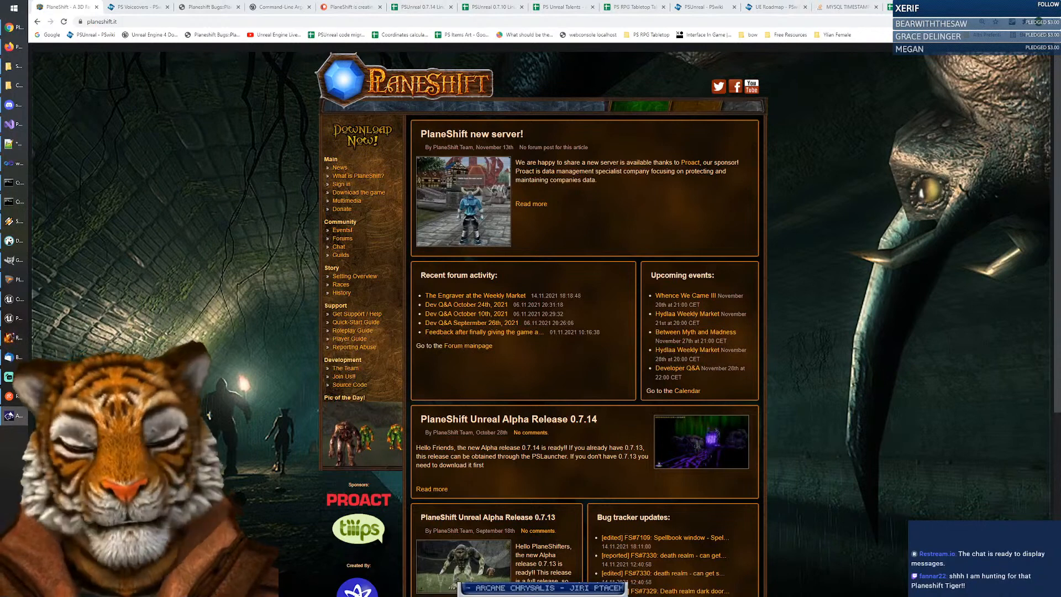
Step: Open the voice changer in Animaze Desktop and preview the Announcer voice
left_click(12, 415)
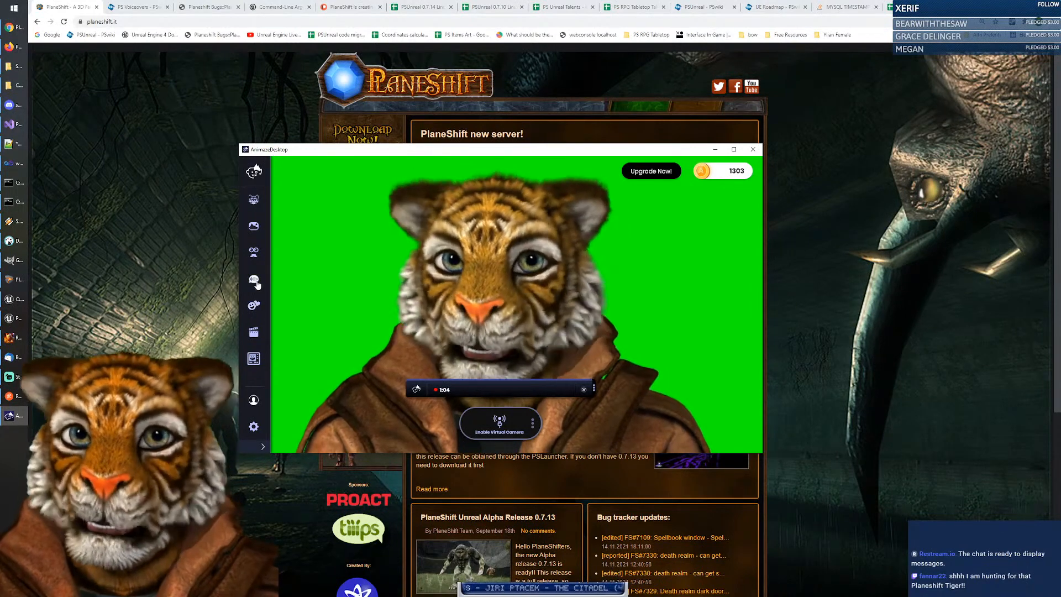
left_click(255, 281)
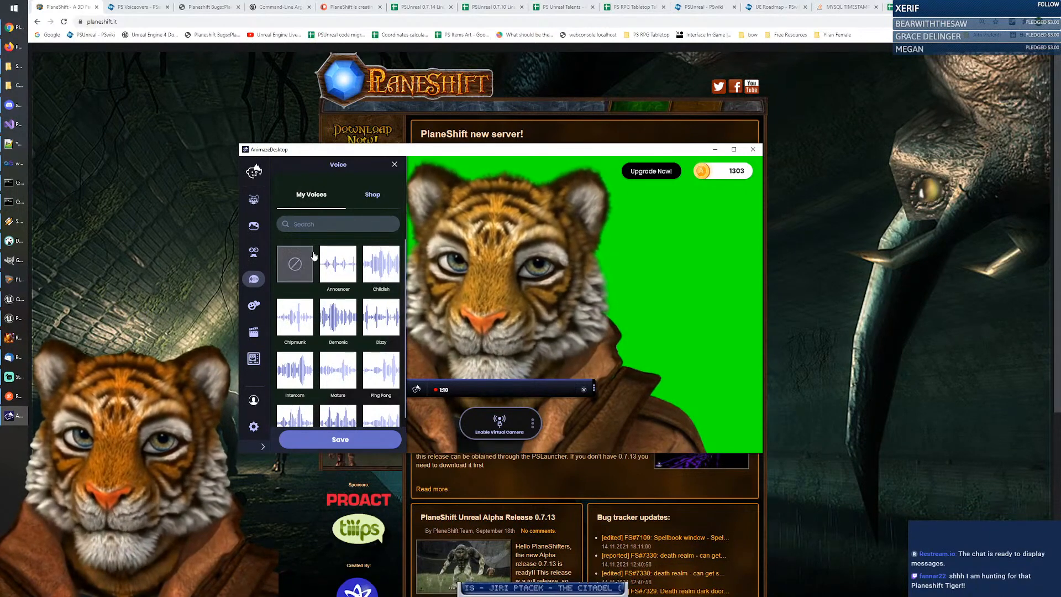
left_click(343, 272)
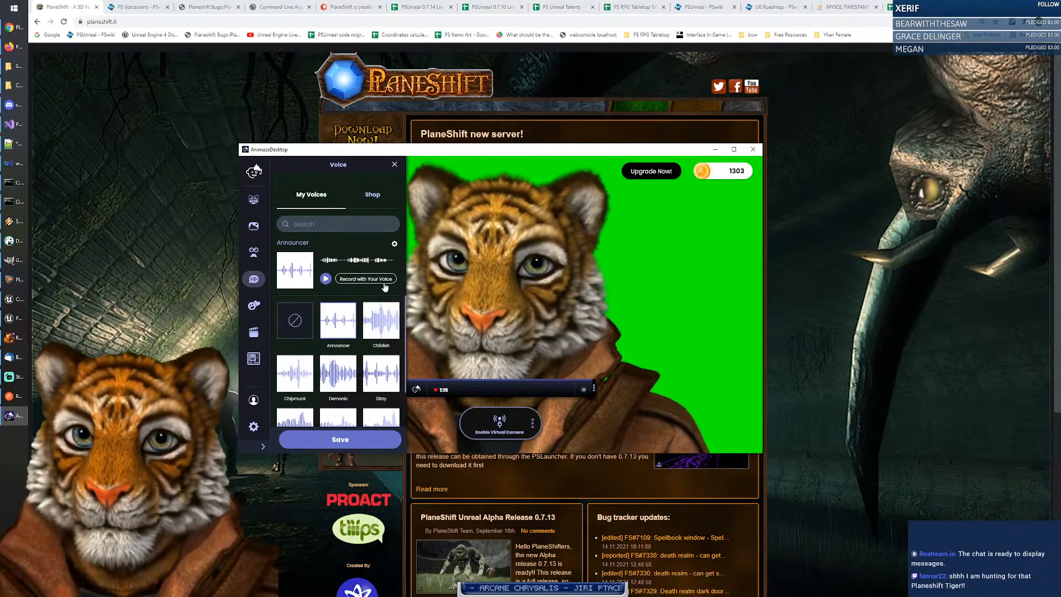
left_click(326, 280)
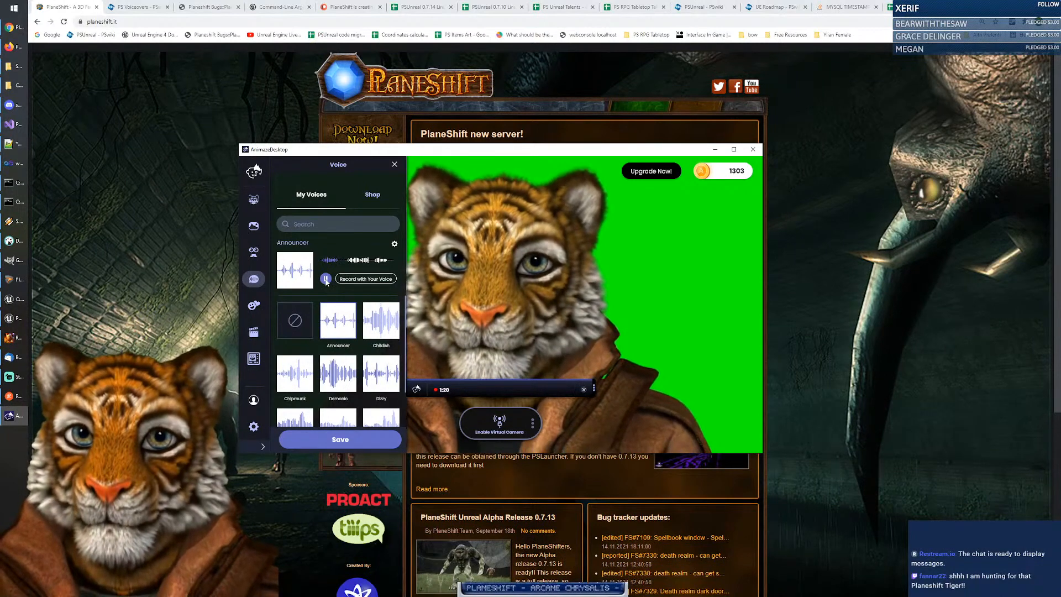
left_click(327, 279)
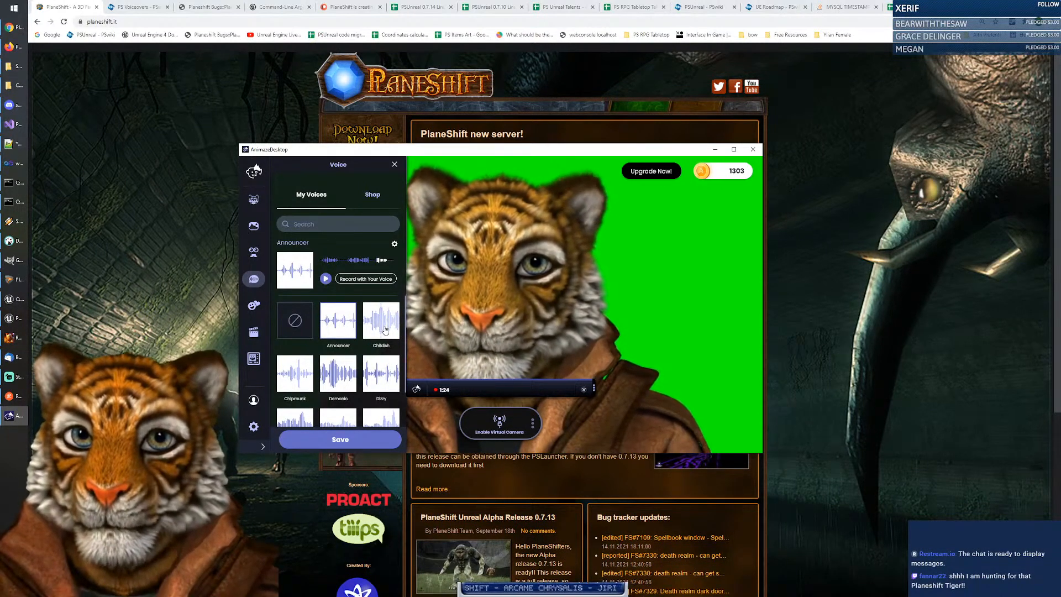
Step: Try the Childish and Mature voices, then apply and preview the Robotic voice
left_click(386, 330)
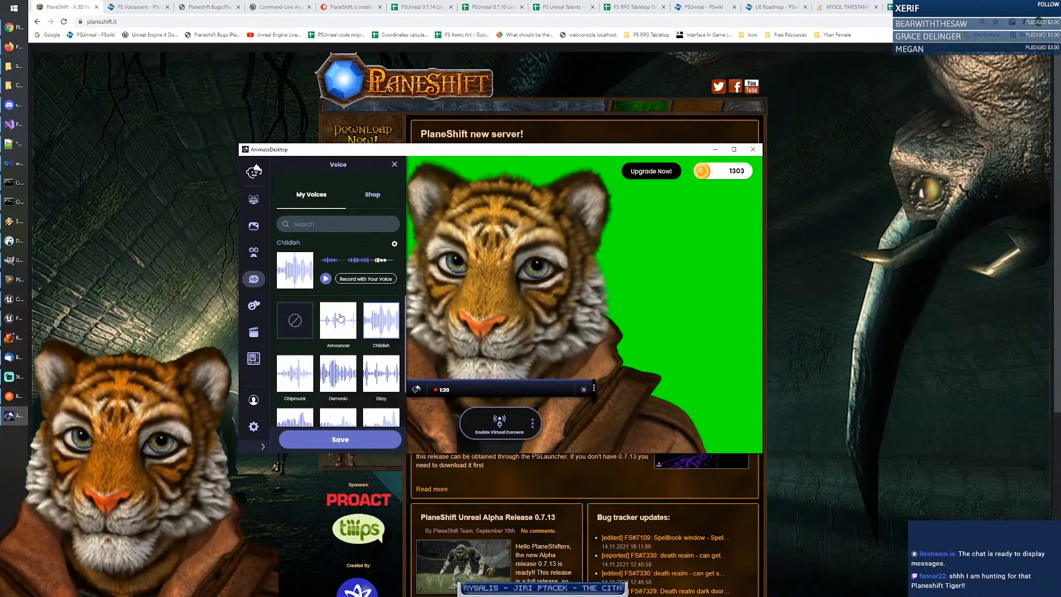
scroll(352, 334, "down", 2)
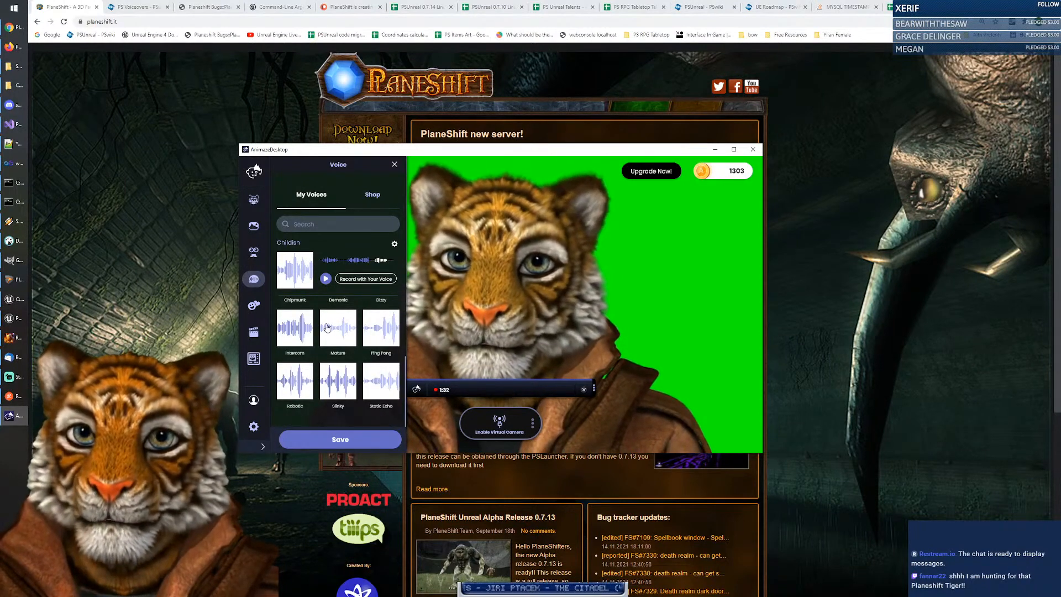
left_click(353, 334)
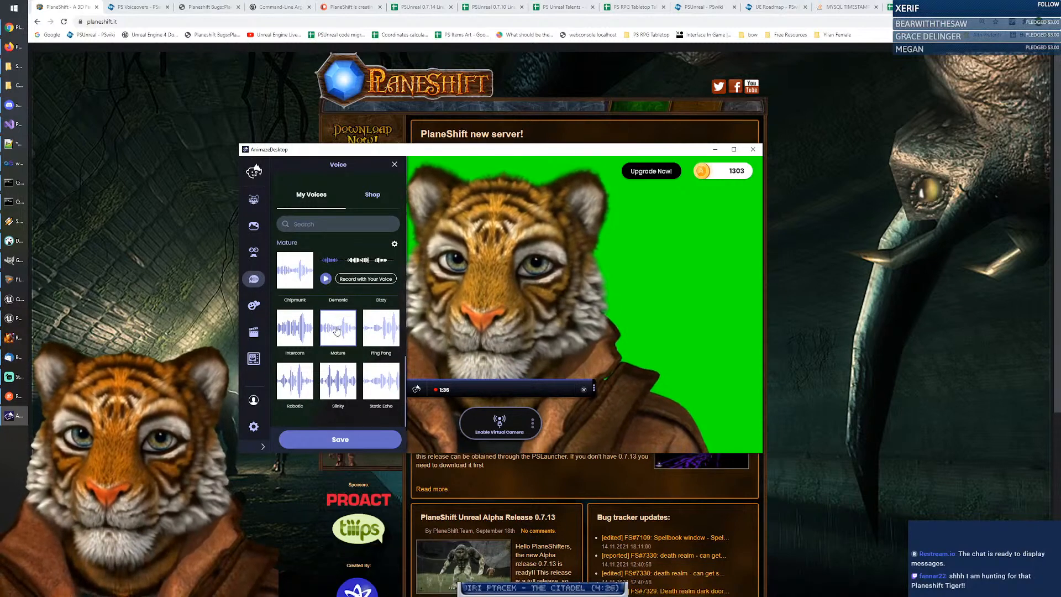
left_click(295, 380)
left_click(326, 280)
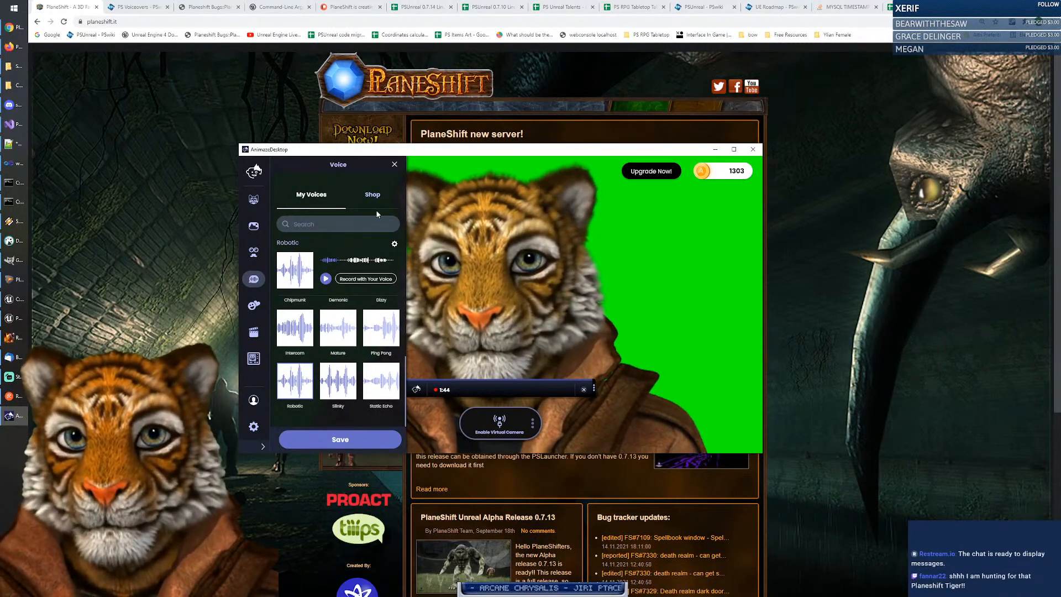
Step: Preview the Alisha voice in the shop, return to My Voices, and close the voice panel
left_click(374, 196)
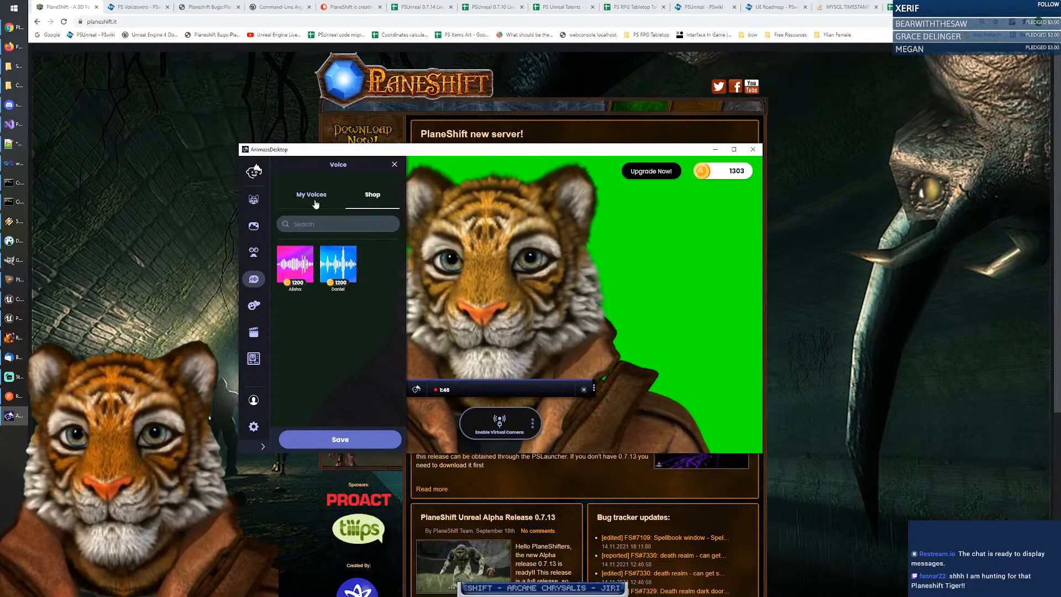
left_click(295, 264)
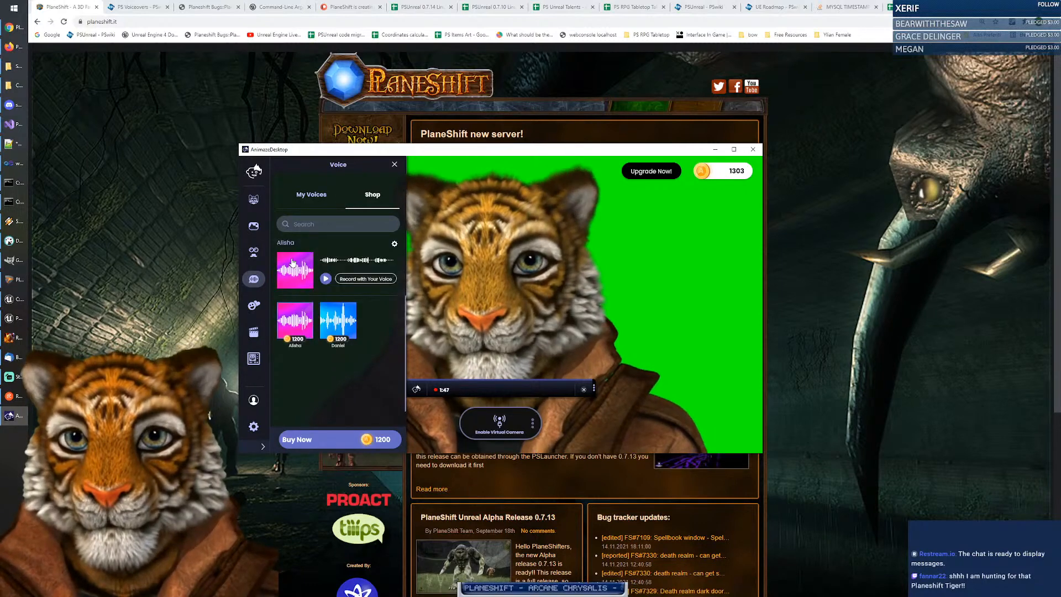
left_click(327, 279)
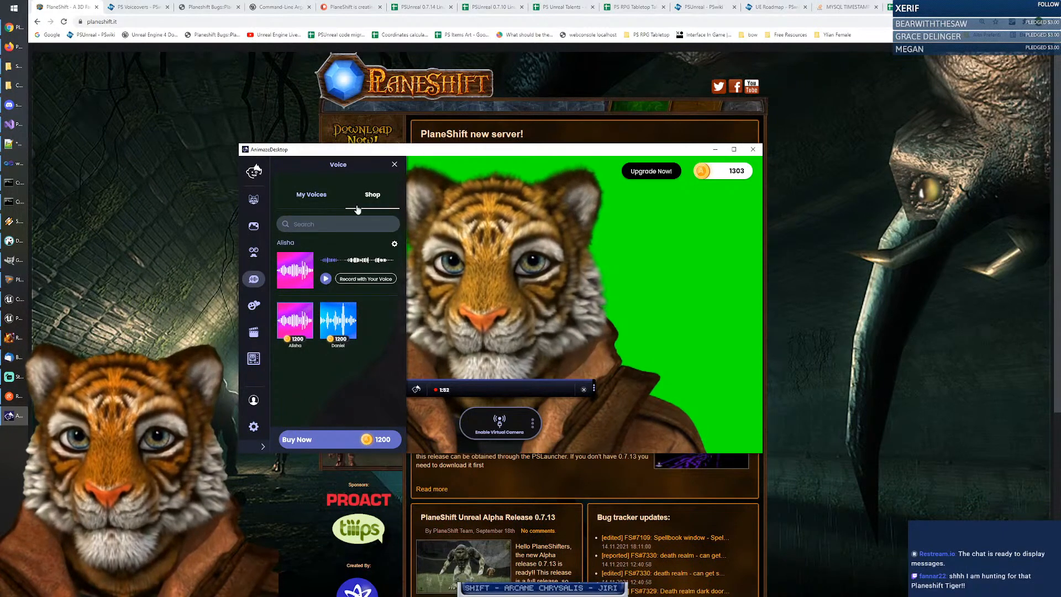
left_click(324, 195)
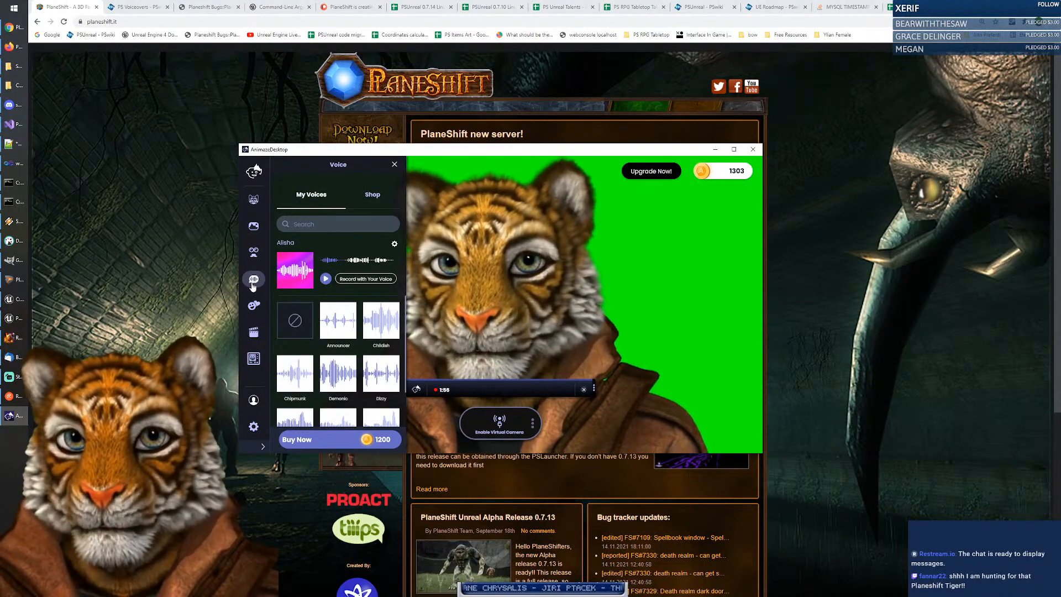
left_click(395, 165)
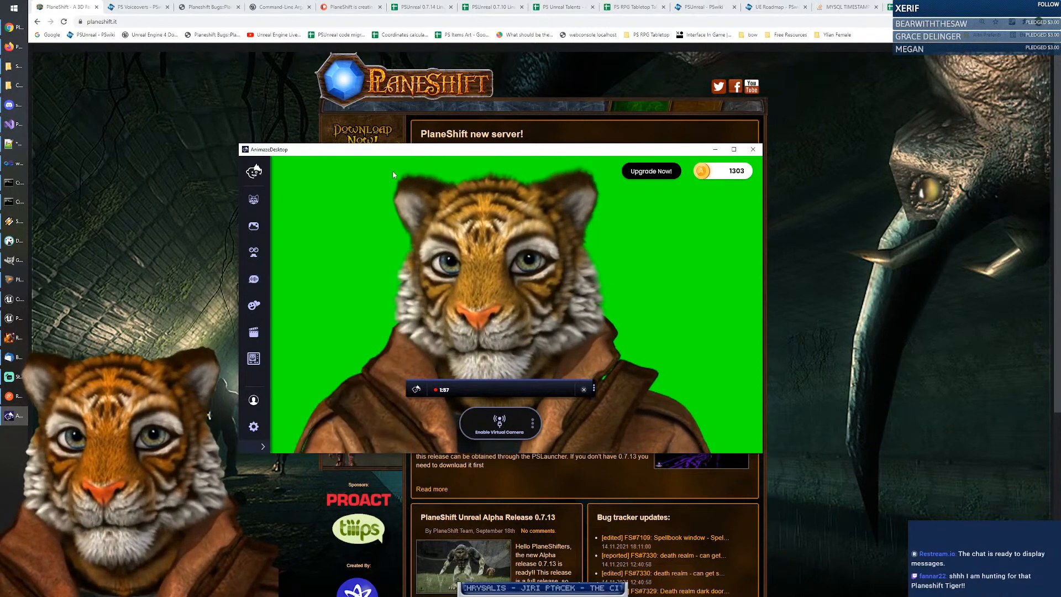
Step: Play the Kisses emote on the tiger avatar from the Emotes panel
left_click(254, 307)
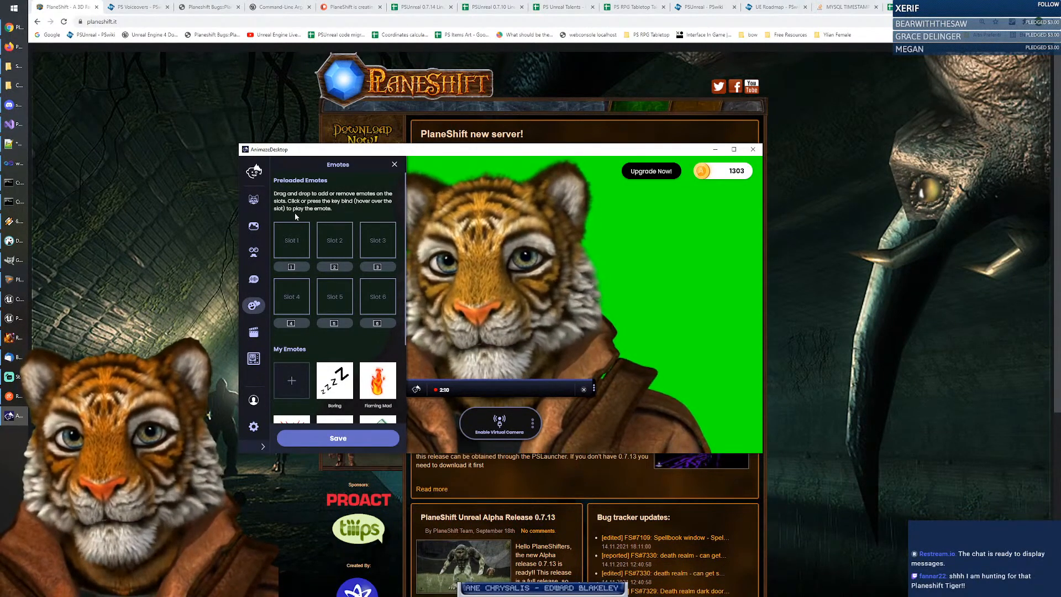
scroll(348, 221, "down", 2)
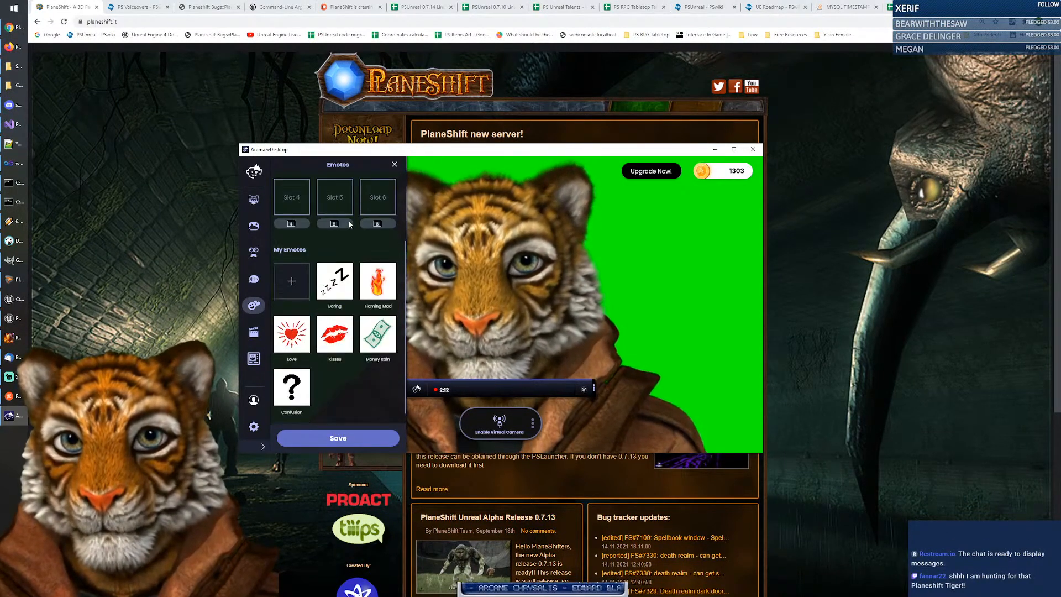
left_click(337, 345)
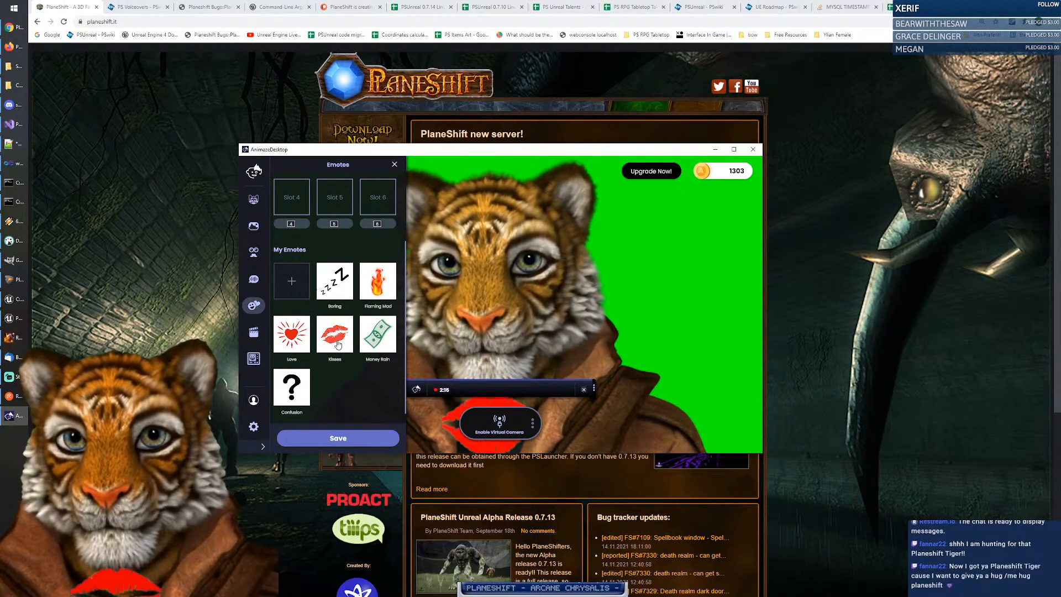
mouse_move(376, 273)
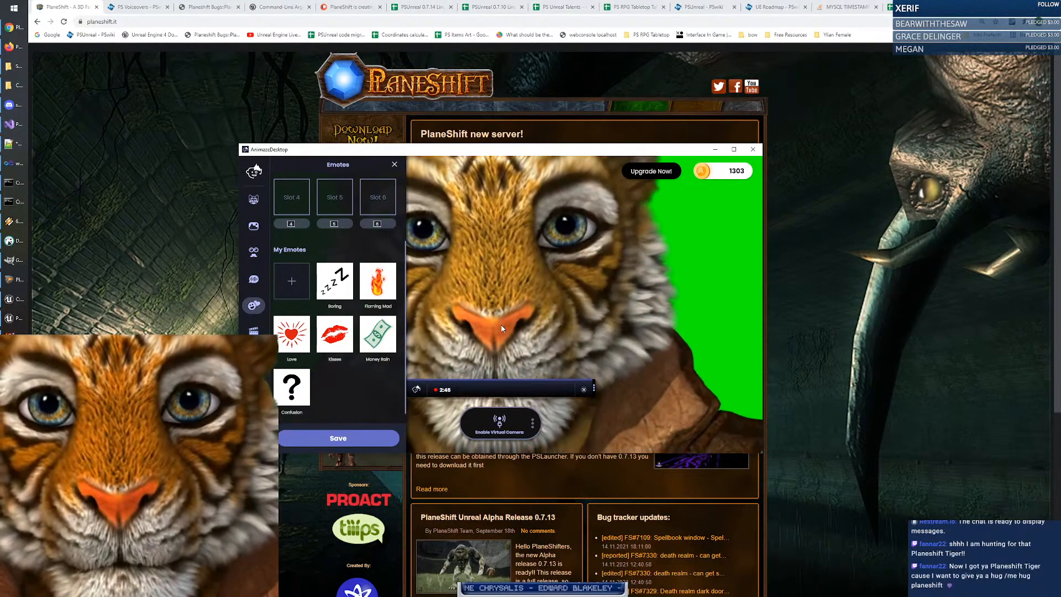
Step: Start adding a custom emote from the My Emotes + tile
scroll(343, 257, "up", 2)
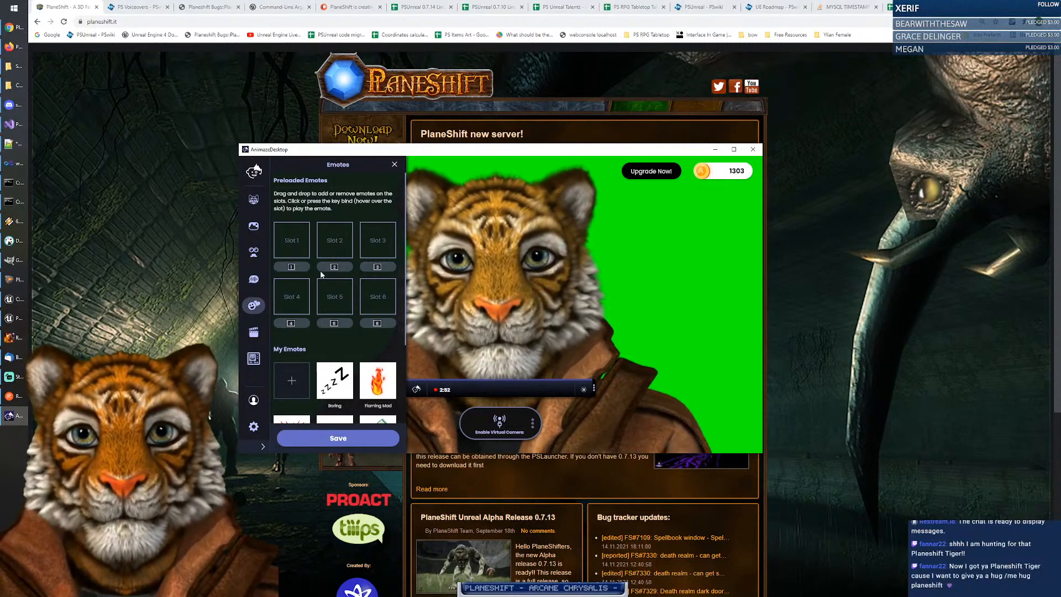
scroll(296, 277, "down", 2)
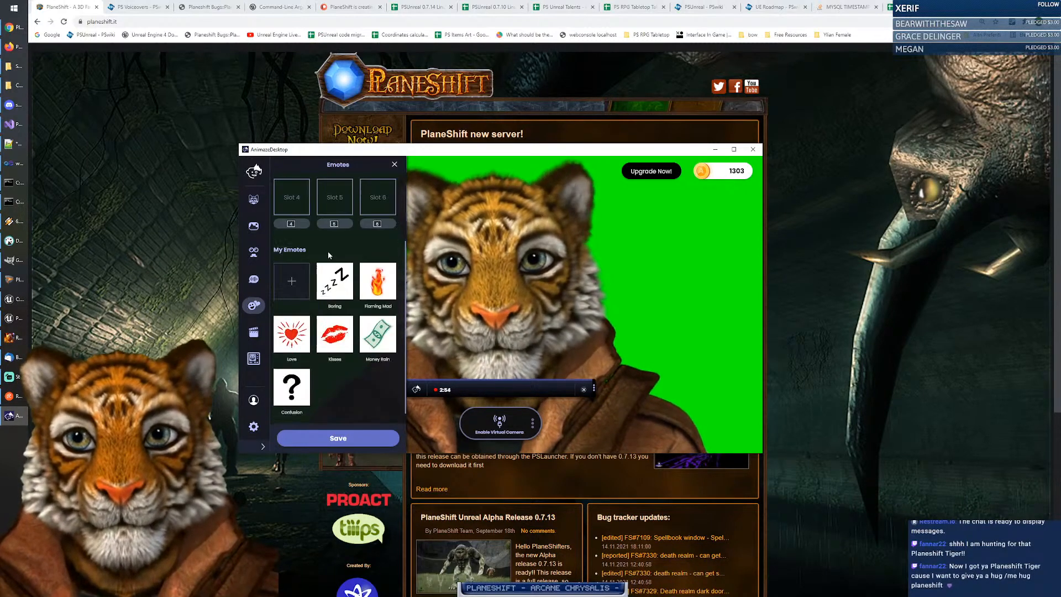
left_click(292, 282)
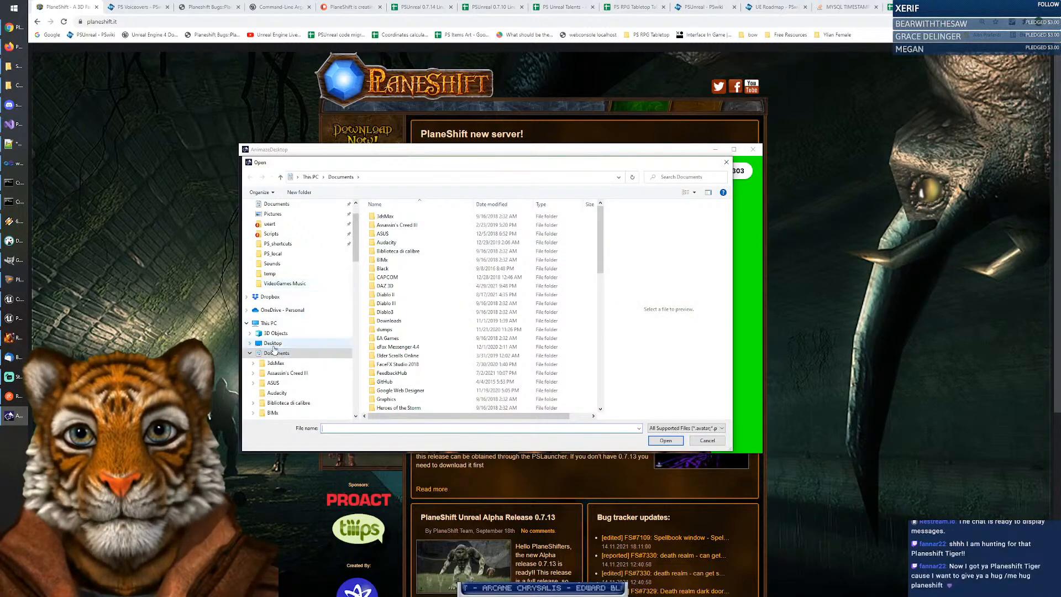
Step: In the file picker, browse from Desktop to the C: drive and open the PS folder
left_click(274, 344)
left_click_drag(359, 253, 354, 293)
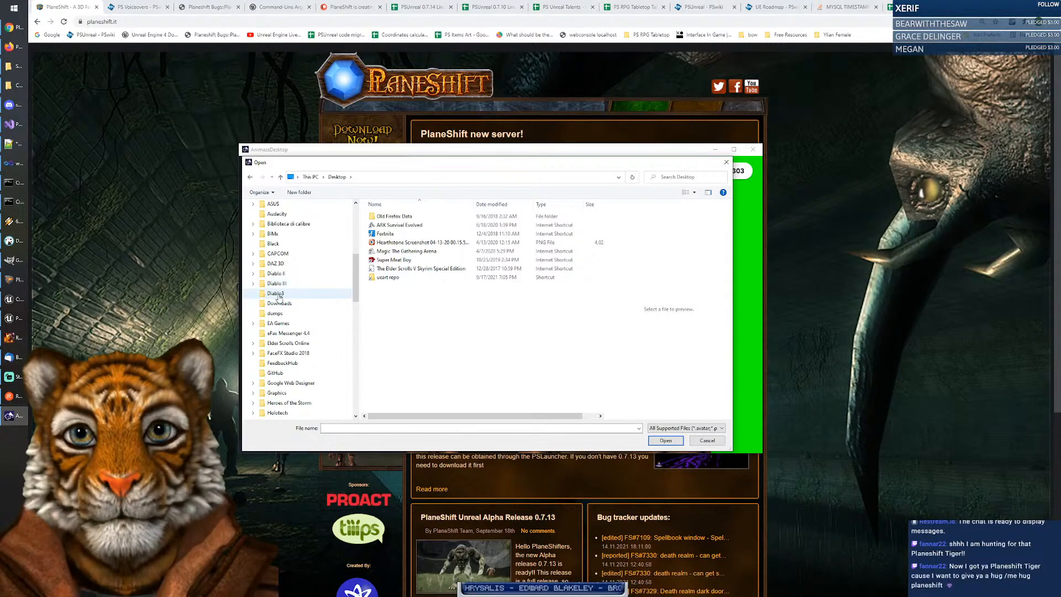
scroll(279, 297, "down", 10)
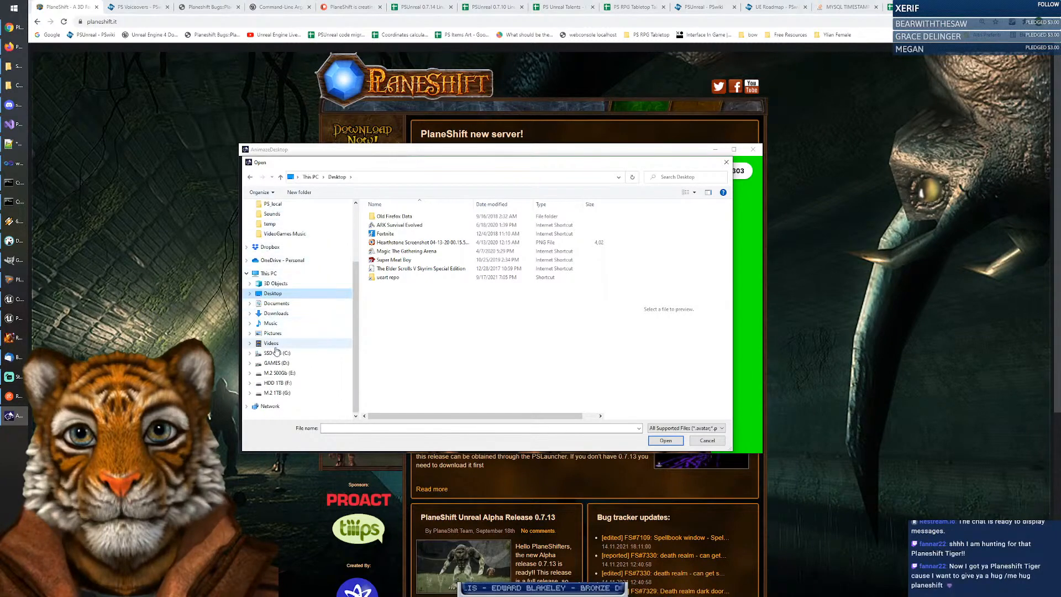
left_click(276, 354)
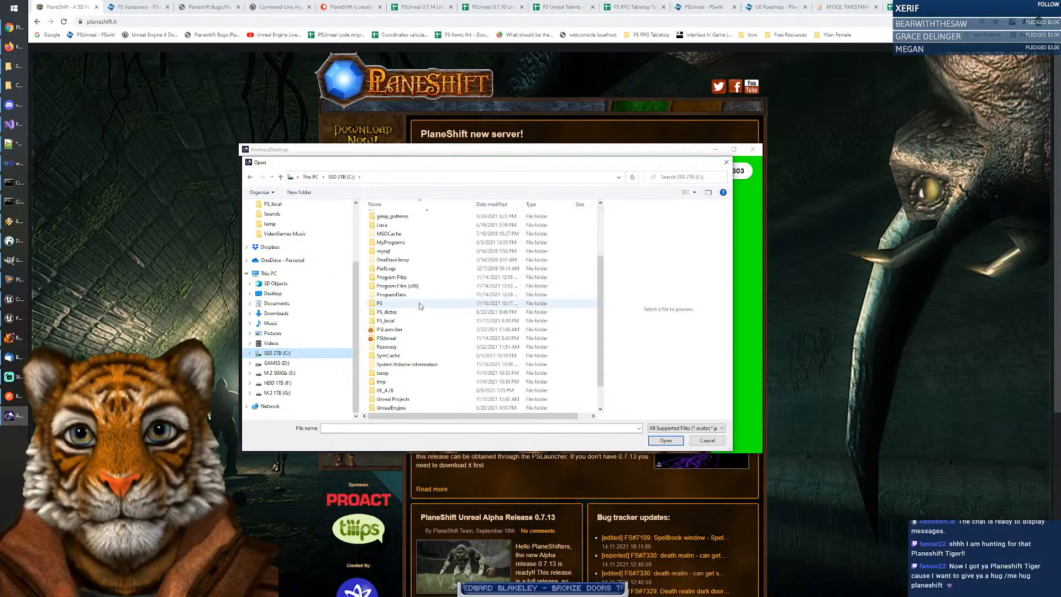
scroll(409, 306, "down", 3)
left_click(389, 306)
double_click(389, 306)
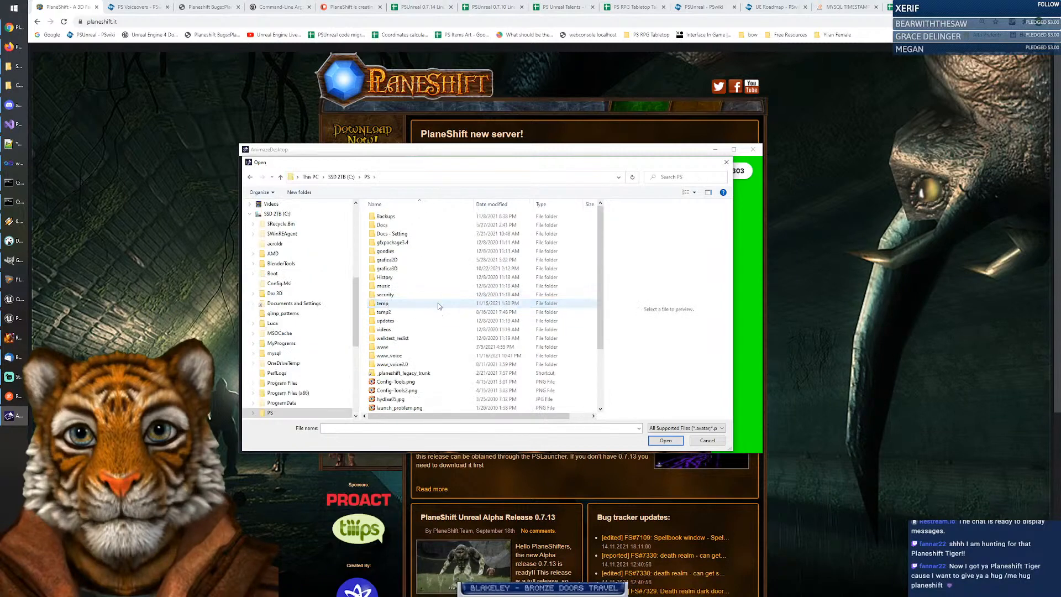
Step: Open grafica2D > logos and confirm crystal2.png as the emote image
double_click(395, 260)
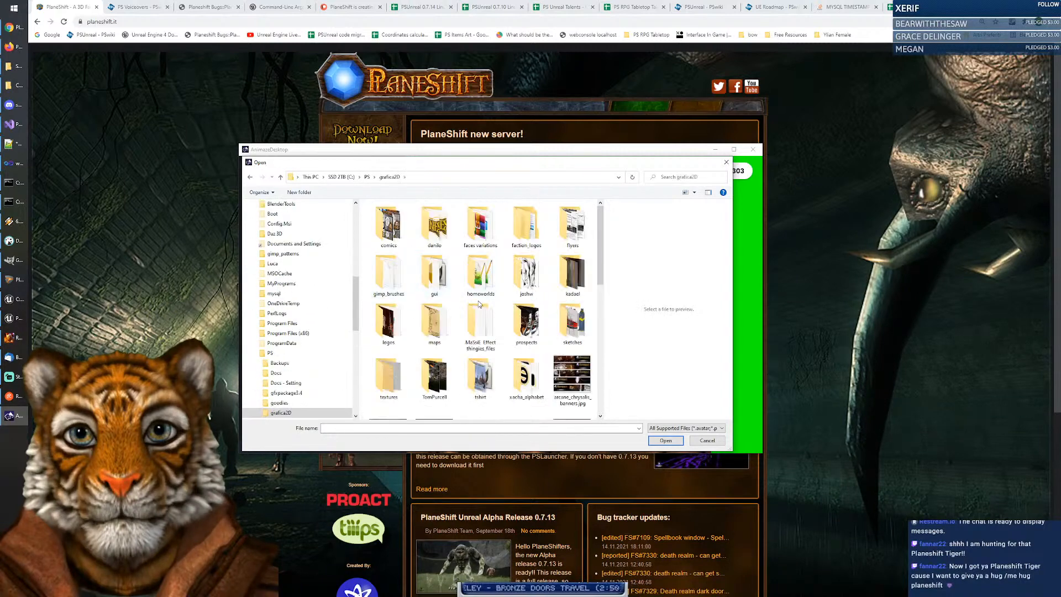
scroll(497, 313, "down", 6)
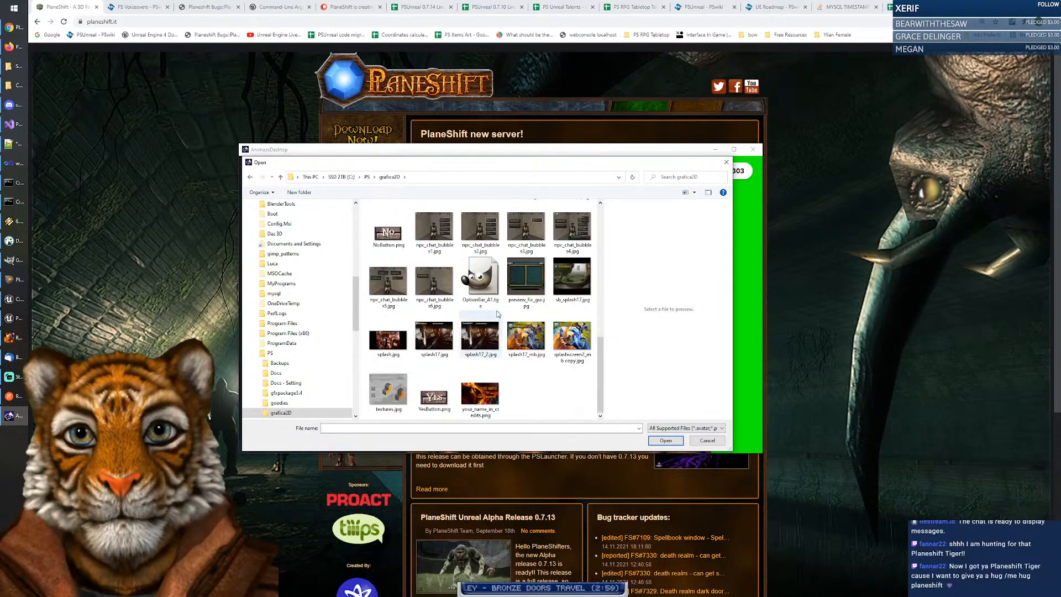
scroll(497, 313, "up", 6)
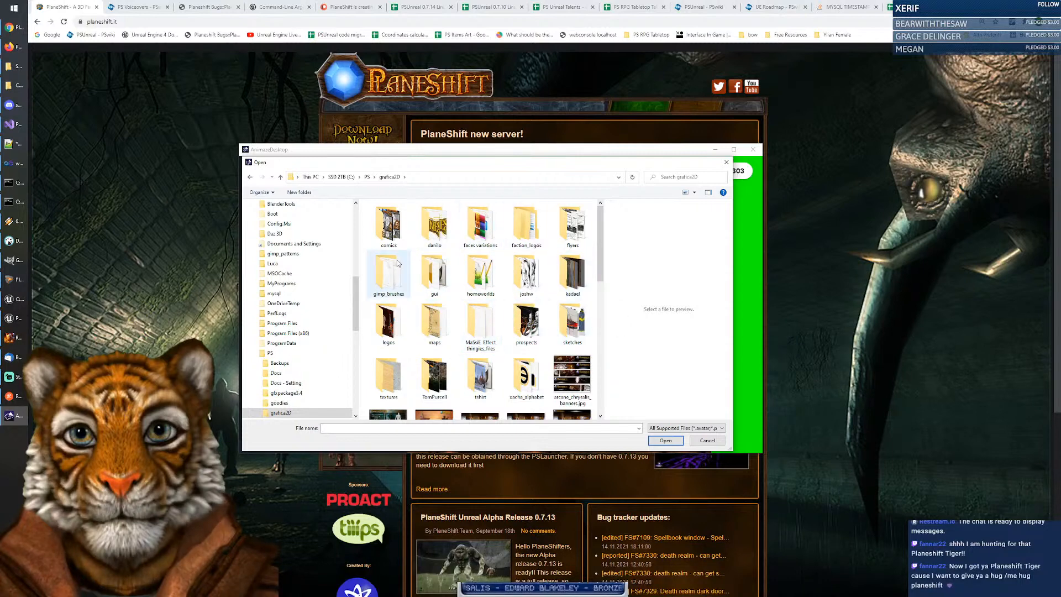
double_click(394, 324)
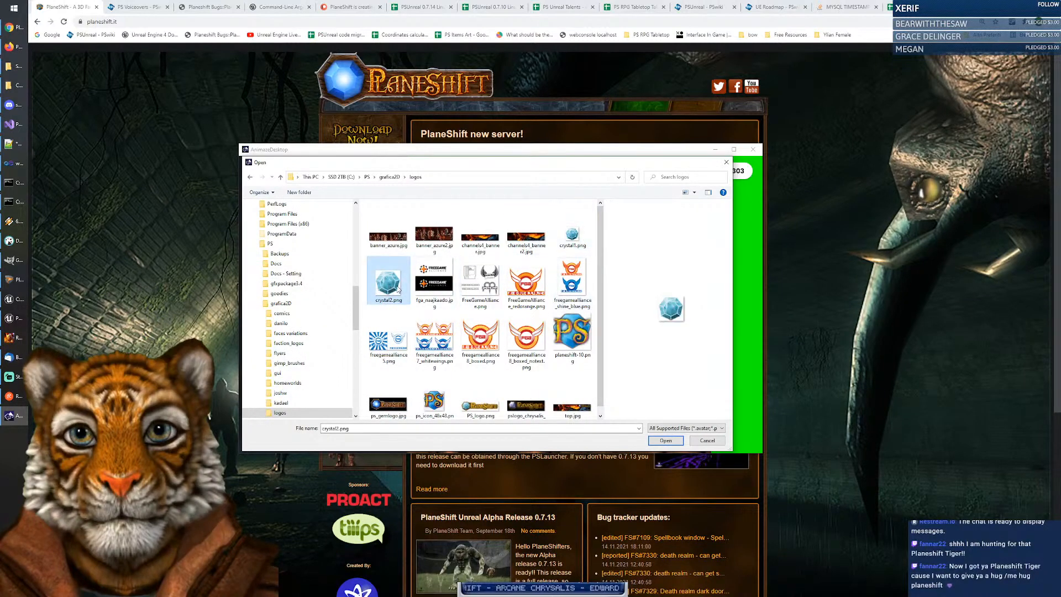
scroll(484, 288, "down", 1)
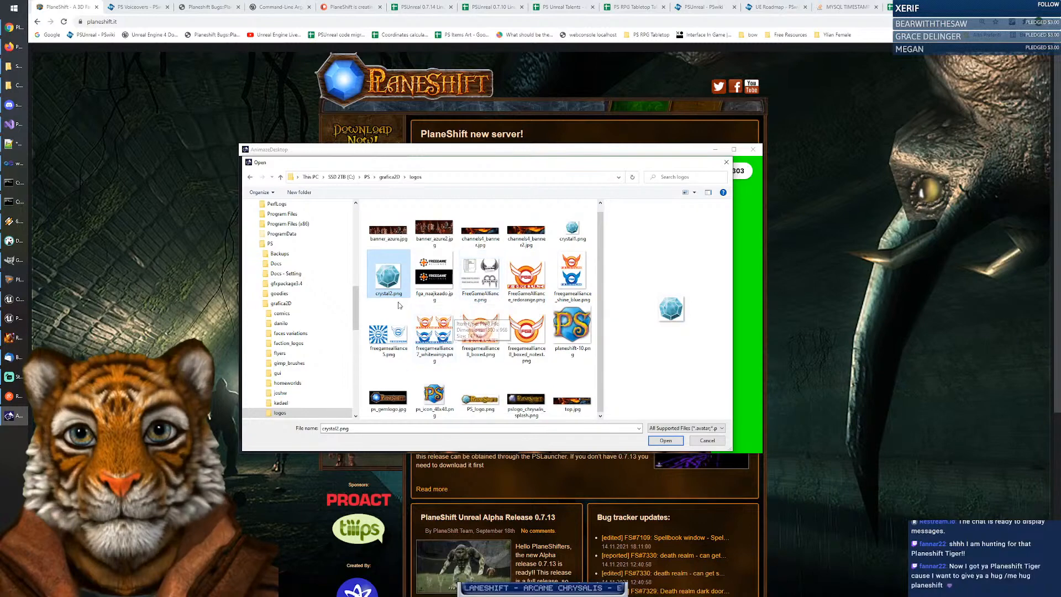
left_click(664, 440)
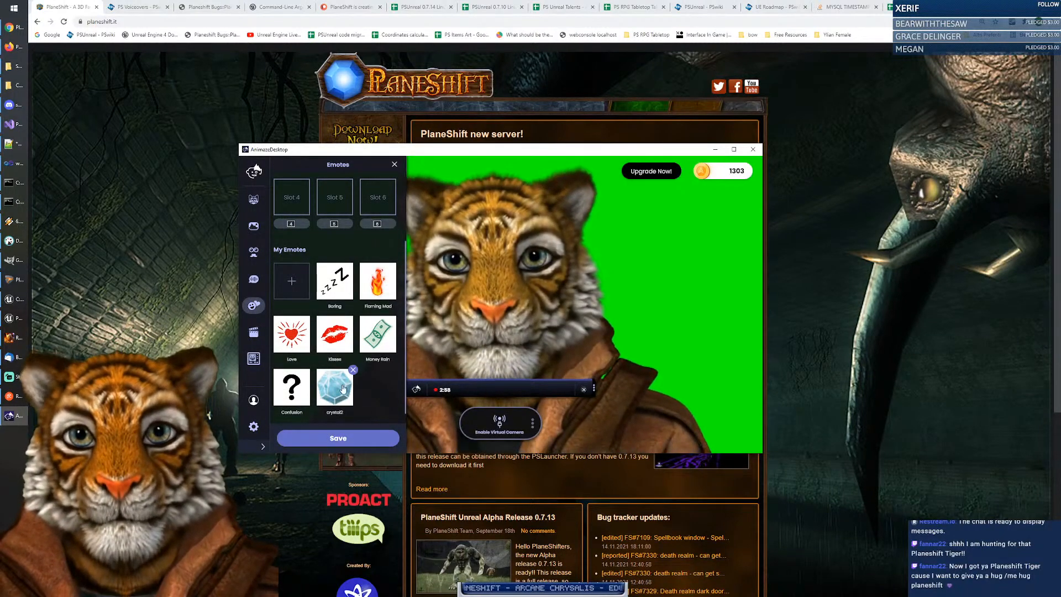
Step: Play the crystal2 emote repeatedly and Confusion once, then bring up the Scripts folder in Explorer
left_click(344, 388)
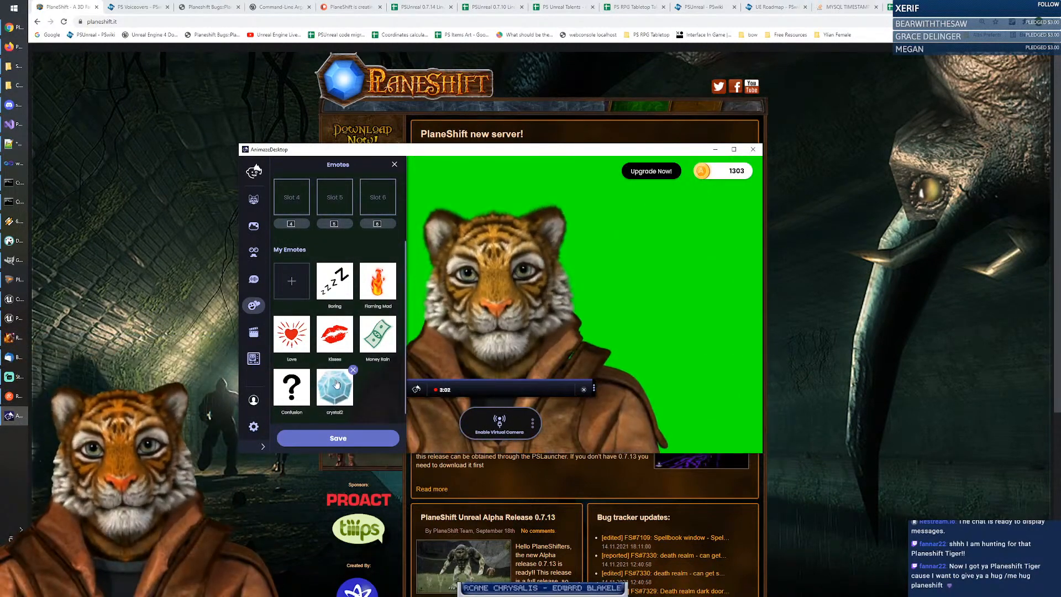
left_click(337, 383)
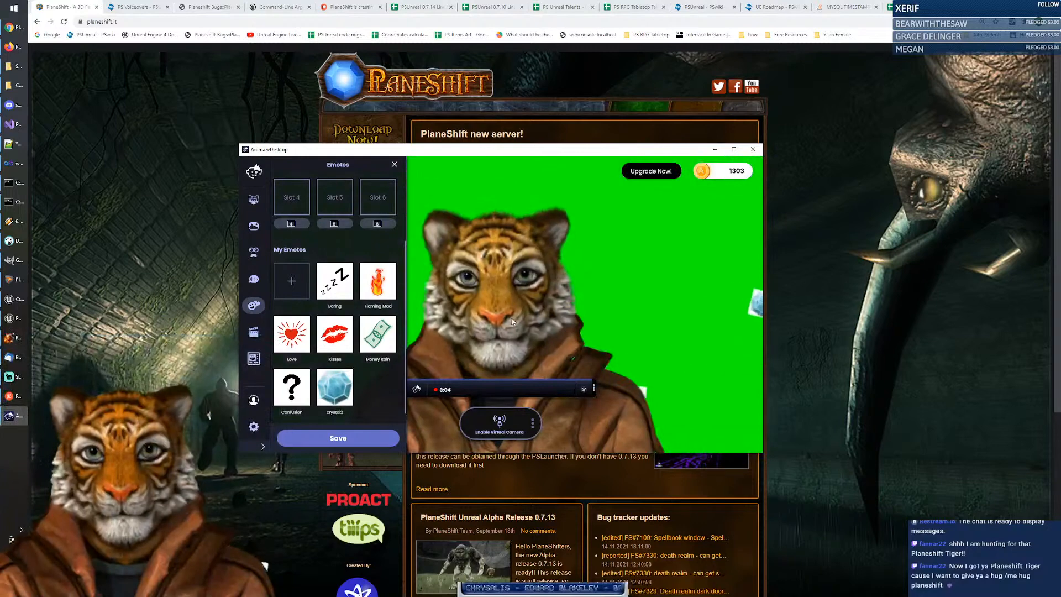
left_click(339, 395)
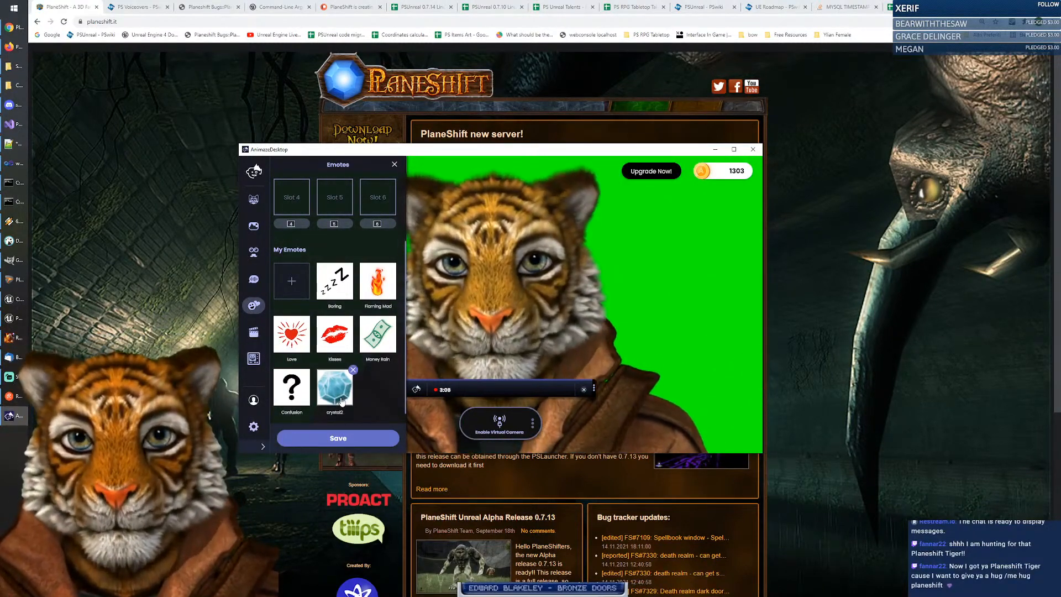
left_click(342, 399)
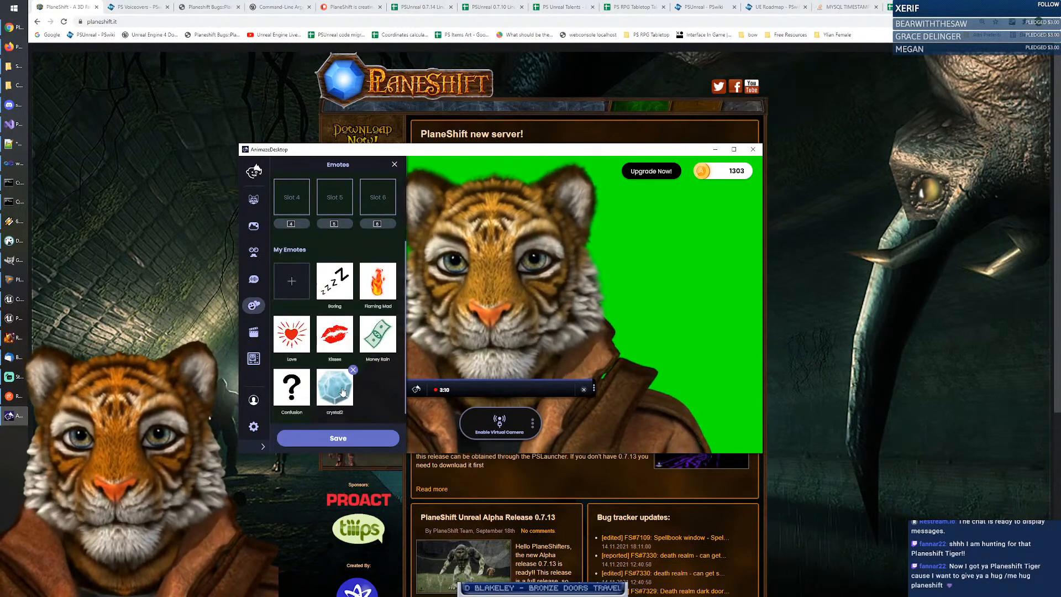
left_click(342, 392)
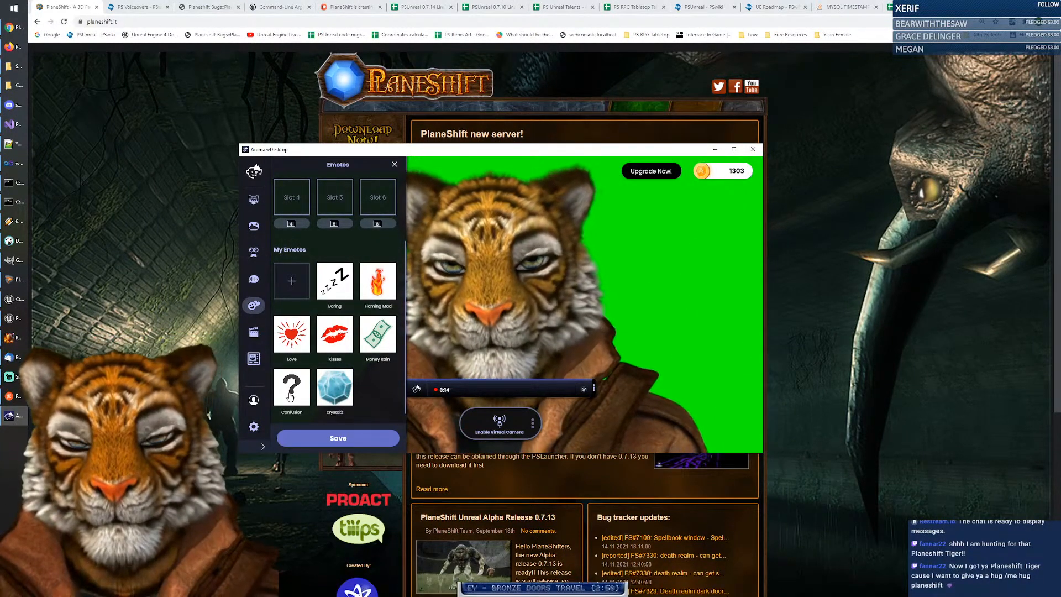
left_click(294, 396)
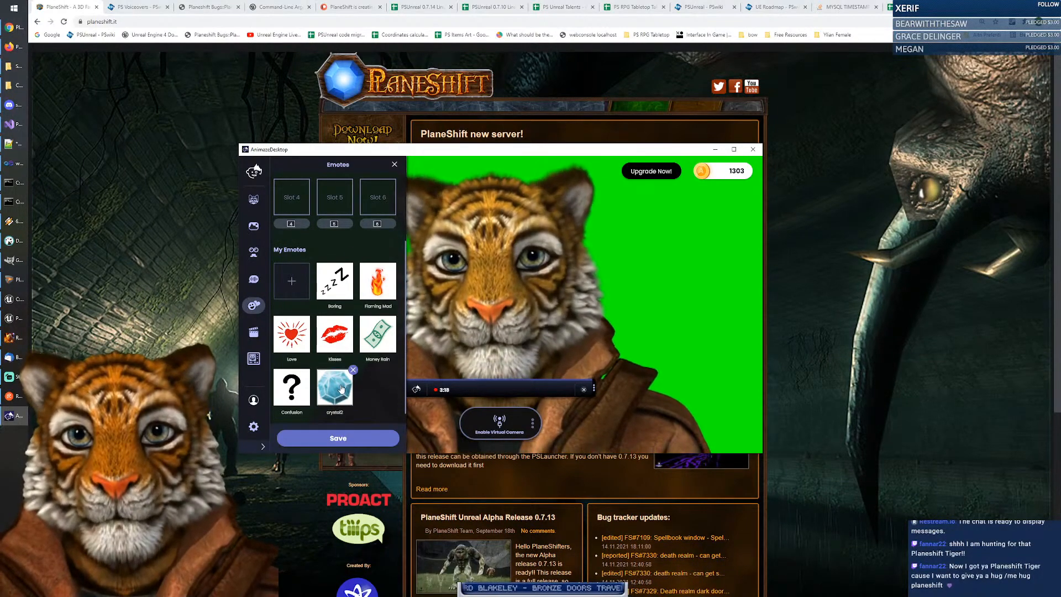
left_click(334, 392)
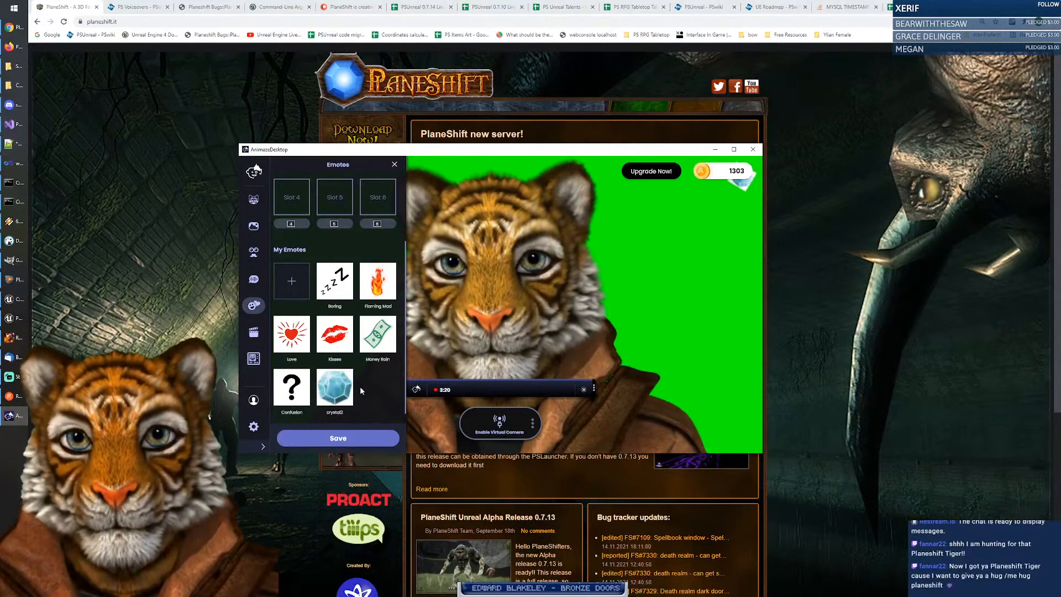
left_click(16, 71)
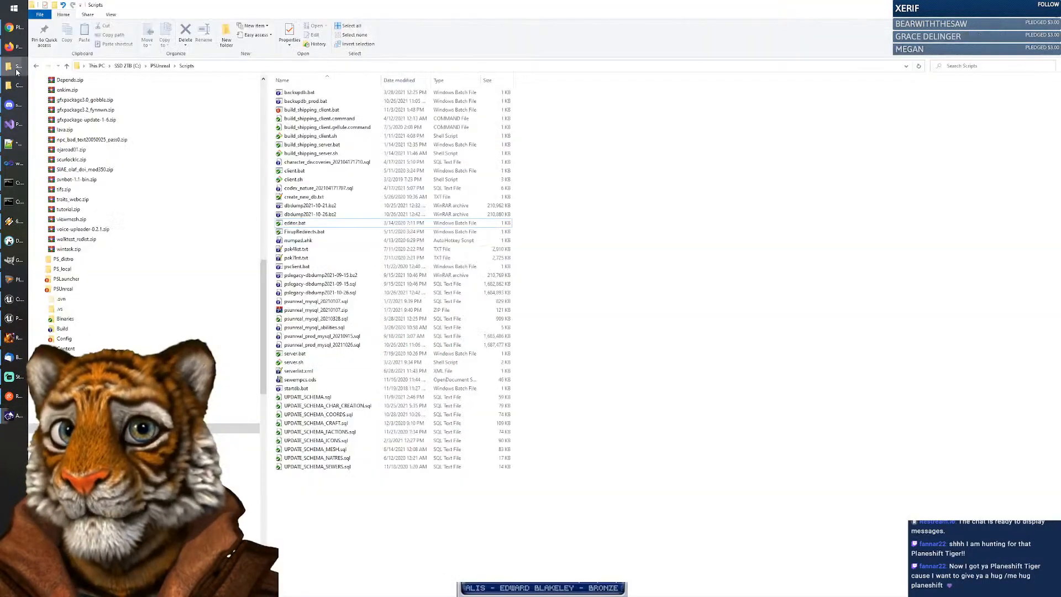
Step: Navigate to PS > grafica2D > logos and drag crystal2.png into GIMP
left_click_drag(263, 309, 266, 235)
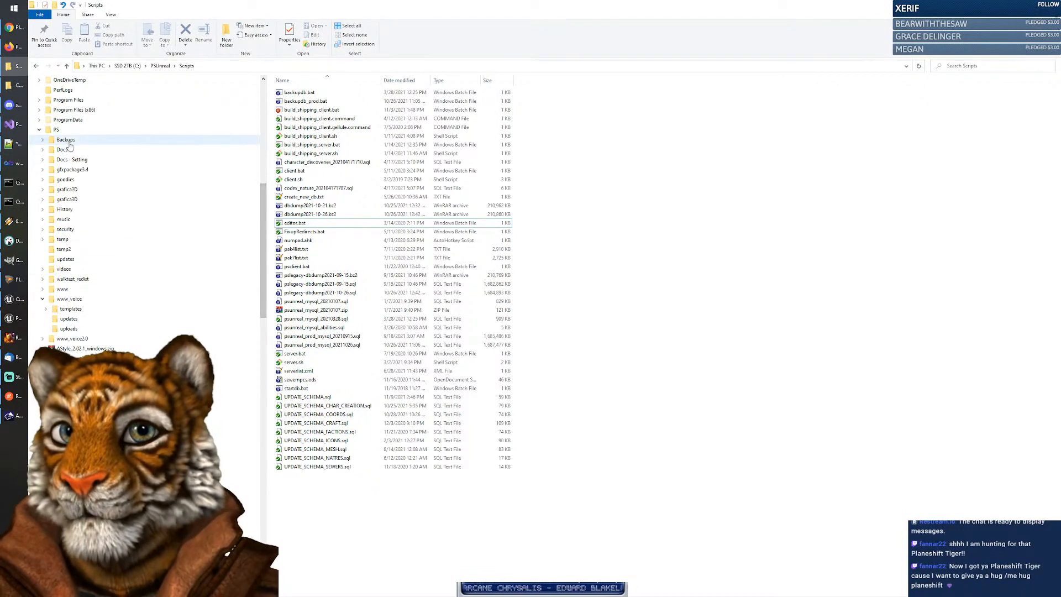
left_click(56, 130)
left_click(47, 189)
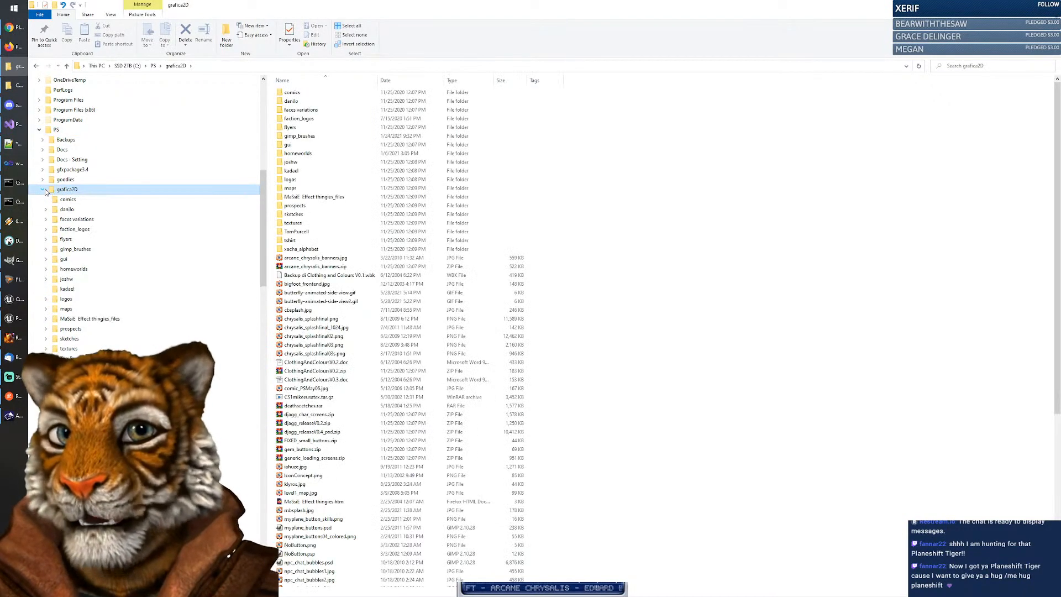
left_click(66, 299)
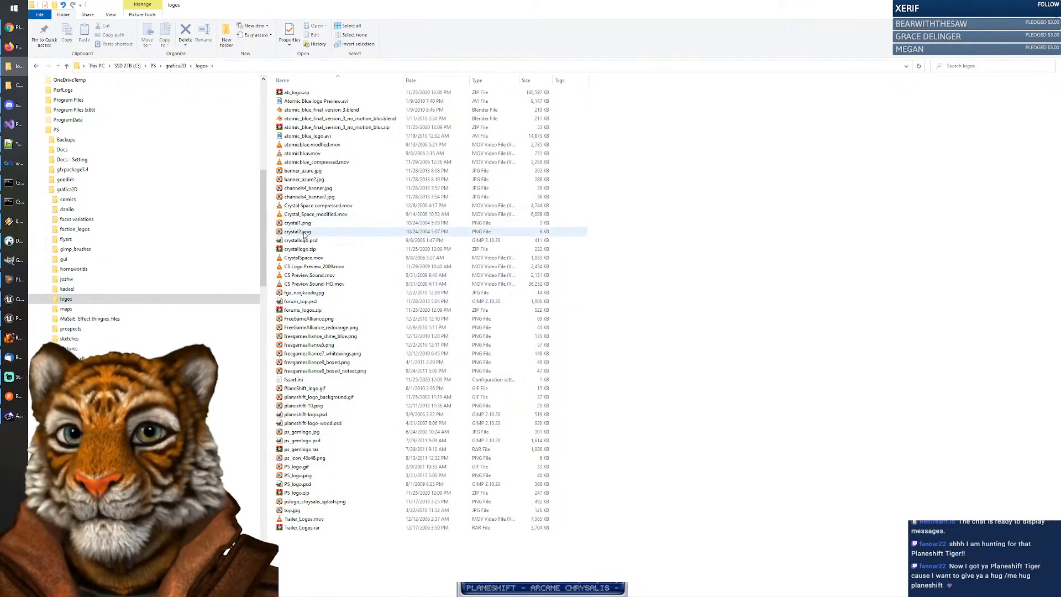
left_click(304, 233)
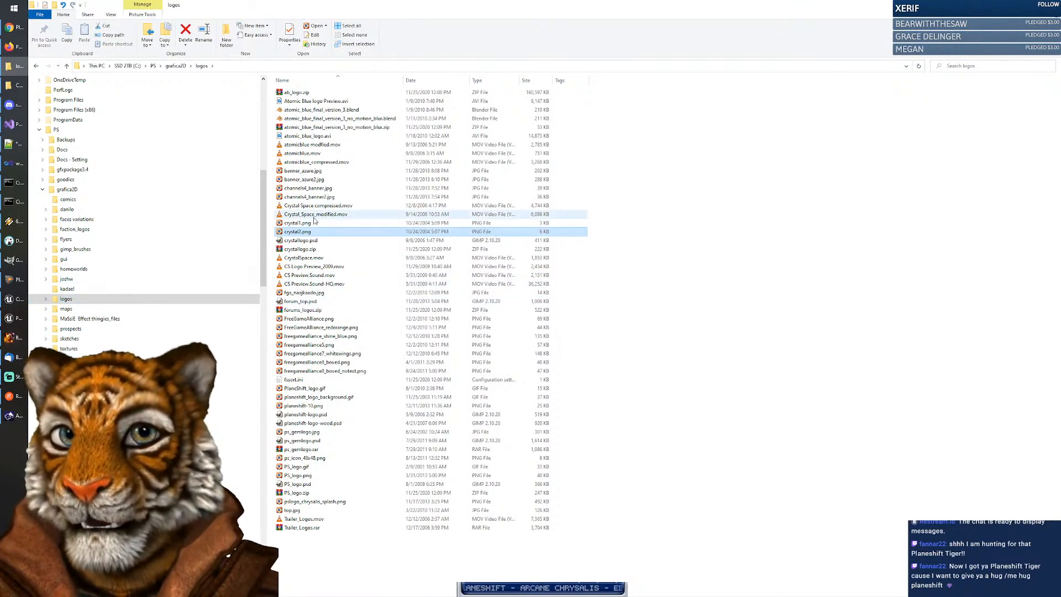
left_click_drag(297, 233, 38, 249)
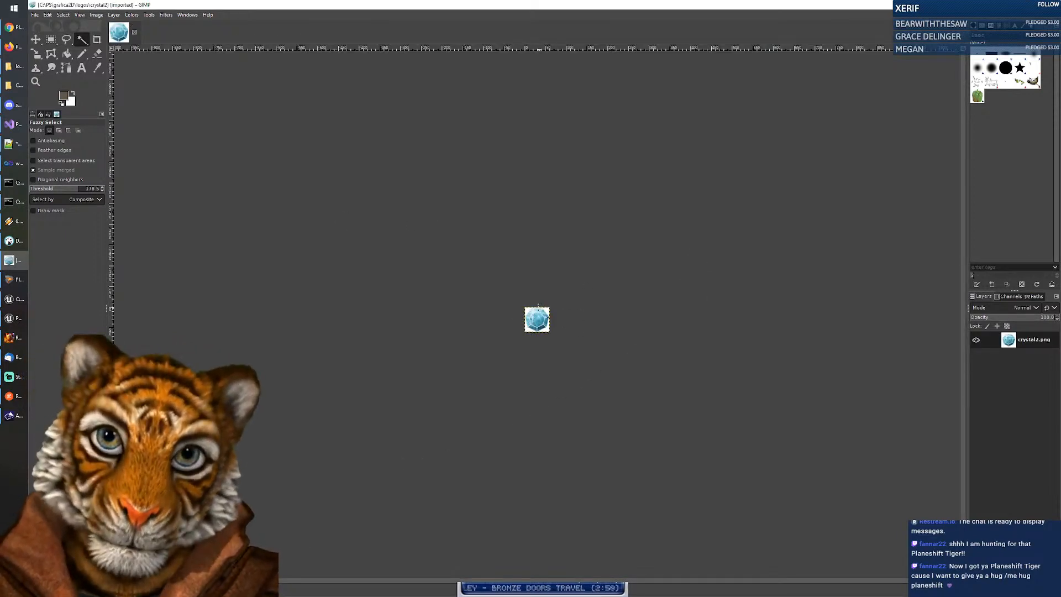
Step: Return to the logos folder and drag crystallogo.psd into GIMP
left_click(14, 71)
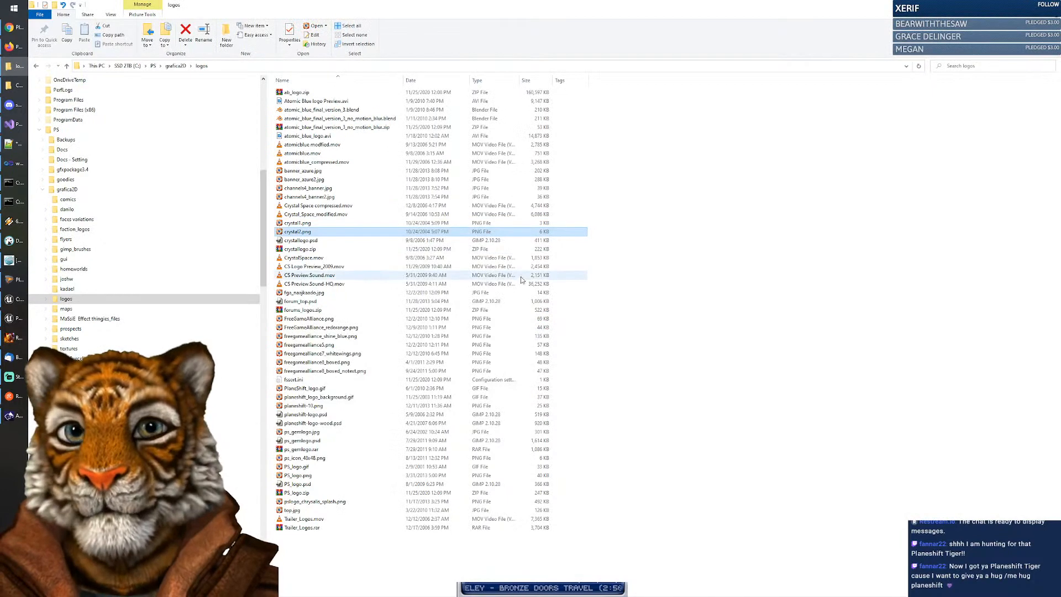
left_click(749, 294)
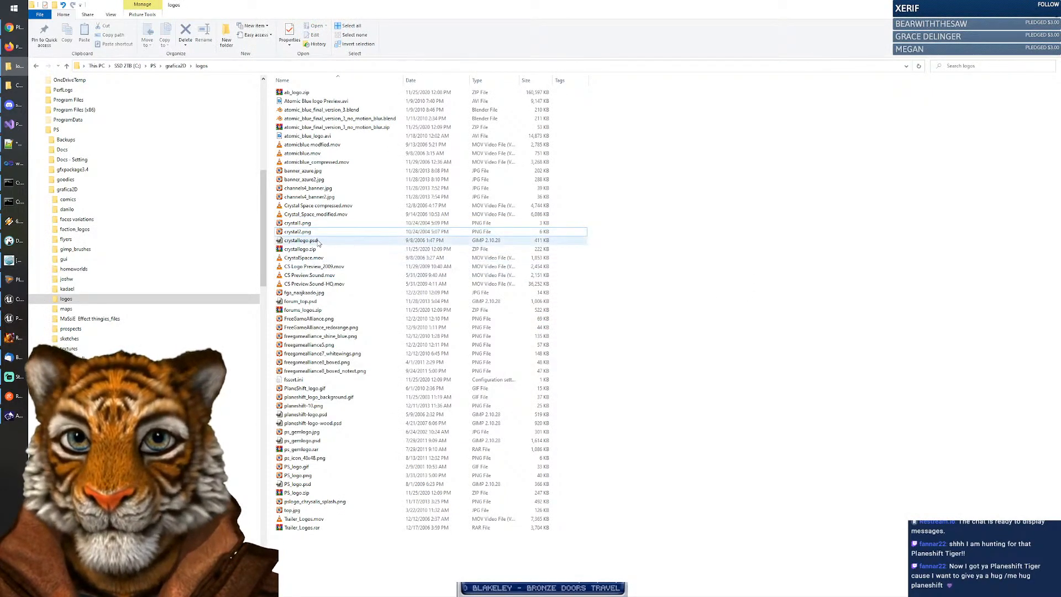
left_click_drag(298, 244, 10, 268)
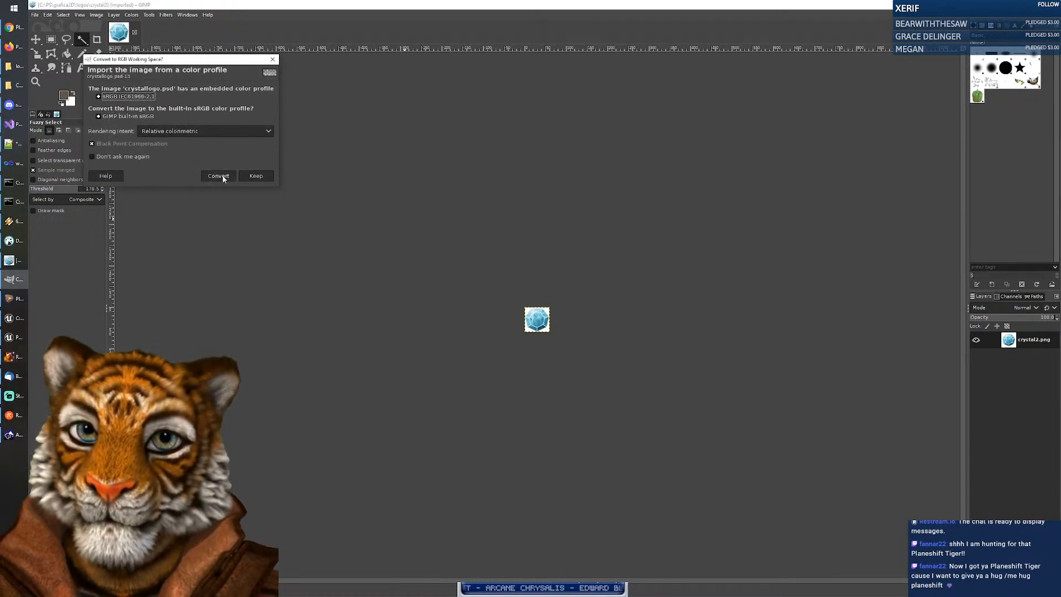
Step: Convert crystallogo.psd to built-in sRGB, close its tab, and switch back to Explorer
left_click(218, 176)
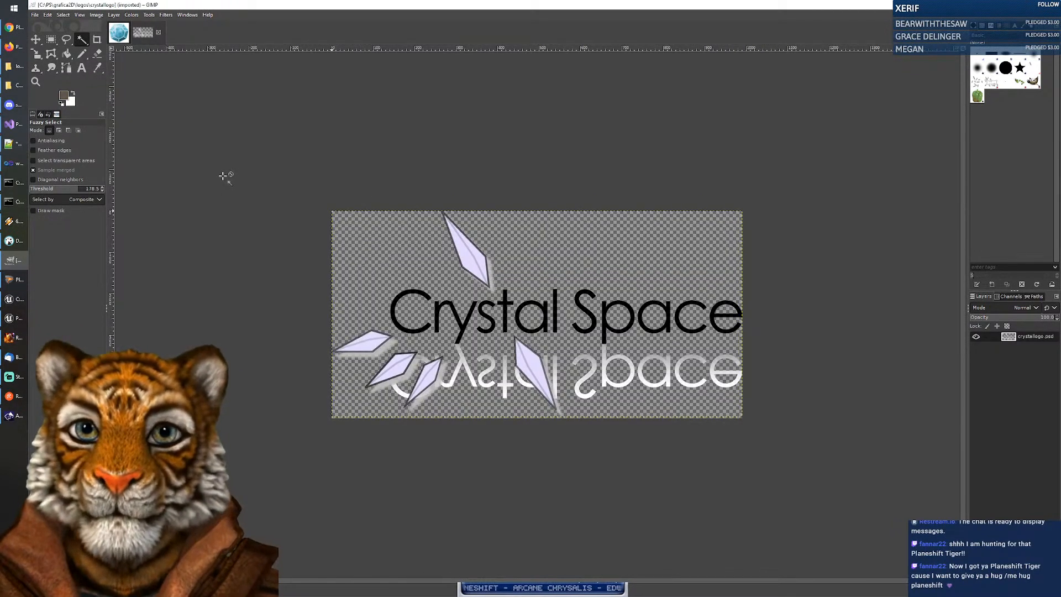
left_click(159, 34)
key("alt+Tab")
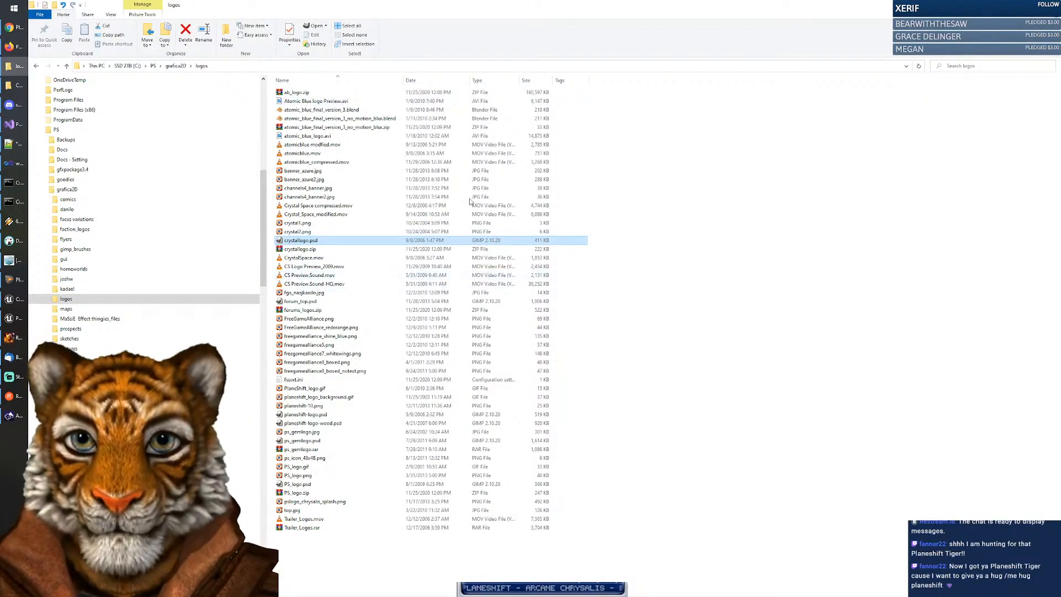
Step: Show the logos folder as large icons, then return to GIMP with ps_icon_48x48.png
left_click(110, 15)
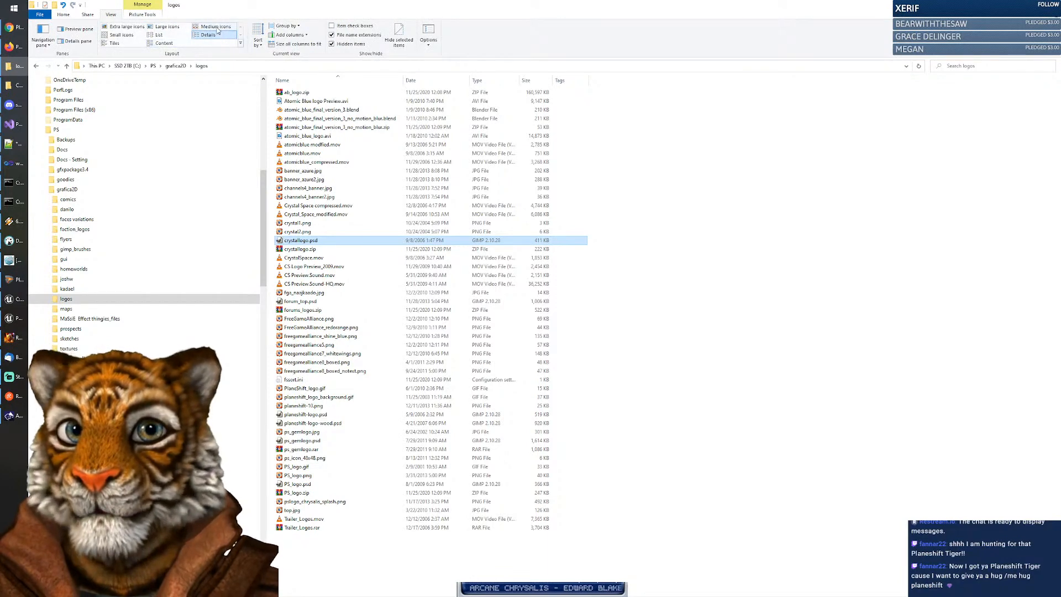
left_click(216, 27)
left_click(174, 27)
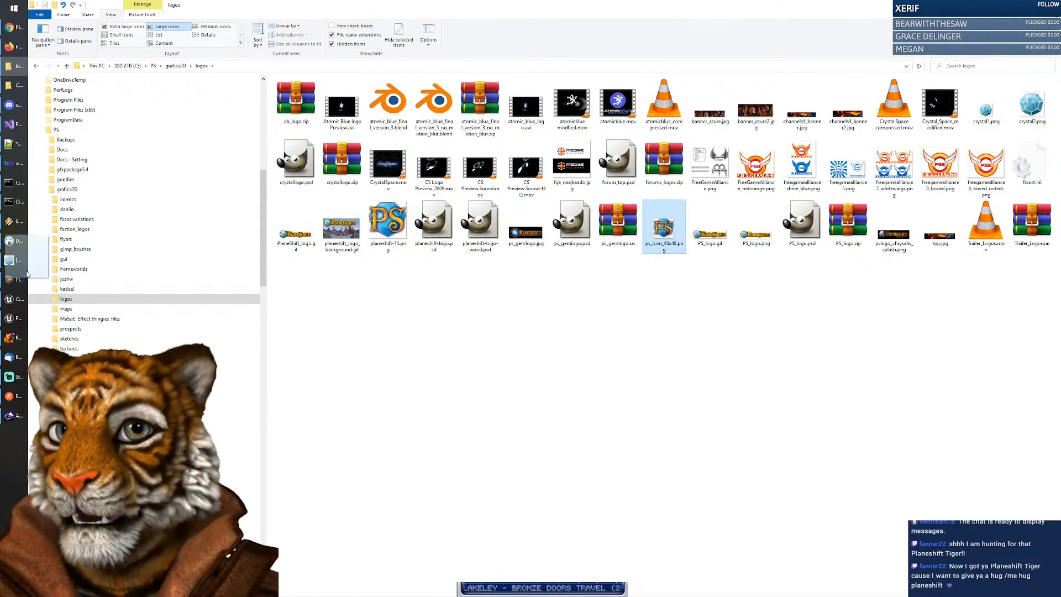
left_click(12, 262)
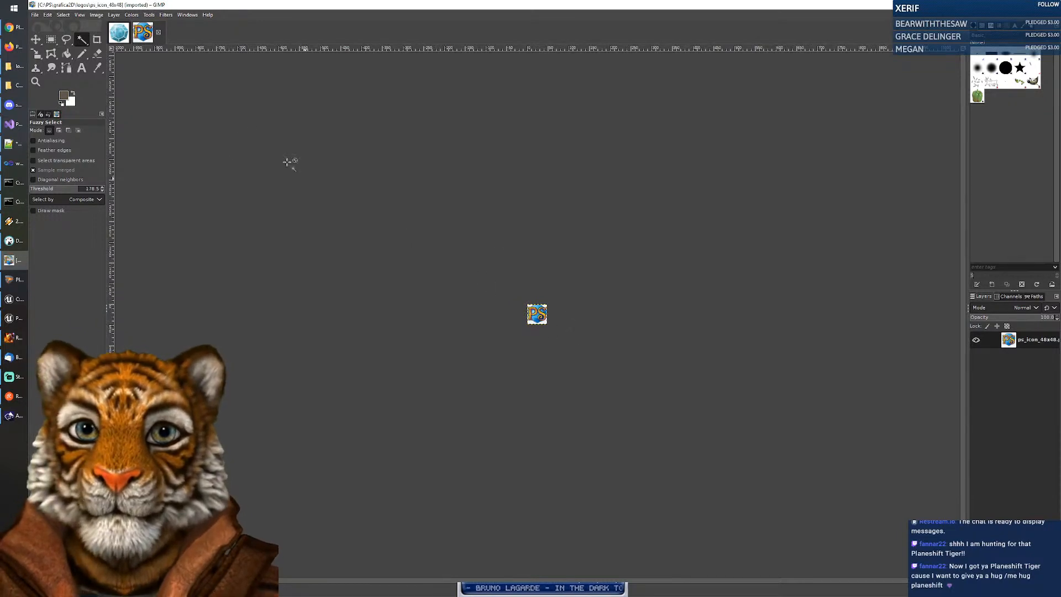
Step: Add an alpha channel to the crystal2 layer and delete the white background around the gem
left_click(118, 35)
scroll(550, 337, "up", 5)
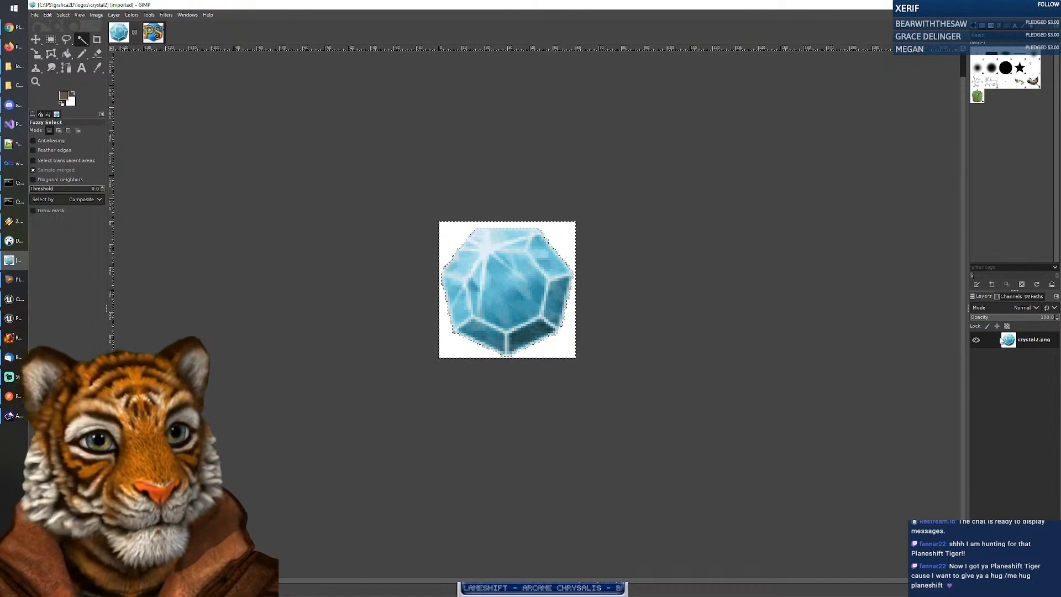
right_click(1019, 340)
left_click(968, 285)
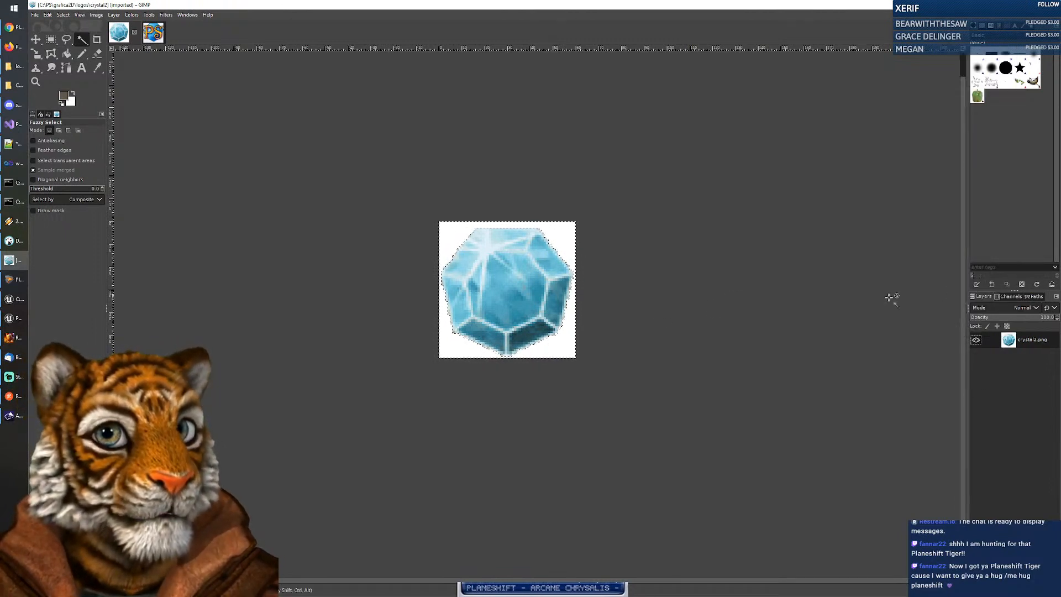
key("Delete")
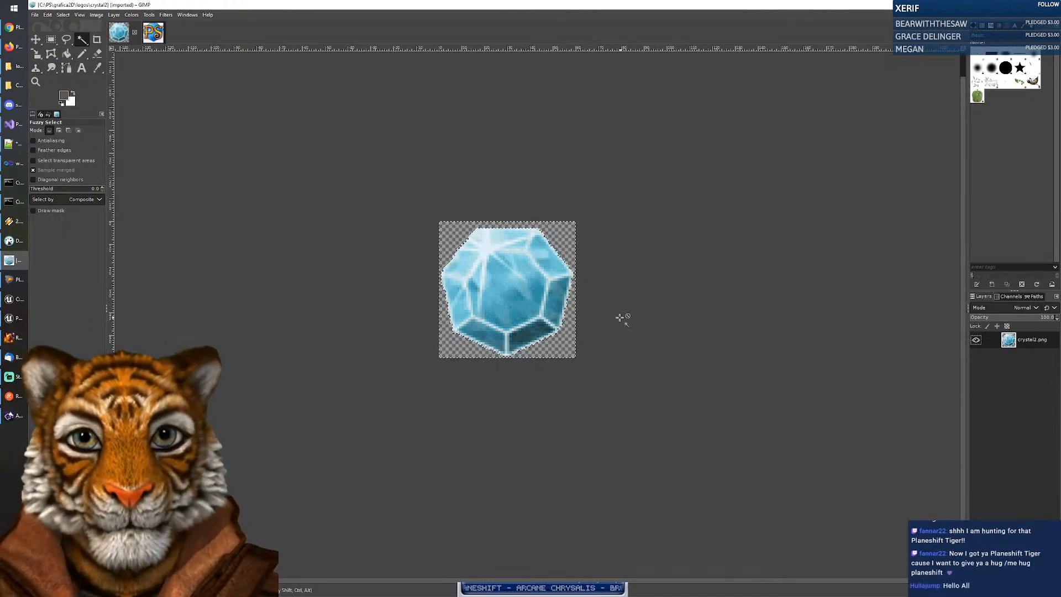
scroll(490, 294, "down", 3)
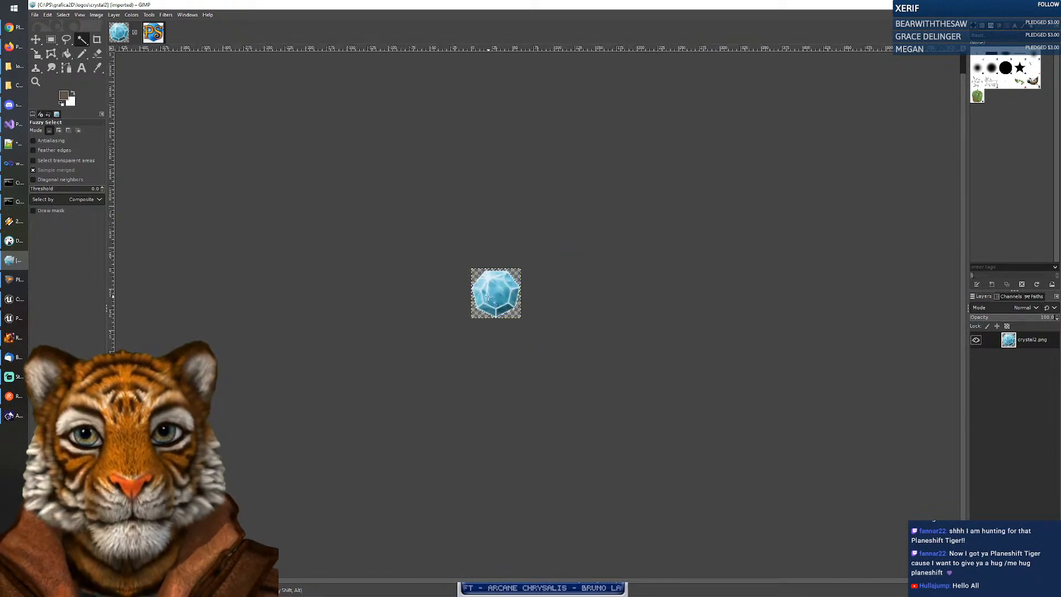
left_click(35, 15)
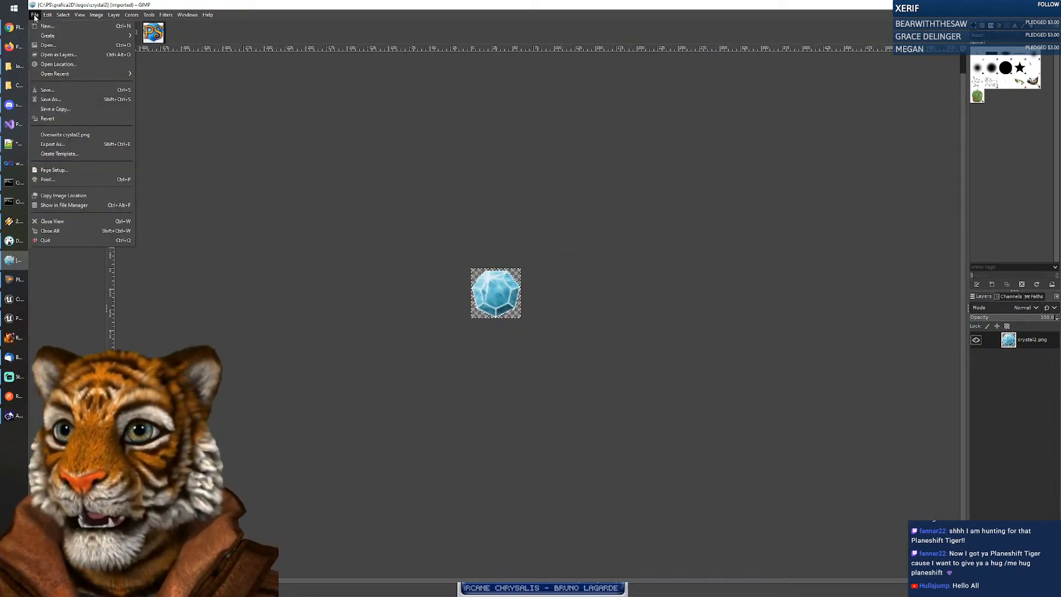
Step: Export the crystal image as crystal3.png into the logos folder, then return to Animaze Desktop
left_click(58, 146)
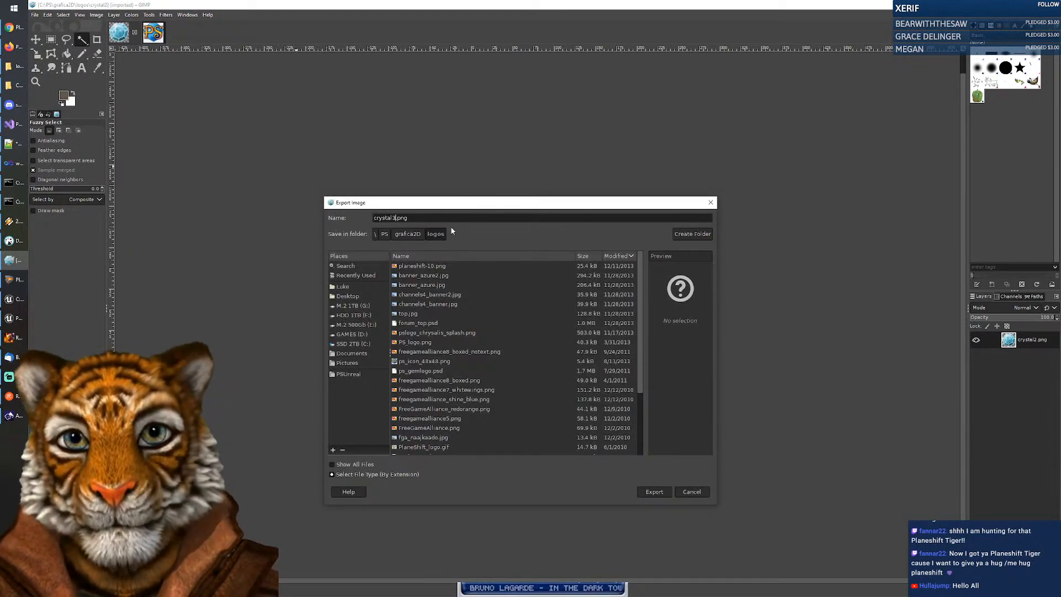
key("Return")
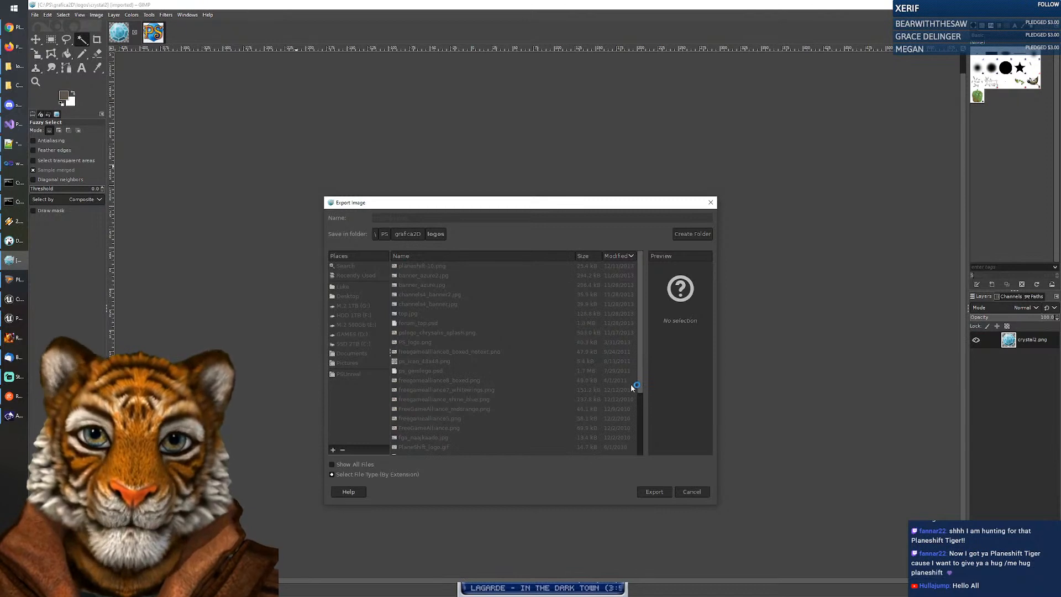
left_click(548, 396)
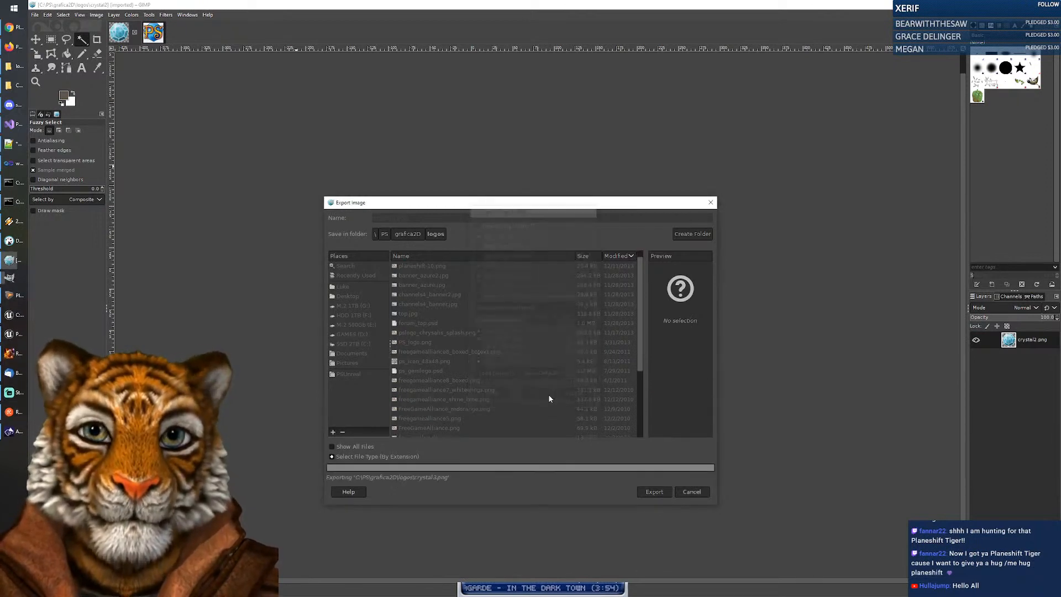
left_click(13, 415)
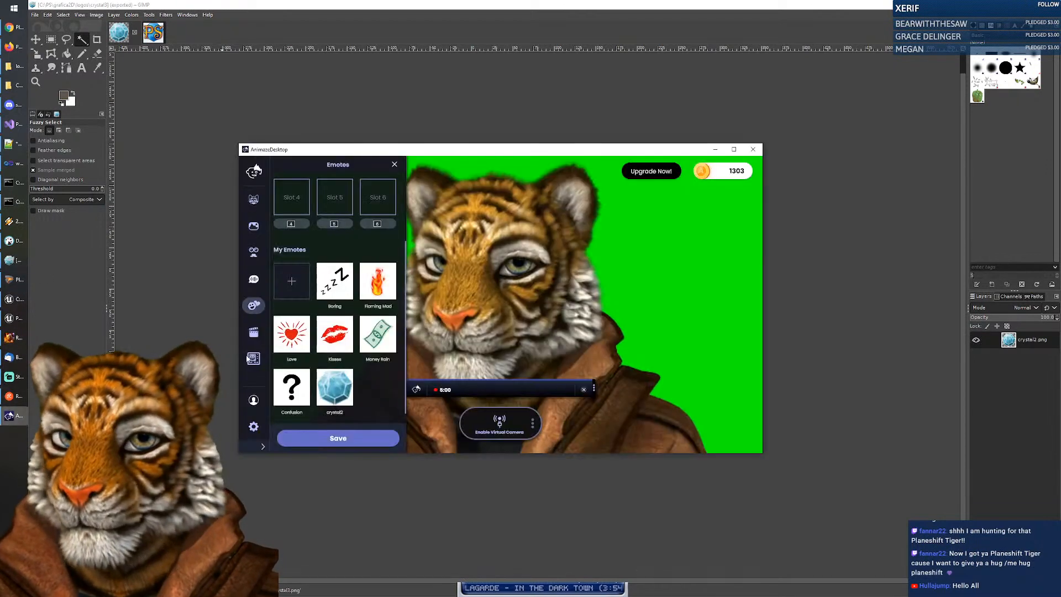
Step: Remove the crystal2 emote and add crystal3.png from the logos folder as a new emote
left_click(354, 370)
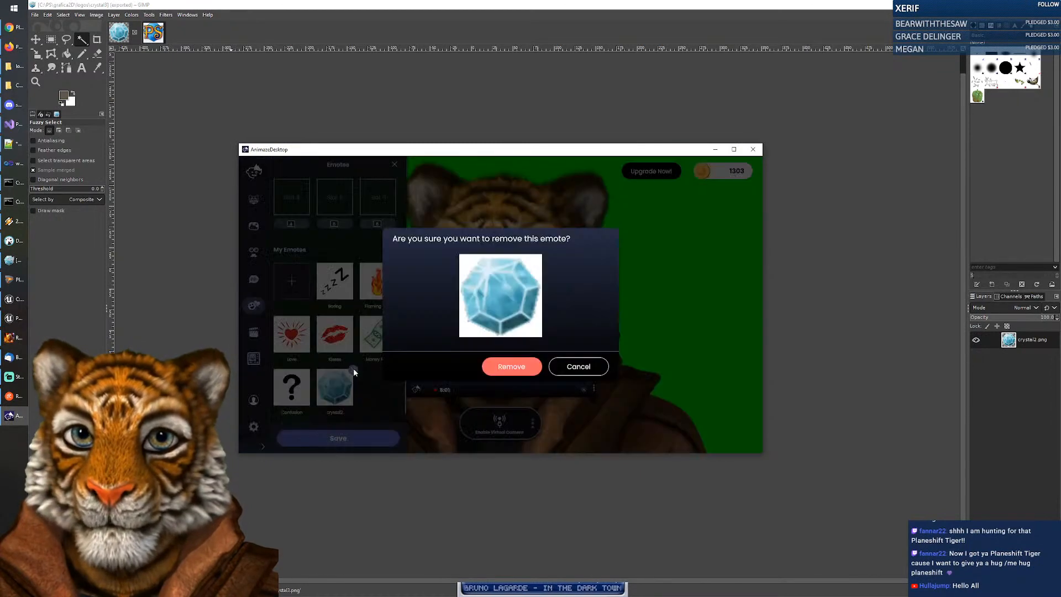
left_click(511, 367)
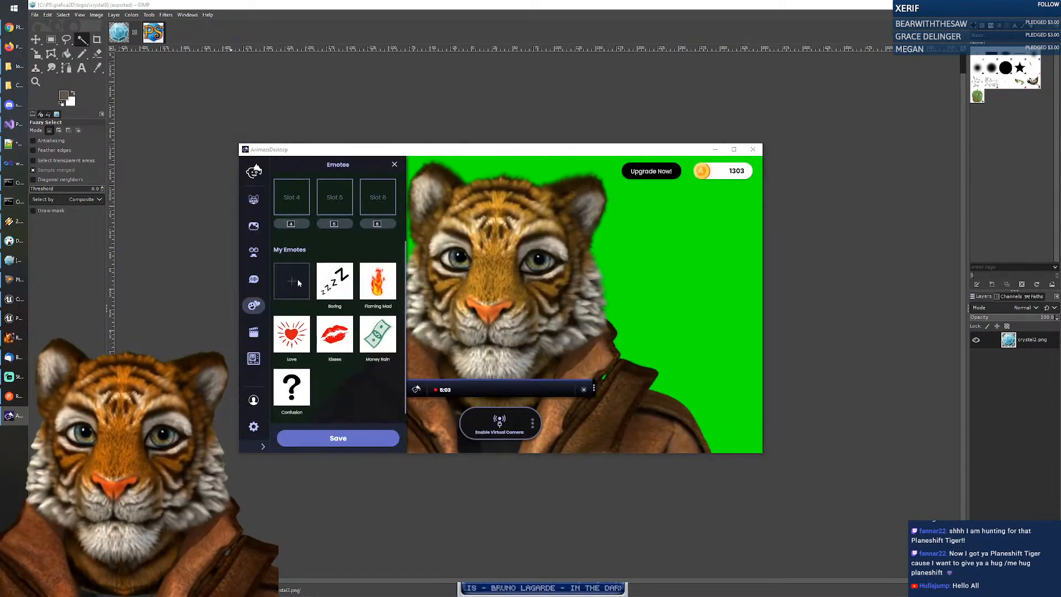
left_click(291, 280)
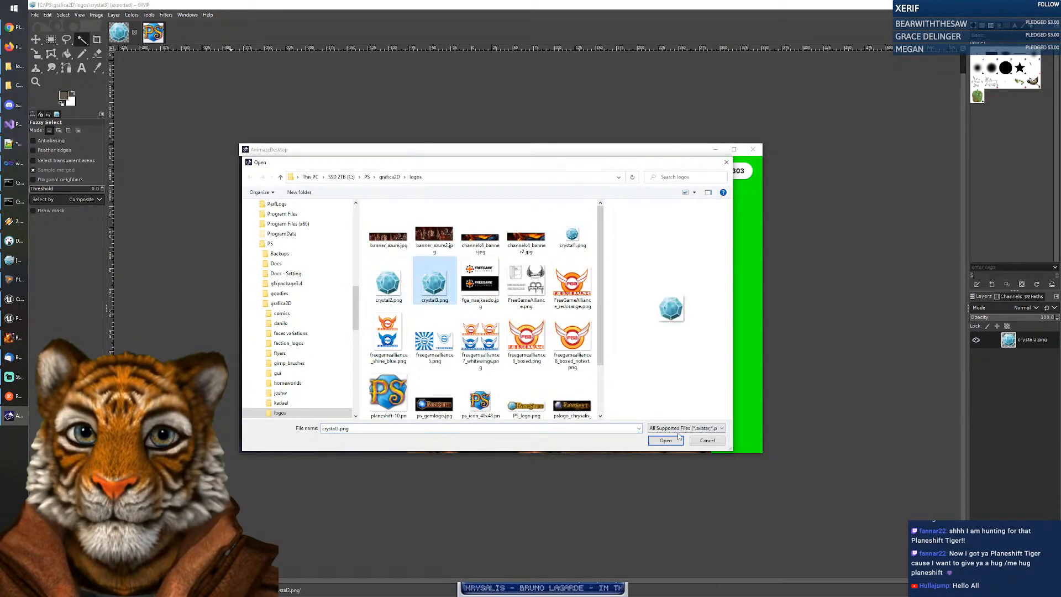
left_click(679, 437)
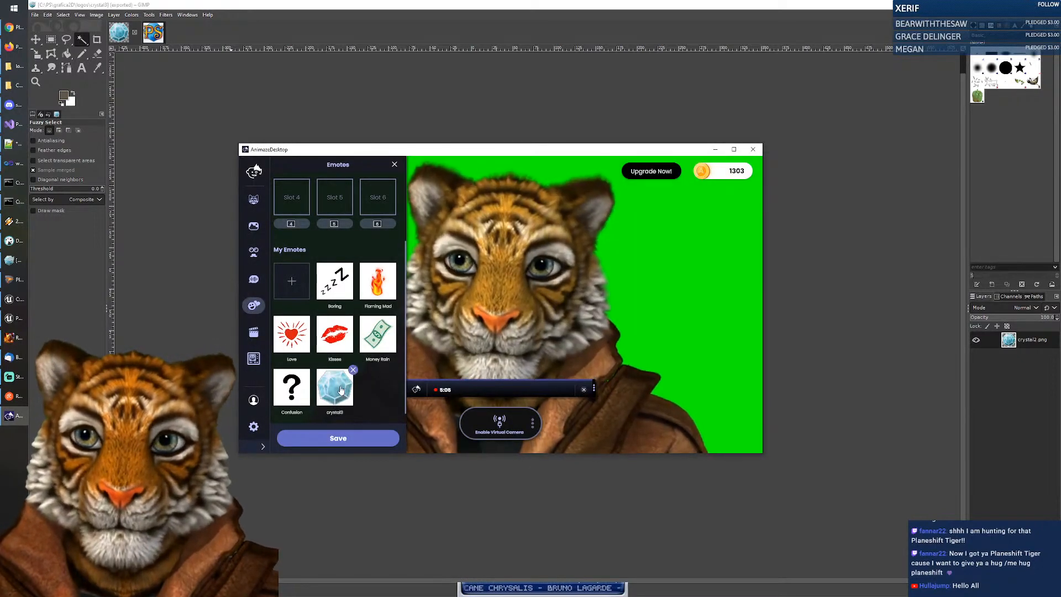
Step: Play the crystal3 emote on the tiger several times, zooming the camera out to show more jacket
left_click(342, 391)
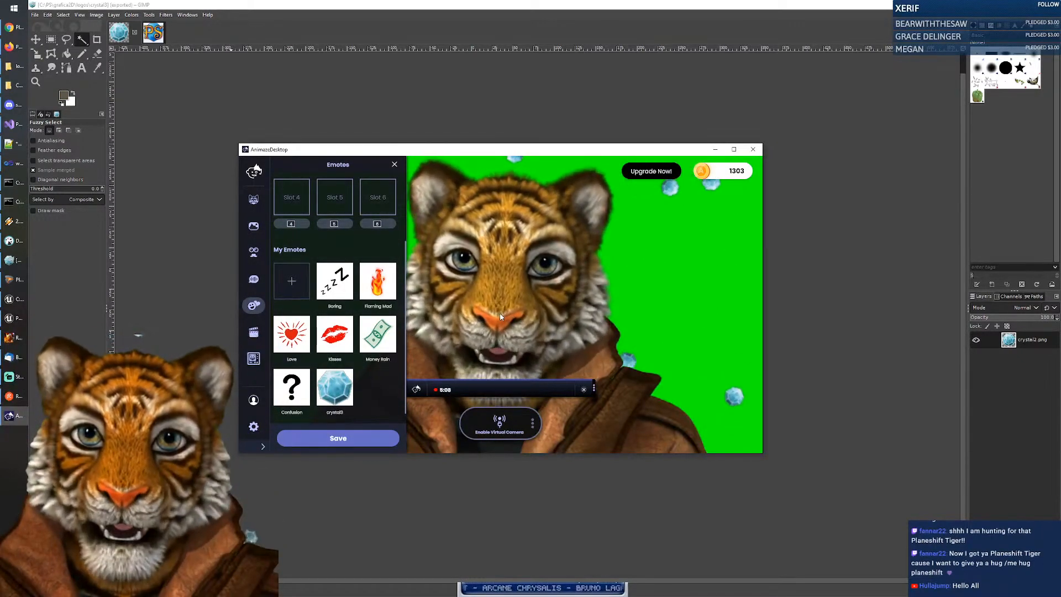
scroll(500, 316, "down", 3)
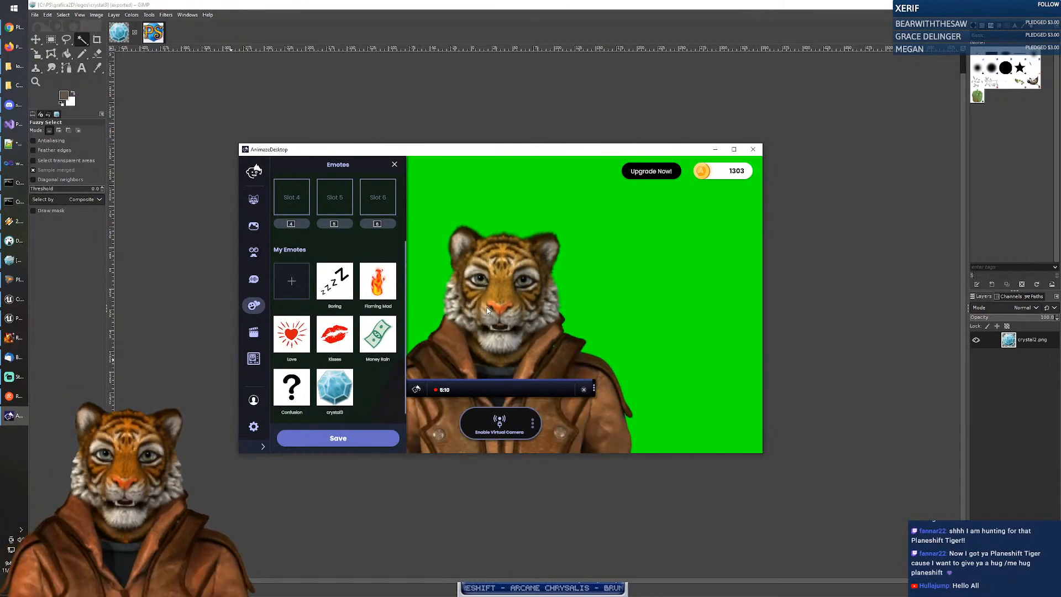
scroll(489, 334, "down", 2)
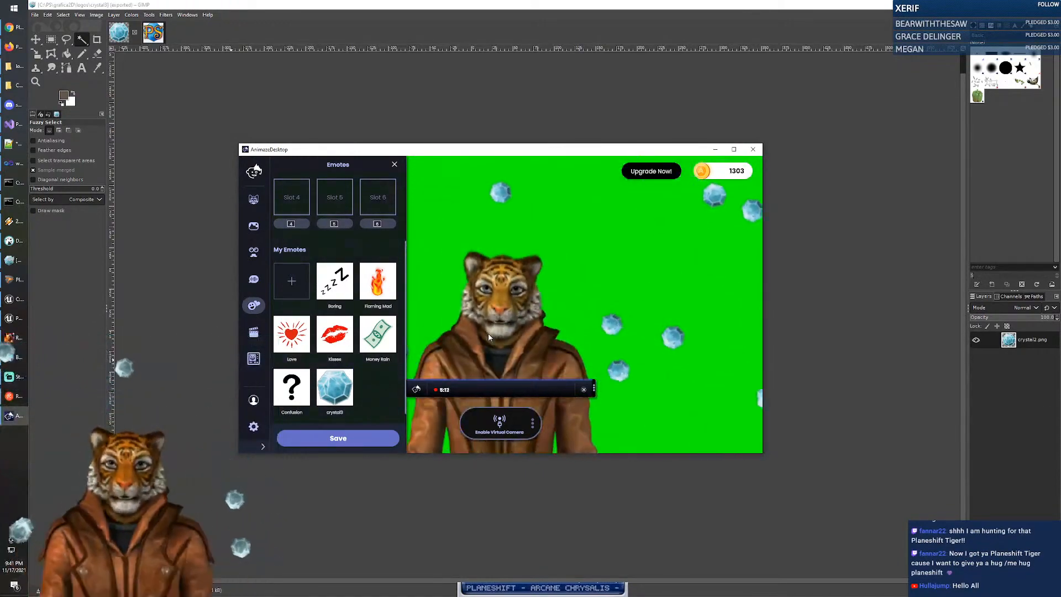
left_click(339, 395)
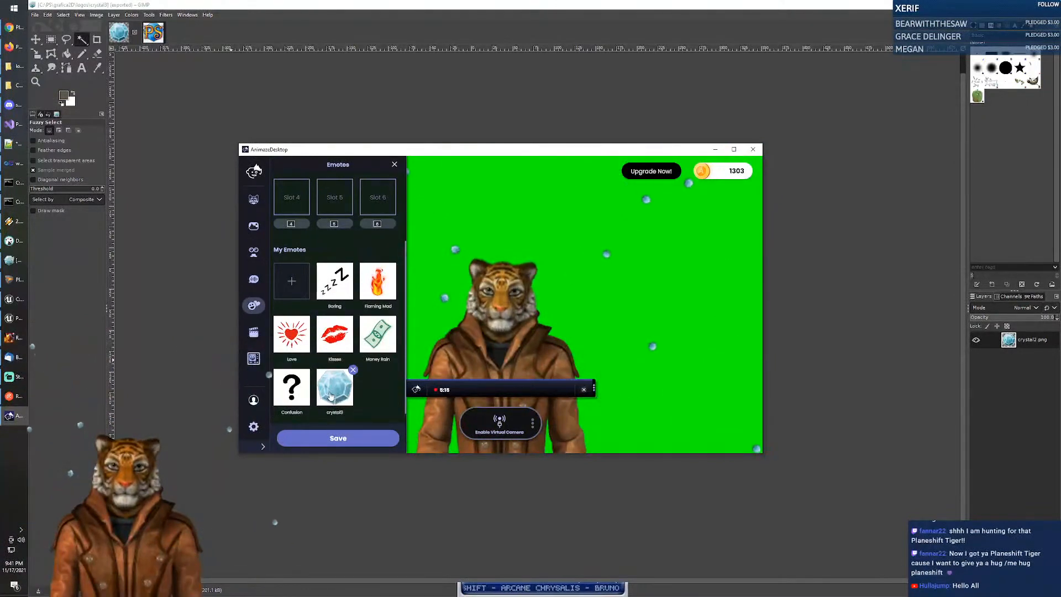
left_click(330, 396)
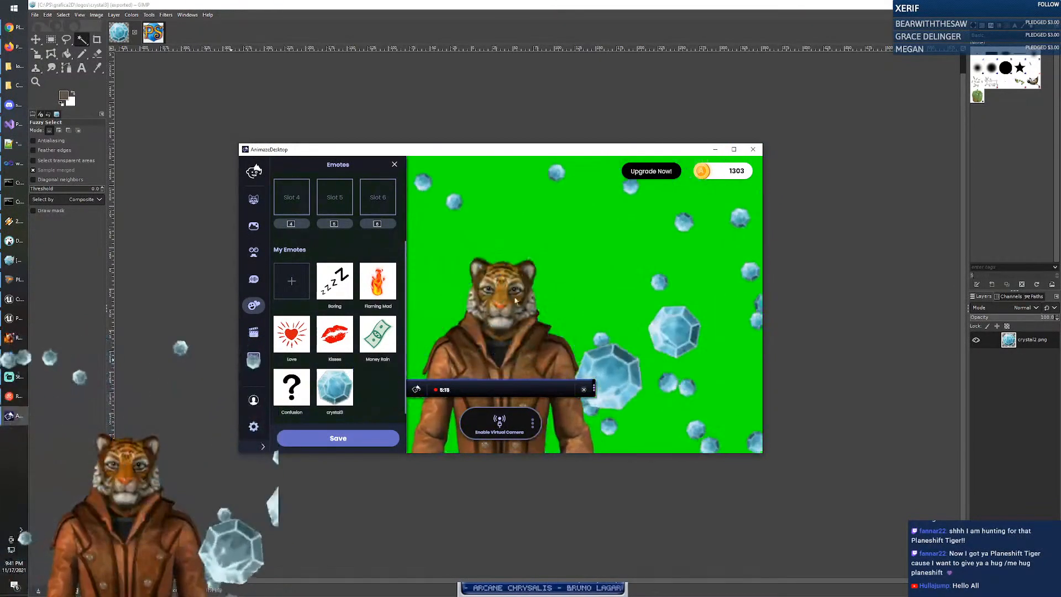
left_click_drag(341, 390, 377, 338)
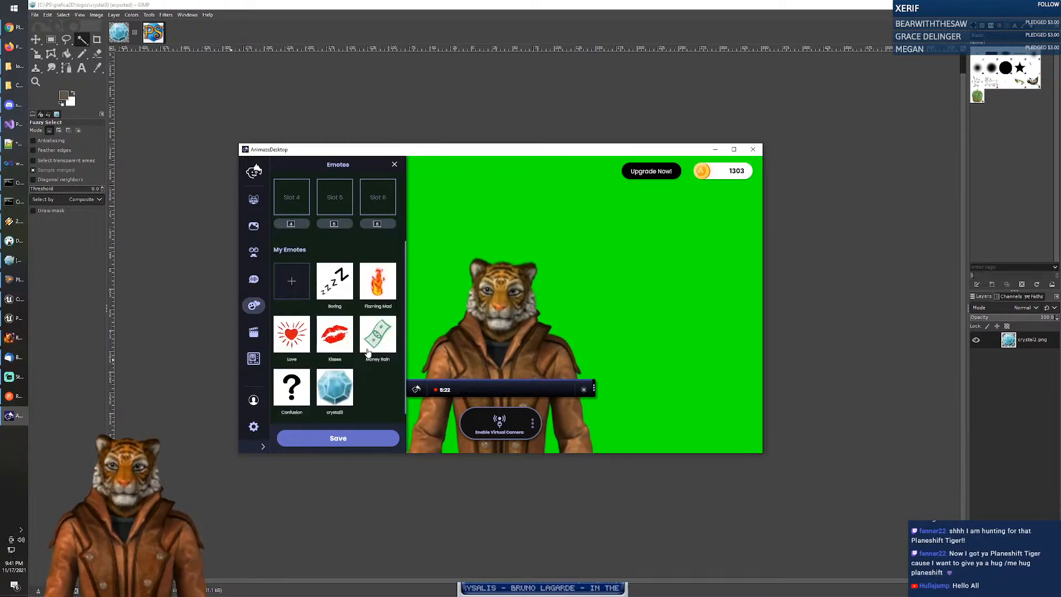
scroll(368, 352, "up", 3)
scroll(344, 317, "down", 3)
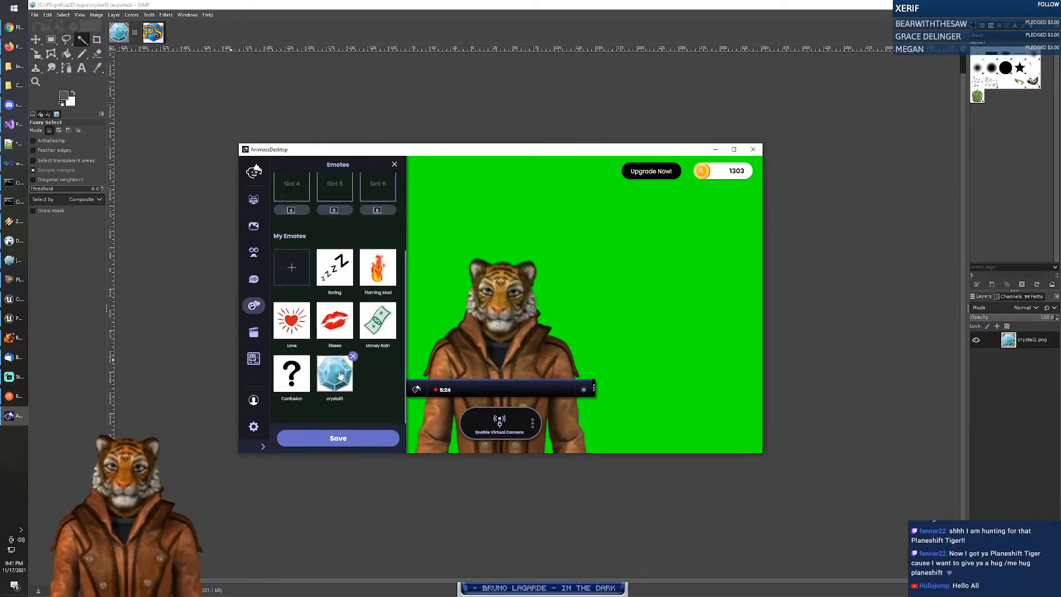
Step: Drag the crystal3 emote into preloaded emote Slot 1
left_click_drag(340, 376, 296, 146)
left_click_drag(296, 190, 295, 189)
scroll(296, 190, "up", 3)
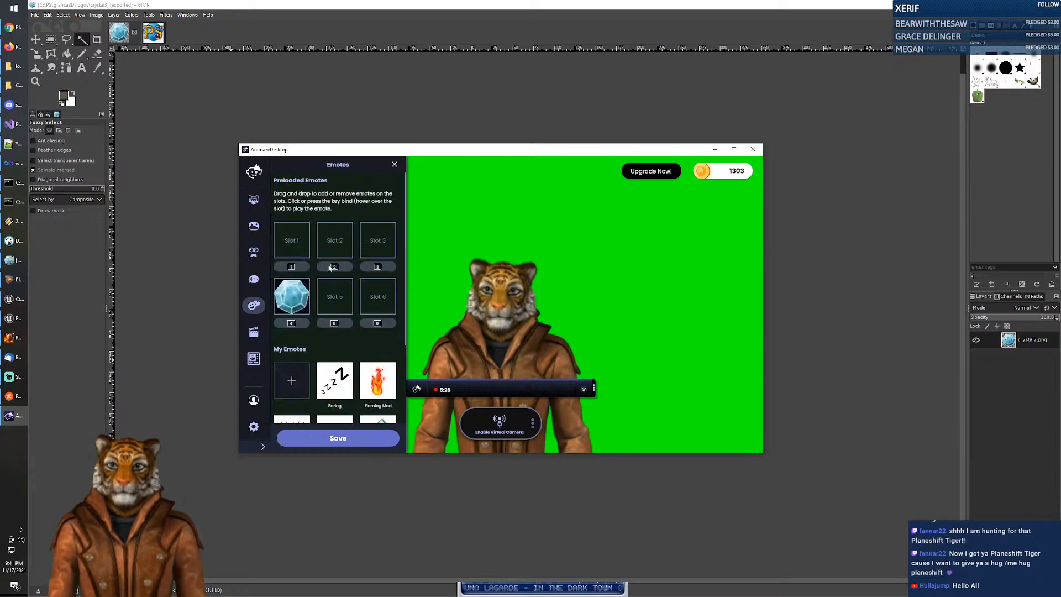
left_click_drag(292, 297, 295, 250)
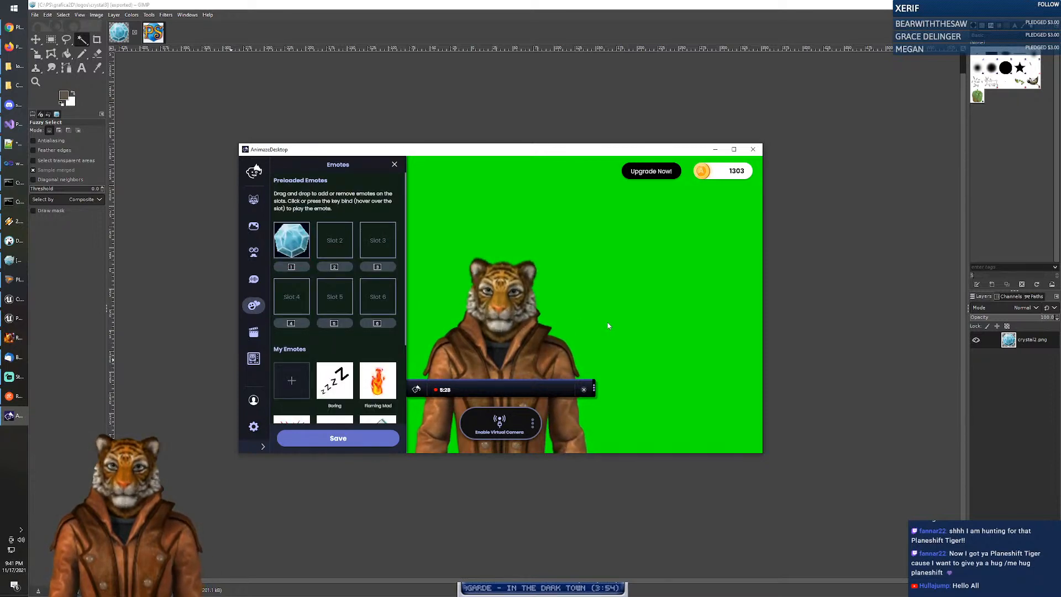
Step: Play crystal3 three times with the 1 key, then close the Emotes panel
key("1")
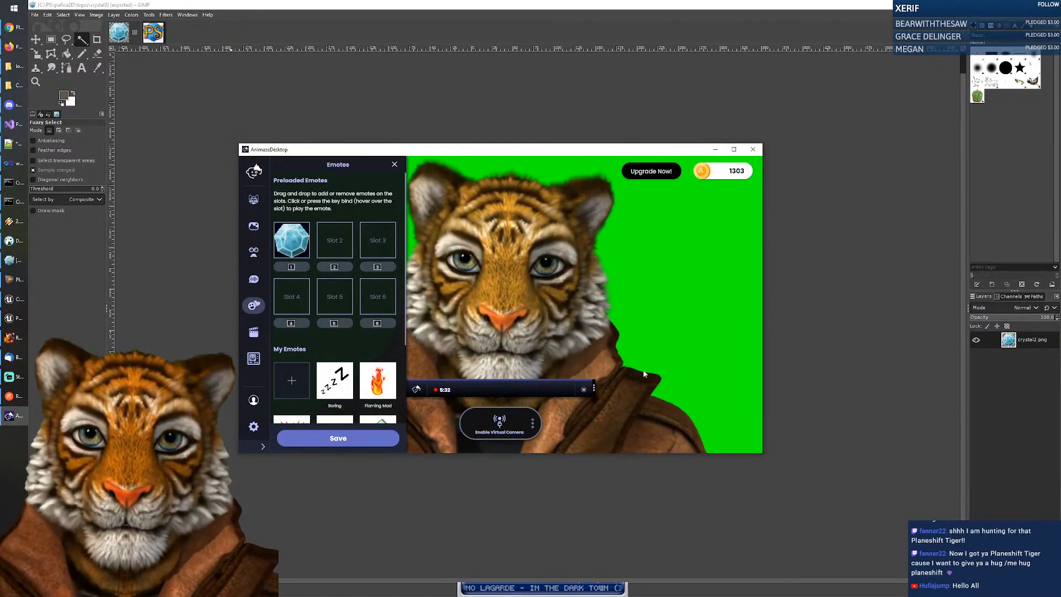
key("1")
key("1")
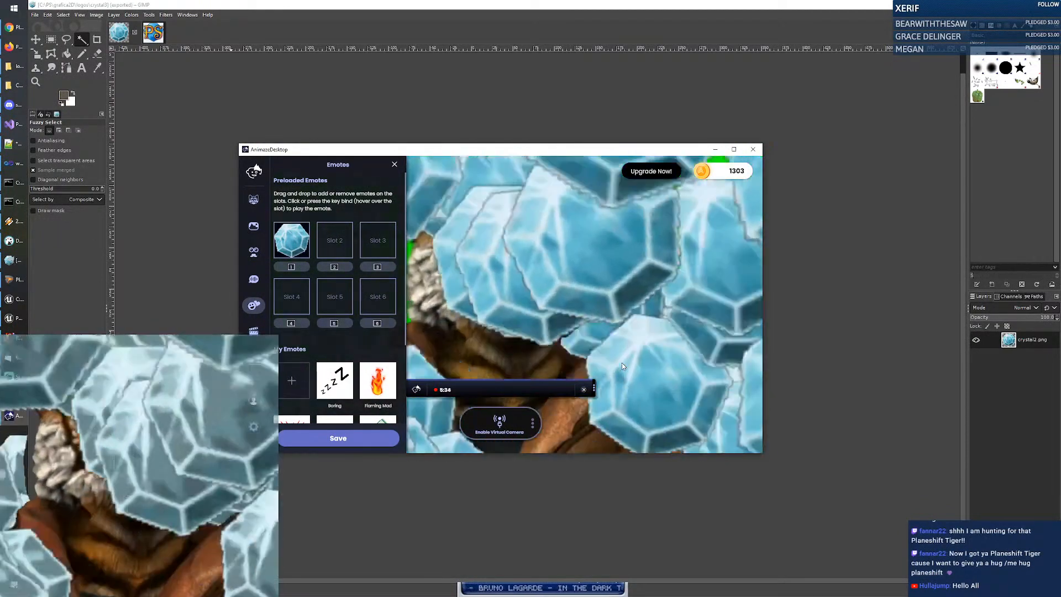
key("1")
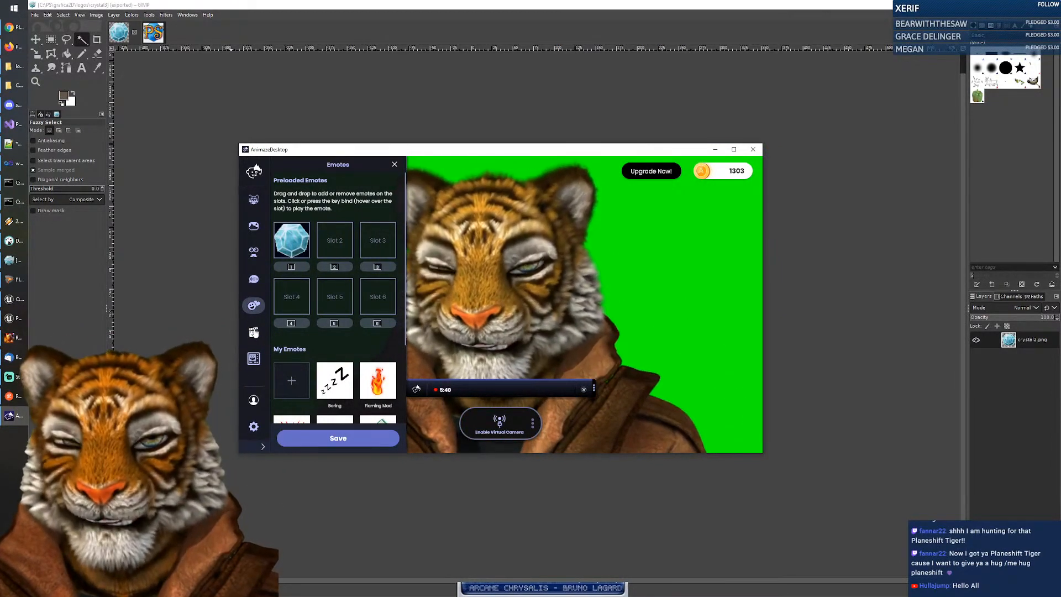
left_click(255, 334)
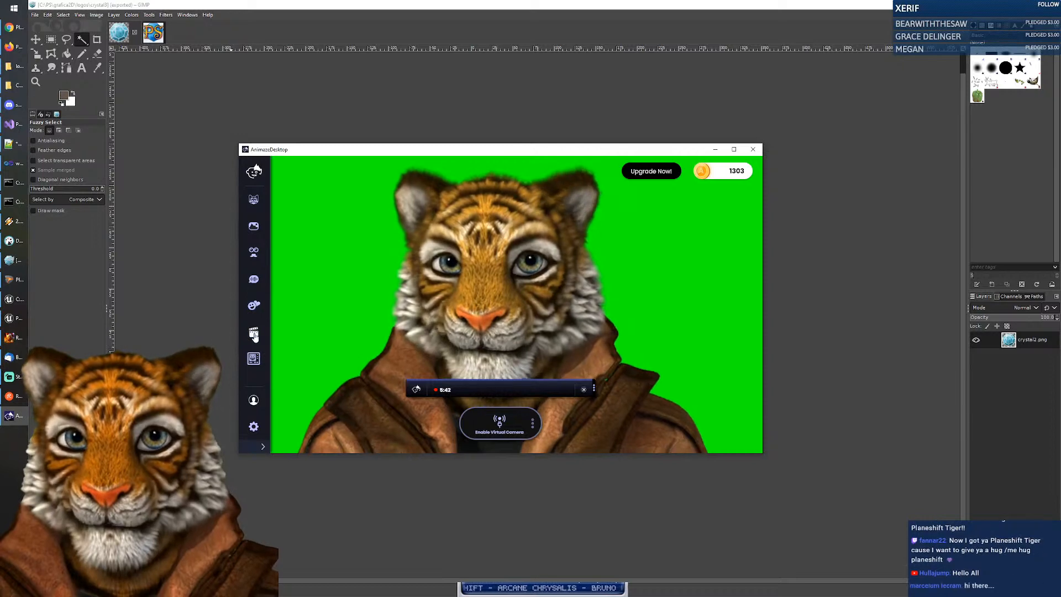
Step: Play the Hello, Ok and Shrug avatar animations
left_click(255, 334)
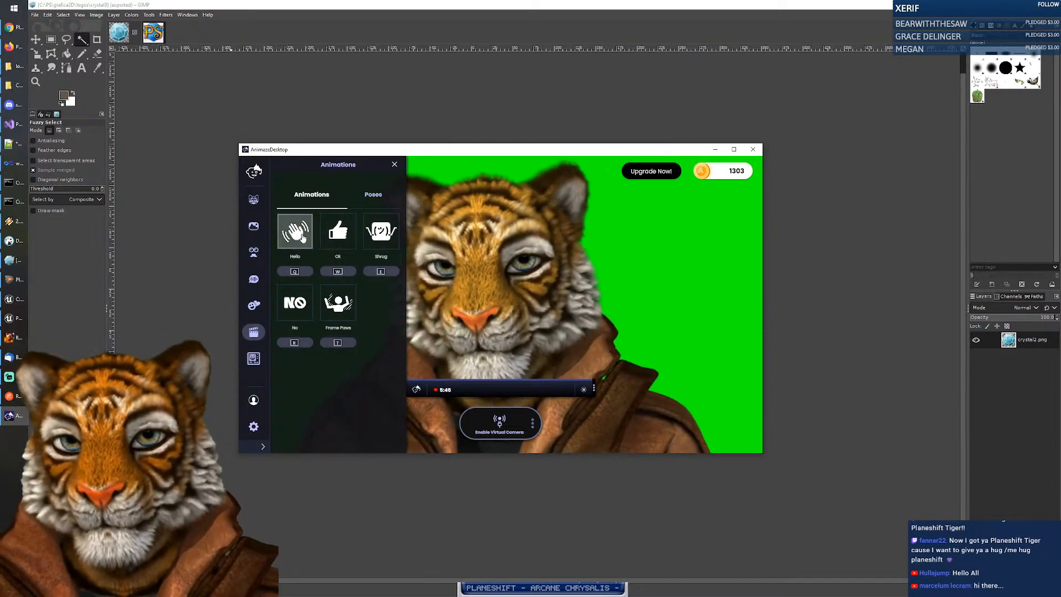
left_click(298, 239)
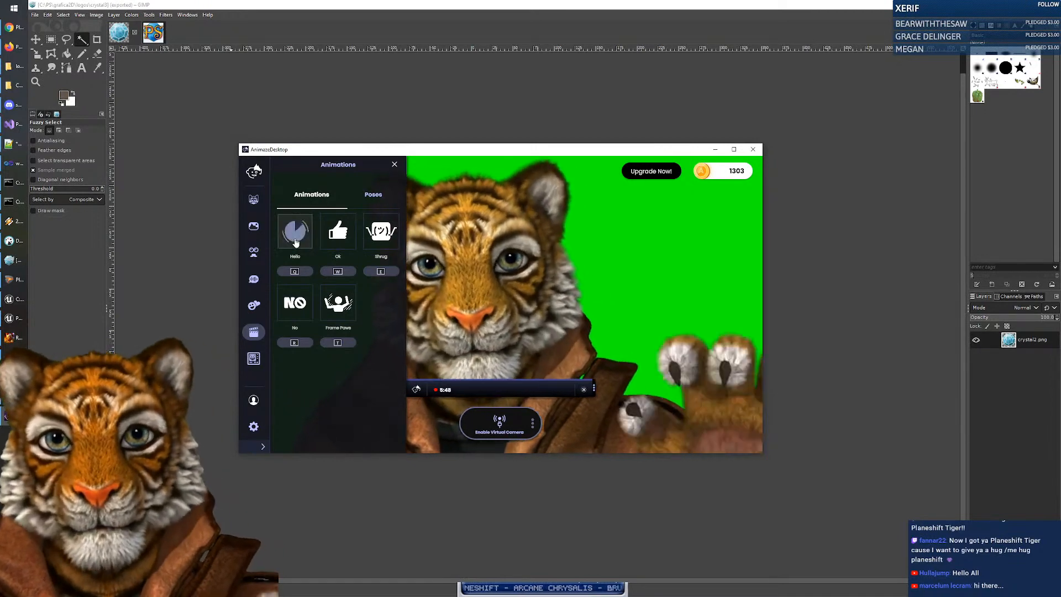
left_click(342, 236)
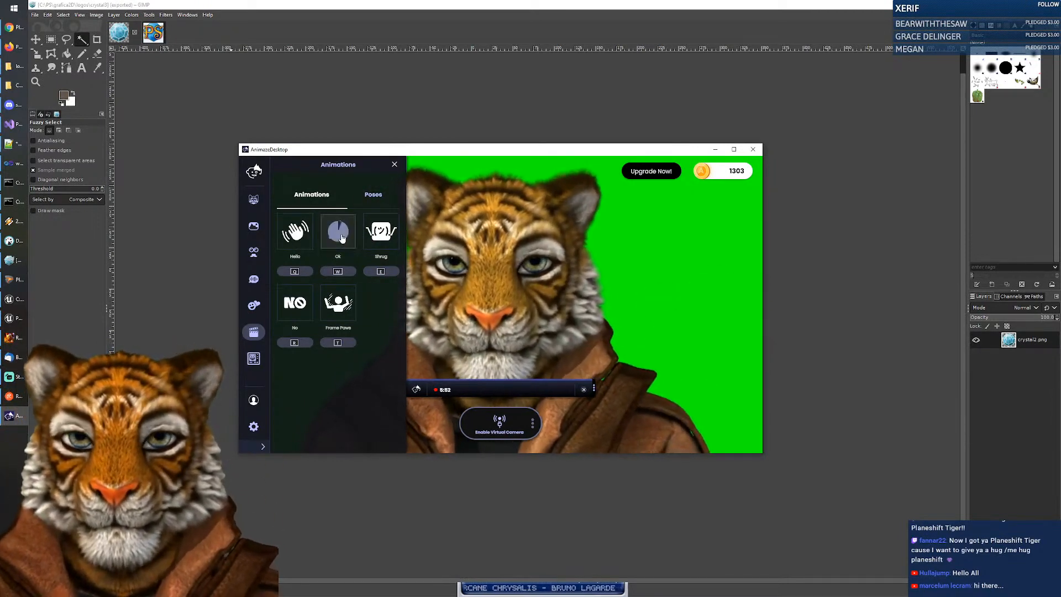
left_click(383, 241)
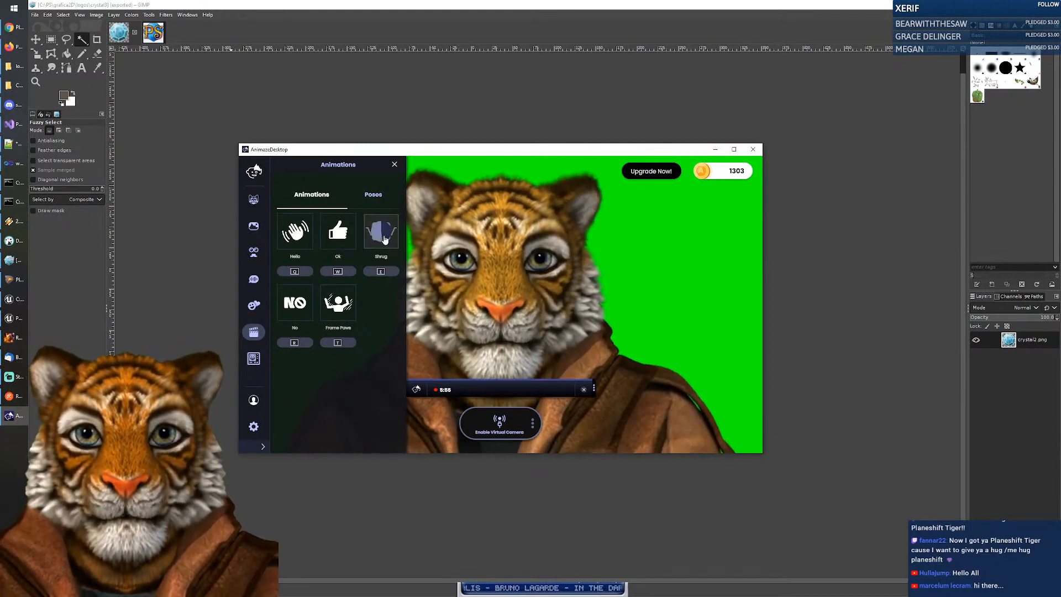
Step: Apply the Puffed Cheeks pose twice, then bring up Stream Actions
left_click(377, 198)
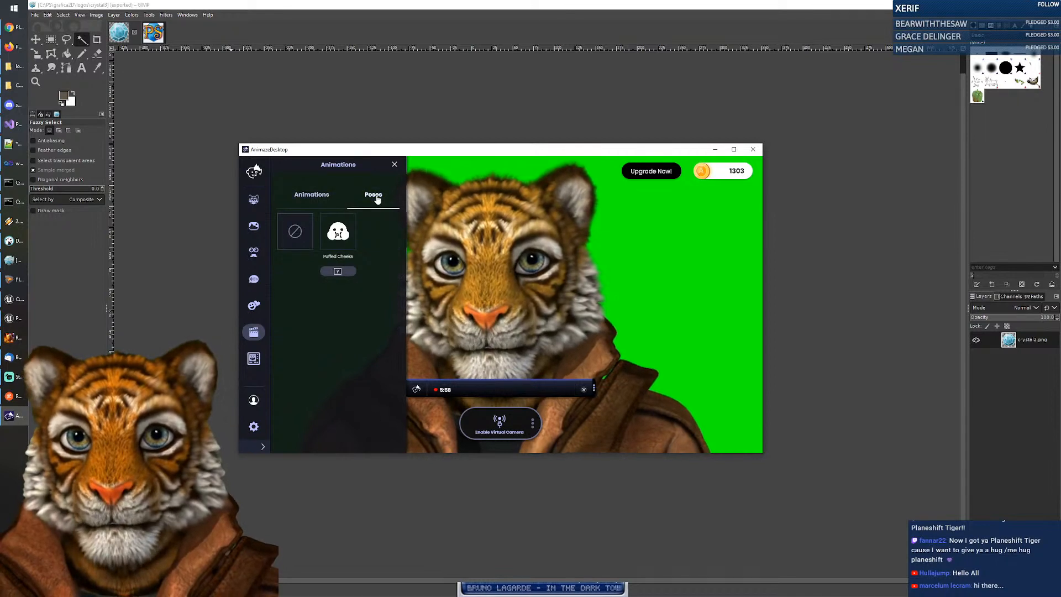
left_click(335, 240)
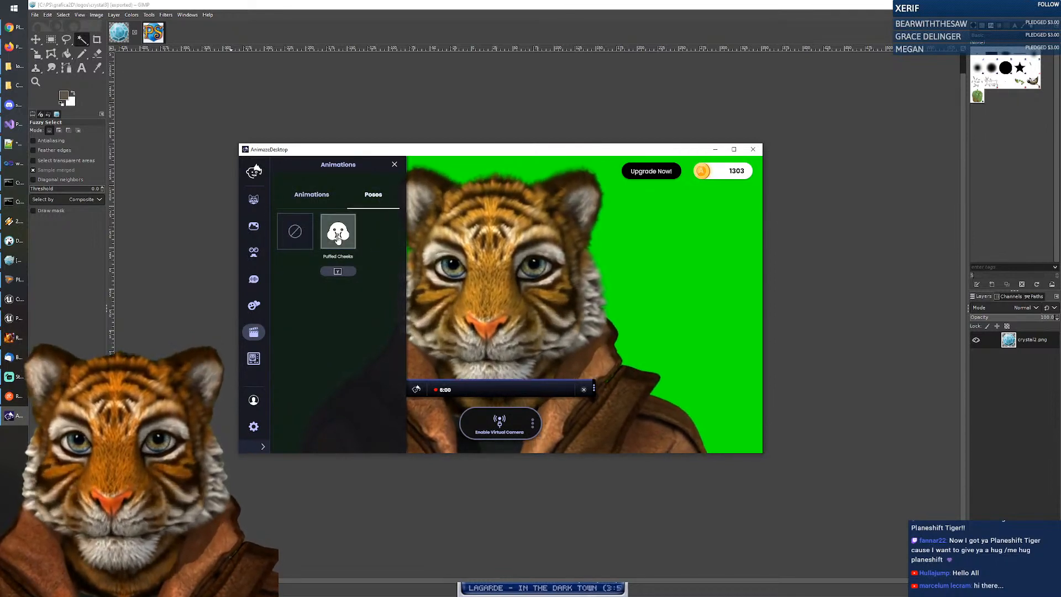
left_click(347, 236)
left_click(313, 197)
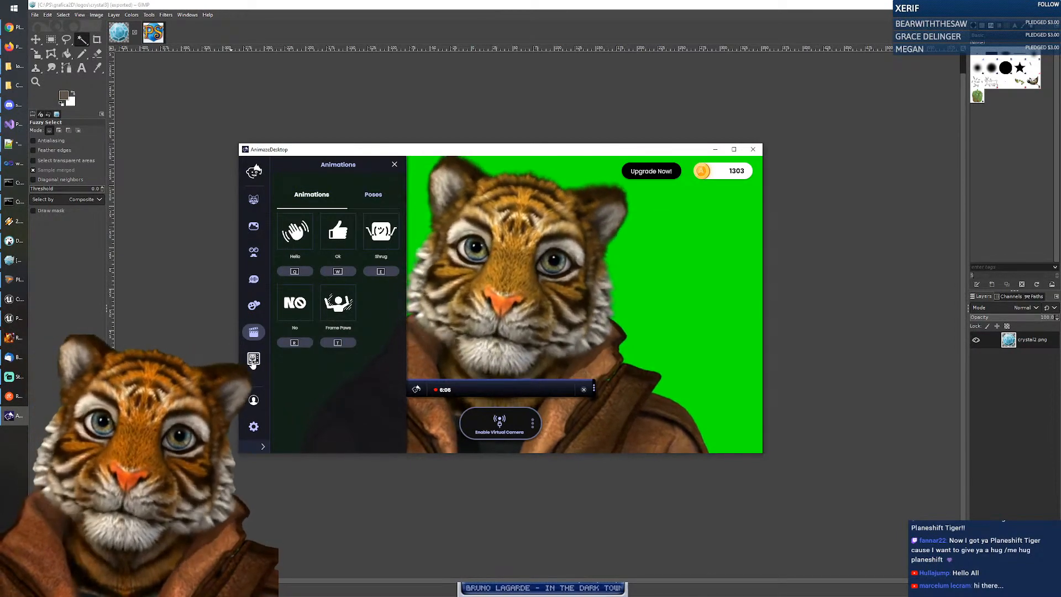
left_click(252, 361)
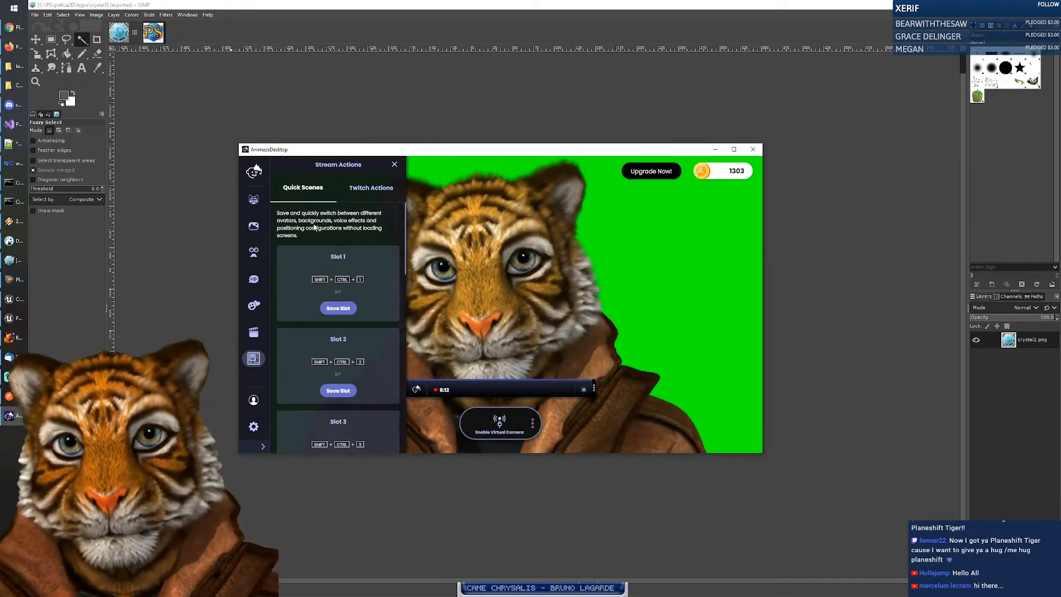
Step: Preview Twitch Action 1, the hellotiger chat-word action, on the avatar
left_click(372, 189)
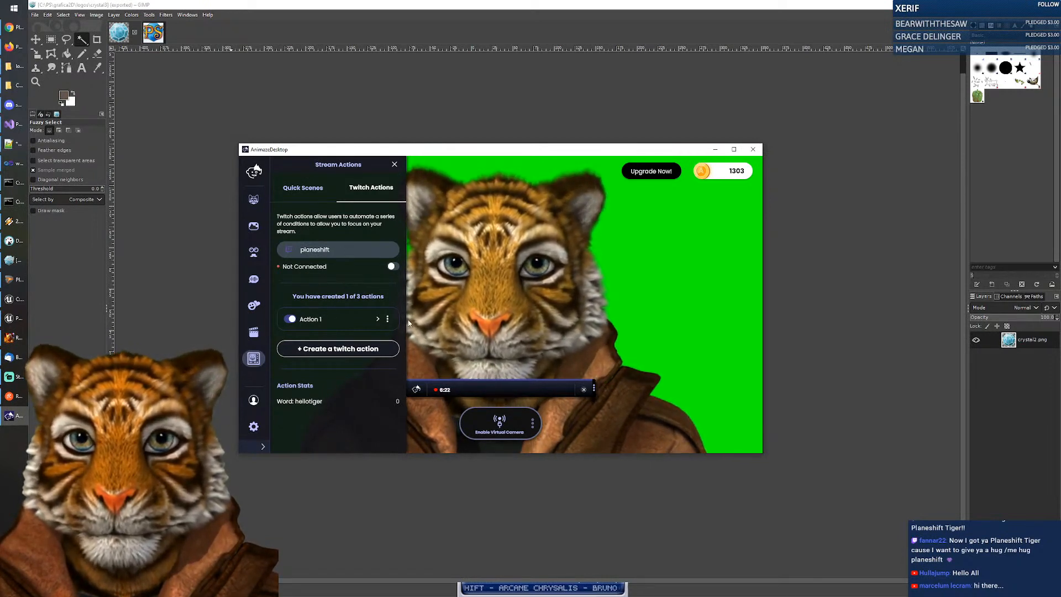
left_click(388, 319)
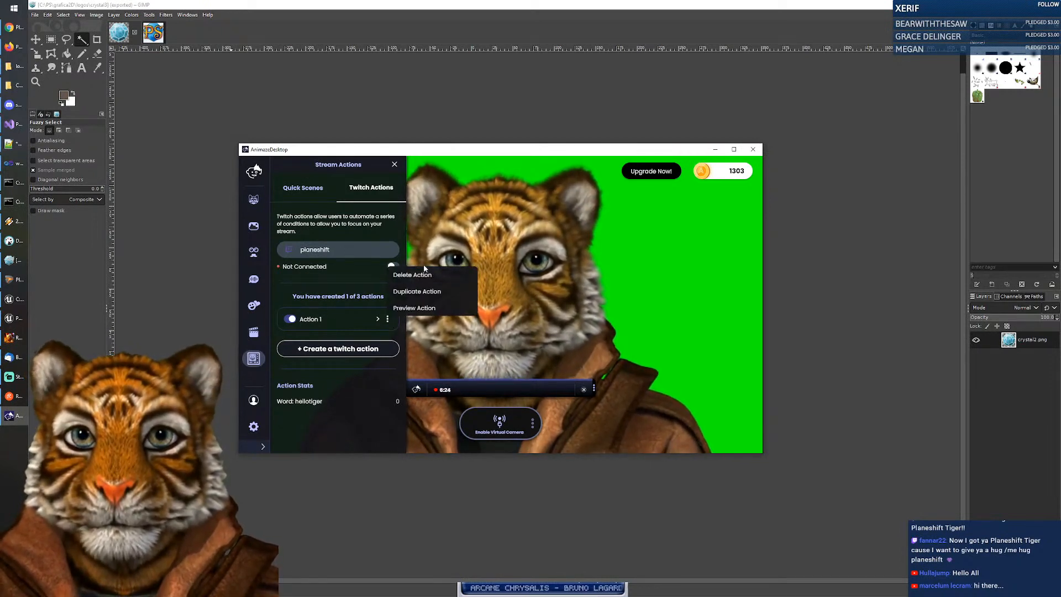
left_click(413, 309)
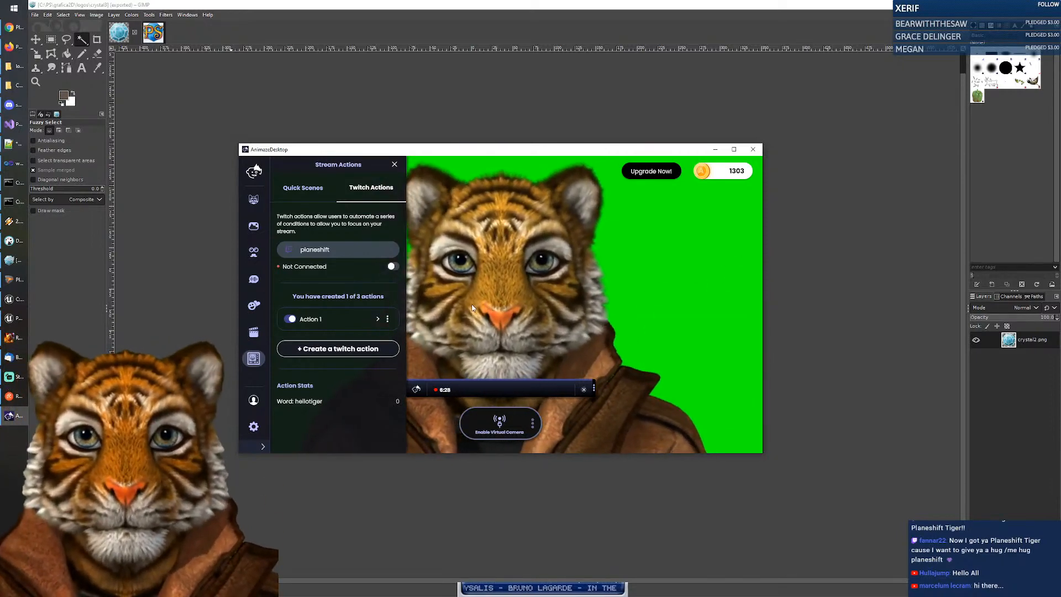
Step: Peek at the avatar Poses list and close the Animations panel
left_click(254, 332)
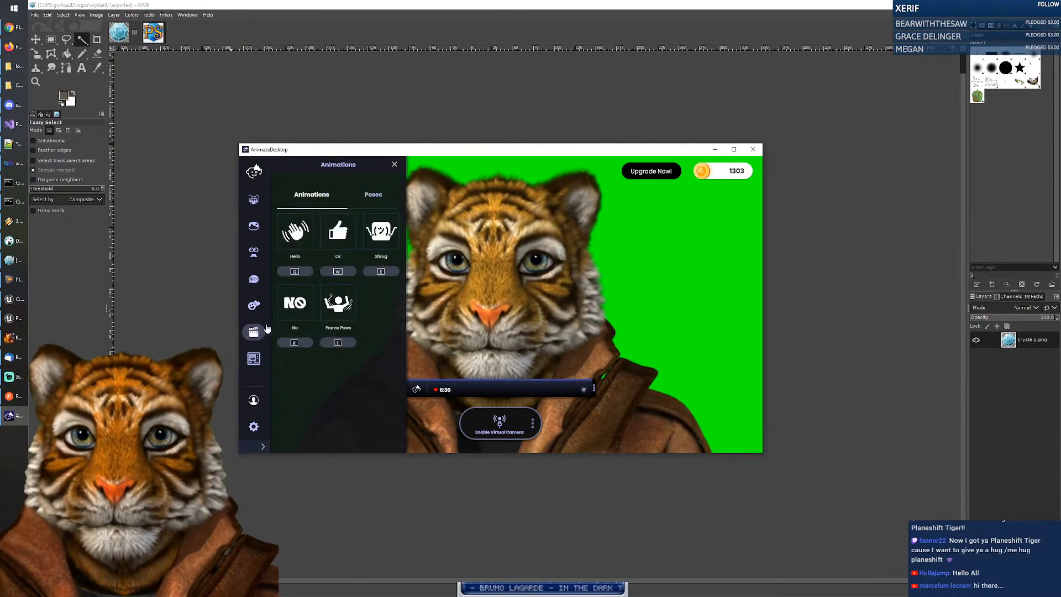
left_click(381, 204)
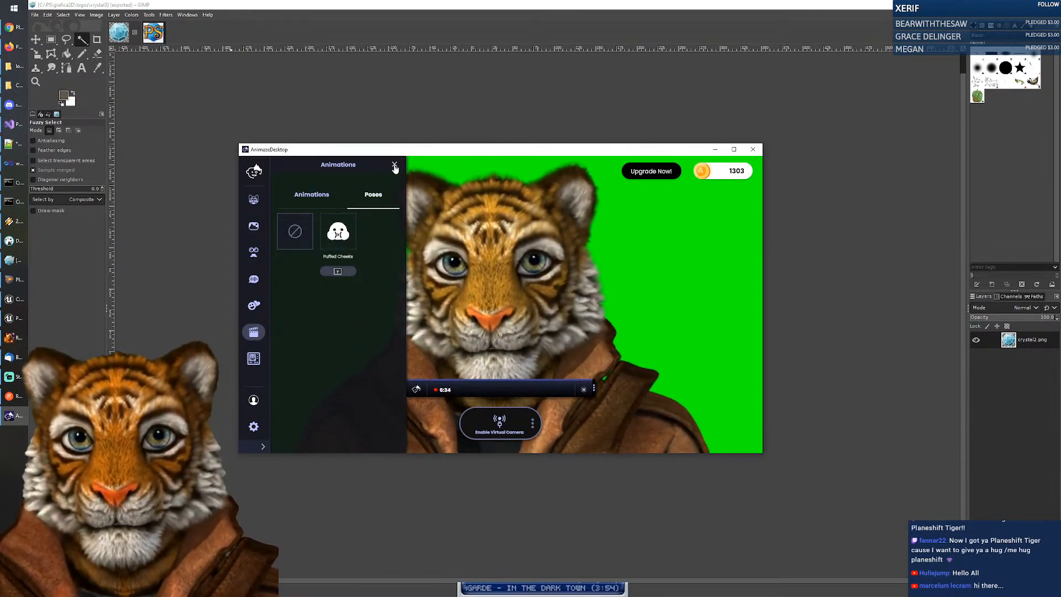
left_click(395, 165)
Step: Show the Twitch Actions tab in Stream Actions and start creating Action 2
left_click(253, 328)
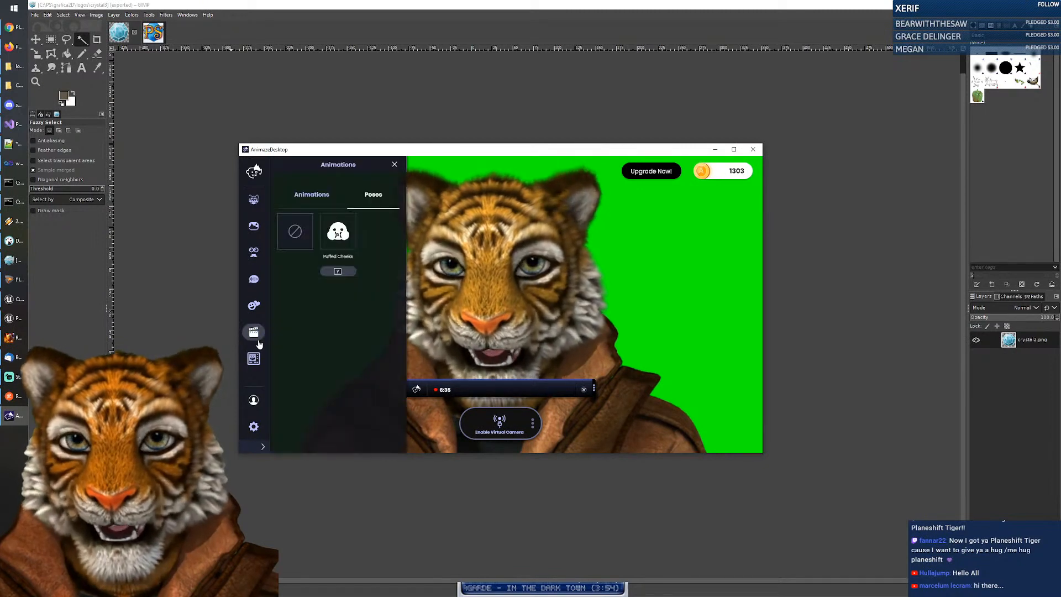
left_click(253, 358)
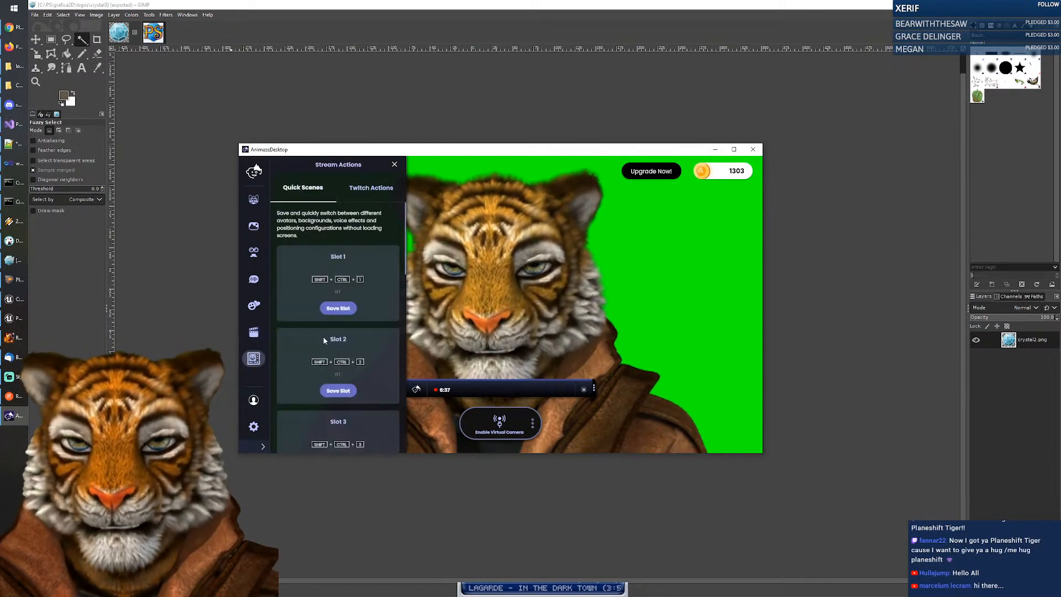
left_click(373, 191)
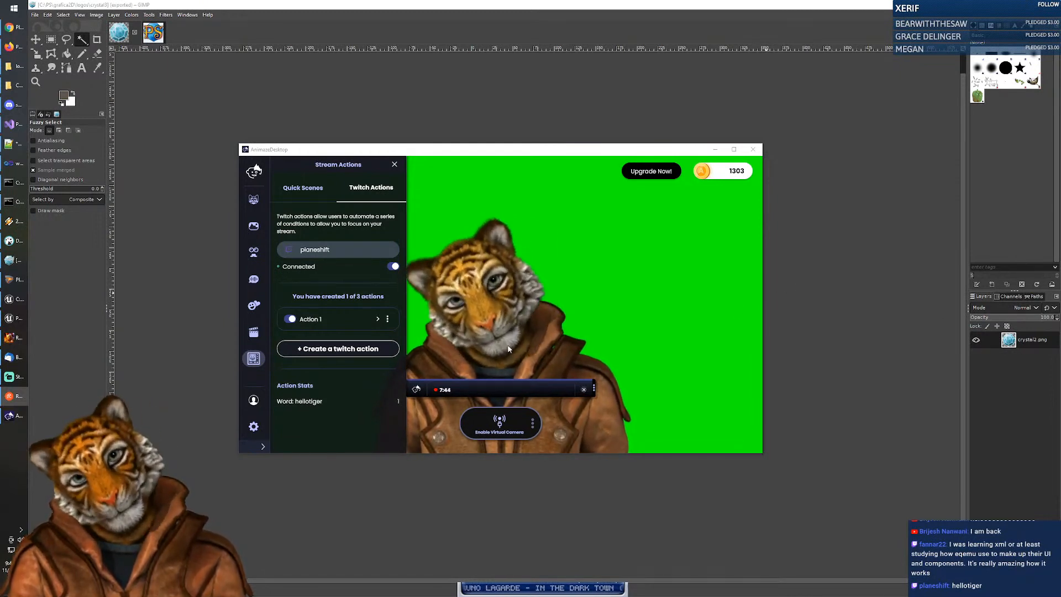
left_click(337, 349)
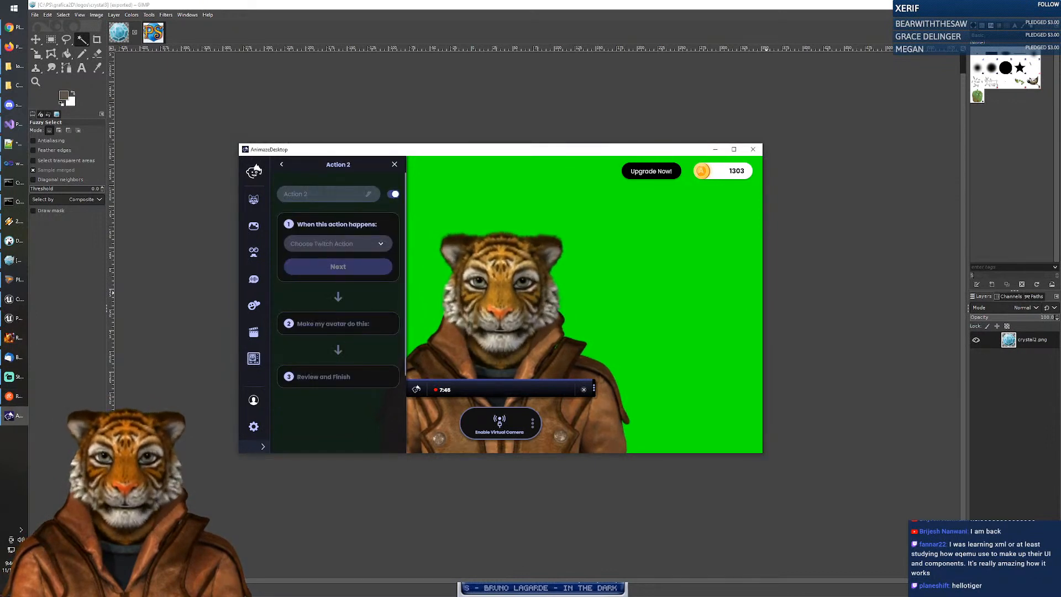
Step: Name the action crystals, triggered by the chat word 'crystals' with a 60-second cooldown
left_click(324, 194)
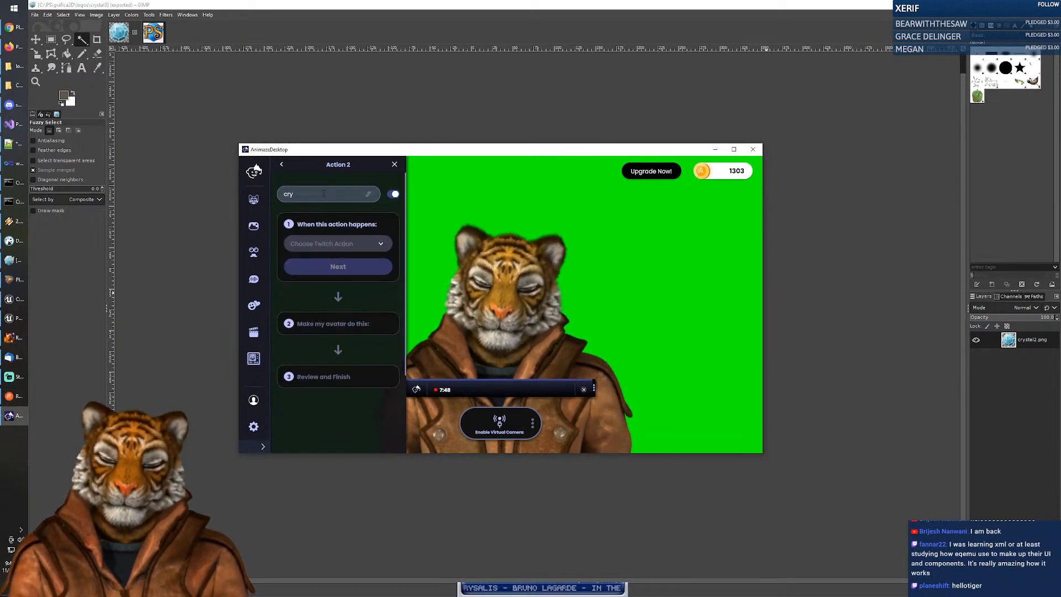
left_click(381, 245)
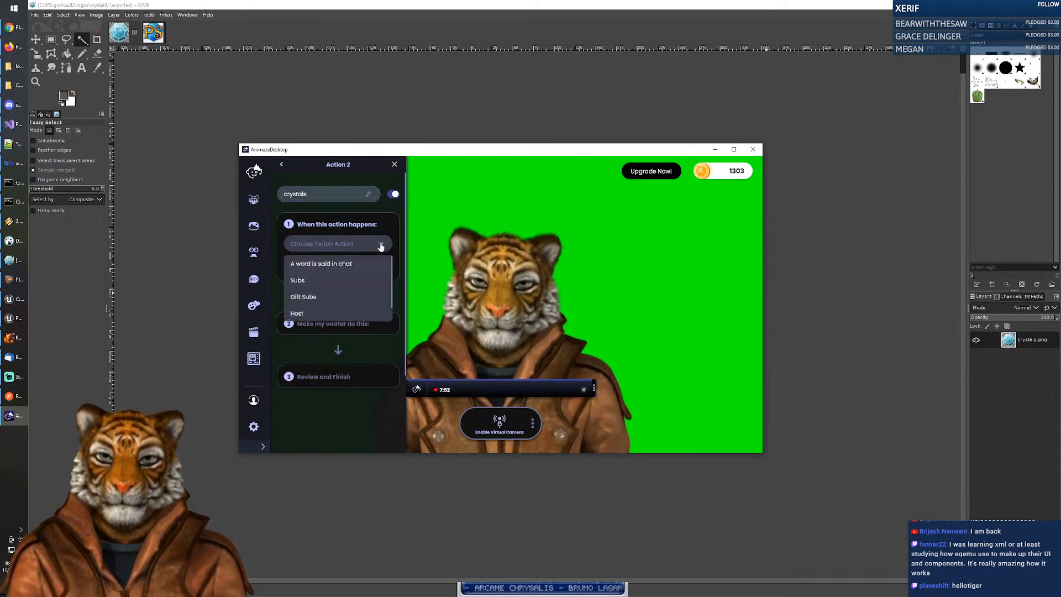
left_click(342, 264)
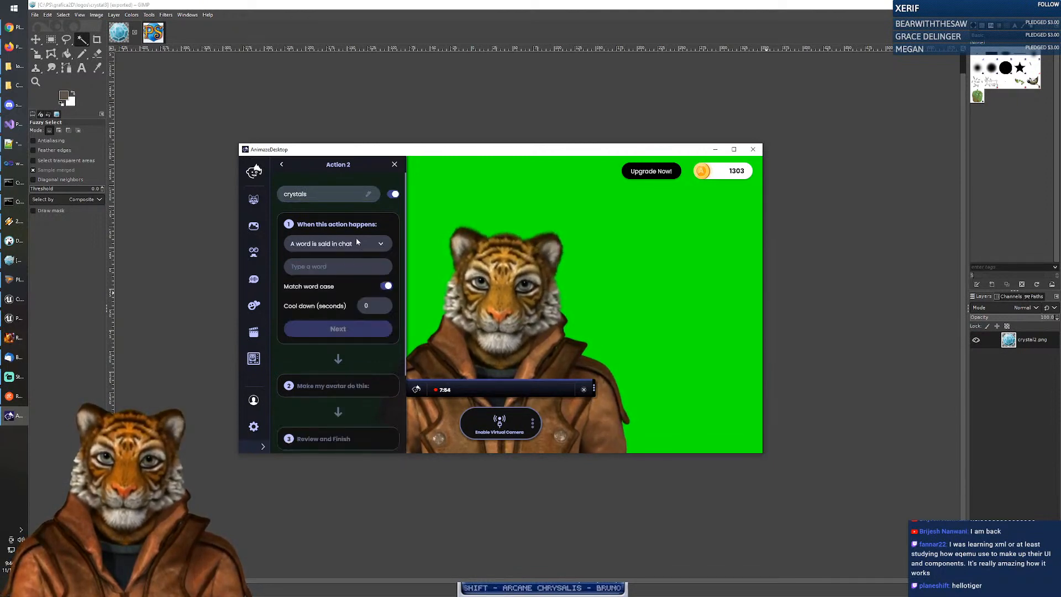
left_click(343, 261)
type("crystals")
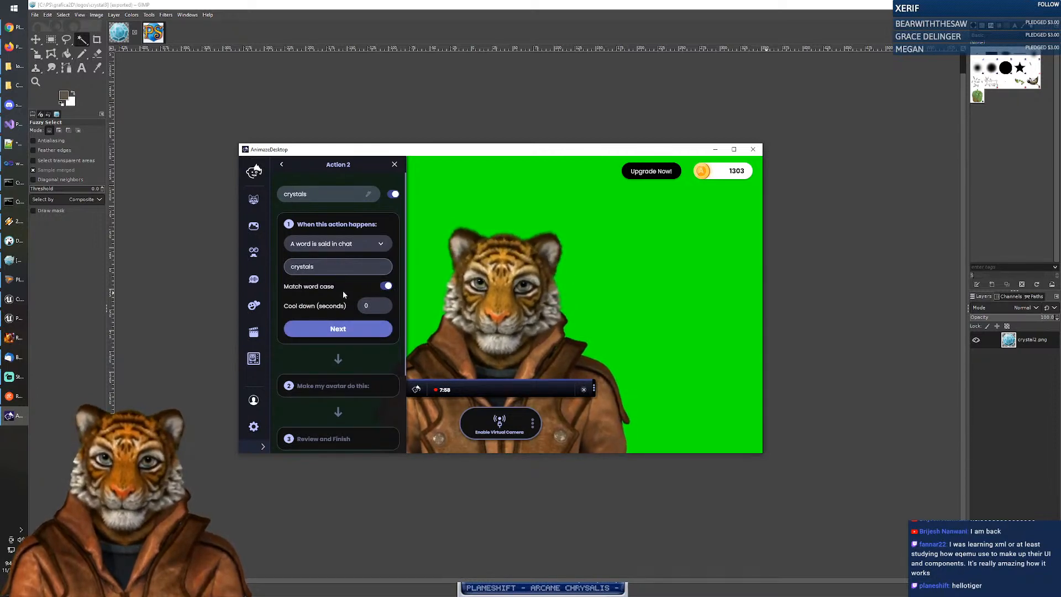
double_click(380, 308)
type("60")
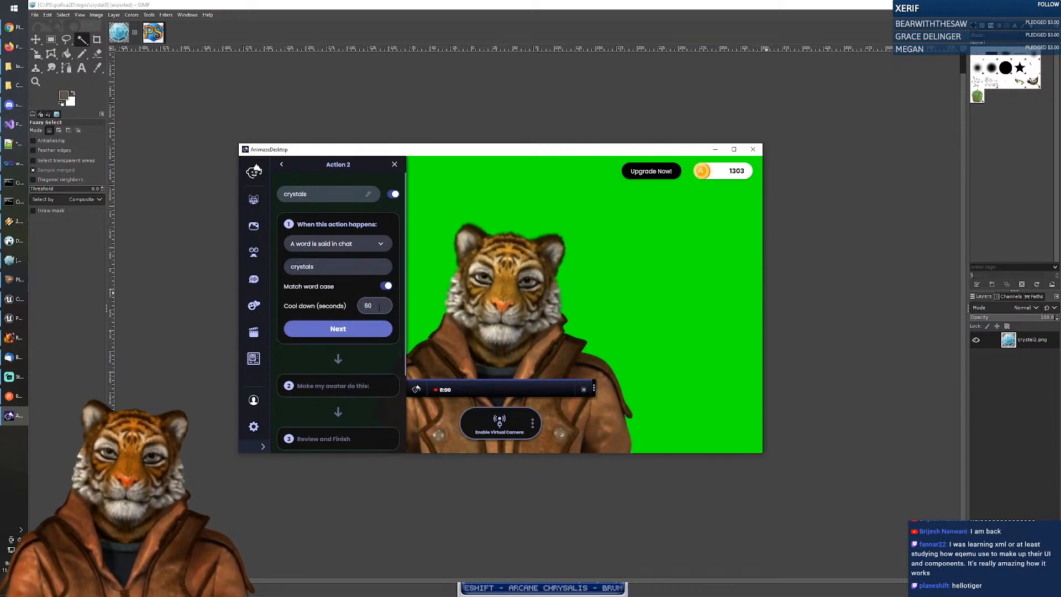
left_click(364, 332)
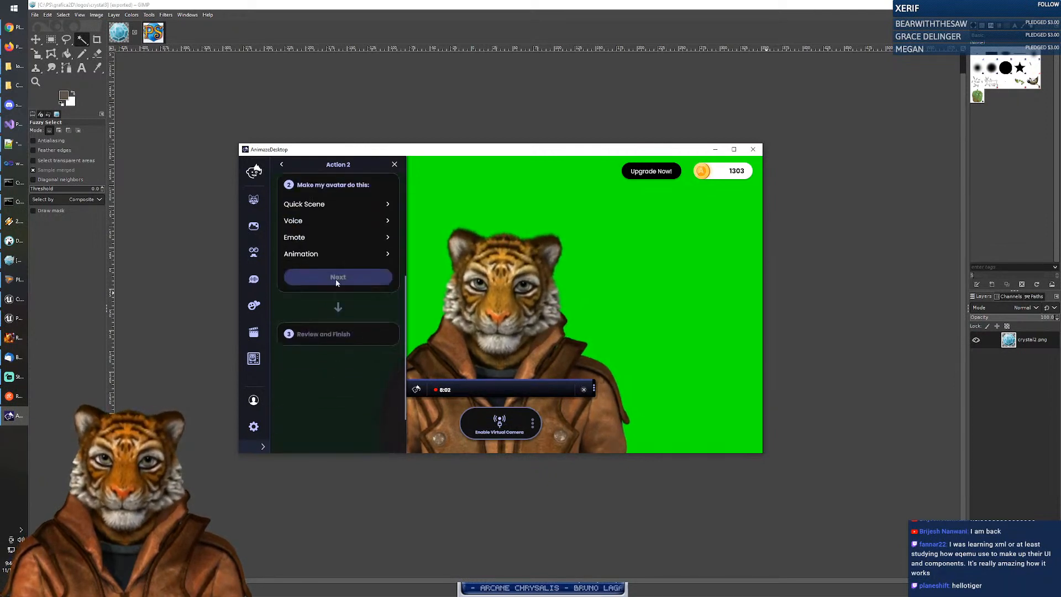
Step: Set the crystal3 emote as the avatar response and save the action
left_click(314, 237)
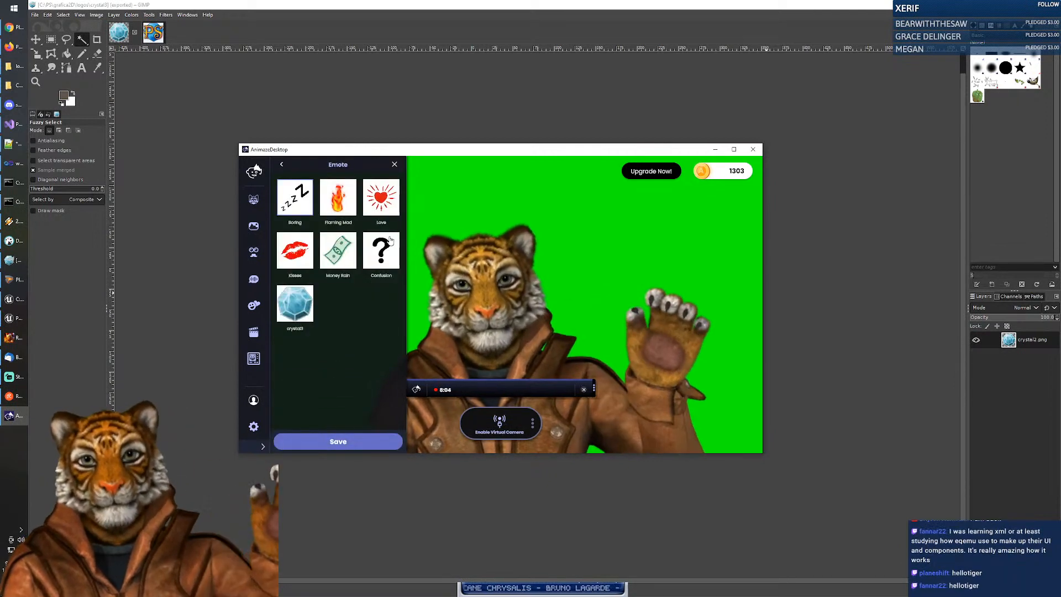
left_click(297, 313)
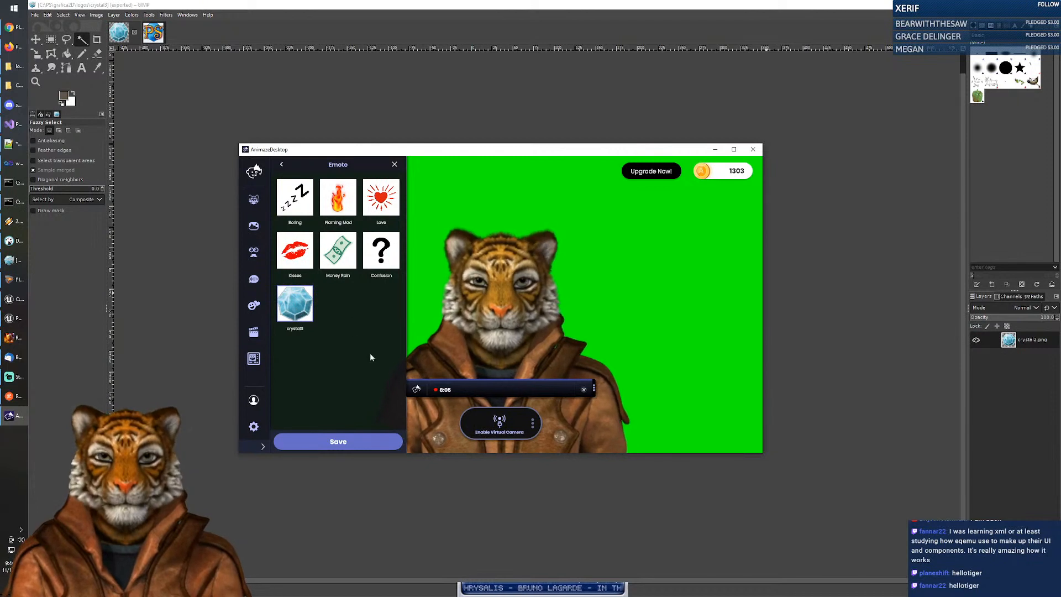
left_click(347, 447)
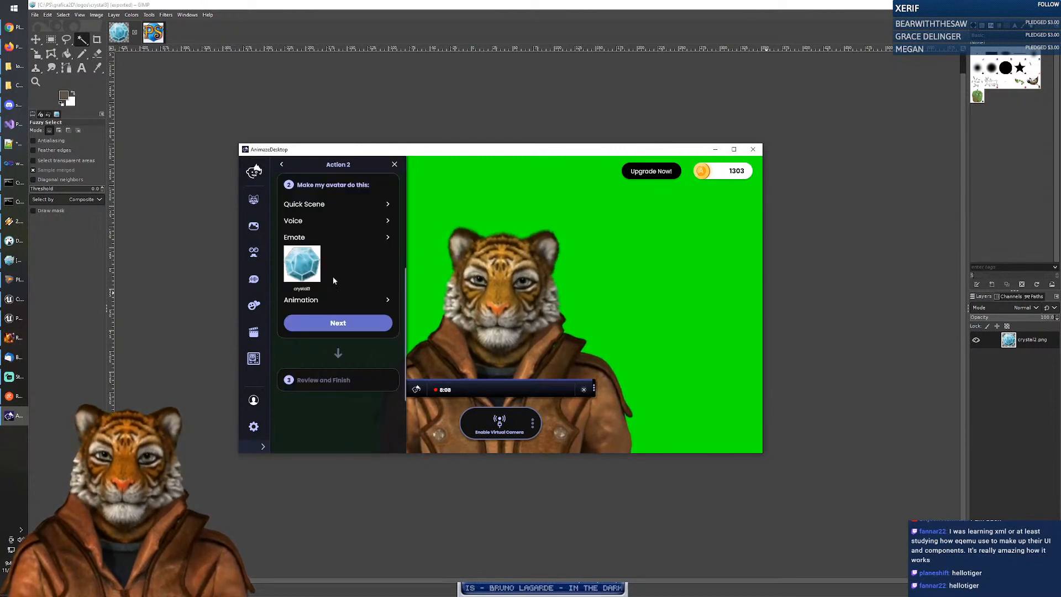
left_click(338, 323)
scroll(336, 330, "down", 3)
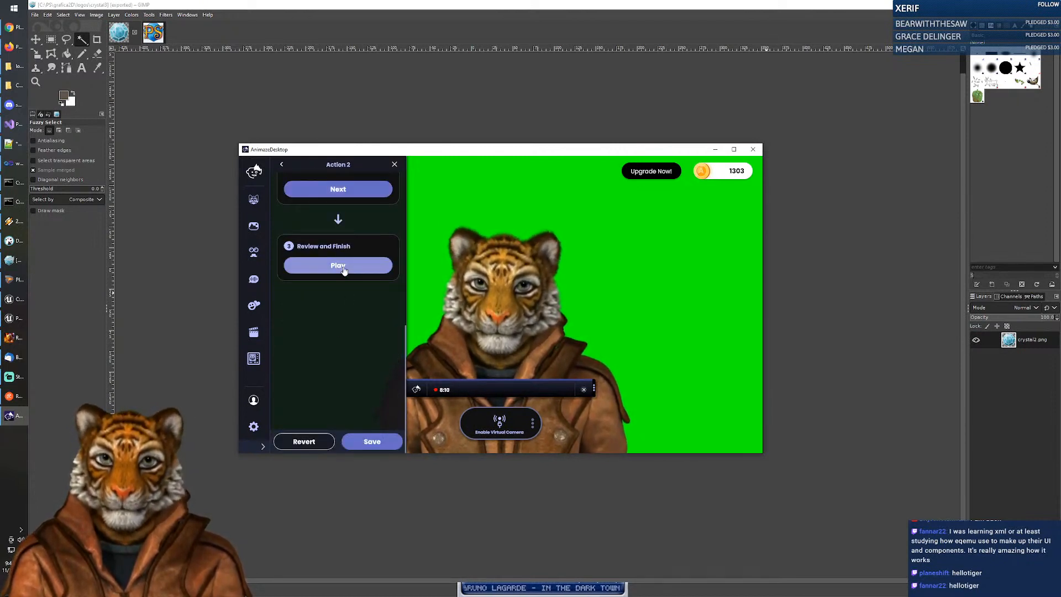
left_click(370, 442)
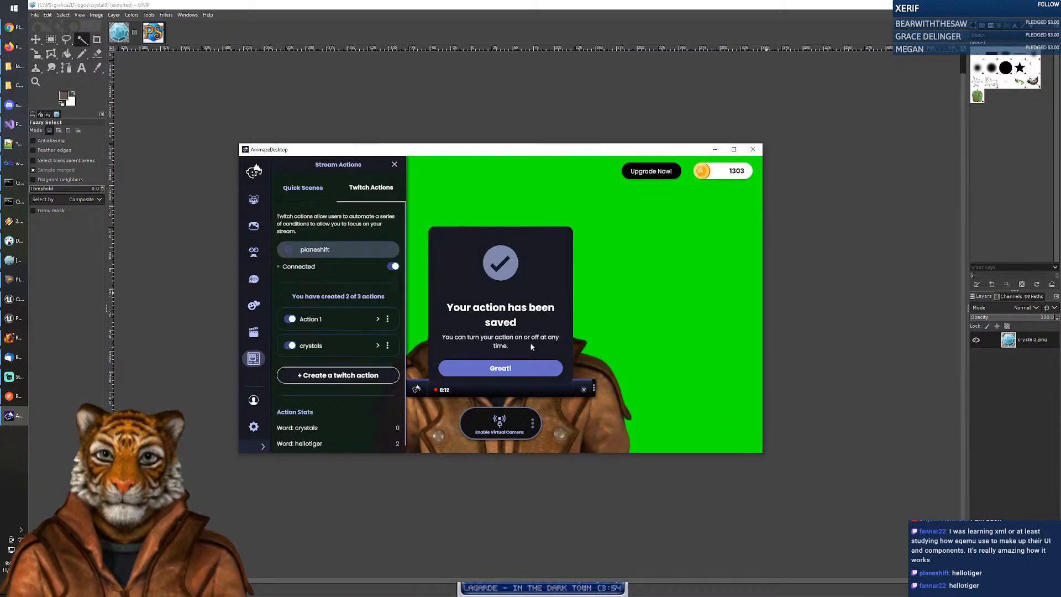
Step: Dismiss the Great! confirmation and close the Stream Actions panel
left_click(512, 366)
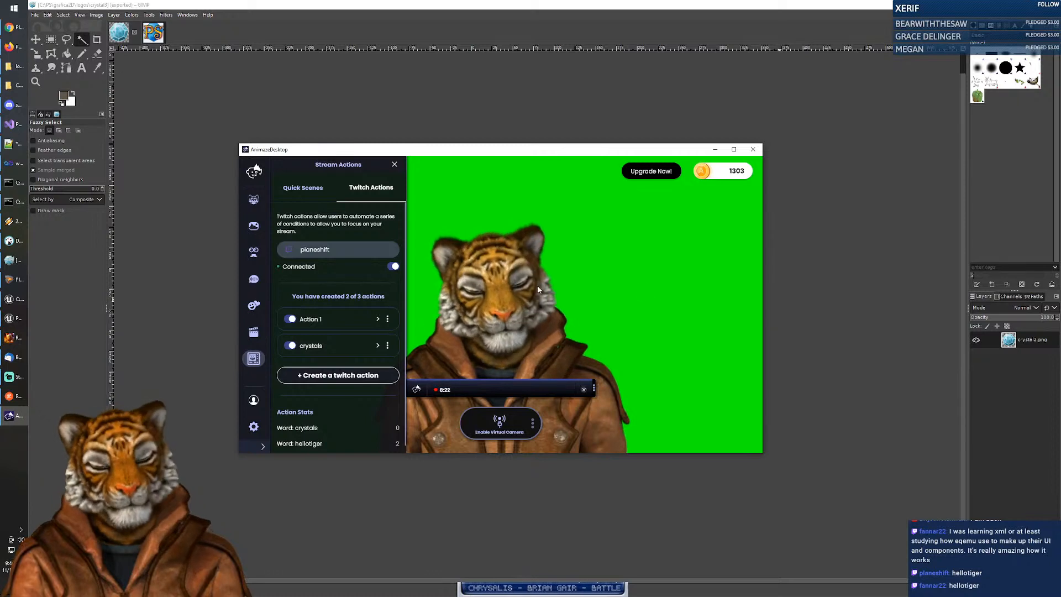
left_click(394, 164)
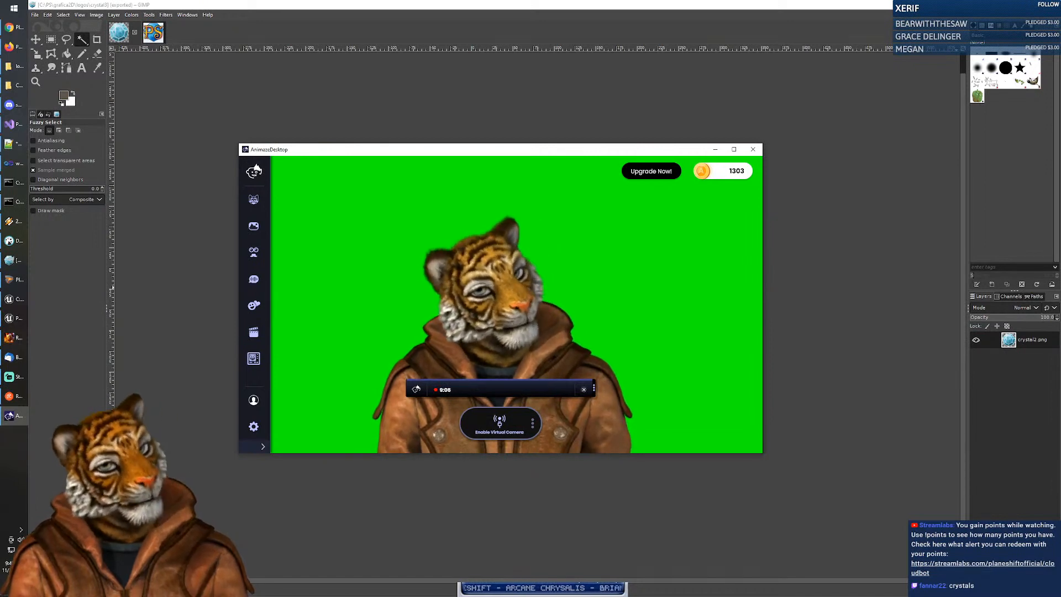
left_click(252, 335)
left_click(254, 359)
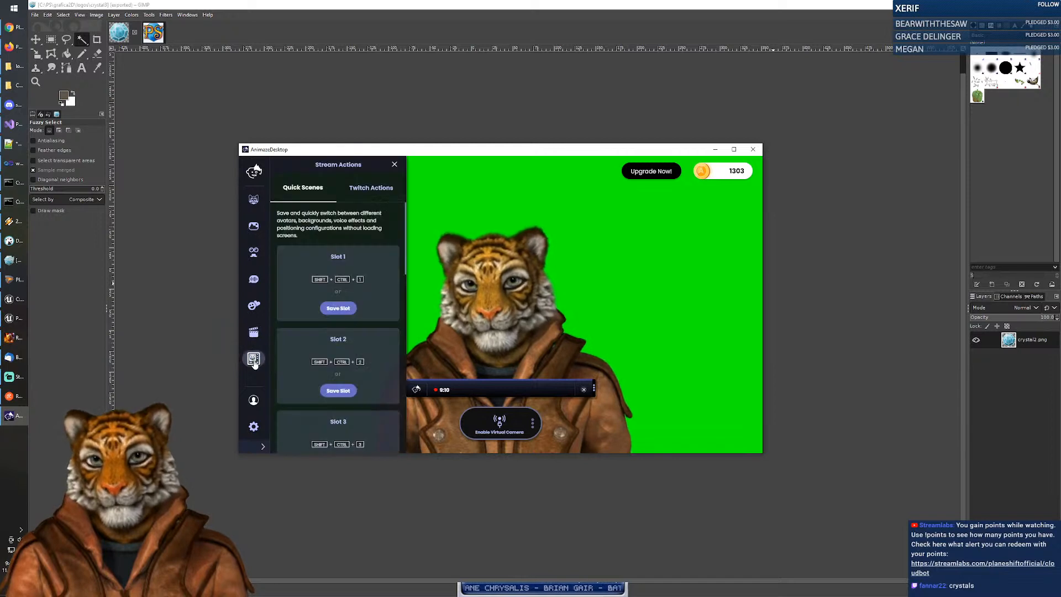
left_click(373, 188)
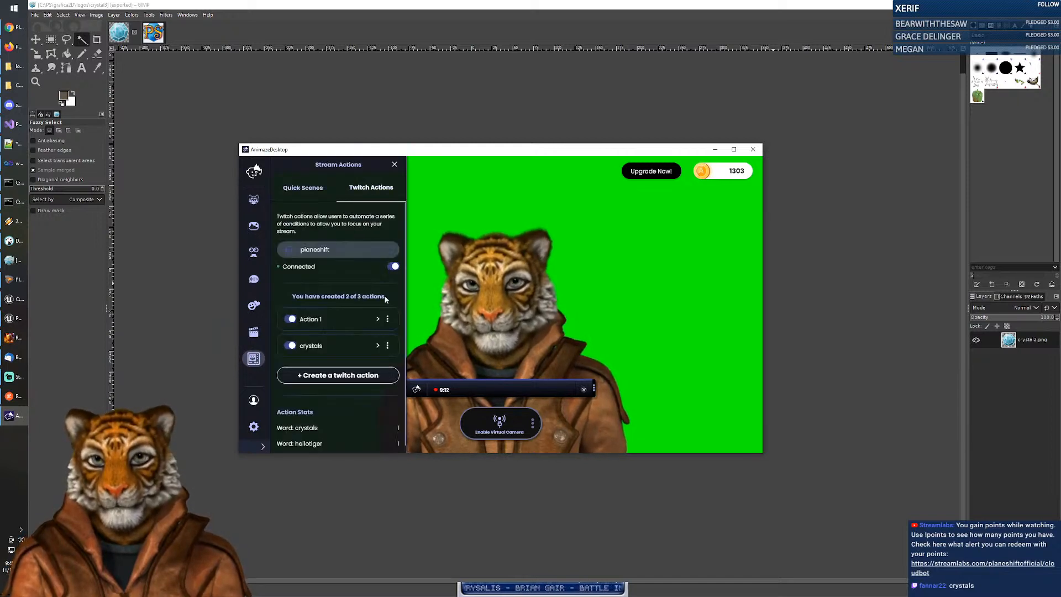
left_click(387, 347)
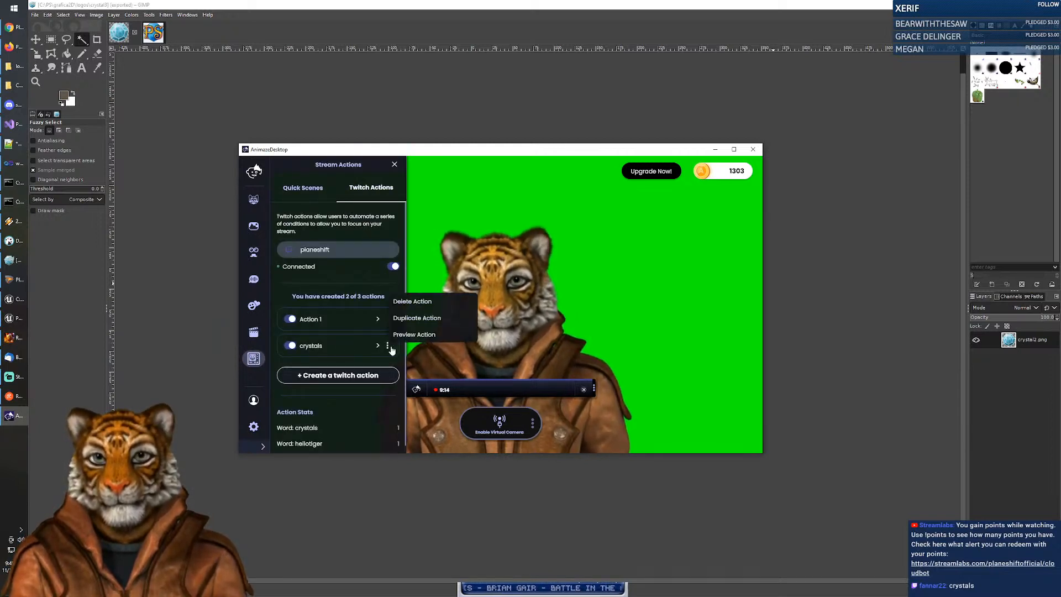
left_click(415, 333)
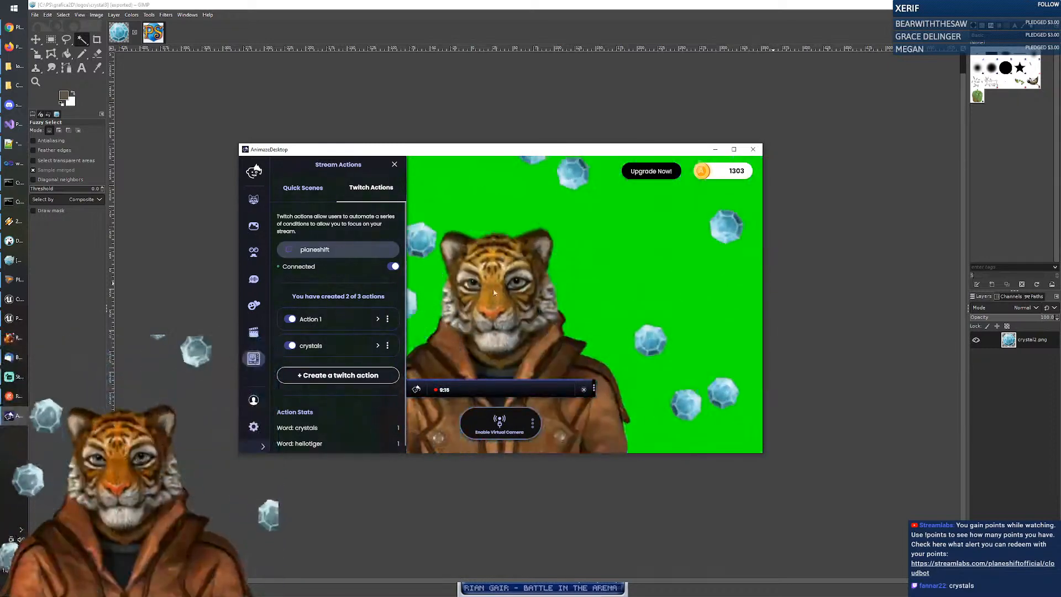
scroll(352, 329, "down", 1)
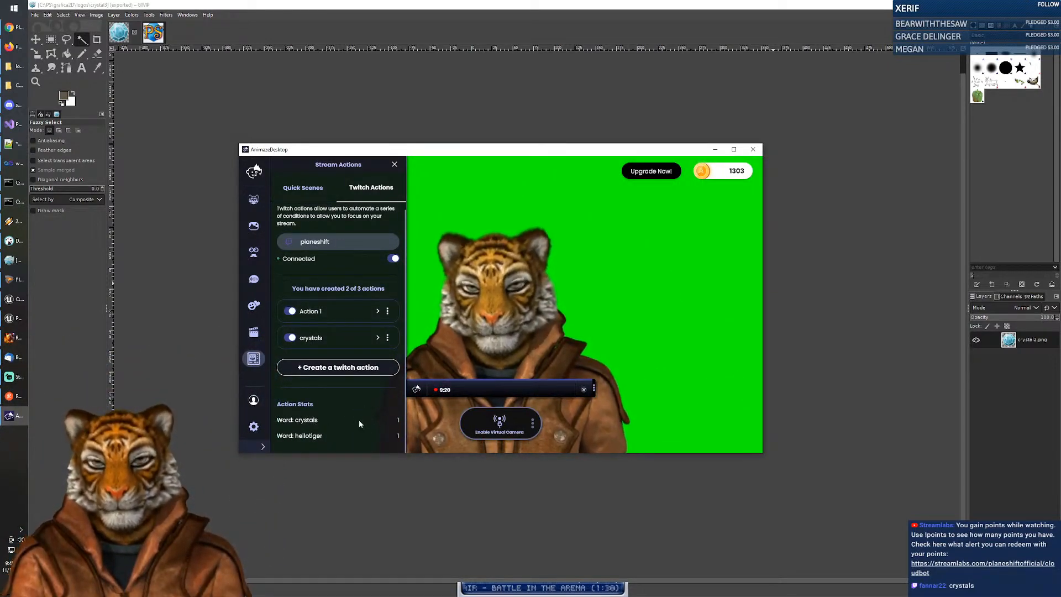
left_click(387, 338)
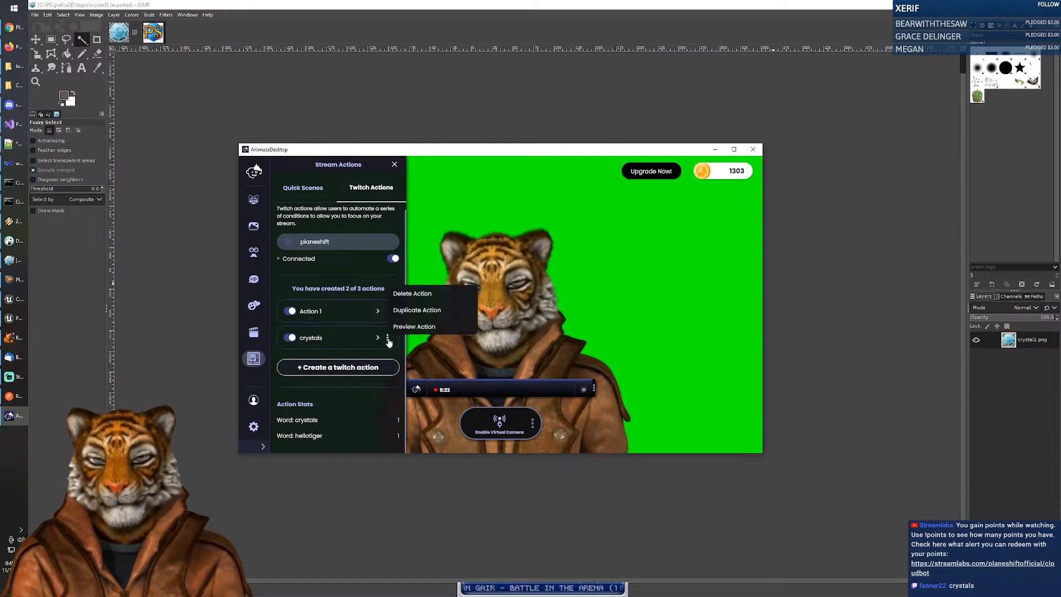
left_click(487, 241)
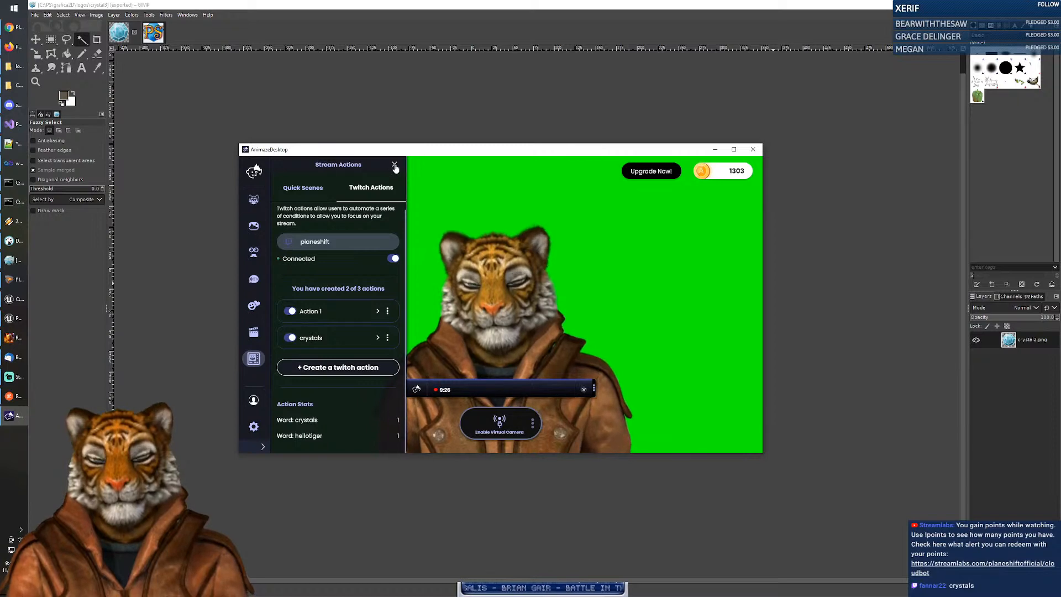
left_click(394, 166)
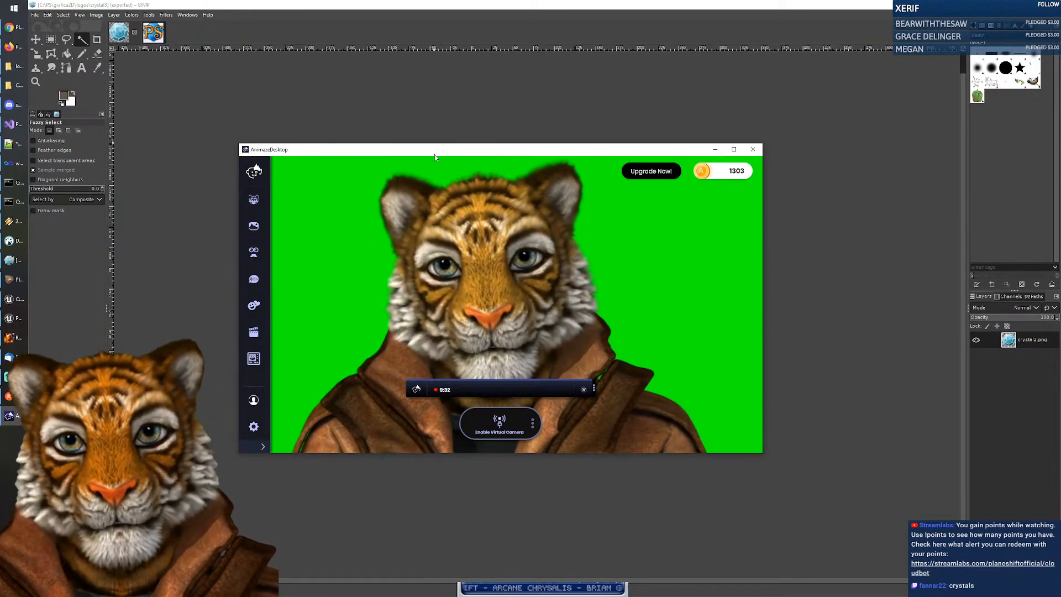
Step: Close GIMP's crystal3 image without saving and the ps_icon image, then switch to the PlaneShift site in Chrome
left_click_drag(470, 149, 1060, 160)
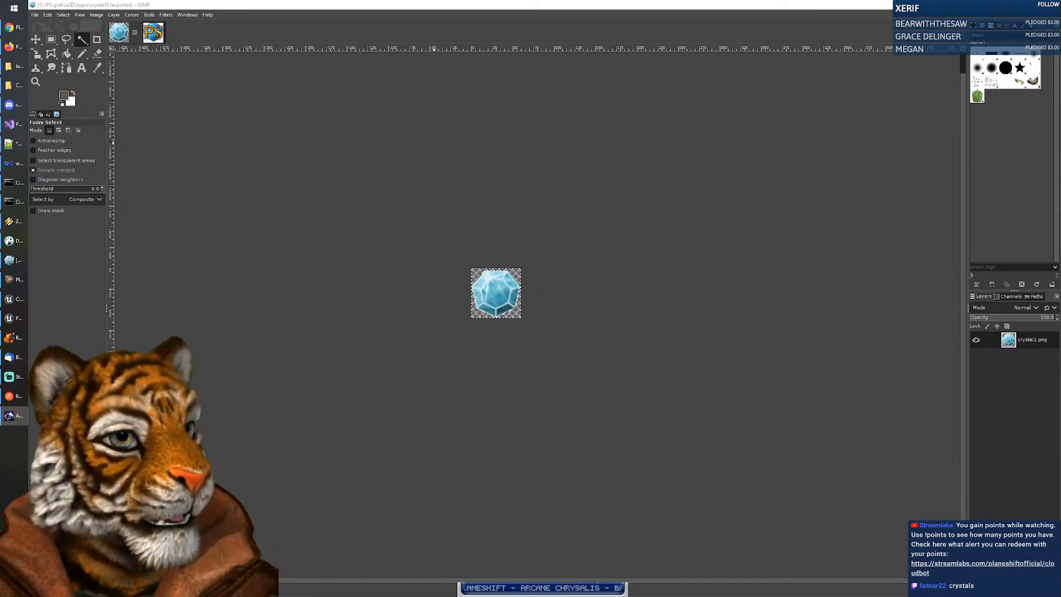
left_click(135, 33)
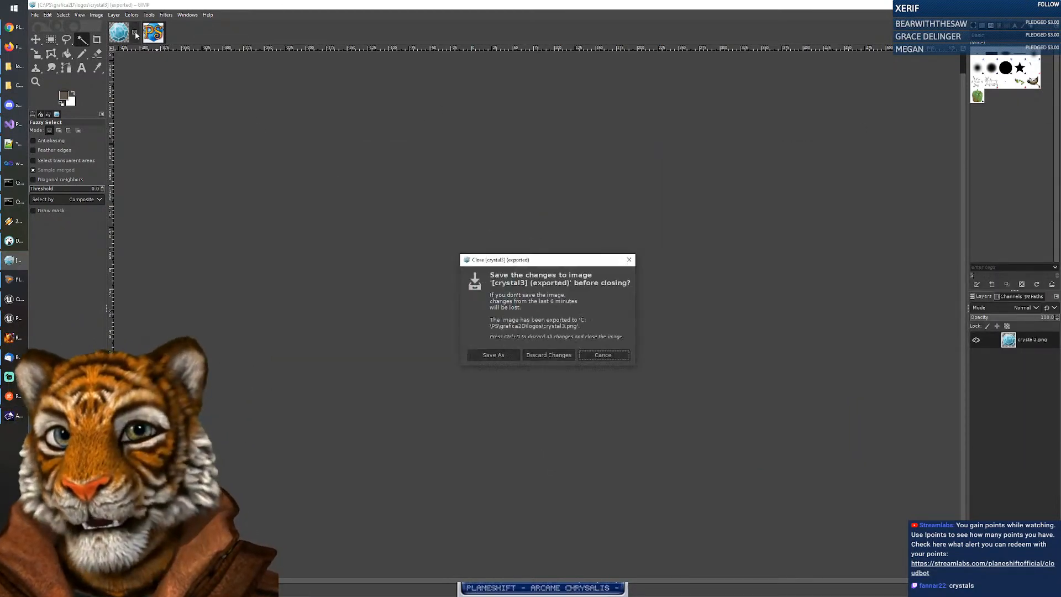
left_click(549, 355)
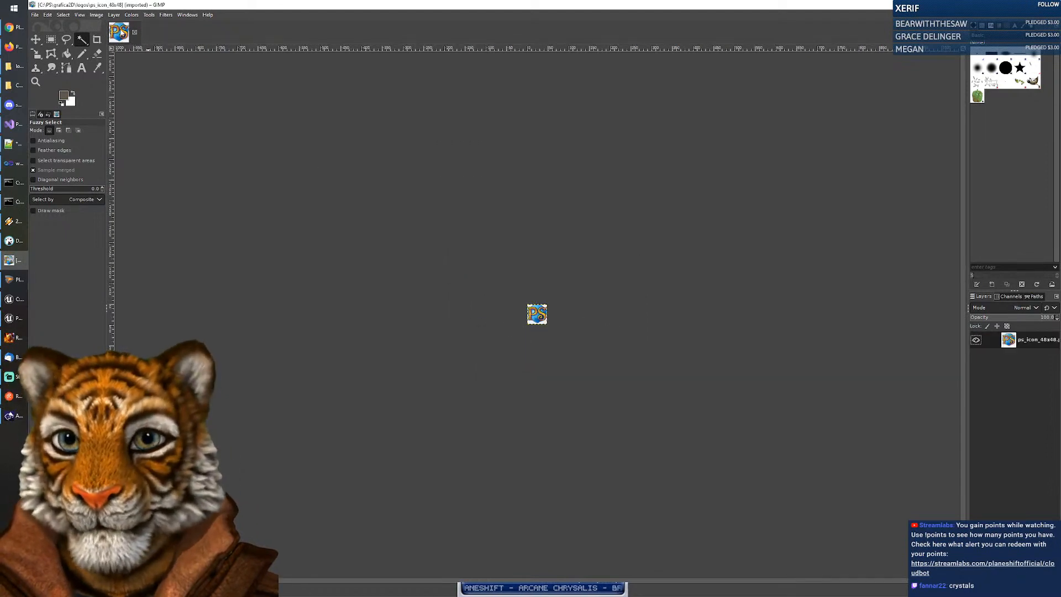
left_click(135, 33)
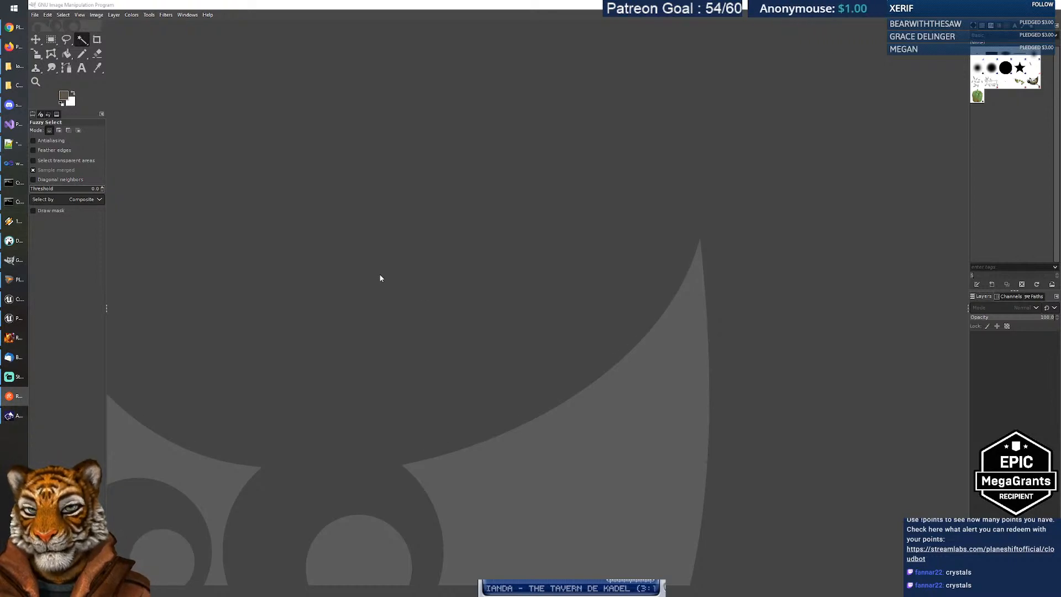
left_click(9, 27)
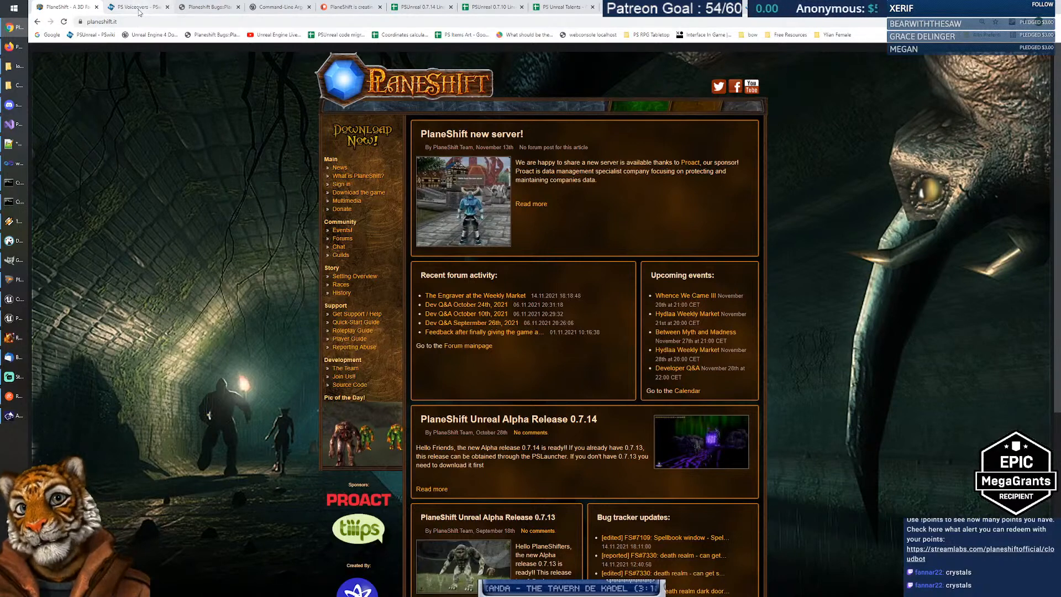
Step: Browse the PlaneShift Flyspray task list through page 2, then return to the PS Unreal Talents sheet
left_click(205, 8)
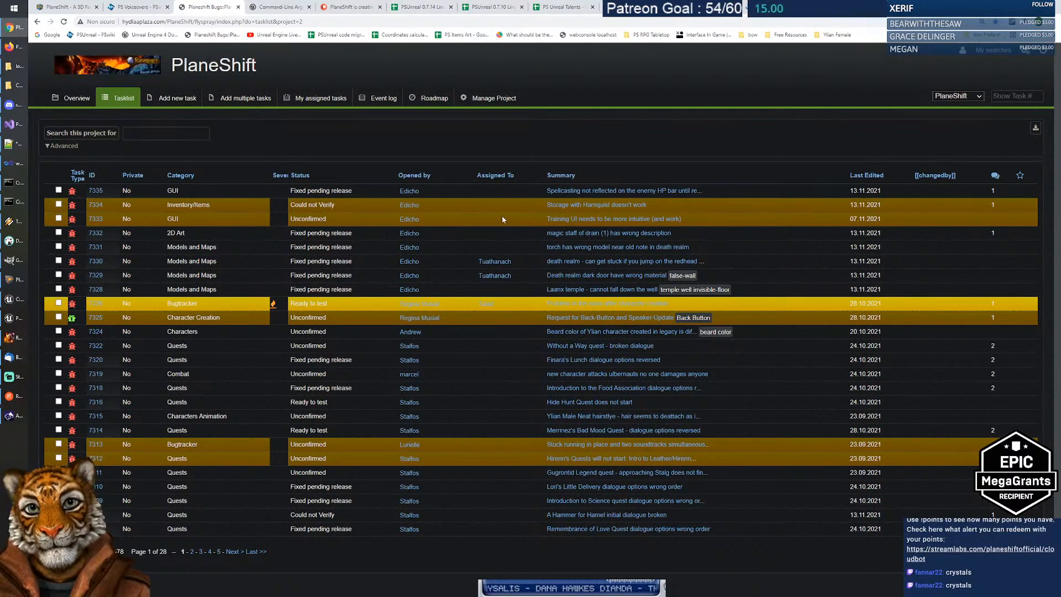
scroll(409, 221, "down", 1)
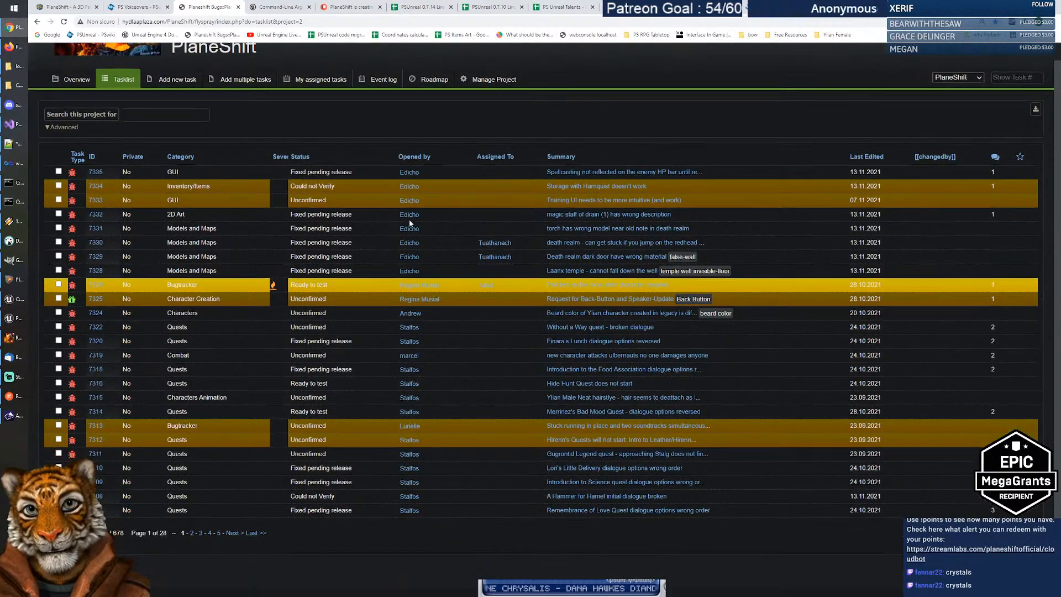
left_click(192, 532)
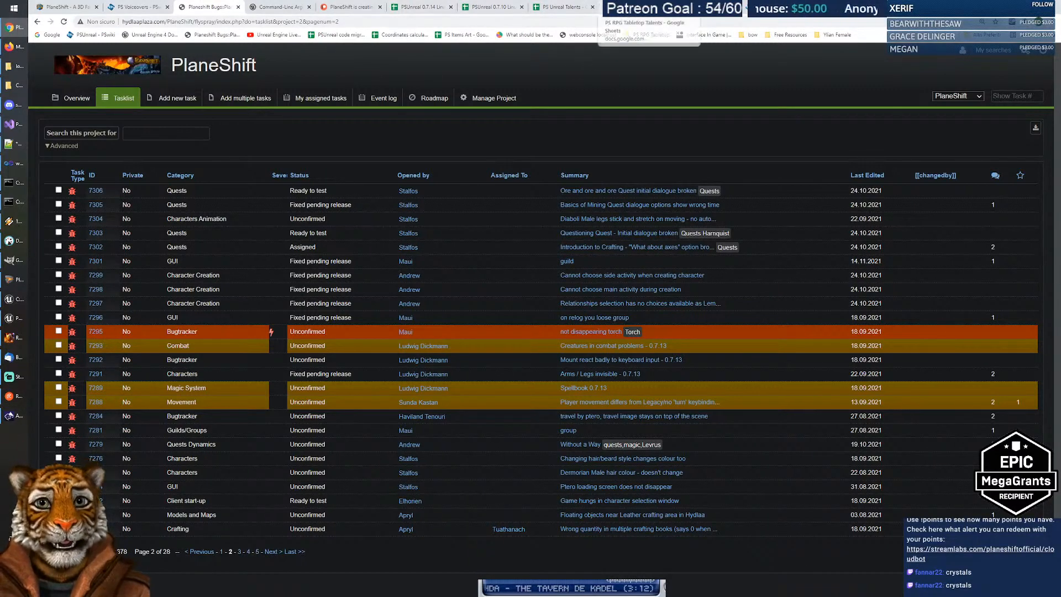
left_click(560, 7)
scroll(309, 254, "up", 12)
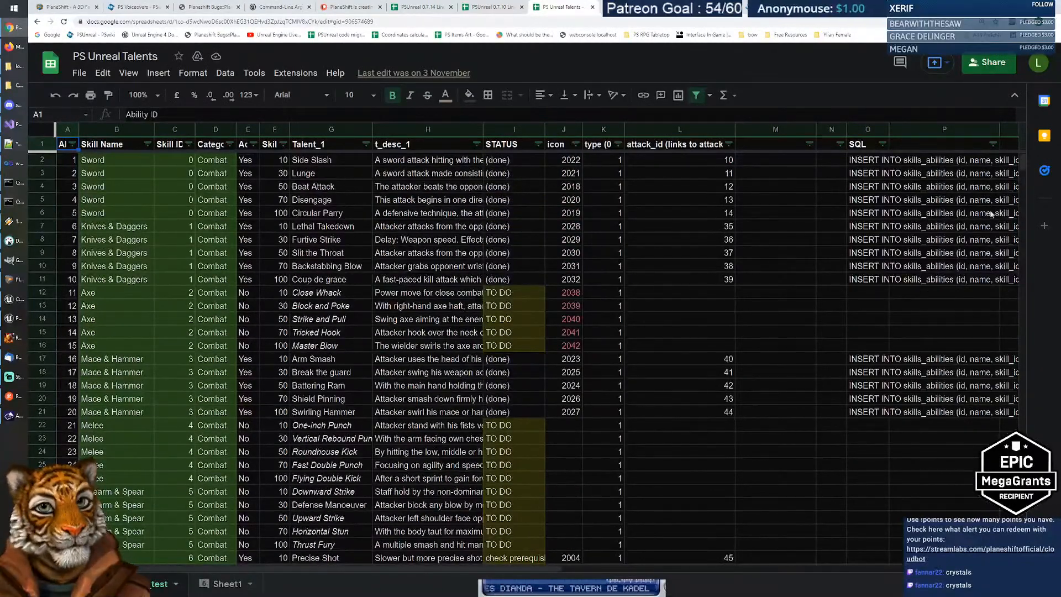
mouse_move(1024, 161)
left_mouse_down()
mouse_move(1020, 187)
mouse_move(1023, 157)
left_mouse_up()
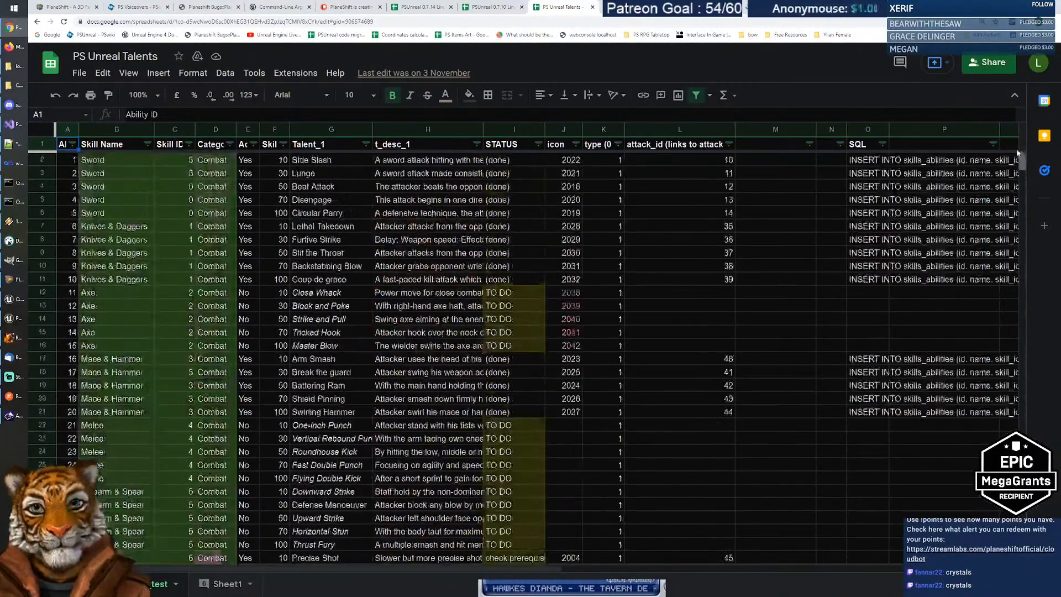
mouse_move(537, 568)
left_mouse_down()
mouse_move(636, 568)
mouse_move(531, 568)
left_mouse_up()
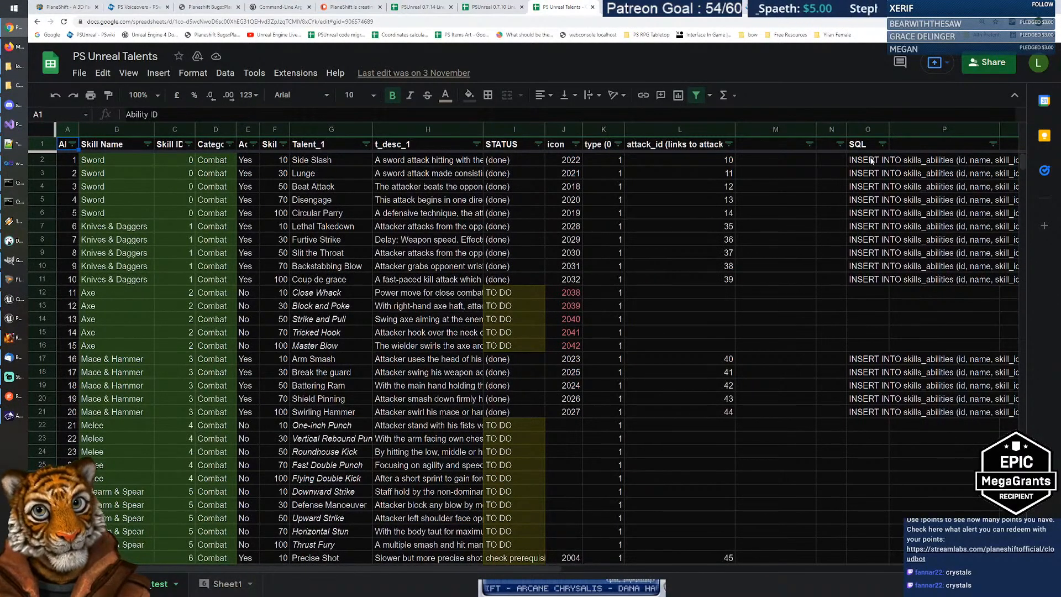
left_click_drag(869, 159, 871, 412)
key("Down")
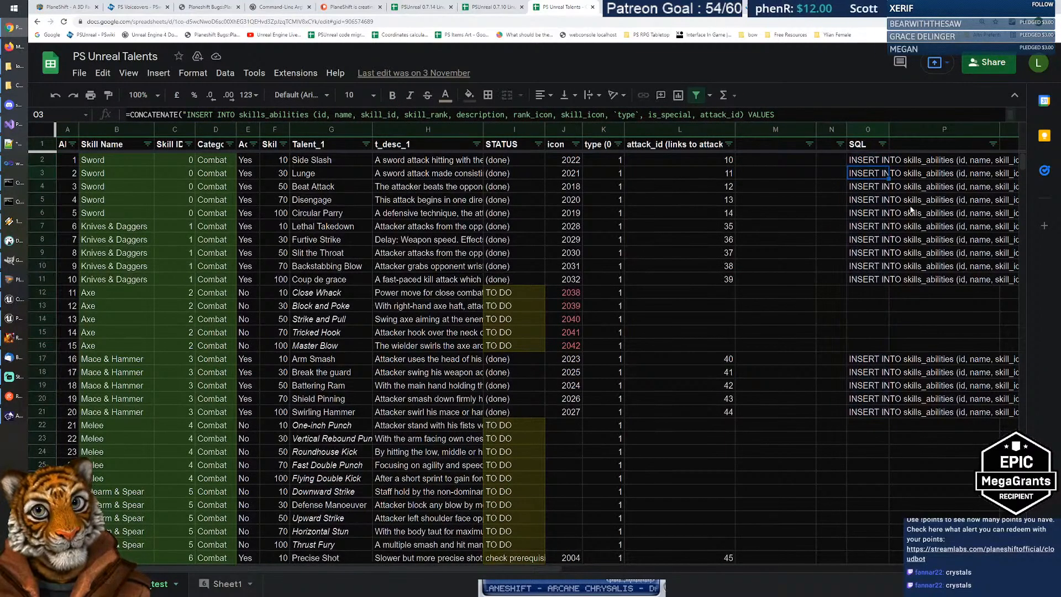
key("Right")
key("Right")
key("Right")
key("Right")
key("Right")
key("Right")
key("Right")
key("Right")
key("Right")
key("Right")
key("Right")
key("Right")
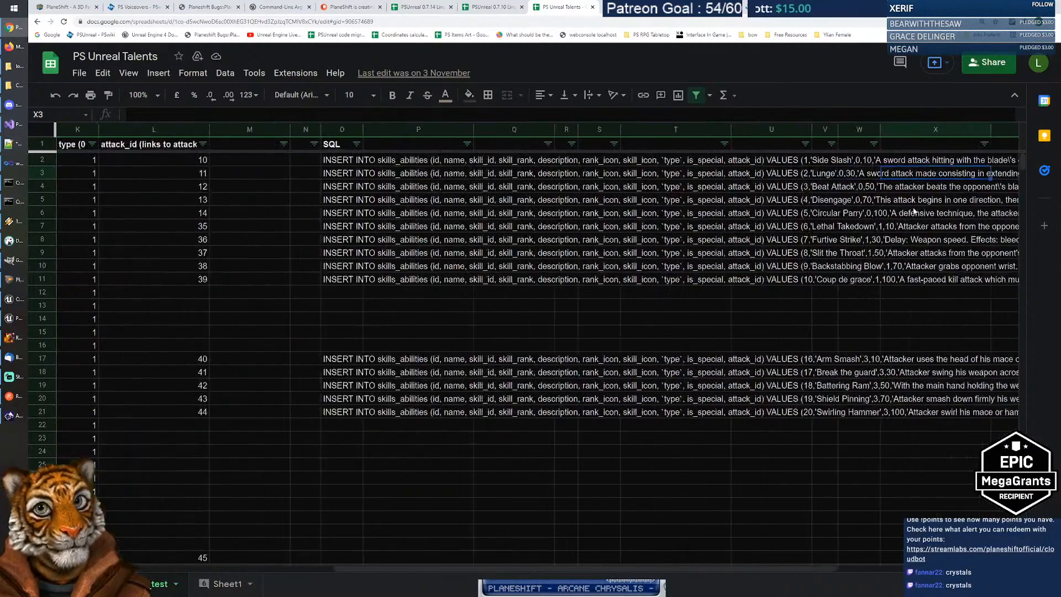
key("Left")
key("Left")
key("Left")
key("Left")
key("Left")
key("Left")
key("Left")
key("Left")
key("Left")
key("Left")
key("Left")
key("Left")
key("Left")
key("Left")
key("Left")
key("Left")
key("Left")
key("Left")
key("Left")
key("Left")
key("Left")
key("Left")
key("Left")
key("Left")
key("Left")
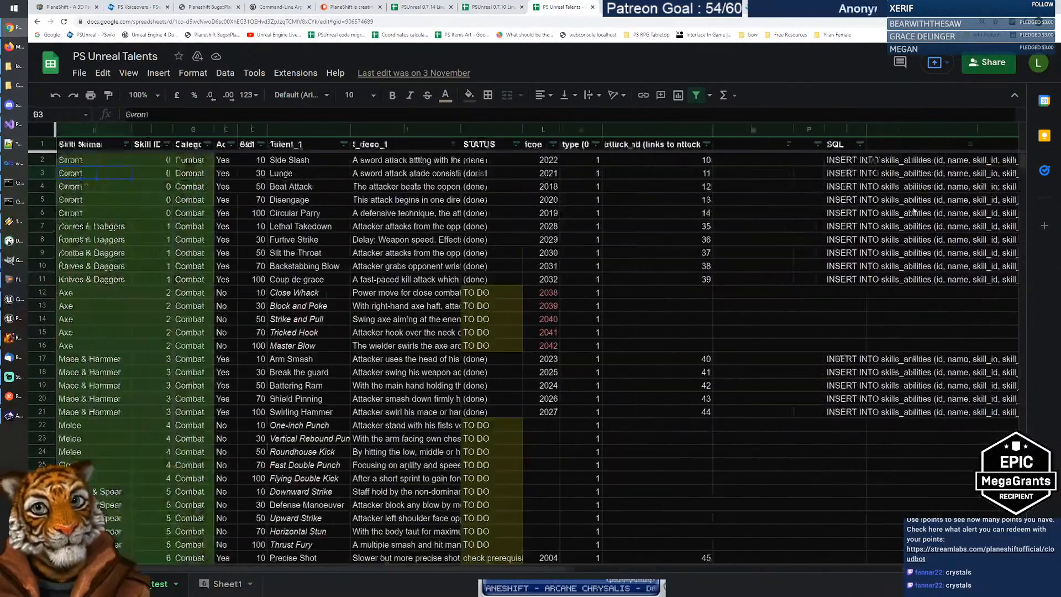
key("Right")
key("Right")
key("Right")
key("Right")
key("Right")
key("Right")
key("Right")
key("Right")
key("Right")
key("Right")
key("Right")
key("Right")
key("Right")
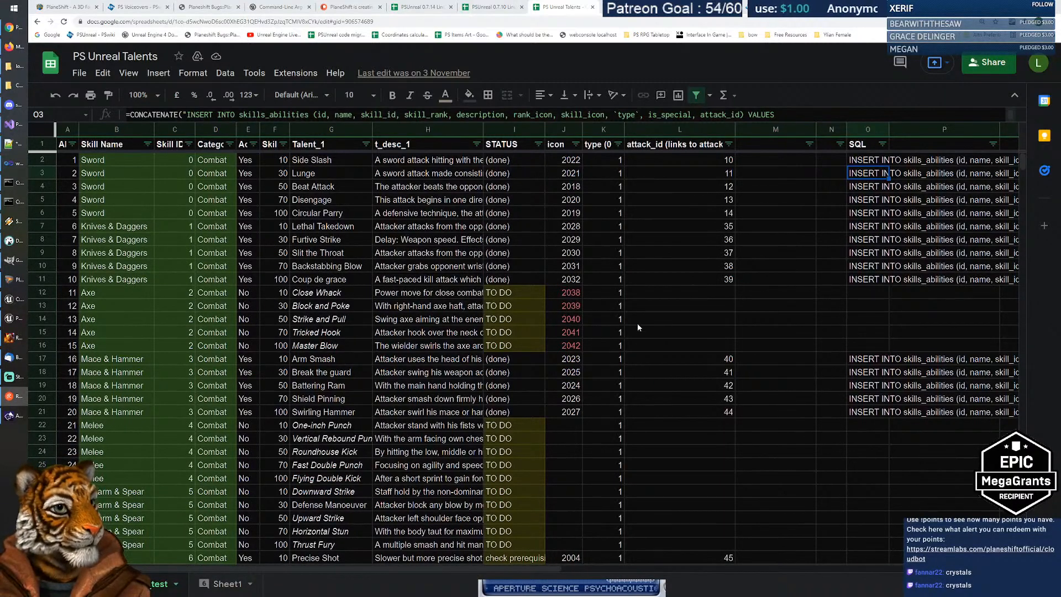
left_click(424, 300)
scroll(420, 321, "down", 3)
scroll(417, 332, "up", 3)
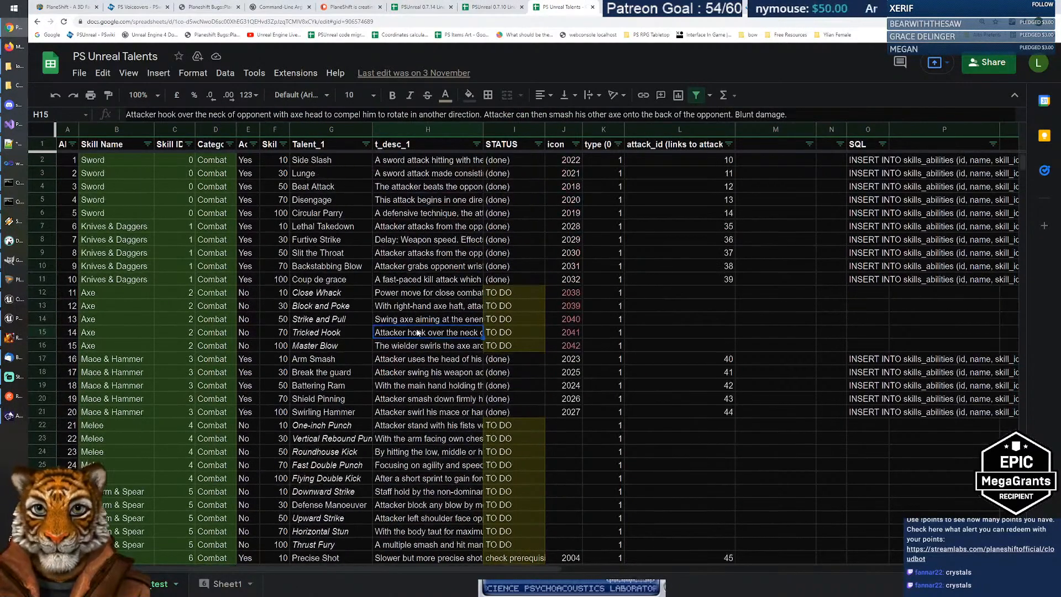
left_click_drag(513, 294, 511, 346)
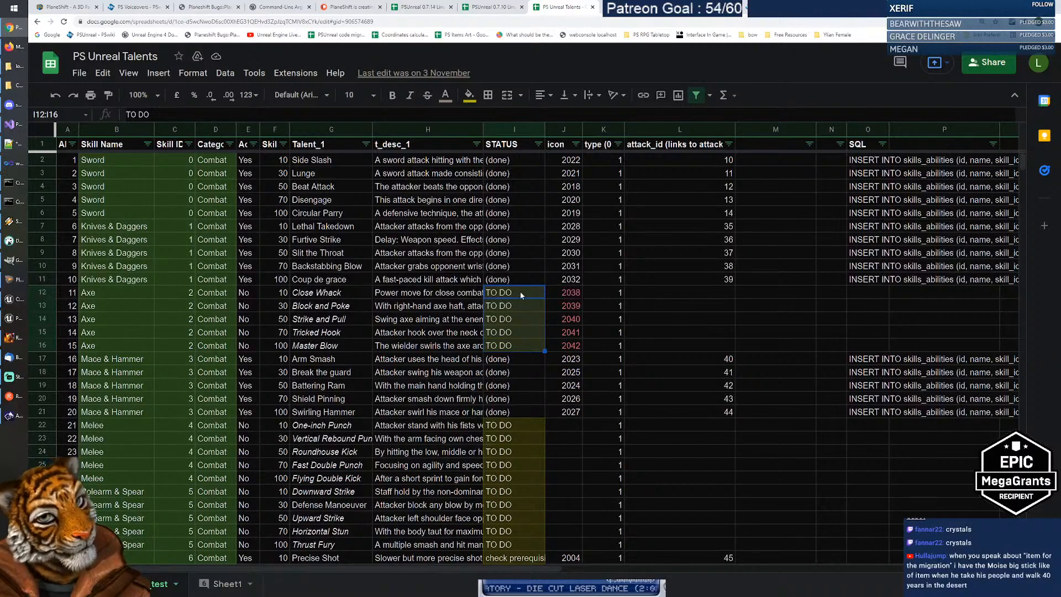
left_click(434, 291)
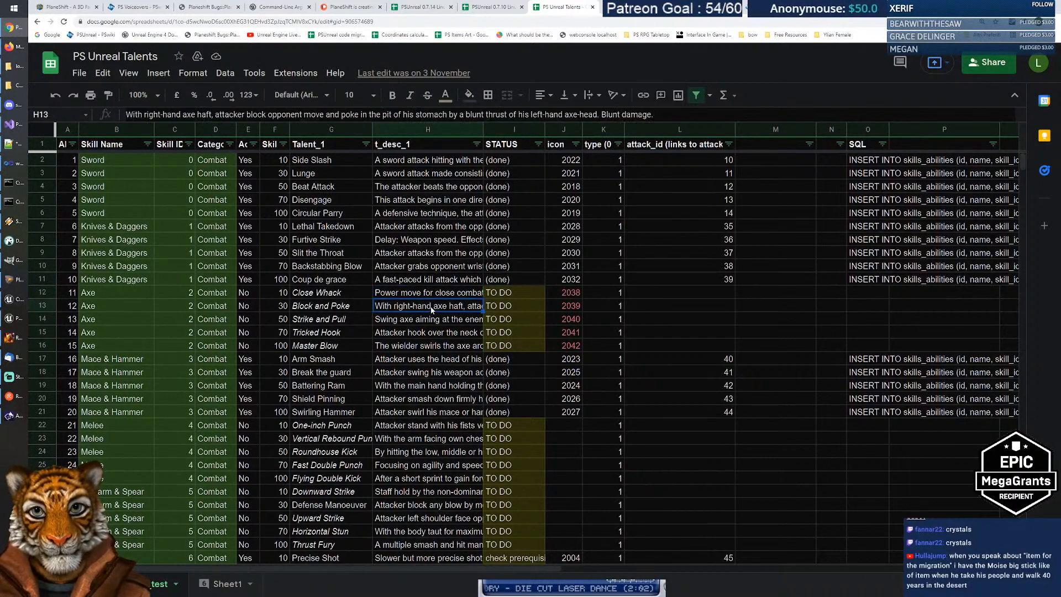
left_click_drag(504, 293, 515, 321)
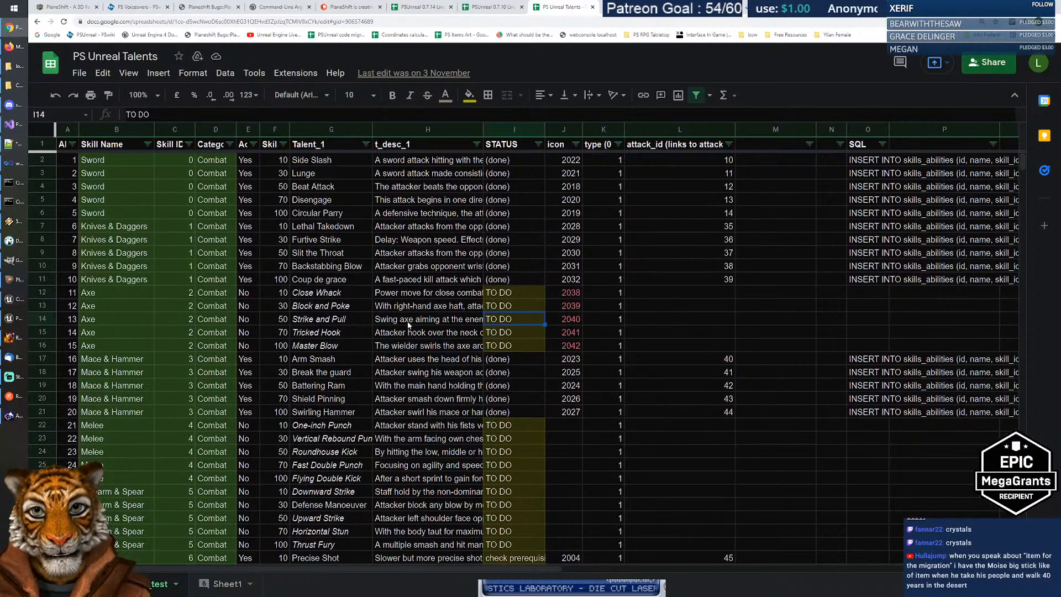
scroll(422, 321, "down", 2)
scroll(422, 321, "down", 1)
scroll(423, 321, "down", 1)
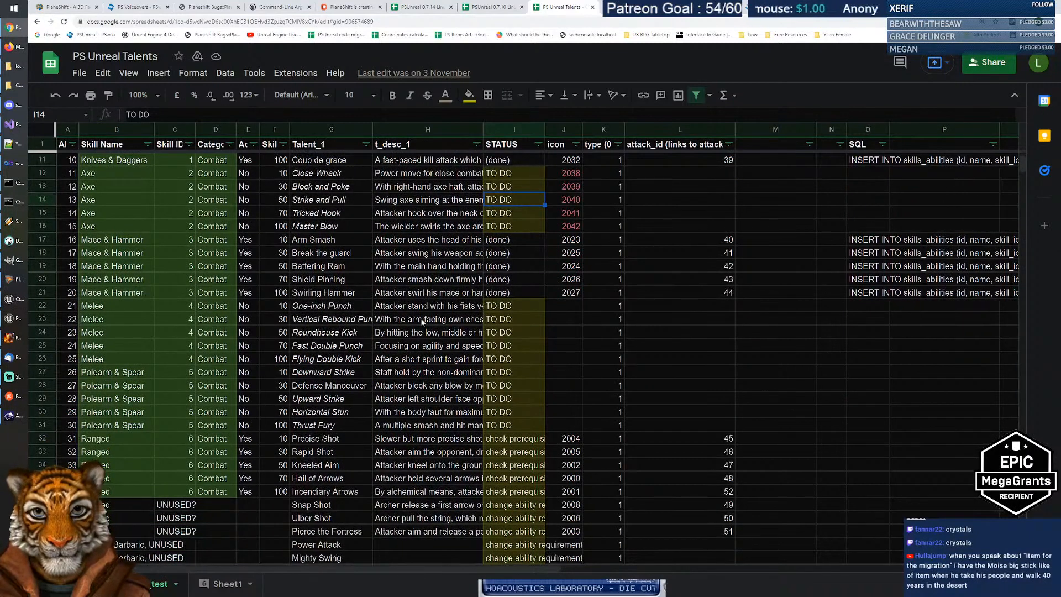
scroll(423, 322, "down", 1)
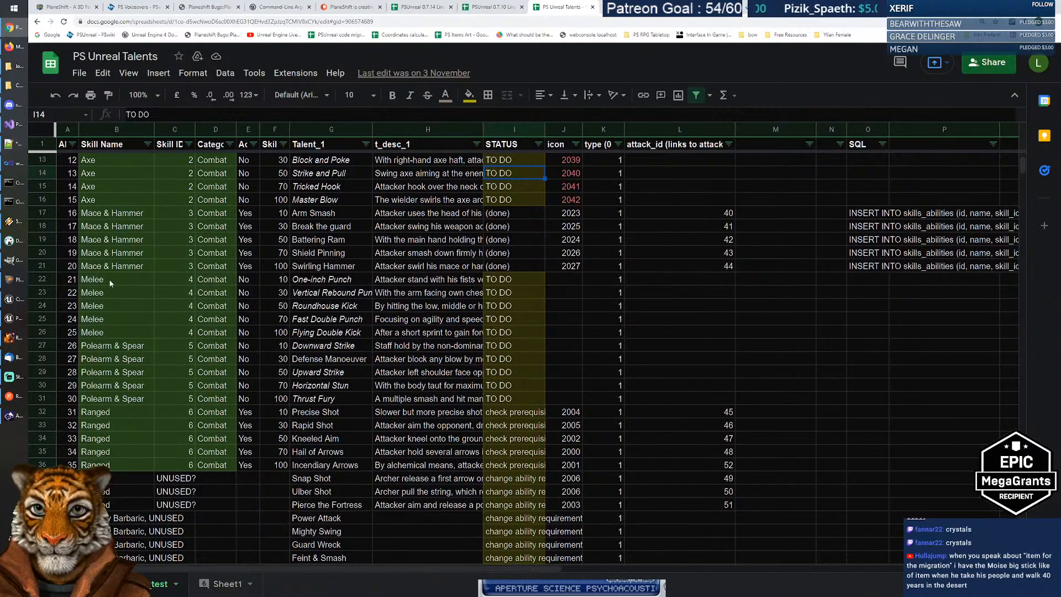
scroll(459, 287, "down", 4)
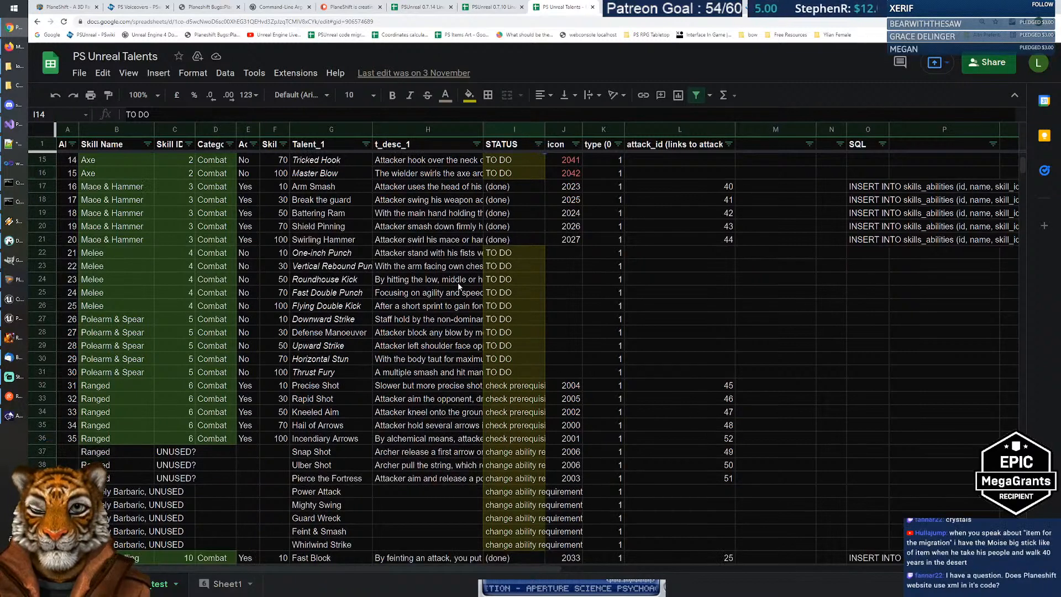
scroll(458, 286, "down", 4)
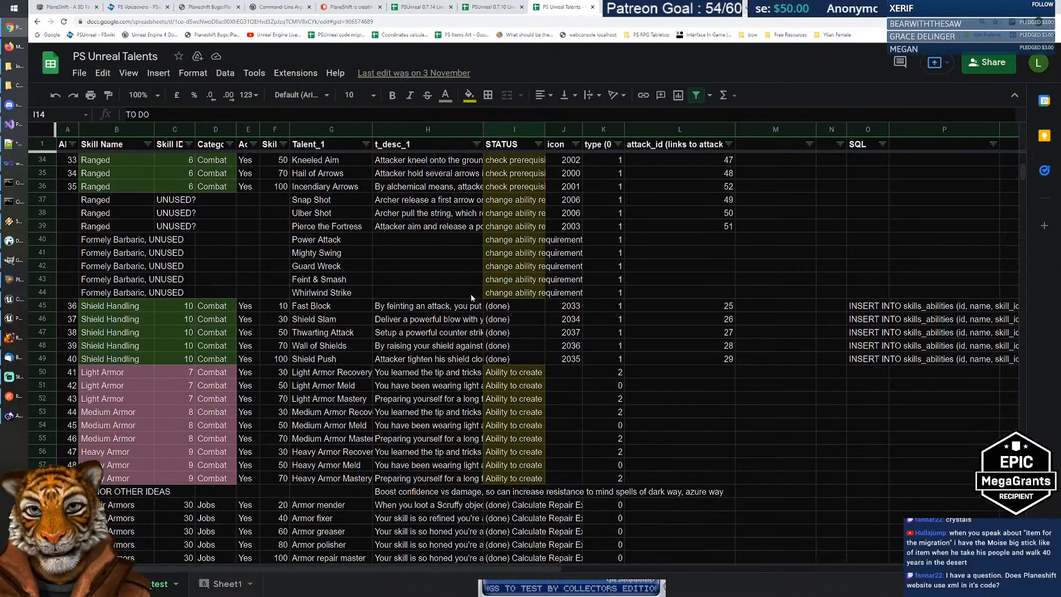
left_click(132, 320)
left_click_drag(138, 336, 151, 360)
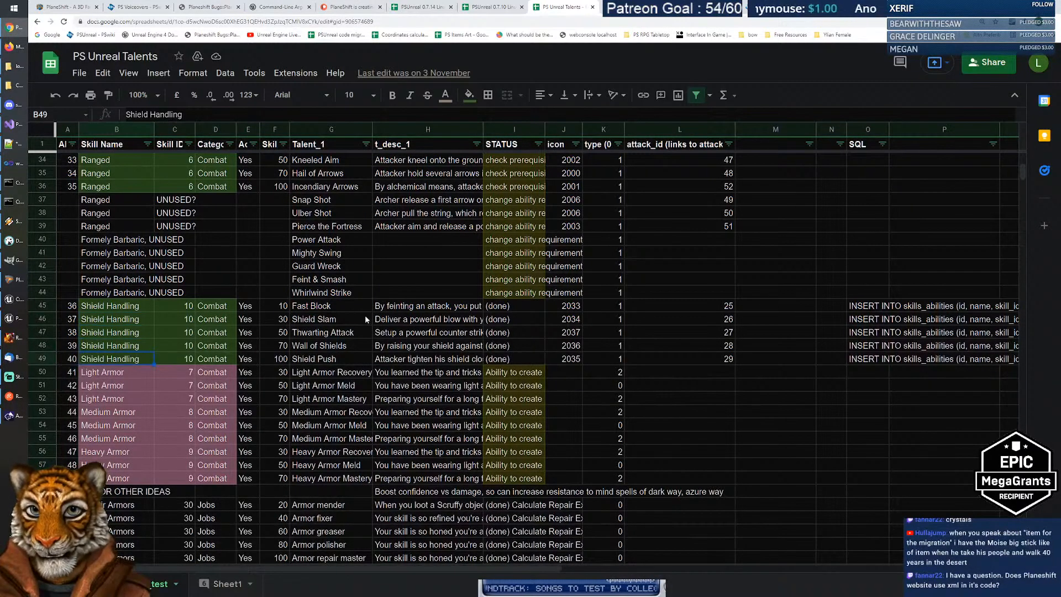
left_click_drag(332, 306, 330, 361)
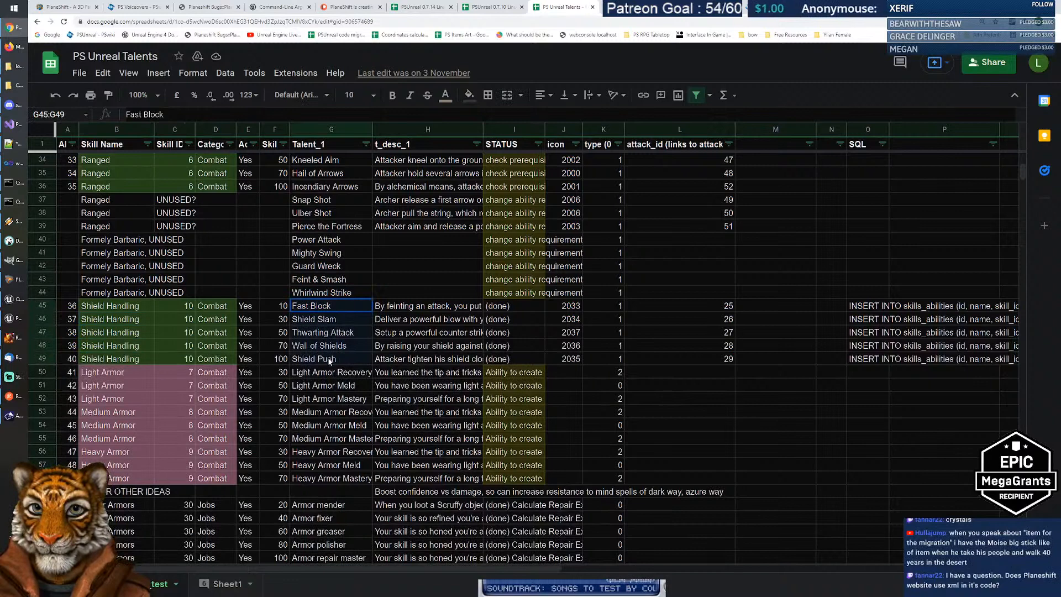
left_click(346, 306)
key("Down")
key("Down")
key("Down")
key("Down")
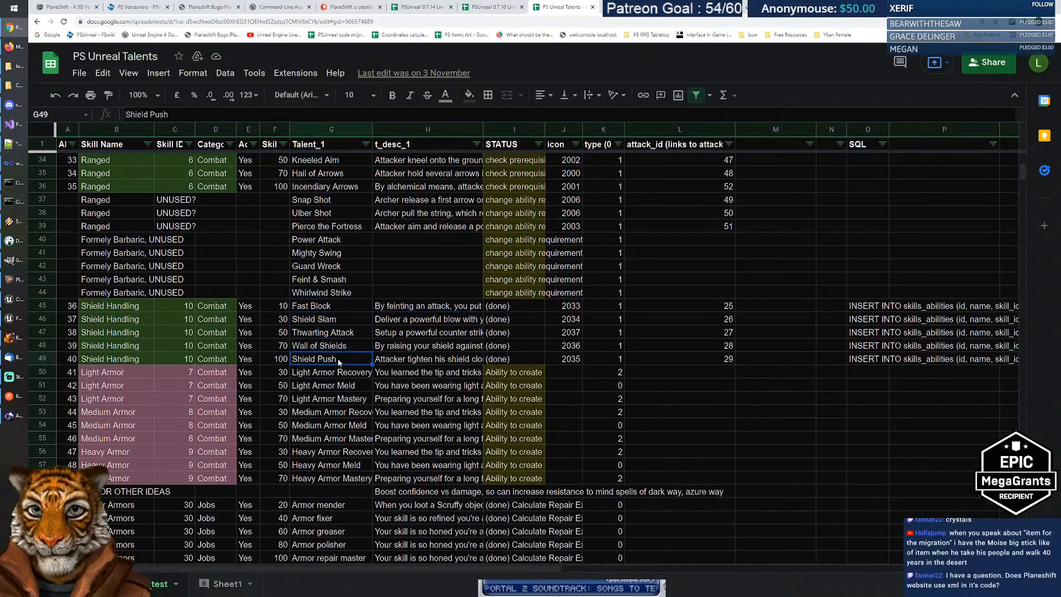
scroll(354, 280, "down", 2)
scroll(354, 283, "down", 1)
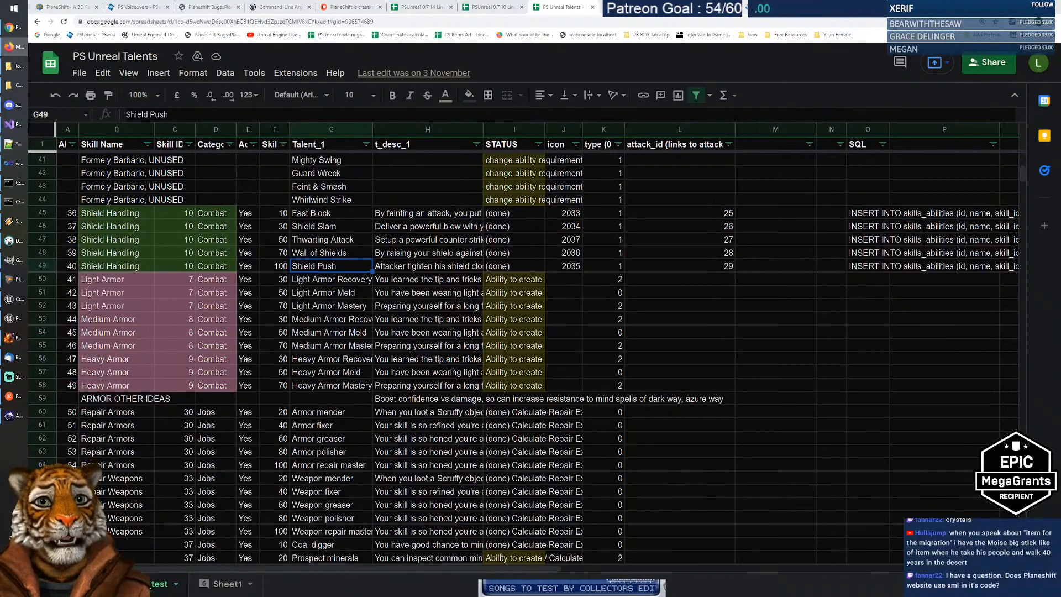
Step: Go to the PlaneShiftOfficial YouTube channel's videos page via the address bar suggestions
left_click(462, 34)
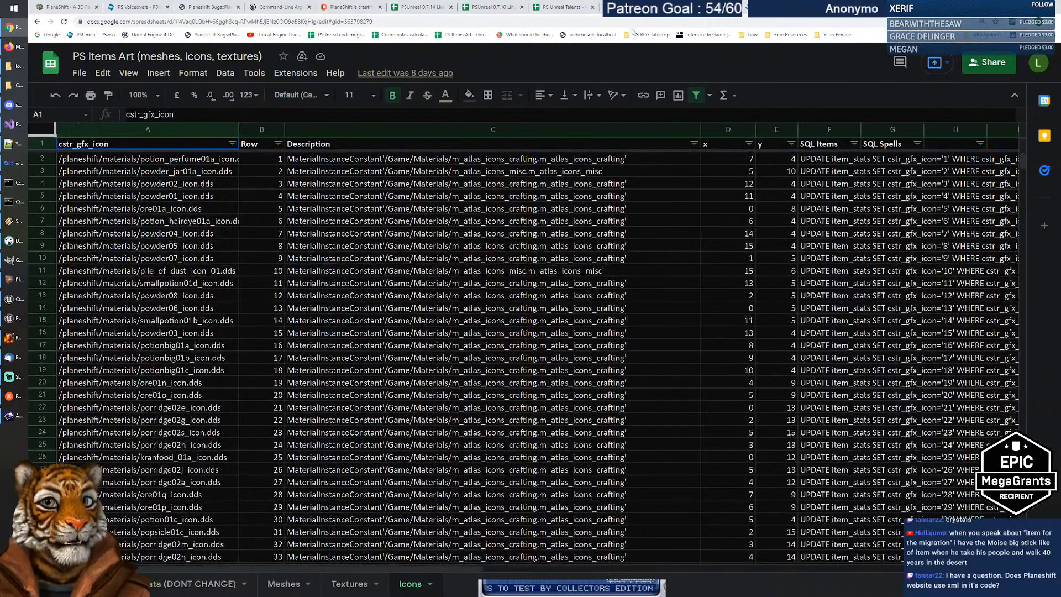
left_click(506, 22)
type("planeshift.it")
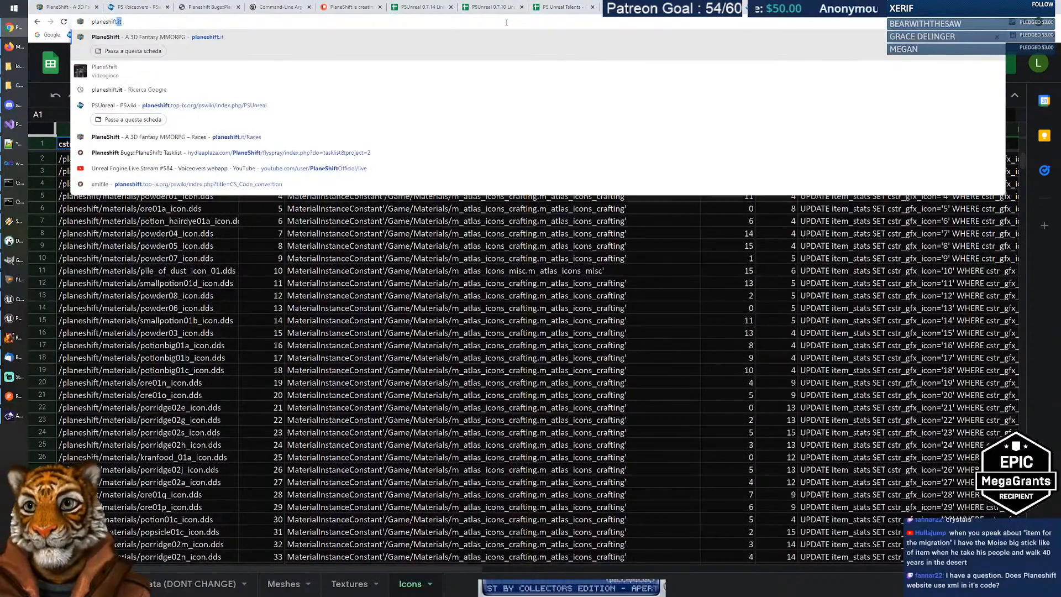
key("Down")
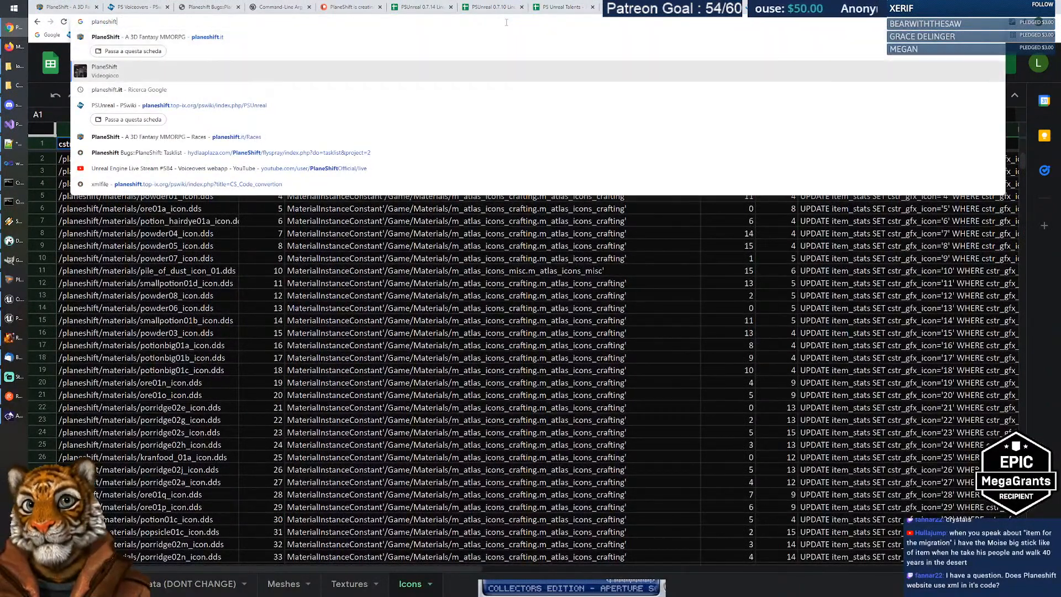
type("official")
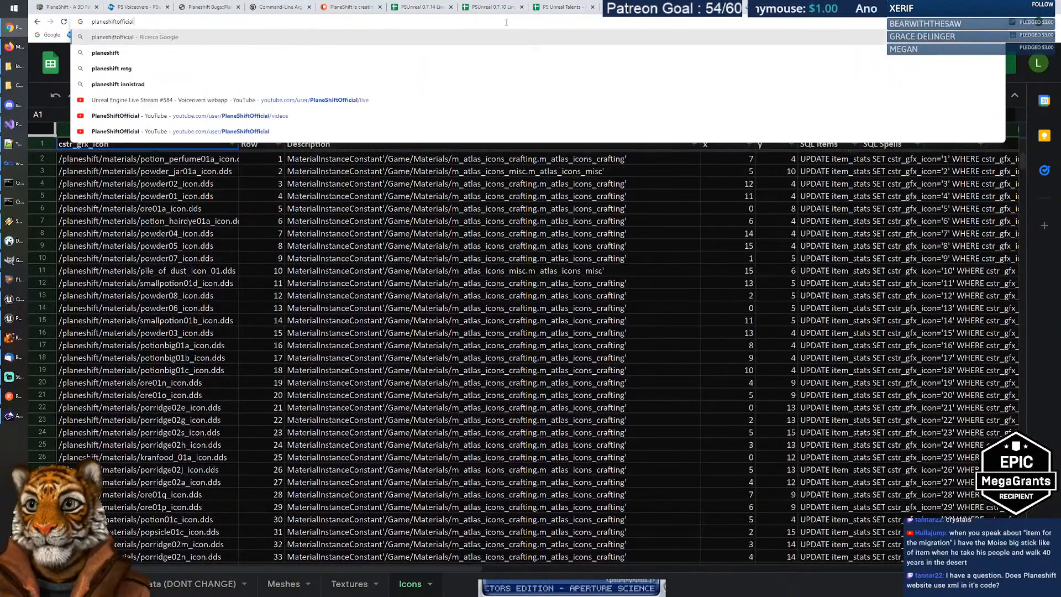
key("Down")
key("Down")
key("Down")
key("Down")
key("Down")
key("Down")
key("Return")
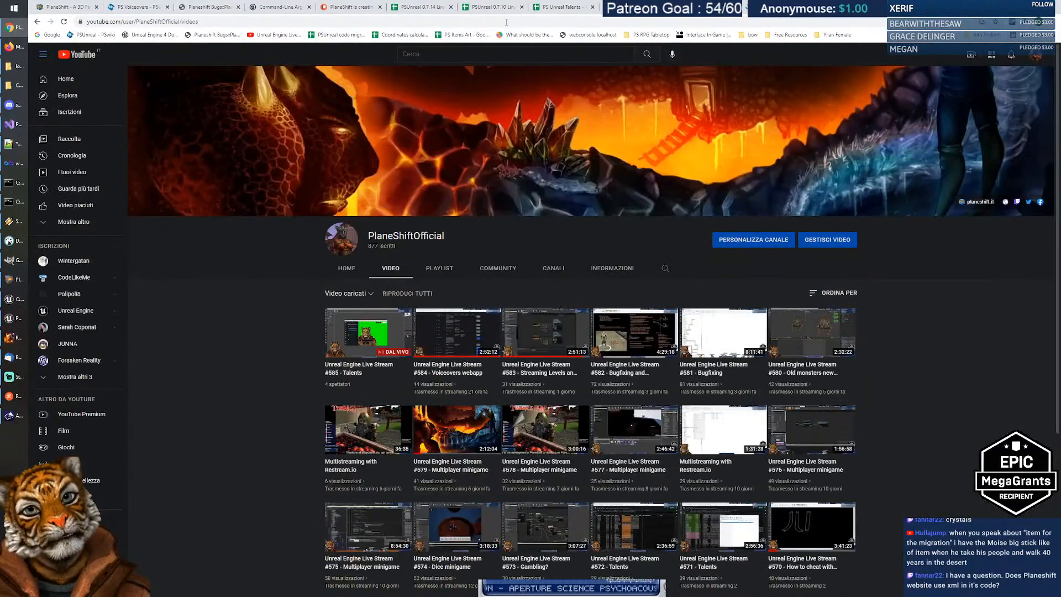
Step: Search the channel's videos for 'talents'
left_click(666, 269)
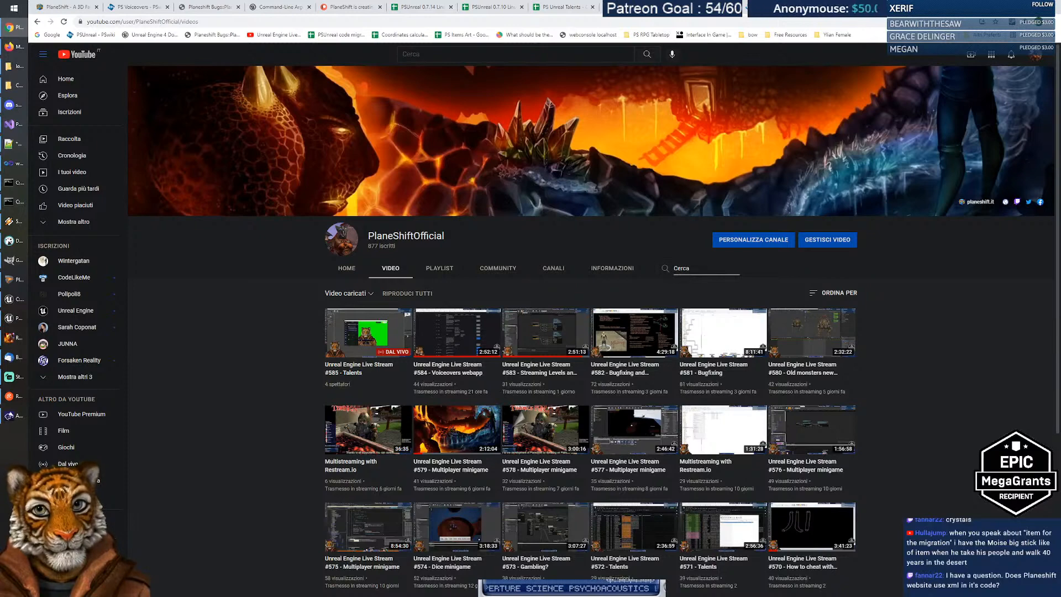
type("talents")
key("Return")
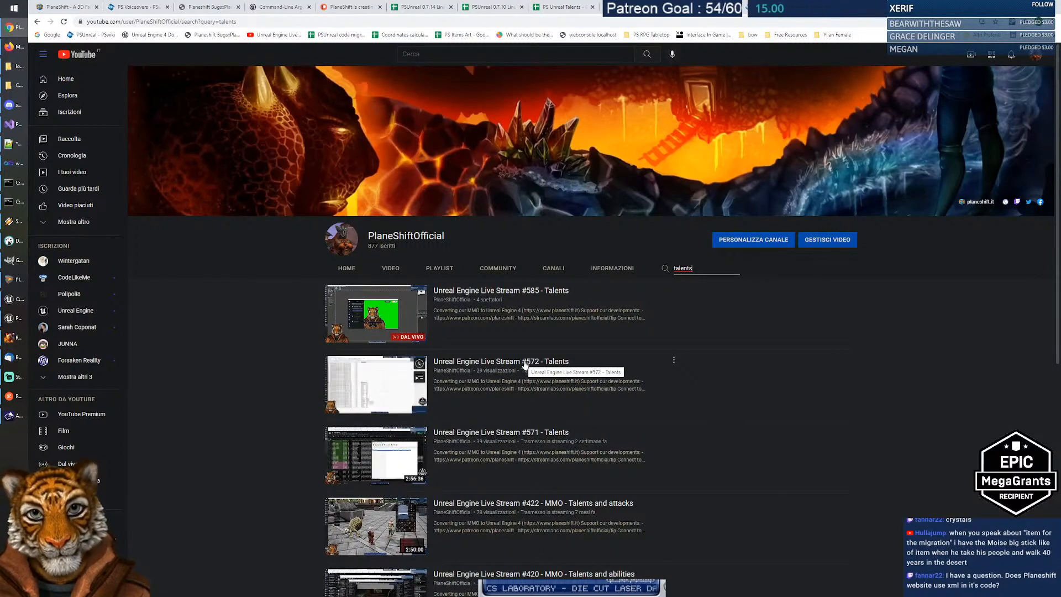
Step: Play 'Unreal Engine Live Stream #572 - Talents' in fullscreen
left_click(653, 363)
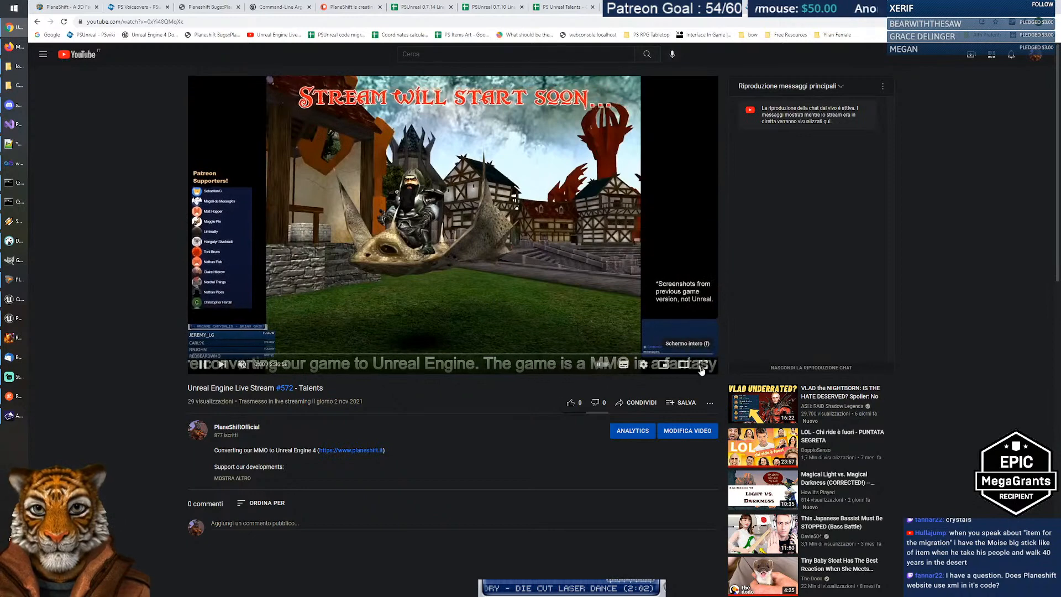
left_click(709, 368)
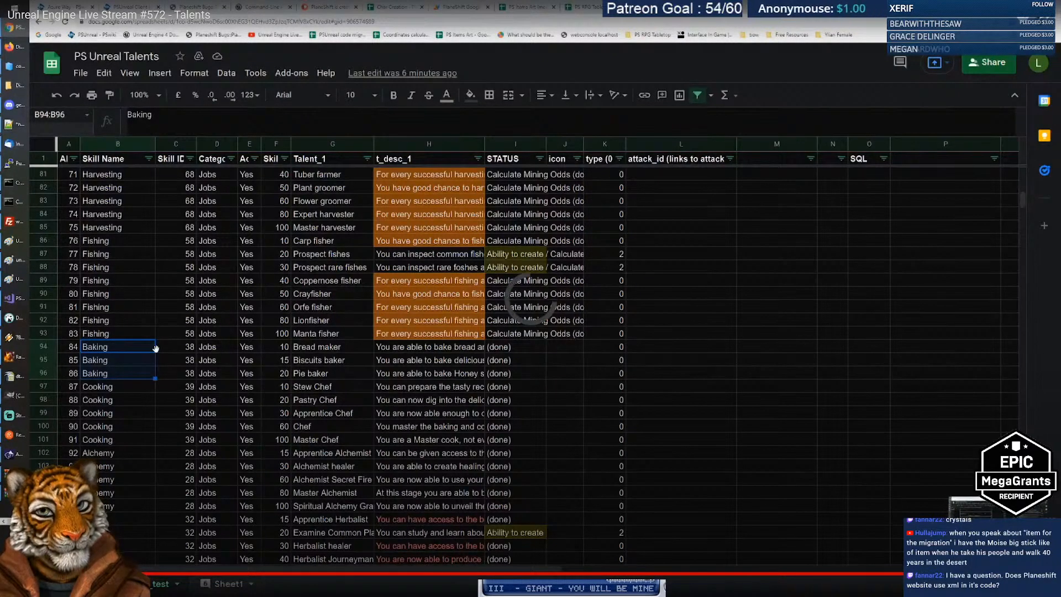
Step: Seek the #572 Talents stream forward past a task list to the Crystal Way magic rows
double_click(318, 360)
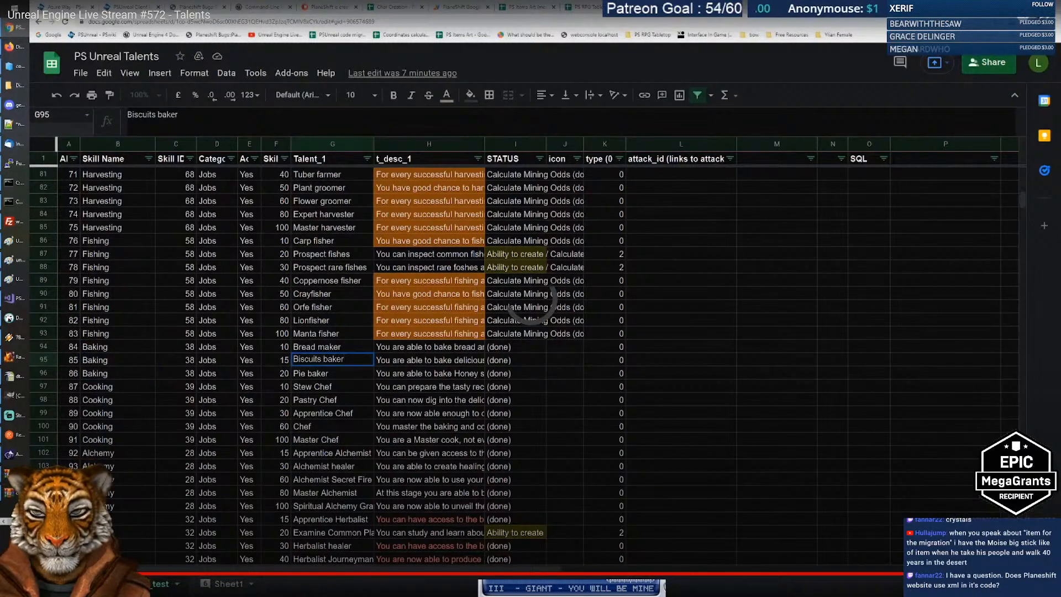
key("ctrl+Left")
key("Left")
key("BackSpace")
scroll(433, 360, "down", 1)
left_click(434, 360)
scroll(433, 360, "down", 2)
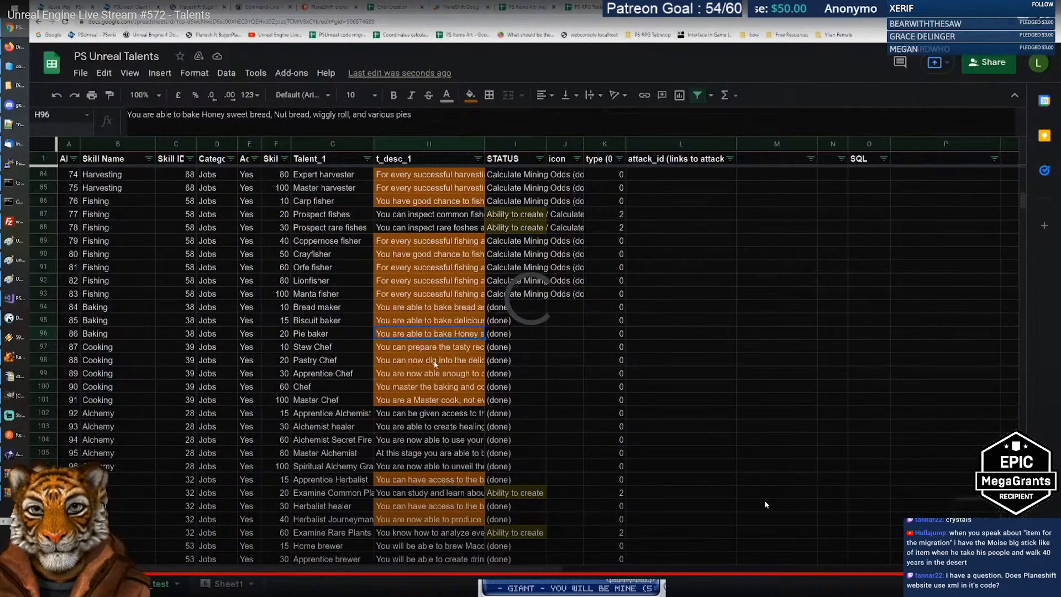
scroll(434, 361, "down", 3)
left_click(426, 320)
left_click(424, 427)
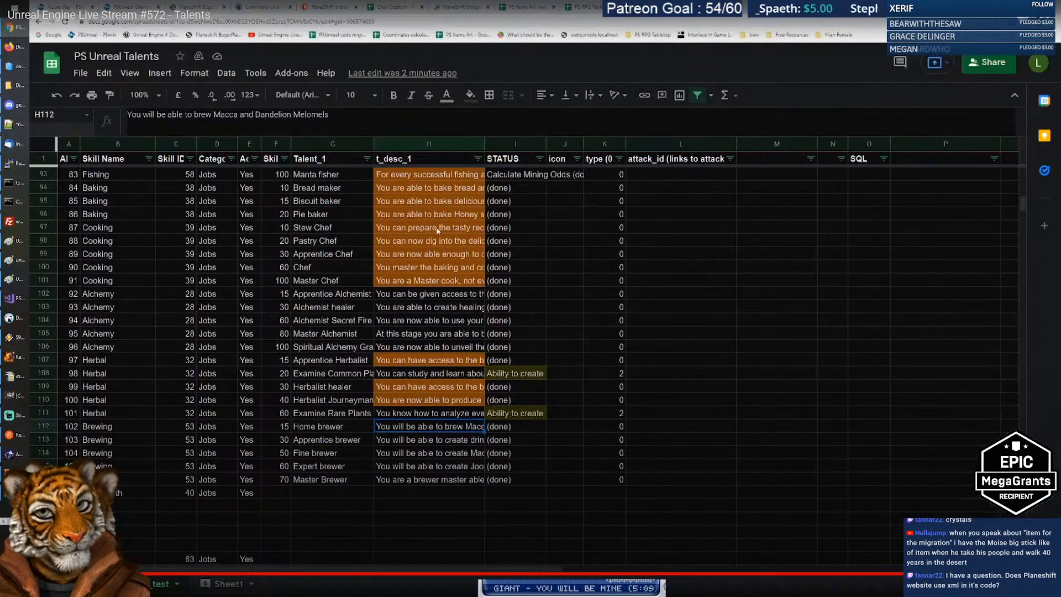
scroll(519, 383, "up", 2)
left_click(519, 383)
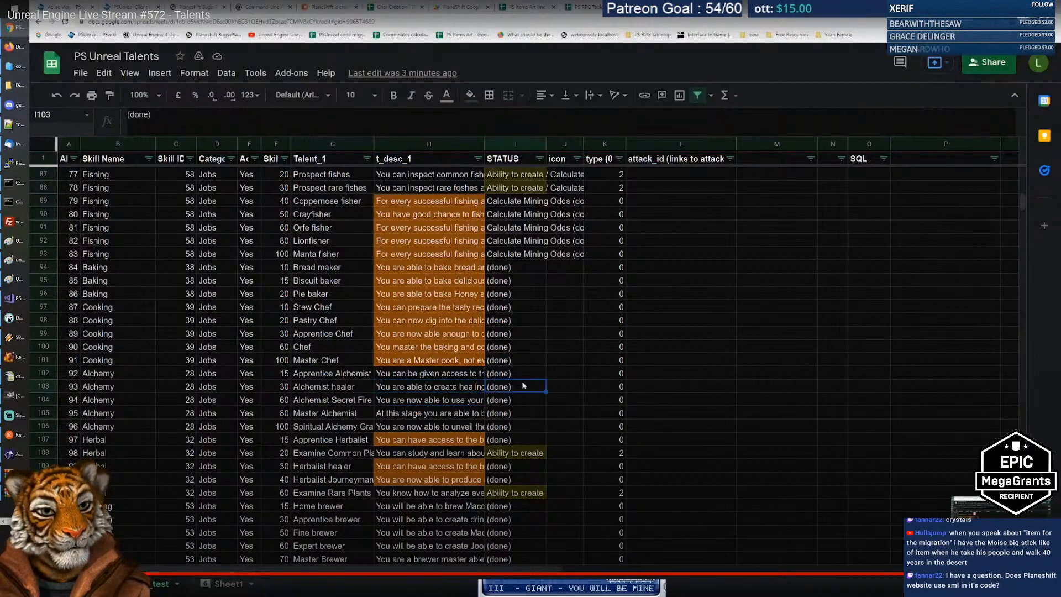
scroll(522, 380, "down", 3)
scroll(534, 371, "down", 5)
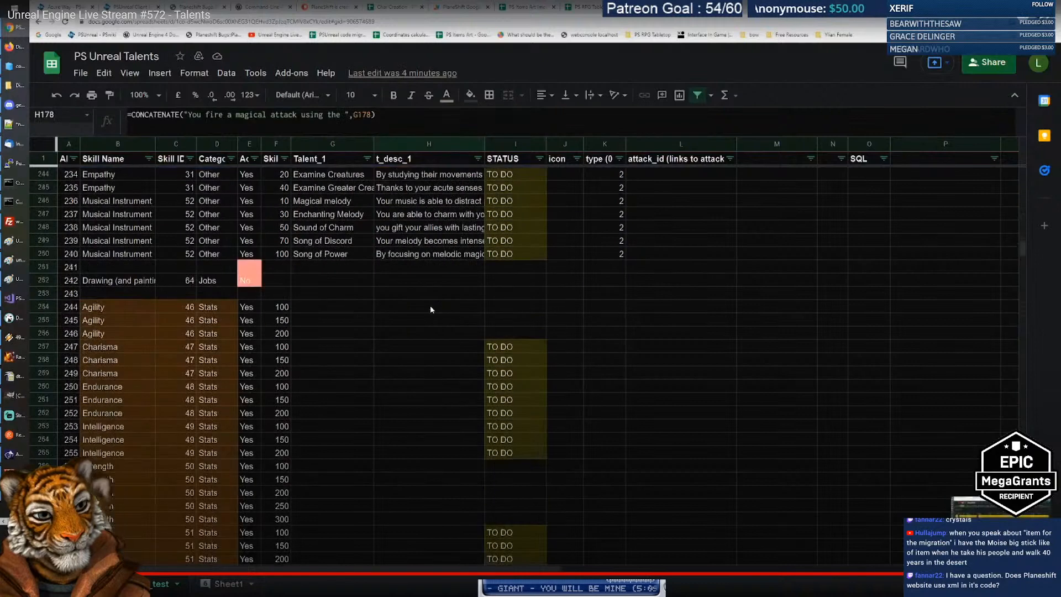
scroll(435, 318, "down", 3)
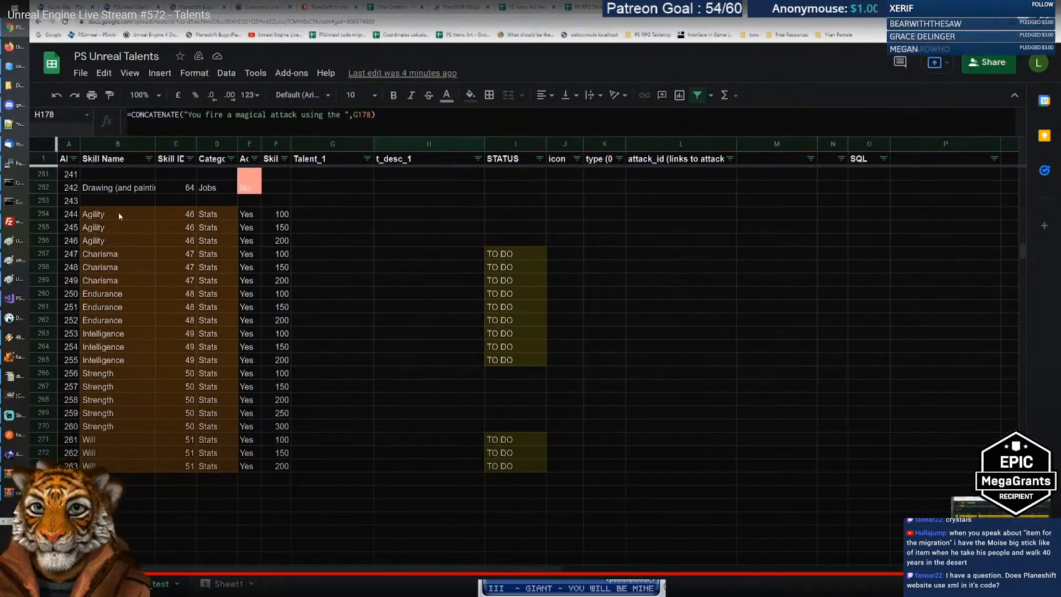
left_click_drag(118, 213, 116, 435)
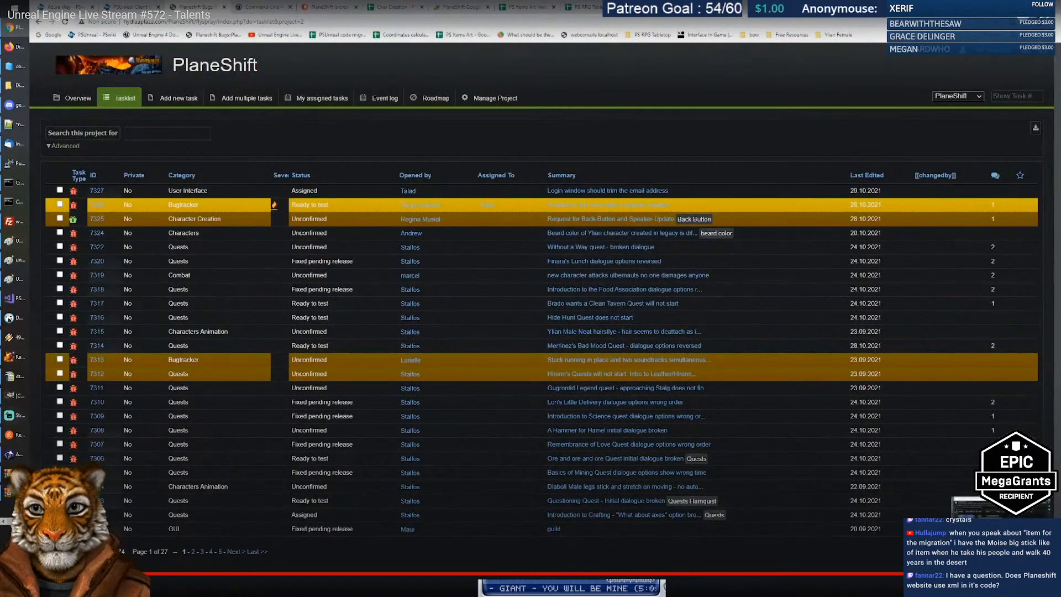
left_click(4, 486)
scroll(197, 341, "down", 5)
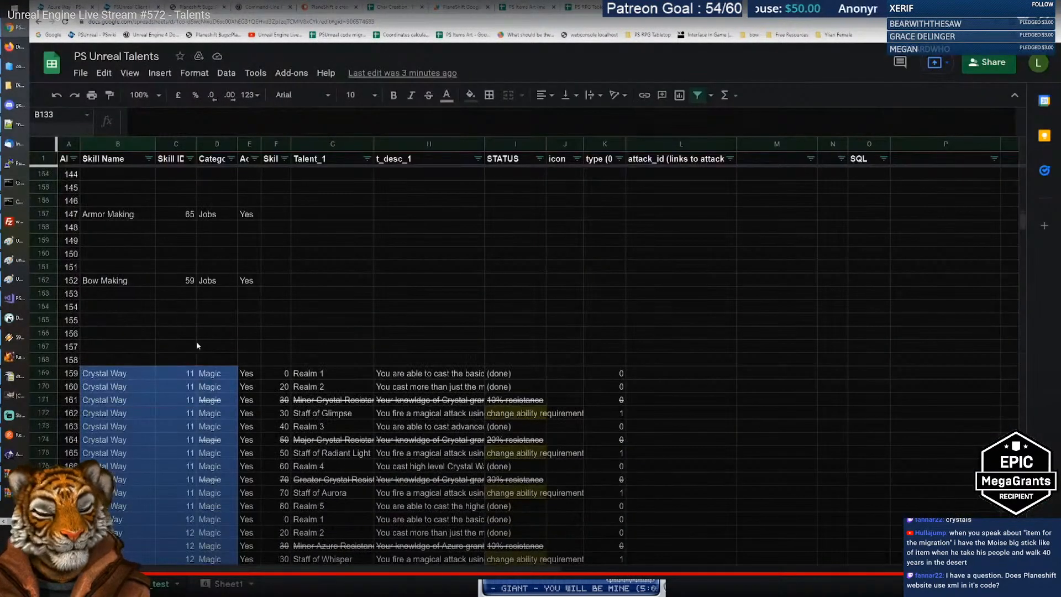
Step: Keep seeking past the Blacksmith–Bow Making job rows to the Crystal Way and Azure Way talents
scroll(498, 387, "up", 20)
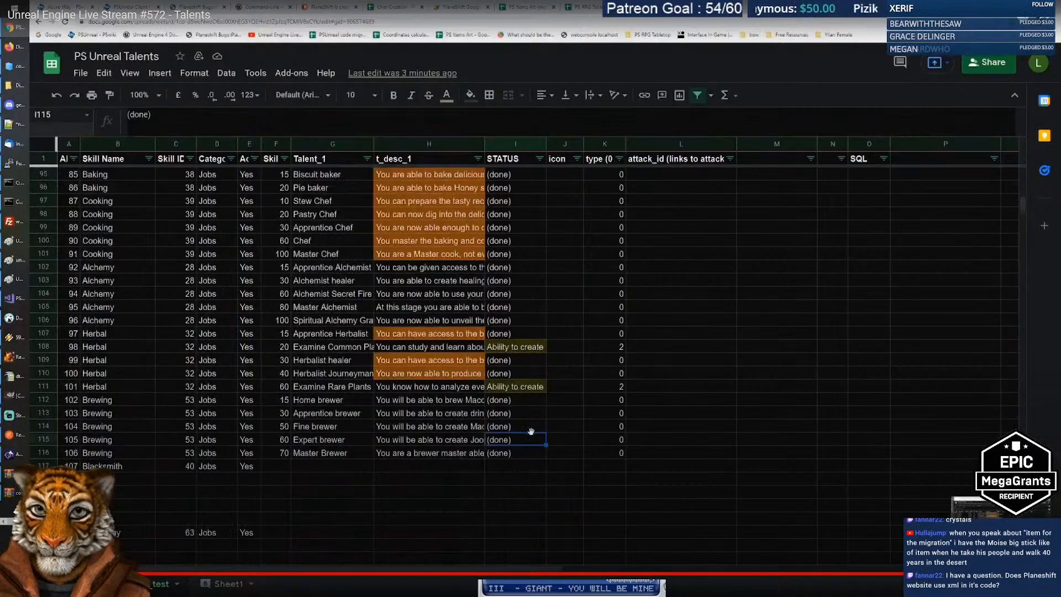
scroll(520, 415, "down", 1)
left_click(516, 374)
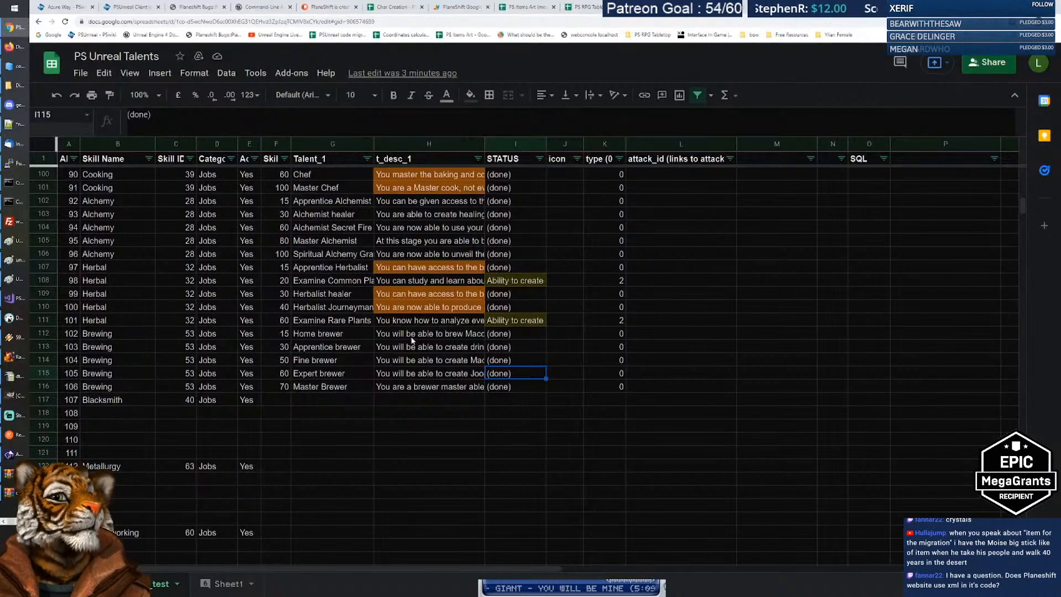
scroll(416, 375, "down", 9)
scroll(400, 372, "up", 5)
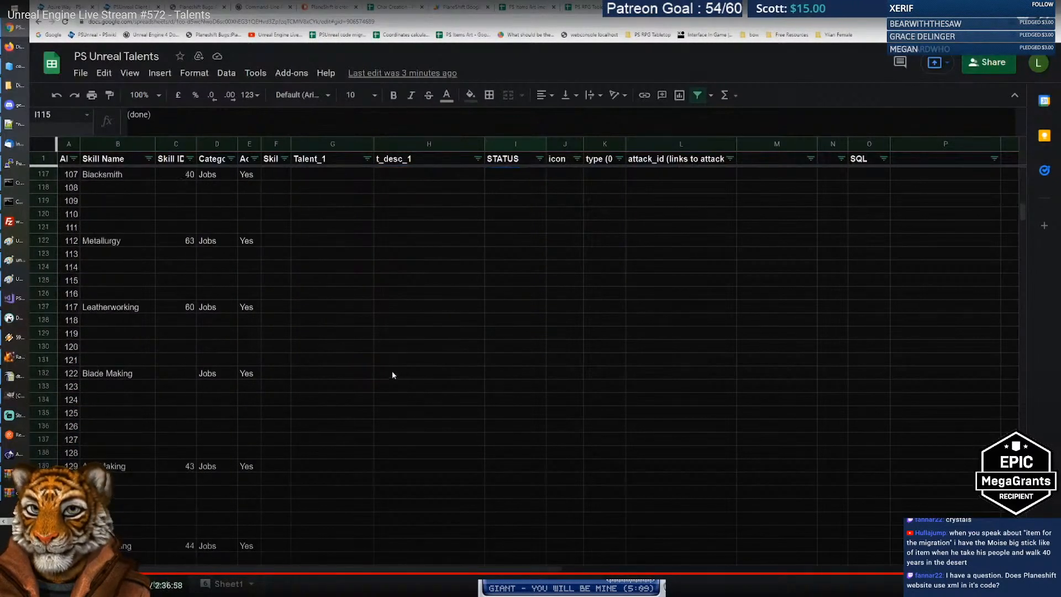
scroll(386, 373, "up", 1)
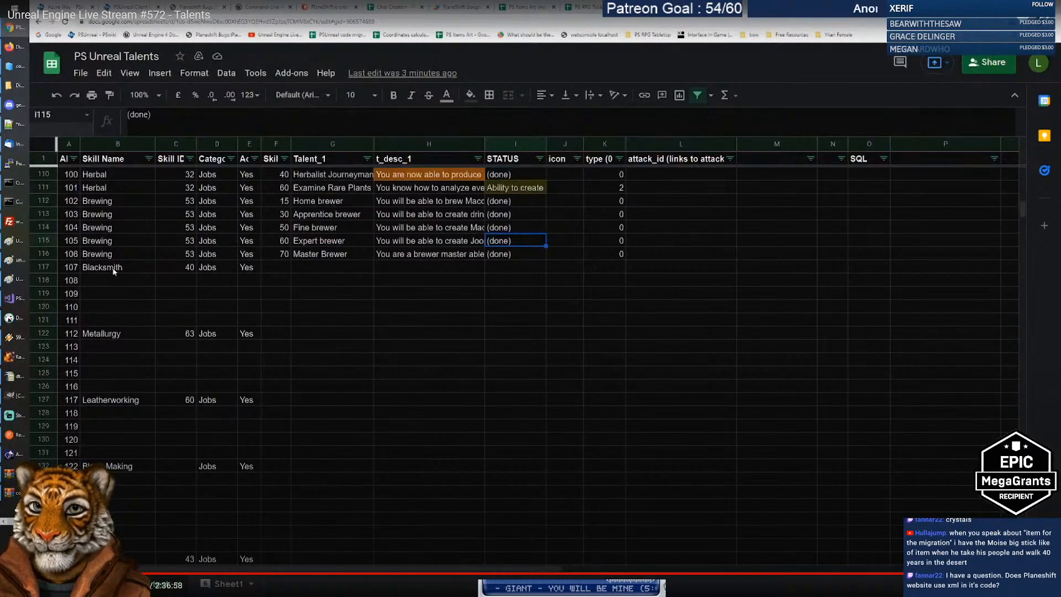
mouse_move(114, 270)
left_mouse_down()
mouse_move(484, 328)
mouse_move(510, 320)
left_mouse_up()
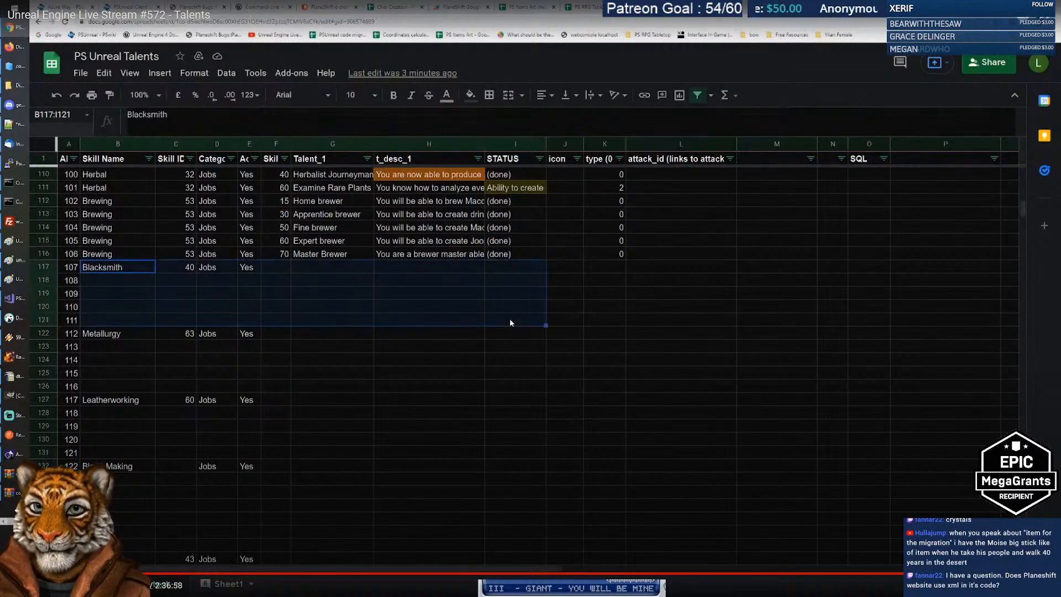
left_click(132, 270)
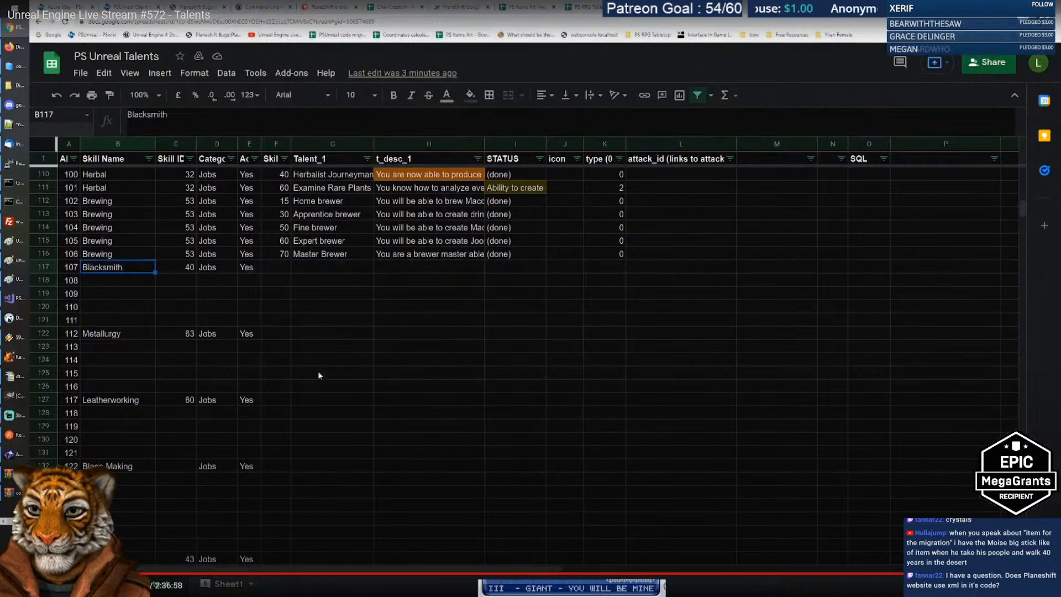
scroll(342, 367, "down", 2)
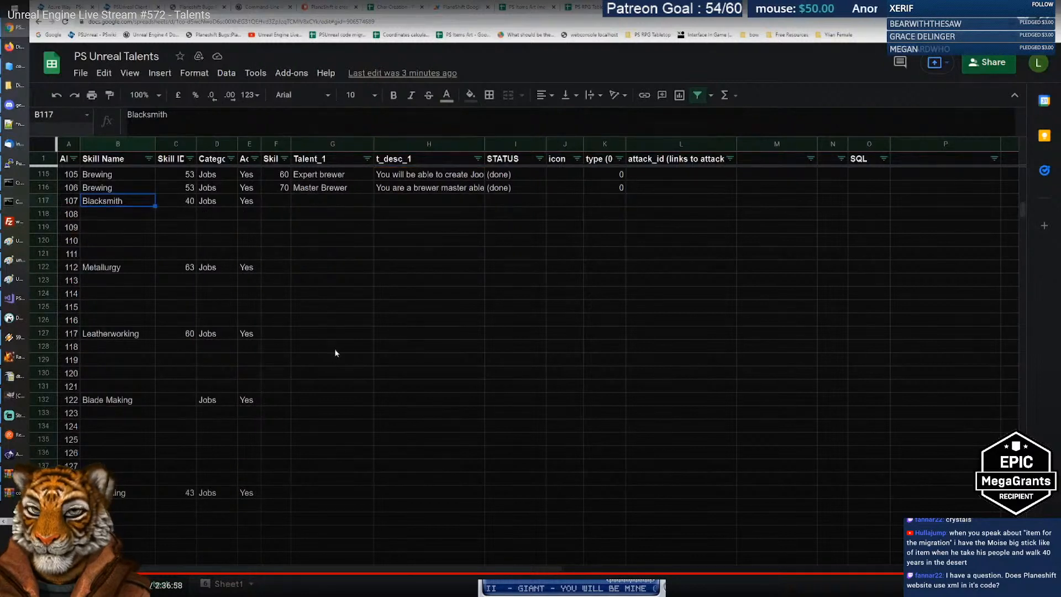
scroll(336, 353, "down", 2)
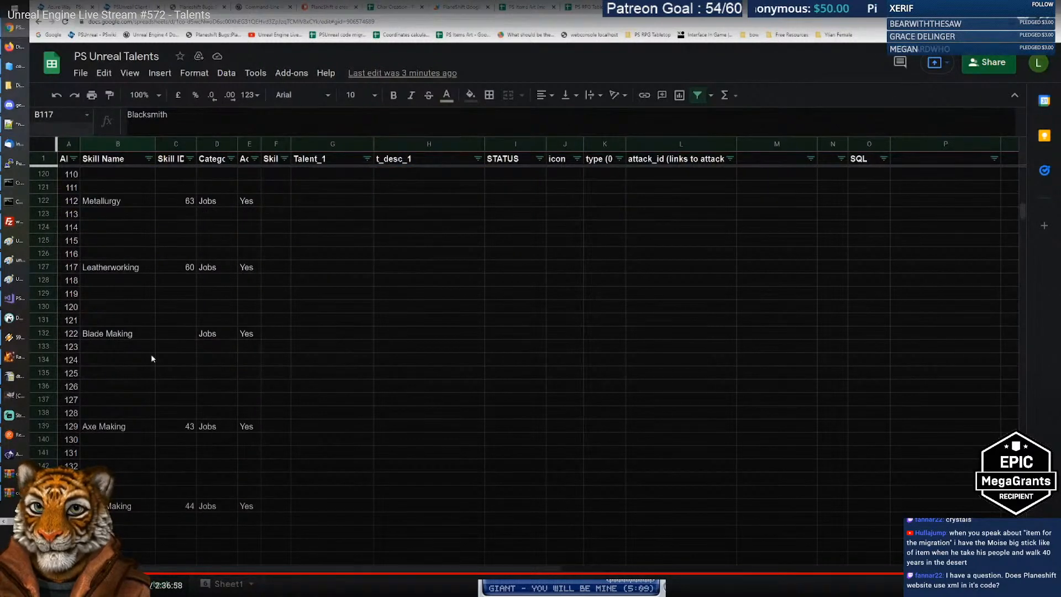
left_click(134, 338)
key("Down")
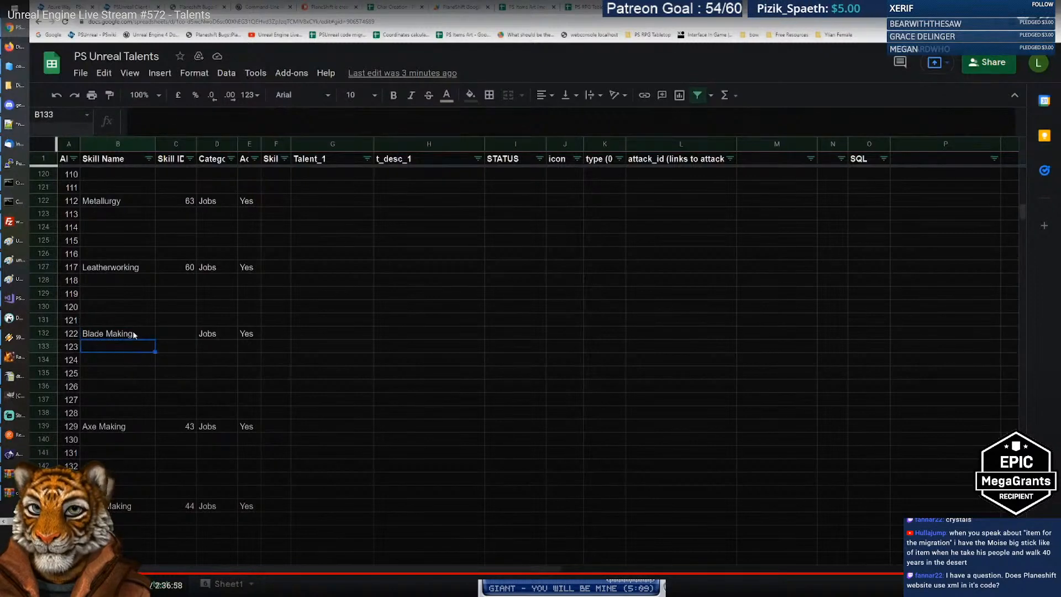
scroll(192, 370, "down", 5)
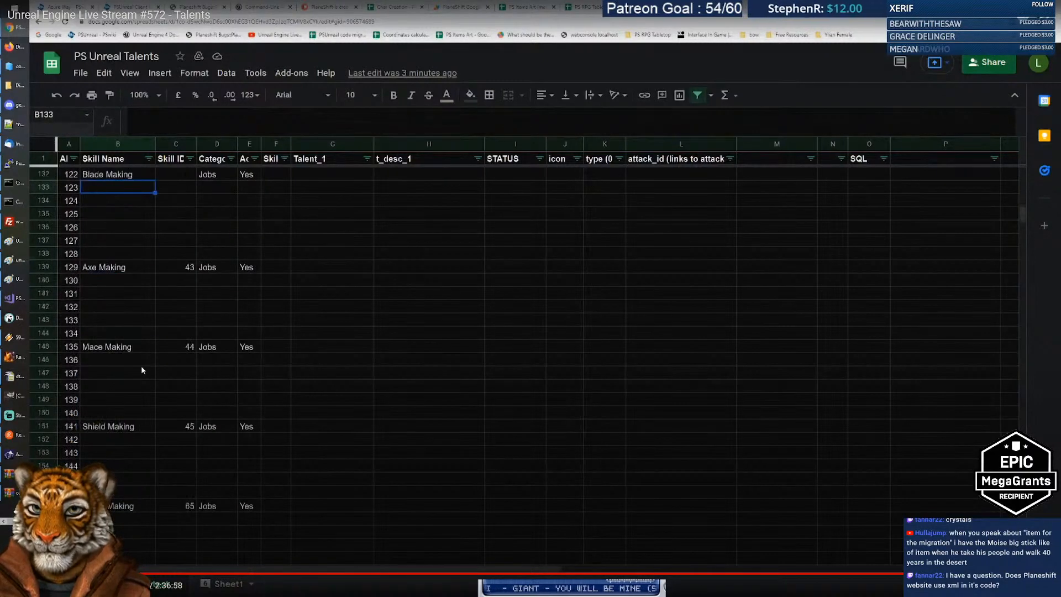
scroll(141, 370, "down", 5)
scroll(141, 332, "down", 7)
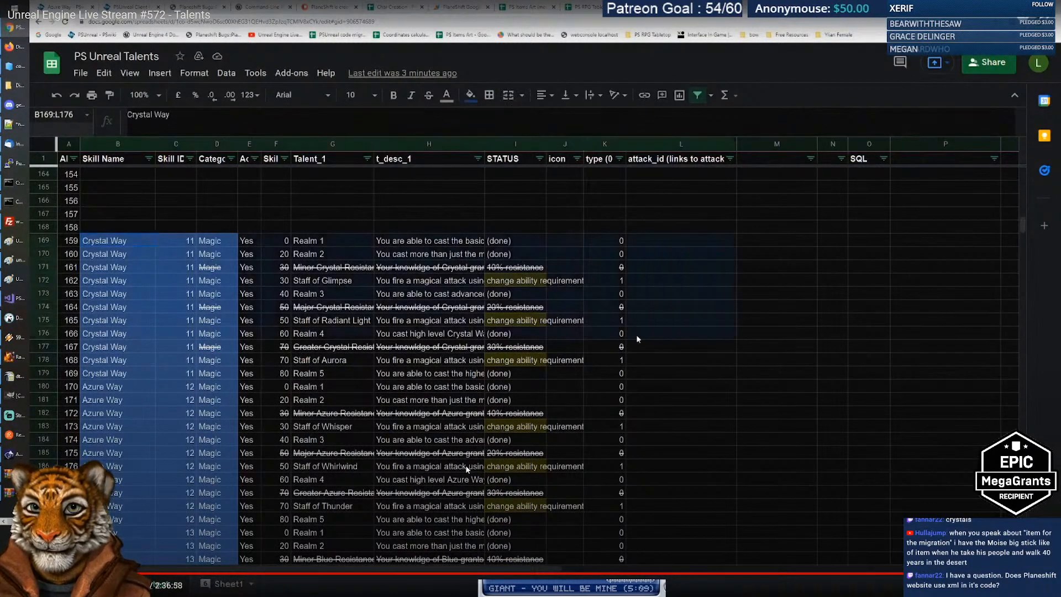
Step: Skip around the #572 stream with the player controls and arrow keys
left_click(426, 213)
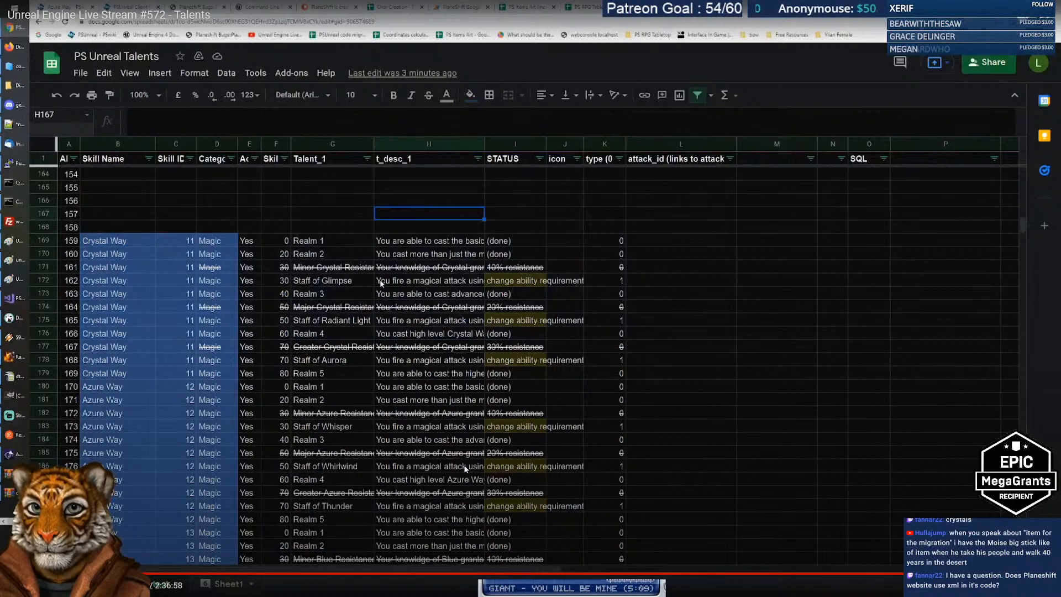
scroll(381, 284, "down", 4)
scroll(381, 288, "up", 3)
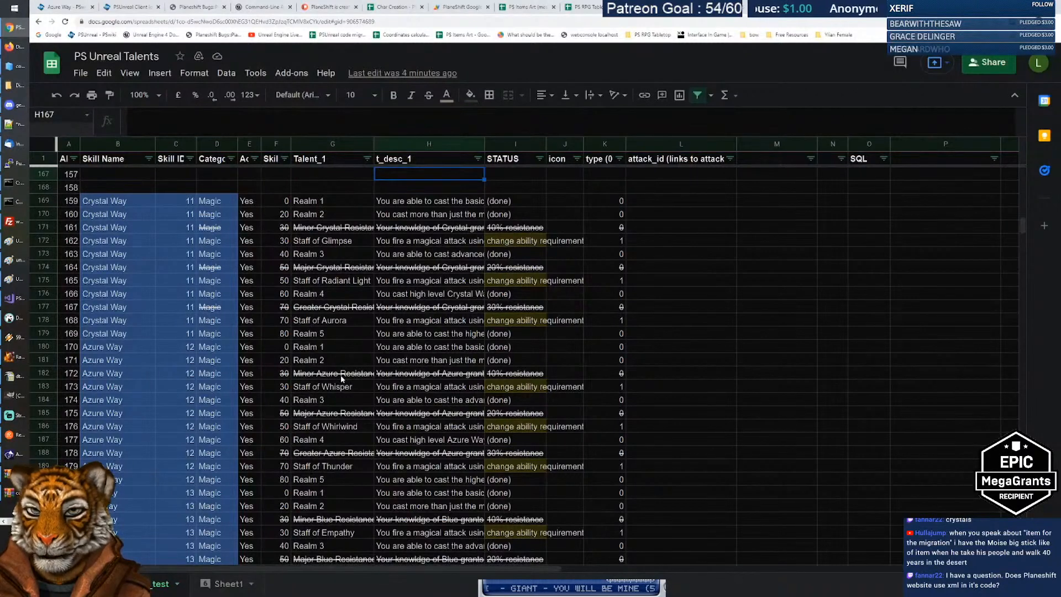
left_click(337, 374)
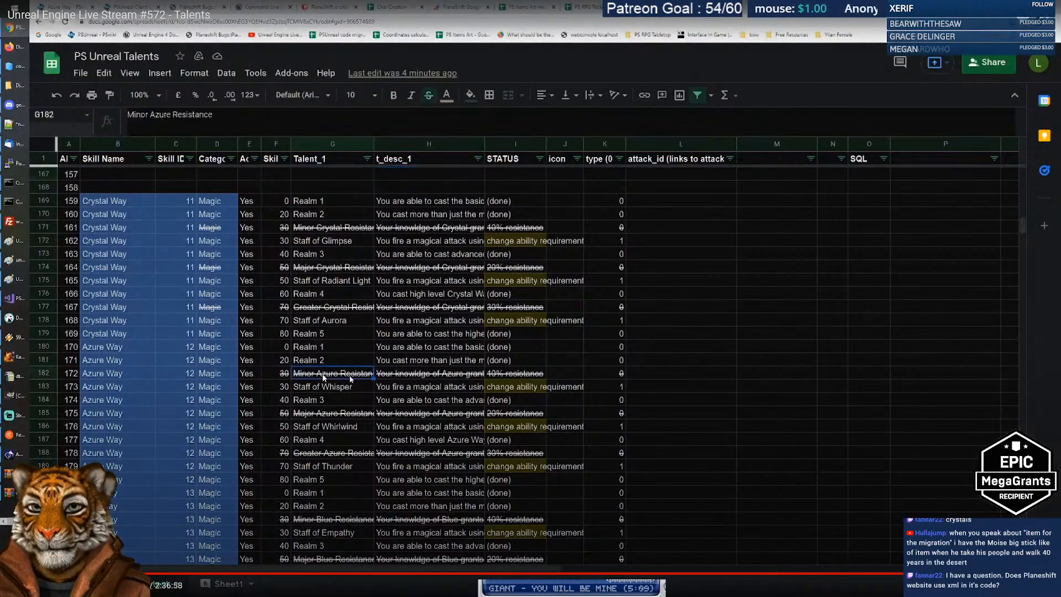
left_click(435, 374)
key("Right")
key("Left")
key("Up")
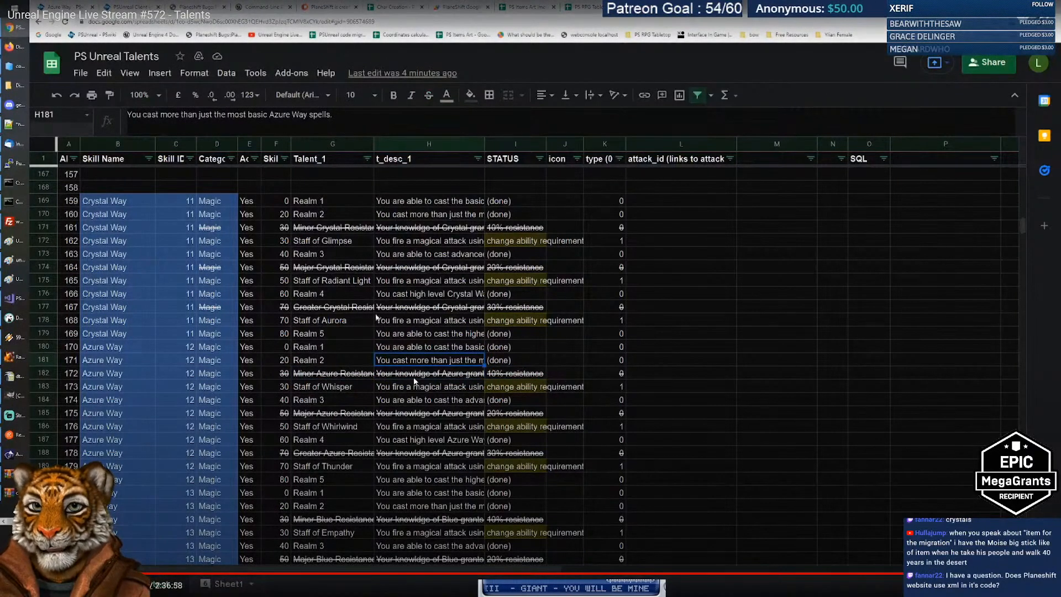
left_click(422, 323)
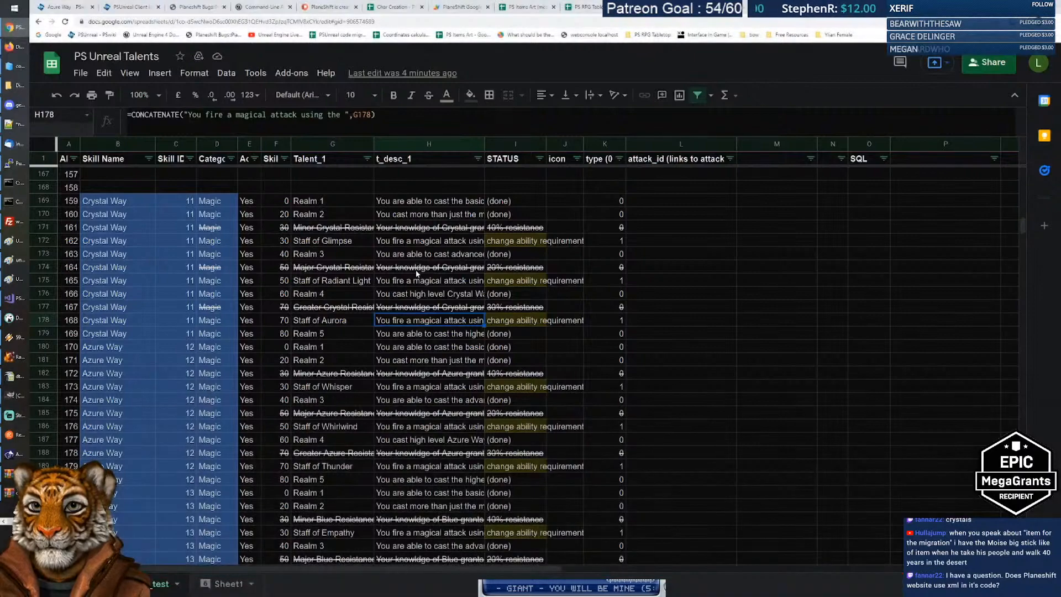
scroll(417, 272, "down", 15)
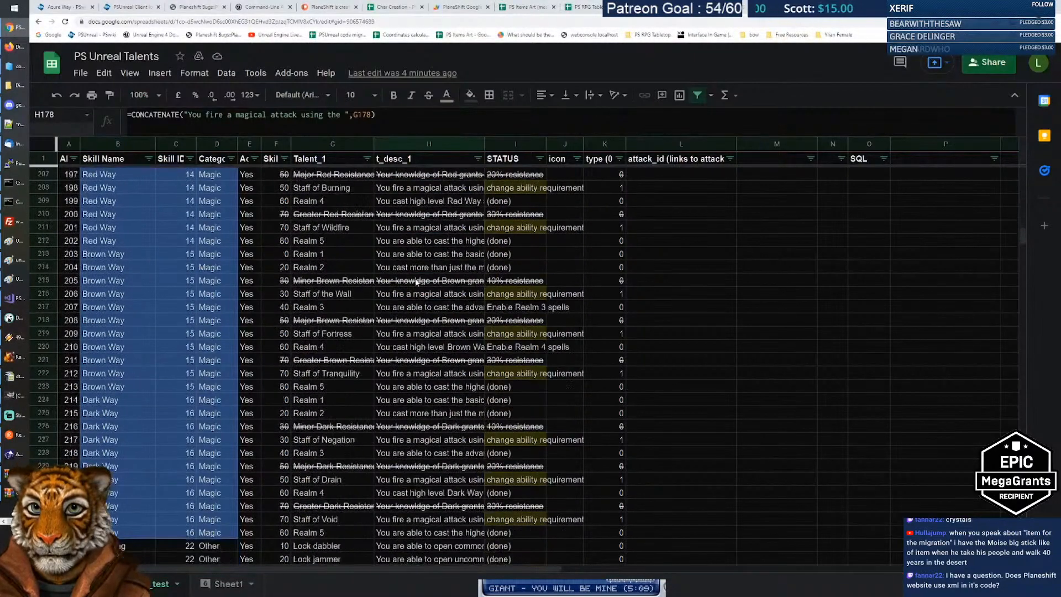
scroll(420, 293, "down", 6)
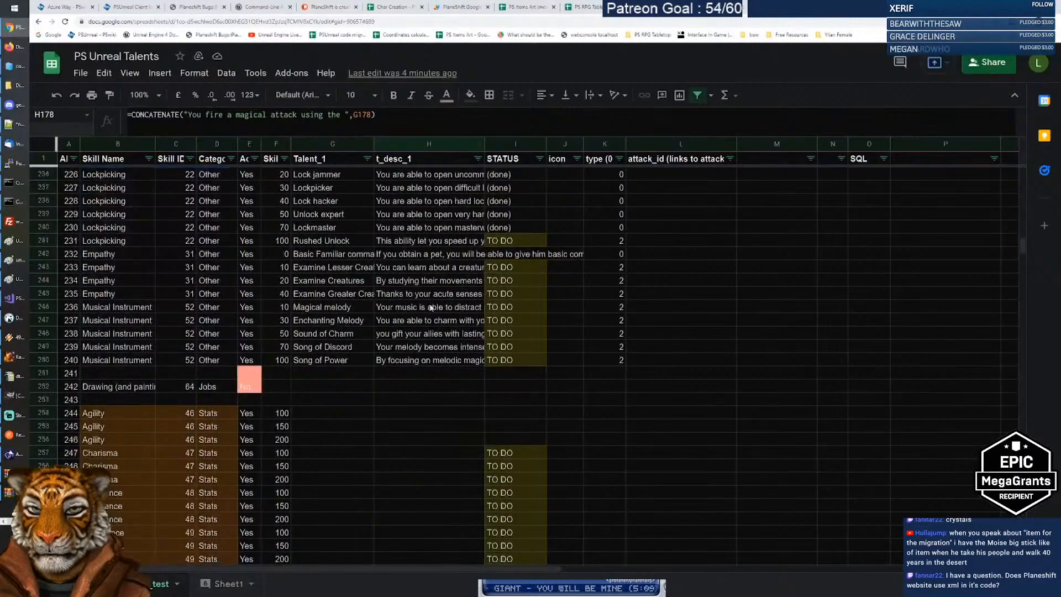
scroll(430, 305, "down", 2)
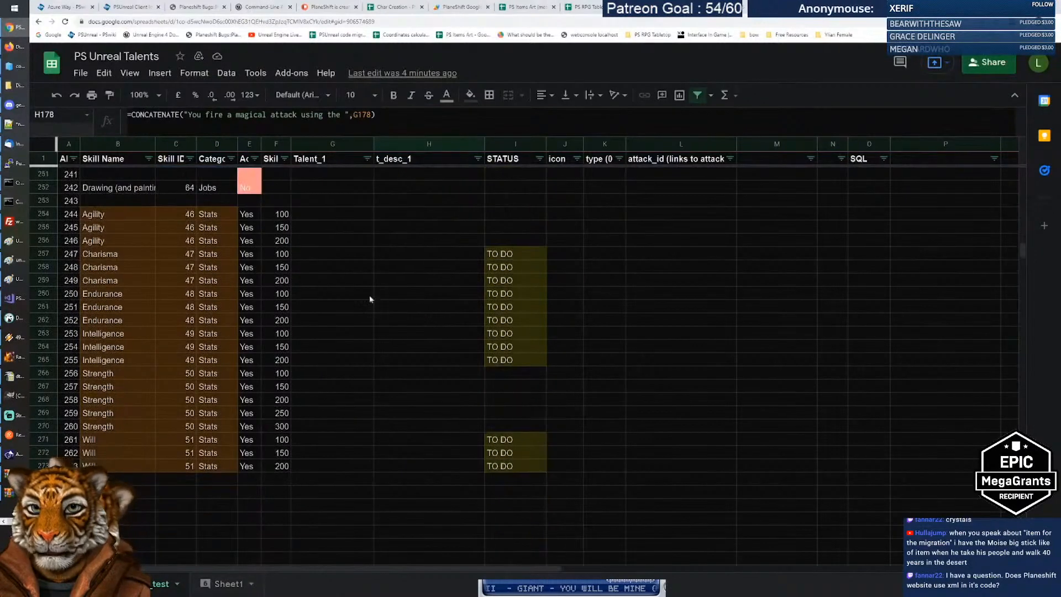
left_click(125, 216)
left_click(118, 467, "shift")
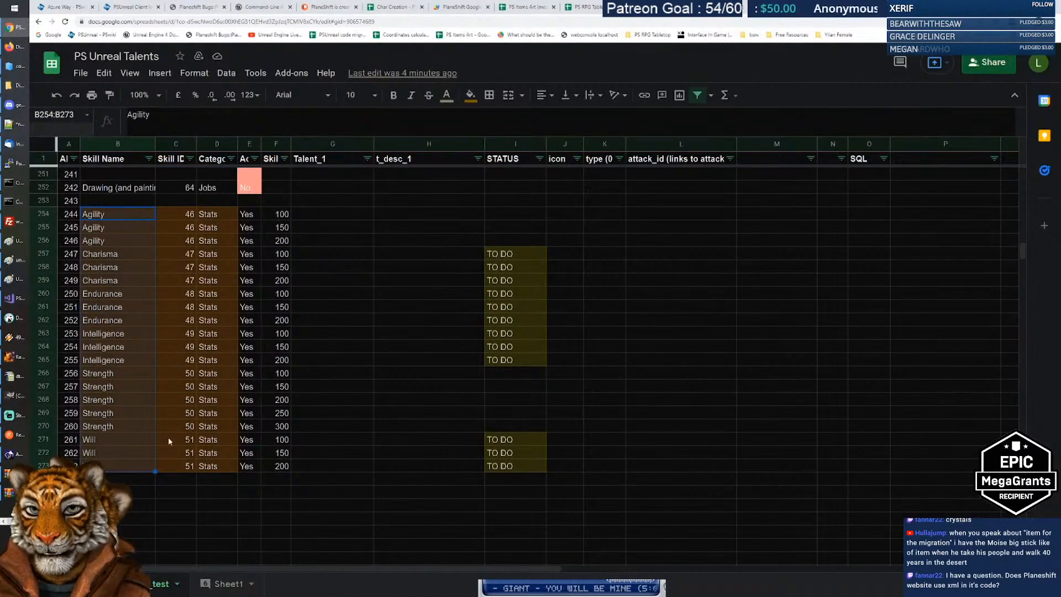
left_click(112, 401)
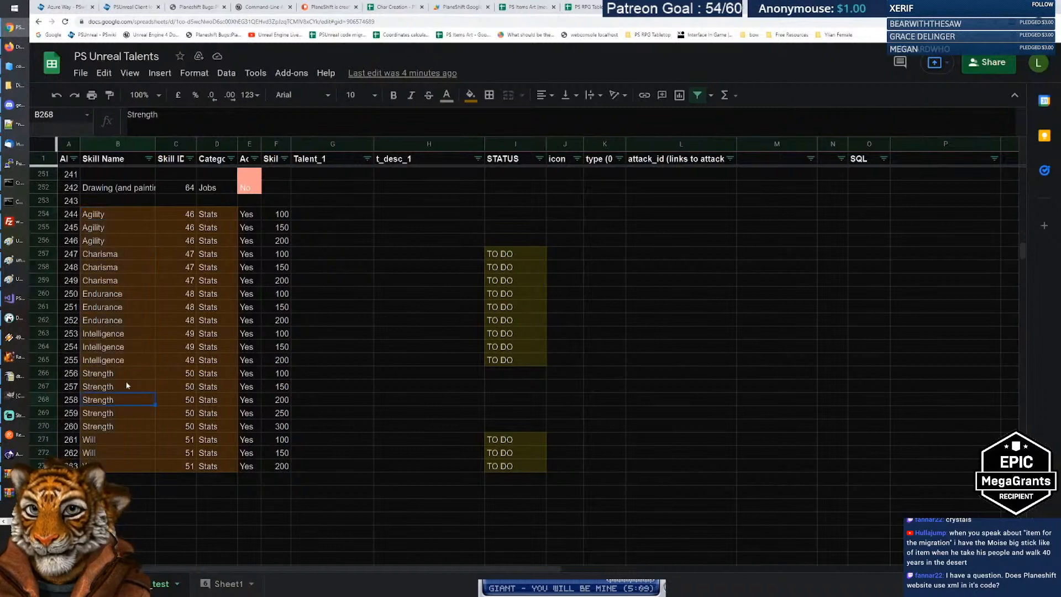
left_click(358, 390)
left_click(407, 388)
left_click(344, 396)
left_click(394, 391)
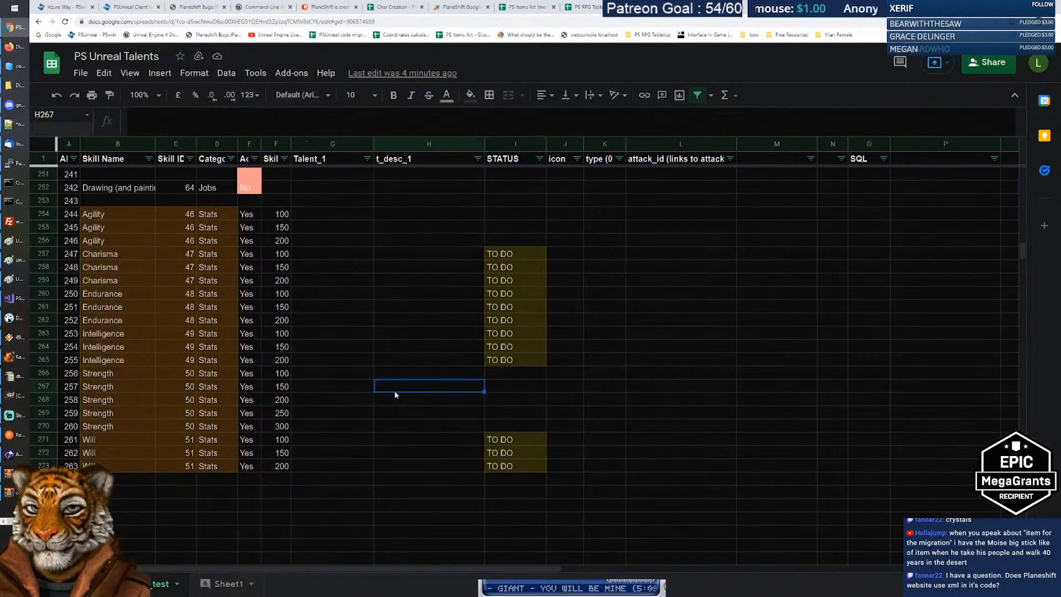
left_click(349, 388)
left_click(394, 387)
left_click(327, 397)
left_click(402, 386)
left_click(334, 399)
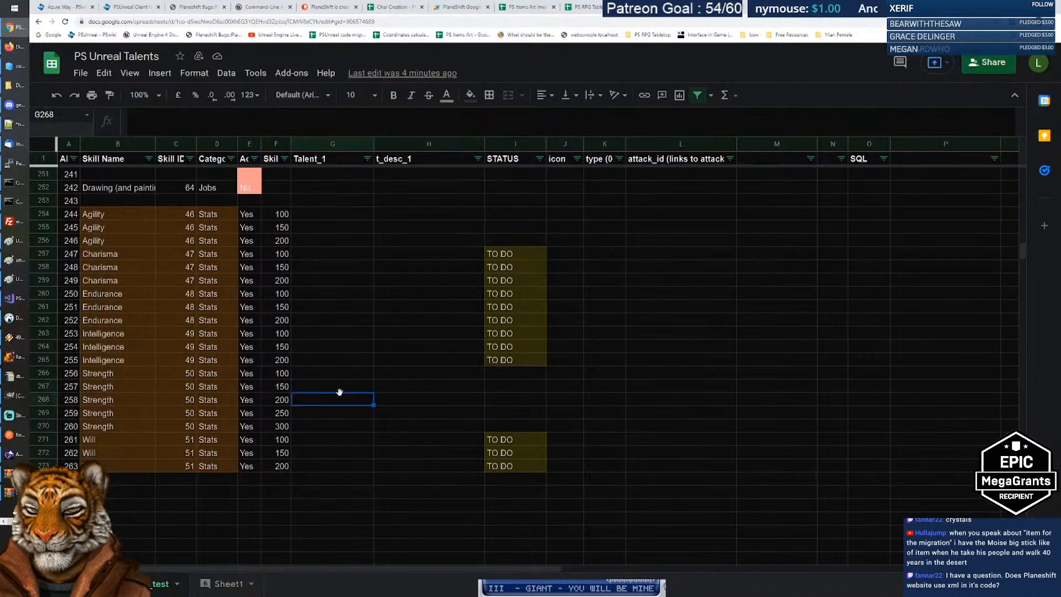
Step: Seek to 2:35:26 where the Stats talents show, then pause and exit fullscreen
left_click_drag(70, 387, 504, 385)
left_click(504, 386)
left_click_drag(132, 388, 498, 386)
left_click(498, 386)
left_click_drag(121, 376, 510, 428)
left_click(509, 428)
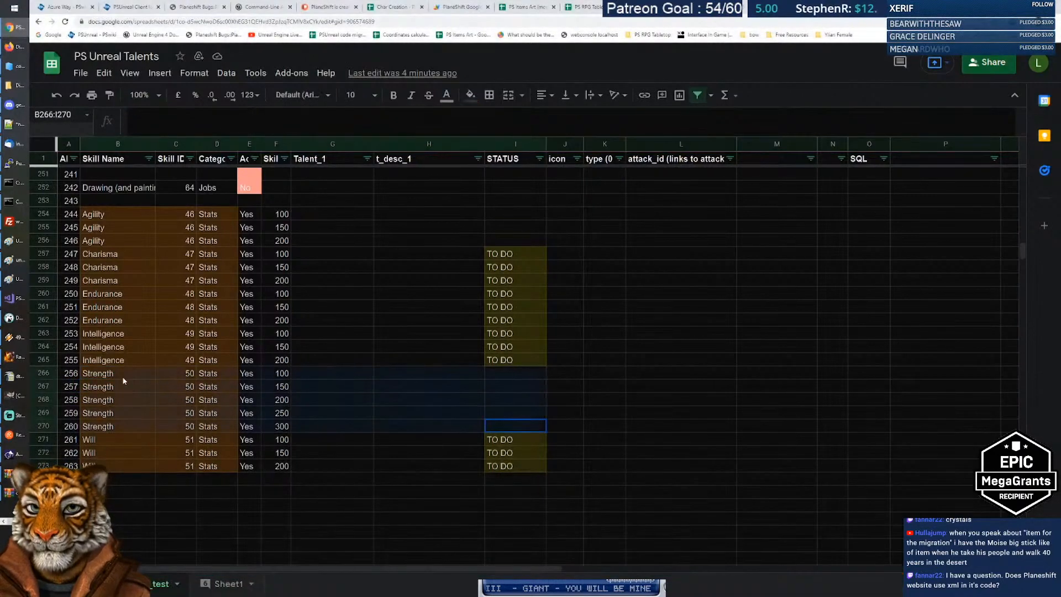
left_click(120, 375)
left_click_drag(121, 376, 332, 415)
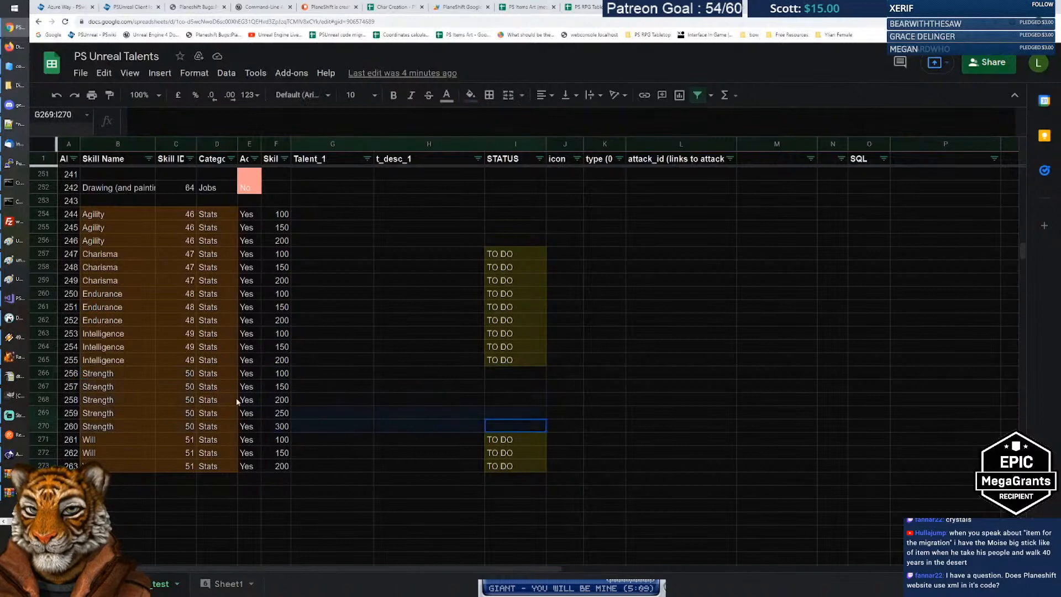
left_click(335, 378)
left_click(335, 374)
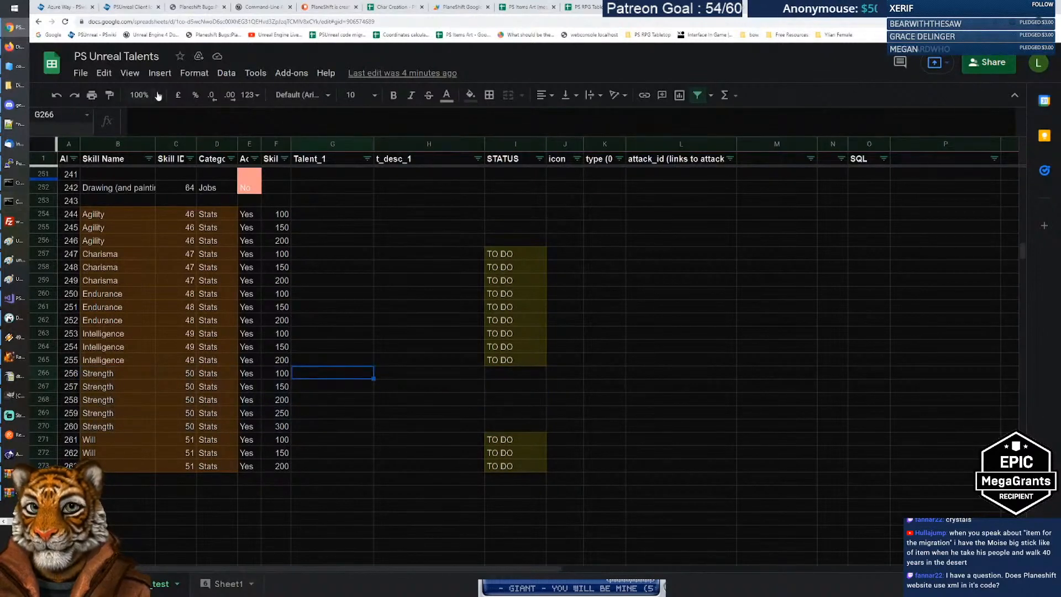
left_click(364, 430)
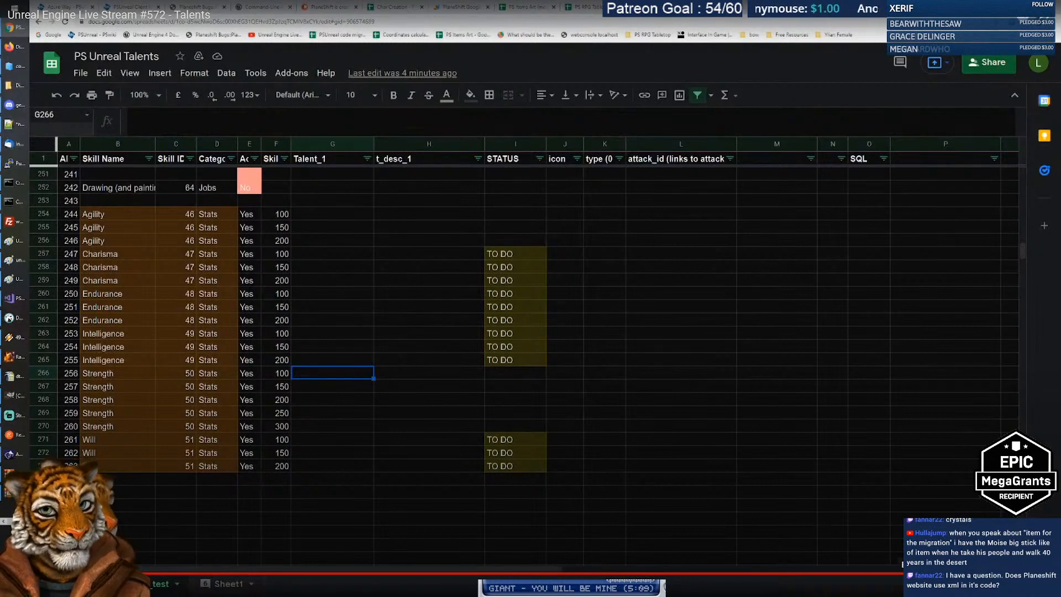
key("Escape")
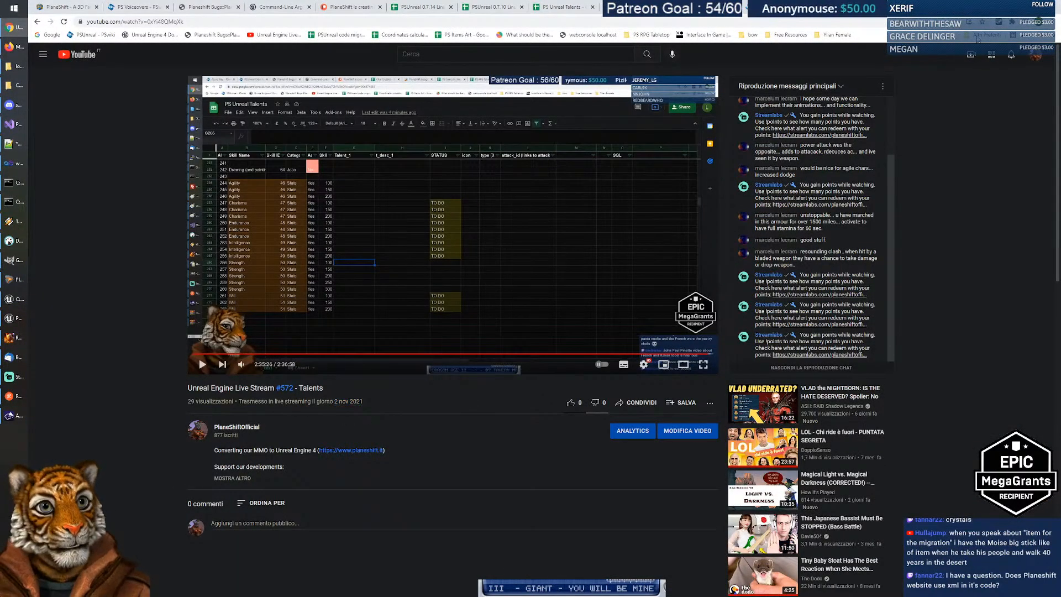
Step: Close the YouTube tab, return to PS Unreal Talents, and select the empty rows below Blacksmith
key("ctrl+w")
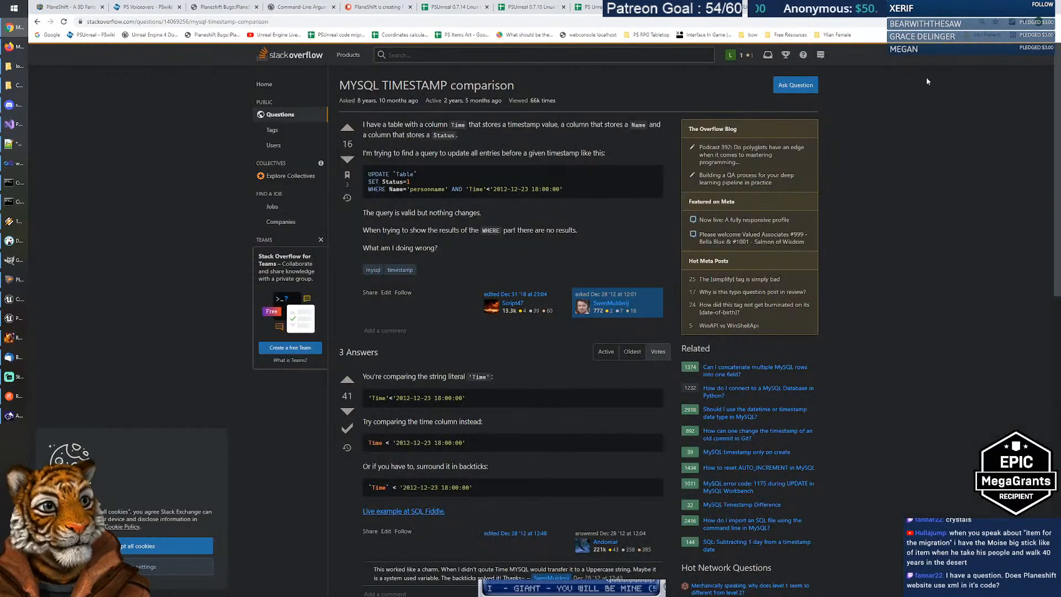
key("alt+Tab")
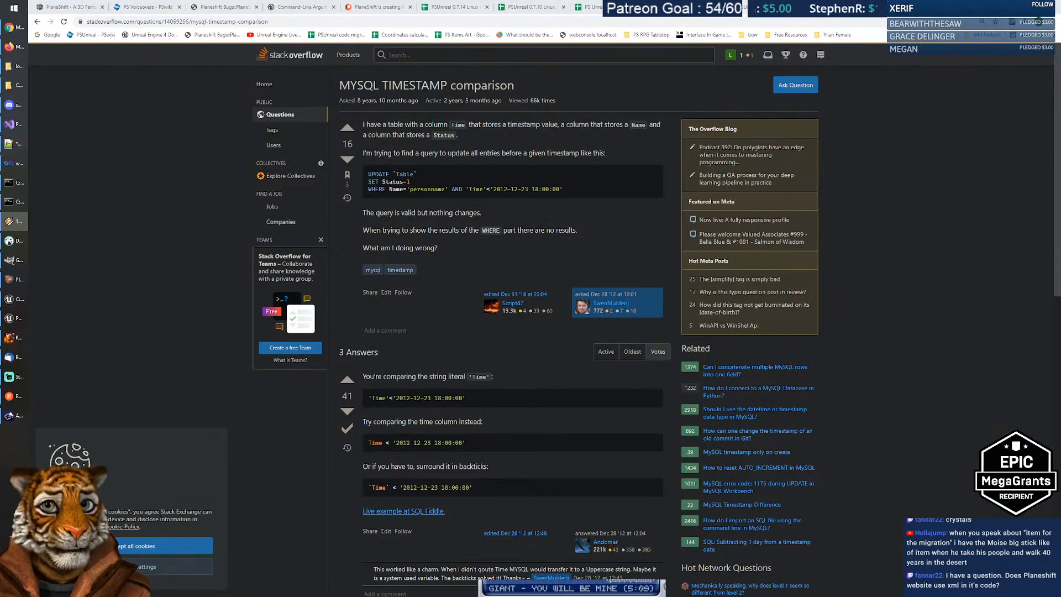
left_click(581, 14)
scroll(328, 327, "down", 15)
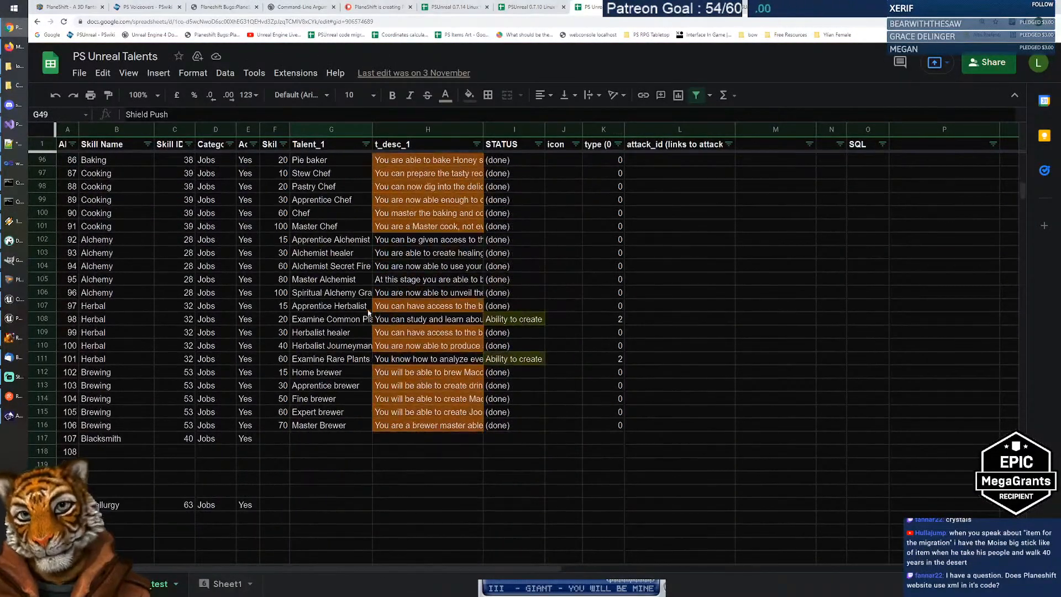
scroll(184, 286, "up", 3)
scroll(345, 374, "down", 3)
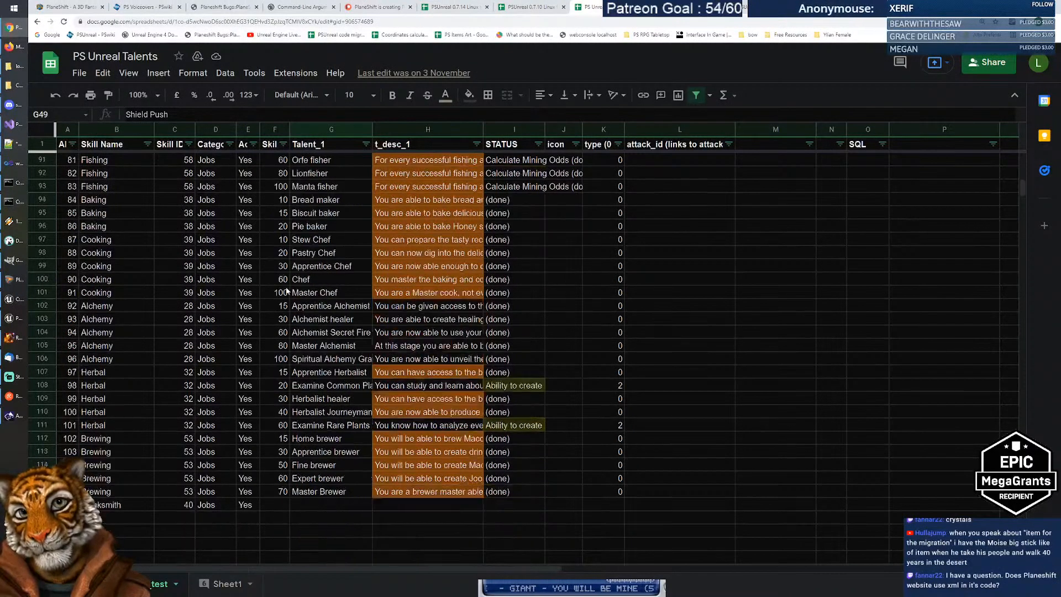
scroll(353, 263, "down", 5)
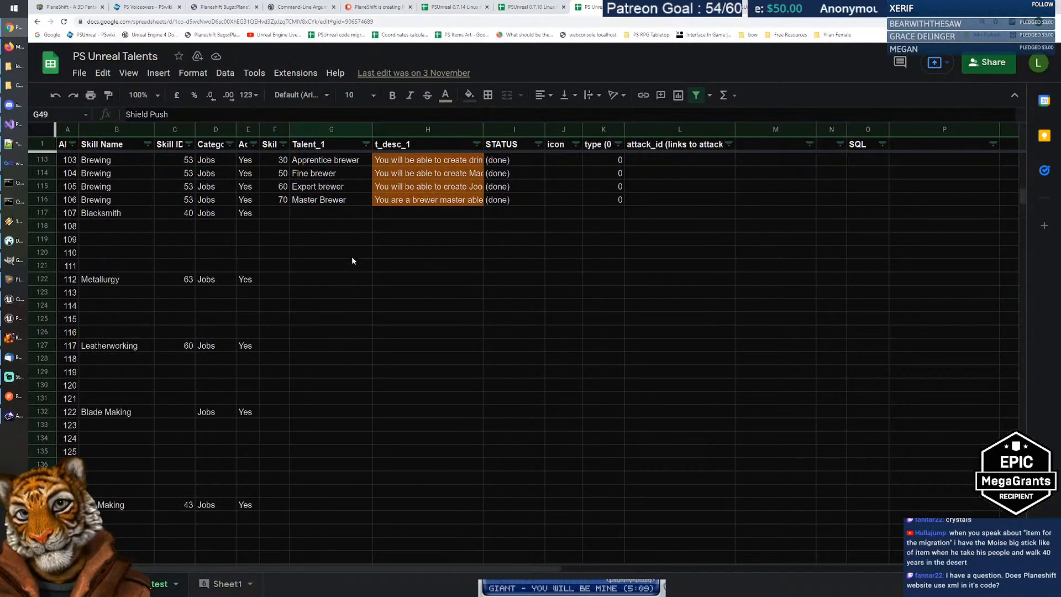
left_click_drag(124, 214, 353, 343)
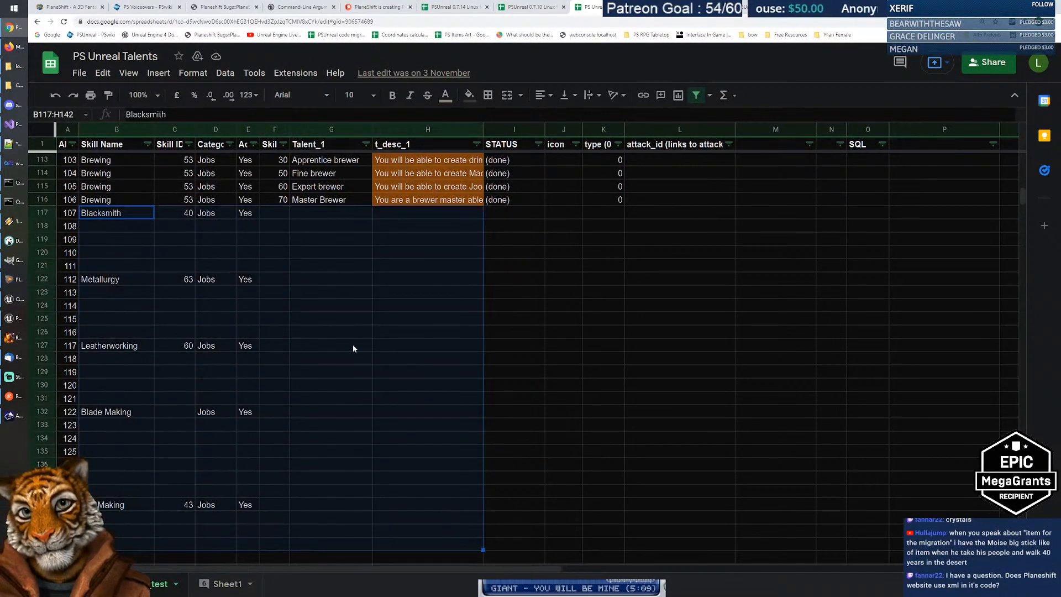
left_click(360, 319)
Step: Inspect the Minor Crystal Resistance row (skill 30) and the Staff of Glimpse description formula
scroll(367, 290, "down", 12)
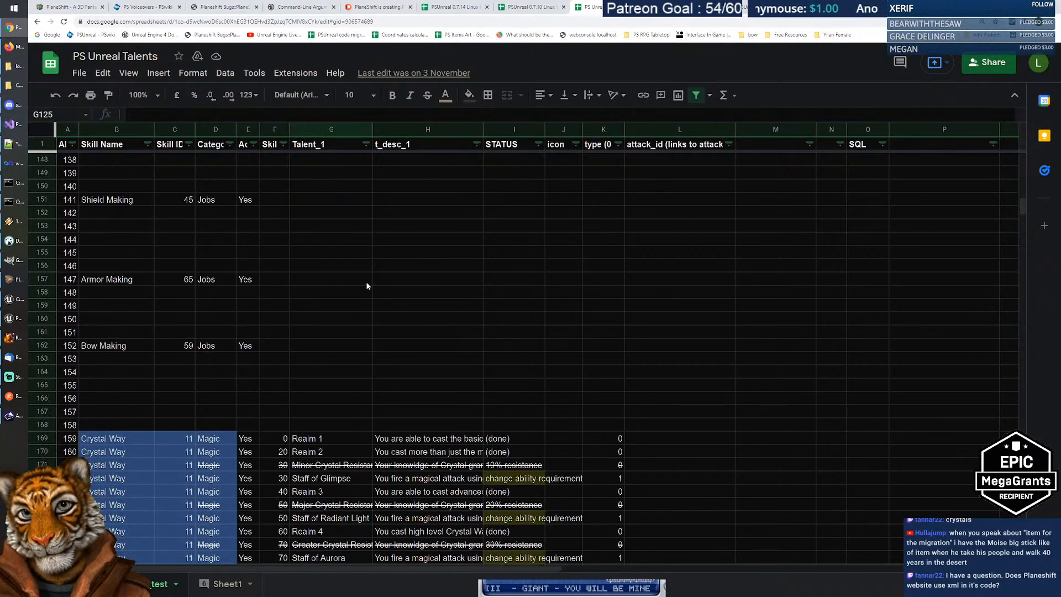
scroll(387, 293, "down", 2)
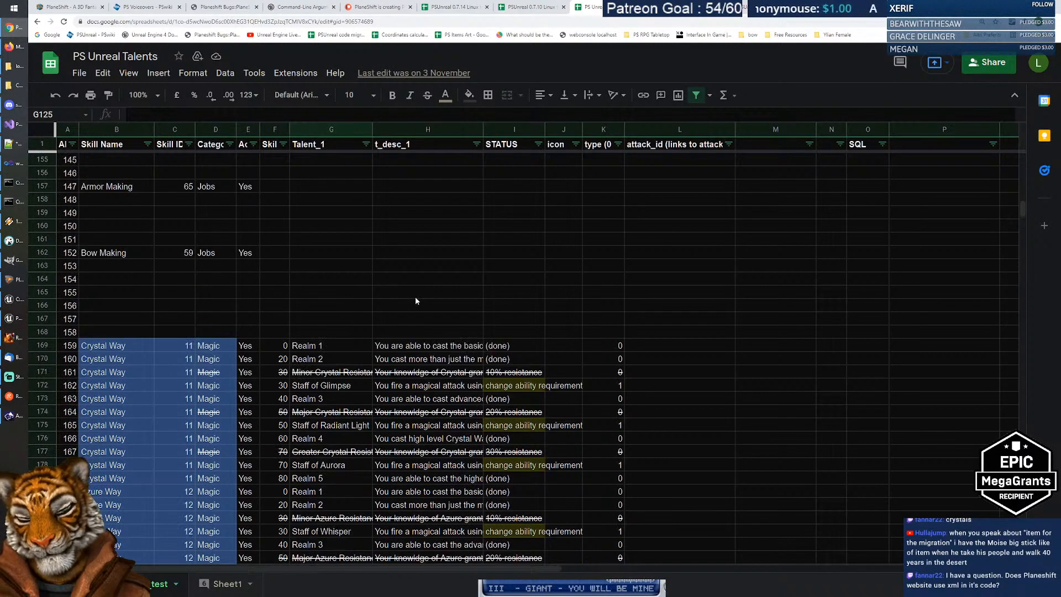
scroll(416, 301, "down", 3)
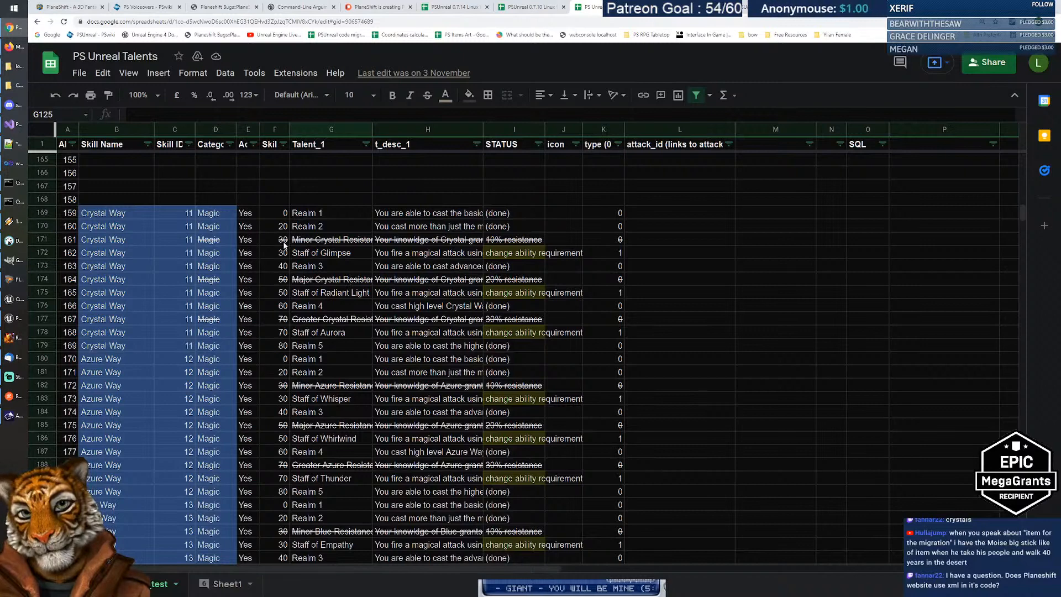
left_click(282, 243)
left_click(337, 241)
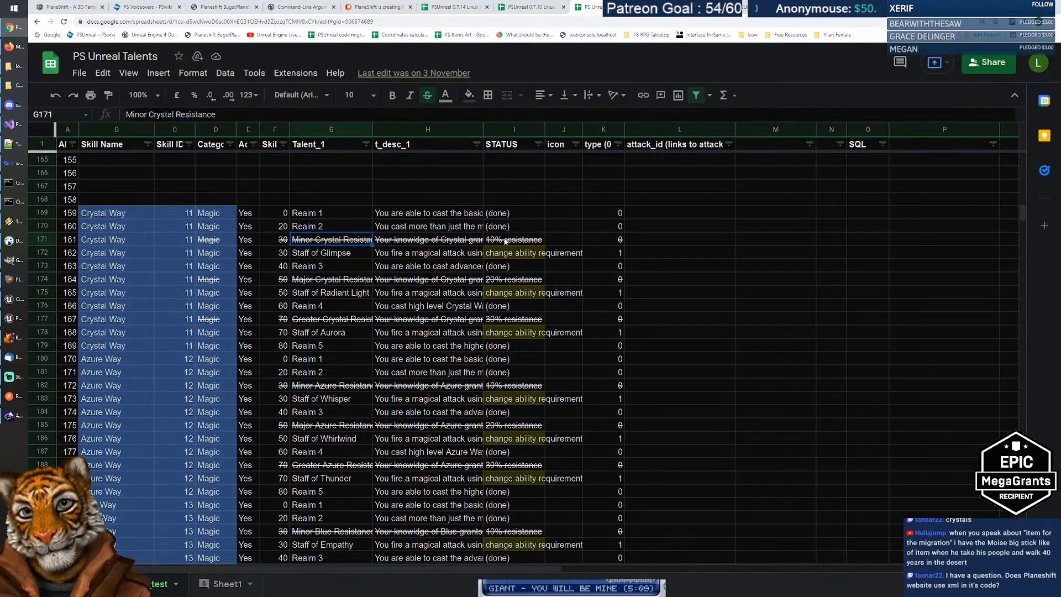
left_click(418, 241)
left_click(348, 242)
left_click(274, 242)
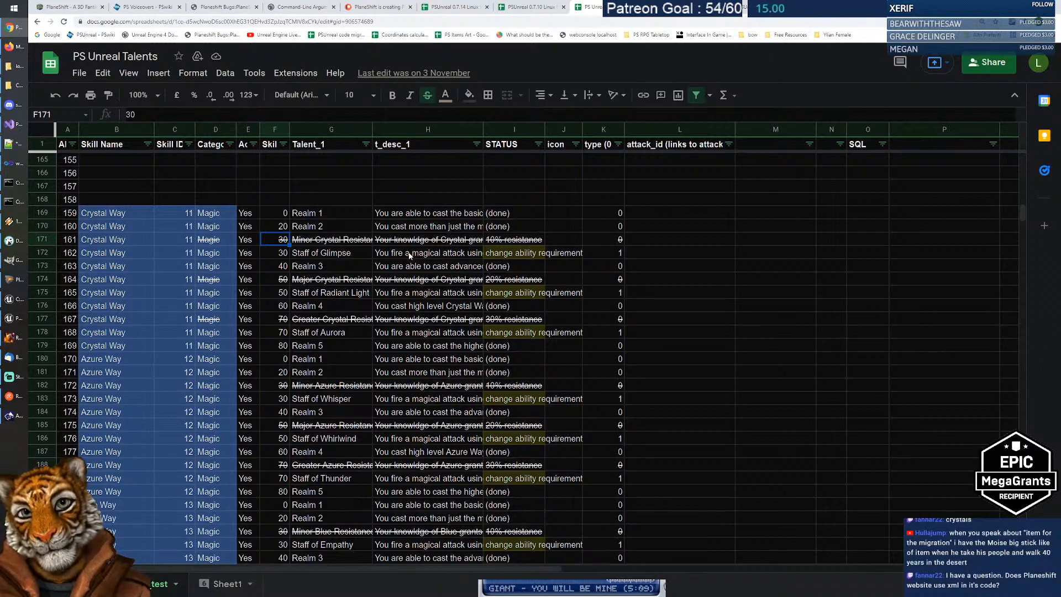
left_click(409, 254)
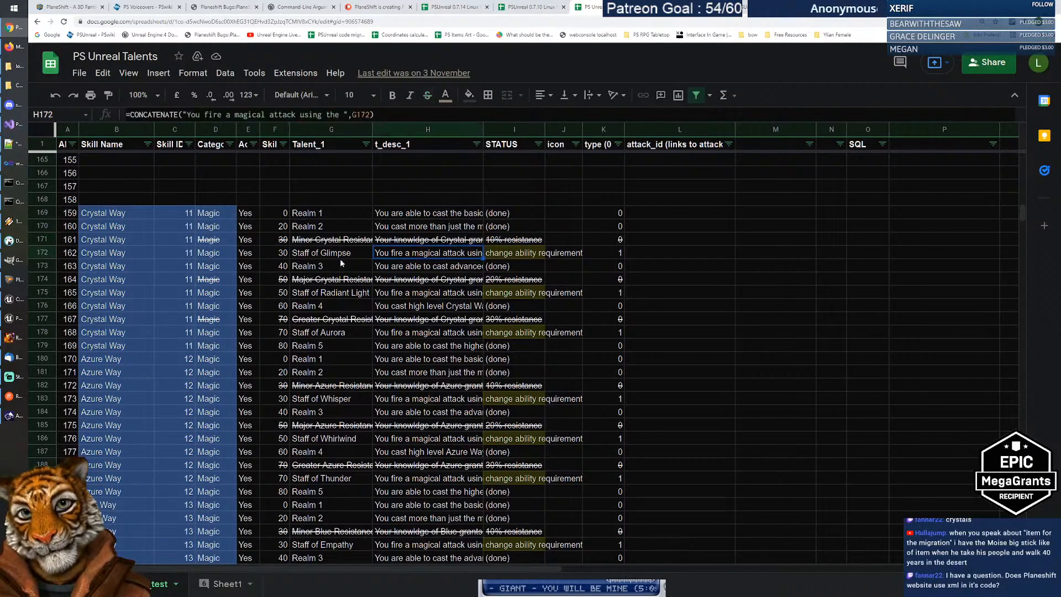
scroll(351, 267, "down", 15)
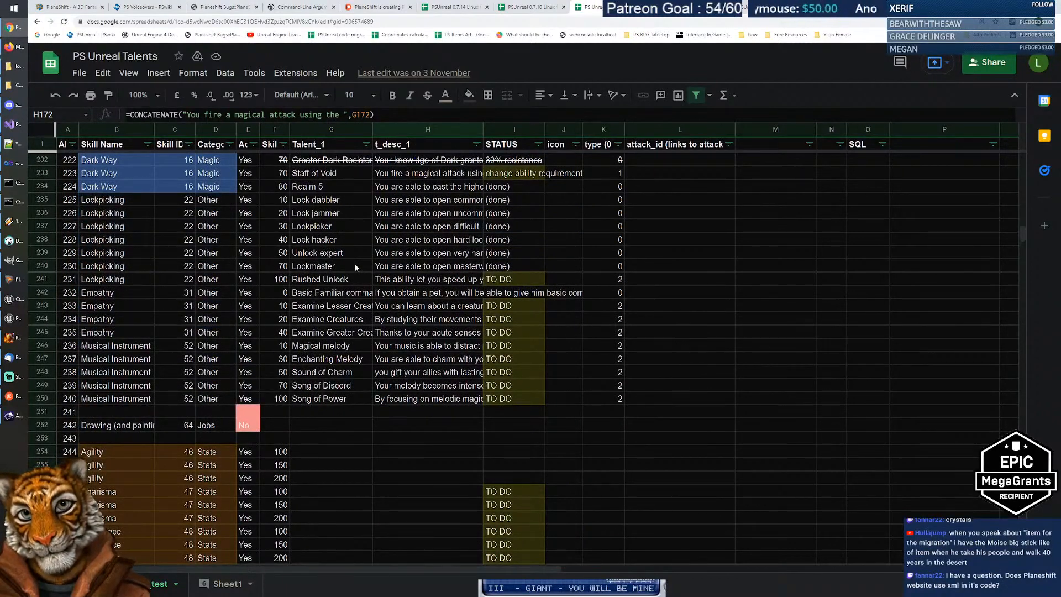
Step: Check the Lock dabbler talent's description and its (done) status
scroll(355, 269, "up", 1)
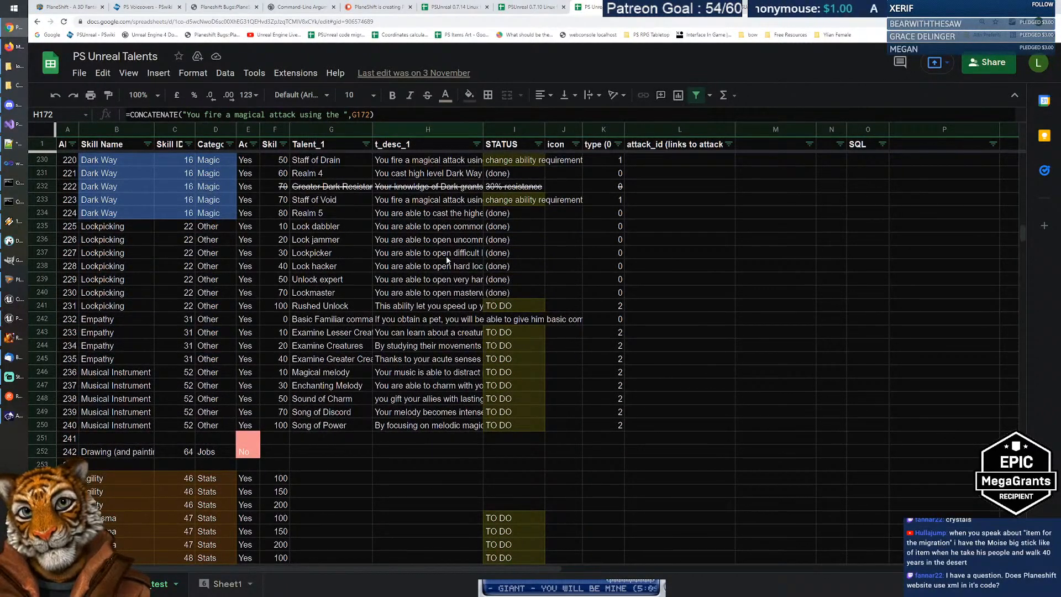
left_click(346, 228)
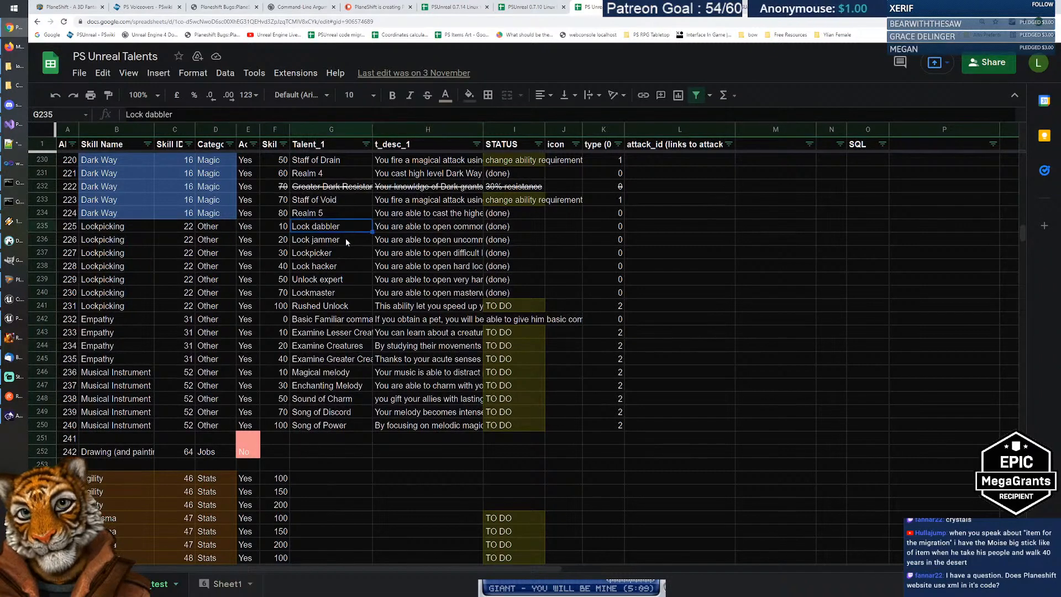
key("Down")
key("Down")
key("Down")
key("Down")
key("Down")
key("Down")
key("Up")
key("Up")
key("Up")
key("Up")
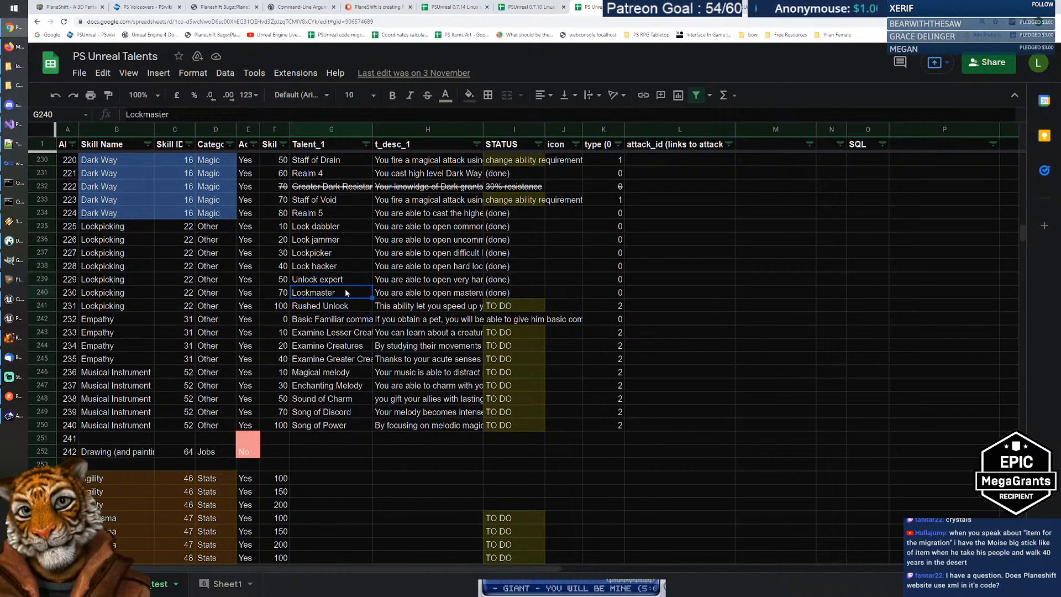
key("Up")
key("Up")
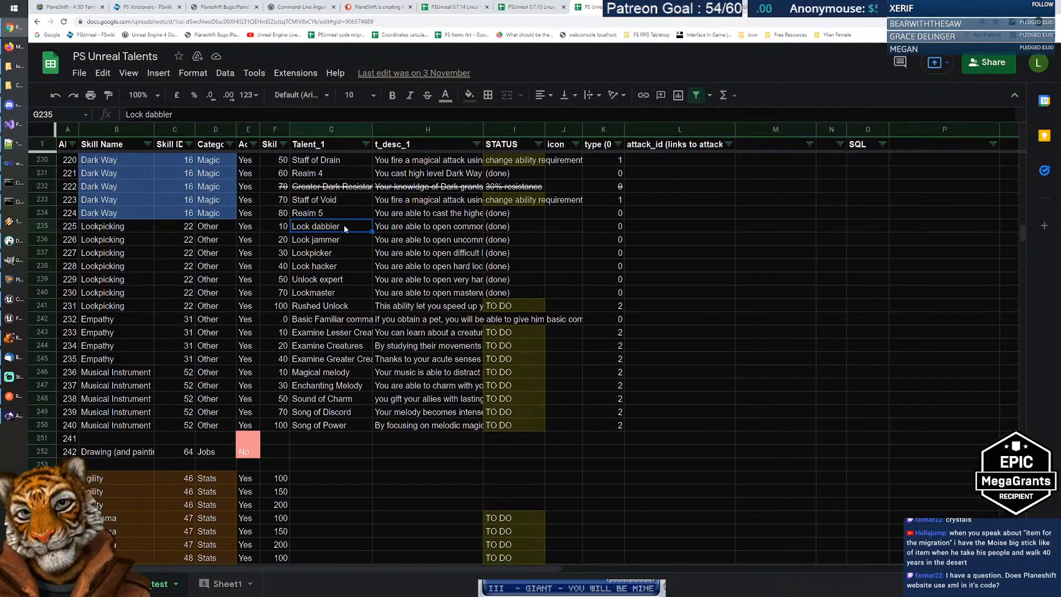
key("Right")
key("Left")
key("Right")
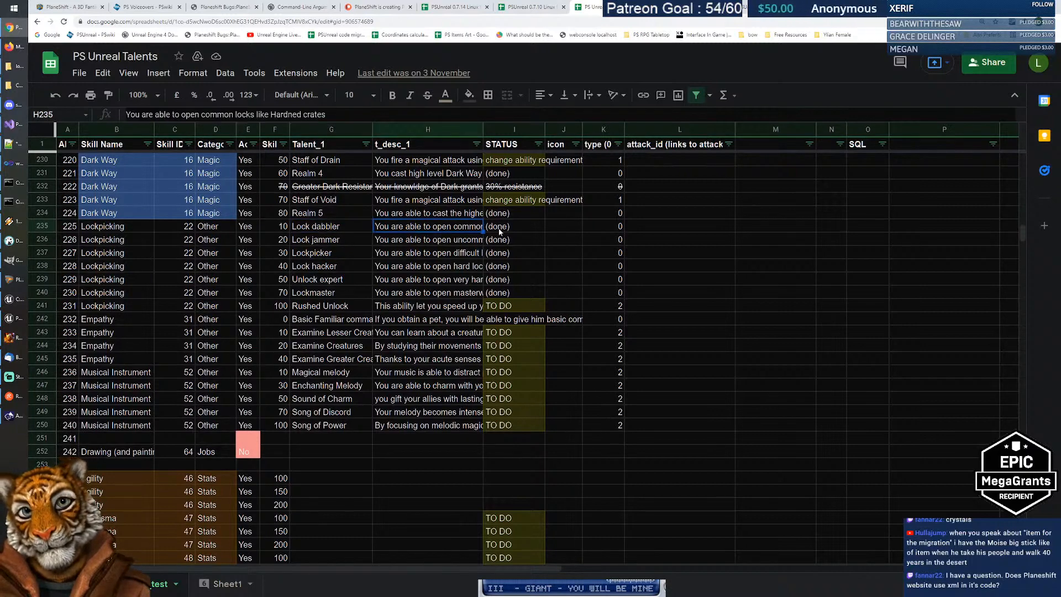
left_click(502, 232)
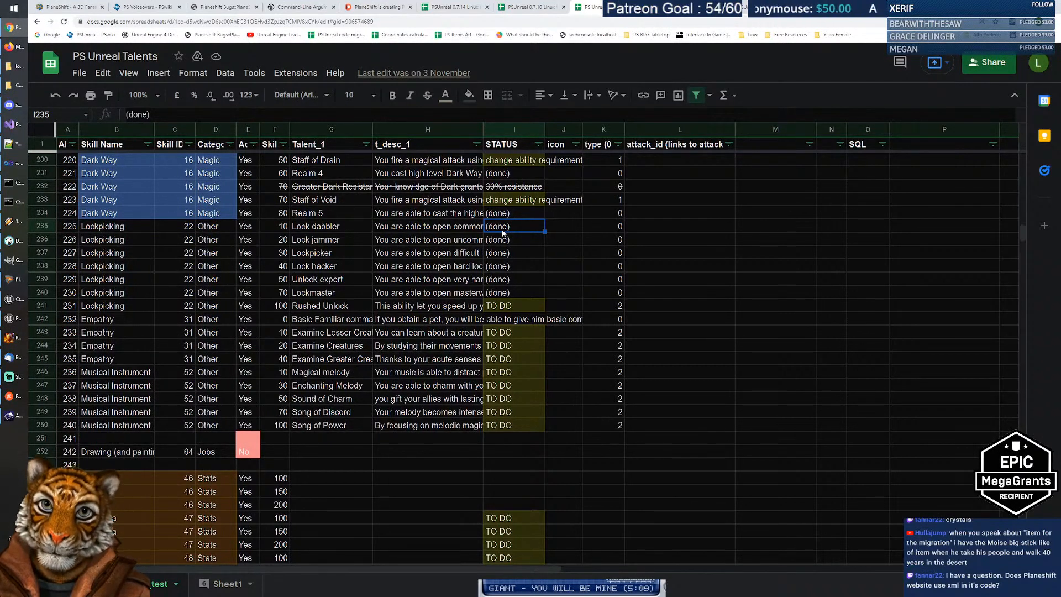
Step: Compare the Lock dabbler, Lock jammer and Lockpicker descriptions against their STATUS entries
key("Up")
key("Left")
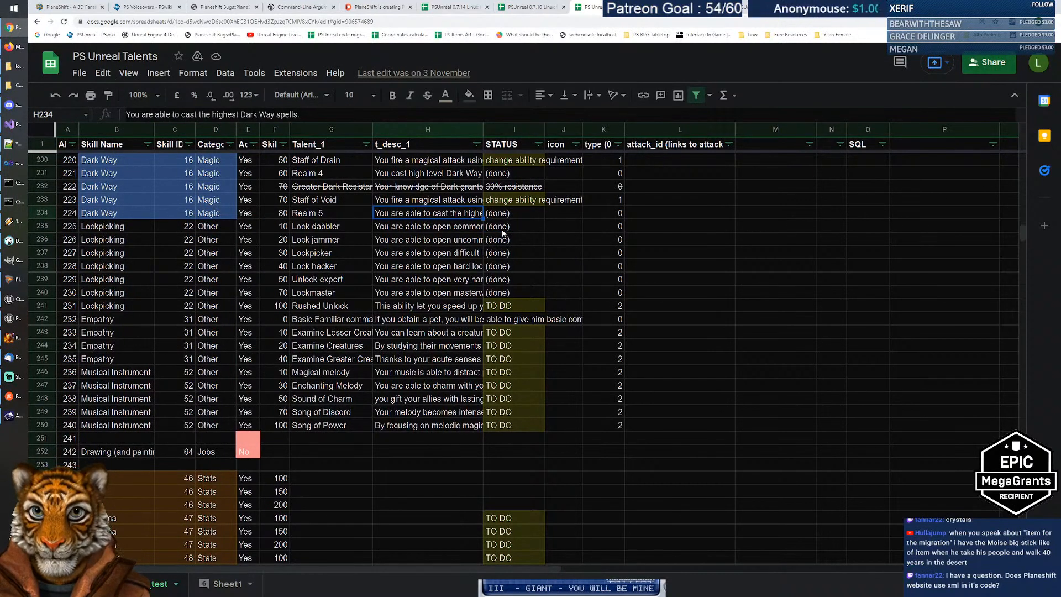
key("Down")
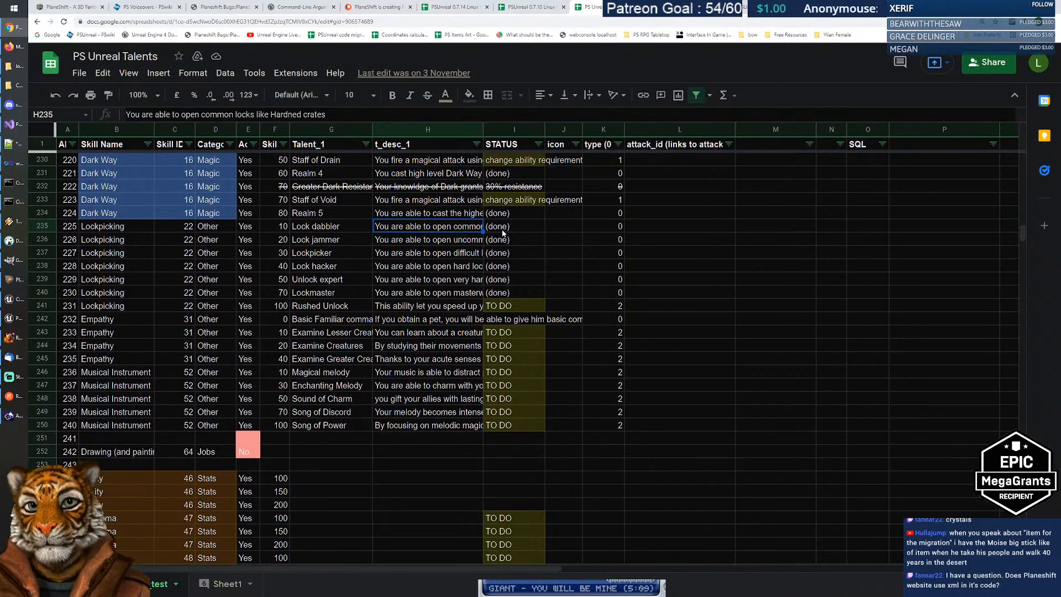
key("Down")
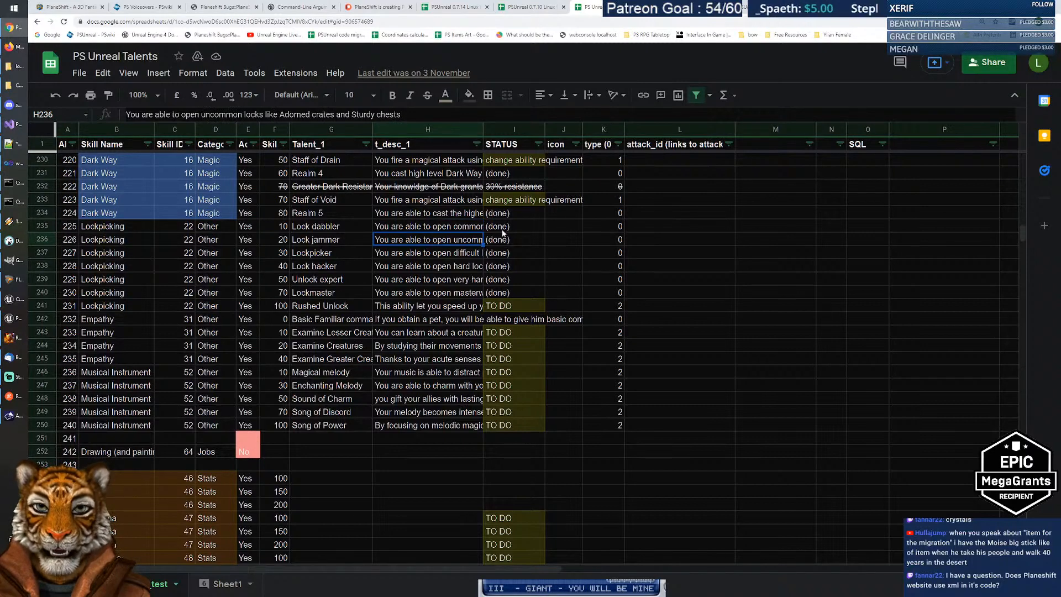
key("Down")
key("Up")
key("Up")
key("Right")
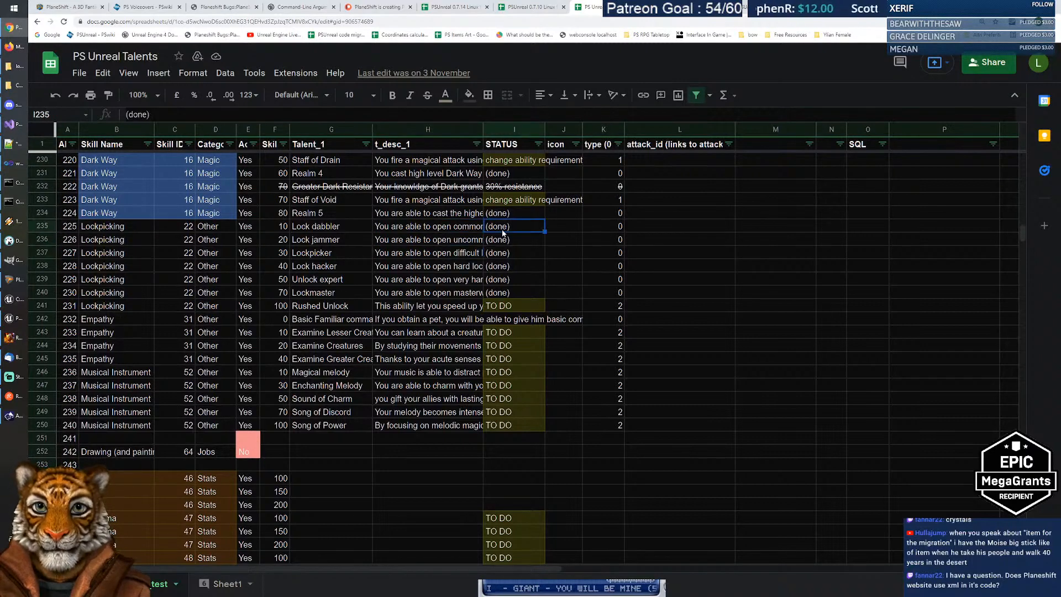
key("Left")
key("Right")
key("Left")
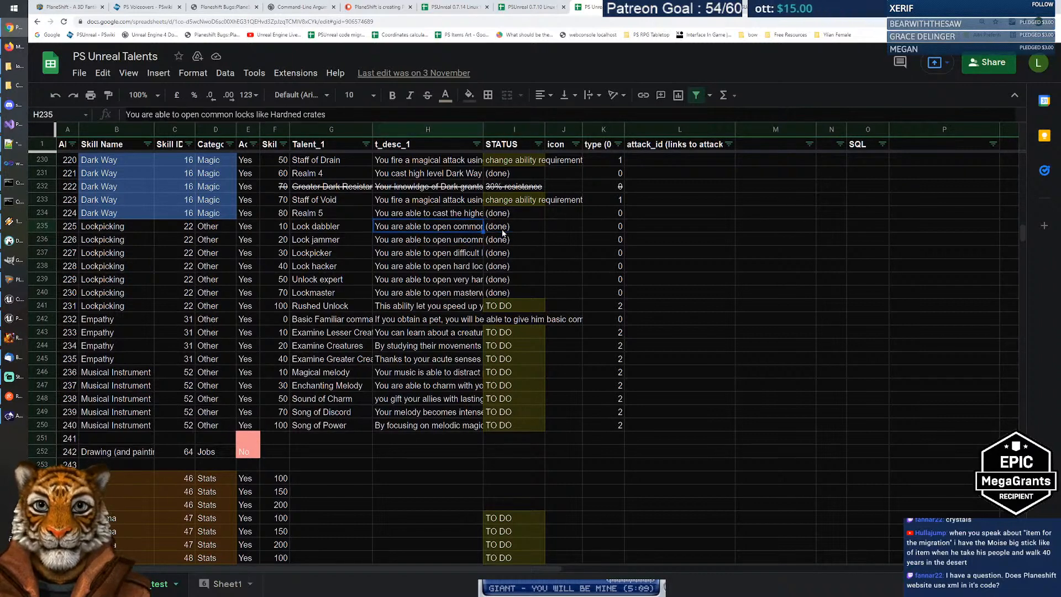
key("Right")
key("Left")
key("Right")
key("Left")
key("Right")
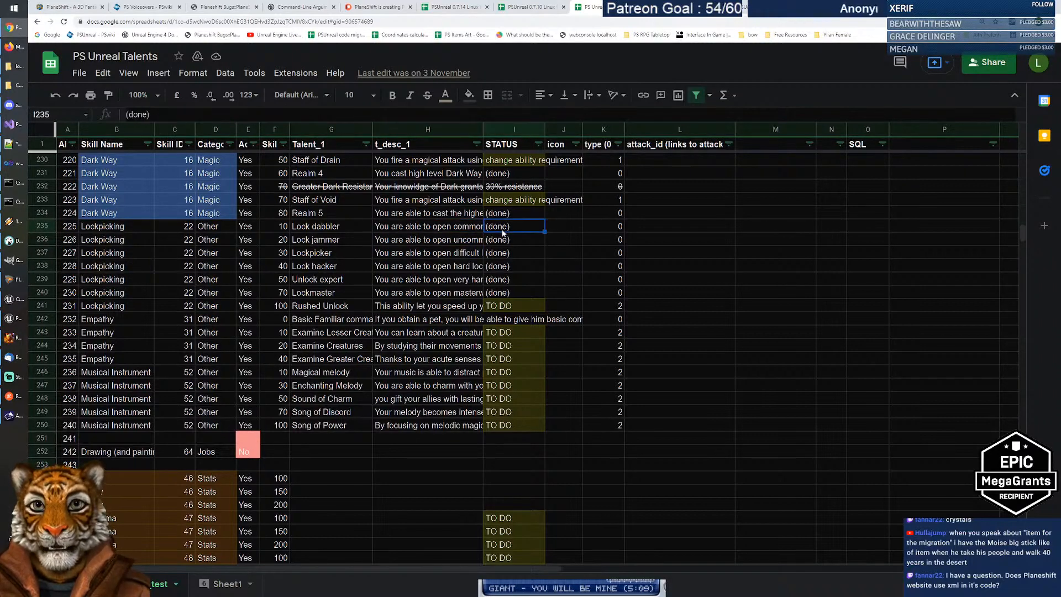
left_click(11, 240)
Step: Open the math_scripts table's data view from the Database Navigator
left_click(615, 120)
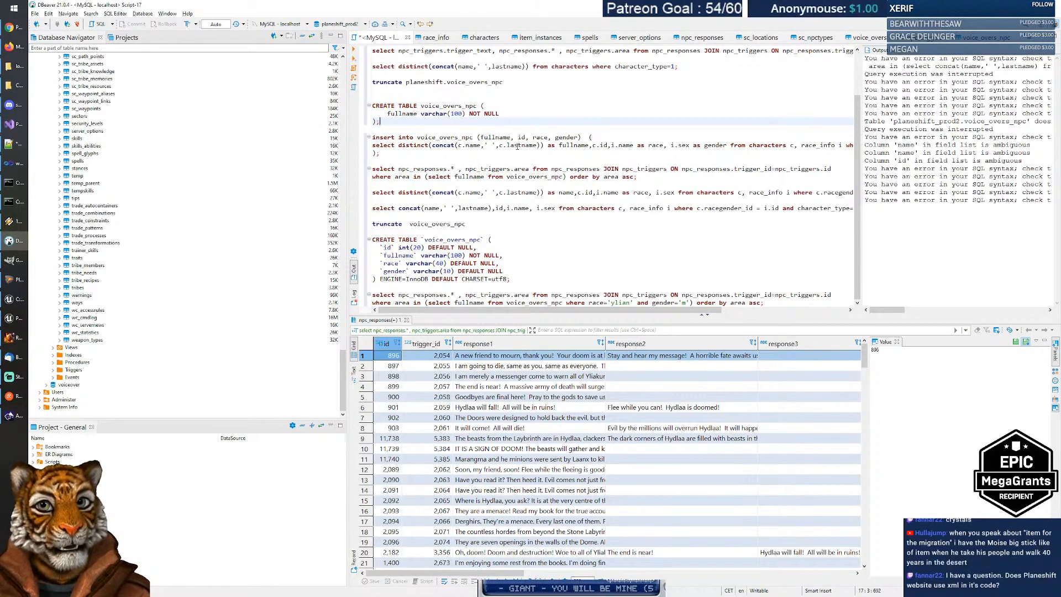
scroll(110, 256, "up", 10)
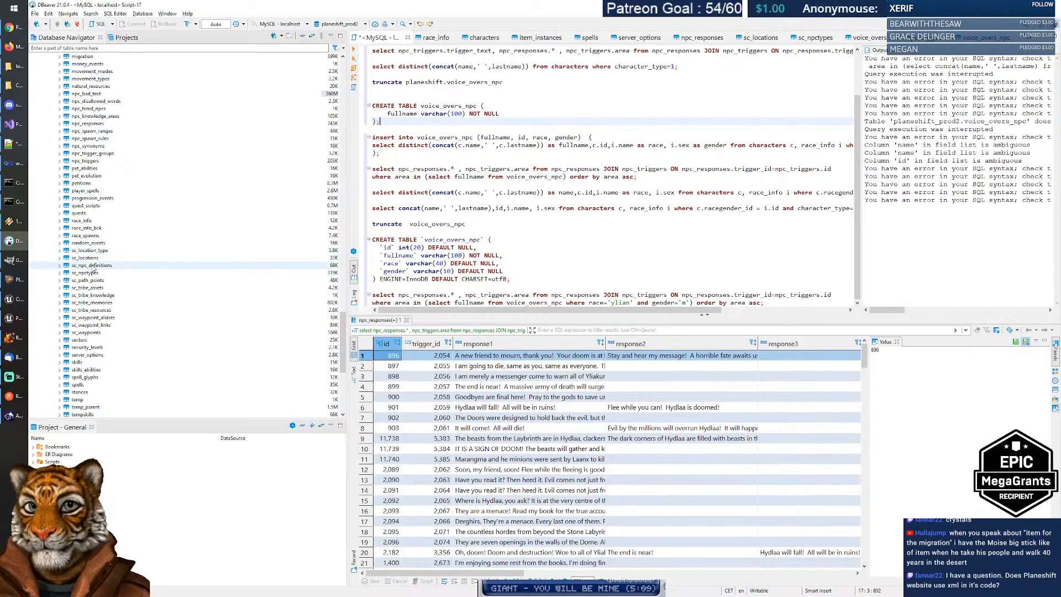
scroll(91, 265, "up", 10)
scroll(94, 243, "up", 5)
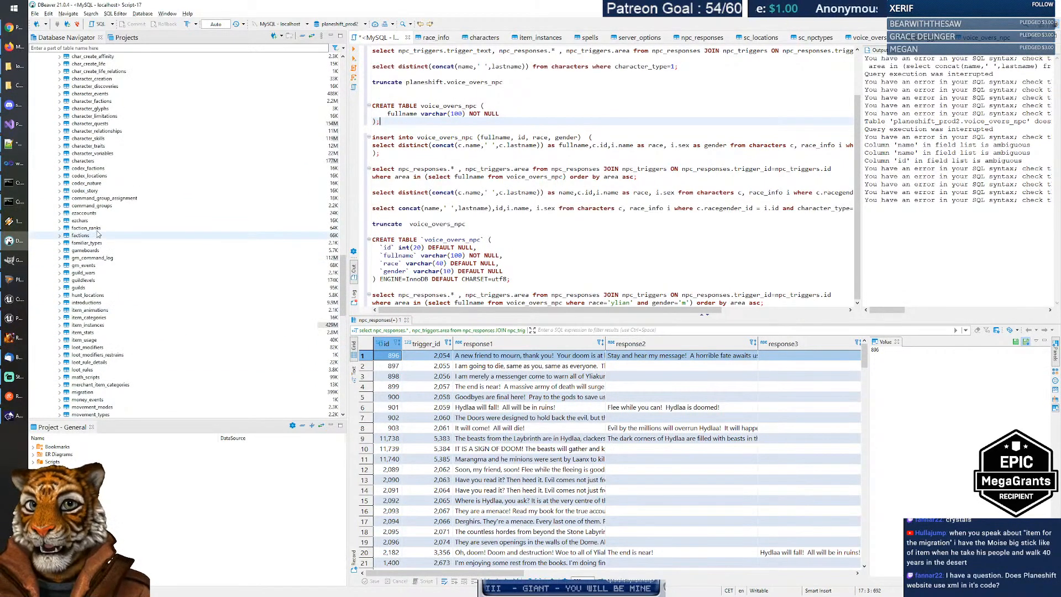
scroll(100, 208, "up", 6)
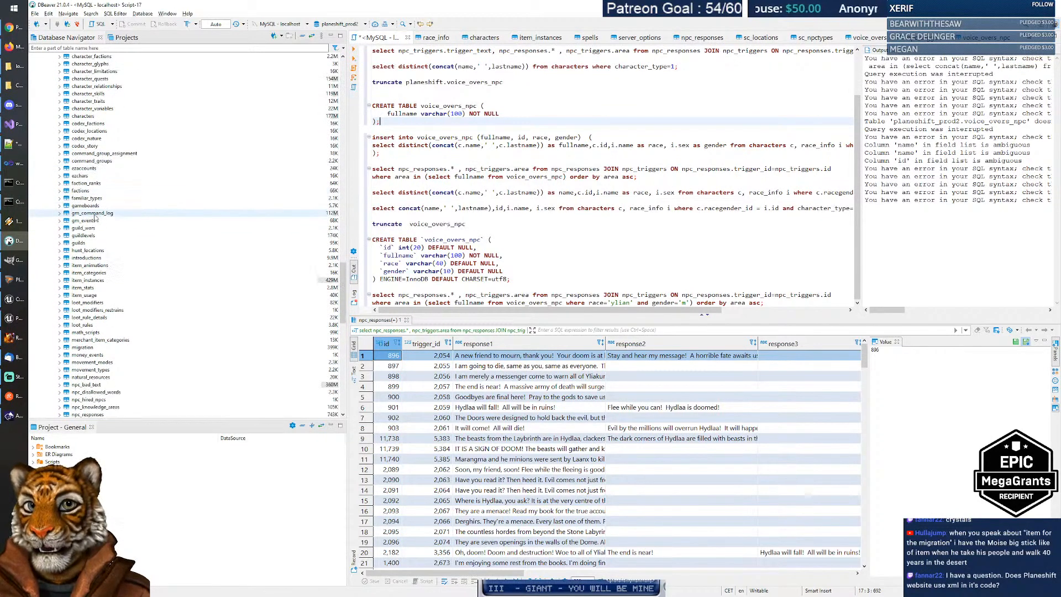
scroll(98, 222, "down", 10)
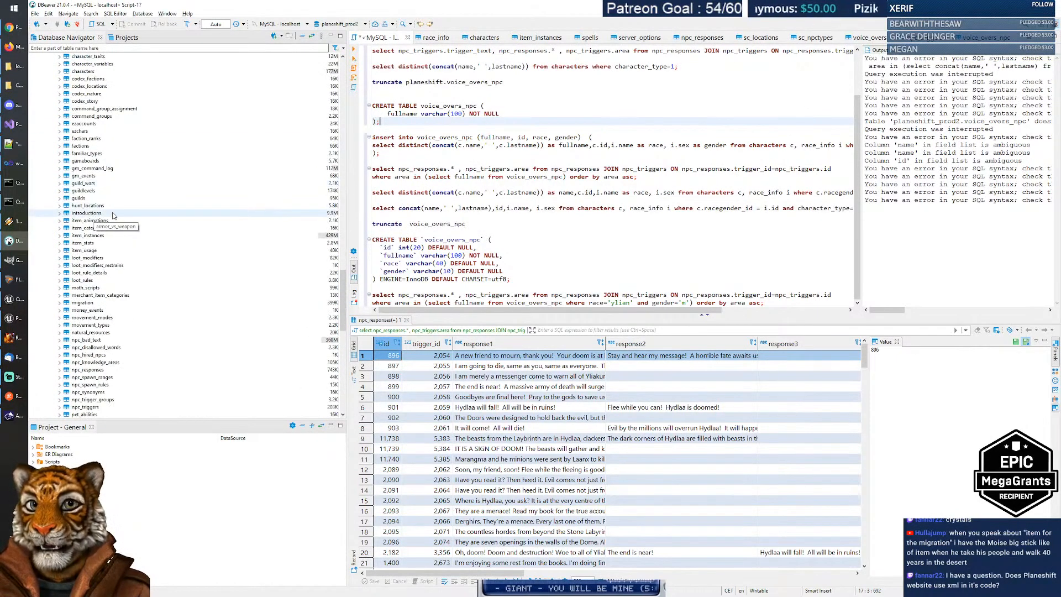
left_click(93, 291)
right_click(108, 292)
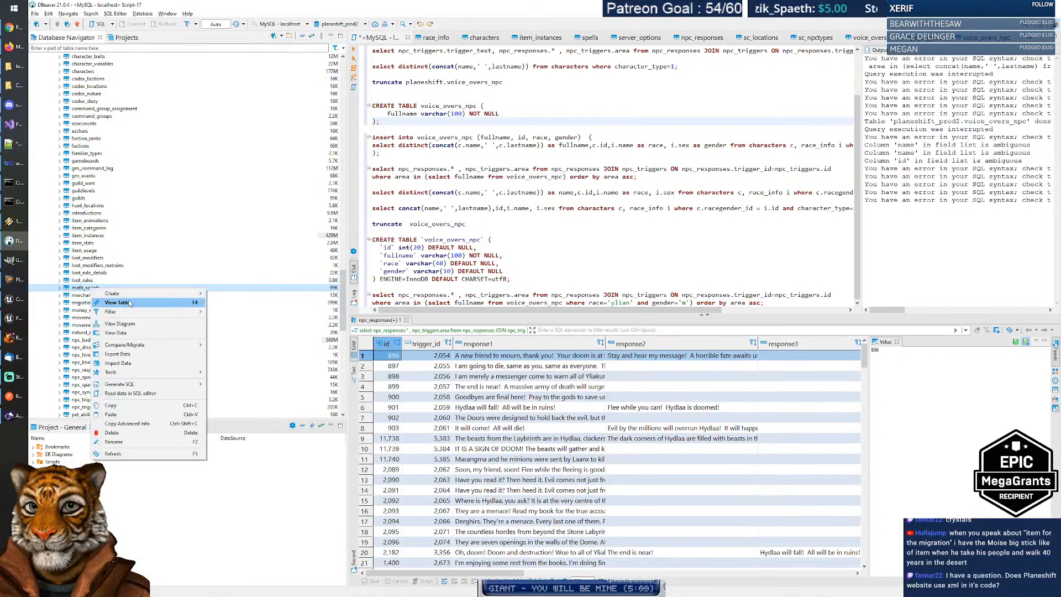
left_click(131, 306)
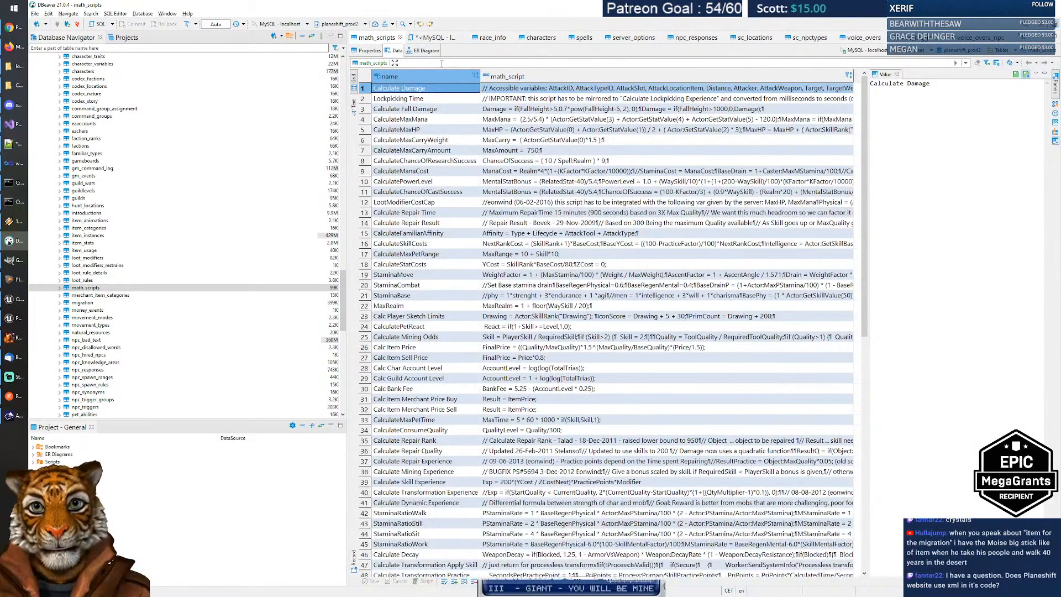
Step: Filter the scripts with name like '%lock%' and read the Calculate Lockpicking Experience script
left_click(441, 63)
type("name")
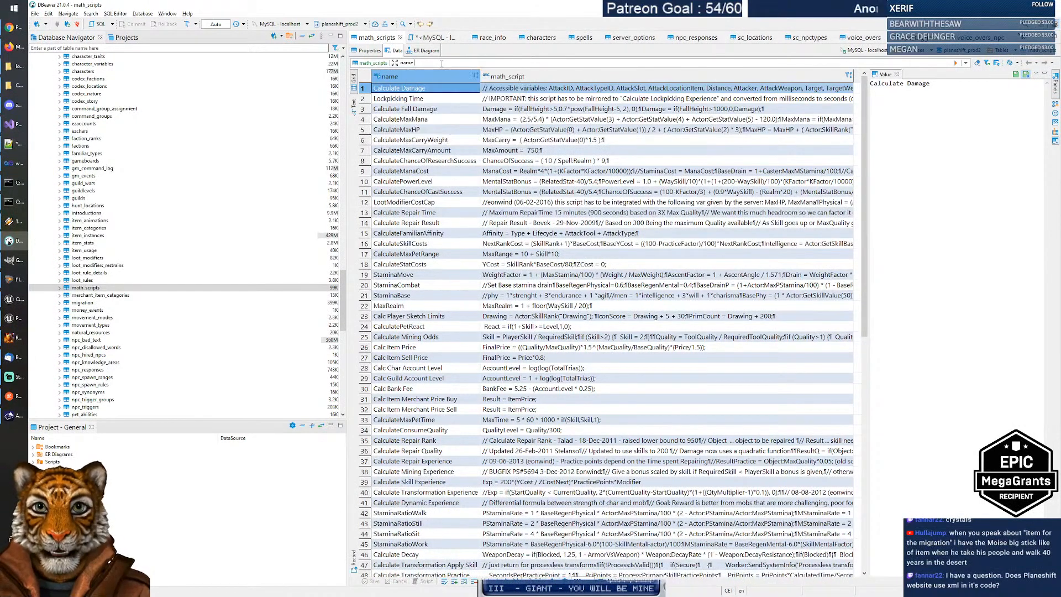
type(" like '%lock%'")
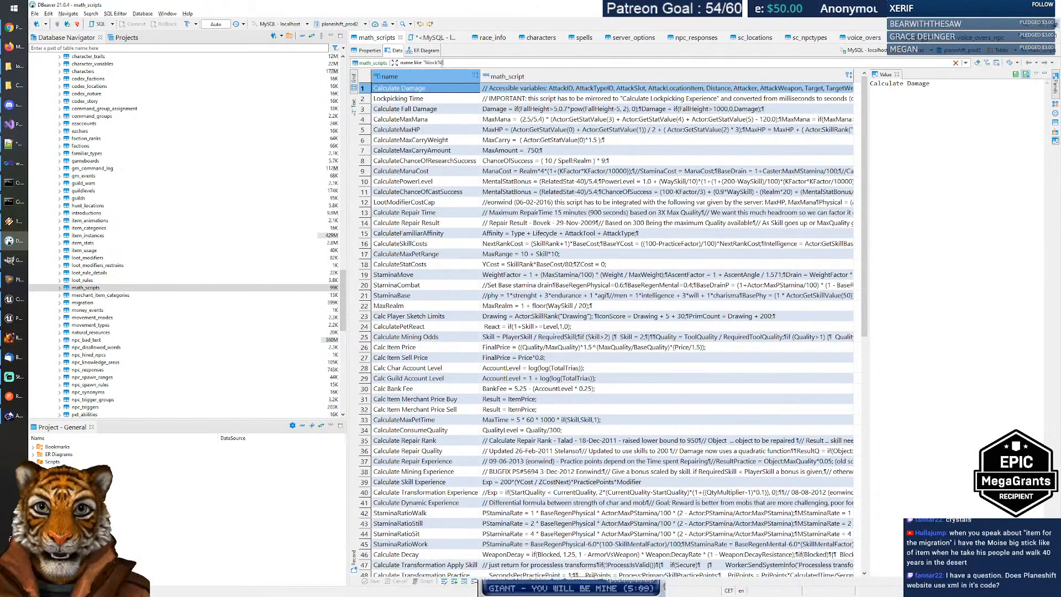
key("Return")
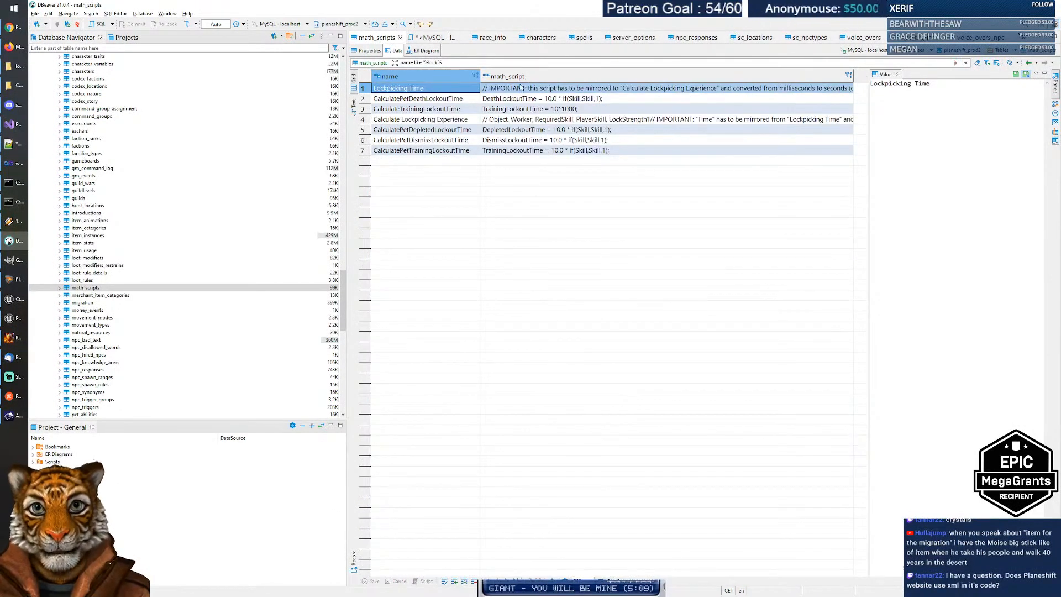
left_click(443, 120)
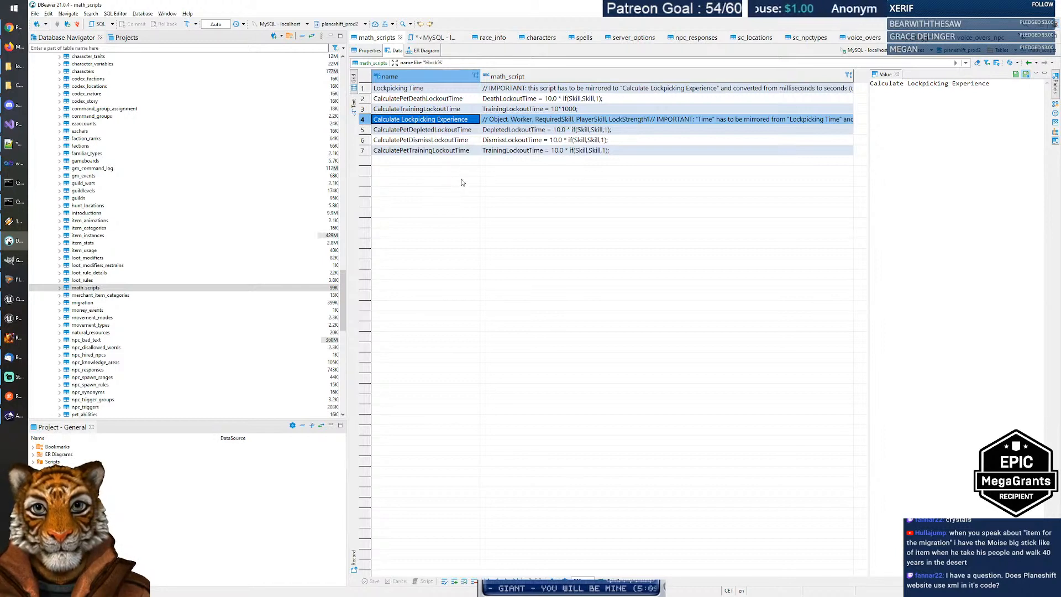
key("Right")
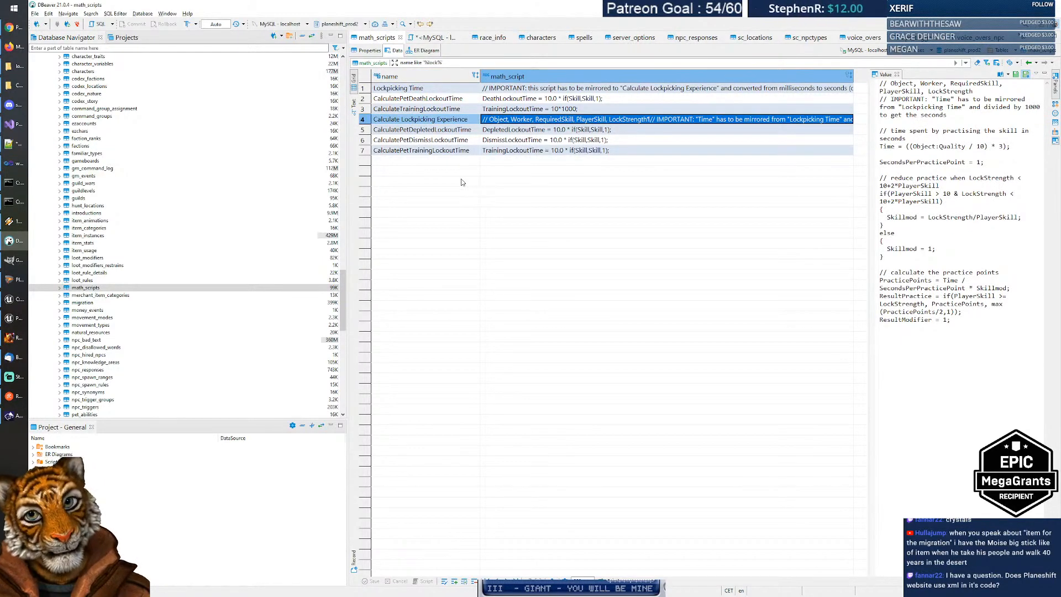
Step: Review the Lockpicking Time script and lockout scripts, then return to the talents spreadsheet
key("Left")
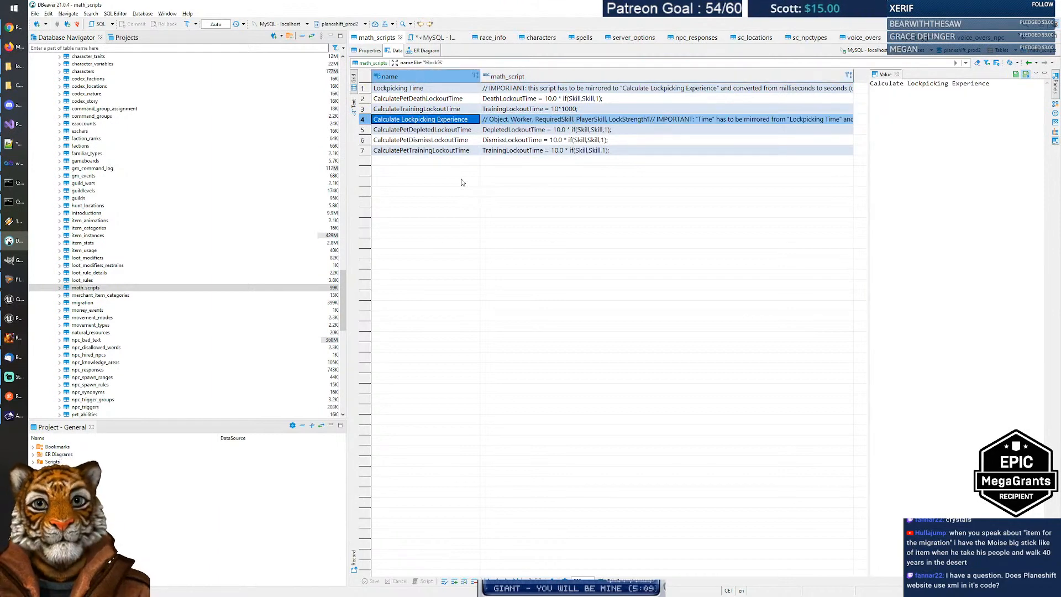
key("Up")
key("Up")
key("Up")
key("Right")
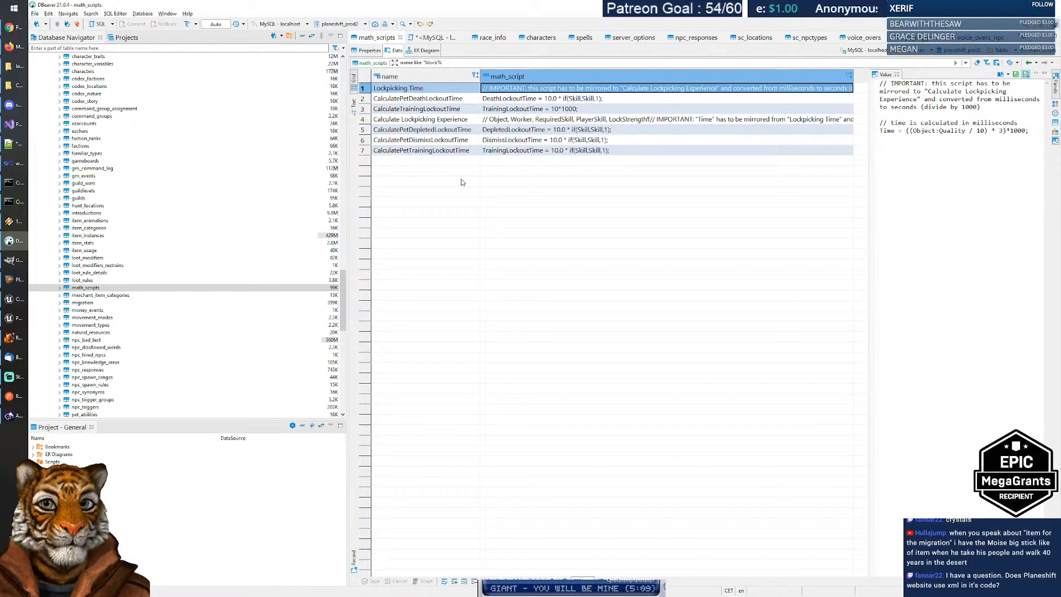
key("Left")
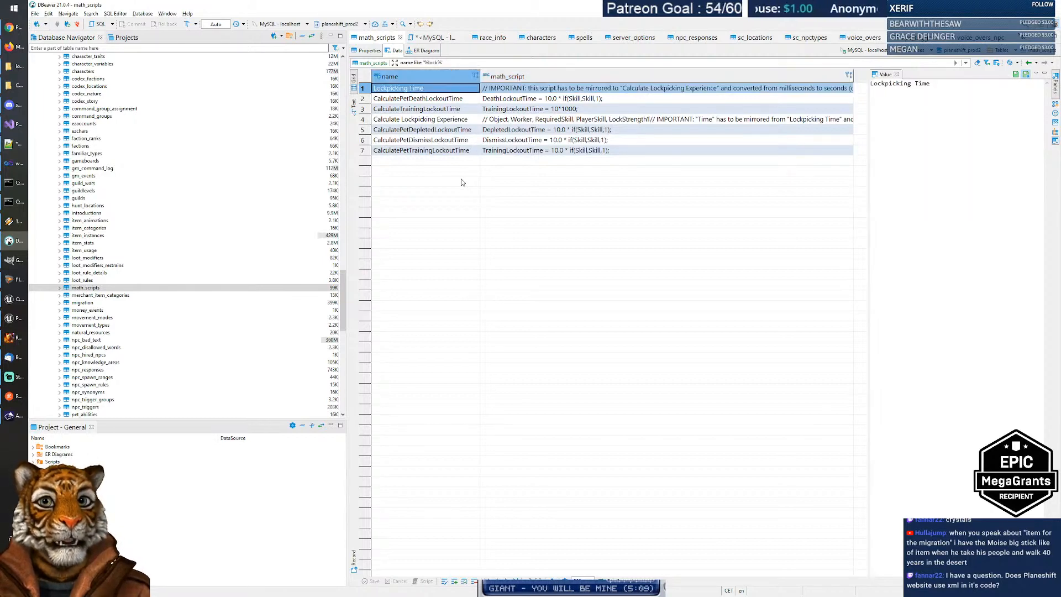
key("Down")
key("Down")
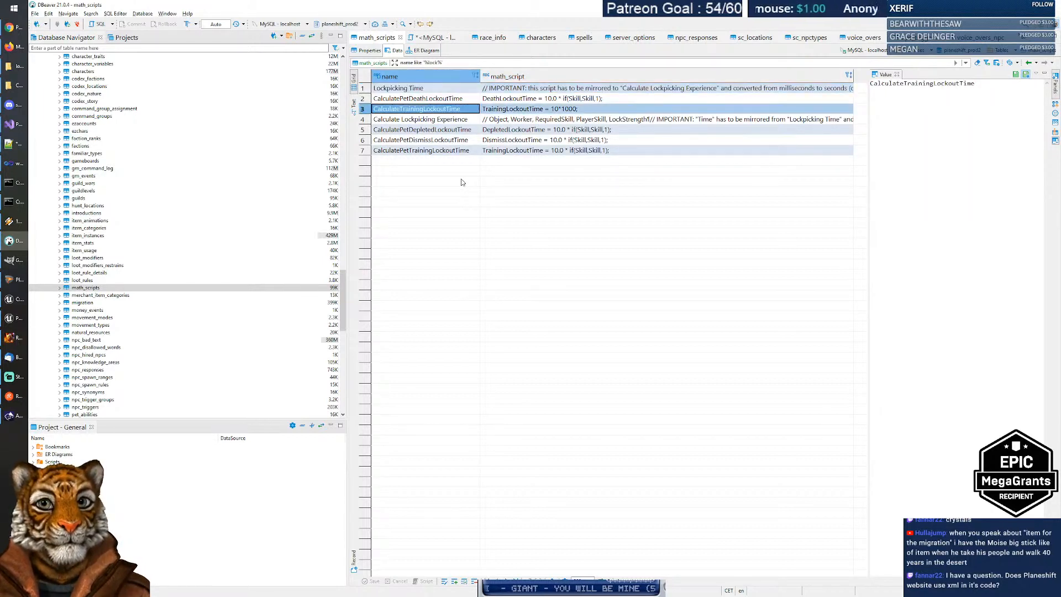
key("Up")
key("Up")
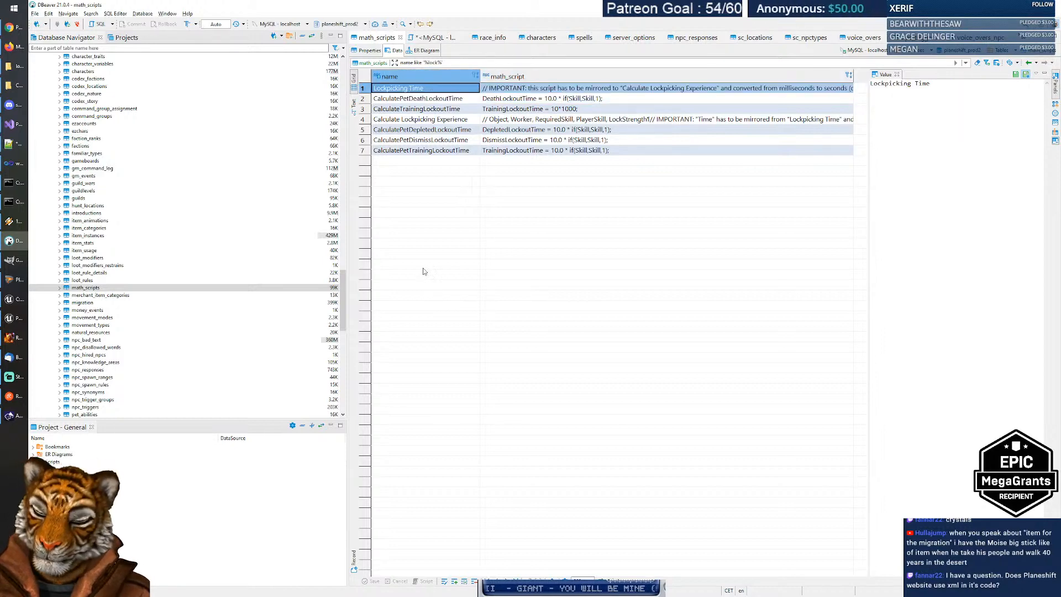
key("alt+Tab")
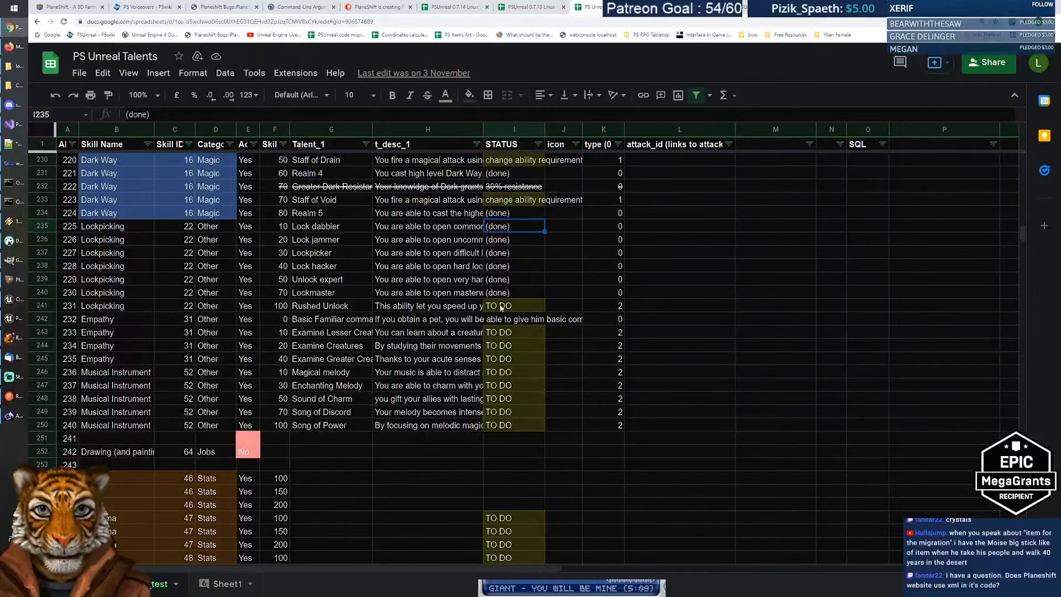
left_click_drag(512, 217, 515, 292)
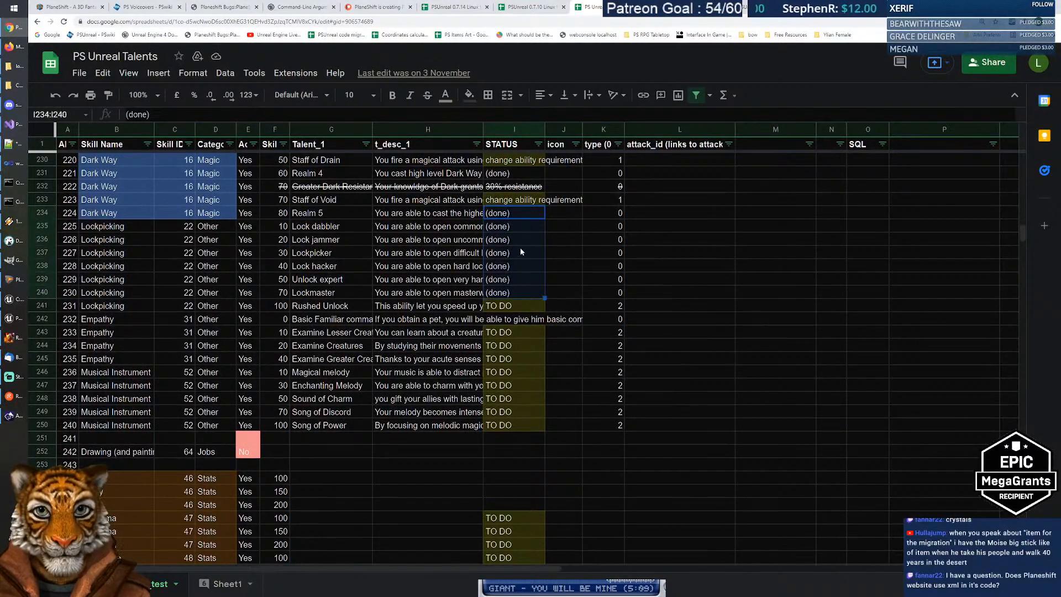
left_click(655, 215)
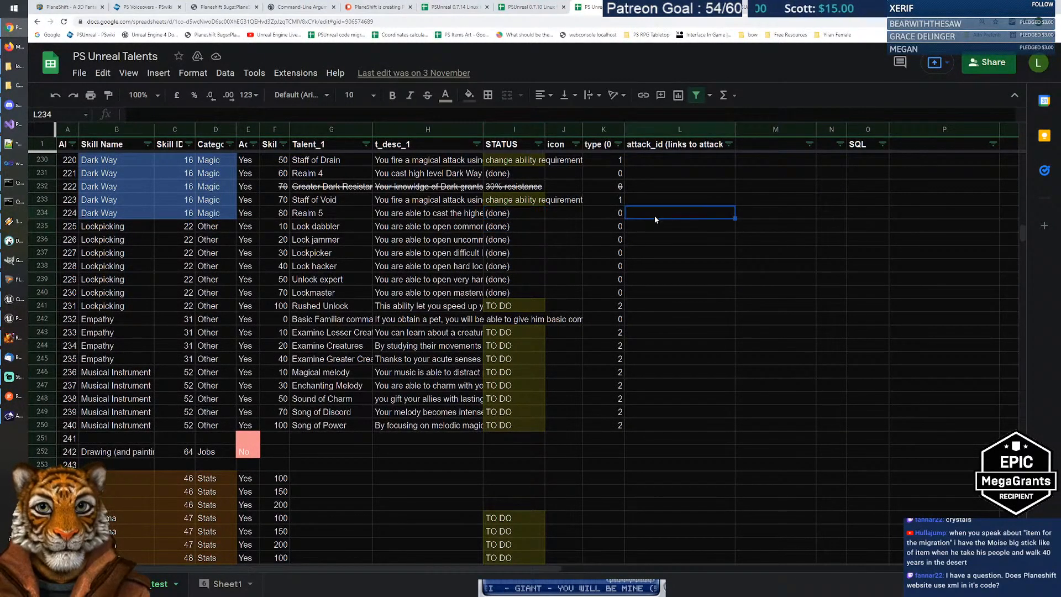
scroll(674, 304, "up", 3)
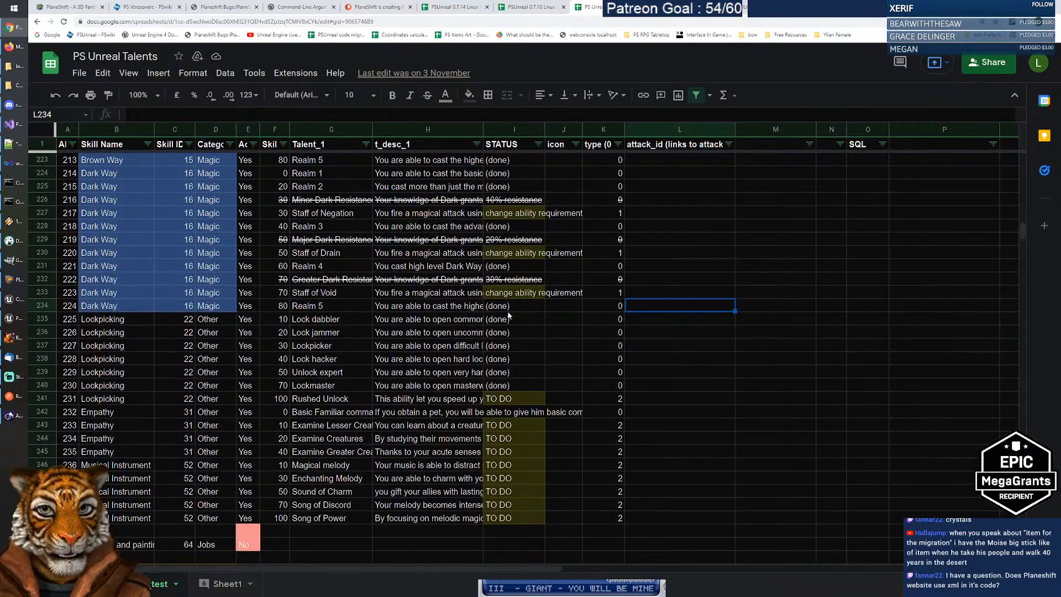
left_click(525, 310)
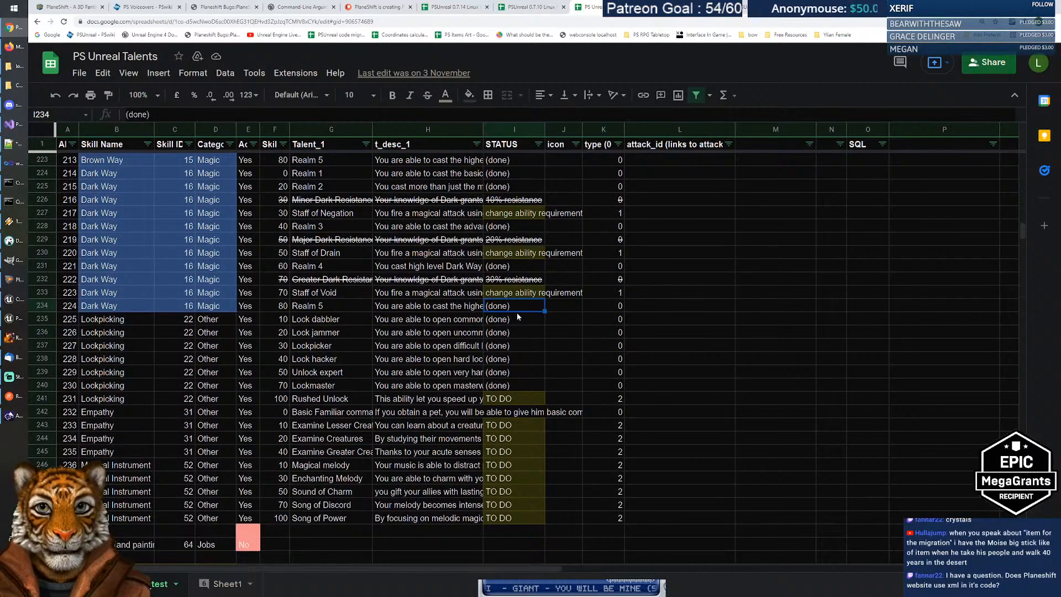
scroll(518, 317, "down", 1)
key("Down")
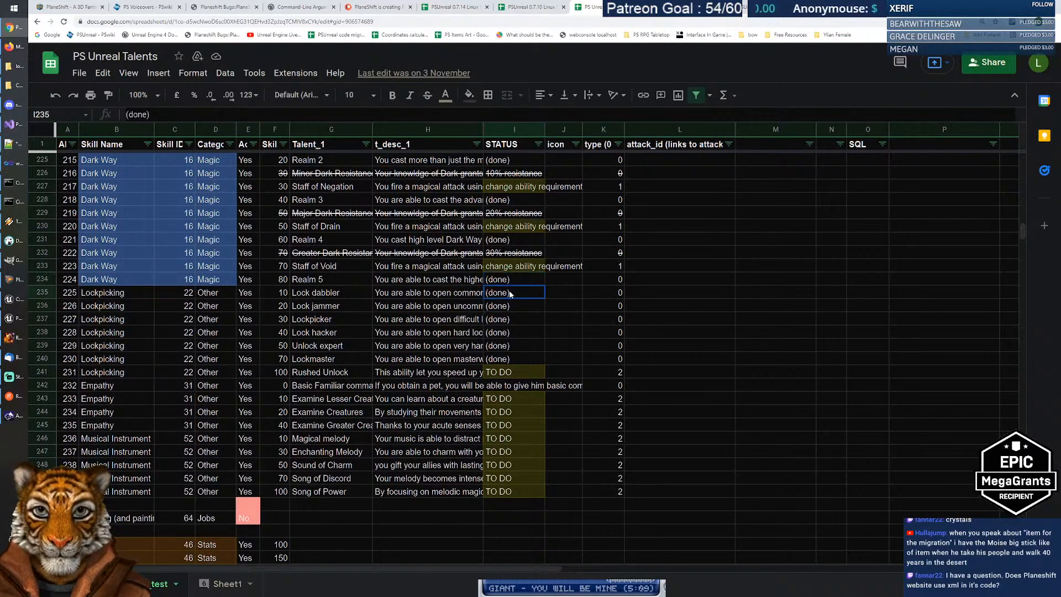
left_click(473, 298)
key("Right")
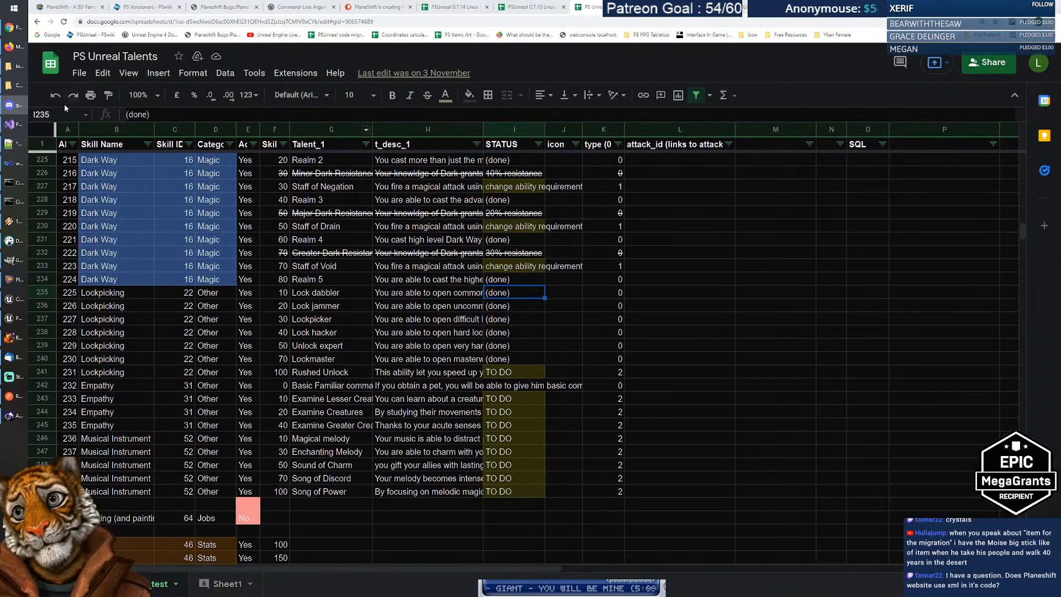
Step: Browse in File Explorer to PS > www > PlaneShift_new_page > newsite
left_click(18, 69)
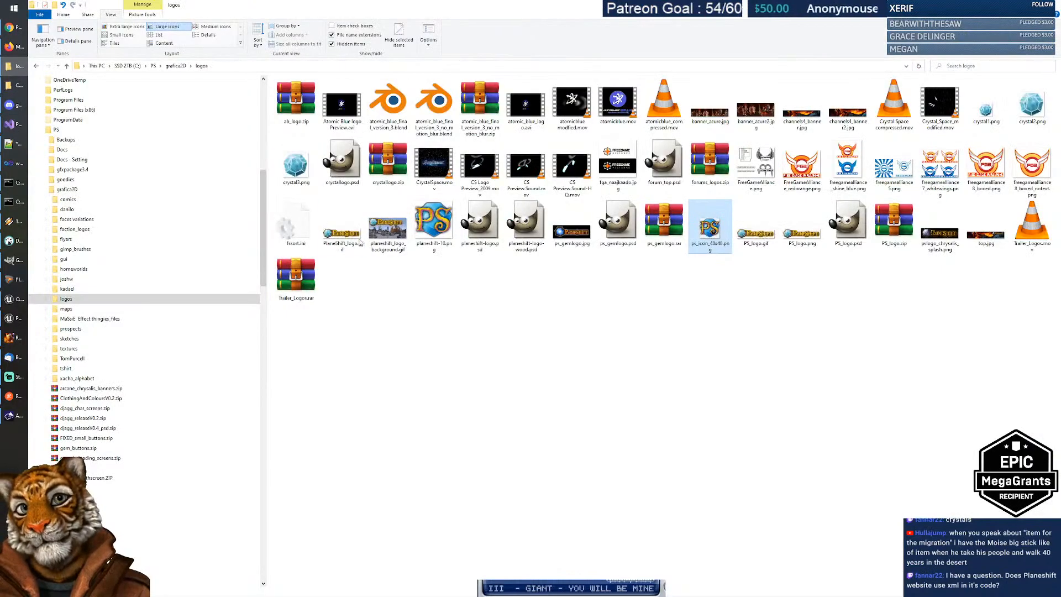
left_click(56, 130)
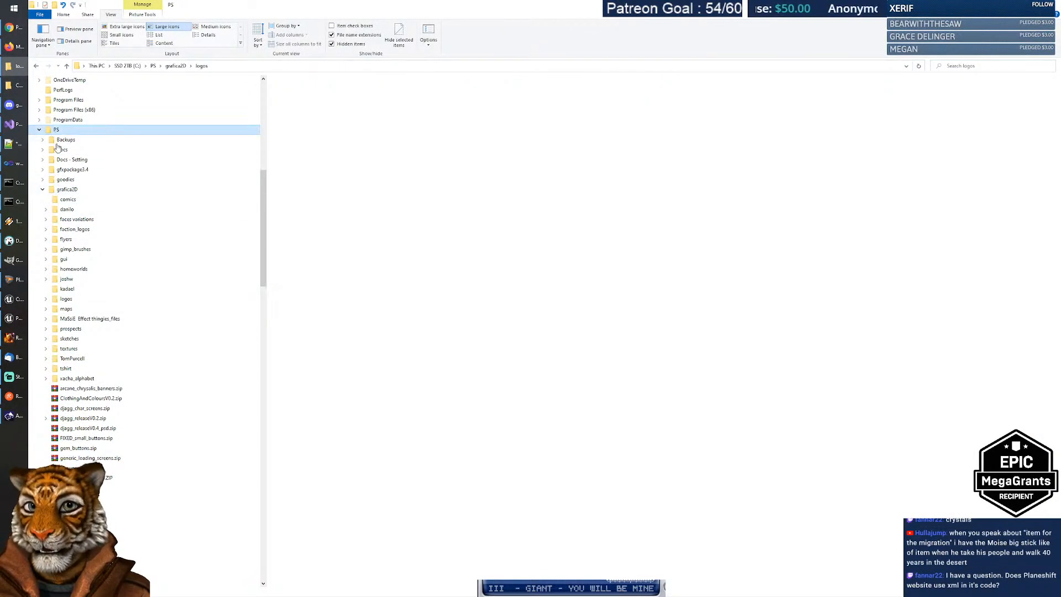
left_click(43, 190)
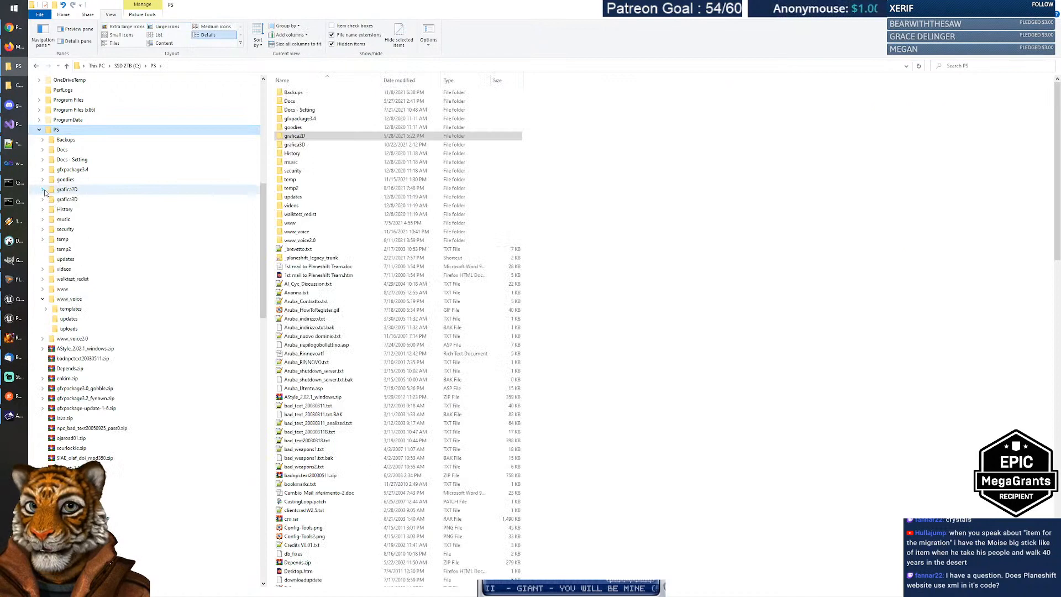
left_click(68, 299)
left_click(44, 300)
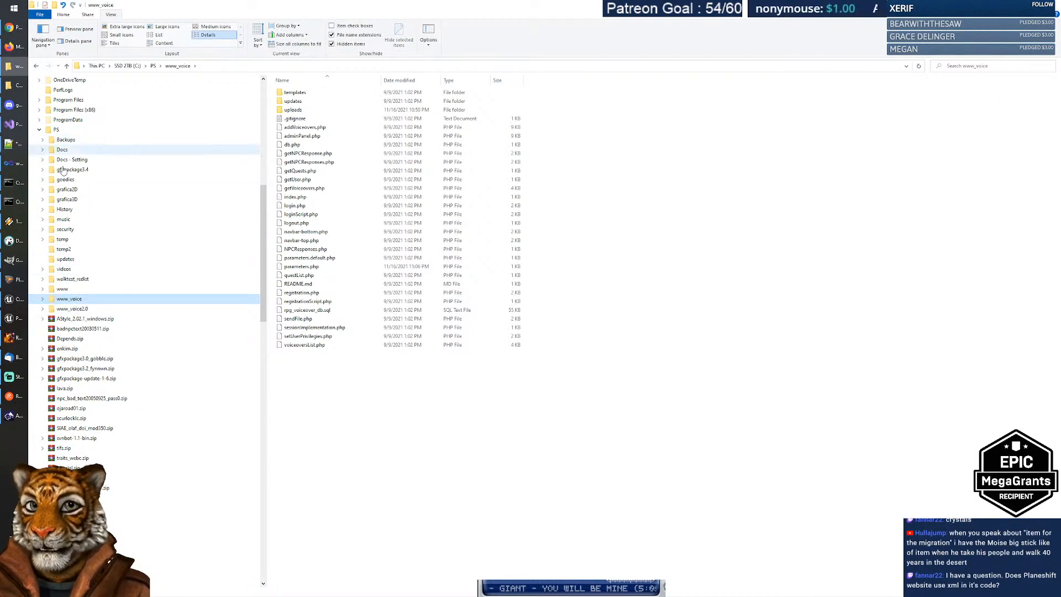
left_click(50, 289)
left_click(43, 289)
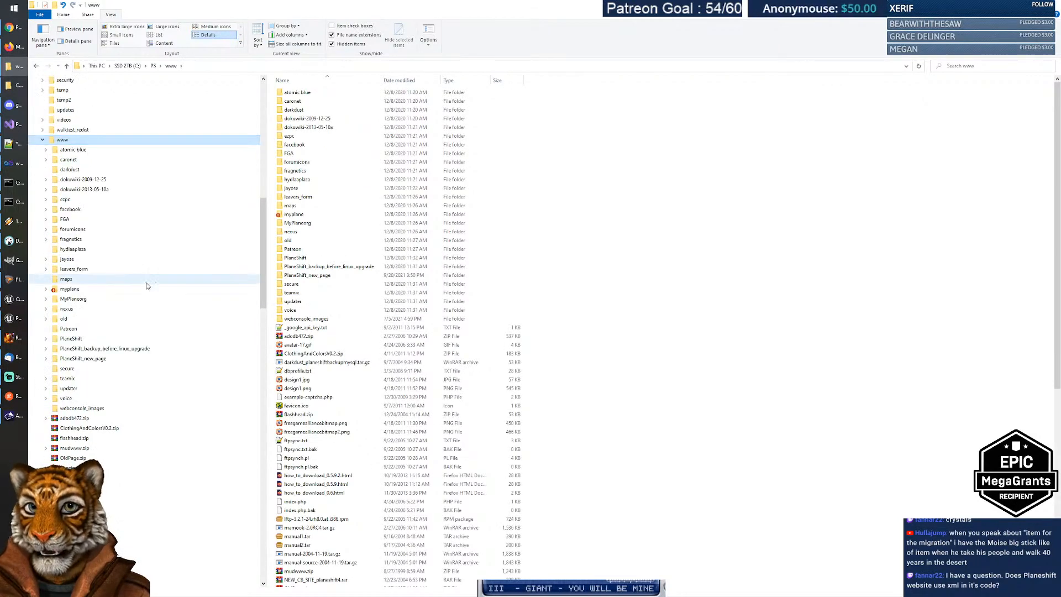
scroll(117, 310, "down", 1)
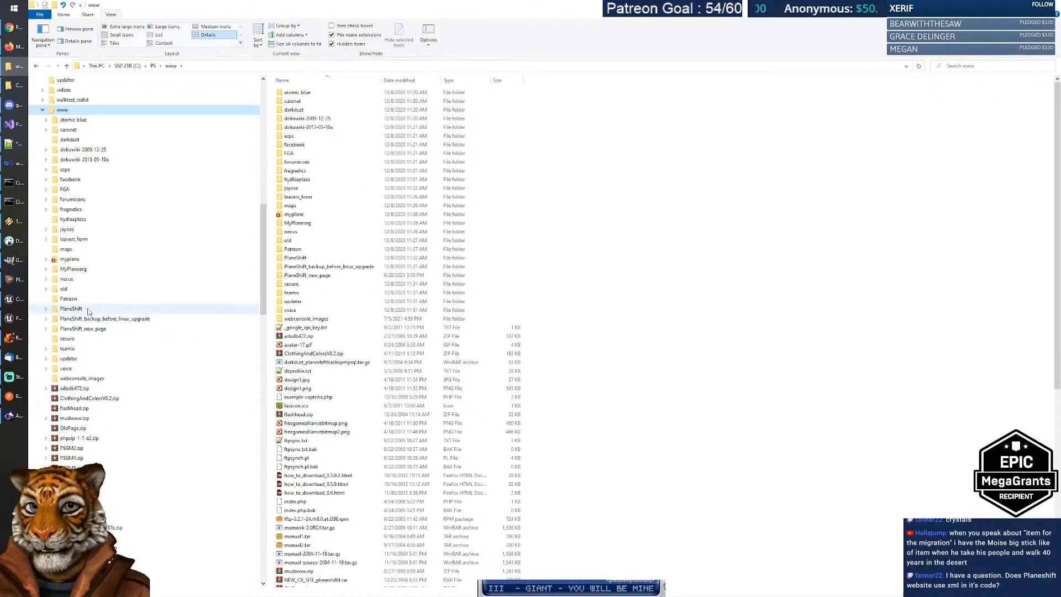
left_click(74, 311)
double_click(83, 329)
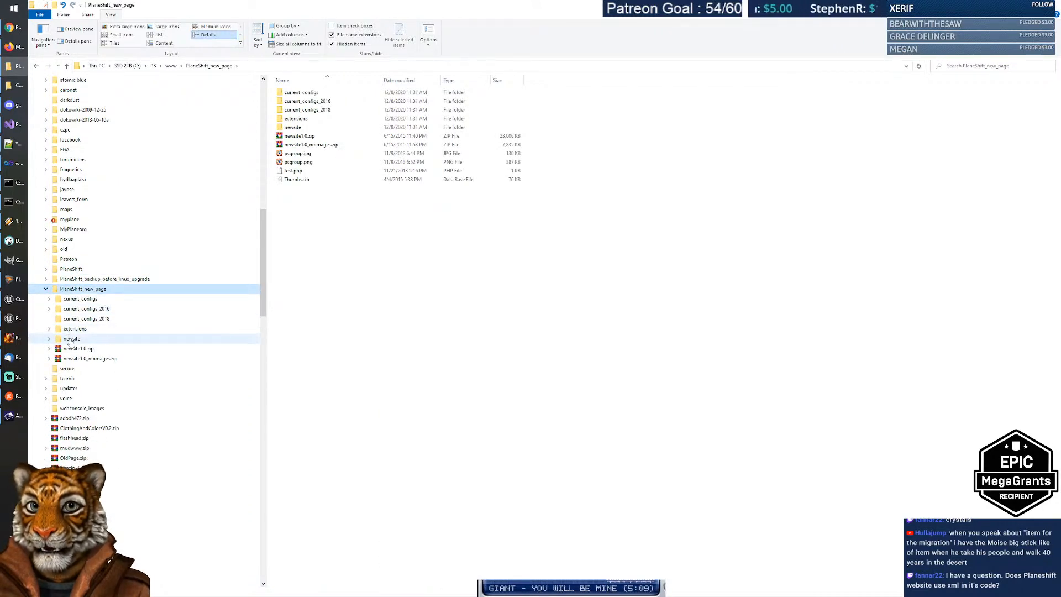
double_click(65, 340)
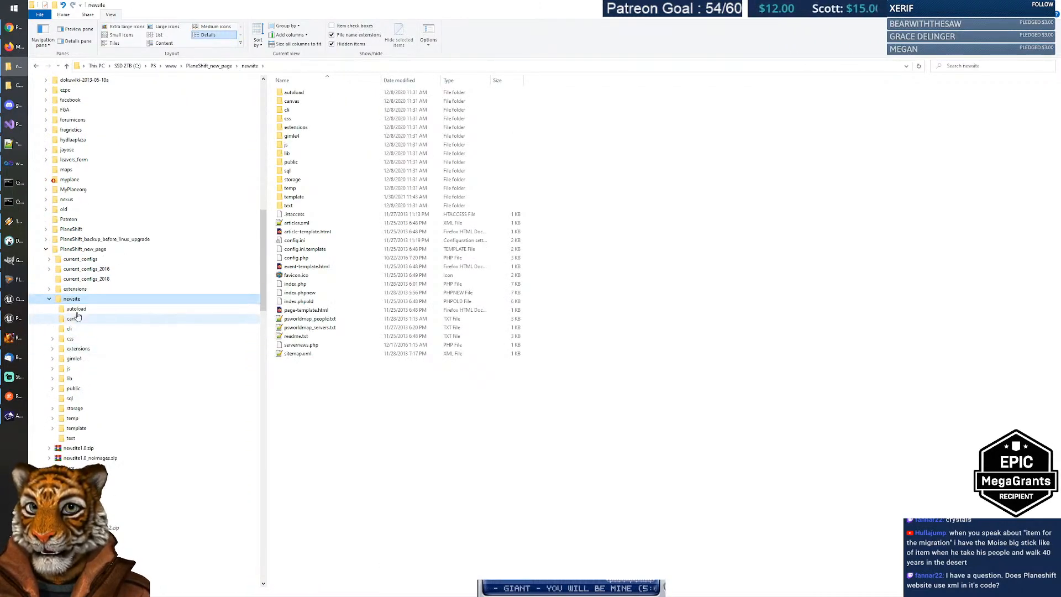
Step: Look through newsite's lib, gimle4, extensions and autoload folders, then return to newsite
left_click(57, 379)
left_click(53, 379)
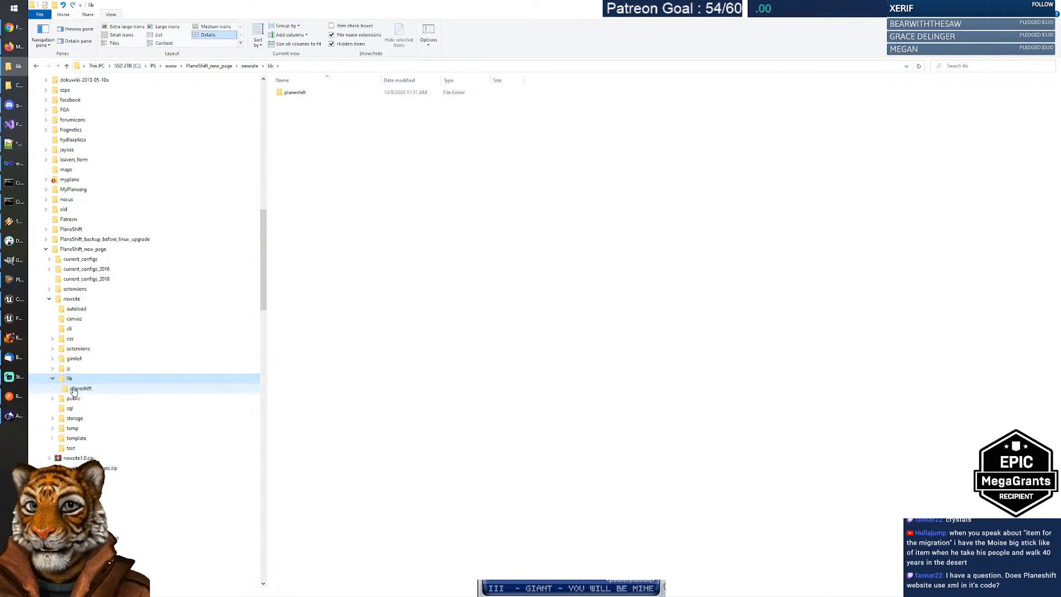
left_click(80, 388)
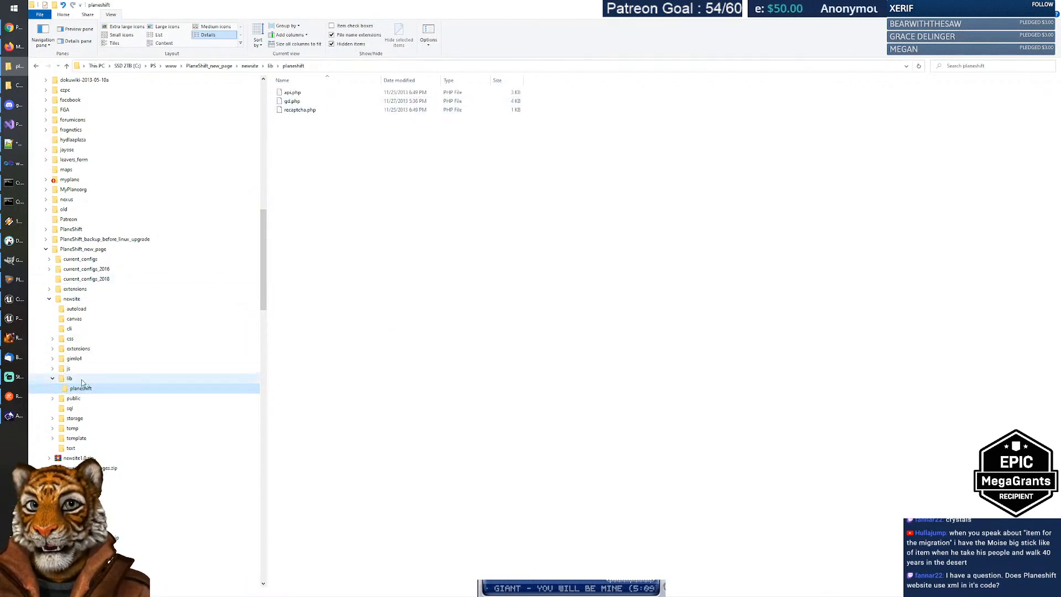
left_click(76, 360)
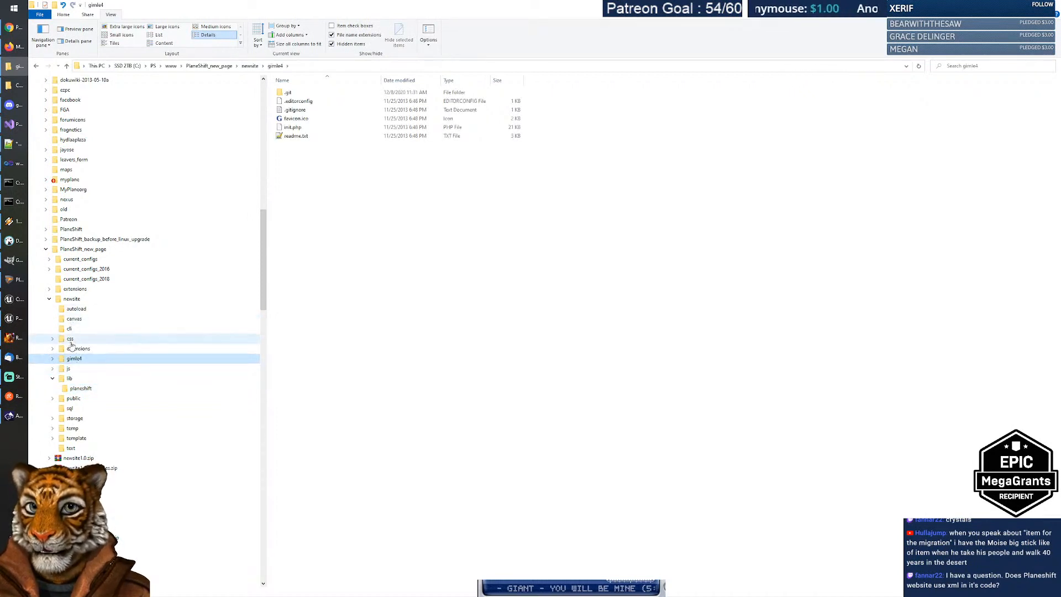
left_click(73, 349)
left_click(76, 308)
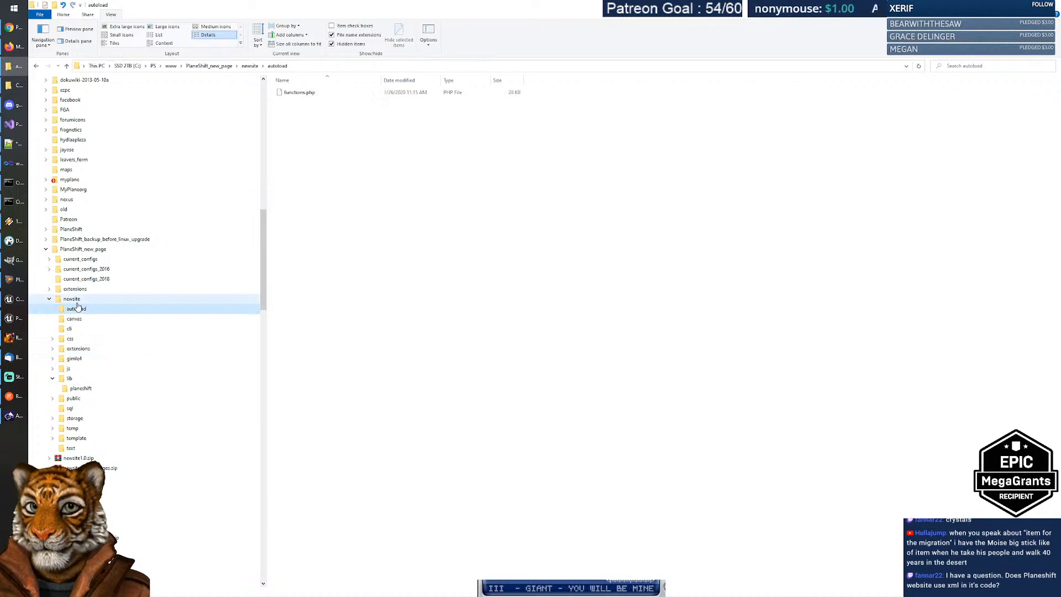
left_click(76, 301)
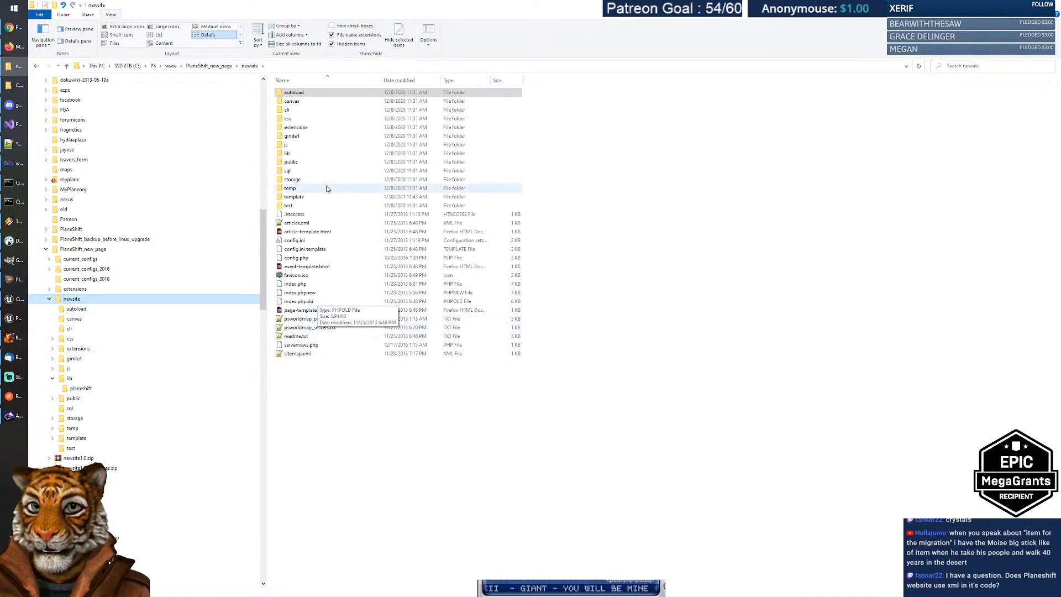
Step: Open PlaneShift Unreal Alpha Release 10.html from storage\articles\2021 in Notepad++
double_click(299, 179)
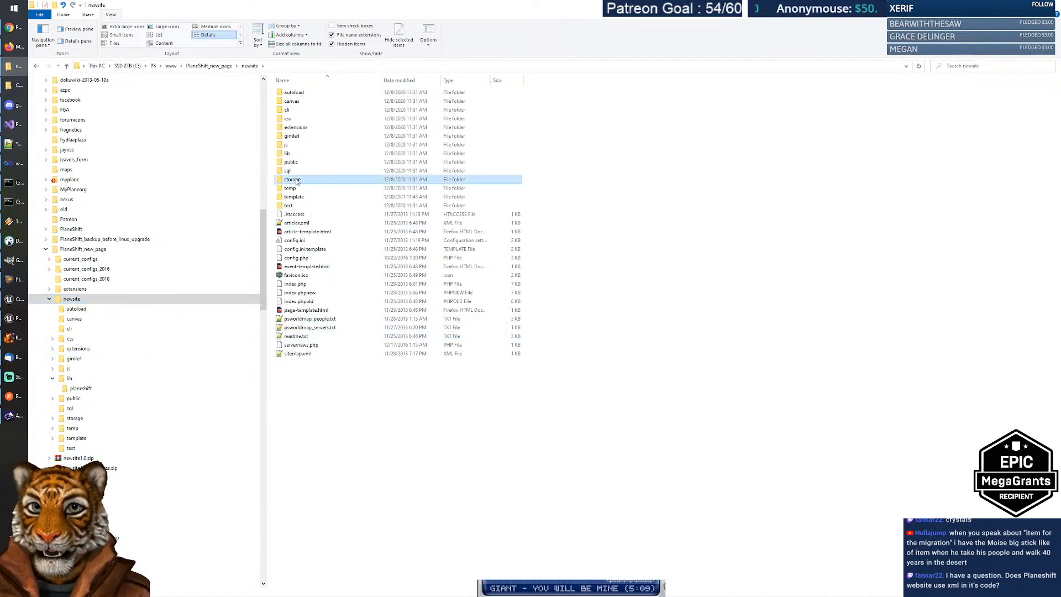
double_click(293, 93)
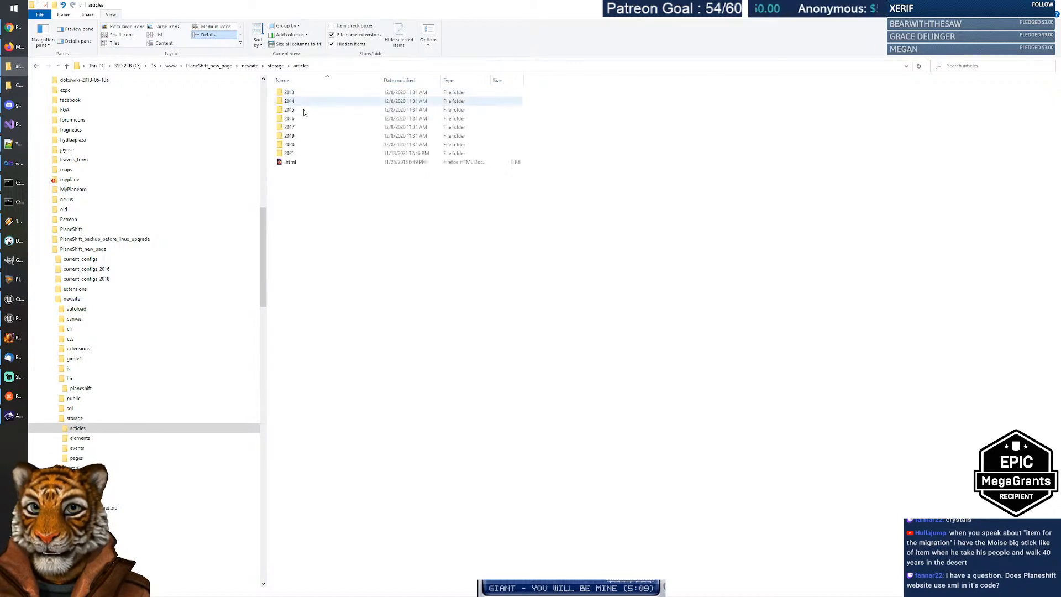
double_click(289, 154)
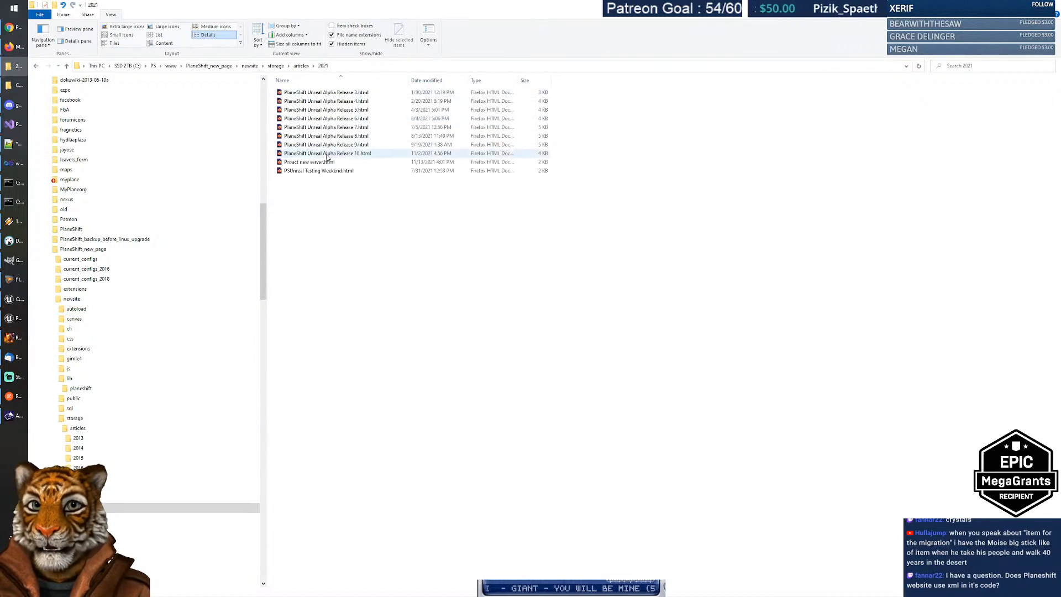
right_click(320, 156)
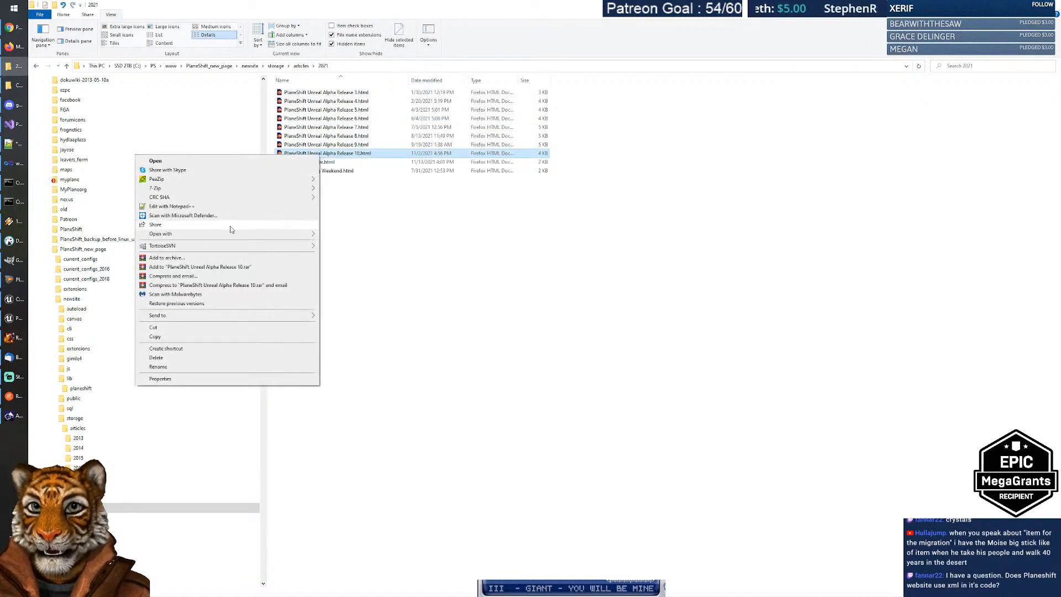
left_click(230, 208)
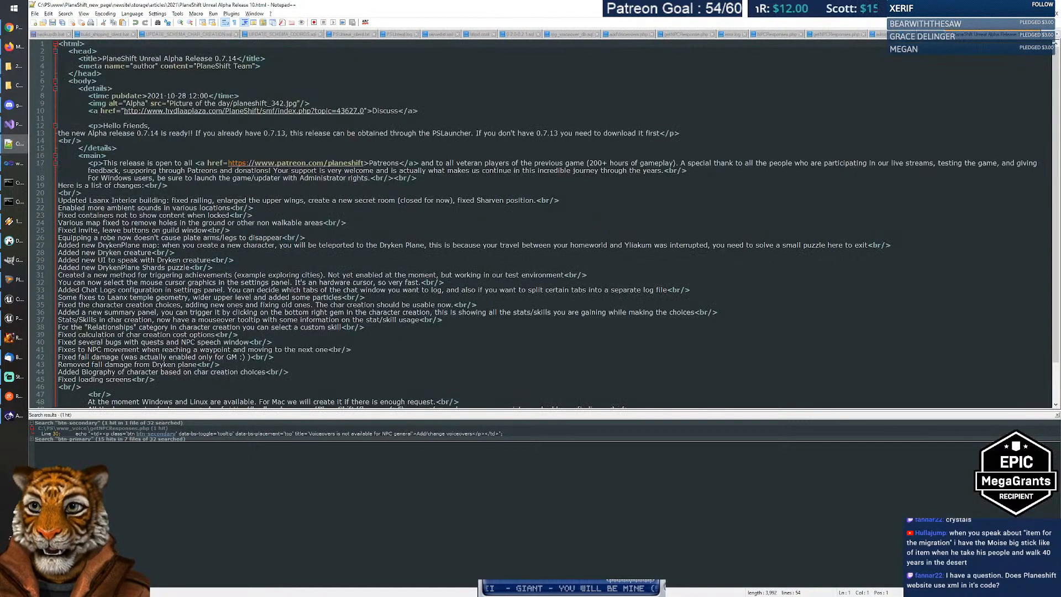
Step: Inspect the main tag and lines 16–46 of the article, check the new 3 notes, return to Explorer
double_click(91, 156)
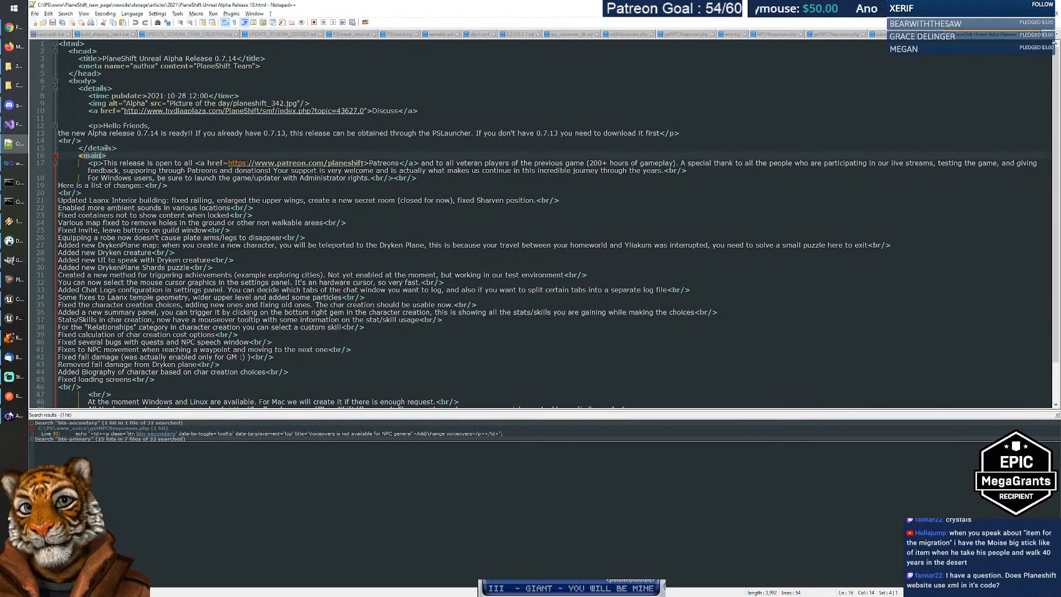
left_click_drag(91, 156, 409, 386)
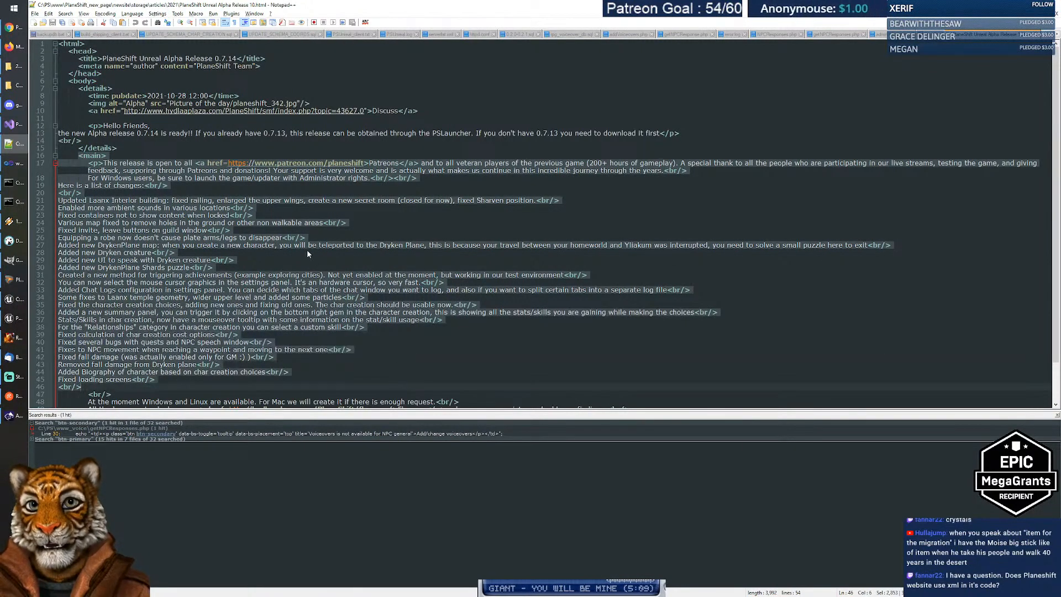
left_click(311, 260)
mouse_move(92, 95)
left_mouse_down()
mouse_move(310, 106)
mouse_move(109, 97)
left_mouse_up()
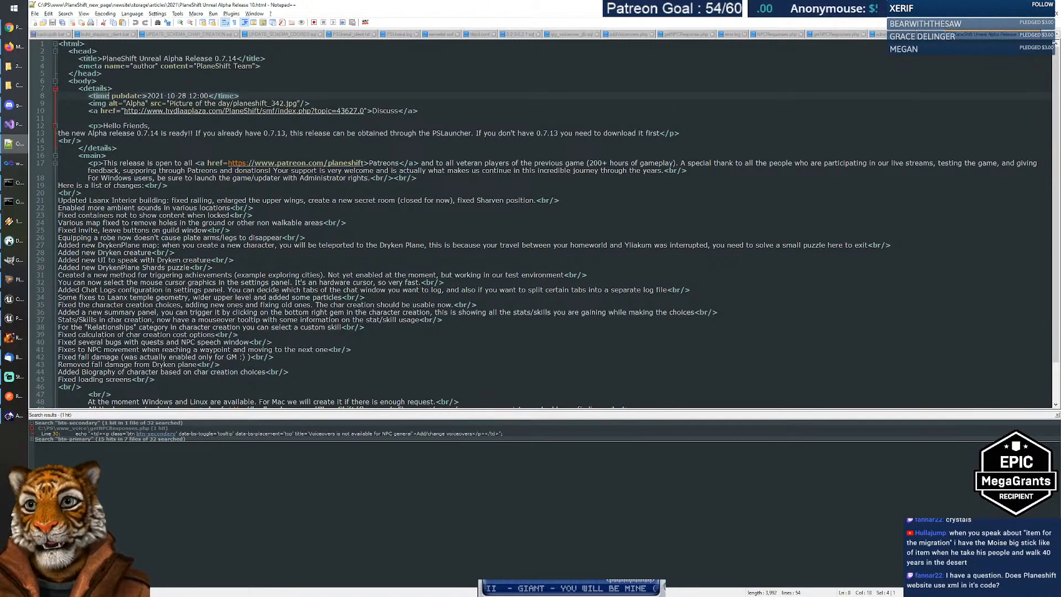
scroll(213, 141, "down", 2)
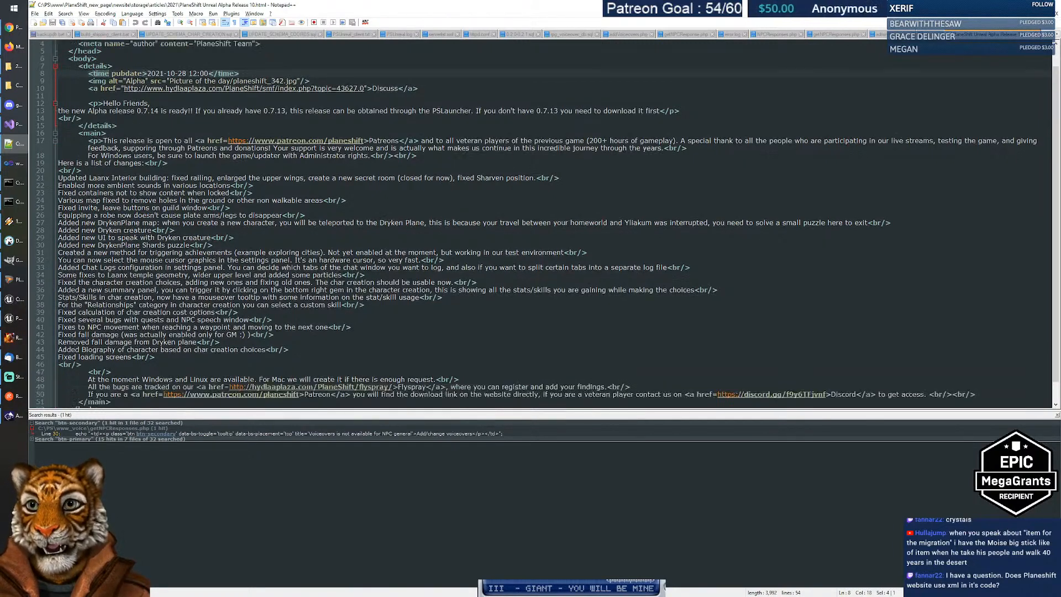
scroll(213, 141, "up", 2)
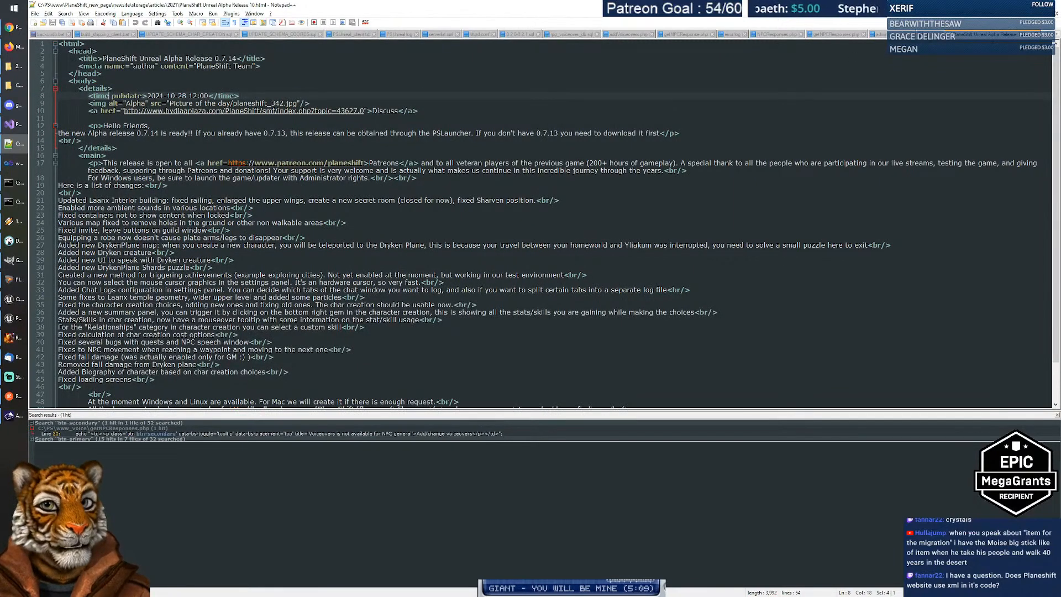
key("ctrl+Tab")
left_click(459, 158)
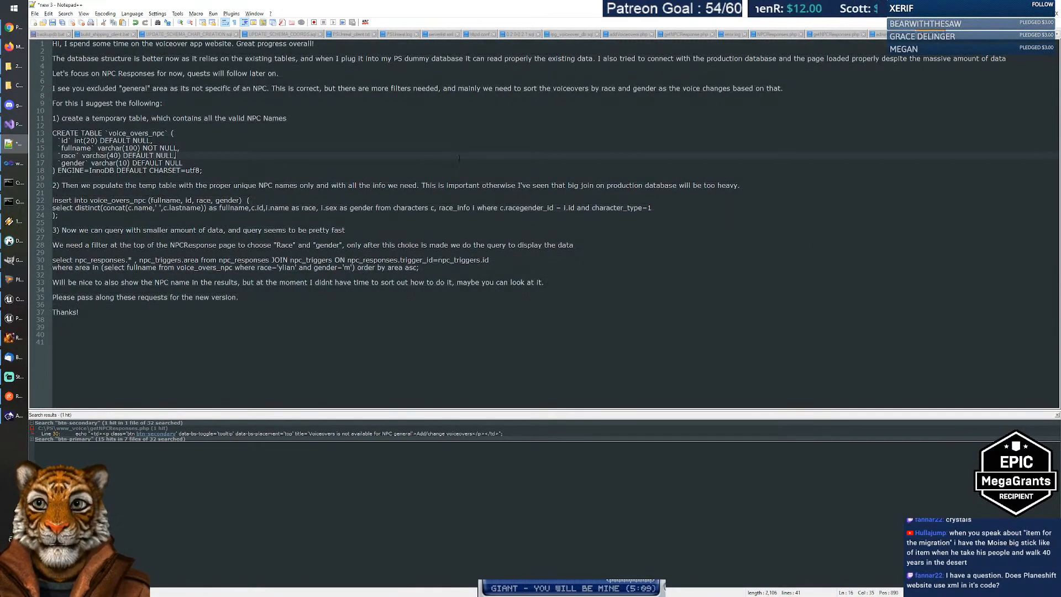
key("alt+Tab")
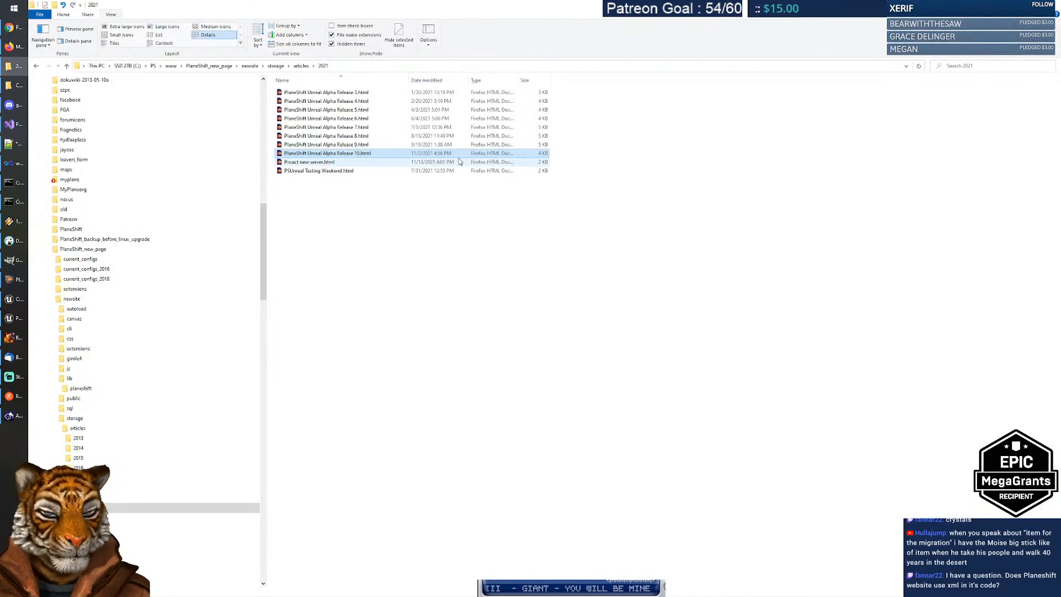
Step: Go to PlaneShift_new_page, then pass through Unreal Editor back to the PS Unreal Talents sheet
left_click(796, 279)
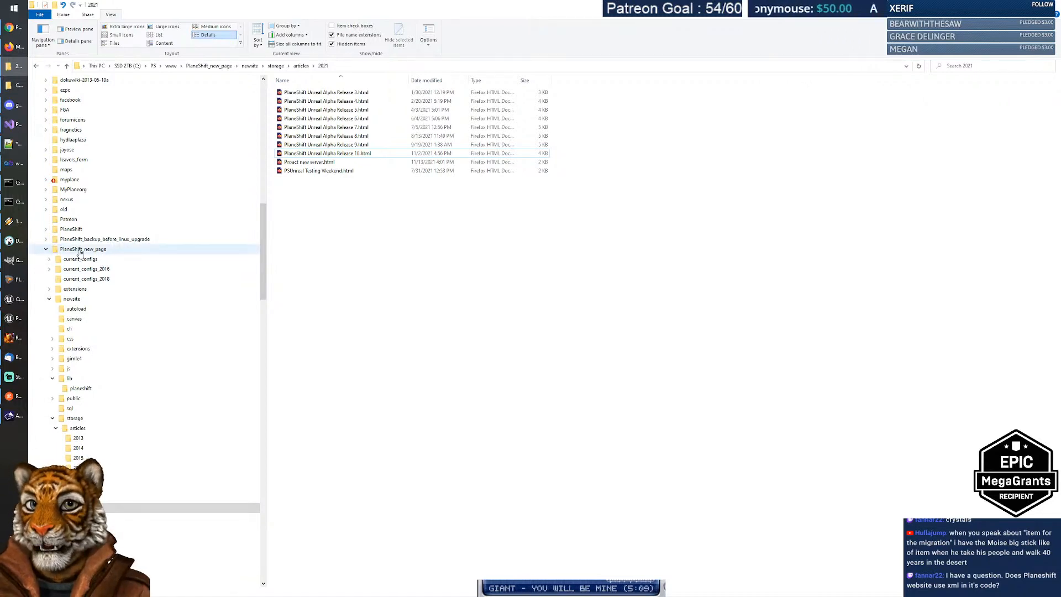
left_click(53, 250)
left_click(14, 318)
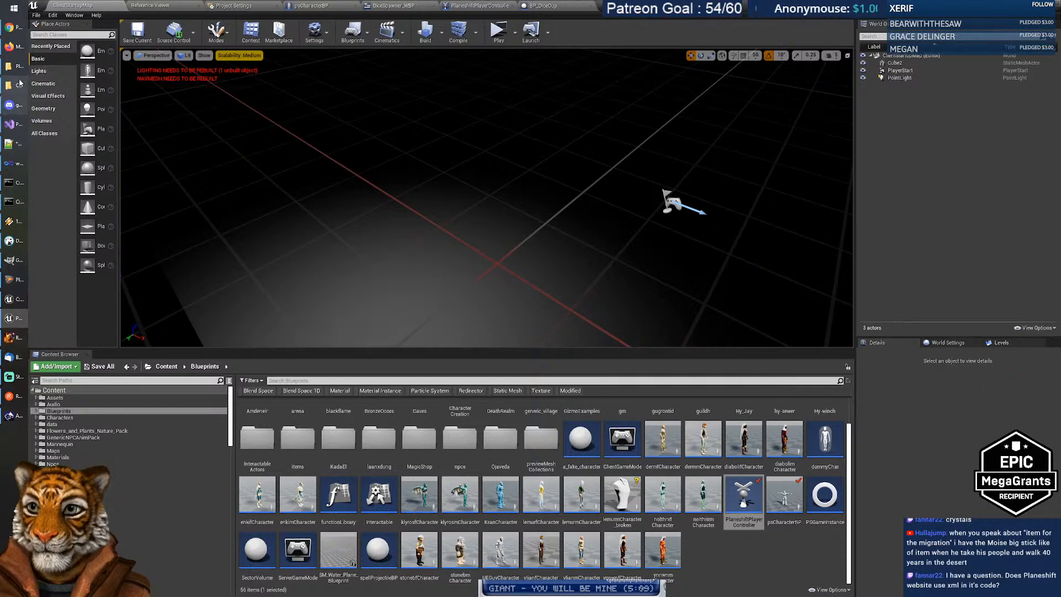
left_click(10, 28)
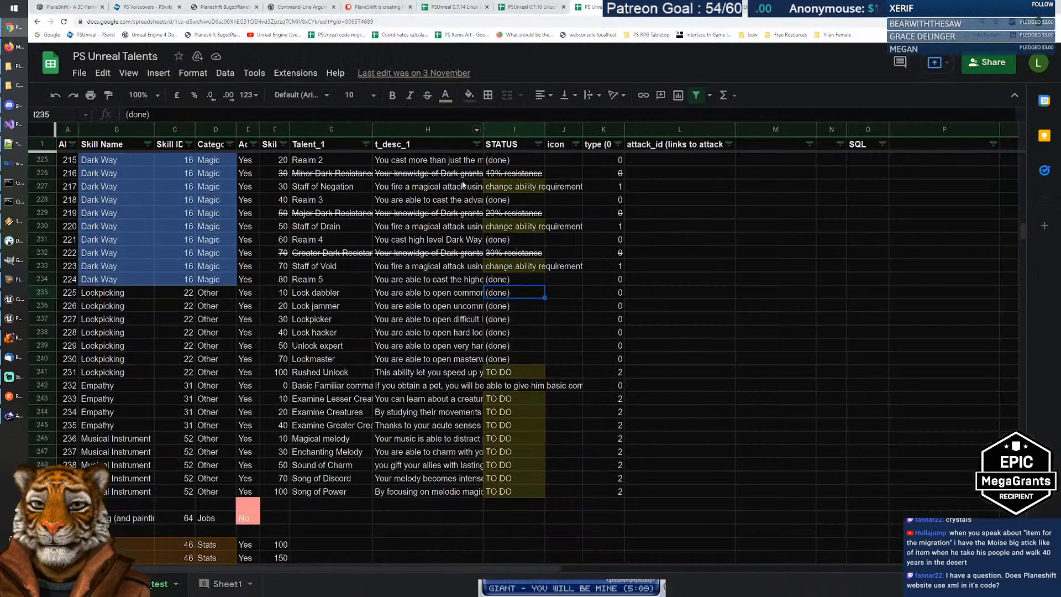
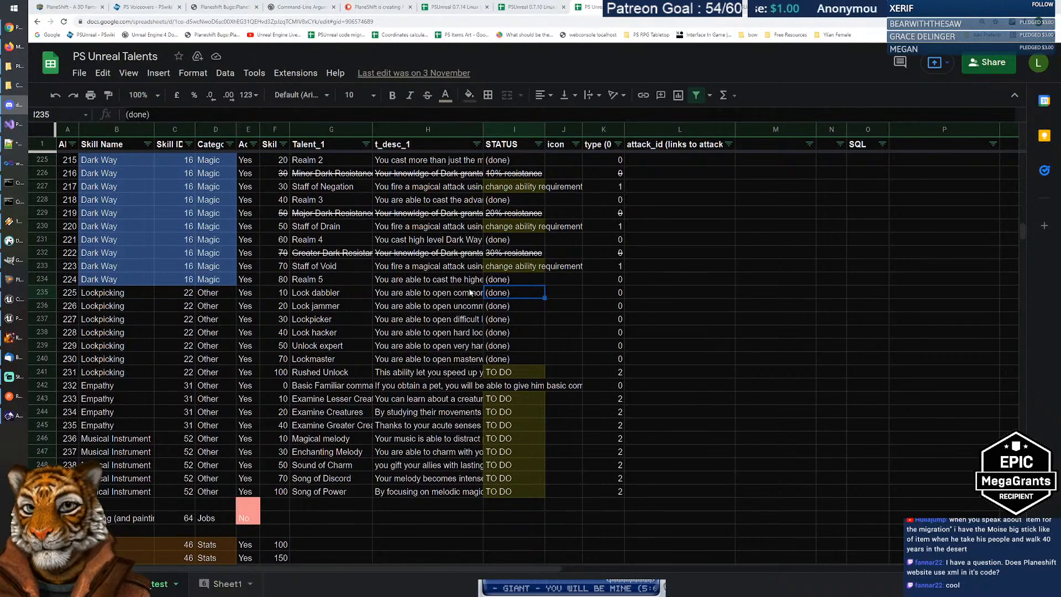
Step: Switch to Visual Studio showing minigamemanager.cpp and focus the code editor
left_click(11, 128)
left_click(422, 265)
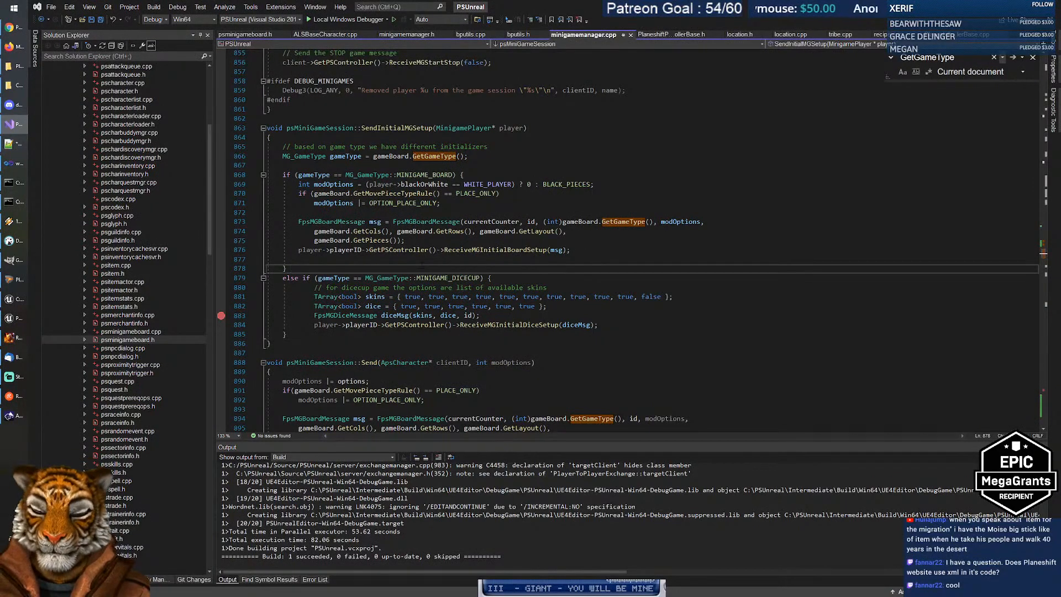
Step: Search all open documents for 'lockpick' and step to the RequestLockpick match
key("ctrl+f")
type("lockpick")
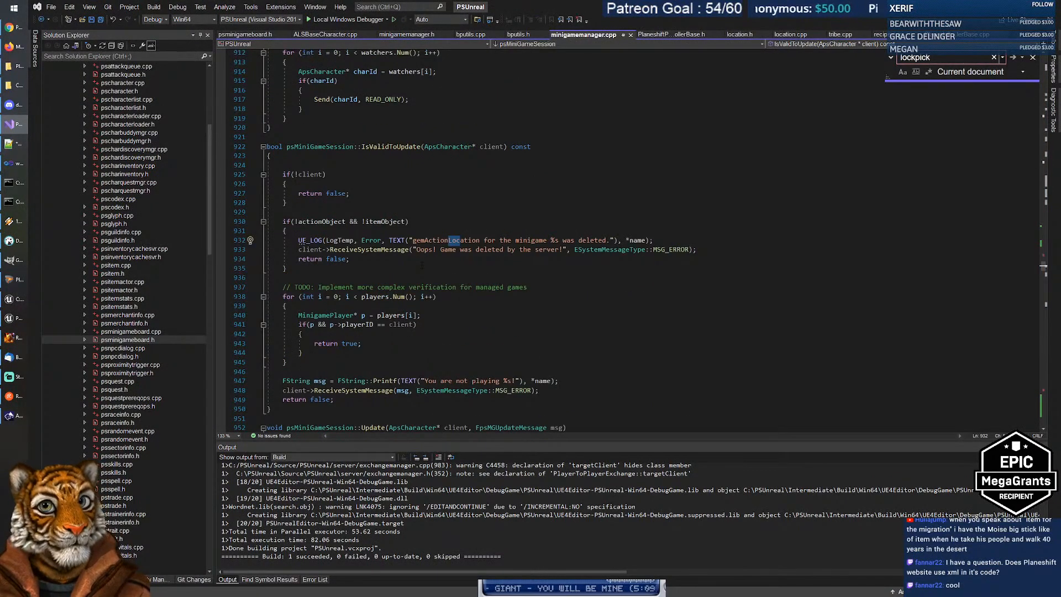
left_click(970, 71)
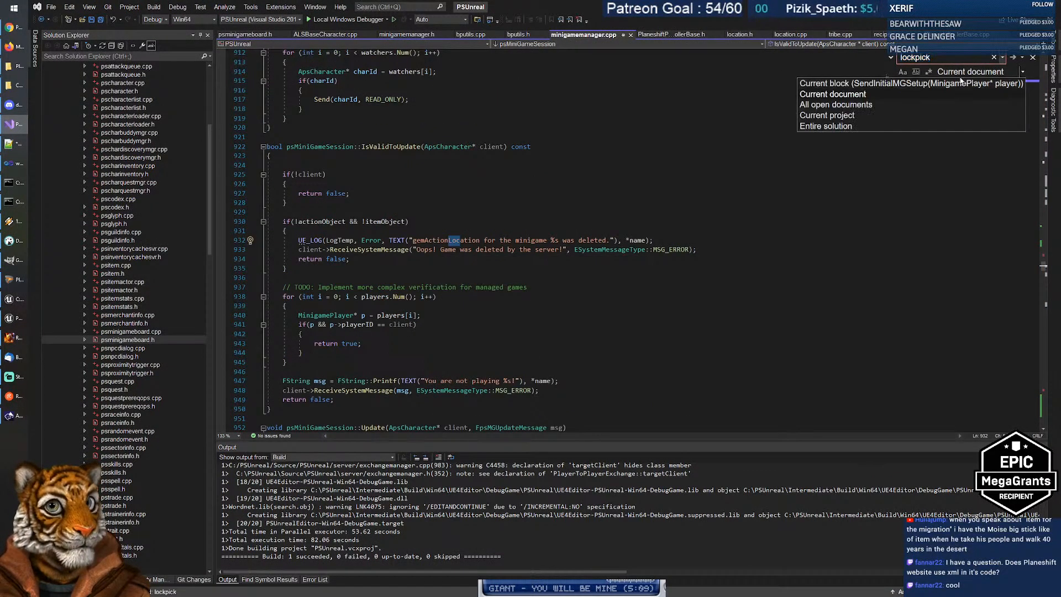
left_click(914, 105)
key("Return")
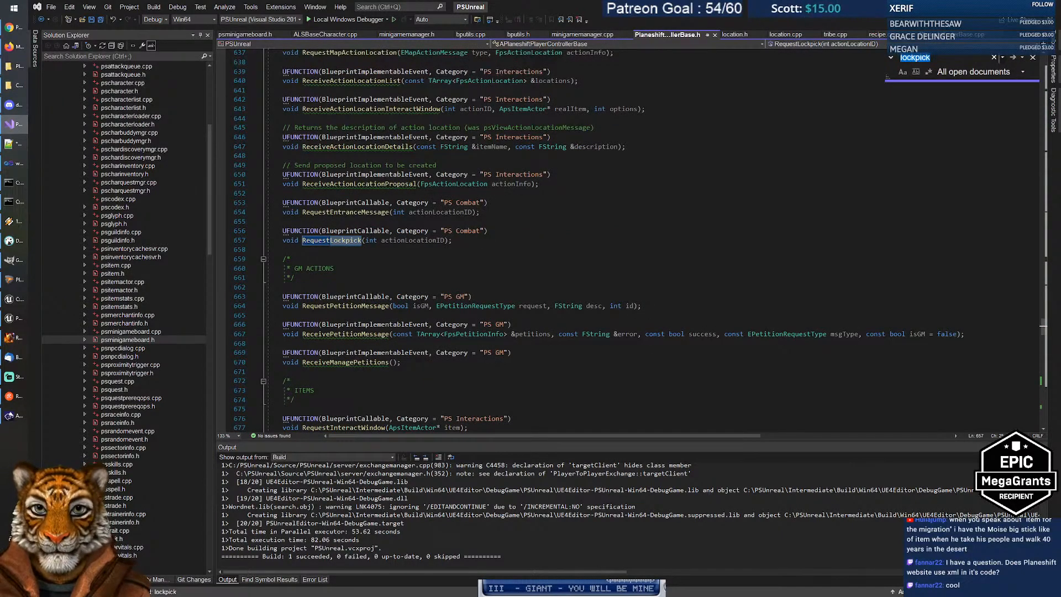
key("Return")
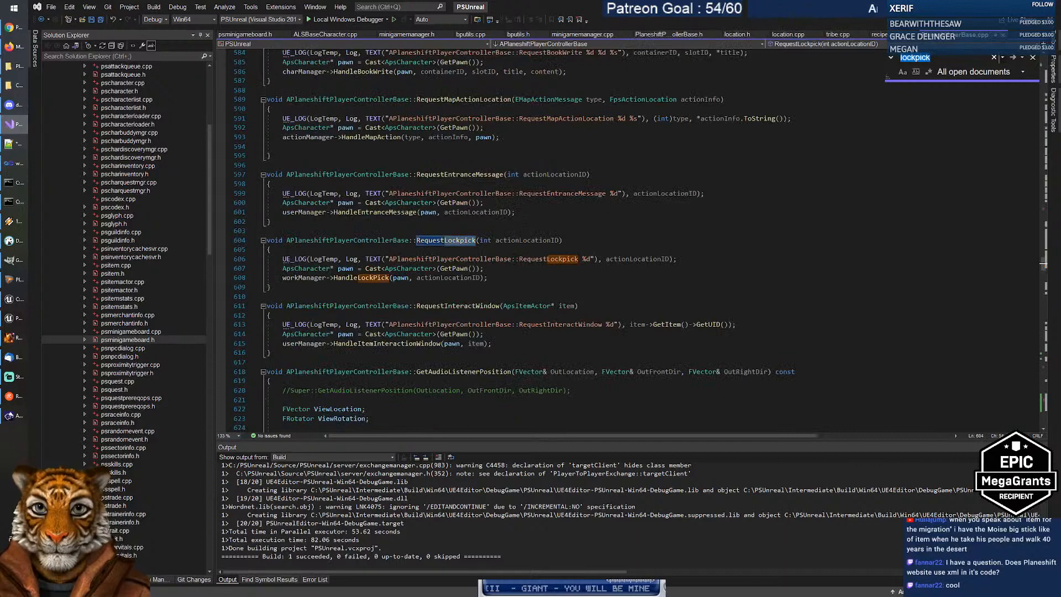
Step: Go to the HandleLockPick definition and scroll down to its StartLockpick call
right_click(364, 280)
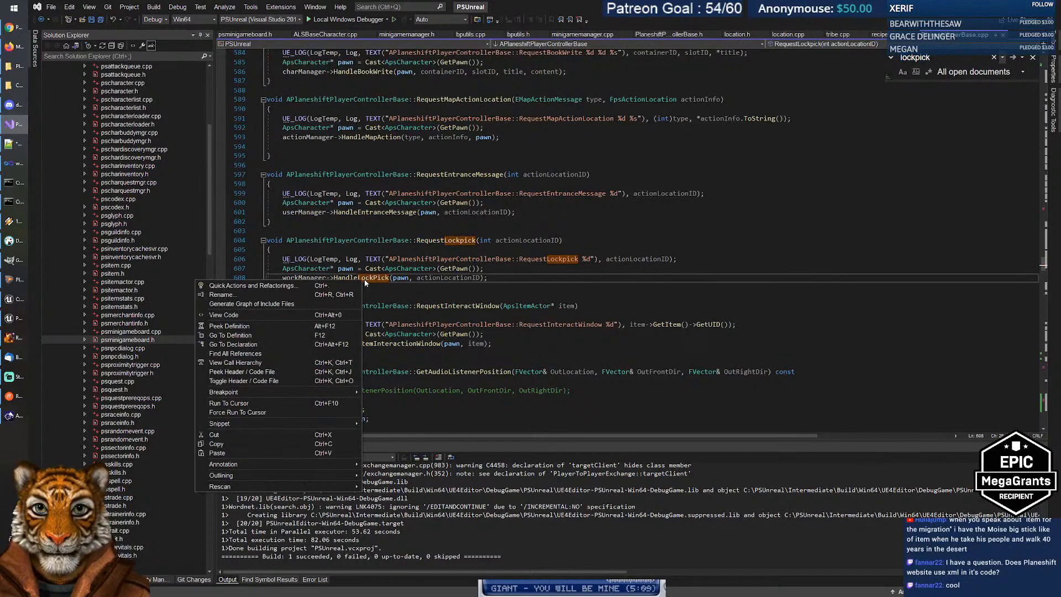
left_click(267, 325)
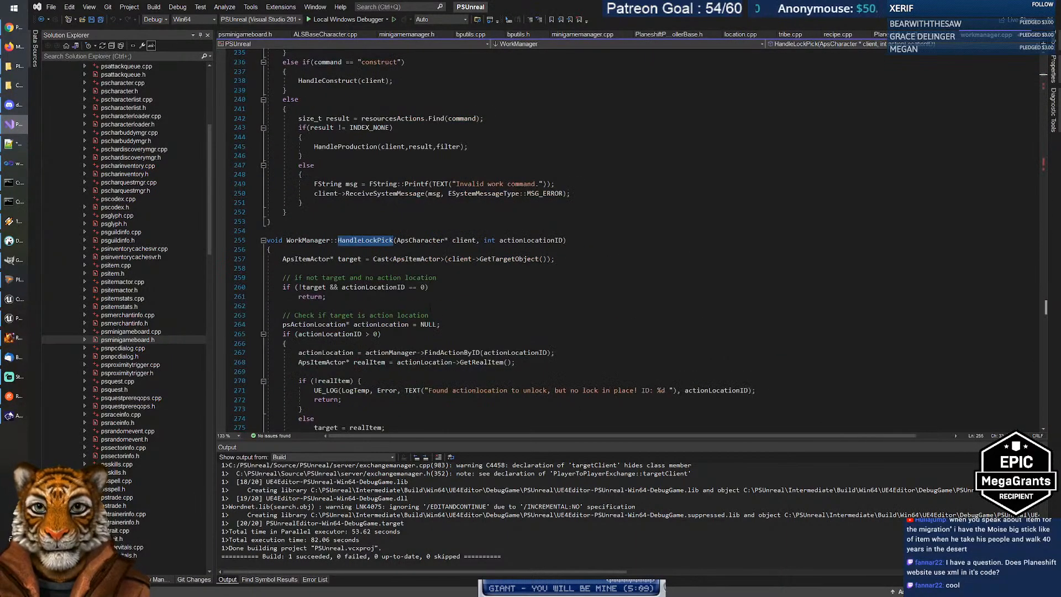
left_click(486, 297)
scroll(473, 297, "down", 3)
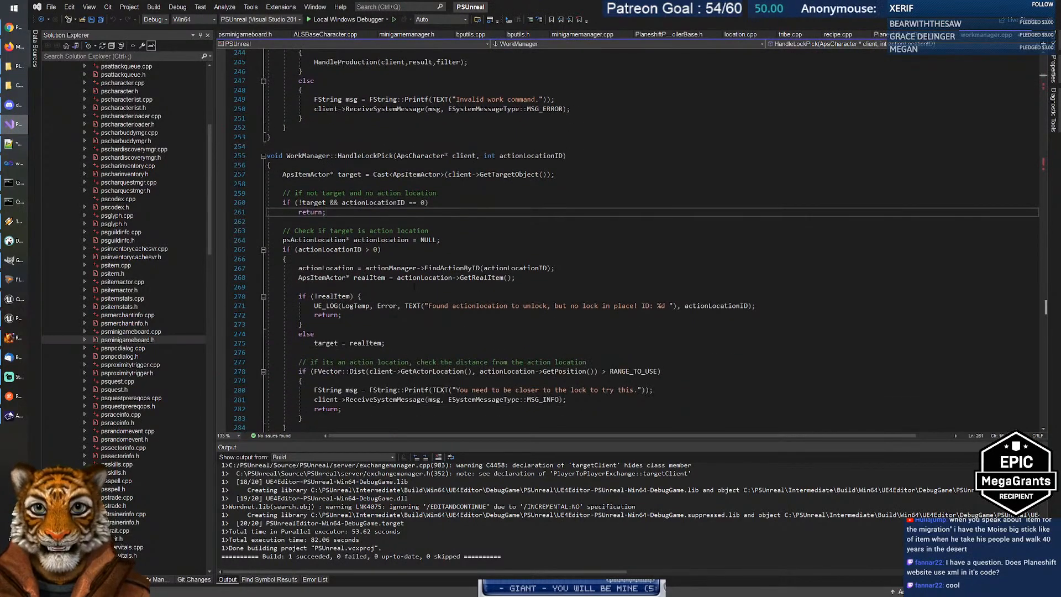
scroll(416, 286, "down", 6)
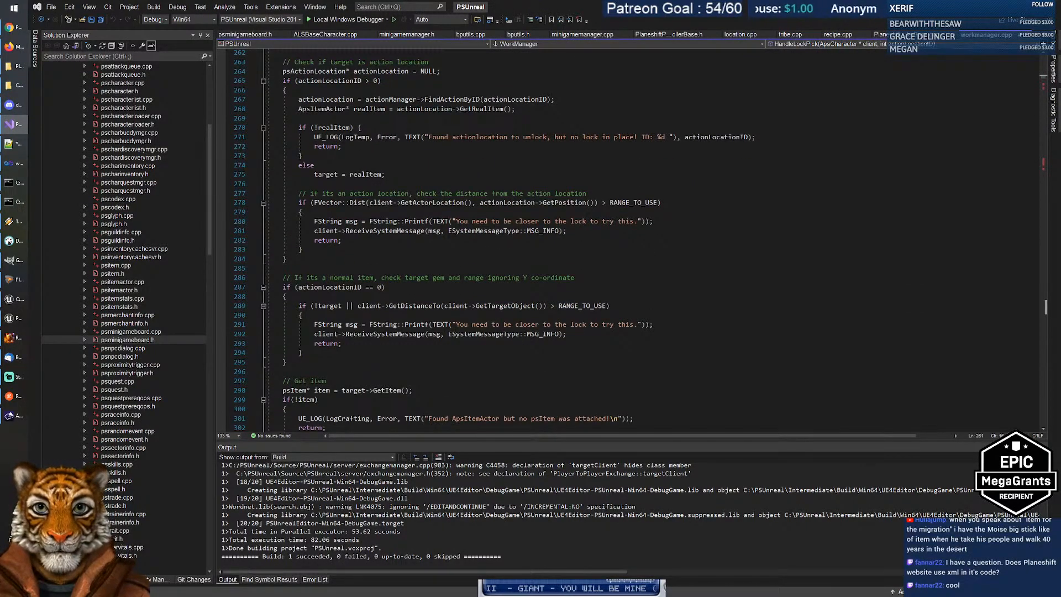
scroll(631, 241, "down", 3)
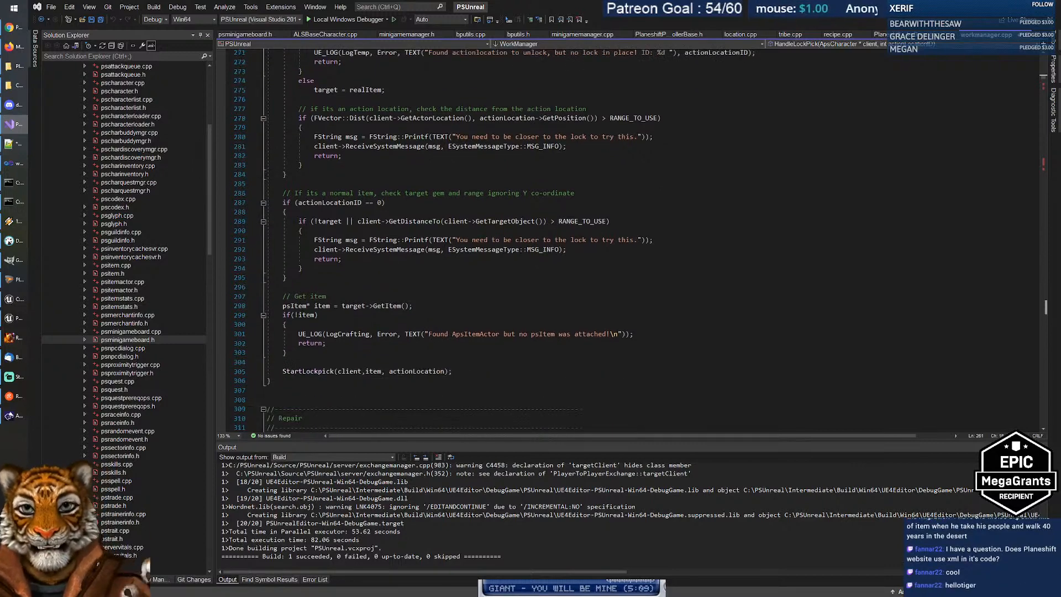
left_click(309, 371)
right_click(313, 371)
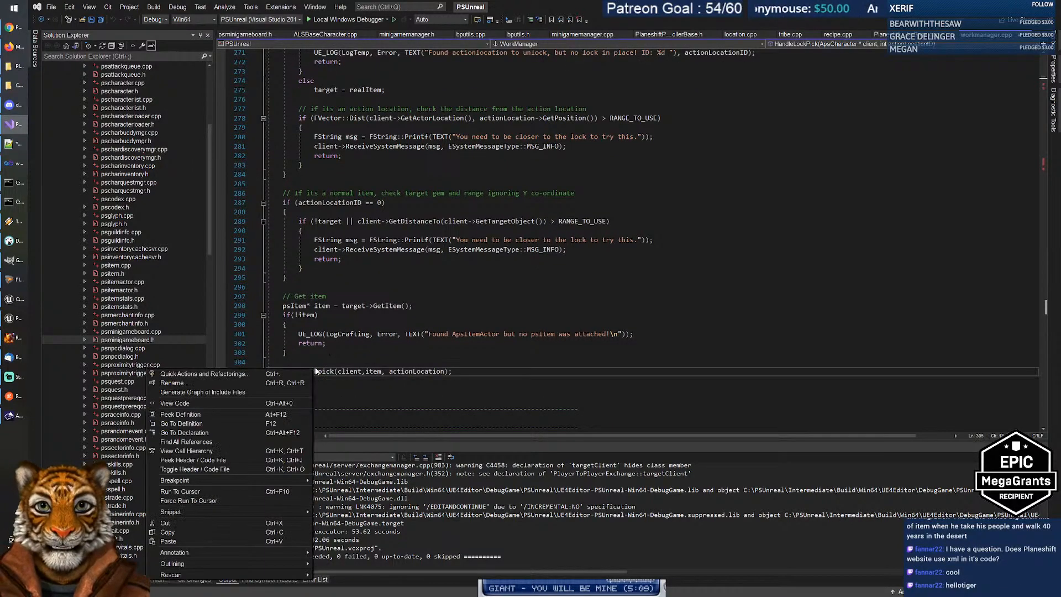
Step: Open the StartLockpick definition and read through it, selecting the lockpicking-time comment
left_click(252, 423)
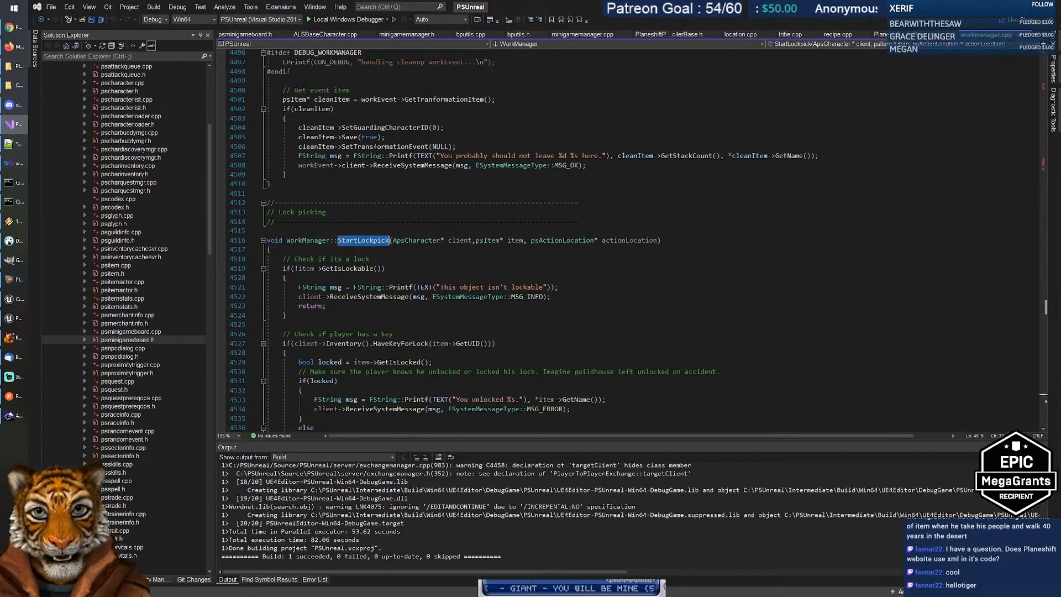
left_click(419, 275)
scroll(420, 274, "down", 2)
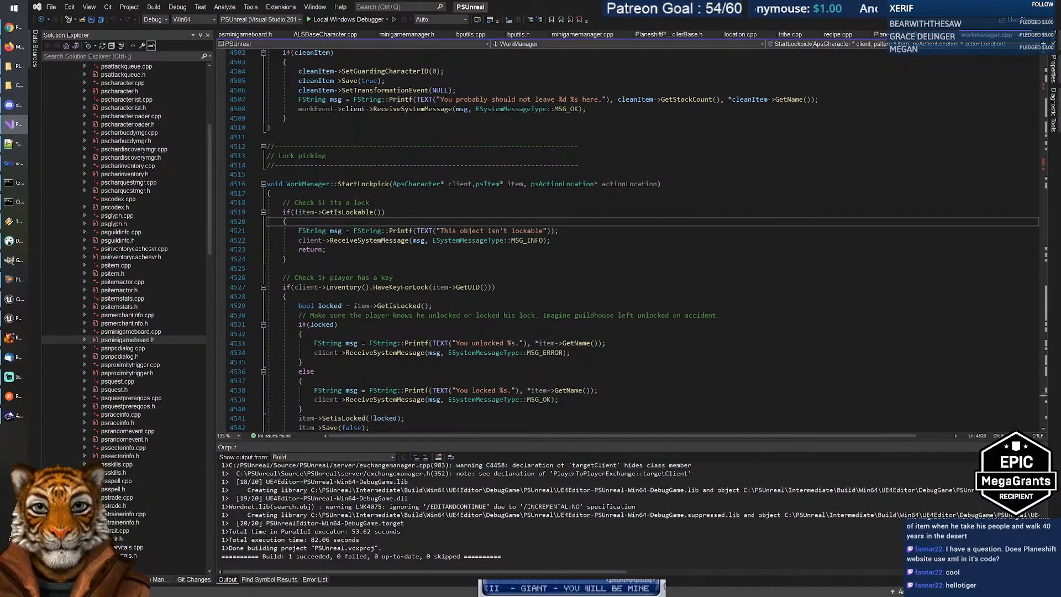
scroll(650, 240, "down", 3)
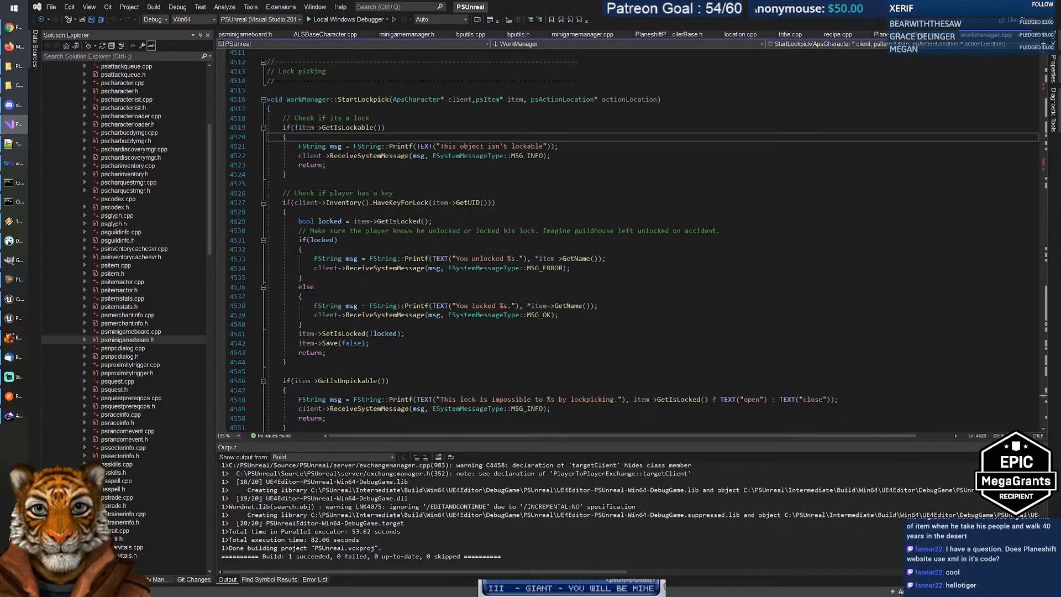
scroll(650, 240, "down", 7)
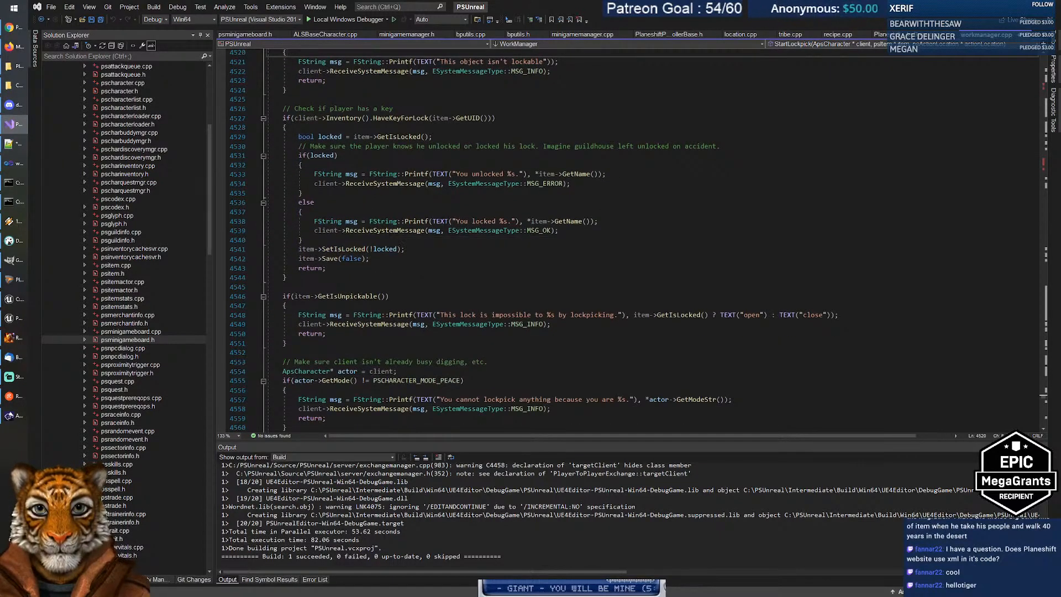
scroll(536, 241, "down", 1)
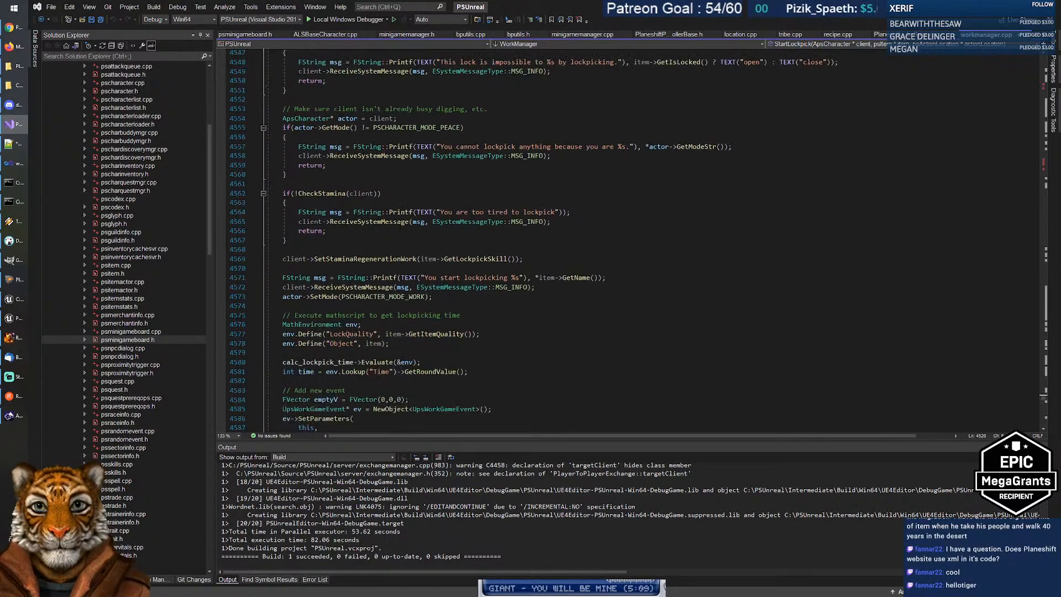
scroll(547, 238, "down", 6)
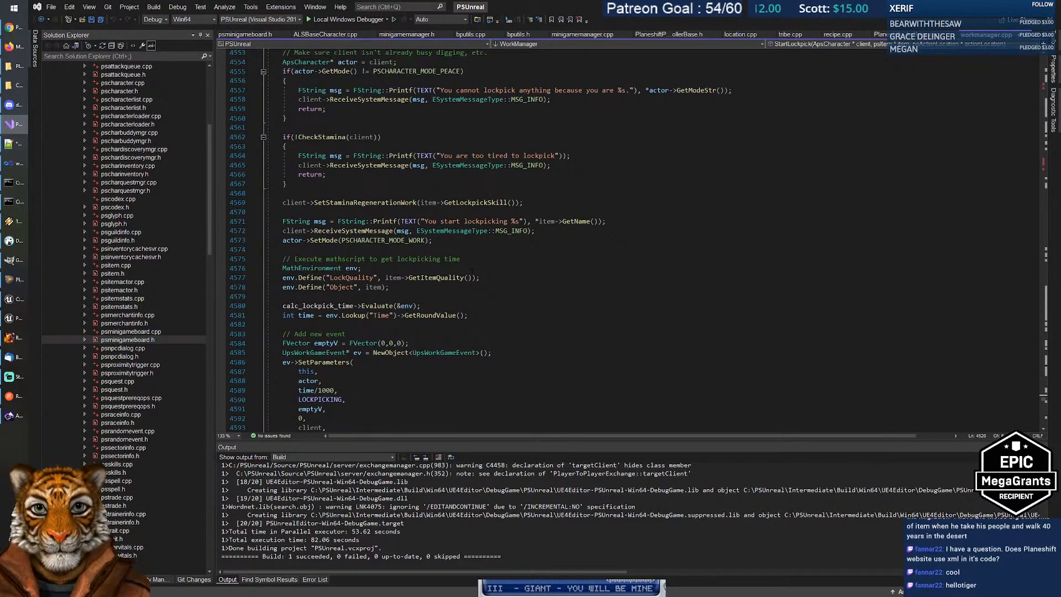
left_click_drag(294, 258, 462, 259)
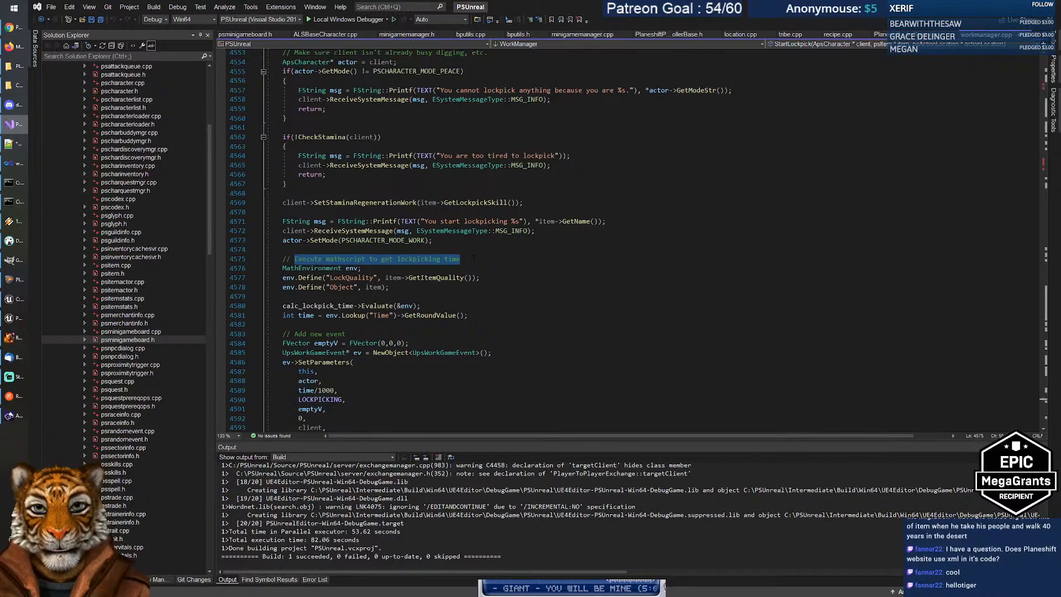
left_click(461, 259)
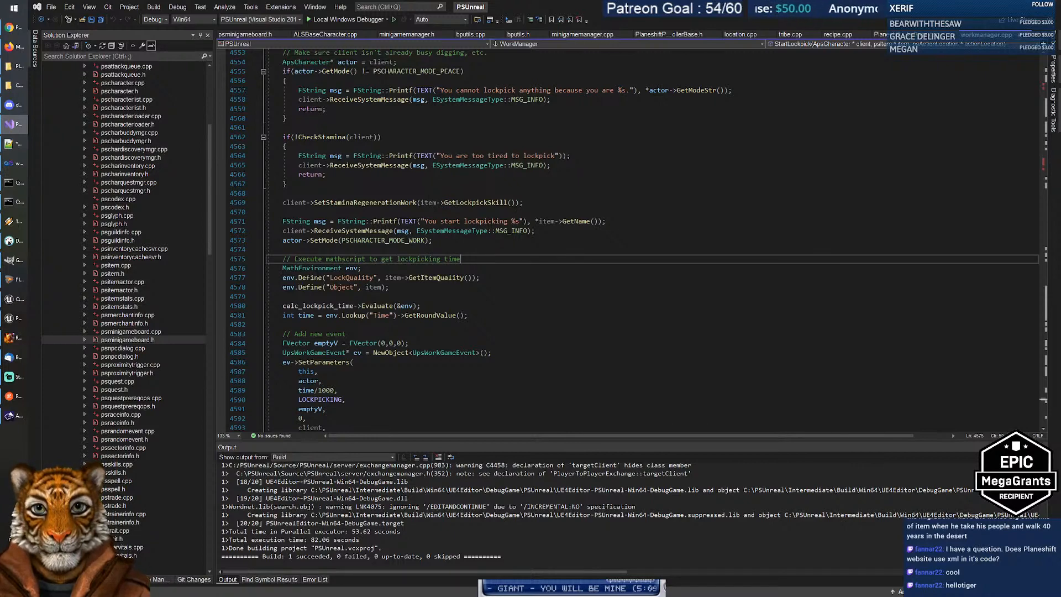
Step: Inspect Object in the Define call and Time in the Lookup call
mouse_move(313, 287)
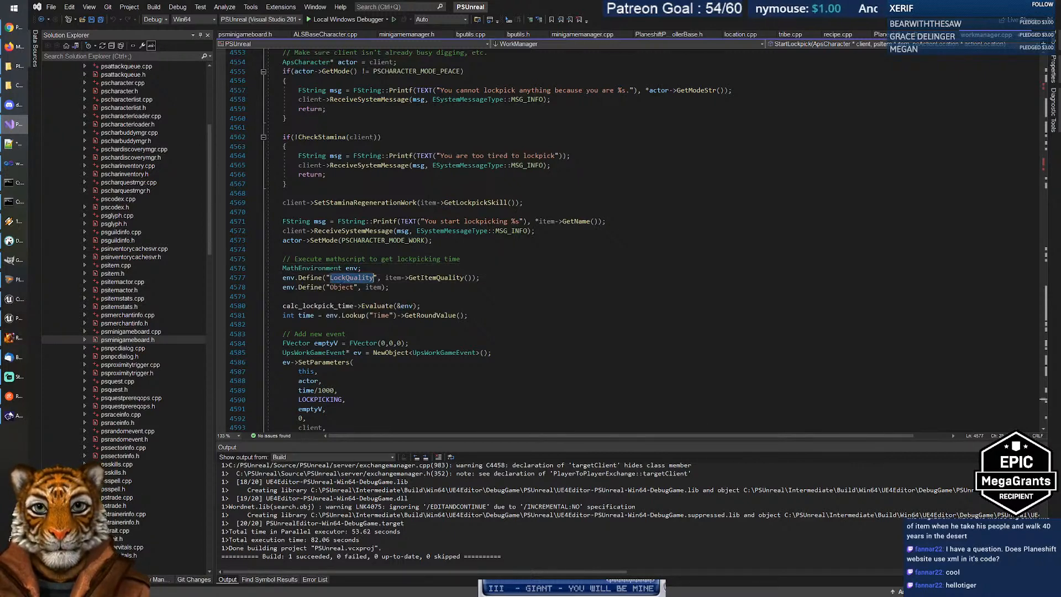
double_click(342, 287)
double_click(382, 315)
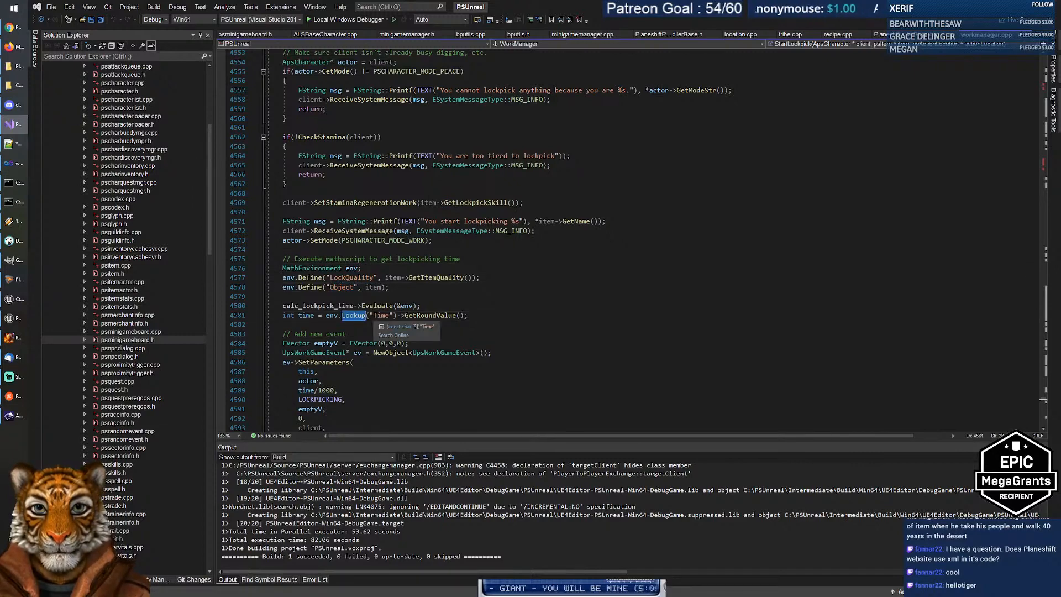
key("Down")
scroll(380, 317, "down", 2)
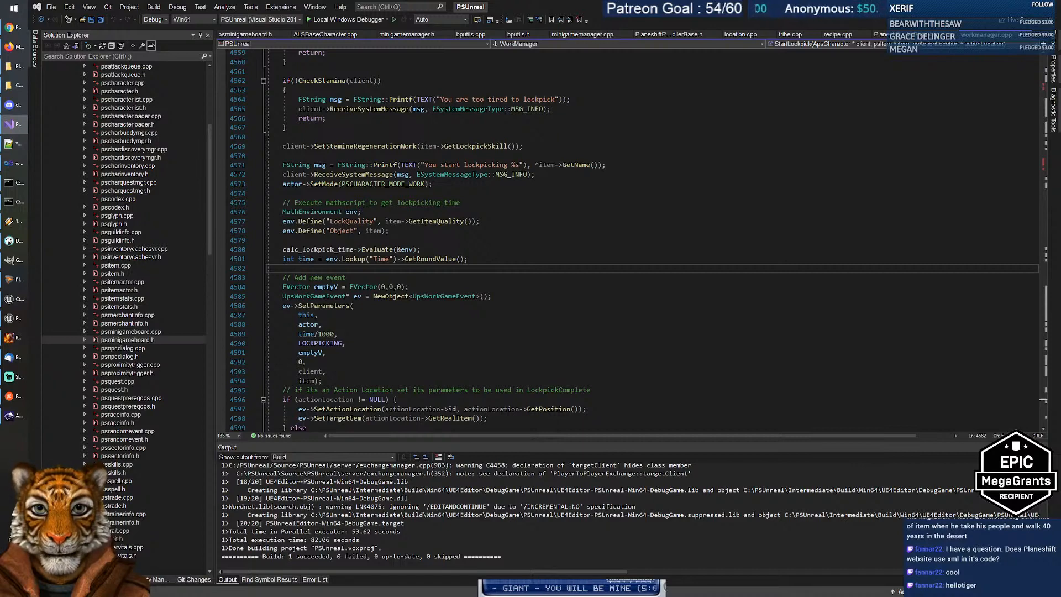
scroll(381, 317, "down", 2)
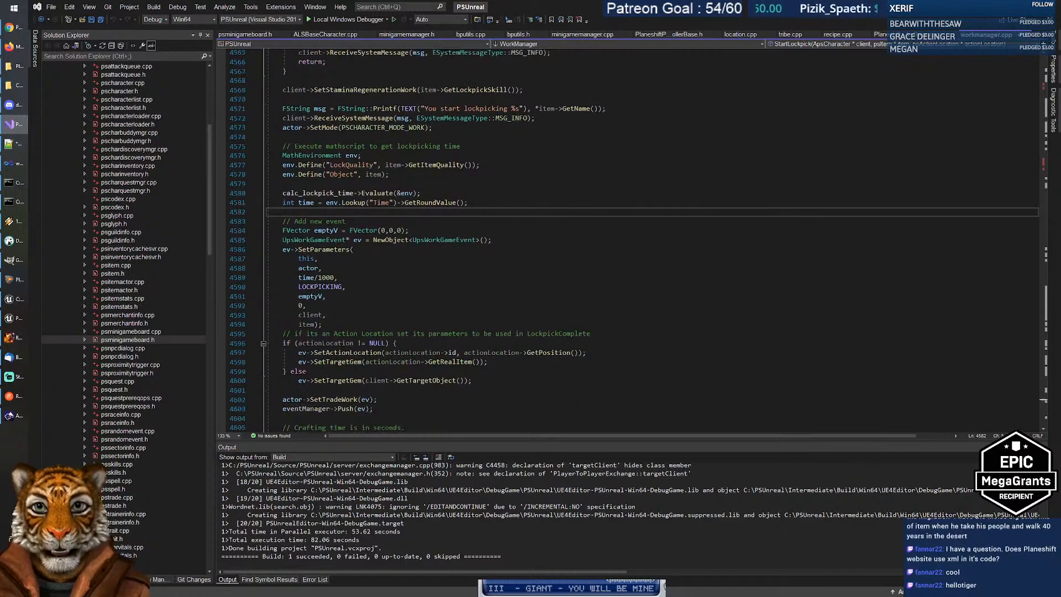
Step: Highlight UpsWorkGameEvent, LOCKPICKING and time/1000 in the queued event, then reopen workmanager.cpp
double_click(444, 239)
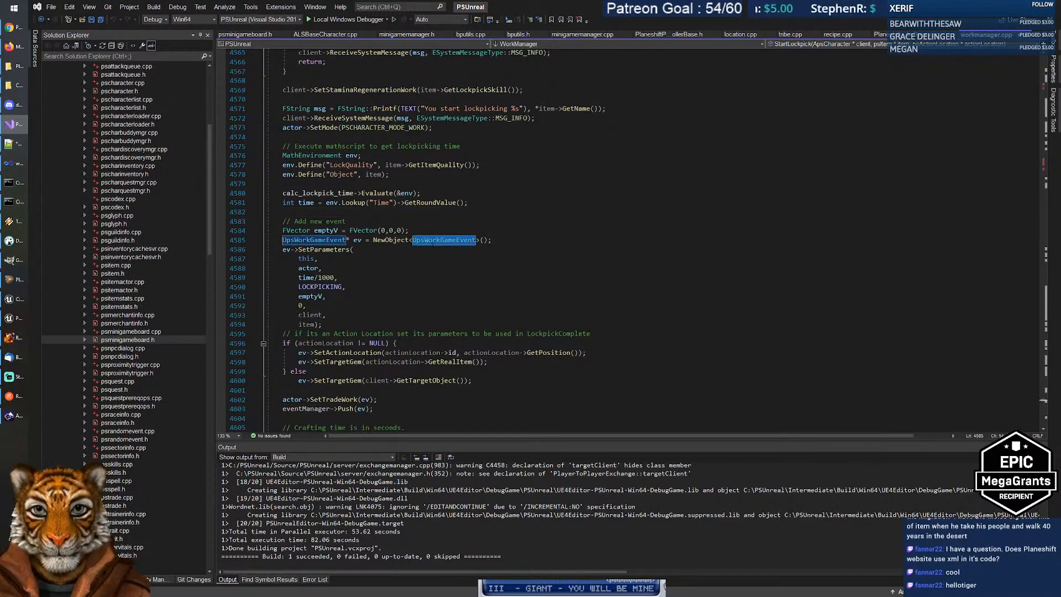
mouse_move(326, 288)
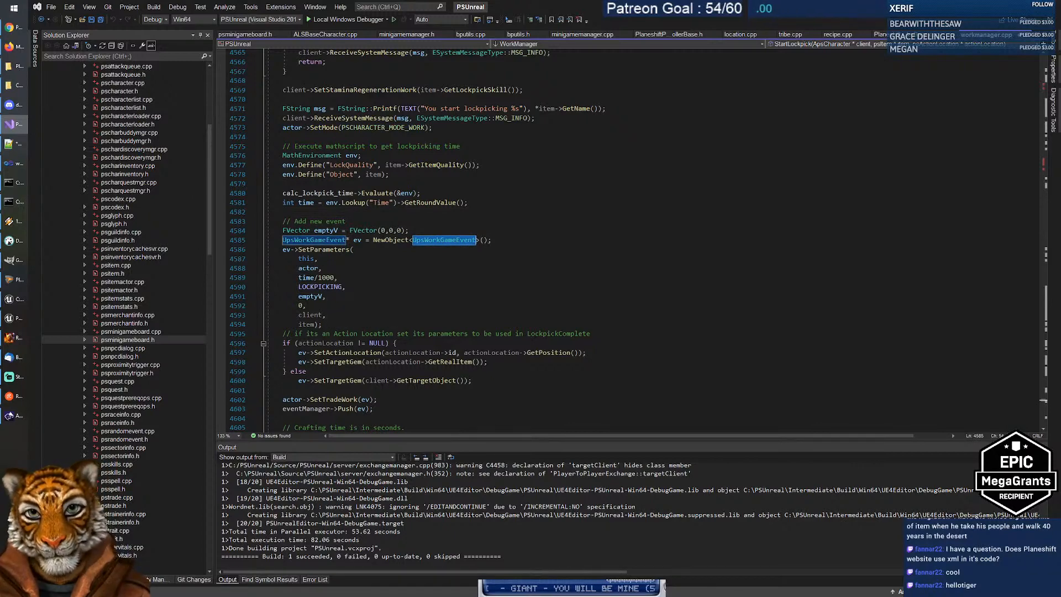
scroll(489, 390, "down", 2)
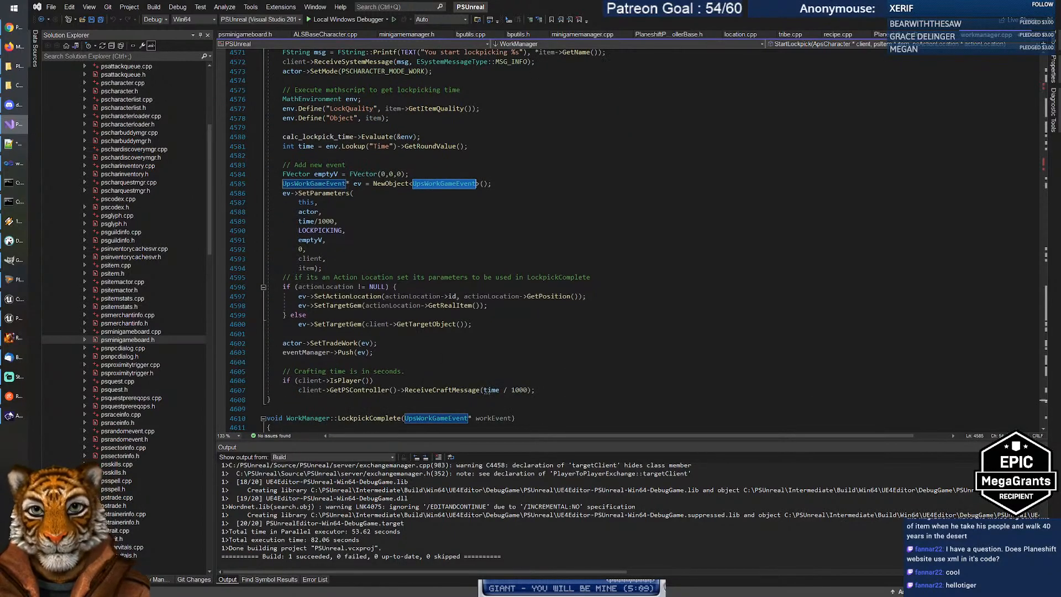
scroll(420, 237, "up", 2)
left_click(321, 287)
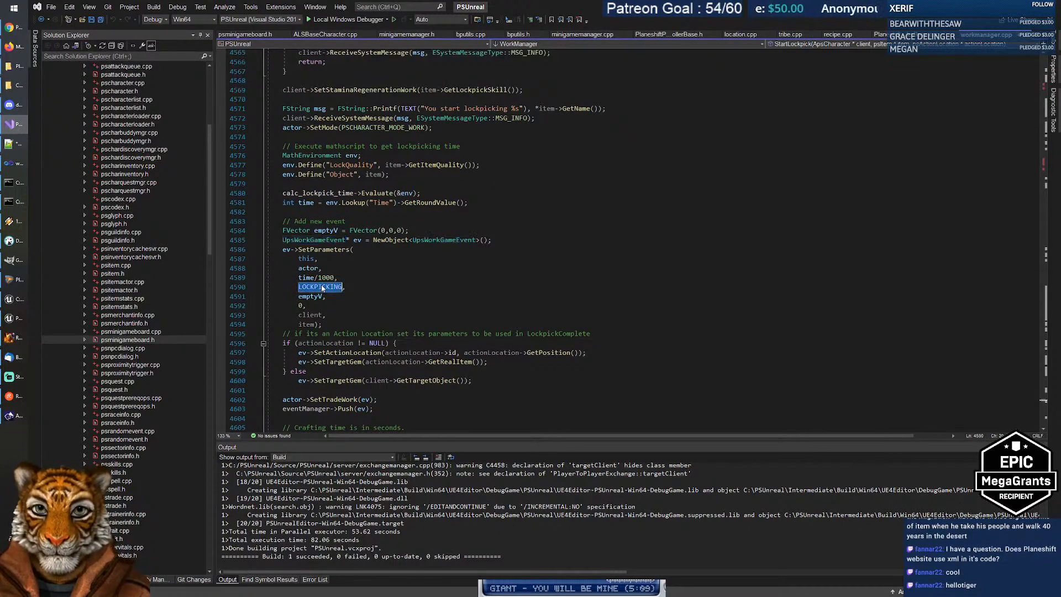
left_click(337, 278)
scroll(142, 369, "down", 10)
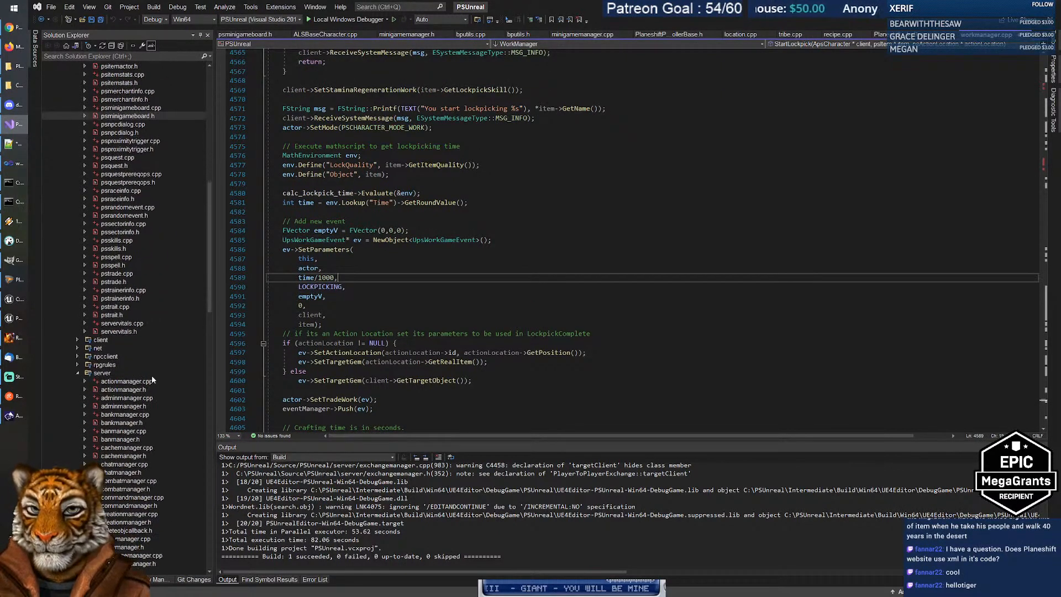
scroll(152, 376, "down", 6)
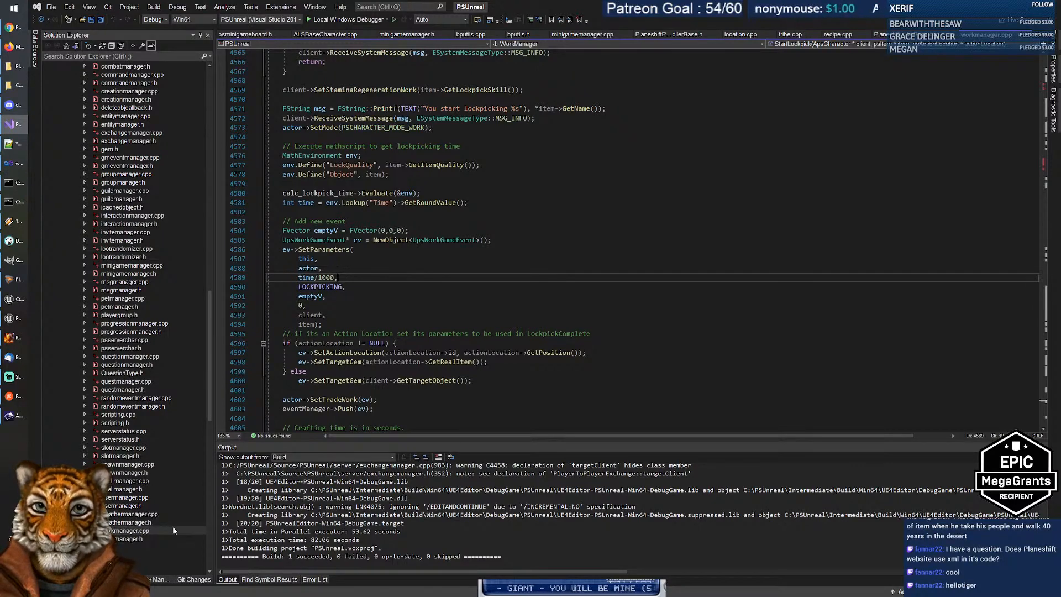
left_click(140, 533)
double_click(140, 532)
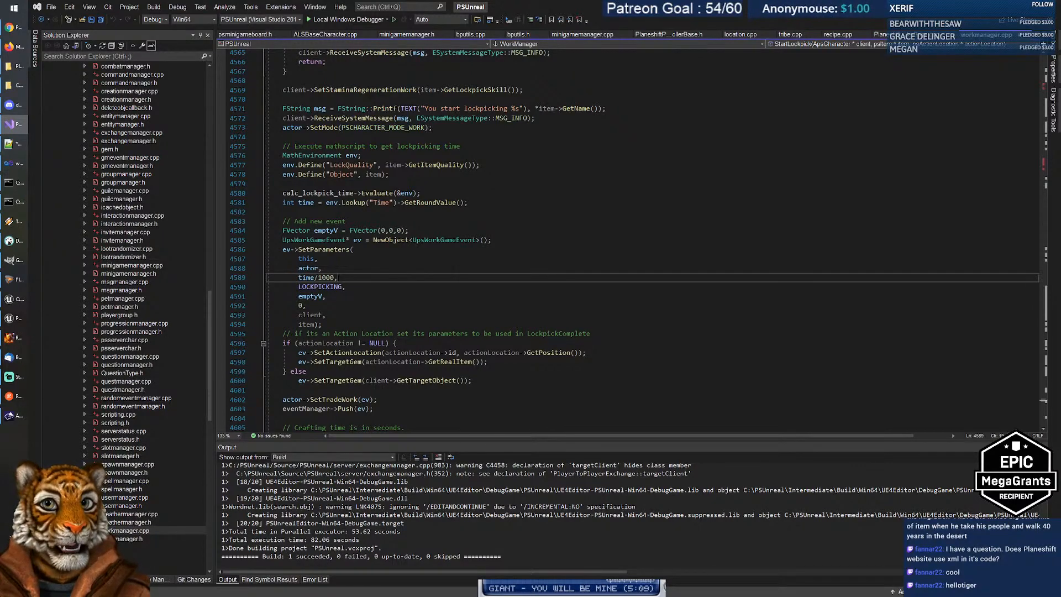
Step: Search for LOCKPICKING and step through matches into LockpickComplete
left_click(283, 184)
key("ctrl+f")
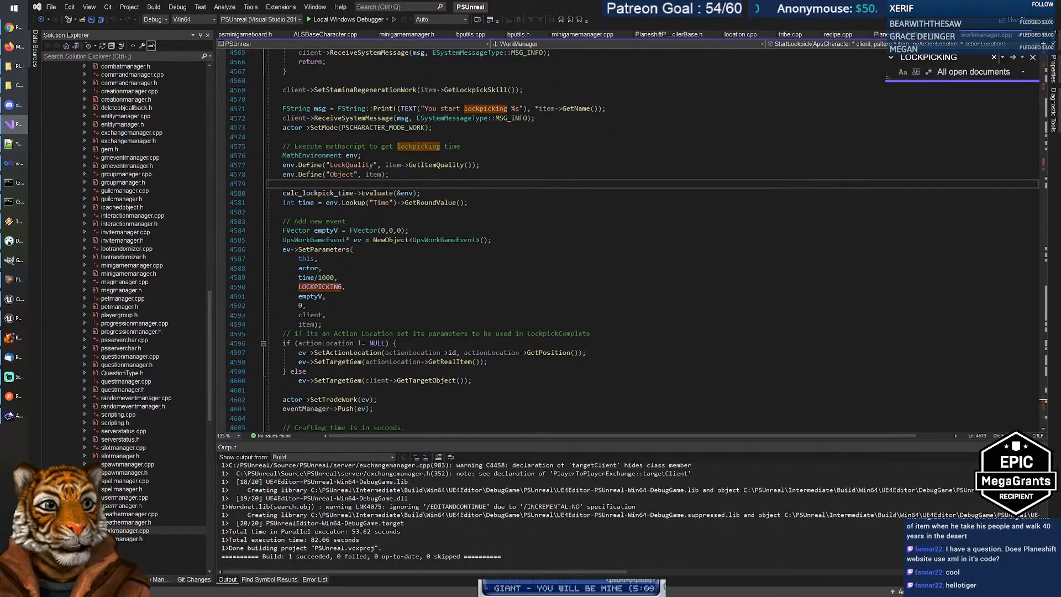
key("Return")
key("Return")
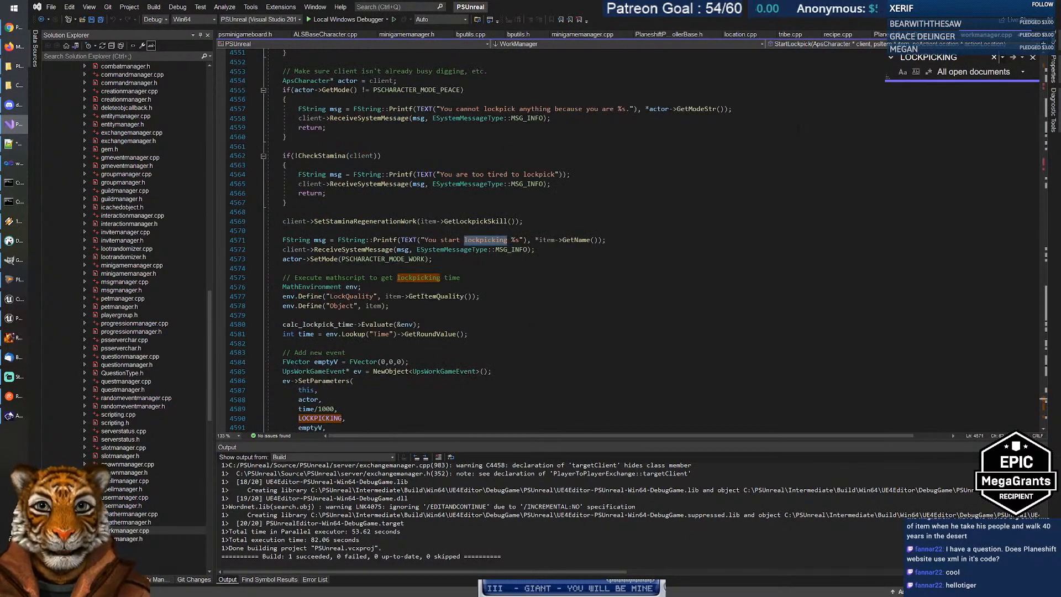
key("Return")
key("Return")
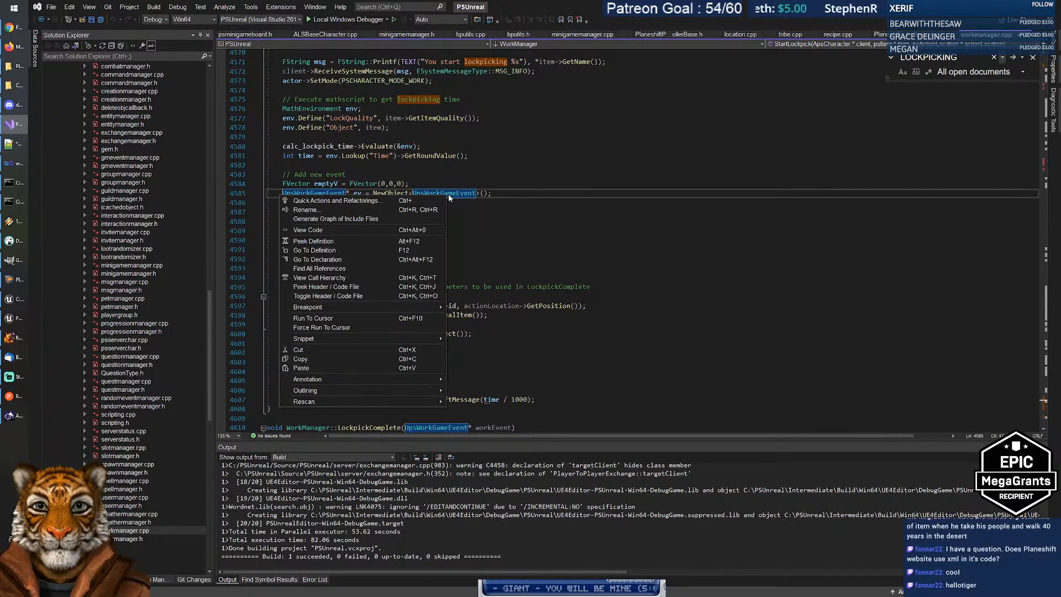
left_click(387, 221)
key("F3")
key("F3")
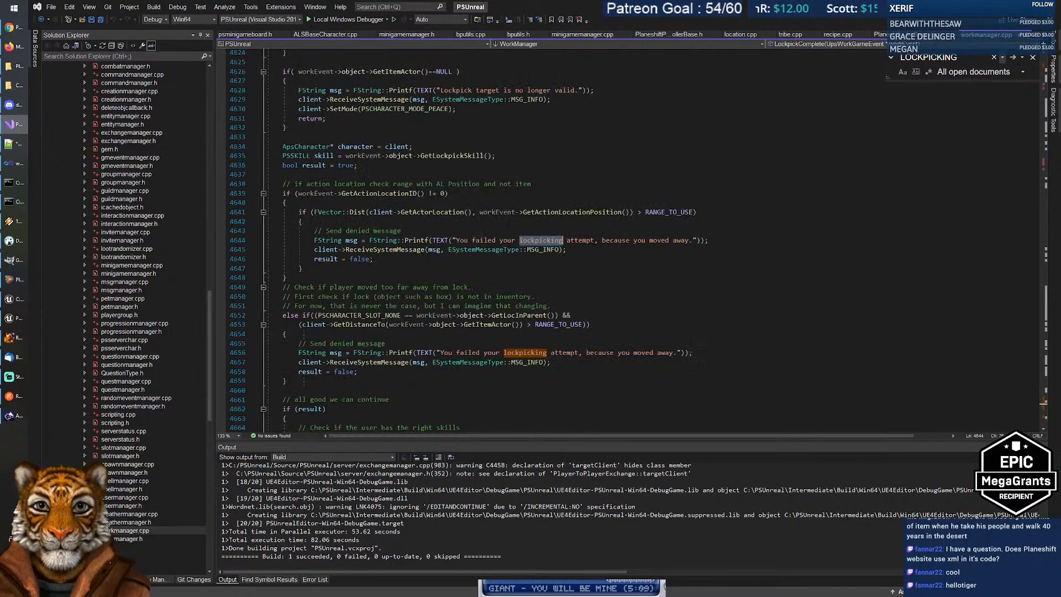
key("F3")
key("F3")
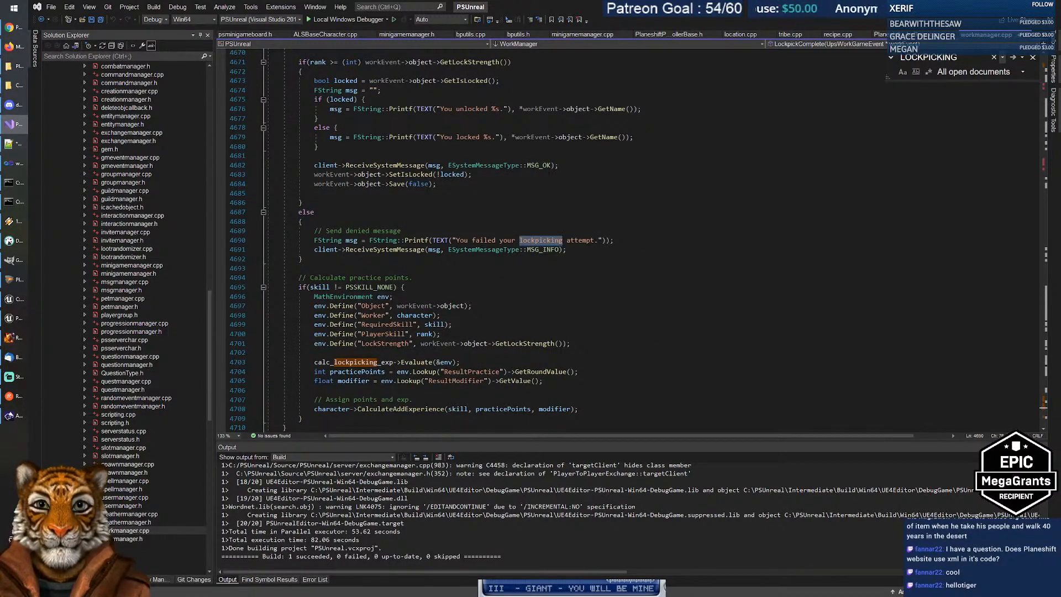
scroll(435, 240, "up", 4)
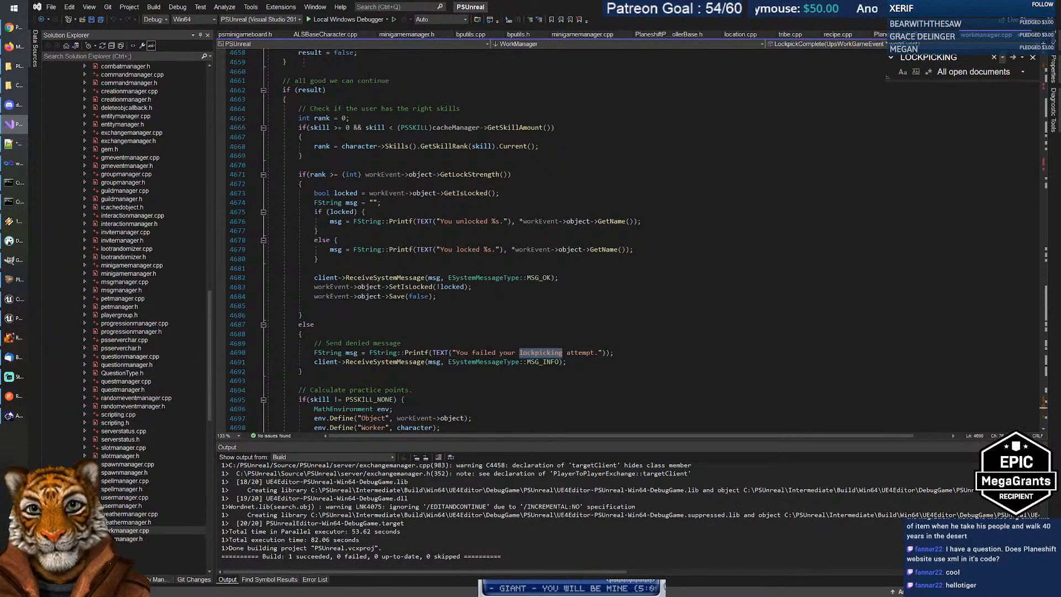
scroll(435, 239, "up", 1)
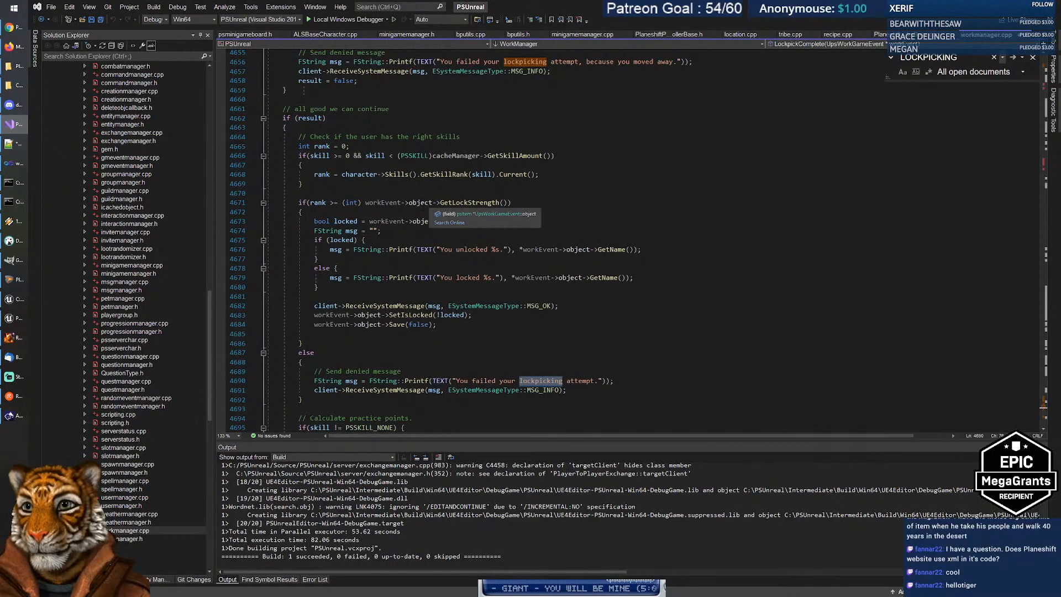
Step: Examine rank and GetLockStrength in the rank-versus-lock-strength check
left_click(318, 202)
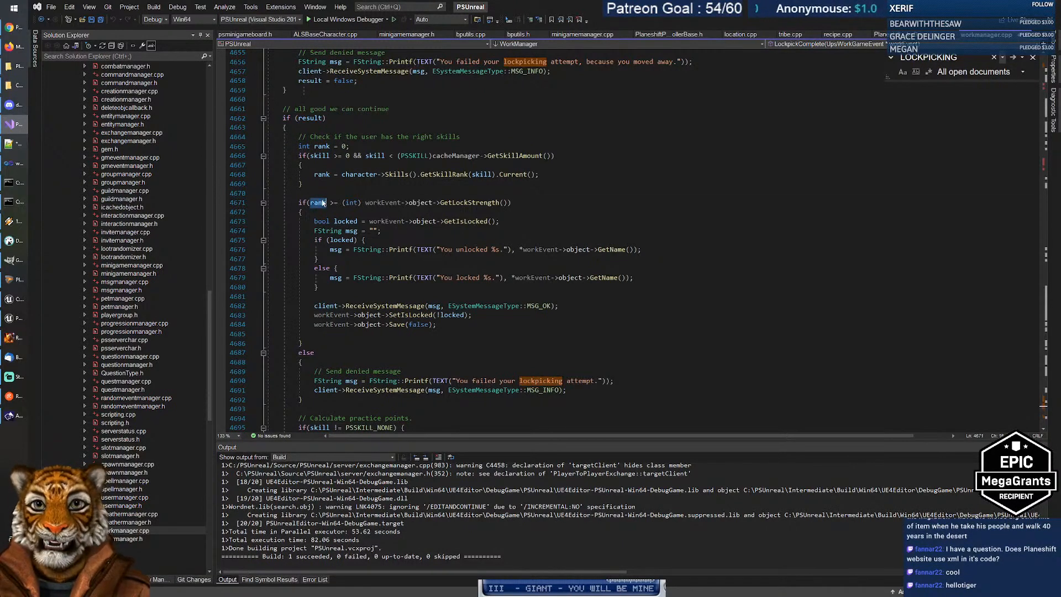
double_click(483, 203)
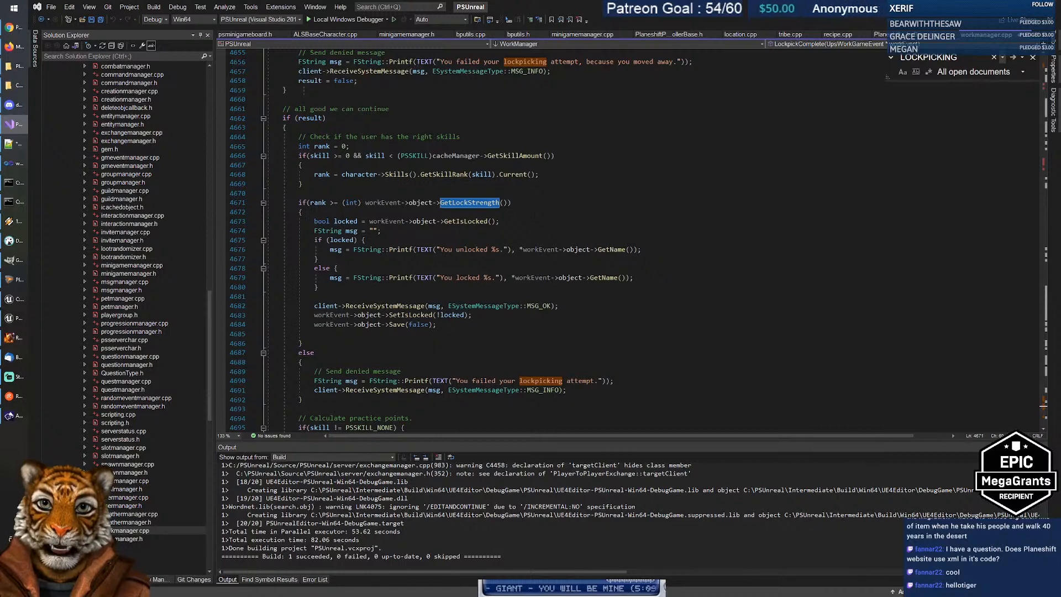
key("Down")
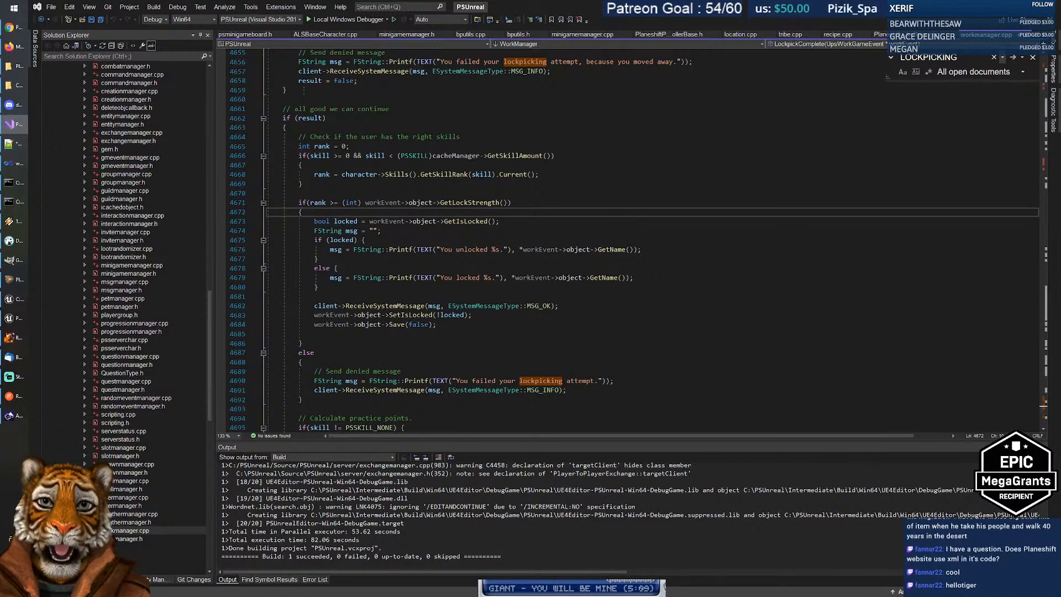
key("alt+Tab")
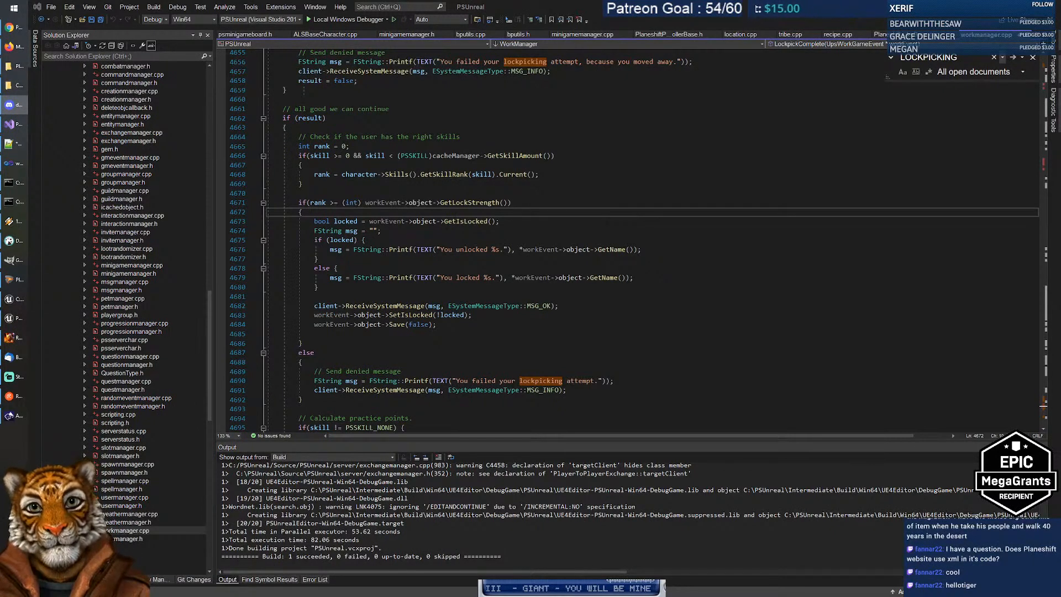
double_click(319, 203)
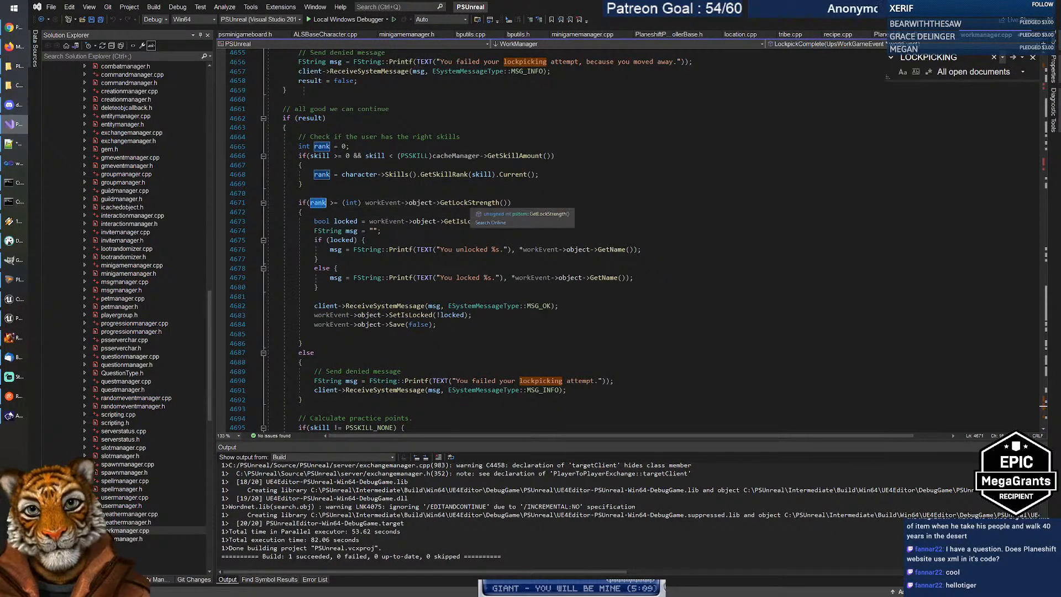
left_click(469, 203)
key("Down")
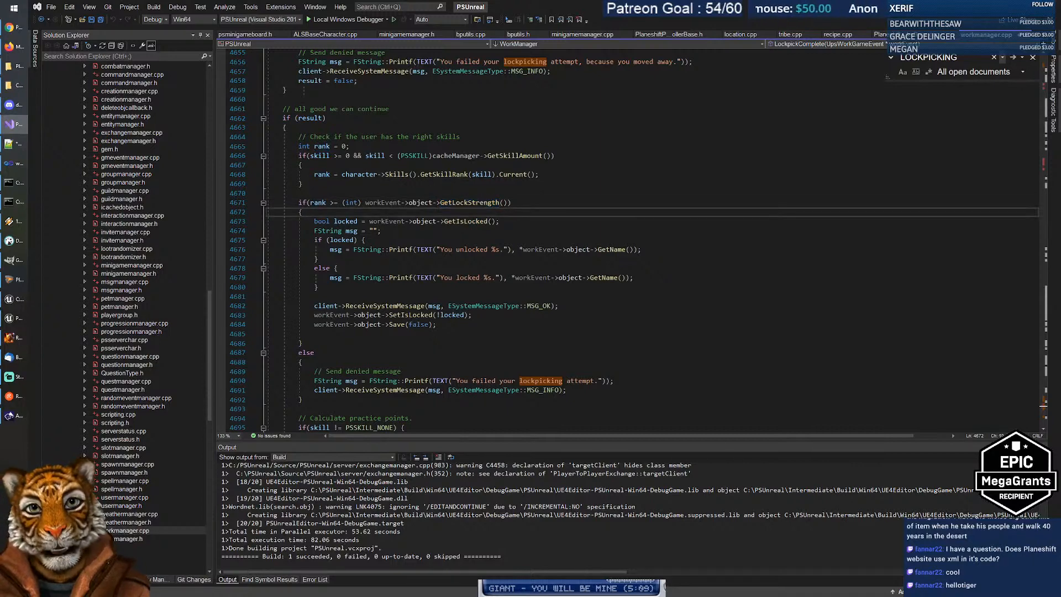
Step: Re-inspect rank, GetLockStrength and object, then scroll toward the practice-point code
double_click(319, 203)
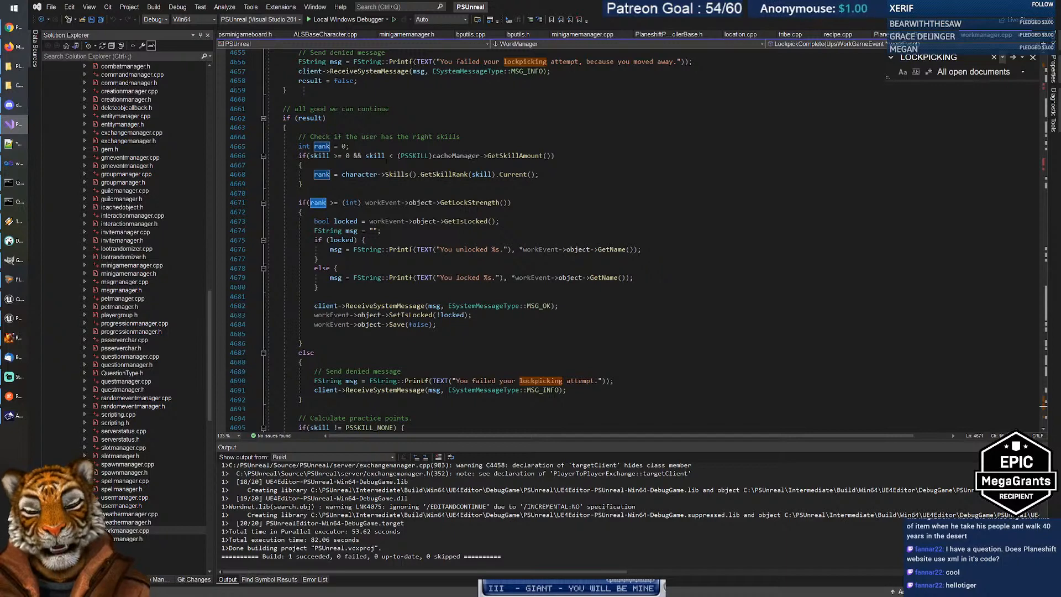
double_click(469, 202)
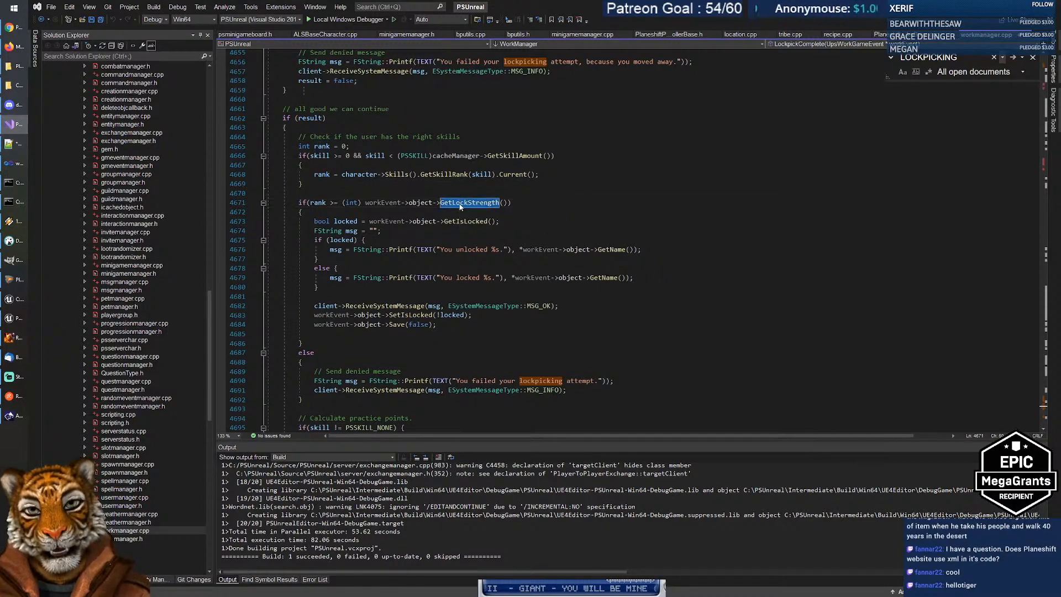
key("Down")
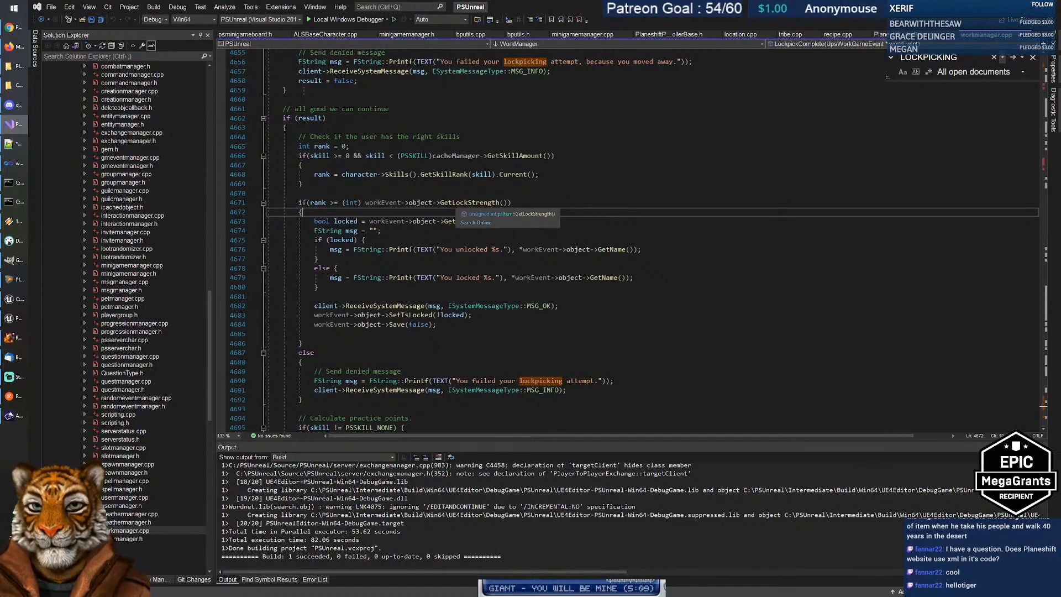
double_click(421, 203)
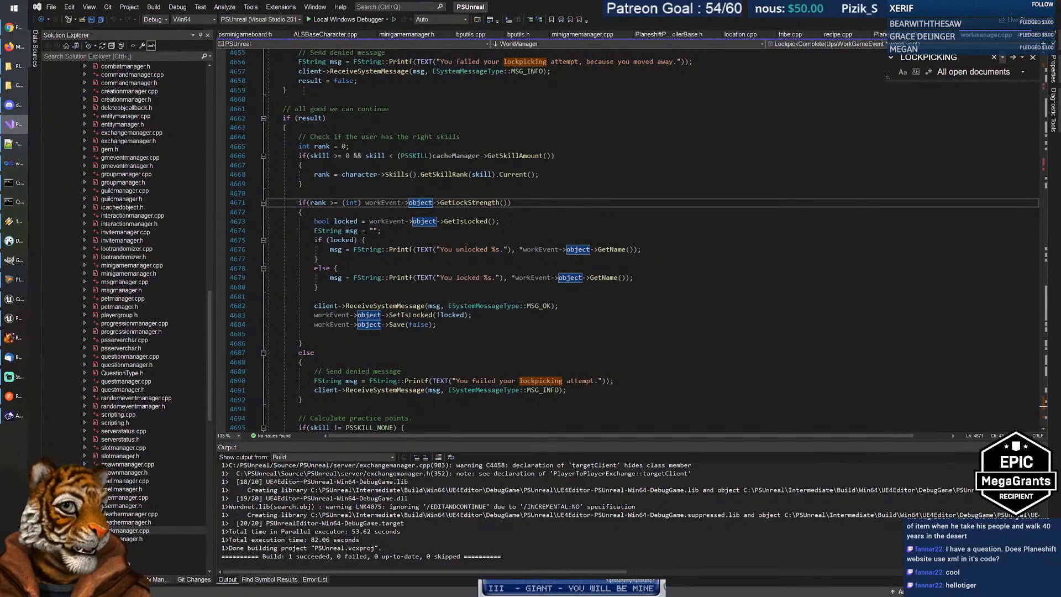
key("alt+Tab")
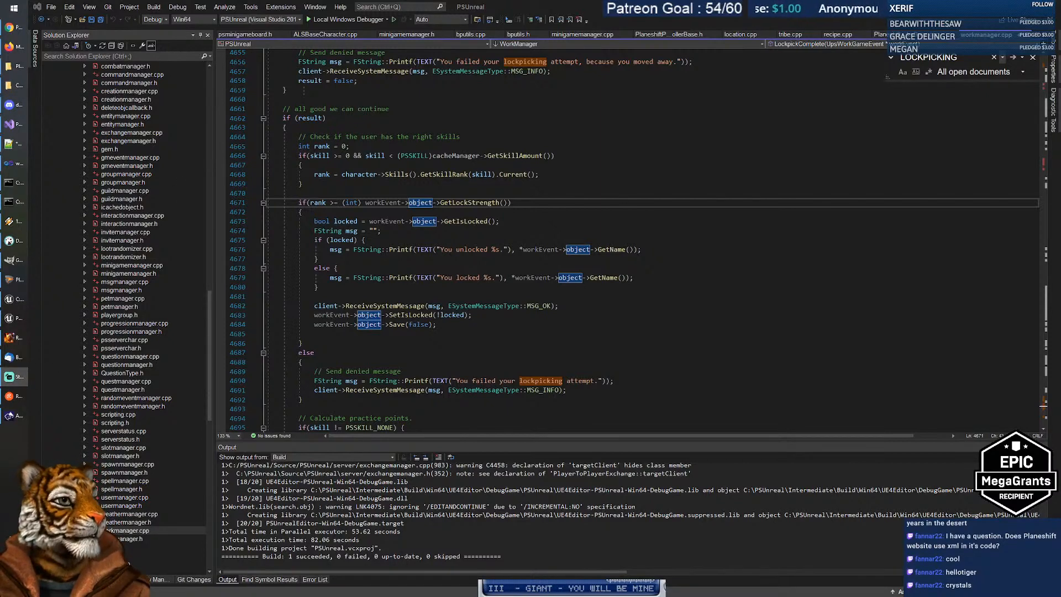
left_click(433, 344)
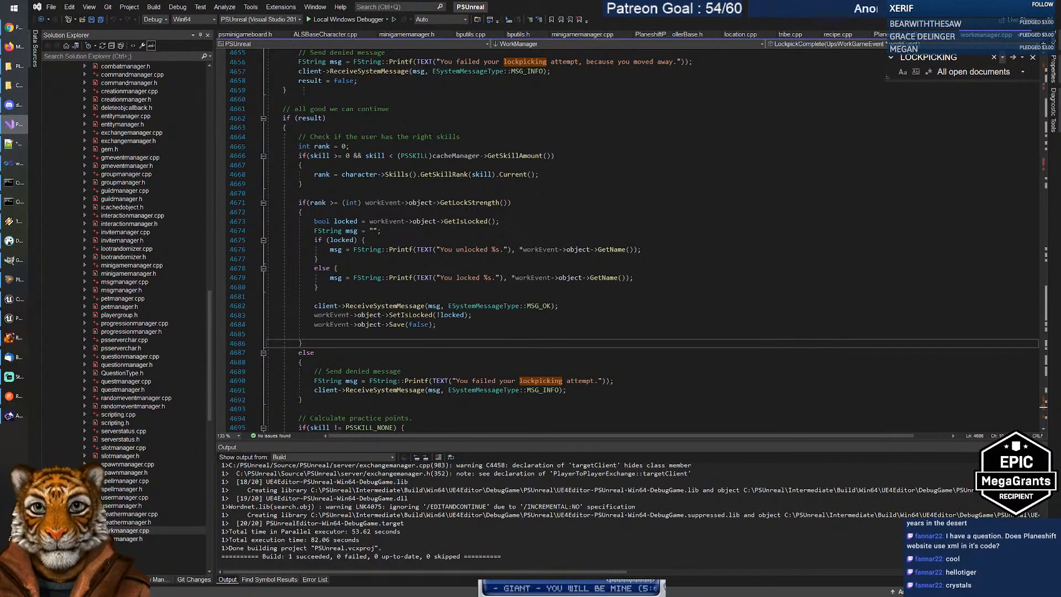
left_click(462, 294)
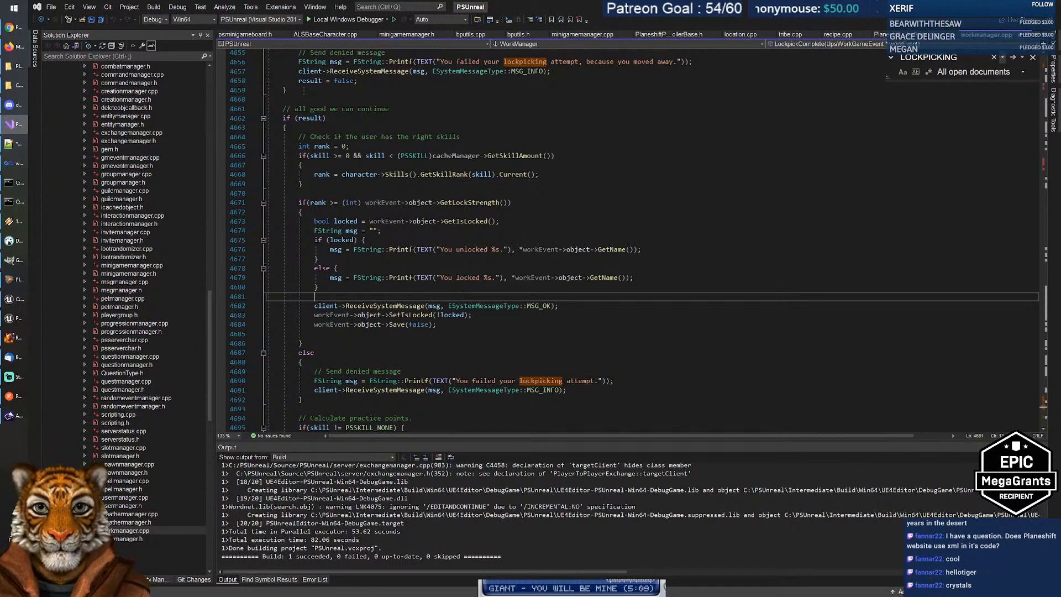
scroll(465, 326, "down", 2)
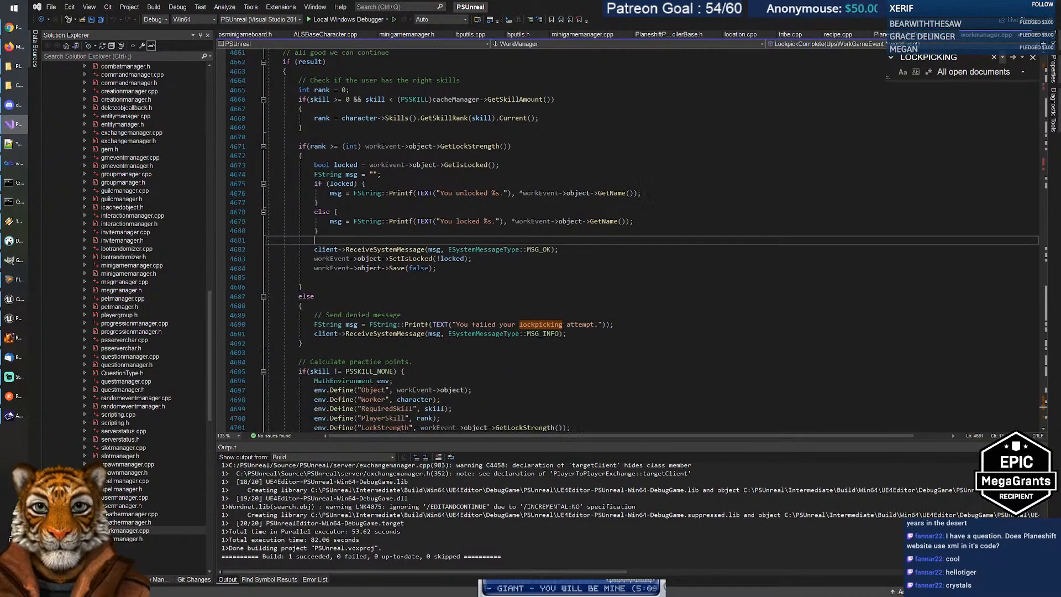
key("alt+Tab")
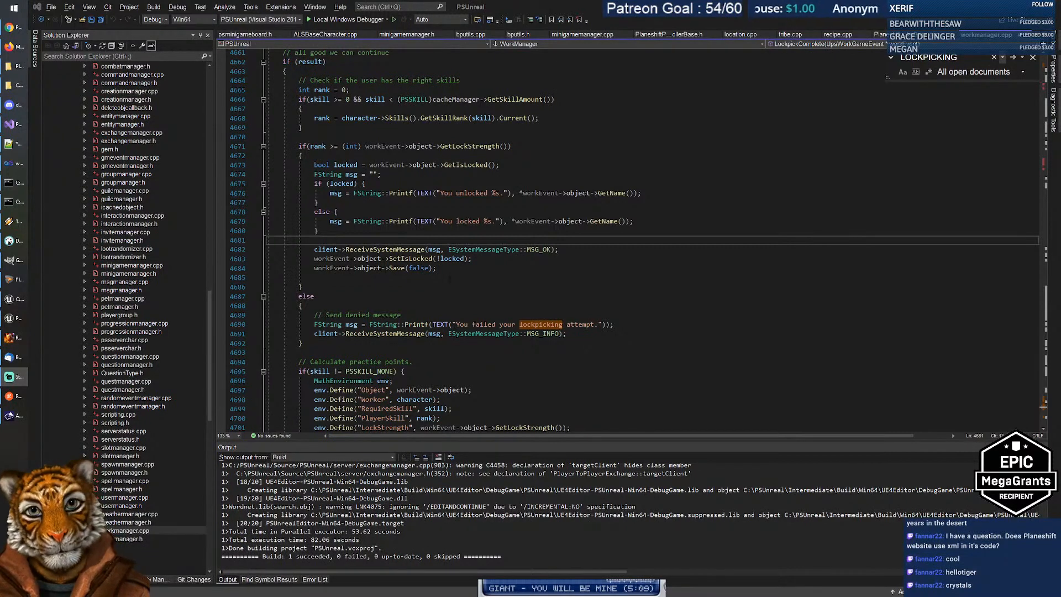
left_click(427, 305)
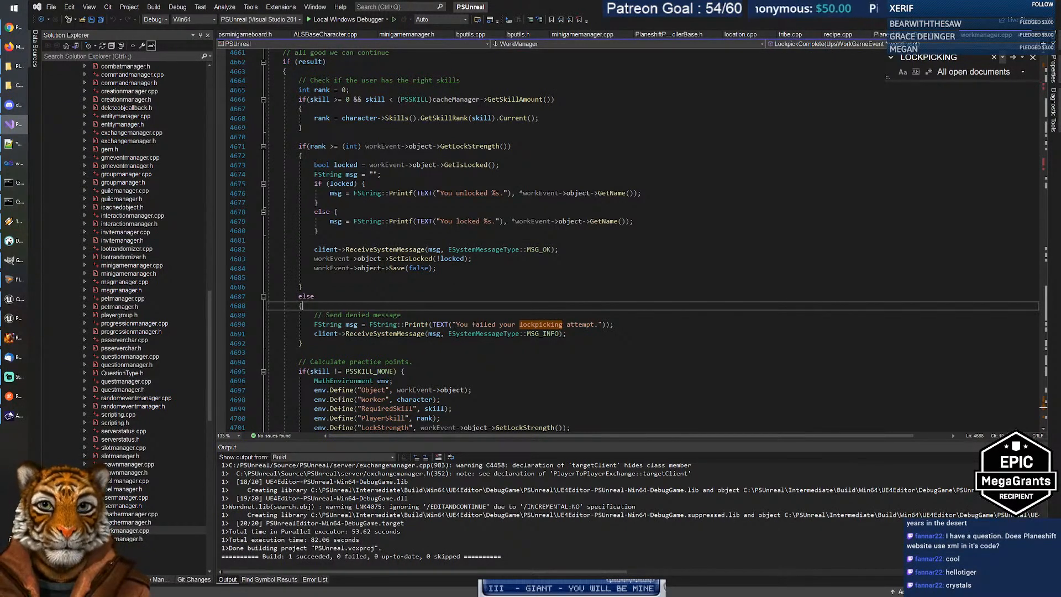
key("Down")
key("Down")
key("Down")
key("Down")
key("Down")
scroll(639, 246, "down", 3)
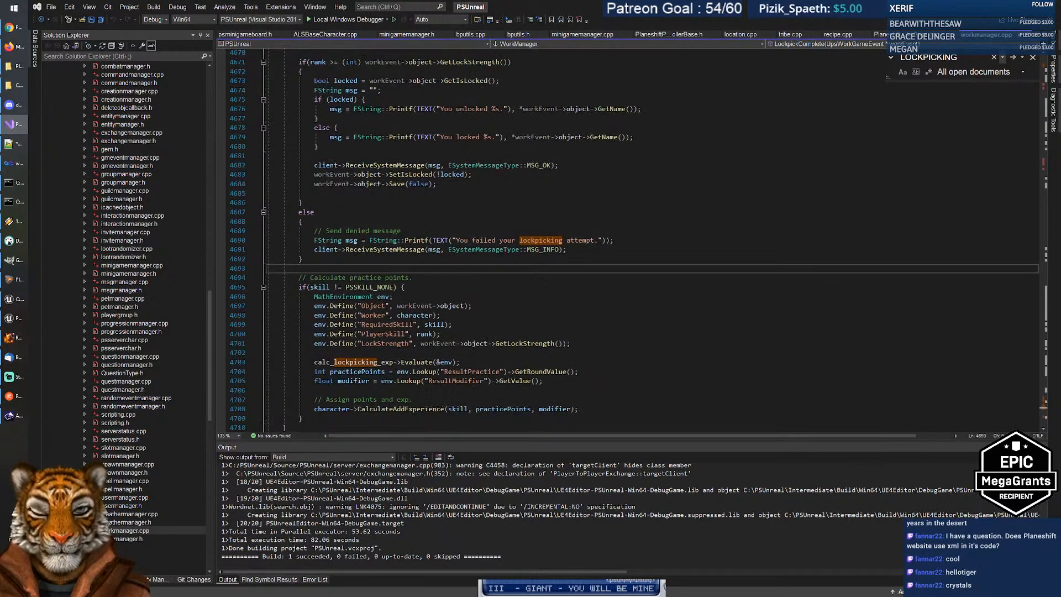
scroll(639, 246, "down", 1)
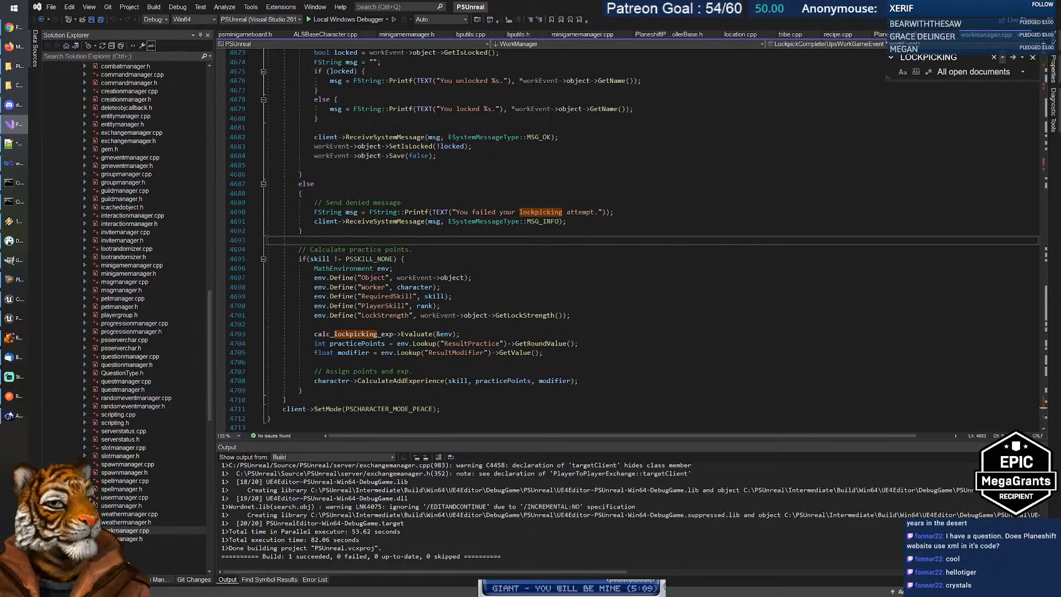
key("alt+Tab")
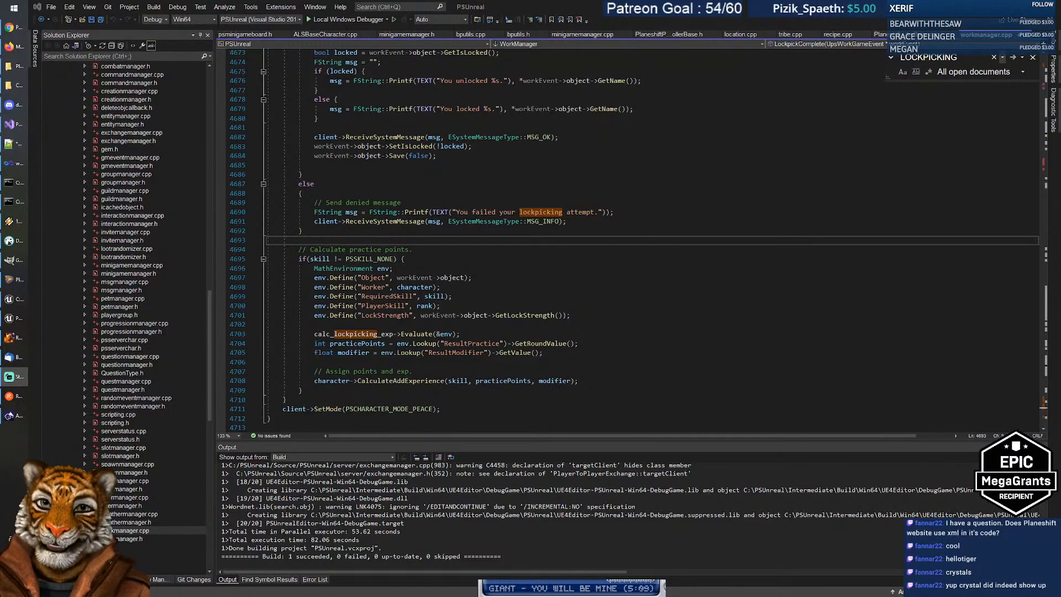
left_click(431, 258)
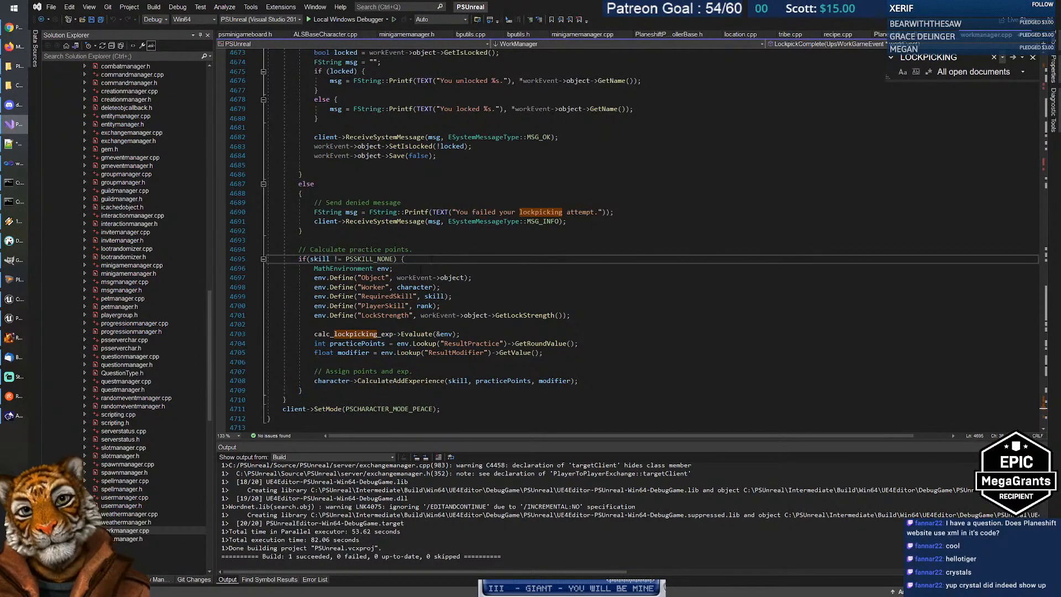
left_click(411, 268)
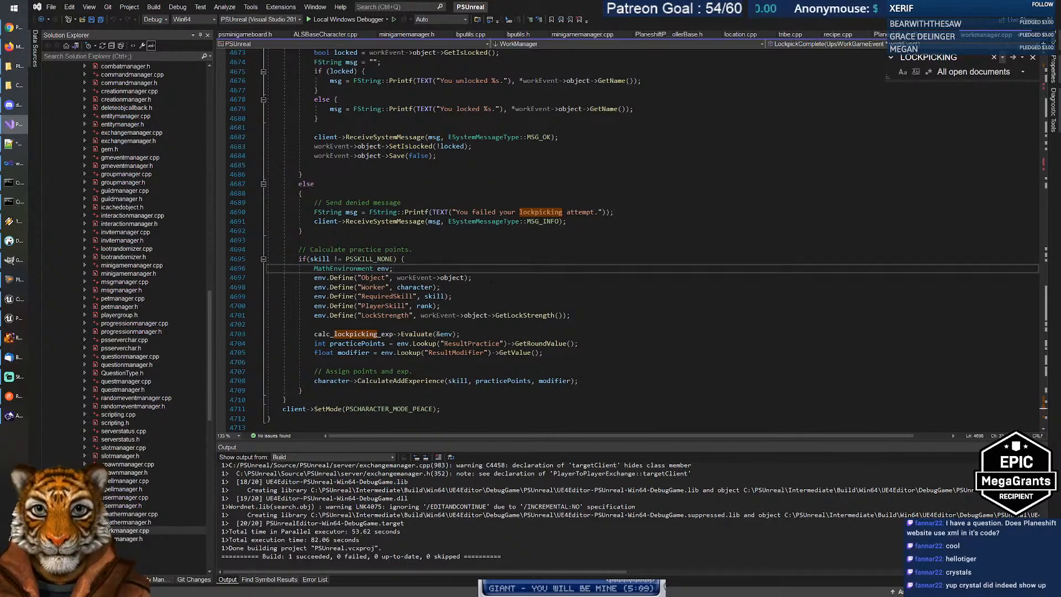
left_click(18, 51)
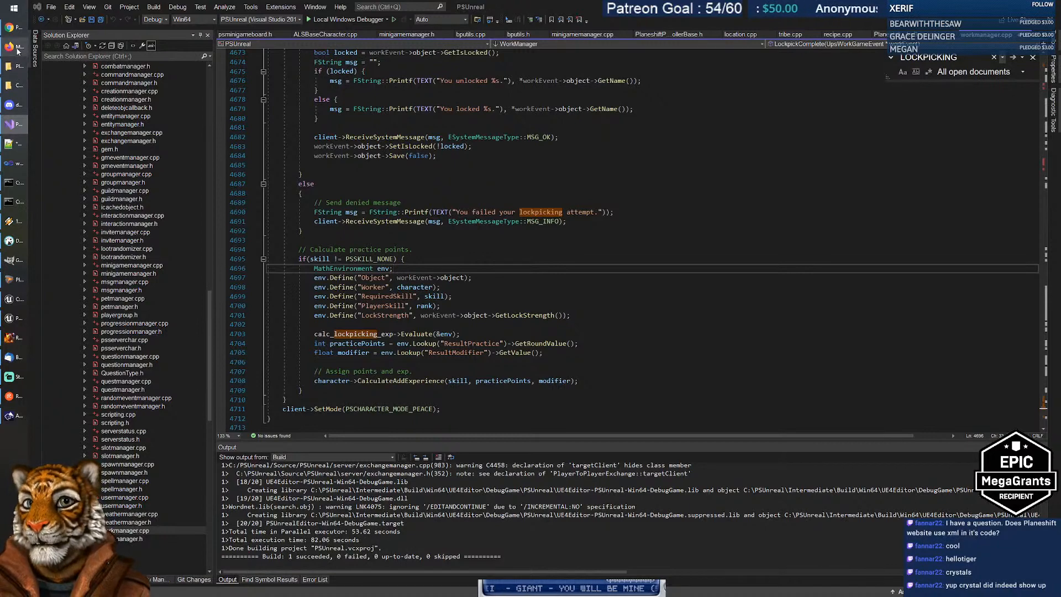
left_click(10, 27)
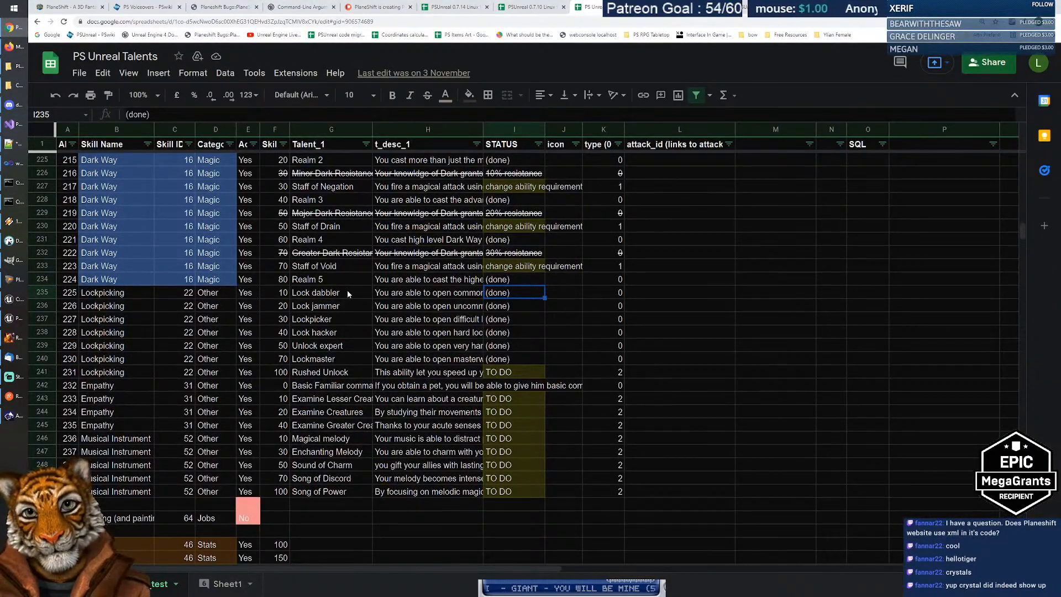
scroll(324, 276, "up", 10)
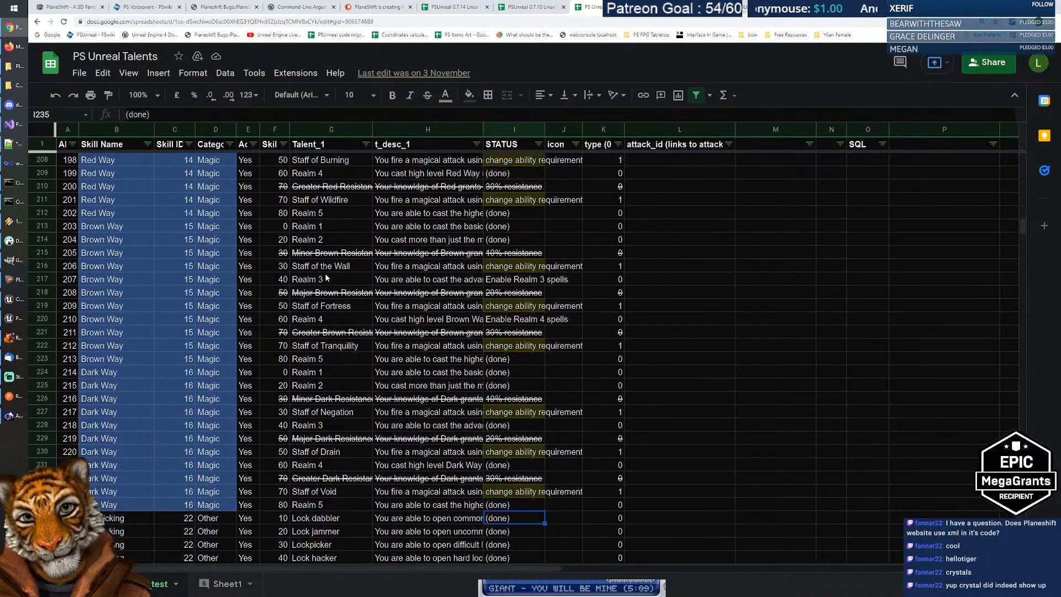
scroll(343, 244, "up", 9)
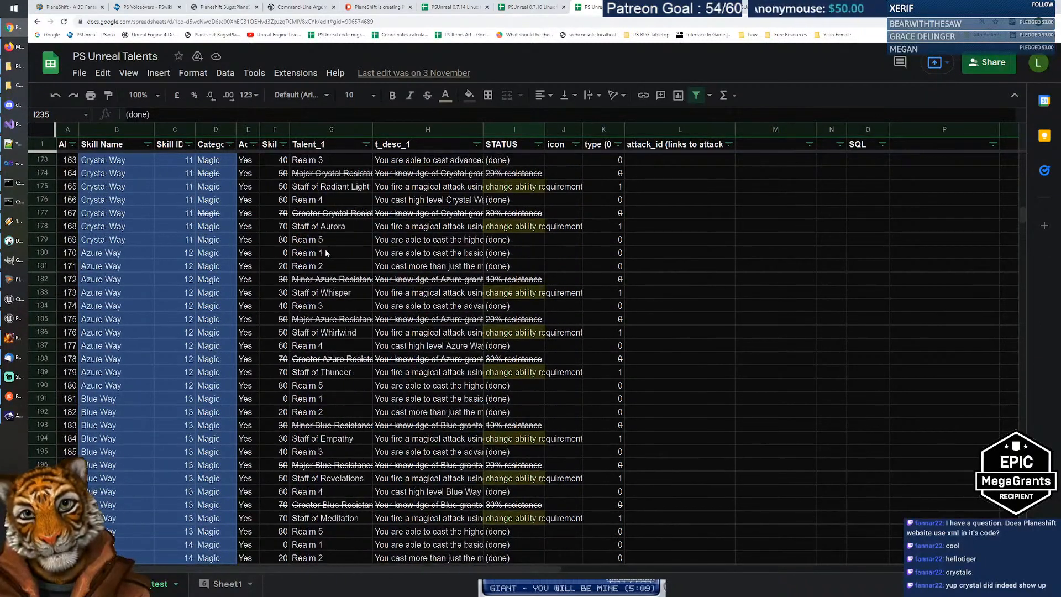
left_click(339, 229)
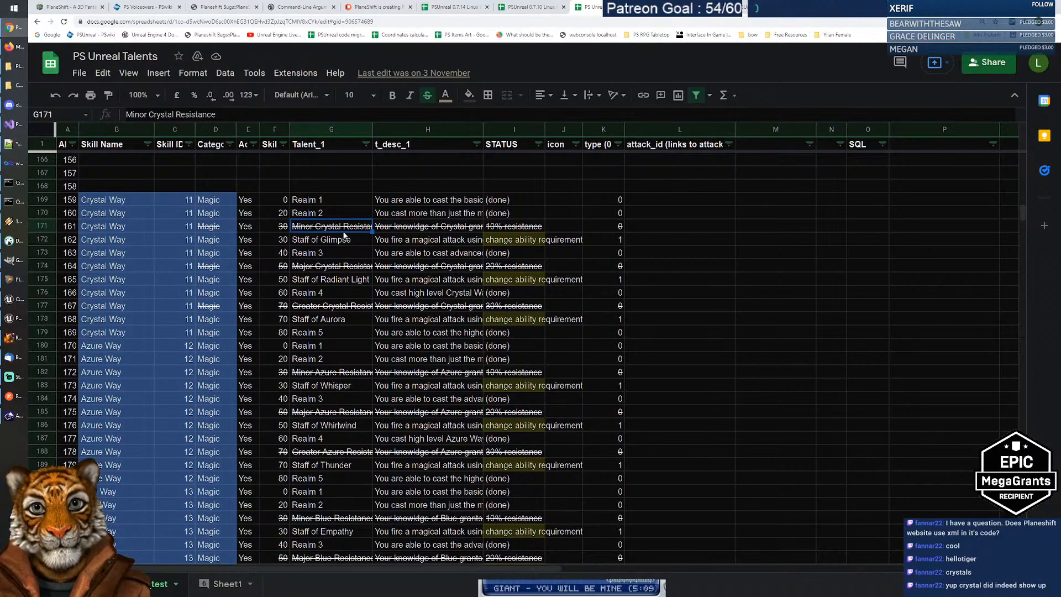
left_click(412, 230)
left_click(322, 229)
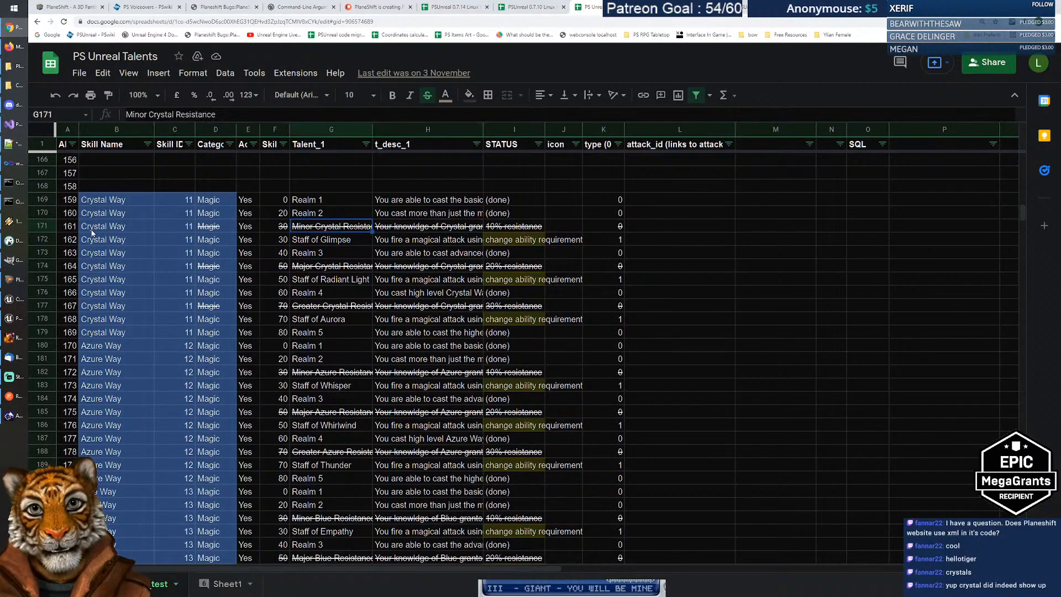
left_click(127, 230)
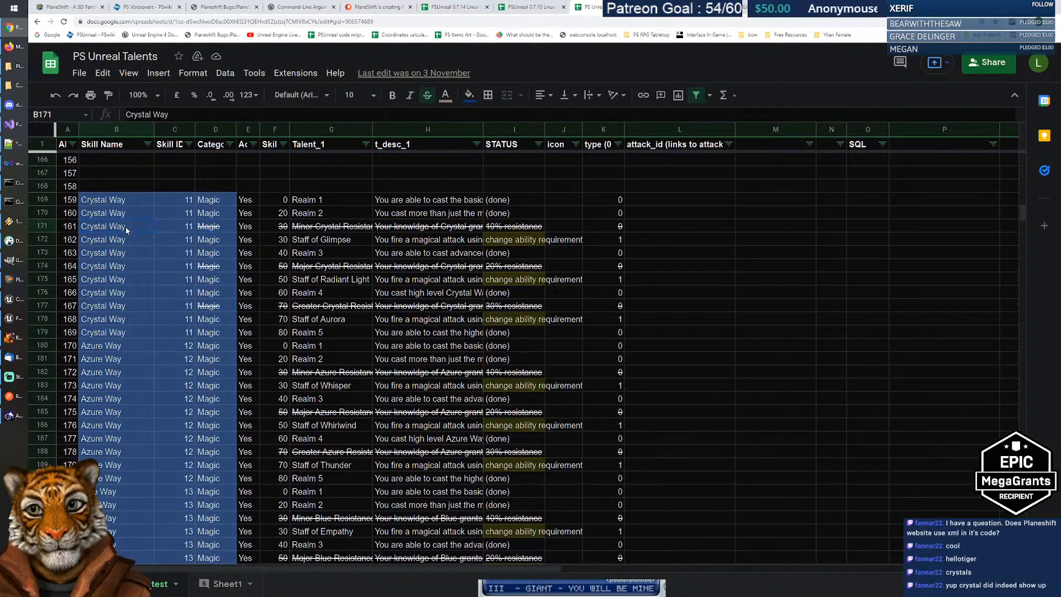
key("Right")
key("Right")
key("Right")
key("Right")
key("Right")
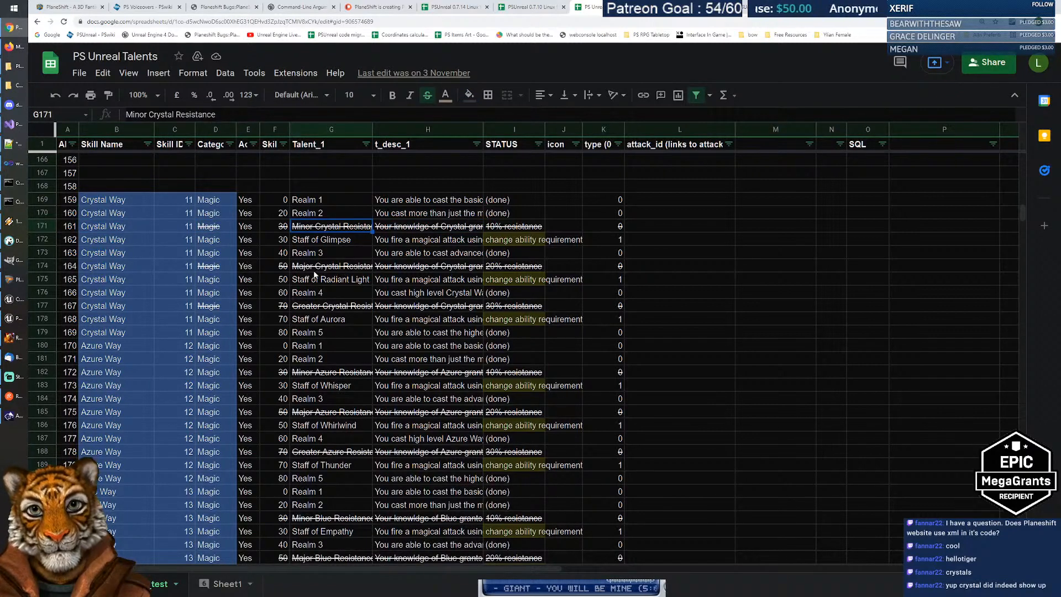
scroll(315, 275, "down", 12)
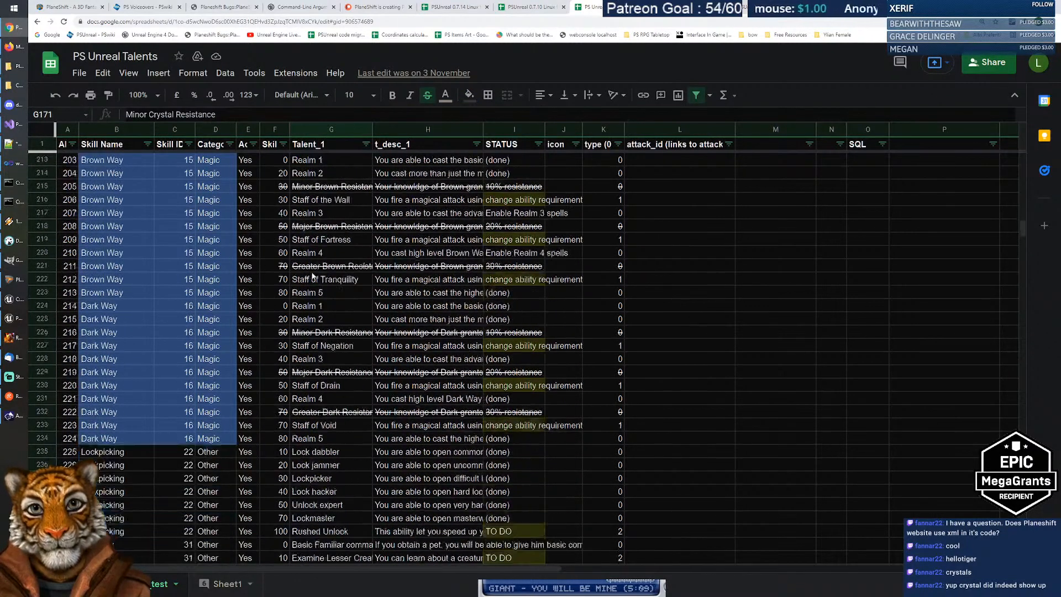
scroll(313, 277, "down", 3)
scroll(312, 277, "down", 2)
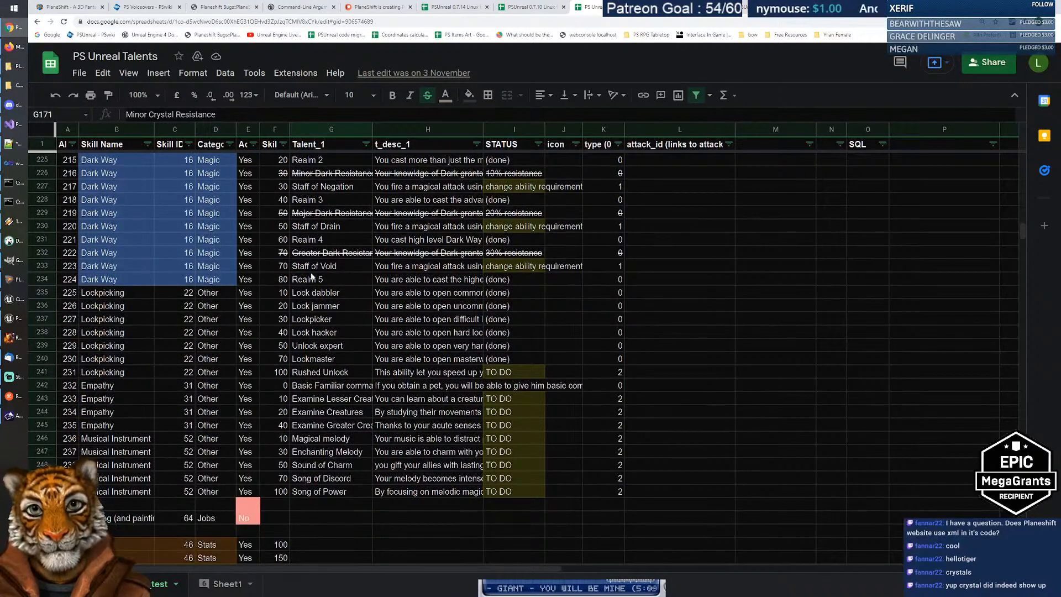
left_click(321, 253)
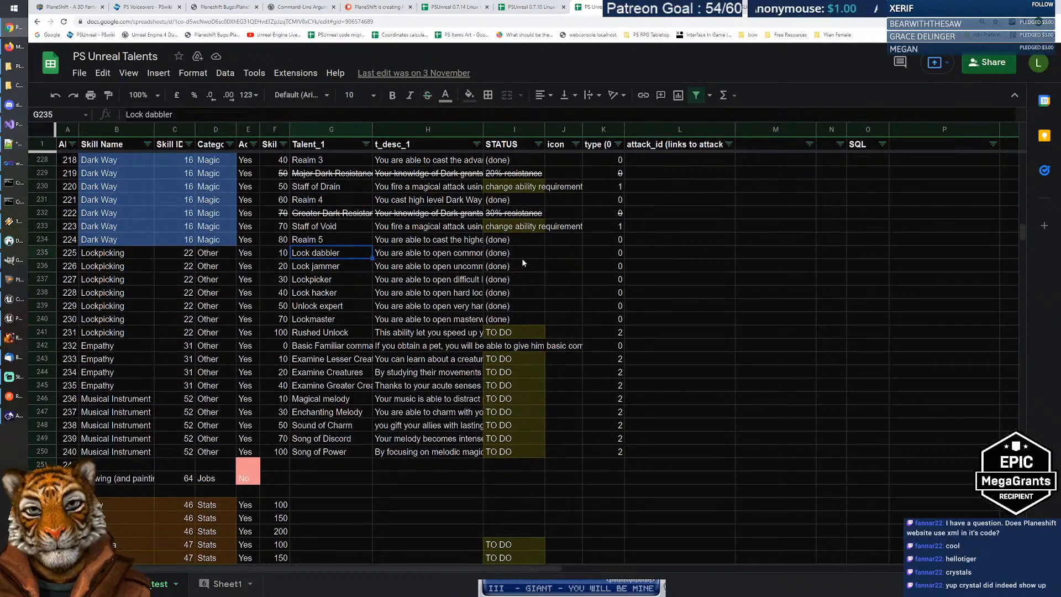
key("Right")
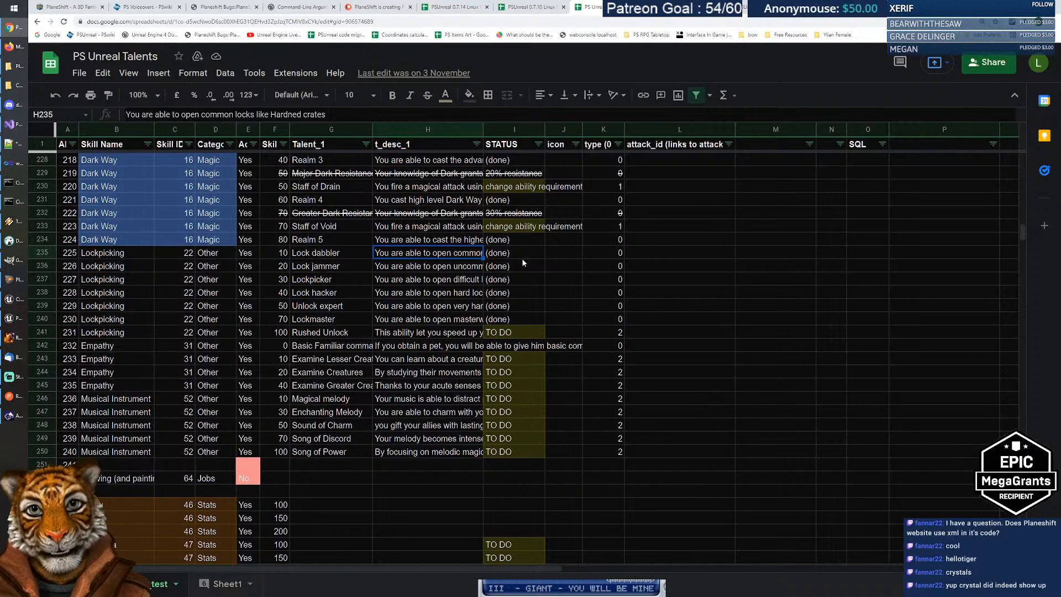
key("Down")
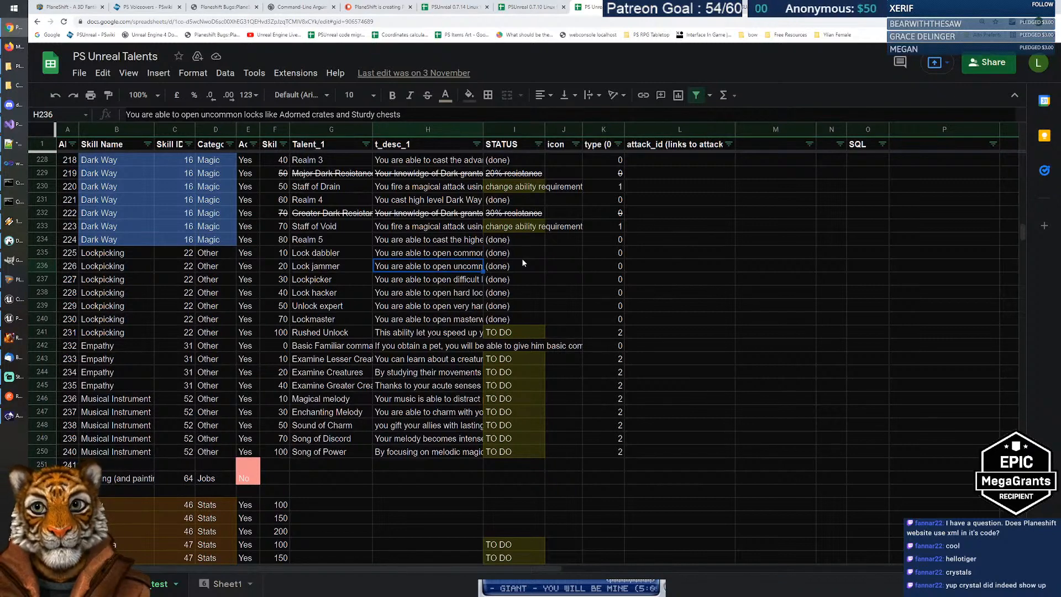
key("Down")
key("Down")
key("Down")
key("Down")
key("Down")
key("Up")
key("Up")
key("Up")
key("Up")
key("Up")
key("Up")
key("Up")
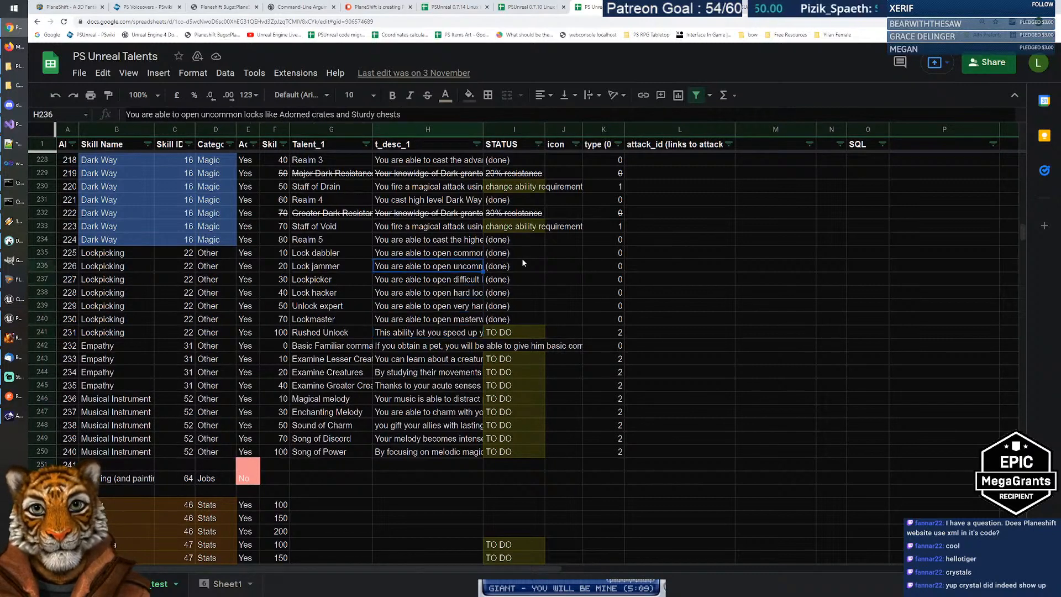
key("Down")
key("Left")
key("Down")
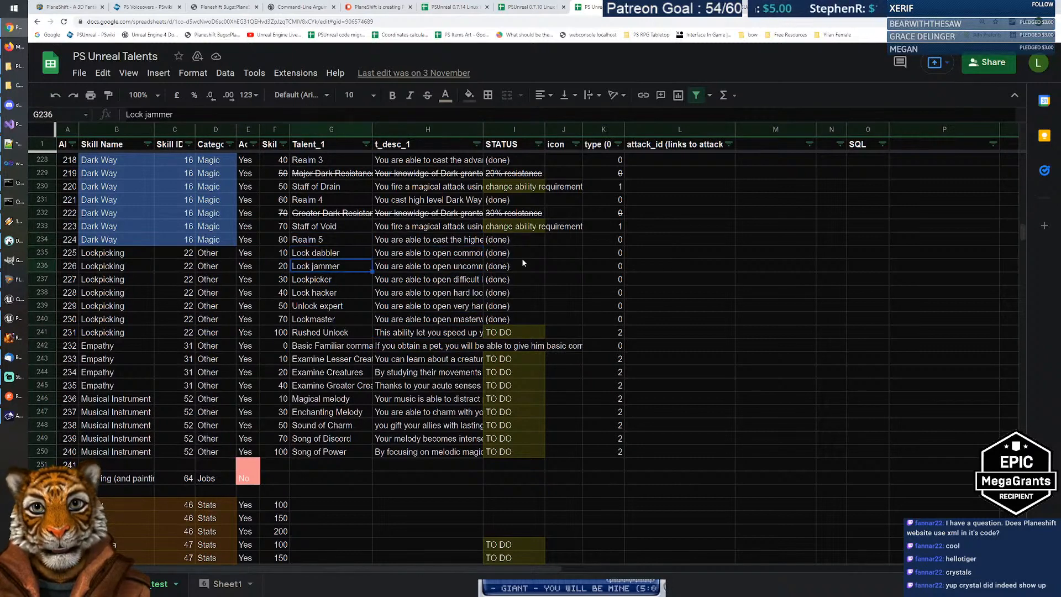
scroll(381, 316, "down", 3)
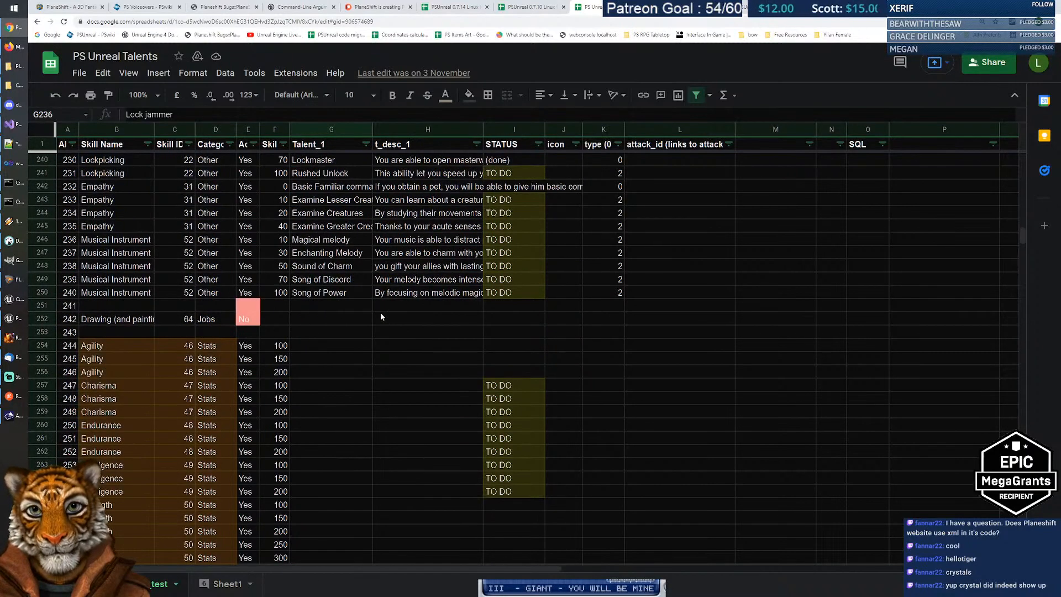
scroll(381, 313, "down", 2)
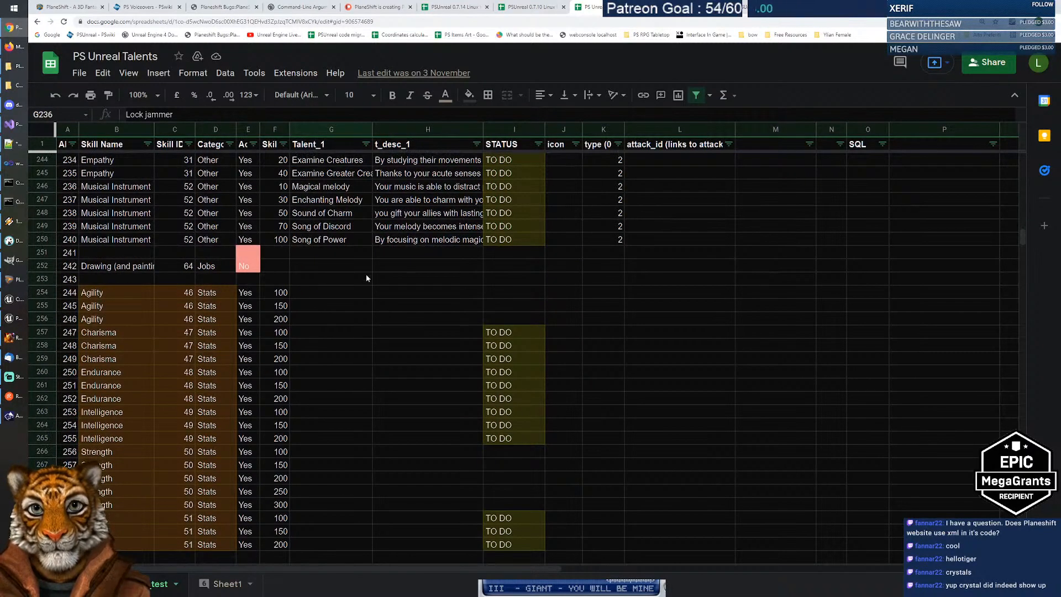
left_click(334, 264)
Step: Write the Drawing (and painting) description about drawing complexity in strokes and number of colors
left_click(145, 267)
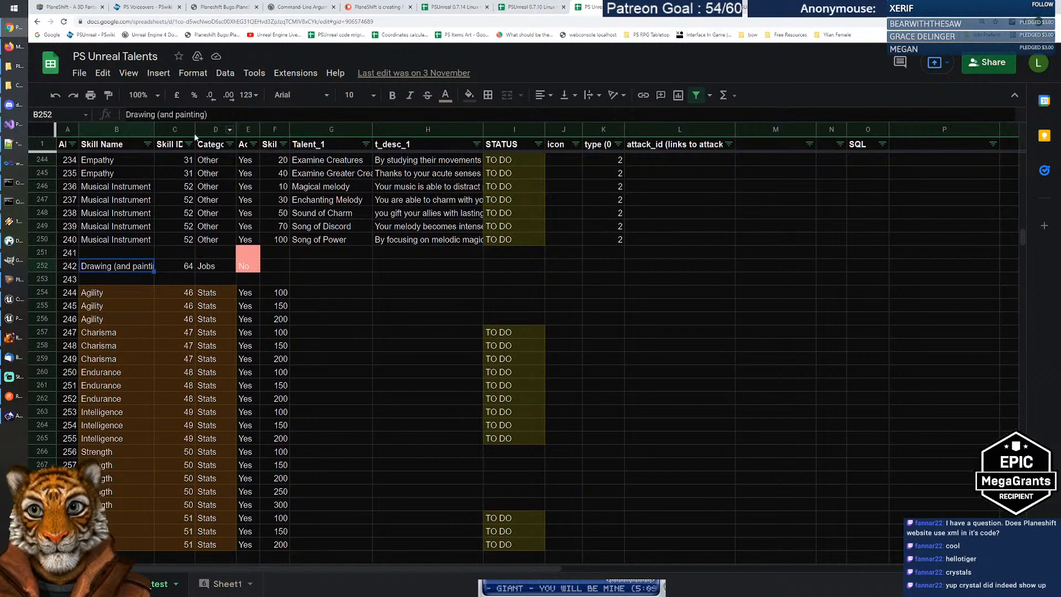
double_click(404, 264)
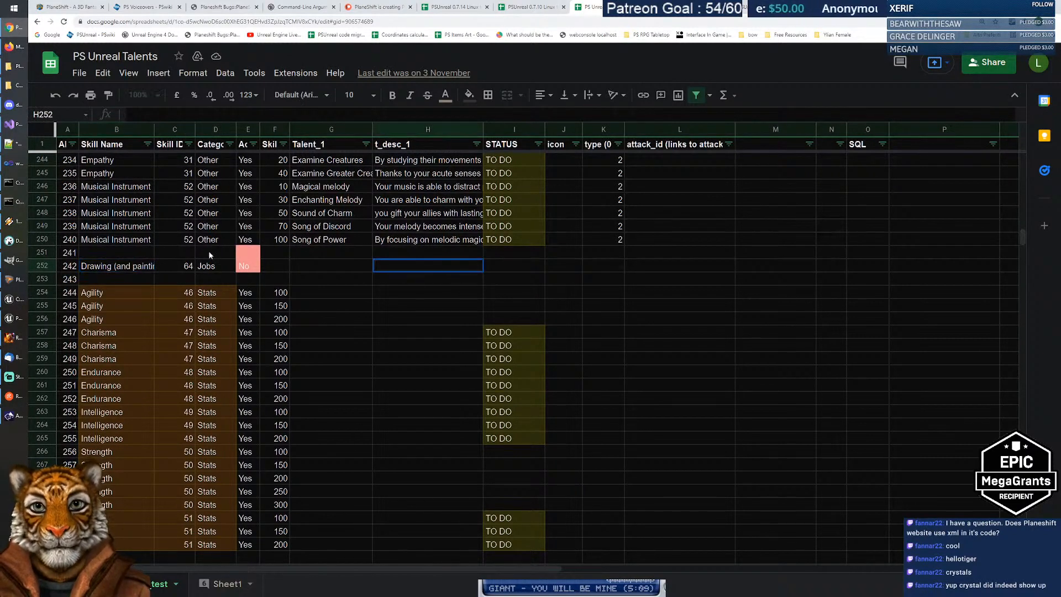
left_click(141, 268)
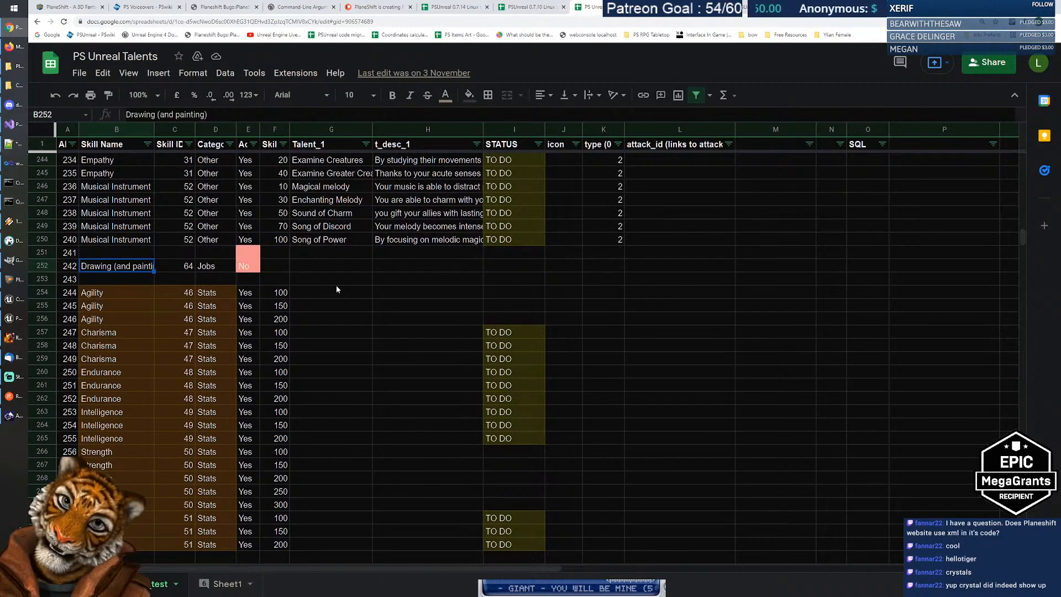
left_click(381, 264)
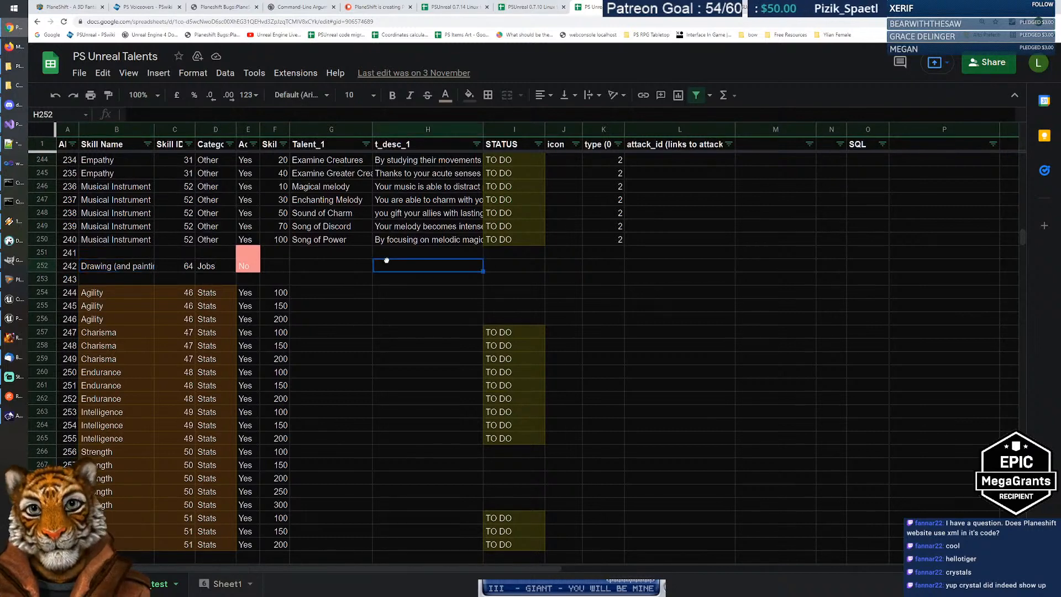
double_click(428, 265)
type("Complexity of ")
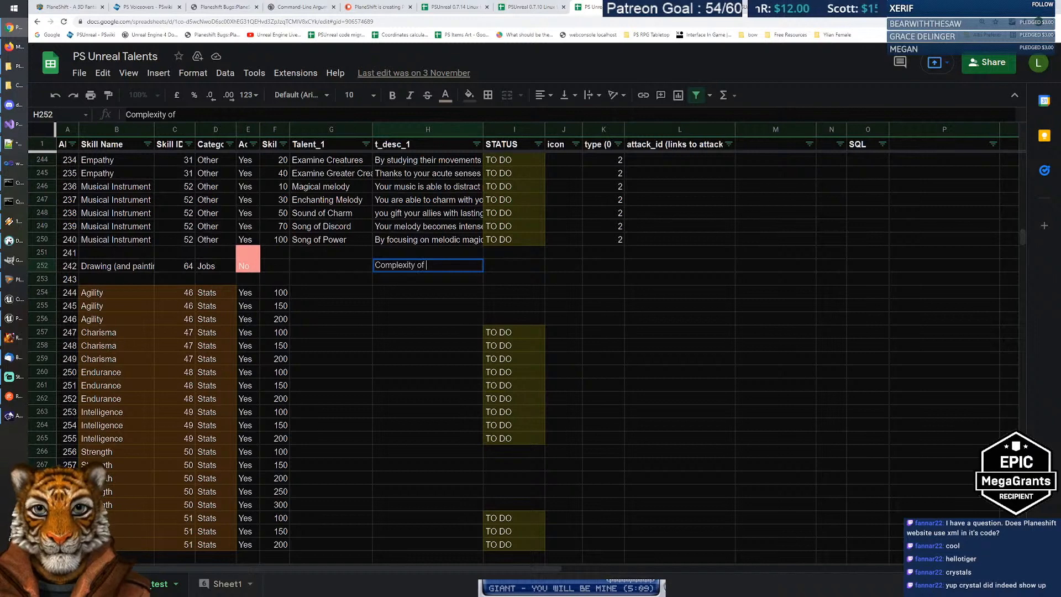
type("drawing you ca")
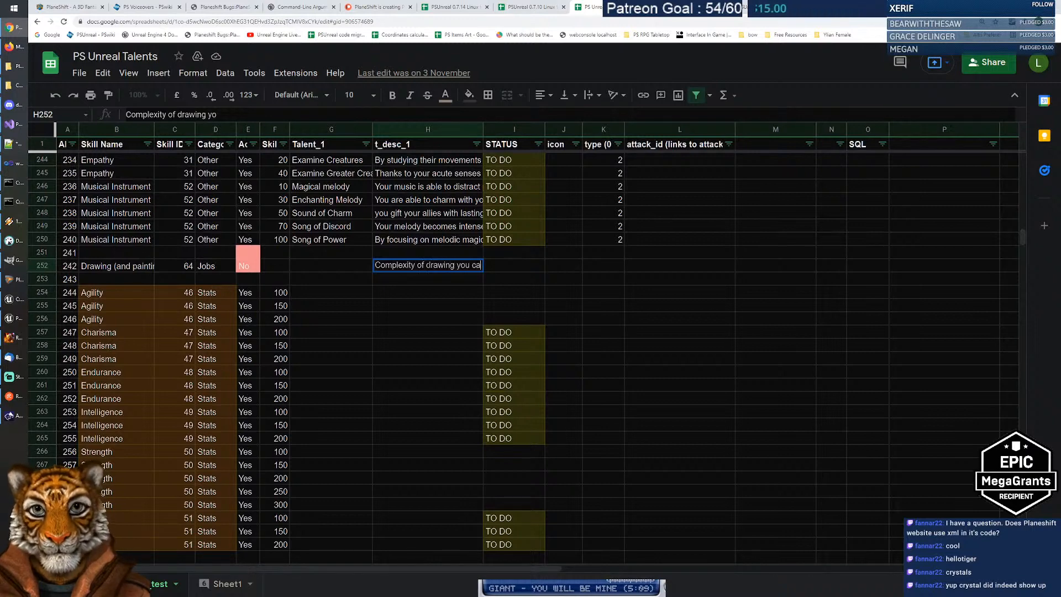
type("n make (number")
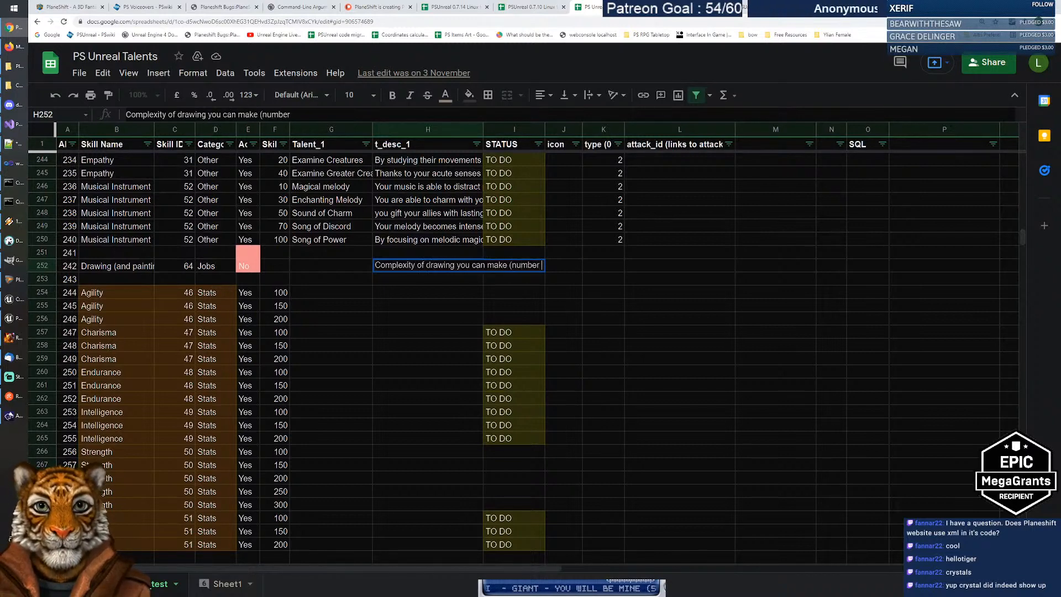
type(" of strokes)")
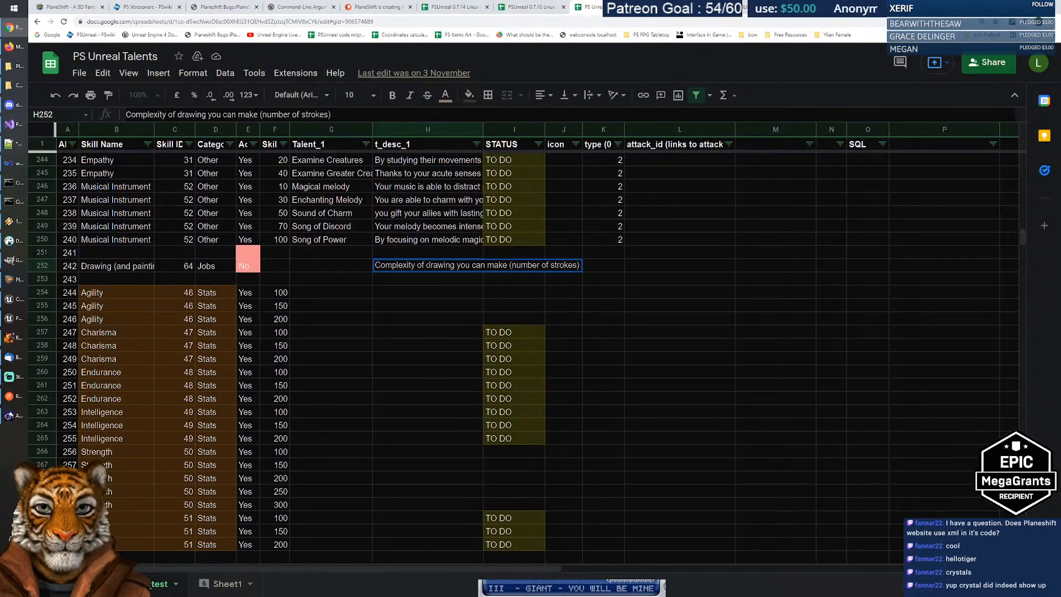
type(" and number of ")
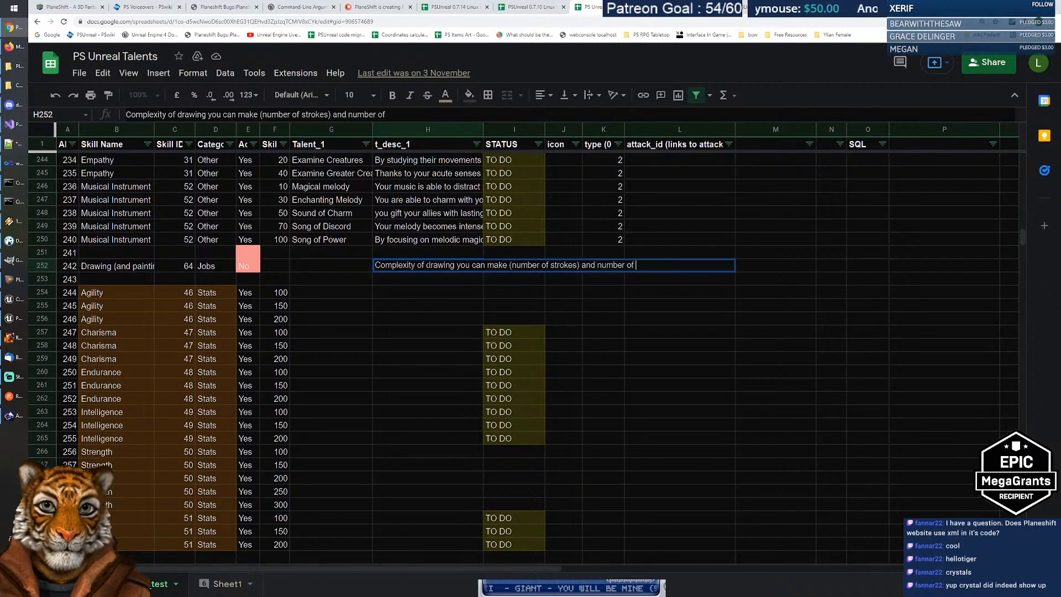
type("colors")
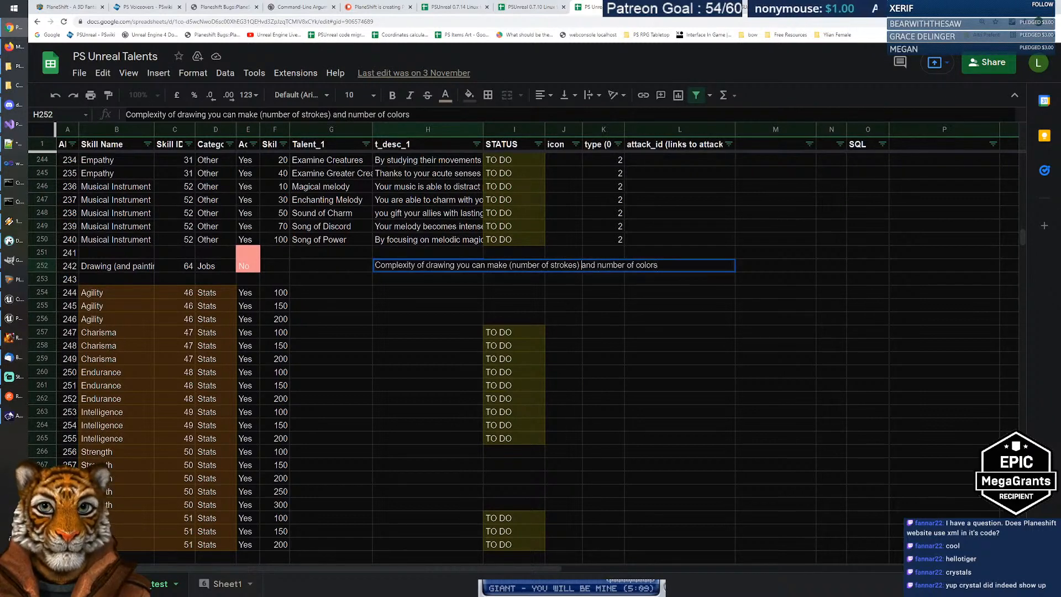
key("BackSpace")
key("BackSpace")
key("Return")
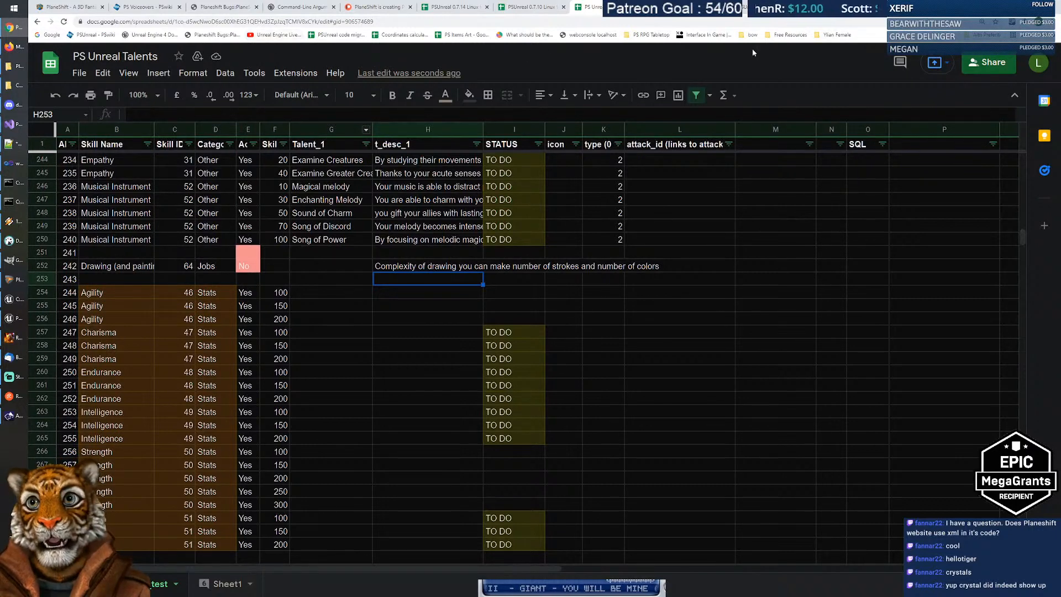
key("ctrl+Tab")
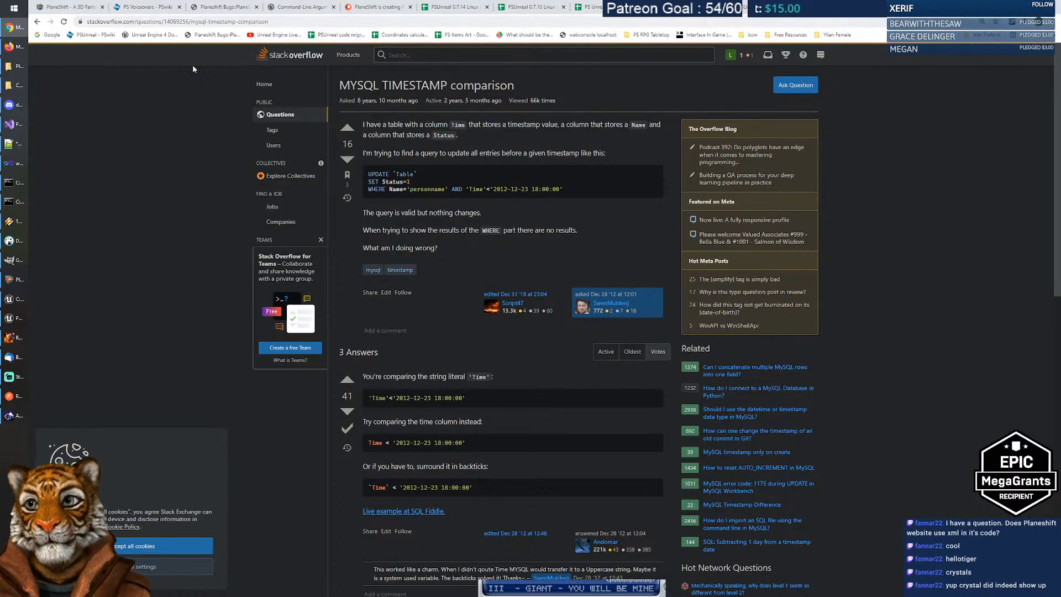
Step: Search the web for 'unreal marketplace' and open the Unreal Engine Marketplace
left_click(169, 26)
type("unreal")
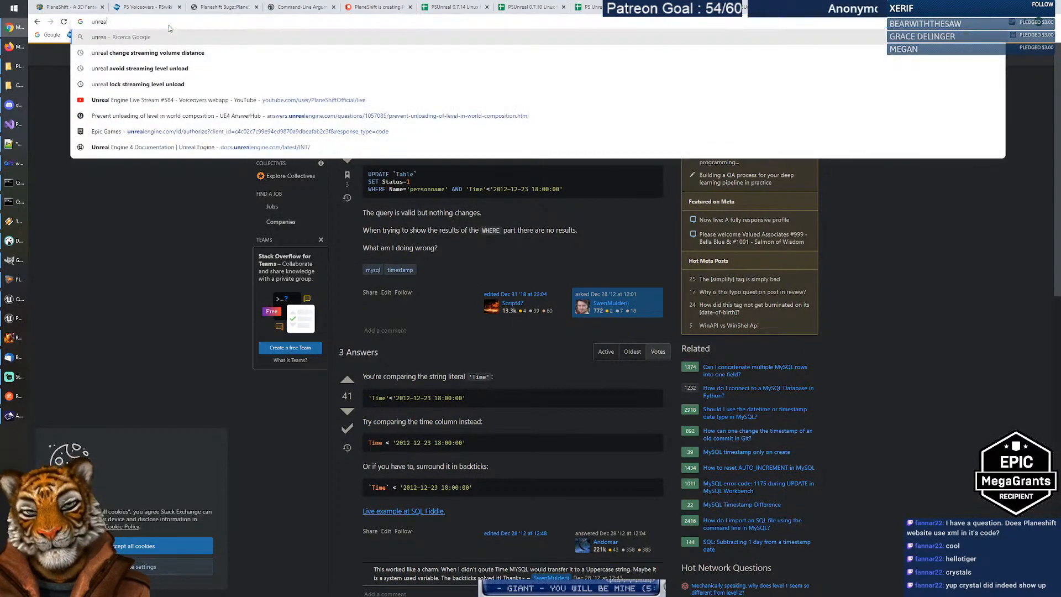
type(" marketplace")
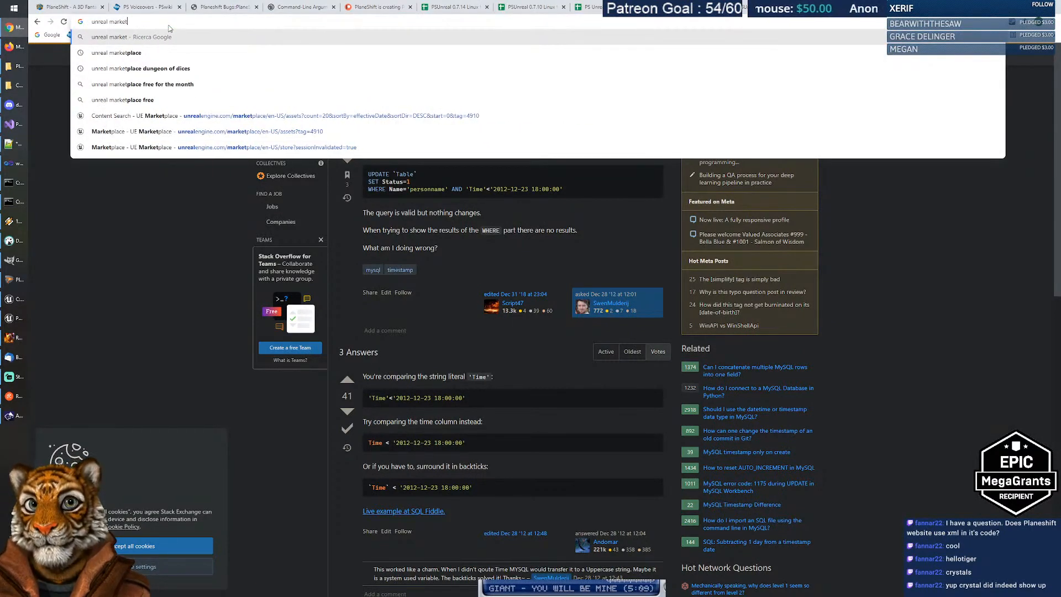
key("Return")
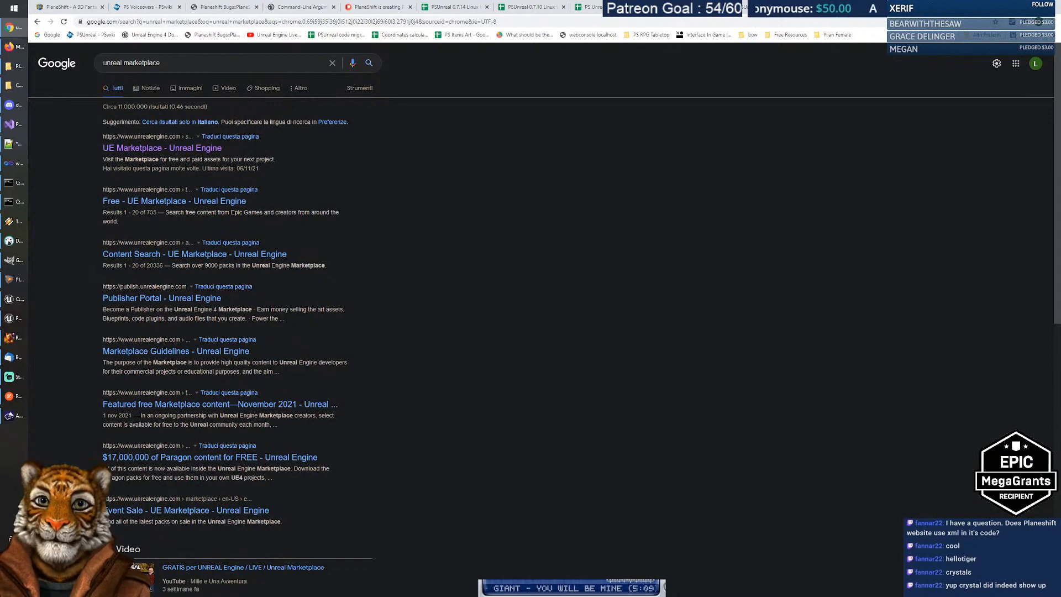
left_click(192, 149)
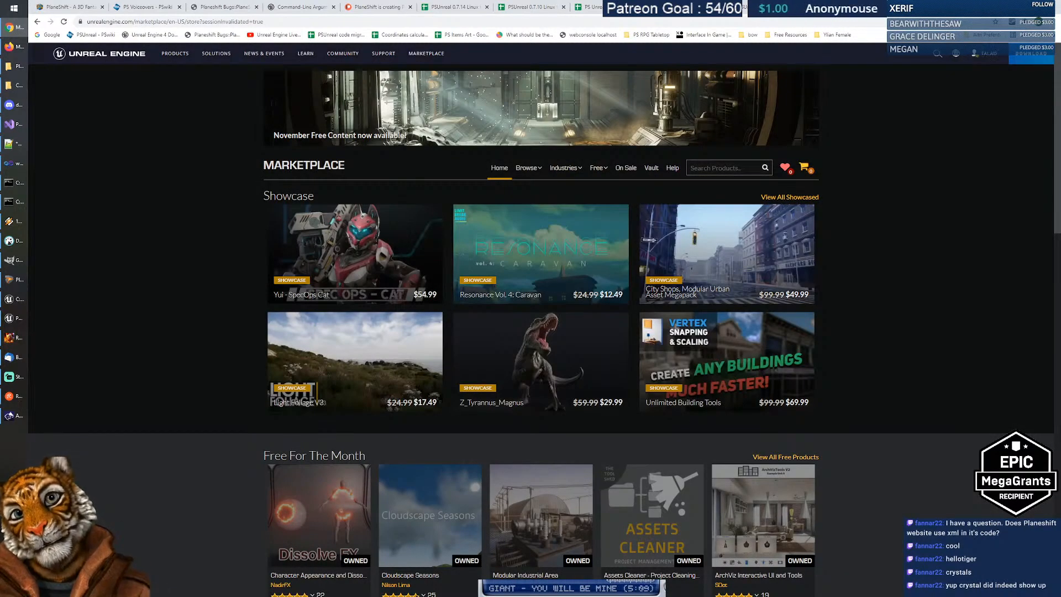
Step: Search the Marketplace for 'drawing' and browse the Coreb Games publisher profile
type("drawing")
key("Return")
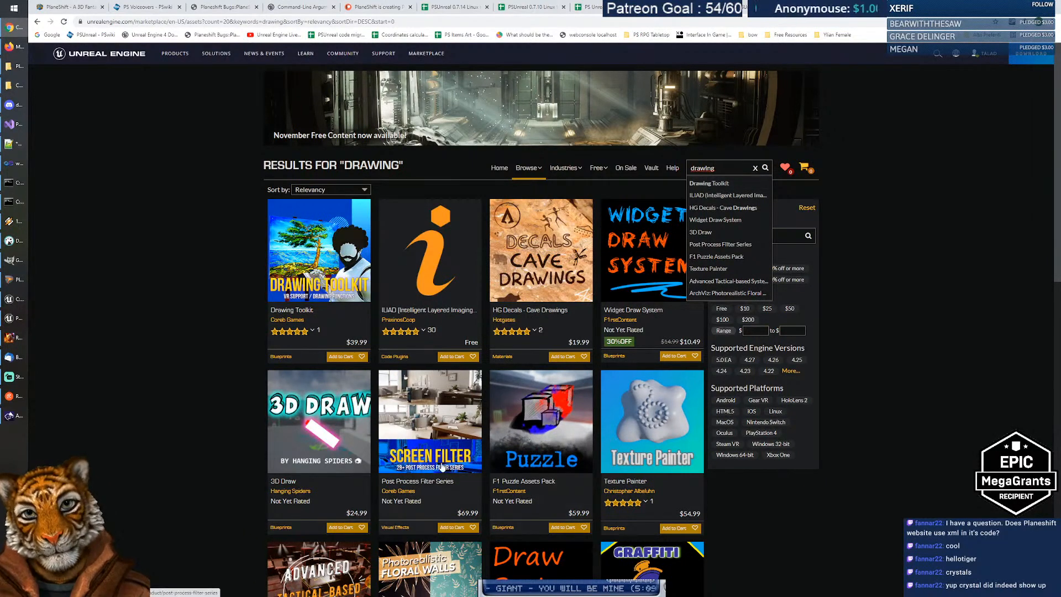
left_click(401, 492)
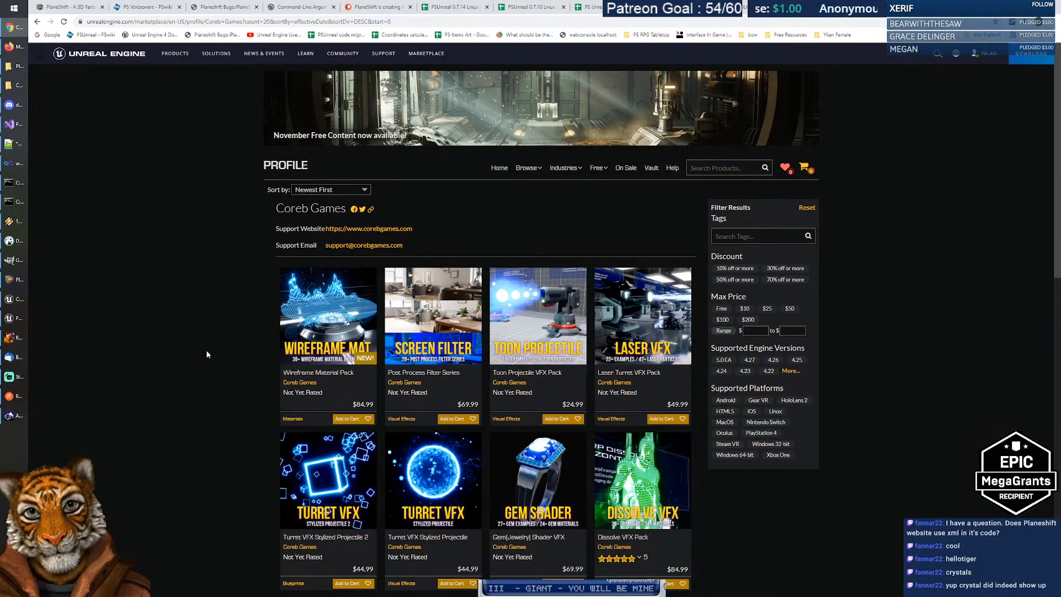
scroll(207, 354, "down", 5)
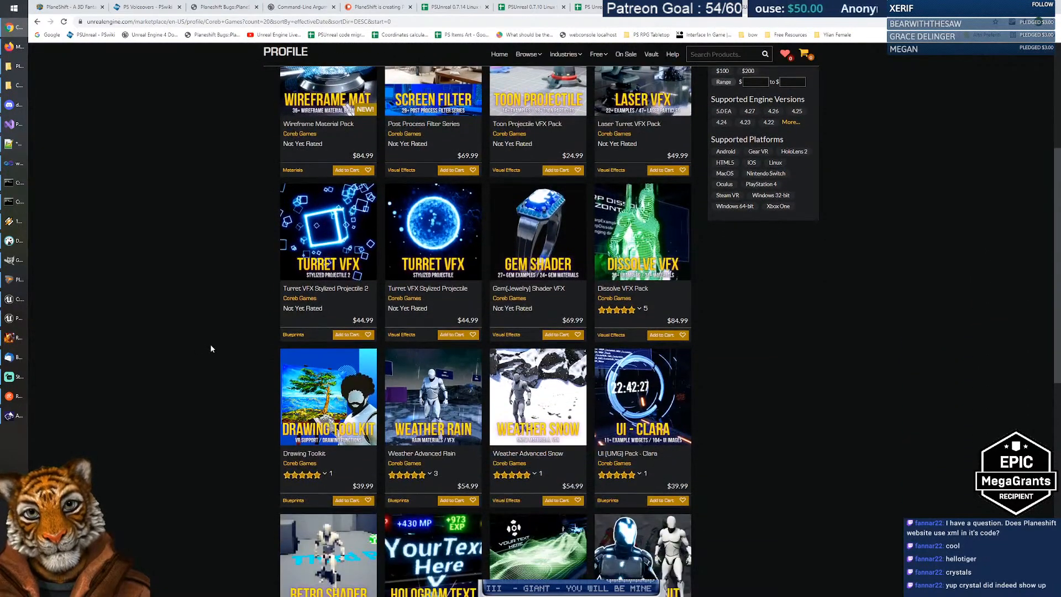
scroll(211, 348, "down", 2)
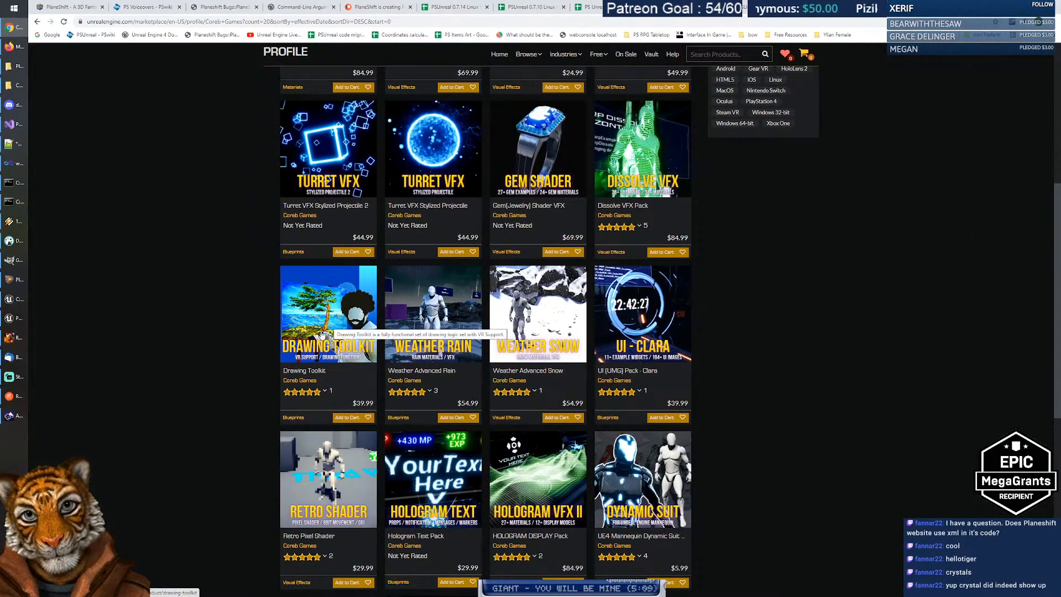
scroll(227, 318, "down", 4)
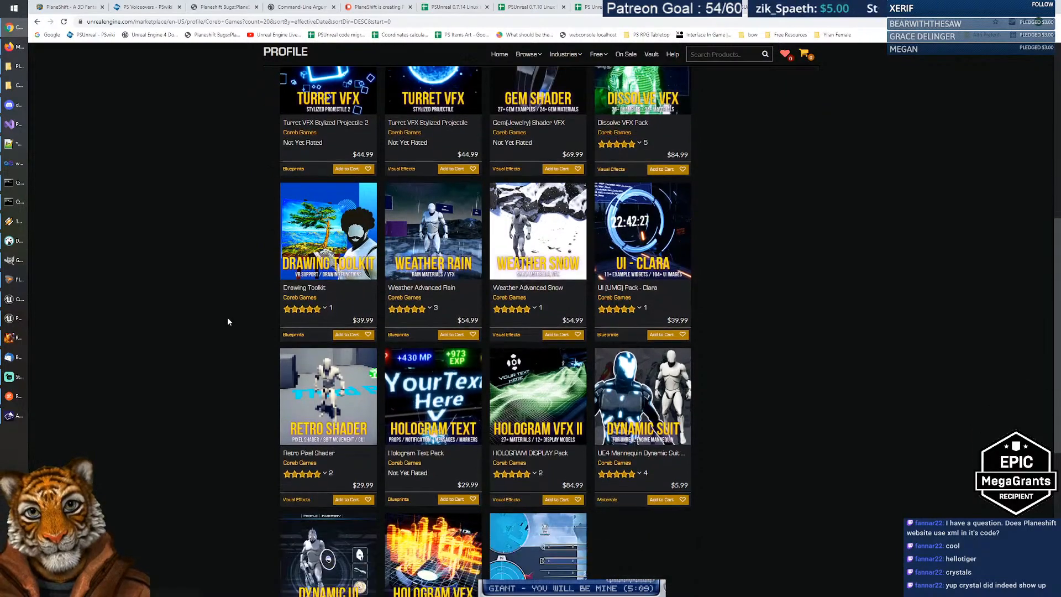
scroll(227, 319, "up", 3)
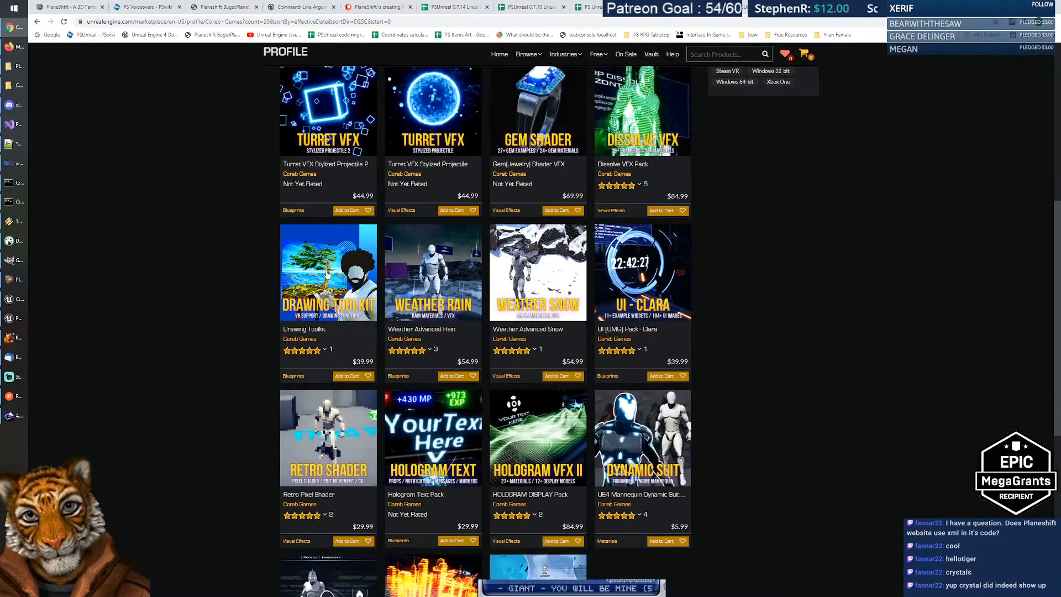
Step: Open the Drawing Toolkit product page and browse its gallery pictures
left_click(326, 271)
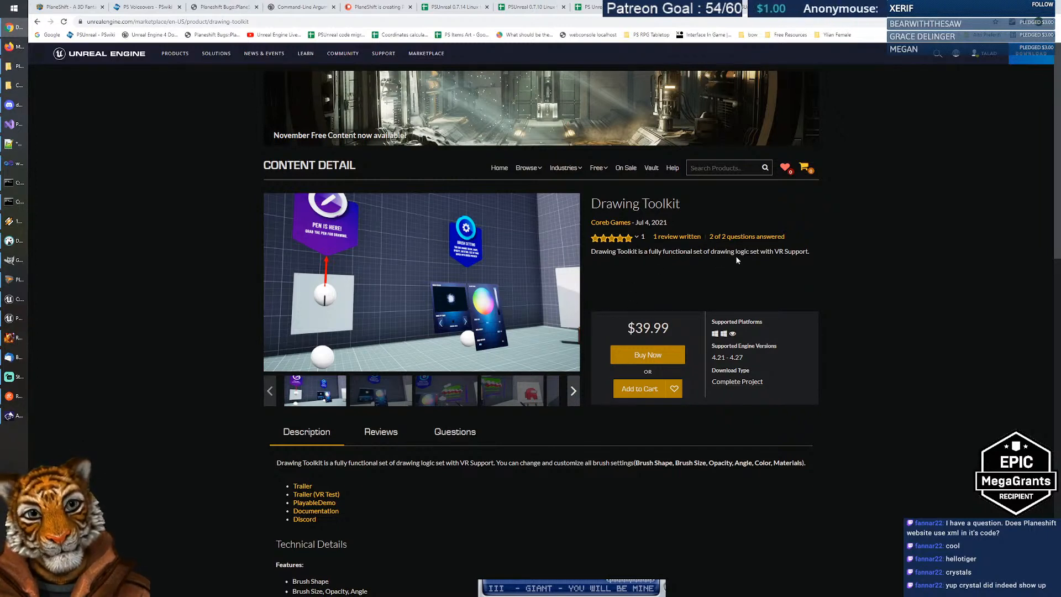
left_click_drag(591, 252, 821, 255)
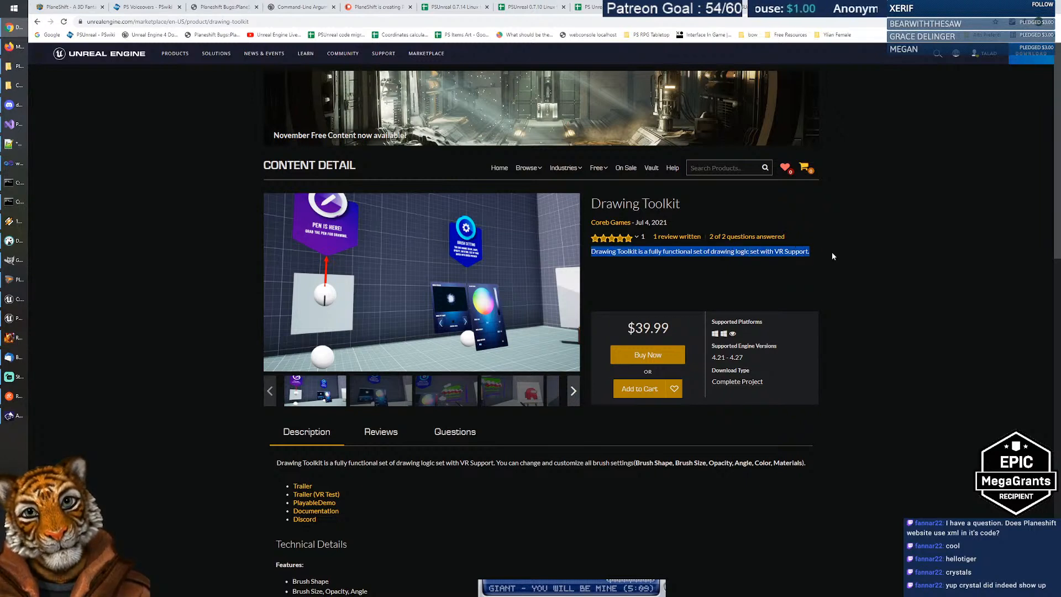
left_click(833, 252)
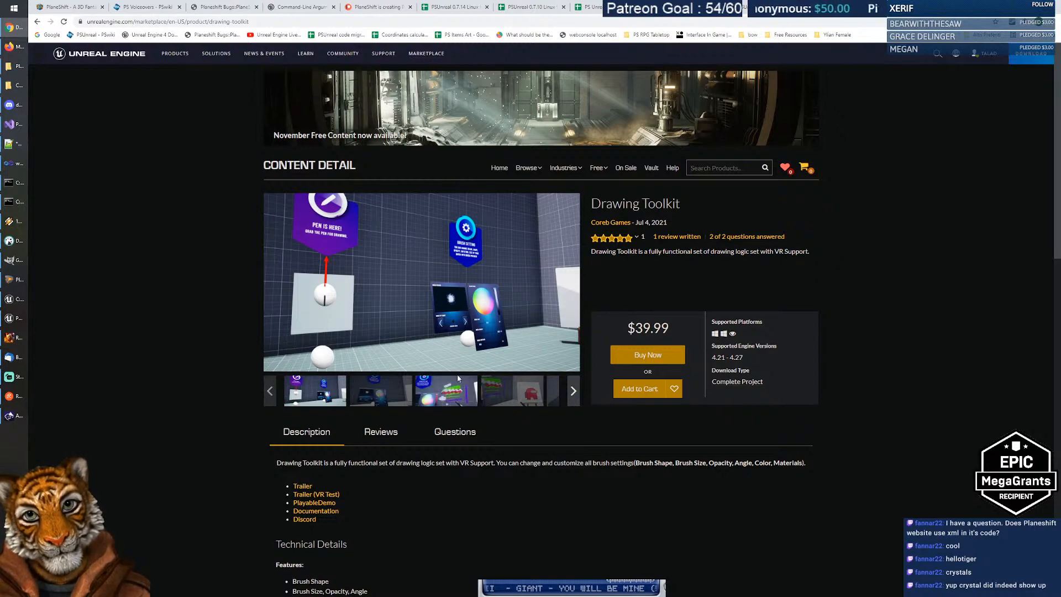
left_click(383, 393)
left_click(437, 396)
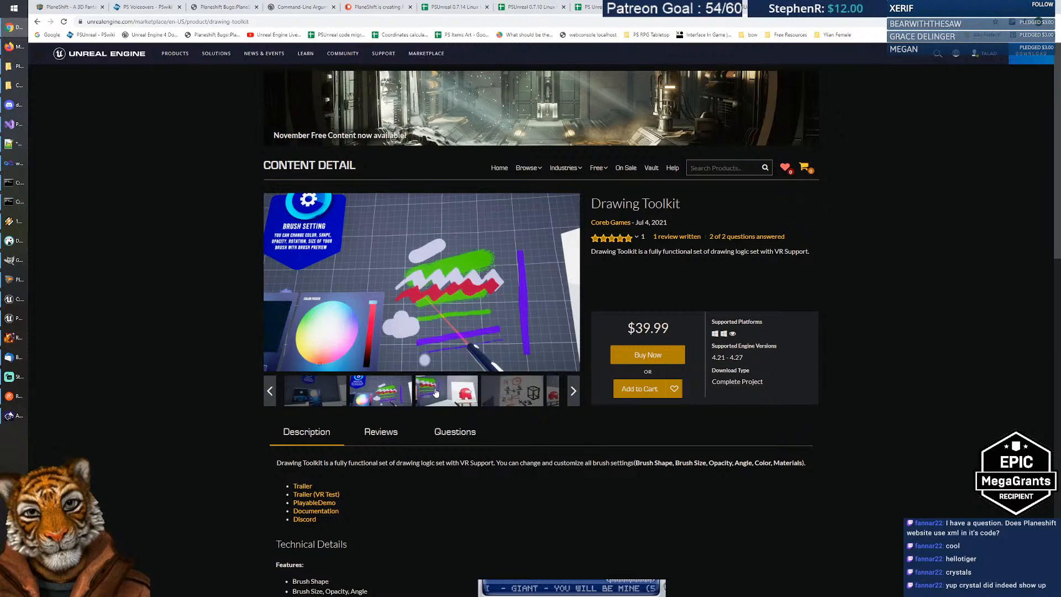
left_click(501, 393)
left_click(552, 397)
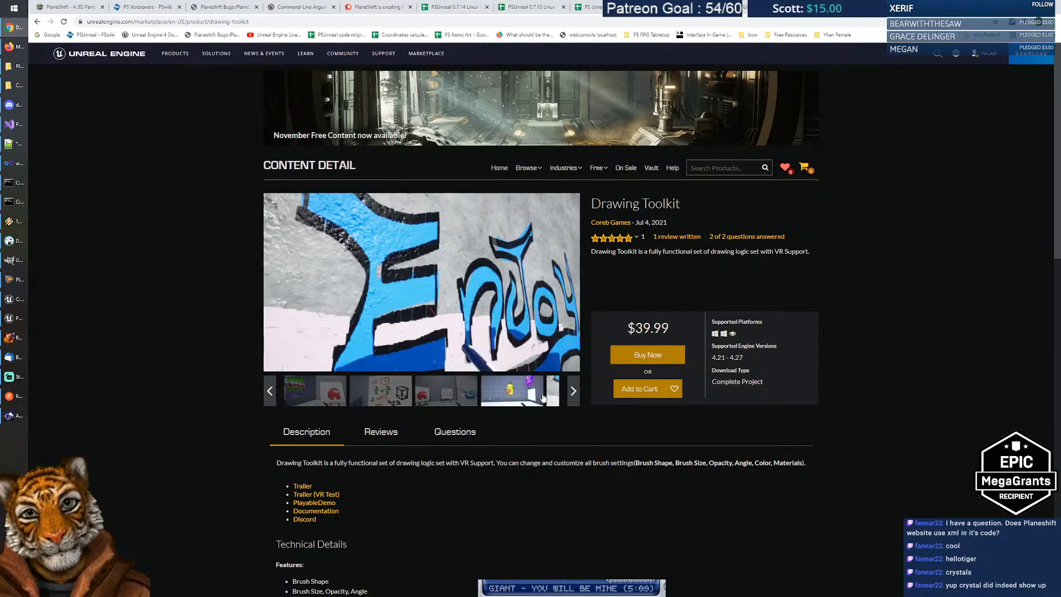
left_click(573, 391)
left_click(506, 397)
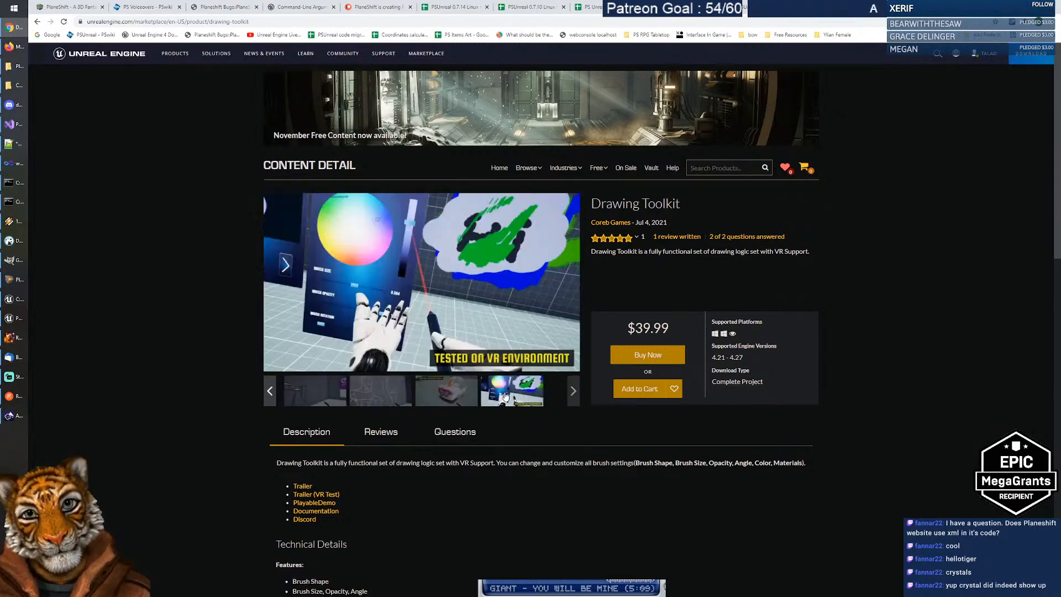
left_click(452, 396)
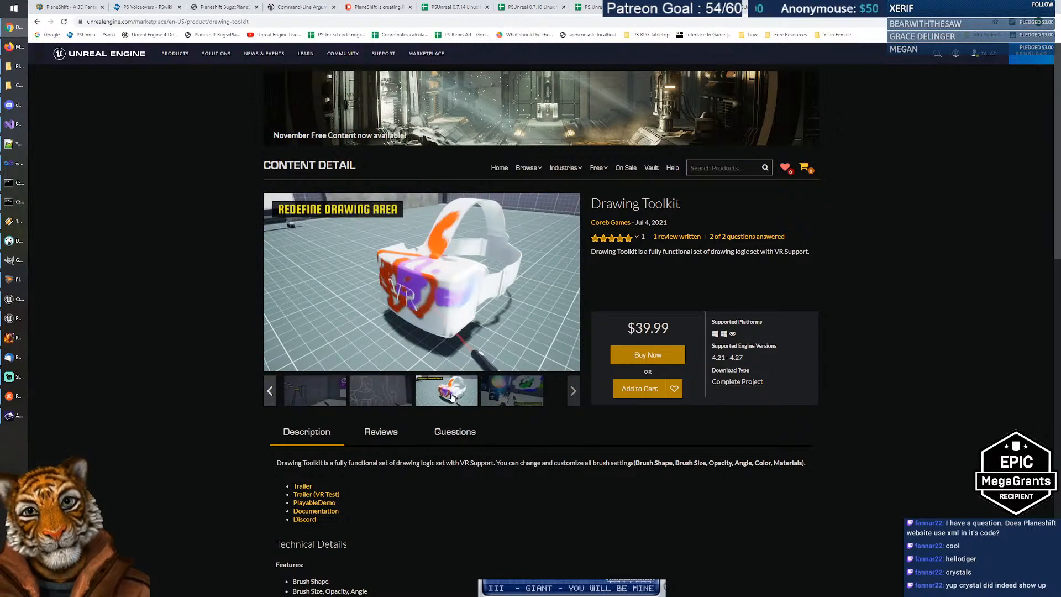
left_click(381, 399)
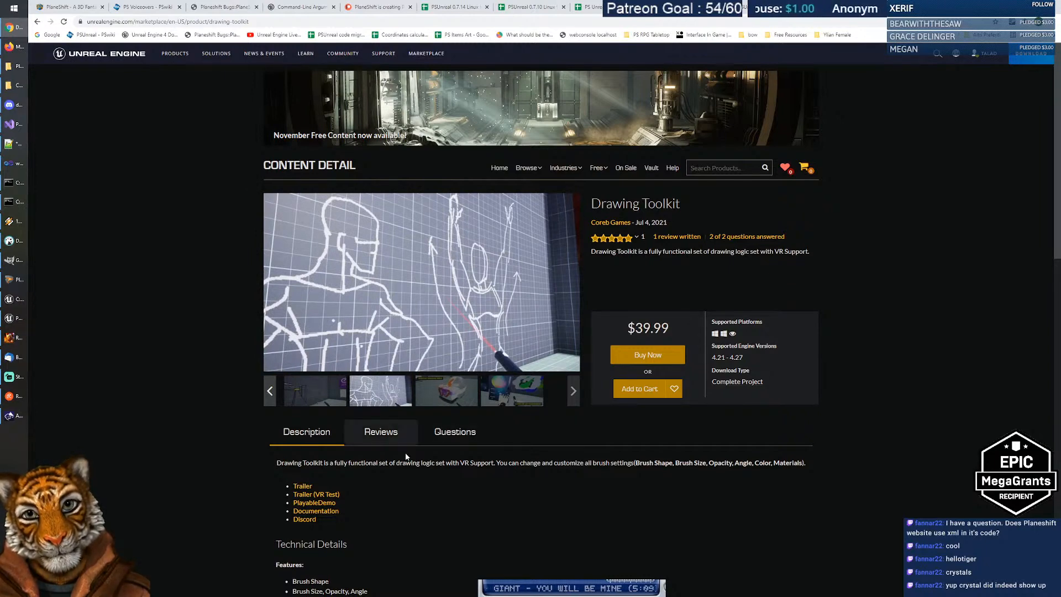
Step: Review the Technical Details and follow the PlayableDemo link
scroll(424, 484, "down", 2)
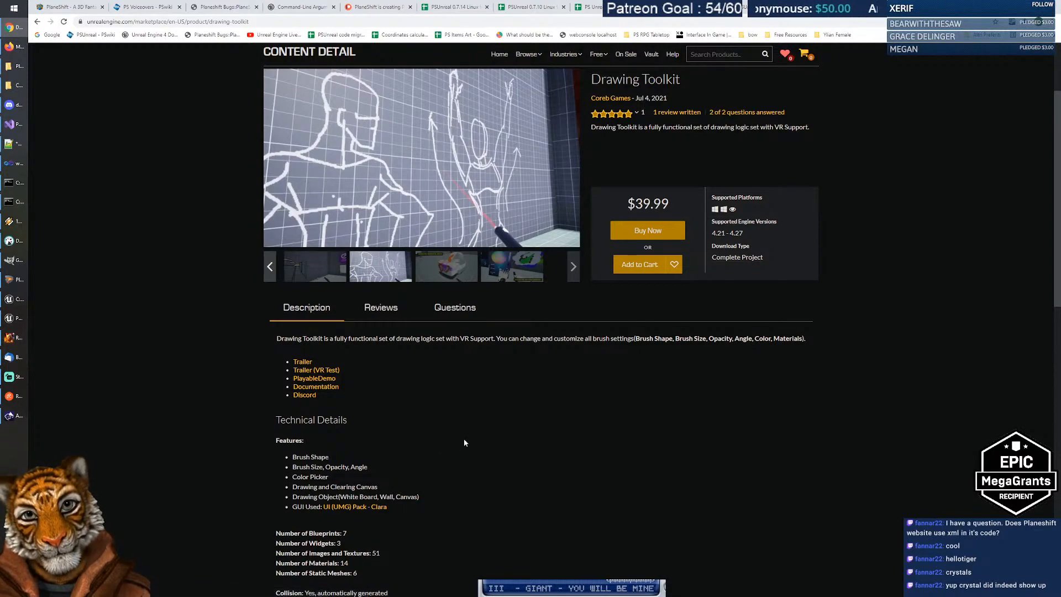
scroll(463, 439, "down", 1)
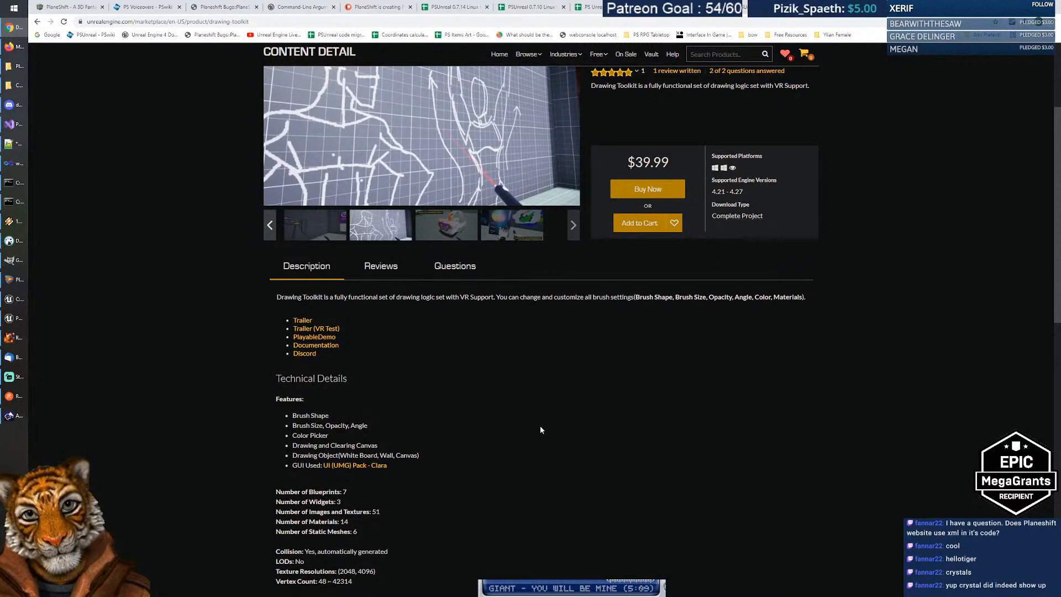
scroll(541, 430, "down", 2)
scroll(540, 428, "down", 4)
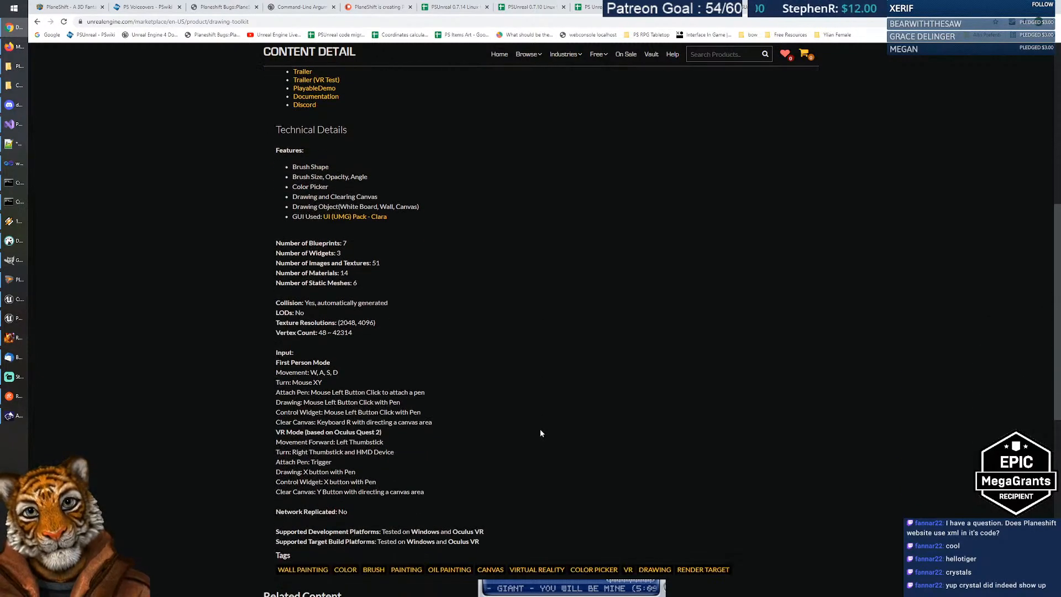
scroll(540, 427, "up", 6)
left_click(314, 337)
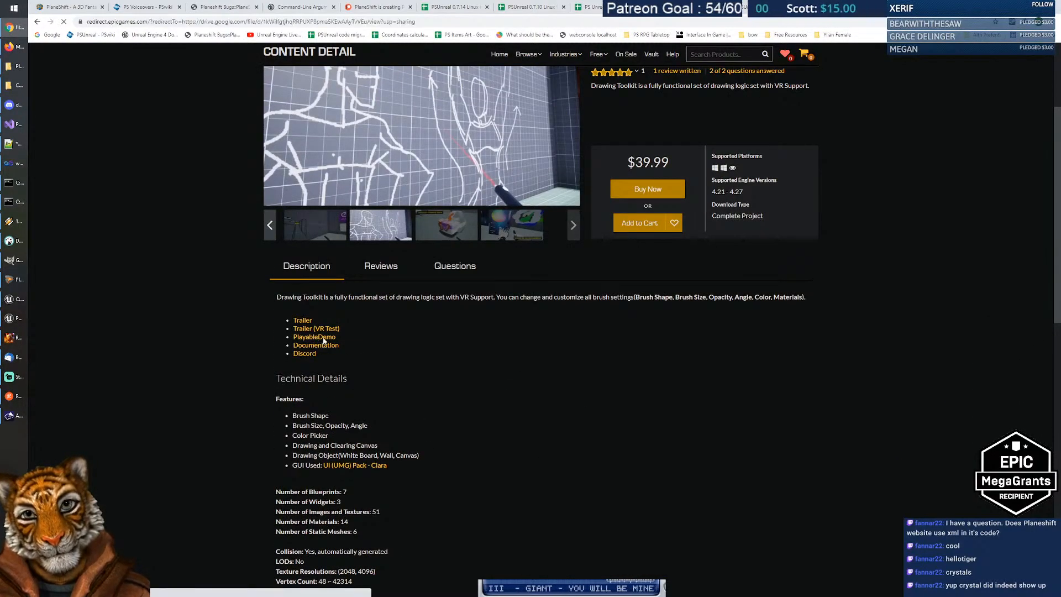
Step: Download the 173M DrawingToolkit_64bit.zip from Google Drive into the PS\temp folder
left_click(550, 375)
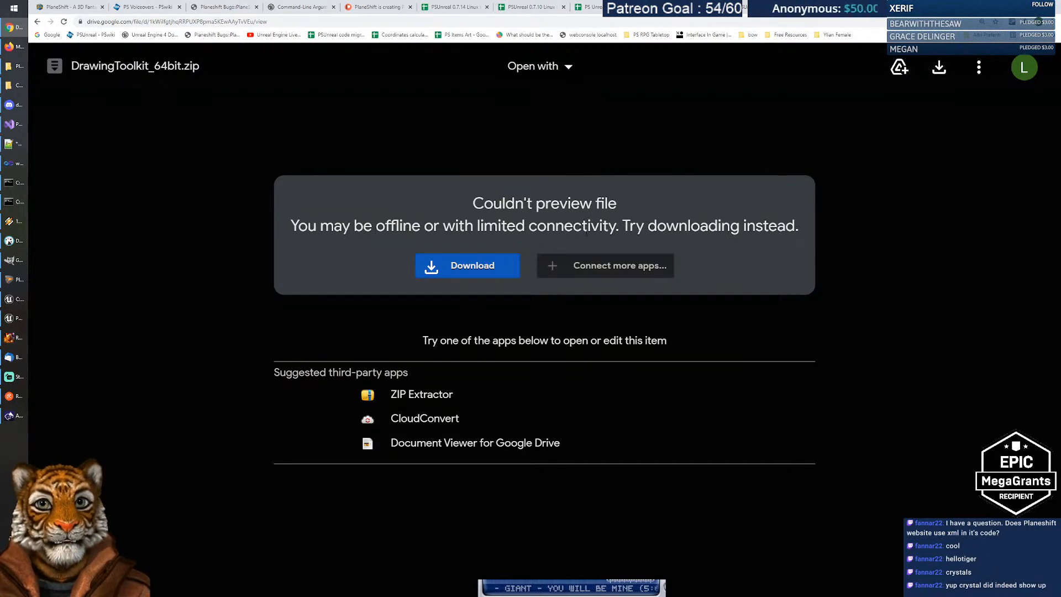
left_click(455, 267)
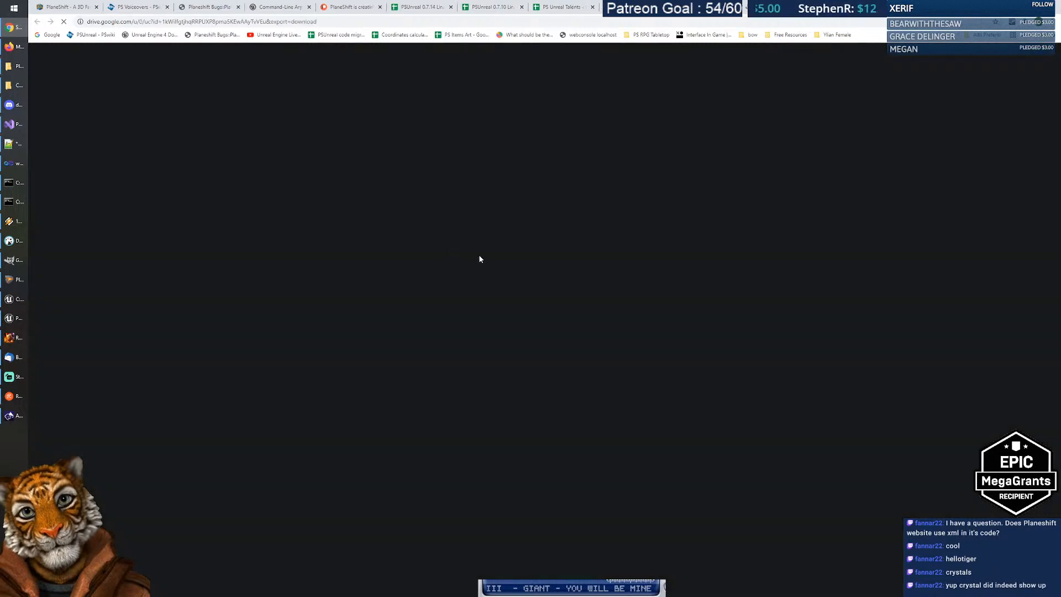
left_click_drag(481, 162, 518, 161)
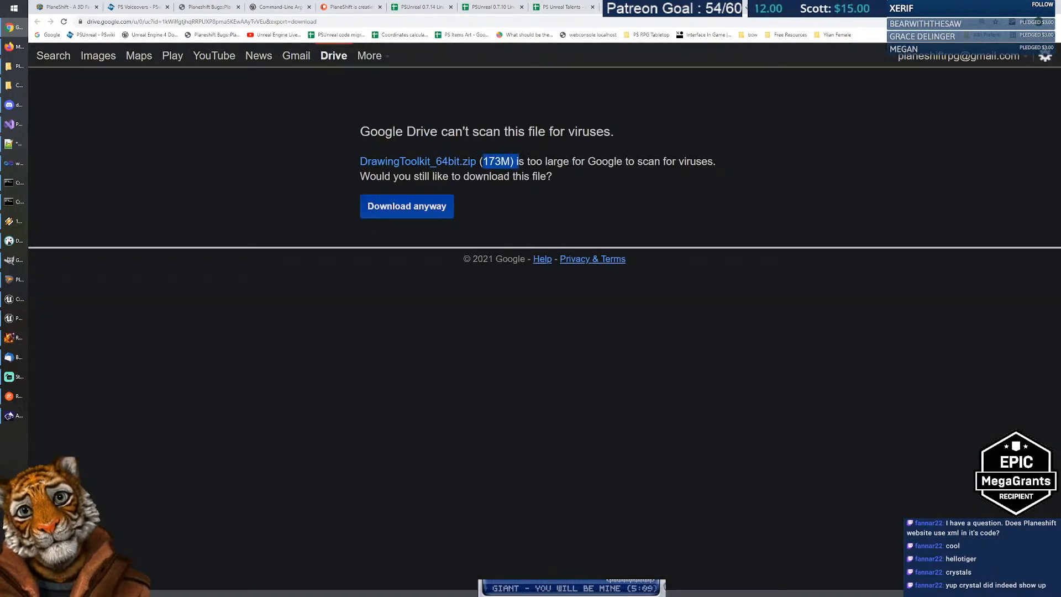
left_click(522, 166)
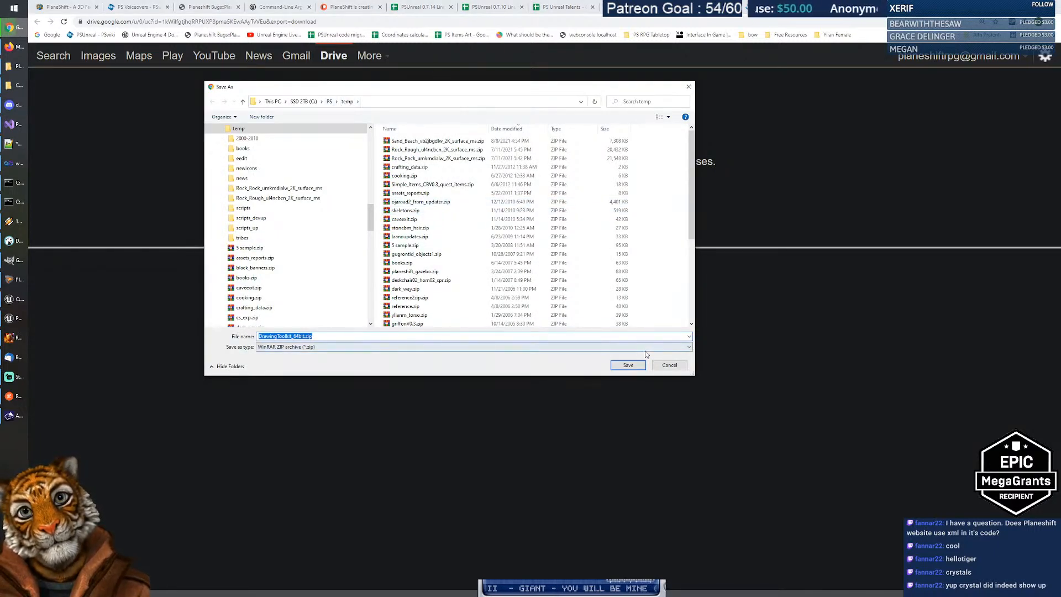
left_click(627, 366)
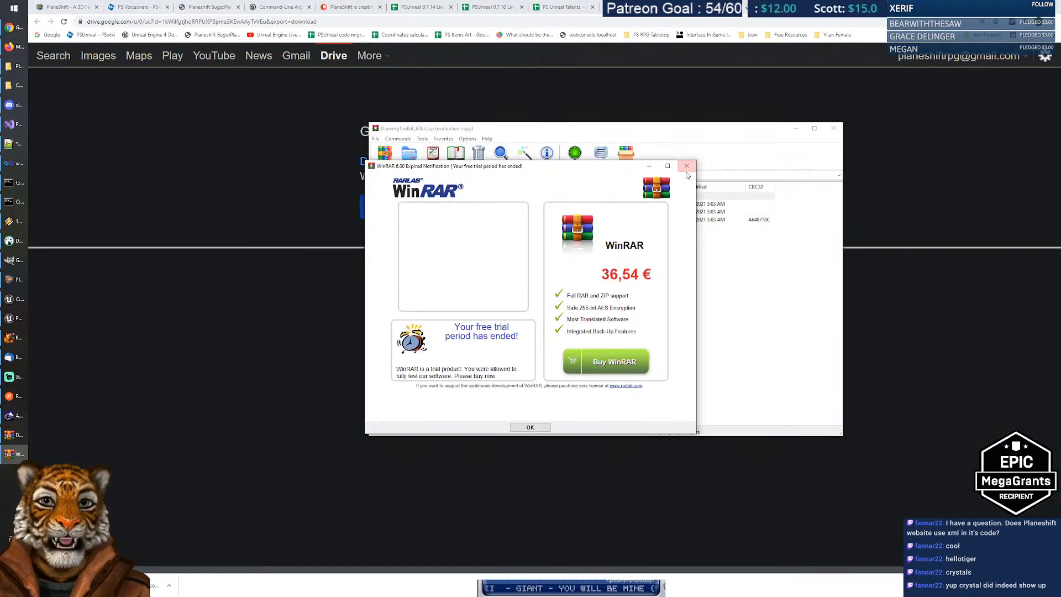
Step: Collapse the PS folders in the Explorer tree, show C:\Unreal Projects and set WinRAR aside
key("Escape")
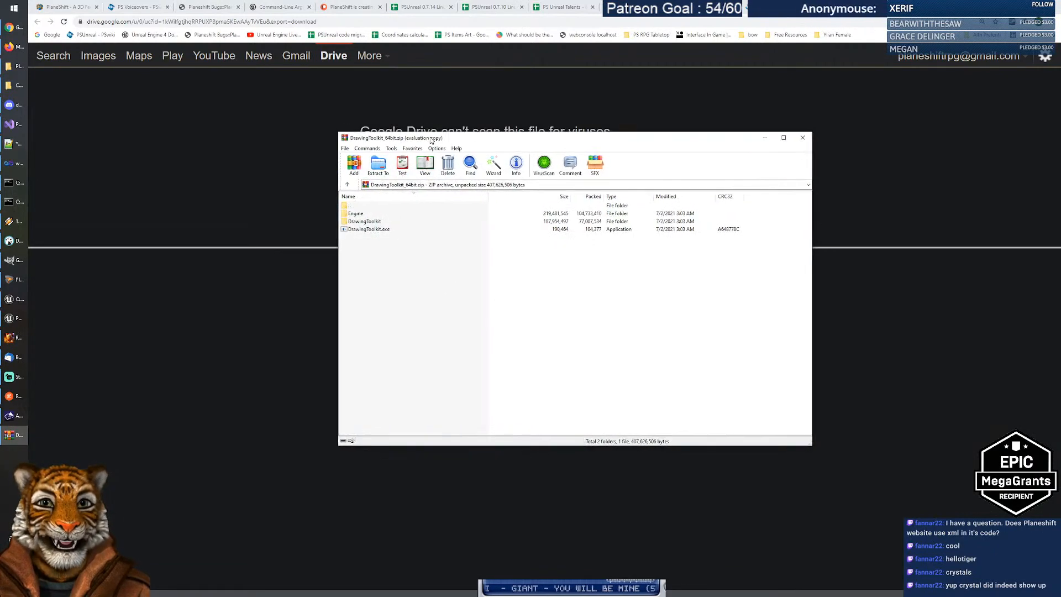
left_click(13, 66)
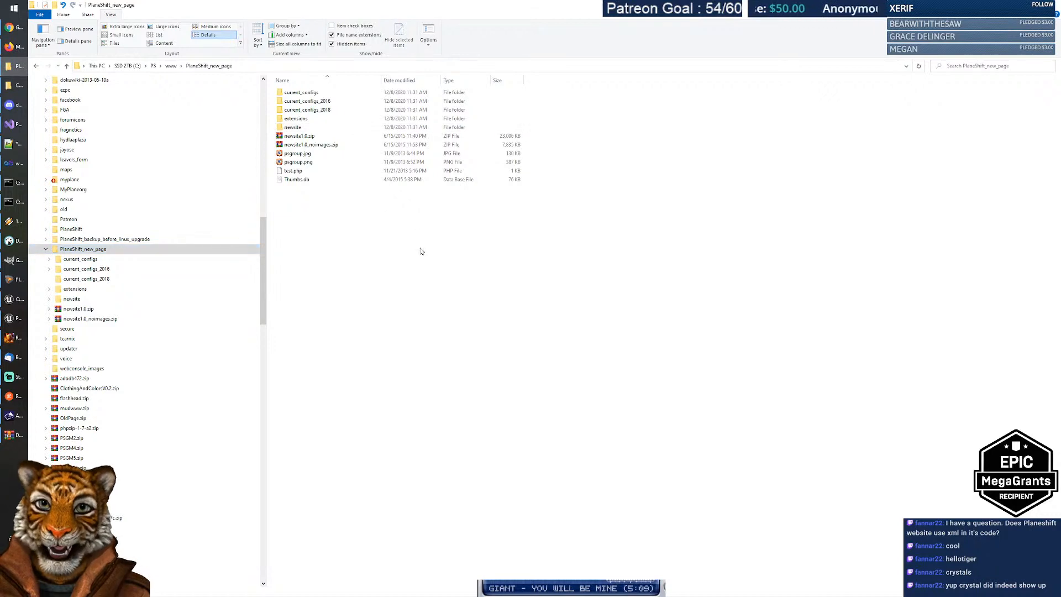
left_click(46, 249)
scroll(117, 250, "up", 3)
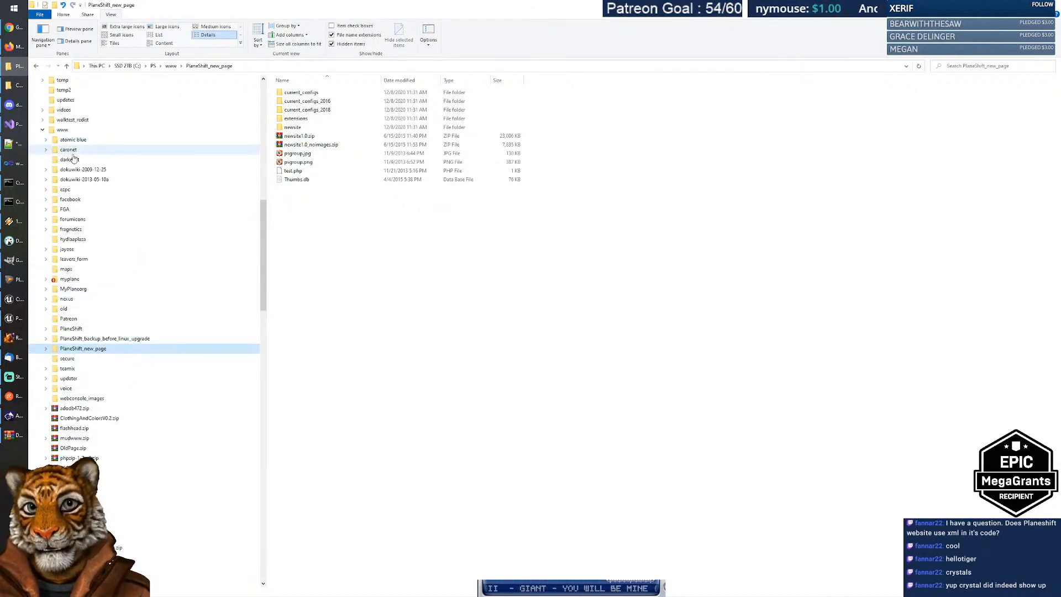
left_click(42, 129)
scroll(158, 253, "up", 2)
scroll(155, 247, "up", 5)
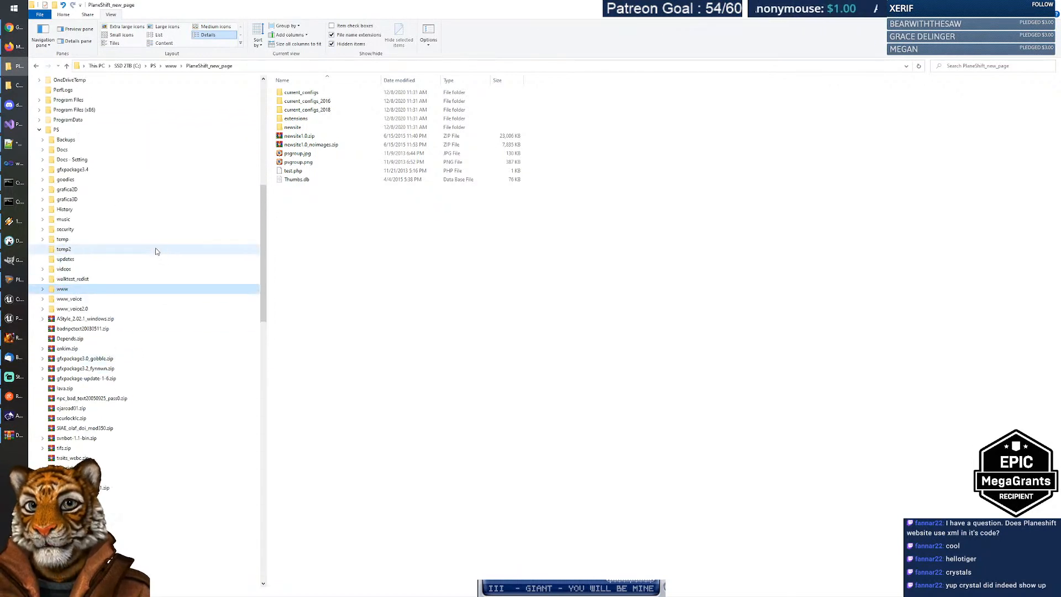
left_click(59, 170)
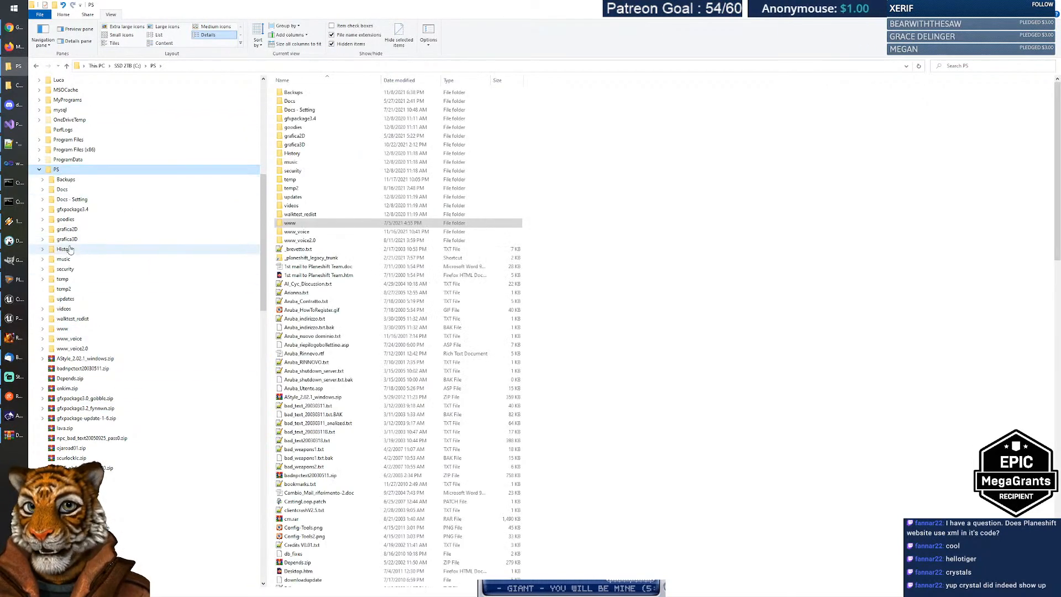
left_click(40, 170)
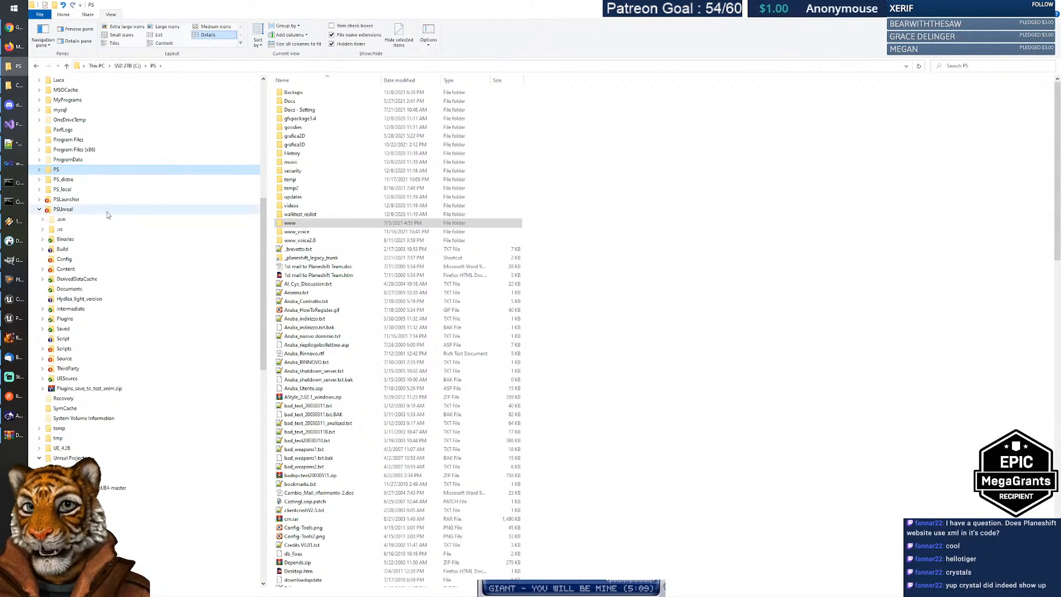
left_click(40, 209)
left_click(61, 279)
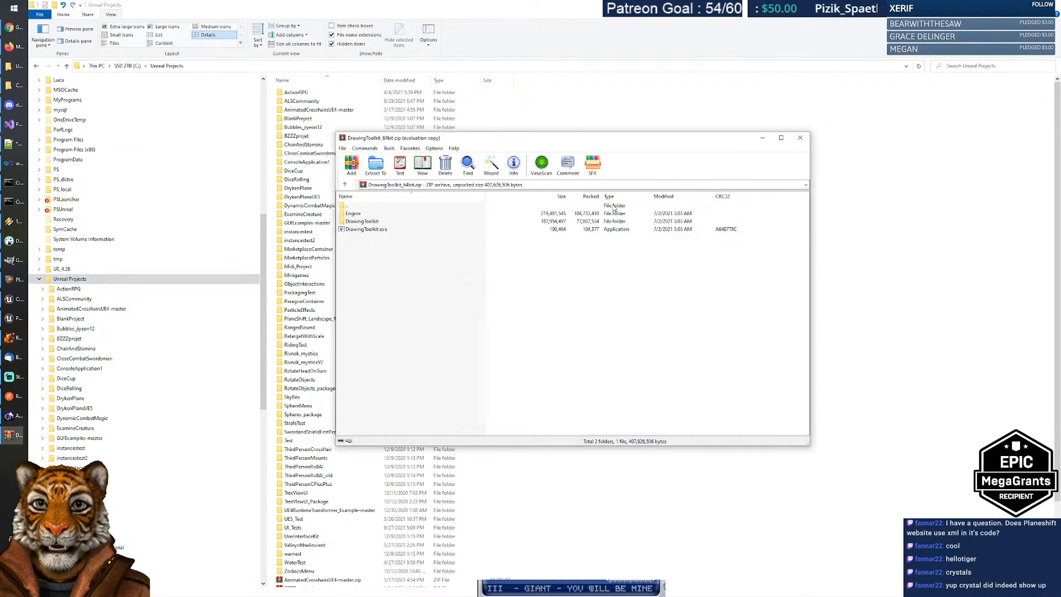
key("Escape")
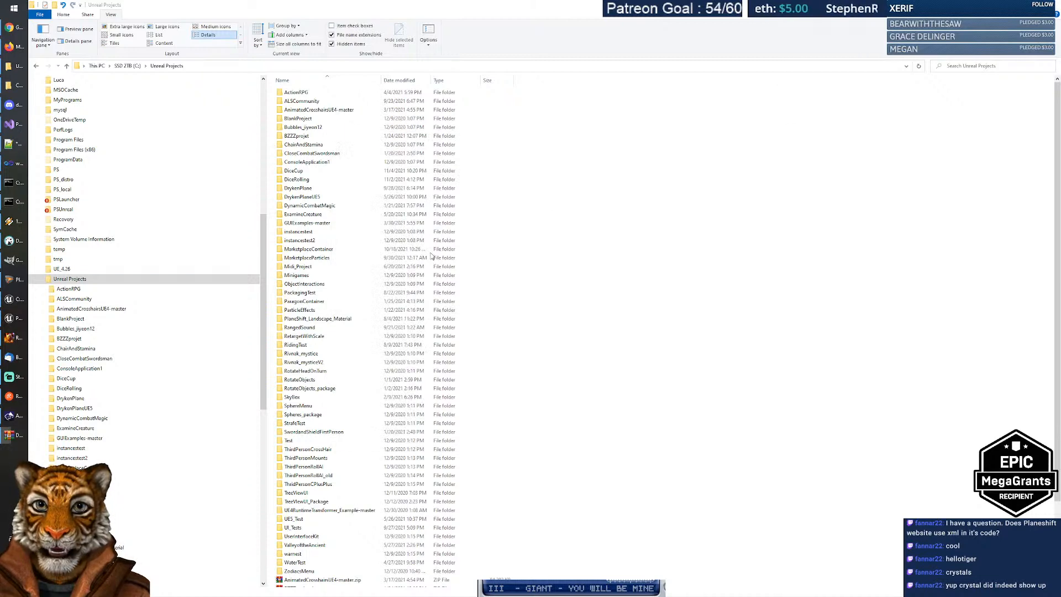
Step: Create a new DrawingToolkit folder in Unreal Projects
right_click(458, 177)
mouse_move(495, 323)
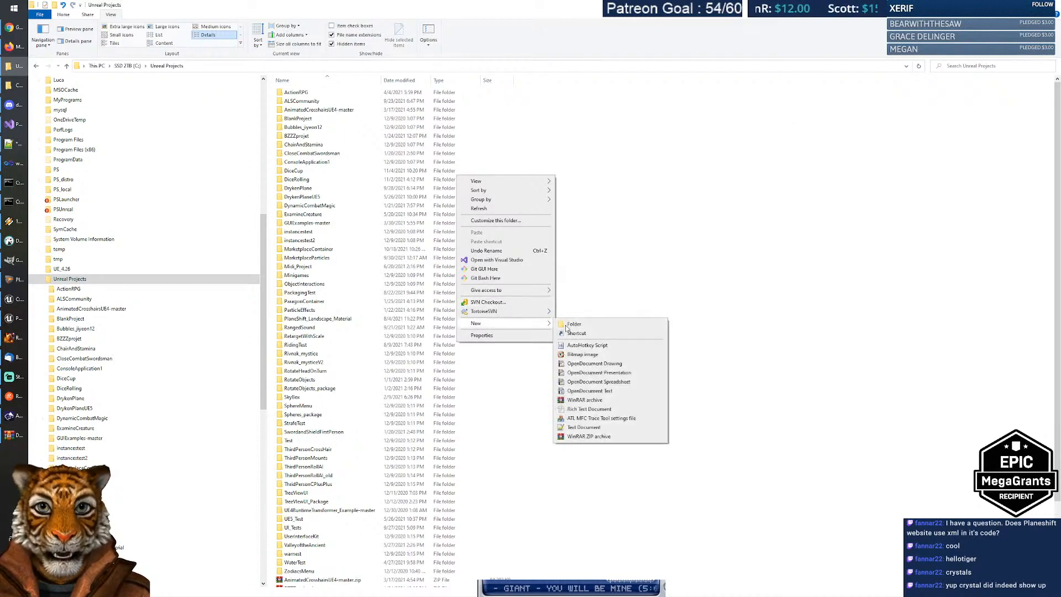
left_click(586, 326)
type("DrawingToolkit")
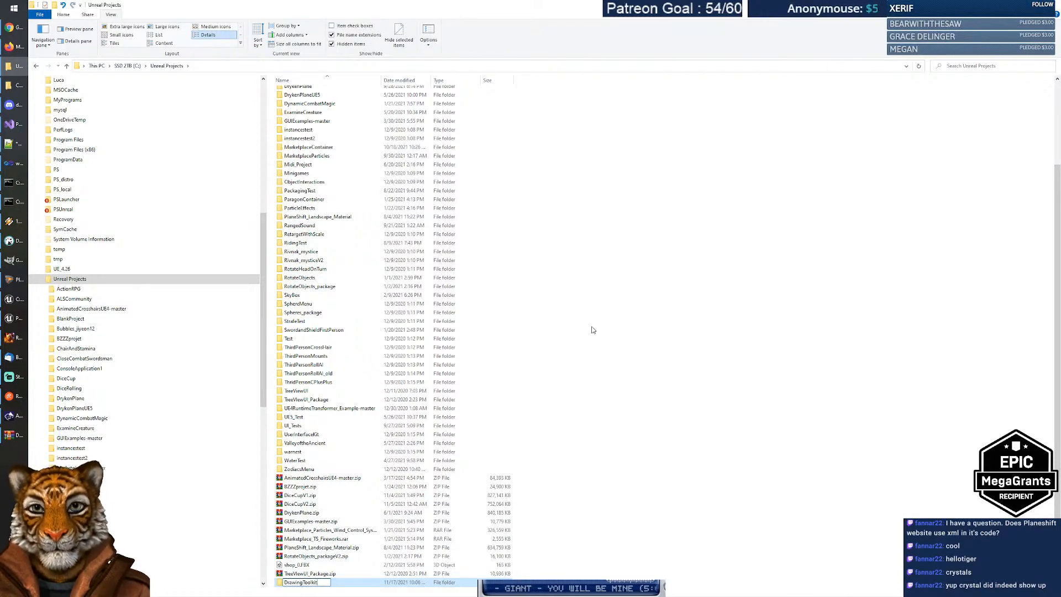
key("Return")
key("Return")
Step: Extract the archive contents into DrawingToolkit and launch DrawingToolkit.exe
key("alt+Tab")
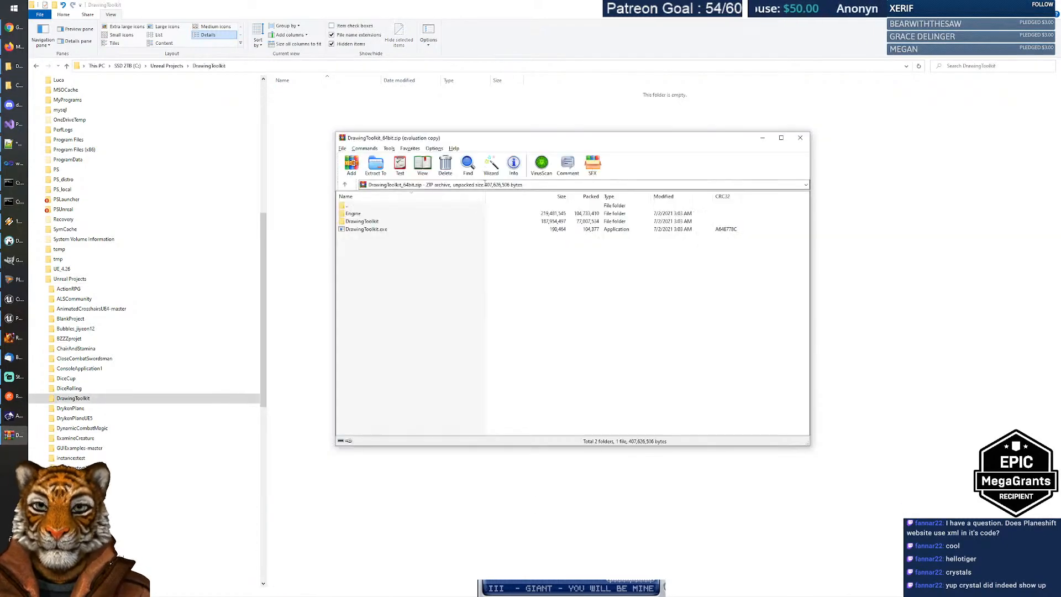
left_click_drag(439, 261, 287, 178)
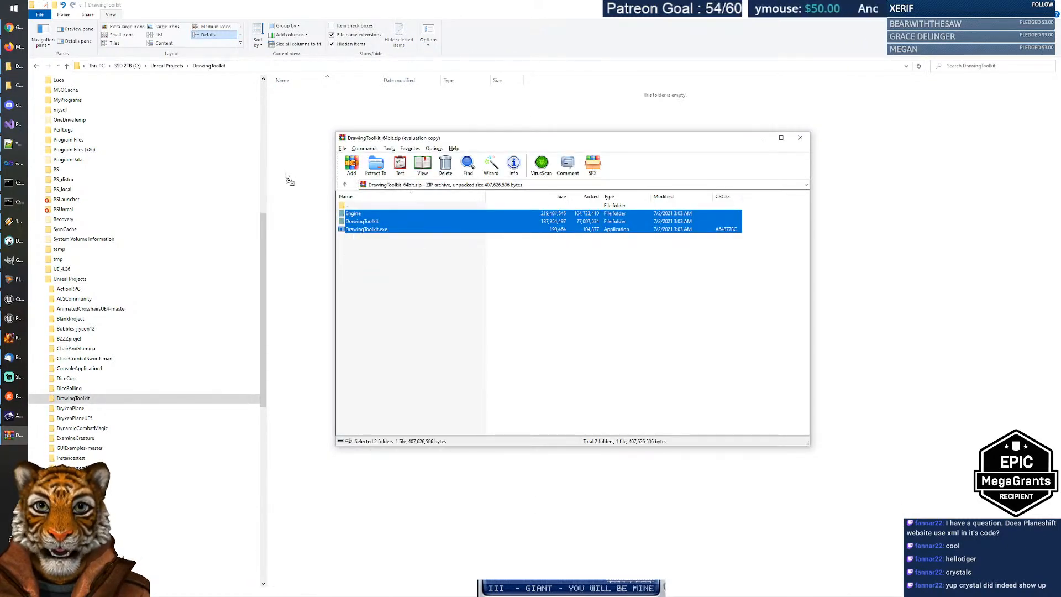
key("alt+Tab")
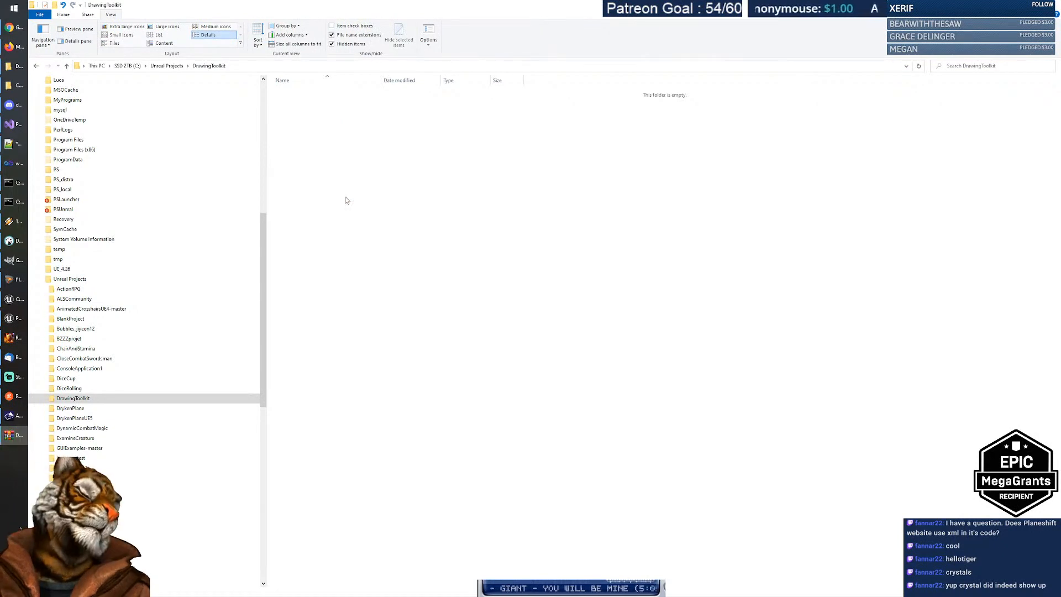
left_click(350, 160)
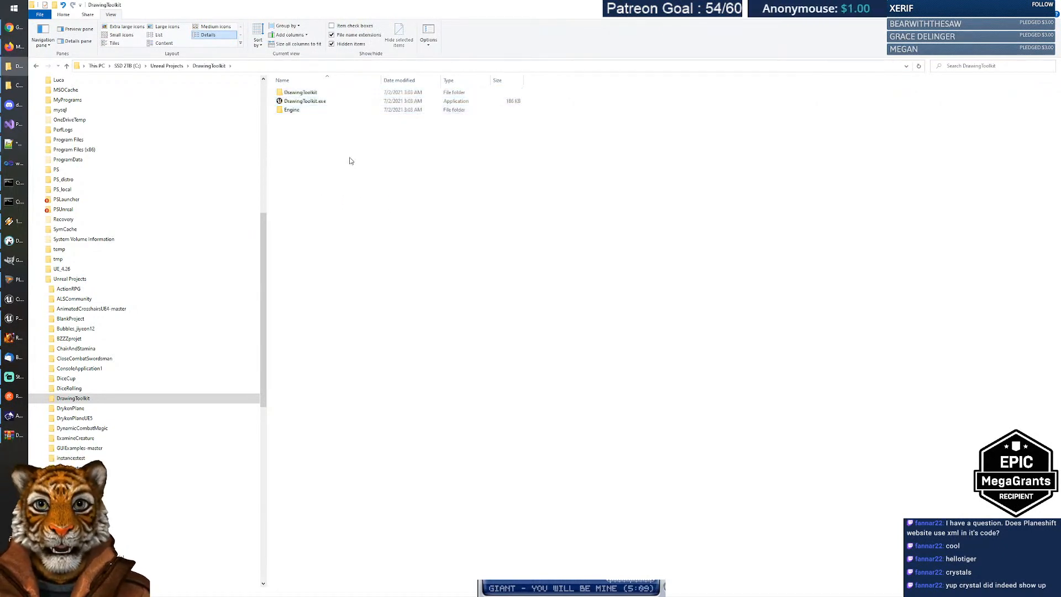
double_click(304, 102)
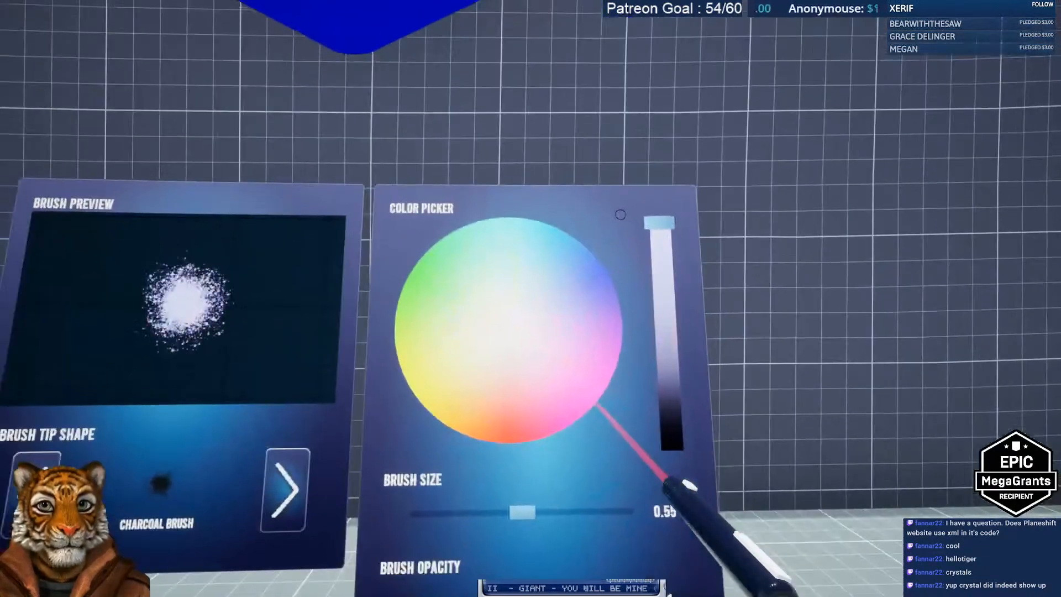
Step: Pick pink on the colour wheel as the Charcoal Brush colour
left_click(690, 281)
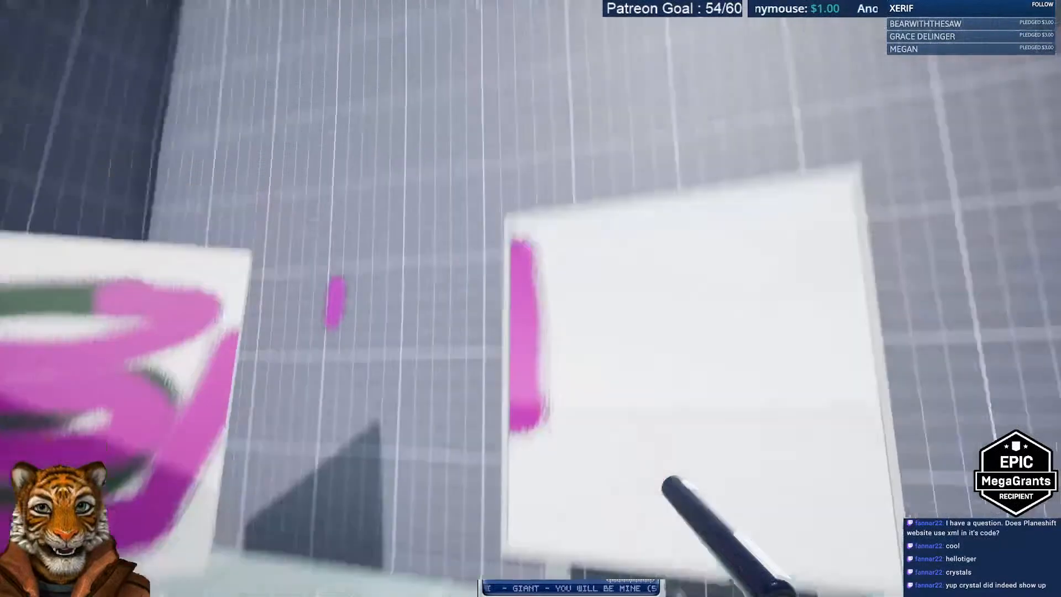
Step: Finish the letter H and spray pink strokes above the whiteboard and across the walls
left_click_drag(531, 299, 628, 353)
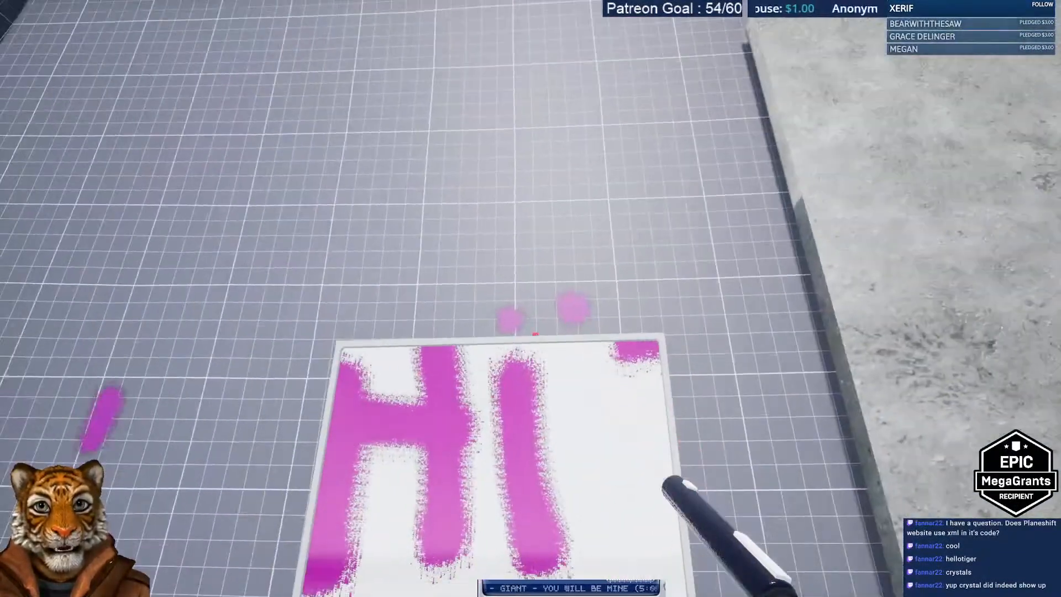
left_click_drag(498, 310, 658, 312)
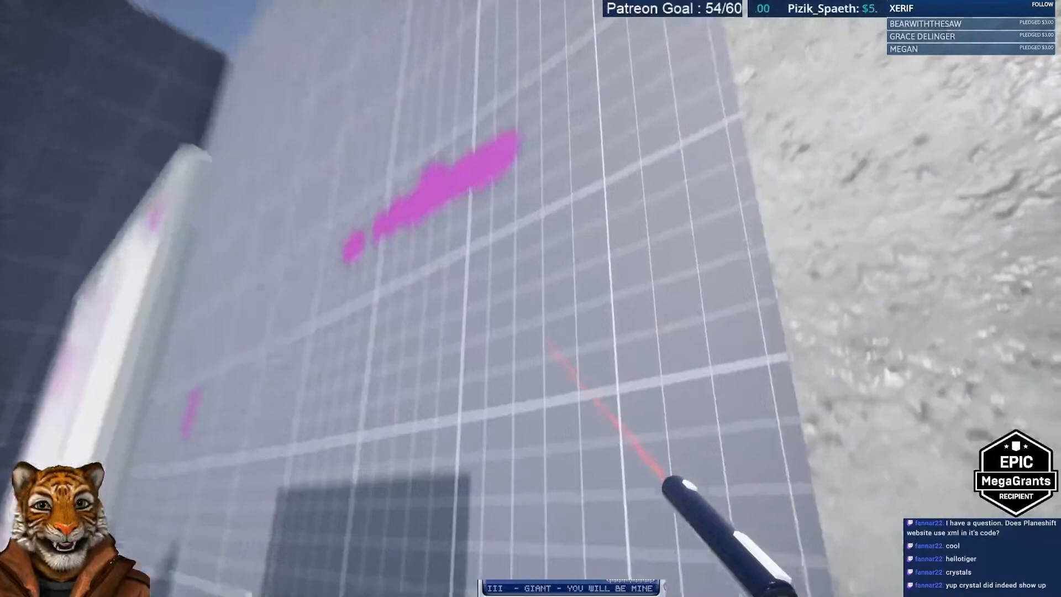
mouse_move(553, 321)
left_mouse_down()
mouse_move(522, 318)
mouse_move(531, 337)
mouse_move(508, 310)
mouse_move(570, 365)
mouse_move(569, 332)
mouse_move(658, 470)
left_mouse_up()
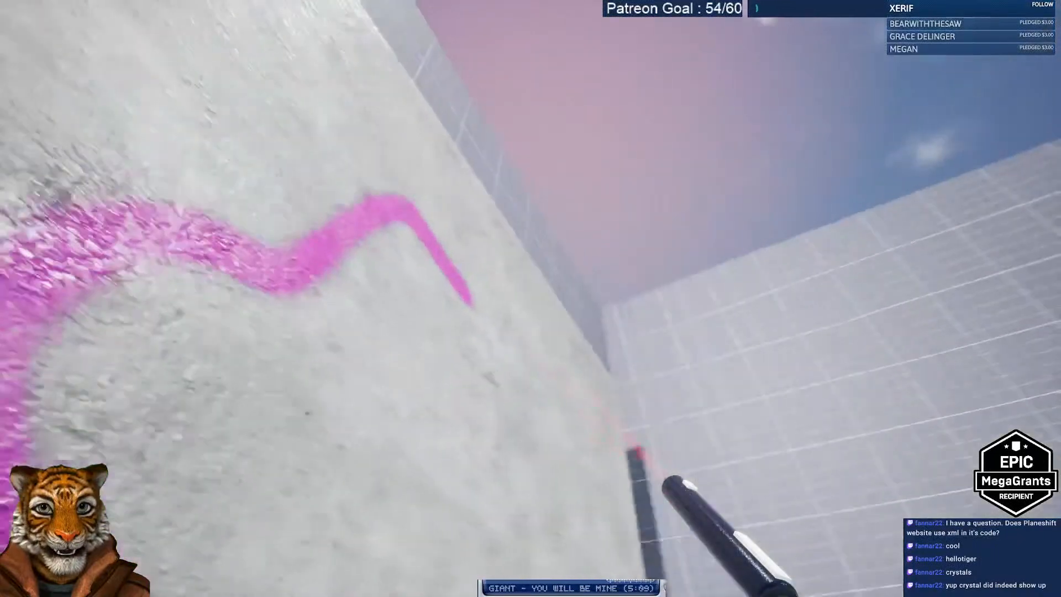
mouse_move(553, 326)
left_mouse_down()
mouse_move(592, 309)
mouse_move(546, 343)
left_mouse_up()
key("s")
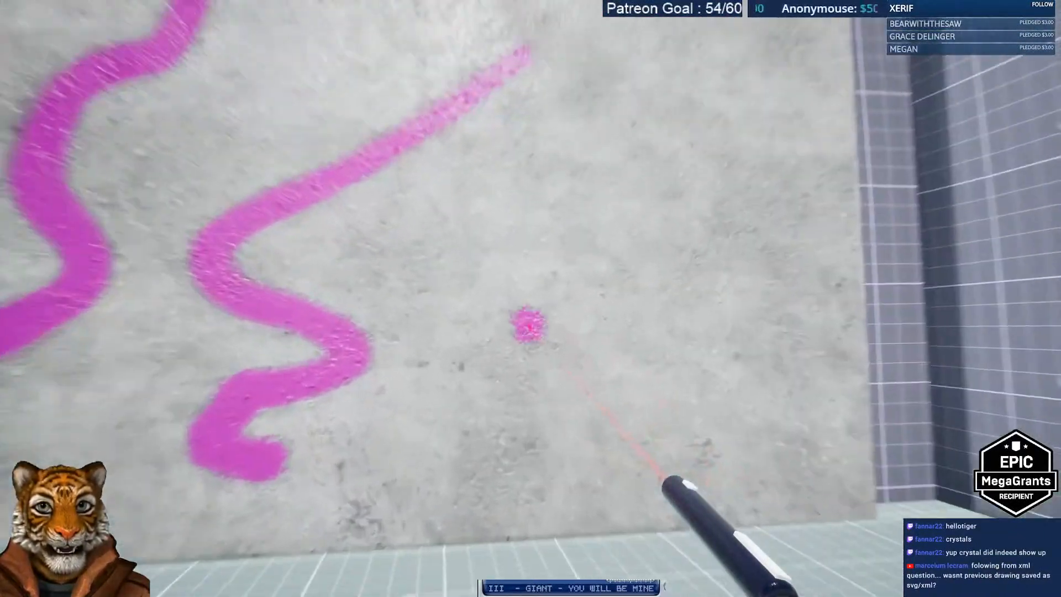
mouse_move(528, 326)
left_mouse_down()
mouse_move(484, 301)
mouse_move(553, 354)
left_mouse_up()
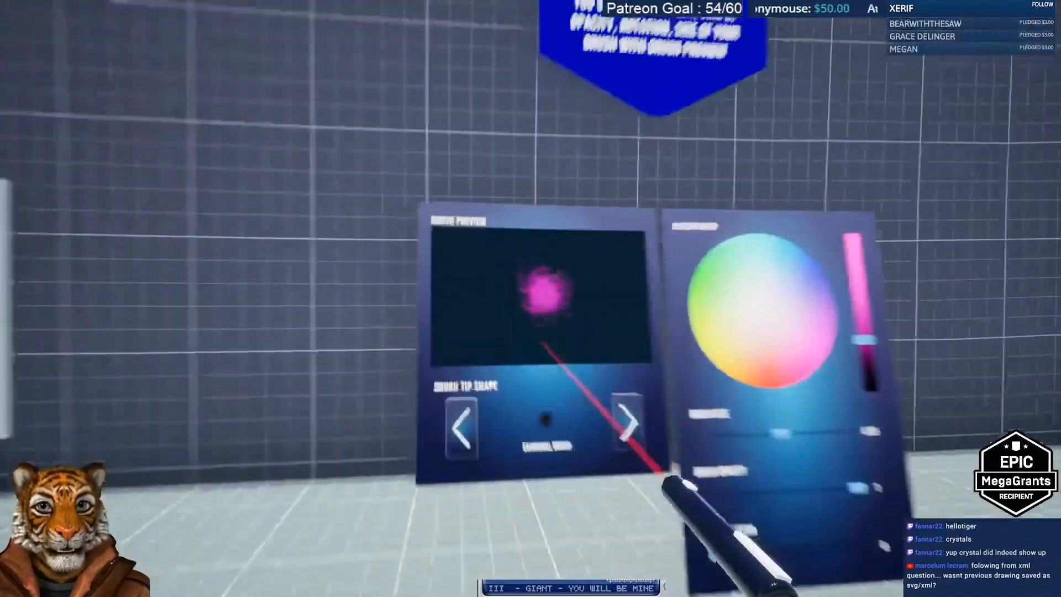
Step: Switch the brush tip to Basic Brush and paint a pink dot with a looping stroke on the wall
left_click(462, 429)
left_click(461, 428)
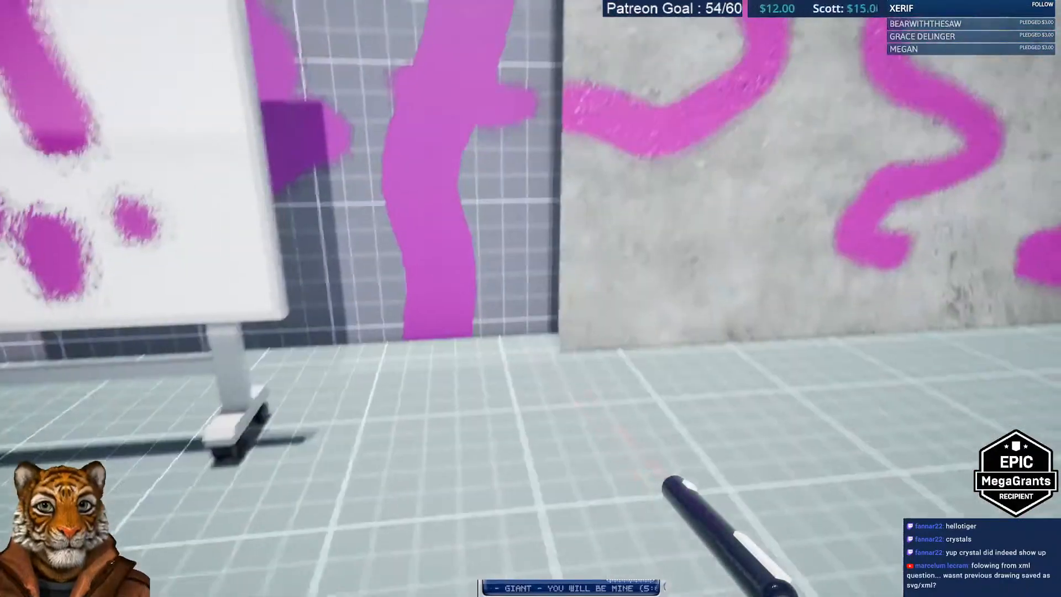
left_click(529, 334)
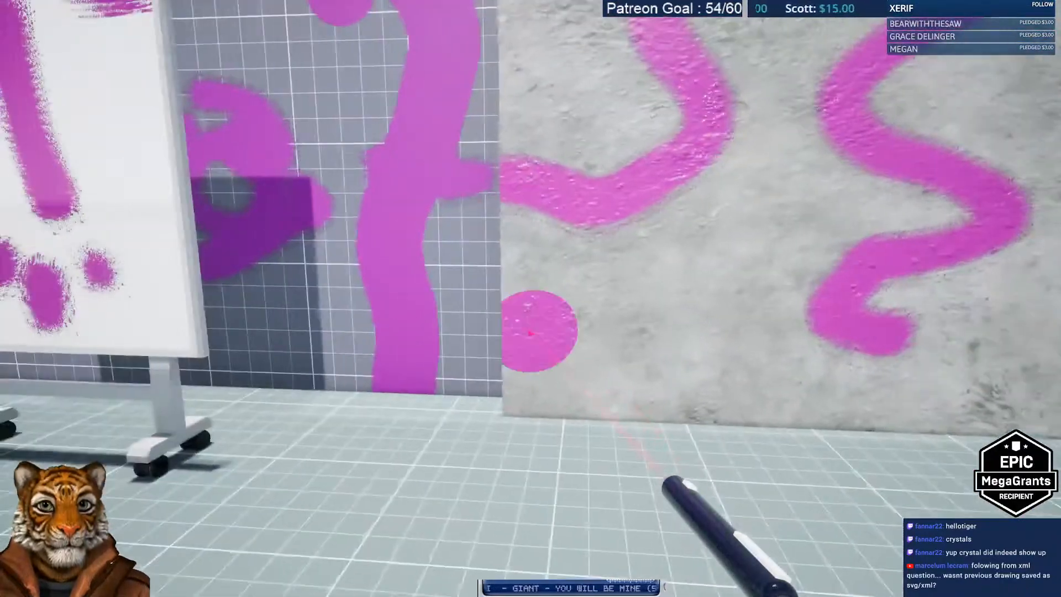
mouse_move(530, 334)
left_mouse_down()
mouse_move(540, 333)
mouse_move(527, 338)
mouse_move(528, 302)
mouse_move(544, 301)
left_mouse_up()
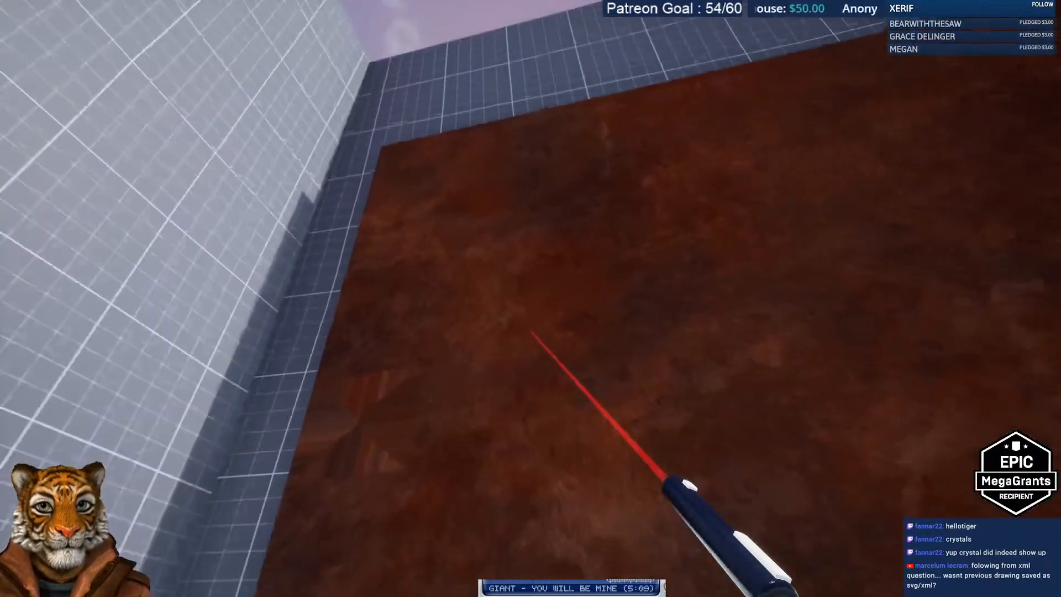
left_click_drag(533, 332, 531, 323)
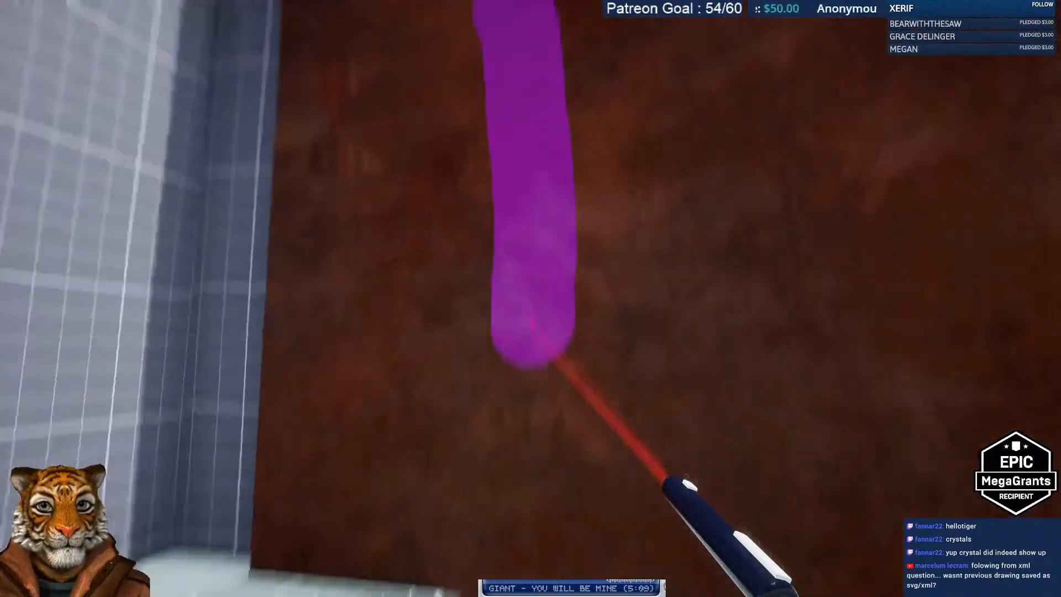
Step: Finish the P, underline the PS on the rusty wall, and lower brush opacity to about 0.4
mouse_move(555, 359)
left_mouse_down()
mouse_move(557, 343)
mouse_move(526, 332)
mouse_move(539, 354)
mouse_move(533, 333)
left_mouse_up()
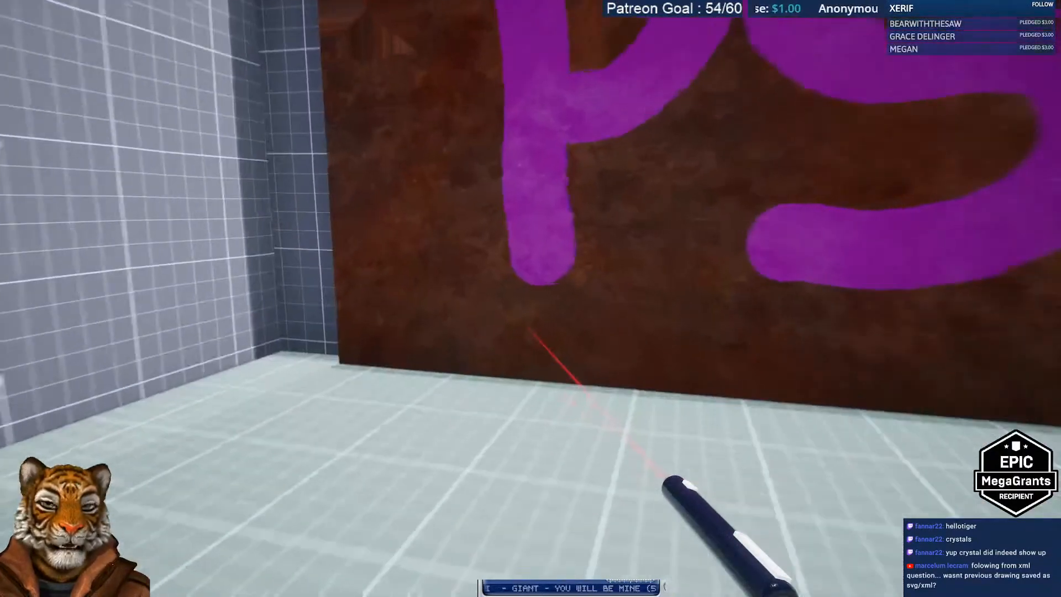
left_click_drag(462, 326, 959, 337)
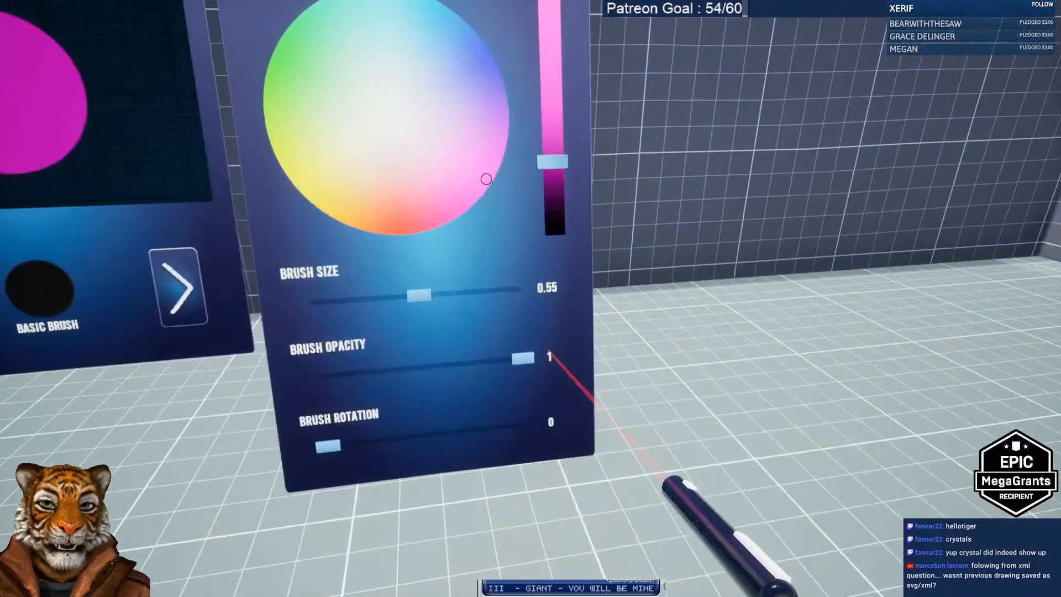
left_click_drag(550, 357, 547, 348)
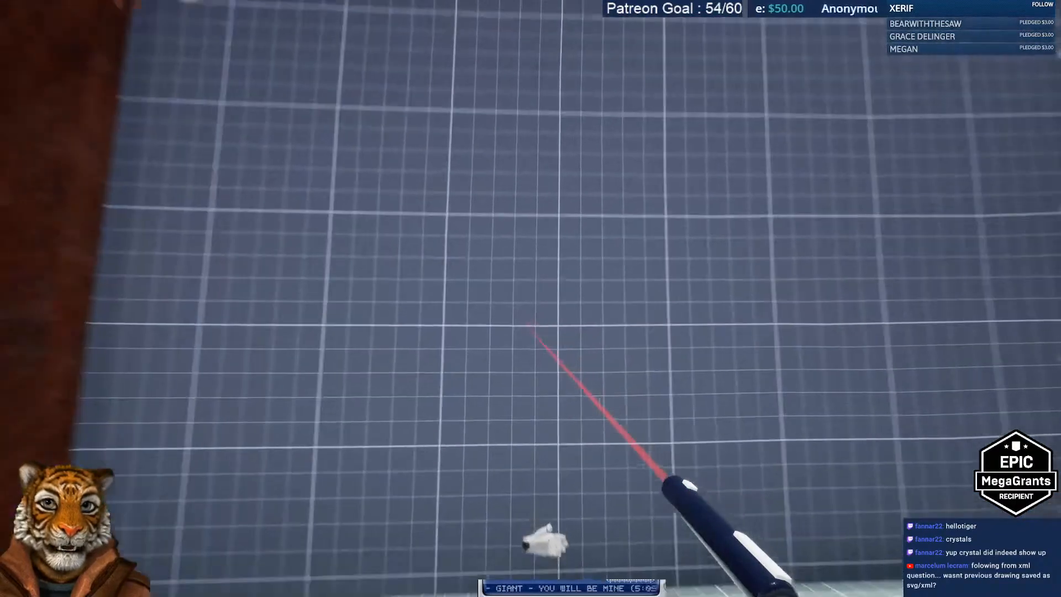
Step: Spray more purple strokes on the grid and brown walls, then leave the demo
left_click_drag(591, 394, 604, 355)
mouse_move(540, 344)
left_mouse_down()
mouse_move(556, 332)
mouse_move(531, 337)
mouse_move(549, 344)
left_mouse_up()
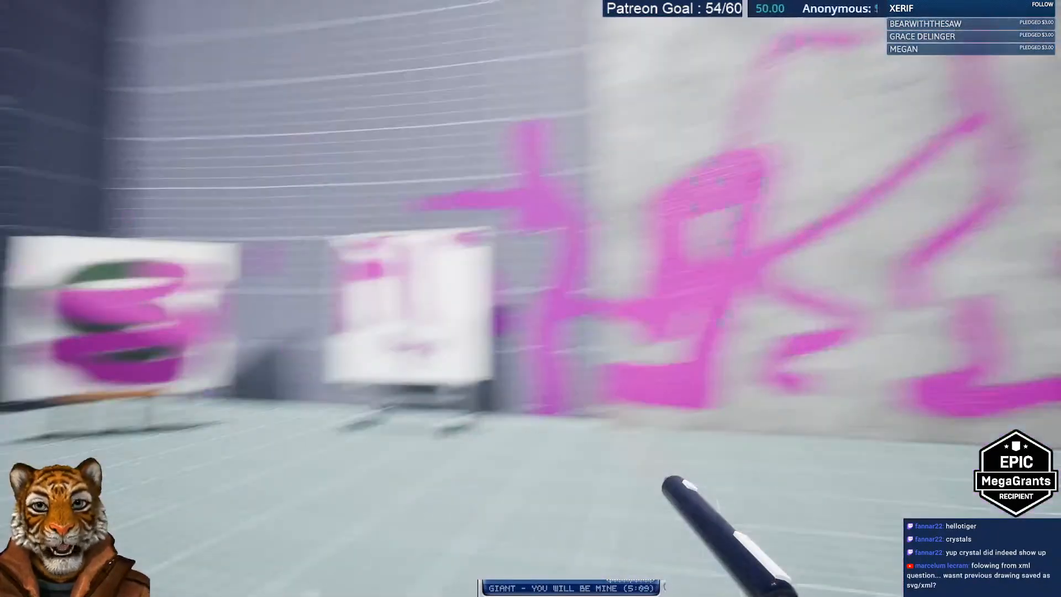
key("alt+Tab")
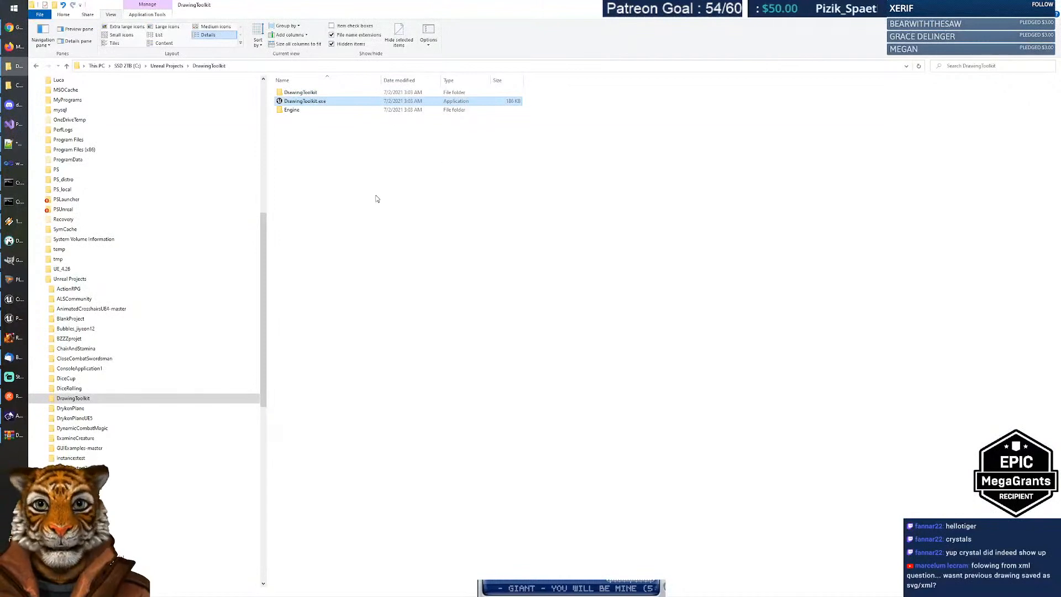
Step: Close the Google Drive virus-scan warning tab and go back to the Drawing Toolkit Marketplace page
left_click(378, 199)
left_click(17, 30)
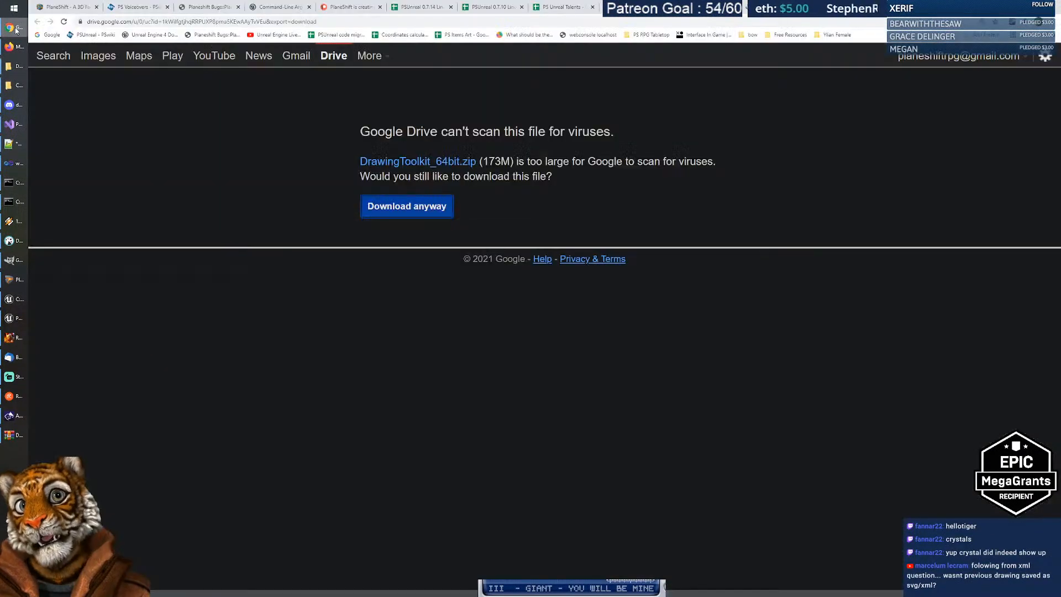
key("ctrl+w")
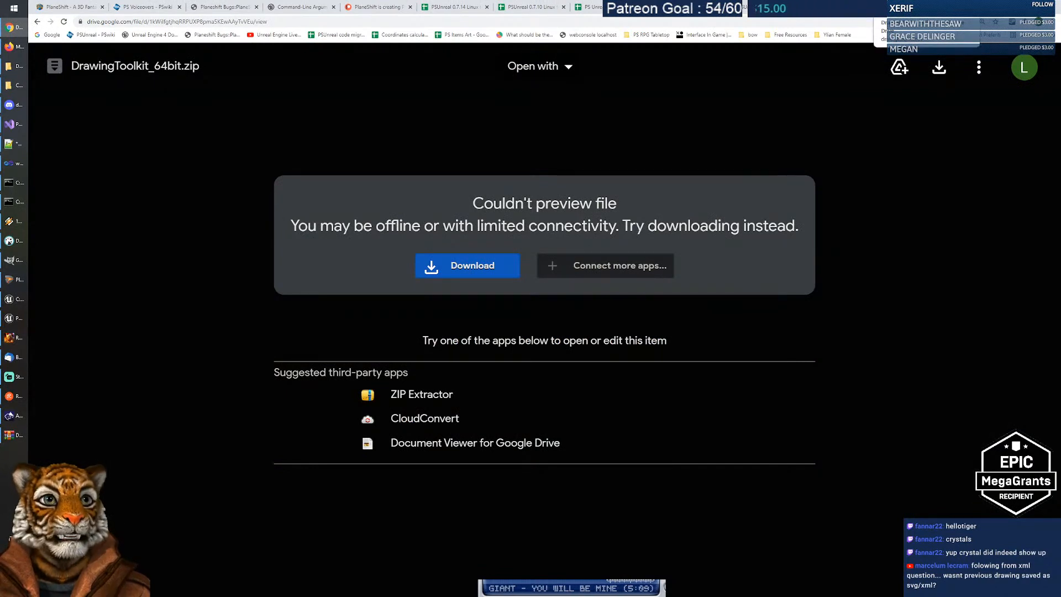
left_click(37, 22)
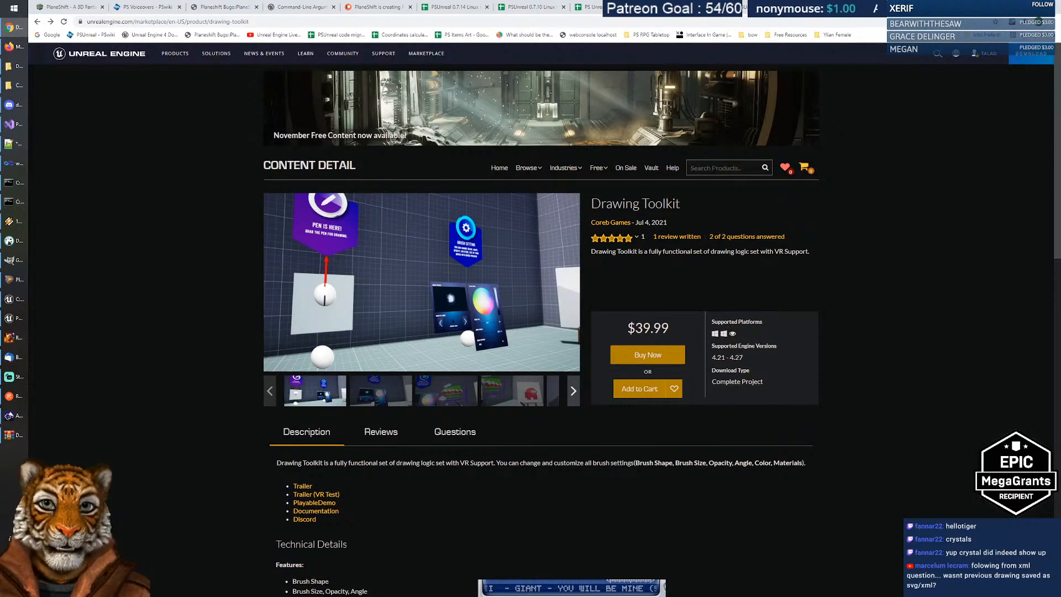
Step: Search the Marketplace for drawing assets and open the Draw System product page
key("Return")
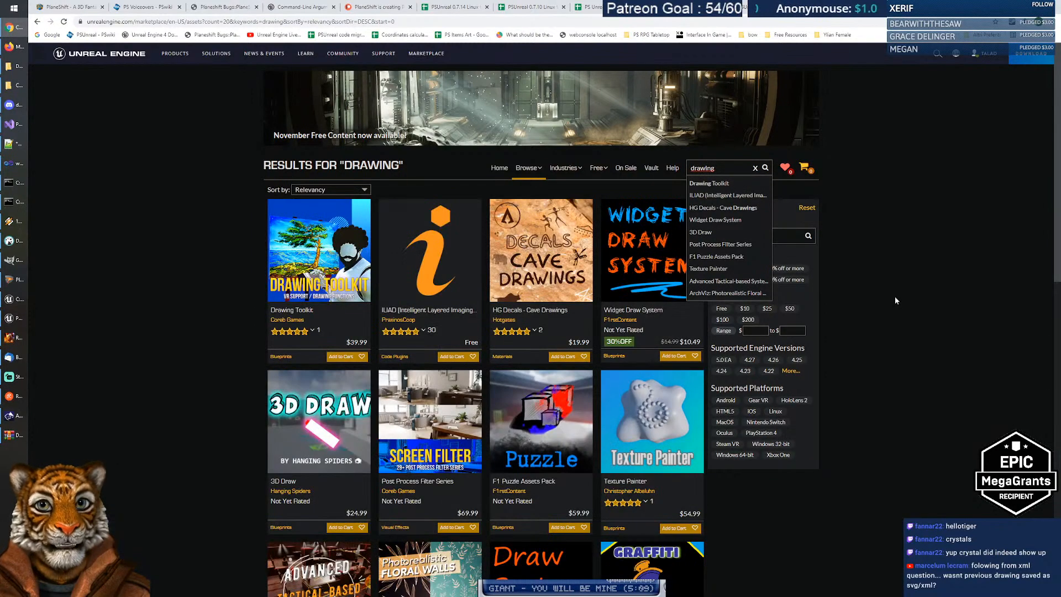
left_click(895, 298)
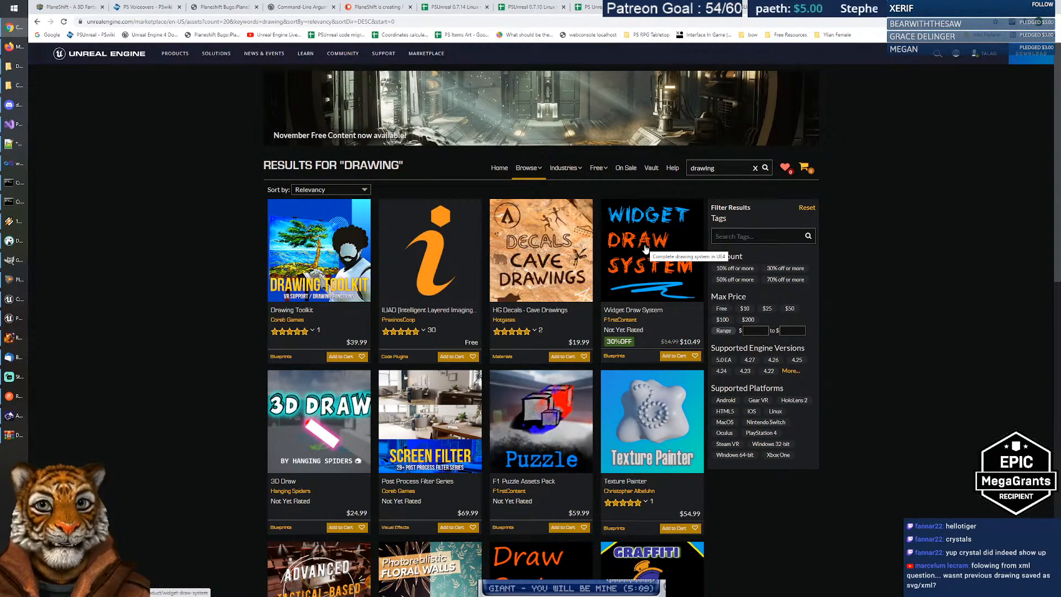
scroll(645, 249, "down", 4)
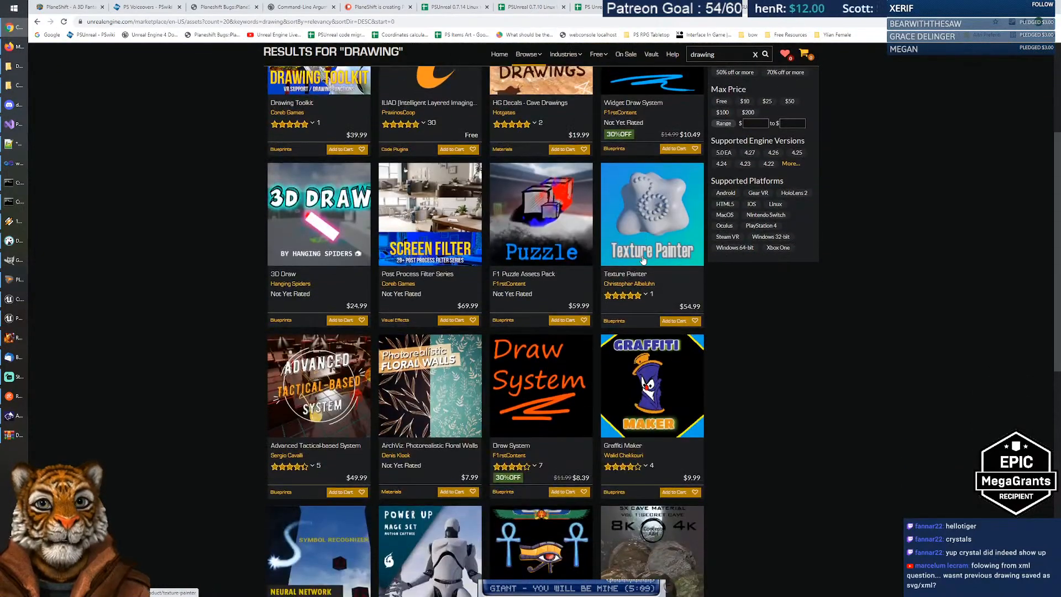
left_click(543, 370)
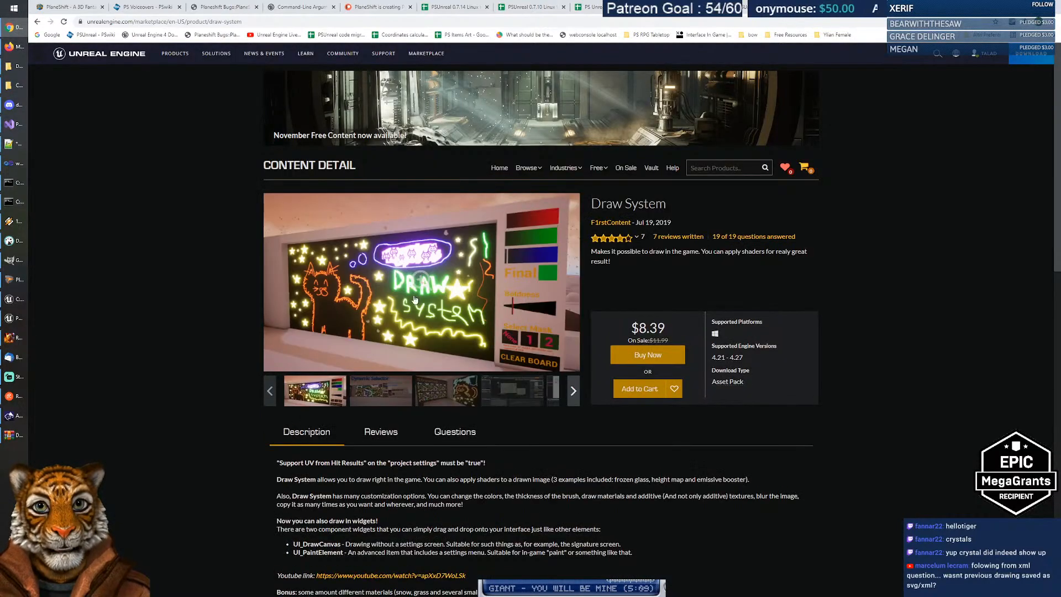
Step: Browse the Draw System gallery images and expand the full product description
left_click(381, 394)
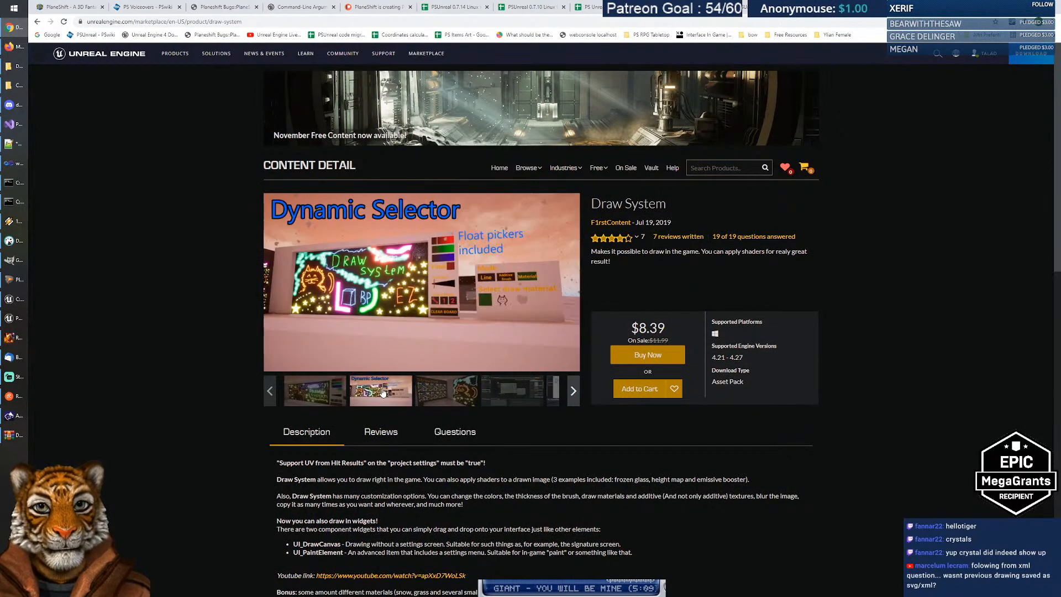
left_click(424, 396)
left_click(504, 400)
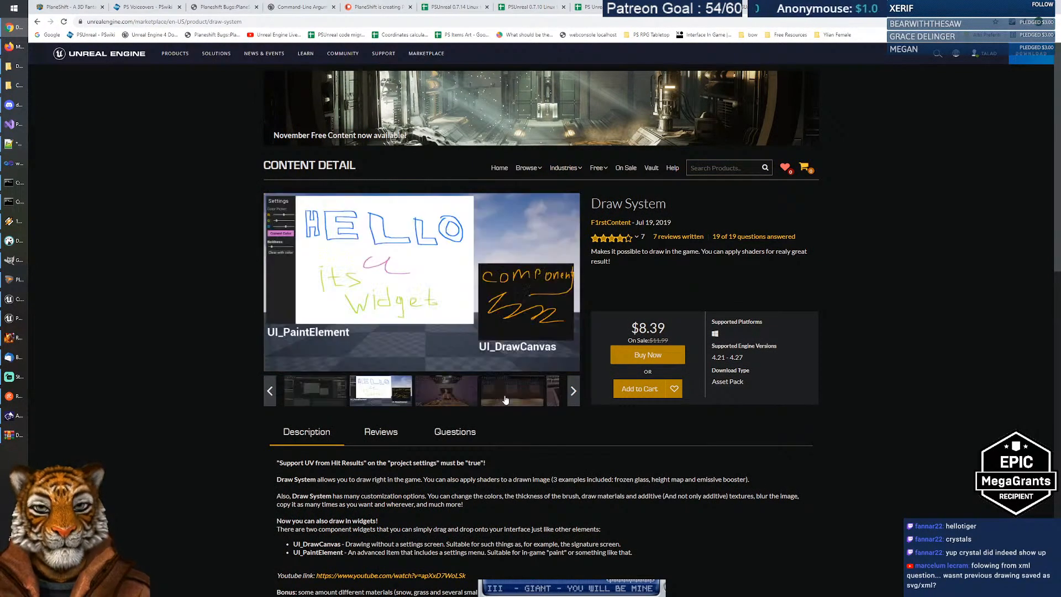
scroll(472, 411, "down", 3)
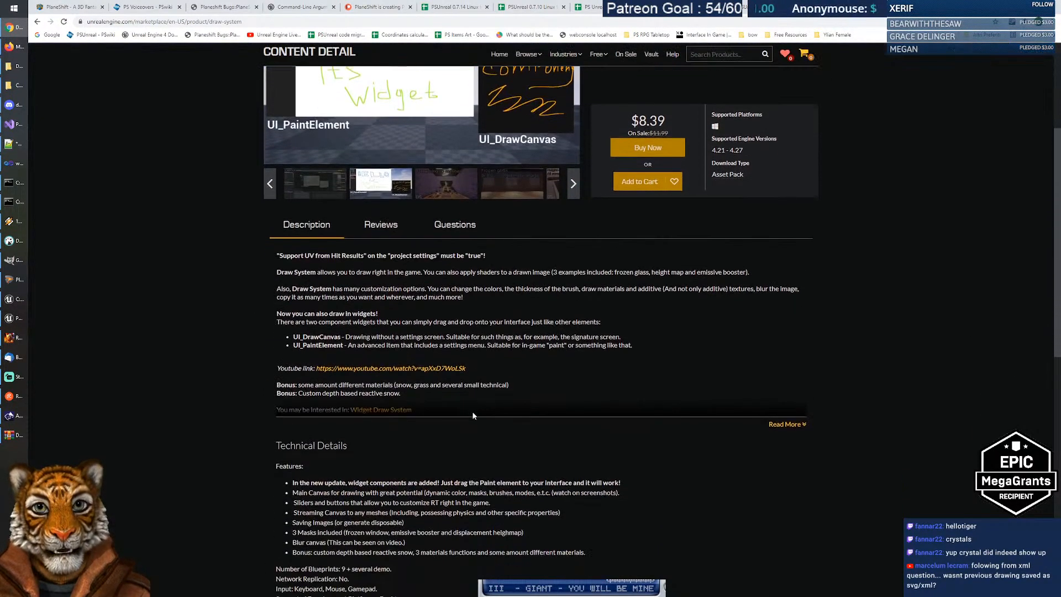
left_click(782, 427)
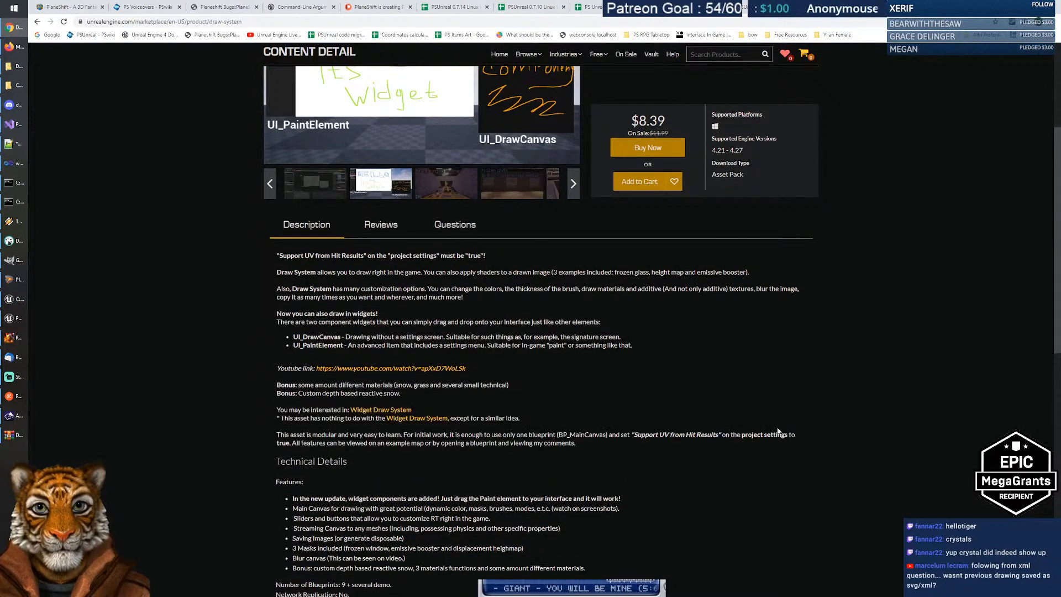
scroll(547, 409, "down", 3)
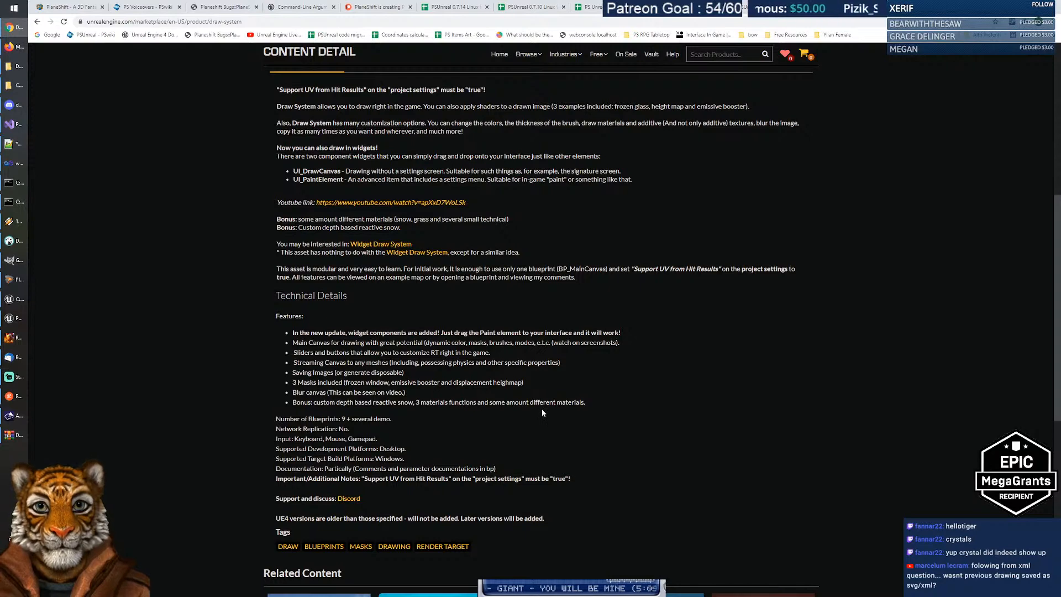
scroll(542, 411, "up", 3)
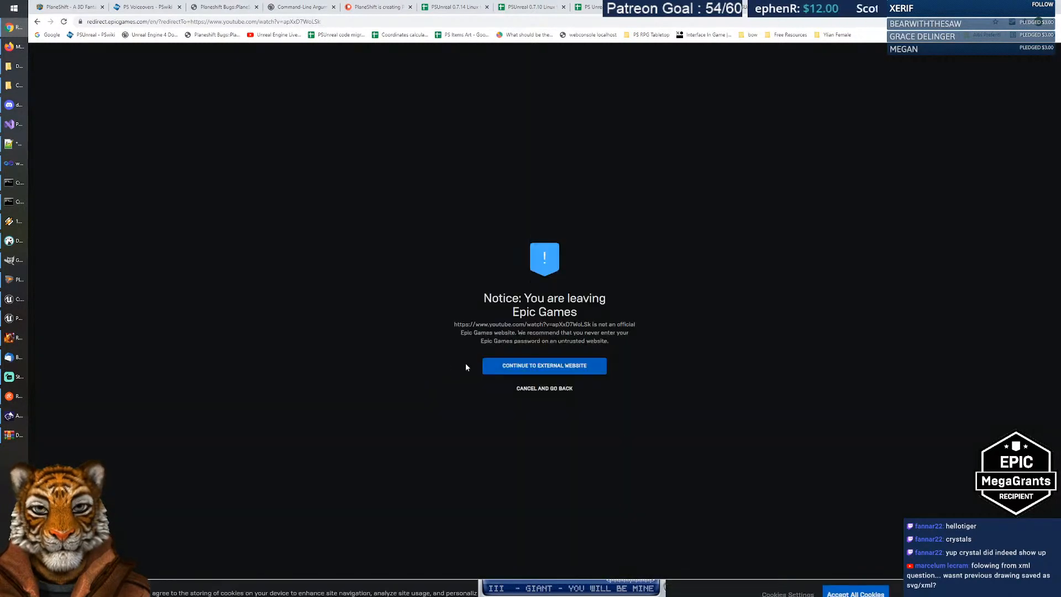
Step: Continue to YouTube and watch the UE4 Draw System demo video in fullscreen
left_click(550, 367)
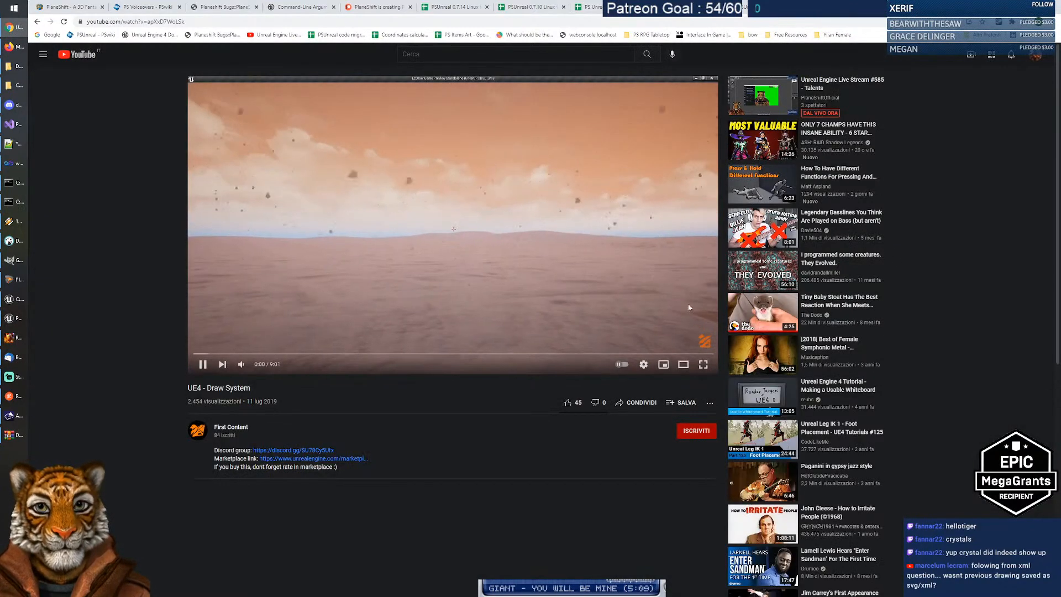
left_click(703, 365)
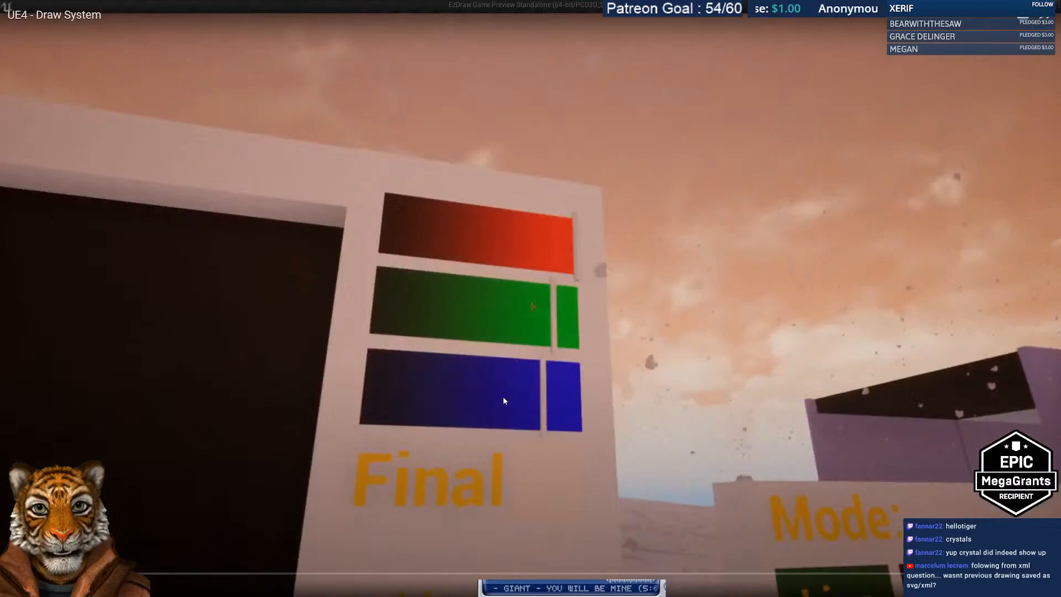
mouse_move(504, 397)
left_mouse_down()
mouse_move(494, 397)
mouse_move(504, 409)
mouse_move(494, 406)
left_mouse_up()
left_click(496, 407)
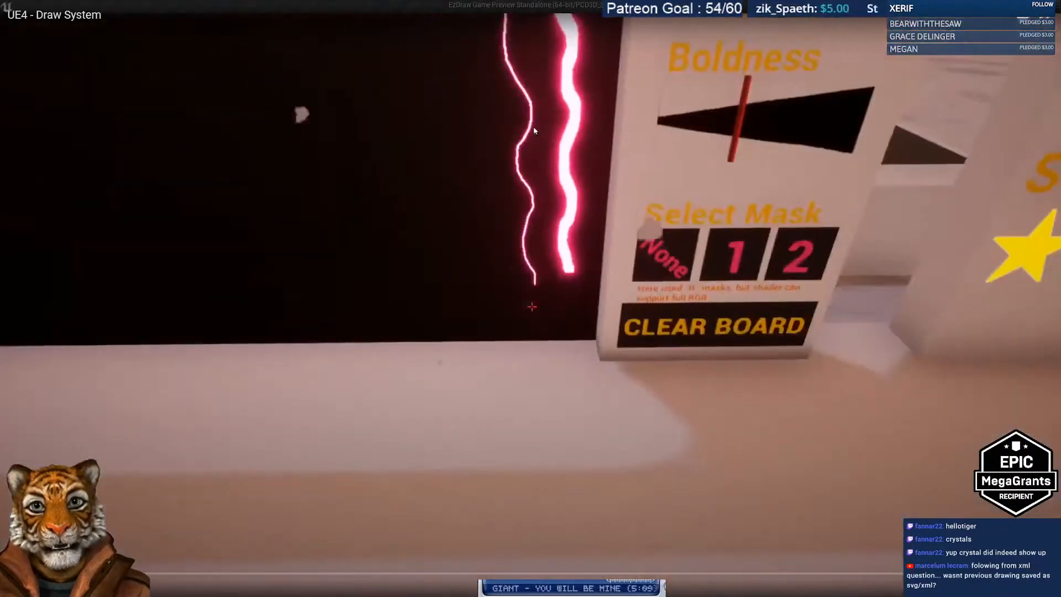
left_click_drag(540, 180, 572, 217)
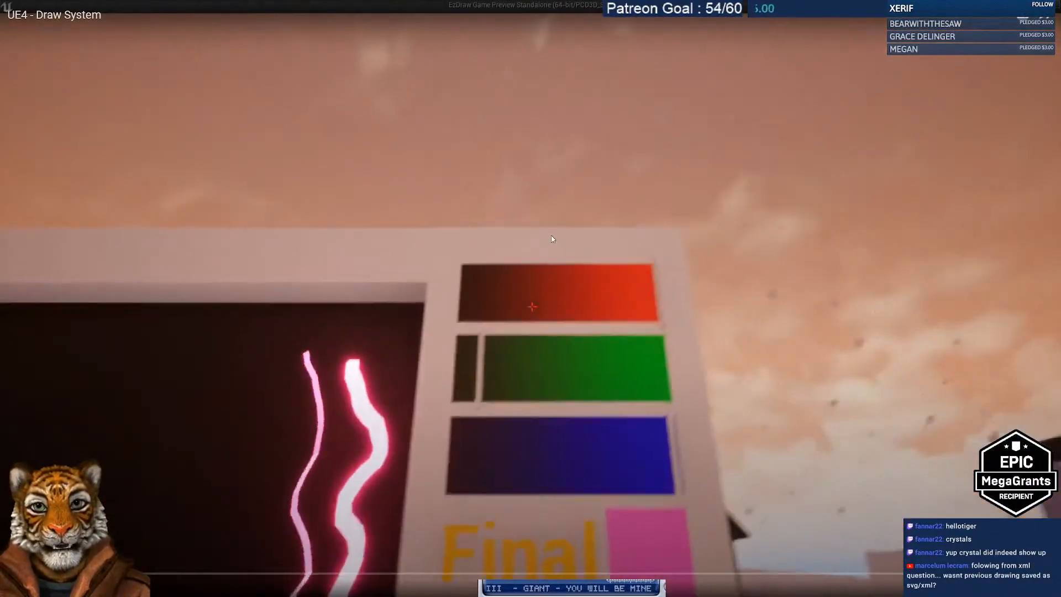
left_click(550, 240)
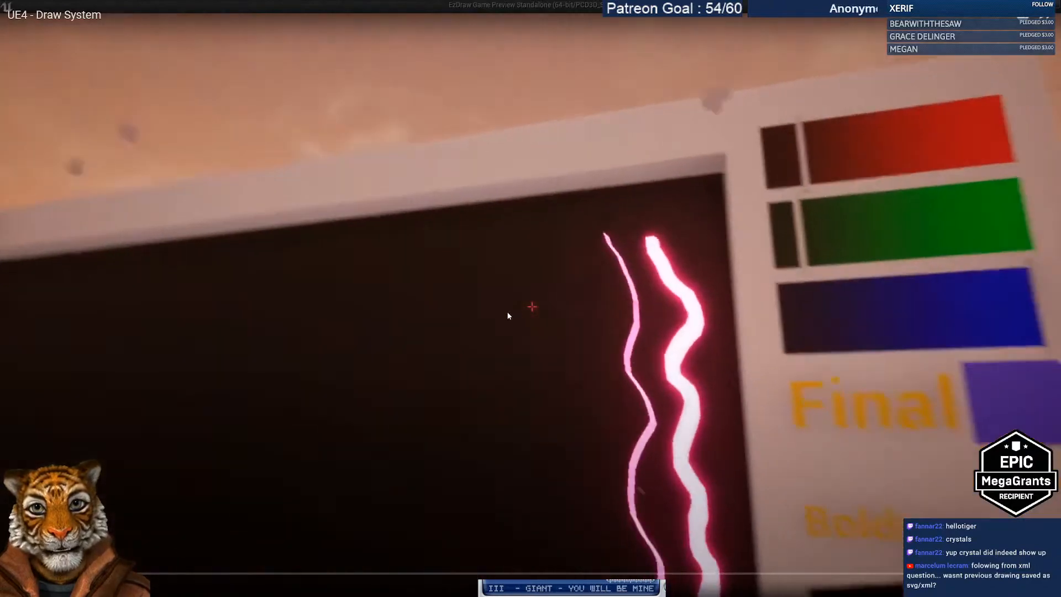
left_click_drag(506, 311, 502, 310)
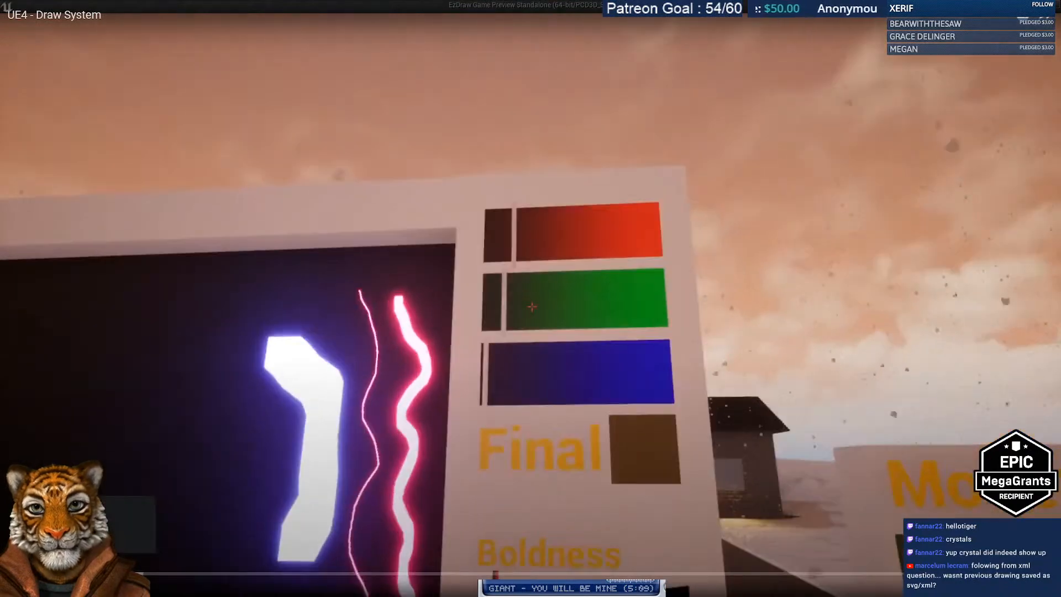
Step: Skip ahead through the demo video, exit fullscreen, and return to the Draw System page
left_click(156, 574)
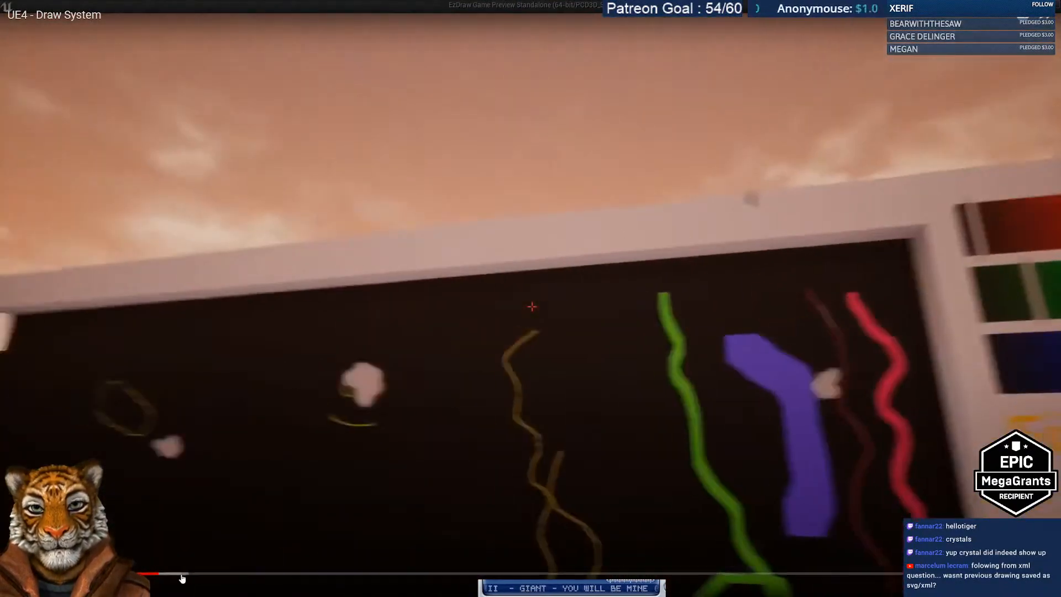
left_click(225, 575)
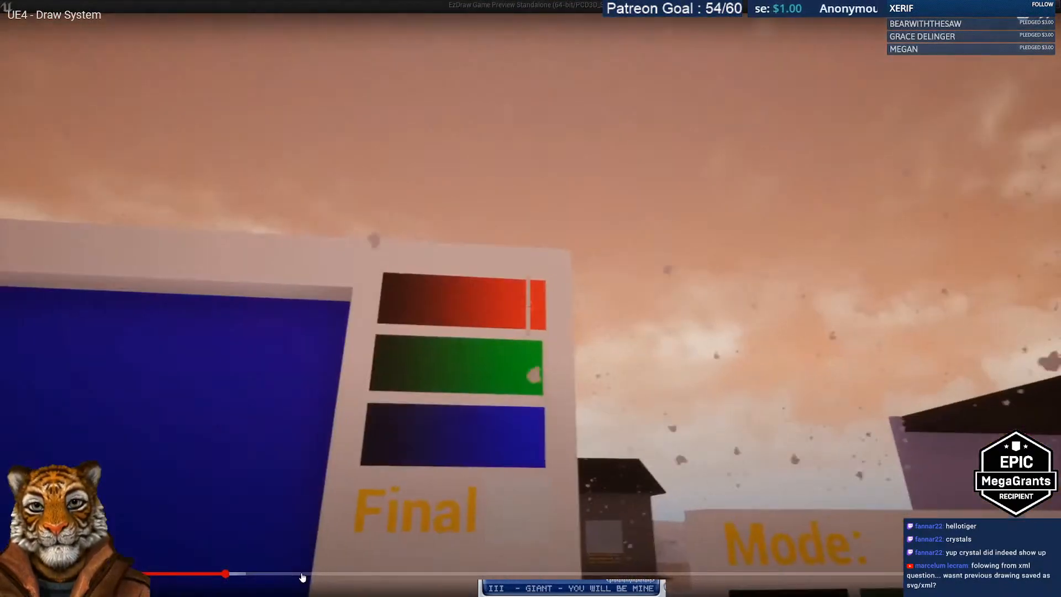
left_click(301, 575)
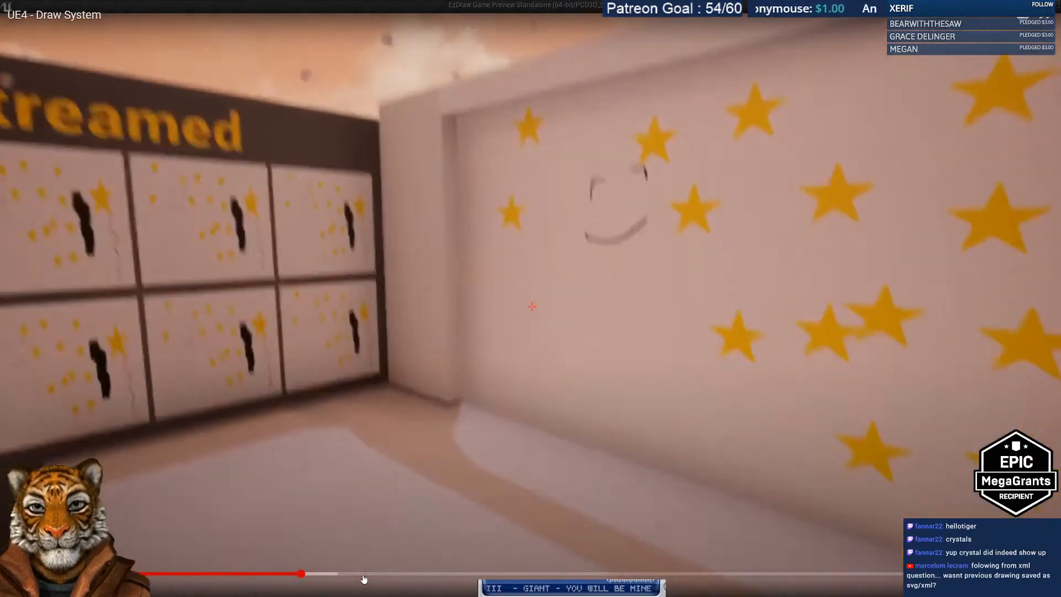
left_click(364, 575)
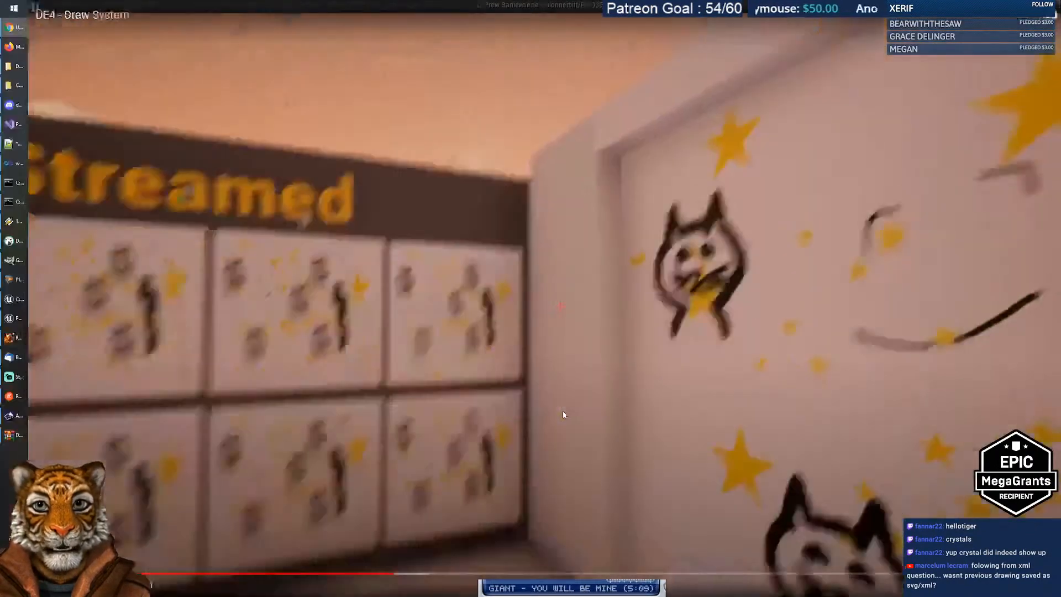
key("Escape")
left_click(37, 23)
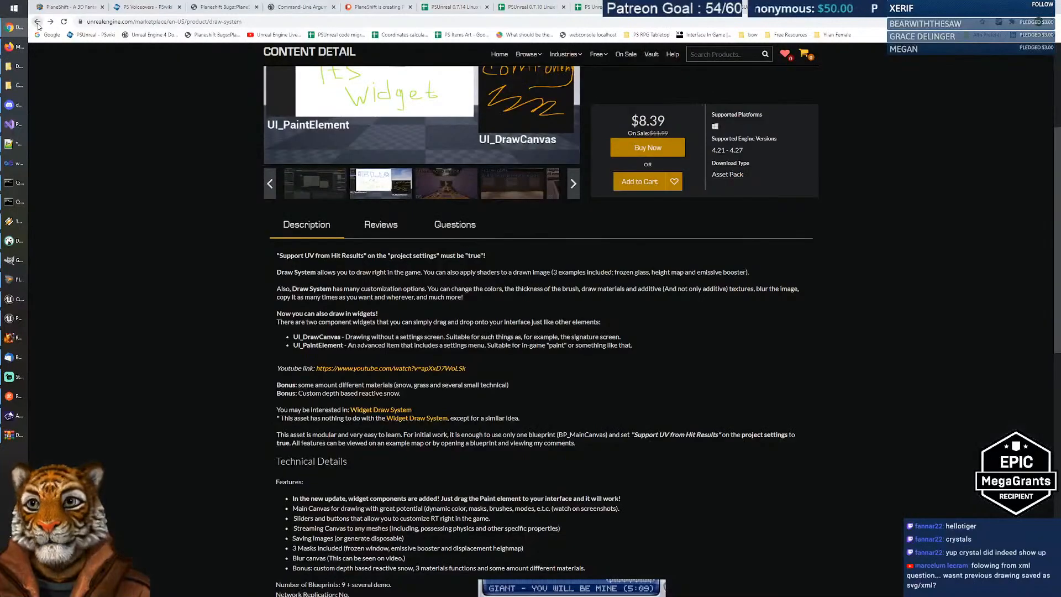
Step: Reopen Draw System, go to the linked Widget Draw System page, and follow its Windows x64 demo link
left_click(38, 22)
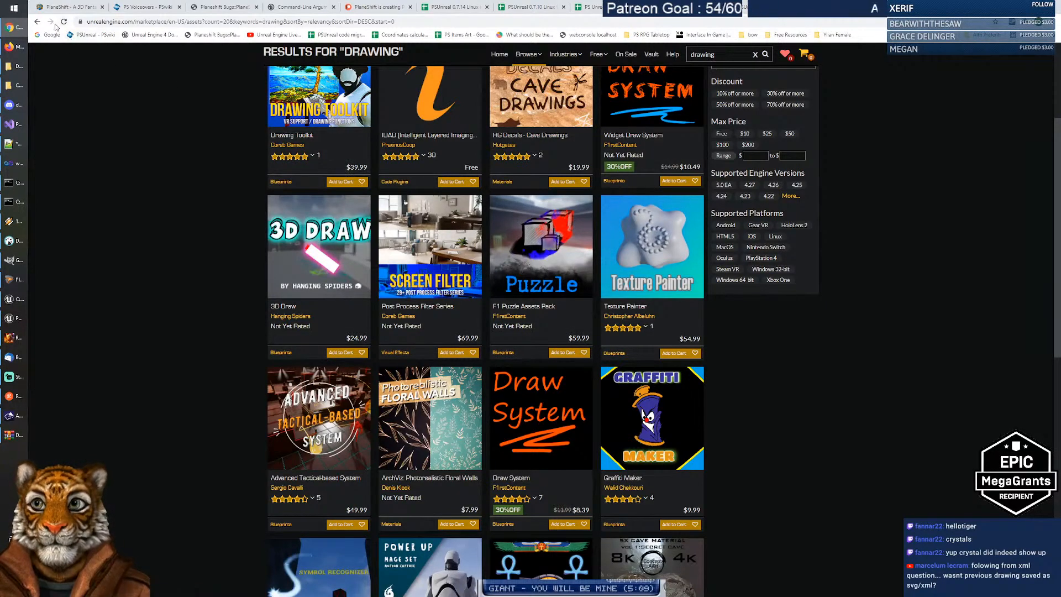
left_click(539, 401)
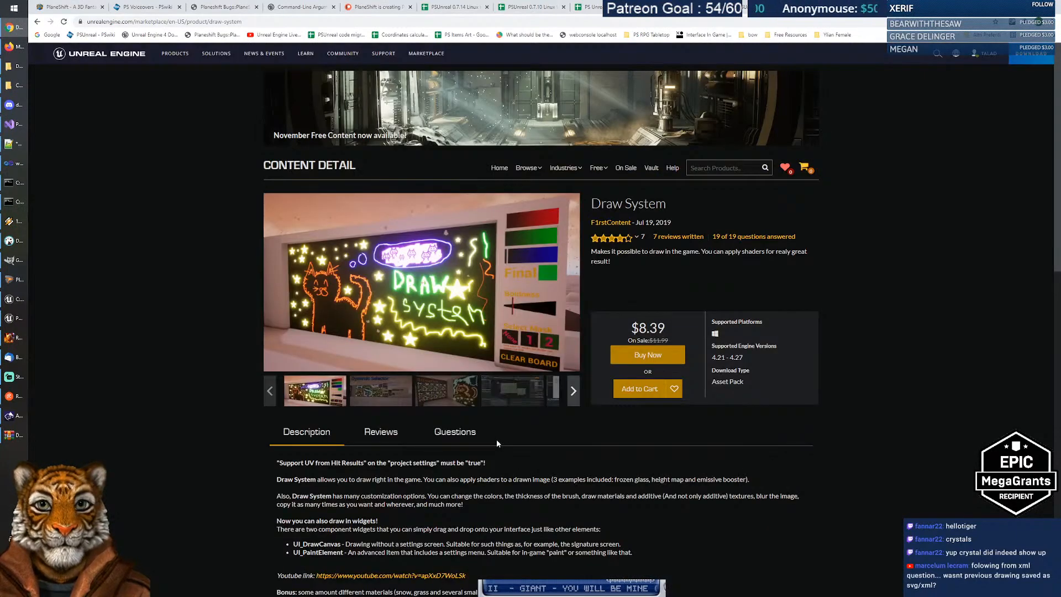
scroll(457, 438, "down", 3)
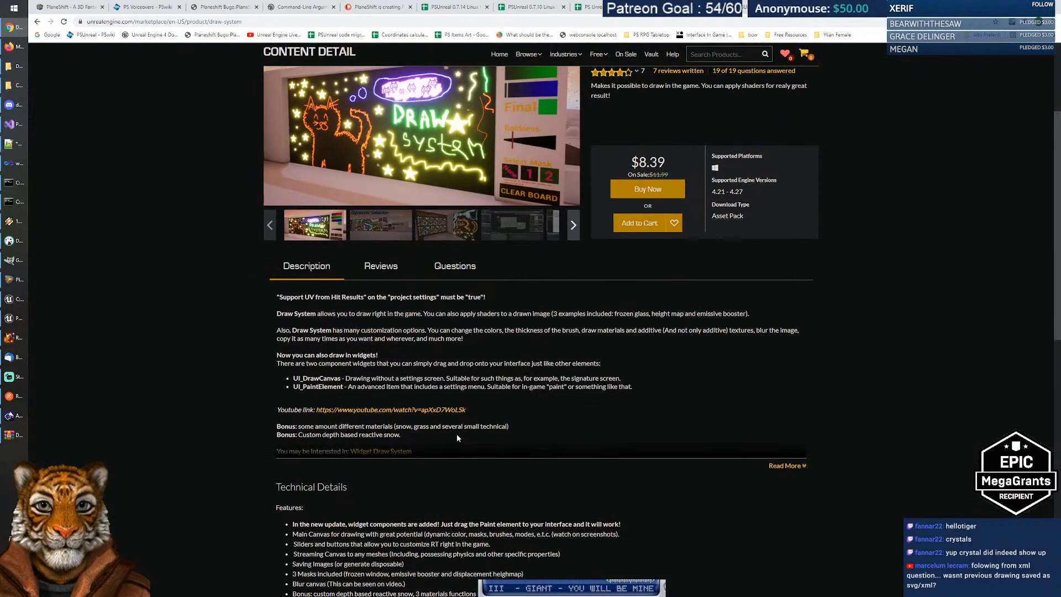
left_click(781, 468)
left_click(392, 452)
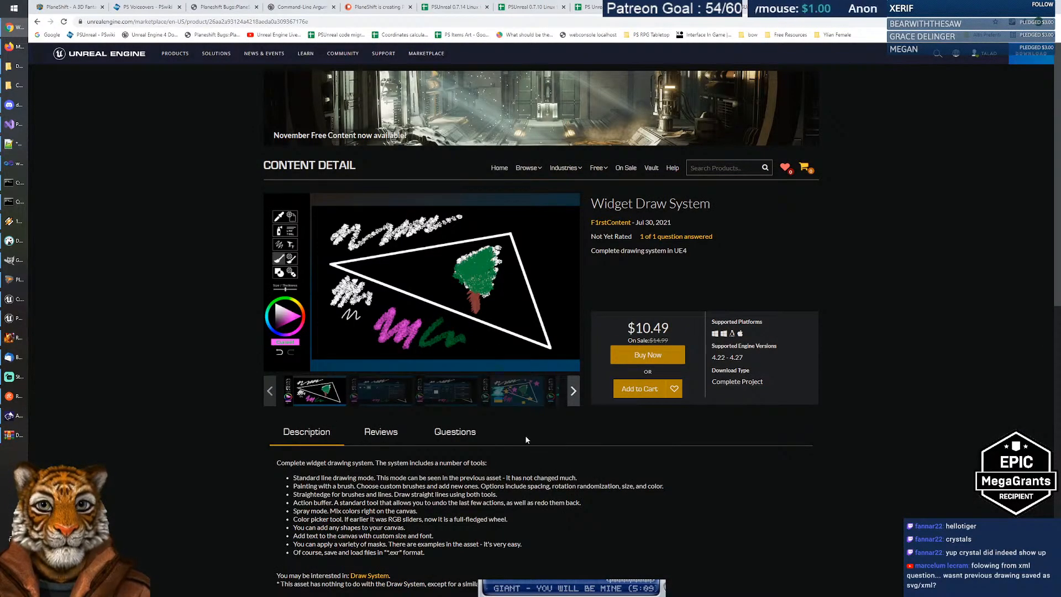
scroll(432, 346, "down", 3)
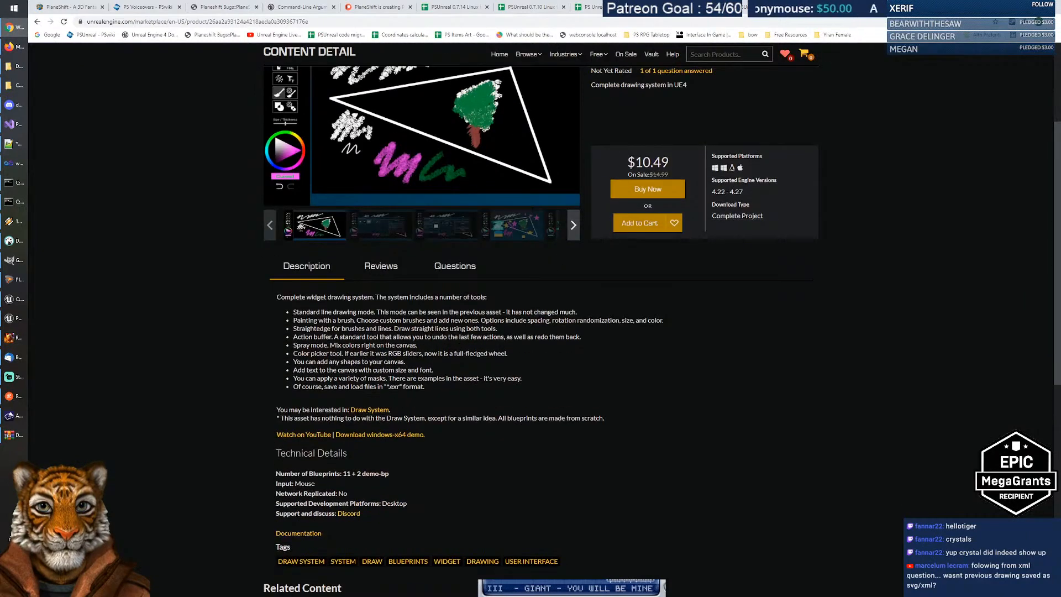
left_click(369, 436)
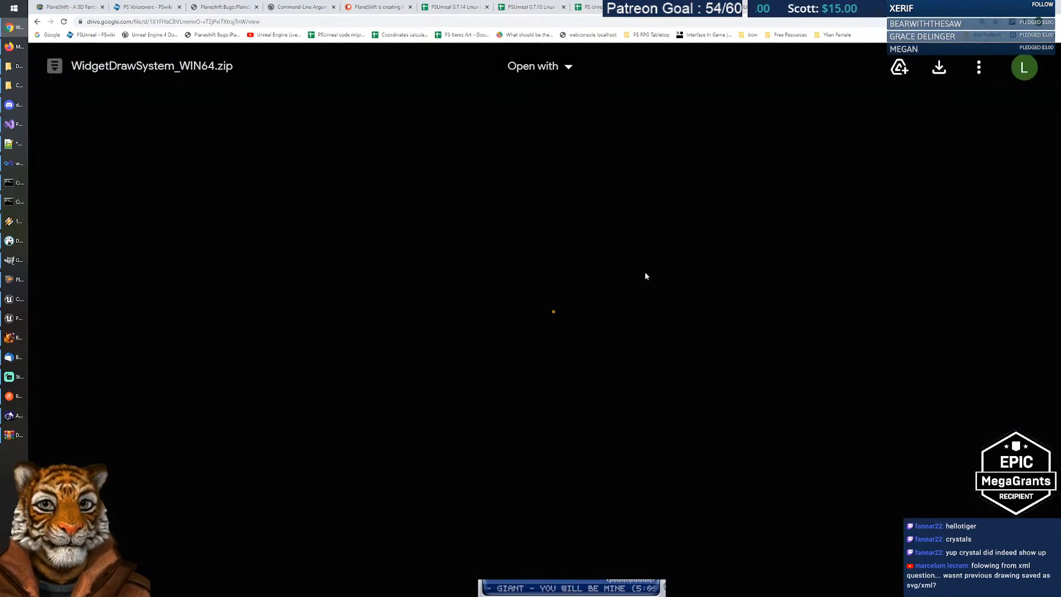
Step: Download WidgetDrawSystem_WIN64.zip anyway, save it, and open it from the download bar
left_click(492, 267)
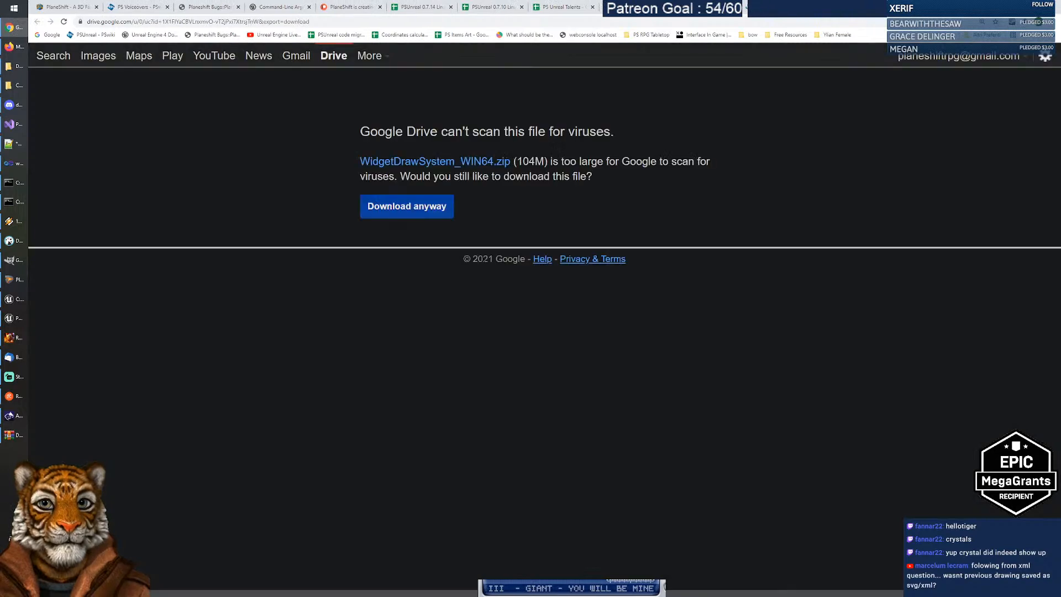
left_click(426, 213)
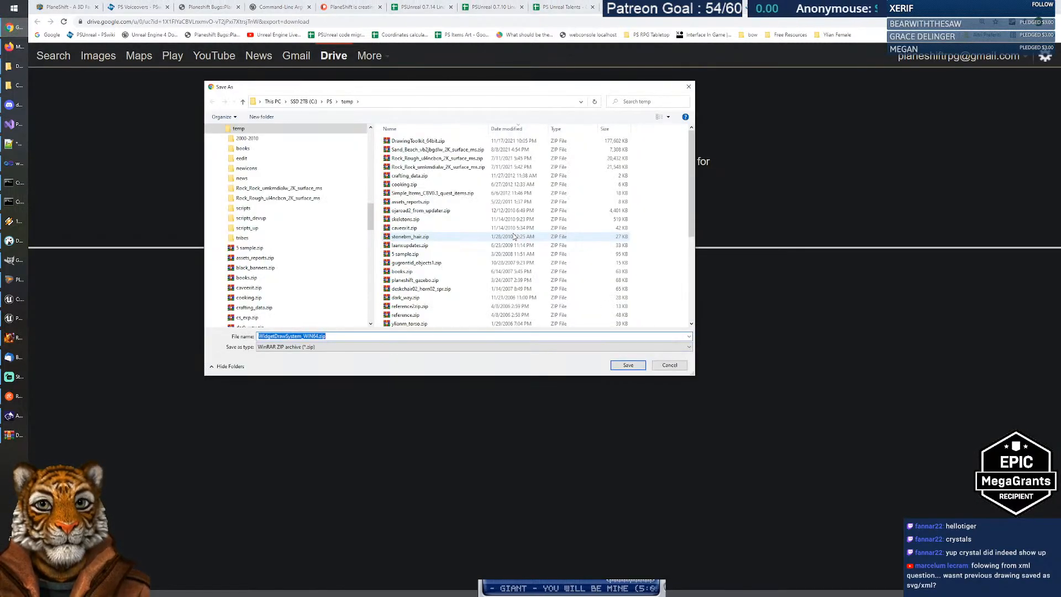
left_click(633, 367)
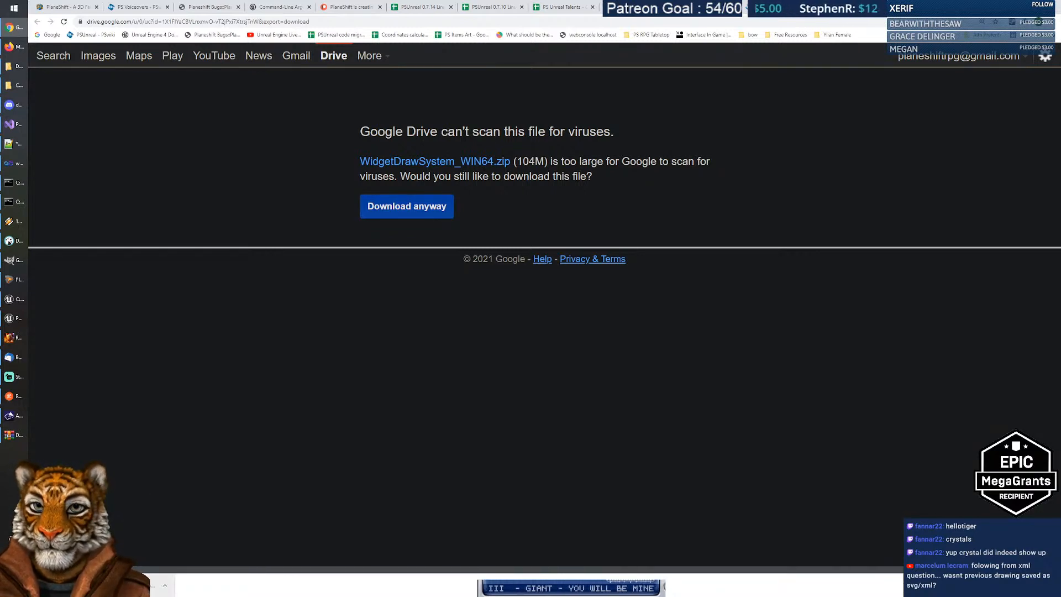
left_click(111, 585)
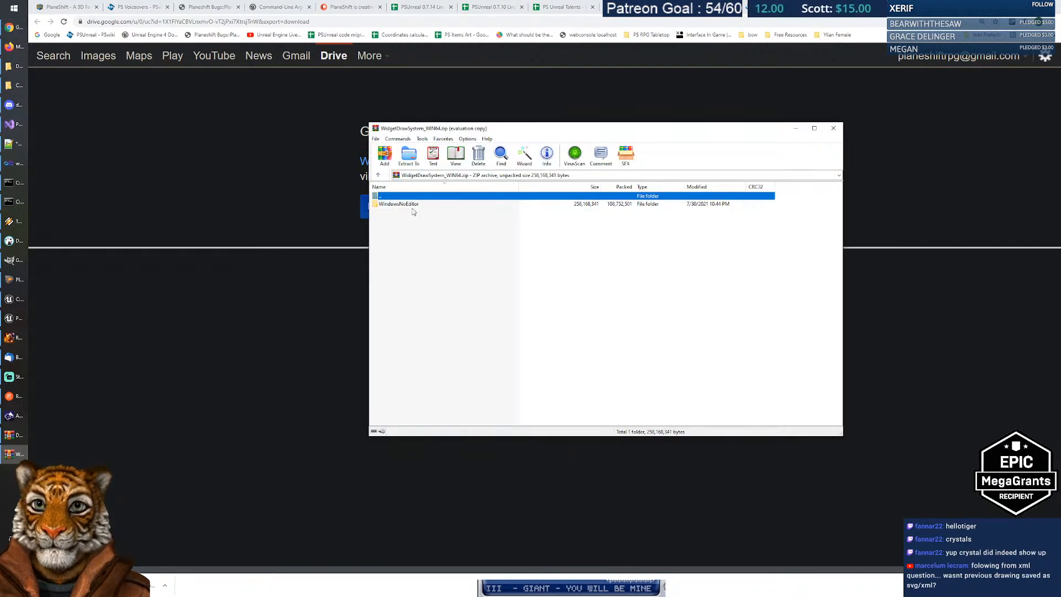
Step: Dismiss the WinRAR evaluation reminder and open the archive's WindowsNoEditor folder
key("Escape")
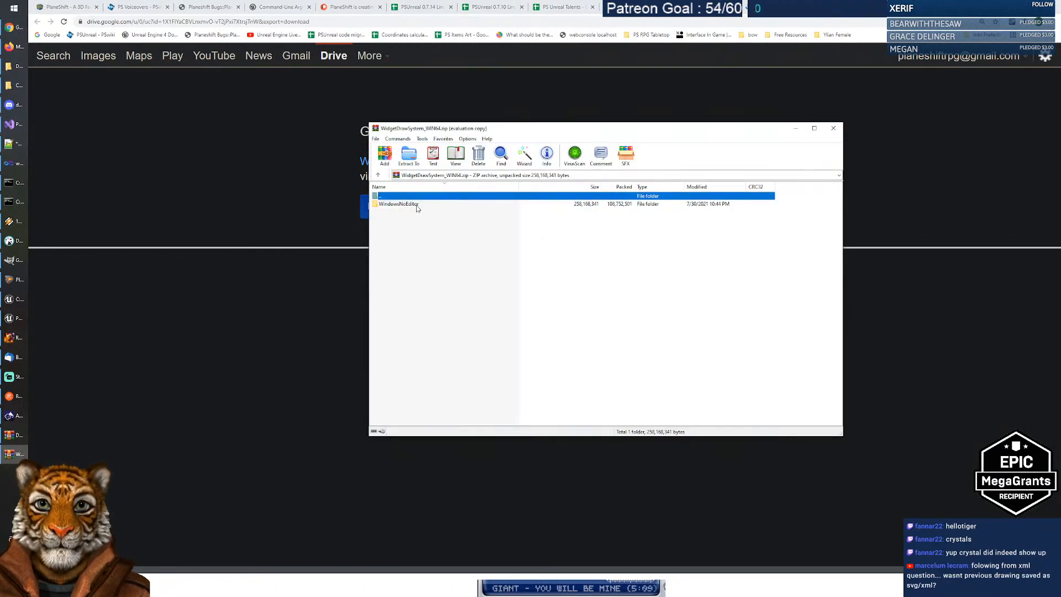
double_click(416, 206)
left_click(440, 271)
Step: Create a new DrawSystemWidget folder in Unreal Projects and open it
left_click(15, 69)
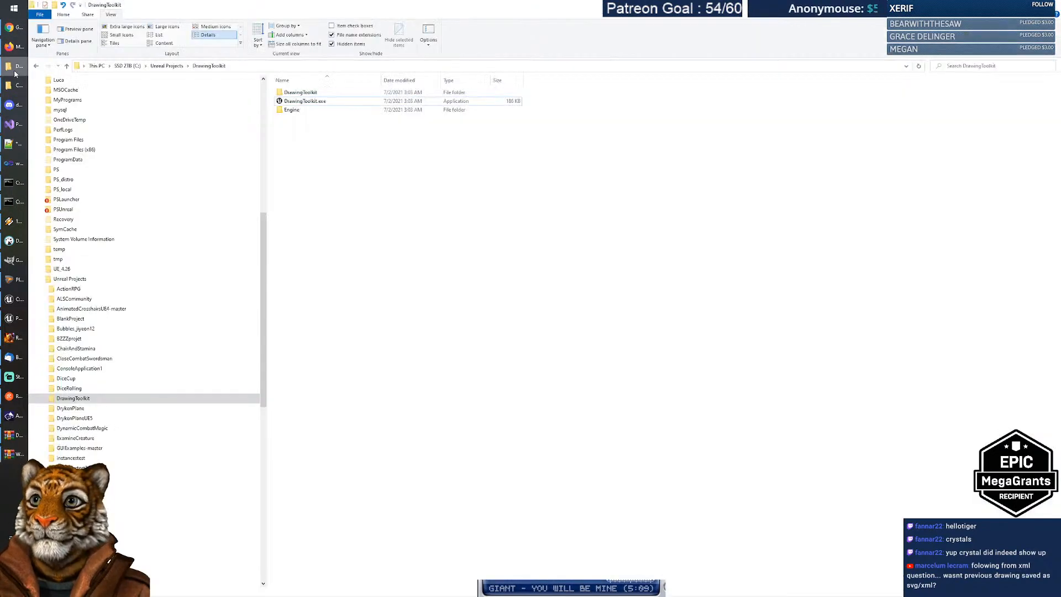
left_click(167, 65)
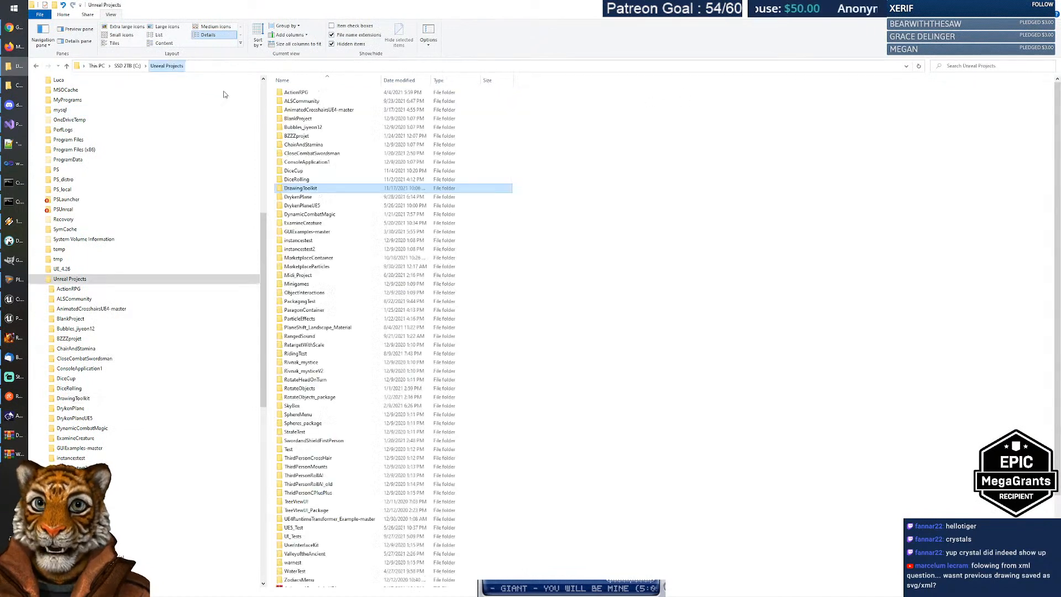
right_click(560, 223)
mouse_move(516, 374)
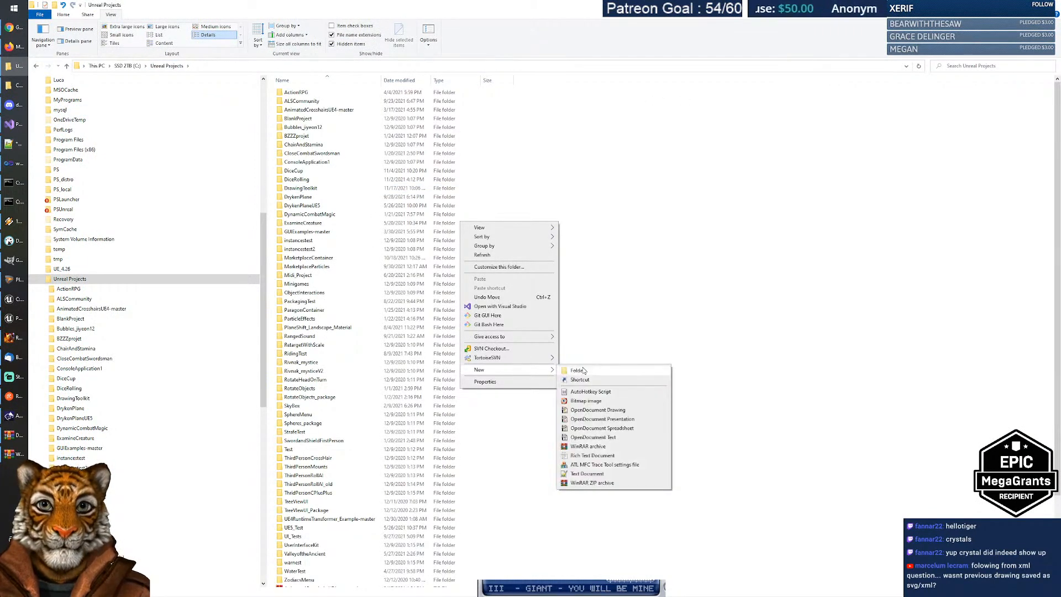
left_click(577, 371)
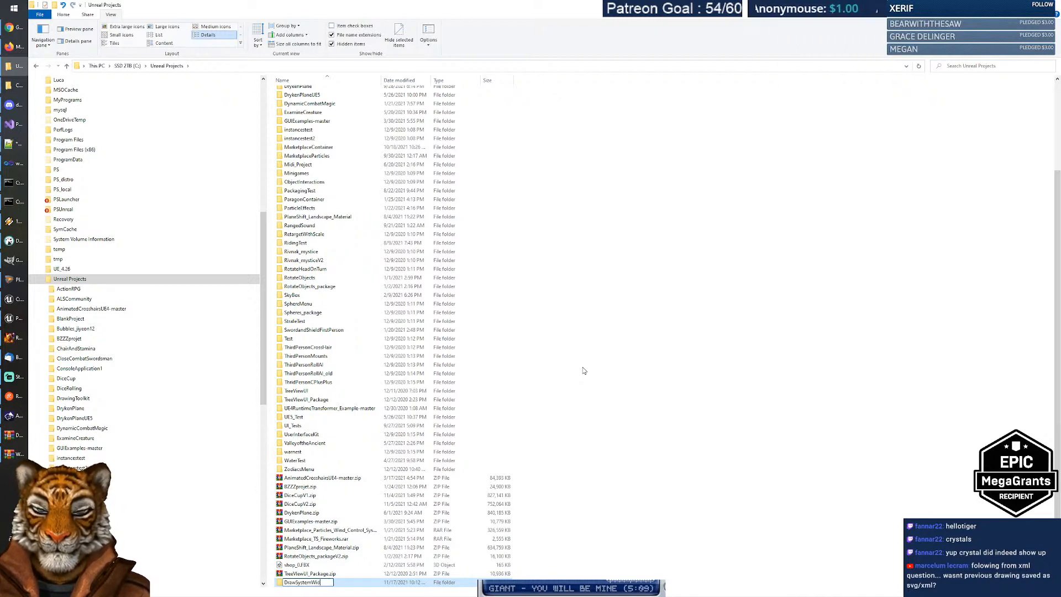
key("Return")
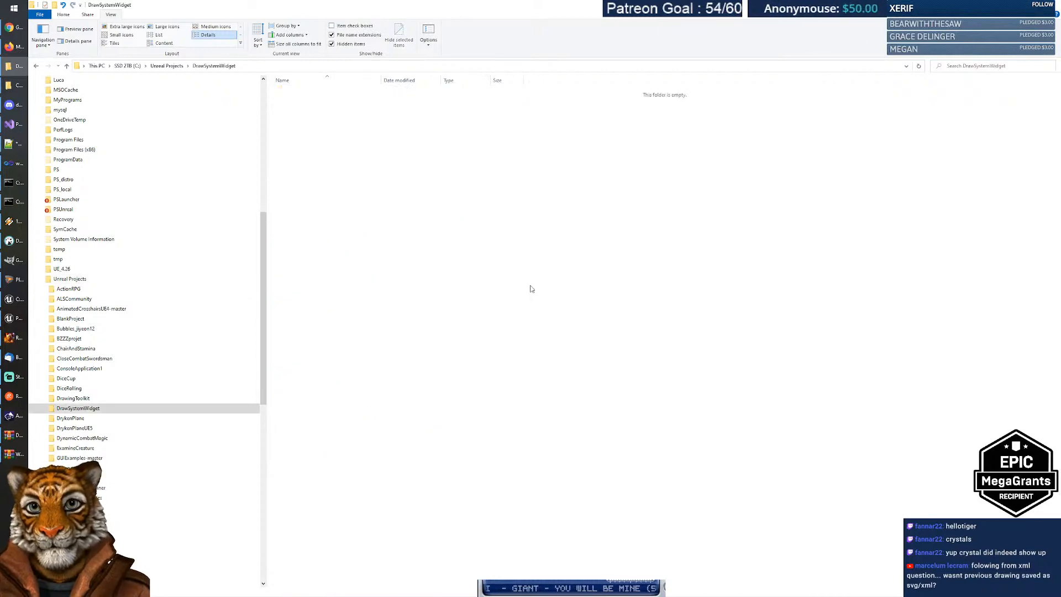
Step: Extract all four archive entries into DrawSystemWidget, then close WinRAR
key("alt+Tab")
left_click_drag(497, 254, 332, 219)
left_click(332, 224)
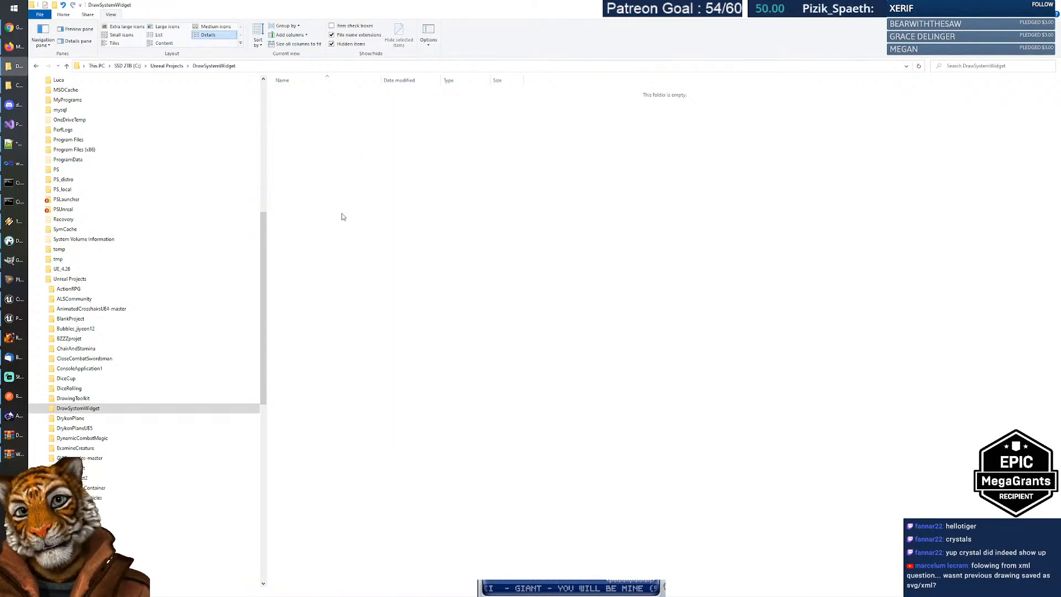
key("alt+Tab")
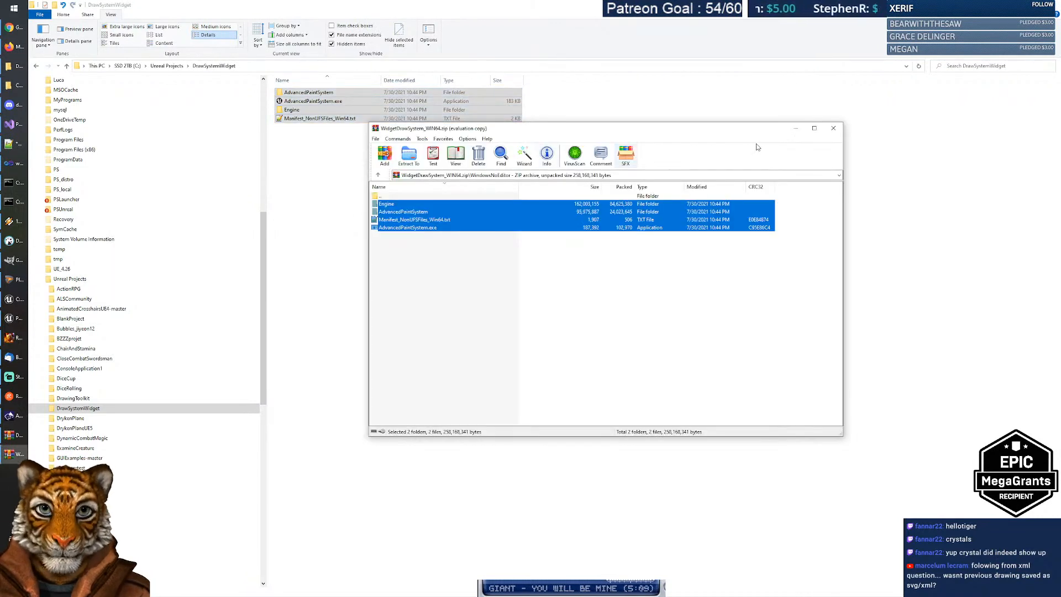
left_click(834, 128)
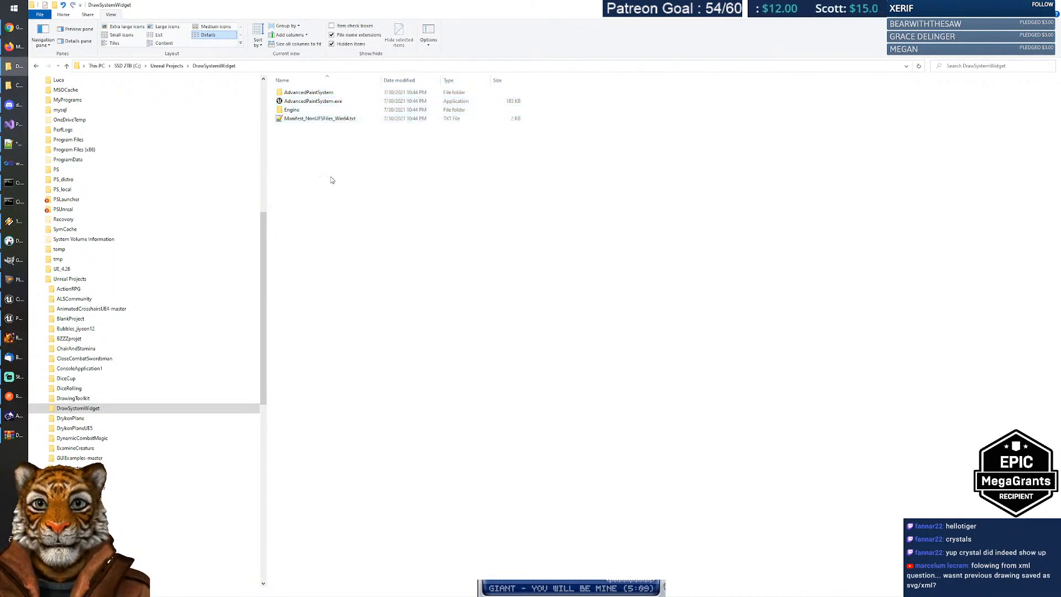
Step: Launch AdvancedPaintSystem.exe and paint a red wavy line, a jagged red stroke, and a border
double_click(310, 101)
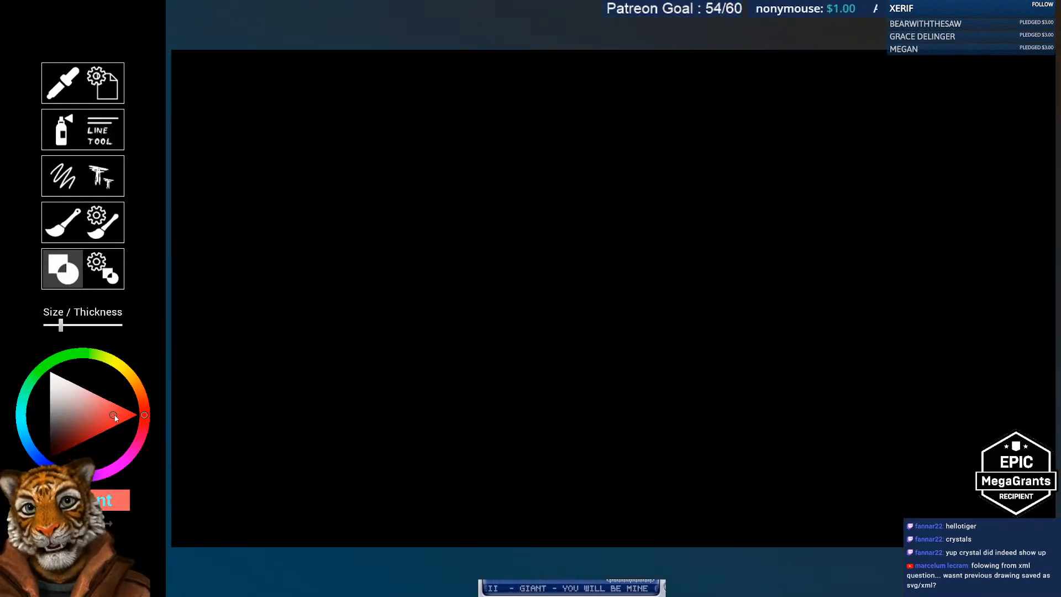
left_click(62, 223)
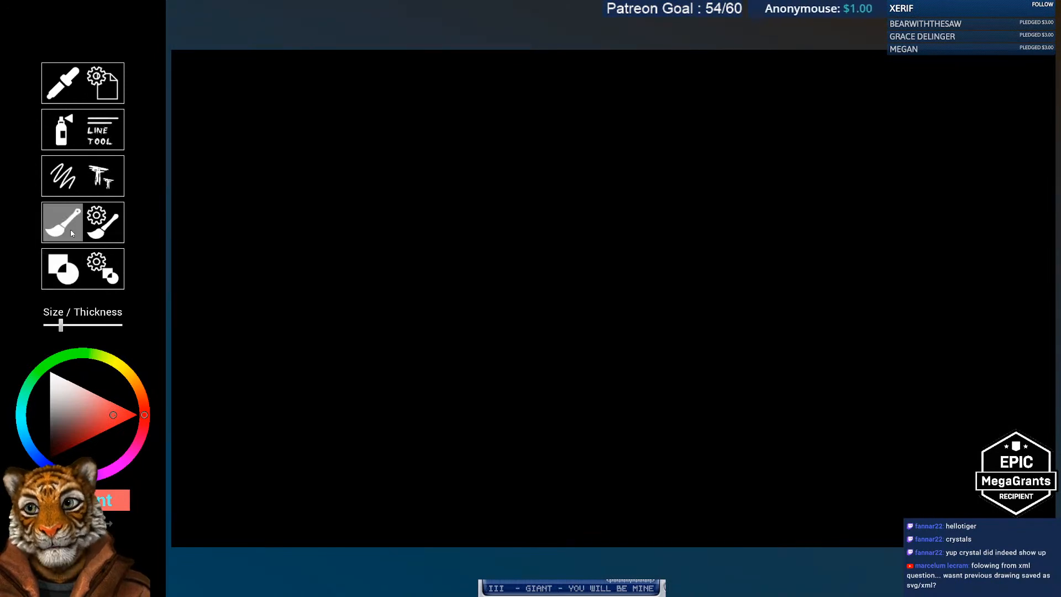
left_click_drag(305, 213, 472, 219)
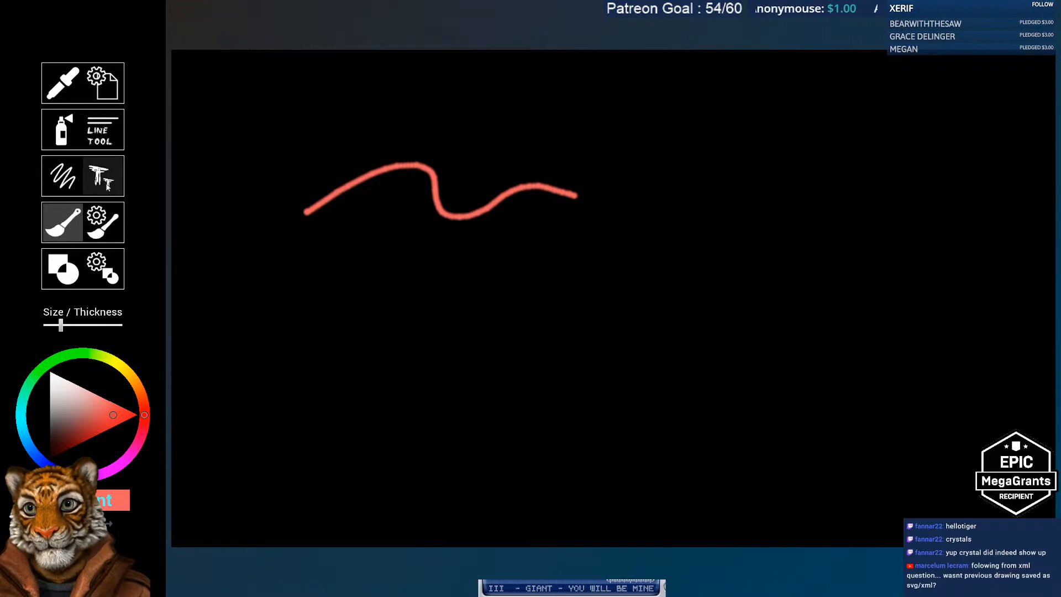
left_click(63, 176)
mouse_move(279, 159)
left_mouse_down()
mouse_move(424, 140)
mouse_move(540, 141)
left_mouse_up()
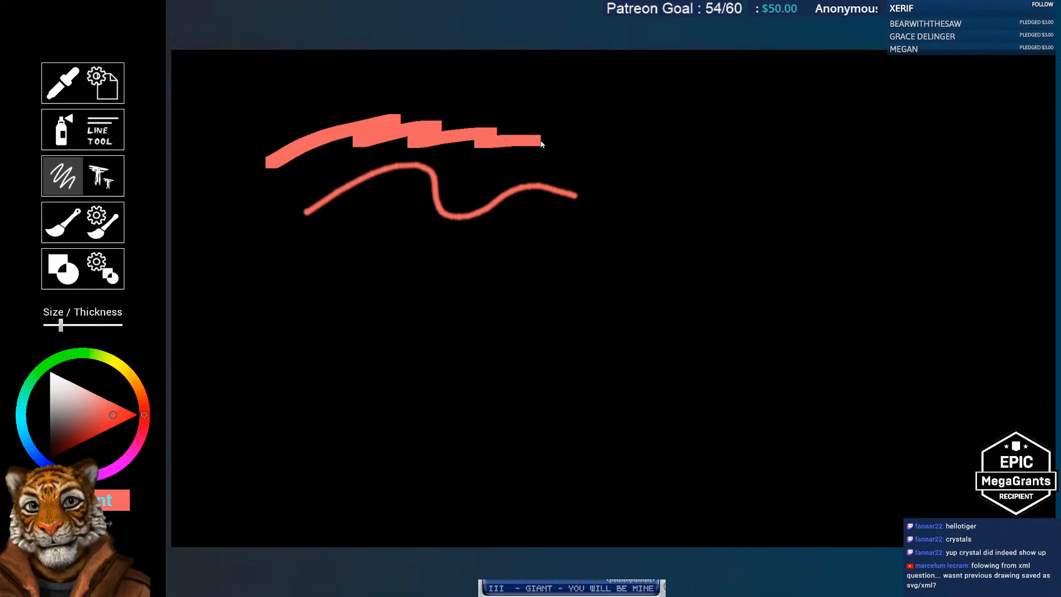
mouse_move(233, 110)
left_mouse_down()
mouse_move(234, 482)
mouse_move(836, 488)
mouse_move(945, 369)
mouse_move(942, 108)
mouse_move(811, 88)
mouse_move(339, 104)
mouse_move(231, 97)
left_mouse_up()
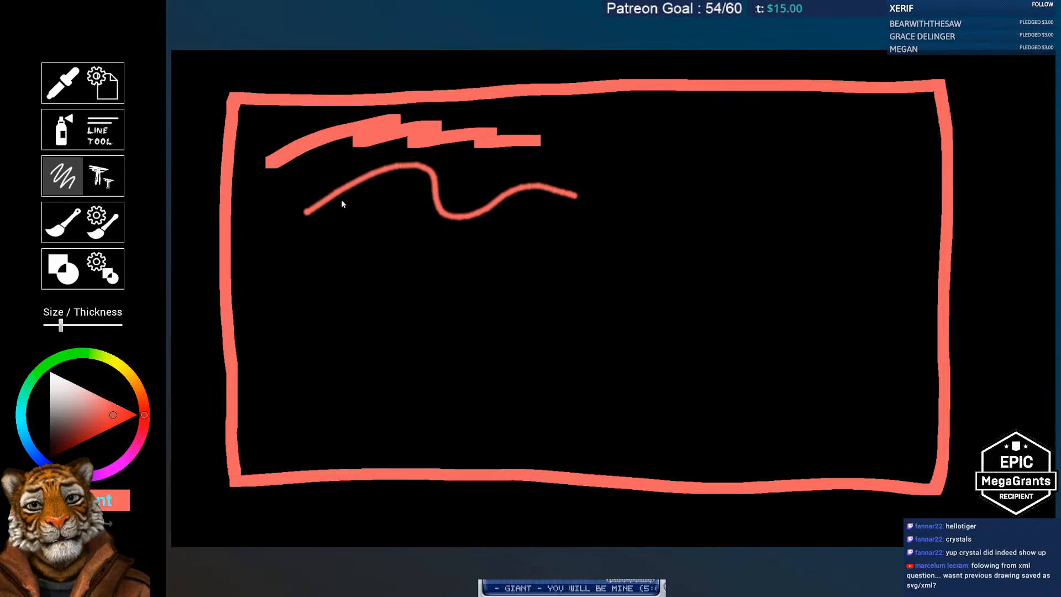
Step: Pick a greyish blue, draw a long wavy line across the canvas, and open File Settings
left_click(64, 459)
left_click(60, 444)
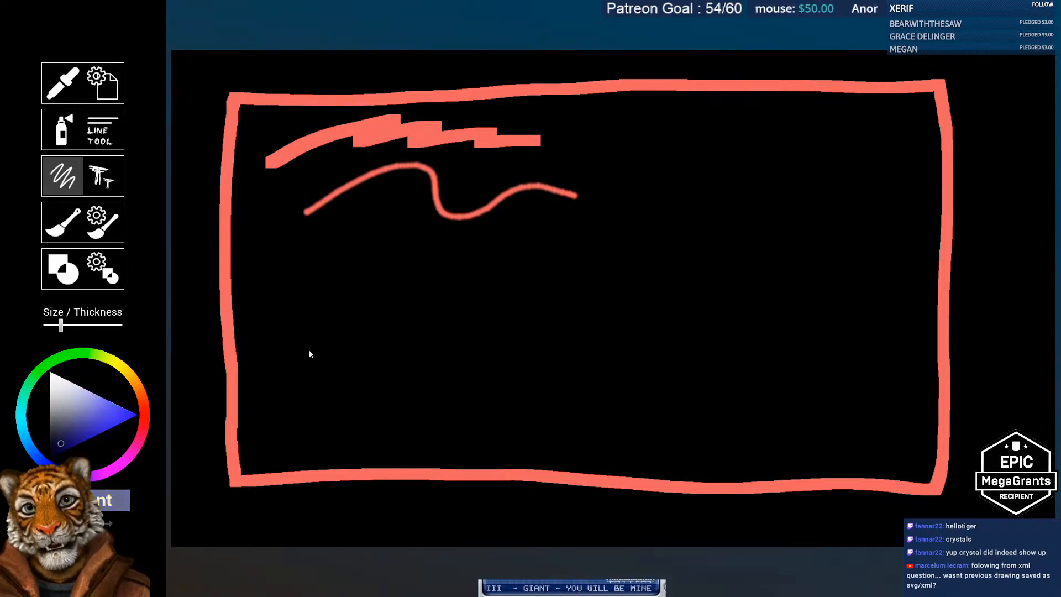
mouse_move(286, 415)
left_mouse_down()
mouse_move(354, 312)
mouse_move(547, 278)
mouse_move(739, 200)
mouse_move(869, 132)
left_mouse_up()
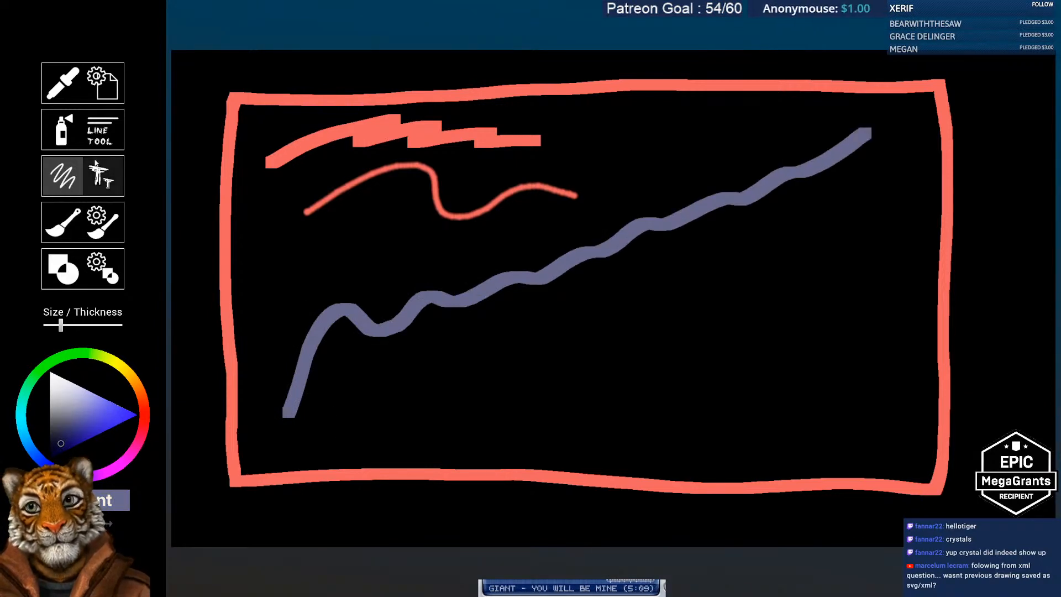
left_click(77, 87)
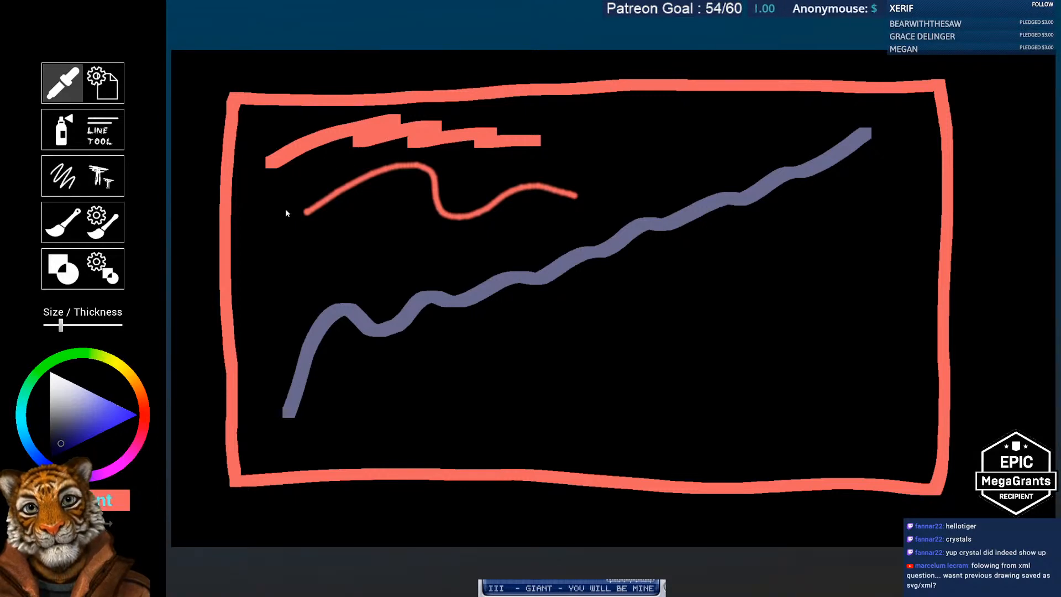
left_click(105, 88)
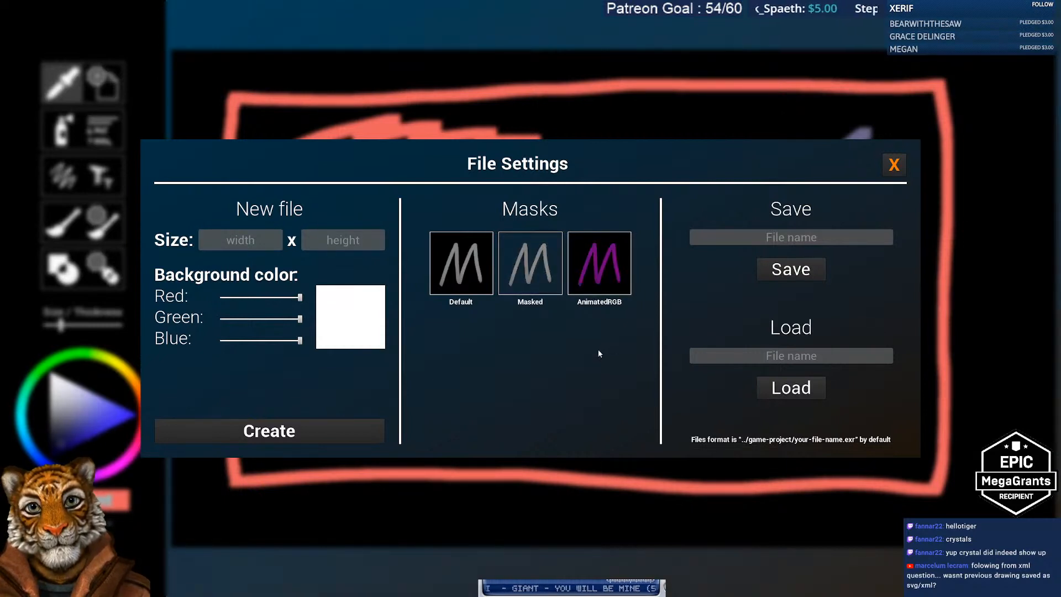
Step: Preview the AnimatedRGB mask, settle on the Masked mask, then open the Text Selector
left_click(605, 270)
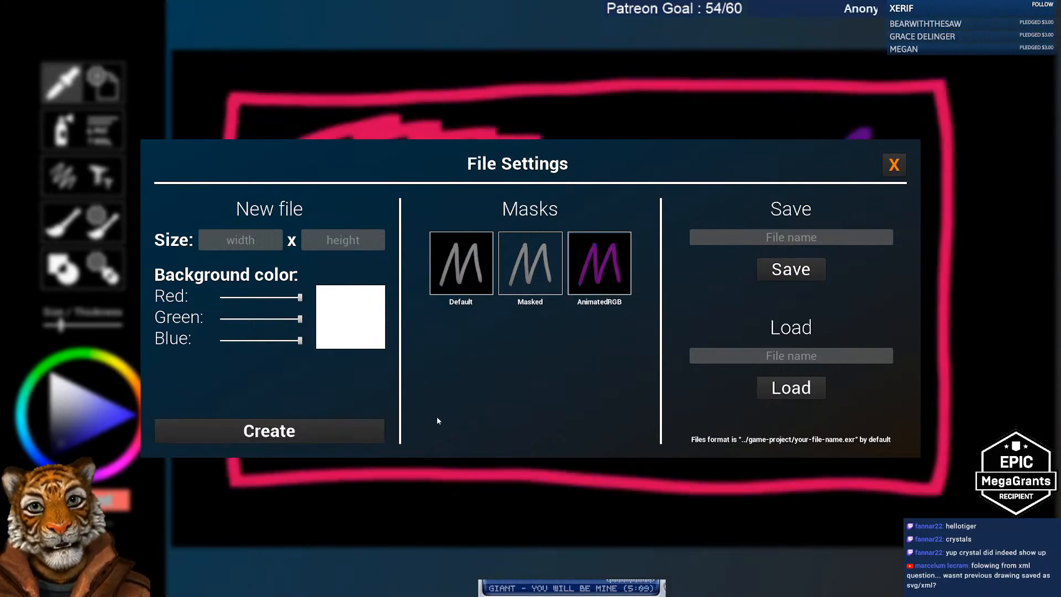
left_click(895, 166)
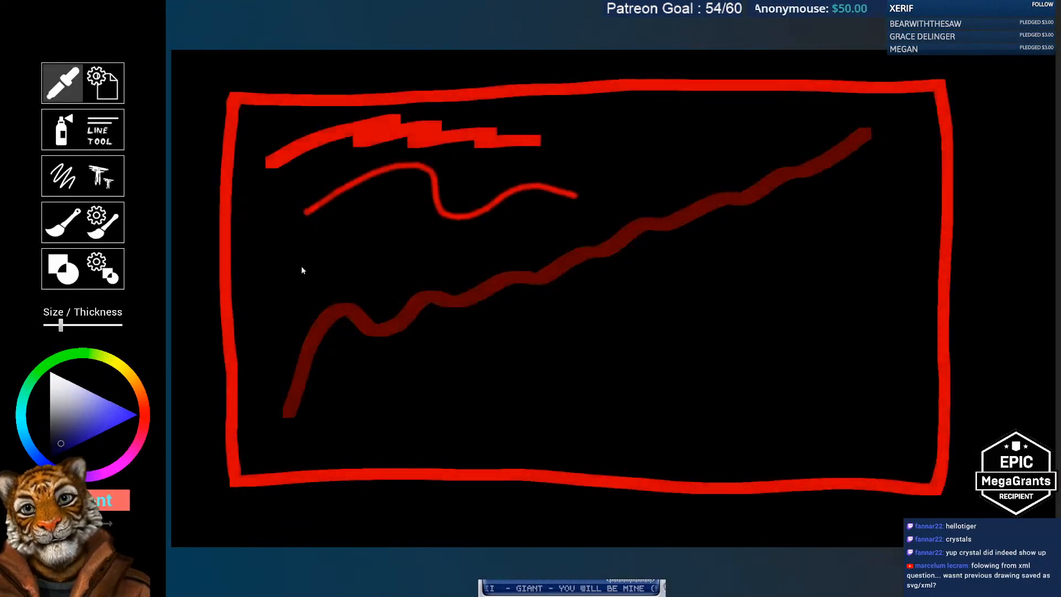
left_click(103, 83)
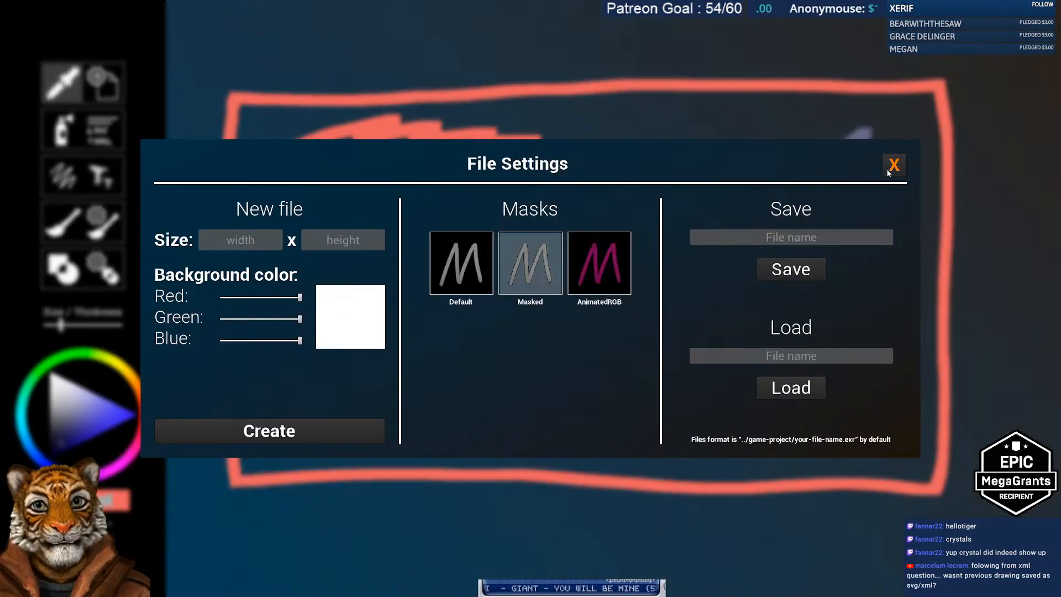
left_click(894, 165)
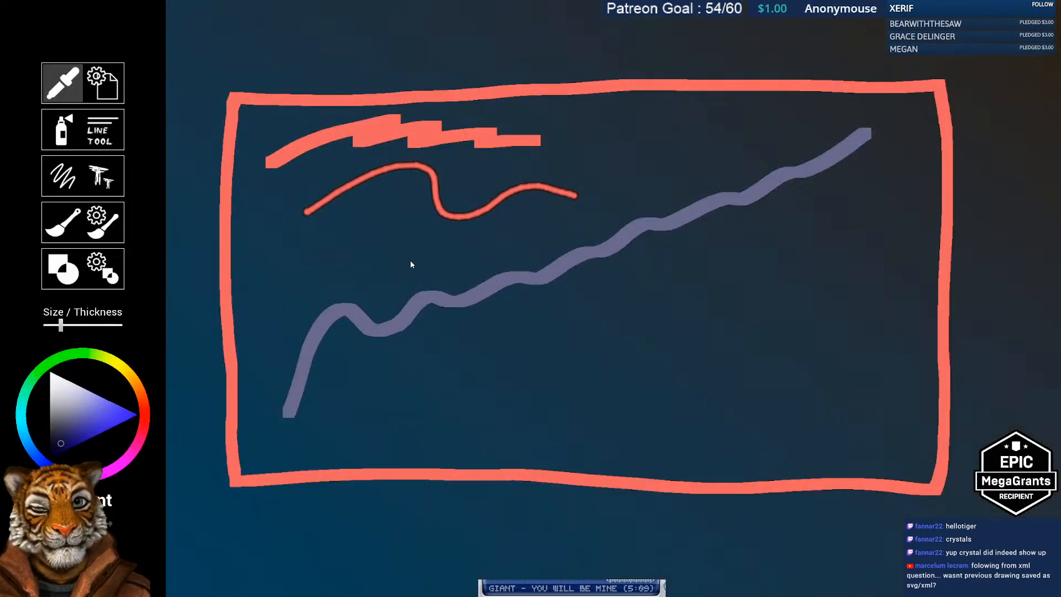
left_click(112, 185)
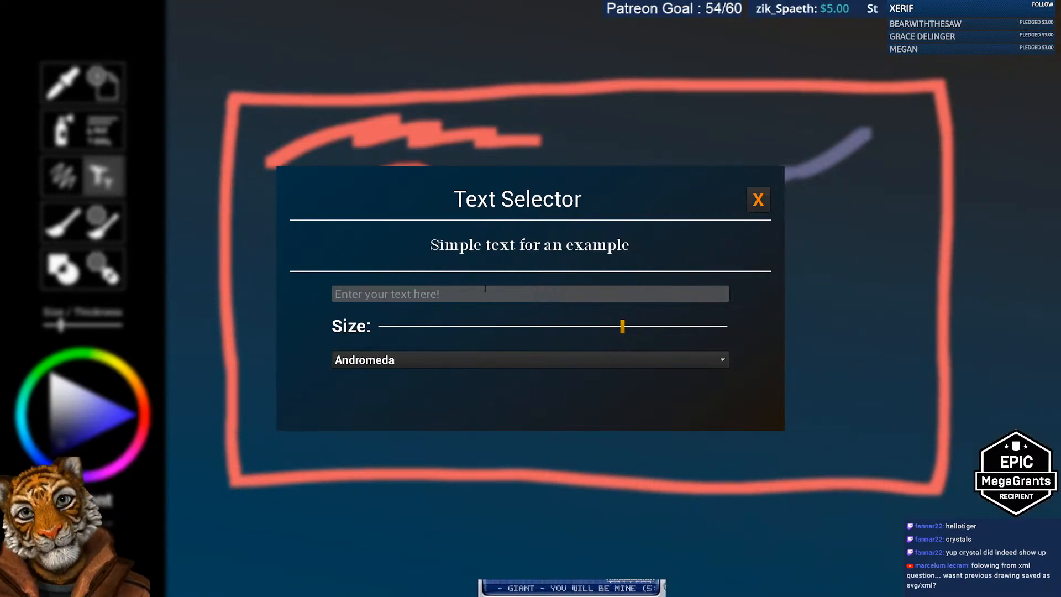
Step: Type 'hello tiger' in the Text Selector, fixing a typo, and enlarge the text size
left_click(459, 294)
type("he")
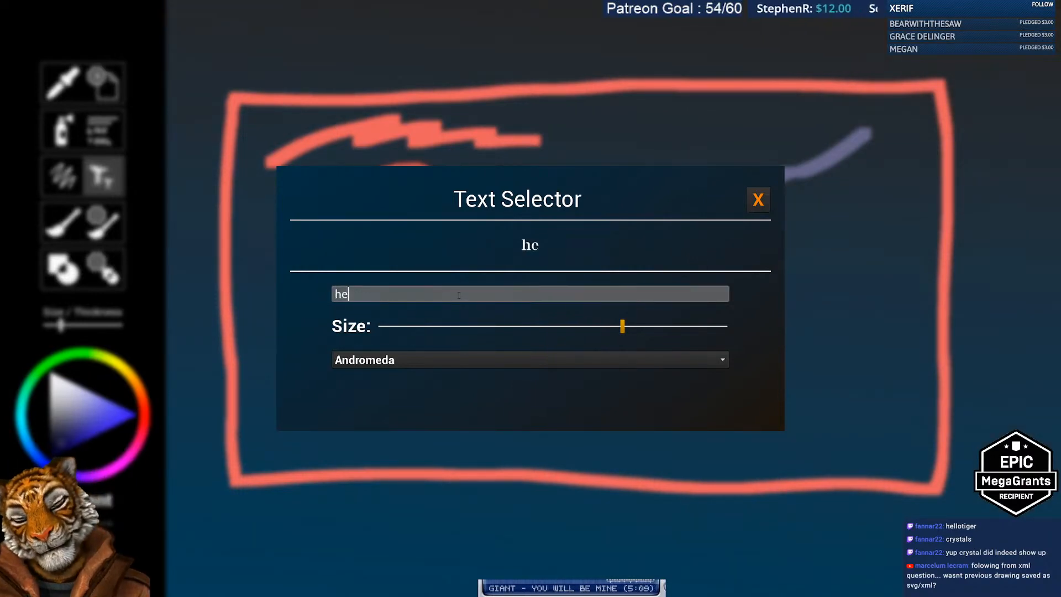
type("llo imm a")
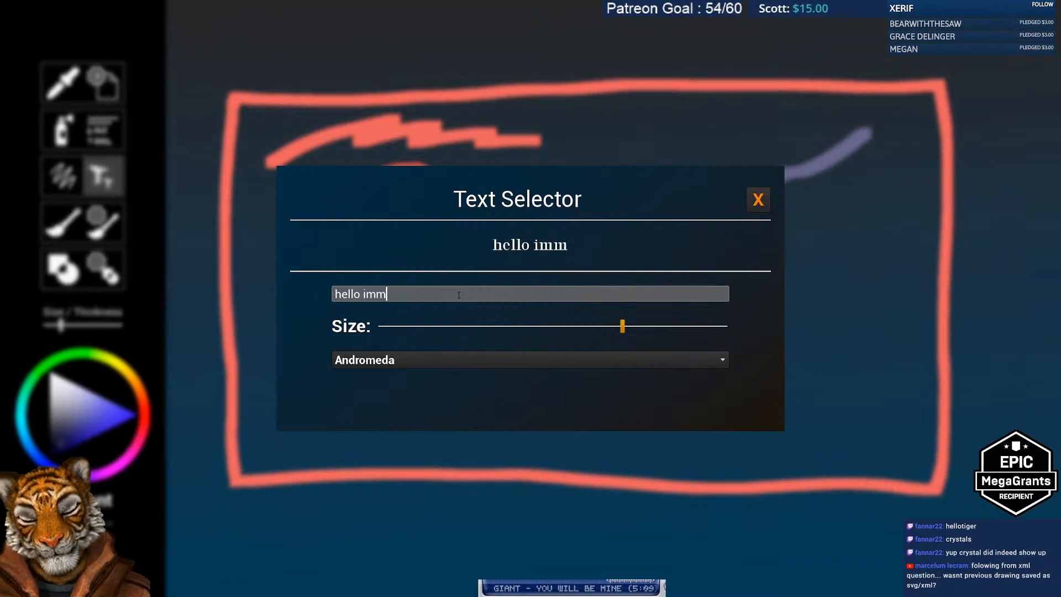
key("Left")
key("Left")
key("BackSpace")
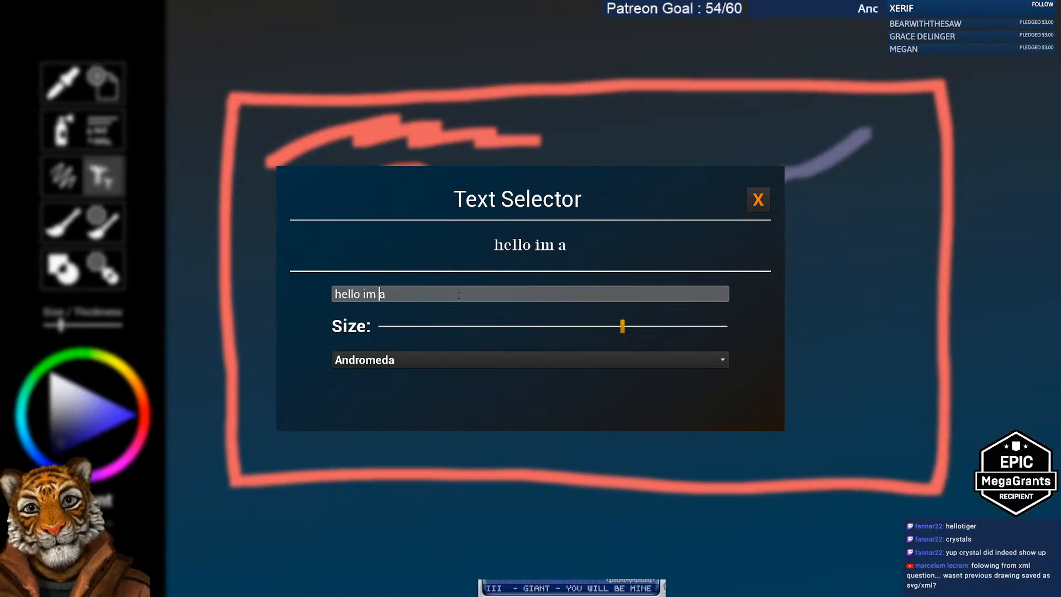
key("Right")
key("Right")
type("tiger")
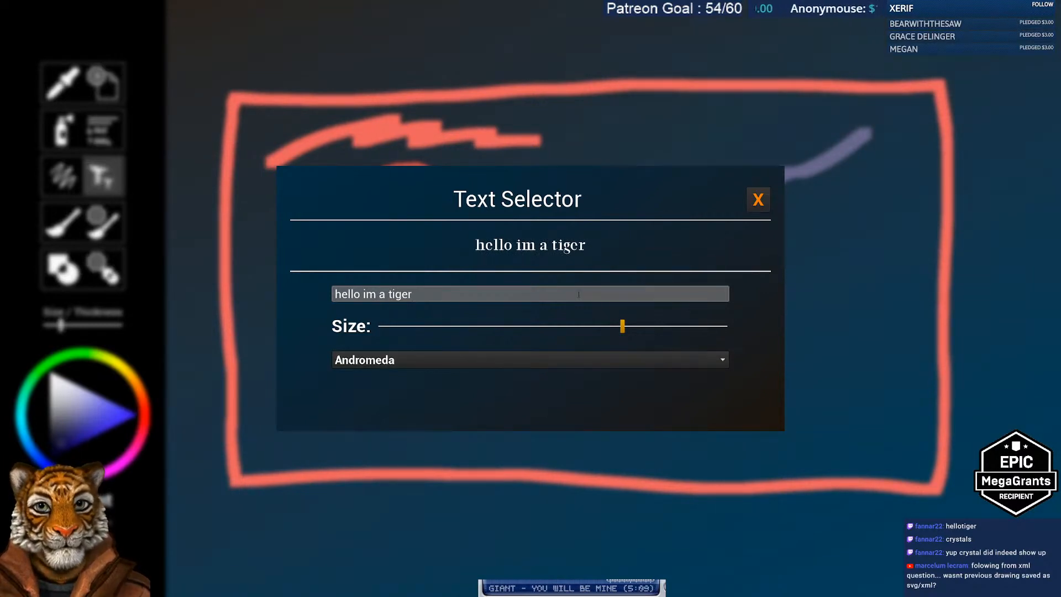
mouse_move(624, 327)
left_mouse_down()
mouse_move(557, 330)
mouse_move(617, 330)
left_mouse_up()
left_click(495, 371)
left_click(495, 371)
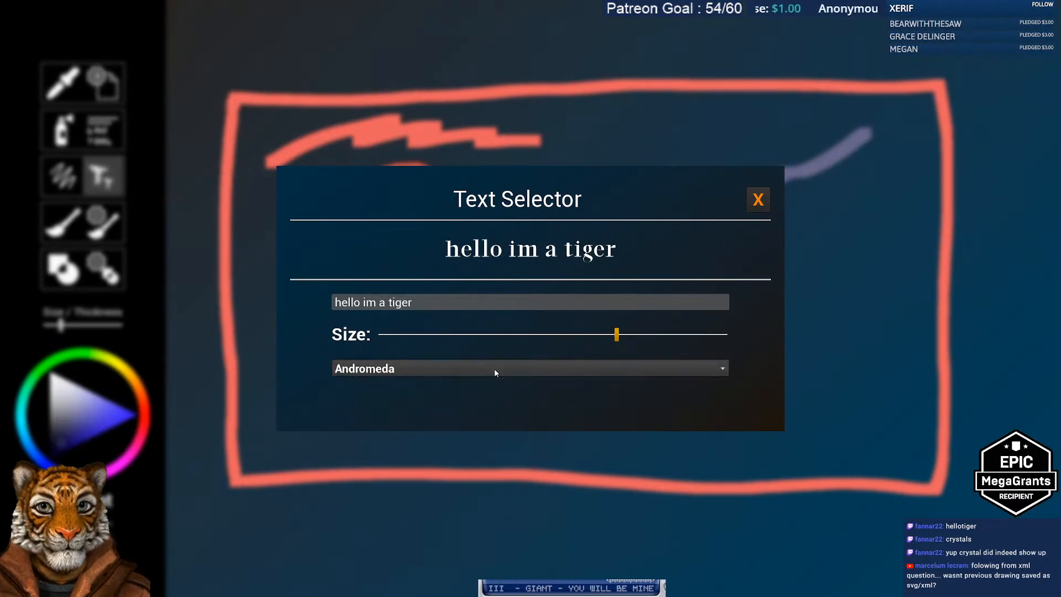
left_click(615, 437)
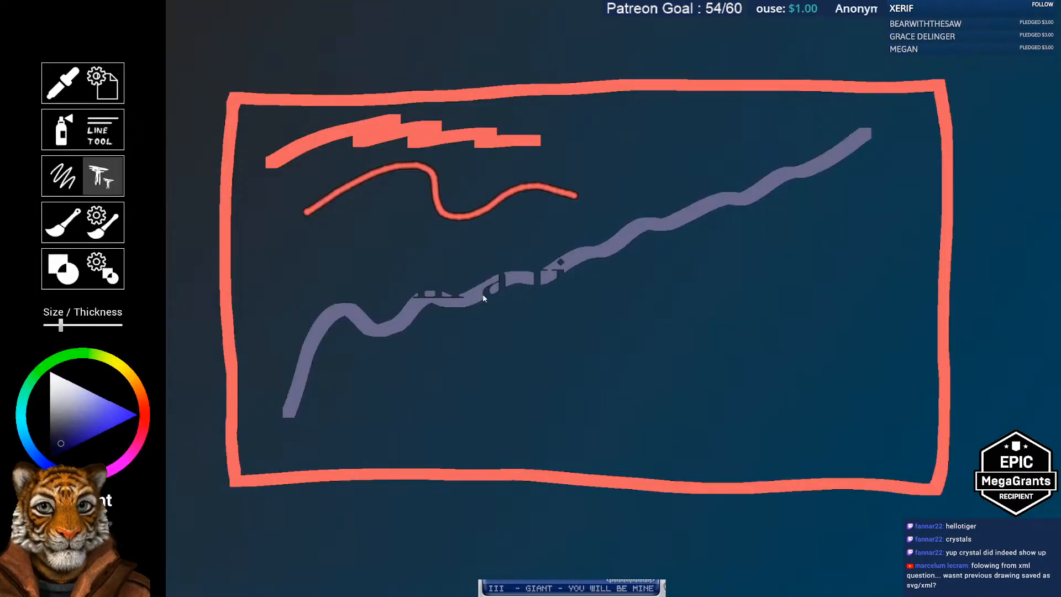
Step: Place text on the canvas, keeping the Andromeda font
left_click(519, 303)
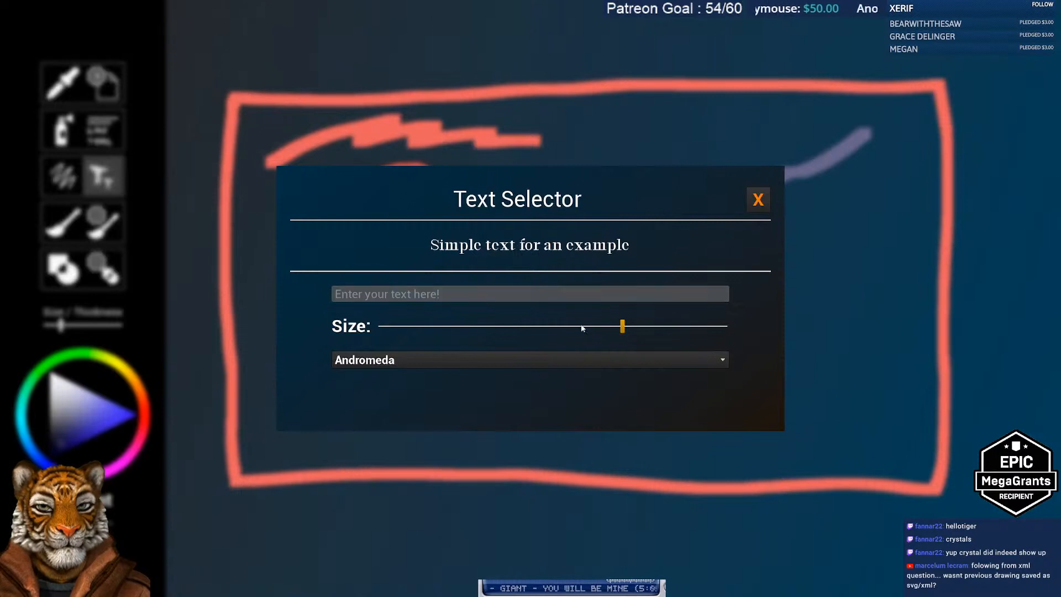
left_click(553, 360)
left_click(542, 372)
left_click(811, 374)
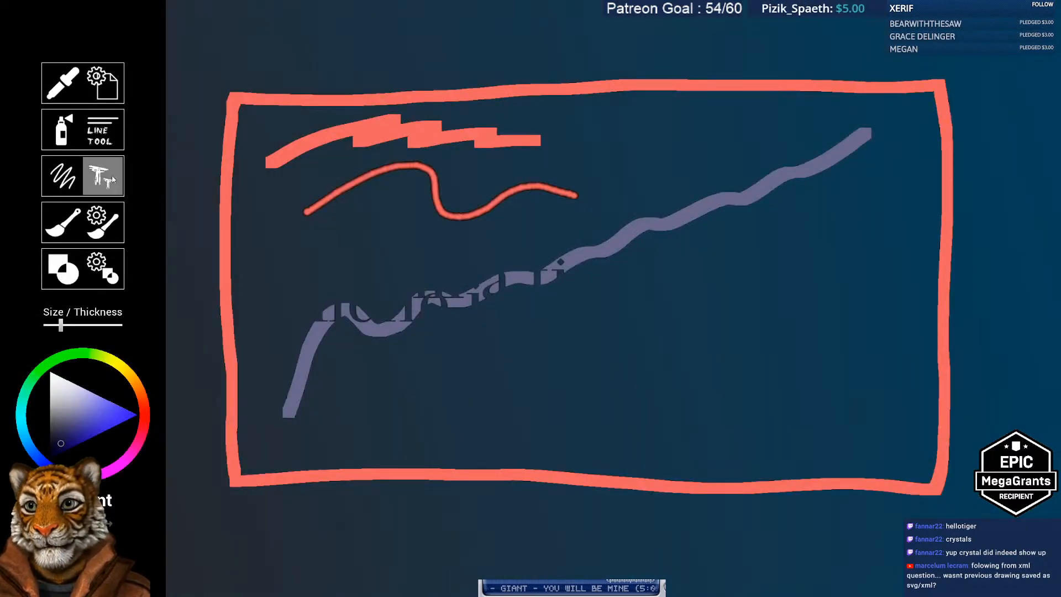
Step: Pick a lighter lavender shade and place 'Hello tiger' on the canvas
left_click(102, 83)
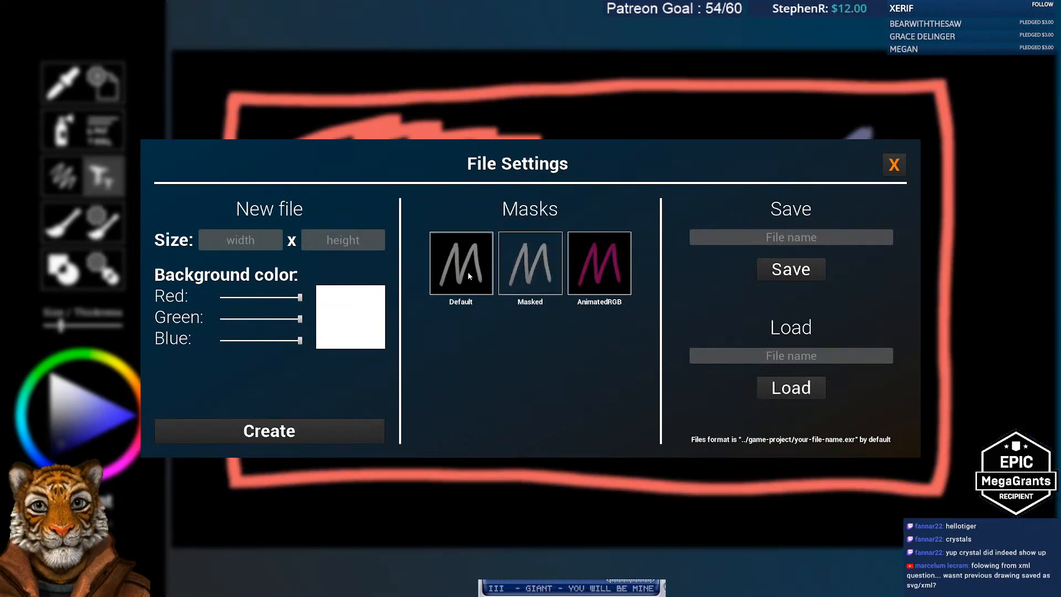
left_click(895, 165)
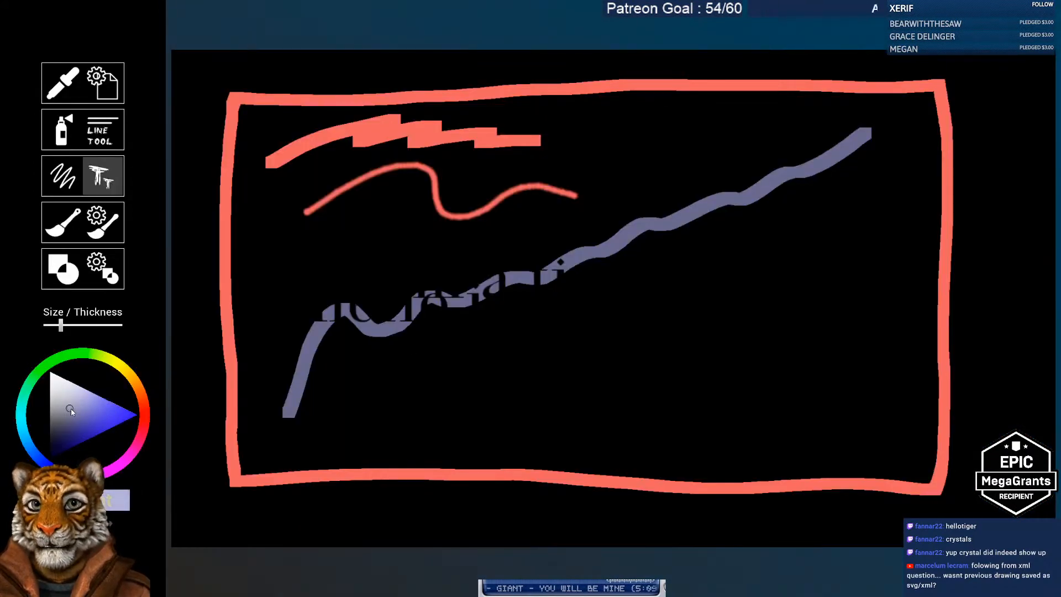
left_click_drag(71, 409, 71, 433)
left_click(457, 369)
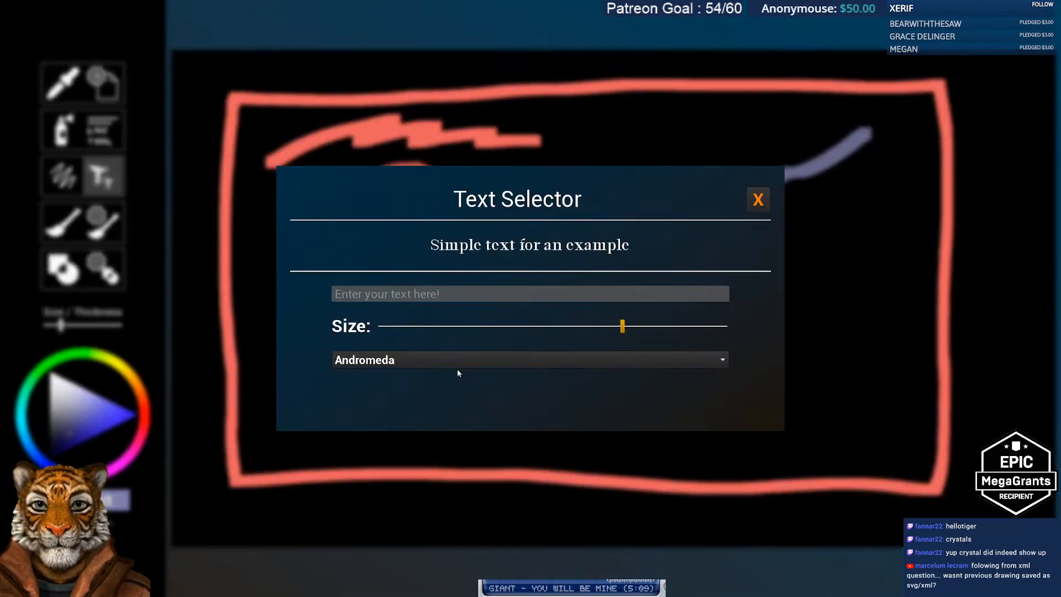
left_click(517, 293)
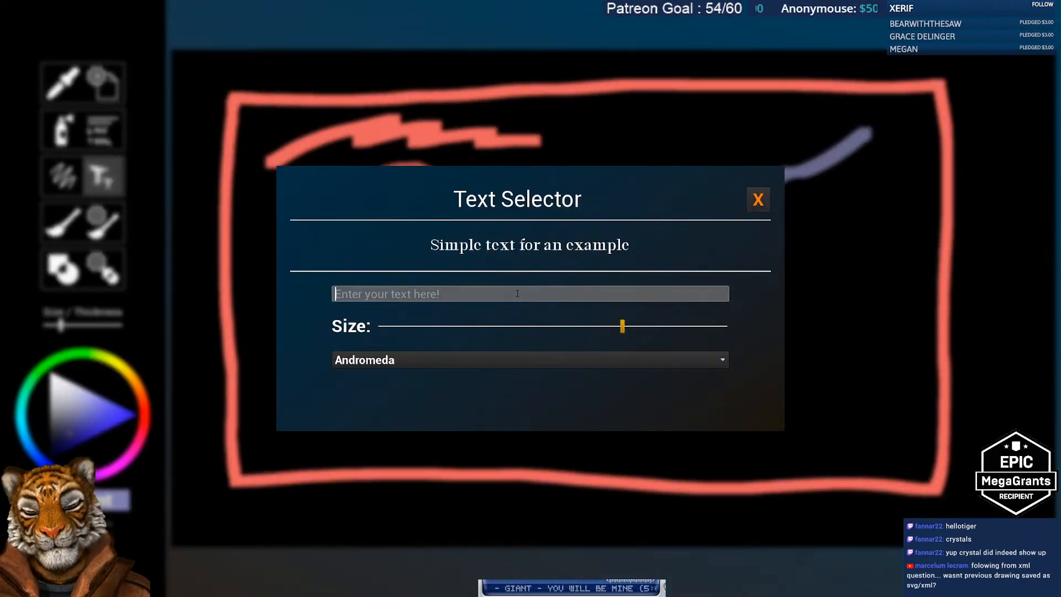
type("Hello tiger")
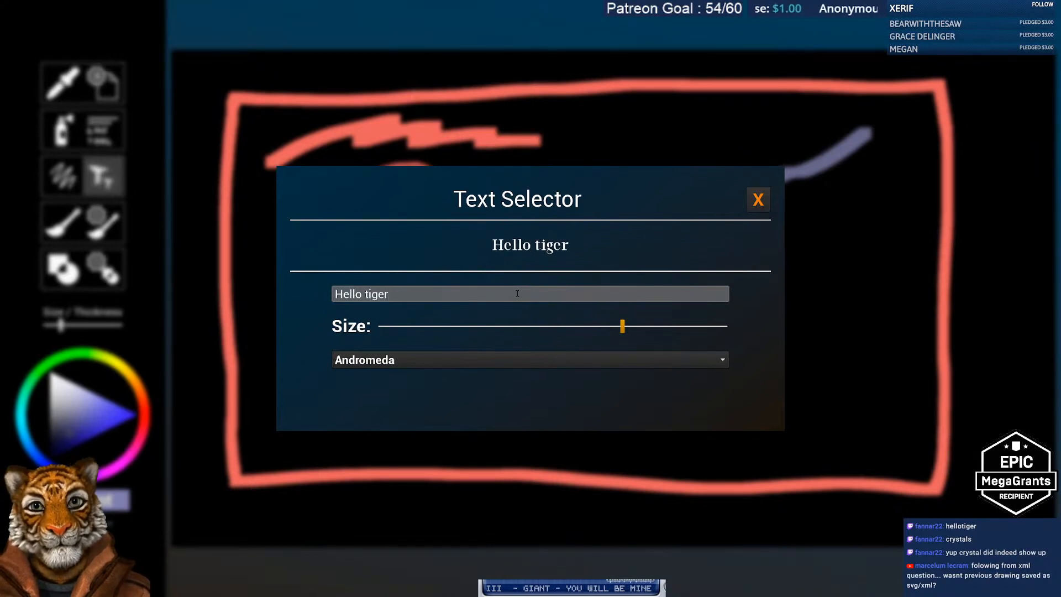
left_click(576, 442)
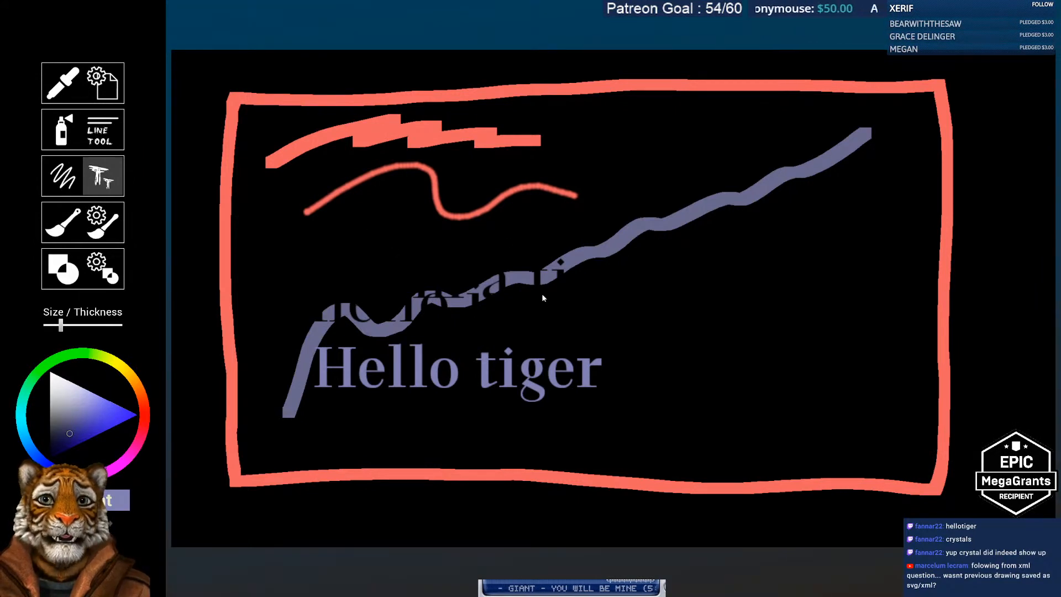
Step: Stamp 'bla bla bla' at five different spots on the canvas
left_click(595, 298)
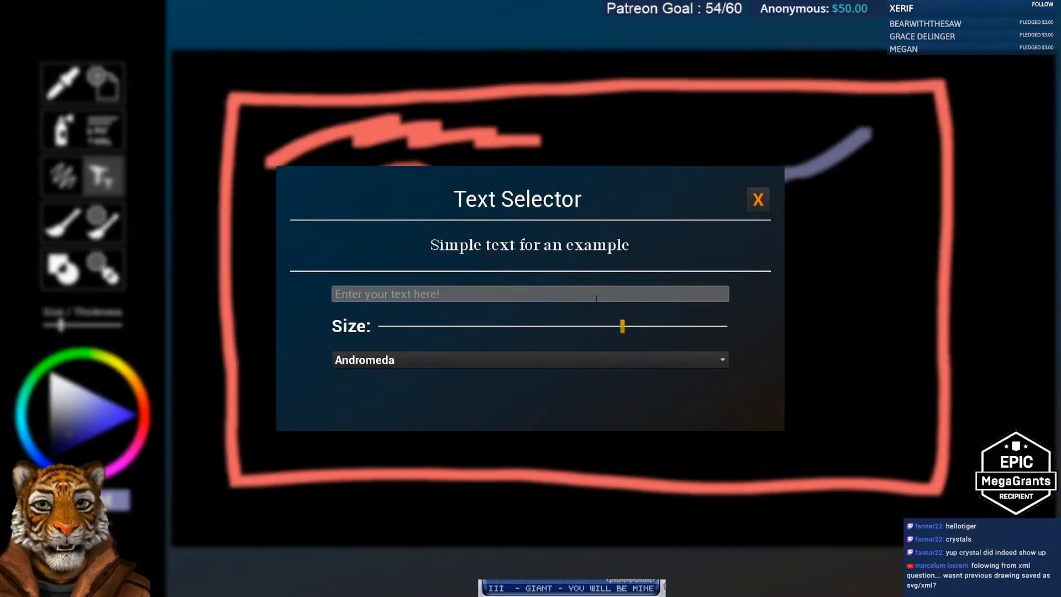
type("bl")
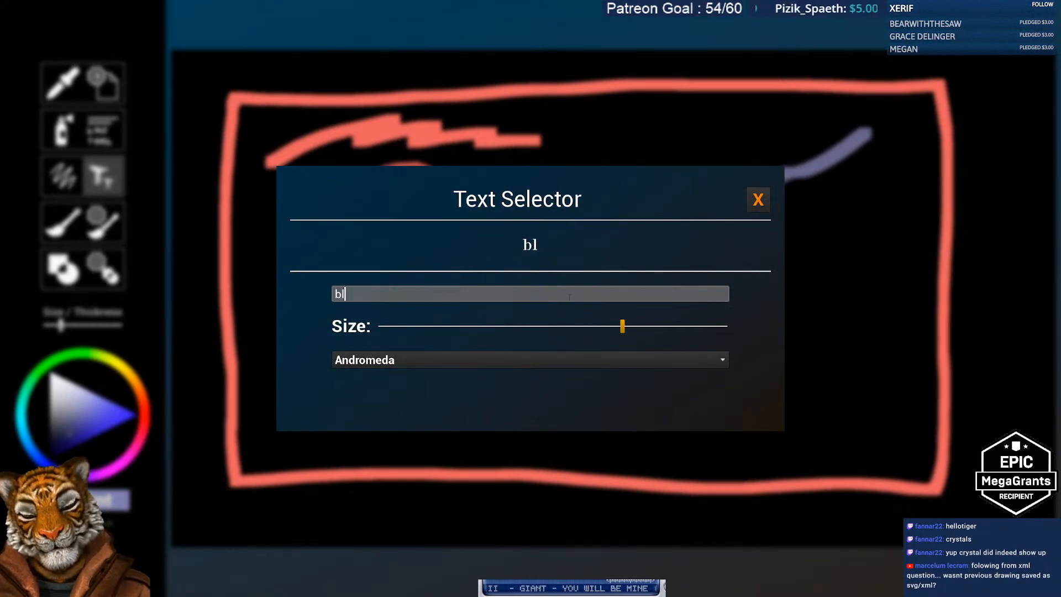
type("a bla bla")
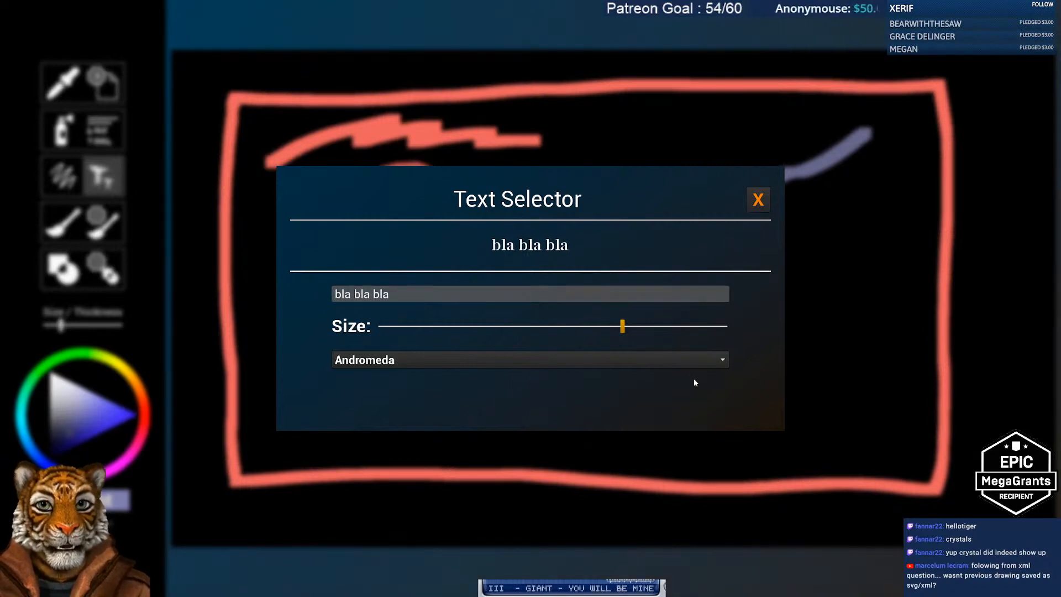
left_click(758, 200)
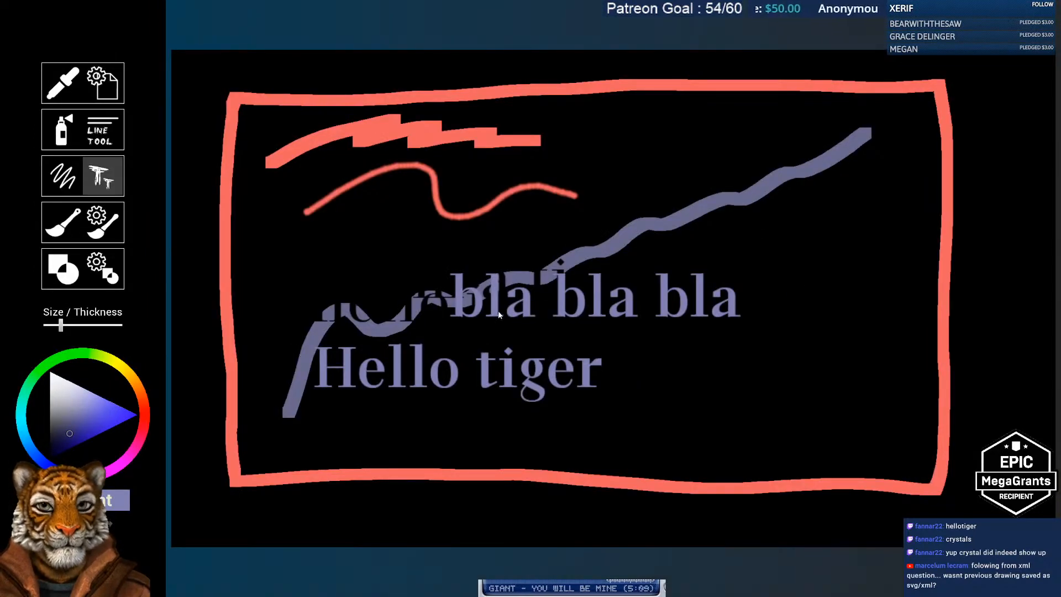
left_click(721, 312)
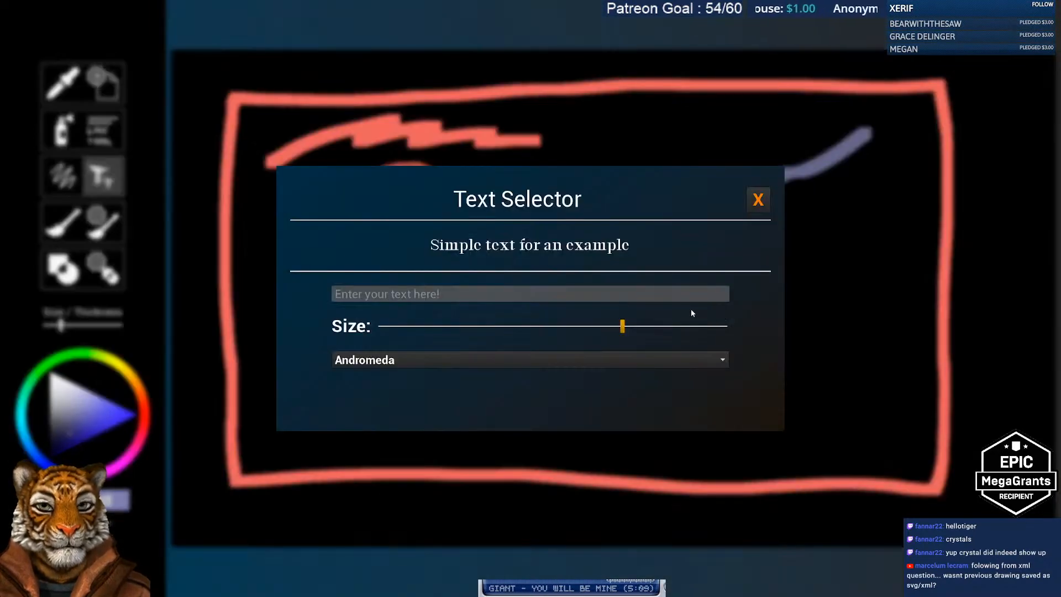
left_click(758, 199)
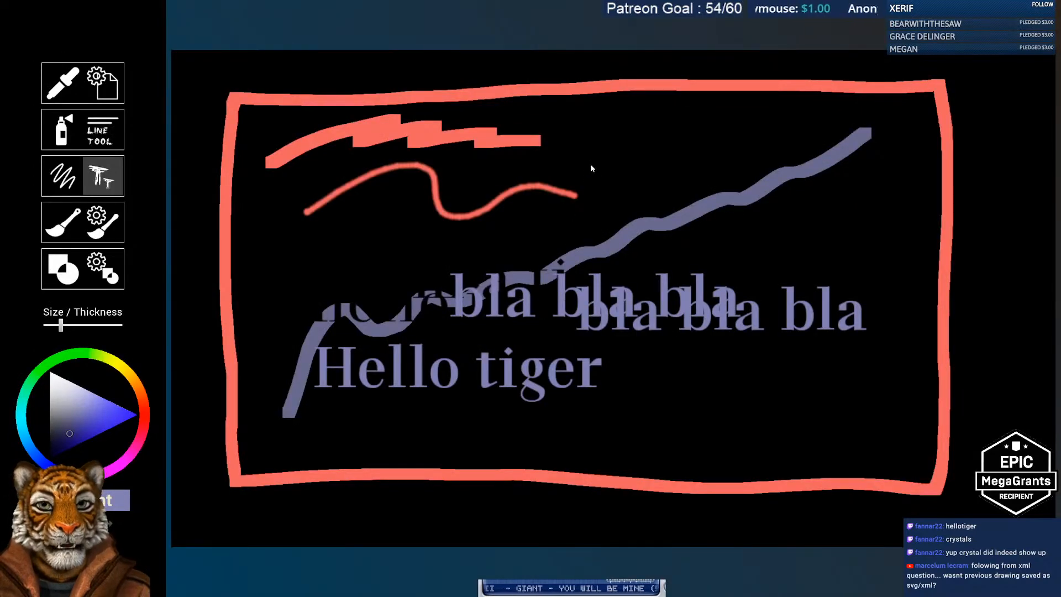
left_click(590, 168)
left_click(757, 199)
left_click(523, 226)
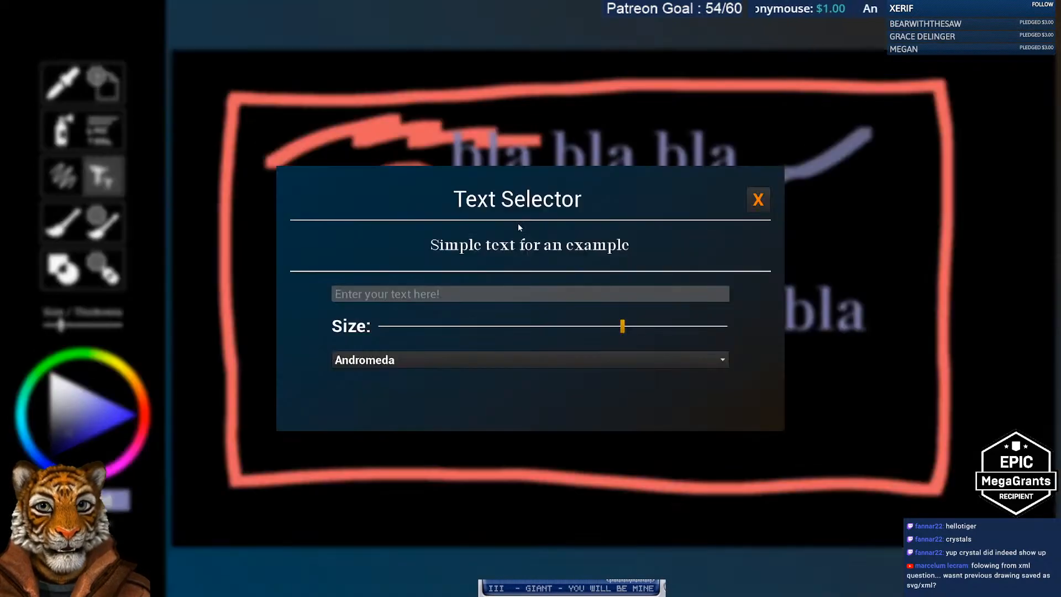
left_click(758, 200)
left_click(756, 254)
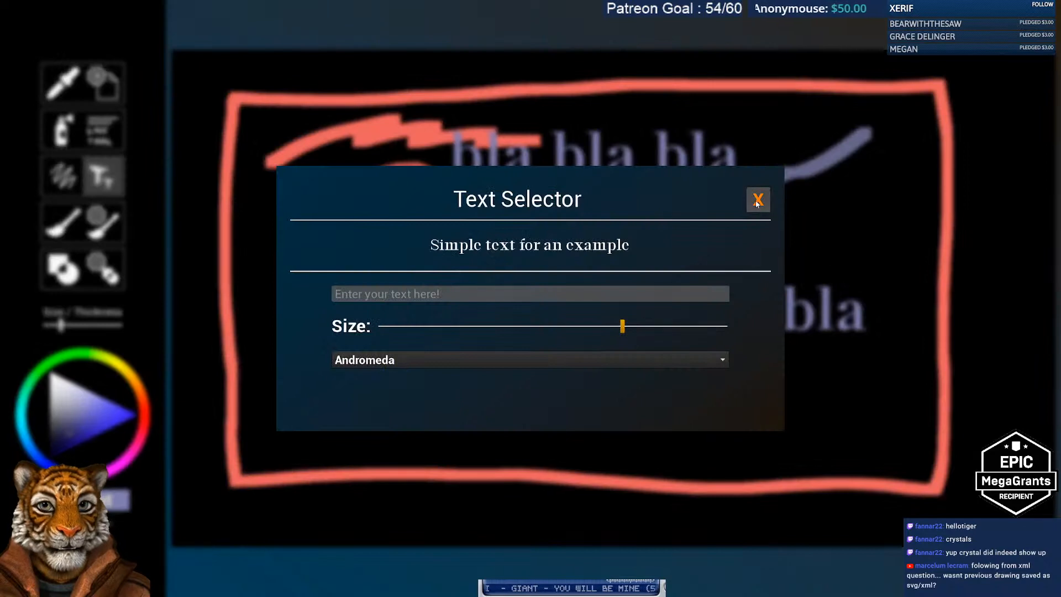
left_click(758, 199)
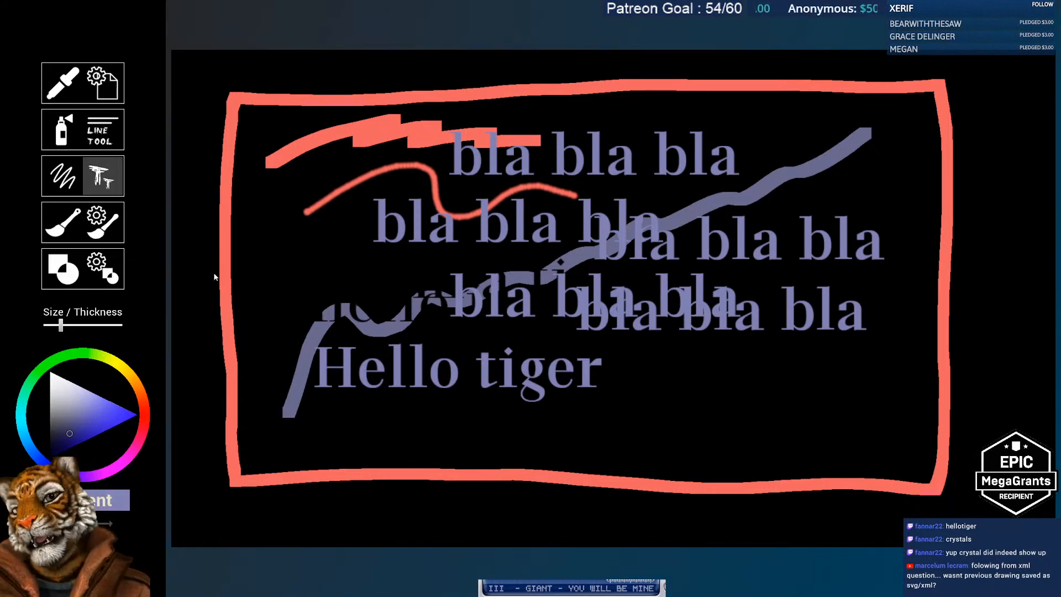
left_click(72, 180)
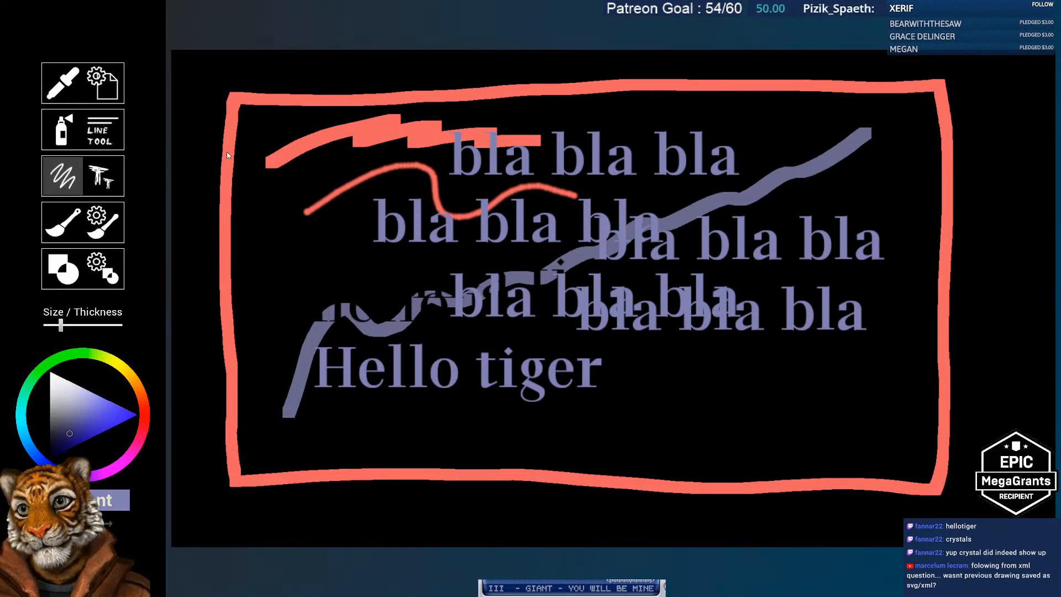
Step: Enter width 300 and height 300 in File Settings and create the blank canvas
left_click(105, 87)
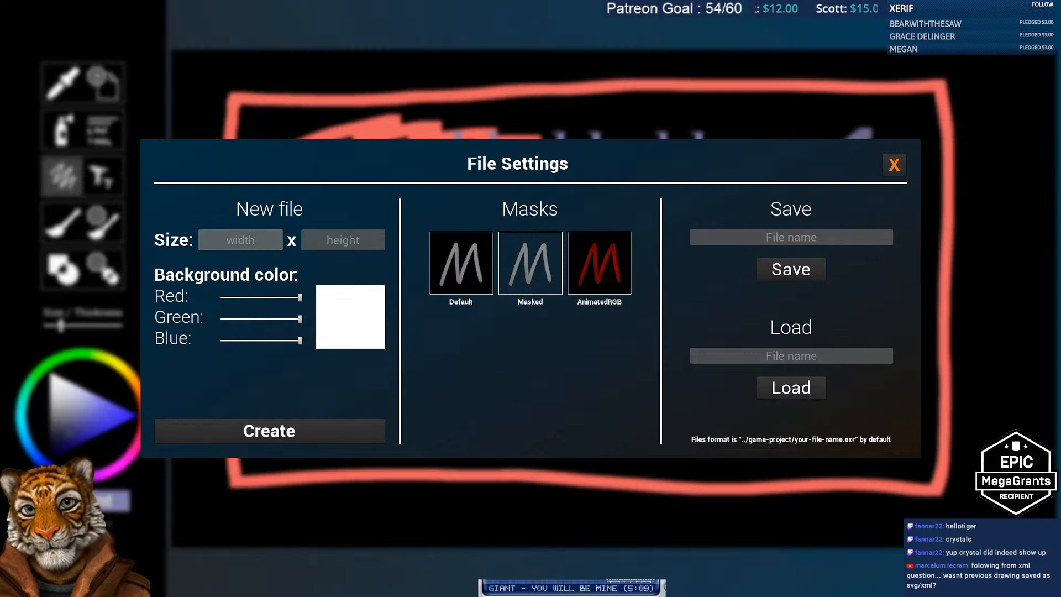
left_click(895, 165)
left_click(106, 88)
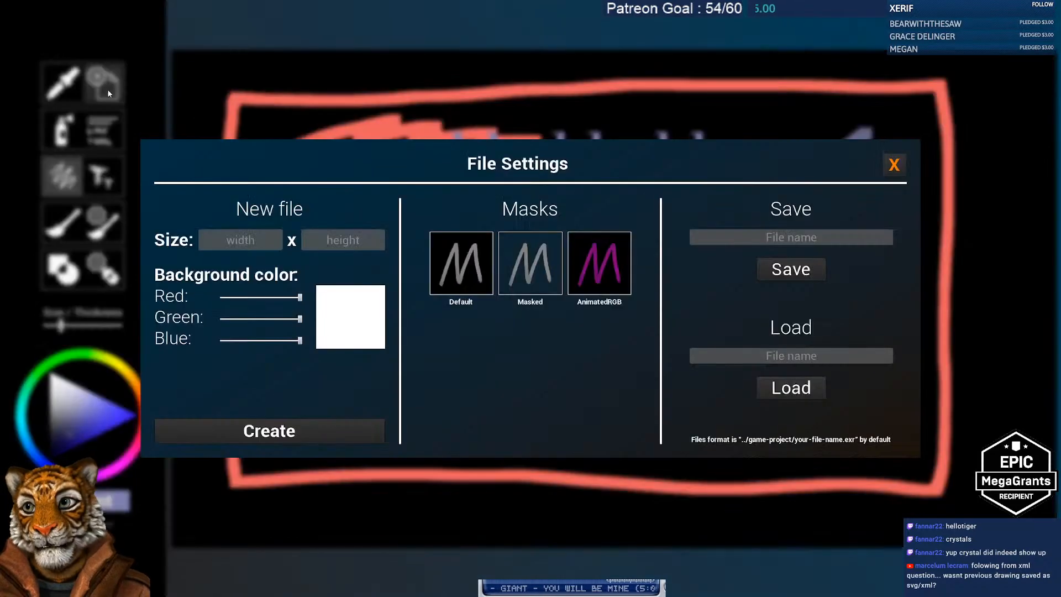
left_click(251, 245)
type("300")
key("Tab")
type("300")
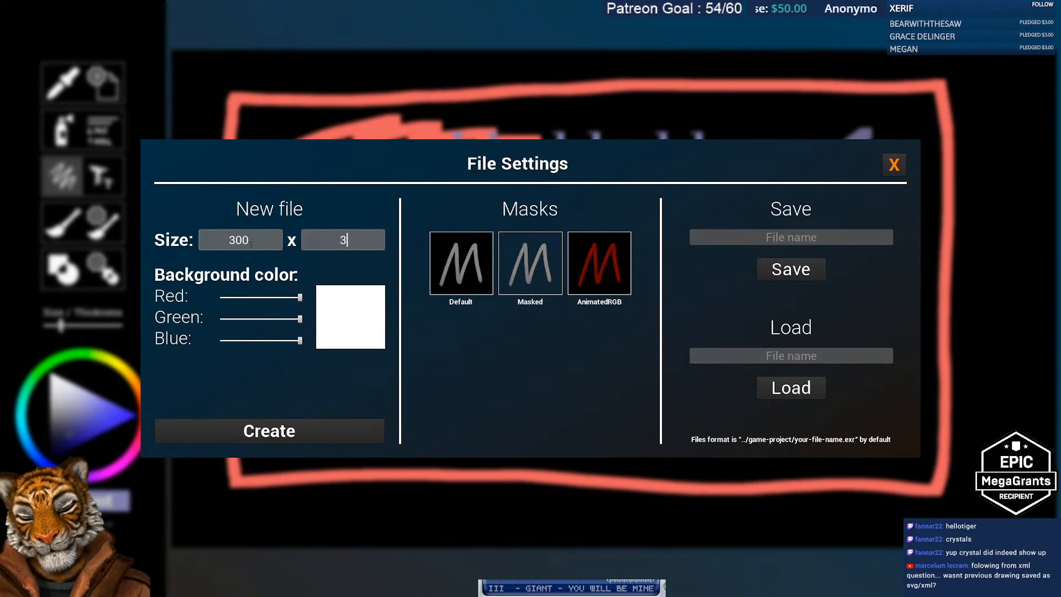
key("Tab")
left_click(320, 430)
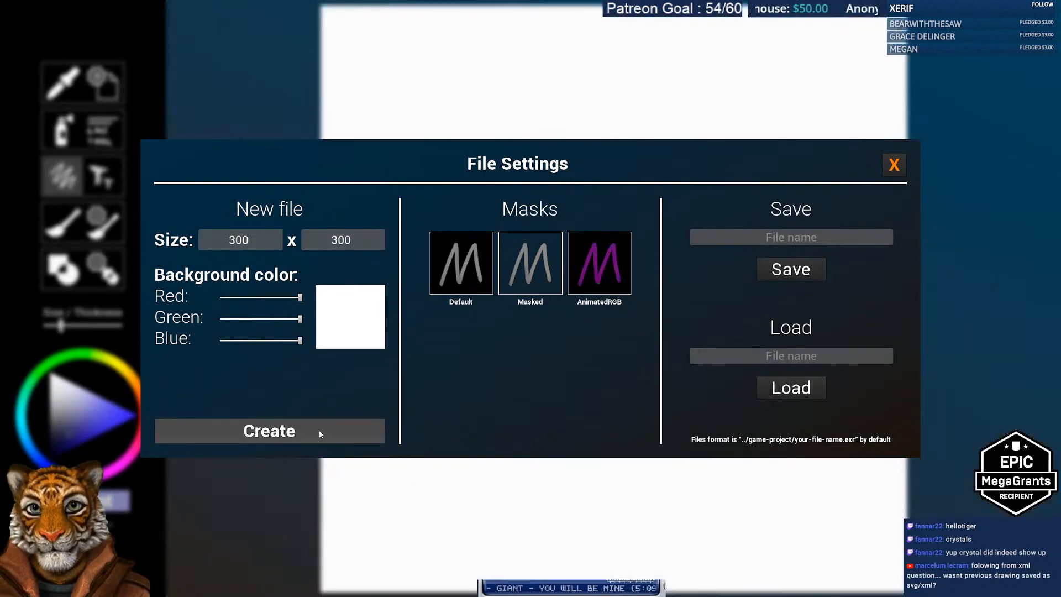
left_click(888, 171)
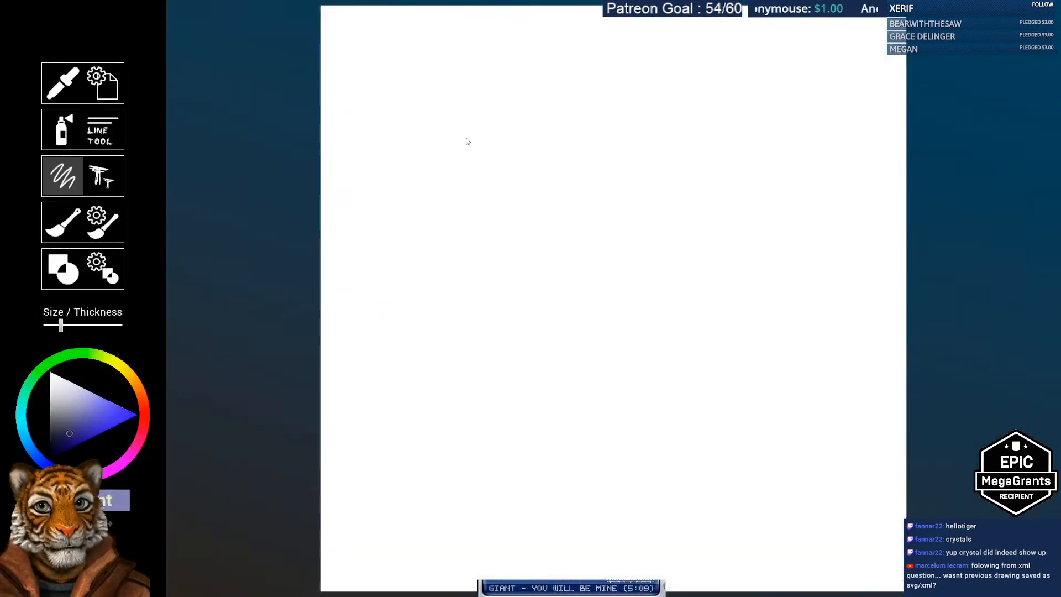
key("b")
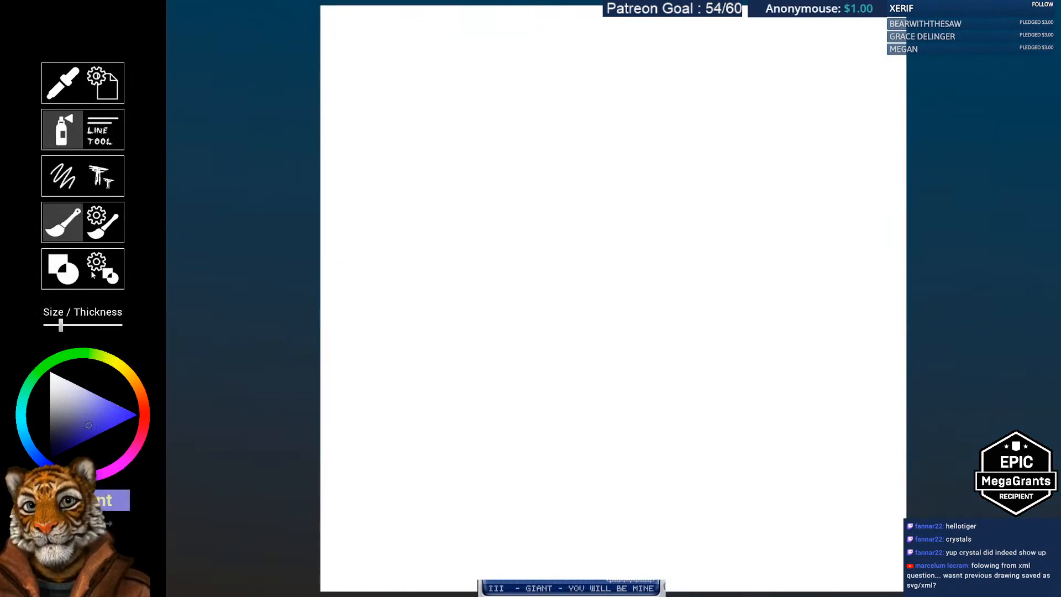
Step: Paint thick purple strokes: a zigzag, a blob, a diagonal, and bottom, left and top lines
left_click(63, 175)
mouse_move(423, 108)
left_mouse_down()
mouse_move(459, 107)
mouse_move(669, 199)
mouse_move(793, 535)
left_mouse_up()
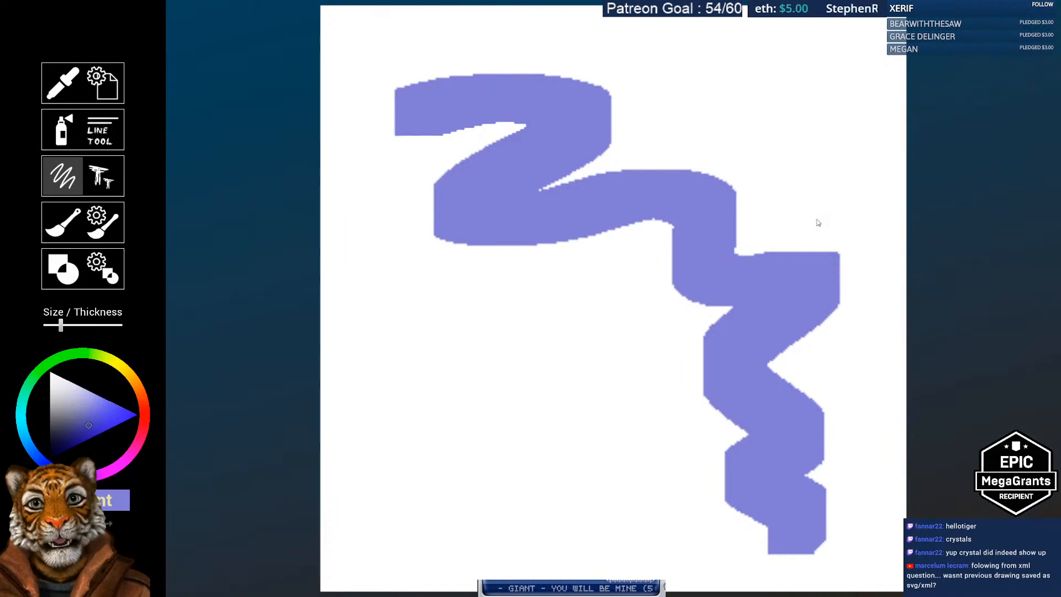
left_click_drag(422, 308, 459, 326)
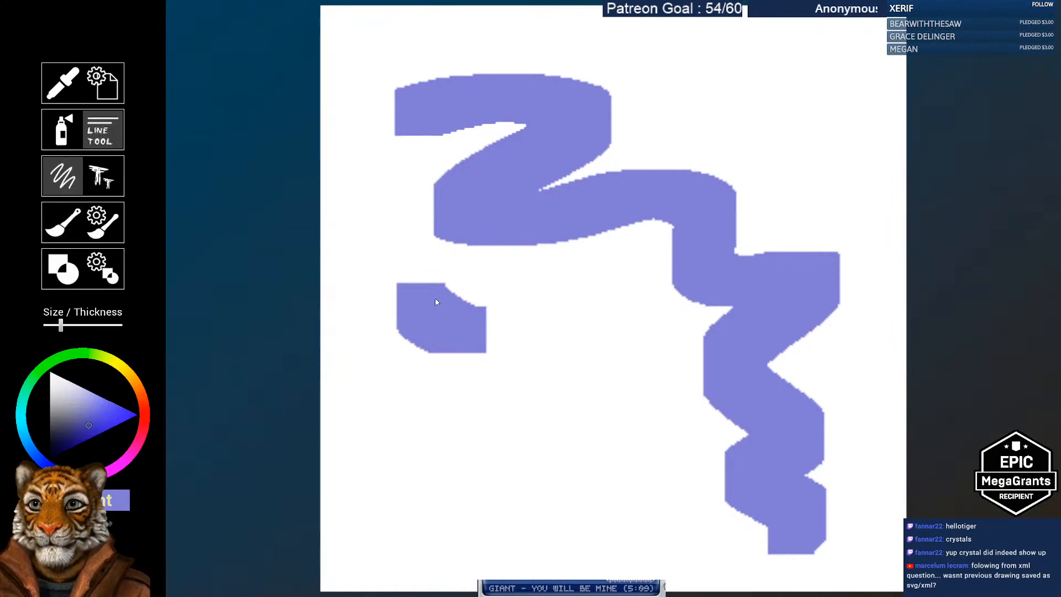
mouse_move(403, 546)
left_mouse_down()
mouse_move(668, 550)
mouse_move(612, 304)
mouse_move(829, 25)
mouse_move(790, 61)
left_mouse_up()
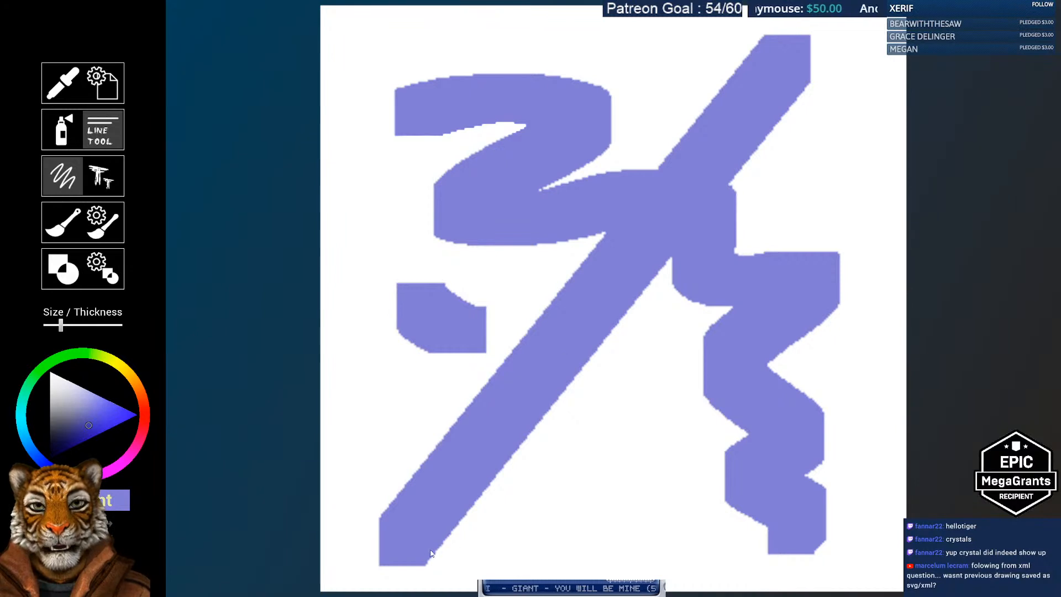
left_click_drag(417, 550, 855, 546)
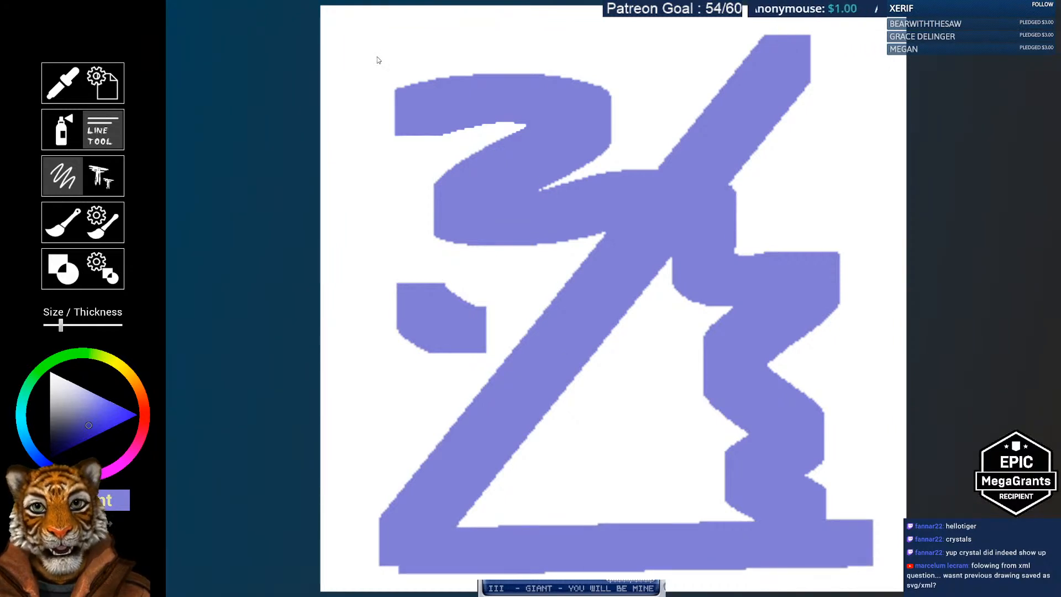
left_click_drag(382, 28, 384, 559)
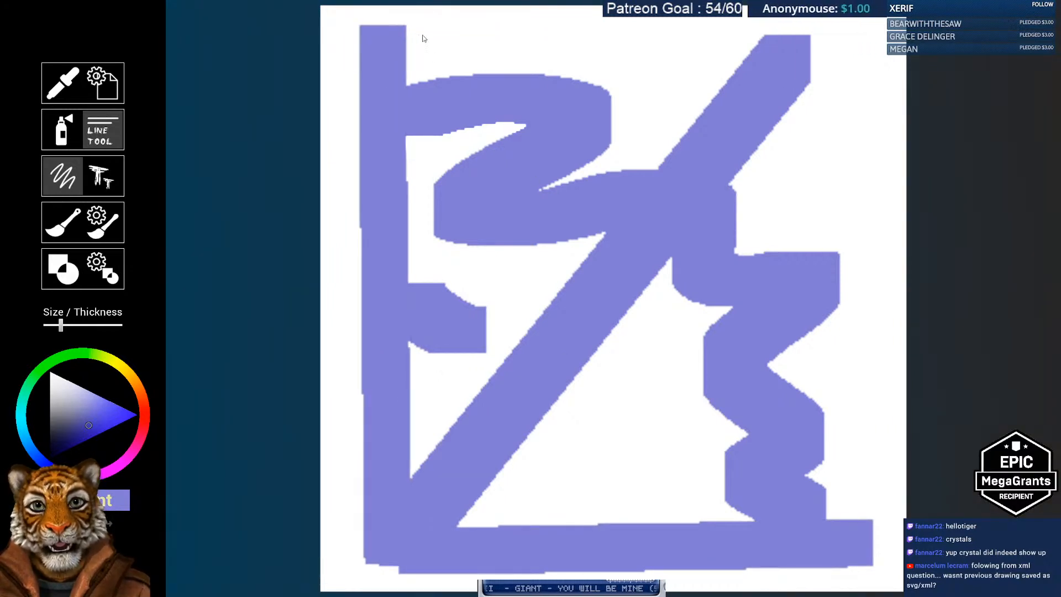
mouse_move(382, 36)
left_mouse_down()
mouse_move(791, 47)
mouse_move(871, 530)
left_mouse_up()
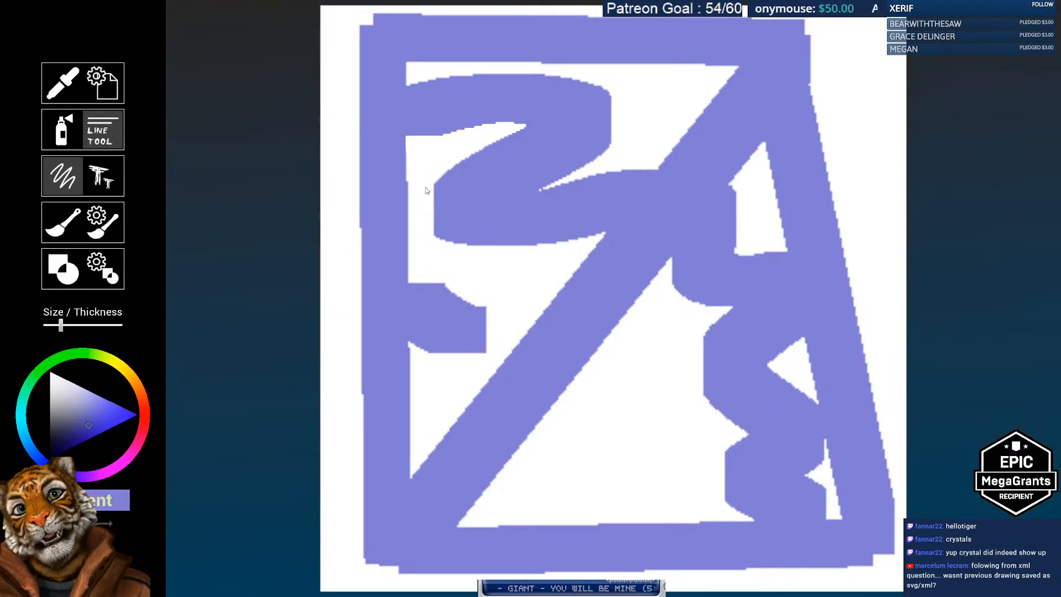
Step: Create a new 500 by 500 canvas from File Settings
left_click(107, 88)
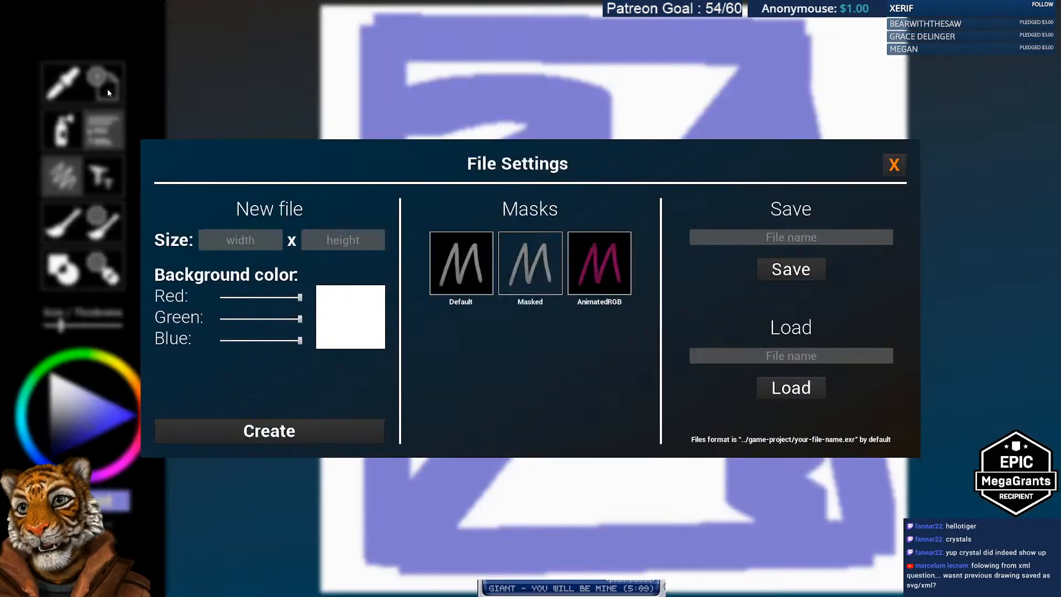
left_click(240, 240)
type("5")
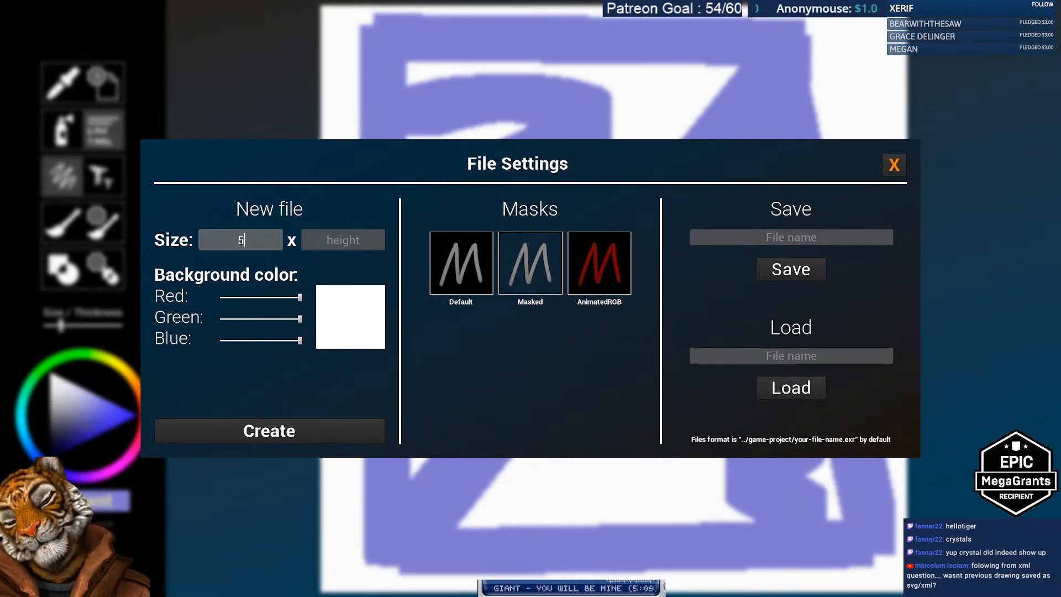
type("00")
left_click(343, 240)
type("50")
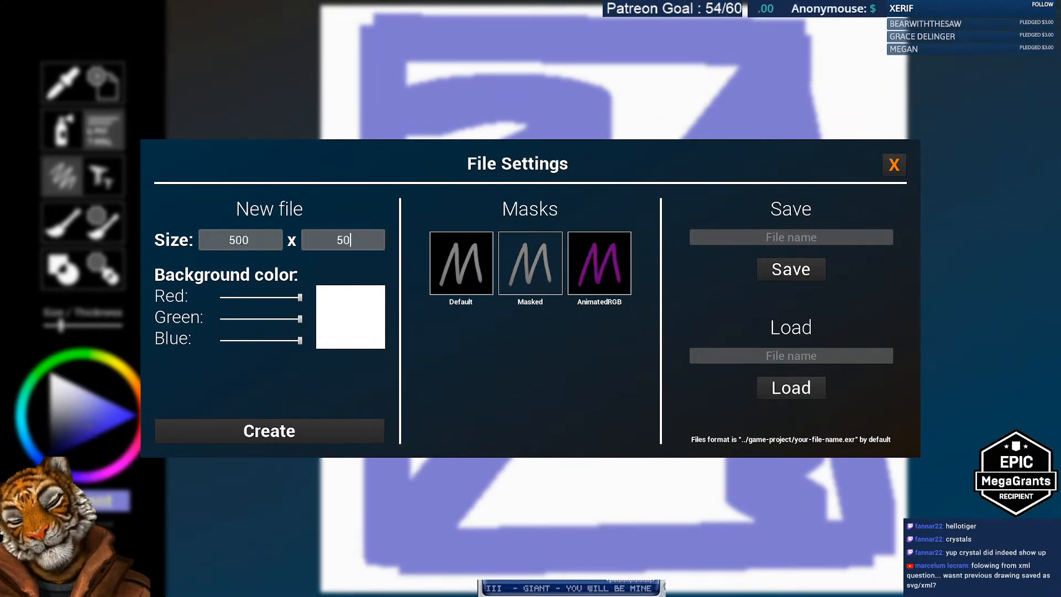
type("0")
left_click(298, 431)
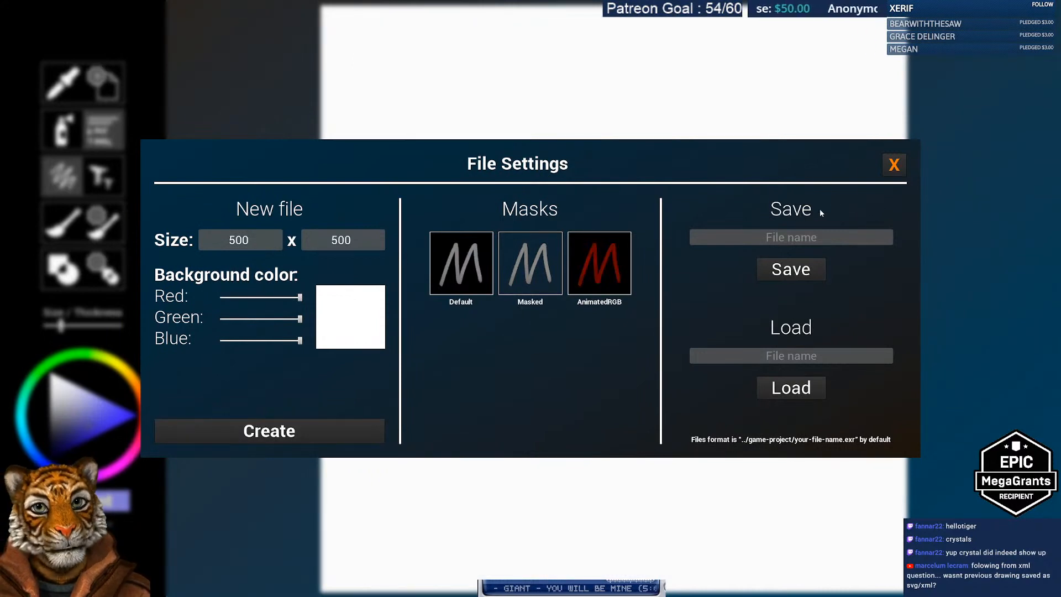
Step: Save the drawing under the file name test123
left_click(791, 237)
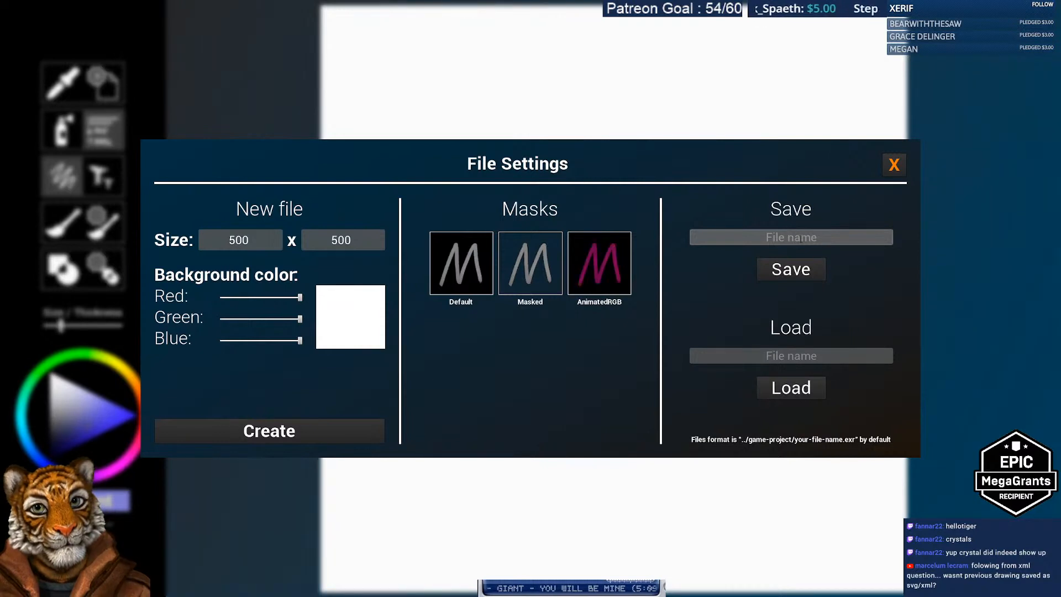
type("test123")
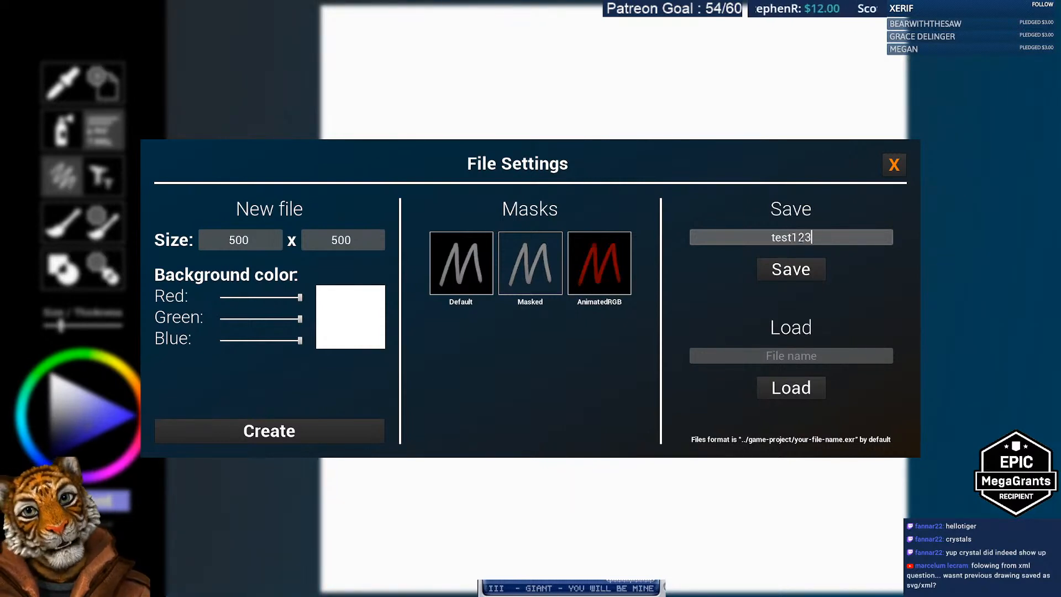
left_click(801, 271)
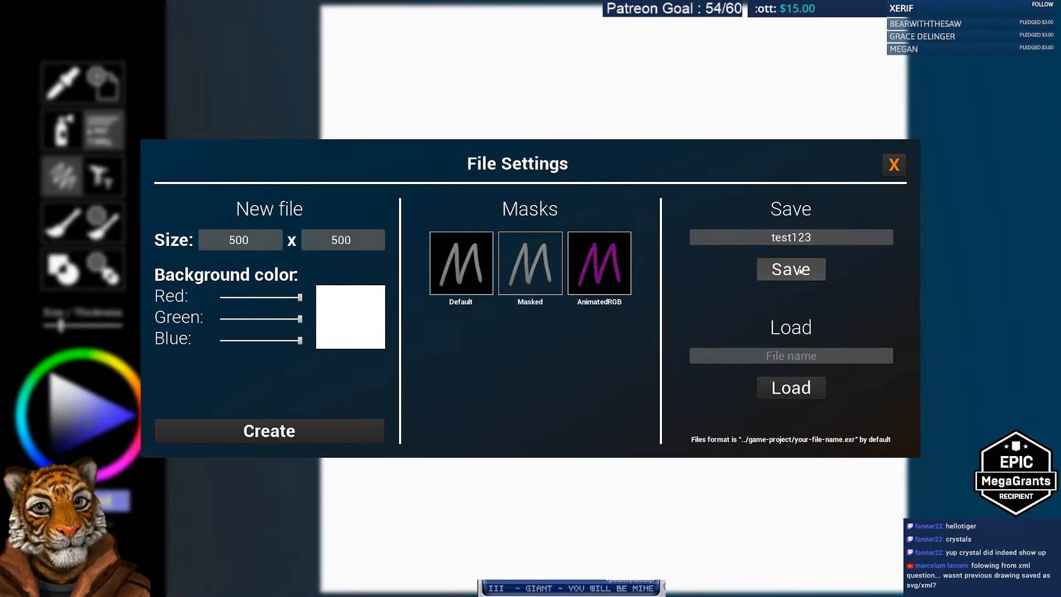
key("alt+Tab")
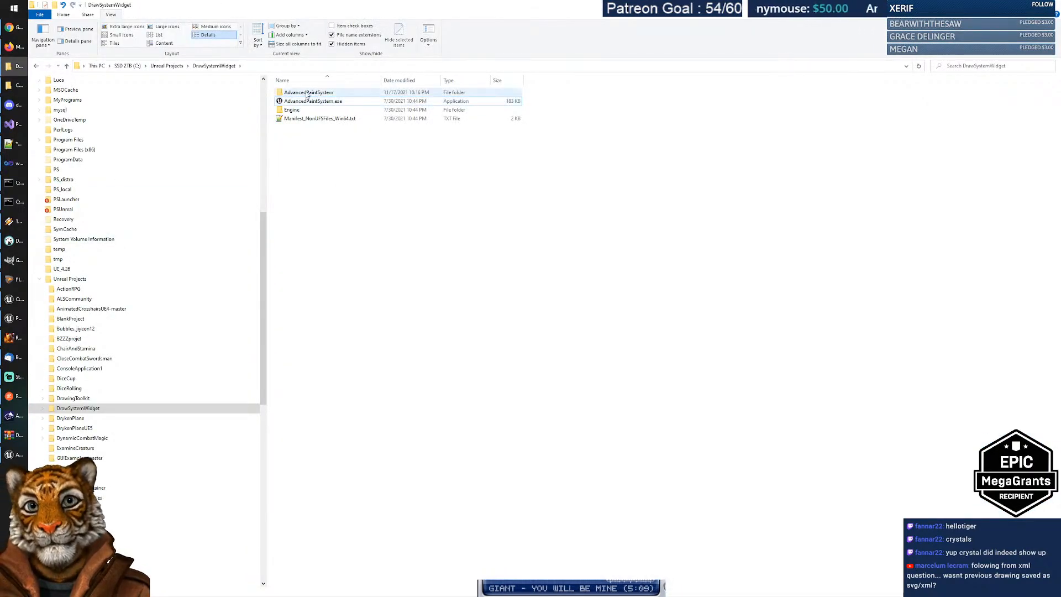
Step: Find test123.exr in the AdvancedPaintSystem folder and edit it with Notepad++
double_click(308, 94)
double_click(311, 101)
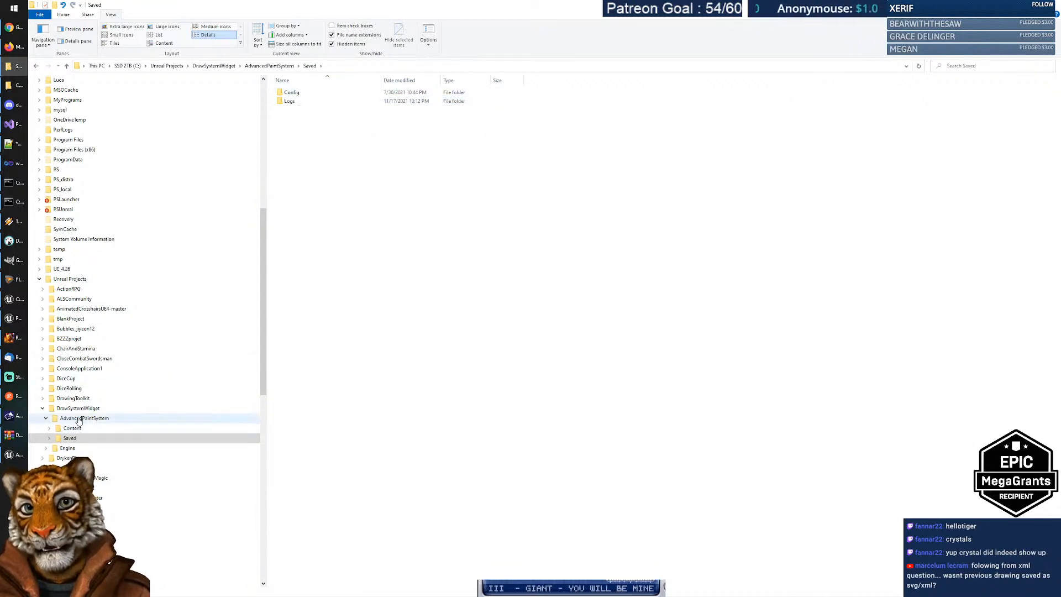
left_click(78, 420)
left_click(298, 111)
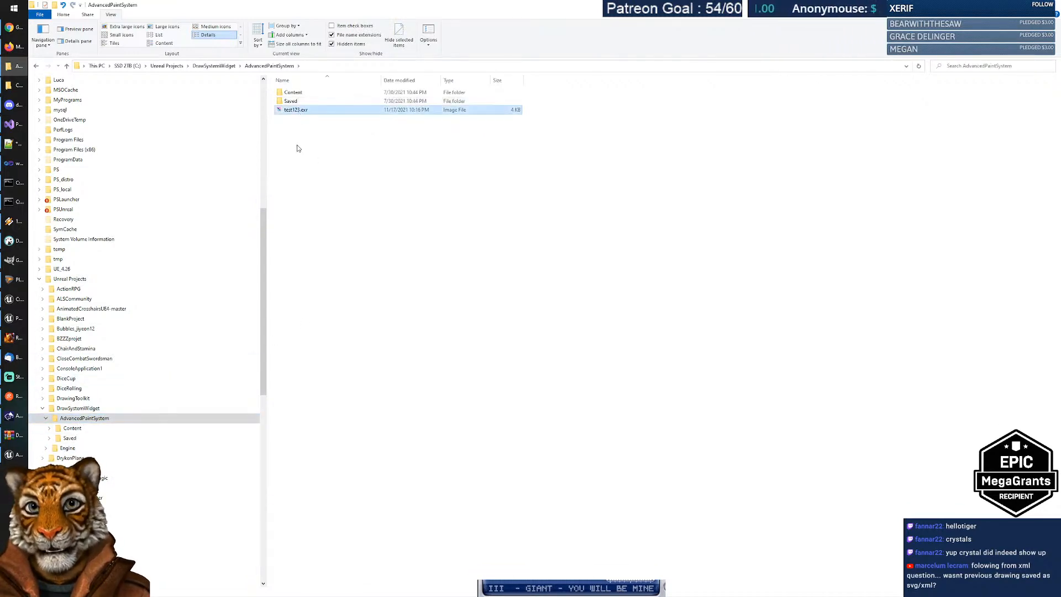
right_click(301, 114)
left_click(261, 163)
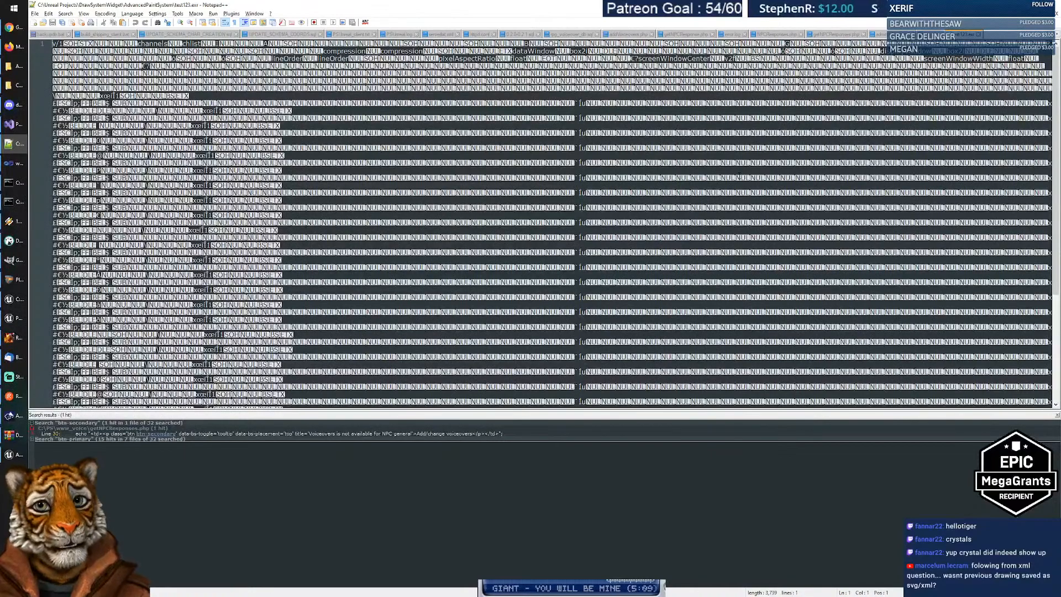
Step: Scroll the raw test123.exr data, view the new 3 tab, and return to File Explorer
scroll(553, 221, "down", 8)
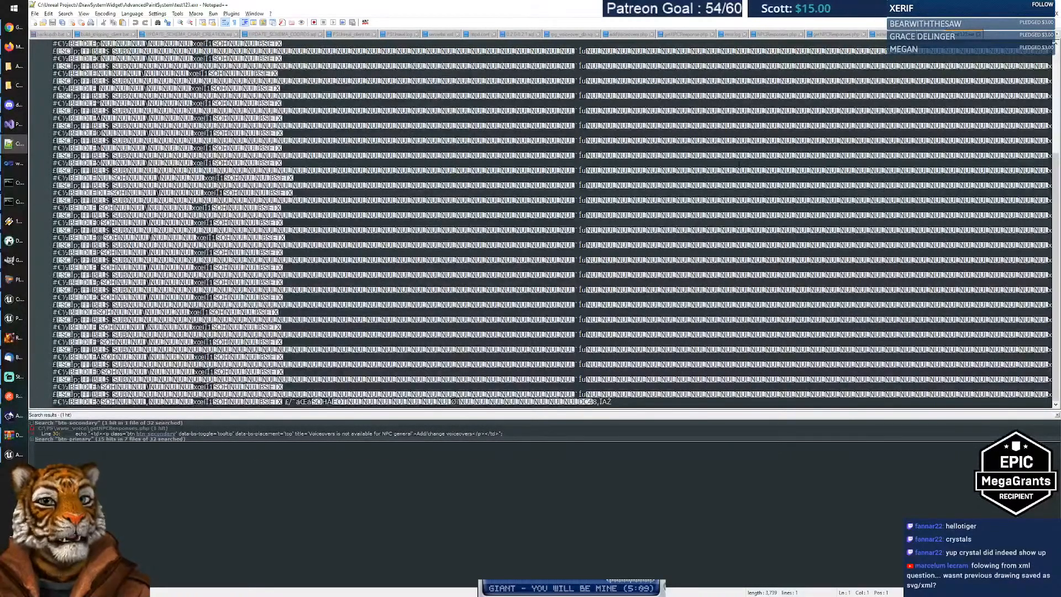
key("ctrl+Home")
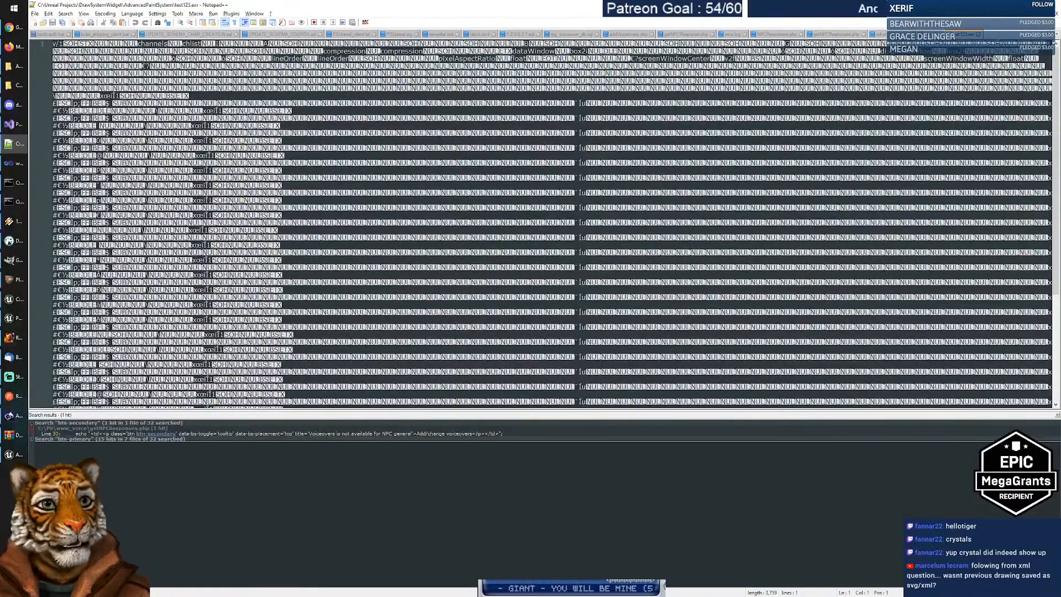
left_click(978, 36)
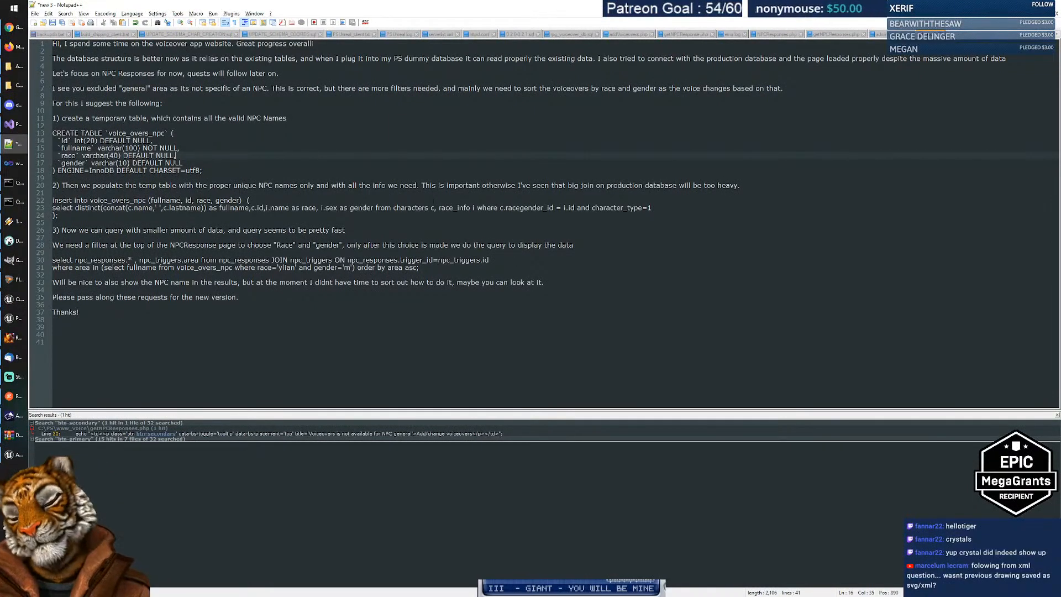
key("alt+Tab")
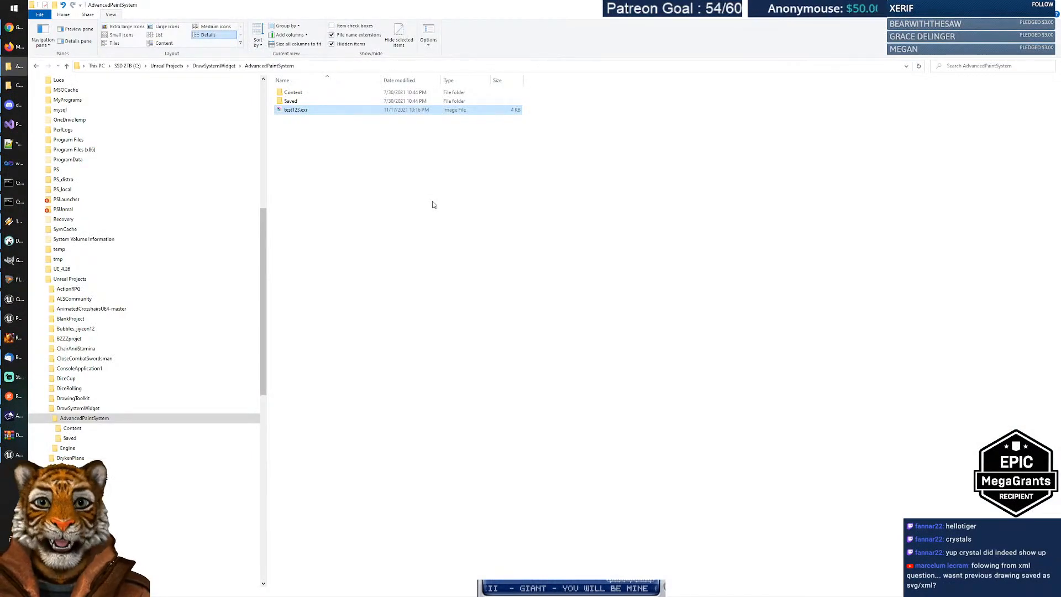
Step: Open test123.exr with Krita, then bring the Chrome window forward
double_click(302, 112)
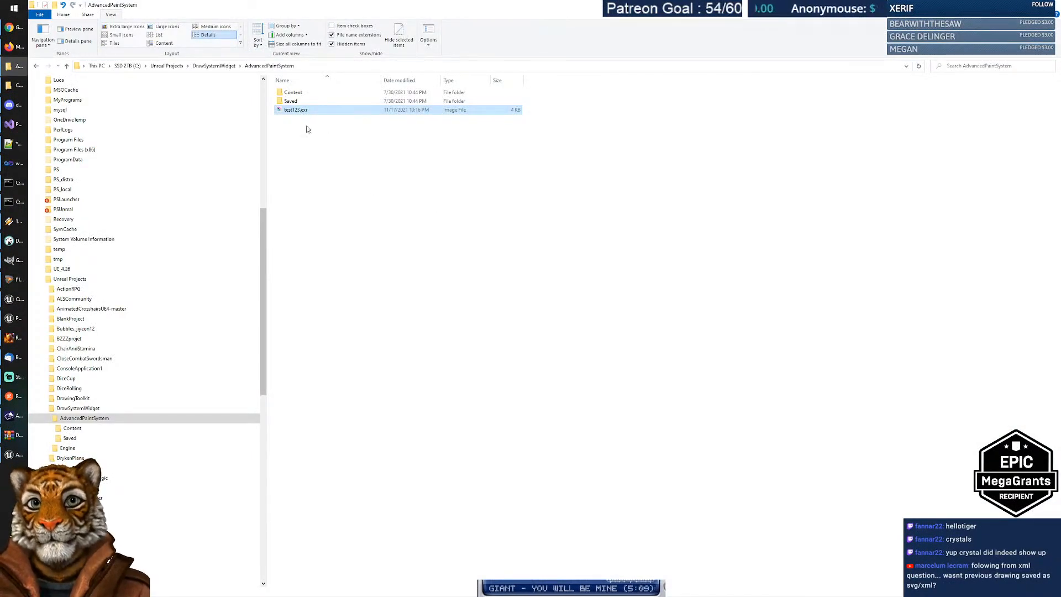
left_click(533, 320)
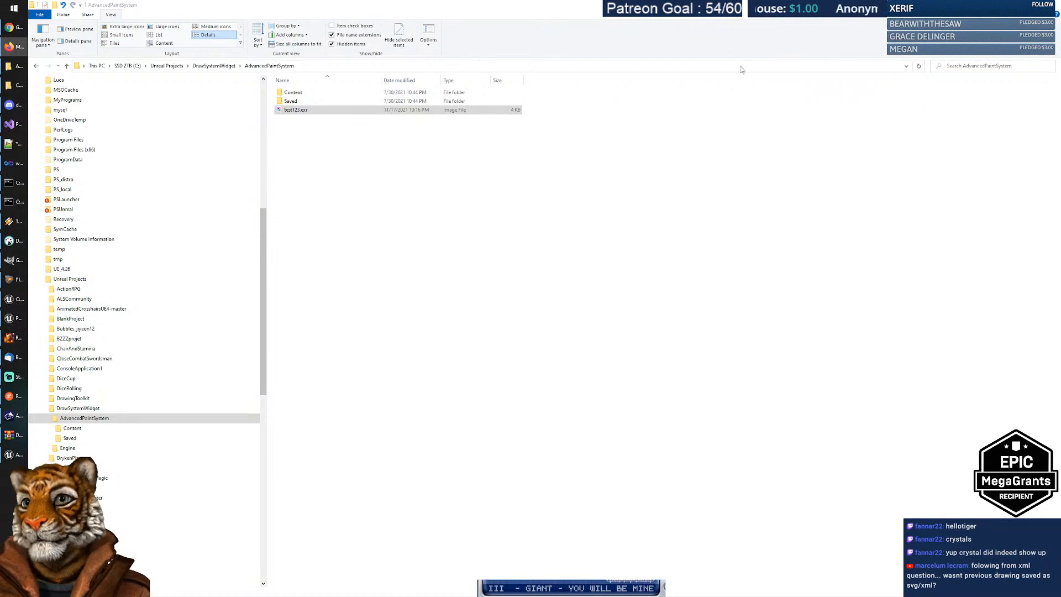
left_click(9, 27)
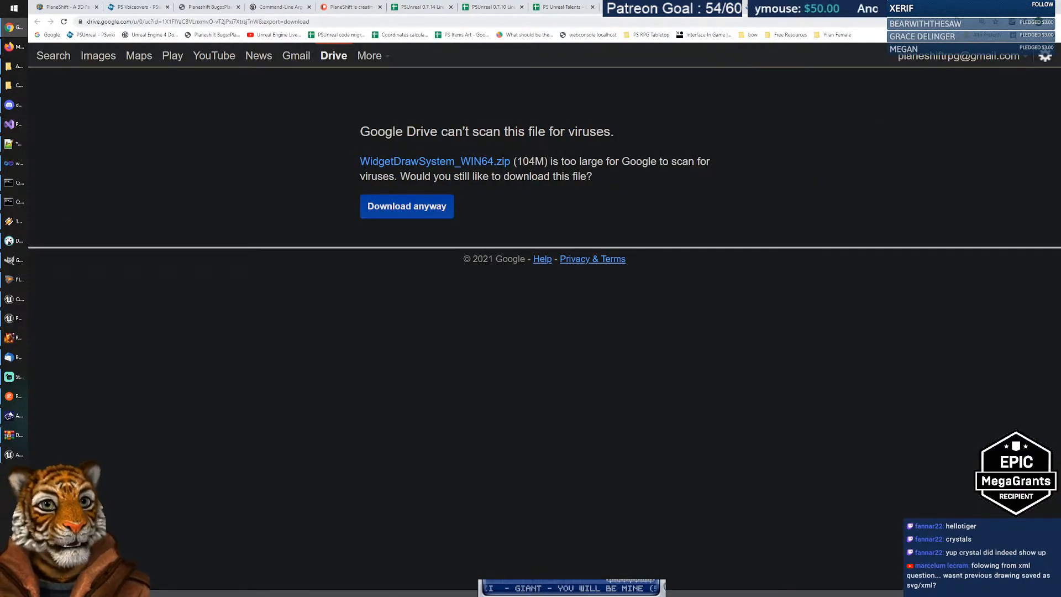
Step: Google 'image exr format', then try painting a stroke on test123.exr in Krita
left_click(54, 56)
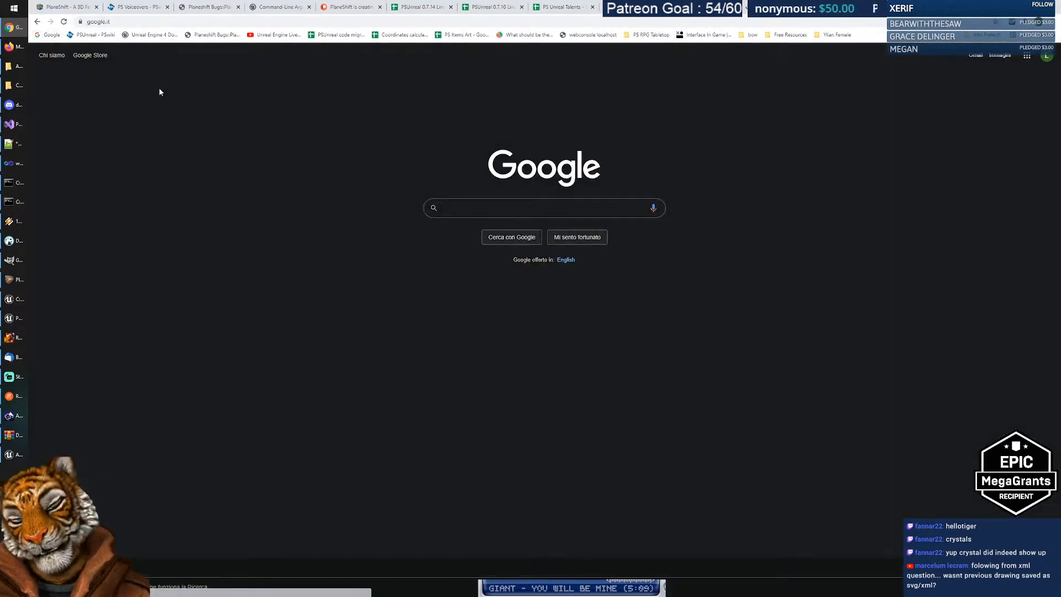
type("imagw ")
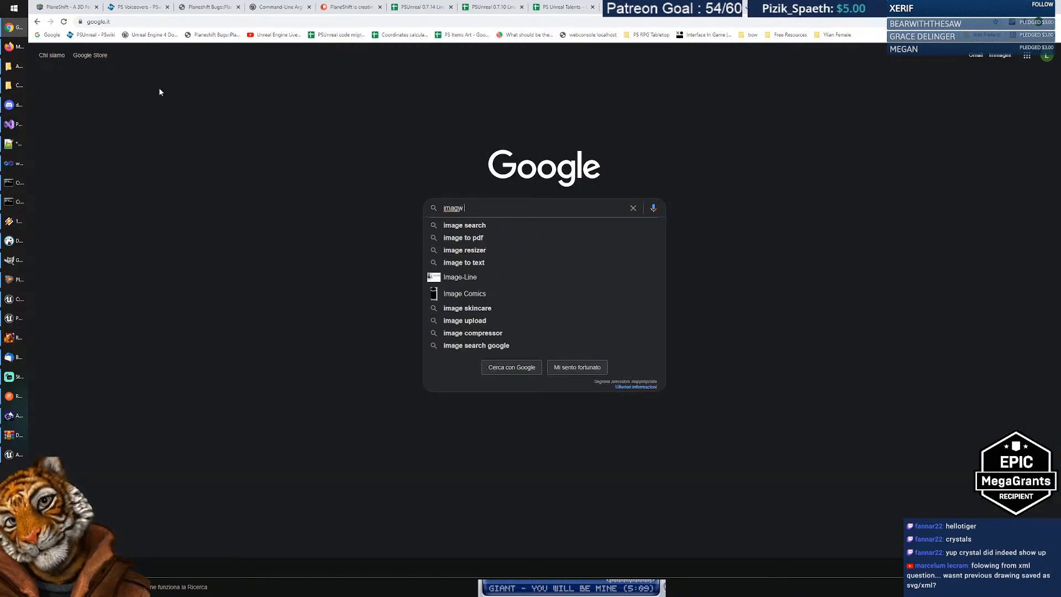
type("exr f")
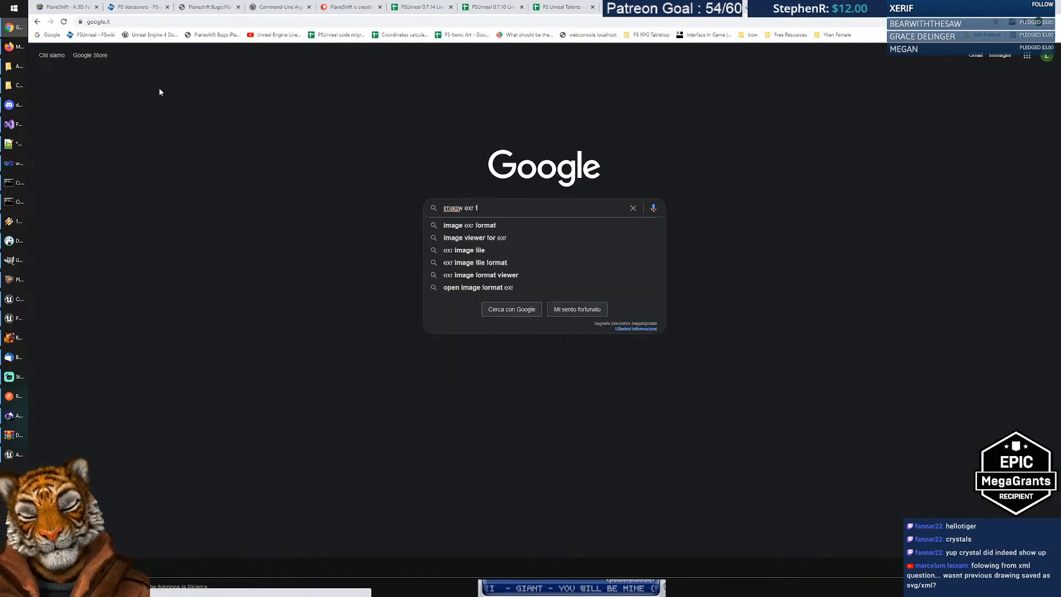
type("ormat")
key("Return")
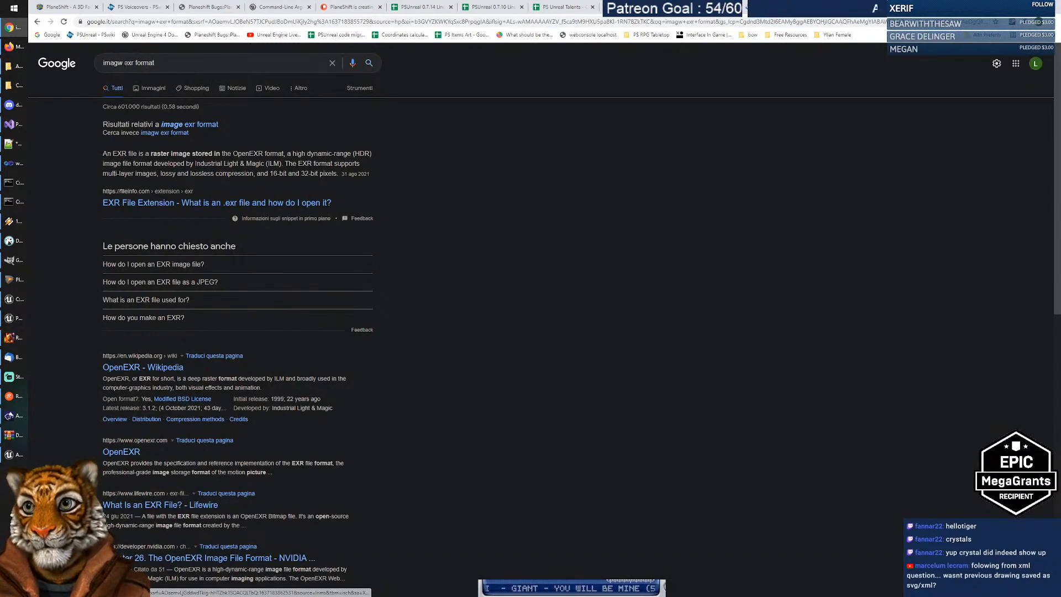
left_click(123, 62)
key("BackSpace")
type("e")
key("Return")
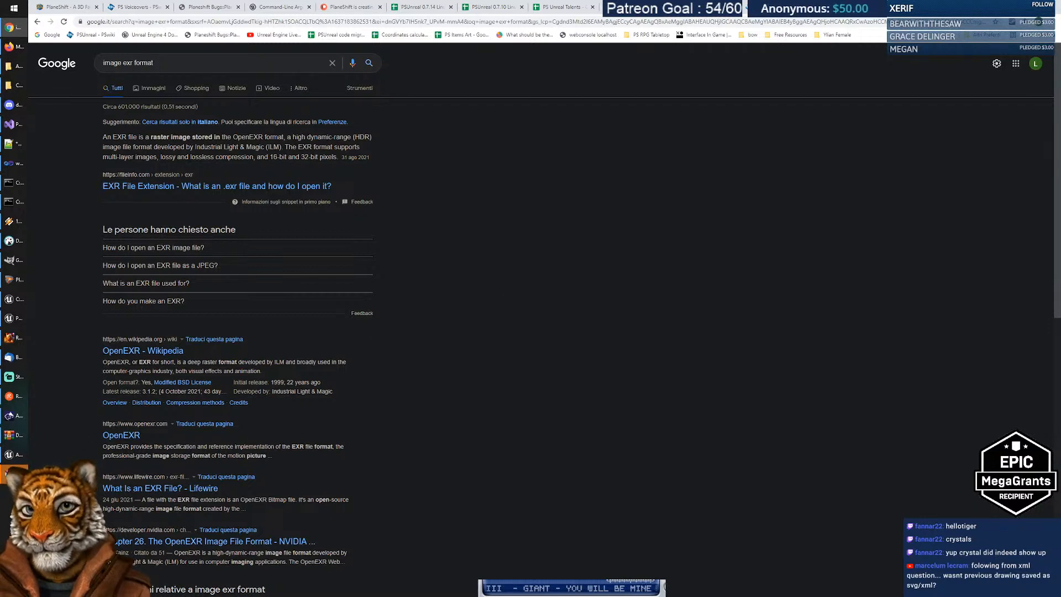
key("alt+Tab")
mouse_move(351, 190)
left_mouse_down()
mouse_move(327, 182)
mouse_move(516, 271)
mouse_move(564, 324)
left_mouse_up()
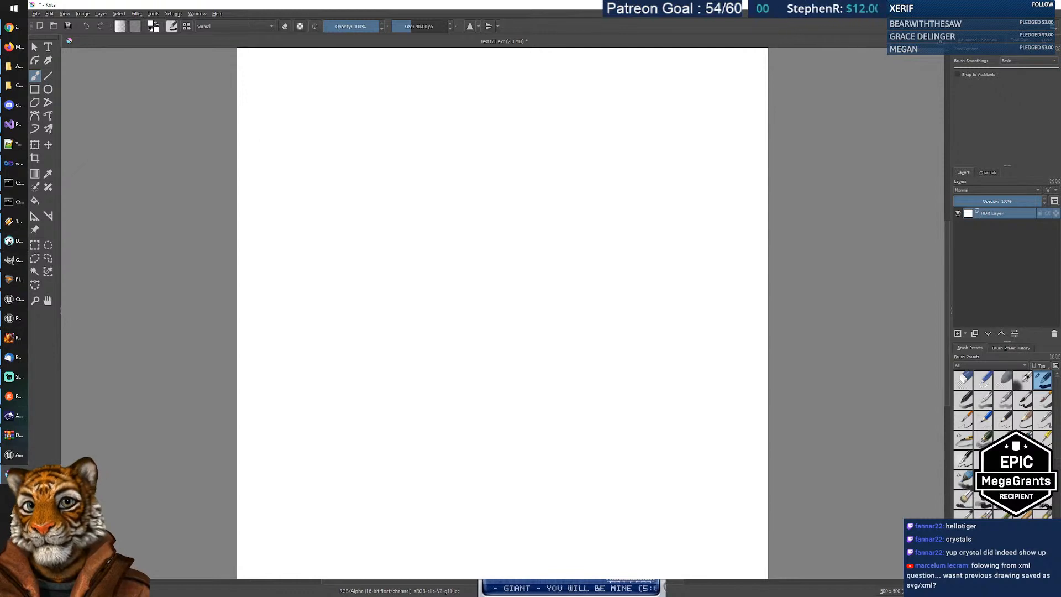
Step: Switch from Krita back to the Widget Draw System demo window
left_click(15, 457)
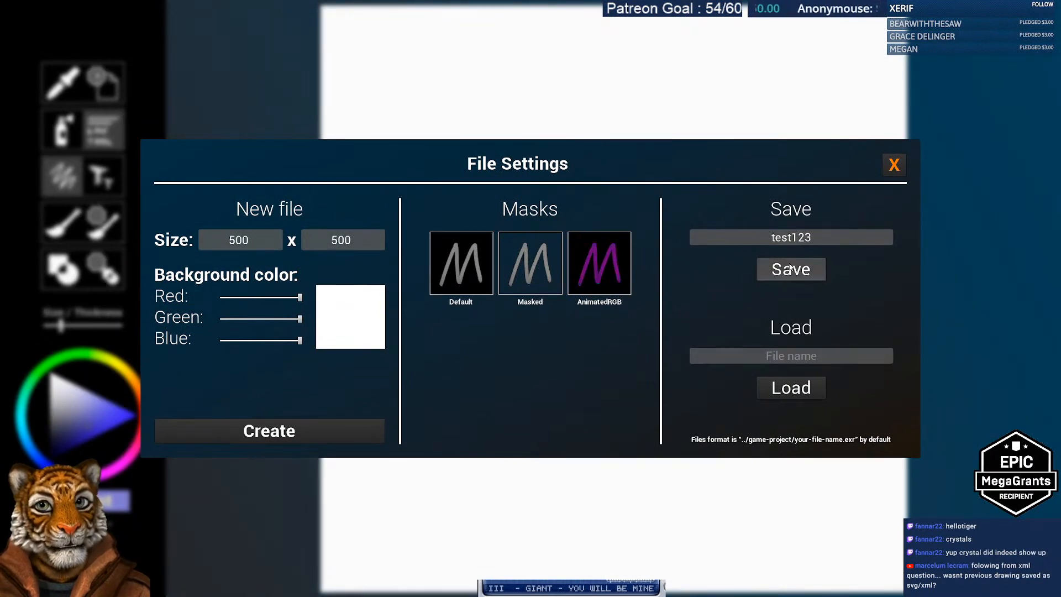
Step: Paint purple strokes: part of the pentagon outline, six surrounding bars, and a crossing X inside
left_click(889, 167)
mouse_move(409, 171)
left_mouse_down()
mouse_move(524, 118)
mouse_move(701, 183)
mouse_move(718, 88)
mouse_move(851, 323)
mouse_move(832, 325)
mouse_move(624, 455)
mouse_move(587, 439)
mouse_move(403, 227)
mouse_move(412, 188)
left_mouse_up()
left_click_drag(363, 458, 506, 457)
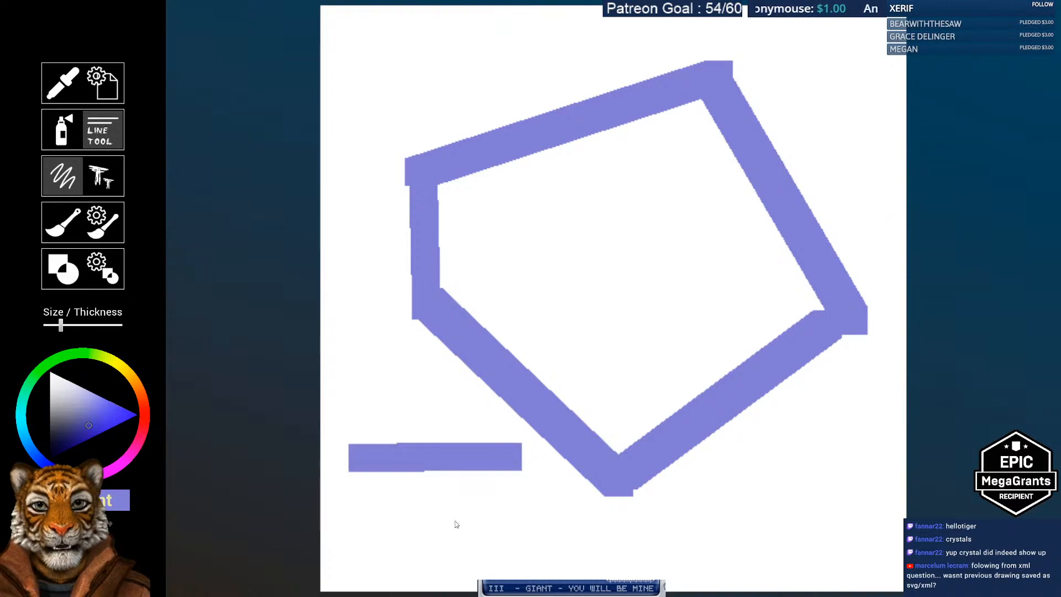
left_click_drag(371, 543, 507, 543)
left_click_drag(744, 473, 857, 472)
left_click_drag(705, 549, 851, 550)
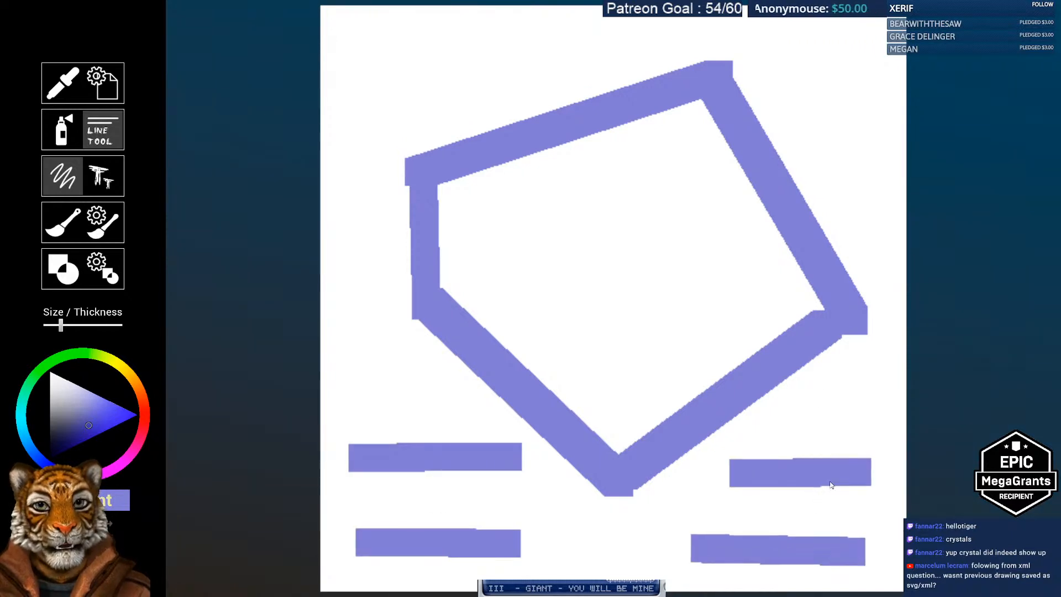
left_click_drag(783, 61, 875, 61)
left_click_drag(380, 37, 539, 45)
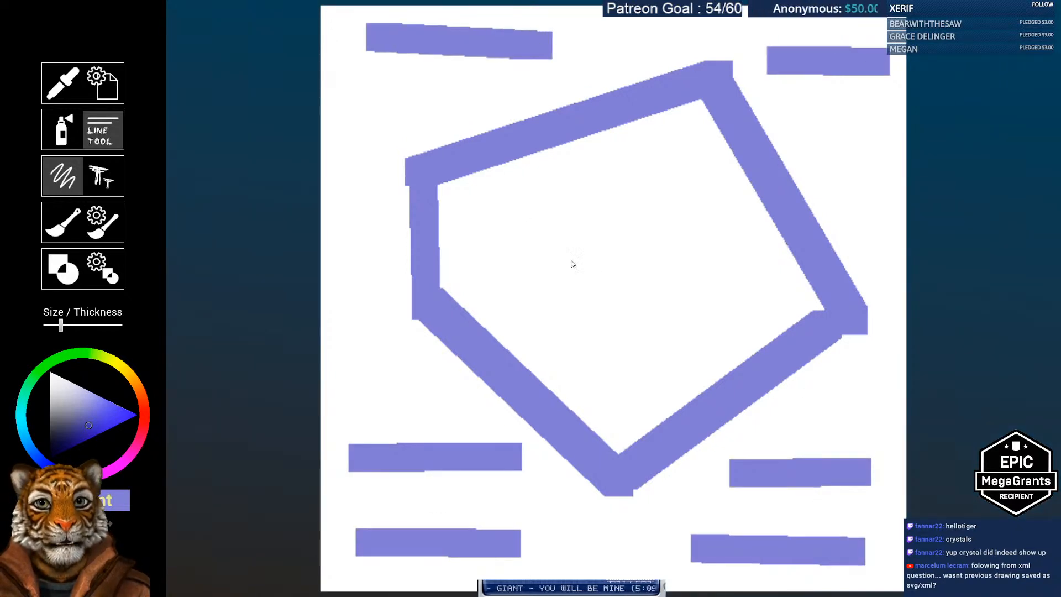
left_click_drag(550, 191, 668, 334)
left_click_drag(679, 190, 549, 347)
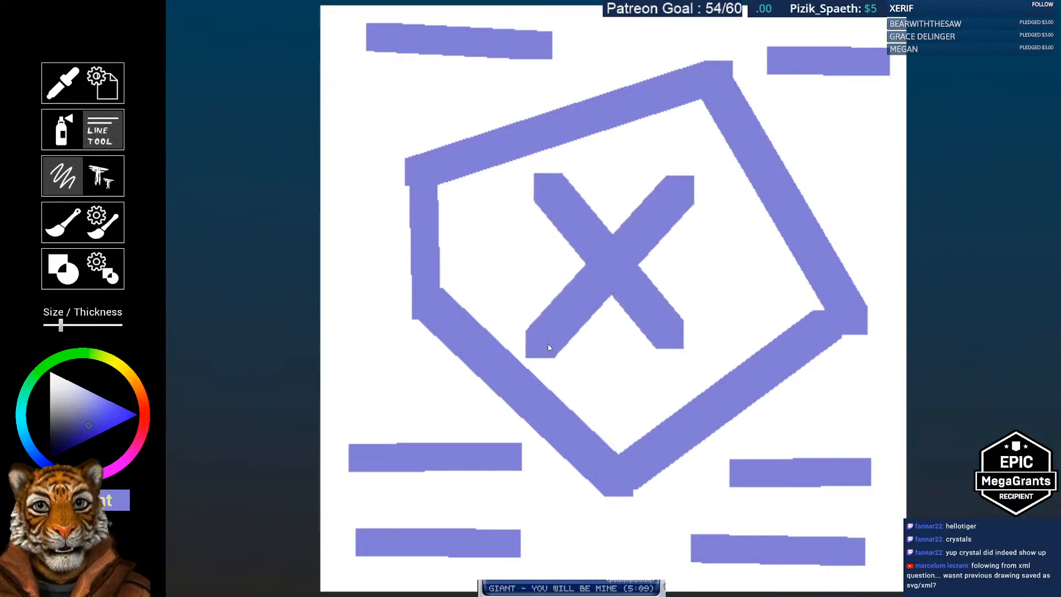
Step: Switch the paint colour to red and paint five red bars around the pentagon
left_click(145, 421)
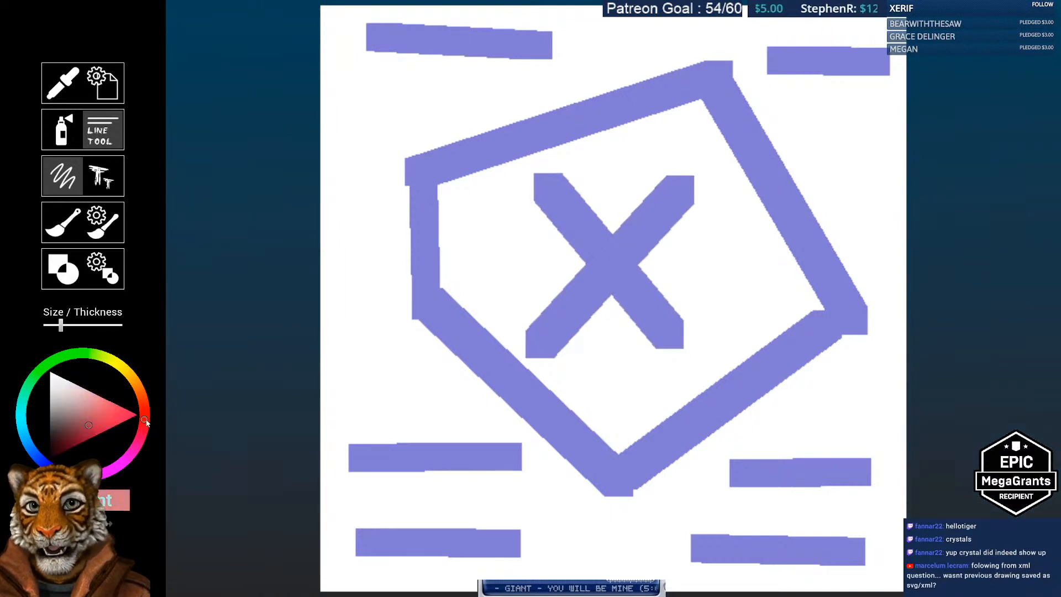
left_click_drag(376, 162, 375, 324)
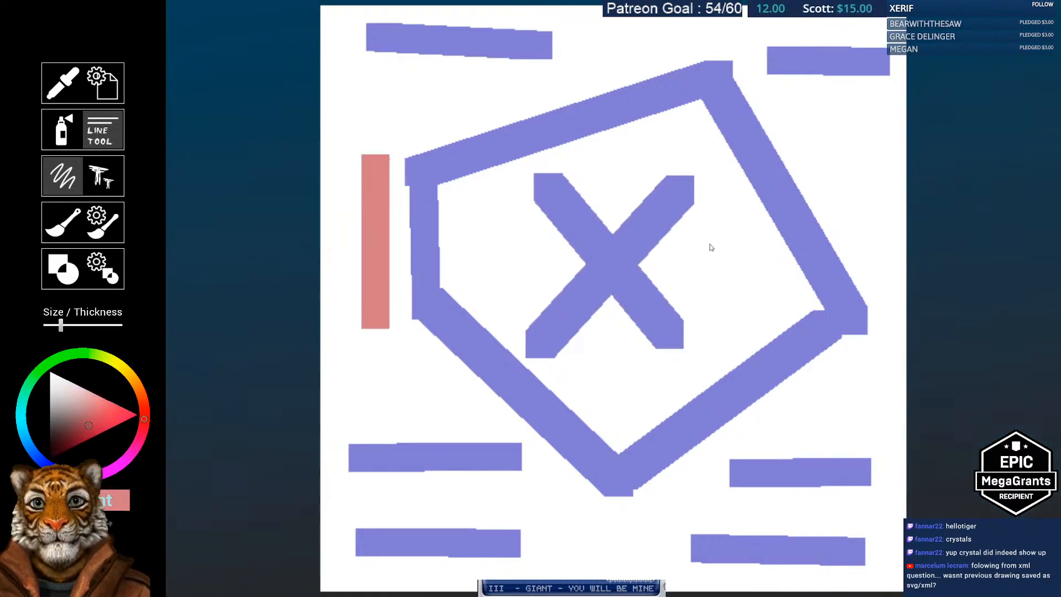
left_click_drag(795, 117, 883, 270)
left_click_drag(773, 428, 861, 370)
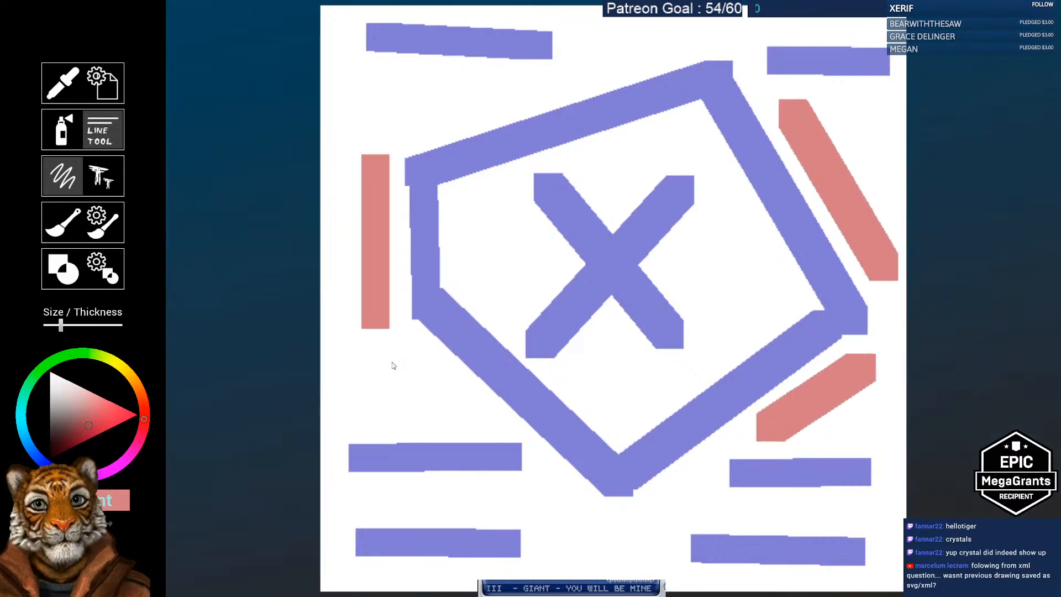
left_click_drag(390, 363, 458, 399)
left_click_drag(390, 105, 504, 97)
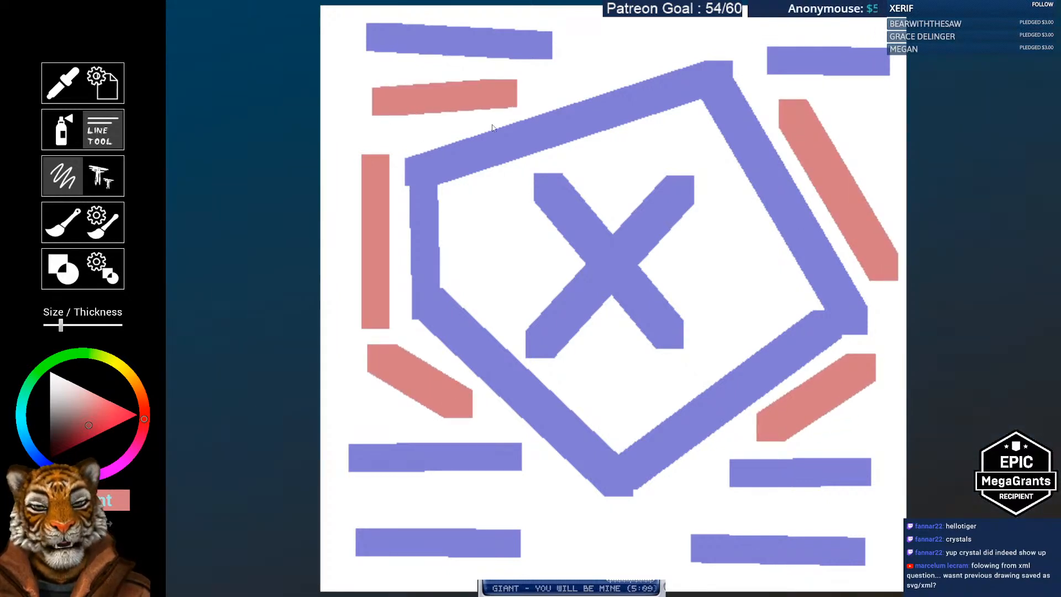
Step: Draw a small filled red rectangle inside the pentagon and choose the star shape
left_click(61, 278)
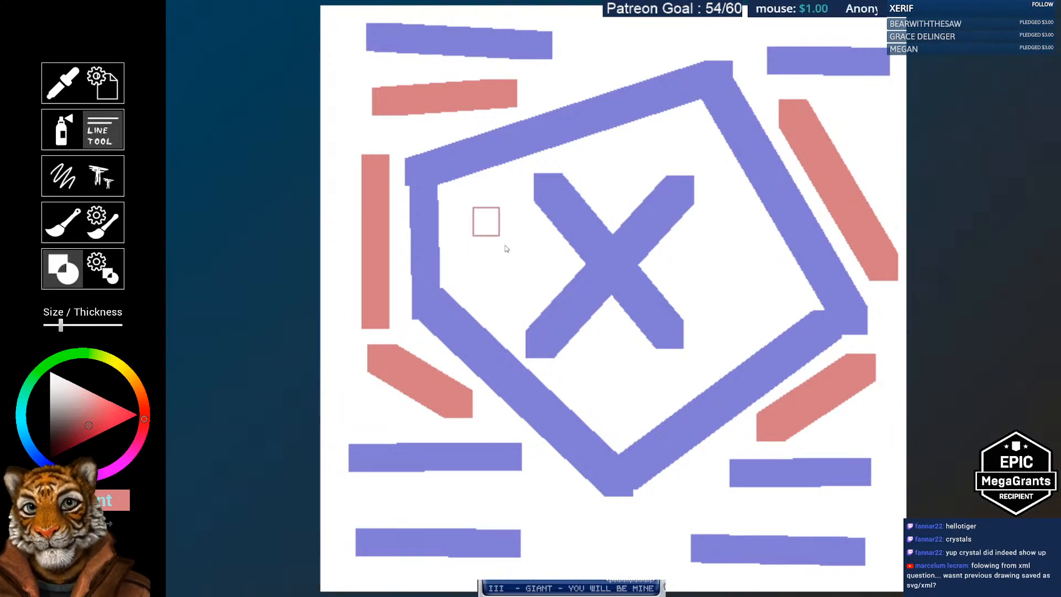
left_click_drag(507, 249, 528, 309)
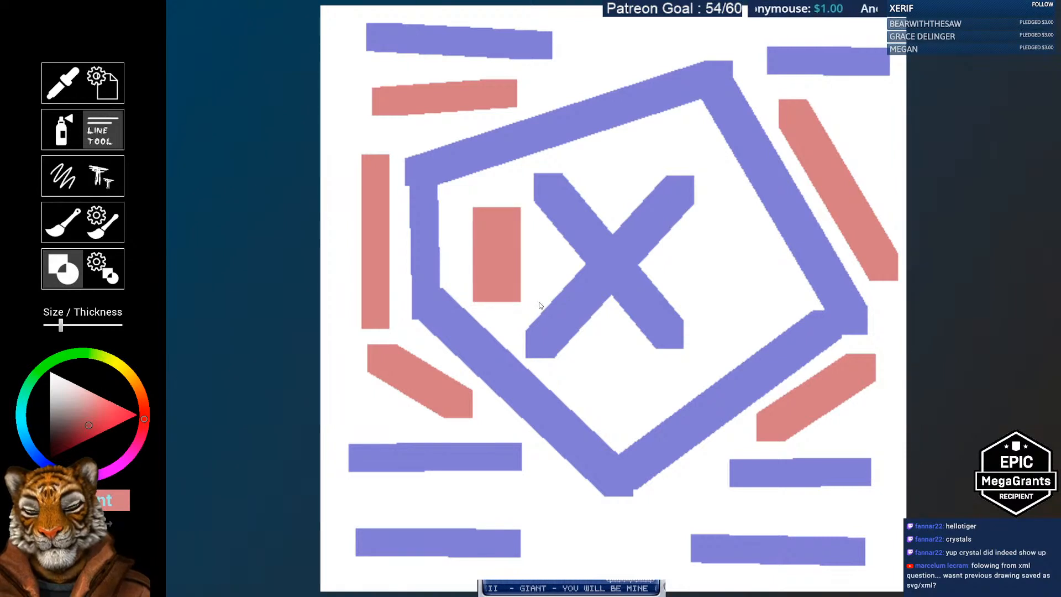
left_click(107, 268)
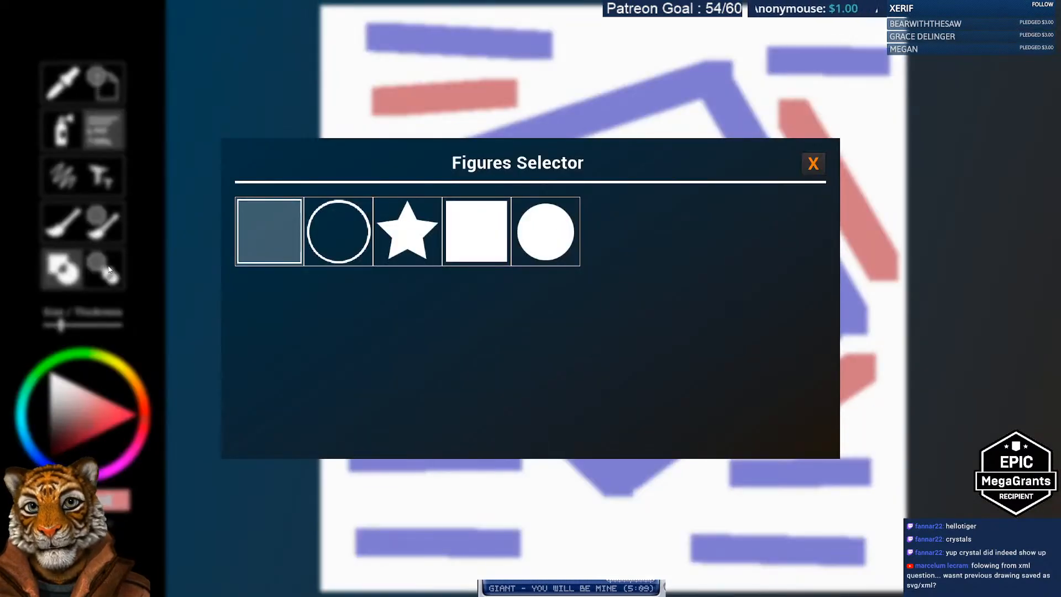
left_click(405, 235)
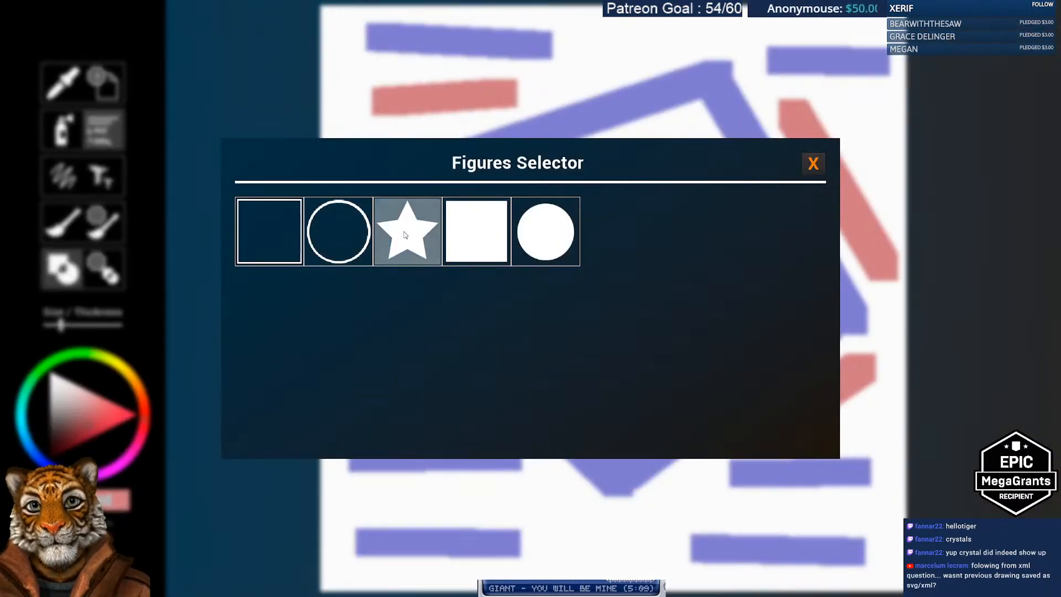
left_click(814, 164)
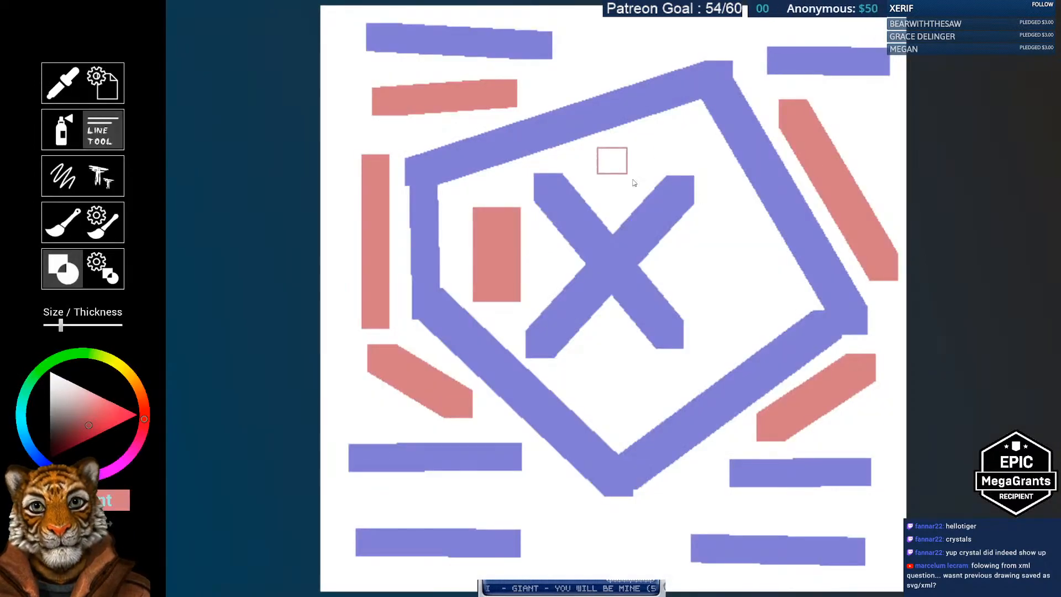
Step: Place a small red star above the X and a large red star to its right
left_click_drag(634, 182, 638, 209)
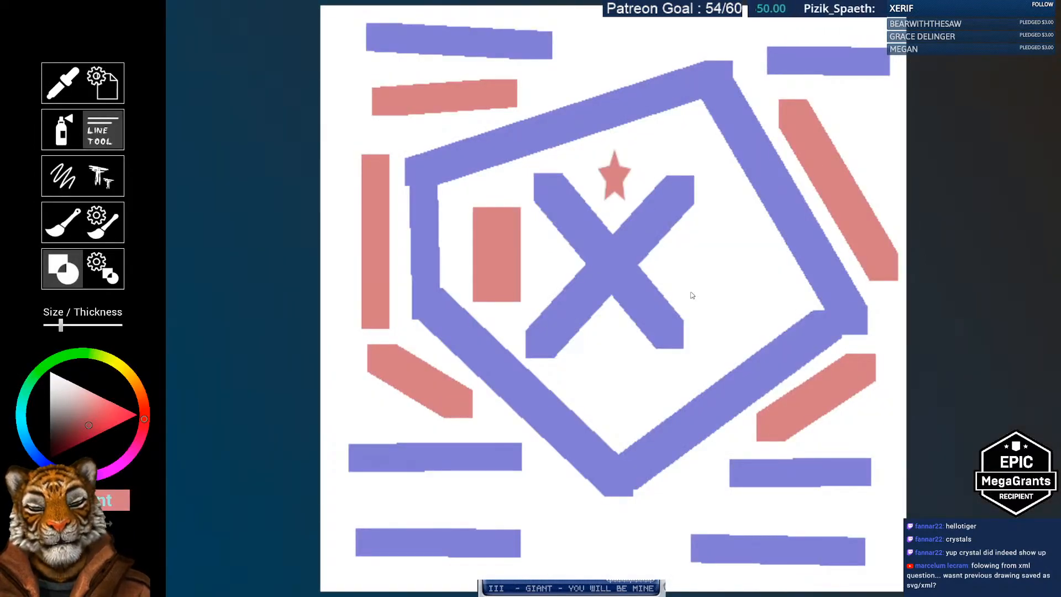
left_click_drag(685, 238, 783, 343)
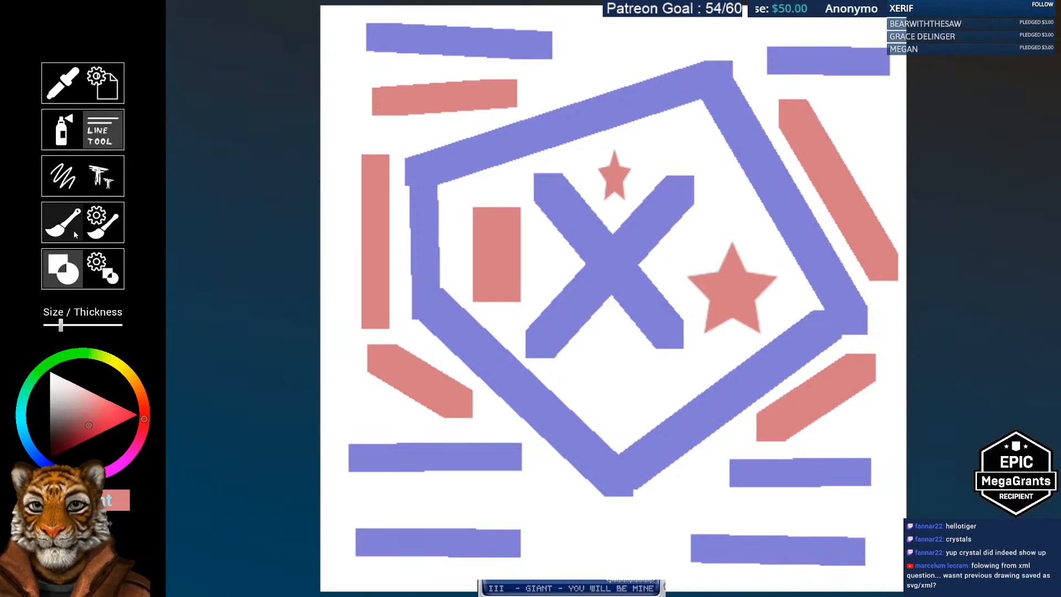
left_click(109, 183)
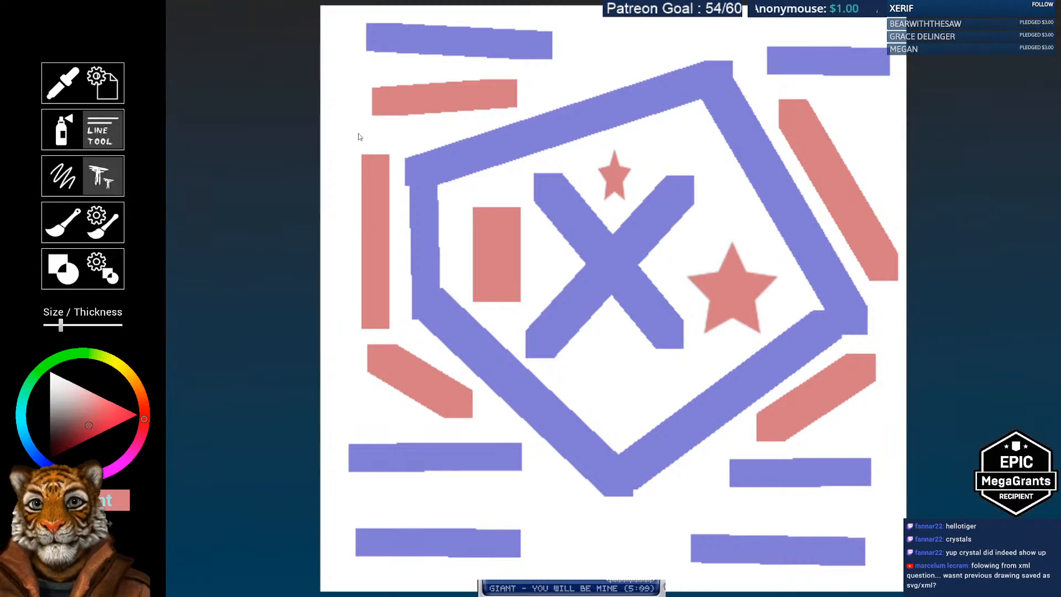
Step: Stamp large red 'bla bla' text across the top of the canvas
left_click(436, 174)
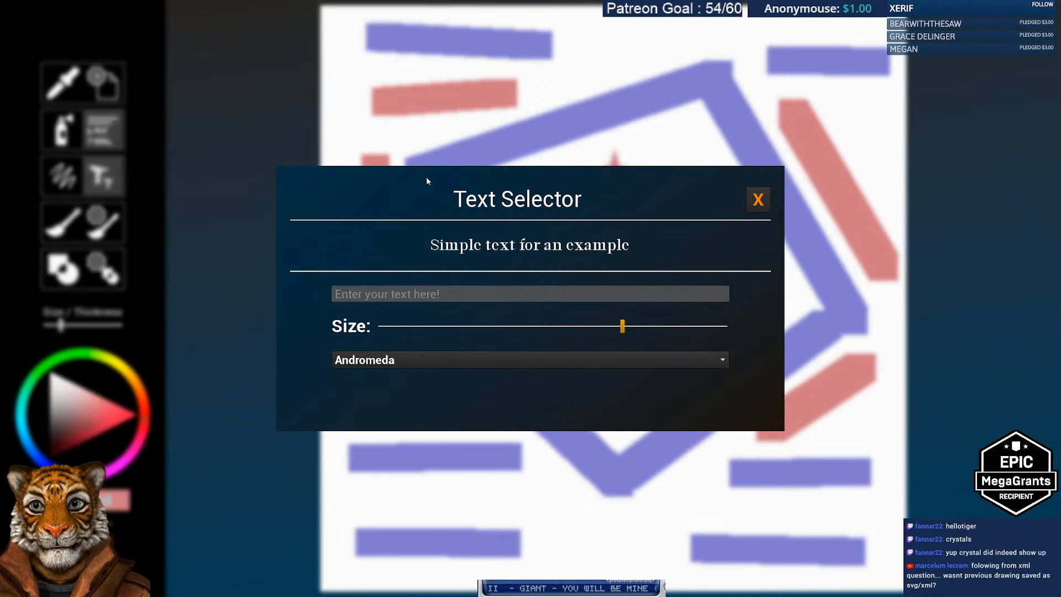
left_click(758, 200)
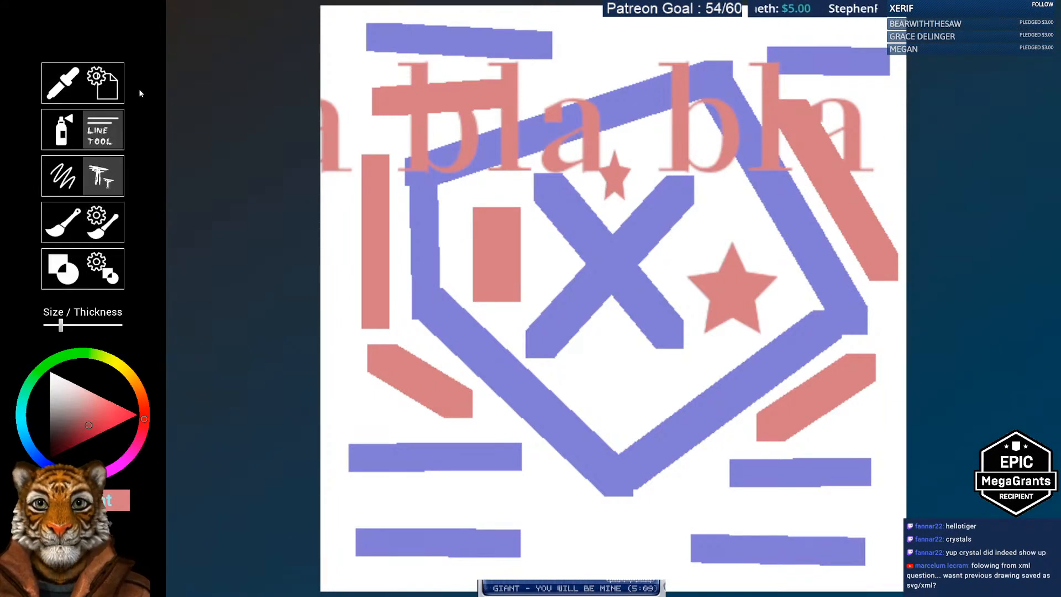
left_click(104, 84)
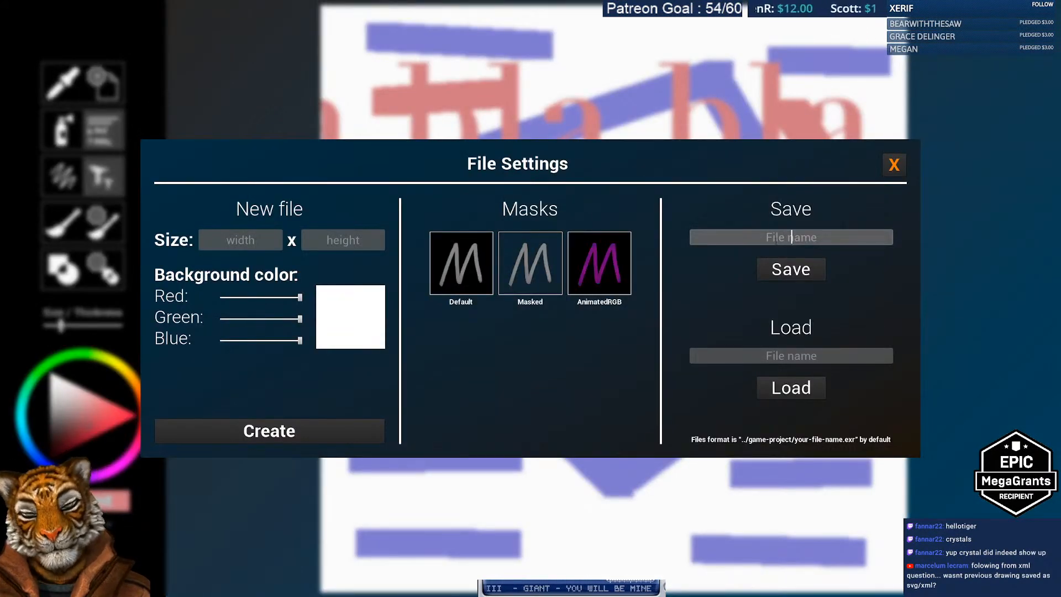
Step: Save the current drawing as test234
type("test234")
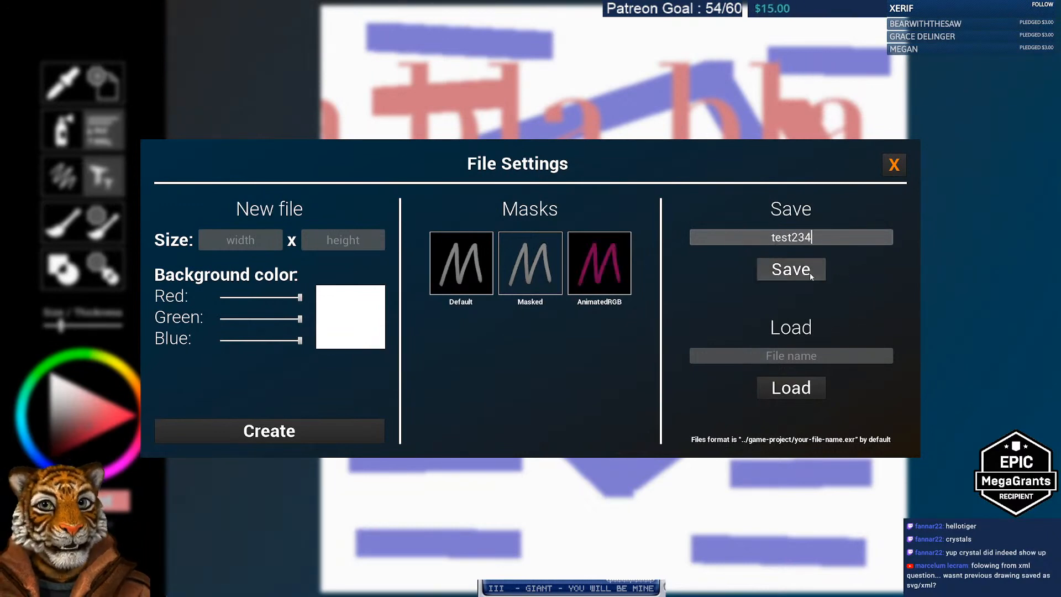
left_click(811, 273)
left_click(894, 164)
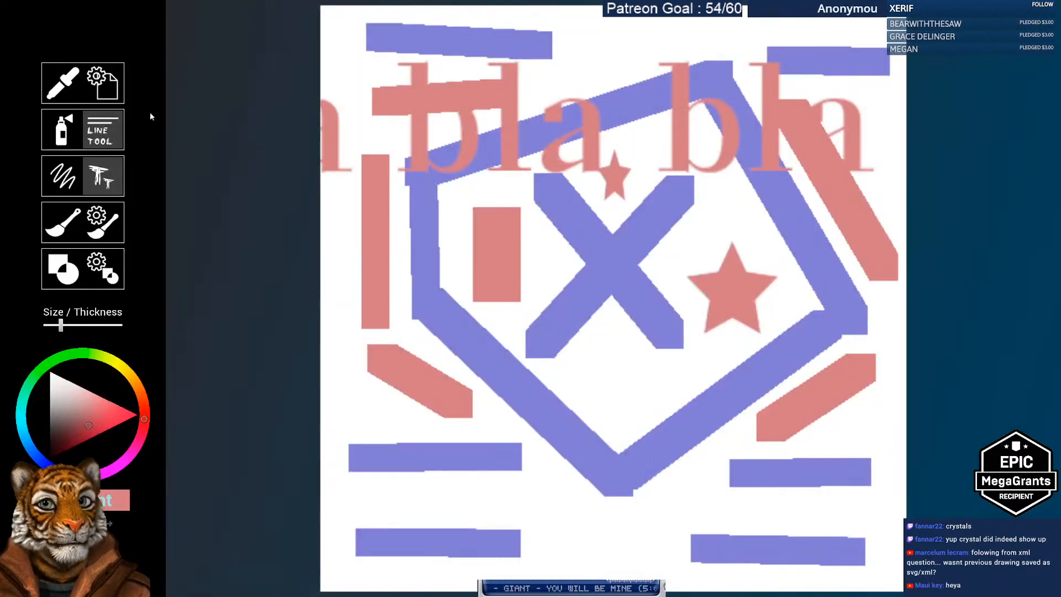
left_click(101, 85)
Step: Create a new blank 500 x 500 canvas
left_click(253, 235)
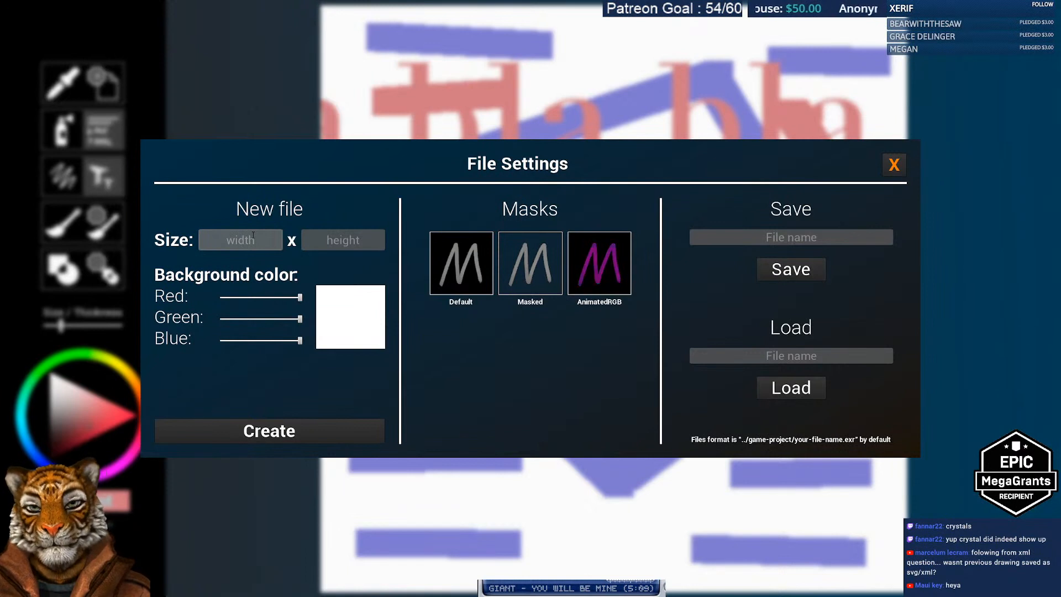
type("500")
key("Tab")
type("500")
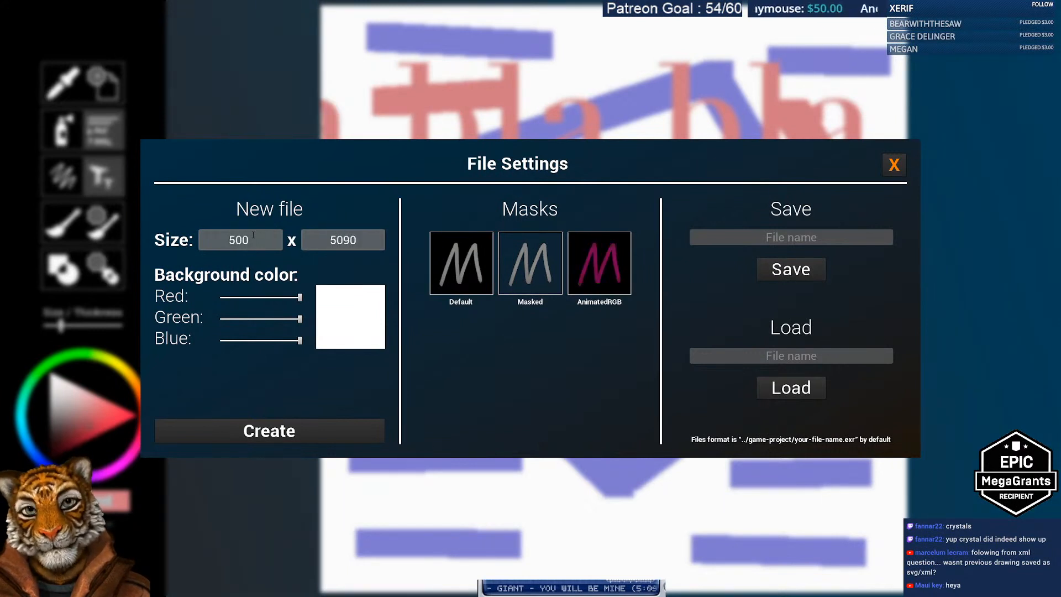
key("BackSpace")
type("0")
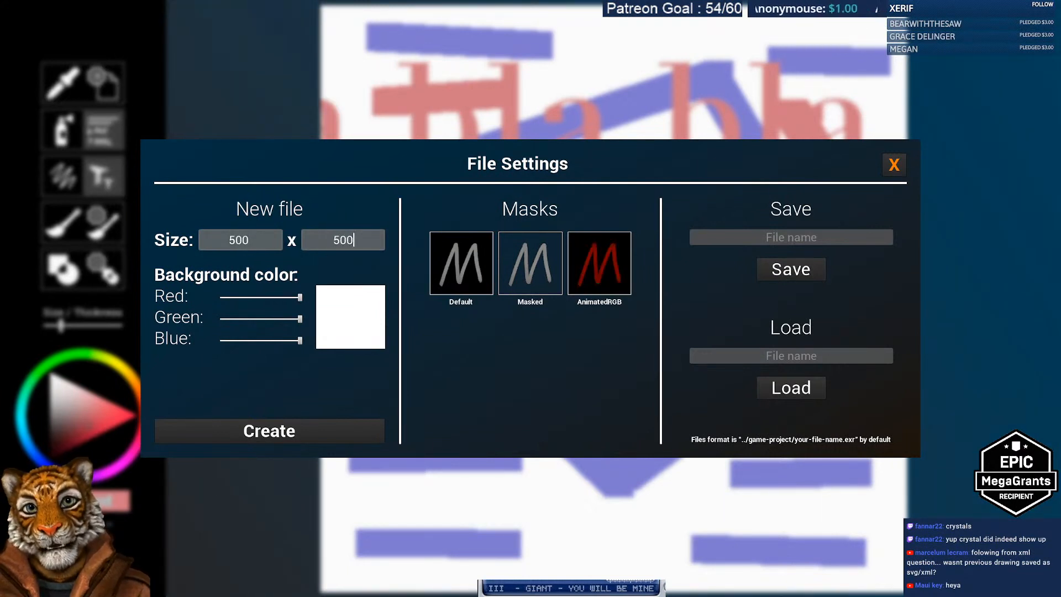
left_click(293, 439)
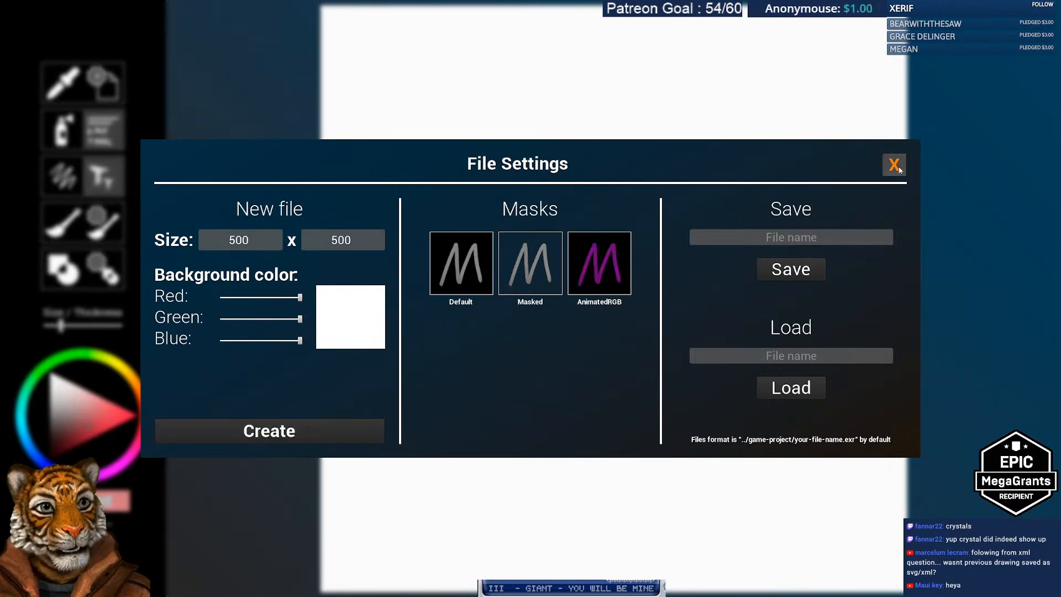
Step: Load the saved test234 drawing back onto the canvas
left_click(894, 165)
left_click(102, 83)
left_click(791, 355)
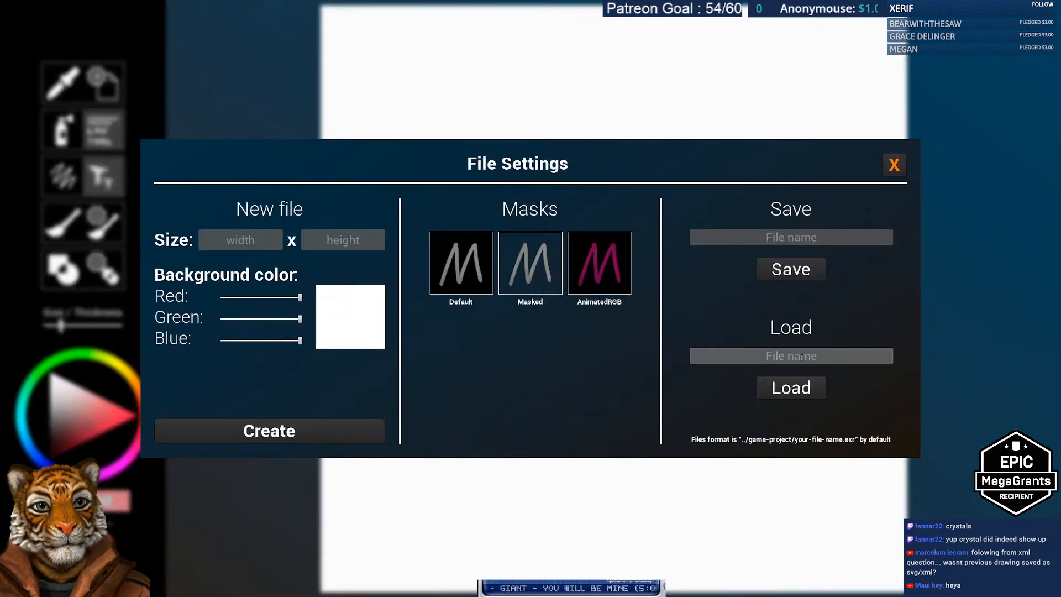
type("test234")
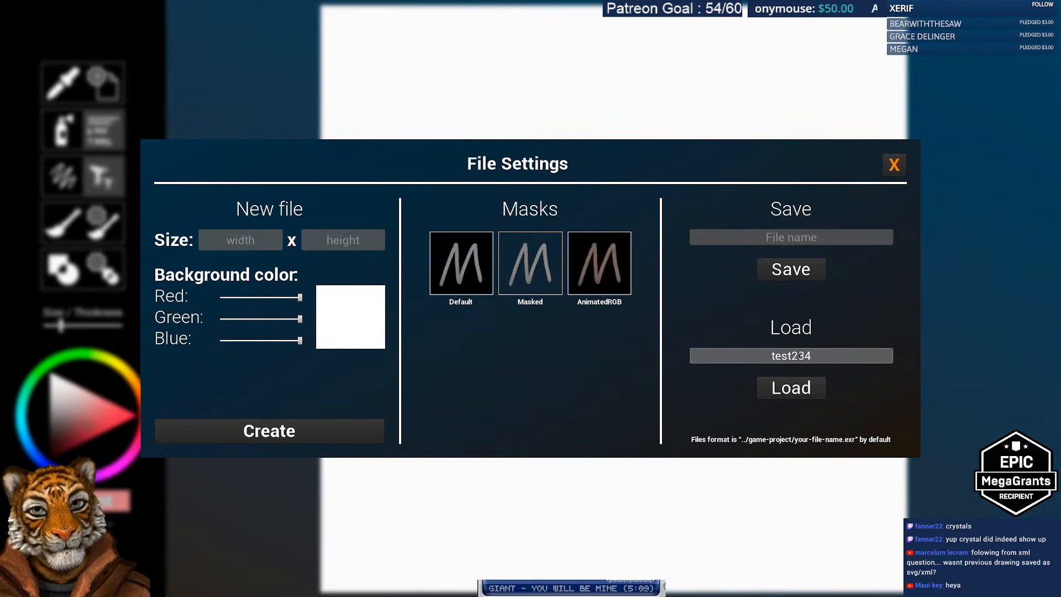
left_click(792, 394)
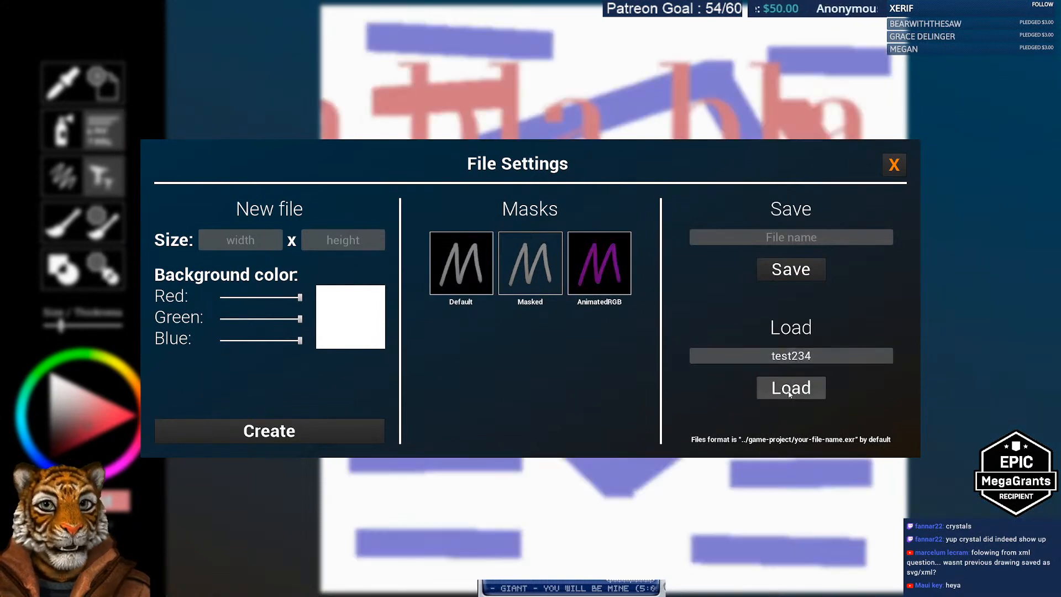
left_click(895, 164)
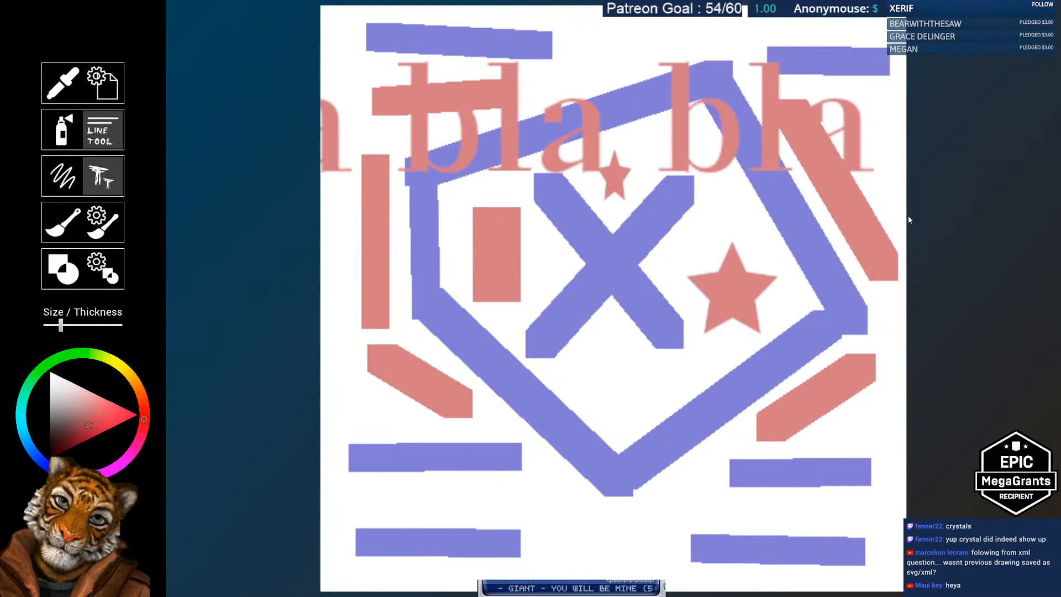
Step: Set the brush thickness to minimum and add a second 'bla bla' text row at the bottom
left_click_drag(61, 326, 43, 326)
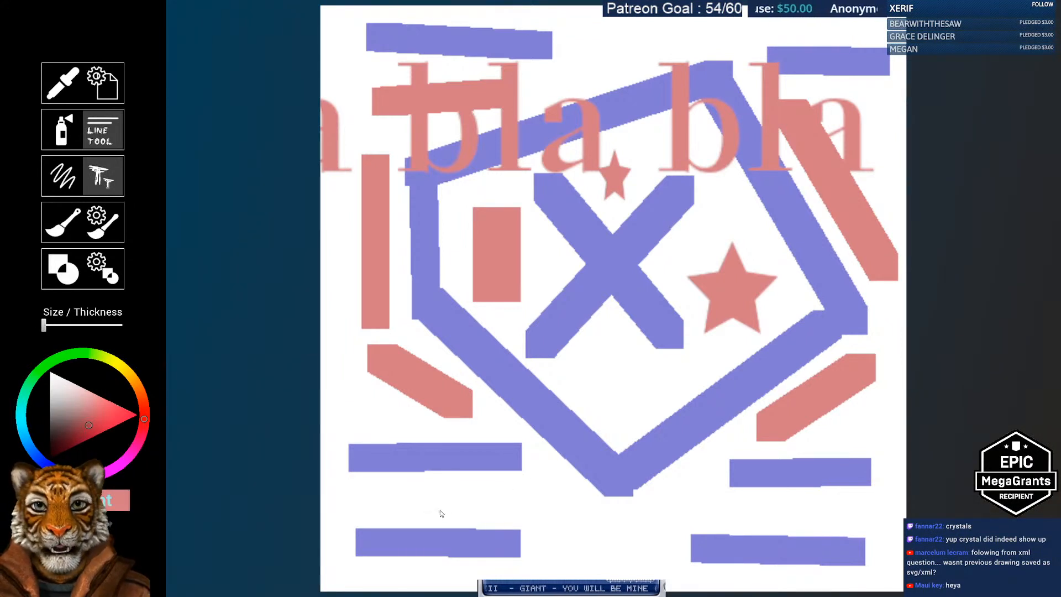
left_click(565, 511)
left_click(759, 200)
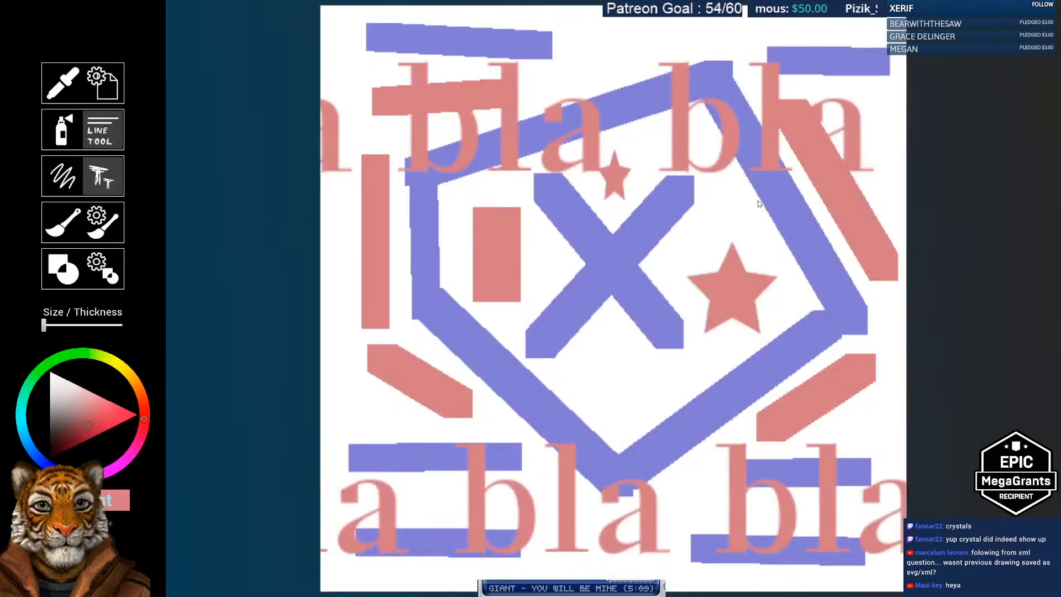
Step: Scribble thin pink freehand lines: a vertical, a long diagonal, and short strokes near the top
left_click(67, 182)
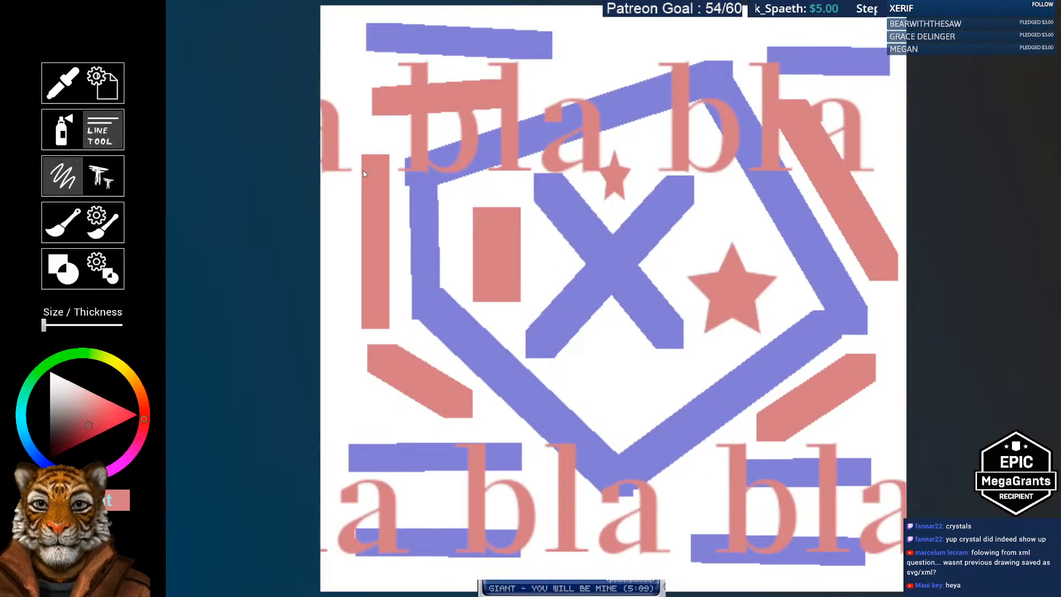
left_click_drag(338, 276, 346, 423)
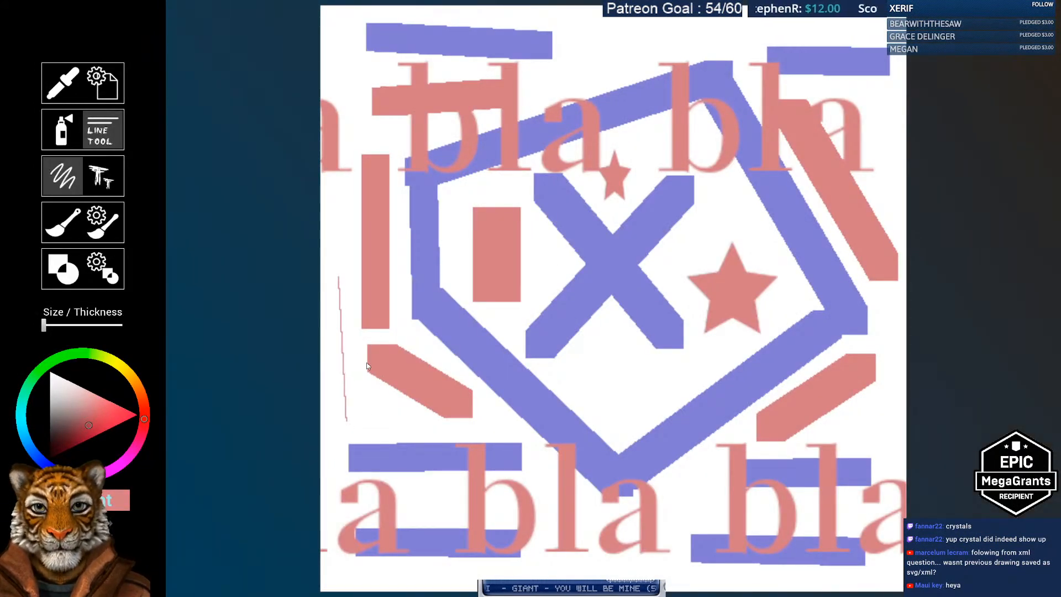
mouse_move(332, 244)
left_mouse_down()
mouse_move(625, 377)
mouse_move(746, 210)
mouse_move(586, 66)
mouse_move(761, 33)
left_mouse_up()
left_click_drag(570, 23, 570, 82)
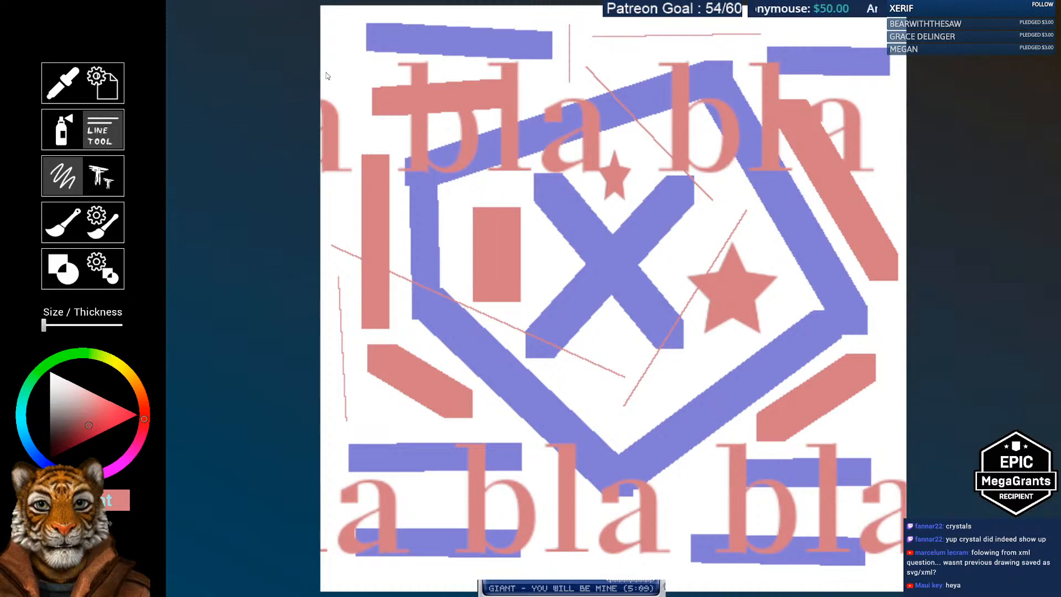
mouse_move(326, 72)
left_mouse_down()
mouse_move(378, 69)
mouse_move(358, 141)
left_mouse_up()
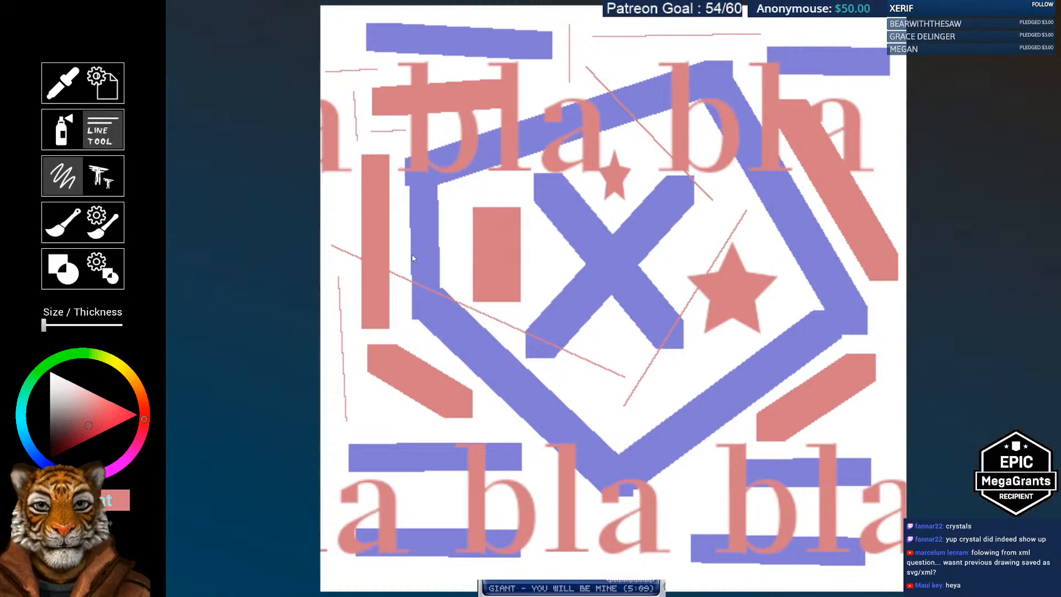
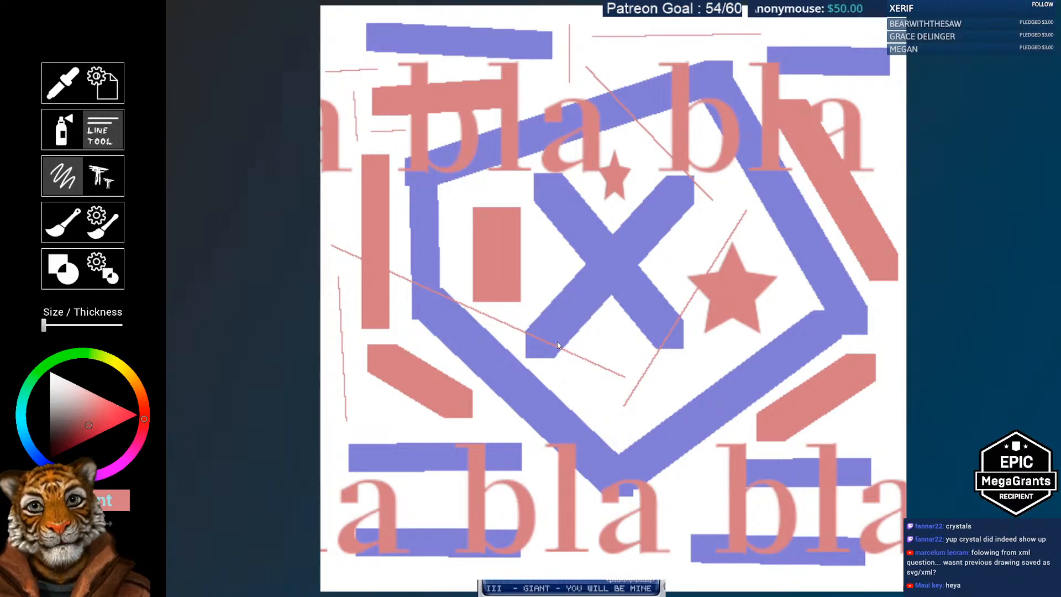
Step: Switch from the brush to the spray-can tool in the painting app
key("b")
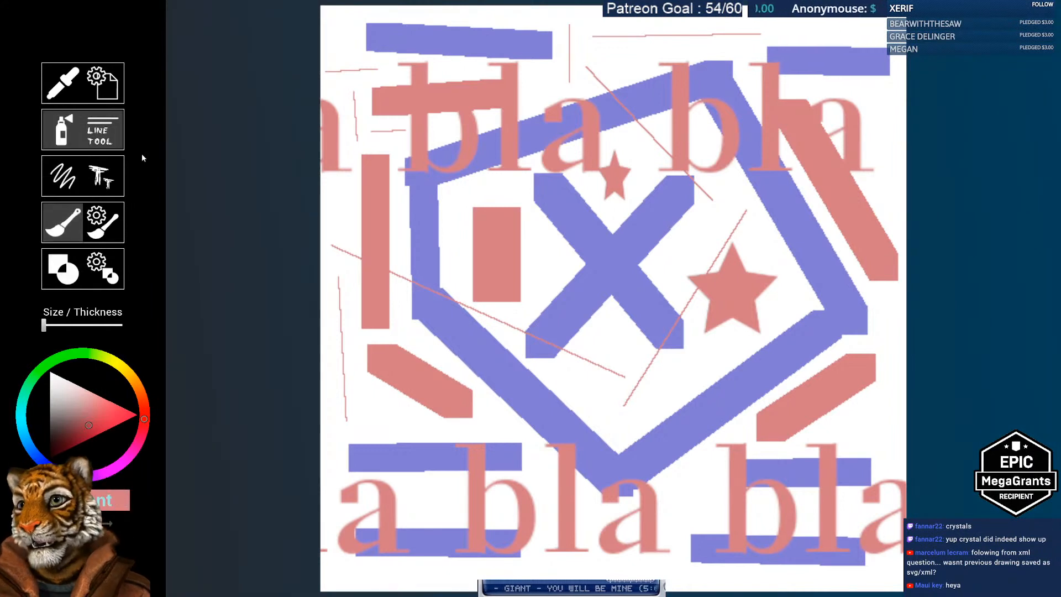
left_click(78, 137)
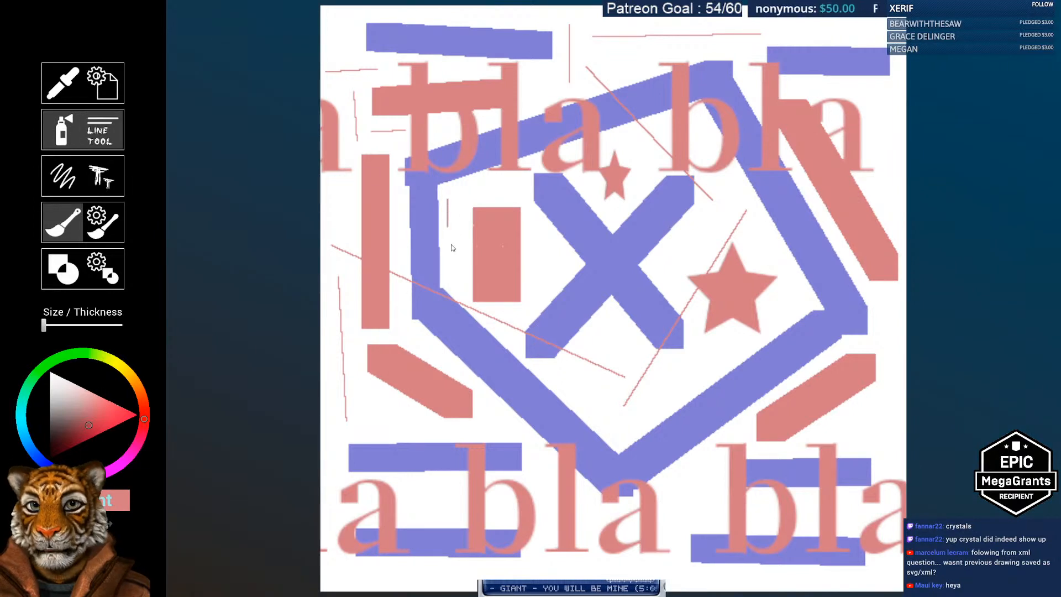
Step: Thicken the spray size and spray two pink squiggles over the blue X
left_click(72, 141)
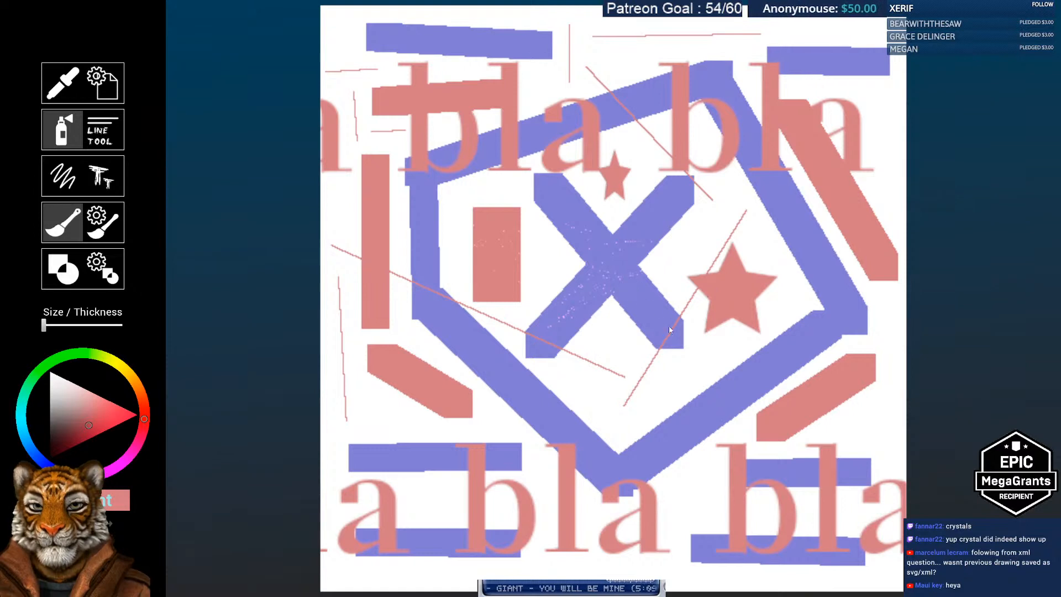
left_click_drag(44, 325, 55, 326)
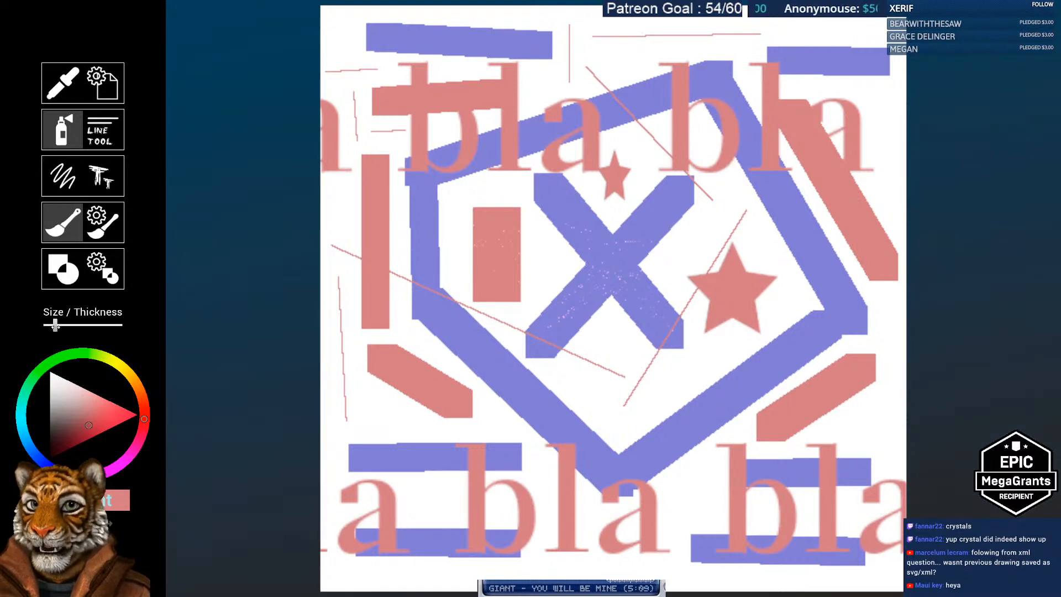
mouse_move(610, 272)
left_mouse_down()
mouse_move(625, 273)
mouse_move(691, 185)
left_mouse_up()
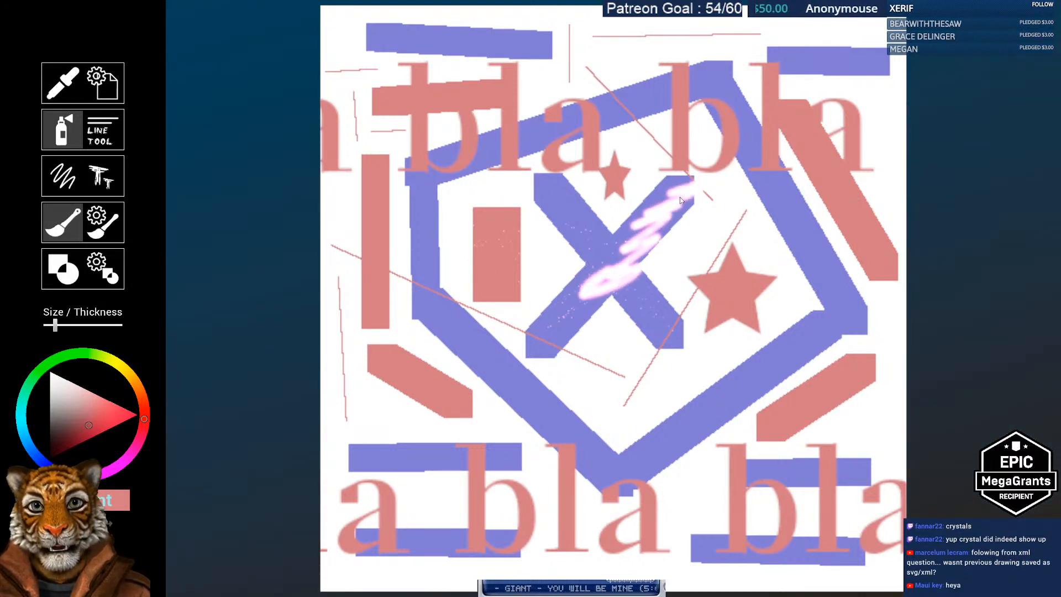
mouse_move(537, 196)
left_mouse_down()
mouse_move(575, 218)
mouse_move(603, 257)
left_mouse_up()
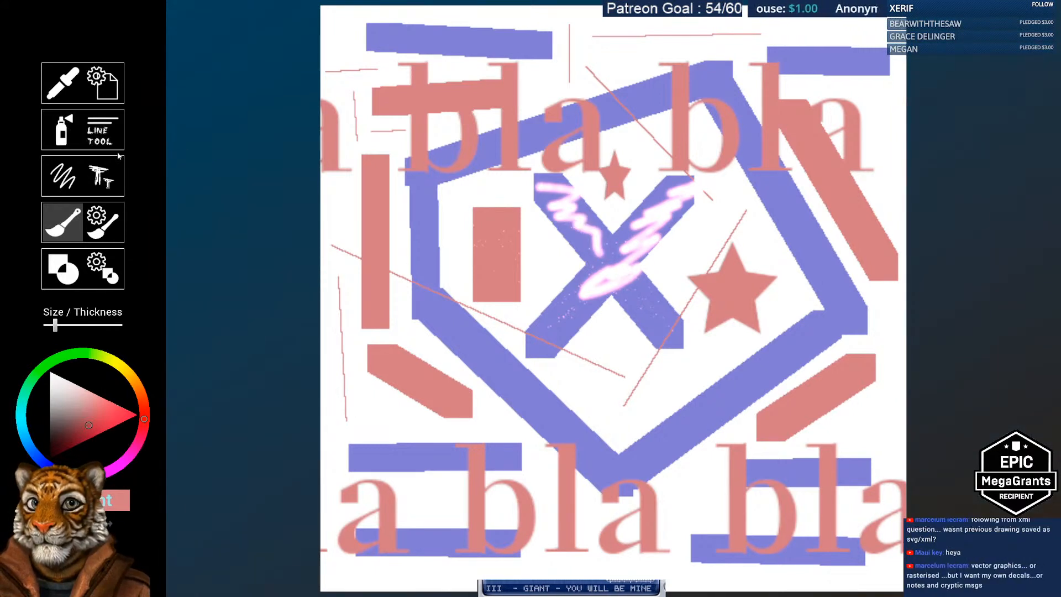
Step: Scribble freehand along the pink rectangle's left side and brush a whitish stroke across its top
left_click(76, 166)
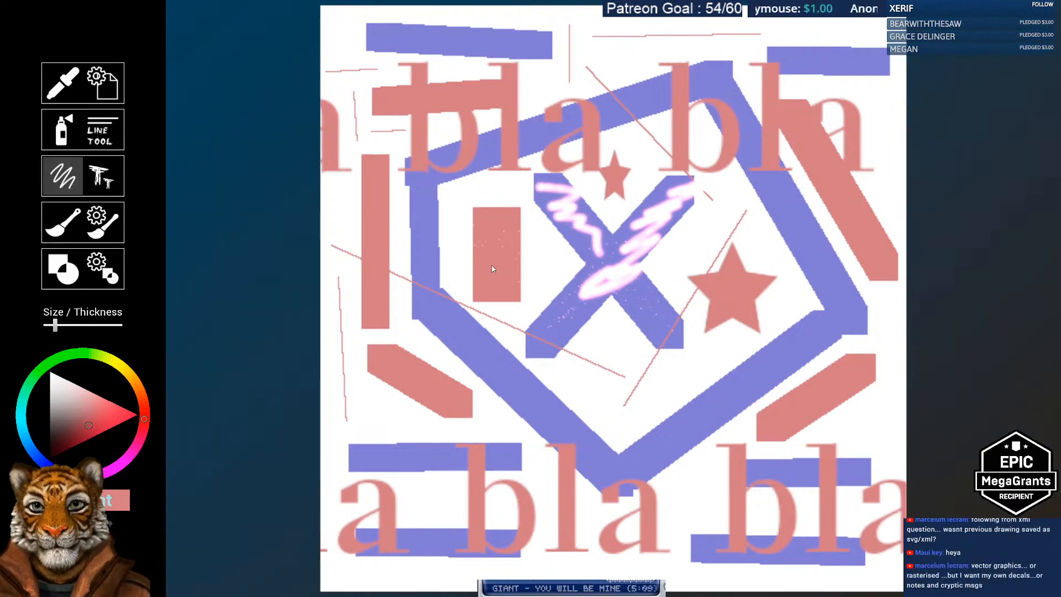
mouse_move(504, 257)
left_mouse_down()
mouse_move(512, 224)
mouse_move(461, 266)
left_mouse_up()
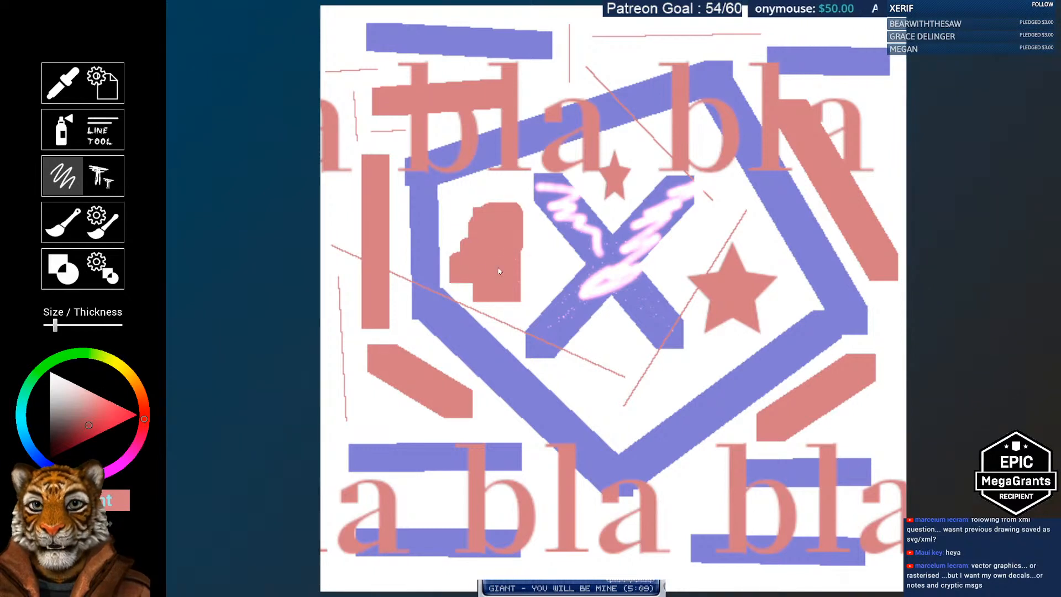
left_click(62, 222)
mouse_move(484, 221)
left_mouse_down()
mouse_move(492, 219)
mouse_move(474, 231)
mouse_move(486, 260)
mouse_move(517, 299)
left_mouse_up()
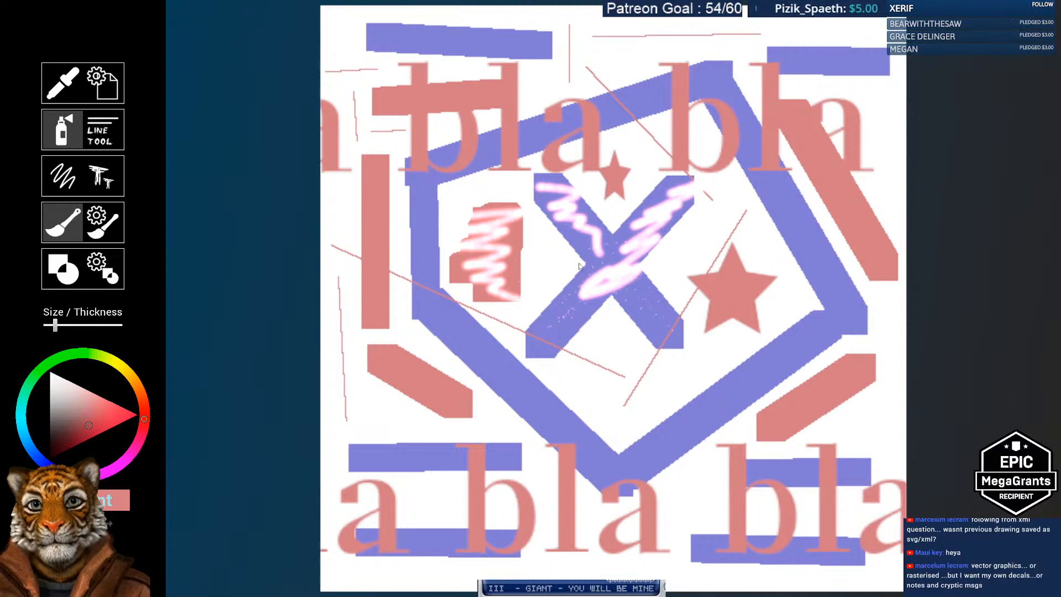
Step: Pick a pale bluish-white colour and brush zigzags over the blue bands and left red bar
left_click(96, 412)
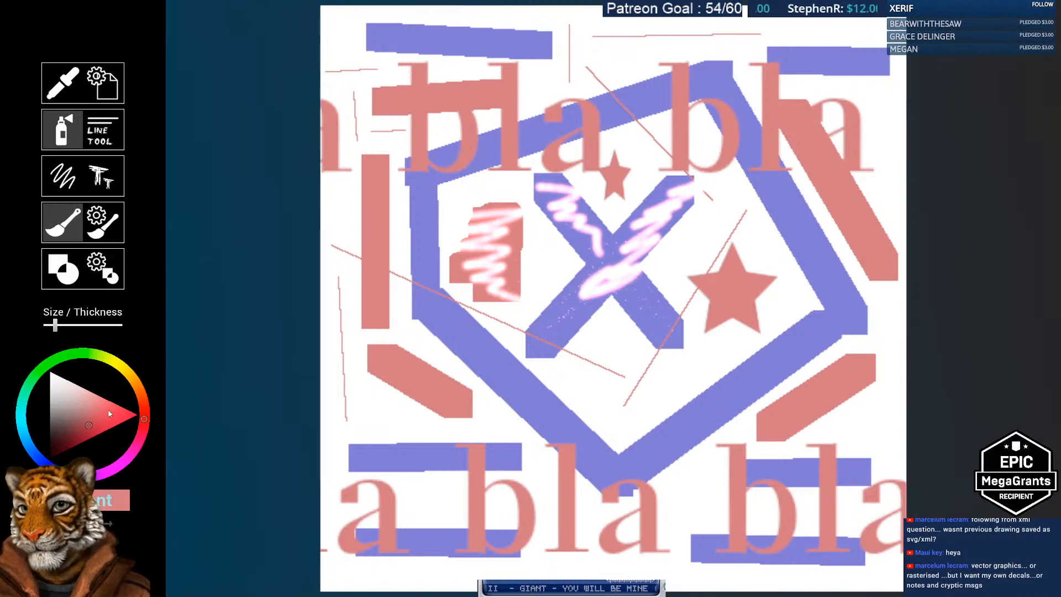
left_click(67, 427)
left_click(52, 468)
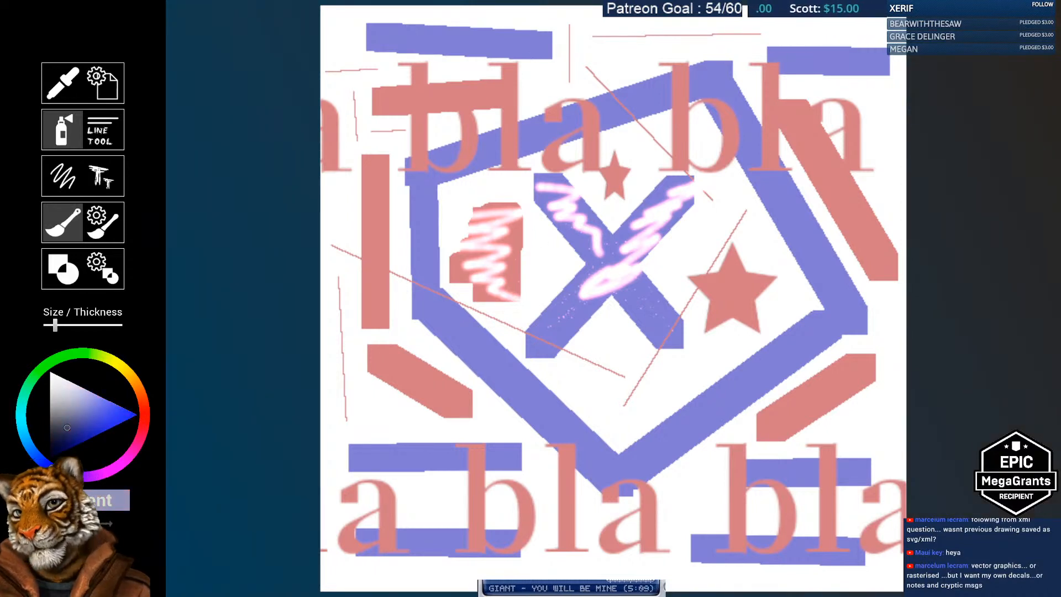
mouse_move(434, 325)
left_mouse_down()
mouse_move(505, 371)
mouse_move(594, 462)
left_mouse_up()
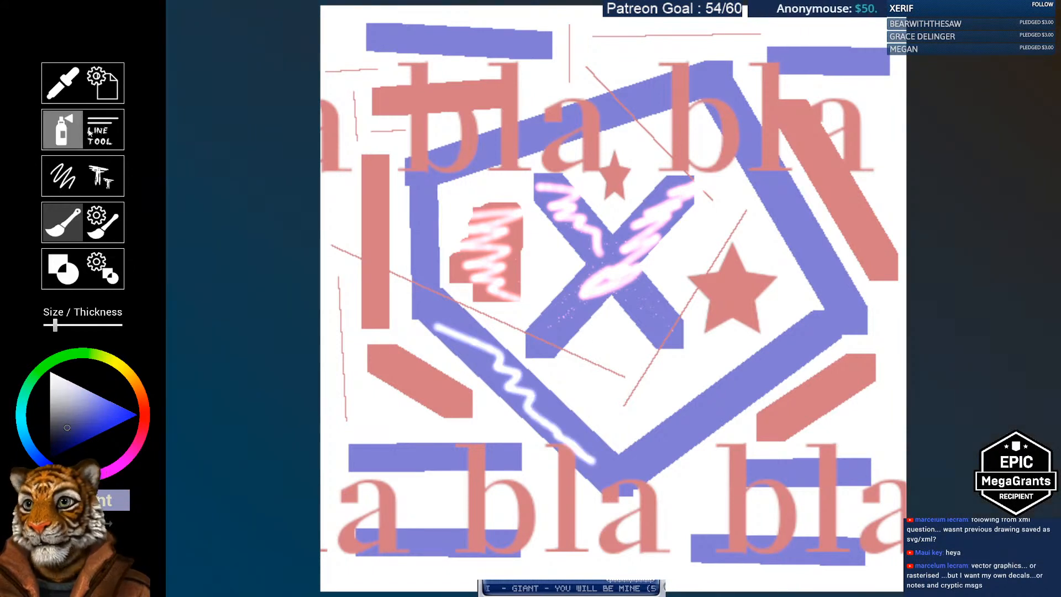
mouse_move(410, 213)
left_mouse_down()
mouse_move(436, 197)
mouse_move(387, 224)
mouse_move(440, 206)
left_mouse_up()
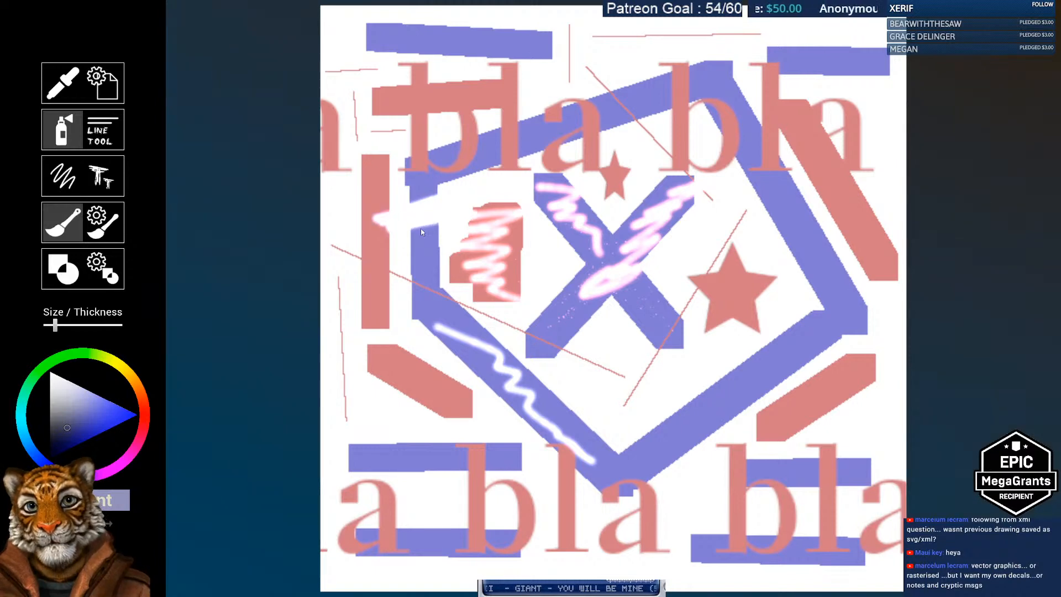
mouse_move(376, 231)
left_mouse_down()
mouse_move(441, 259)
mouse_move(419, 266)
left_mouse_up()
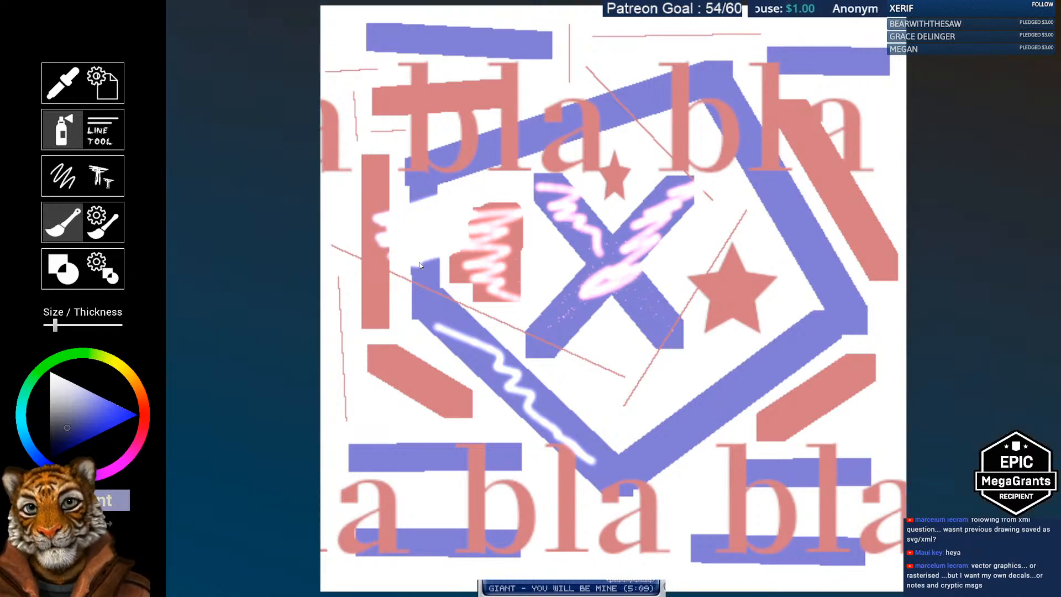
Step: Select the third scatter brush and paint sparkly strokes over the red block, blue X and lower-right band
left_click(103, 226)
left_click(332, 235)
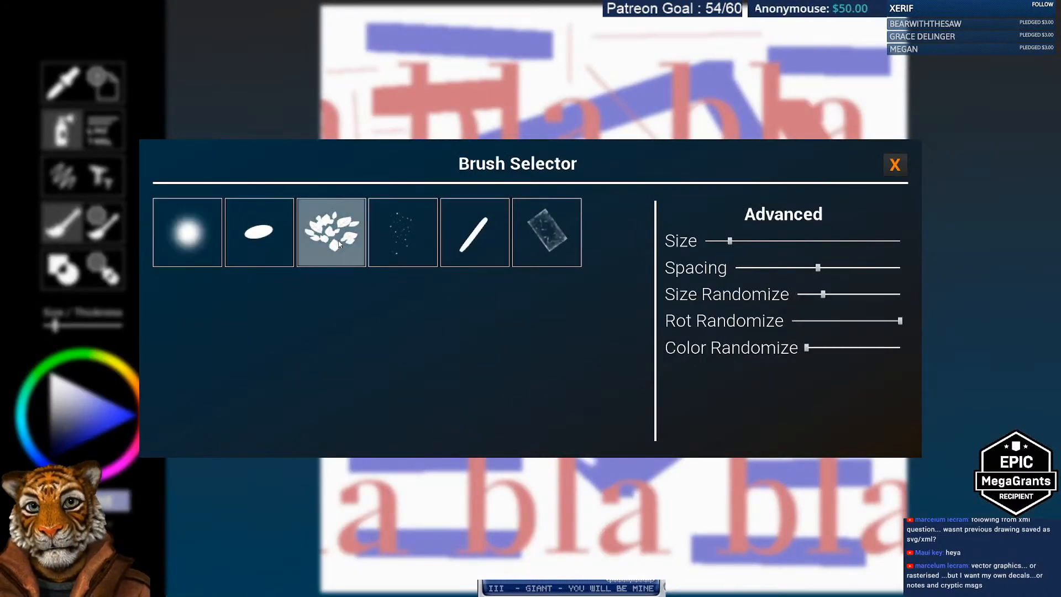
left_click(895, 164)
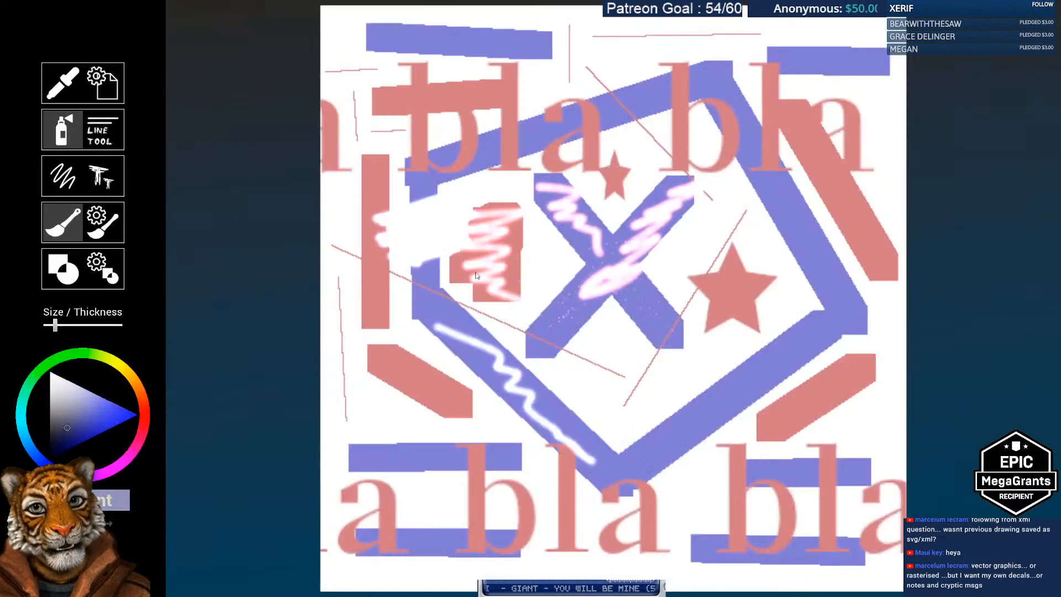
mouse_move(477, 275)
left_mouse_down()
mouse_move(529, 263)
mouse_move(589, 220)
mouse_move(619, 246)
mouse_move(608, 224)
left_mouse_up()
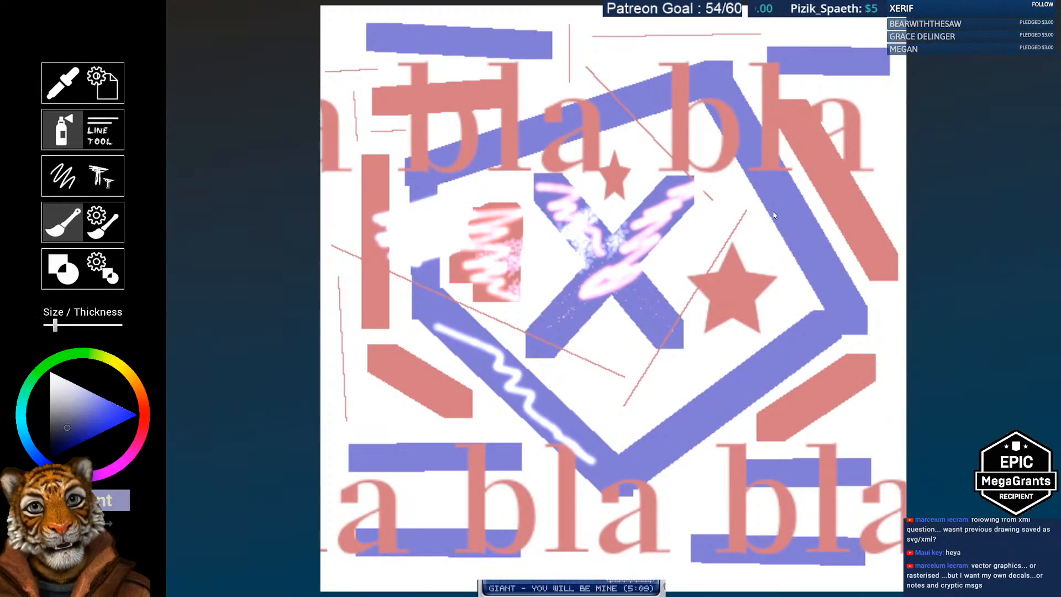
mouse_move(768, 200)
left_mouse_down()
mouse_move(818, 266)
mouse_move(840, 320)
mouse_move(625, 459)
left_mouse_up()
mouse_move(722, 412)
left_mouse_down()
mouse_move(830, 343)
mouse_move(644, 463)
mouse_move(581, 440)
mouse_move(503, 381)
mouse_move(429, 290)
mouse_move(428, 265)
mouse_move(436, 332)
left_mouse_up()
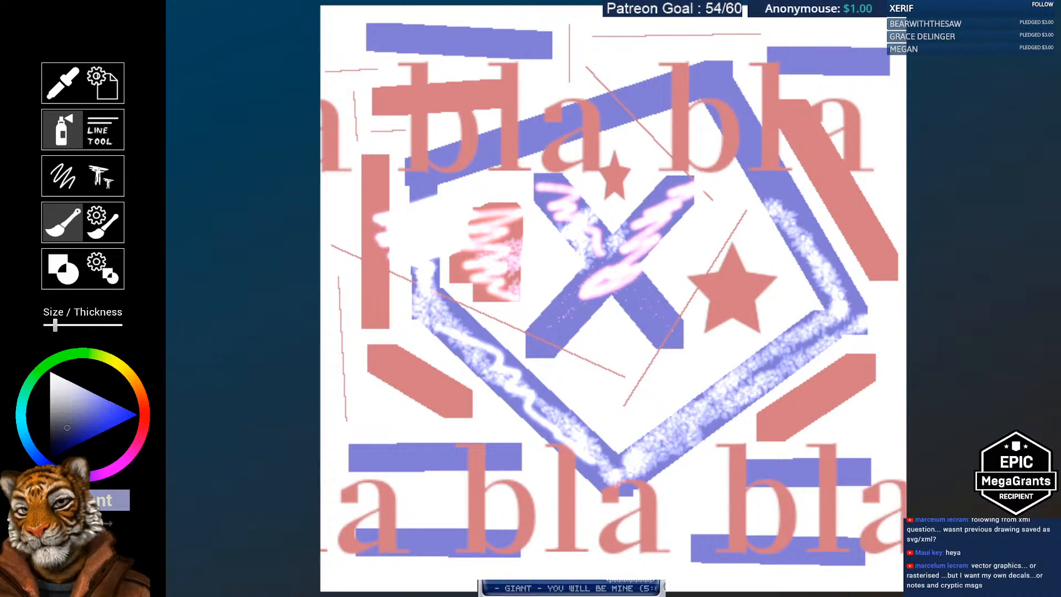
Step: Draw a small grey star left of centre and a large grey star over the X
left_click(75, 278)
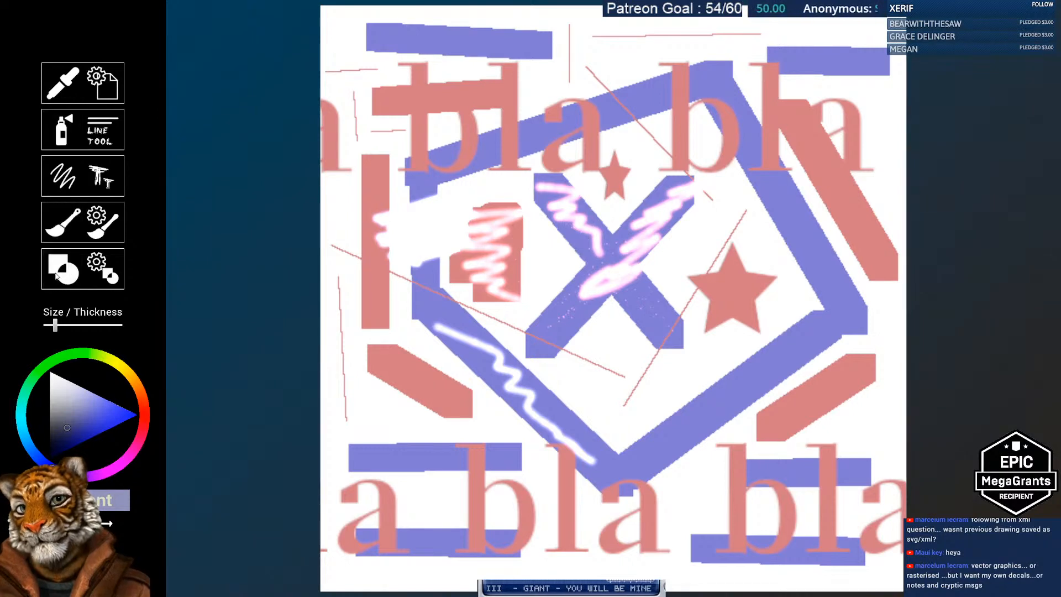
left_click_drag(421, 237, 500, 331)
left_click_drag(412, 189, 755, 331)
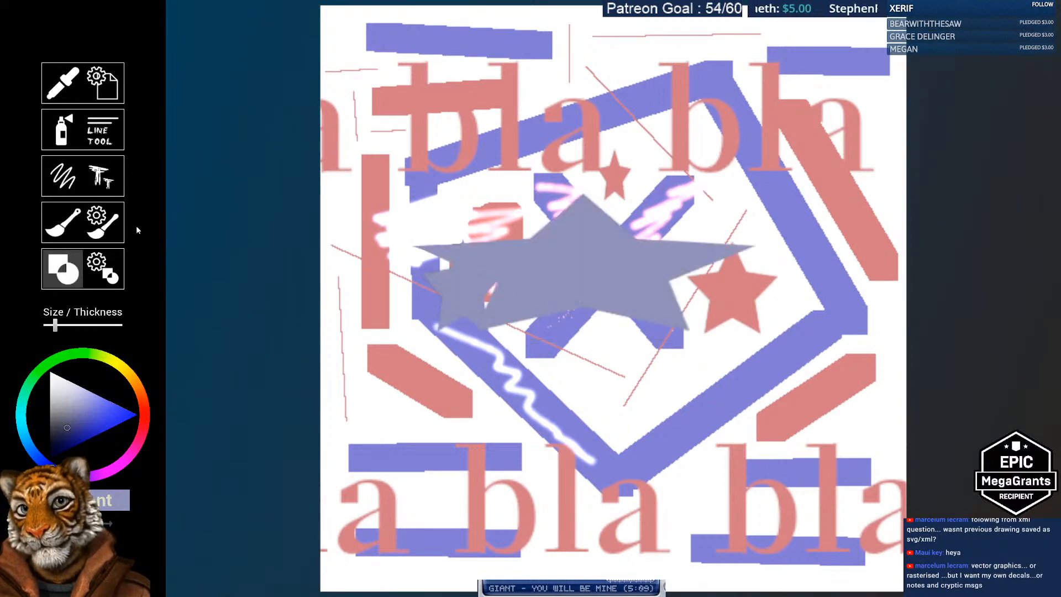
Step: Select the colour picker, then open and close the File Settings dialog
left_click(62, 83)
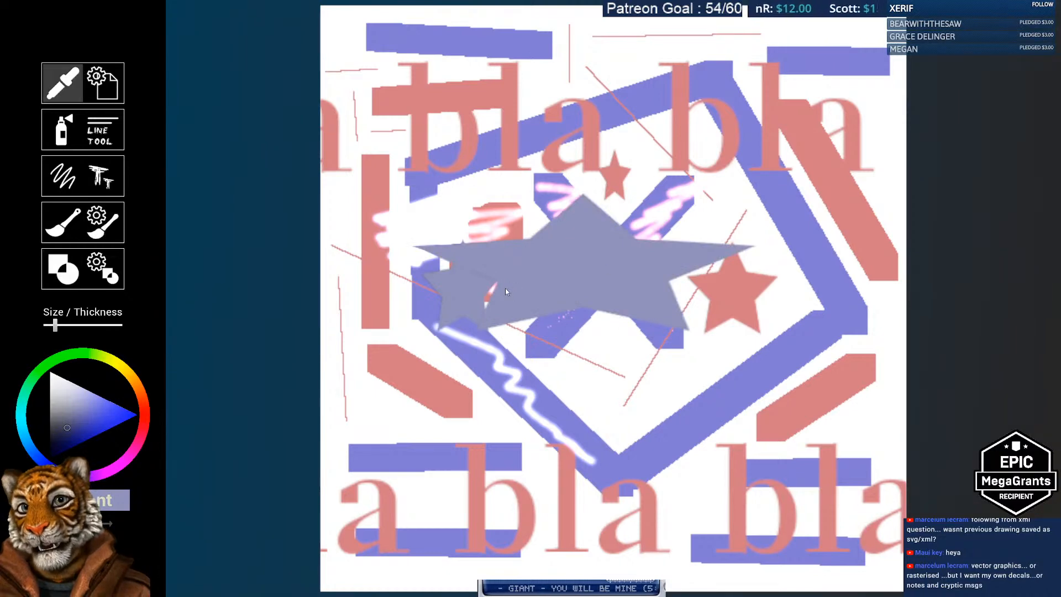
left_click(103, 83)
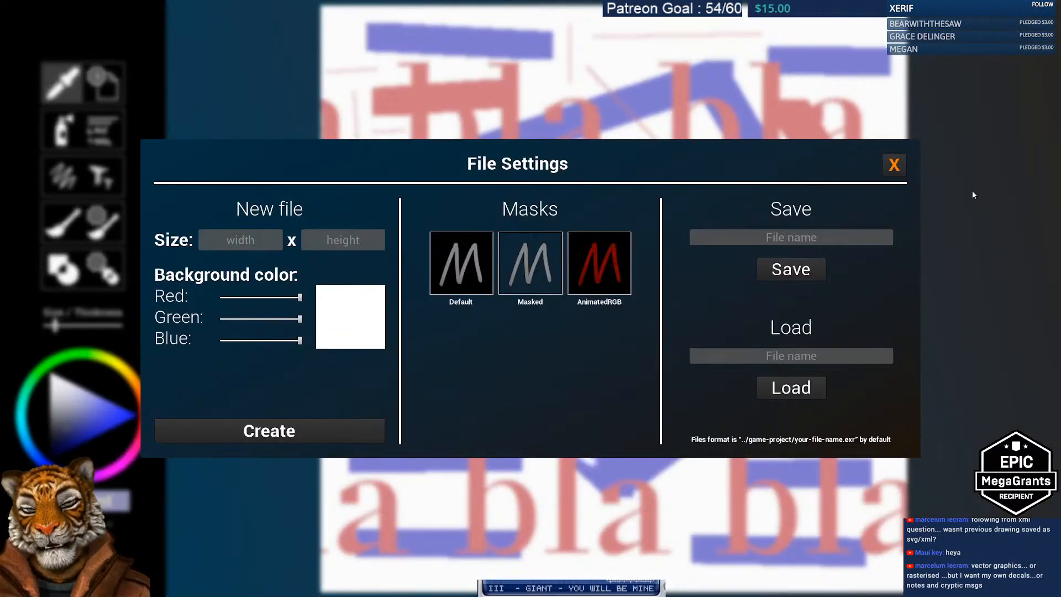
left_click(895, 167)
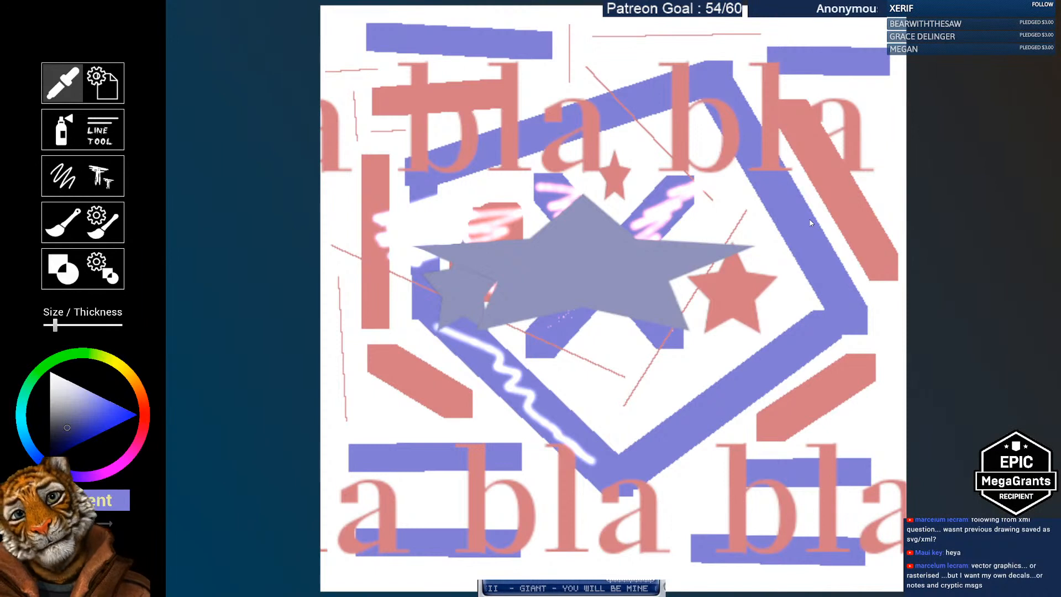
Step: Switch to Krita and close test123.exr without saving its changes
key("alt+Tab")
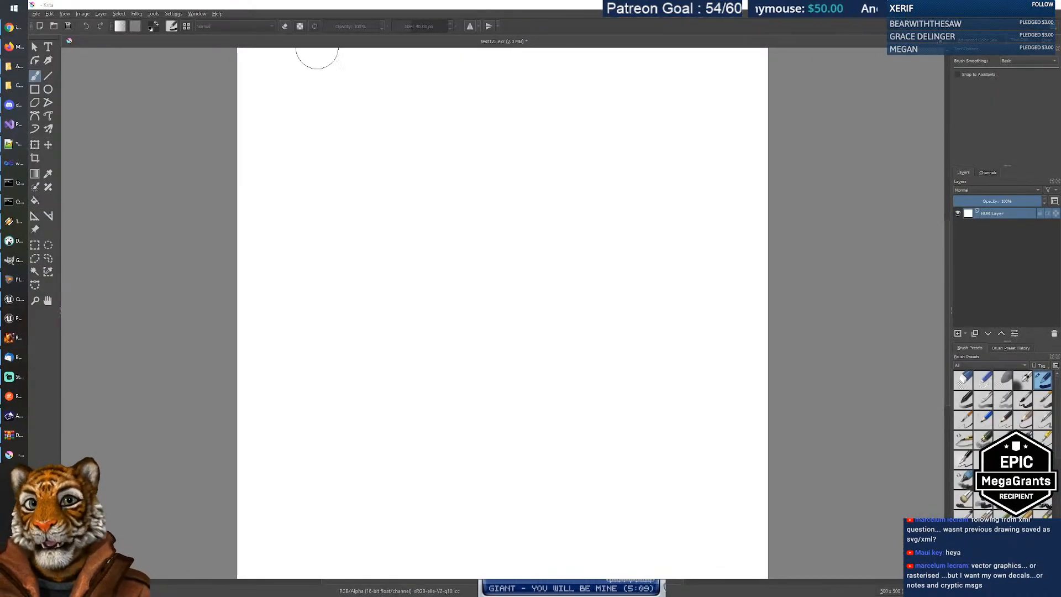
key("ctrl+s")
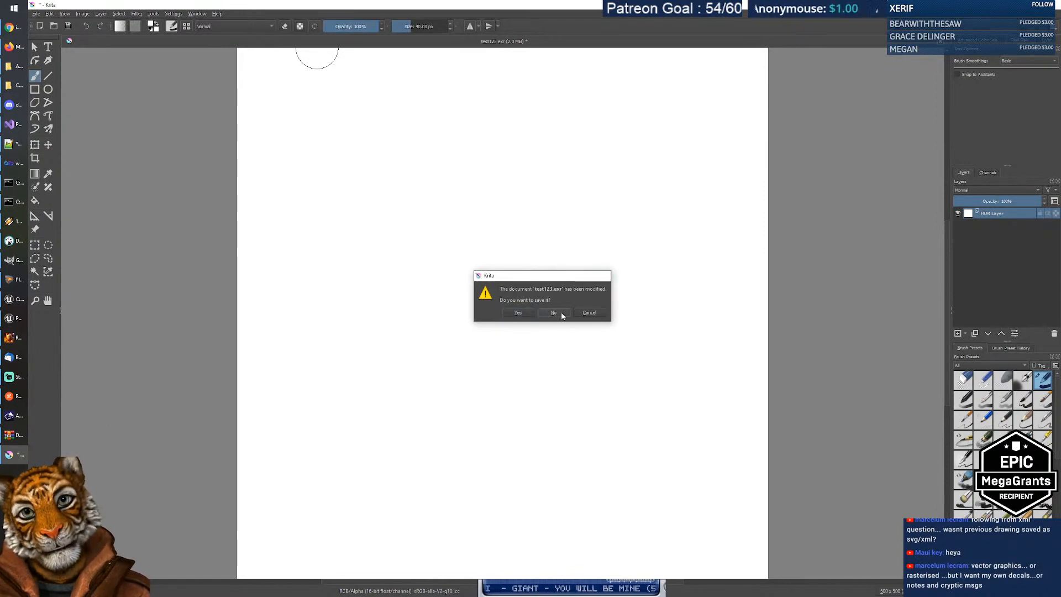
key("alt+Tab")
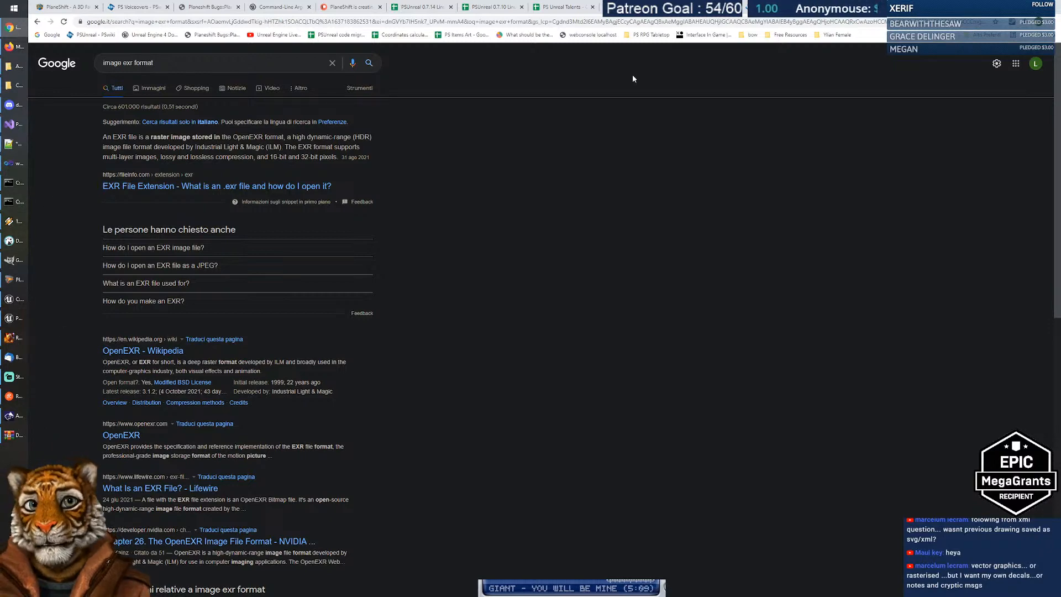
Step: Bring up the 'PS Unreal Talents' spreadsheet browser tab
left_click(570, 7)
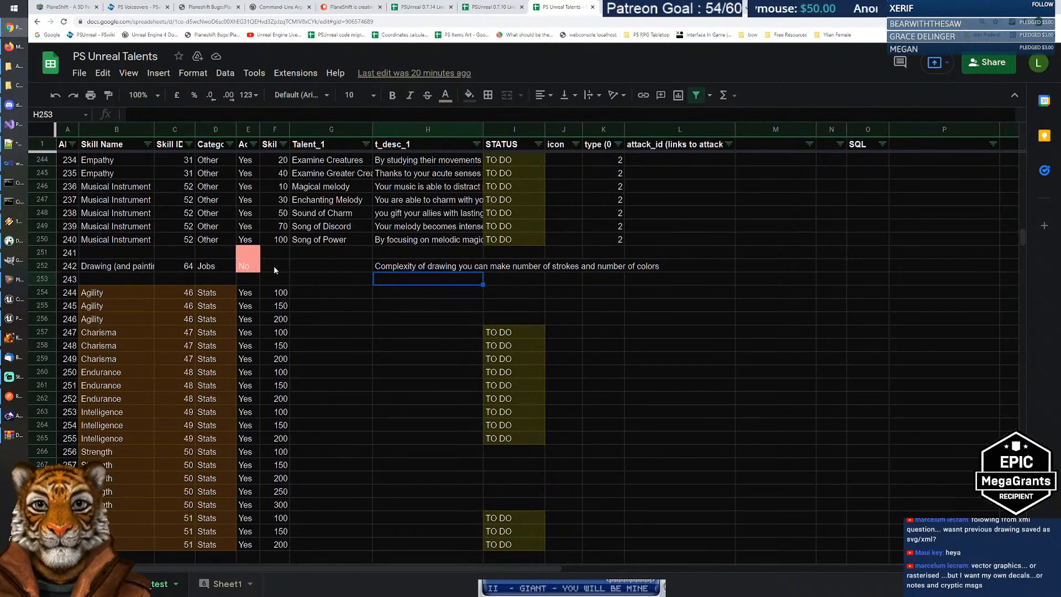
left_click(126, 270)
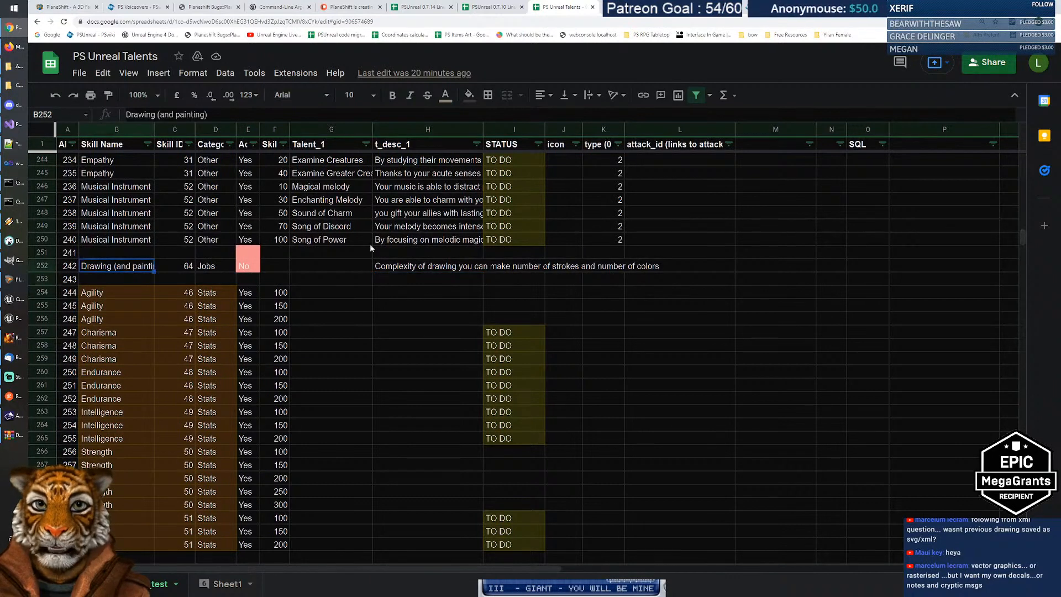
left_click(423, 270)
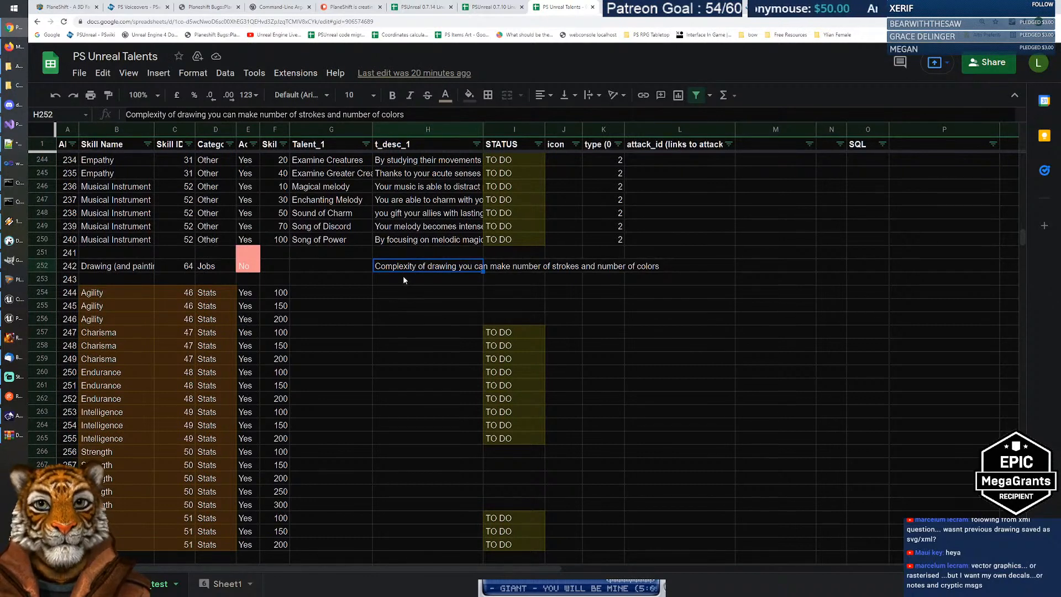
left_click(403, 277)
left_click(405, 267)
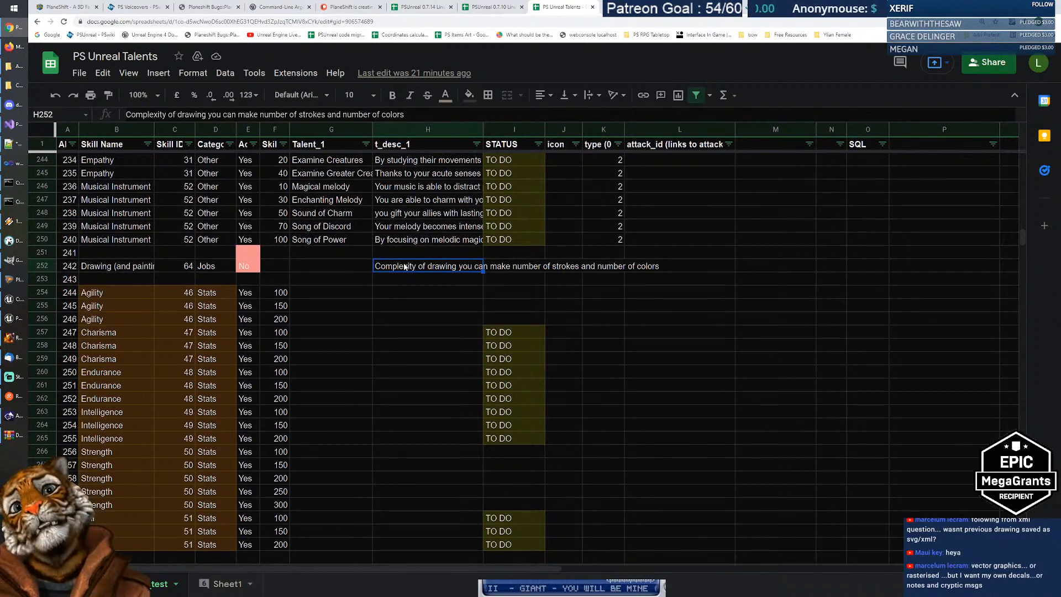
left_click(404, 297)
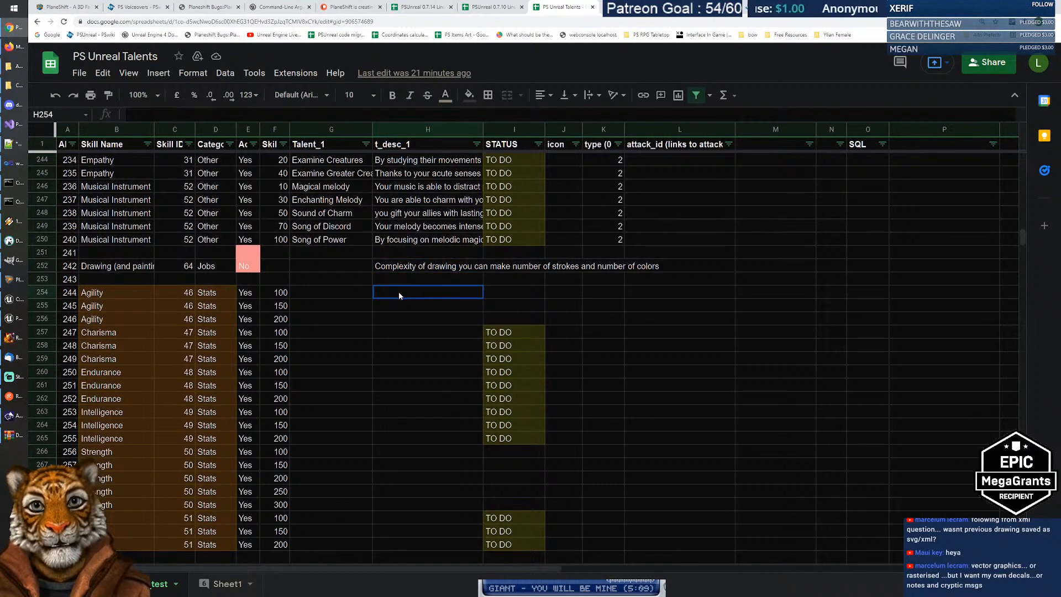
left_click(397, 269)
left_click(393, 290)
left_click(394, 268)
left_click(394, 289)
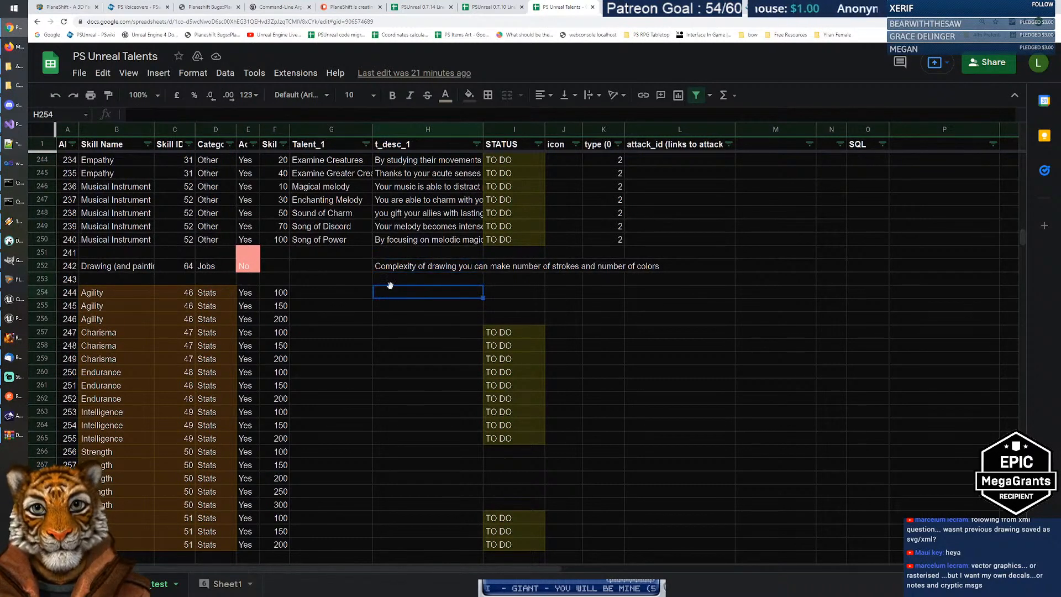
left_click(396, 268)
left_click(393, 290)
left_click(397, 268)
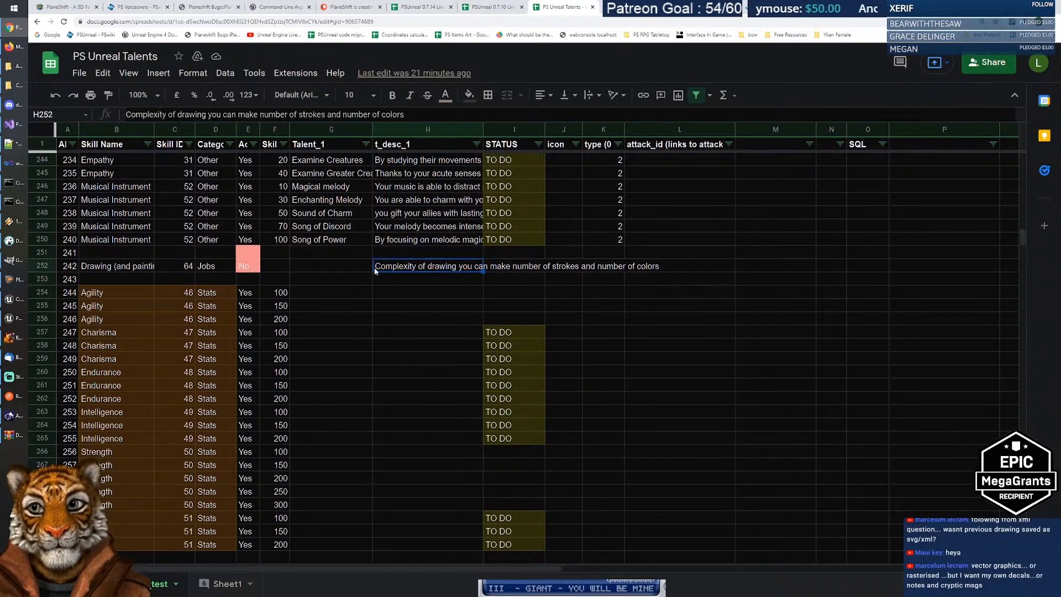
left_click(529, 290)
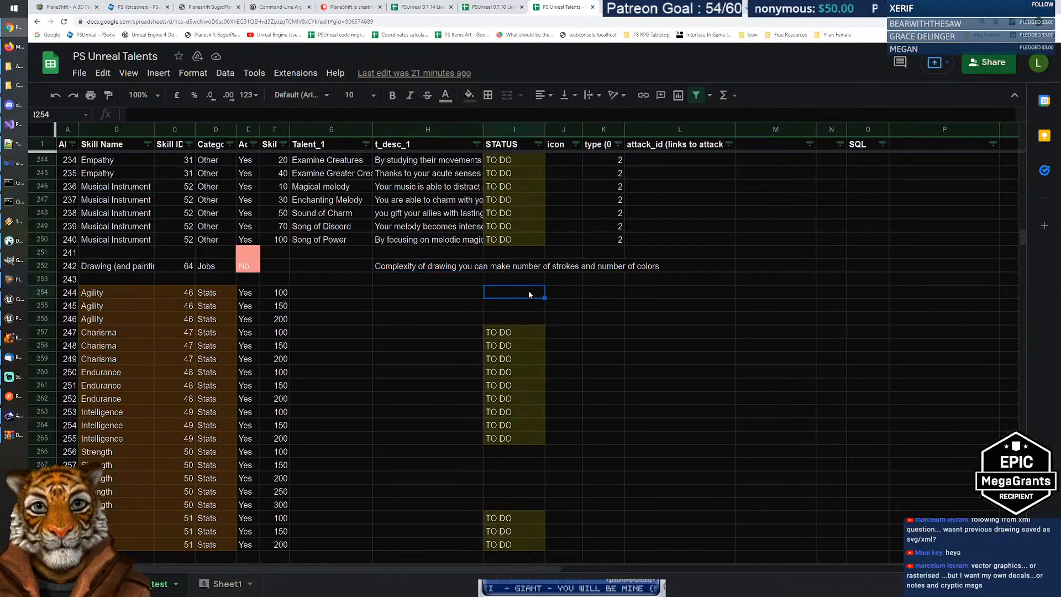
left_click(420, 267)
left_click(387, 306)
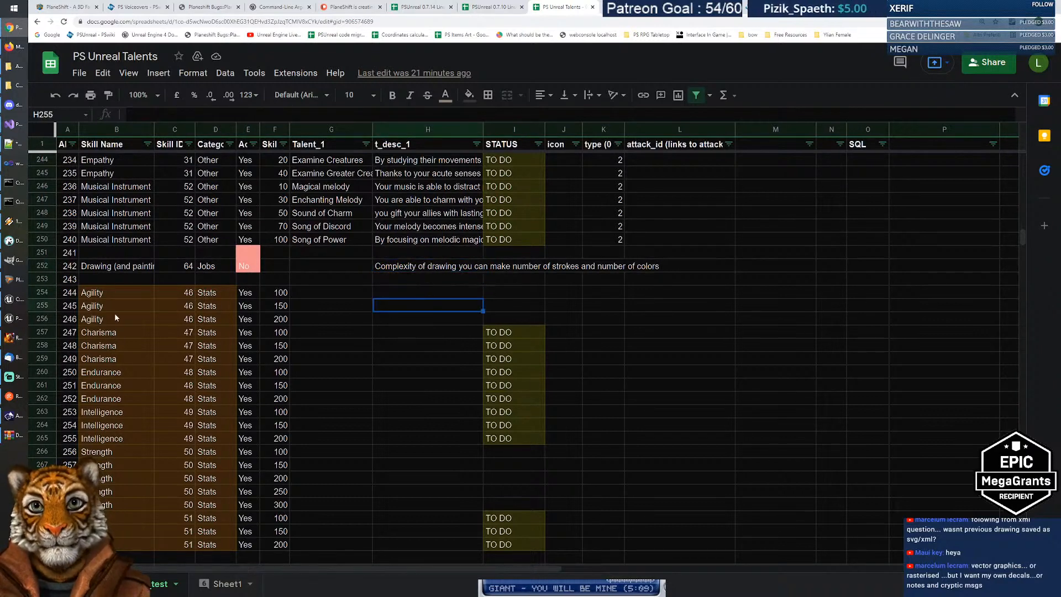
left_click_drag(113, 293, 219, 550)
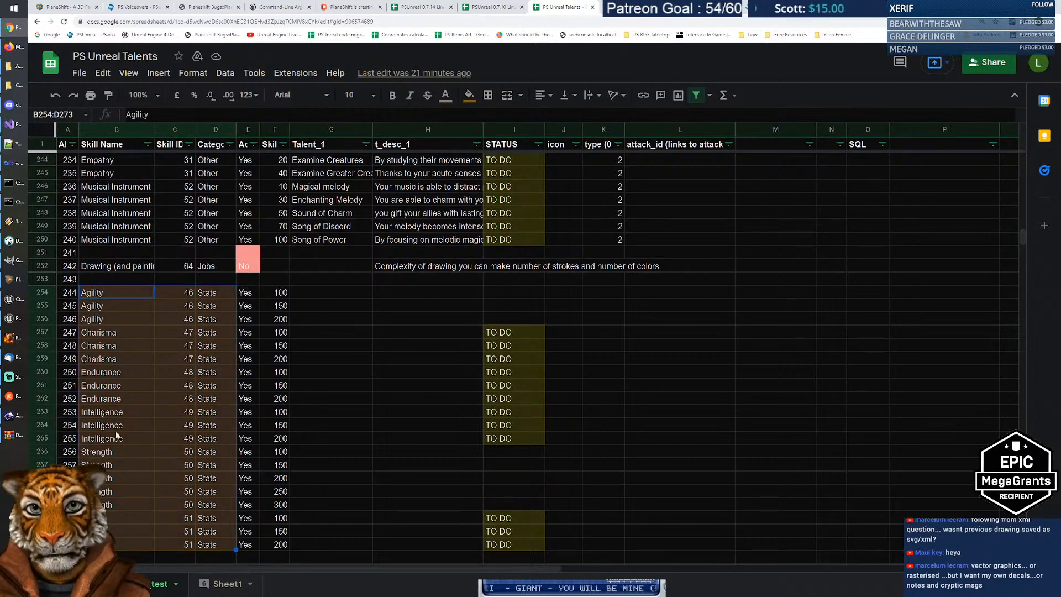
left_click(108, 516)
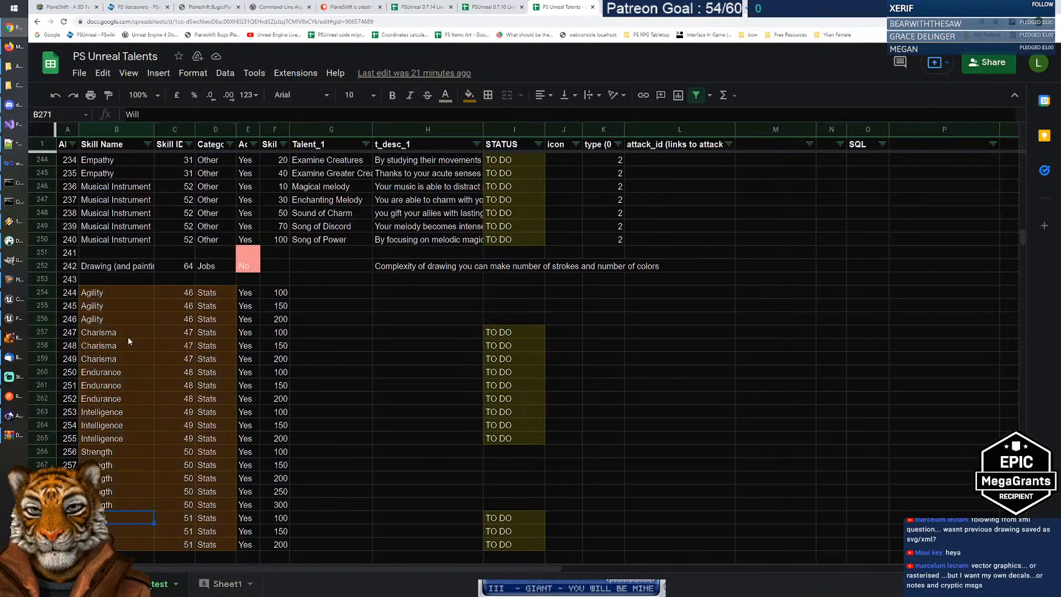
left_click(115, 295)
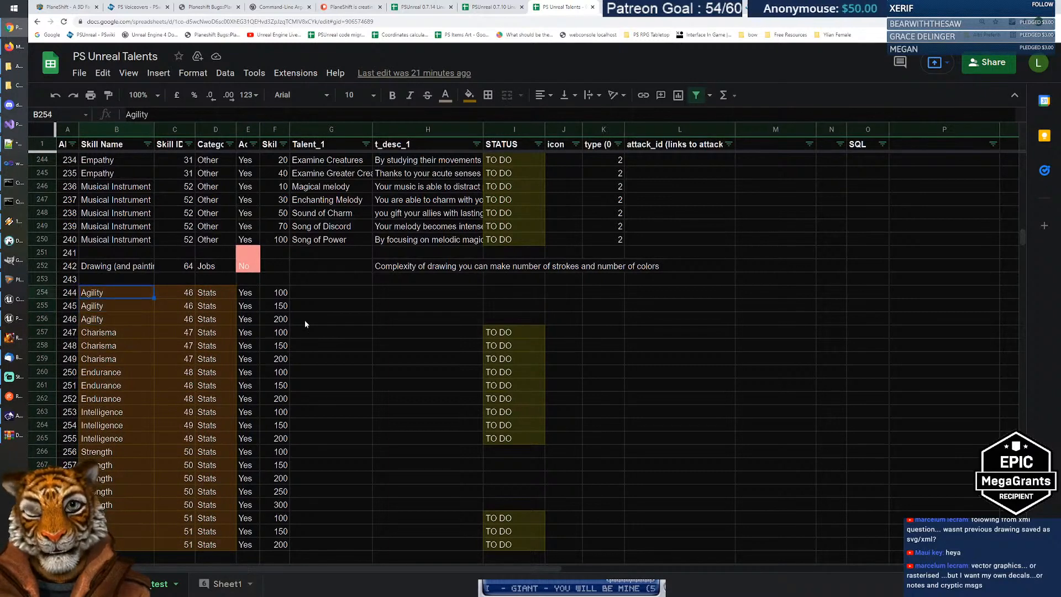
left_click(445, 291)
left_click(354, 292)
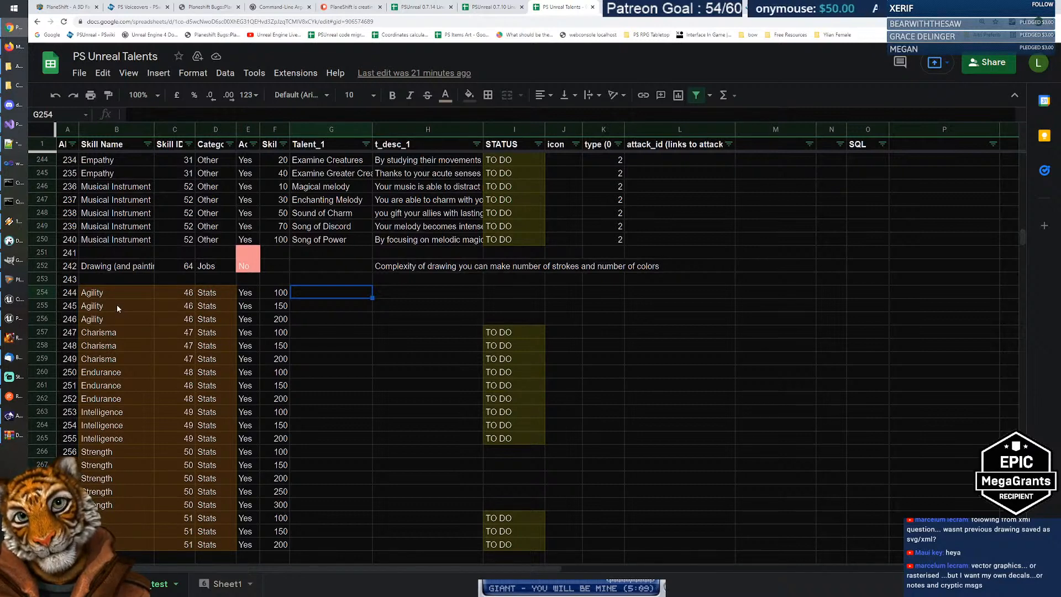
scroll(336, 302, "up", 3)
scroll(335, 304, "up", 20)
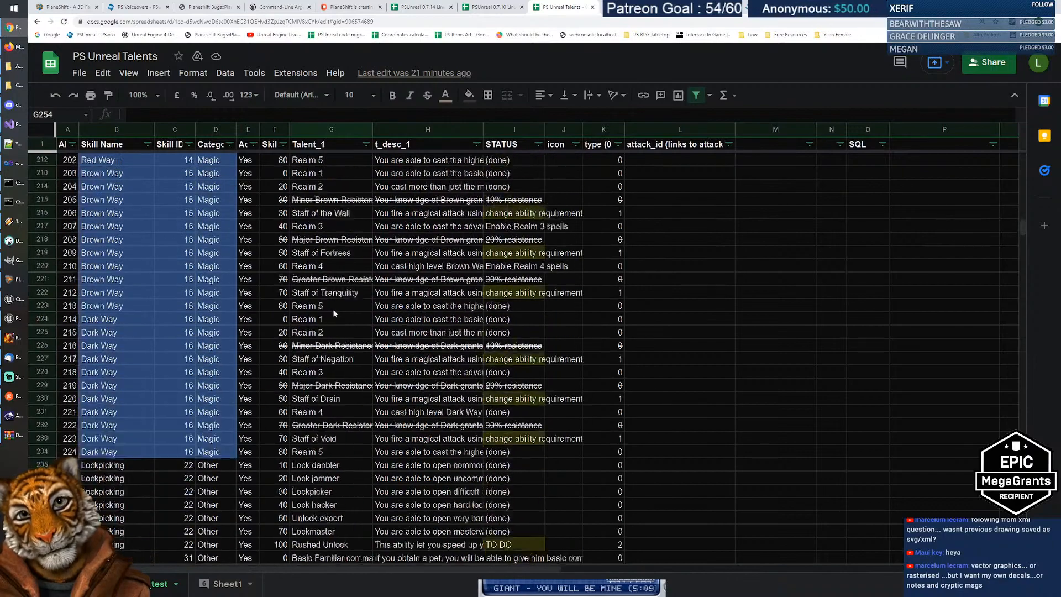
scroll(331, 312, "up", 20)
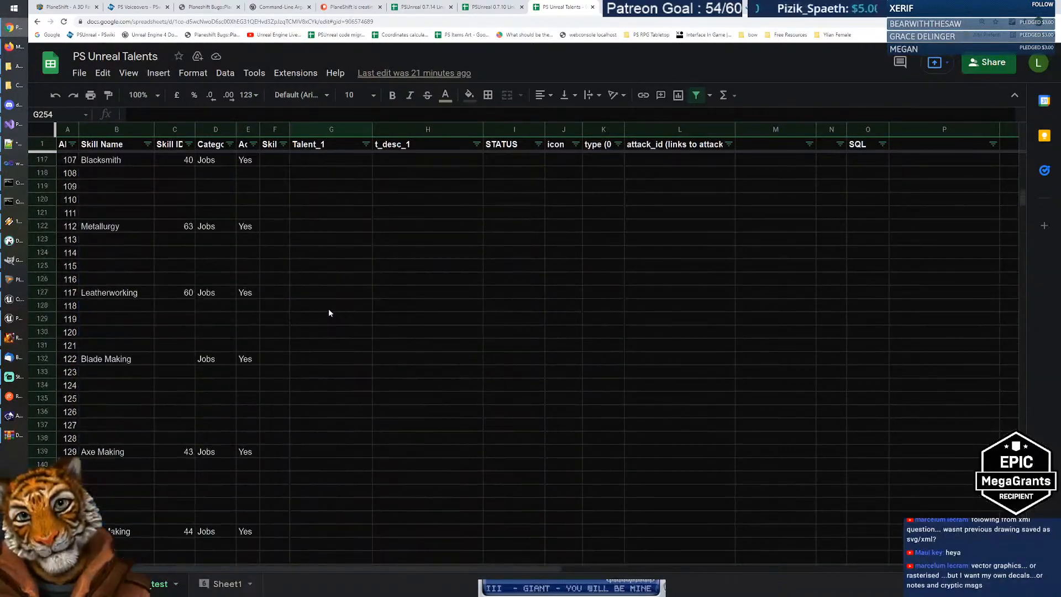
scroll(323, 313, "up", 20)
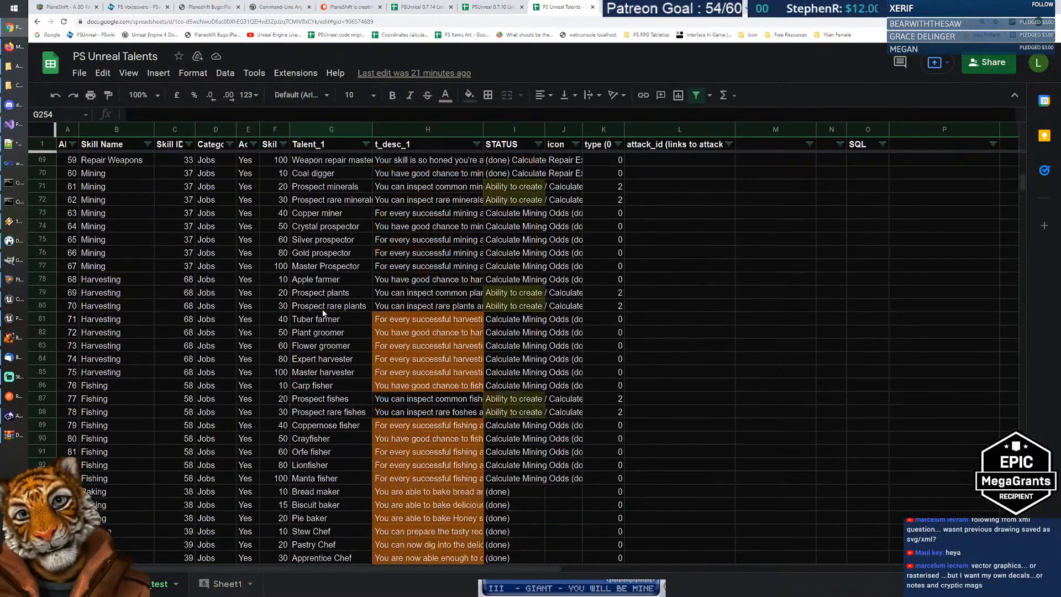
scroll(323, 313, "up", 8)
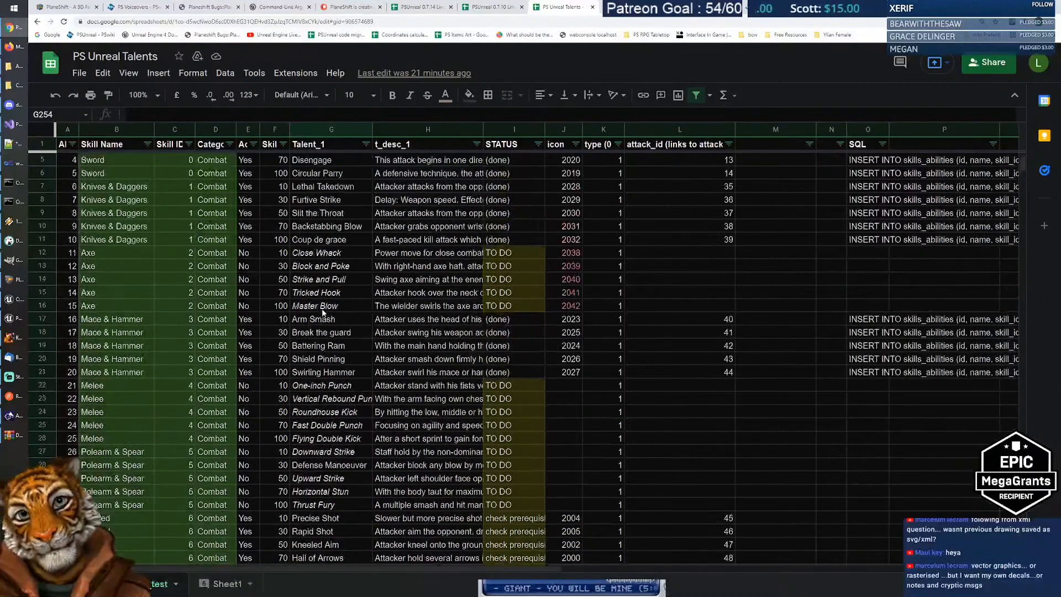
scroll(388, 296, "down", 12)
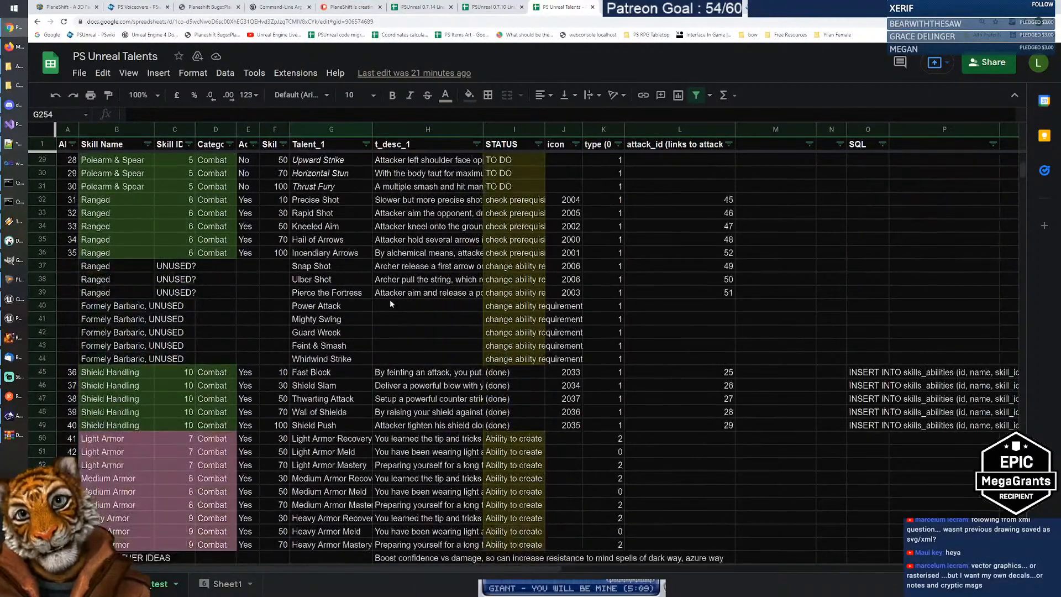
scroll(380, 301, "down", 3)
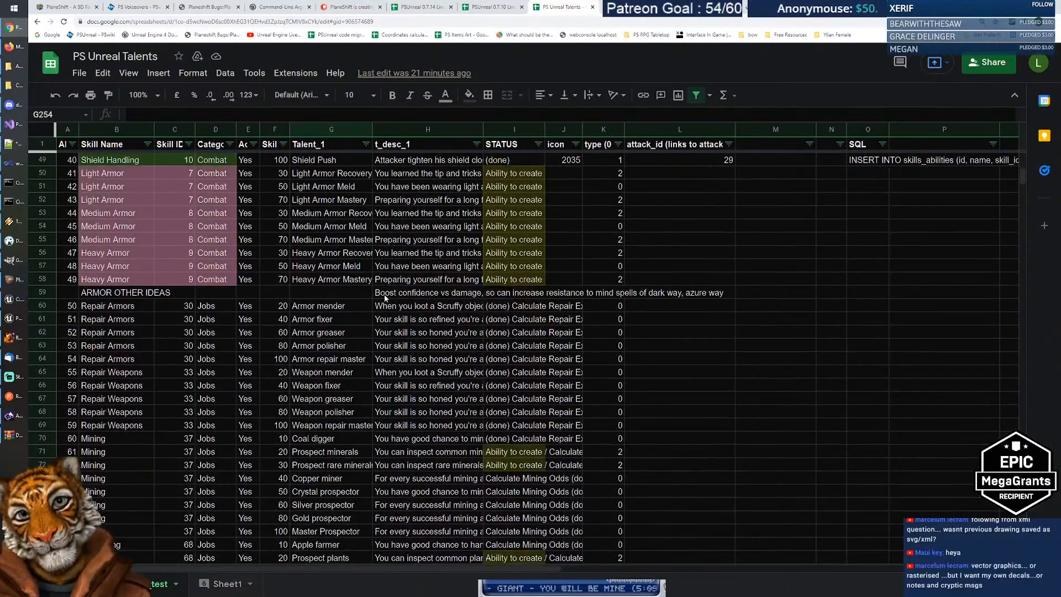
scroll(424, 319, "down", 8)
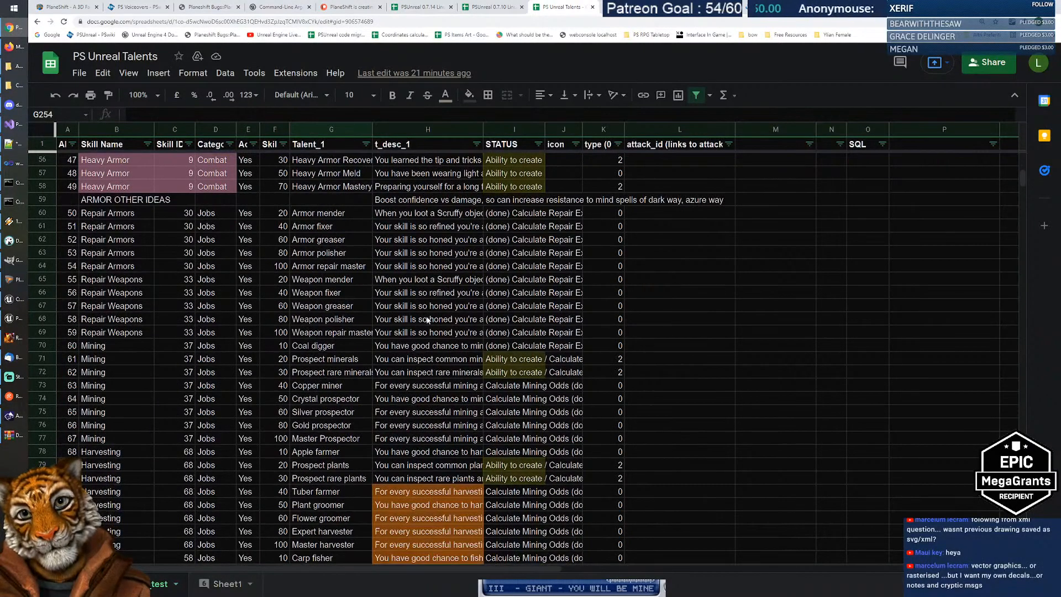
scroll(425, 313, "down", 10)
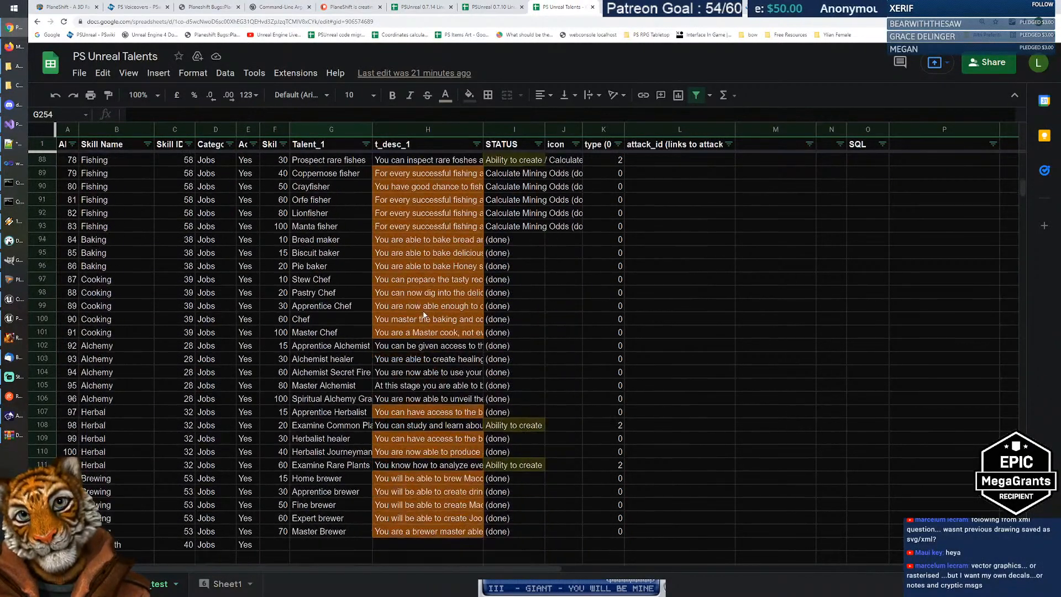
scroll(424, 313, "down", 14)
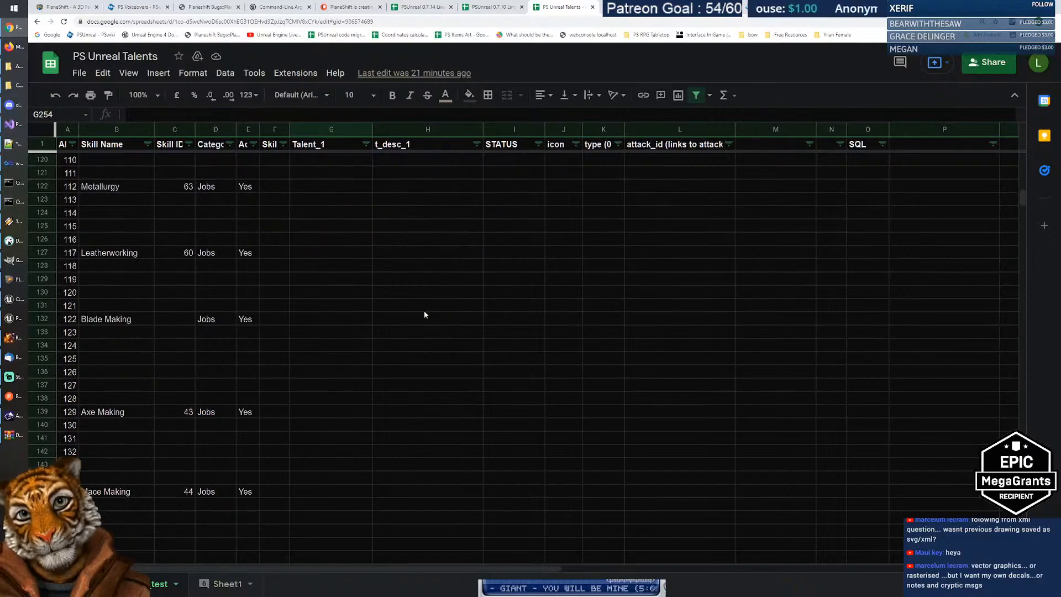
scroll(424, 311, "down", 20)
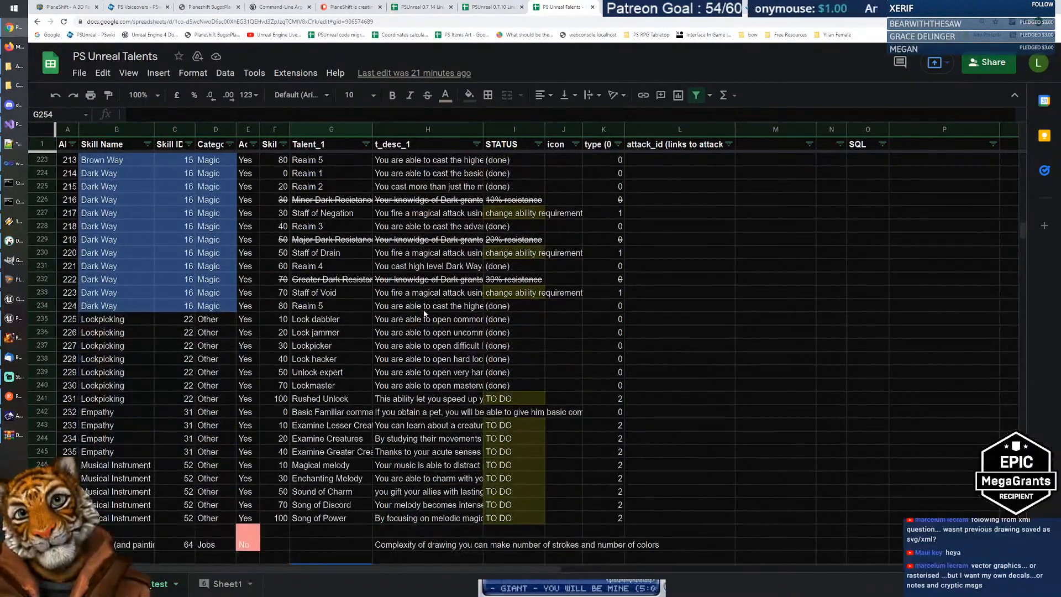
scroll(424, 313, "down", 4)
scroll(425, 313, "down", 15)
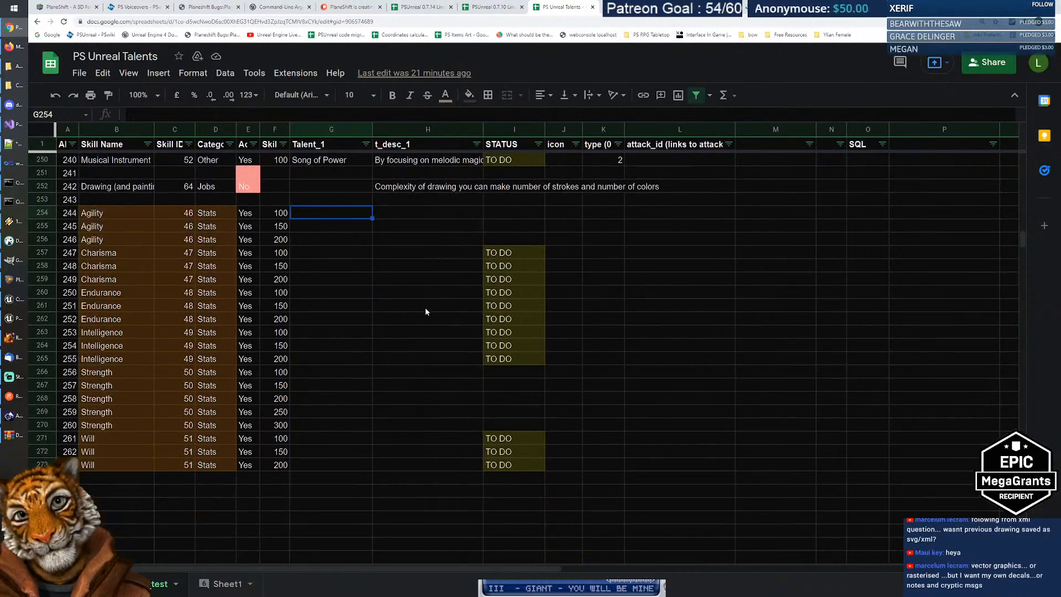
scroll(425, 313, "down", 5)
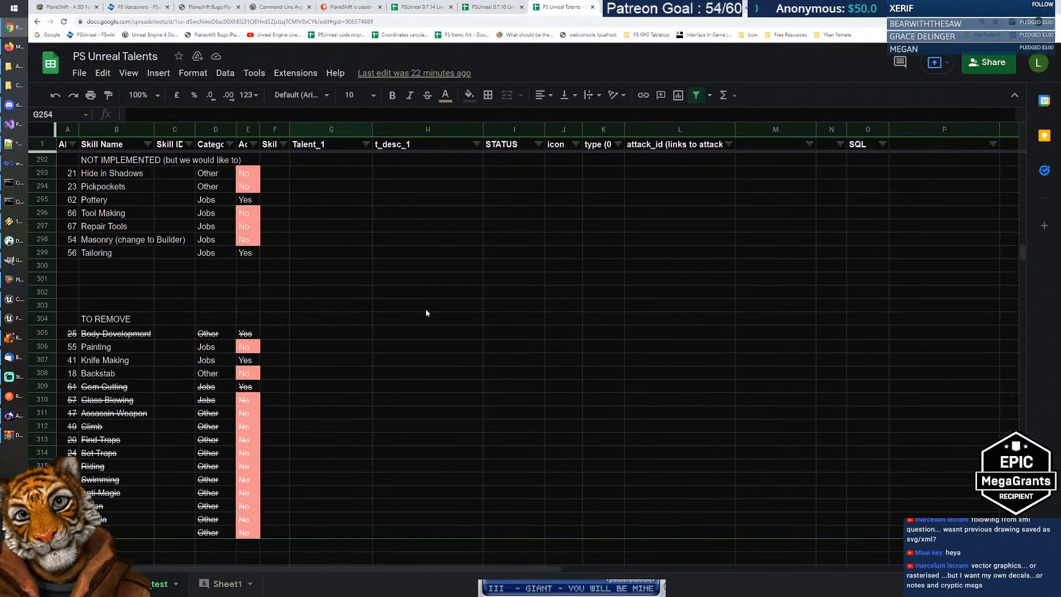
scroll(426, 314, "up", 4)
scroll(450, 313, "up", 17)
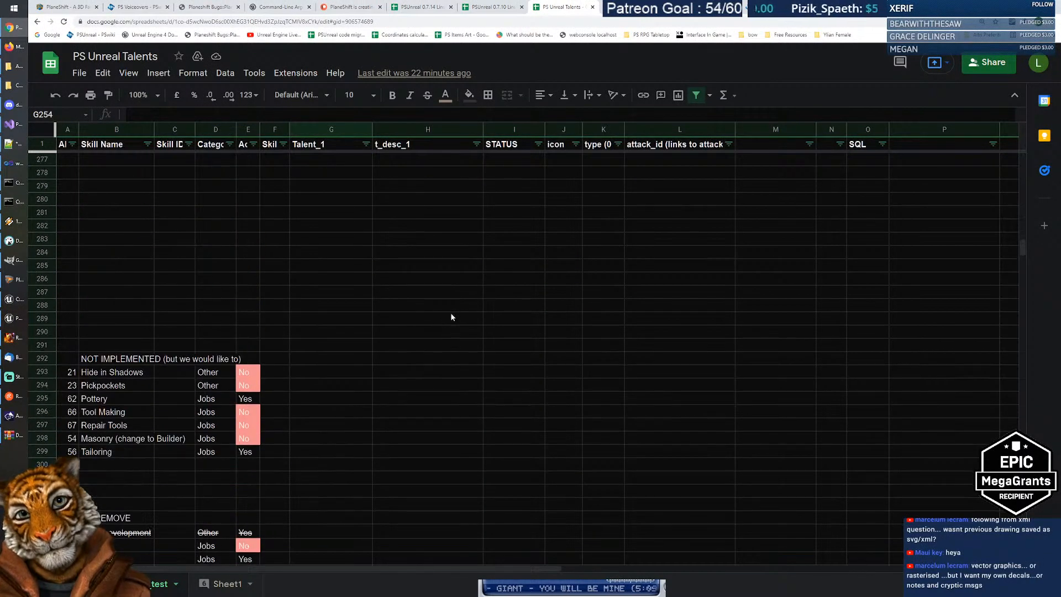
left_click(474, 327)
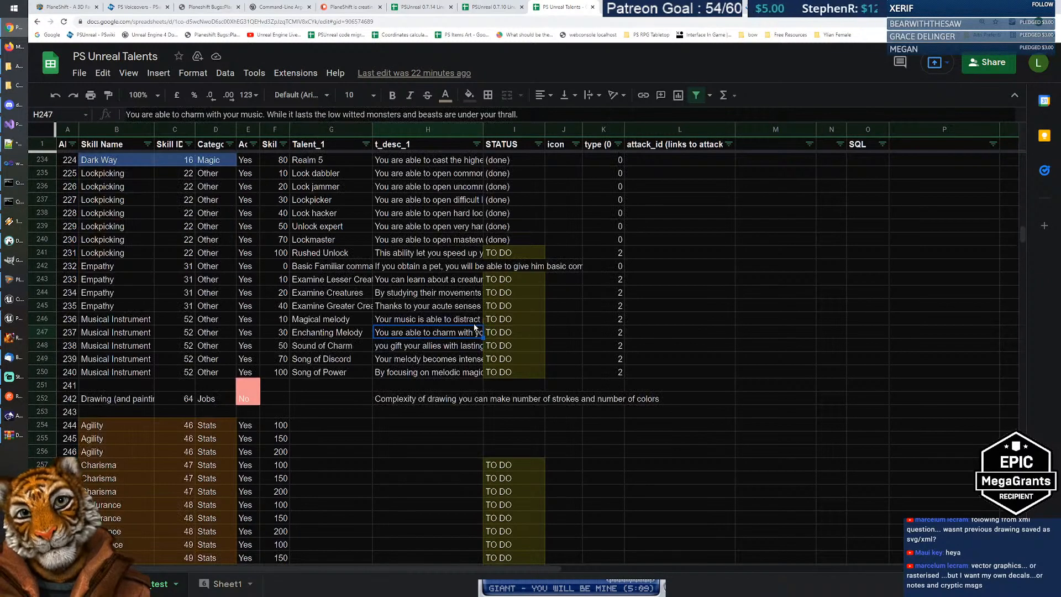
key("Page_Up")
key("Page_Up")
key("Page_Up")
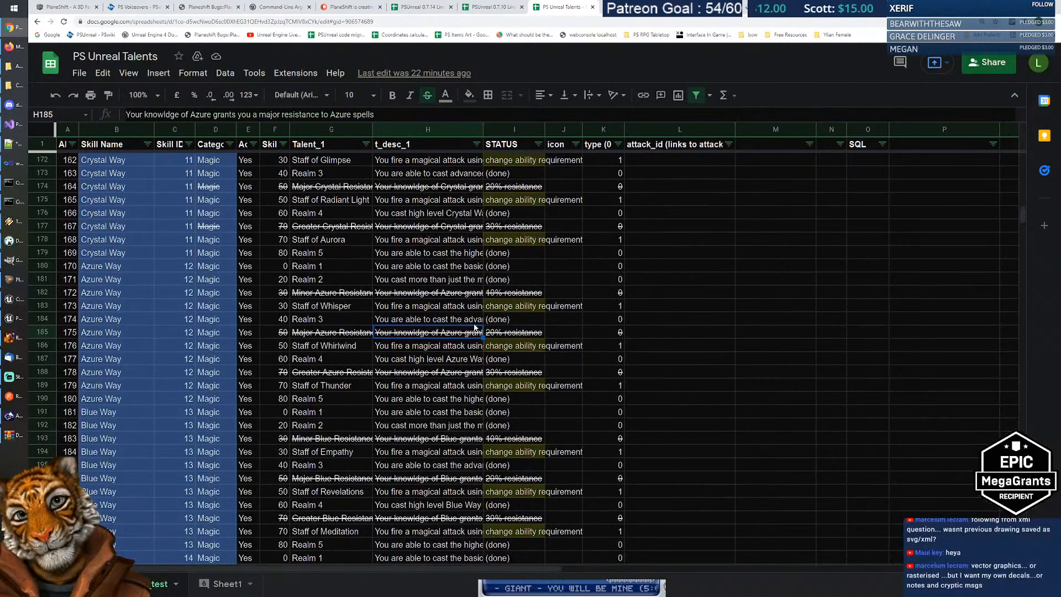
key("Page_Up")
key("Page_Up")
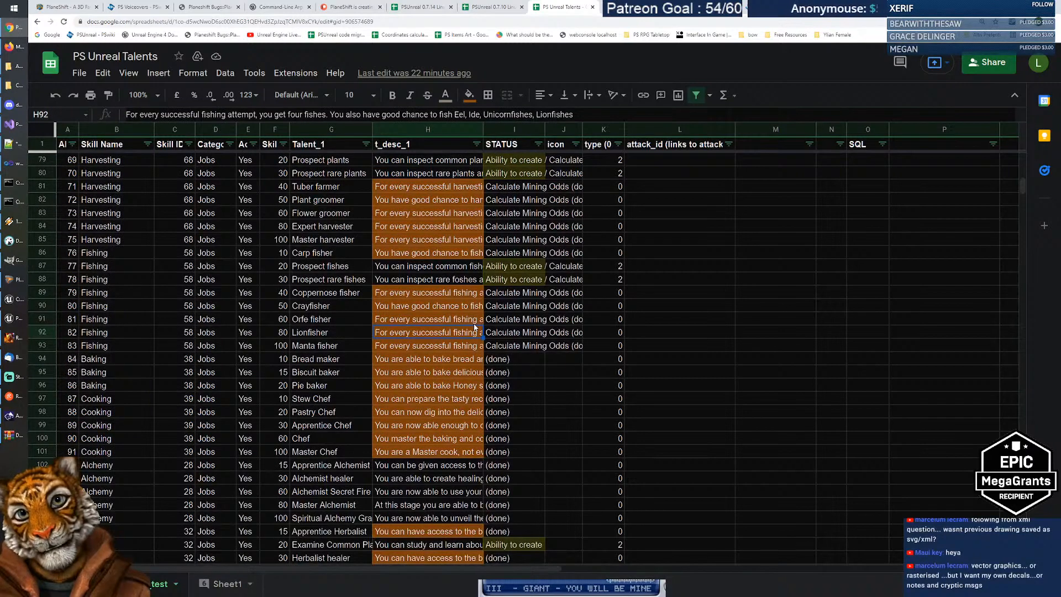
key("Page_Up")
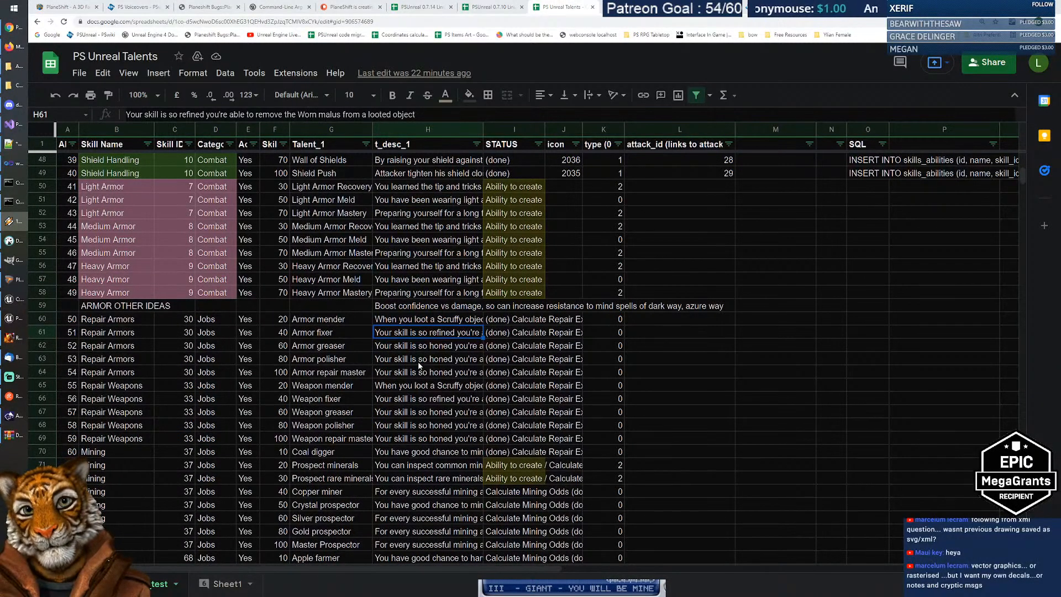
key("Down")
scroll(410, 356, "up", 5)
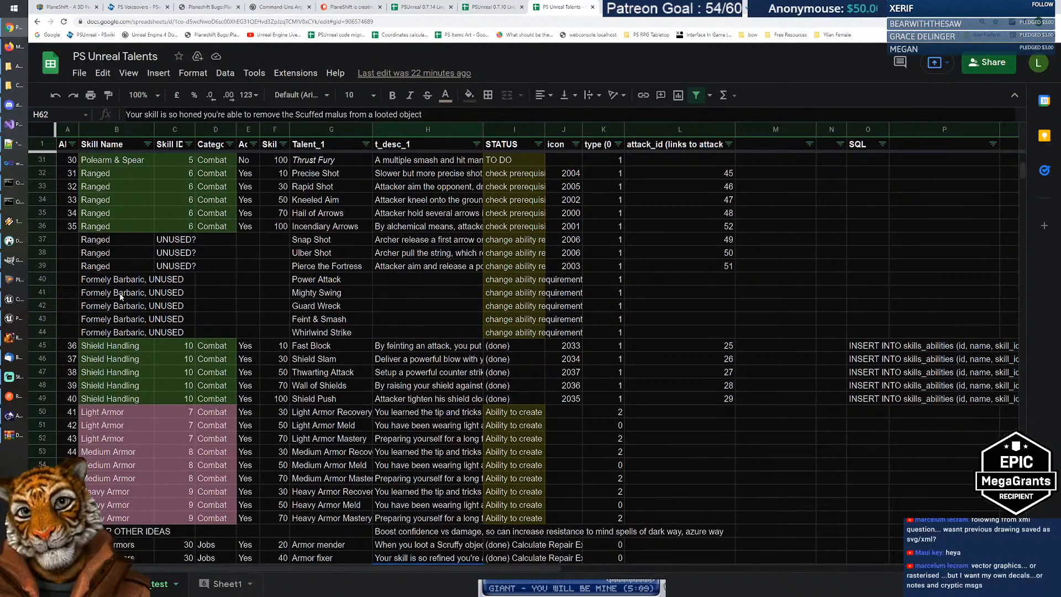
Step: Review the unused Ranged talent rows, then scroll down and select the first Agility row's talent cell
left_click_drag(99, 239, 447, 269)
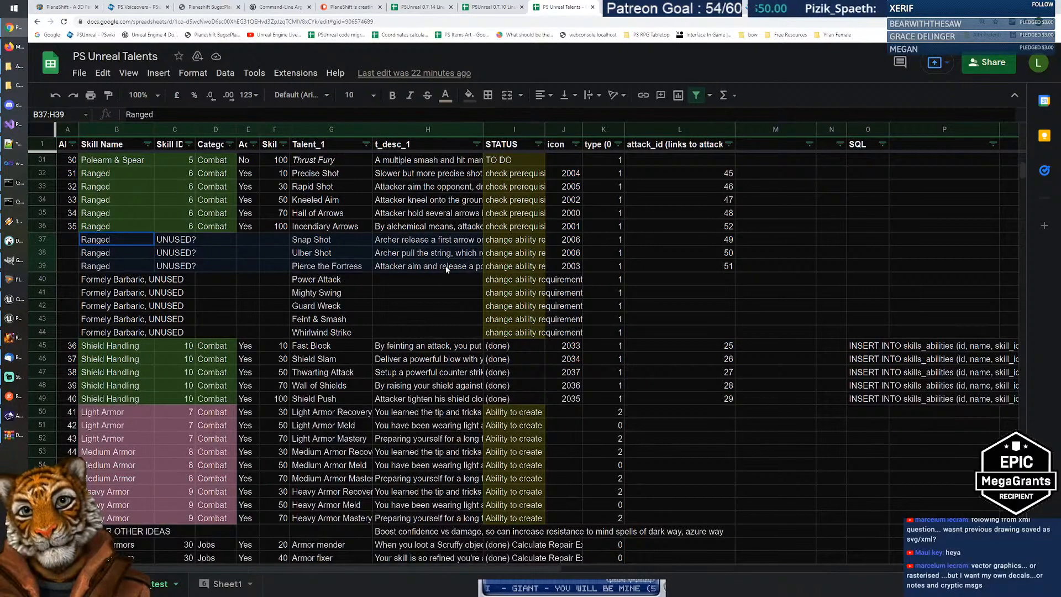
left_click_drag(325, 243, 417, 265)
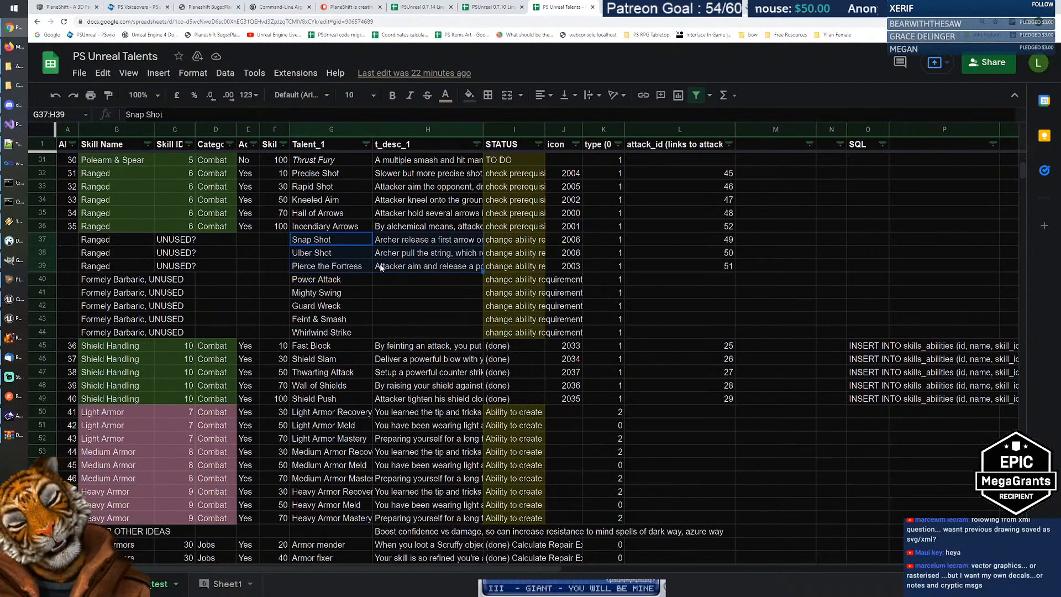
scroll(378, 327, "down", 20)
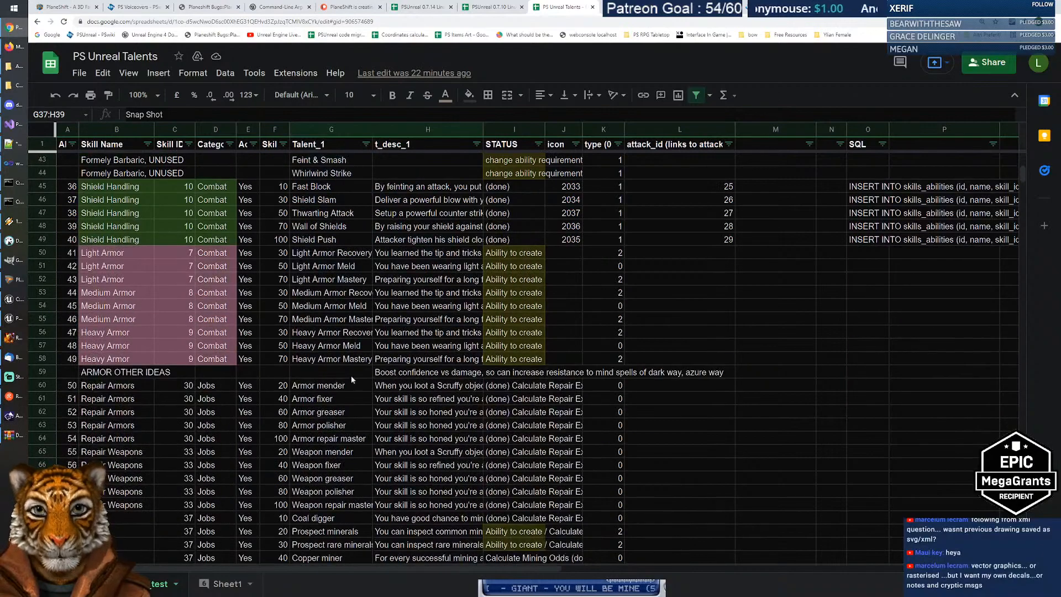
scroll(377, 339, "down", 20)
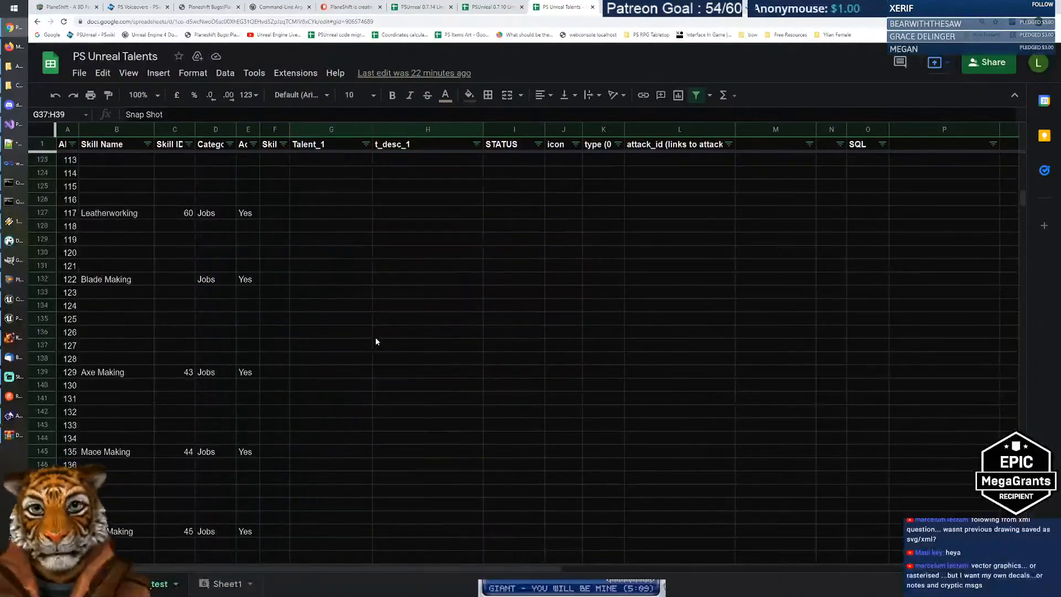
scroll(376, 332, "down", 18)
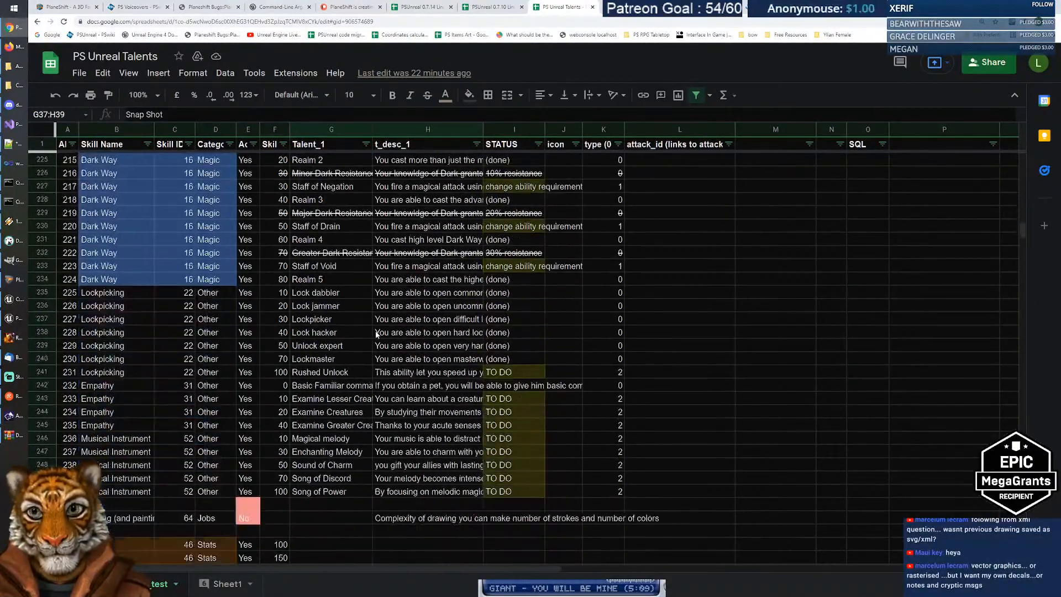
left_click(329, 219)
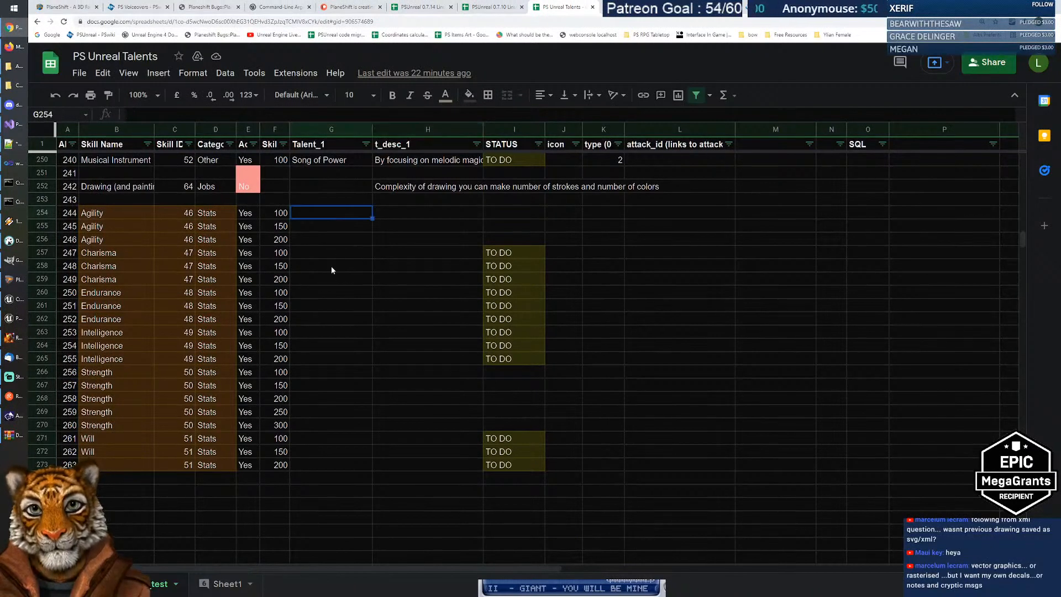
scroll(329, 294, "up", 1)
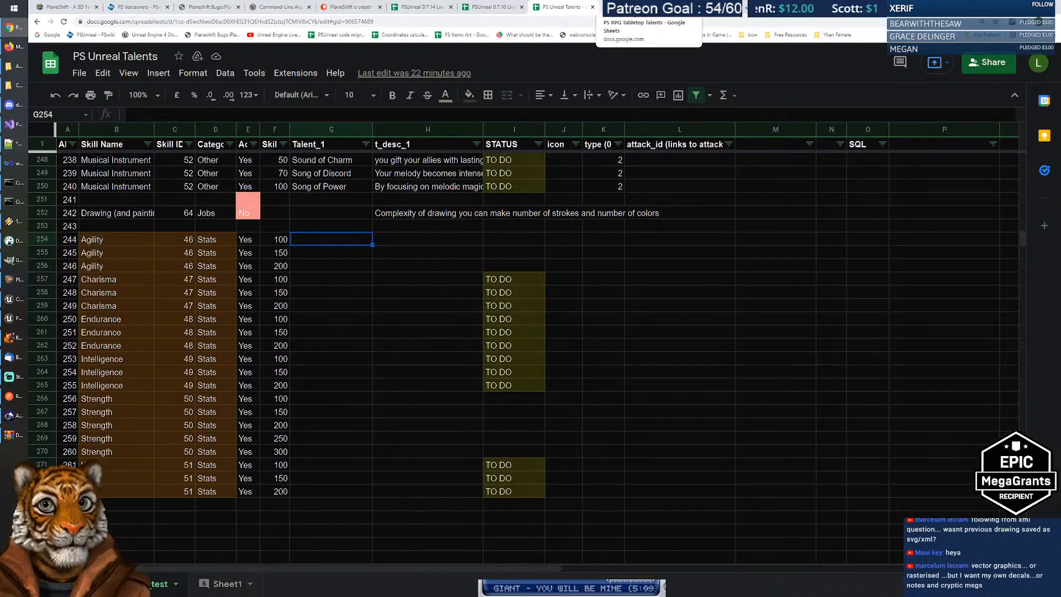
left_click(630, 7)
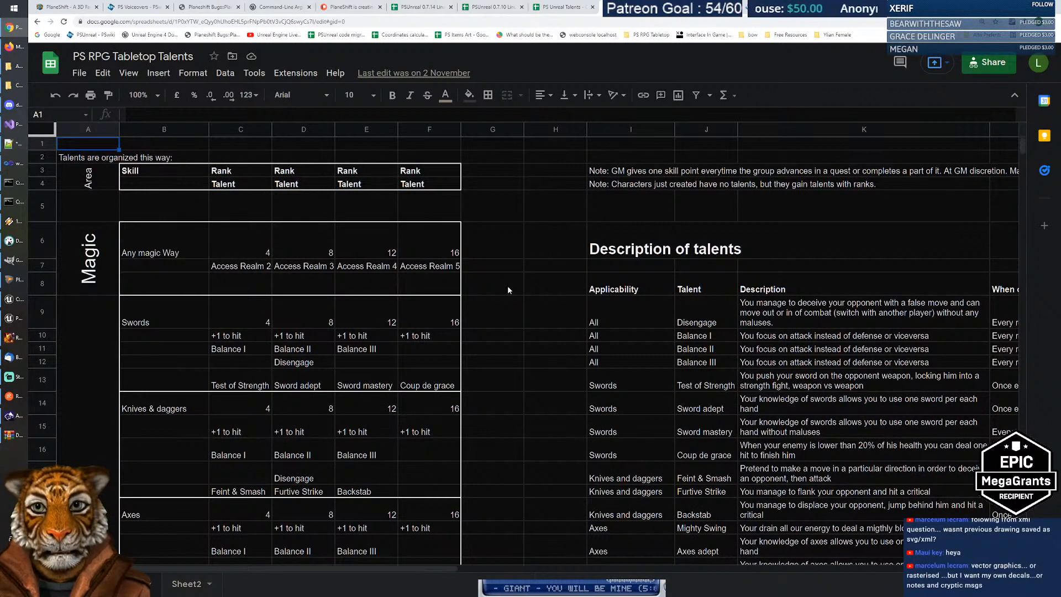
scroll(508, 285, "down", 3)
scroll(506, 287, "down", 15)
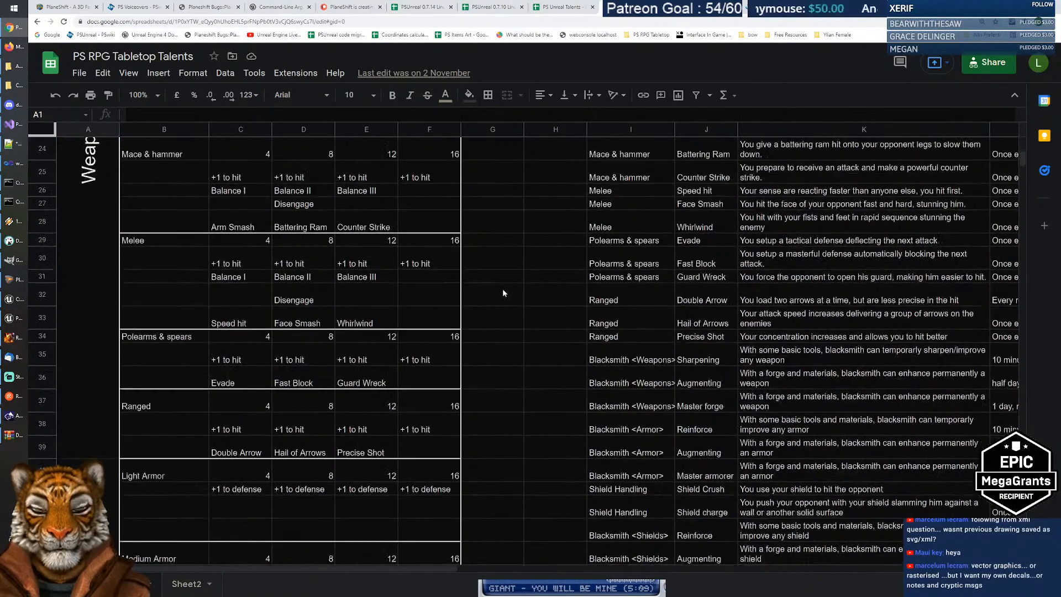
scroll(501, 289, "down", 12)
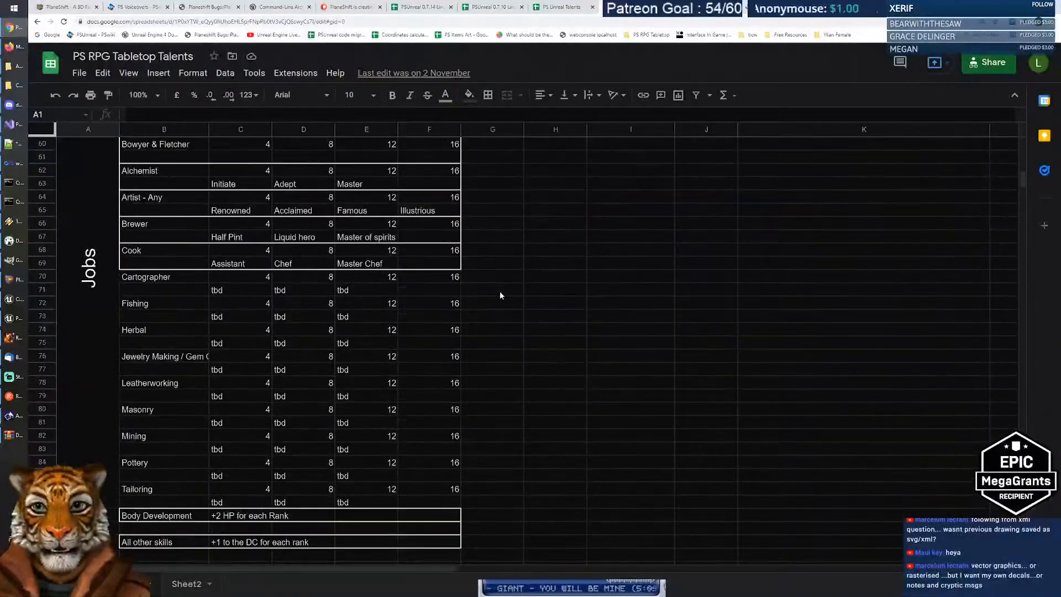
scroll(500, 294, "down", 3)
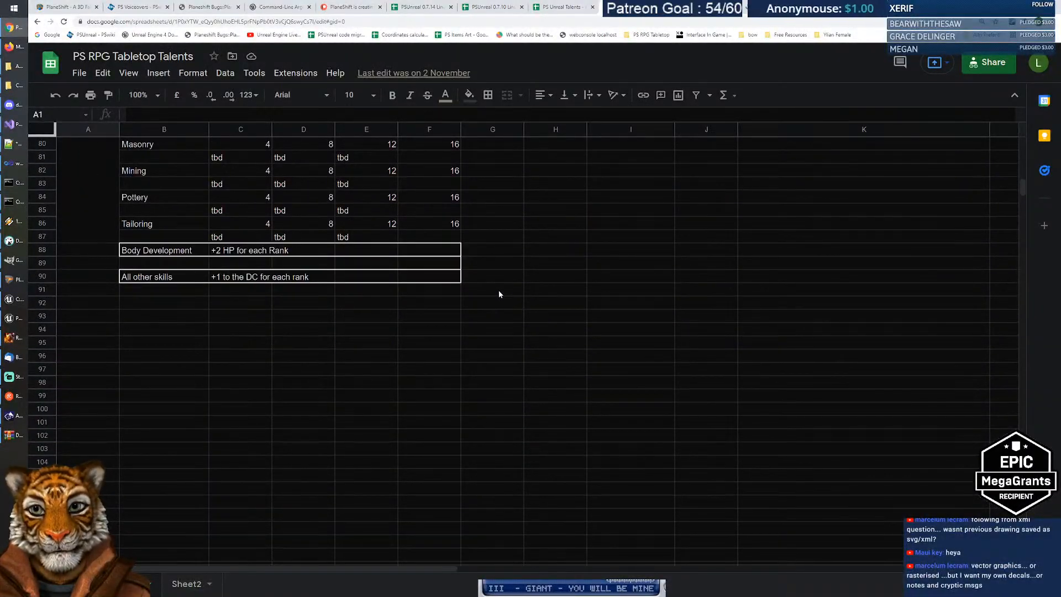
scroll(501, 293, "up", 5)
scroll(502, 287, "up", 20)
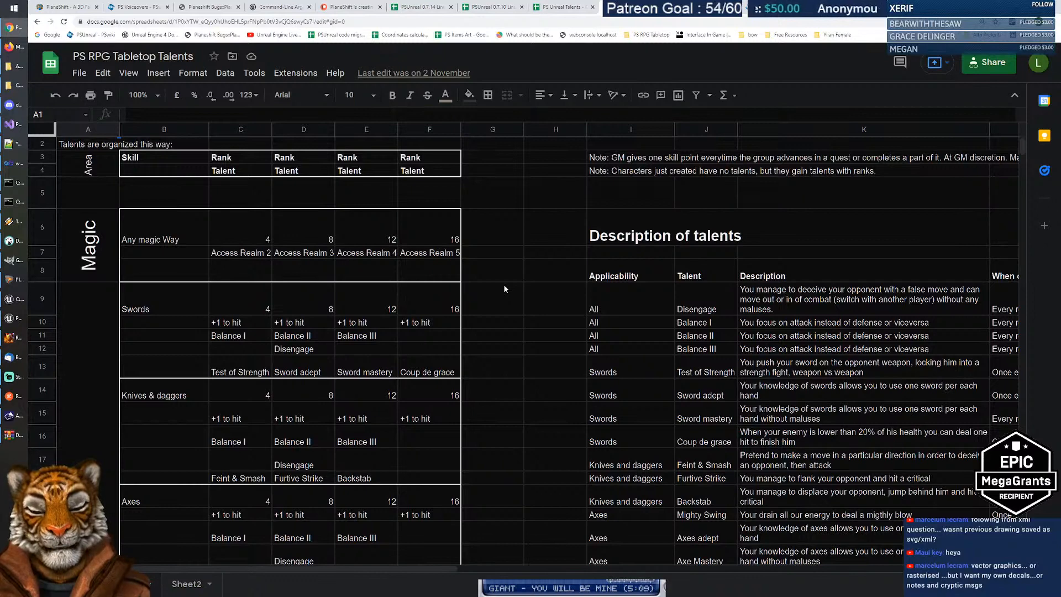
left_click(706, 325)
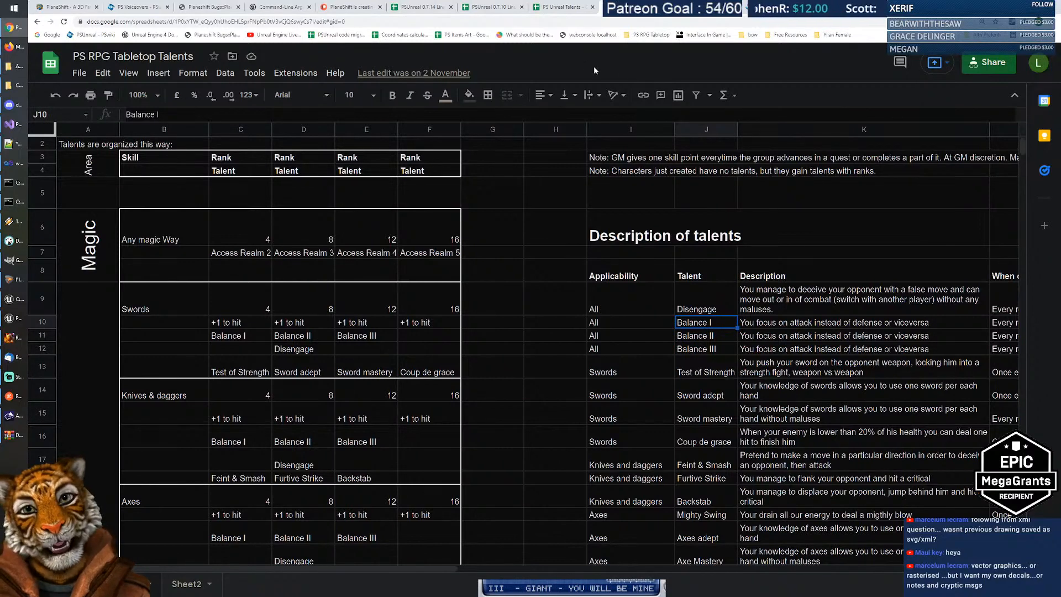
left_click(560, 11)
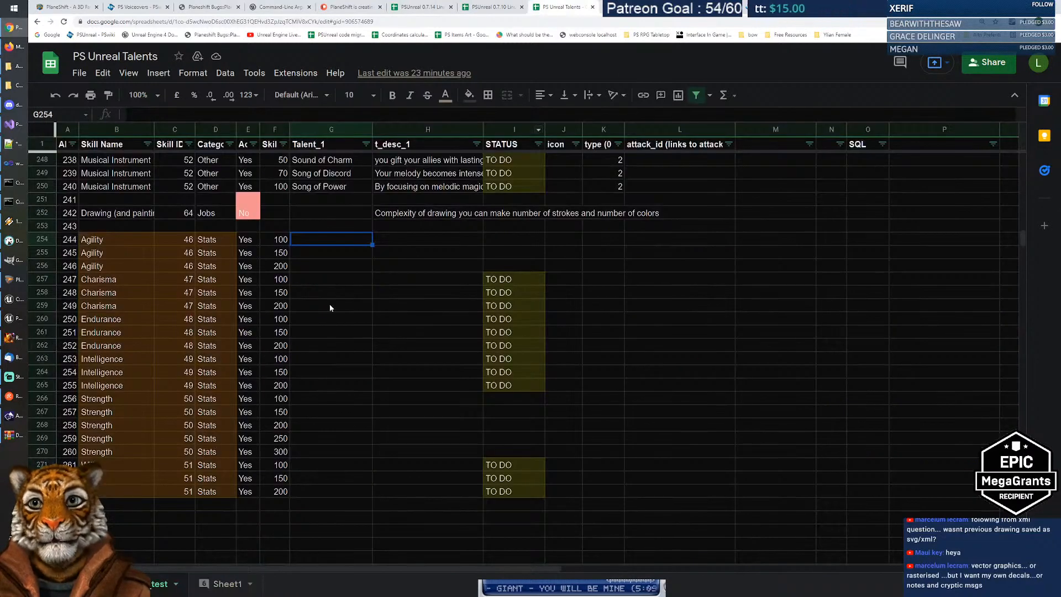
left_click(330, 307)
scroll(330, 307, "up", 4)
key("ctrl+f")
type("balance")
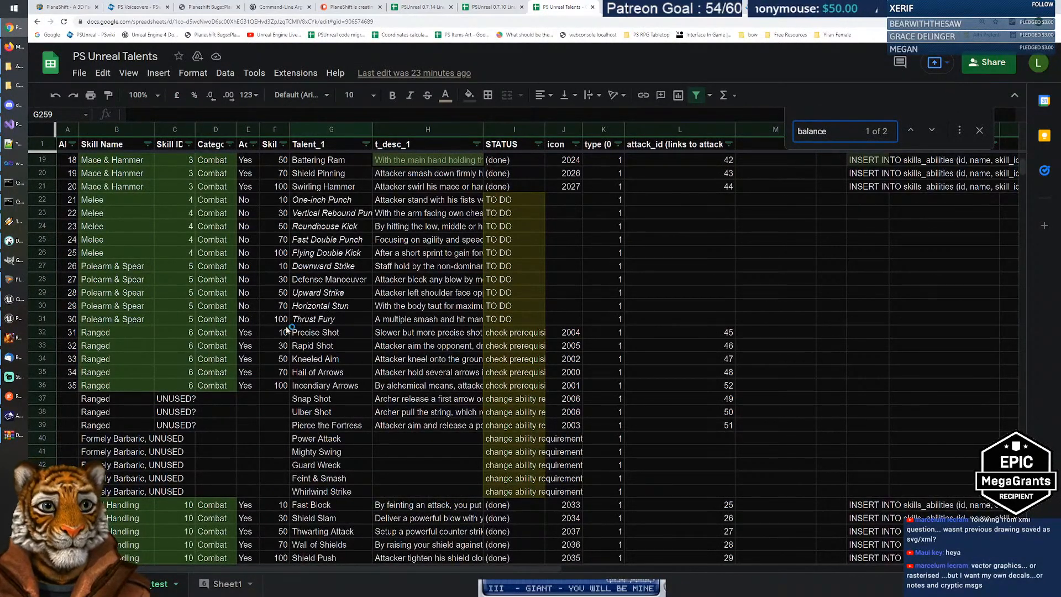
scroll(380, 360, "up", 3)
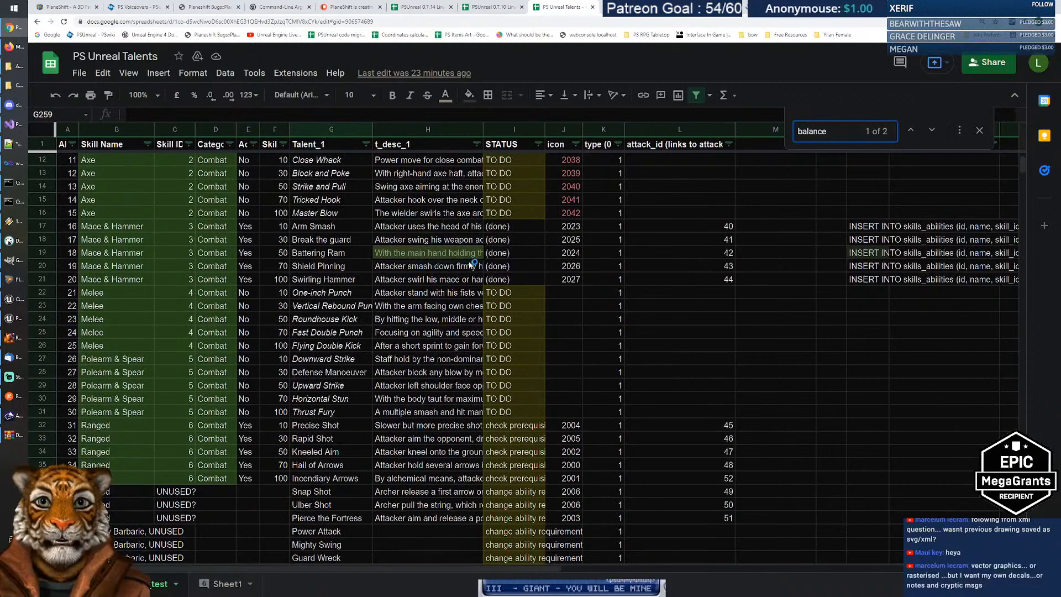
left_click(927, 134)
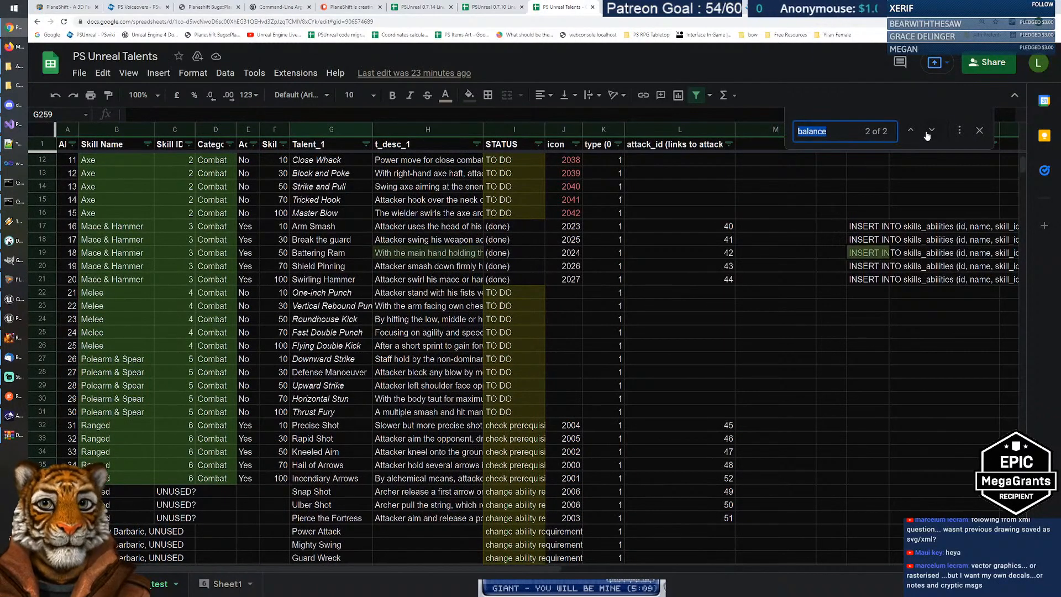
left_click(927, 134)
left_click(927, 133)
left_click(927, 134)
left_click(927, 134)
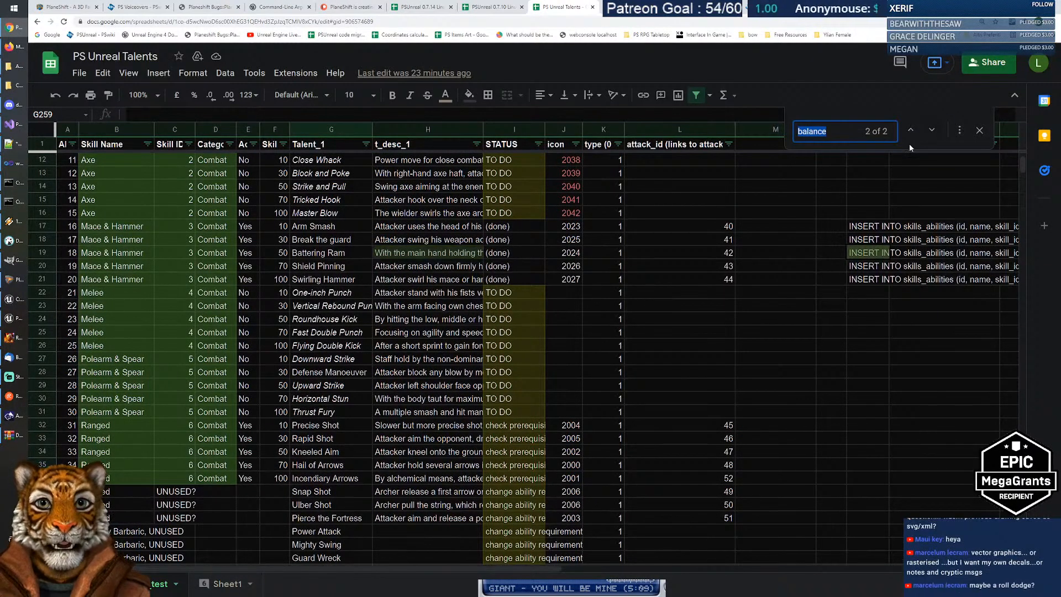
key("Escape")
scroll(455, 345, "down", 8)
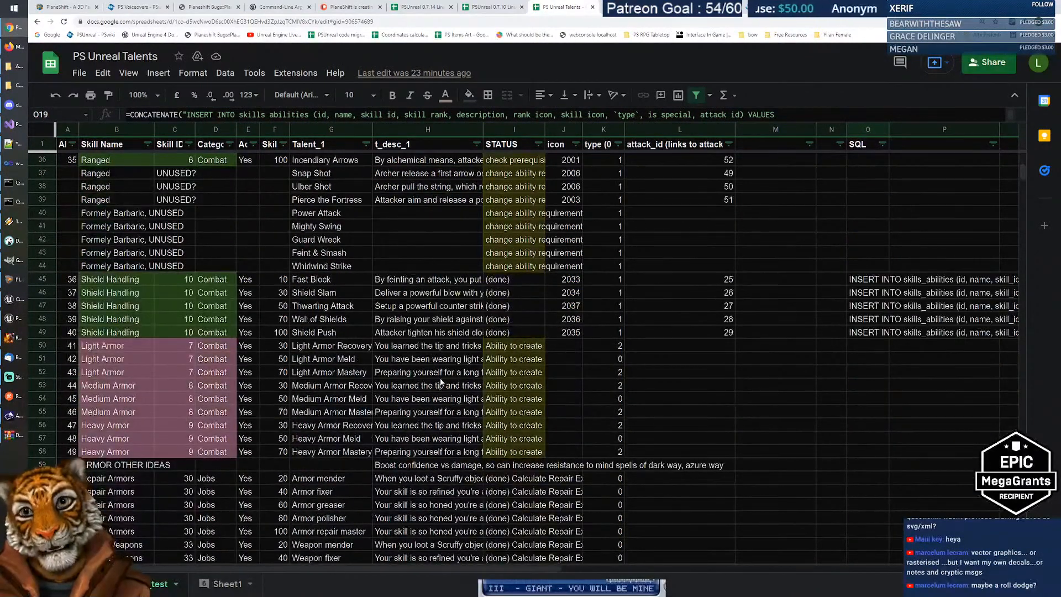
scroll(440, 373, "down", 13)
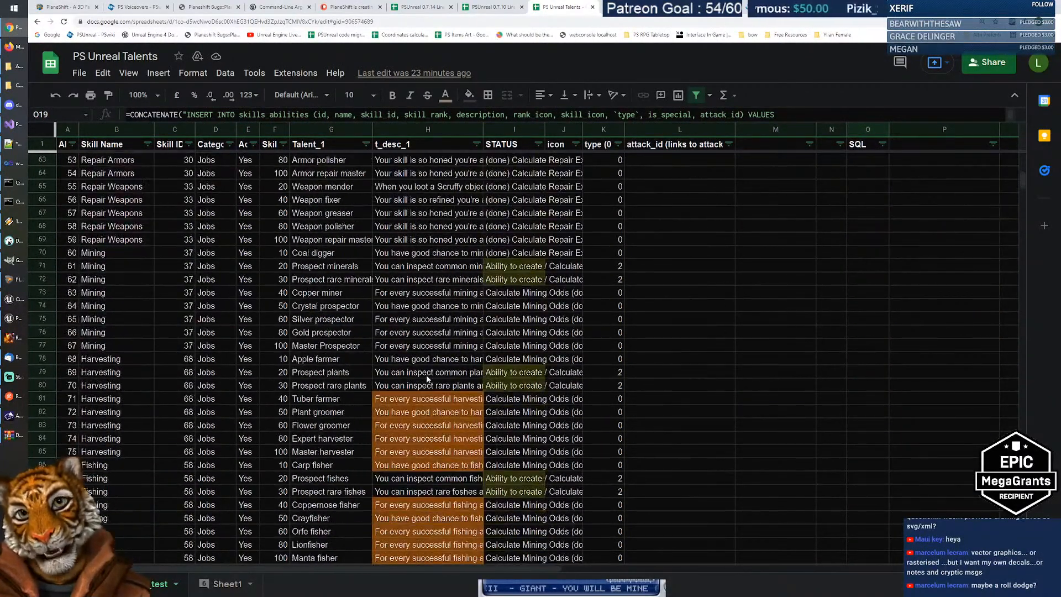
scroll(427, 378, "down", 14)
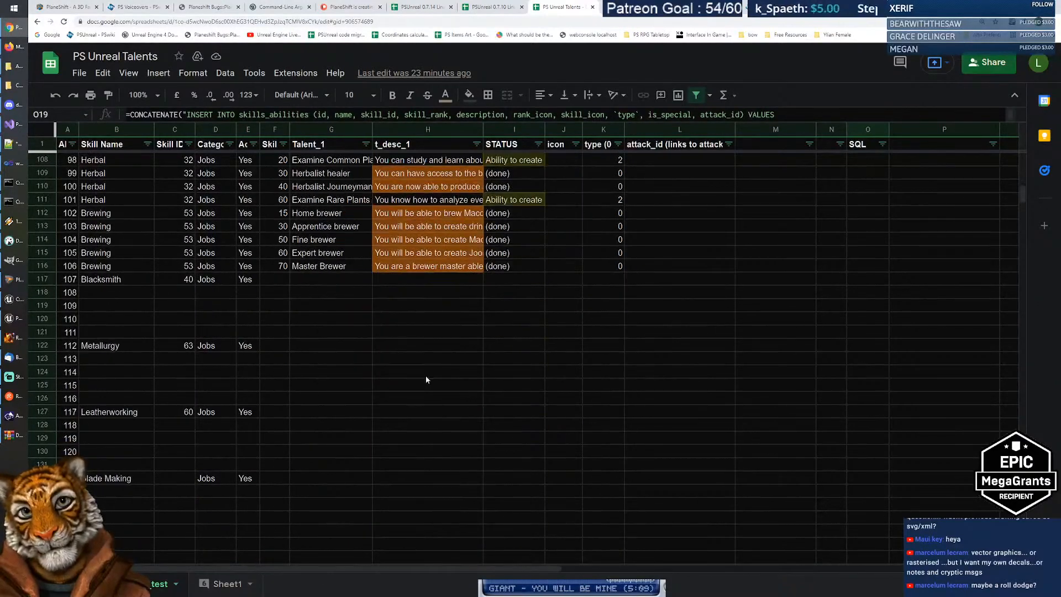
scroll(426, 377, "down", 20)
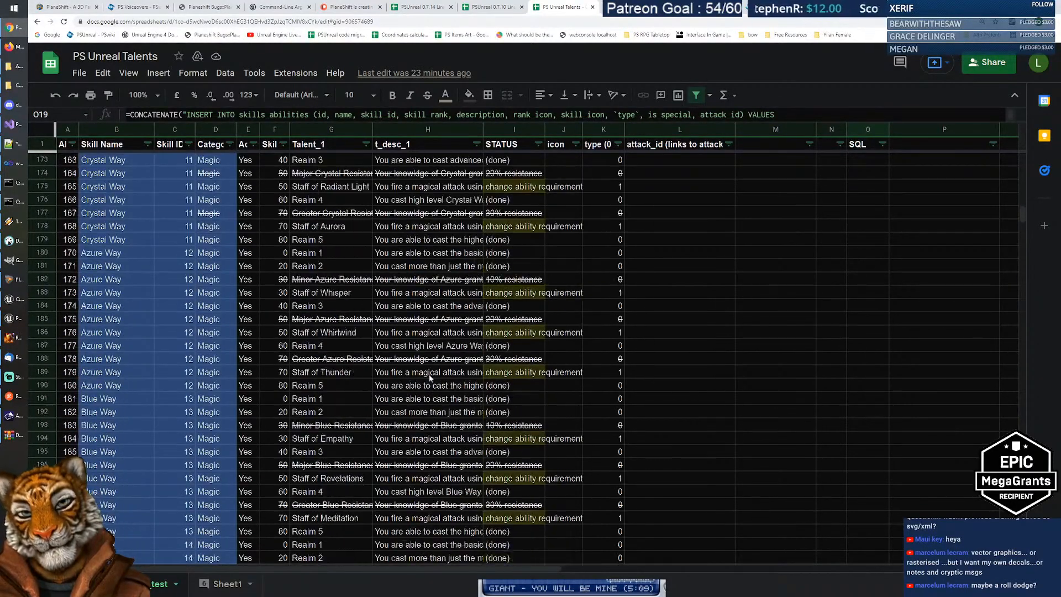
scroll(431, 375, "down", 18)
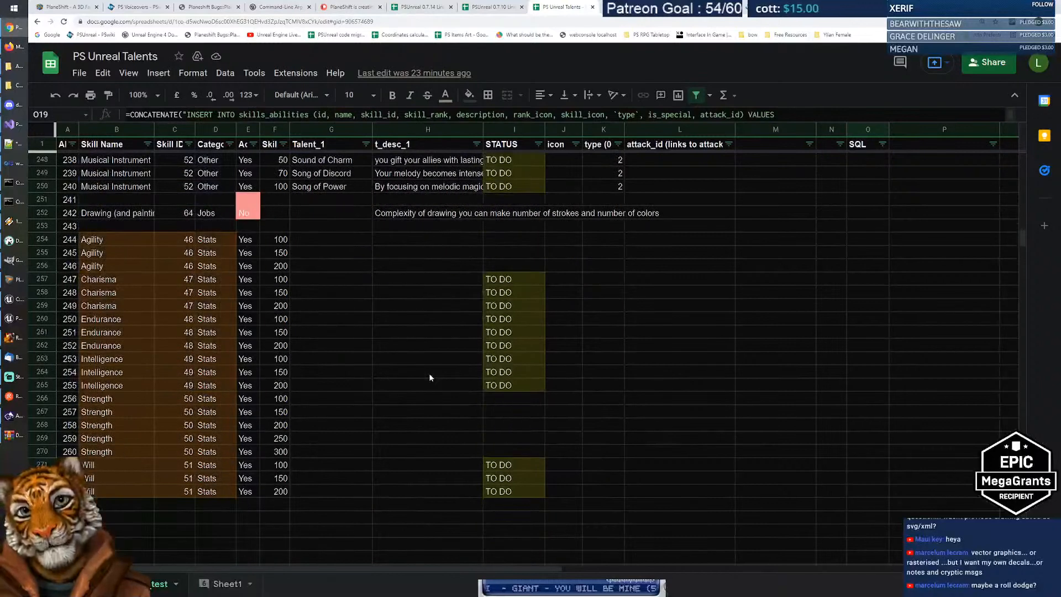
scroll(378, 292, "up", 1)
left_click_drag(134, 269, 126, 293)
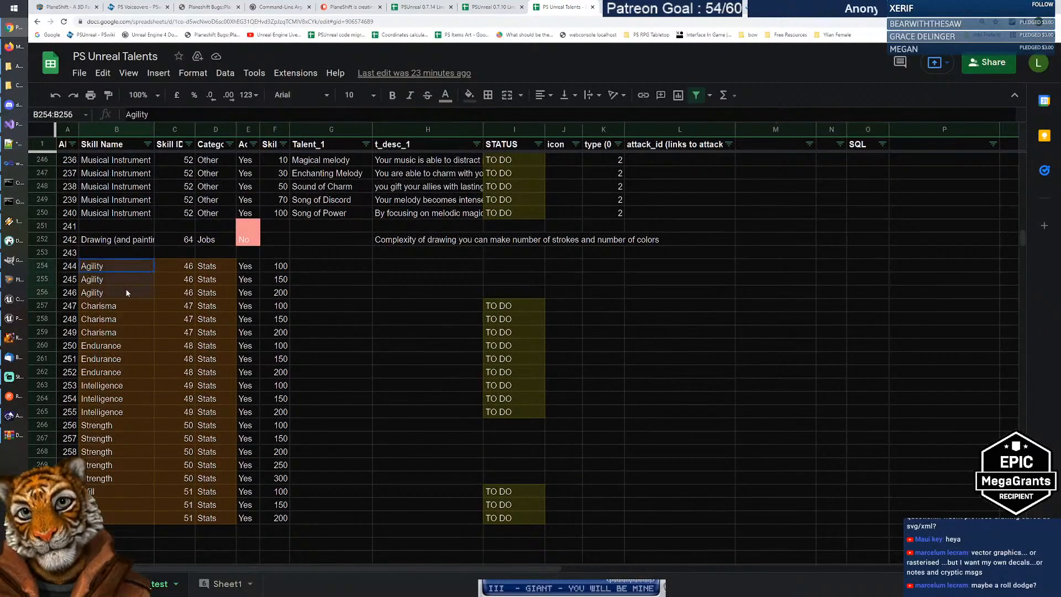
left_click(401, 267)
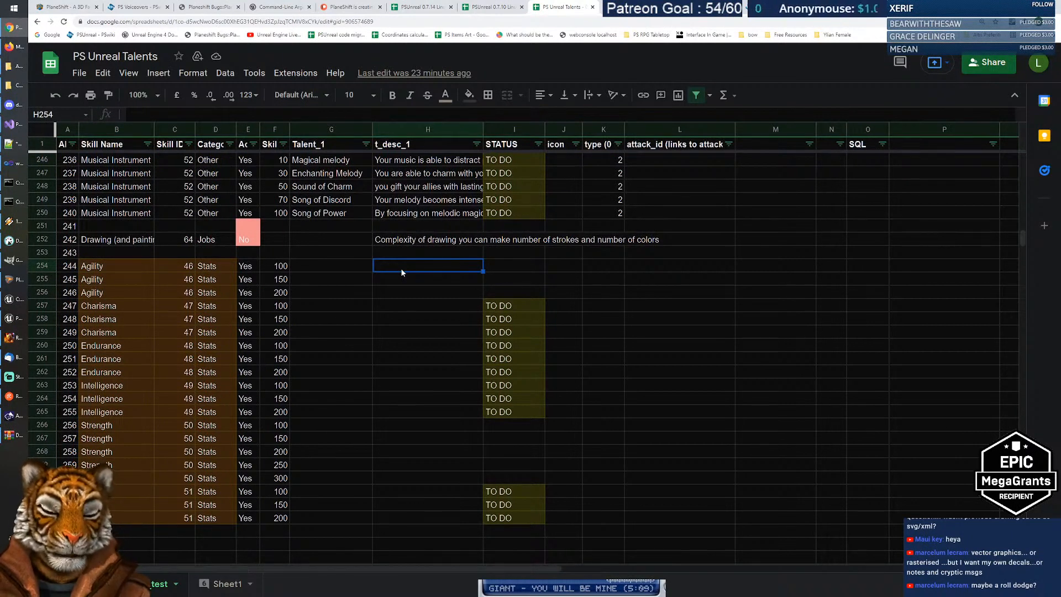
Step: Scroll up to the Light Armor talents and step through the Recovery, Meld and Mastery descriptions
scroll(400, 267, "up", 20)
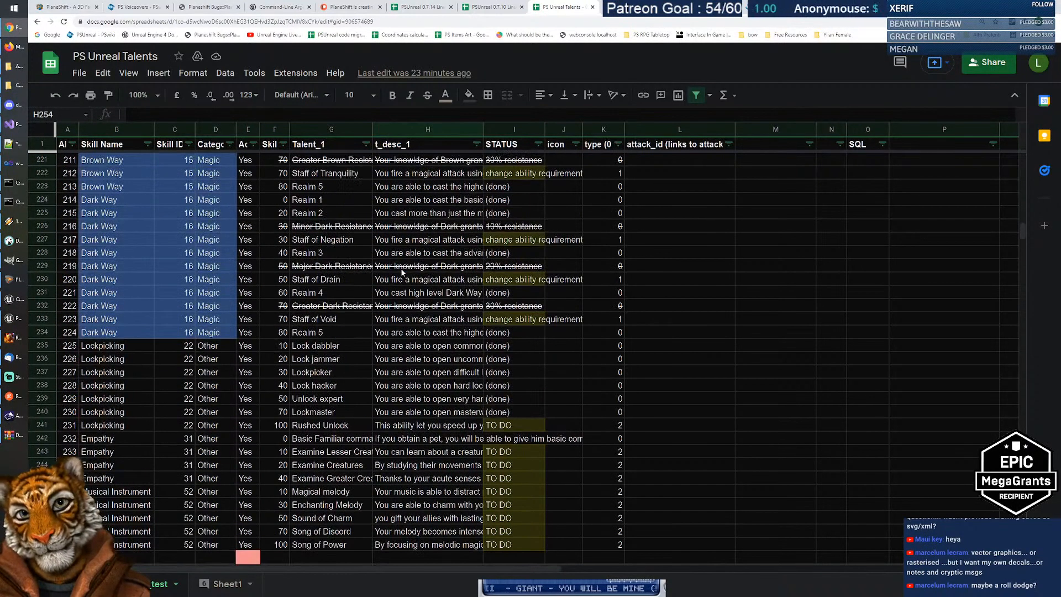
scroll(402, 271, "up", 20)
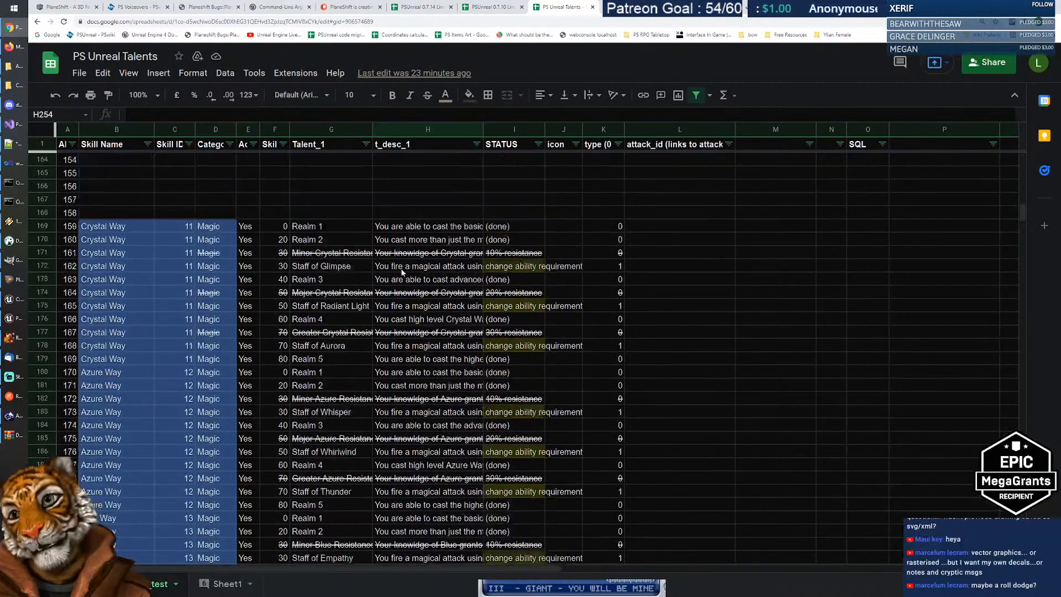
scroll(402, 271, "up", 14)
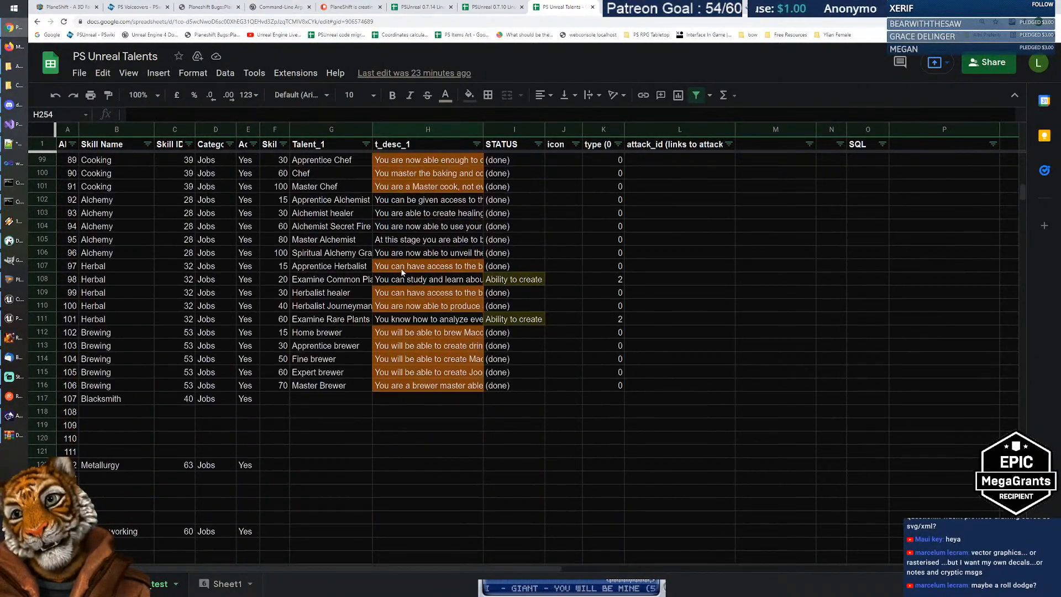
scroll(402, 272, "up", 10)
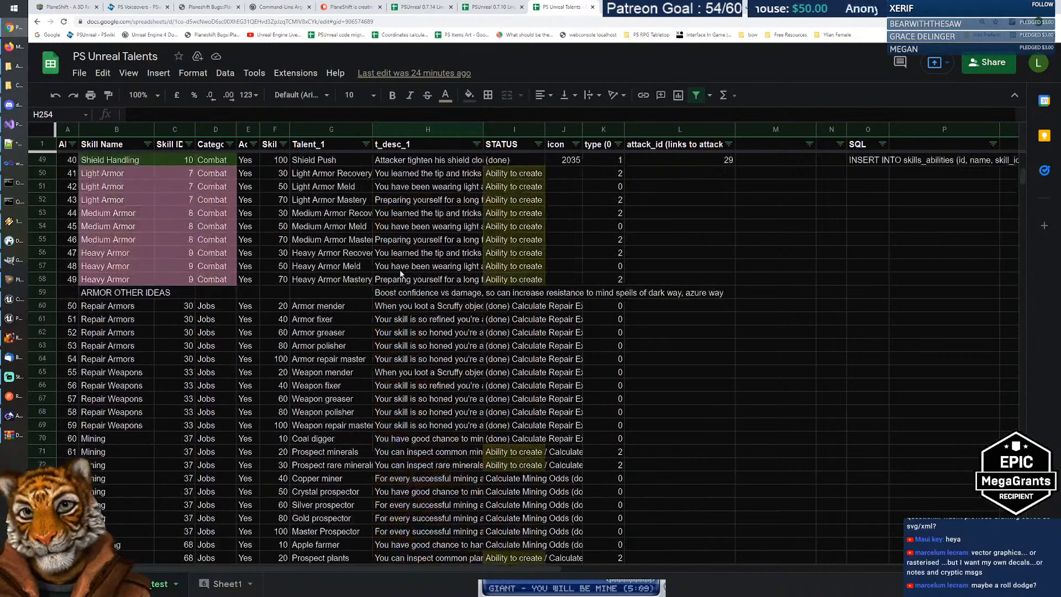
scroll(341, 370, "up", 2)
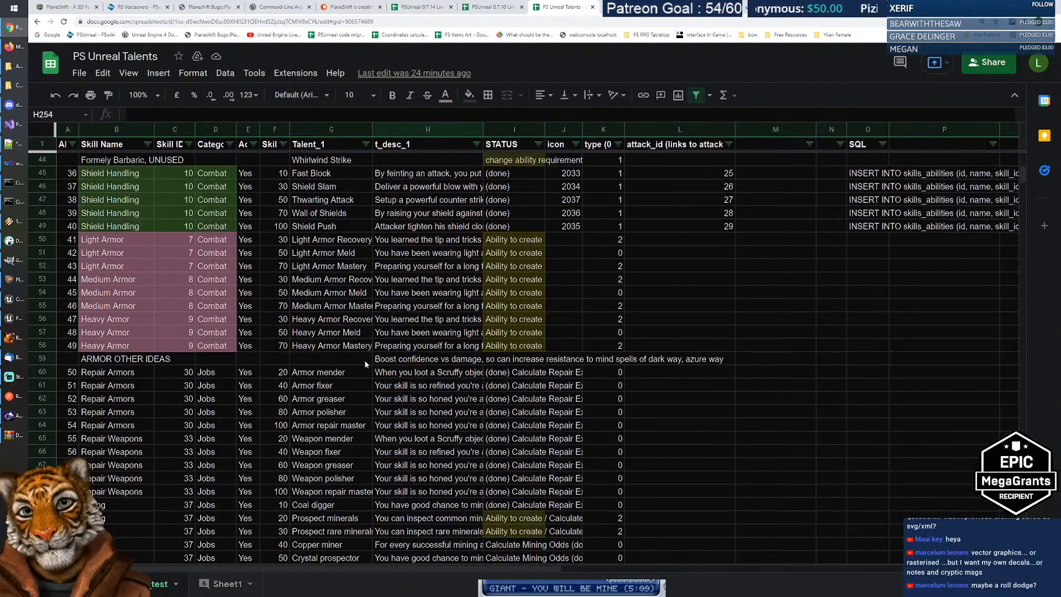
left_click(346, 242)
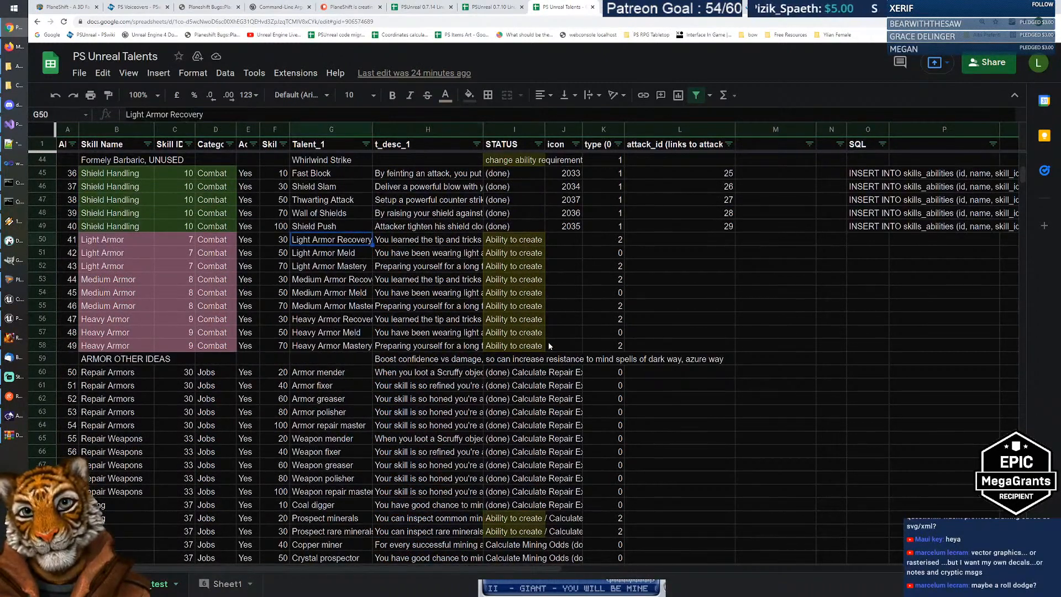
key("Right")
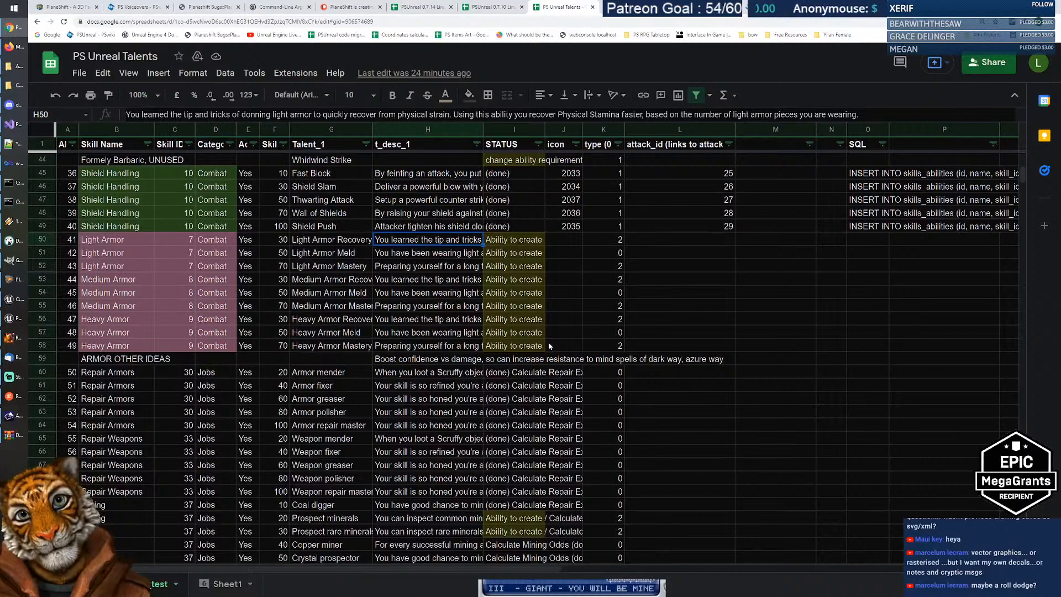
key("Down")
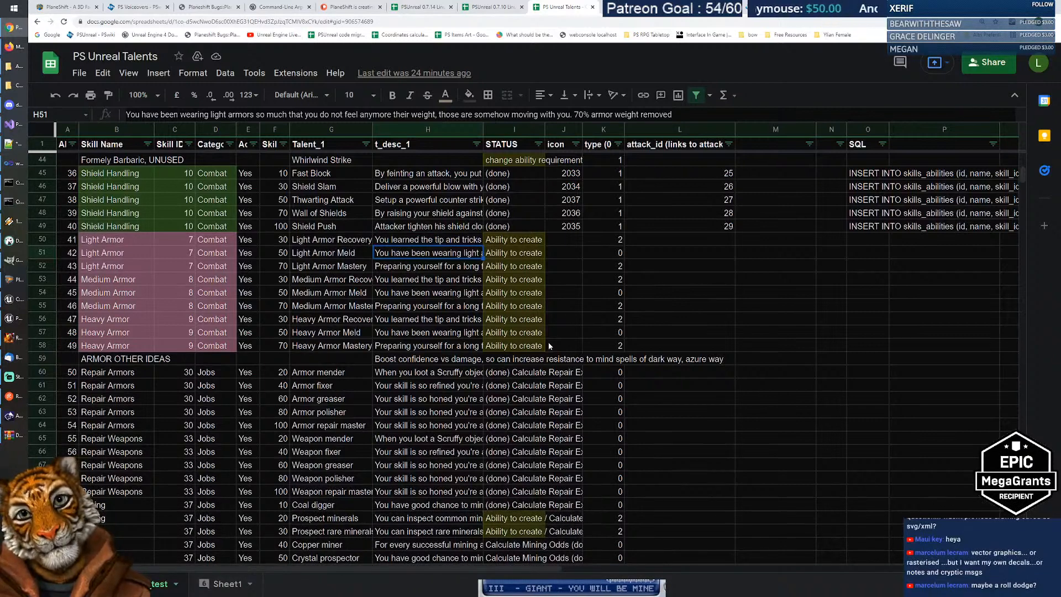
key("Down")
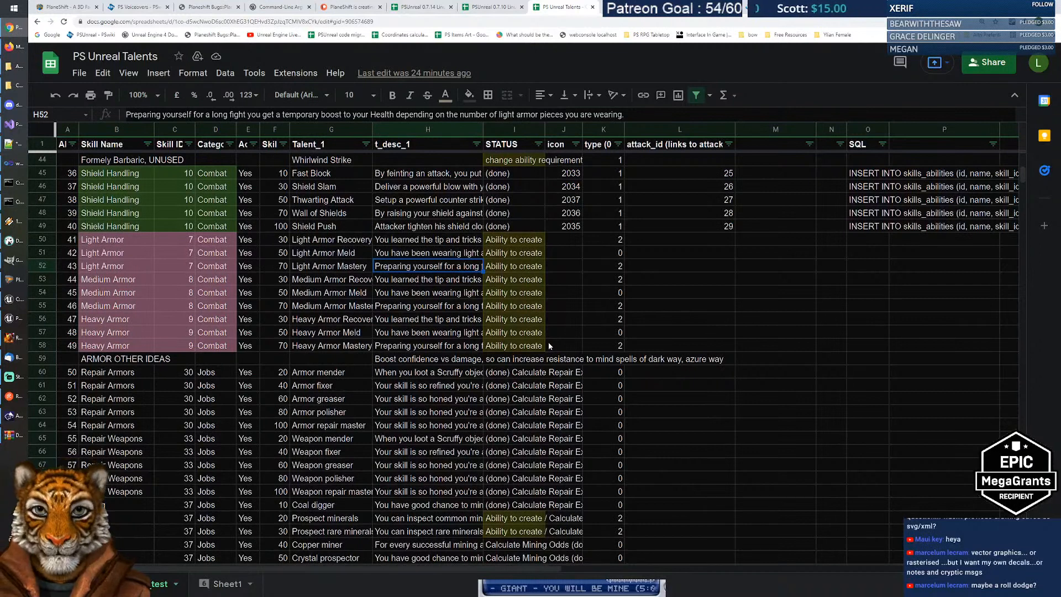
Step: Fill the armor mastery descriptions in H52, H55 and H58 orange
left_click(429, 309)
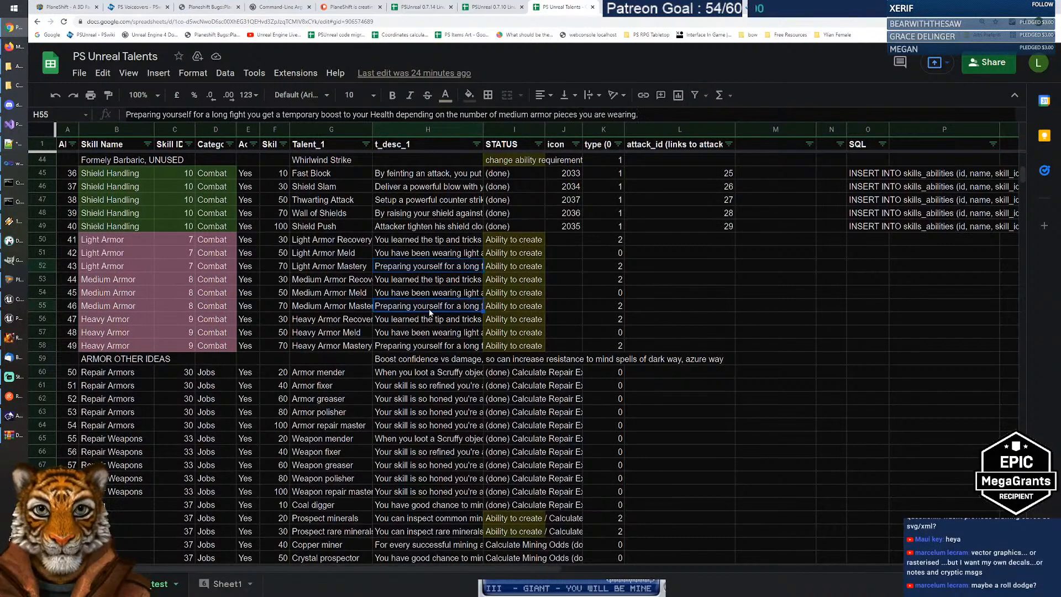
left_click(420, 350)
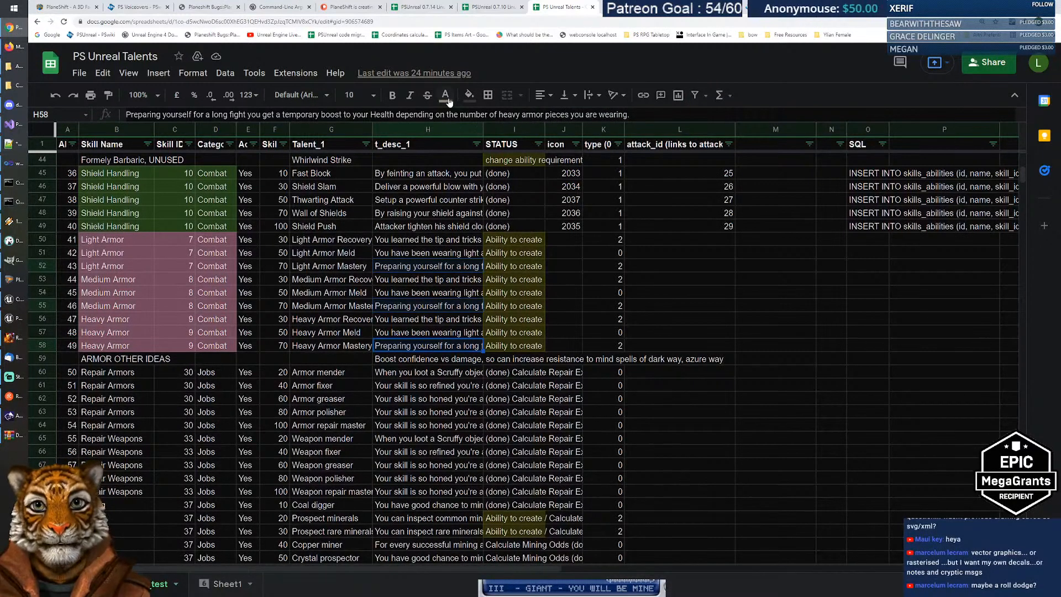
left_click(469, 96)
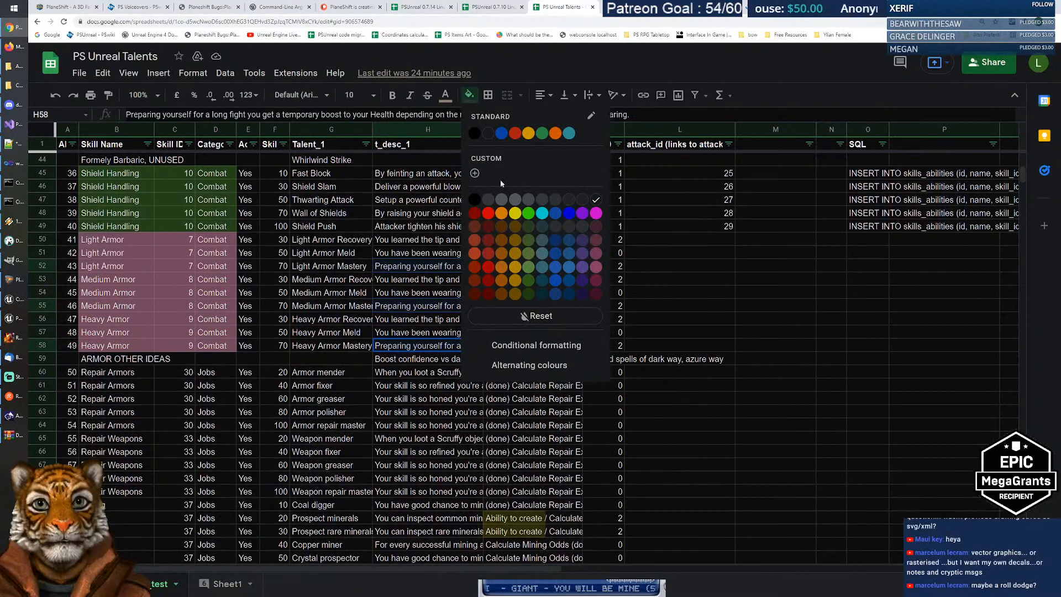
left_click(501, 255)
Step: Check the orange Light Armor Mastery cell and the Repair Armors and Armor fixer descriptions
left_click(426, 399)
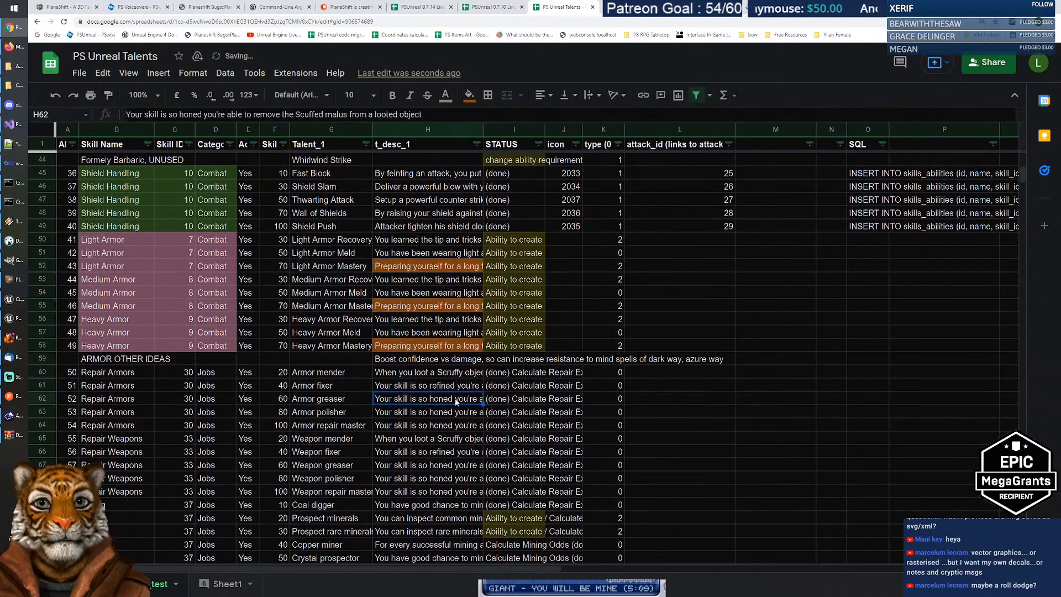
left_click(430, 269)
left_click(420, 392)
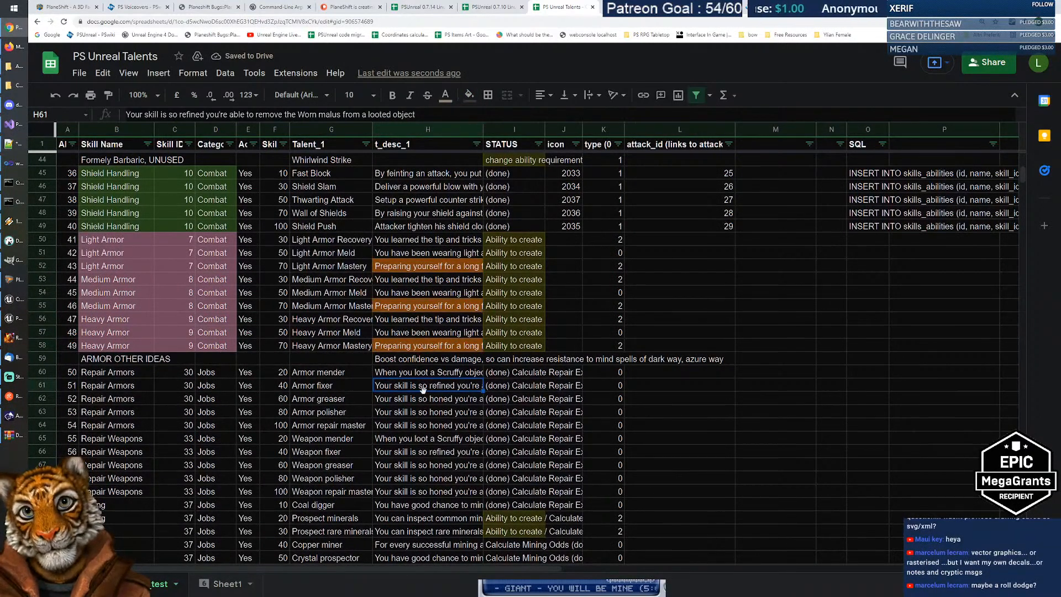
scroll(423, 390, "down", 7)
scroll(418, 372, "up", 4)
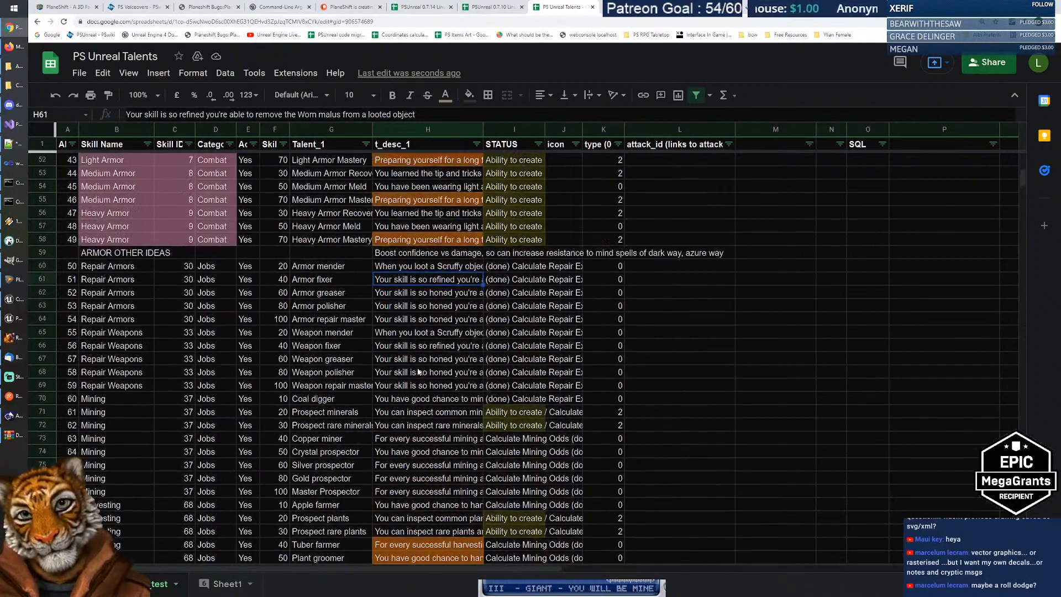
scroll(418, 372, "up", 3)
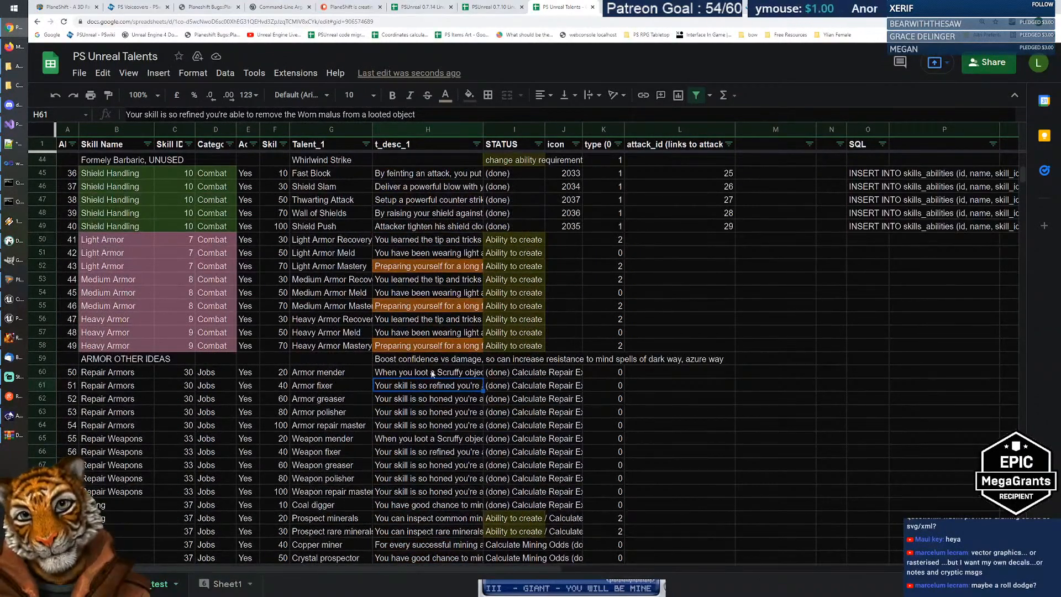
scroll(433, 374, "down", 3)
scroll(422, 393, "up", 3)
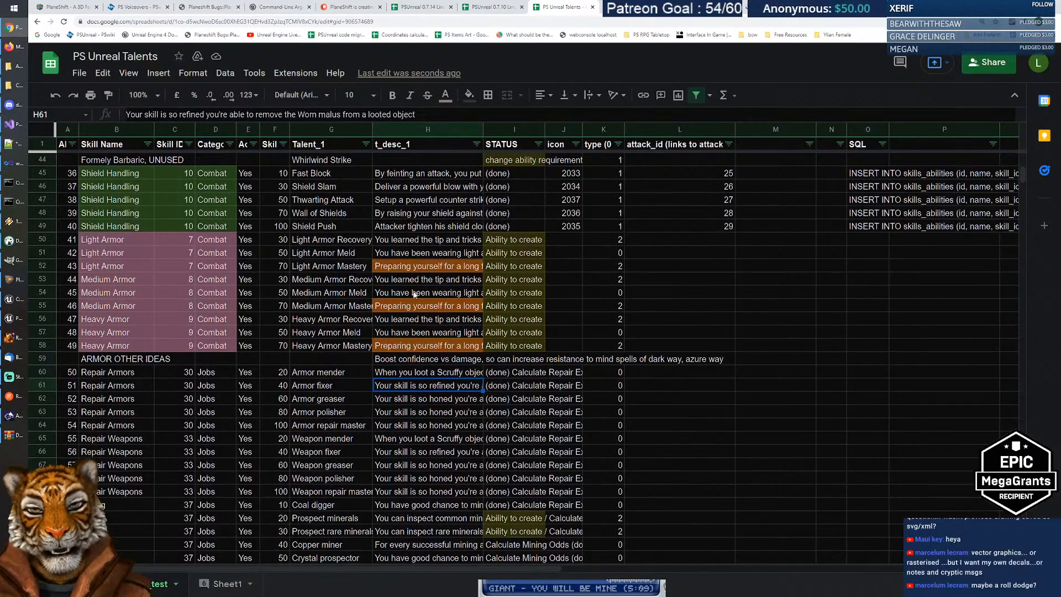
Step: Scroll down the sheet to the Agility stat rows
scroll(413, 346, "down", 8)
scroll(413, 351, "down", 3)
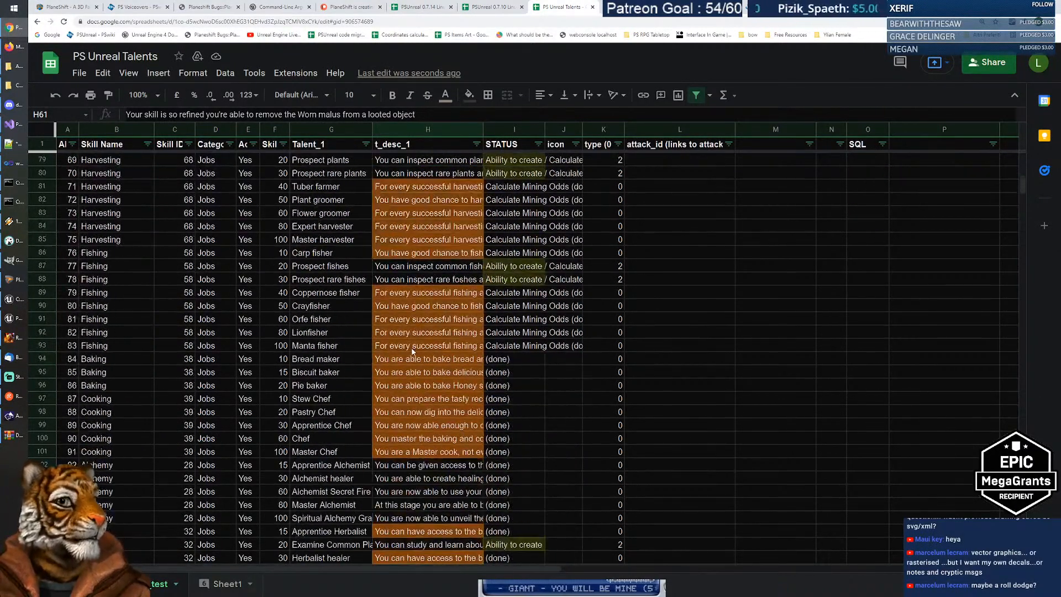
scroll(412, 351, "down", 3)
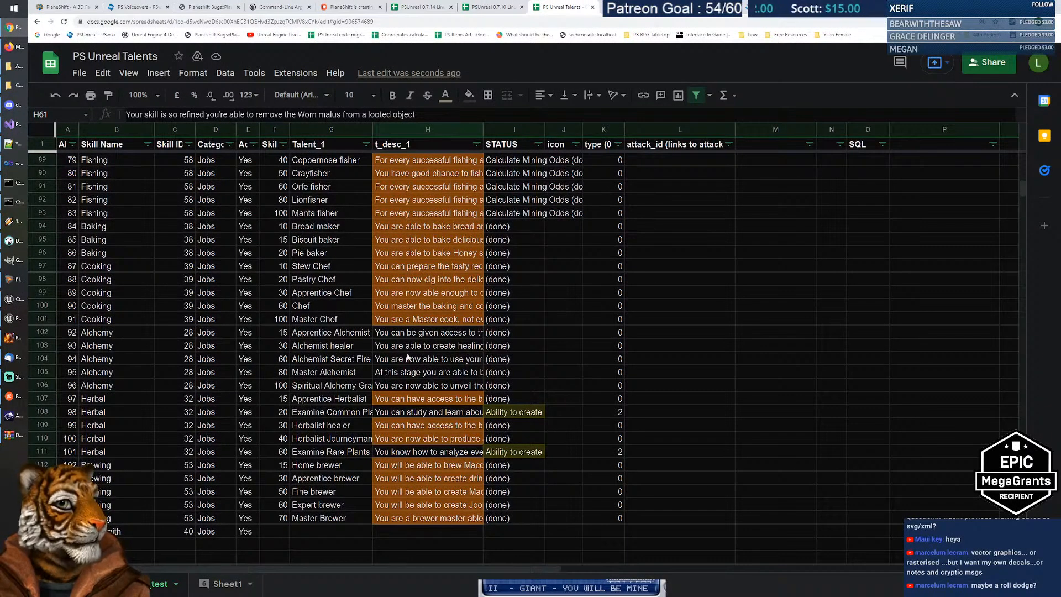
scroll(436, 359, "down", 11)
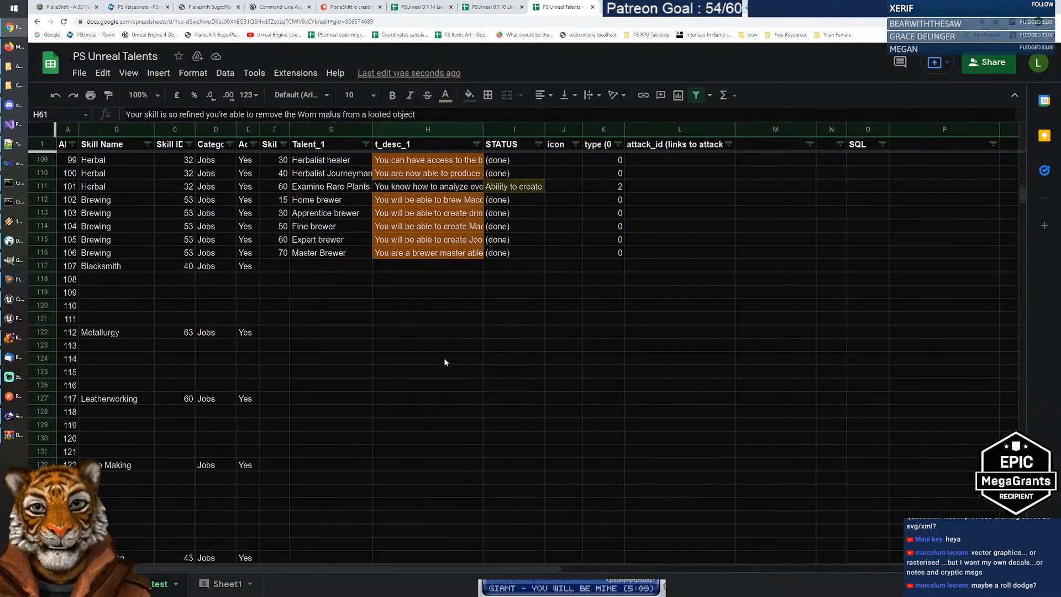
scroll(453, 362, "down", 10)
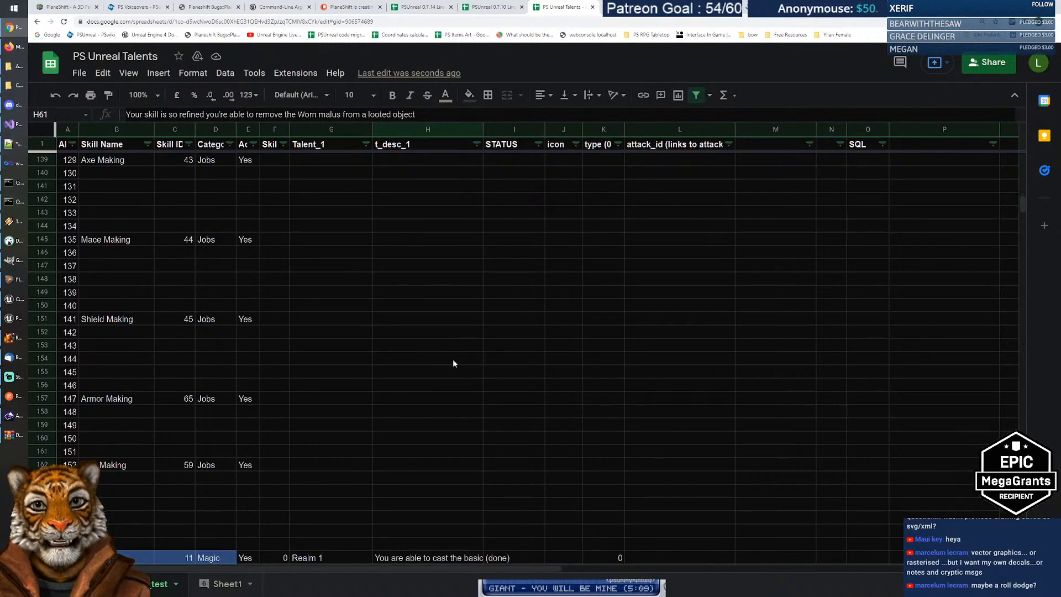
scroll(453, 362, "down", 14)
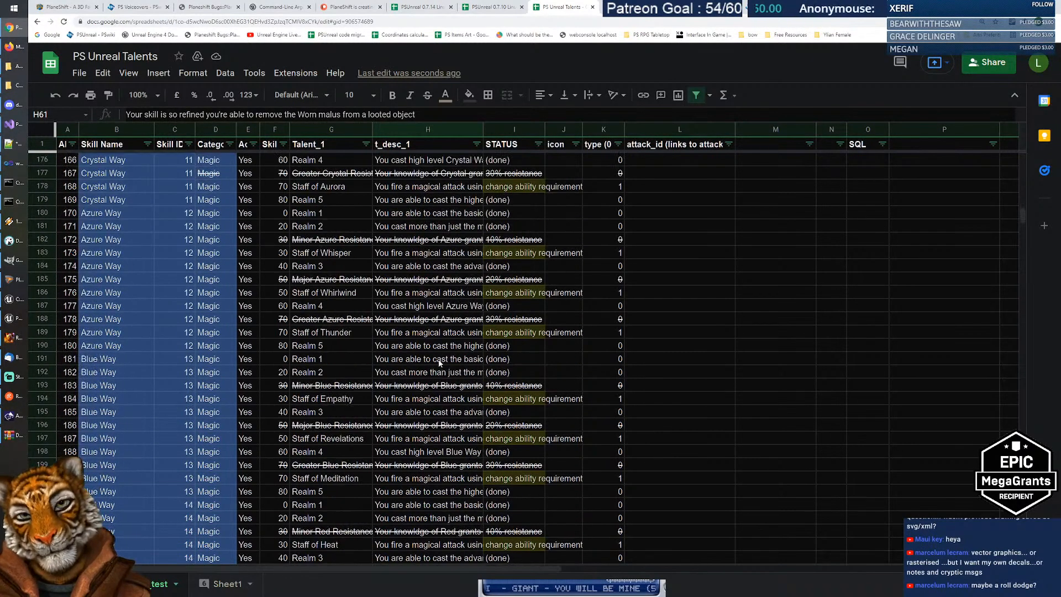
scroll(437, 367, "down", 16)
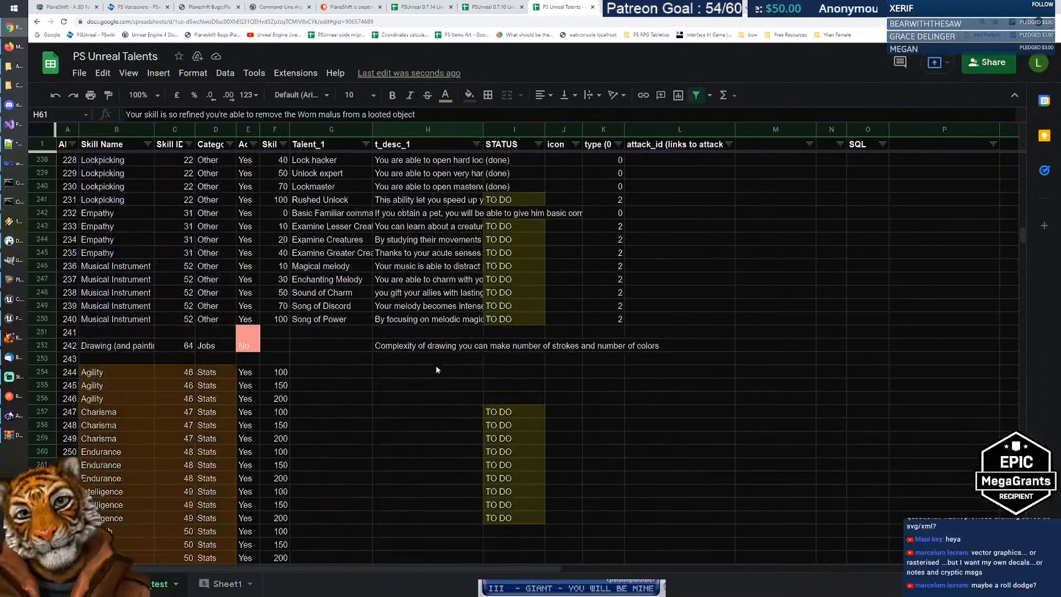
scroll(439, 367, "up", 1)
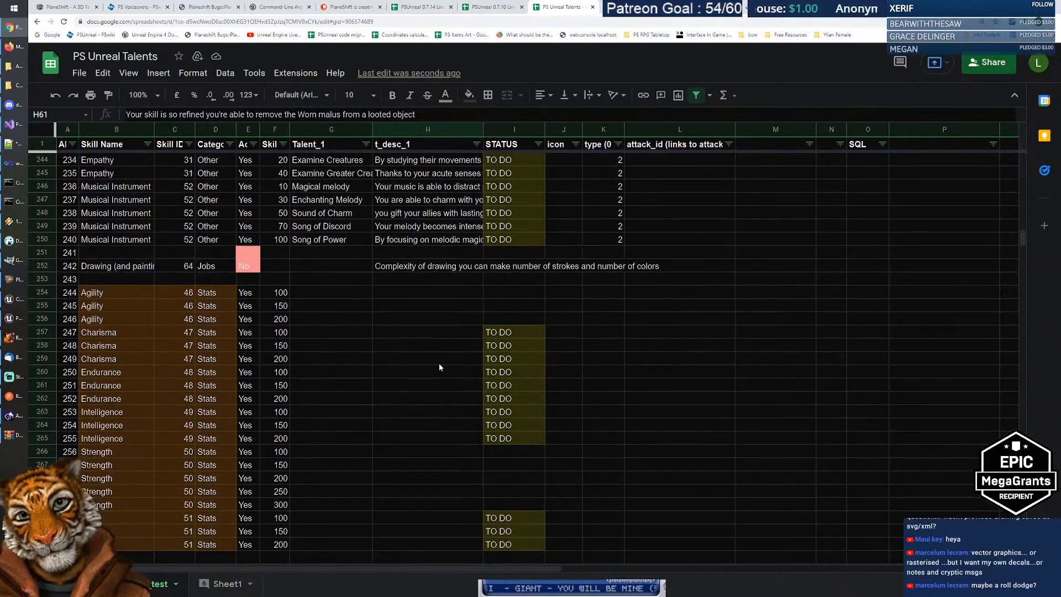
Step: Select H254, copy the Balance I rule from PS RPG Tabletop Talents, and return to PS Unreal Talents
left_click(418, 295)
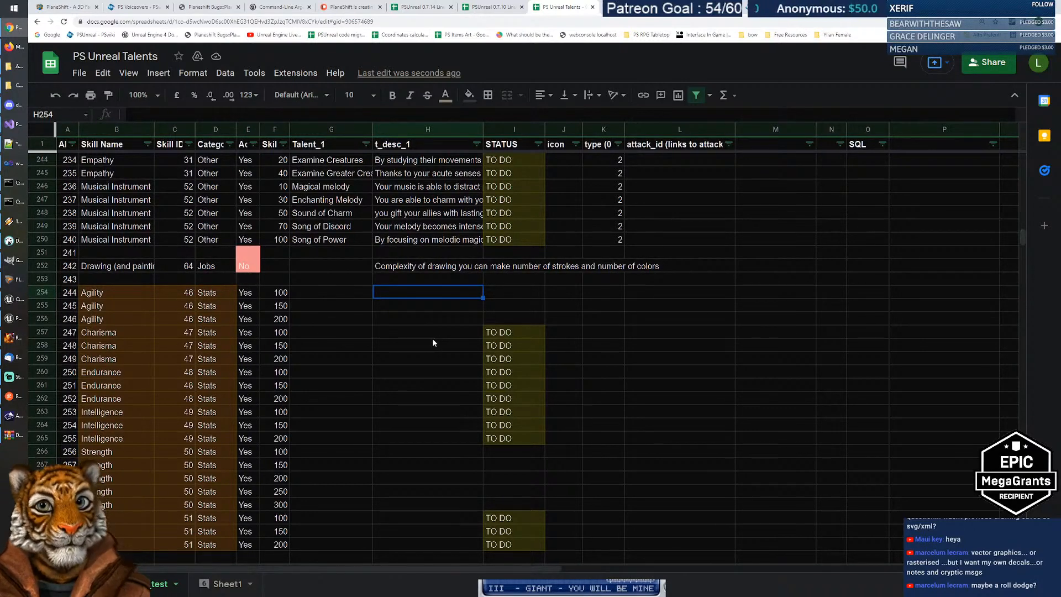
key("alt+Left")
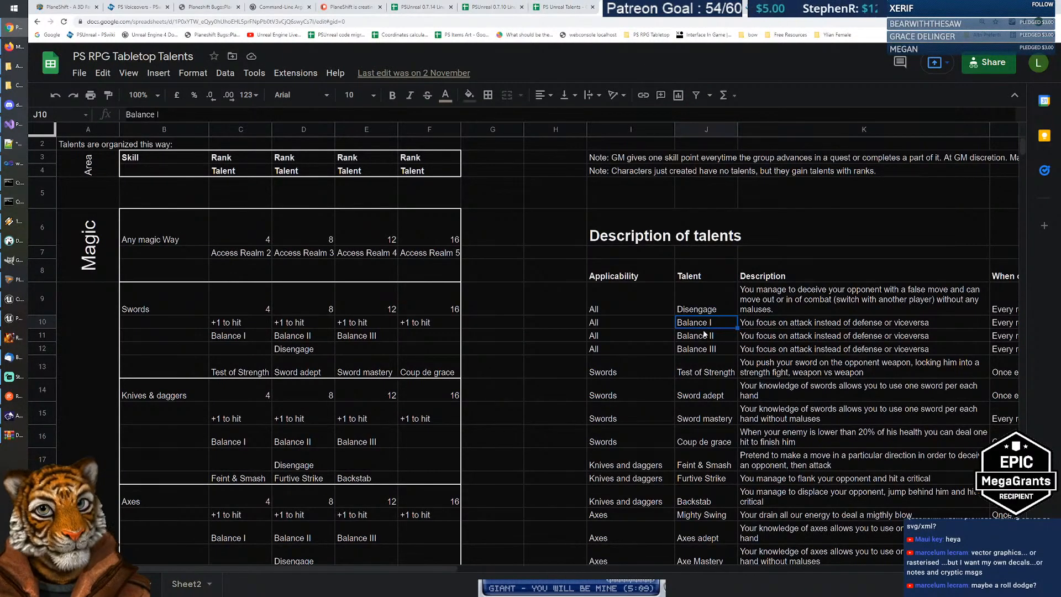
key("Right")
key("Right")
key("Right")
key("Right")
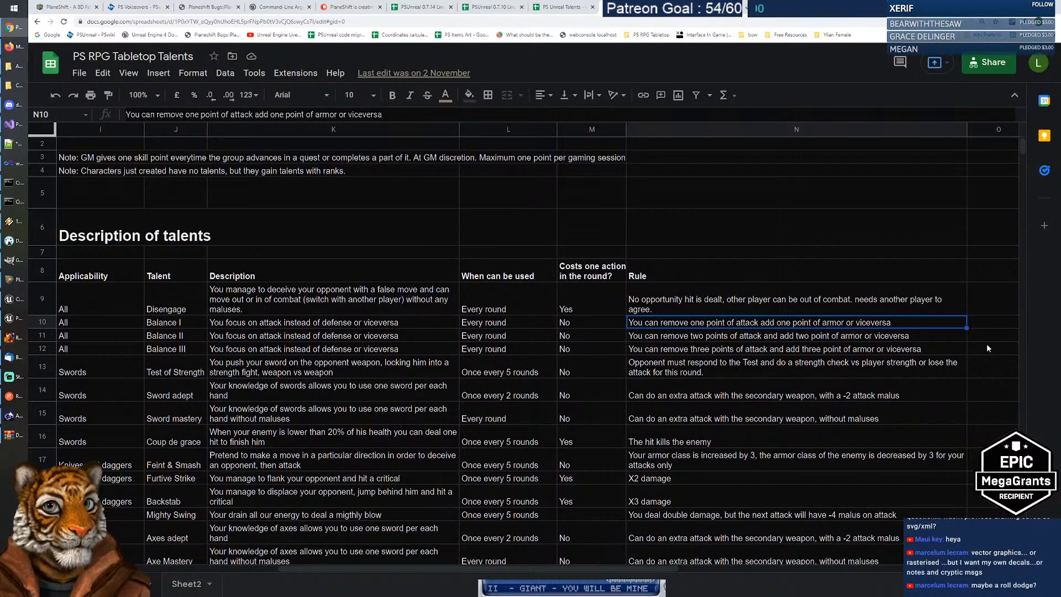
key("Return")
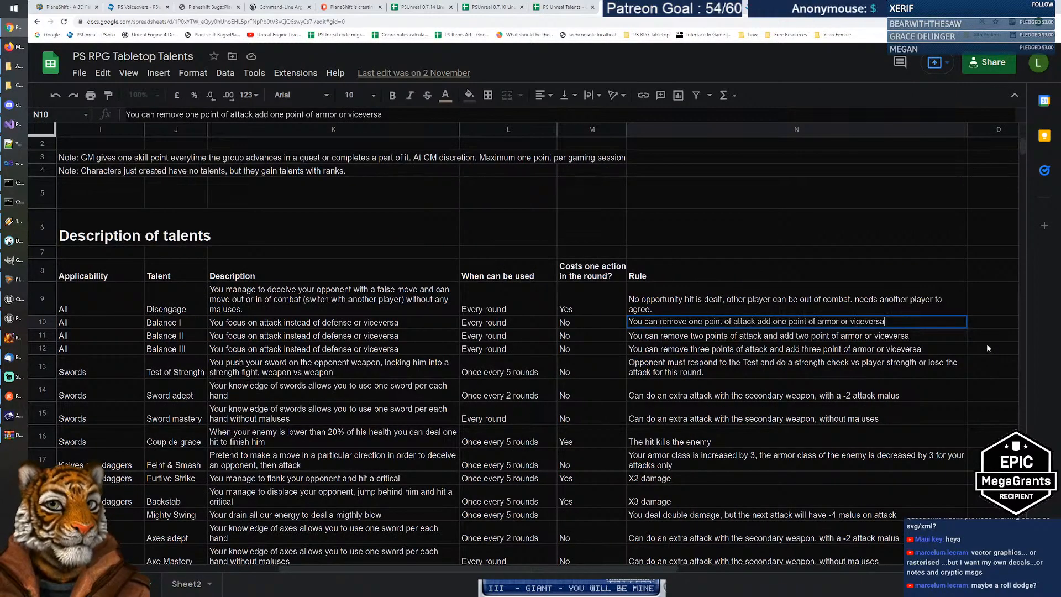
key("Return")
key("Up")
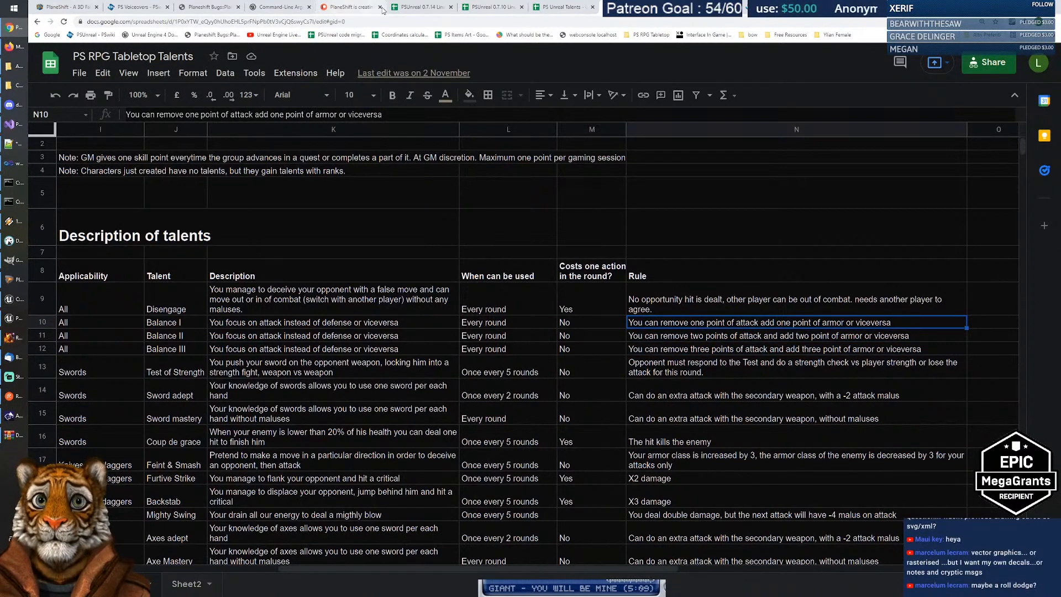
left_click(419, 9)
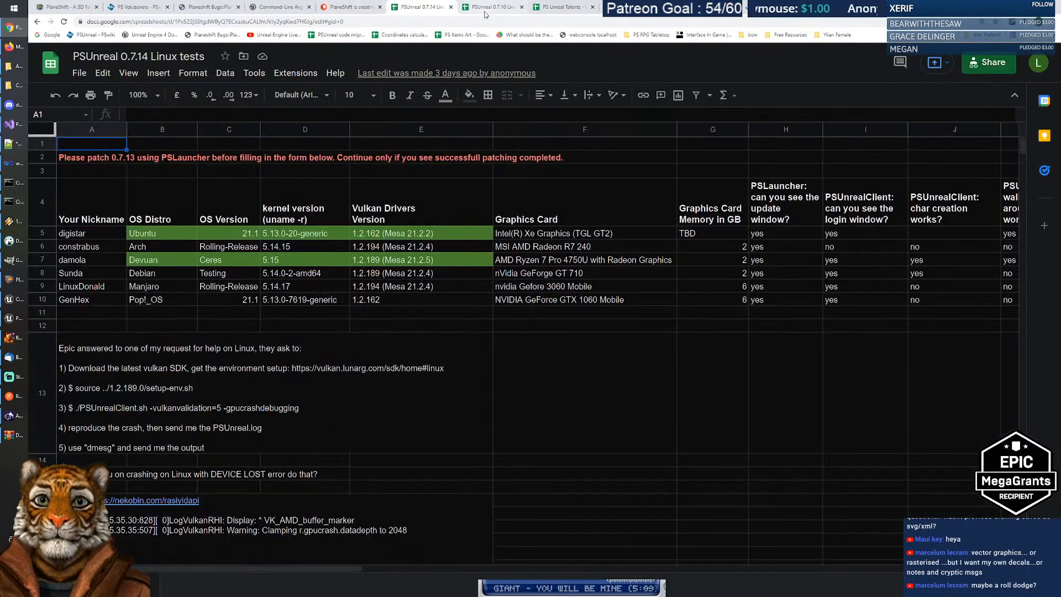
left_click(573, 8)
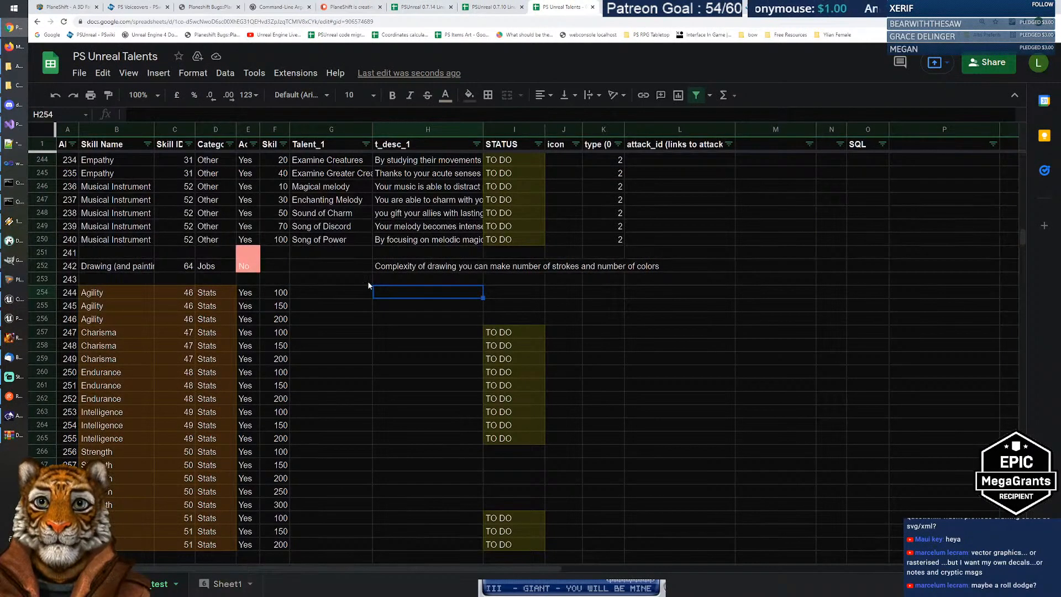
Step: Paste the copied attack-or-armor rule into H254 and name the talent Balance I in G254
double_click(396, 292)
type("You can remove one point of attack add one point of armor or viceversa")
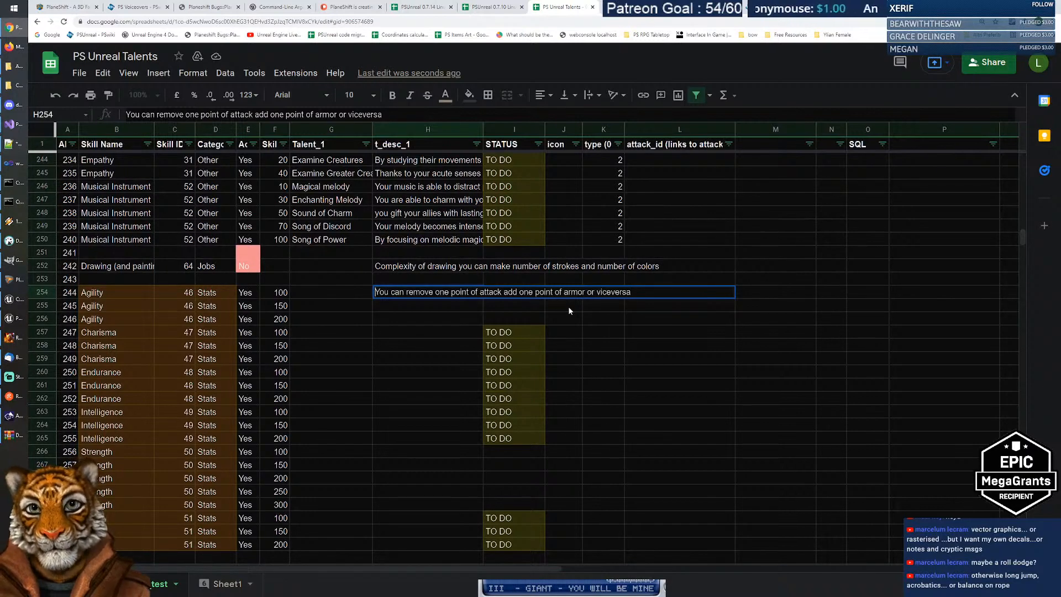
key("Escape")
key("Left")
type("Balance")
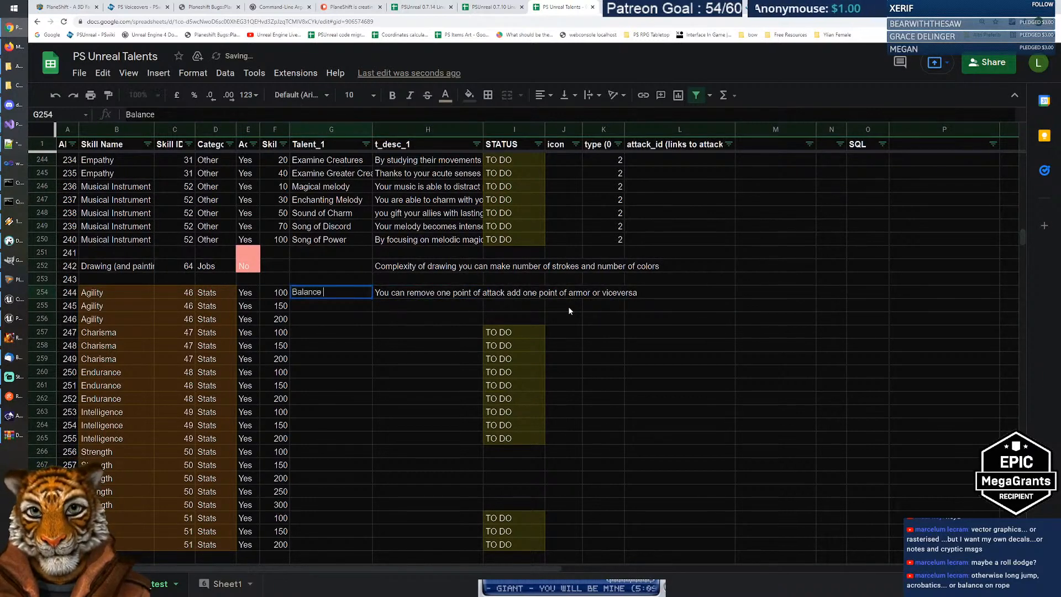
type(" I")
key("Return")
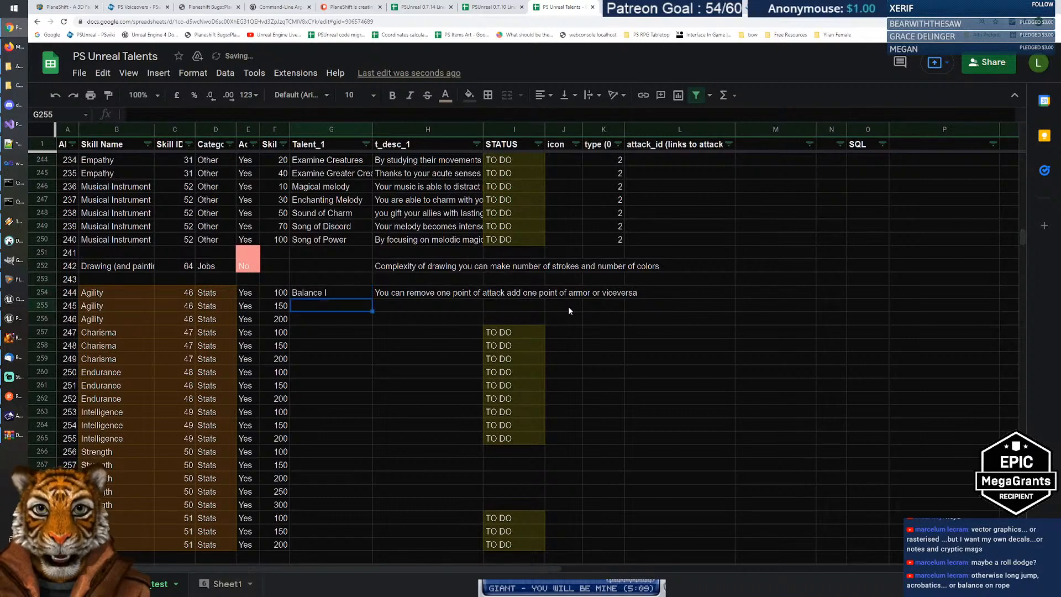
Step: Start rewording the Balance I description by inserting 'focus your' after 'You can'
key("Up")
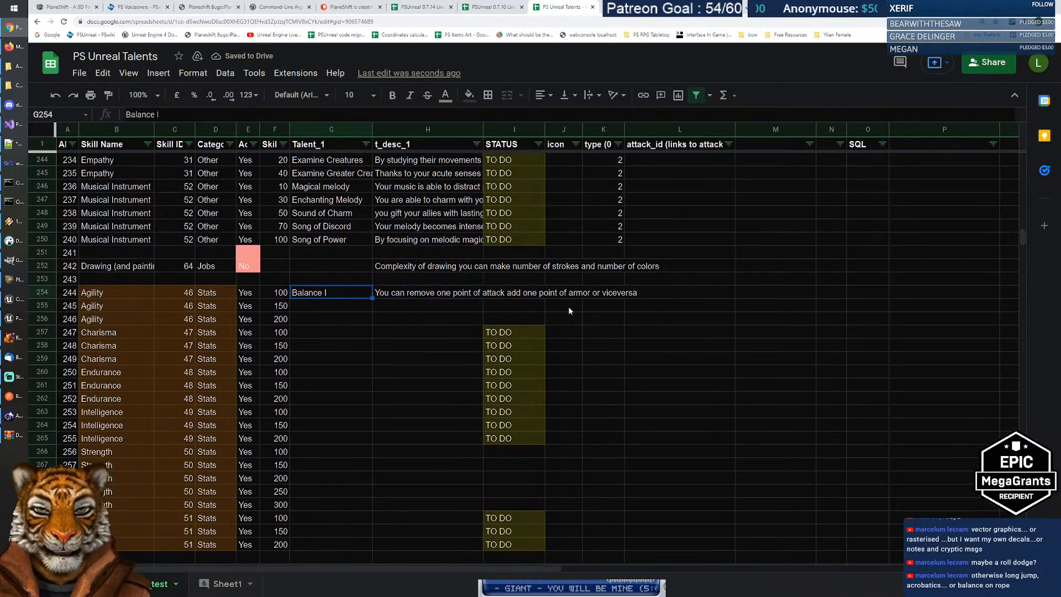
key("Right")
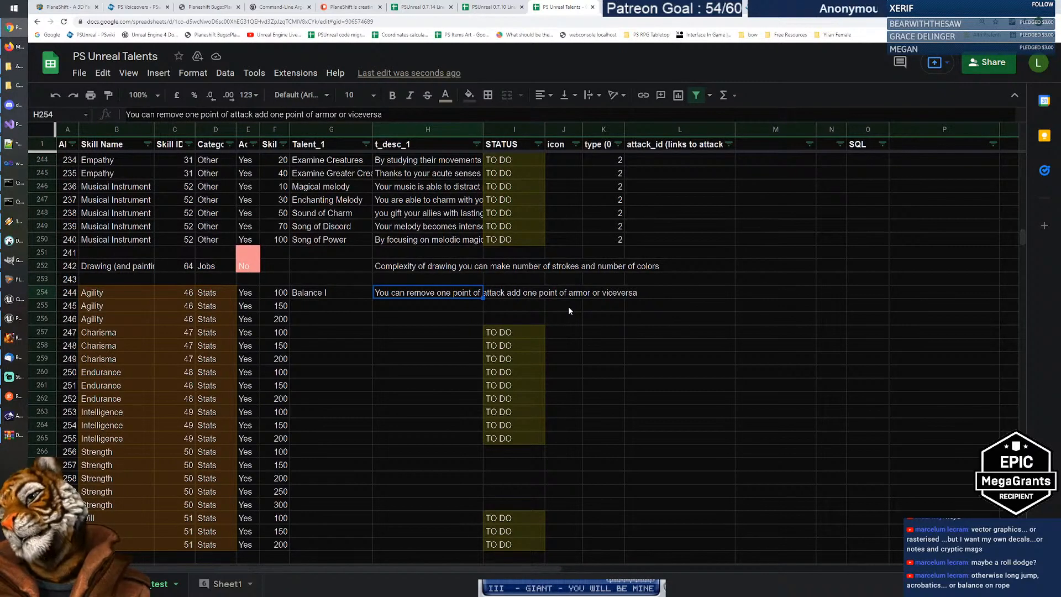
key("Return")
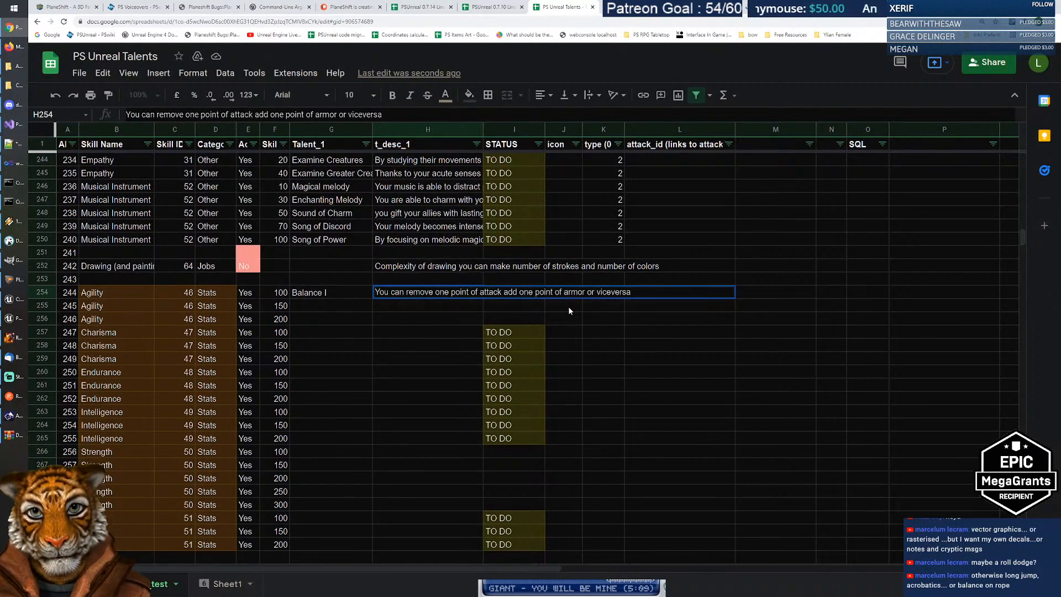
type("focus ")
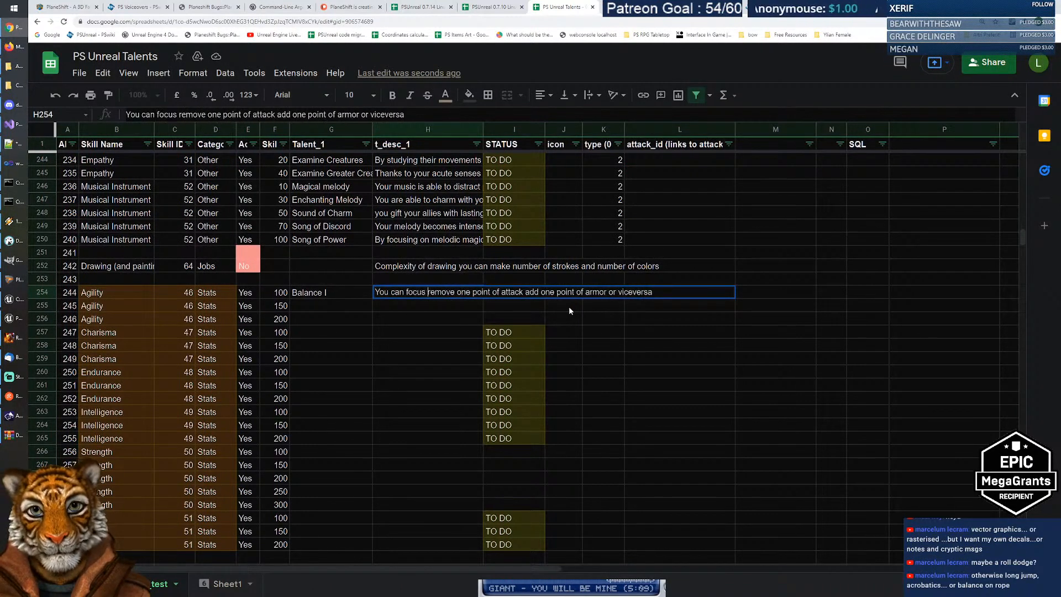
type("your ")
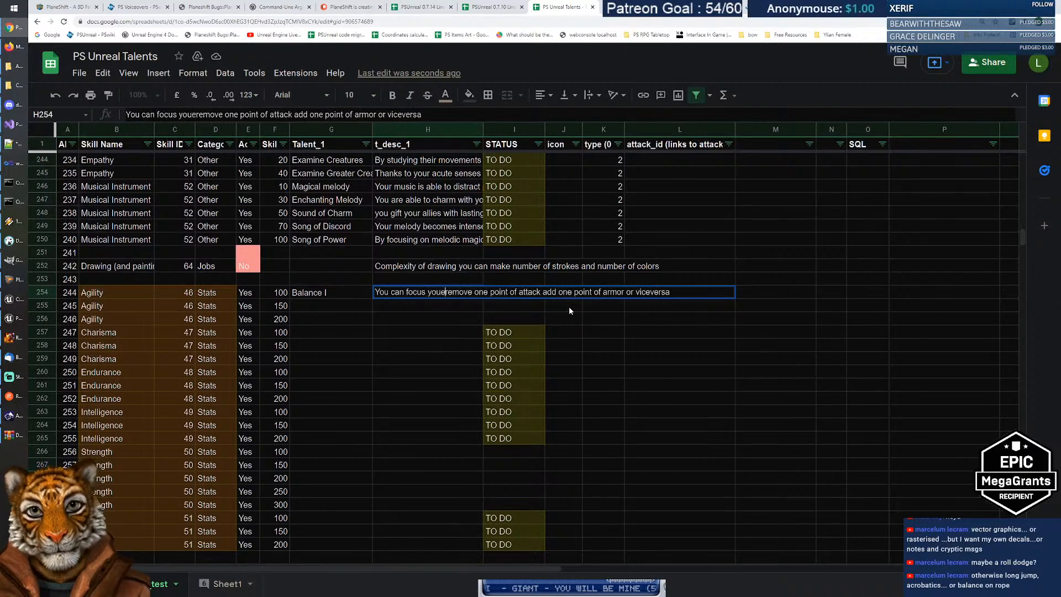
type("speed")
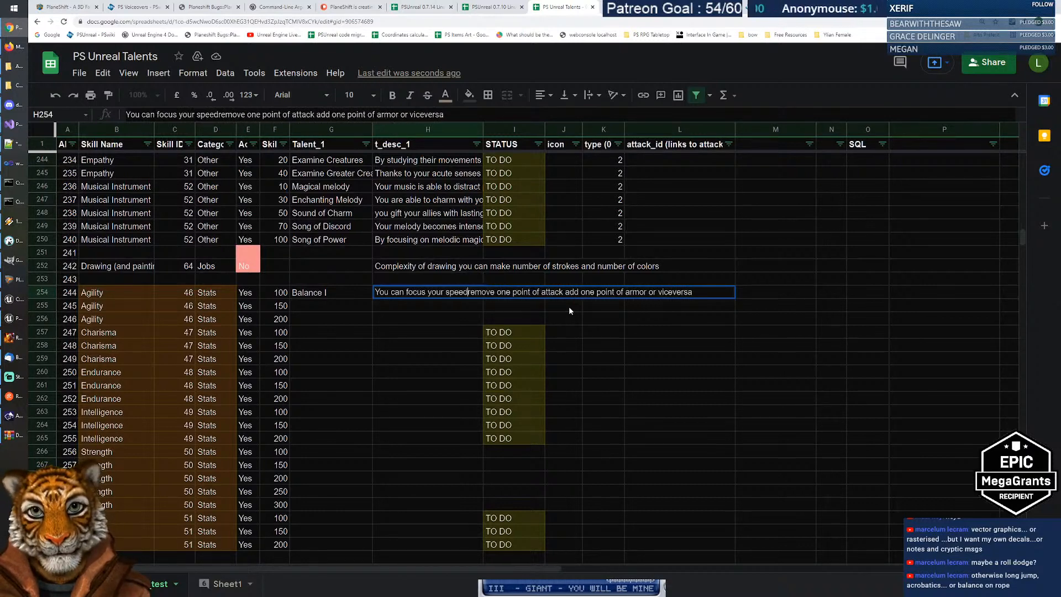
key("BackSpace")
key("BackSpace")
key("BackSpace")
key("BackSpace")
key("BackSpace")
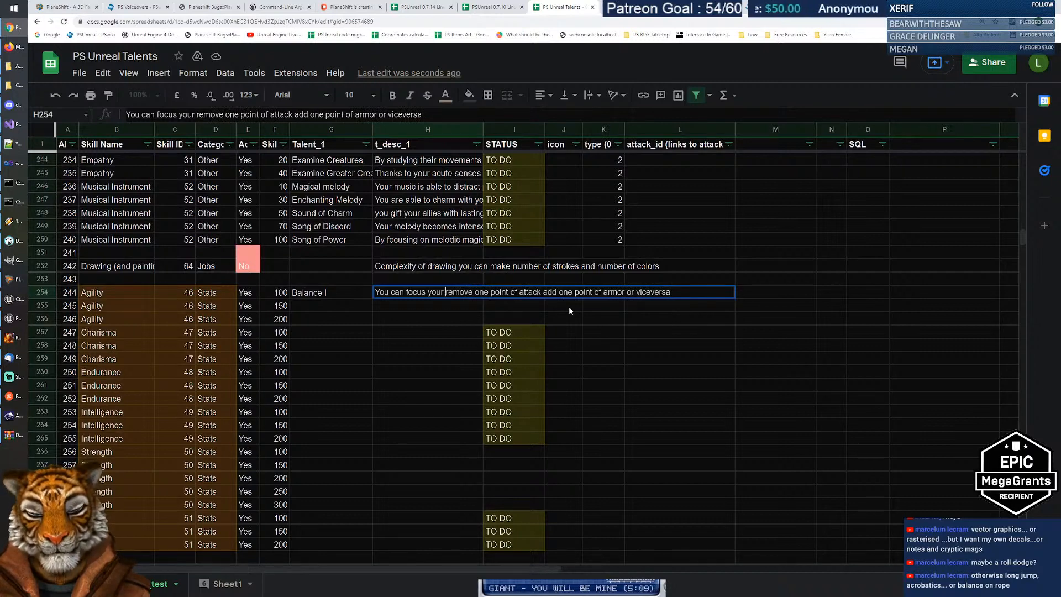
Step: Begin the description with 'While moving in combat, you are able to shift your focus'
key("BackSpace")
key("BackSpace")
key("BackSpace")
key("BackSpace")
key("BackSpace")
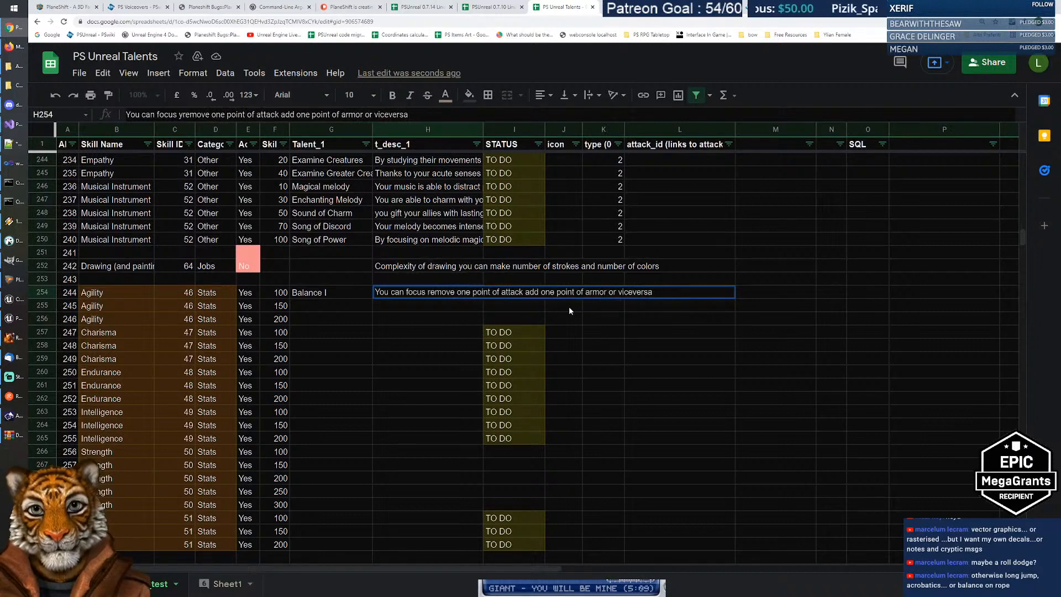
type("on ")
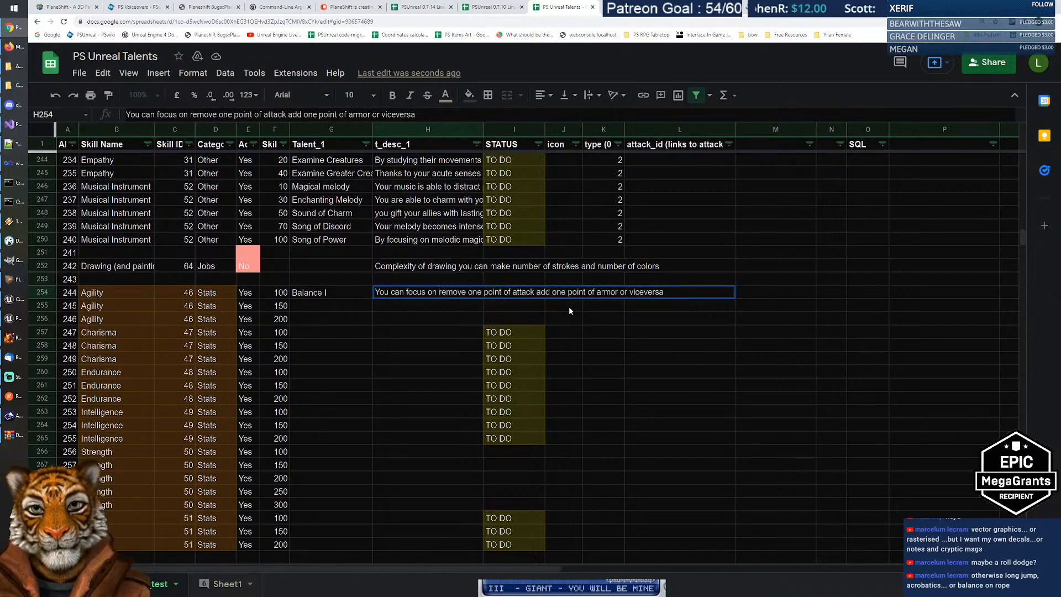
type("attack")
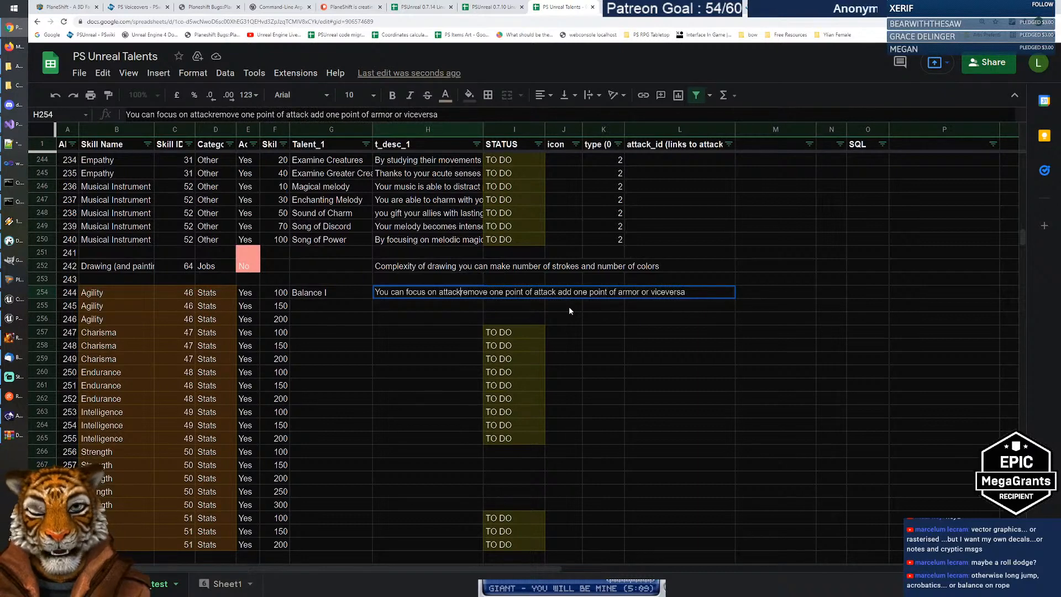
type(" instead of ")
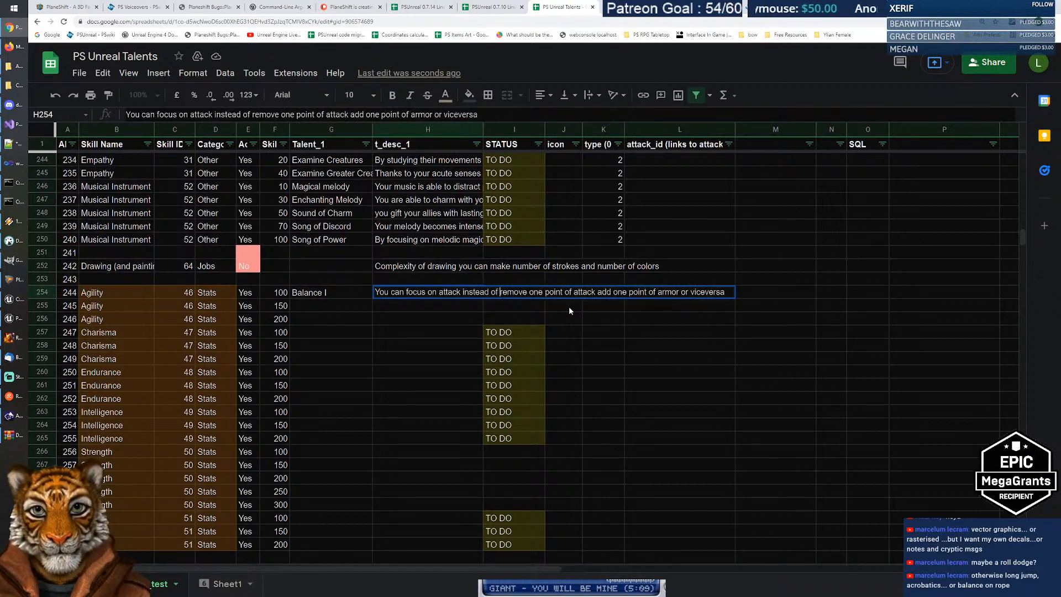
type("defense.")
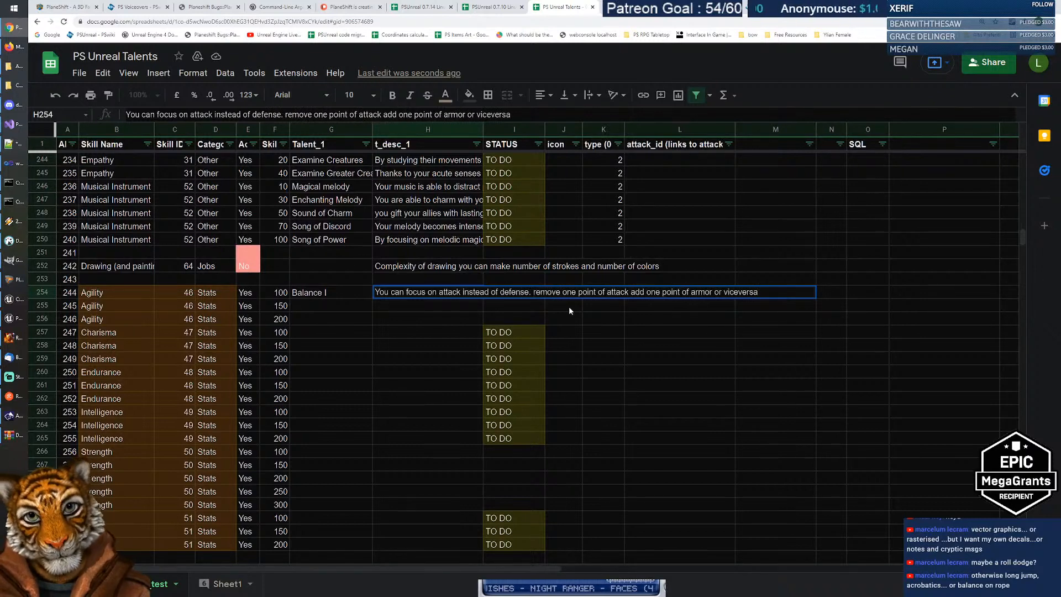
key("Home")
type("While moving ")
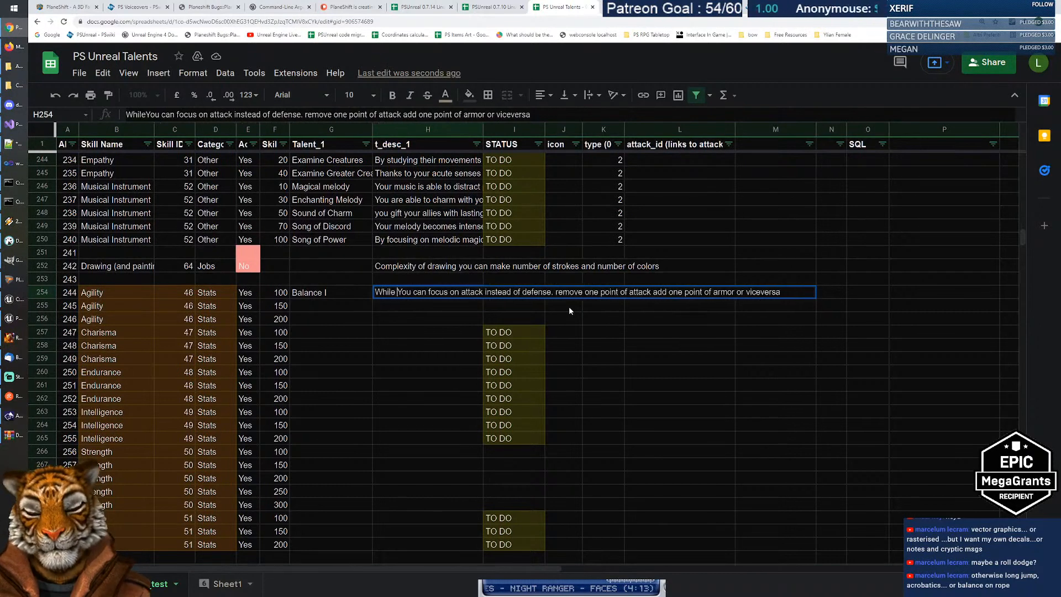
type("in com")
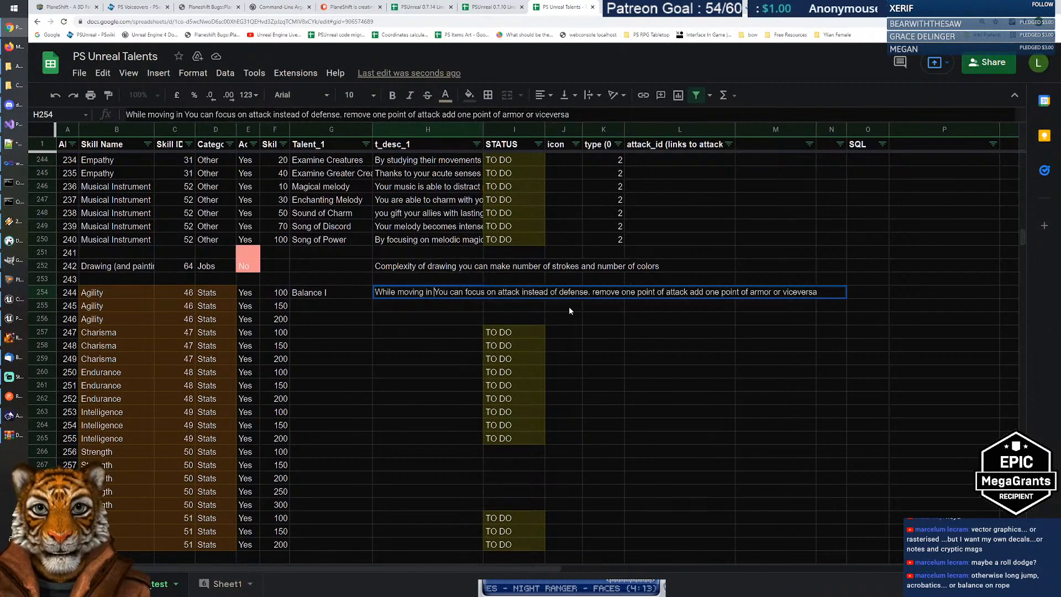
type("bat,")
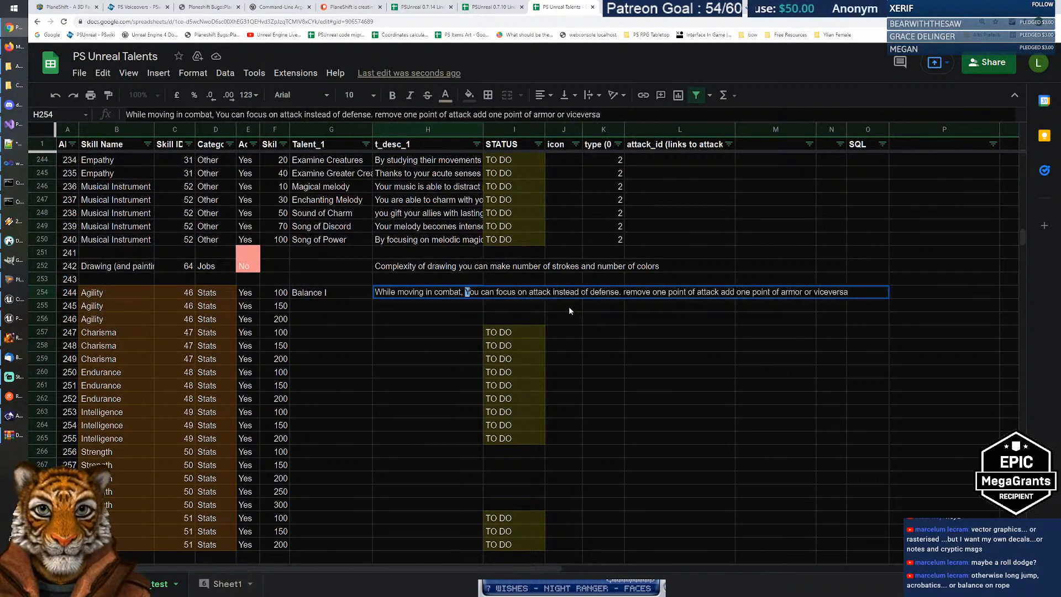
key("Delete")
type("y")
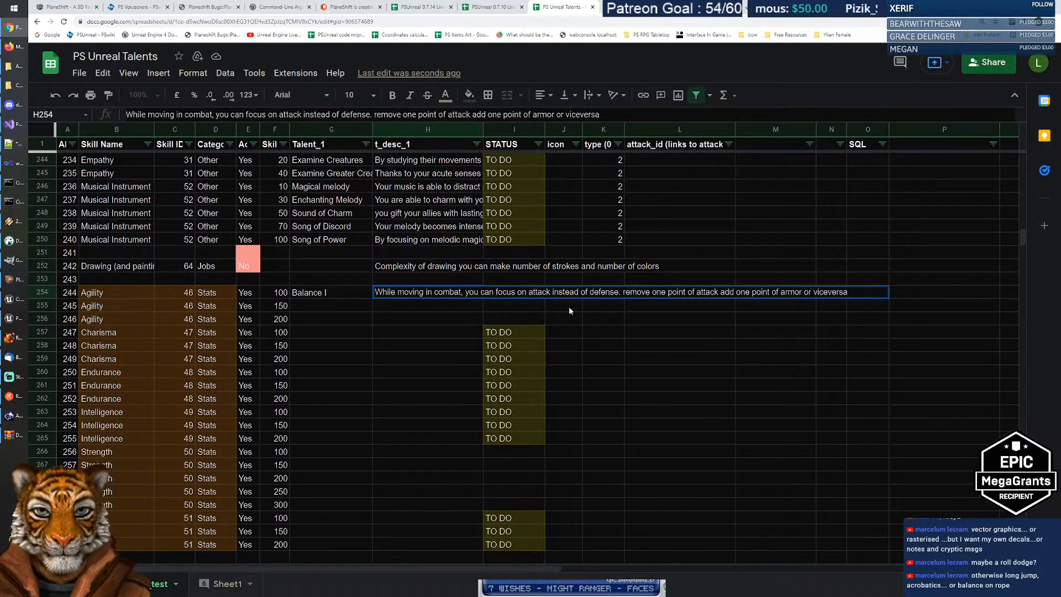
key("Delete")
key("Delete")
key("Delete")
key("Delete")
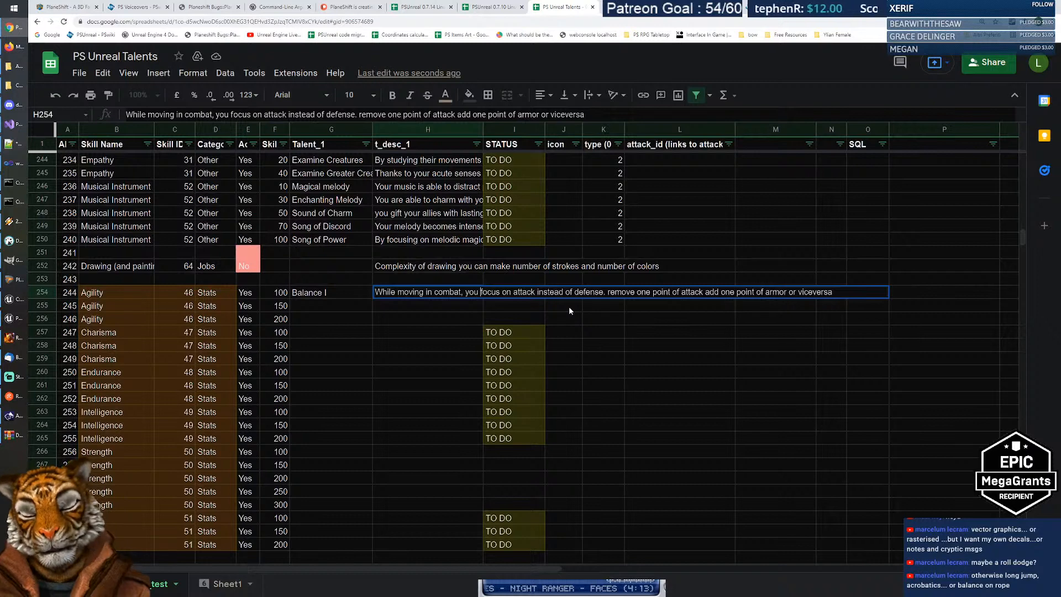
type("a")
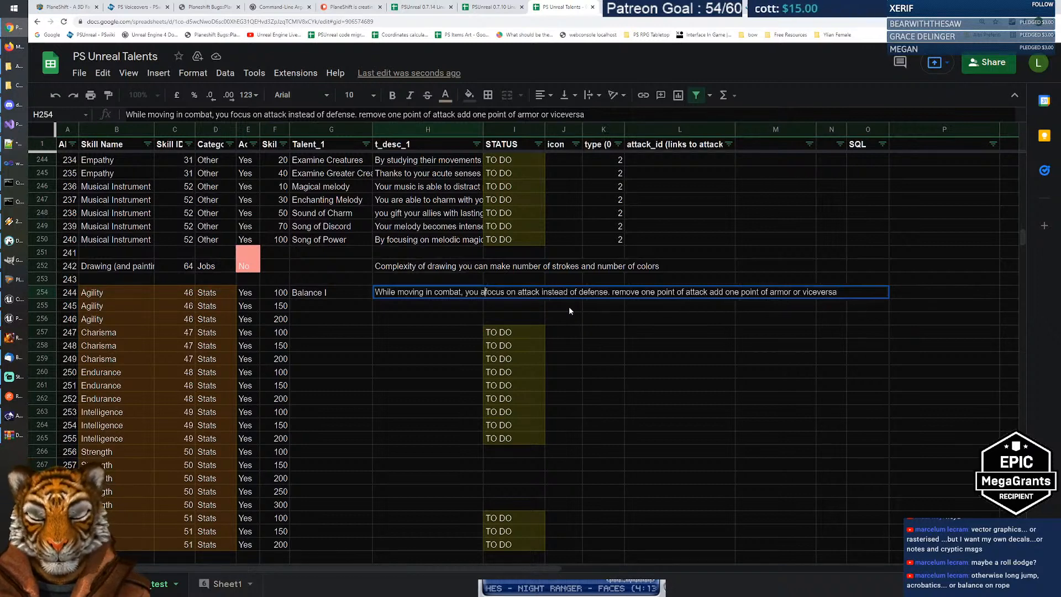
type("re able to shift ")
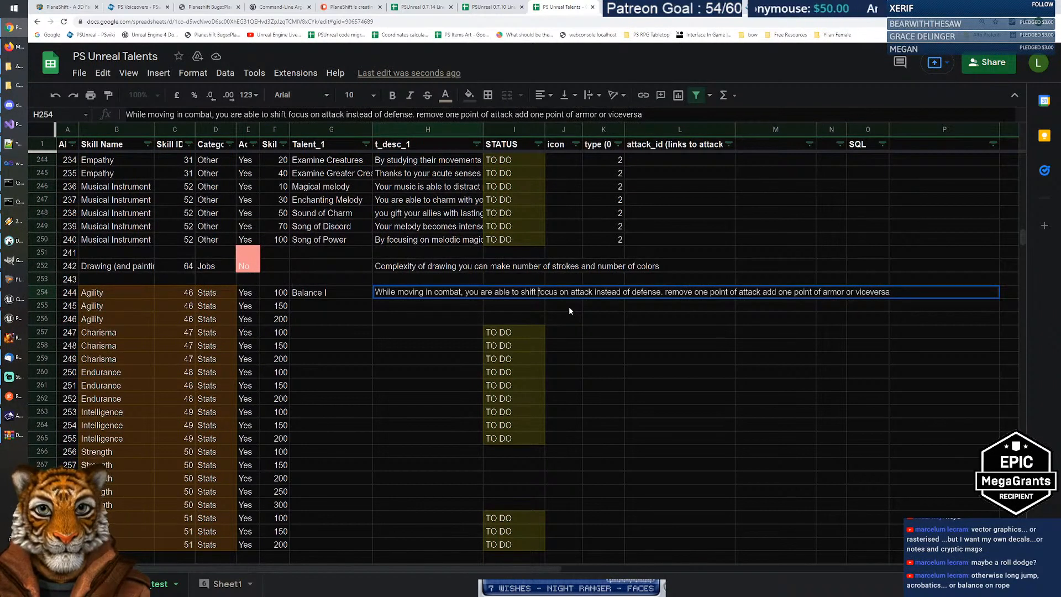
type("your")
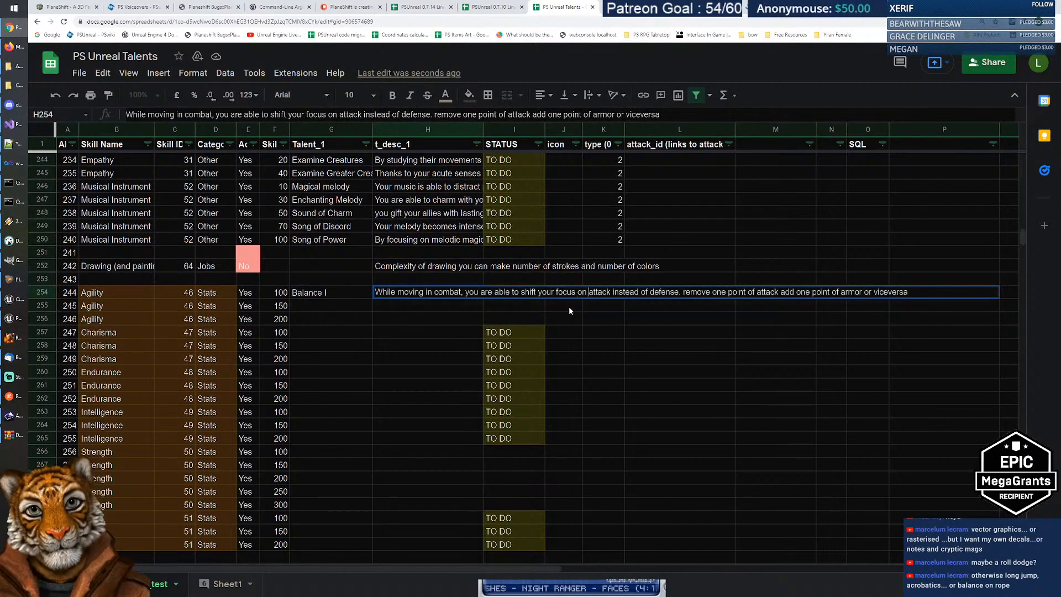
Step: Reword it to 'from attack to defense' and replace the old remove-one-point note with 'Defensive stance.'
key("ctrl+shift+Right")
key("ctrl+shift+Right")
key("ctrl+shift+Right")
key("ctrl+shift+Left")
key("ctrl+shift+Left")
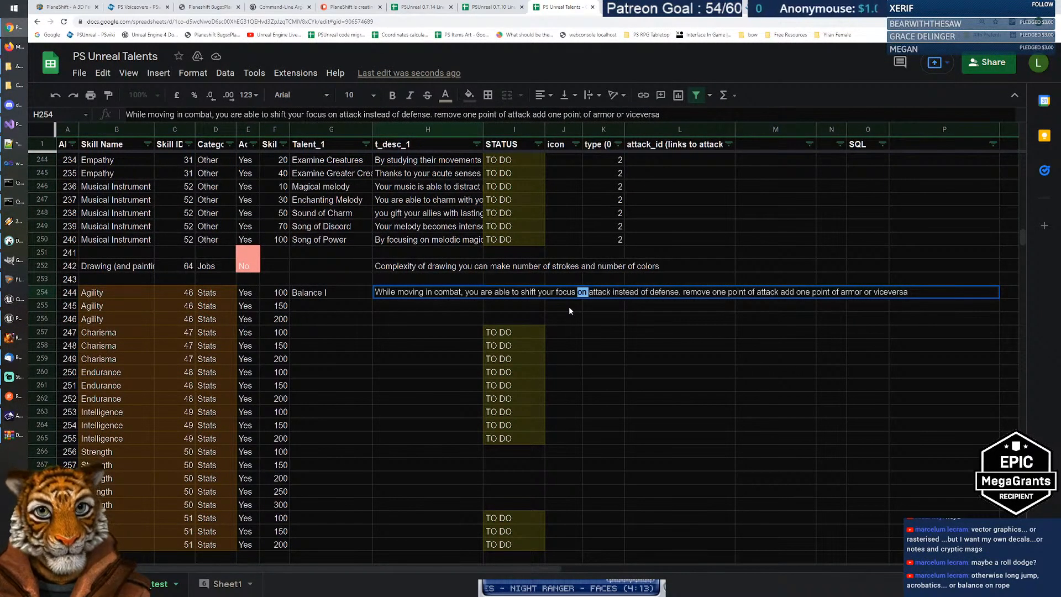
type("from attack to")
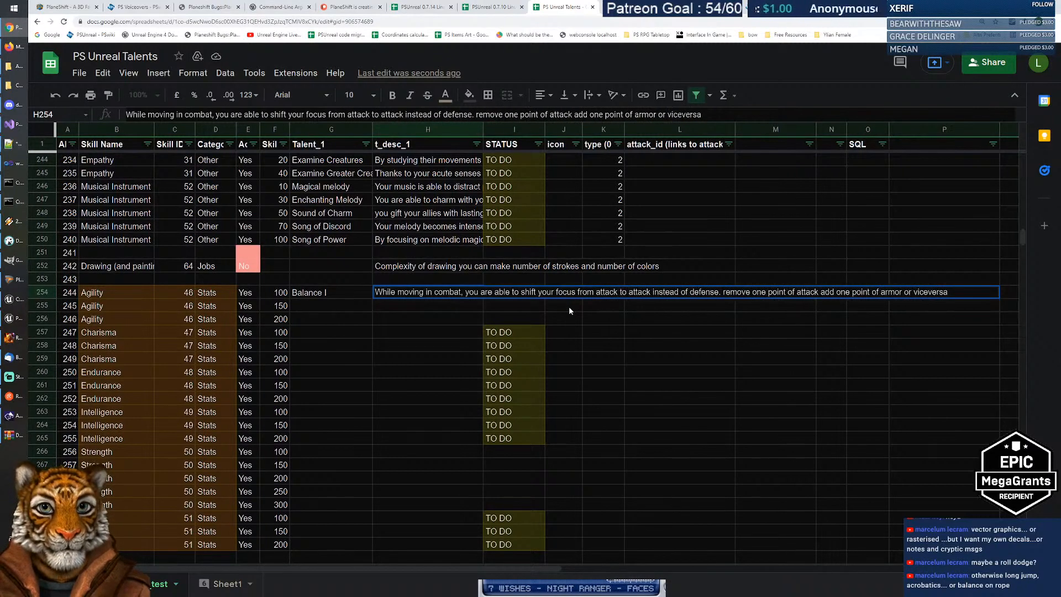
key("ctrl+Left")
key("ctrl+shift+Right")
key("ctrl+shift+Right")
key("ctrl+shift+Right")
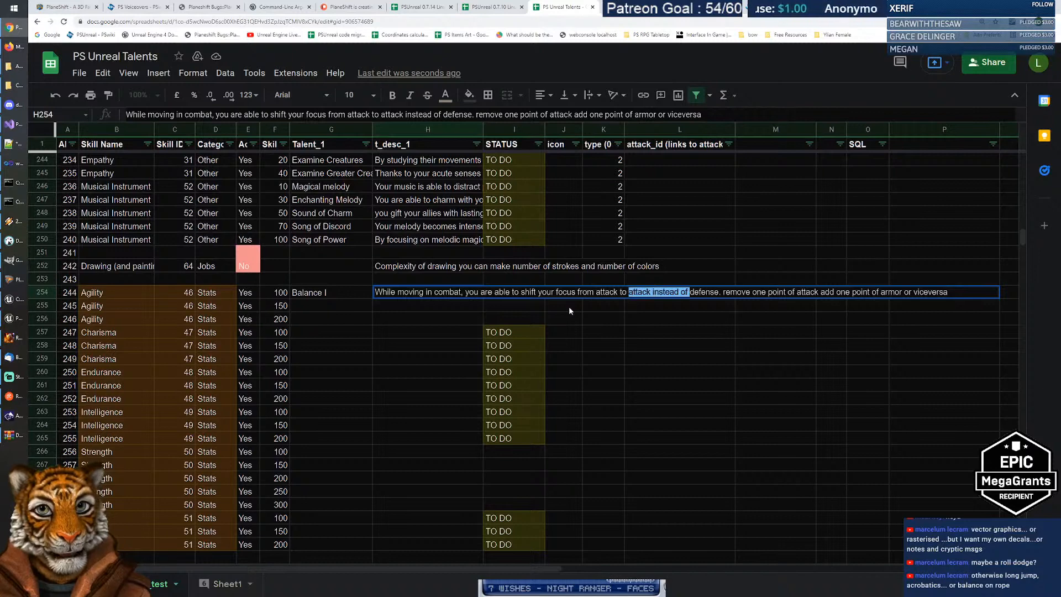
key("BackSpace")
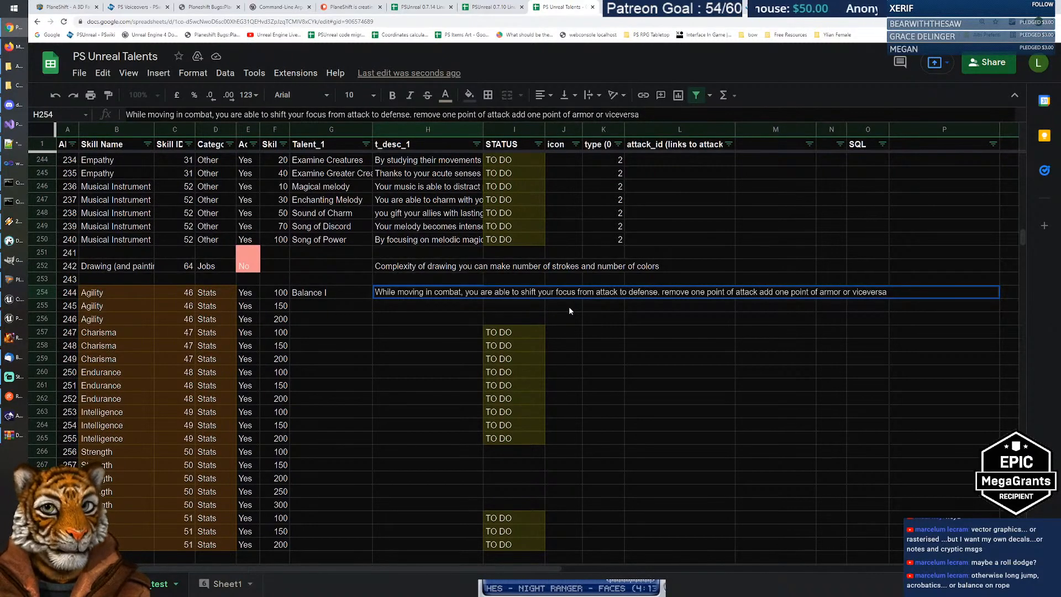
key("shift+End")
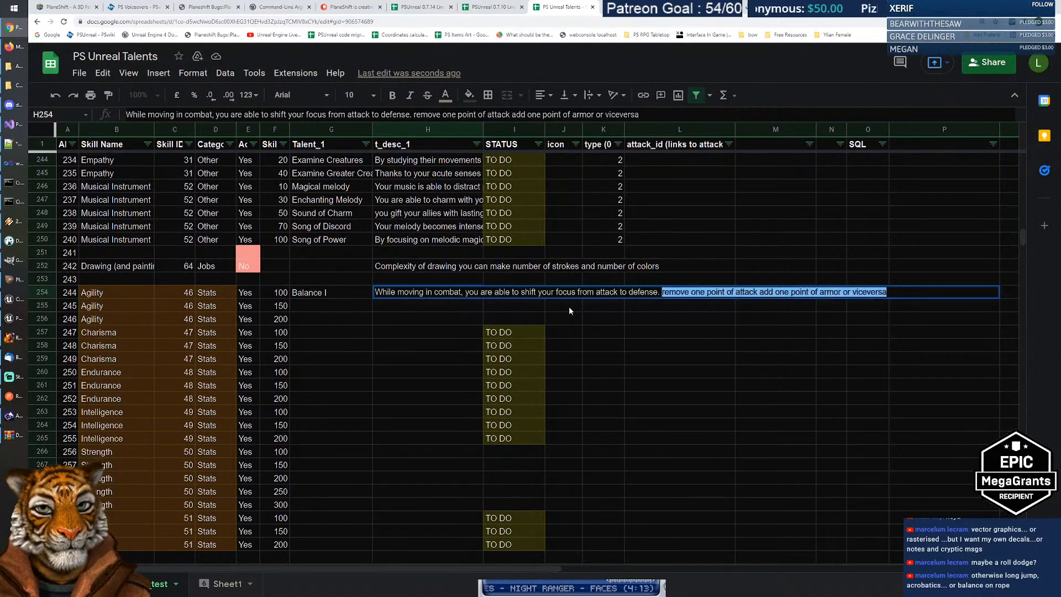
key("BackSpace")
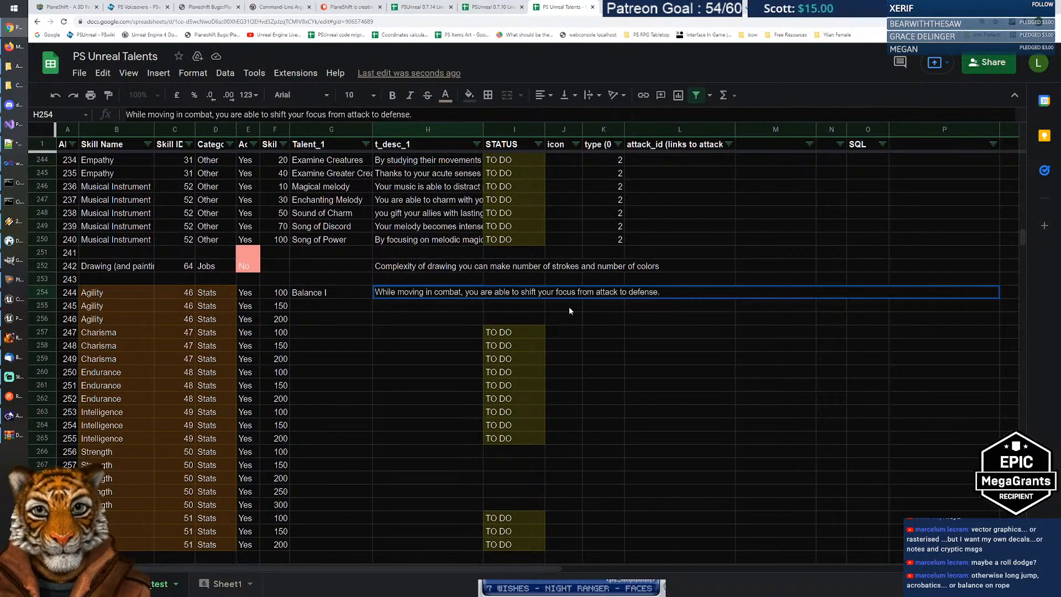
type("Defensive stance.")
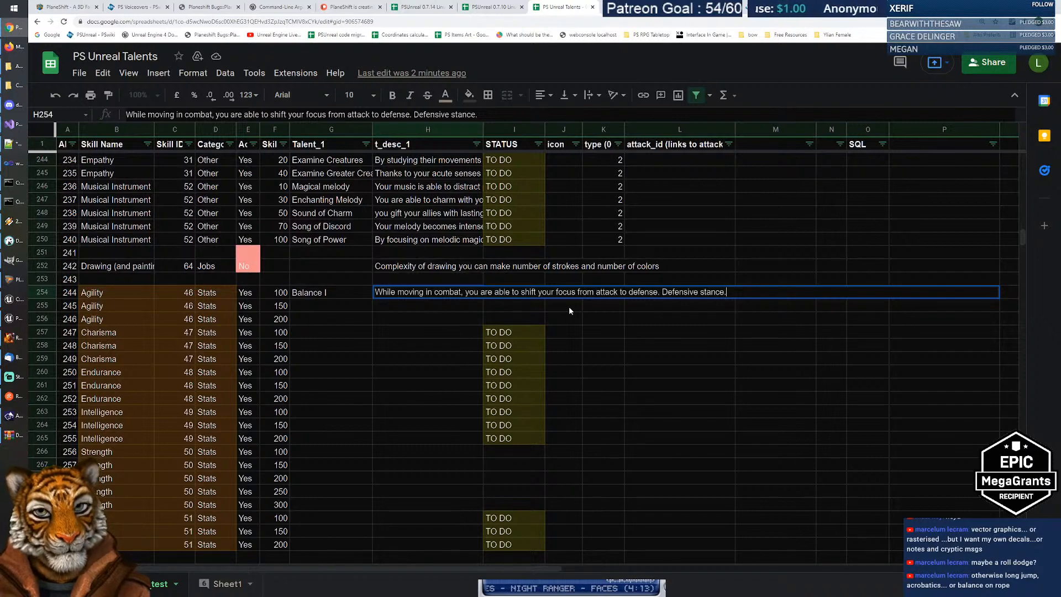
key("shift+Tab")
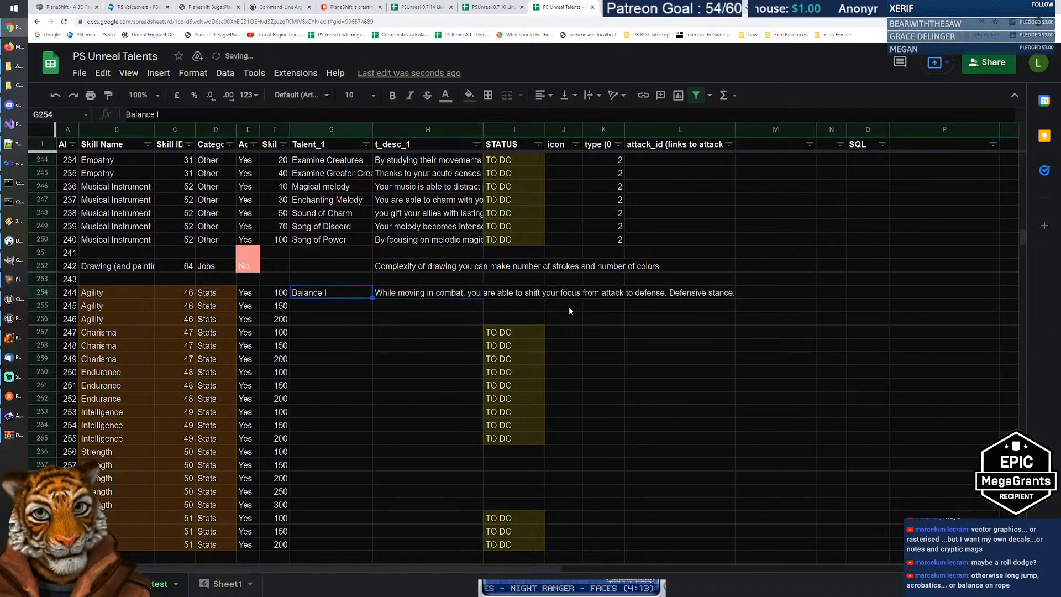
Step: Name the next row Balance II and copy Balance I's description into its description cell
key("Down")
type("V")
key("BackSpace")
type("Balance II")
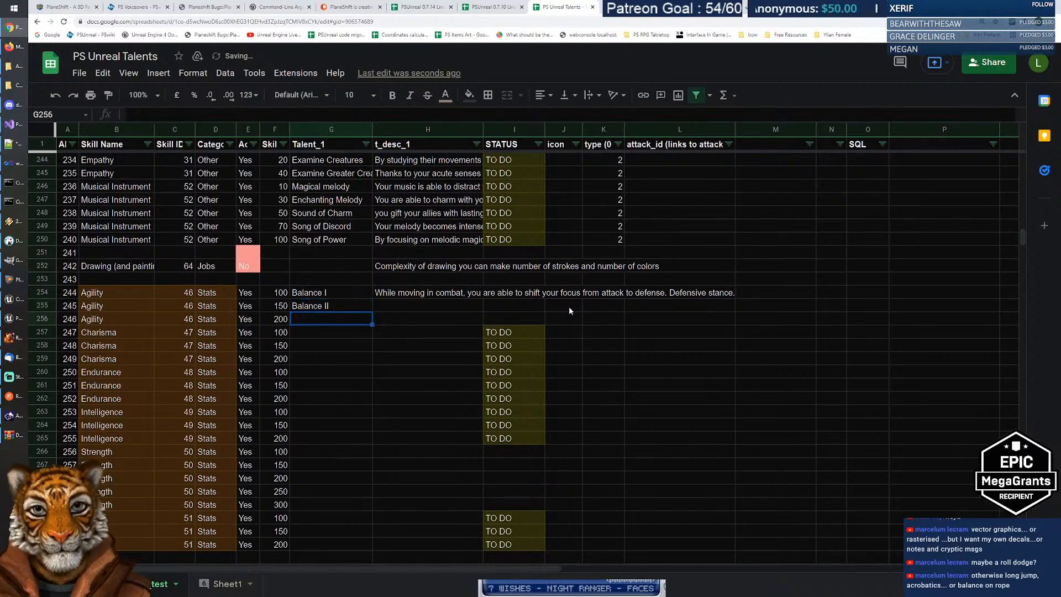
key("Tab")
key("Up")
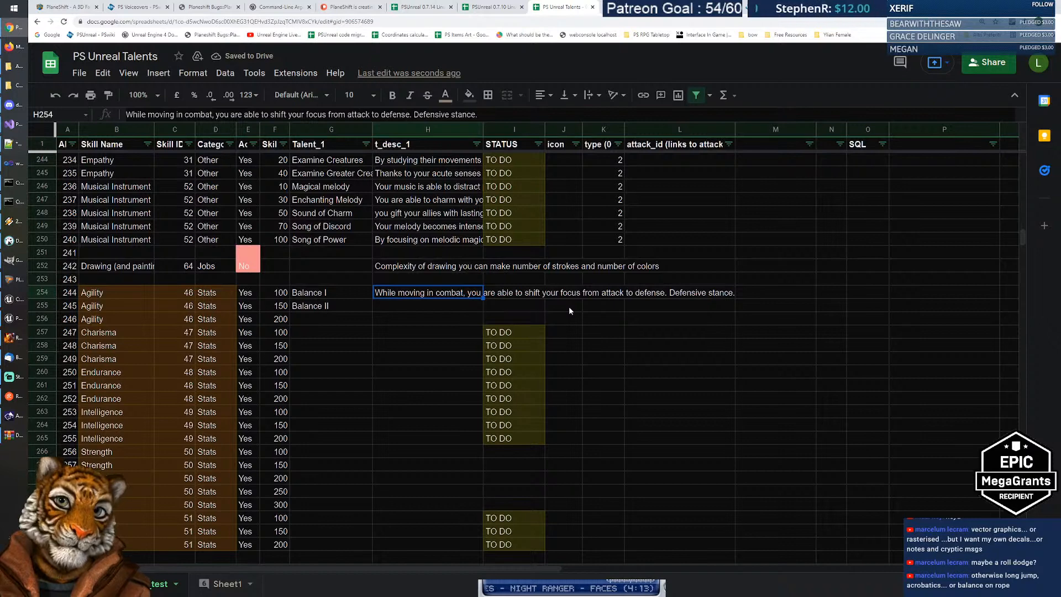
key("ctrl+c")
key("Down")
key("ctrl+v")
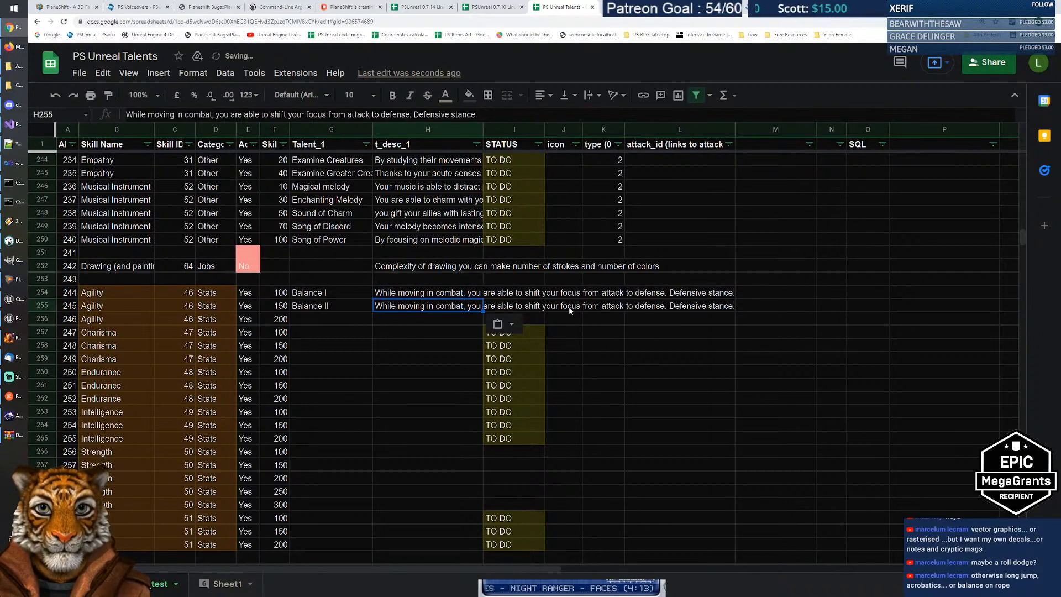
Step: Reword the Balance II description to shift focus from defense to attack: Offensive stance
double_click(398, 306)
key("Right")
key("Right")
key("Right")
key("Right")
key("Right")
key("Right")
key("Right")
key("Right")
key("Right")
key("Right")
key("Right")
key("Right")
key("Right")
key("Right")
key("Right")
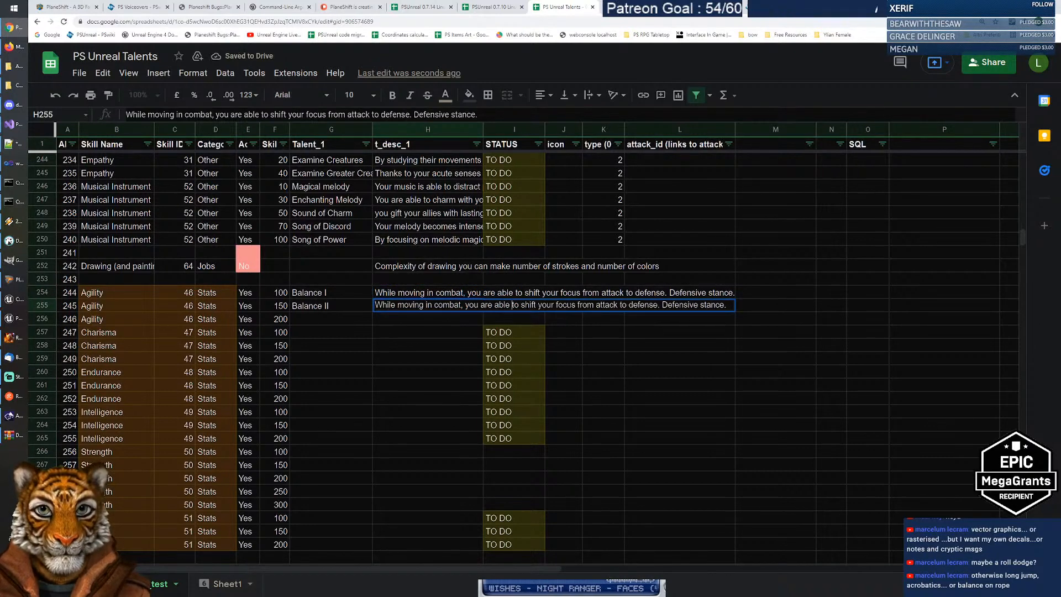
key("ctrl+shift+Left")
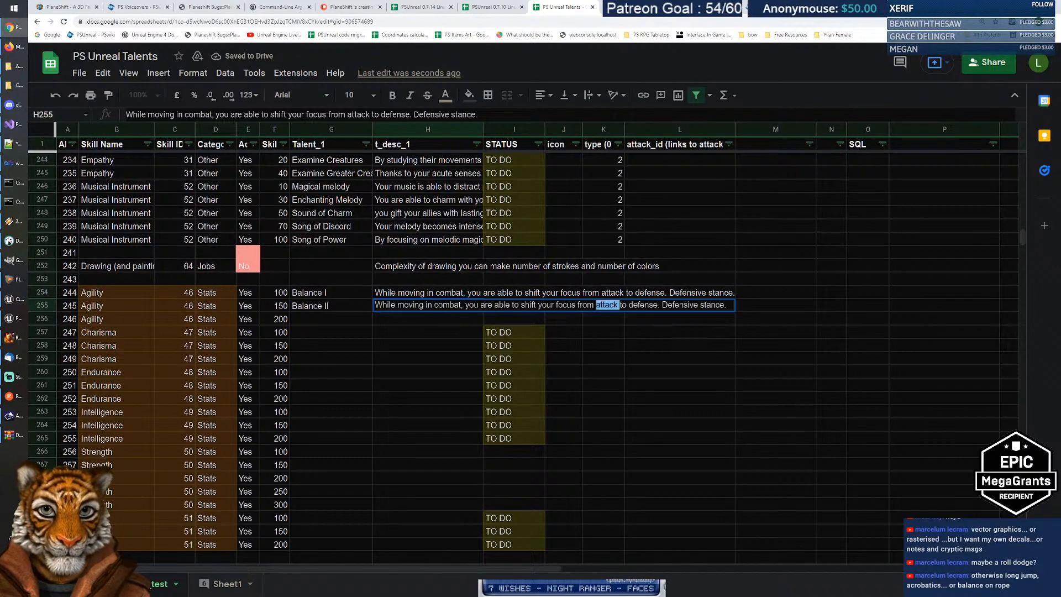
type("defense")
key("ctrl+shift+Right")
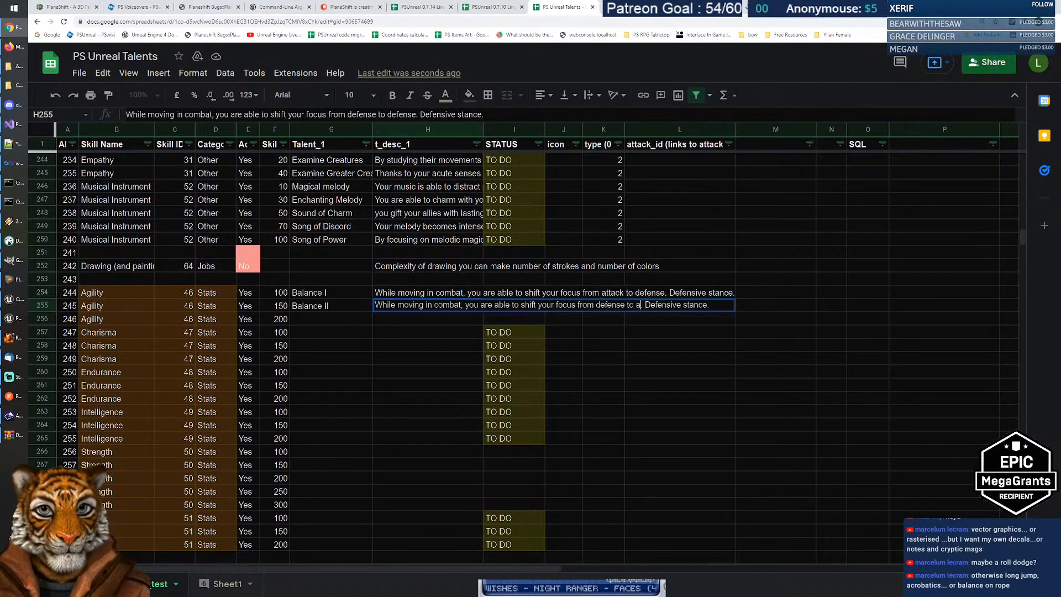
type("attack")
key("ctrl+shift+Right")
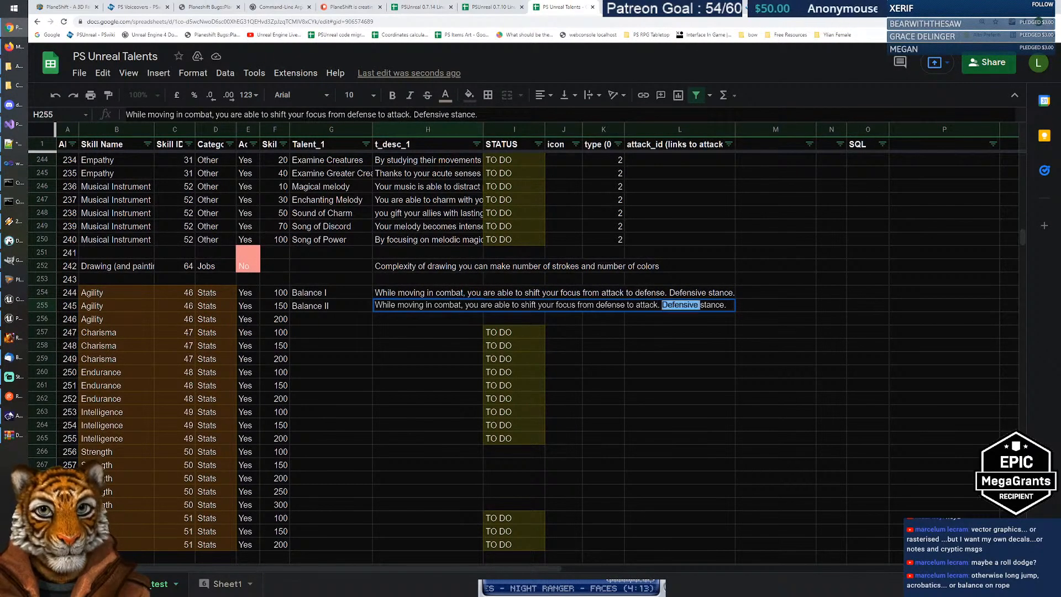
type("B")
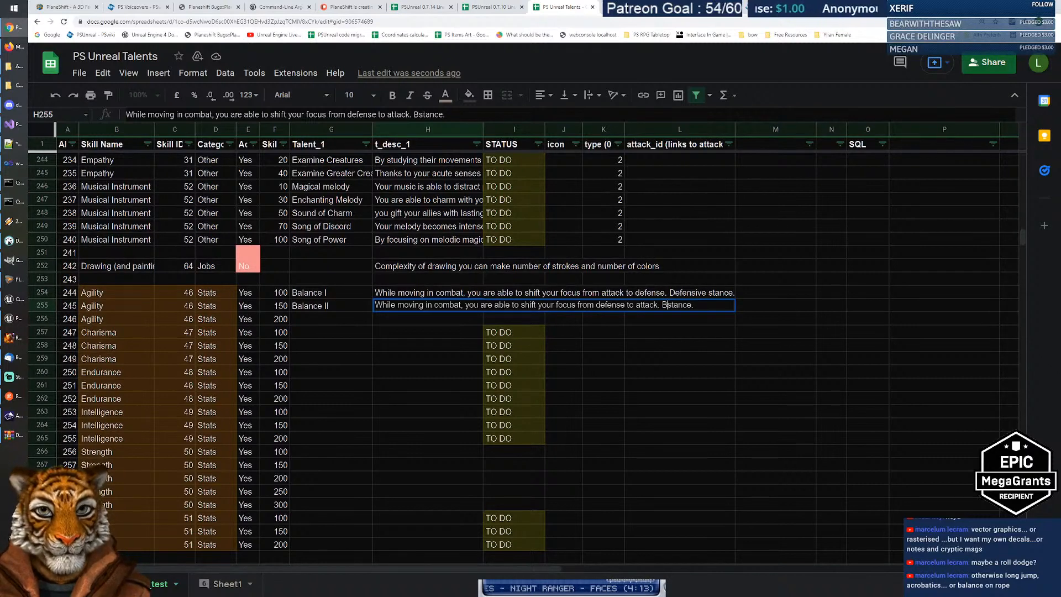
key("BackSpace")
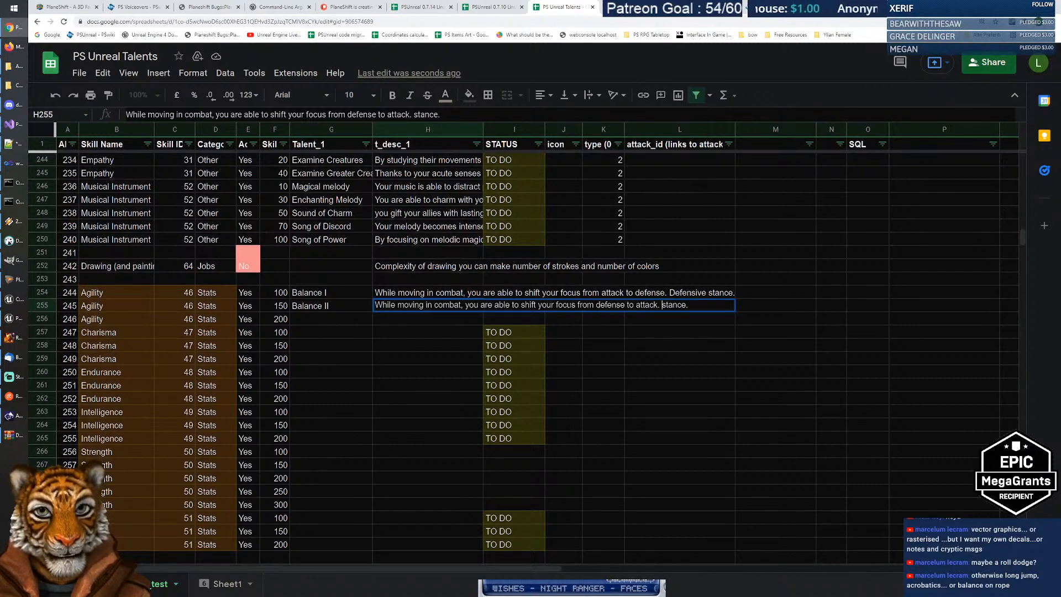
type("Offensive")
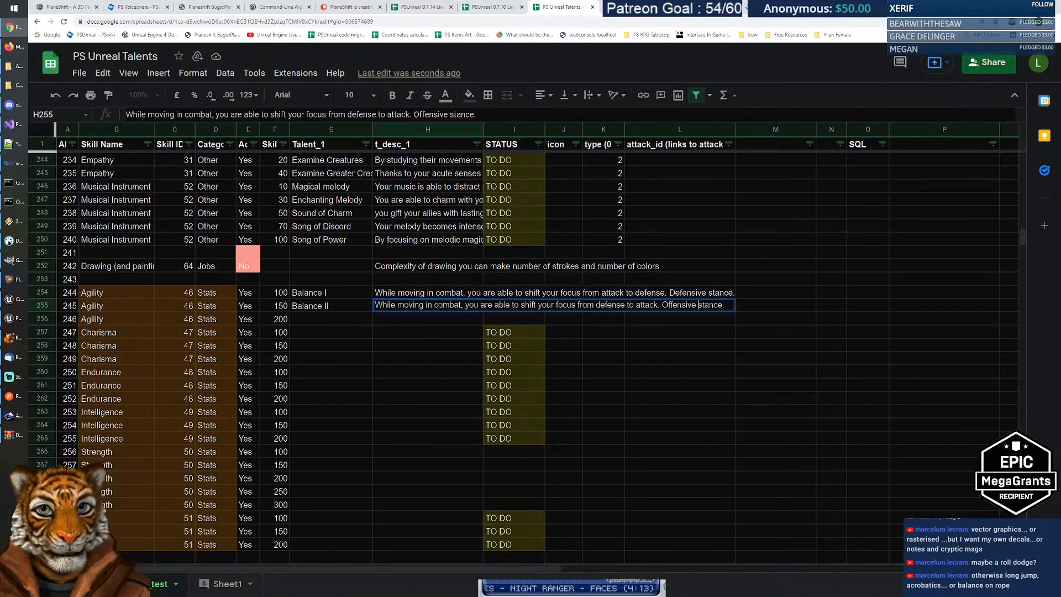
key("Return")
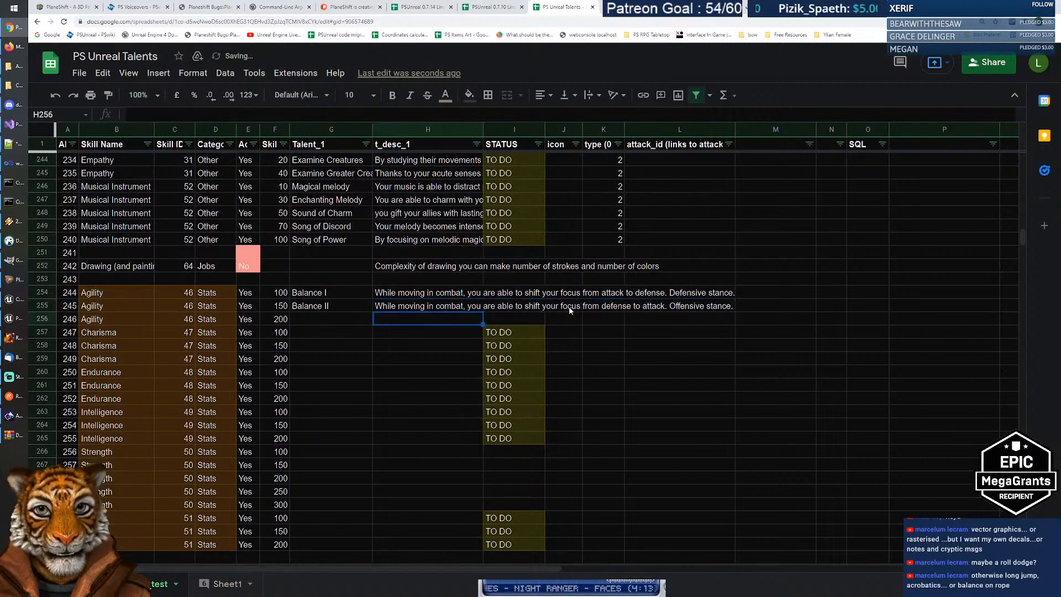
Step: Select both Balance talent names in G254:G255
key("Up")
key("Left")
key("Up")
key("shift+Down")
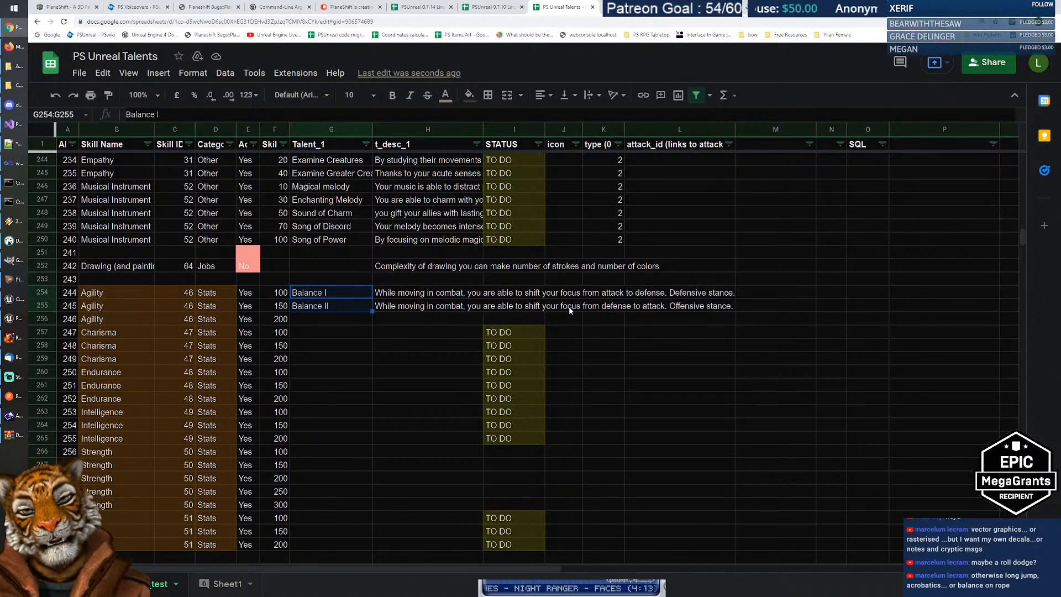
key("Down")
key("Down")
key("Up")
key("Up")
key("Down")
key("Down")
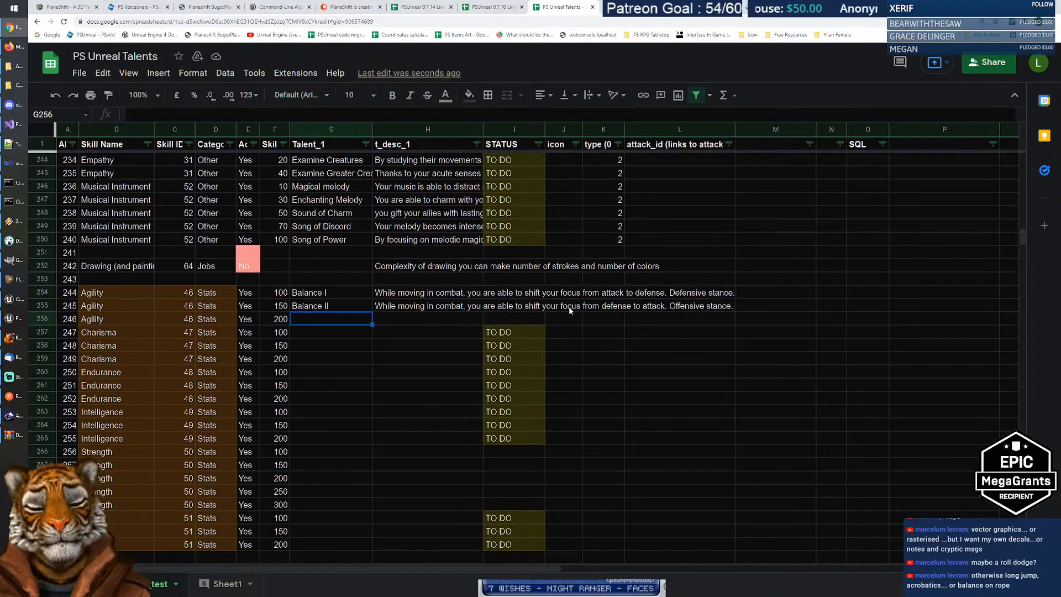
Step: Browse to PS_distro > psunreal_shipping_client > psunreal_shipping_0.7.14 > WindowsClient and run pclient.bat
left_click(15, 66)
left_click(403, 339)
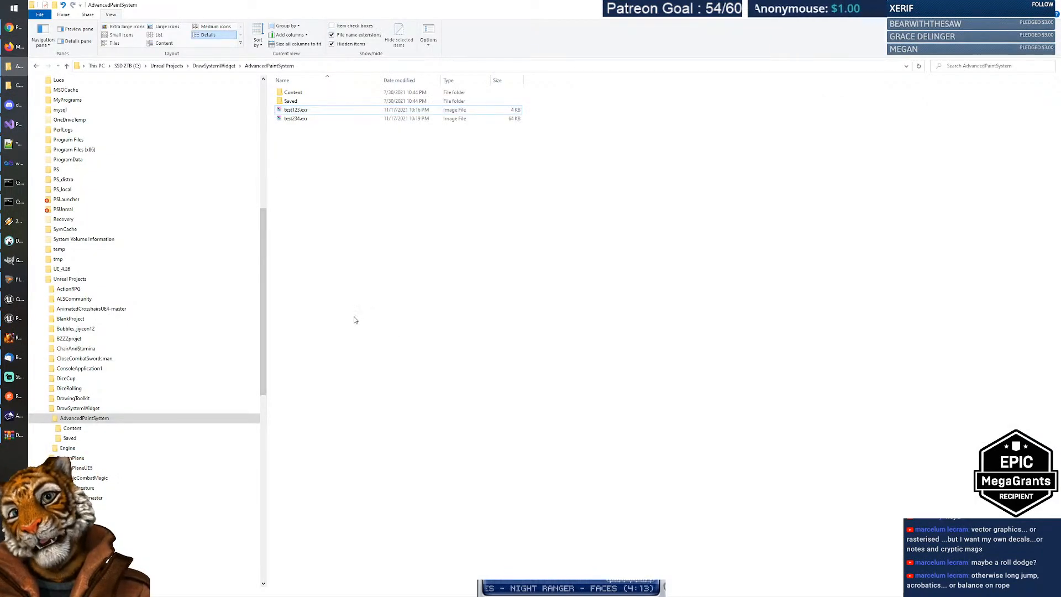
left_click(58, 210)
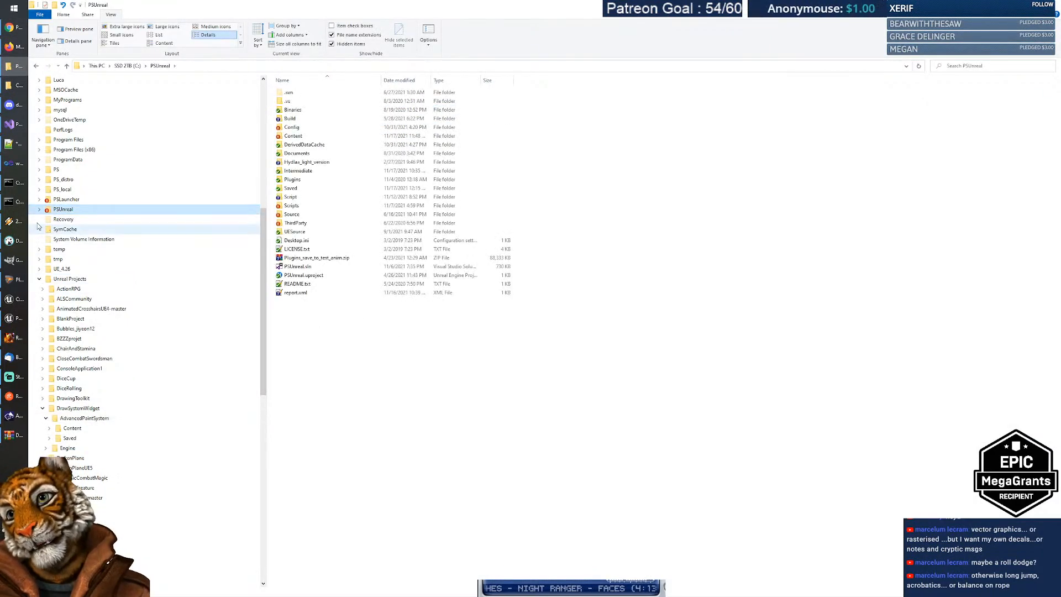
left_click(39, 212)
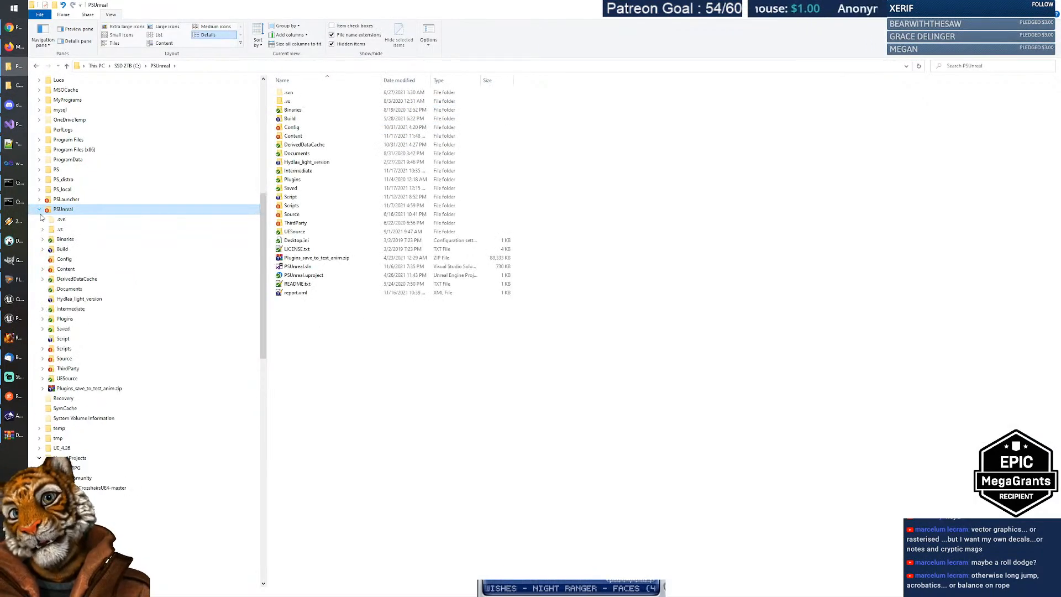
left_click(69, 351)
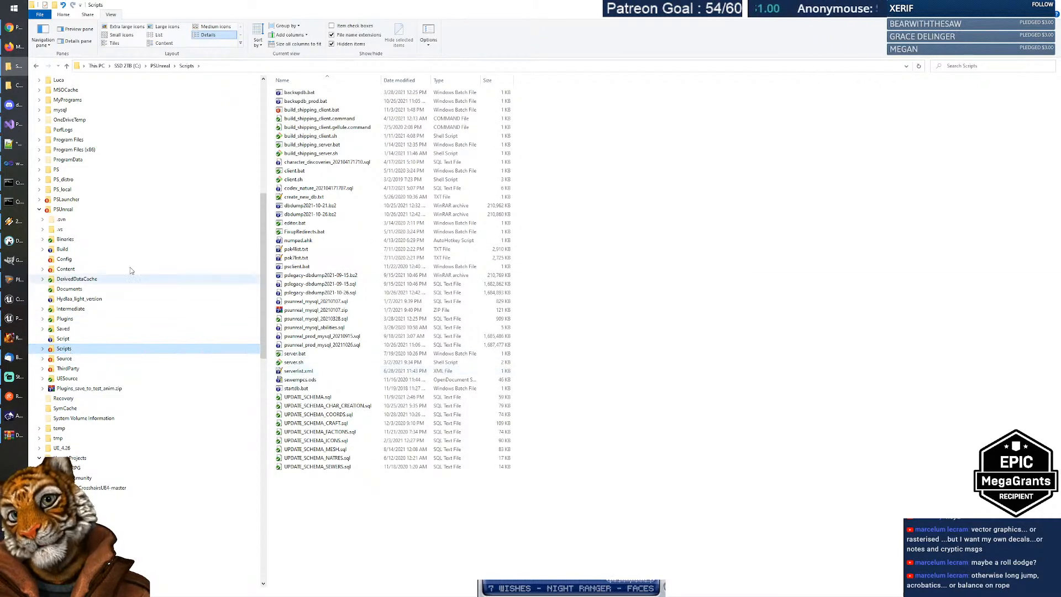
left_click(39, 210)
left_click(63, 179)
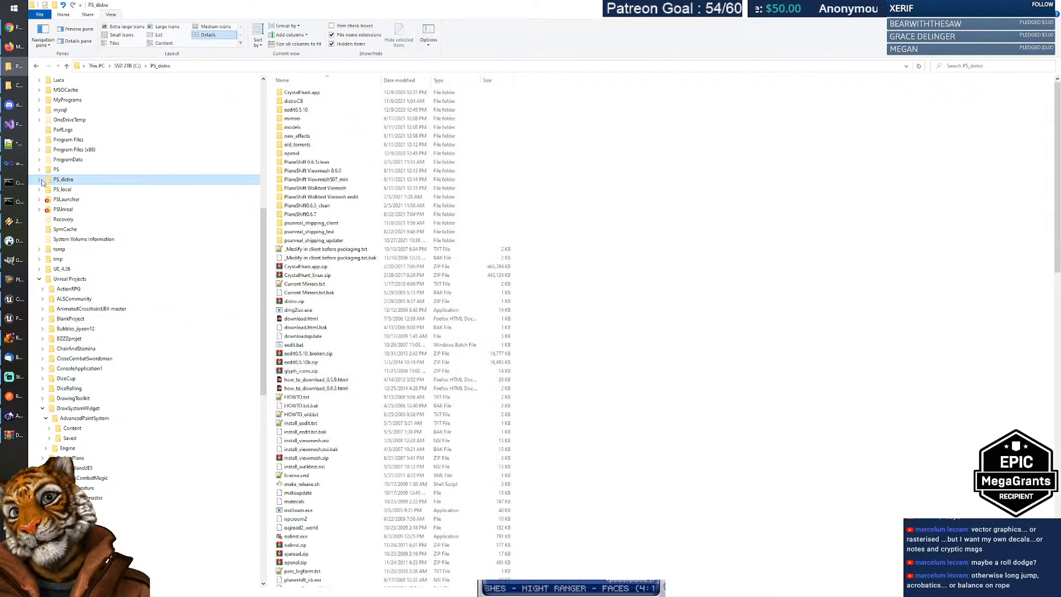
left_click(39, 180)
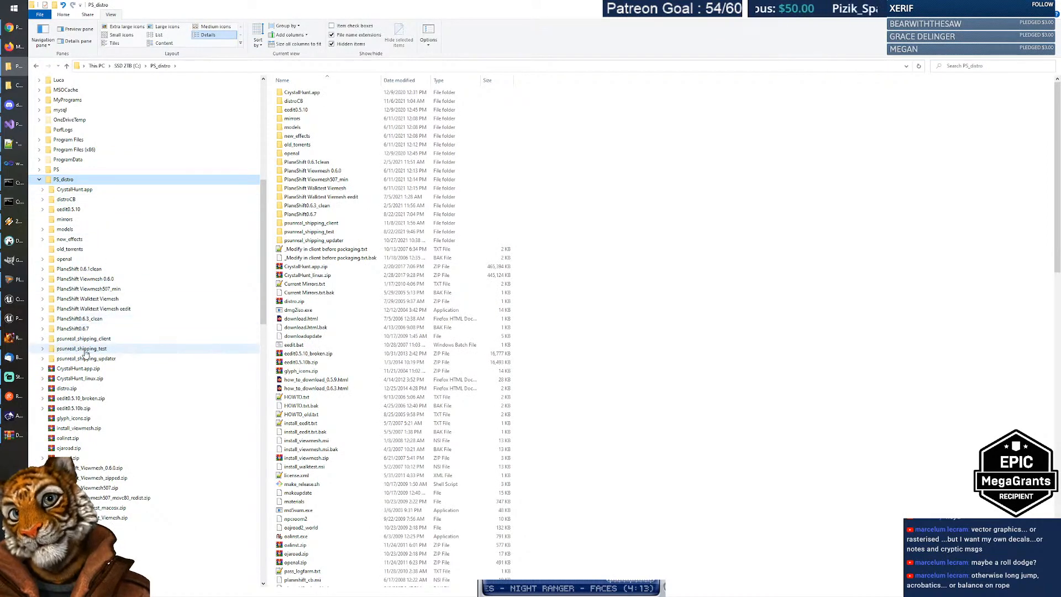
left_click(83, 338)
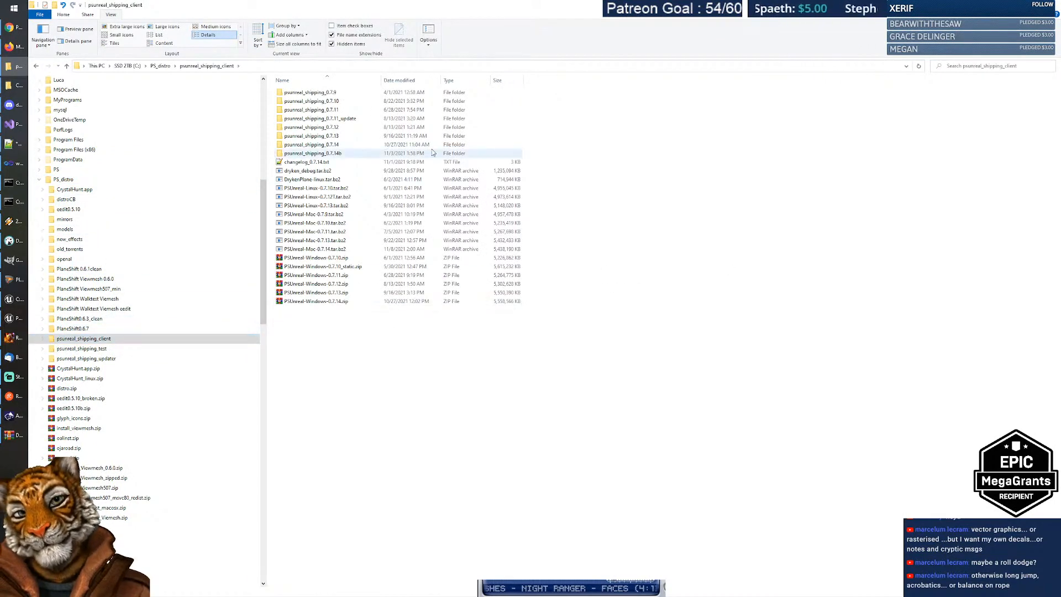
double_click(333, 145)
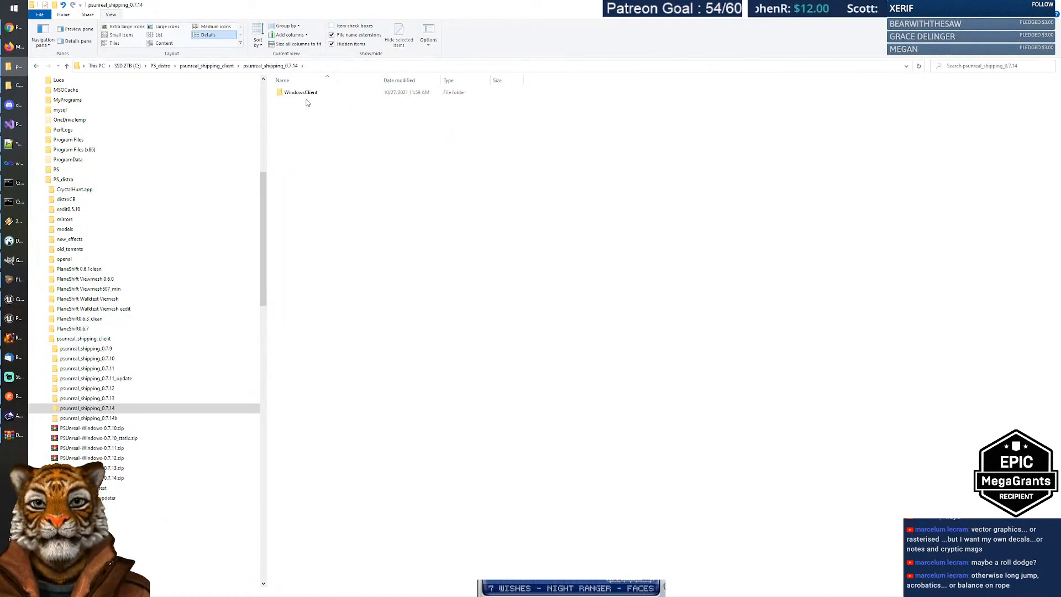
double_click(301, 92)
double_click(301, 136)
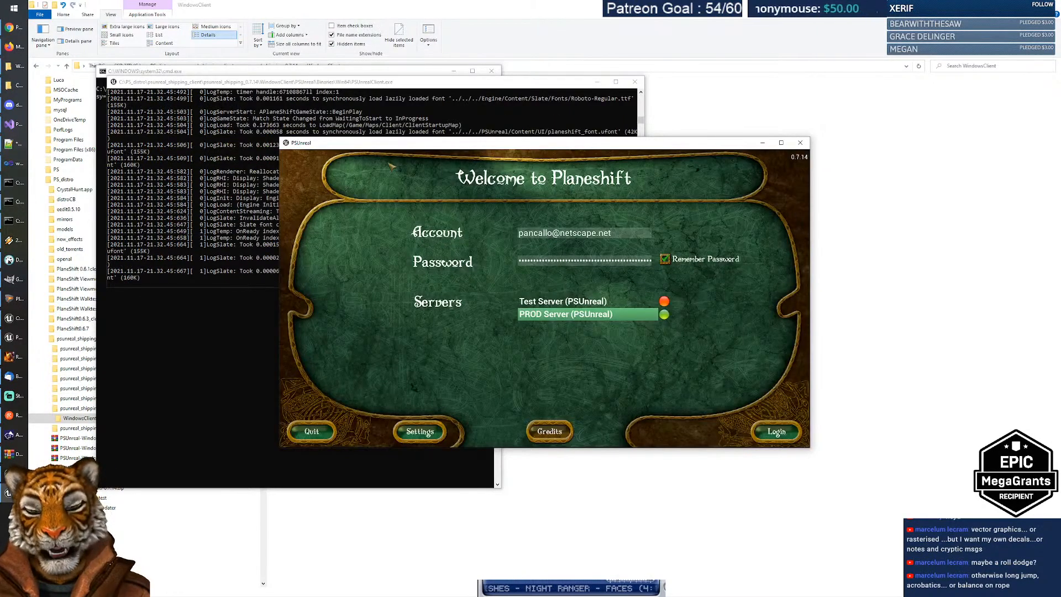
Step: Log in to the PROD server and enter the world with the chosen character
left_click(776, 432)
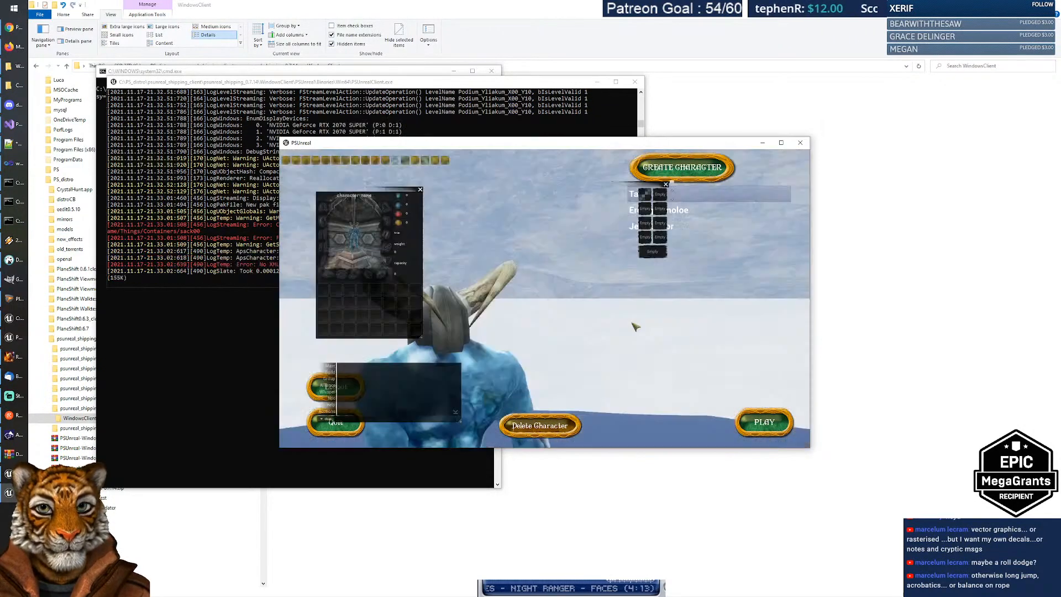
double_click(502, 147)
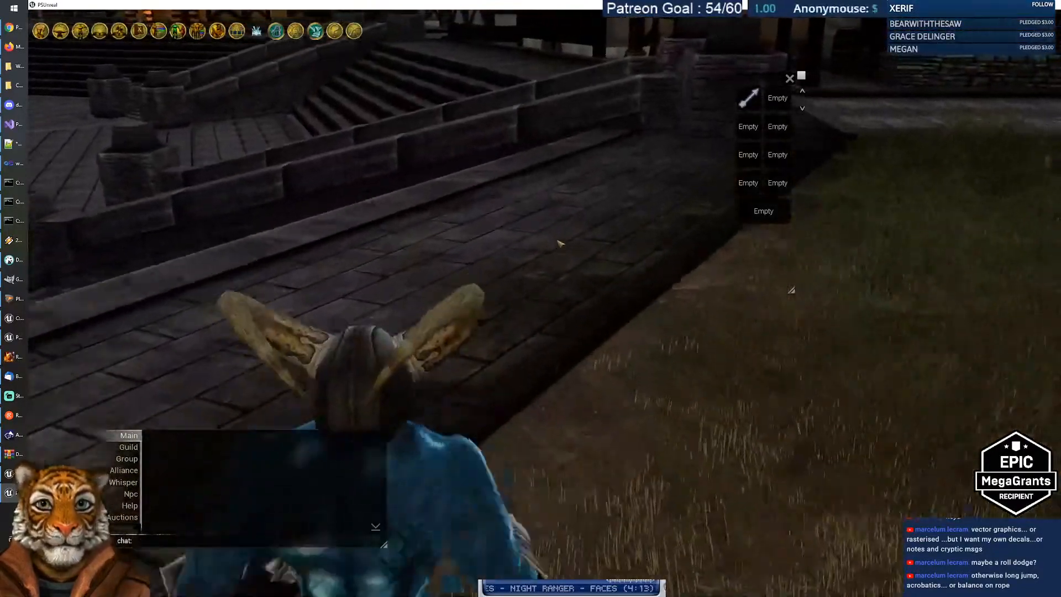
Step: Run the character up the stone path and roll across the grass
key("w")
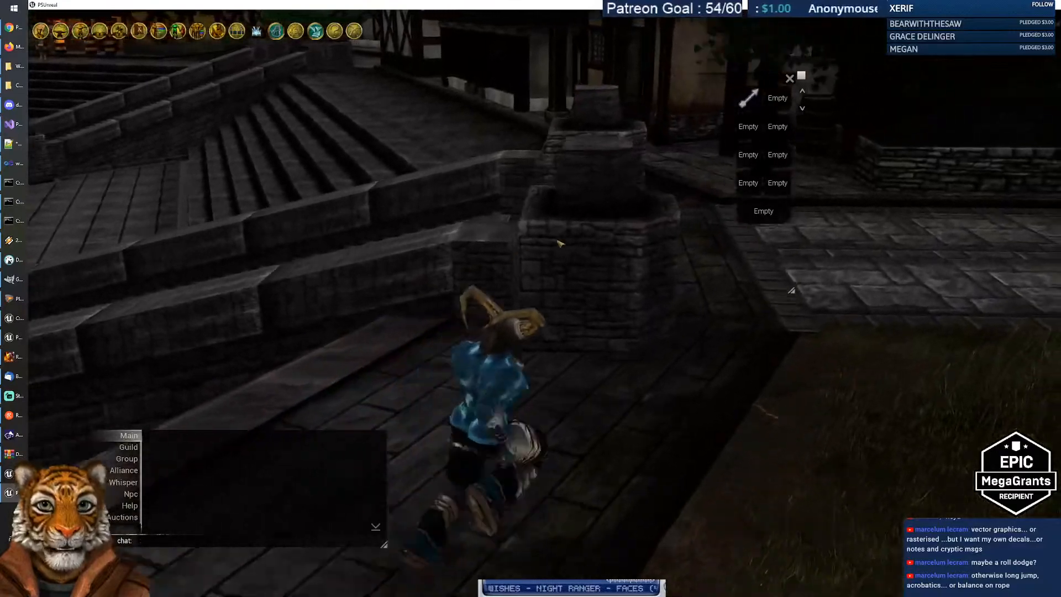
key("d")
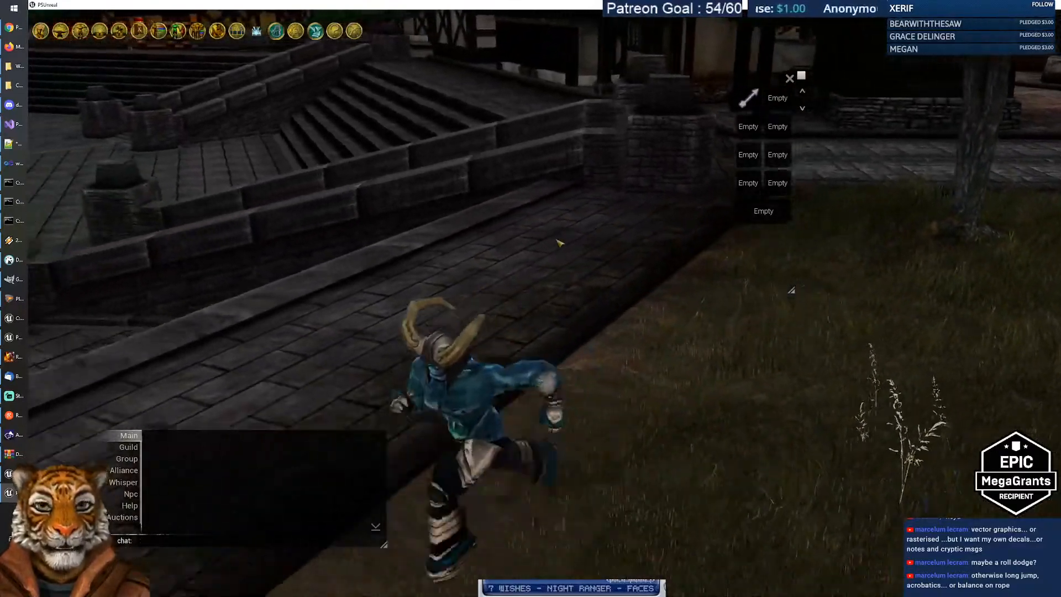
key("w")
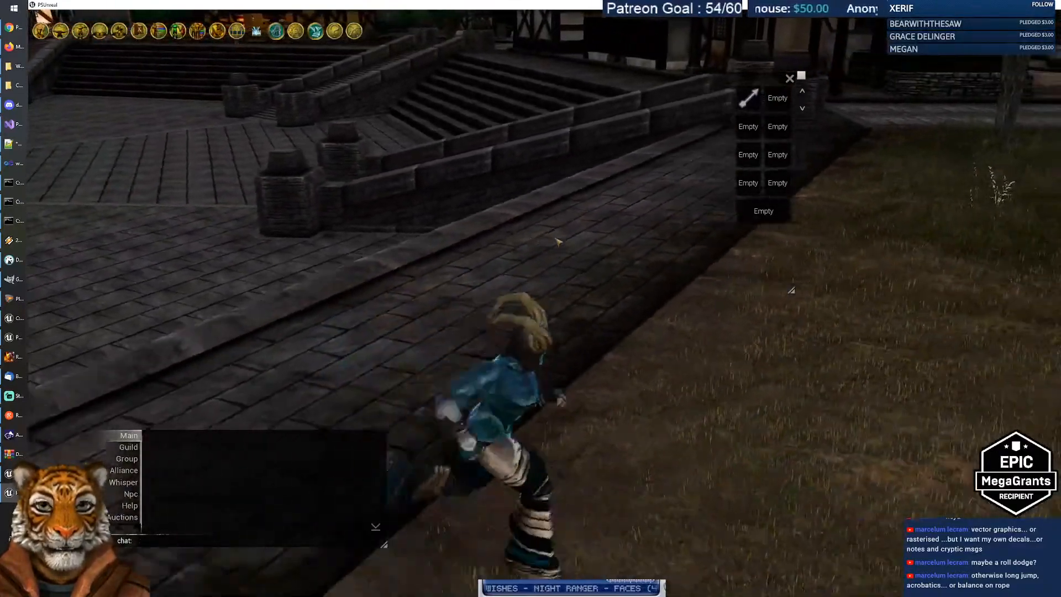
key("s")
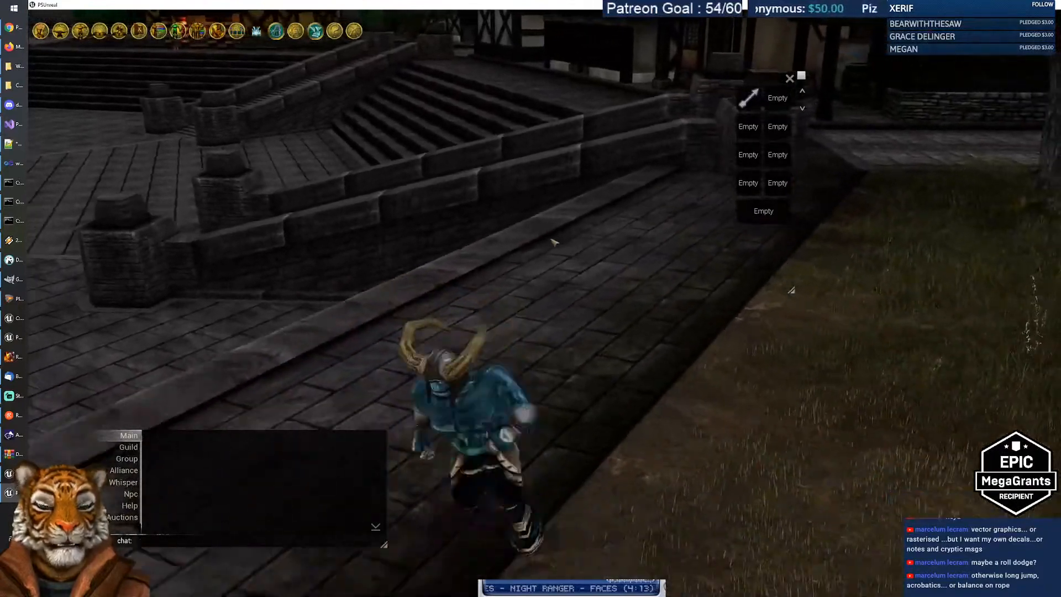
key("w")
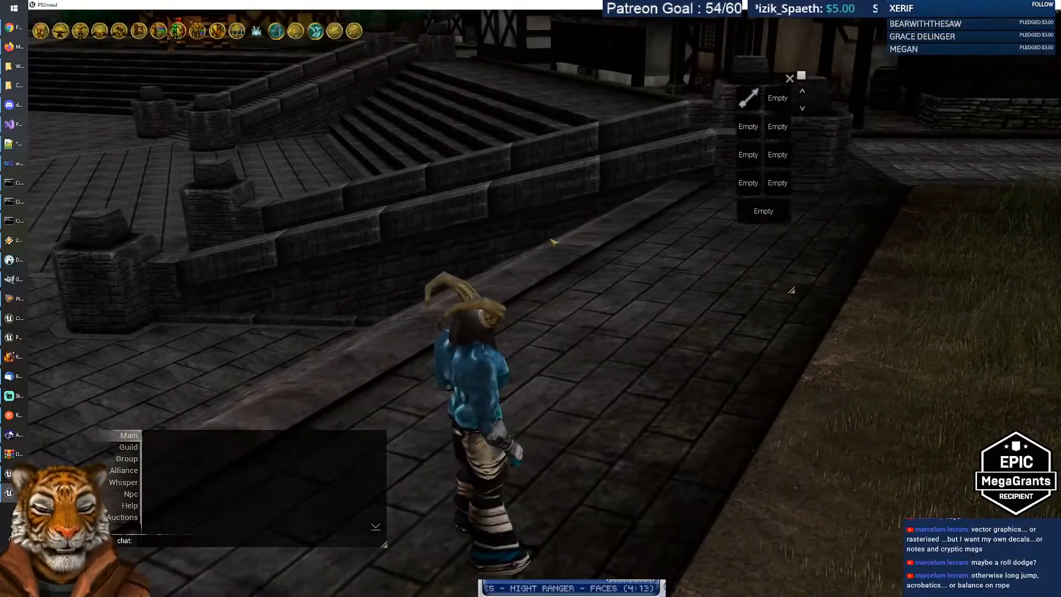
key("w")
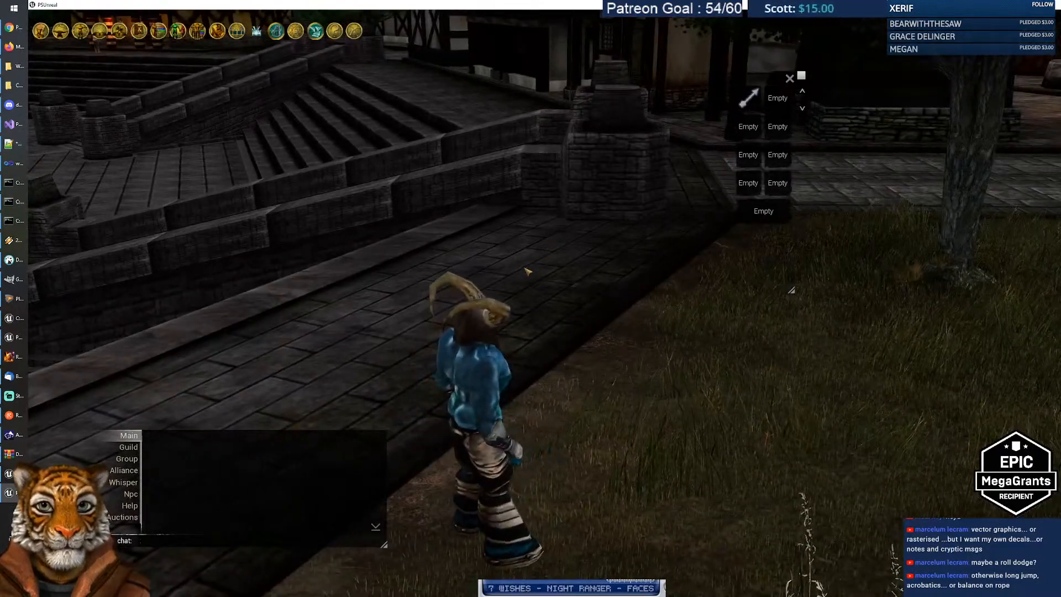
key("d")
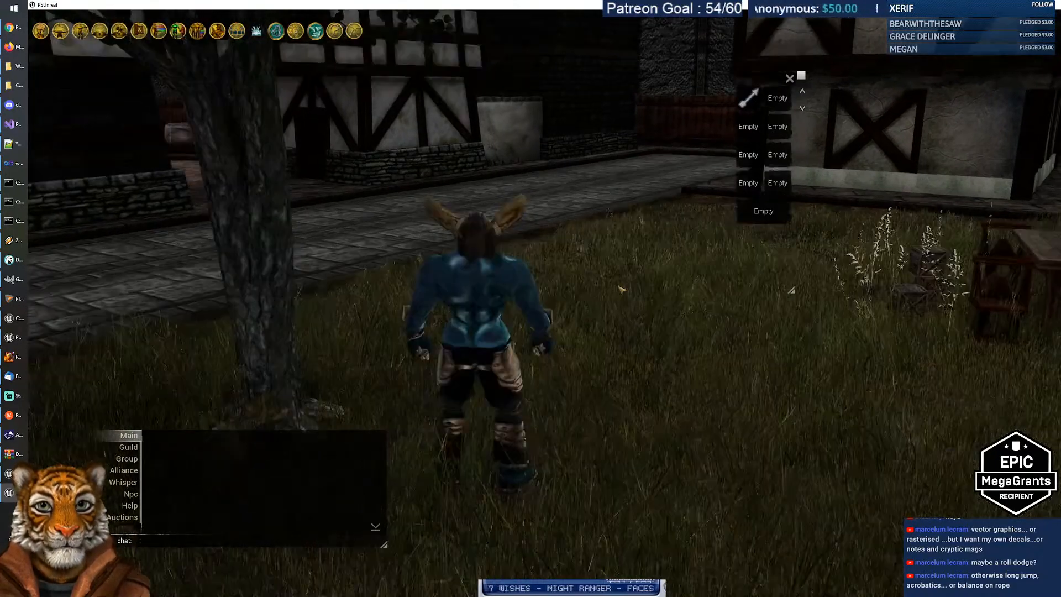
key("space")
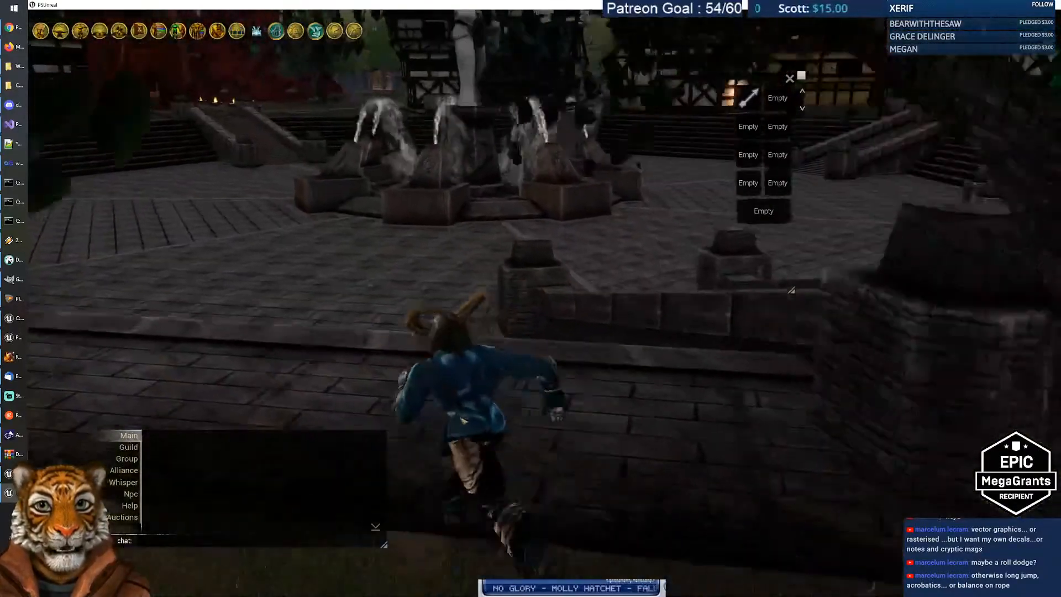
Step: Run across the plaza toward the fountain, performing several flipping leaps
key("w")
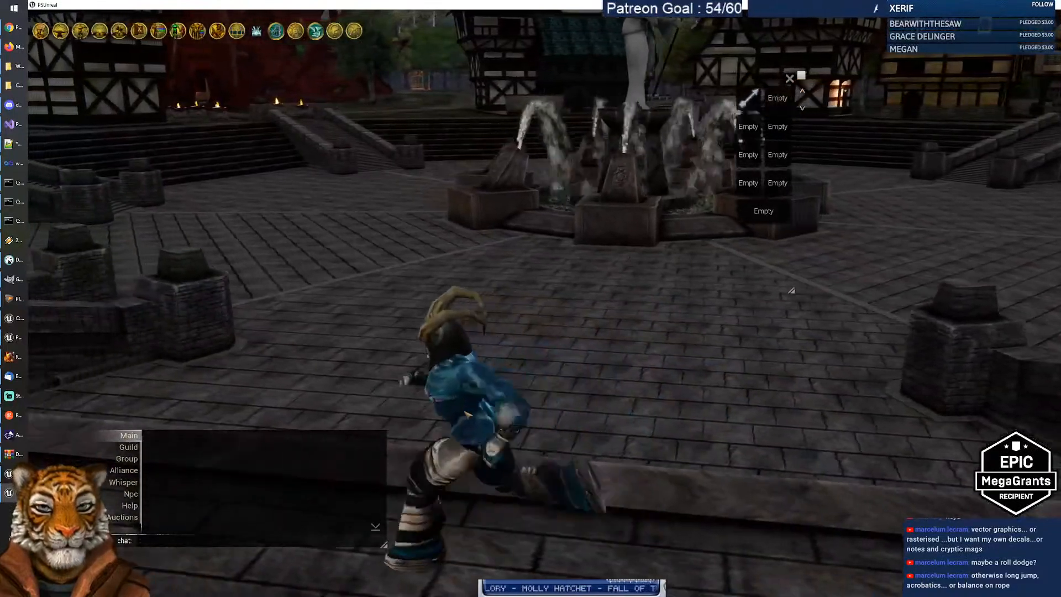
key("w")
key("s")
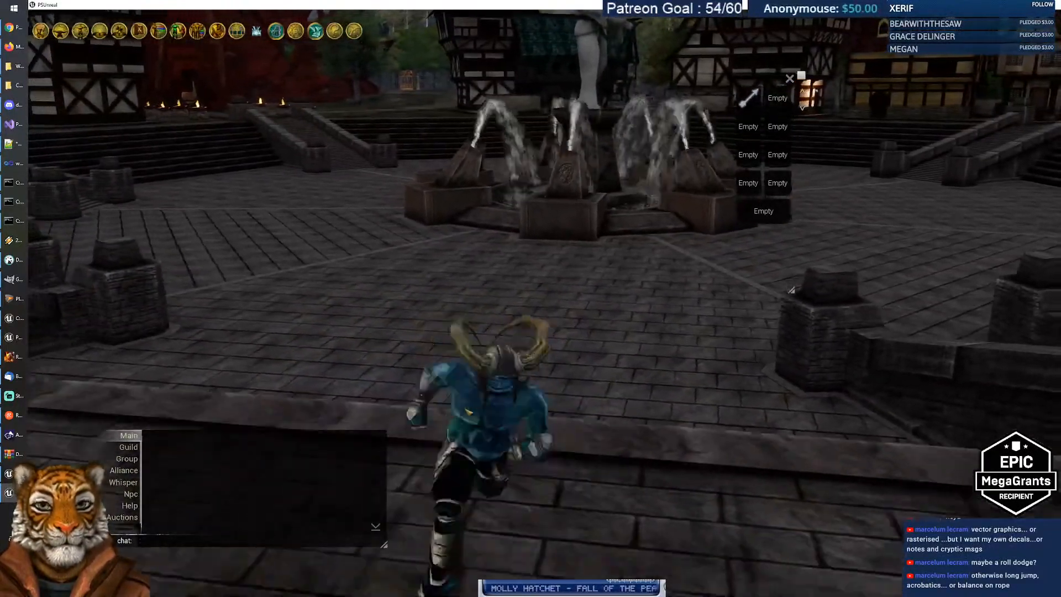
key("d")
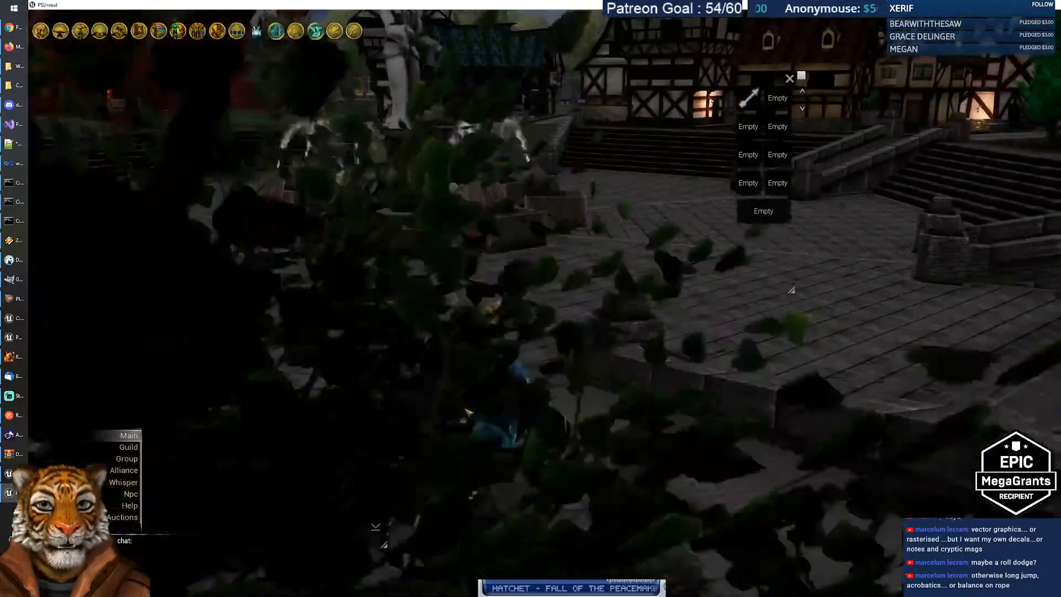
key("w")
key("space")
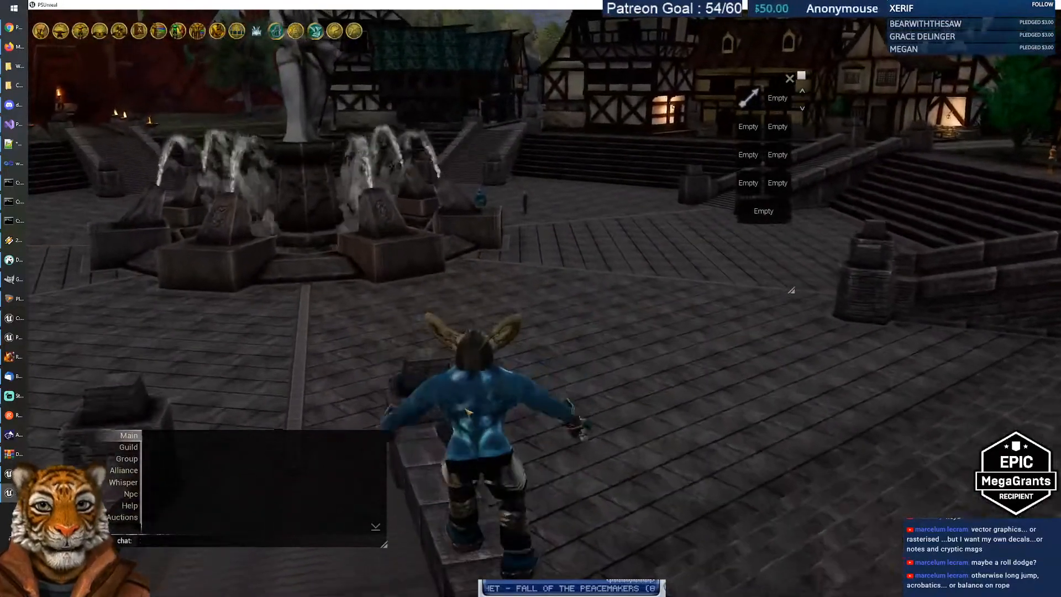
key("space")
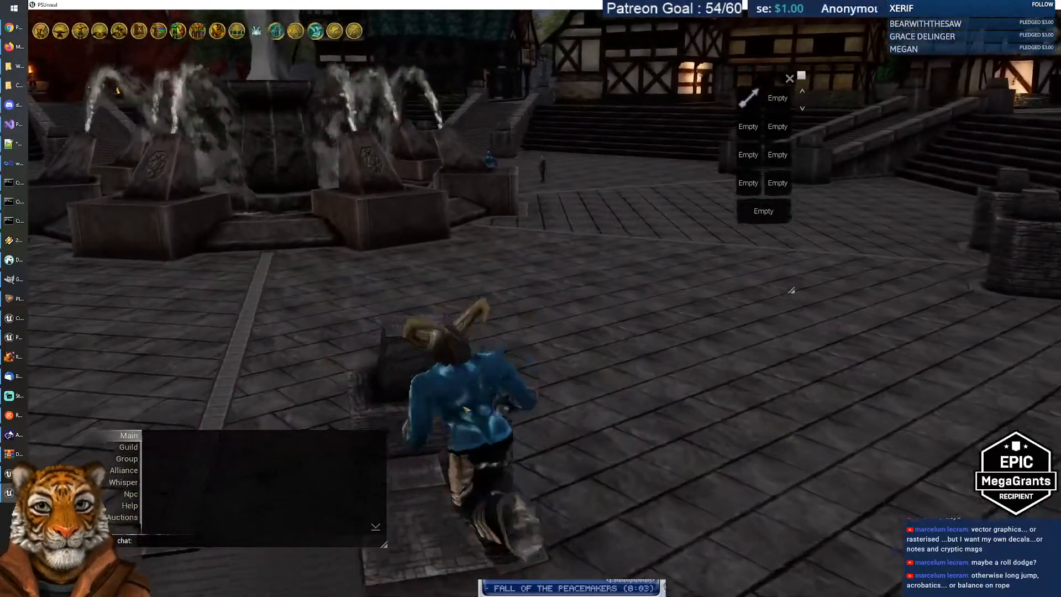
key("space")
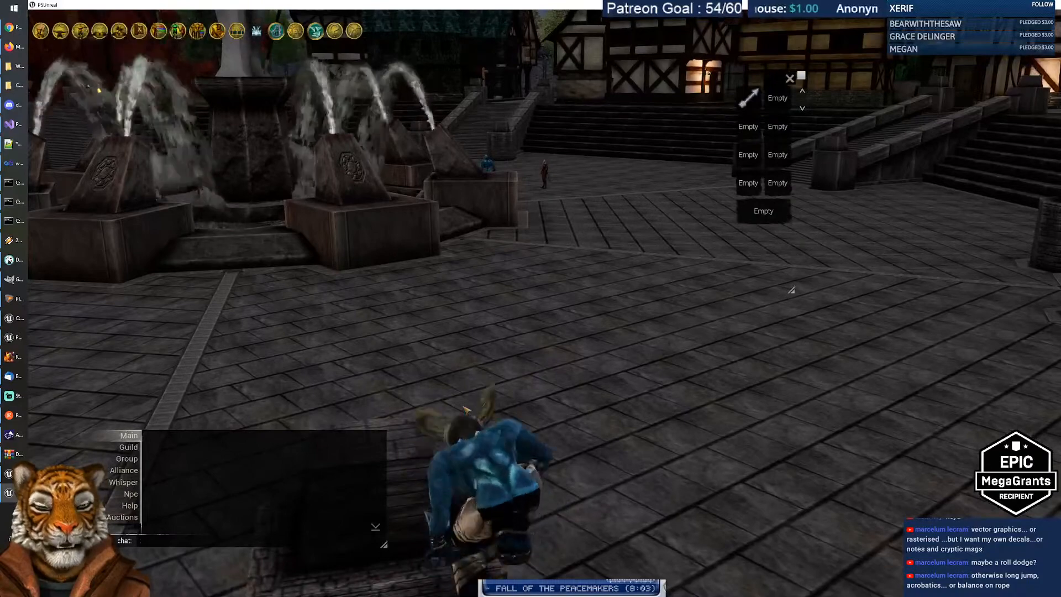
key("space")
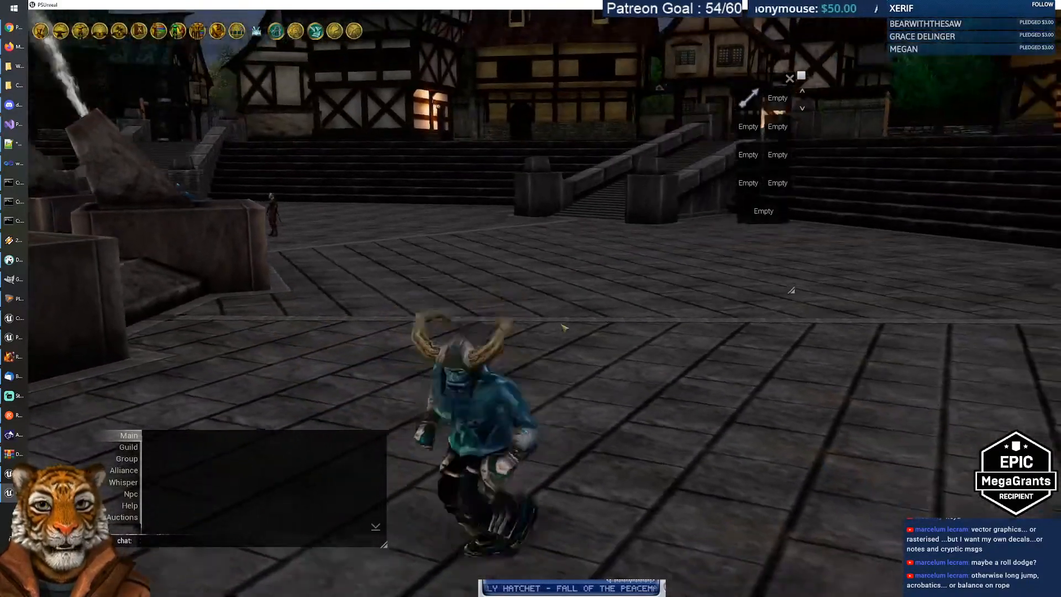
Step: Run up the stone staircase and through the yard toward the timbered street, then switch windows
key("w")
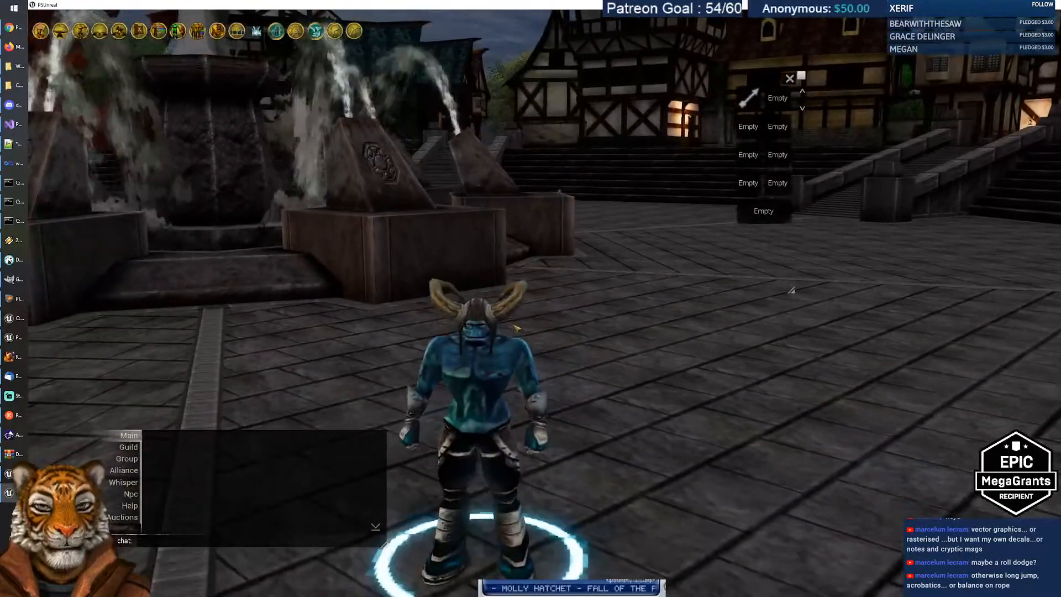
key("d")
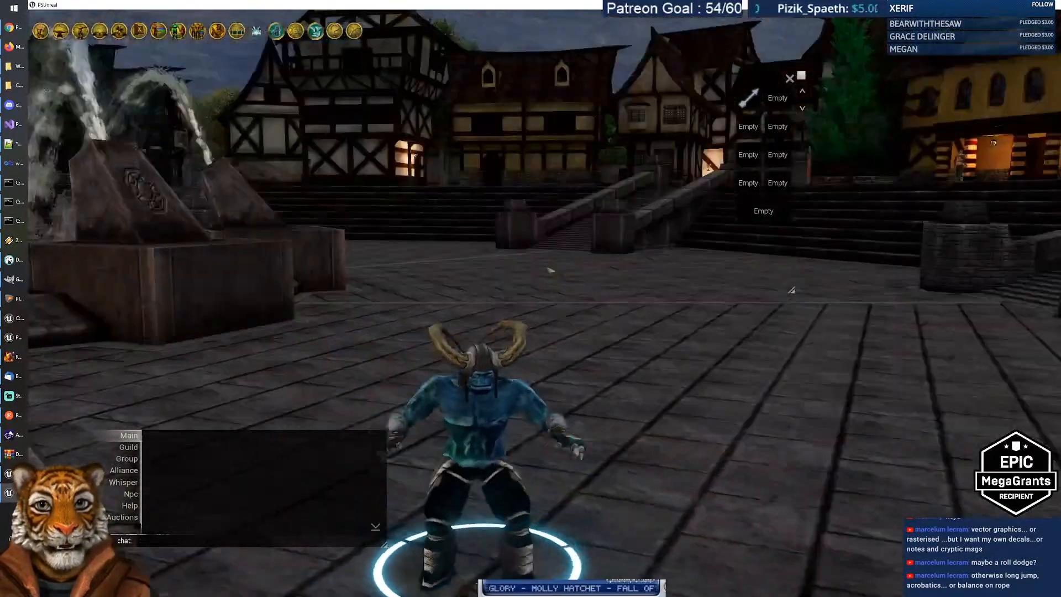
key("w")
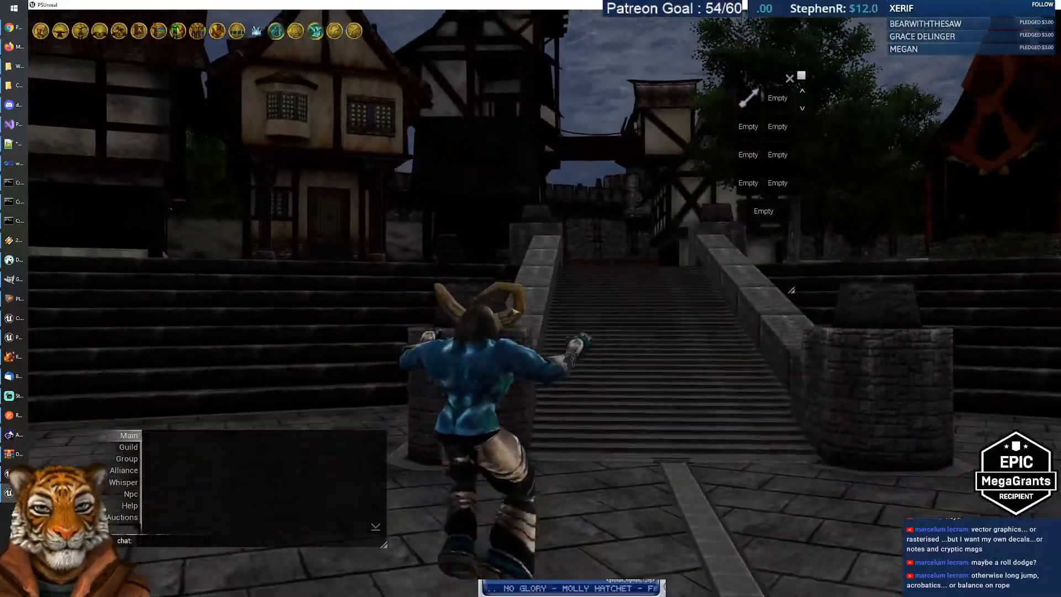
key("d")
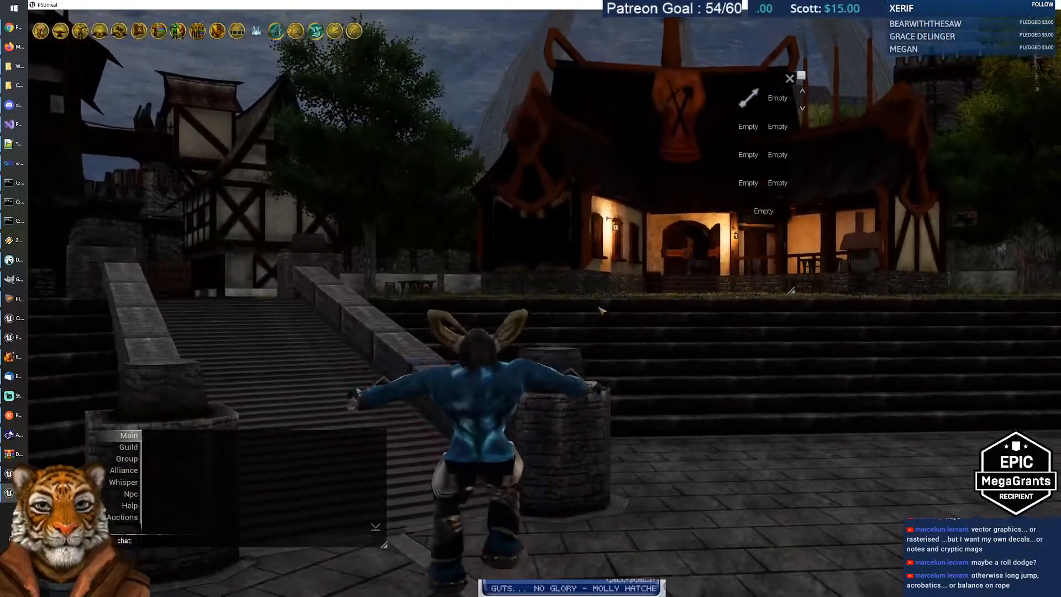
key("w")
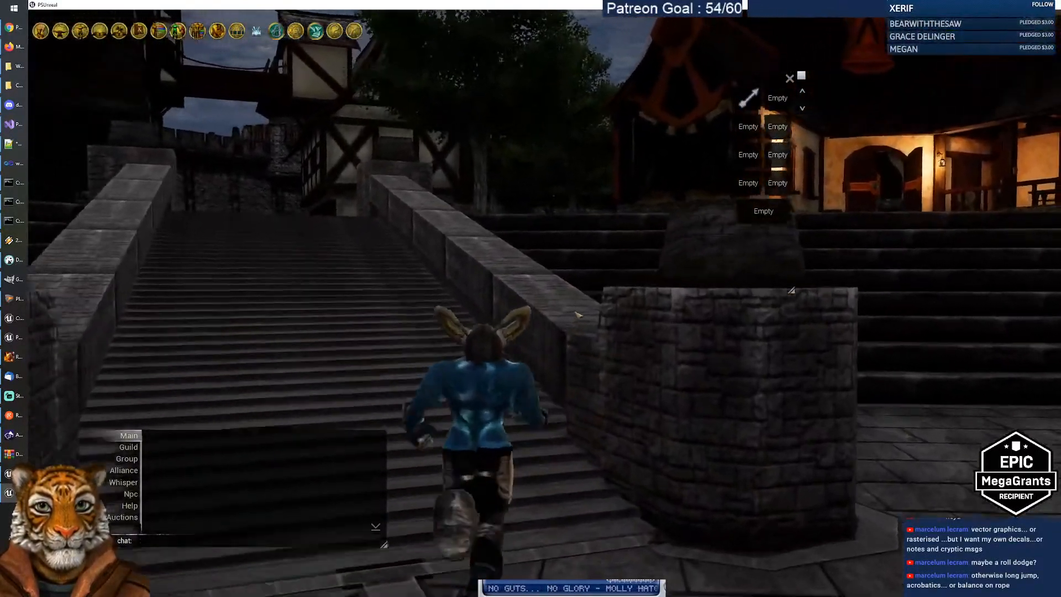
key("a")
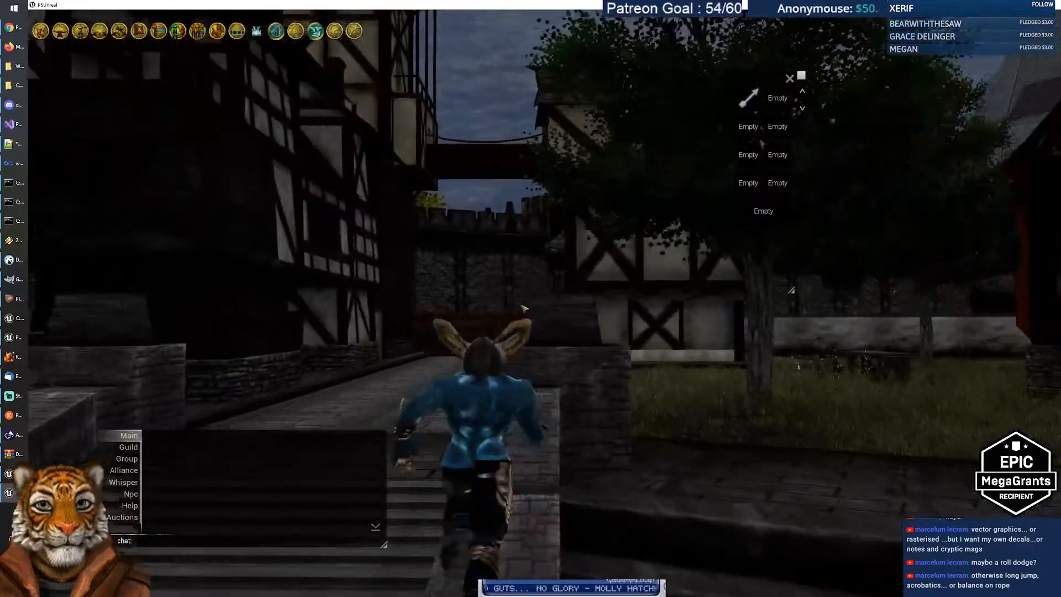
key("d")
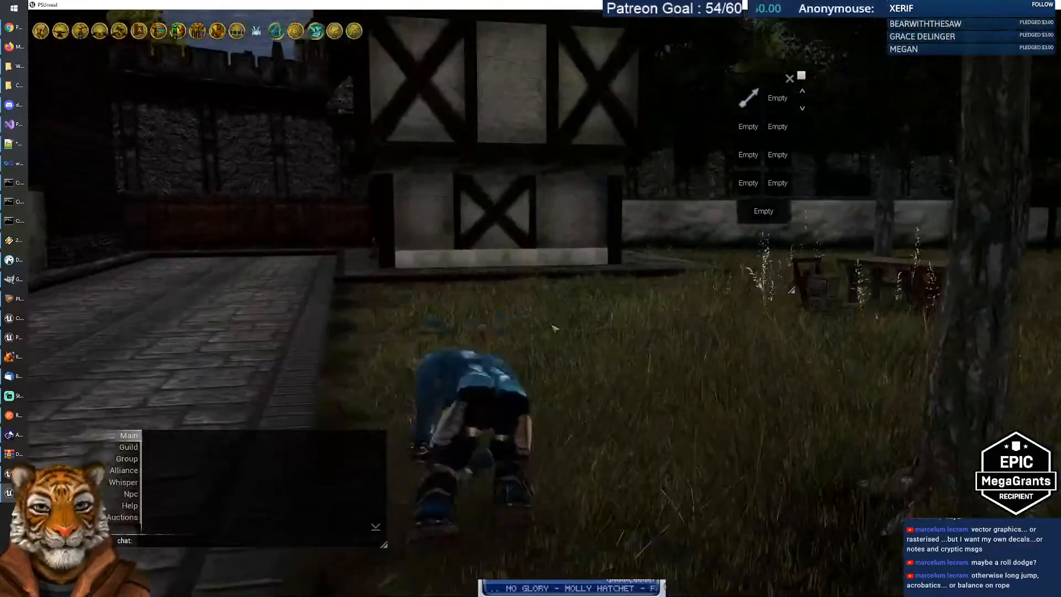
key("w")
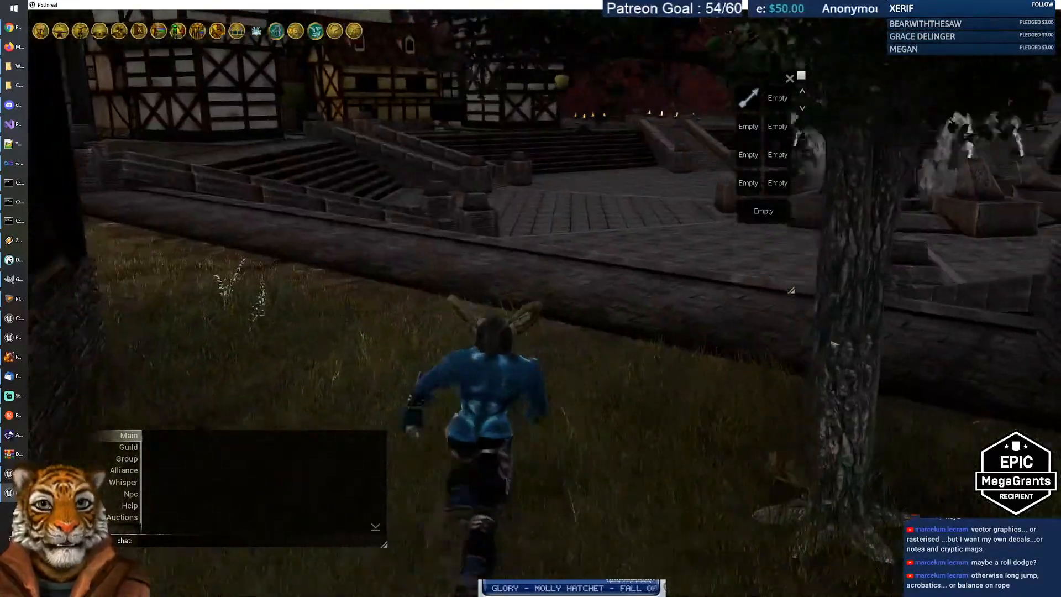
key("a")
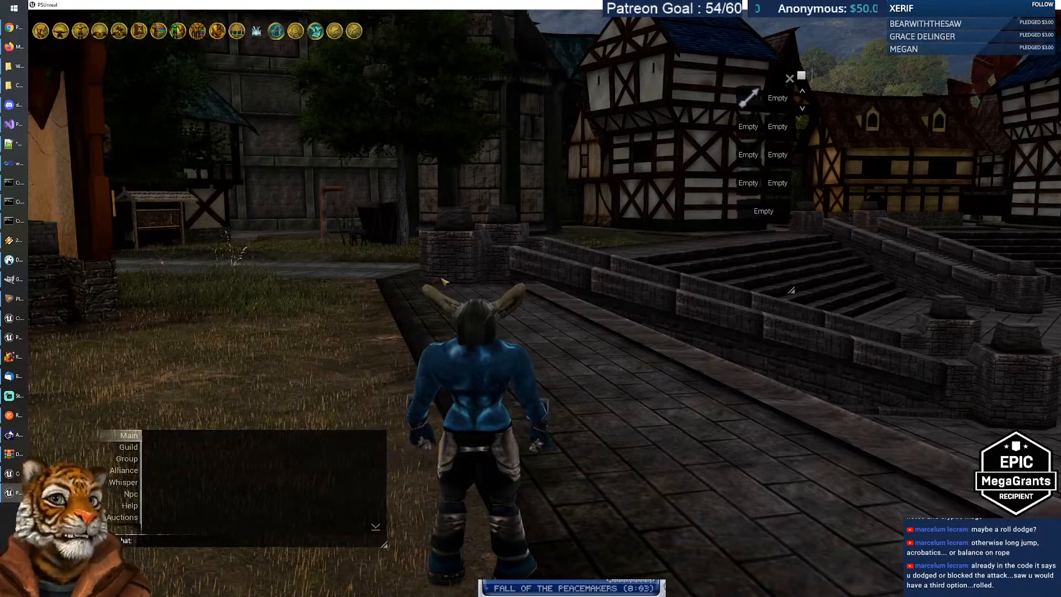
key("alt+Tab")
key("alt+Tab")
key("alt+Tab")
key("alt+Tab")
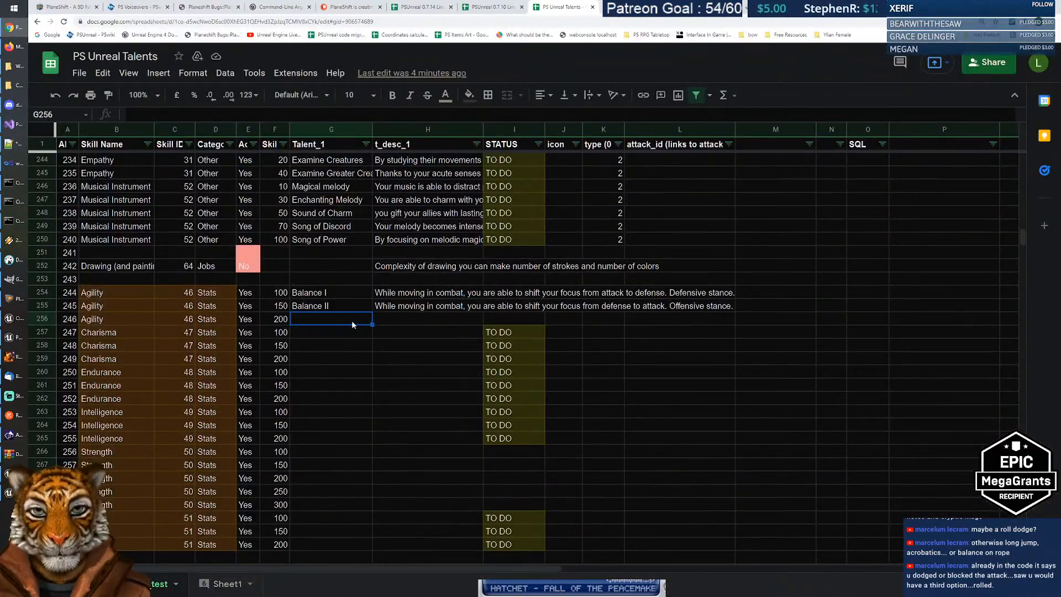
Step: Name the talent in G256 Sustained Sprinting, replacing the initial 'Improved Sprinting'
type("Im")
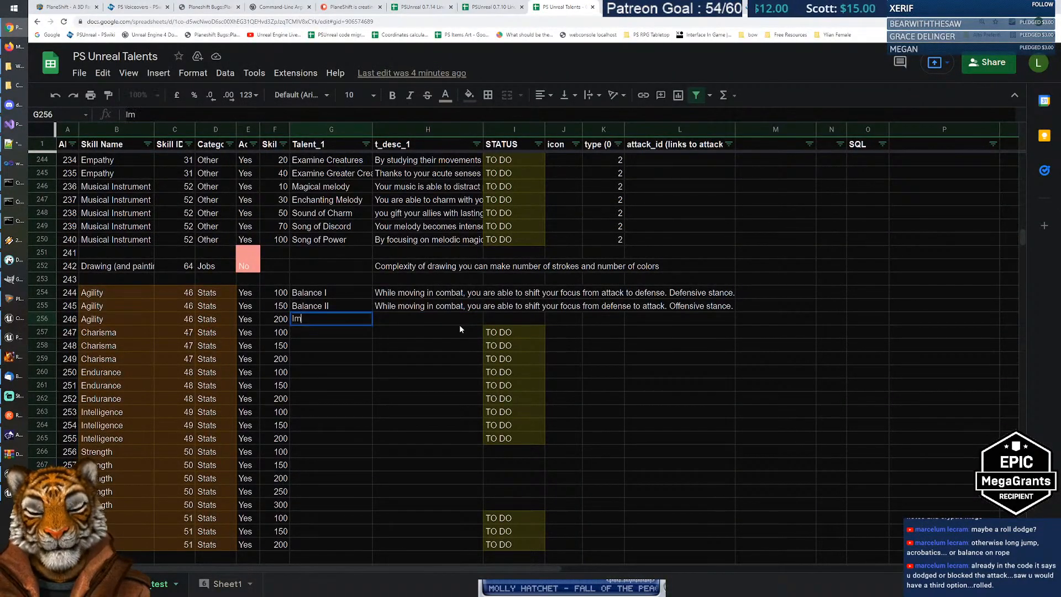
type("proved")
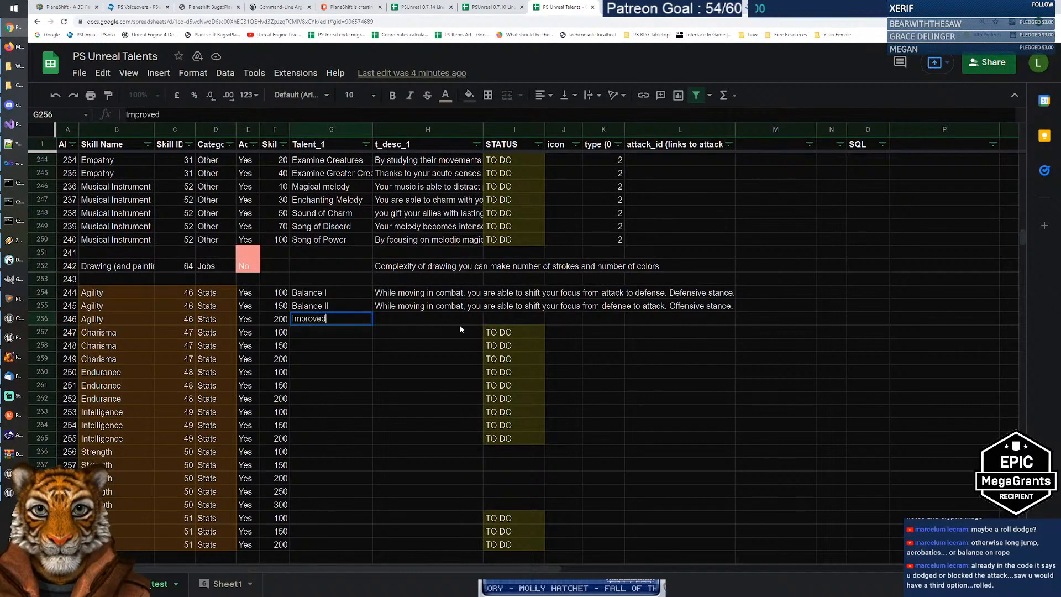
type(" Sprinting")
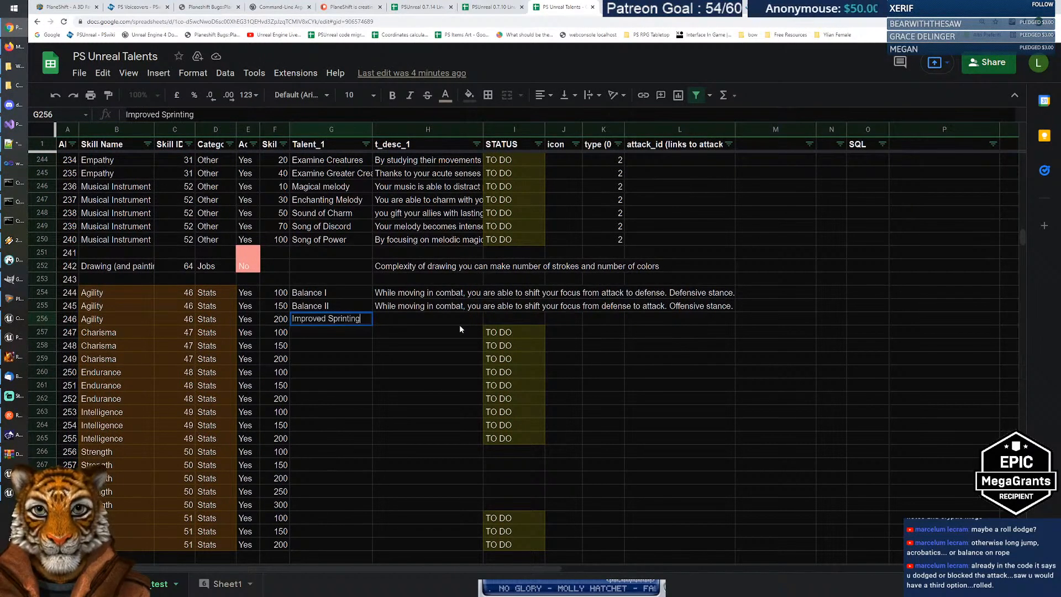
key("Return")
key("Up")
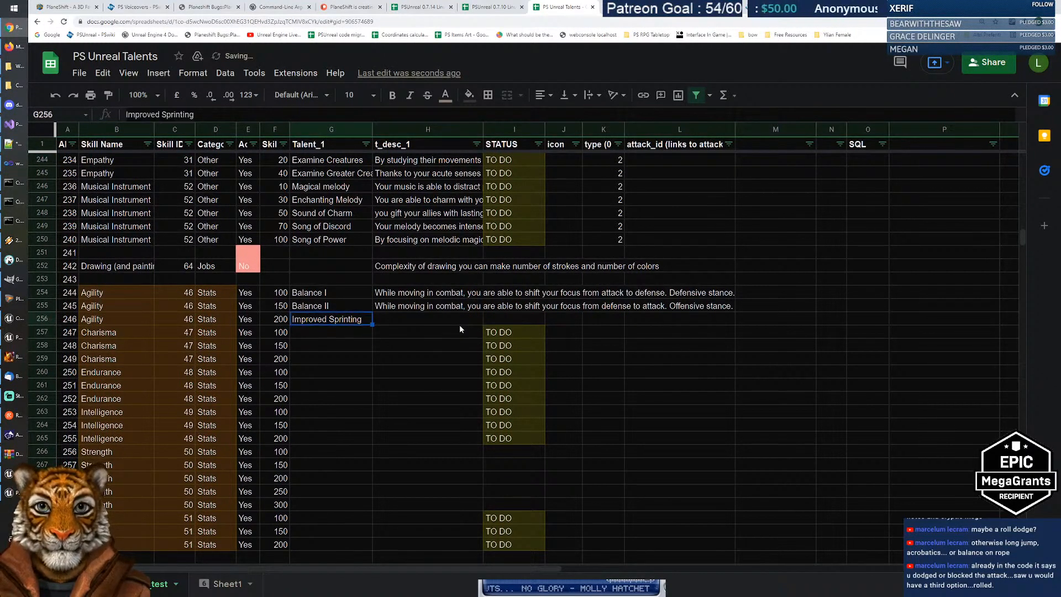
key("F2")
key("Home")
key("ctrl+shift+Right")
key("shift+Left")
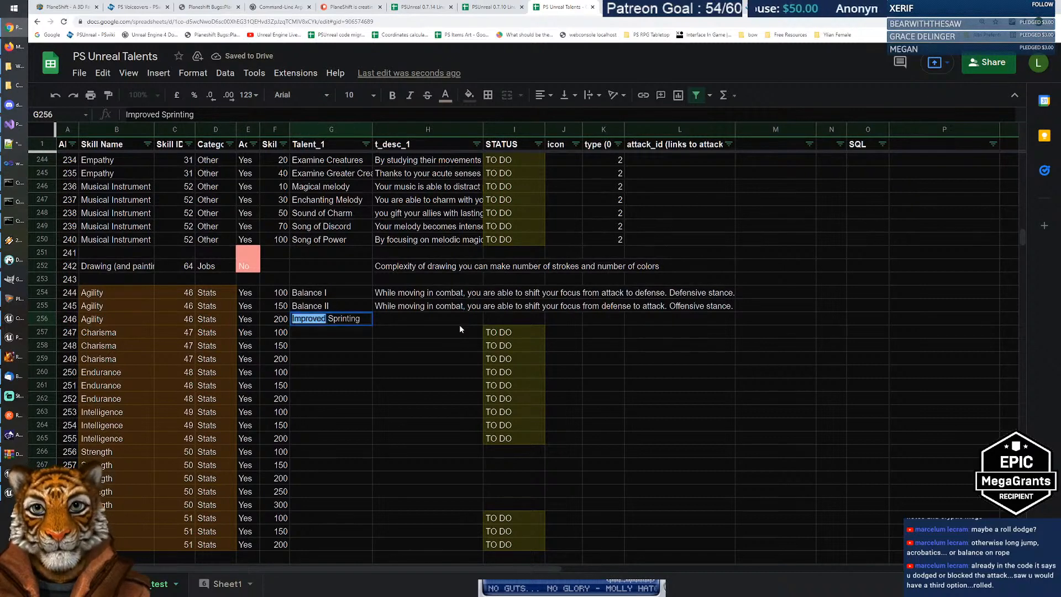
type("Sustained")
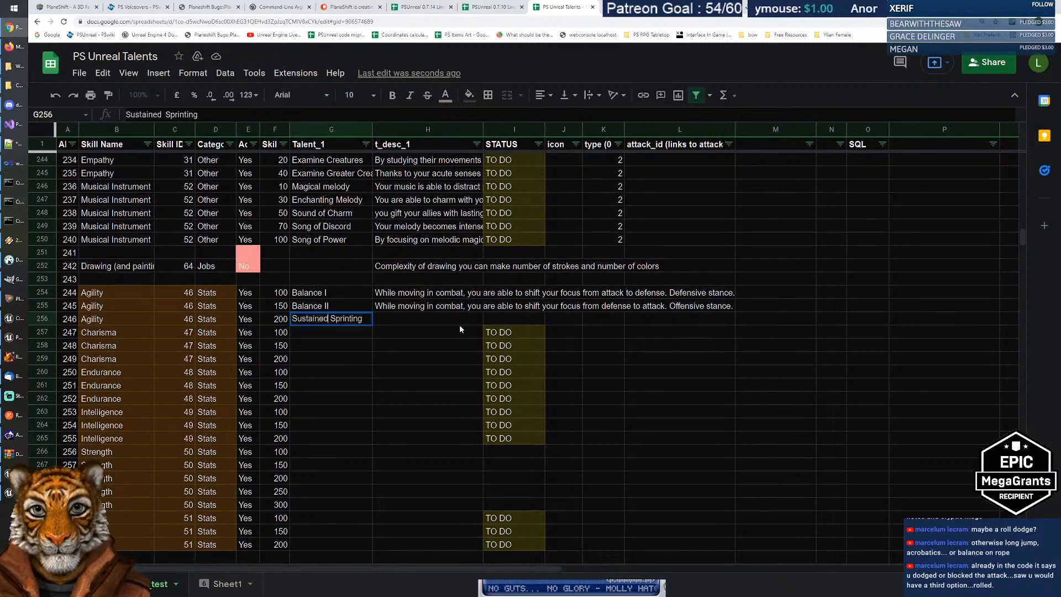
key("Return")
Step: Describe it in H256 as 'Your agility allows you to sprint at very little additional stamina cost' and select row 256
left_click(459, 324)
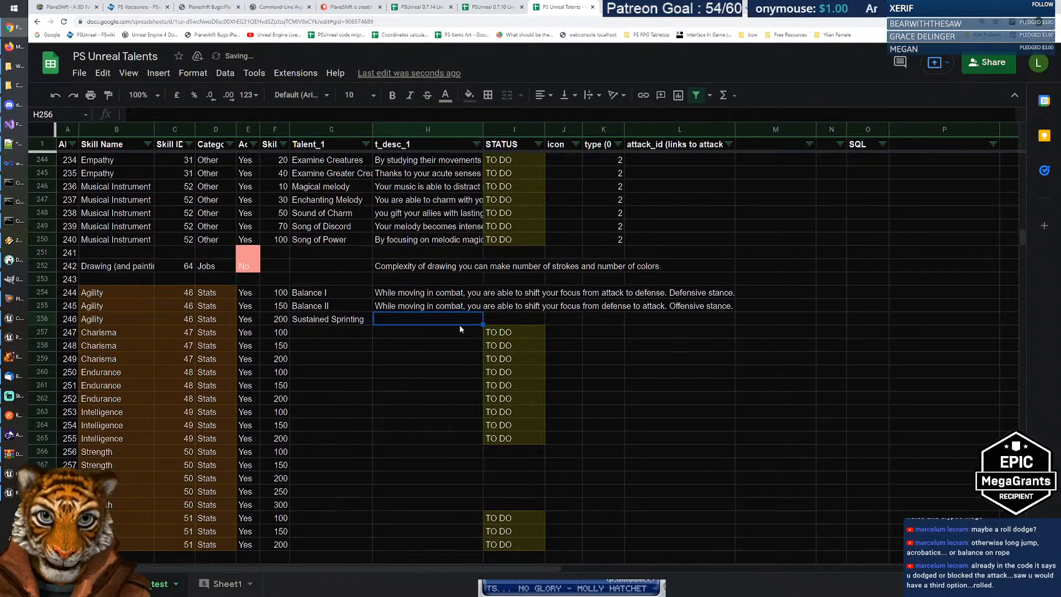
type("You")
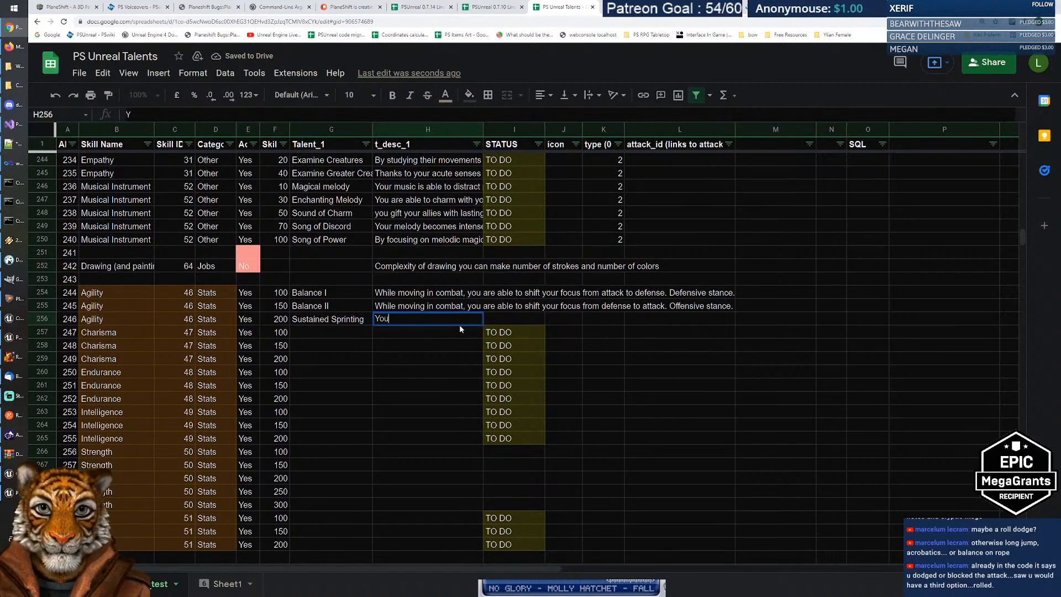
type("r agility all")
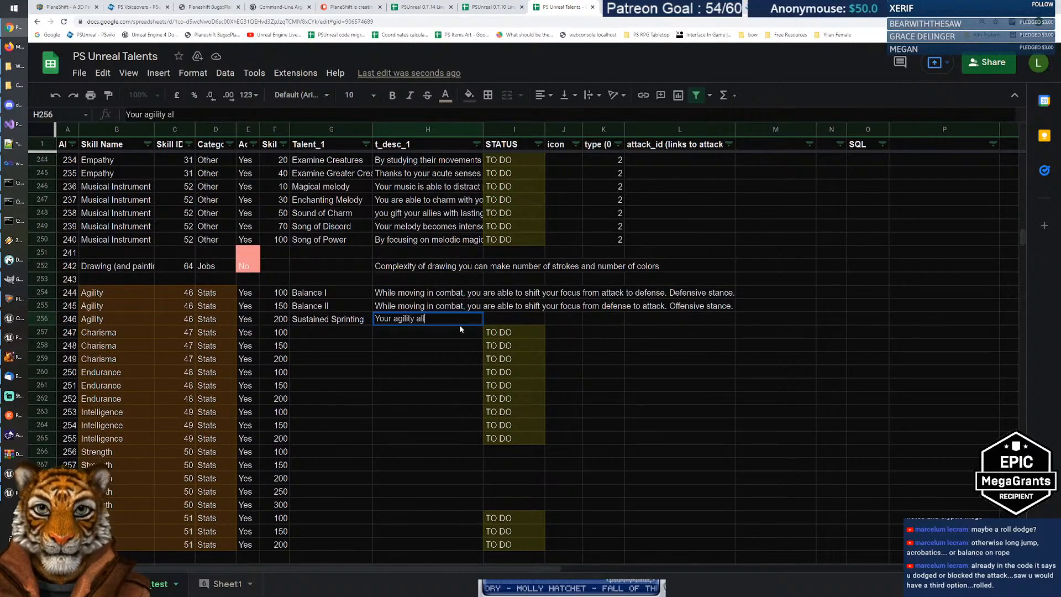
type("ows you to sprint a")
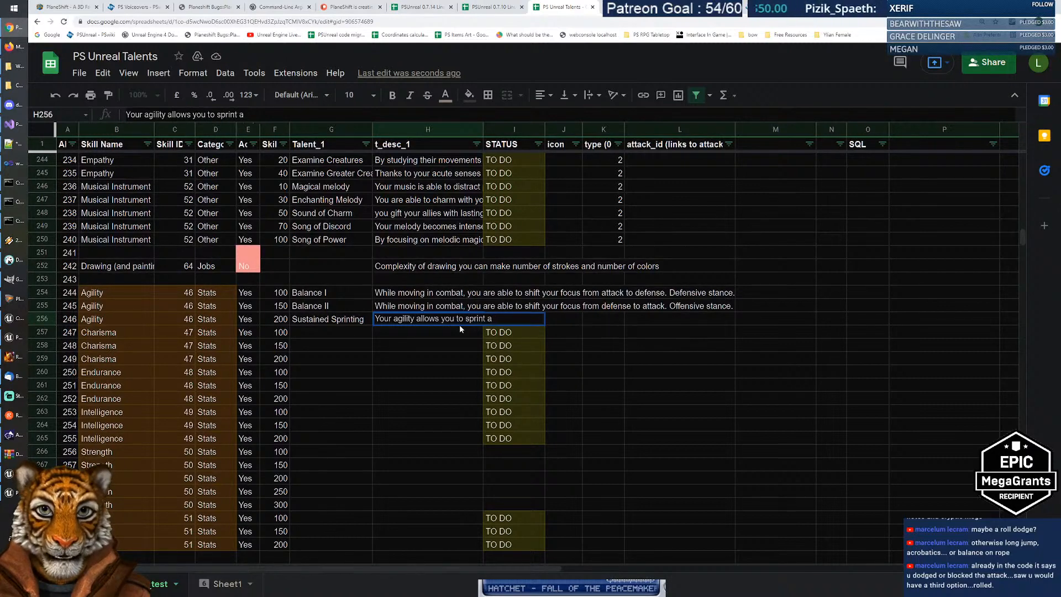
type("t tt very li")
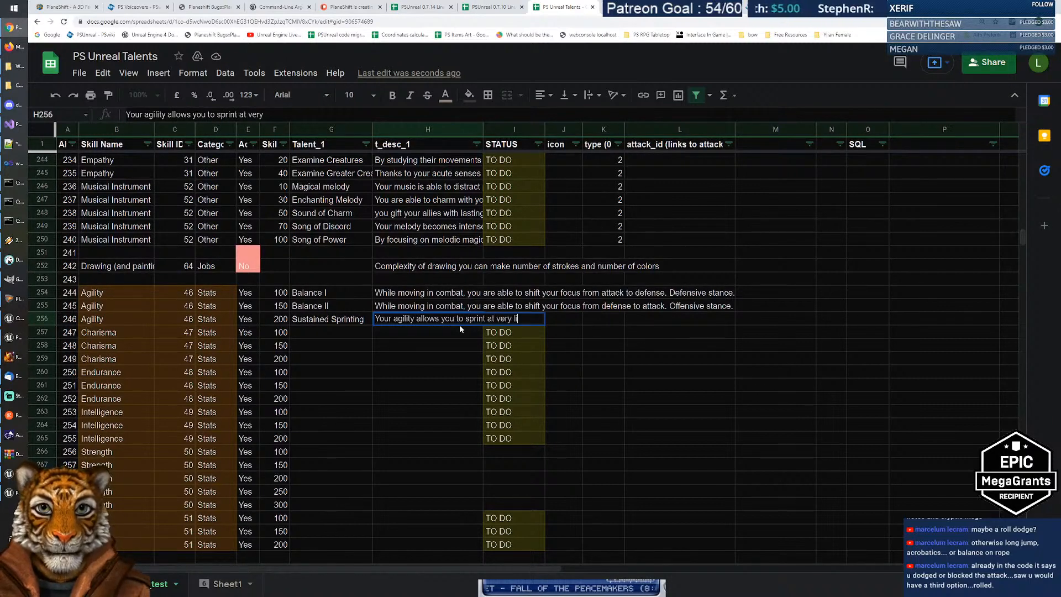
type("ttle additional ")
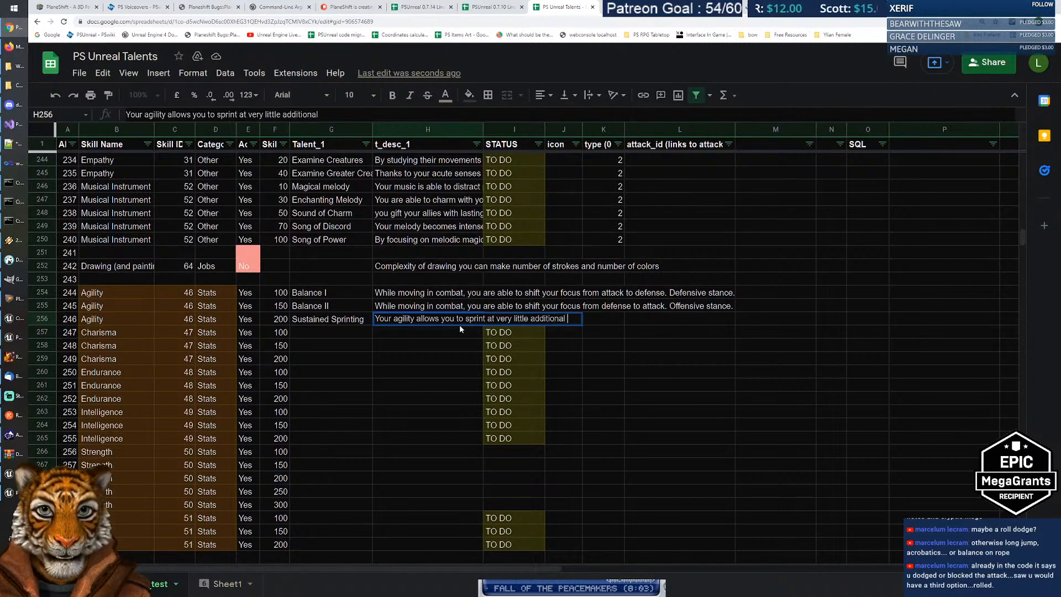
type("stamina cost")
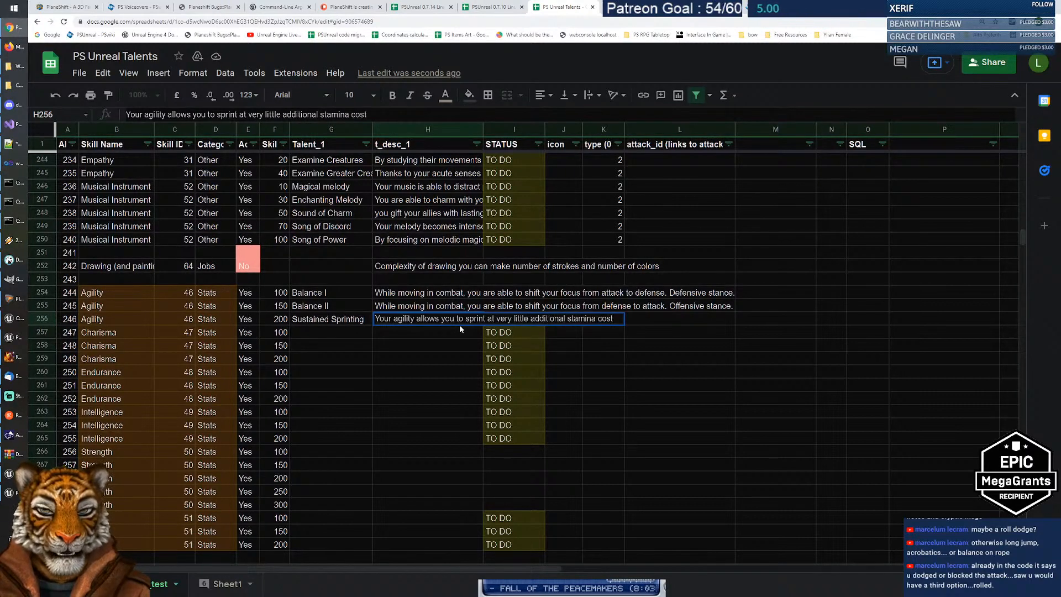
key("Return")
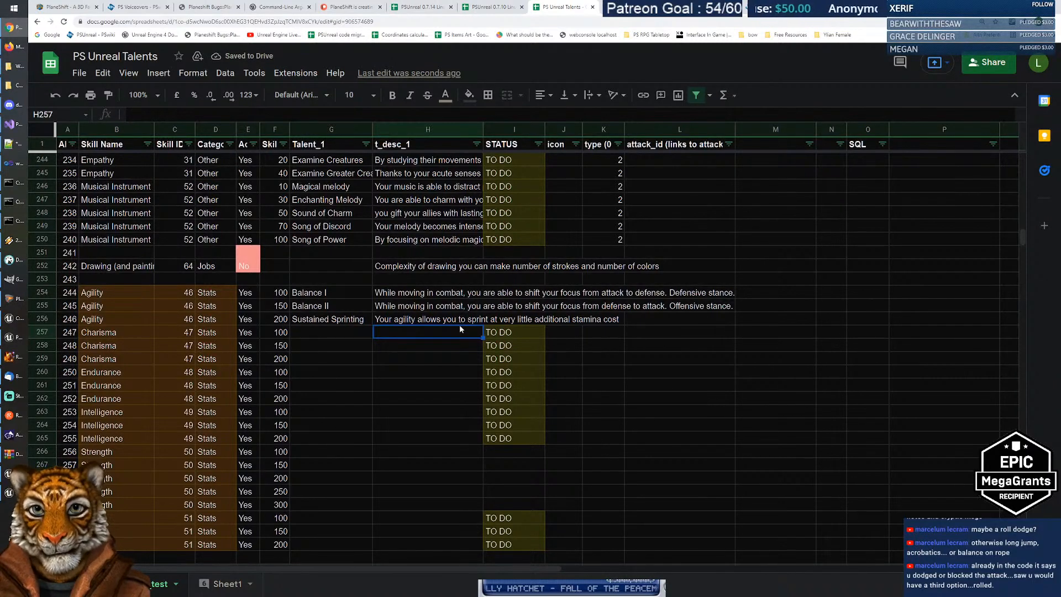
key("Up")
key("Left")
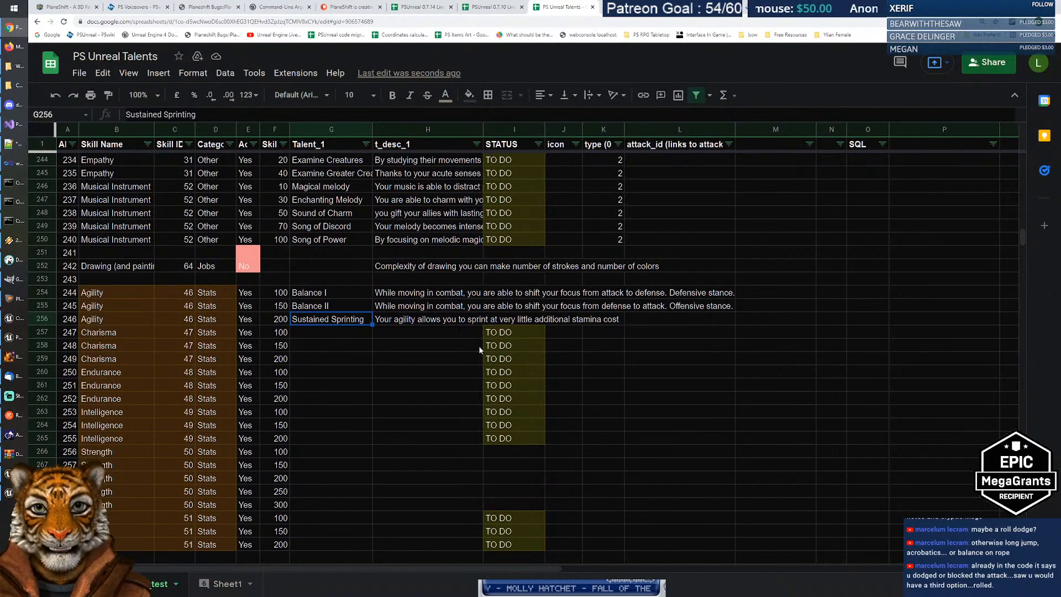
left_click(45, 317)
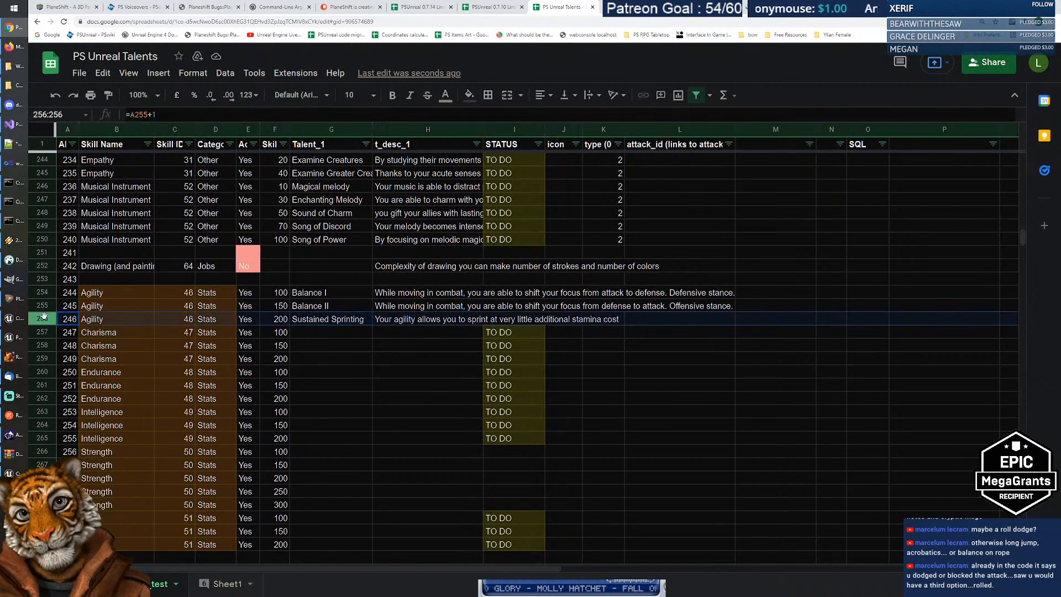
Step: Insert a row above Sustained Sprinting and fill it with Agility, 46, Stats, Yes copied from row 255
right_click(44, 317)
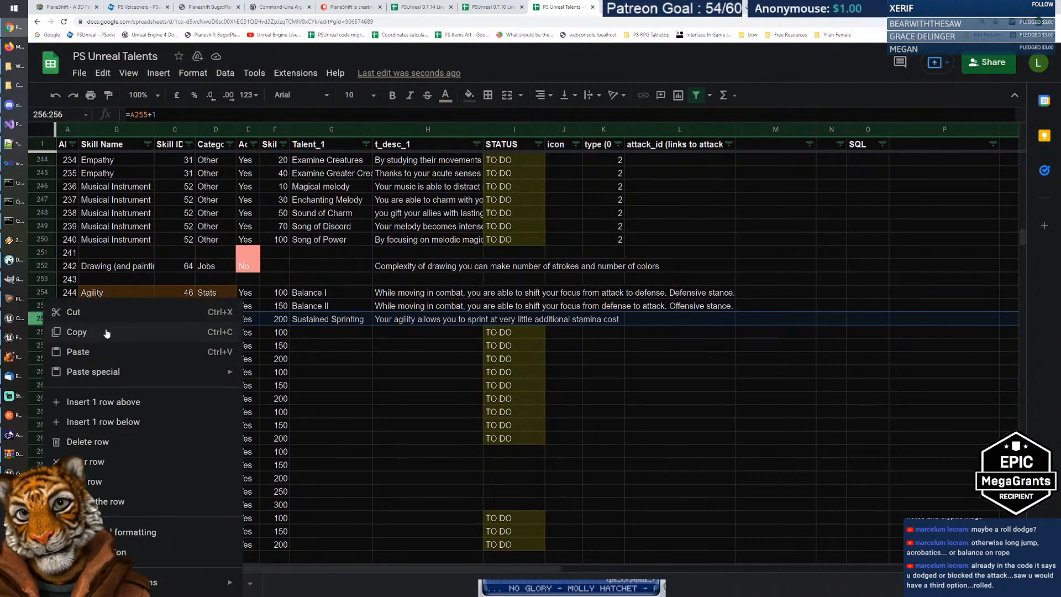
left_click(109, 406)
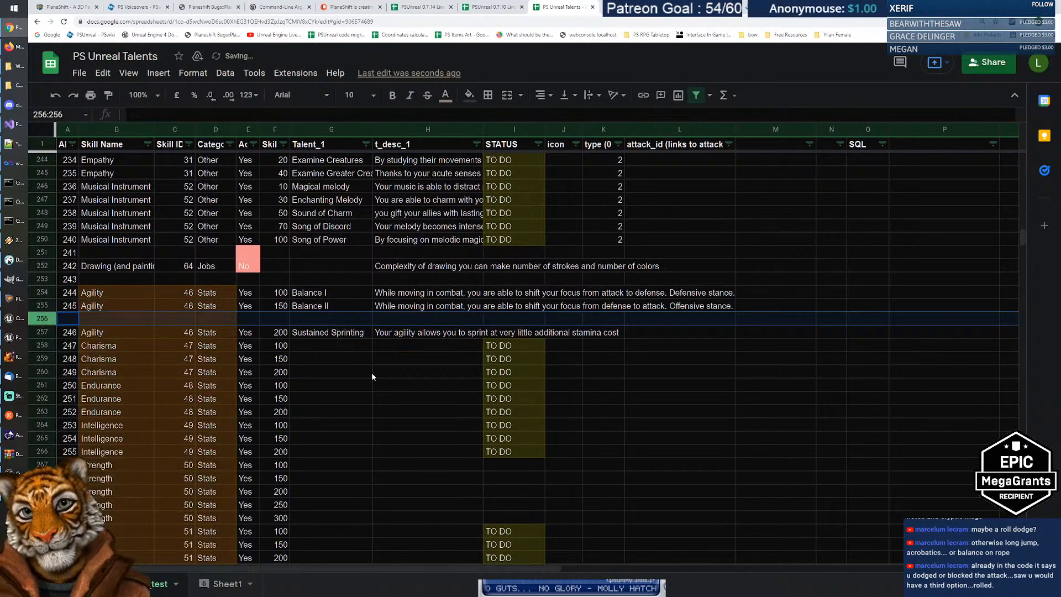
left_click(150, 306)
left_click_drag(151, 306, 249, 310)
key("ctrl+c")
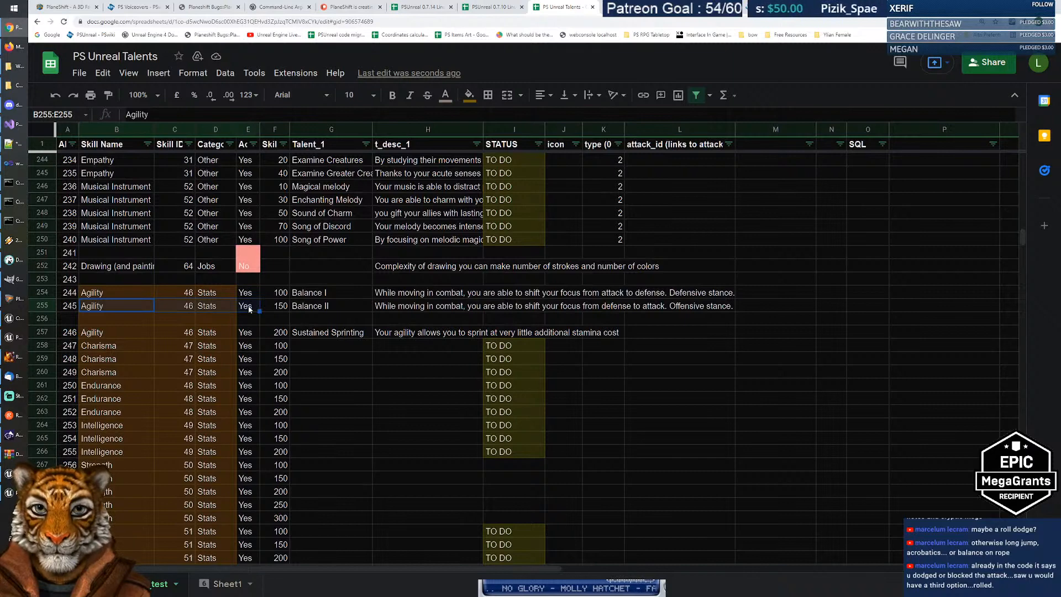
left_click(128, 320)
key("ctrl+v")
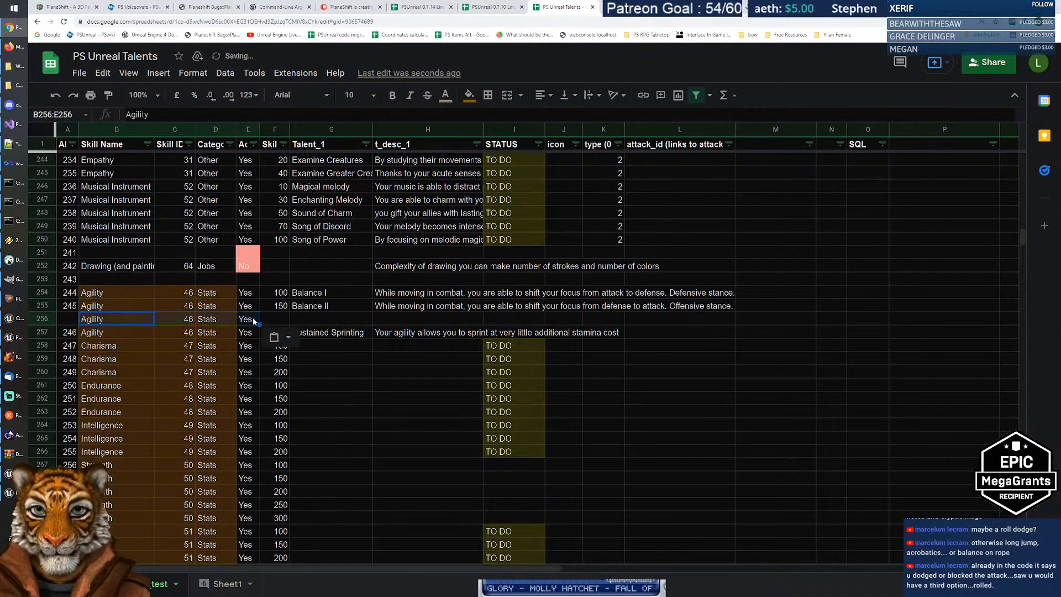
left_click(281, 320)
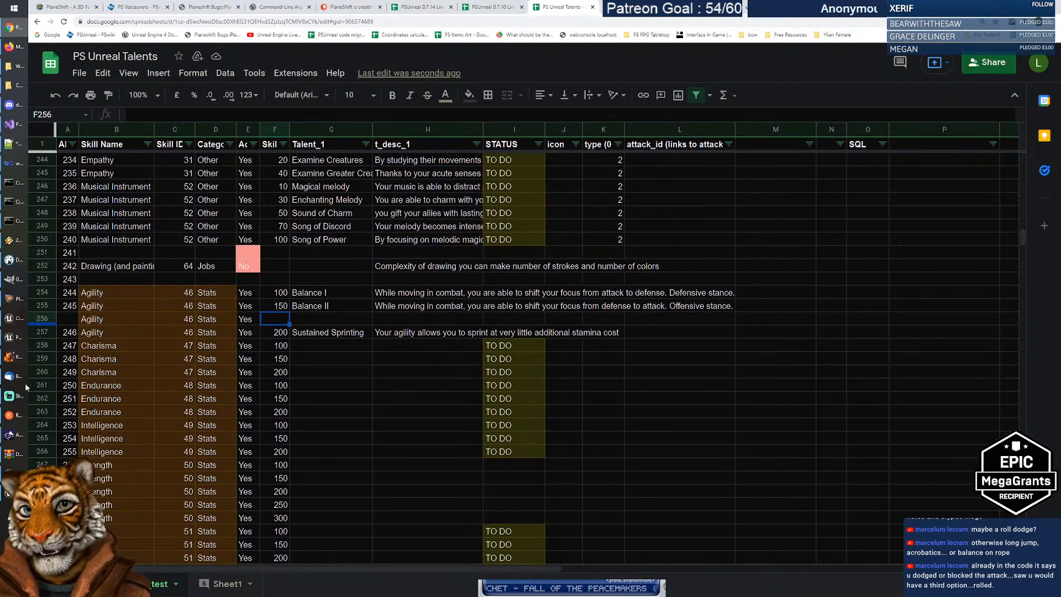
left_click(14, 280)
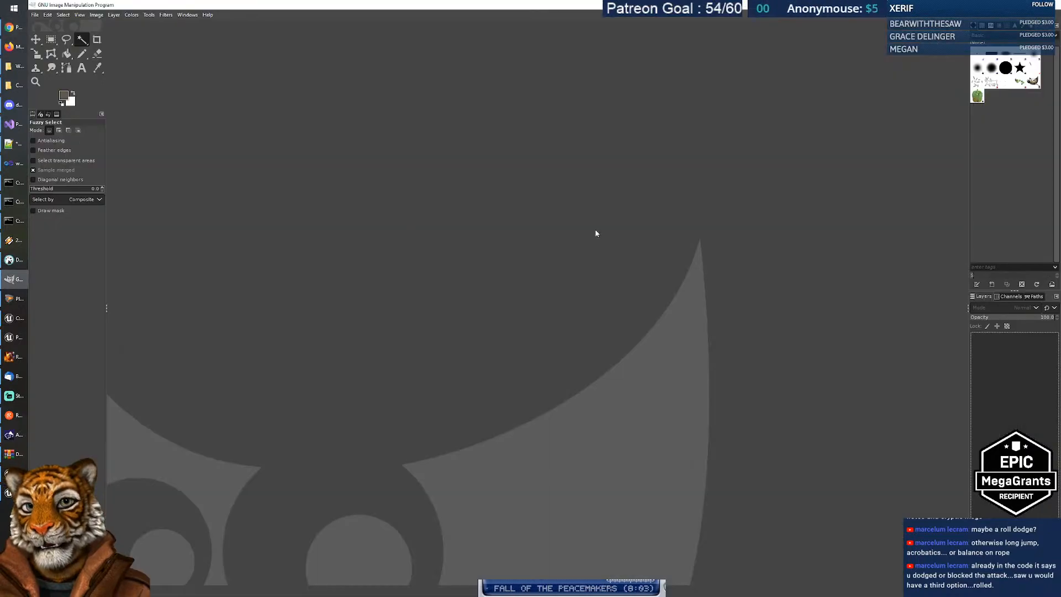
Step: Create a new 1920x1080 image, fill the canvas black, and try the Pencil and Text tools
left_click(34, 15)
left_click(47, 26)
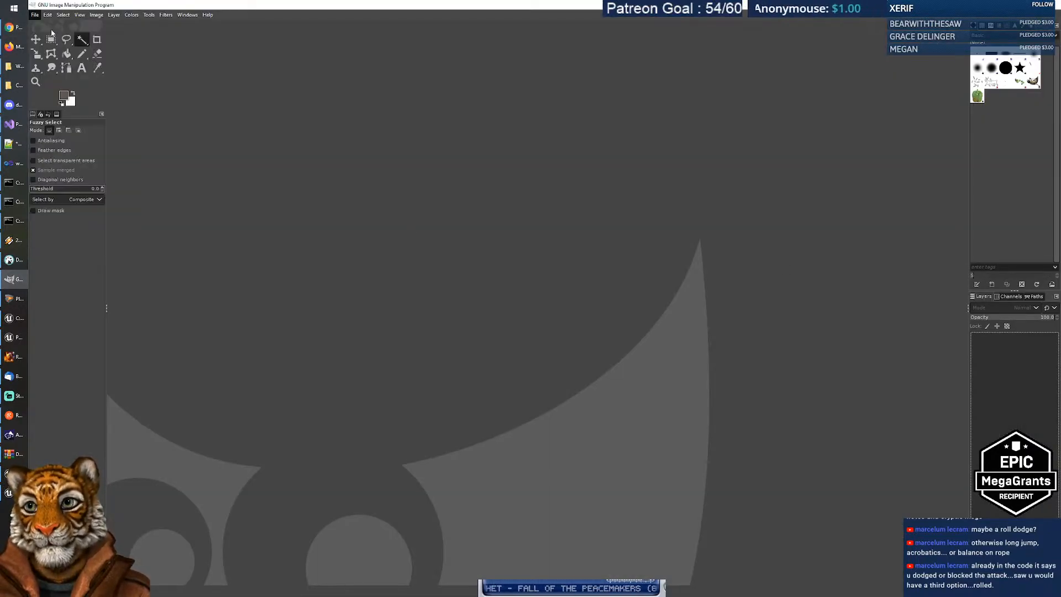
left_click(379, 227)
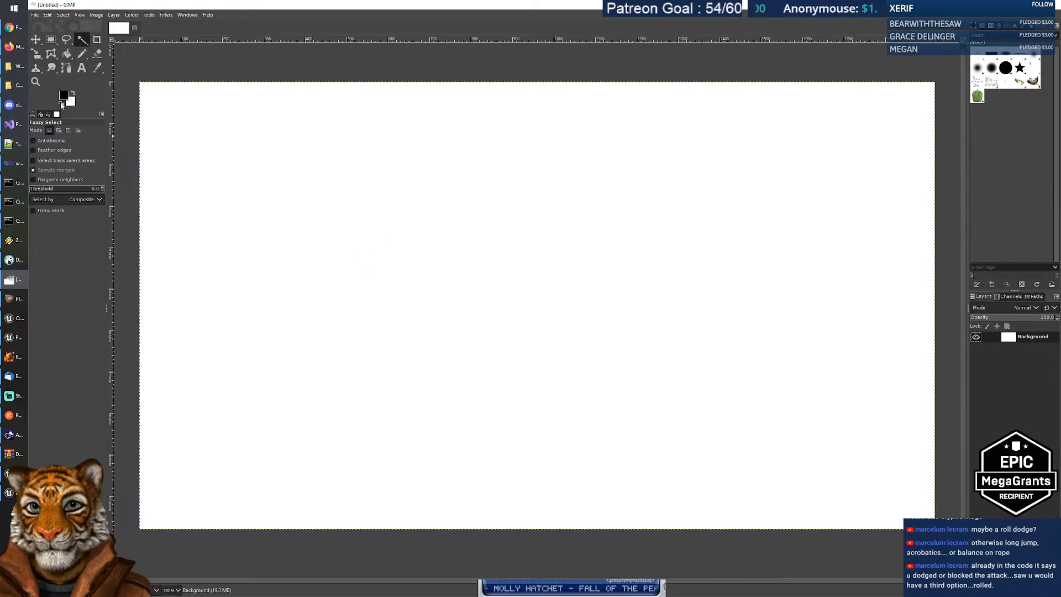
left_click(66, 53)
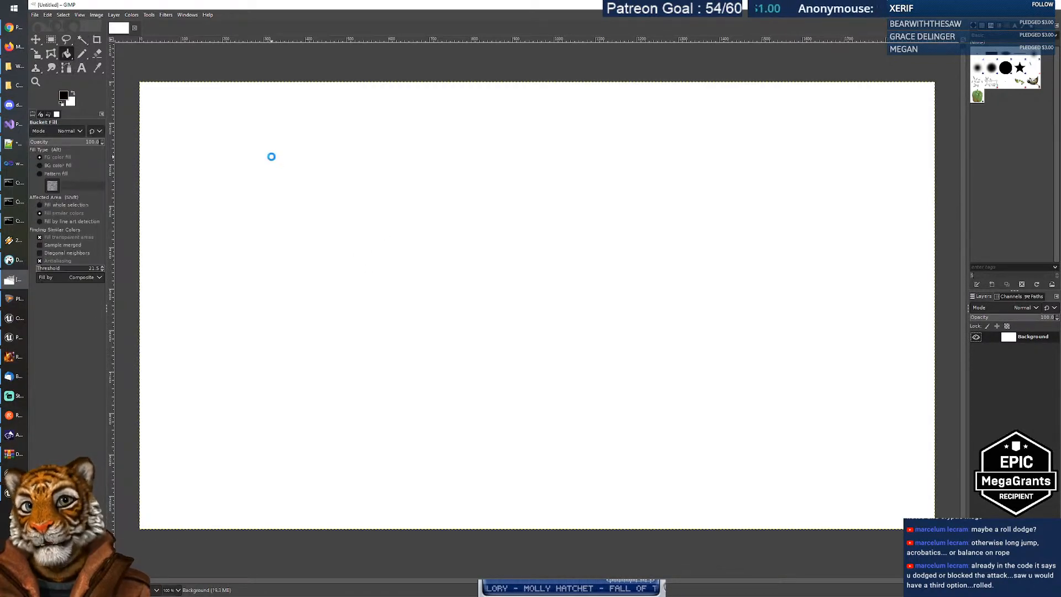
left_click(271, 157)
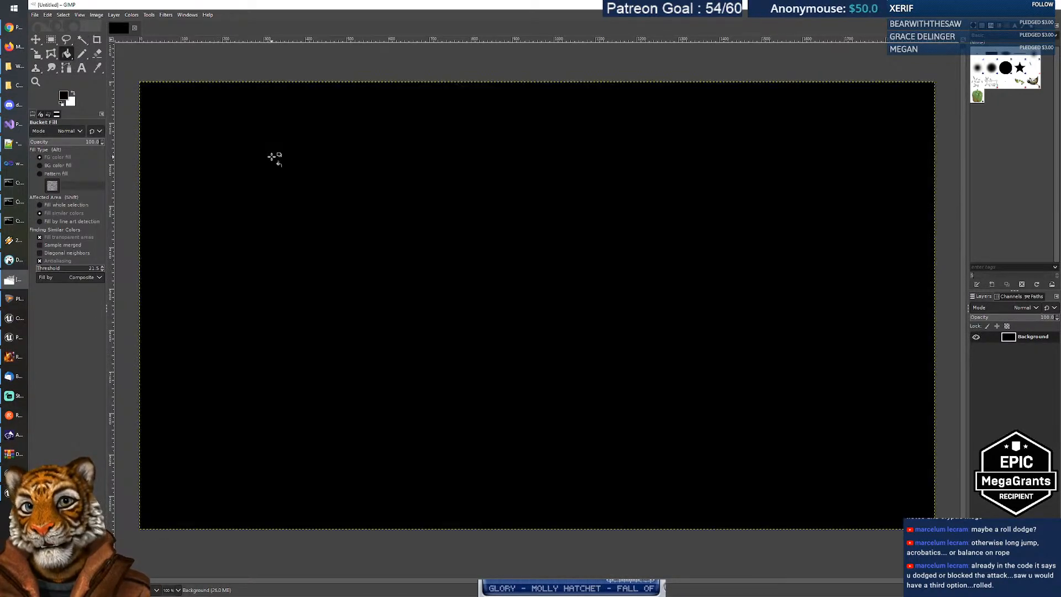
left_click(83, 55)
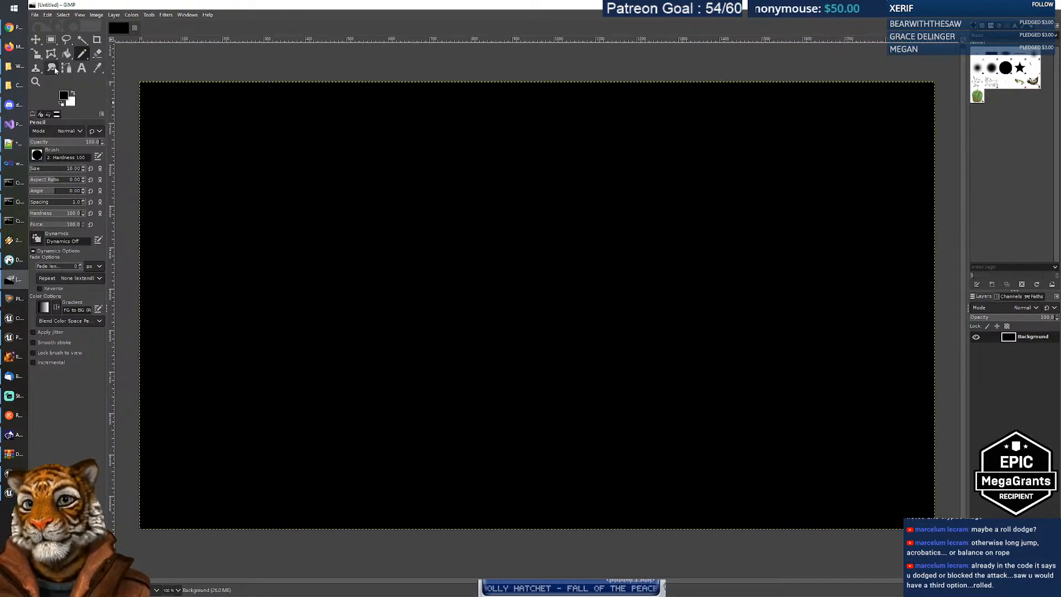
key("t")
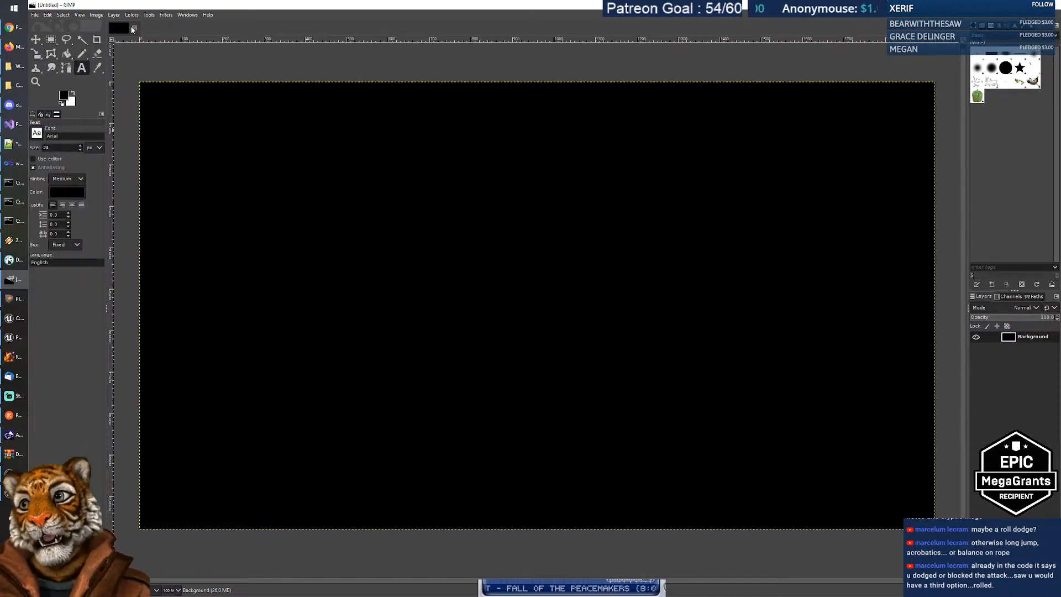
Step: Close the untitled image discarding changes, then bring GIMP back via Start search
left_click(134, 28)
left_click(548, 347)
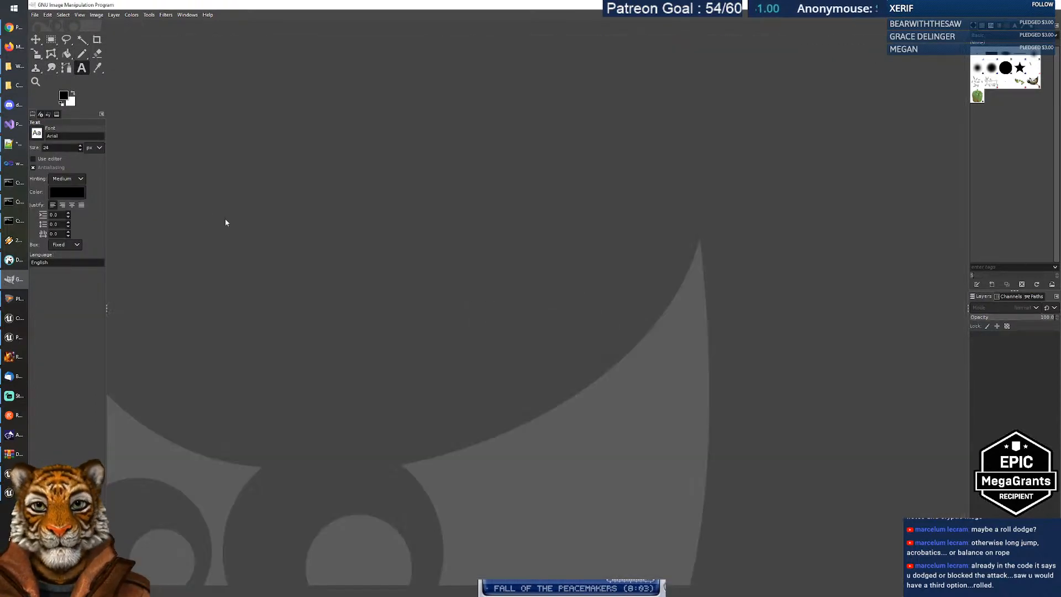
left_click(13, 8)
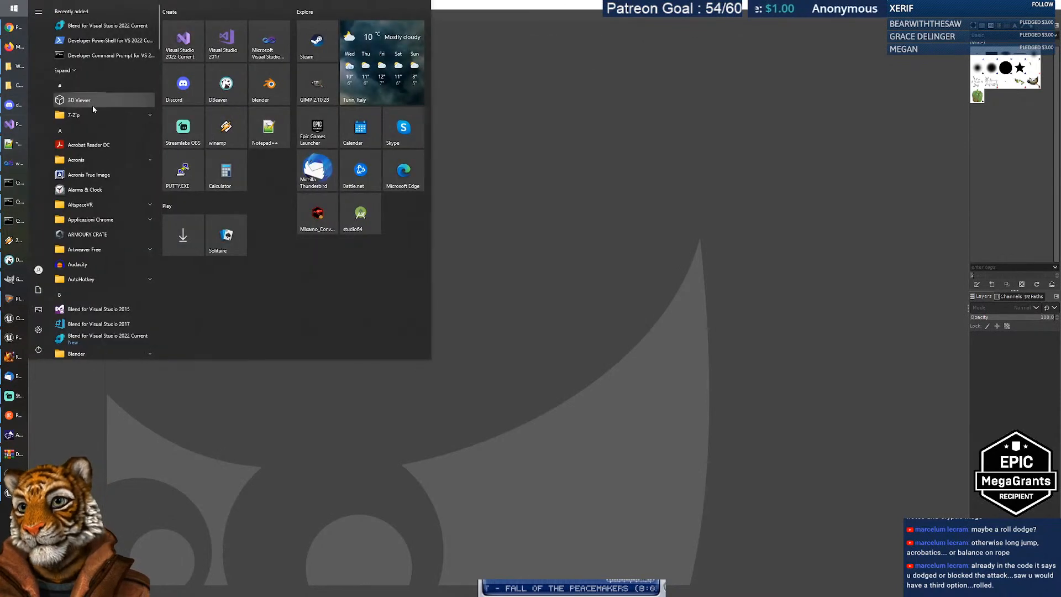
type("gimp")
left_click(83, 45)
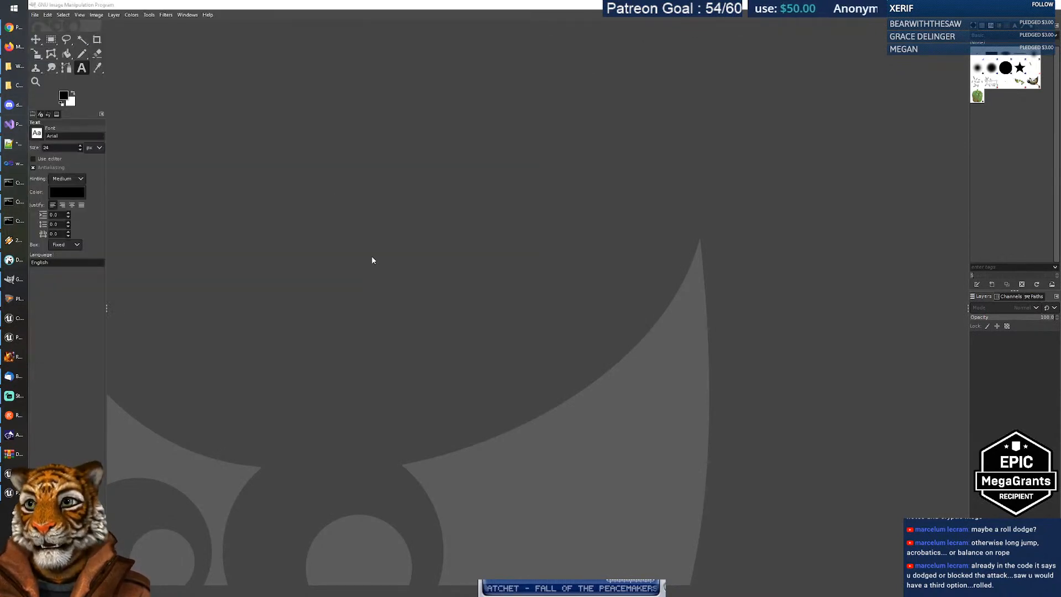
Step: Fill the whole canvas black and set black as the secondary colour
left_click(139, 29)
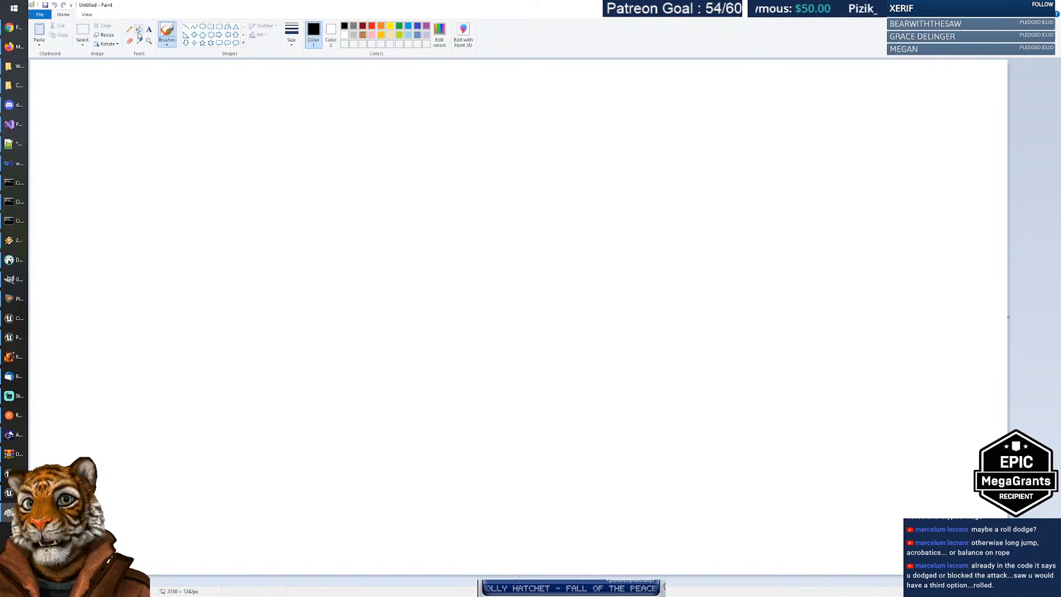
left_click(313, 126)
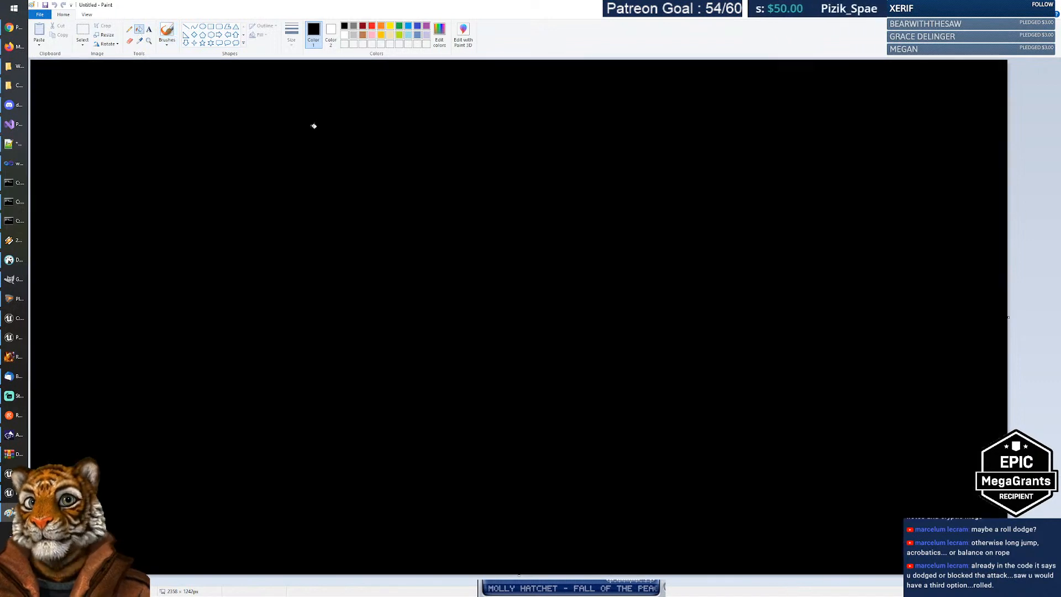
left_click(331, 31)
left_click(345, 26)
left_click(345, 36)
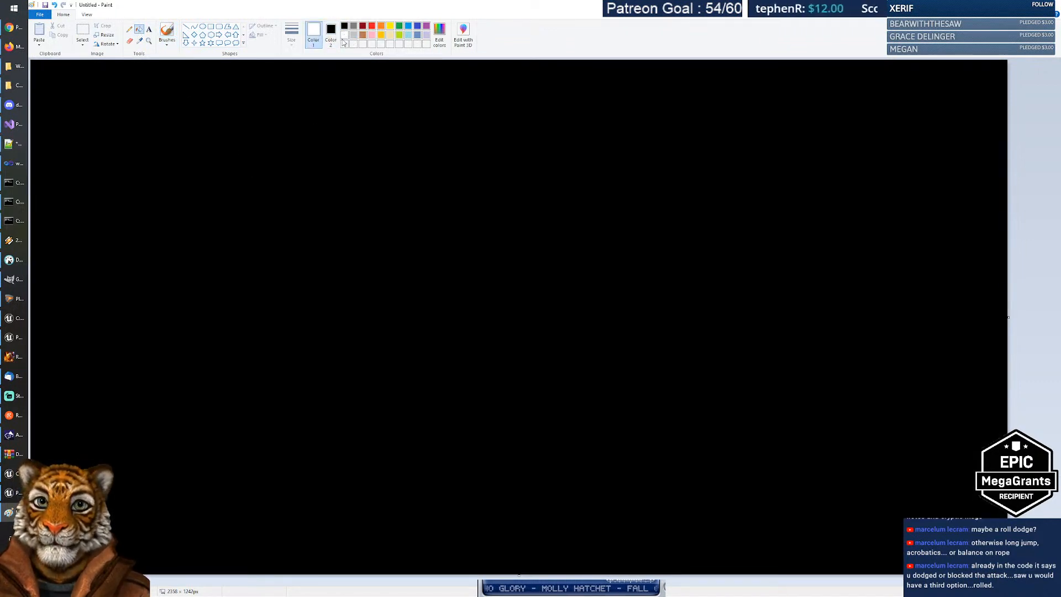
Step: Draw a thin orange bar near the top and label it 'Agility' at its left end
left_click(211, 26)
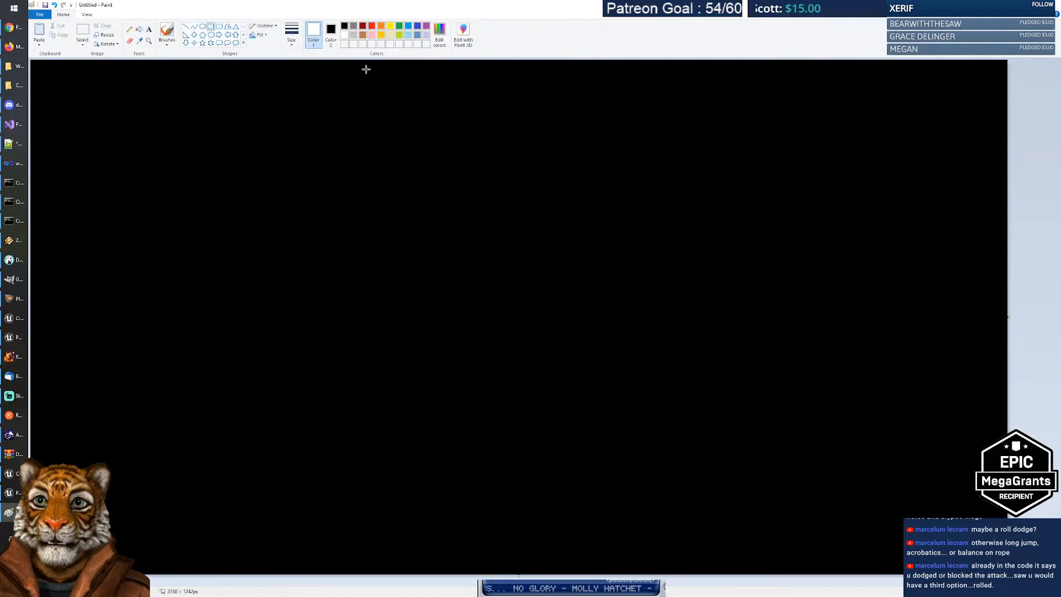
left_click(380, 27)
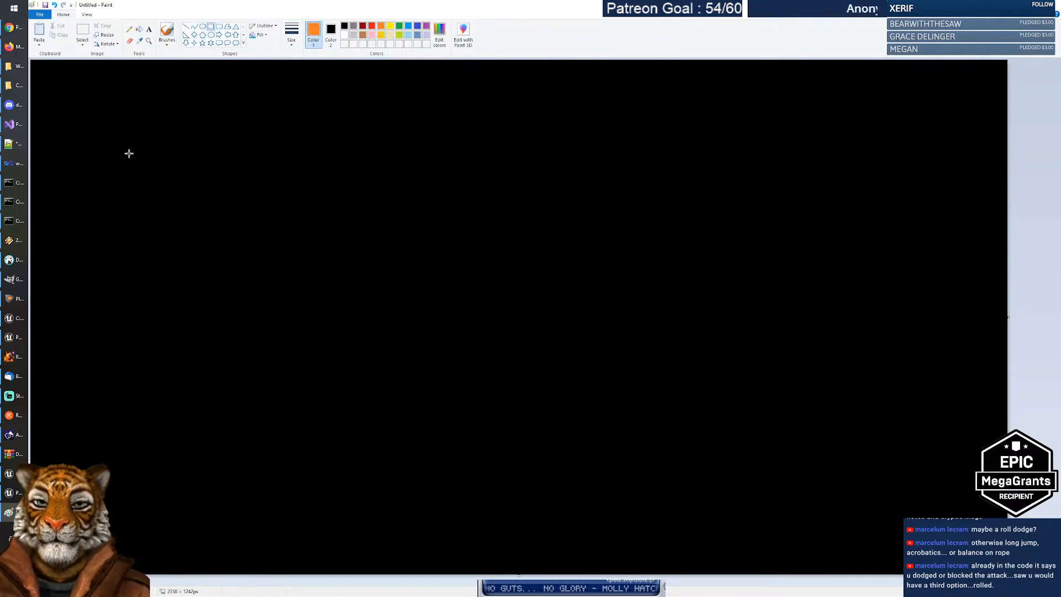
mouse_move(148, 141)
left_mouse_down()
mouse_move(453, 151)
mouse_move(462, 142)
left_mouse_up()
left_click(148, 29)
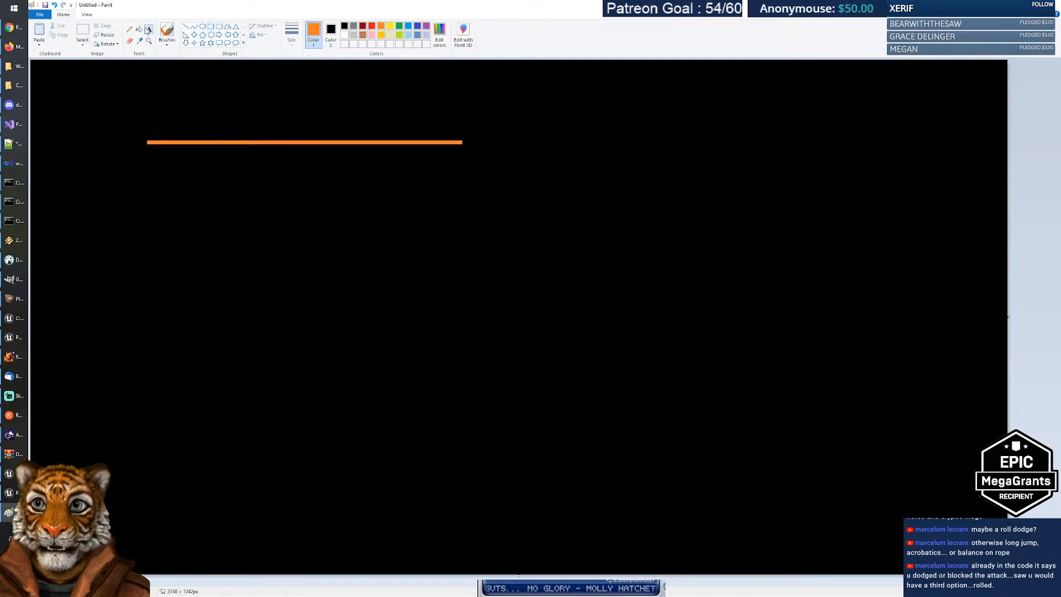
left_click(78, 145)
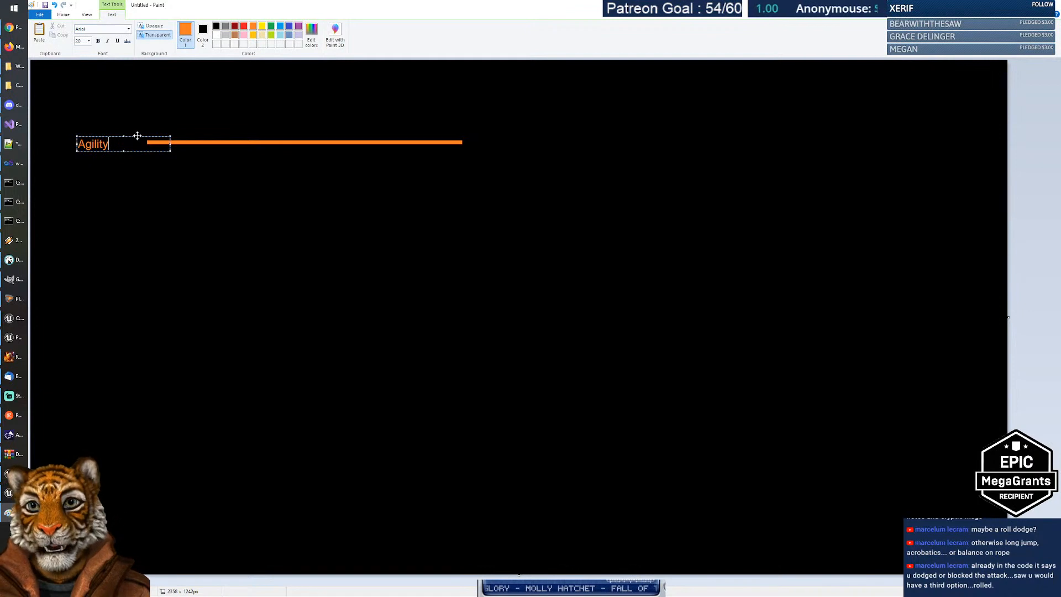
left_click_drag(137, 135, 159, 135)
left_click(165, 160)
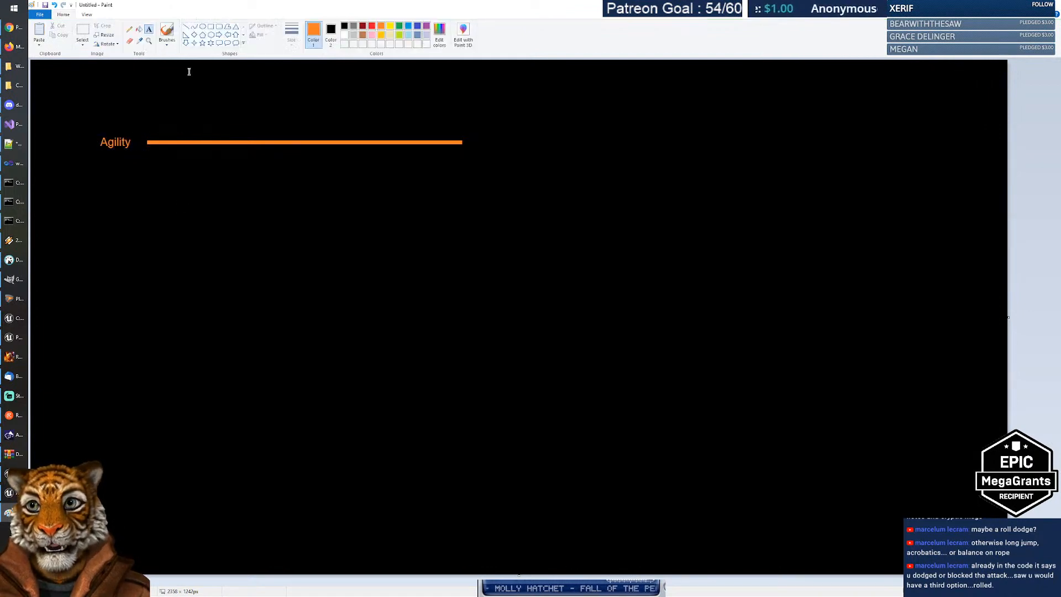
Step: Draw a solid light-grey circle with brown outline near the bar's left end
left_click(363, 35)
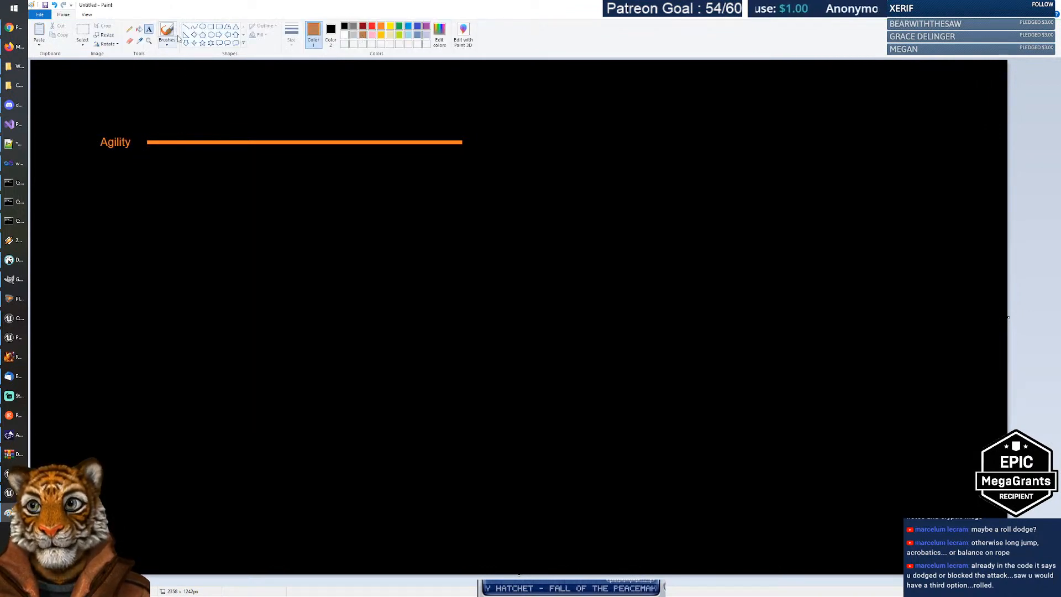
left_click(202, 26)
mouse_move(174, 131)
left_mouse_down()
mouse_move(203, 157)
mouse_move(187, 142)
left_mouse_up()
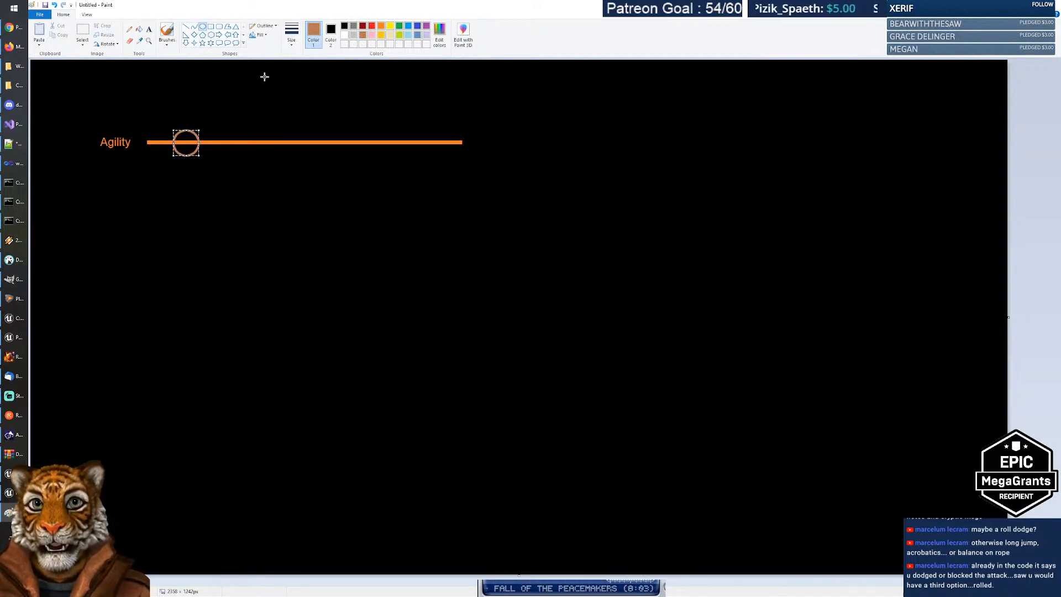
left_click(261, 35)
left_click(269, 58)
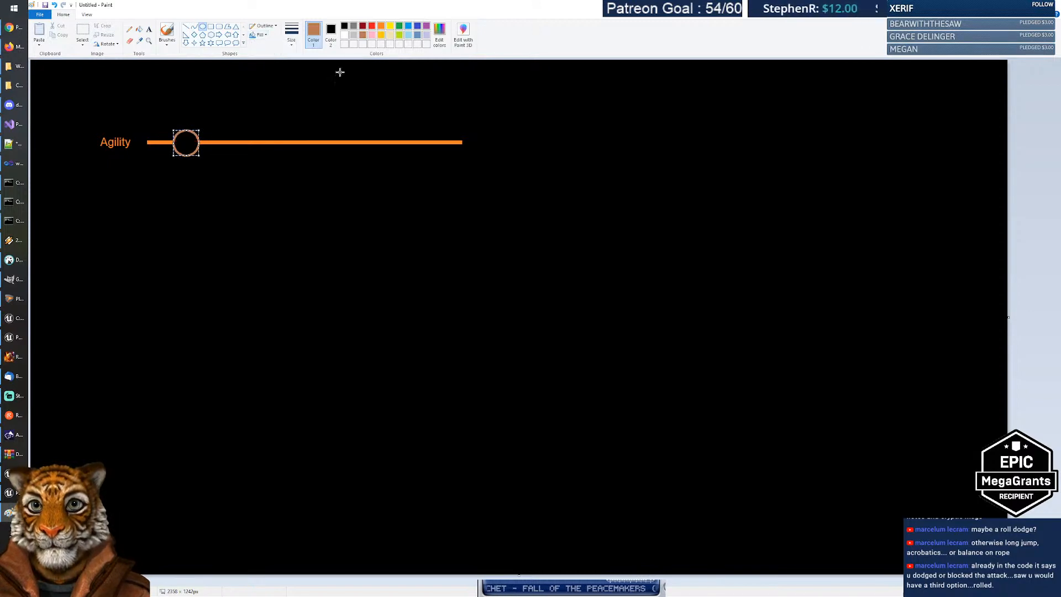
left_click(330, 32)
left_click(354, 36)
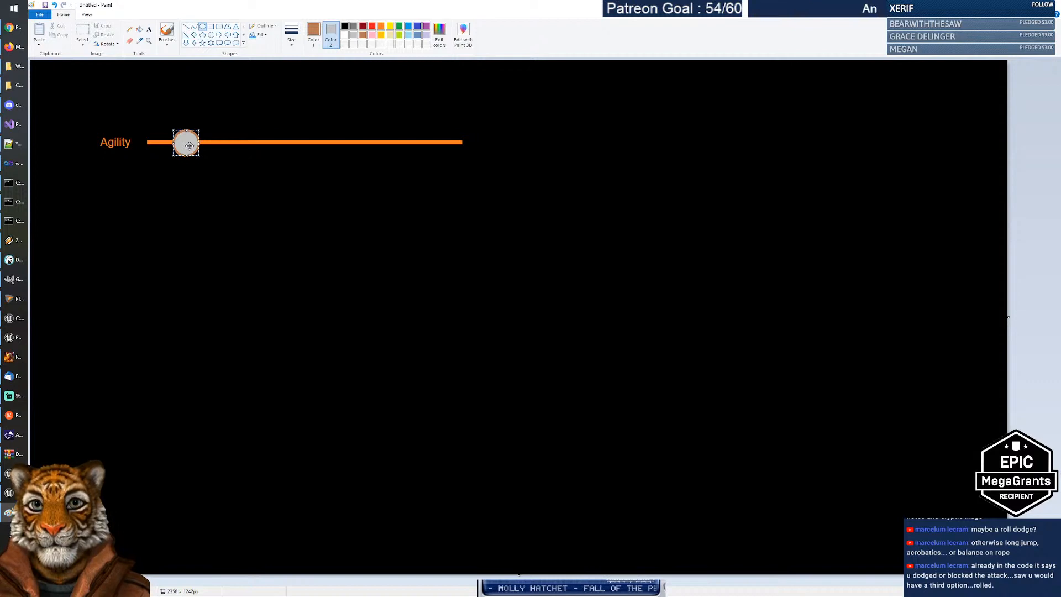
left_click(252, 175)
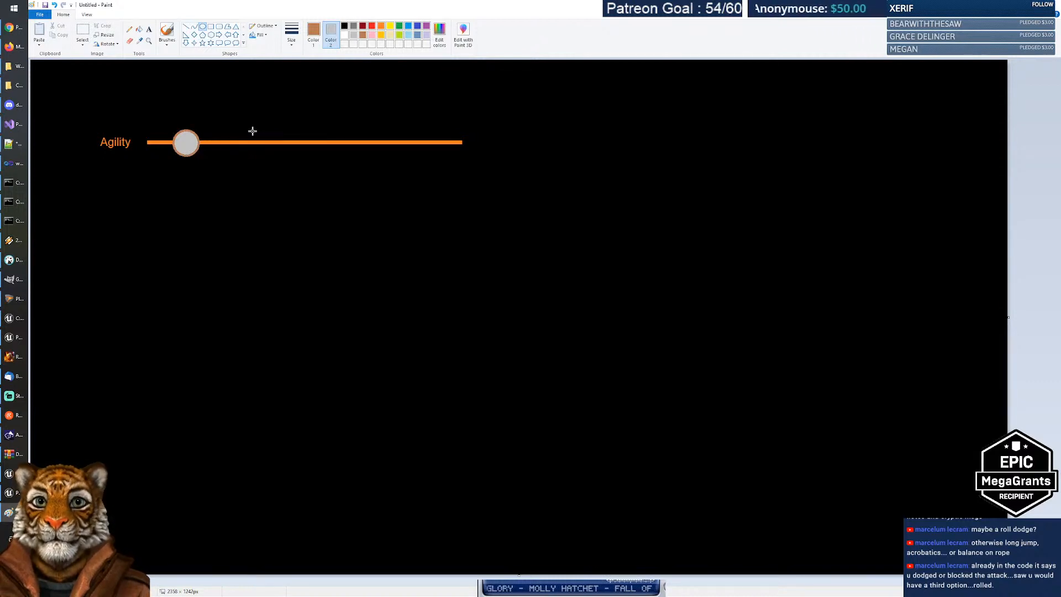
Step: Add second and third grey circles further along the orange bar
left_click_drag(261, 137, 278, 156)
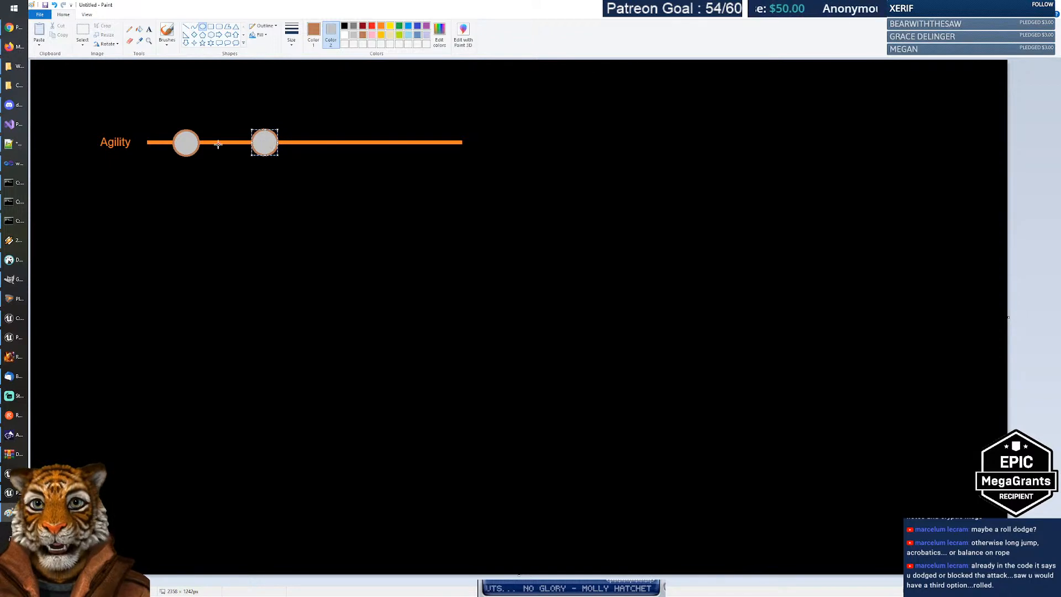
left_click(331, 164)
mouse_move(335, 131)
left_mouse_down()
mouse_move(369, 161)
mouse_move(349, 143)
left_mouse_up()
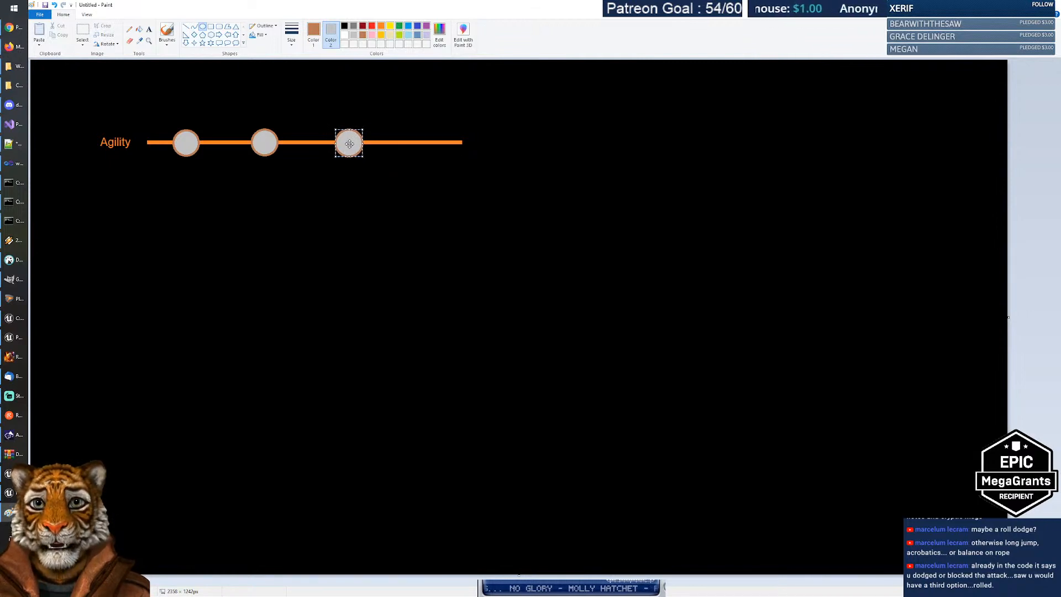
left_click(336, 194)
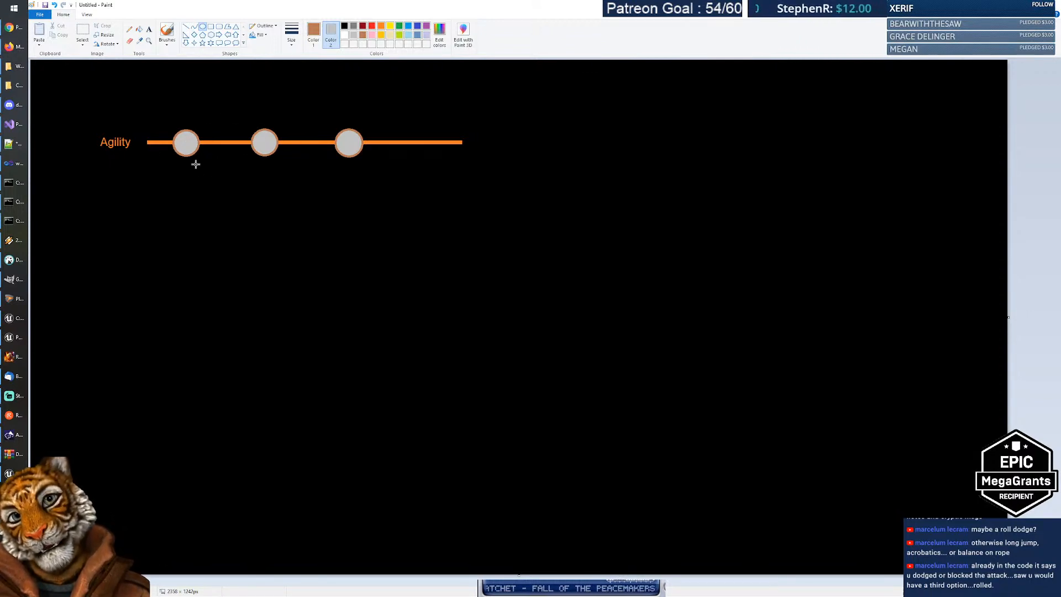
left_click(129, 29)
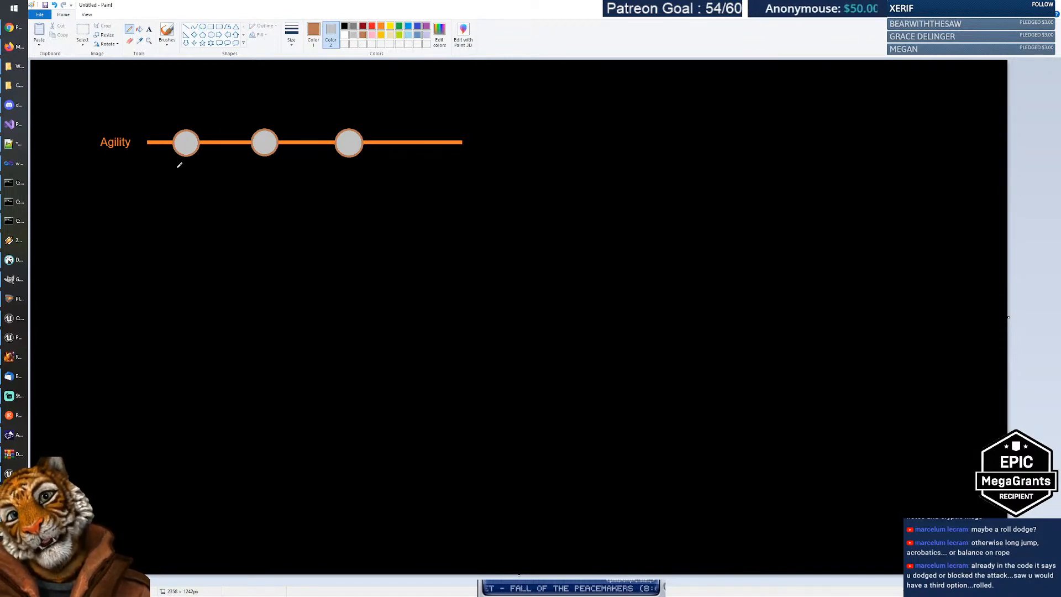
Step: Draw thick forked arrows branching down from the first Agility node
left_click(292, 33)
left_click(311, 107)
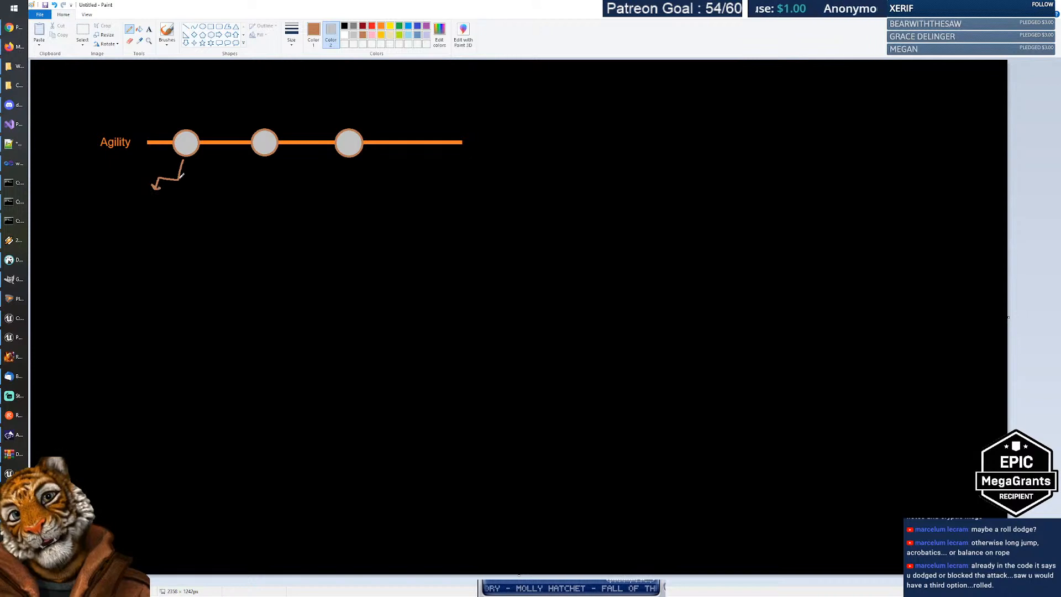
mouse_move(179, 179)
left_mouse_down()
mouse_move(204, 181)
mouse_move(203, 190)
left_mouse_up()
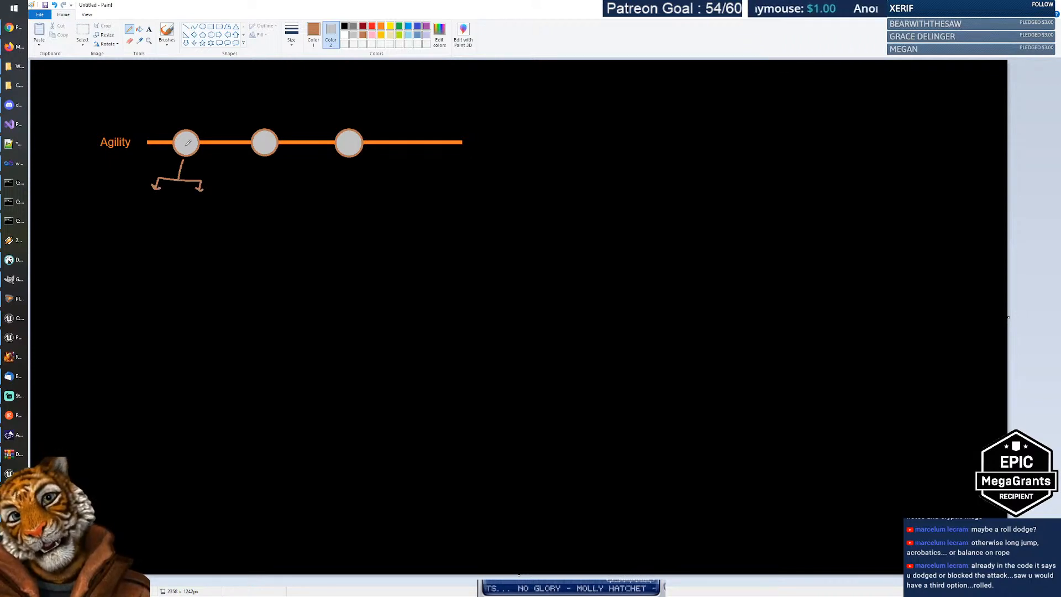
Step: Draw a grey circle under the left arrow branch
left_click(203, 26)
mouse_move(137, 195)
left_mouse_down()
mouse_move(165, 220)
mouse_move(210, 221)
mouse_move(200, 209)
left_mouse_up()
left_click(265, 231)
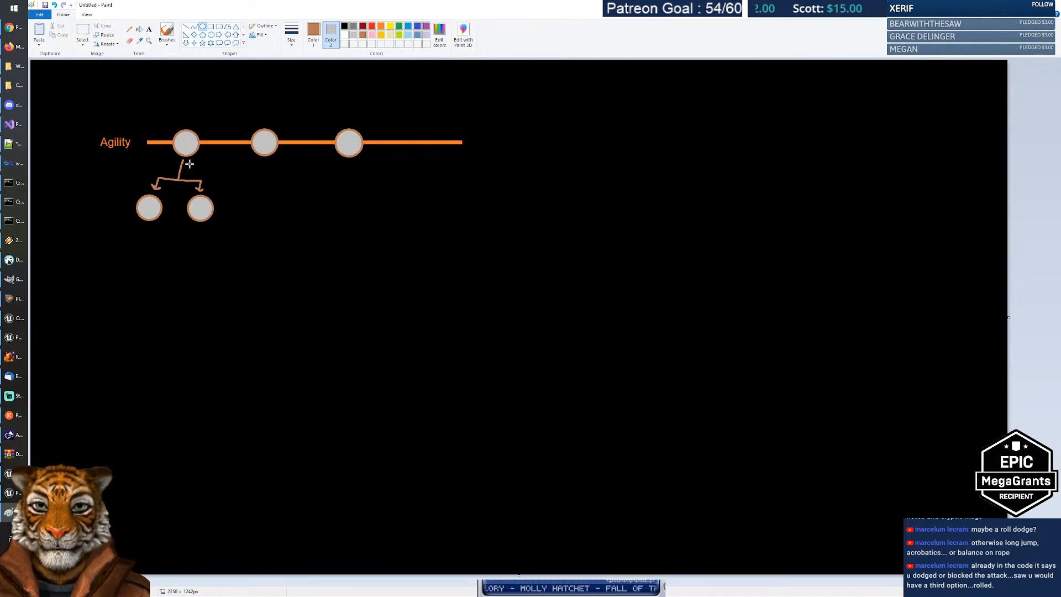
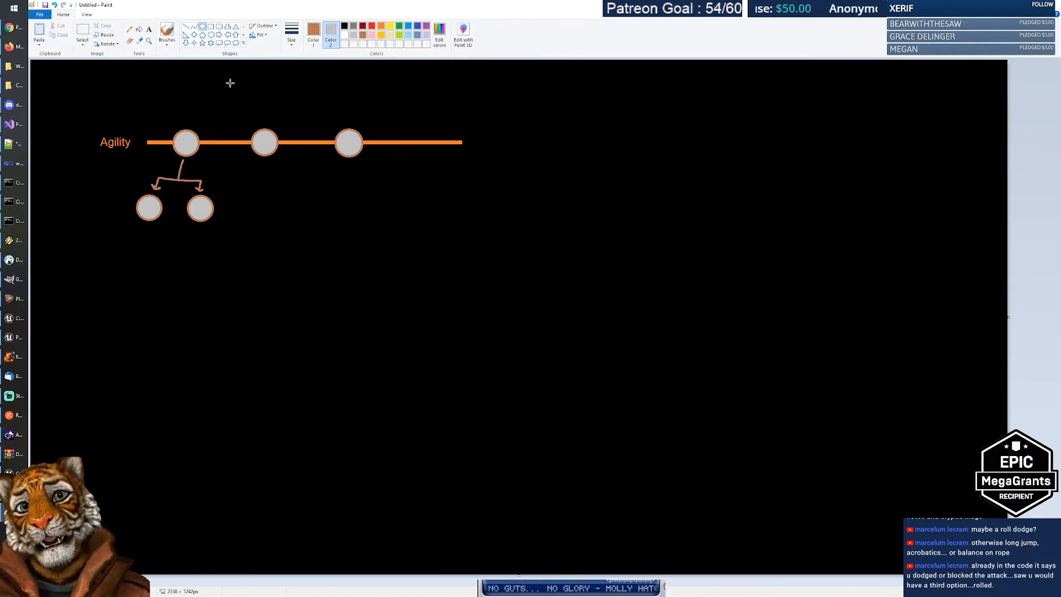
Step: Mark the first Agility circle and the lower-right circle with red X strokes, then undo them
left_click(129, 29)
left_click(373, 25)
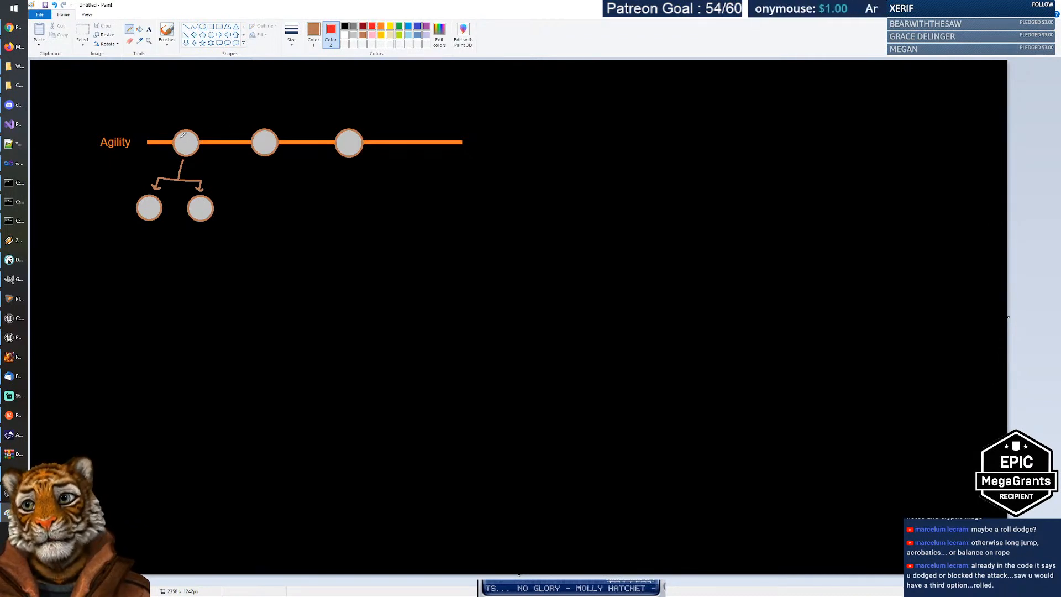
mouse_move(180, 135)
left_mouse_down()
mouse_move(193, 148)
mouse_move(178, 149)
left_mouse_up()
mouse_move(194, 201)
left_mouse_down()
mouse_move(208, 214)
mouse_move(219, 198)
left_mouse_up()
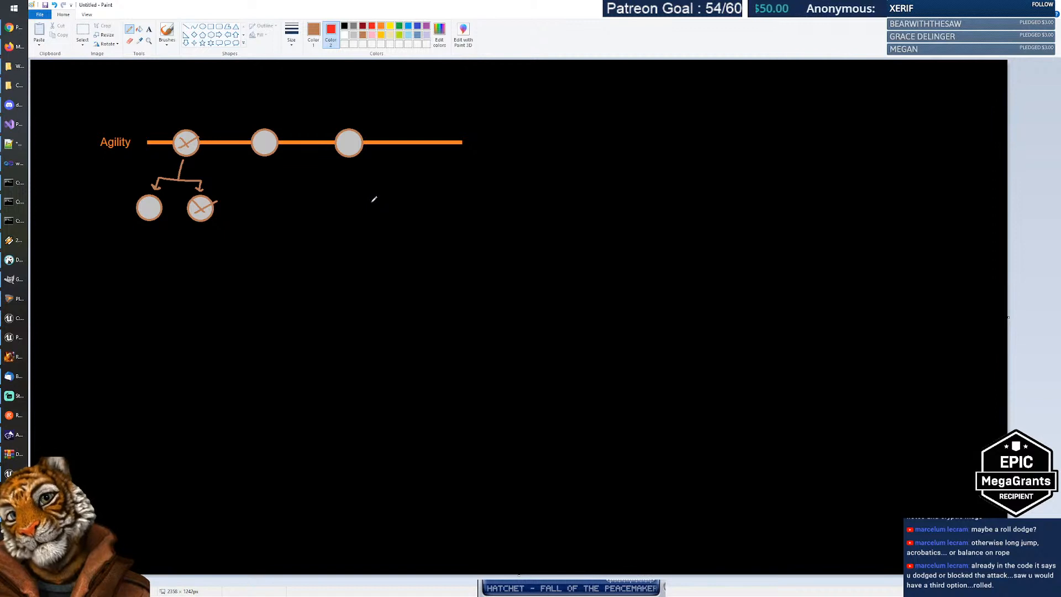
key("ctrl+z")
key("ctrl+z")
key("ctrl+z")
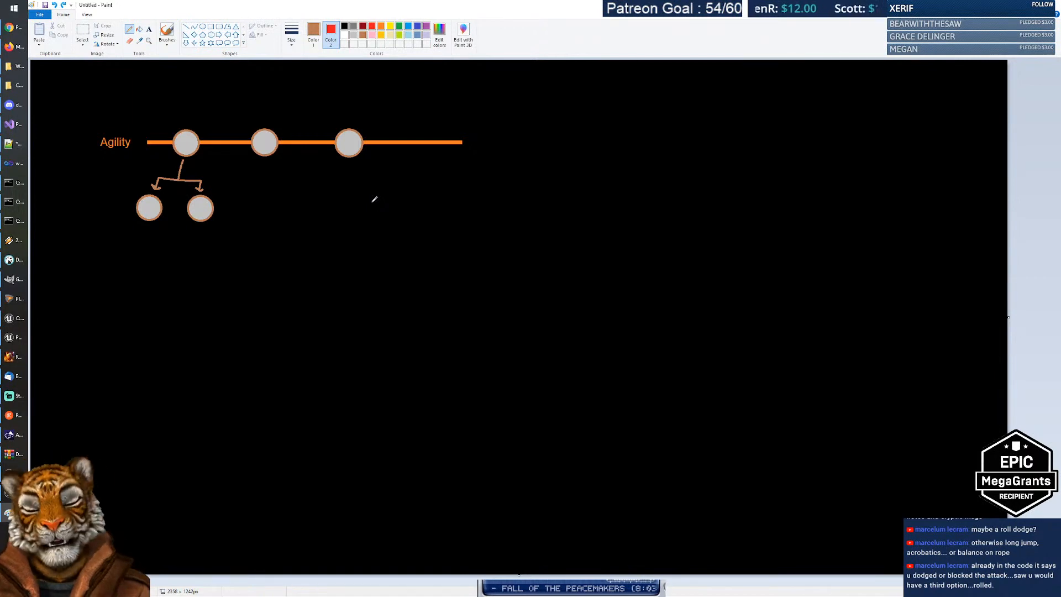
Step: Select and delete the branching arrow and its two lower circles
left_click(83, 31)
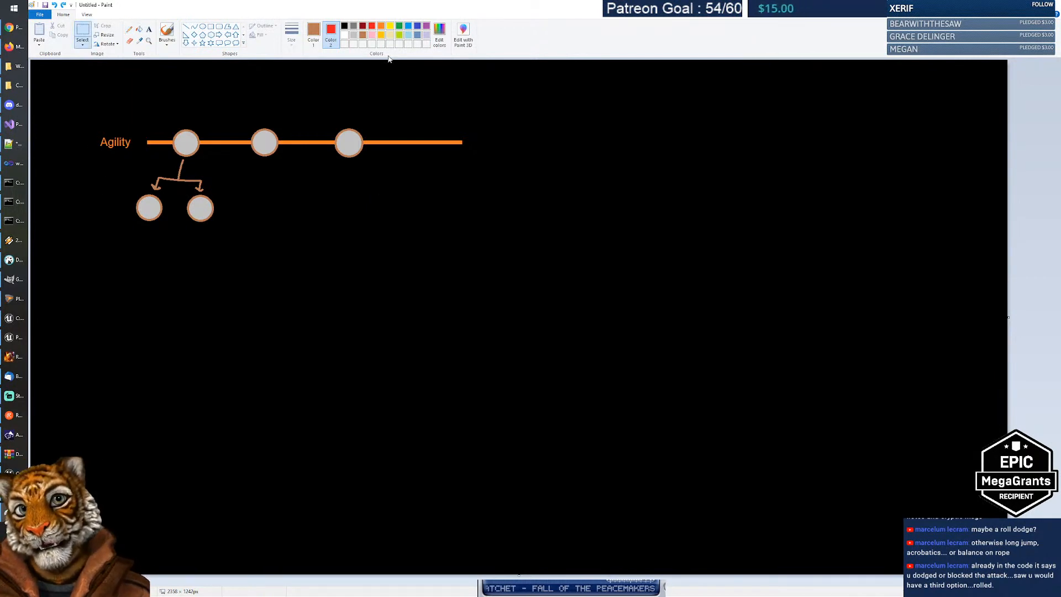
left_click(344, 25)
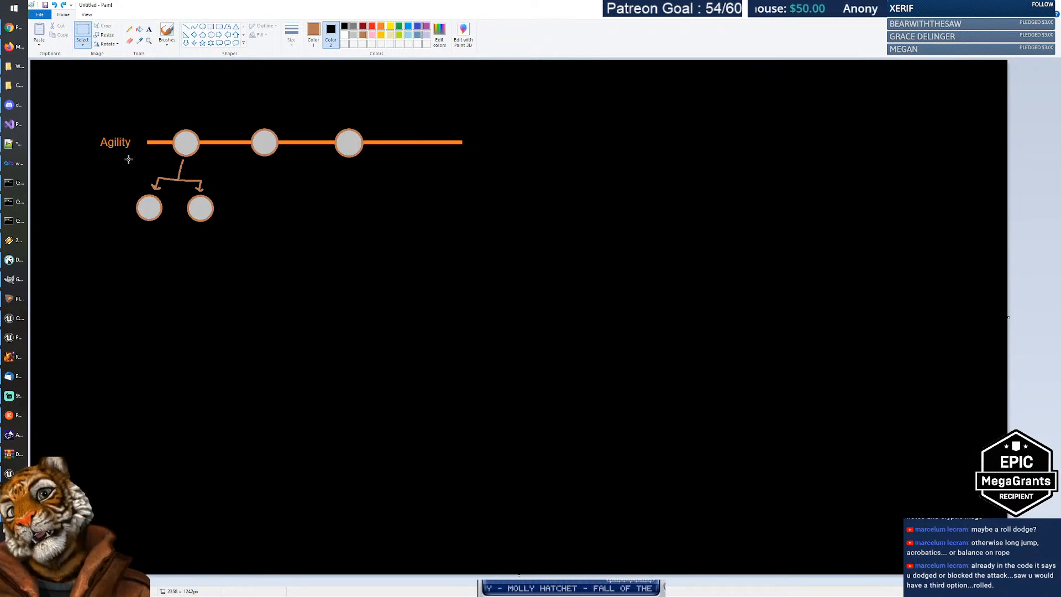
mouse_move(127, 159)
left_mouse_down()
mouse_move(222, 201)
mouse_move(229, 226)
left_mouse_up()
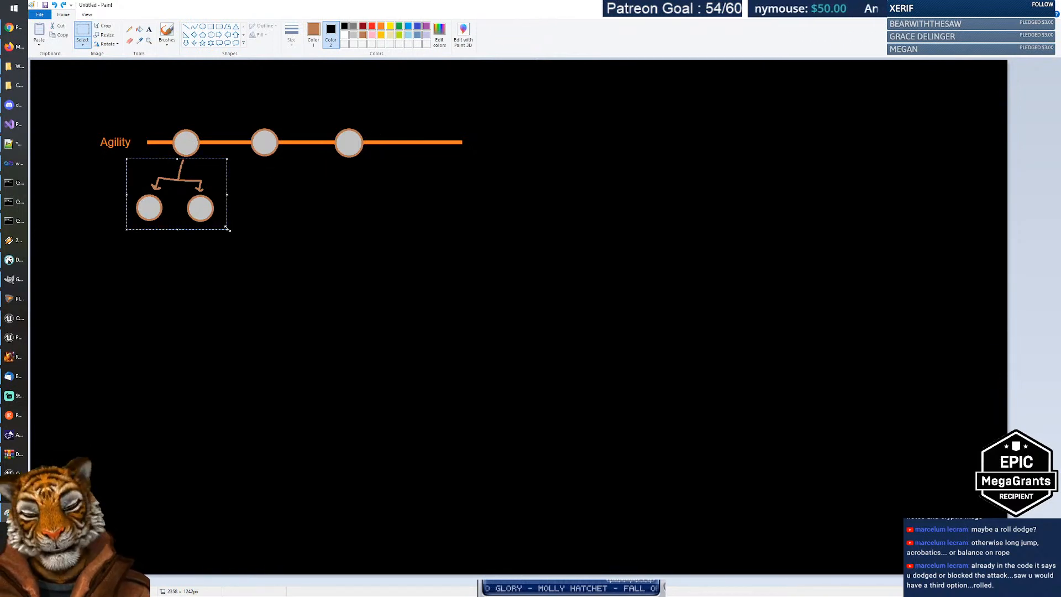
key("Delete")
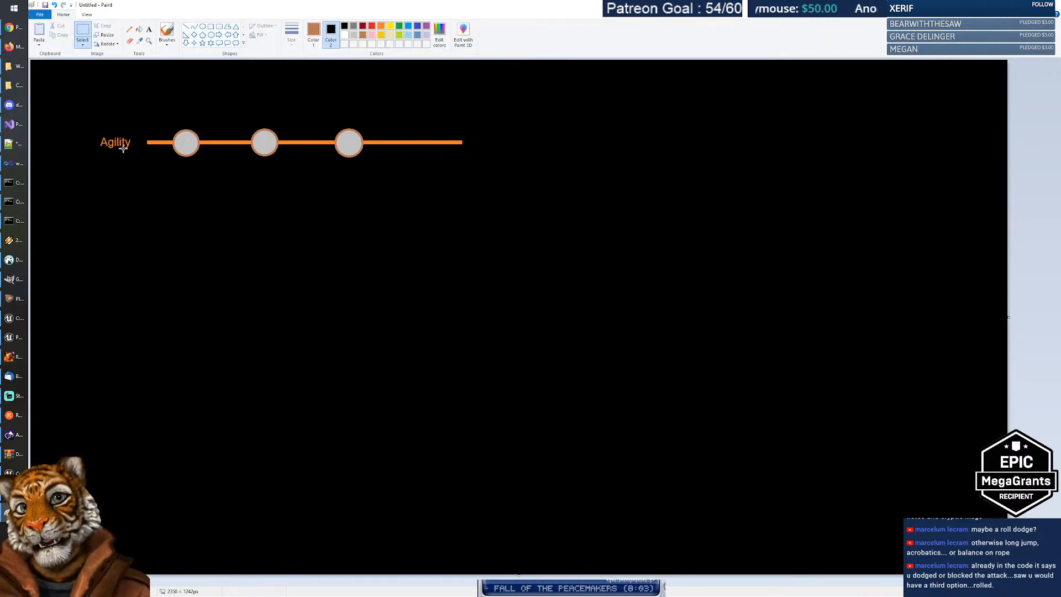
Step: Add an orange 'Strength' text label below Agility
left_click(149, 29)
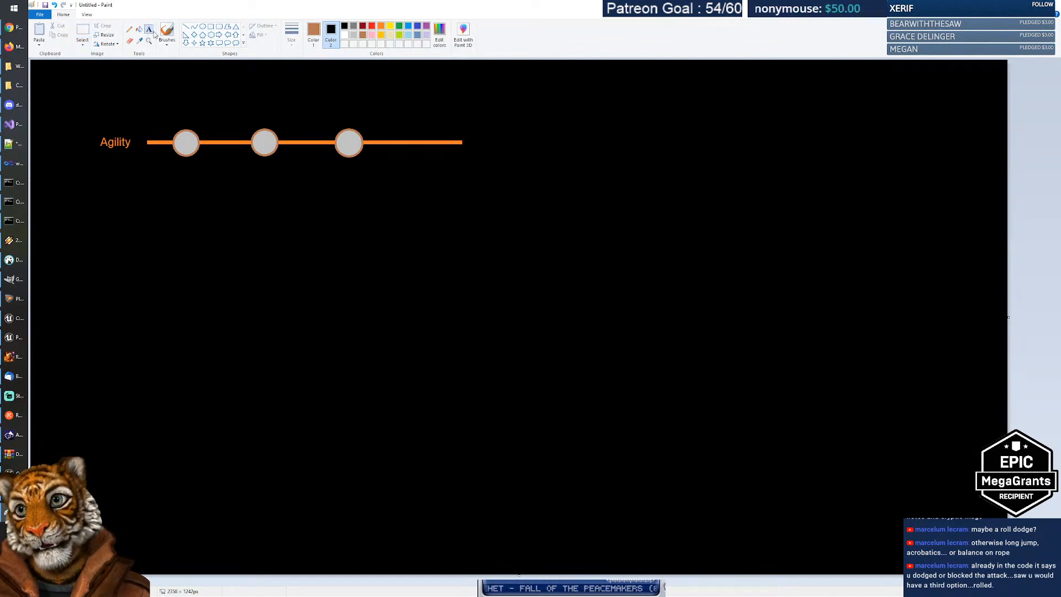
left_click(313, 33)
left_click(381, 26)
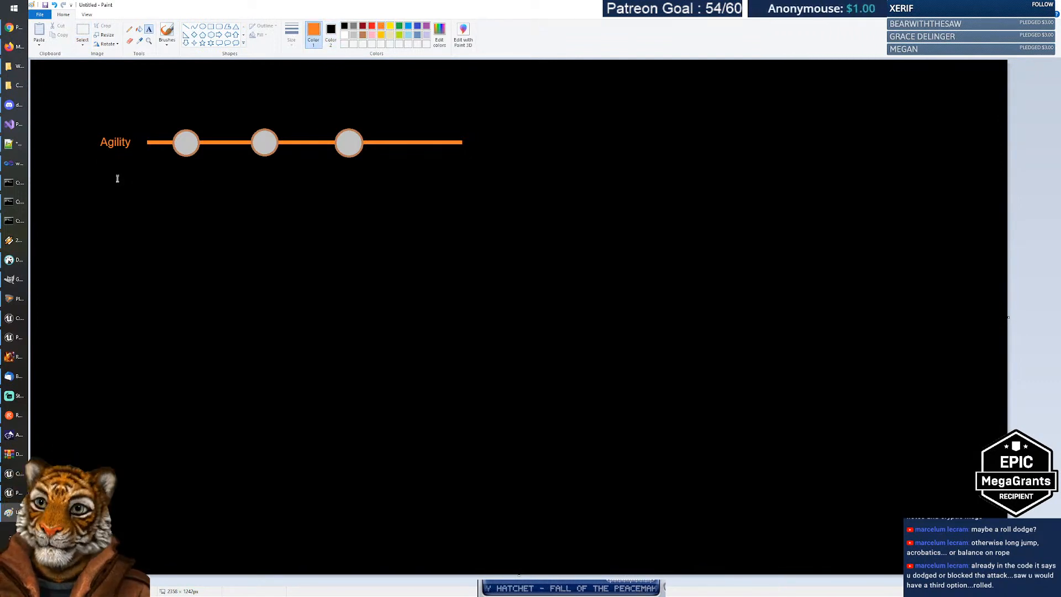
left_click(99, 177)
type("Stre")
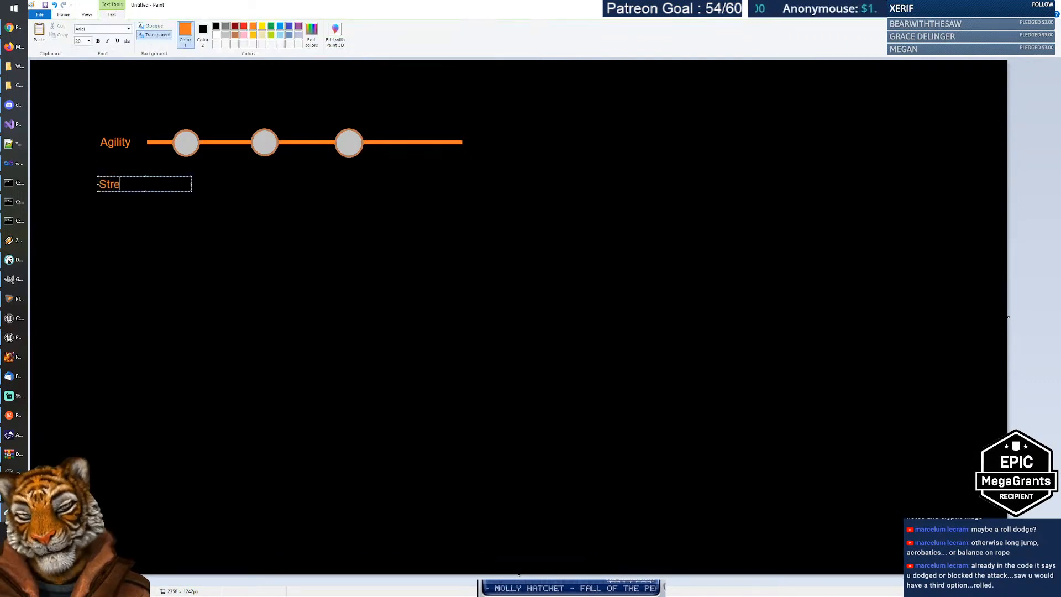
type("ngth")
key("Return")
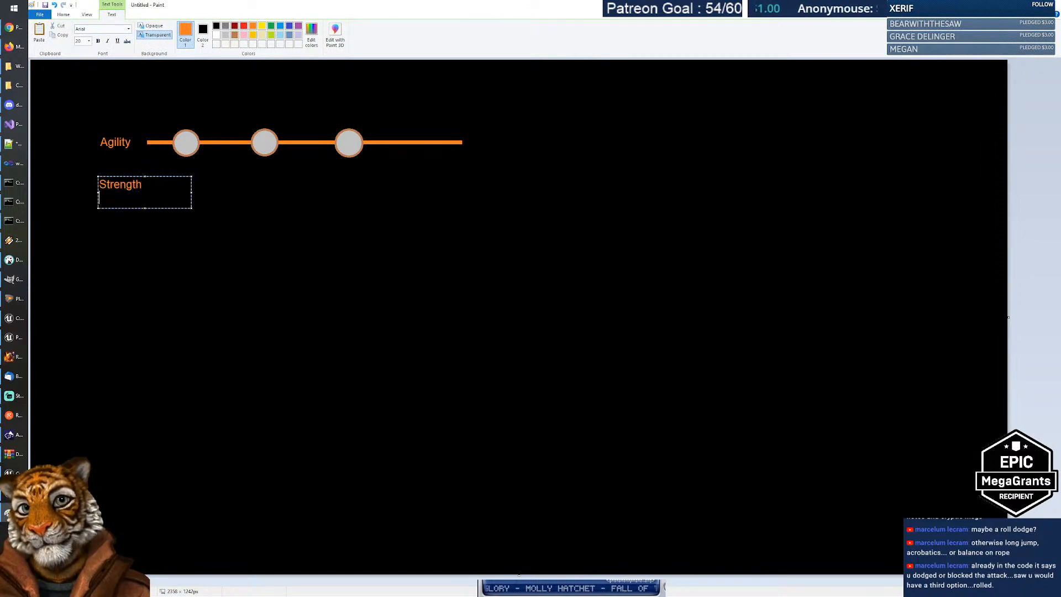
left_click_drag(157, 175, 150, 176)
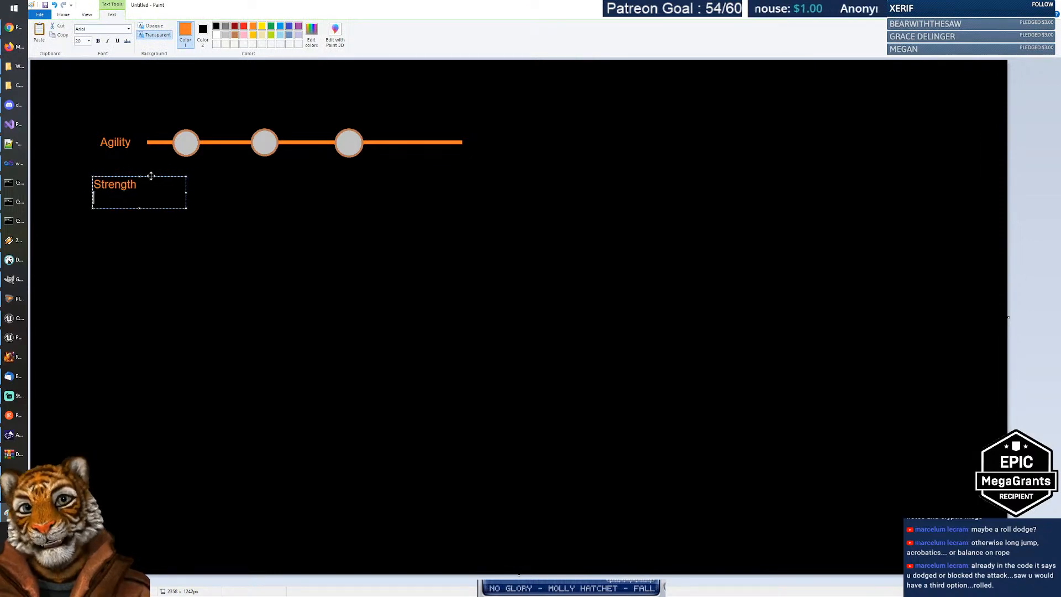
left_click(213, 206)
Step: Copy the three-circle Agility line and place the copy beside the Strength label
left_click(83, 32)
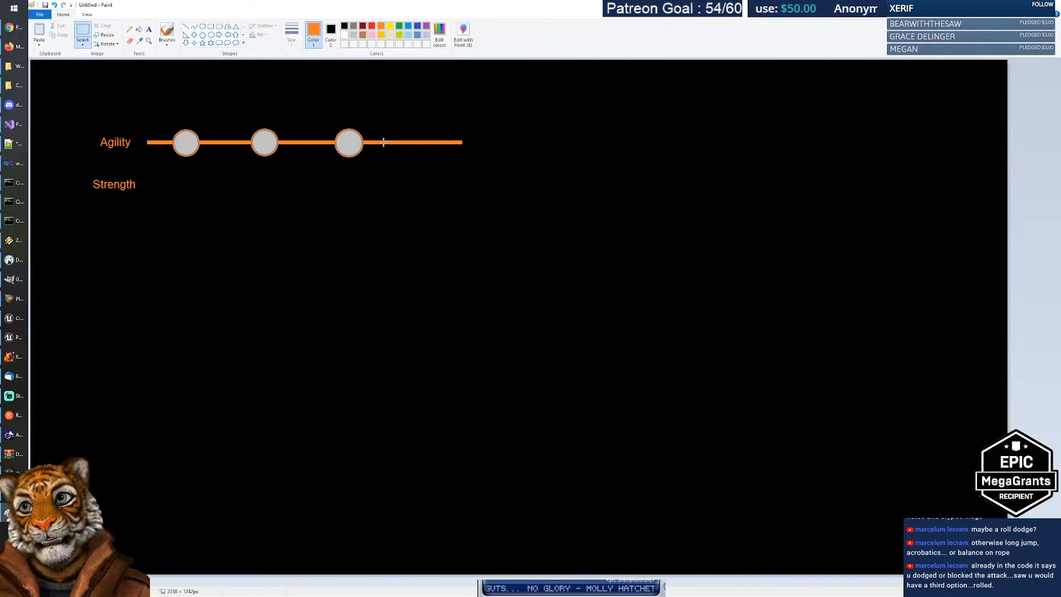
left_click_drag(142, 122, 476, 161)
key("ctrl+c")
key("ctrl+v")
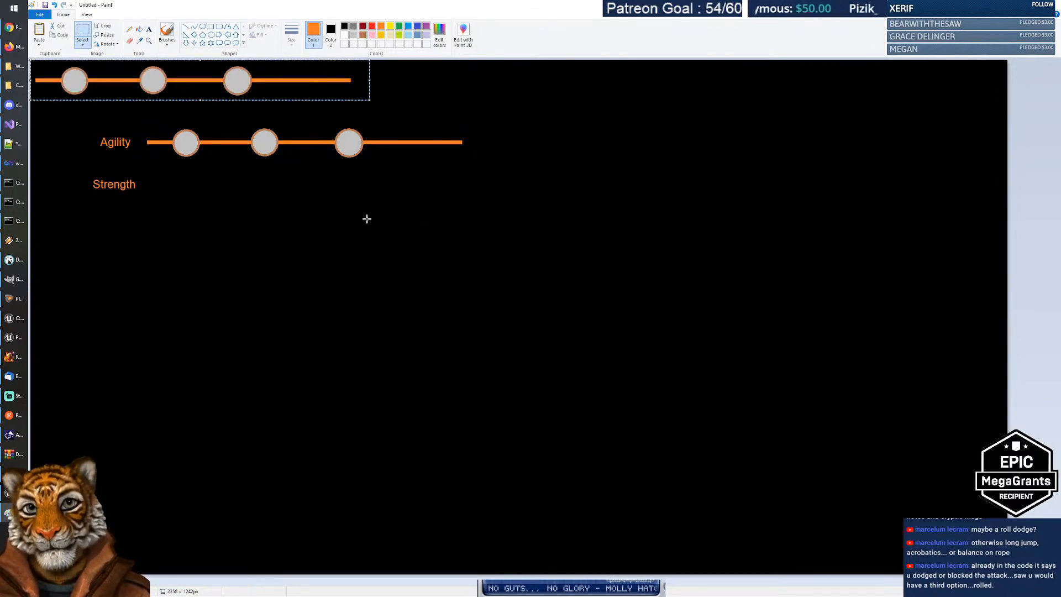
left_click_drag(206, 81, 318, 185)
left_click(292, 228)
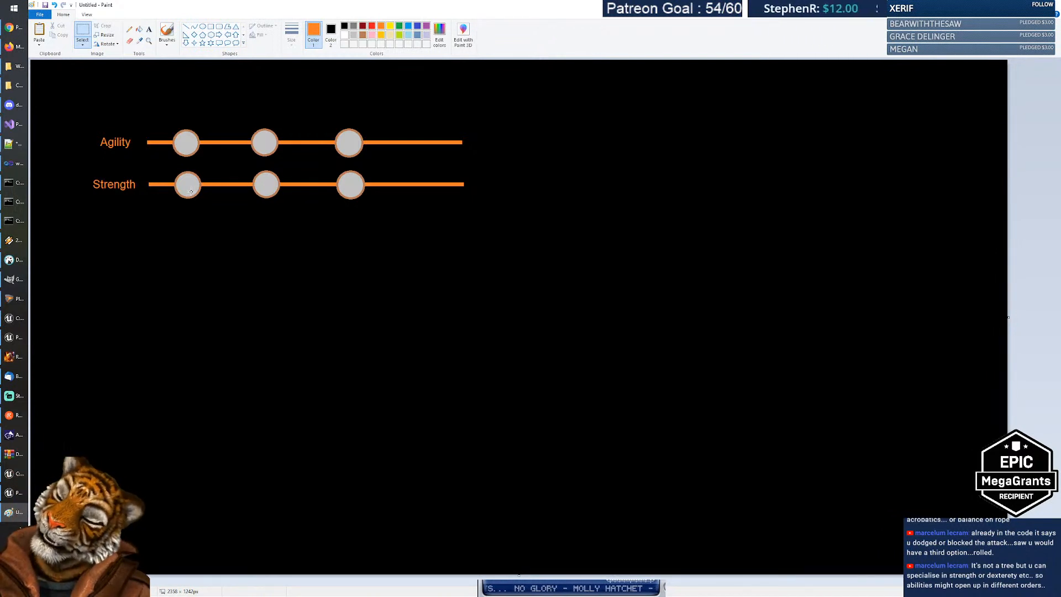
key("alt+Tab")
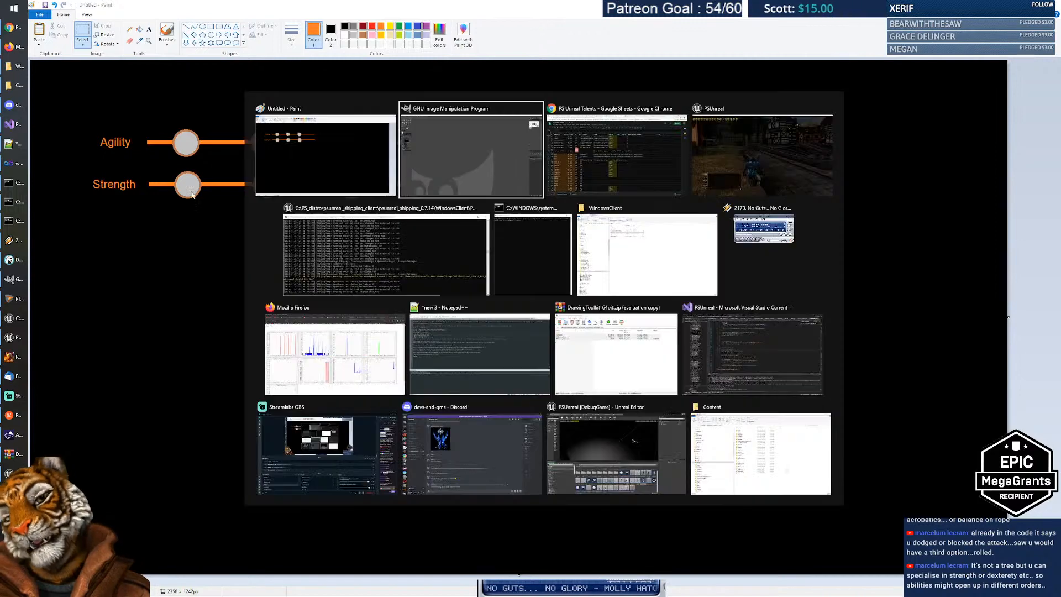
Step: Check Balance II's level in F255 and the empty cell G256, then bring up the PSUnreal game
key("alt+Tab")
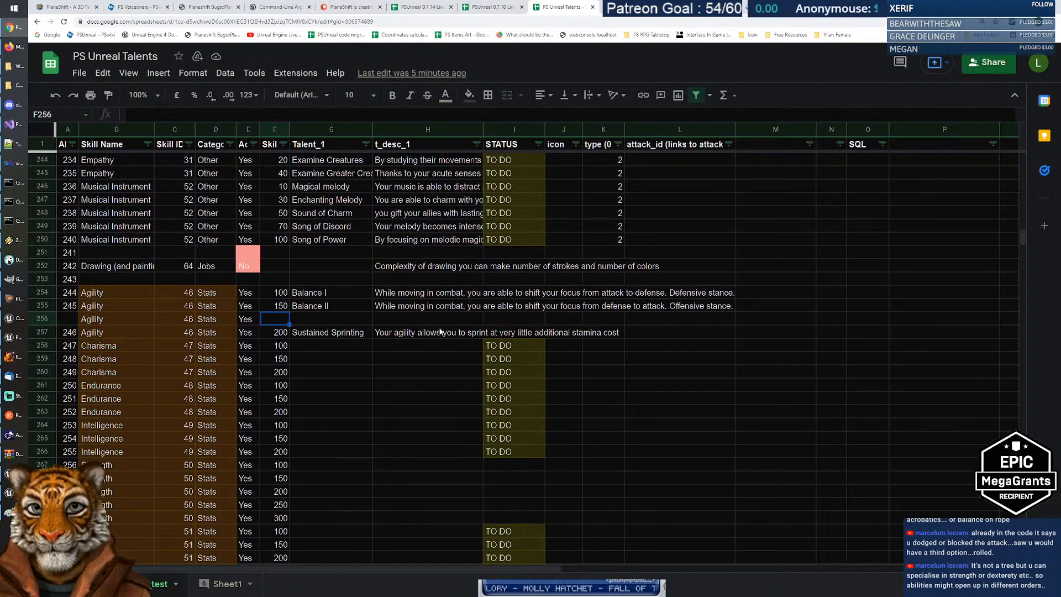
left_click(277, 311)
left_click(339, 317)
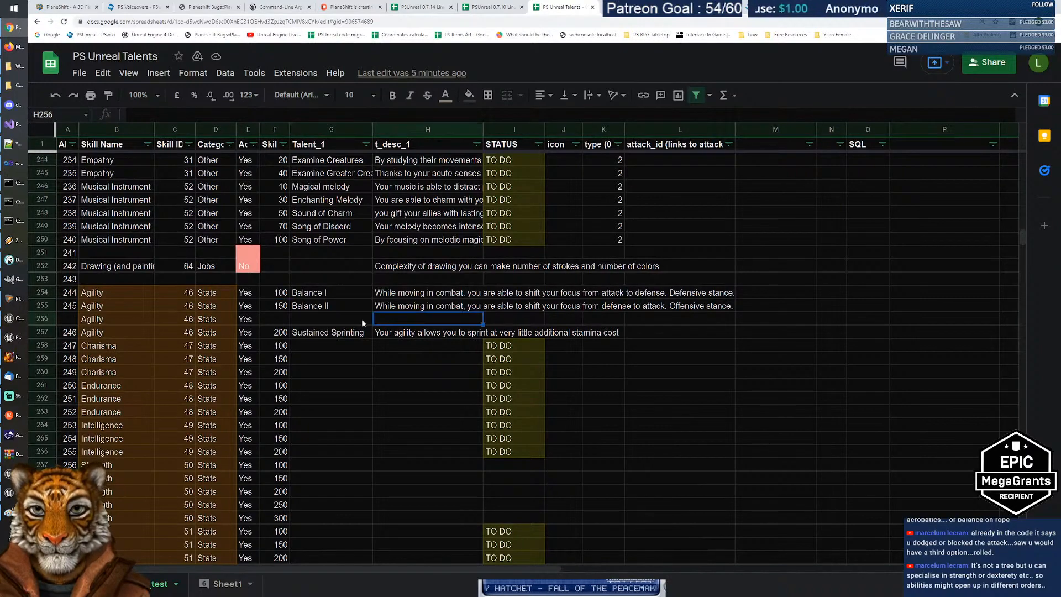
left_click(8, 494)
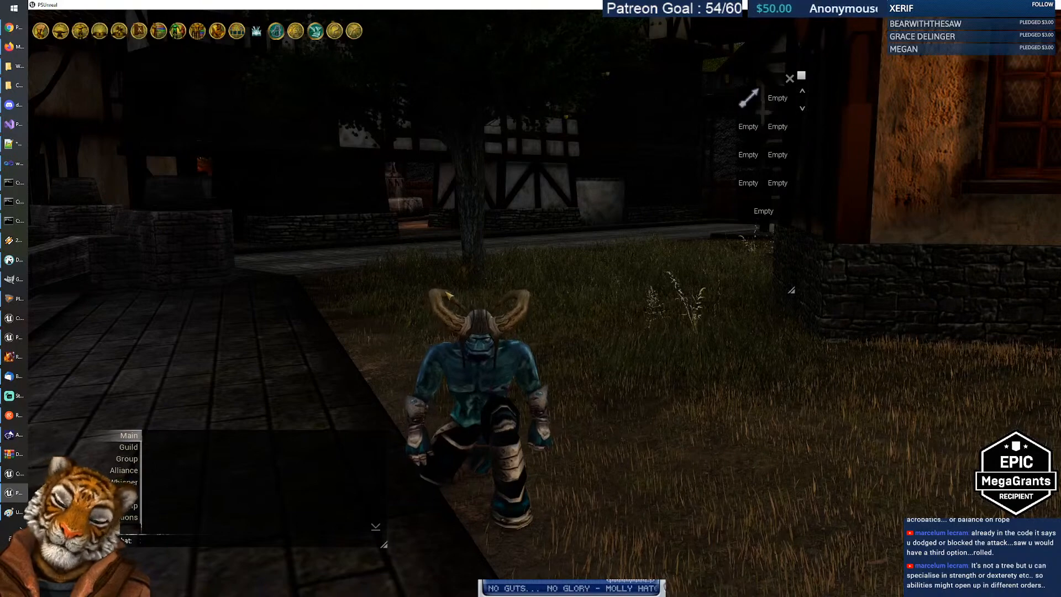
Step: Walk the character through the grass, past the lit house toward the fountain plaza, then return to the sheet
key("w")
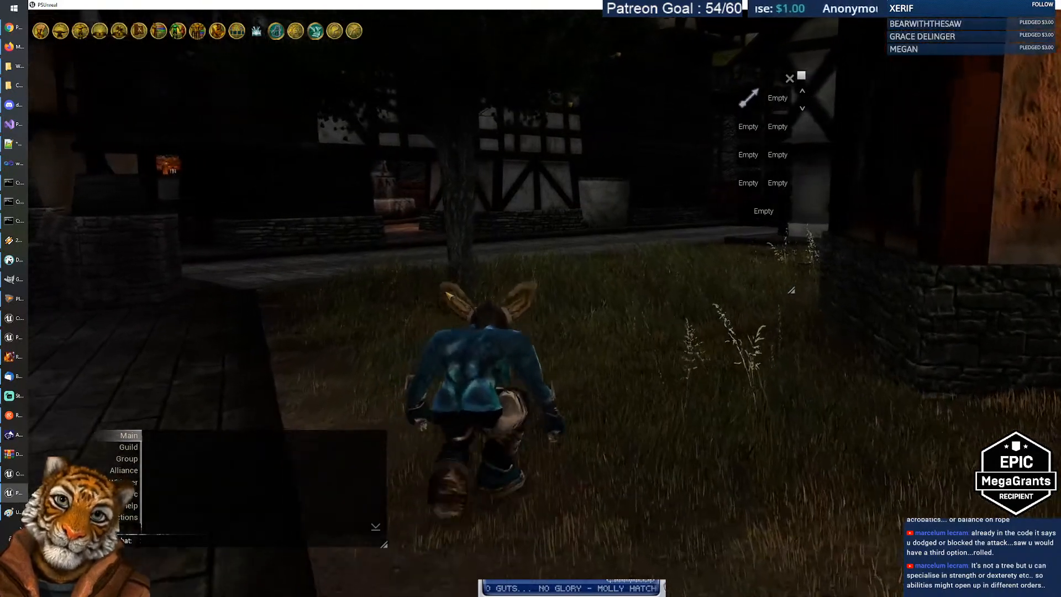
key("a")
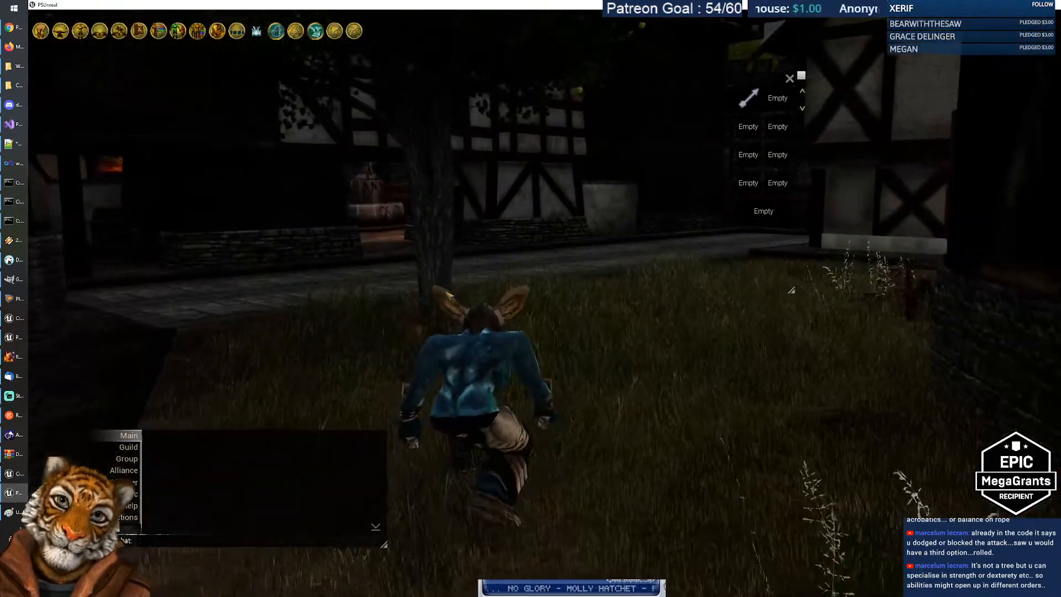
key("a")
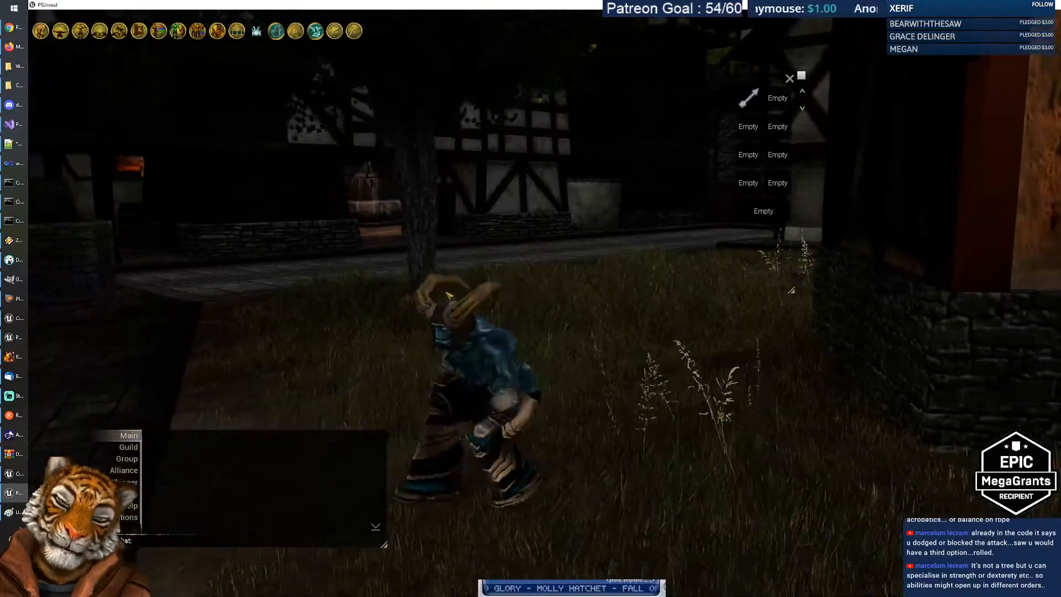
key("s")
key("d")
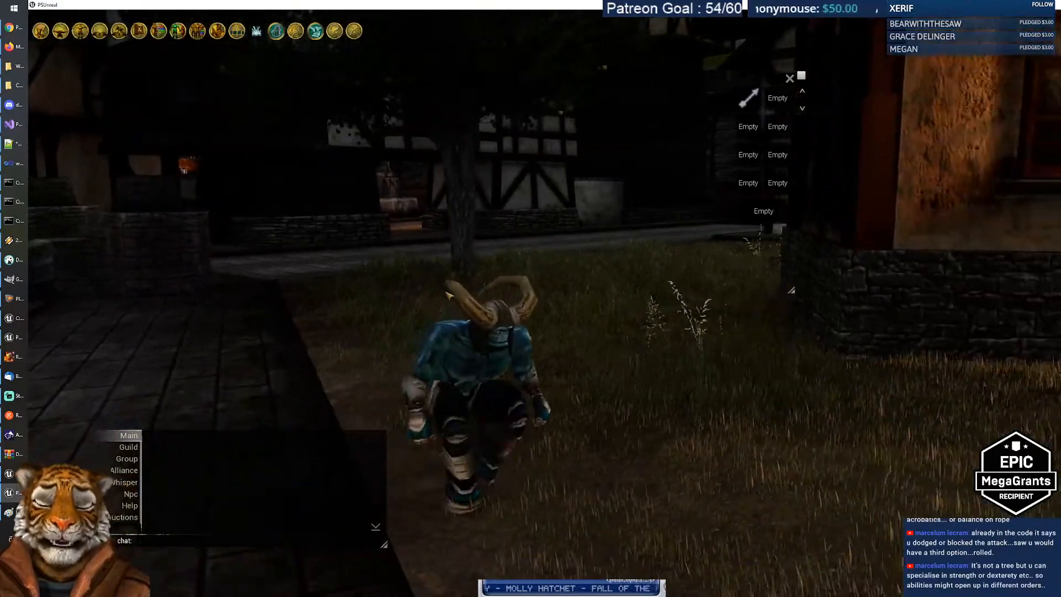
key("d")
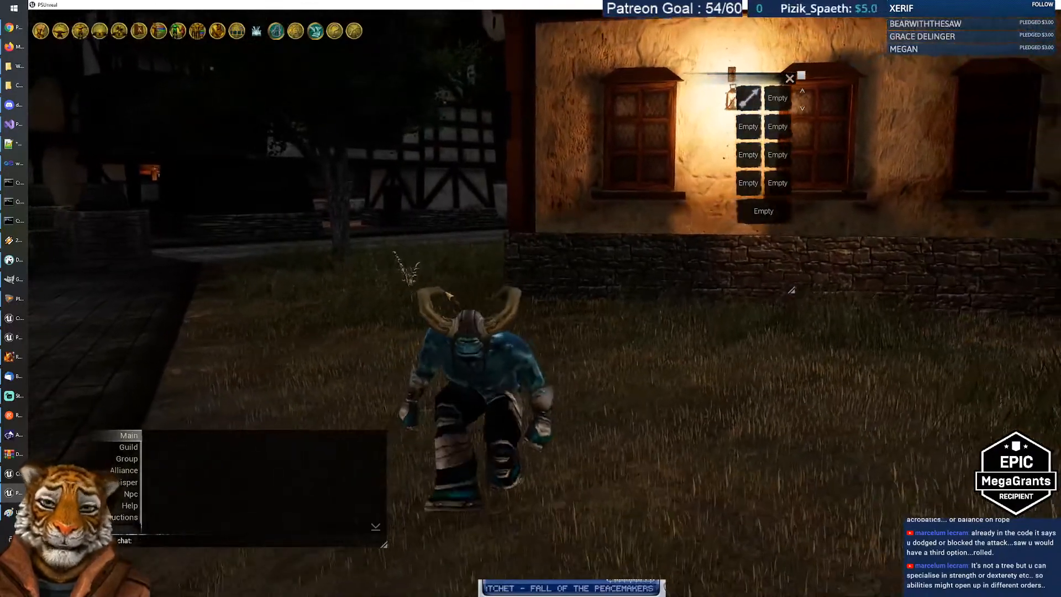
key("d")
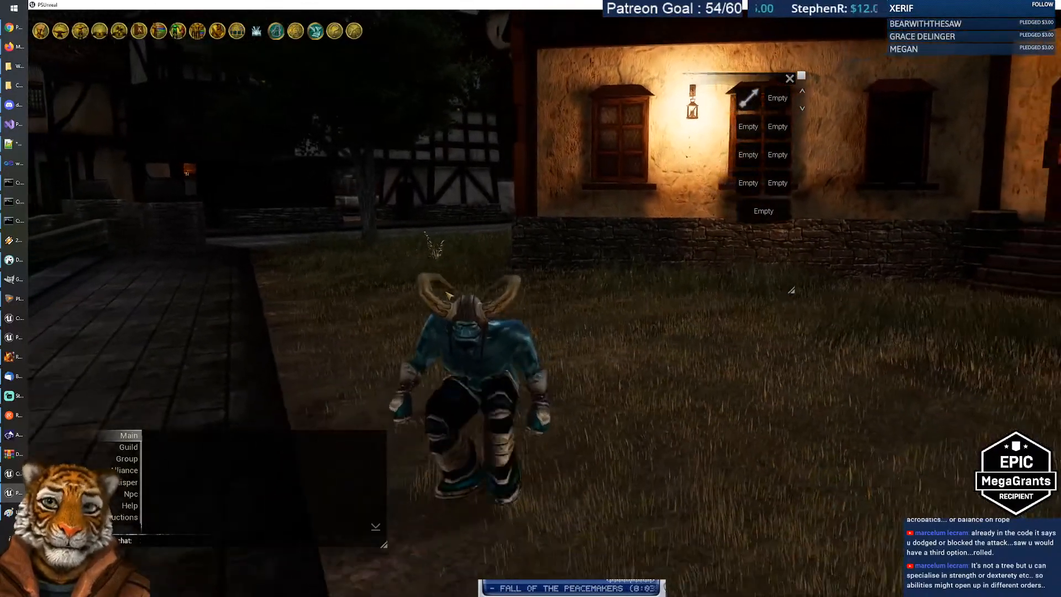
key("a")
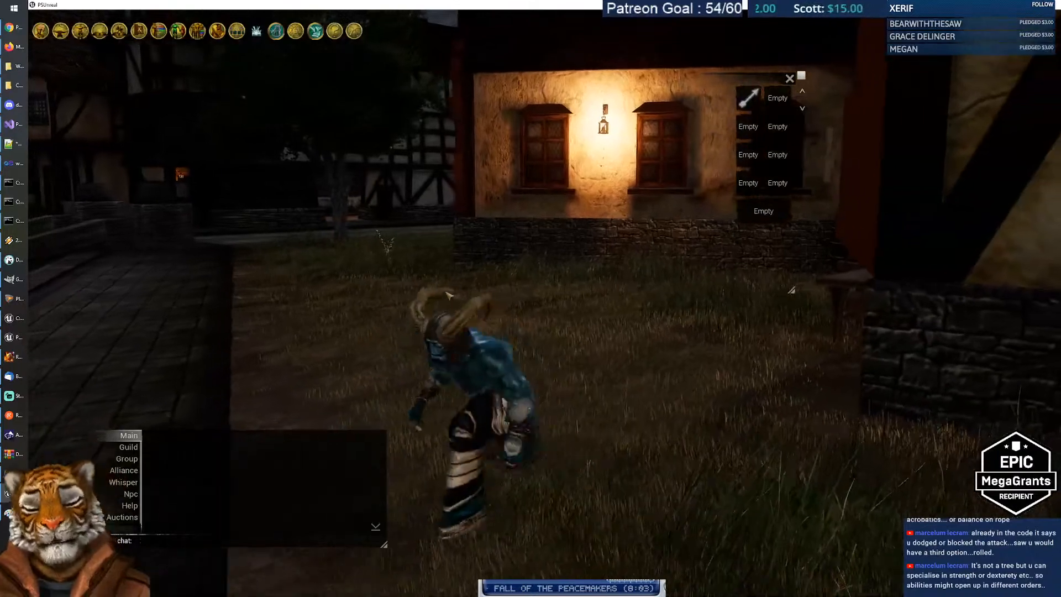
key("a")
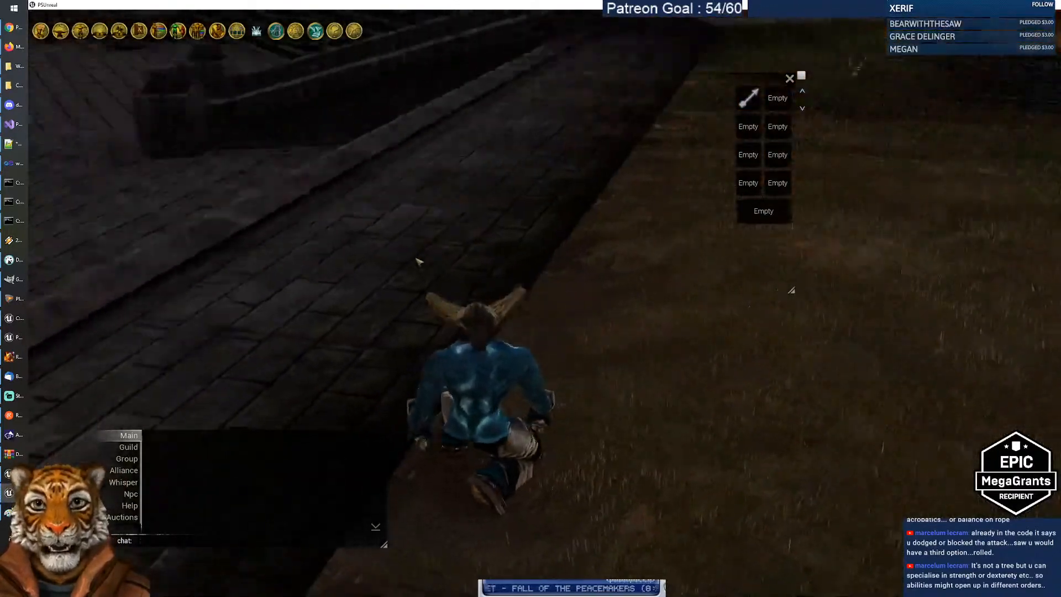
key("a")
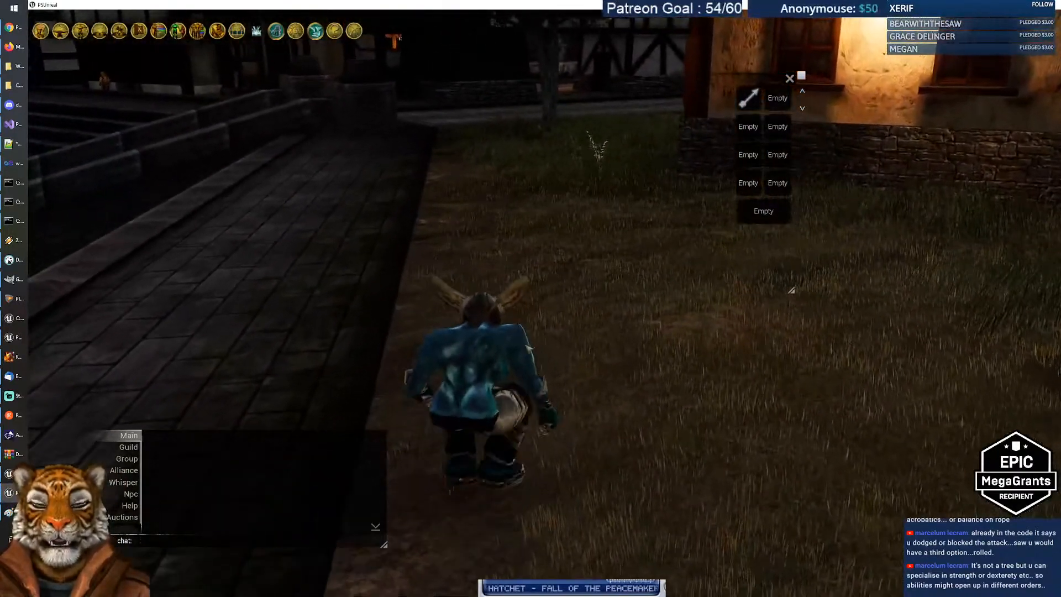
key("a")
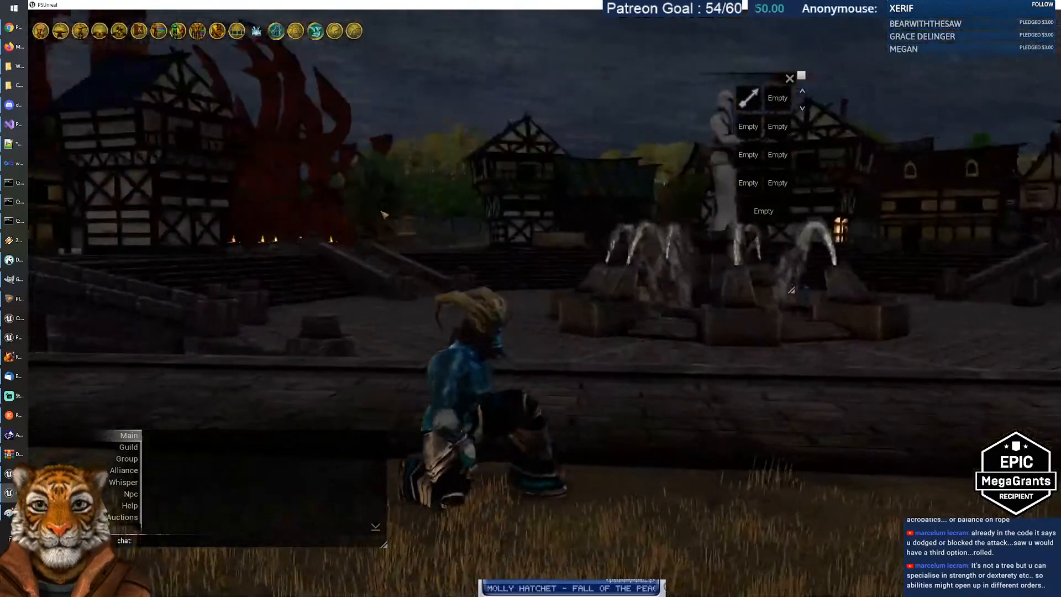
left_click_drag(428, 229, 695, 235)
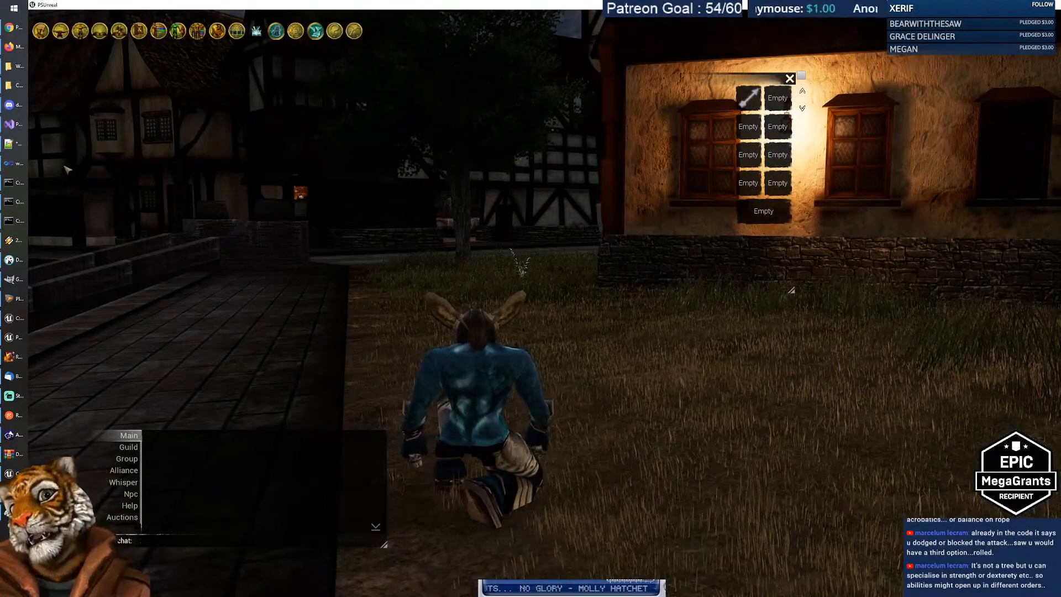
left_click(14, 27)
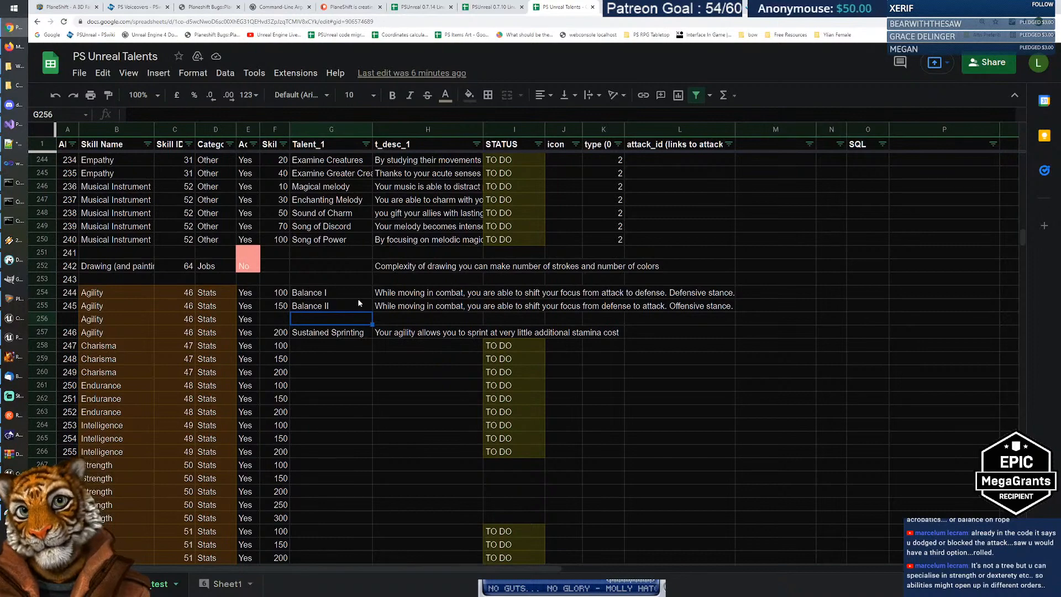
Step: Scroll over the Way and Agility talent rows, then switch to DBeaver's math_scripts table
scroll(354, 294, "down", 4)
scroll(350, 292, "up", 12)
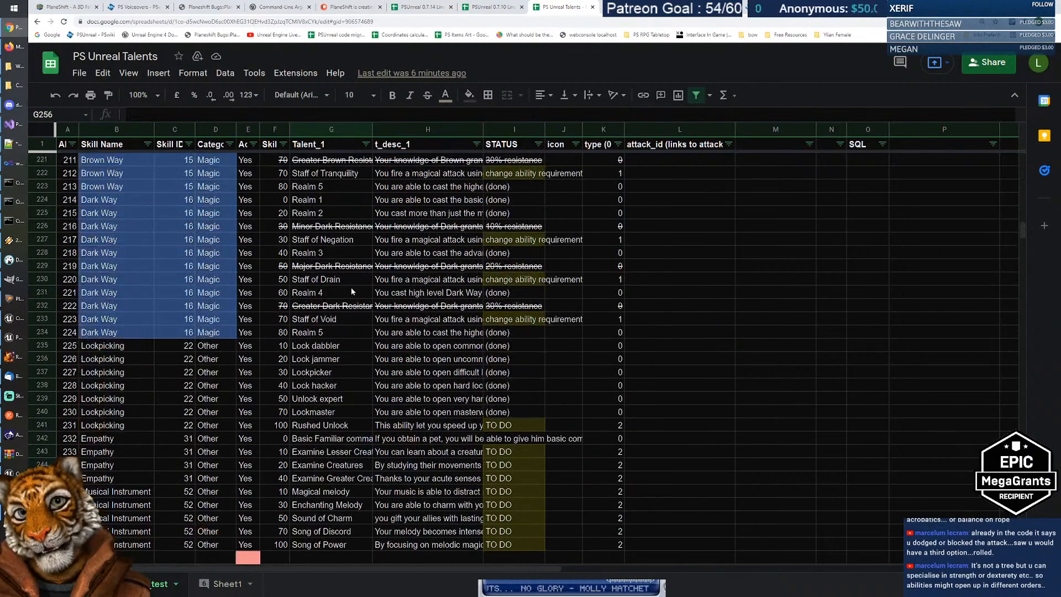
scroll(334, 365, "up", 7)
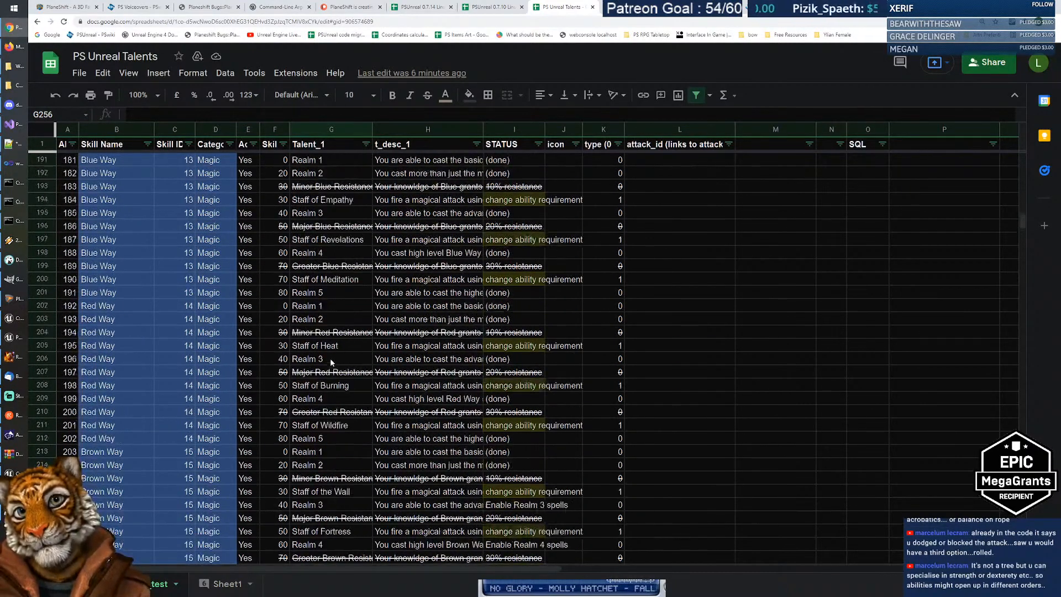
scroll(325, 354, "down", 10)
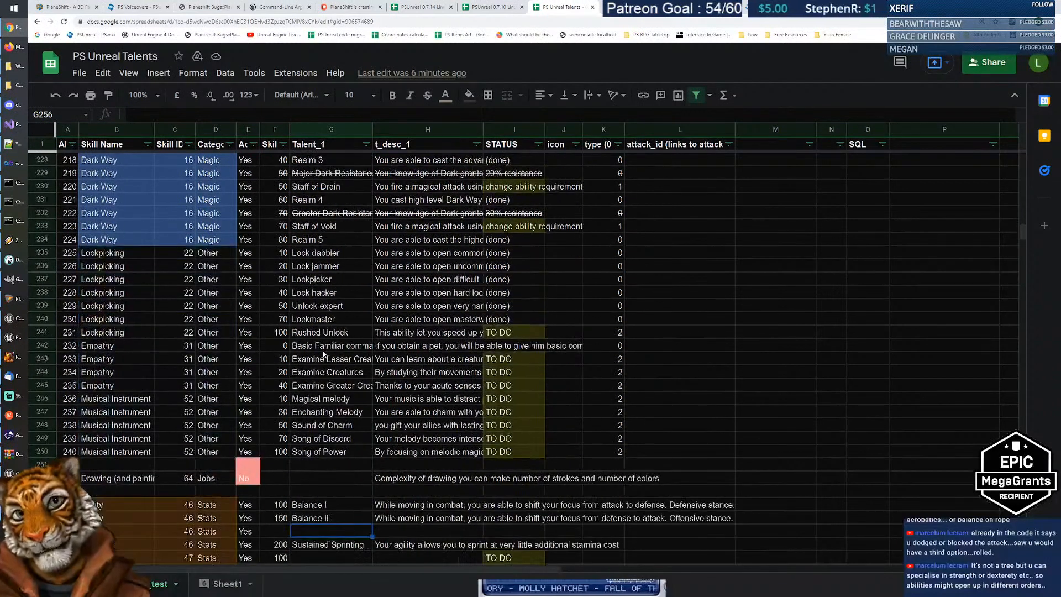
left_click(16, 259)
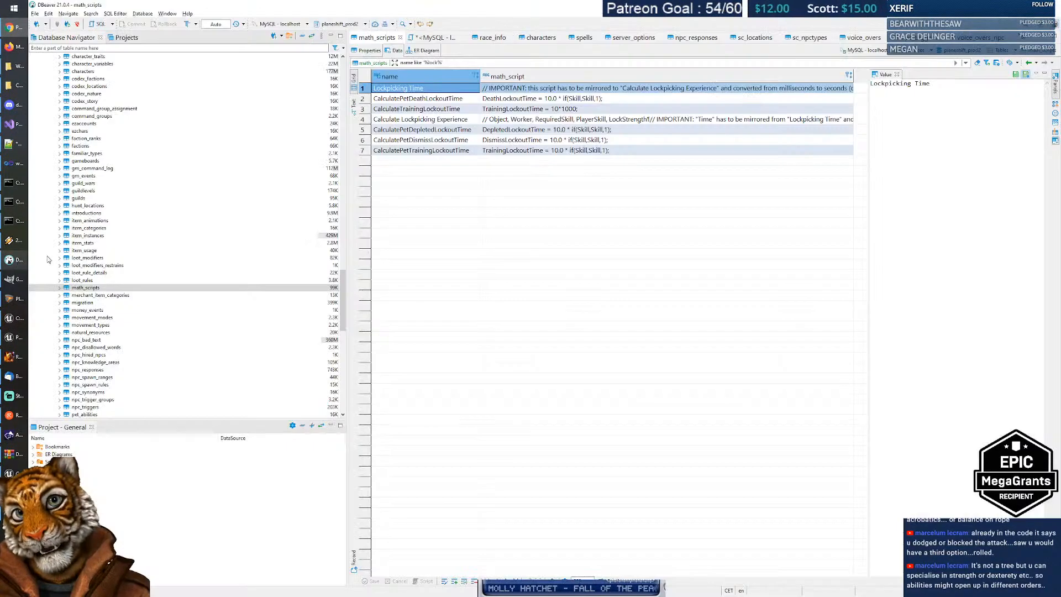
Step: Open the skills table with View Table and select the names Assassin Weapon through Set Traps
scroll(127, 265, "up", 12)
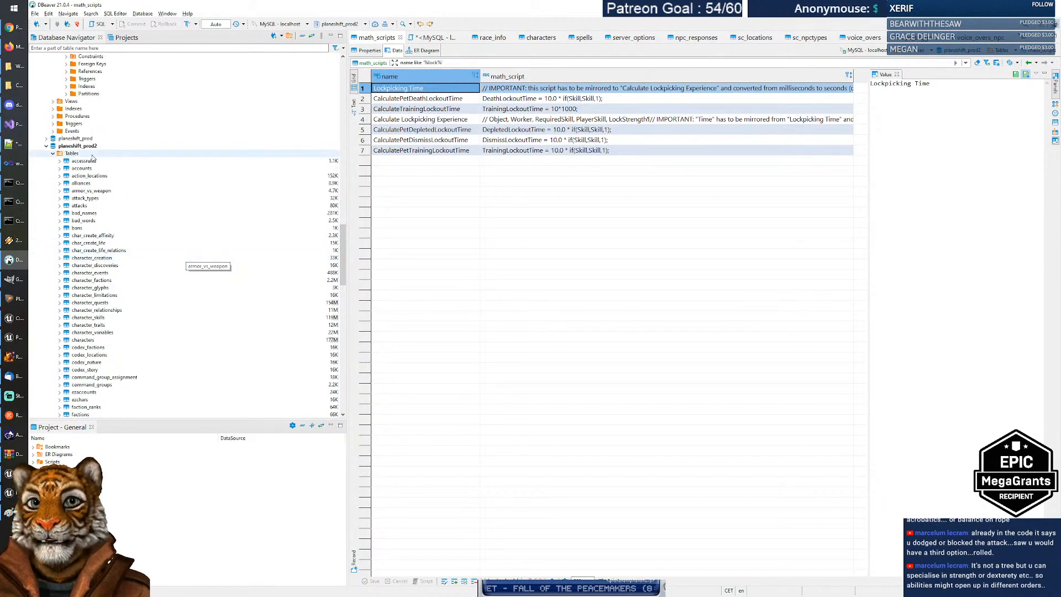
scroll(125, 271, "down", 20)
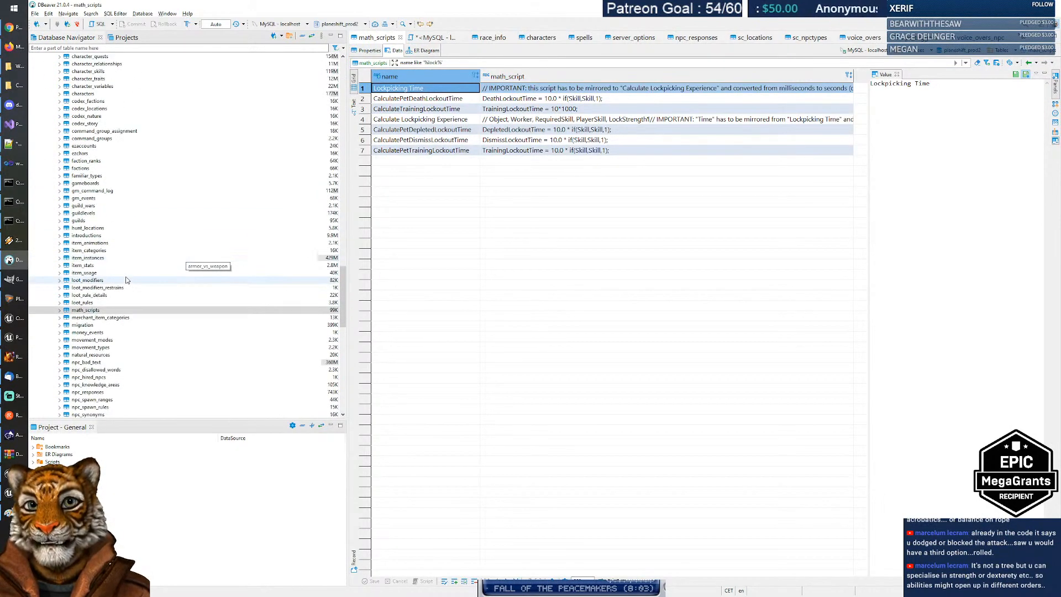
scroll(126, 281, "down", 2)
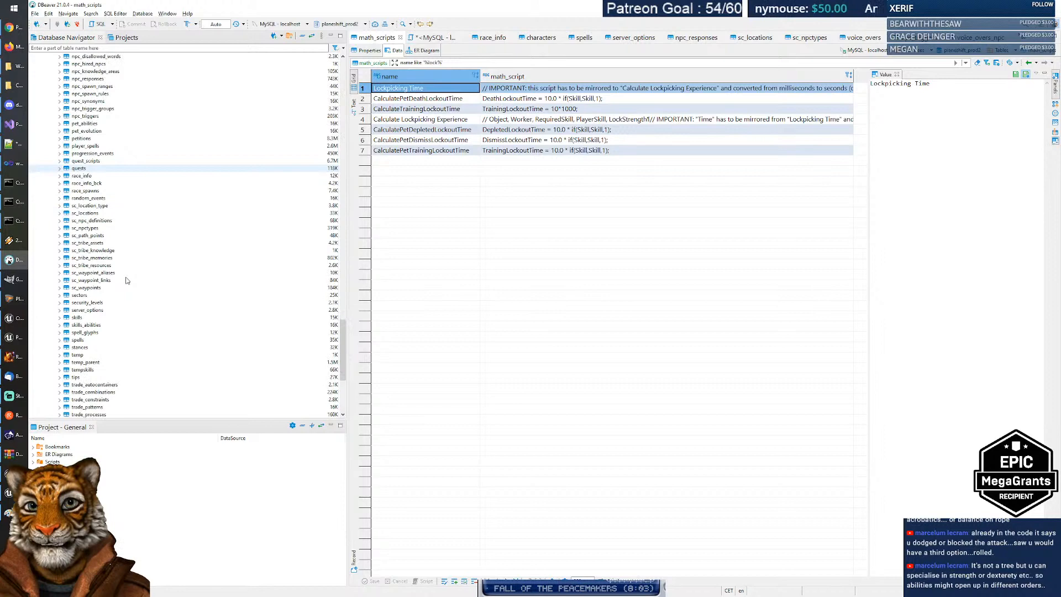
right_click(78, 319)
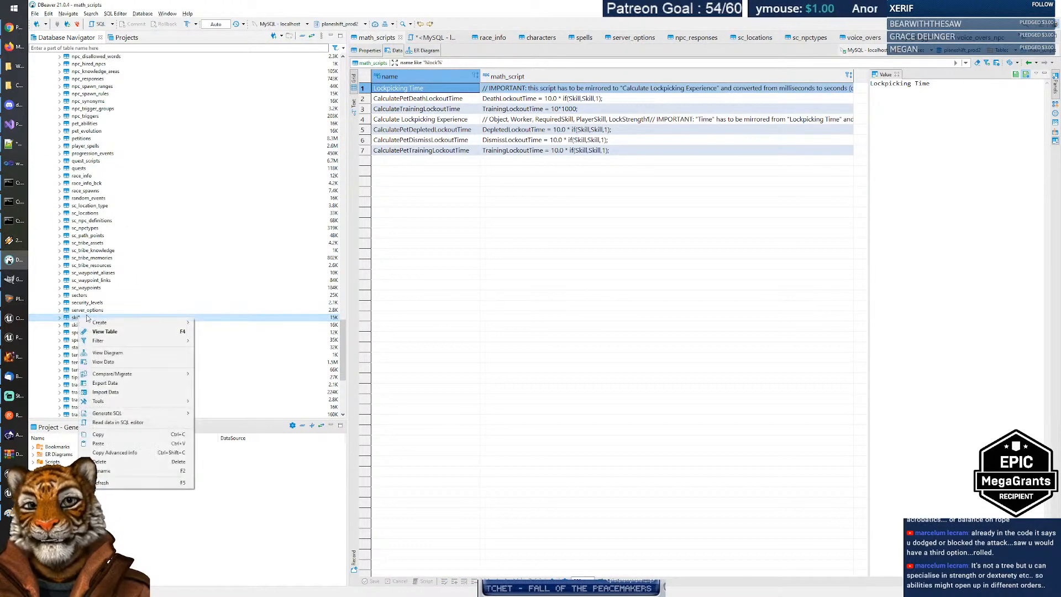
left_click(96, 331)
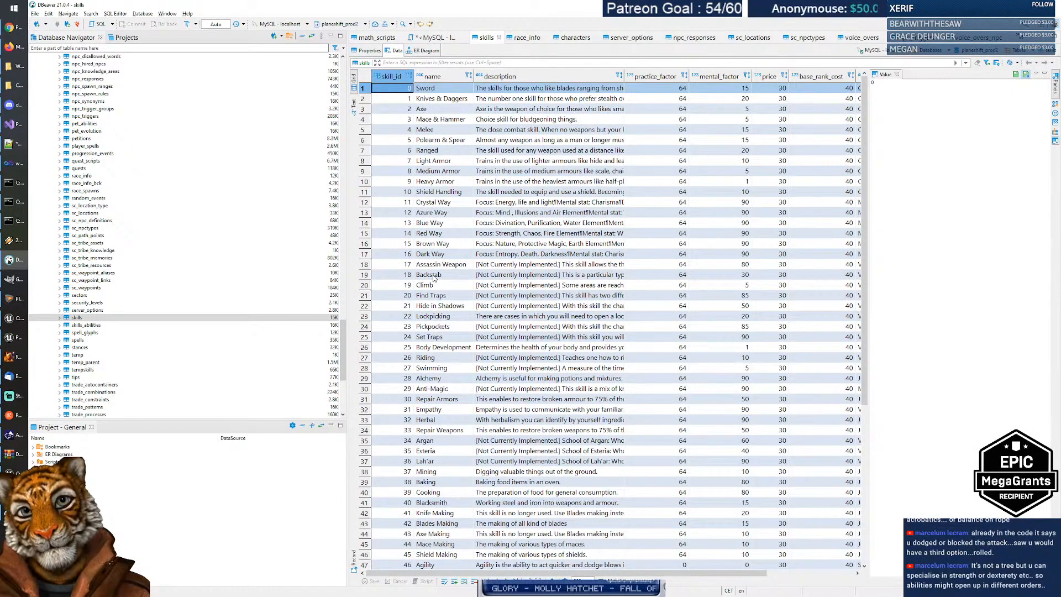
left_click_drag(437, 264, 436, 337)
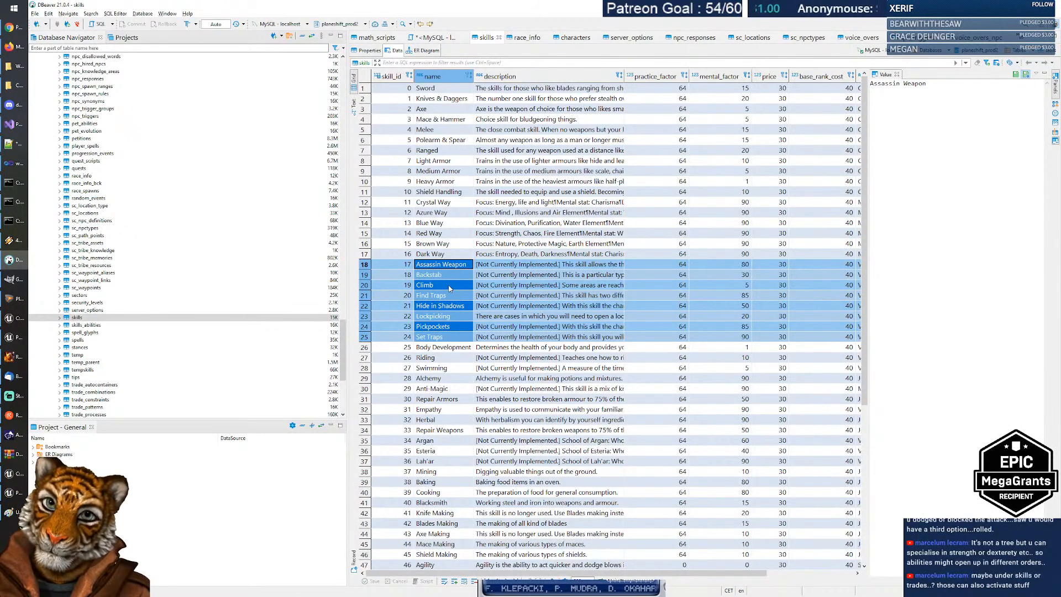
Step: Enter 'Move Silently' as a new Agility talent name in G256
key("alt+Tab")
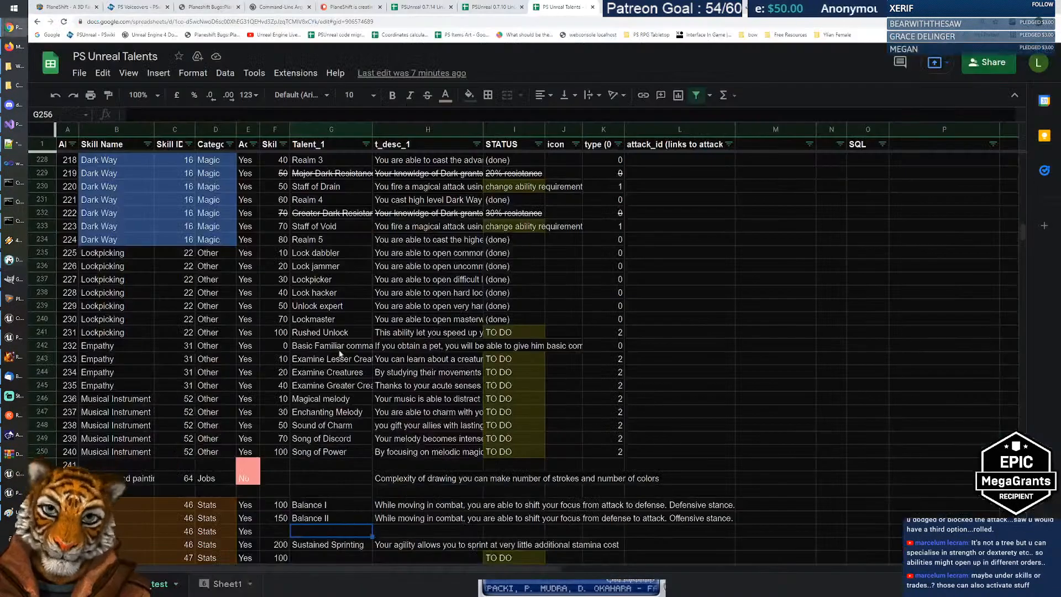
scroll(328, 359, "down", 3)
scroll(327, 360, "down", 1)
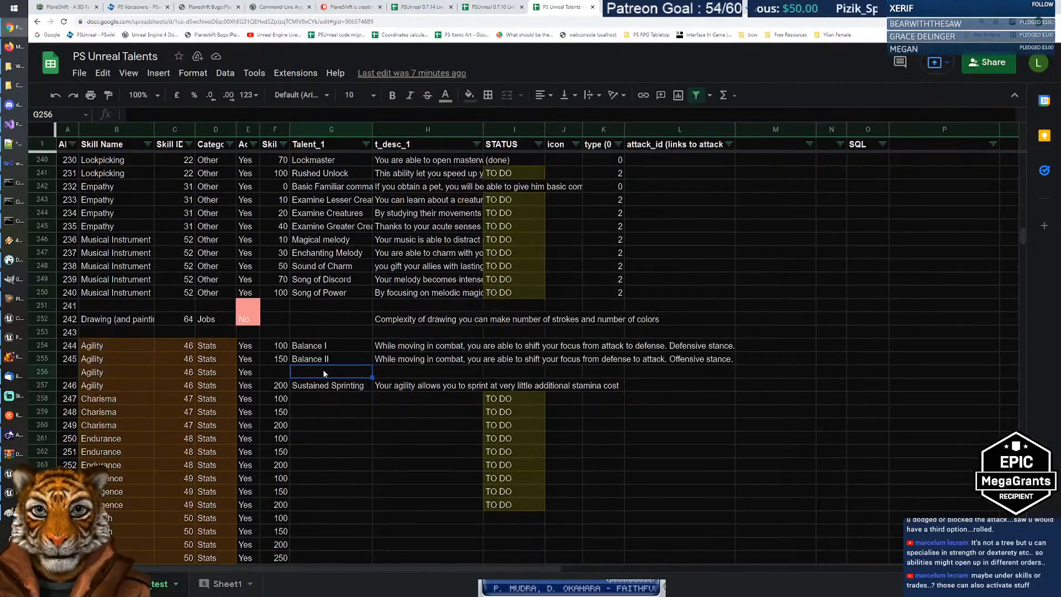
type("Move Silentl")
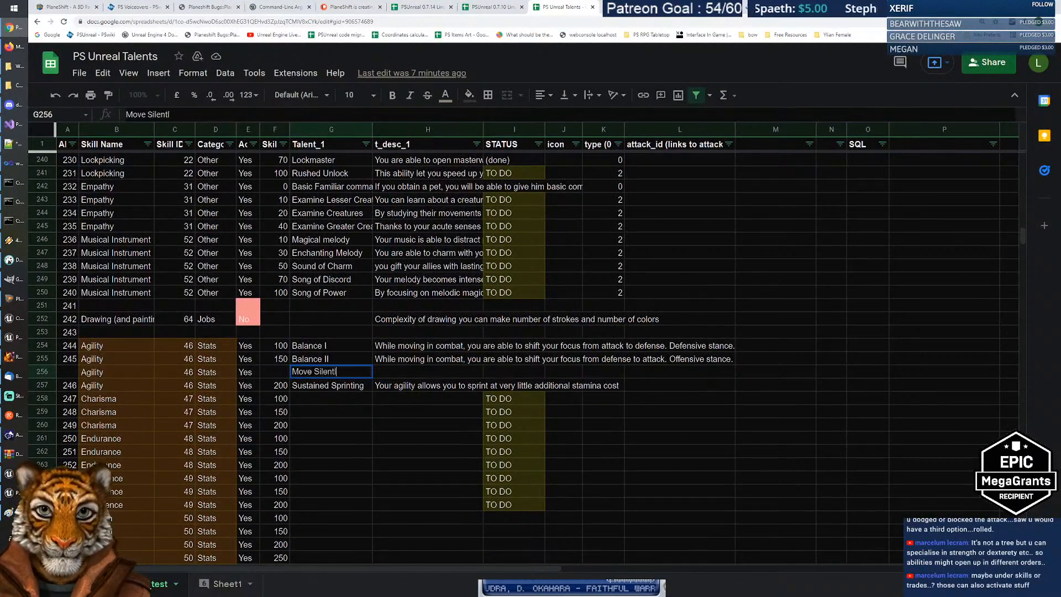
type("y")
key("Return")
Step: Set Balance I's skill level to 80, after trying 50 and 100
key("Up")
key("Left")
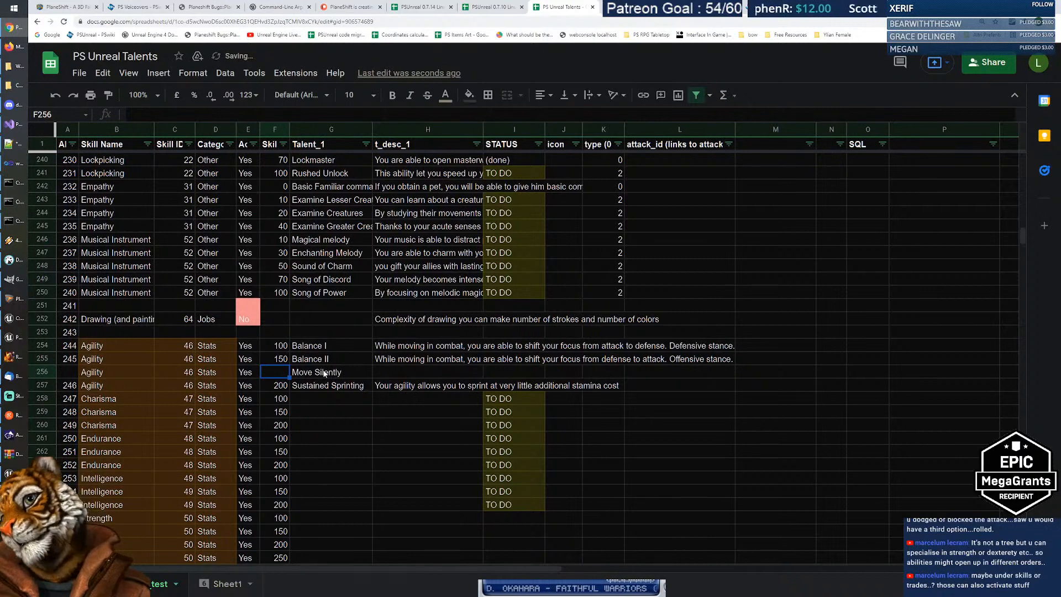
key("Up")
key("Up")
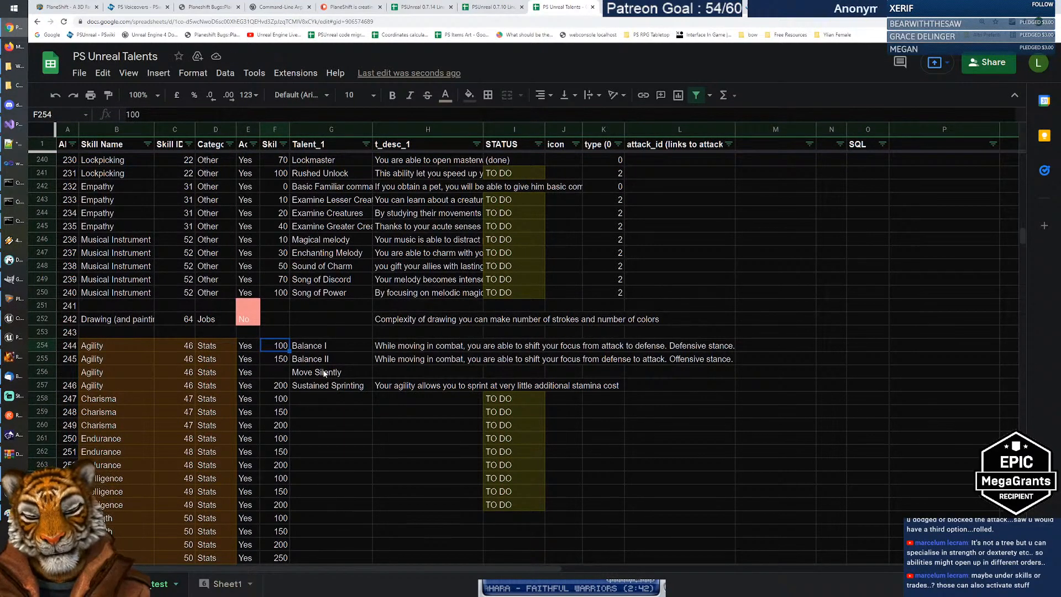
type("50")
key("Return")
key("Up")
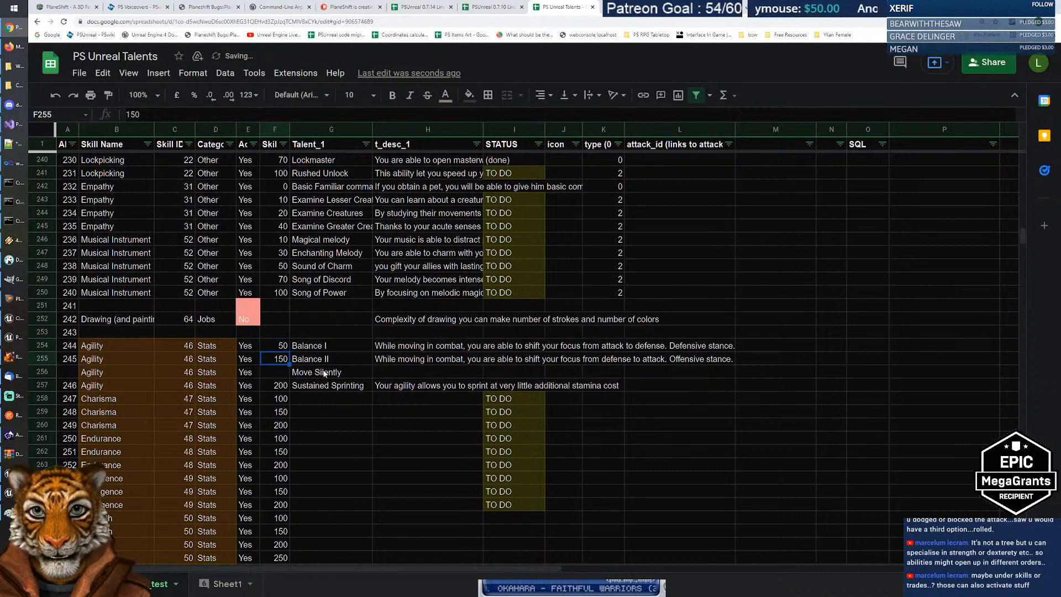
key("BackSpace")
type("100")
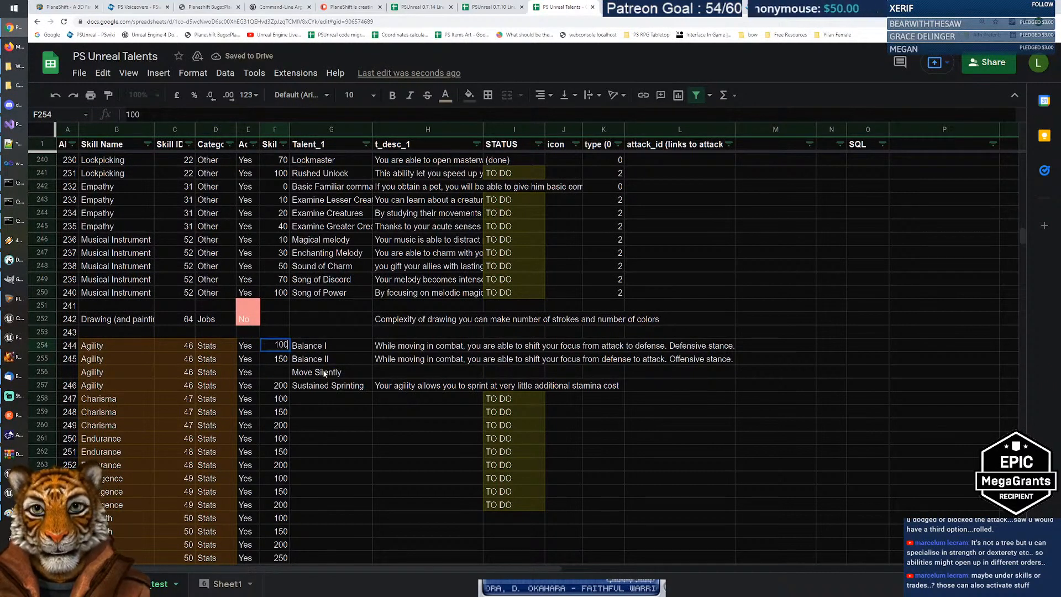
key("Return")
key("Up")
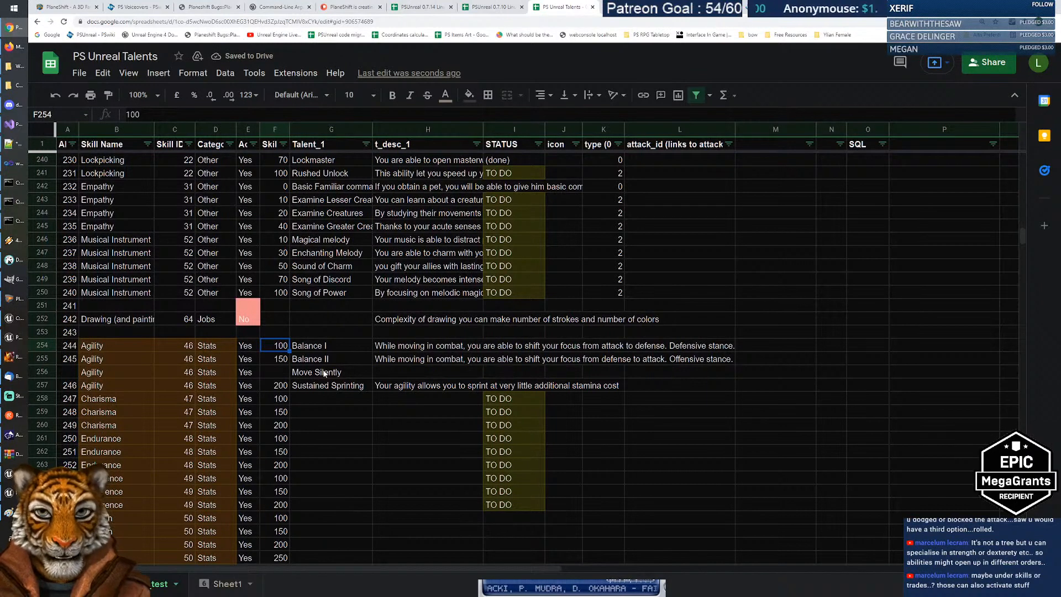
key("BackSpace")
type("80")
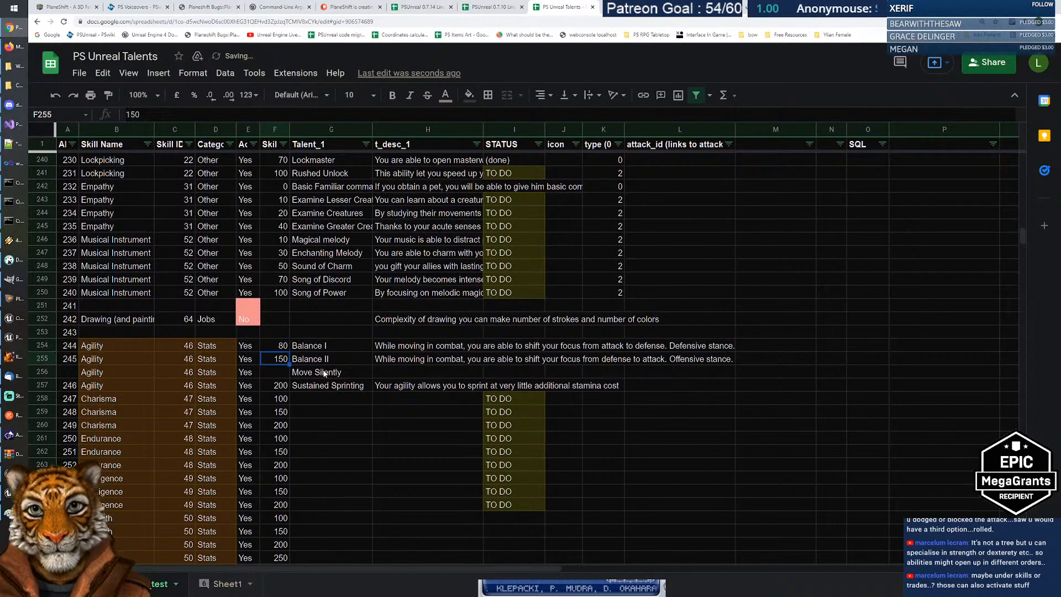
key("Return")
Step: Set Balance II's skill level to 110, after first entering 120
key("Up")
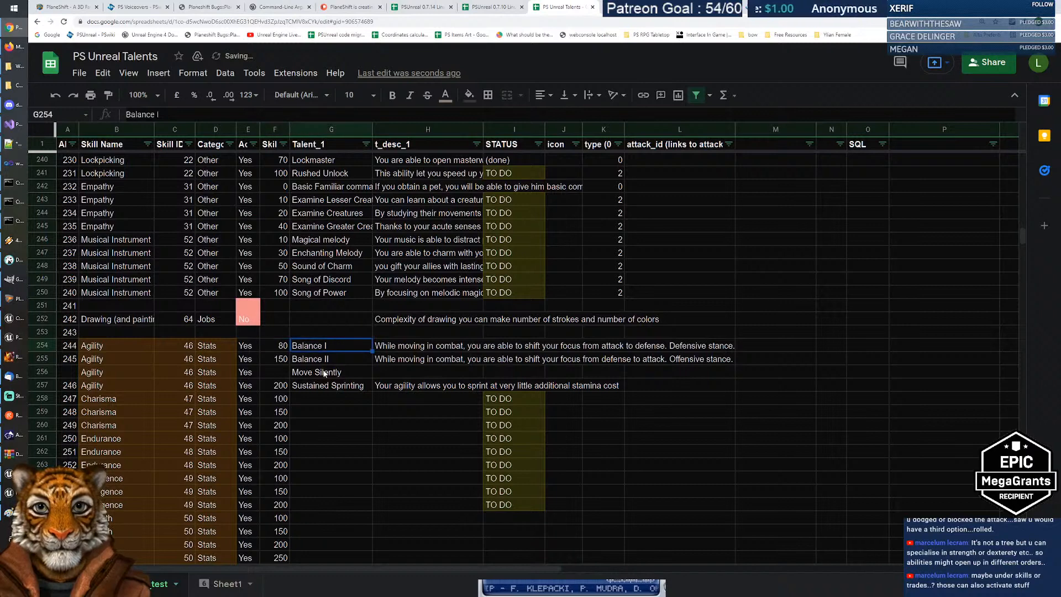
key("Down")
type("120")
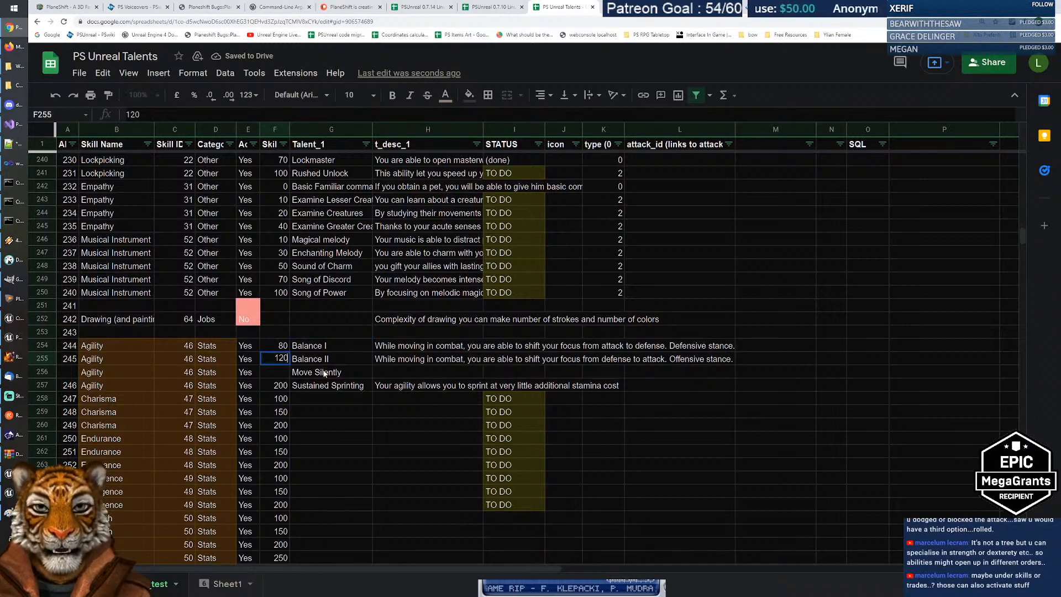
key("Return")
key("Up")
key("Up")
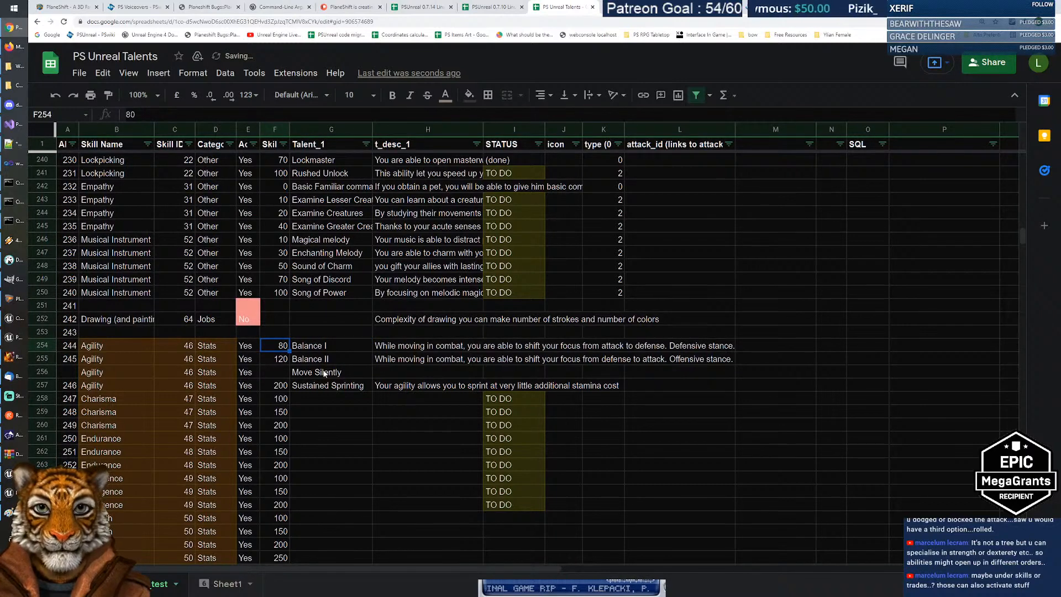
key("Down")
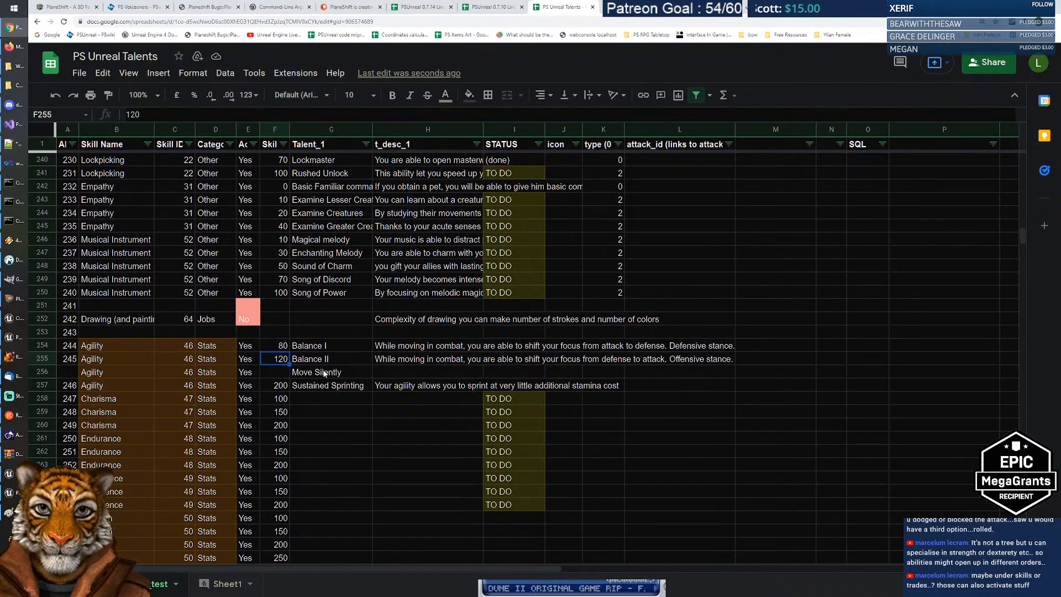
type("110")
key("Return")
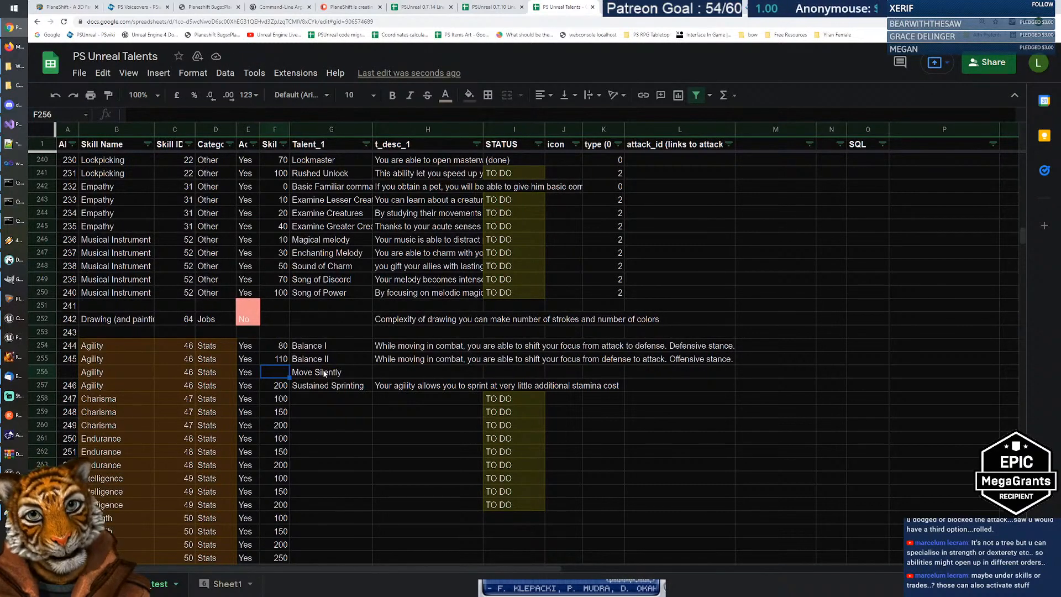
Step: Give Move Silently a skill level of 150
type("150")
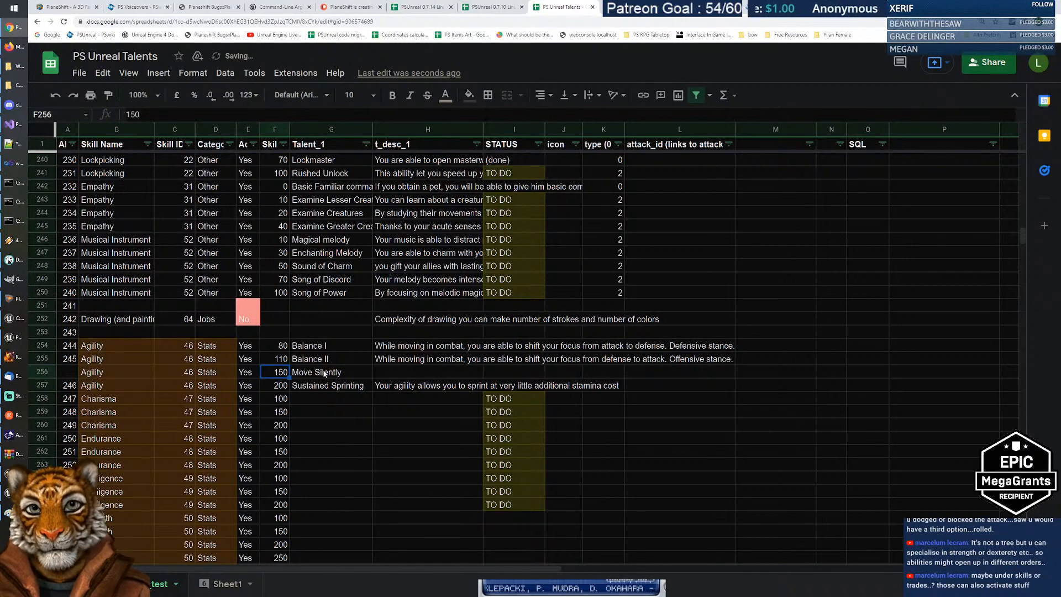
left_click(325, 373)
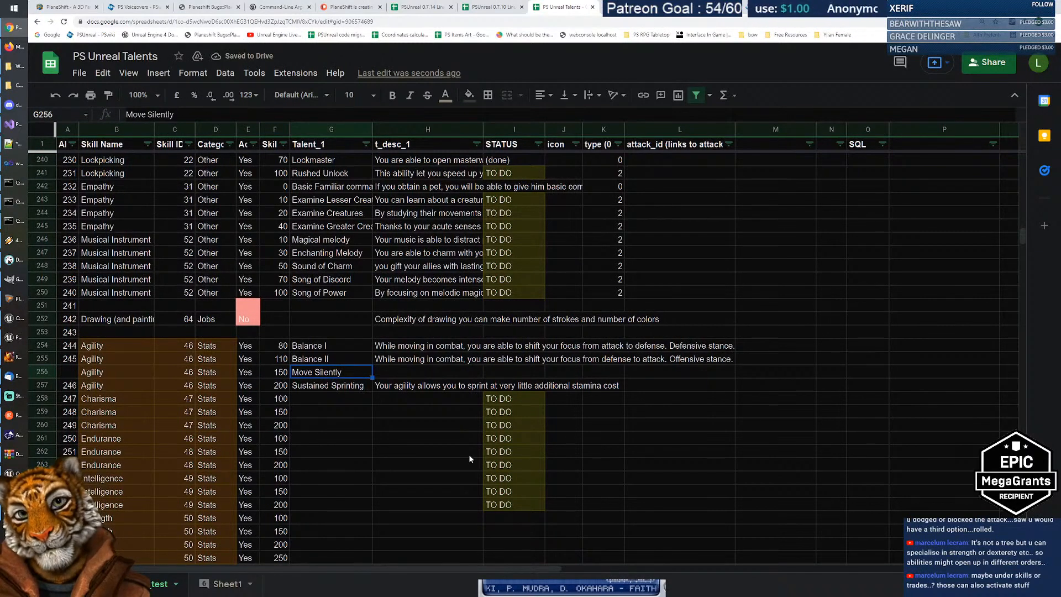
key("Left")
key("Left")
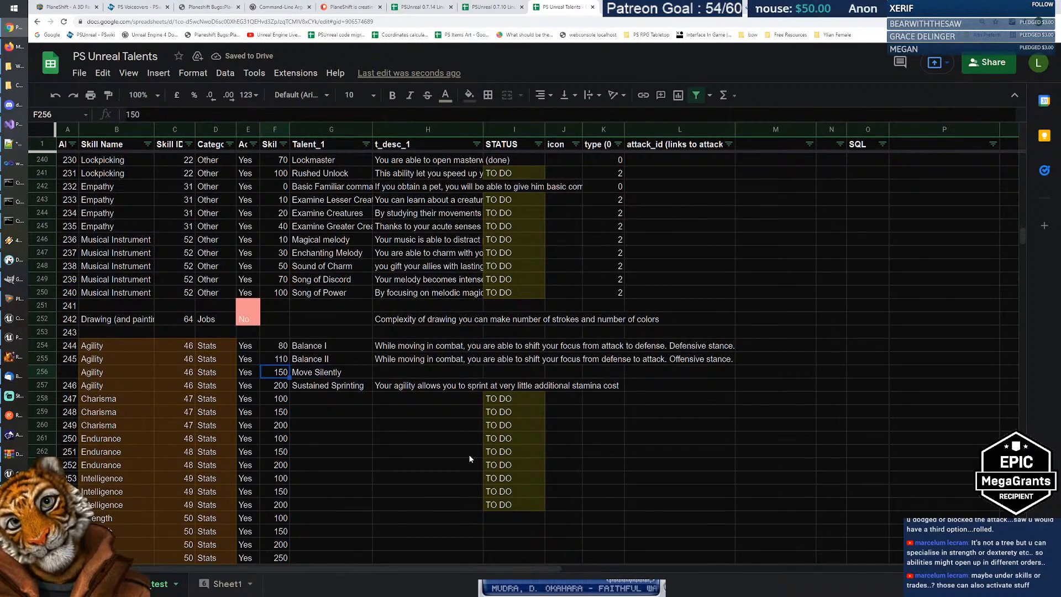
key("Right")
key("Right")
key("Left")
key("Left")
key("Right")
key("Right")
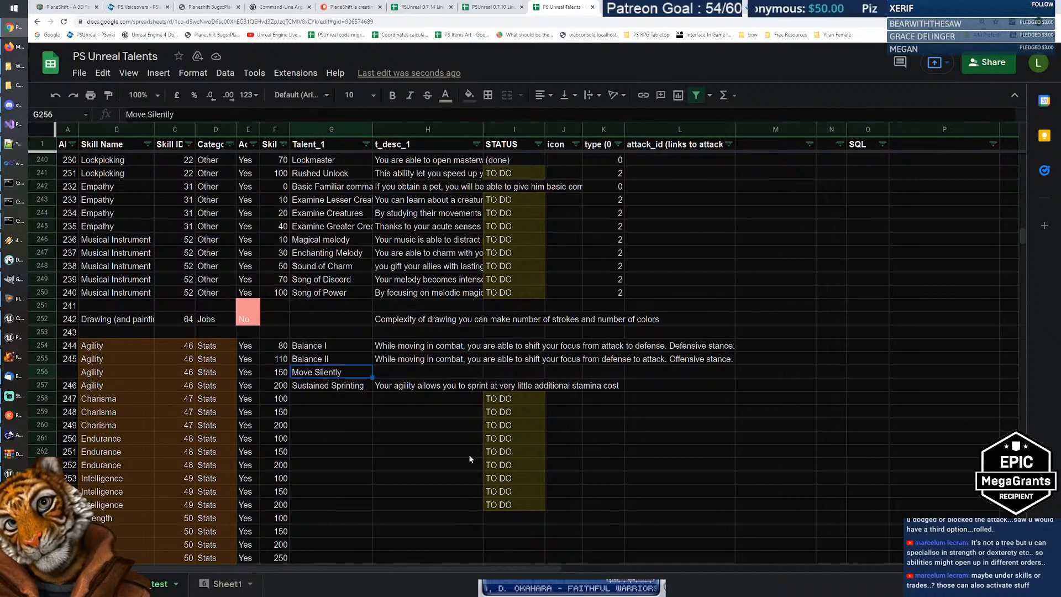
key("Left")
key("Left")
key("Right")
key("Right")
key("Left")
key("Left")
key("Right")
key("Right")
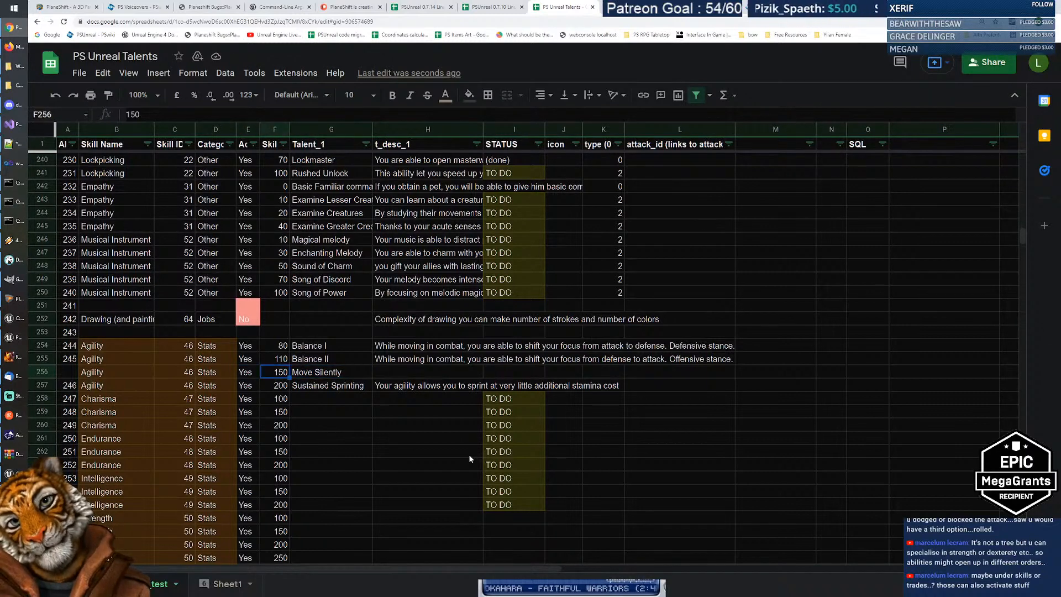
key("Left")
key("Left")
key("Right")
key("Right")
key("Right")
key("Left")
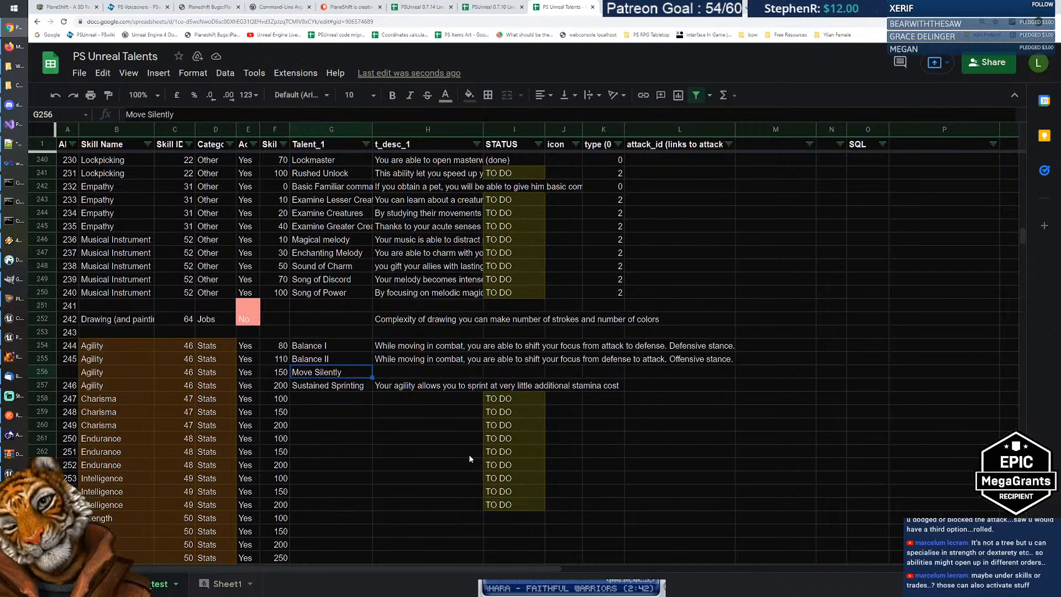
key("Right")
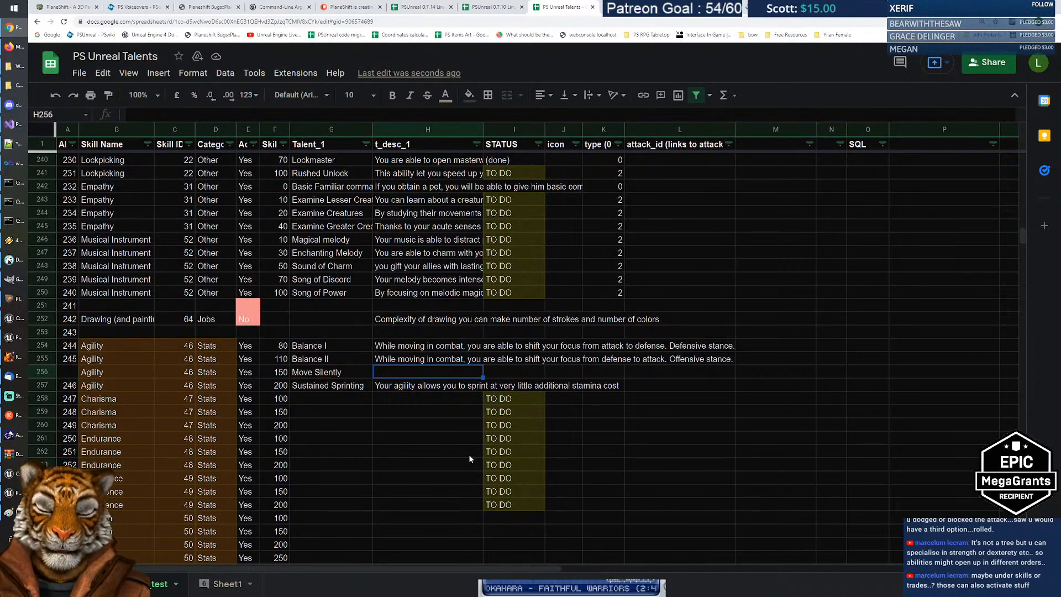
Step: Describe Move Silently: 'Walking or crouched movement do not emit any sounds, creatures are less likely to notice you.'
type("walking")
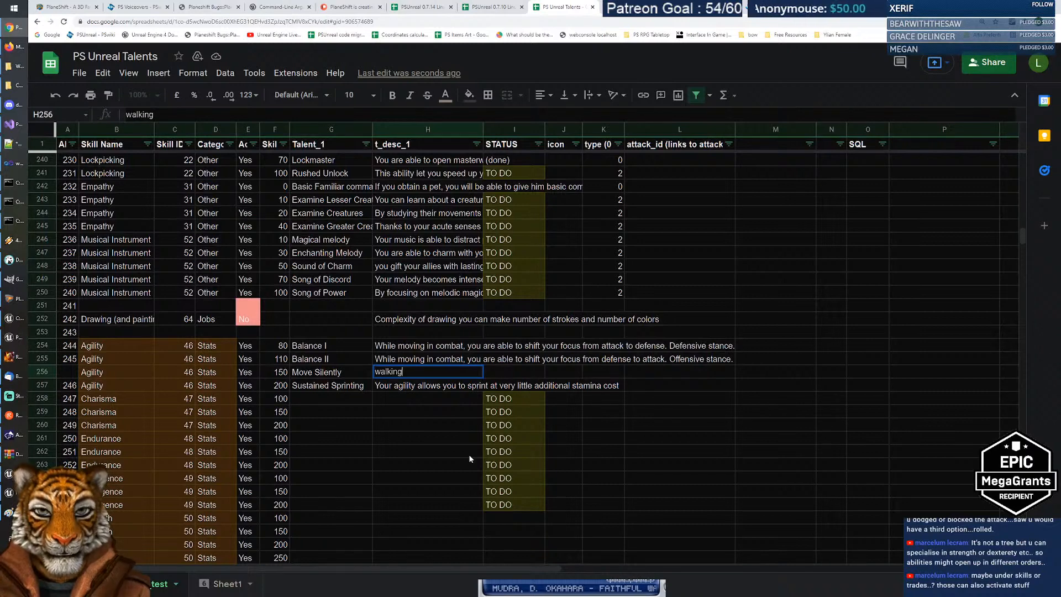
type(" or ")
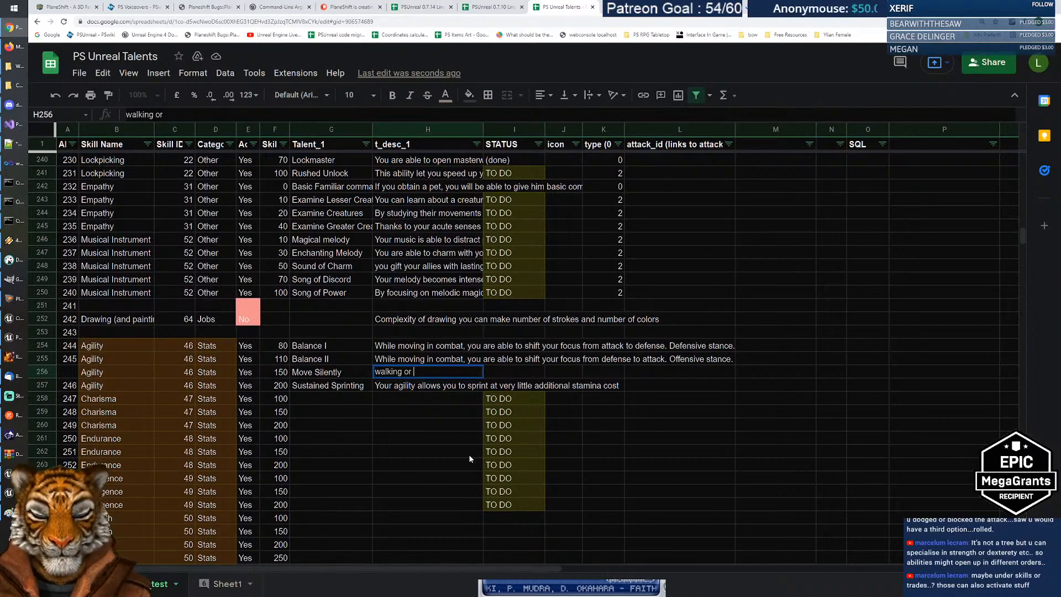
type("crouched")
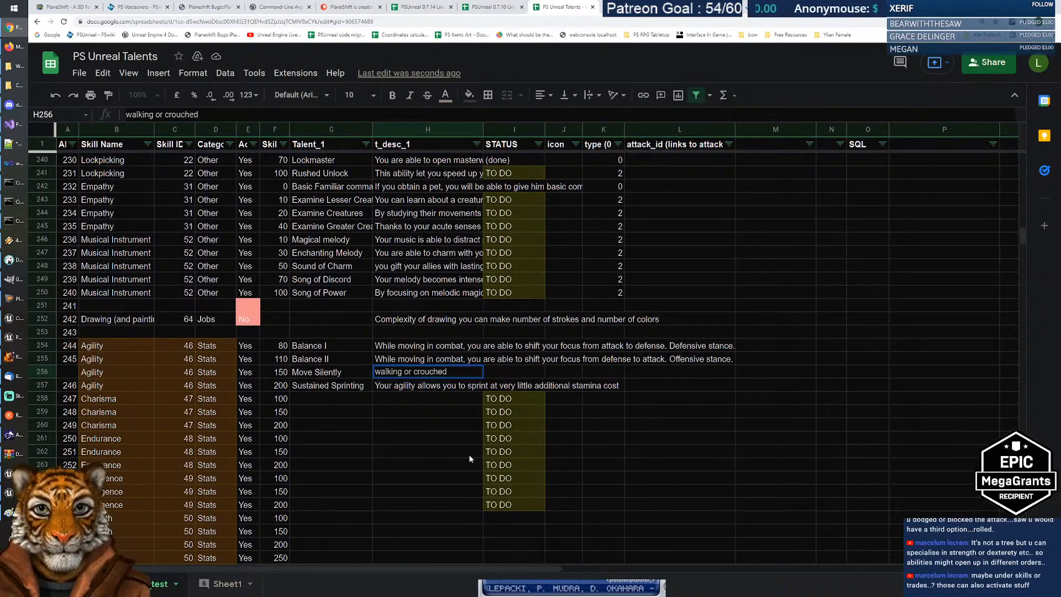
type(" moivement")
key("BackSpace")
key("BackSpace")
key("BackSpace")
key("BackSpace")
key("BackSpace")
key("BackSpace")
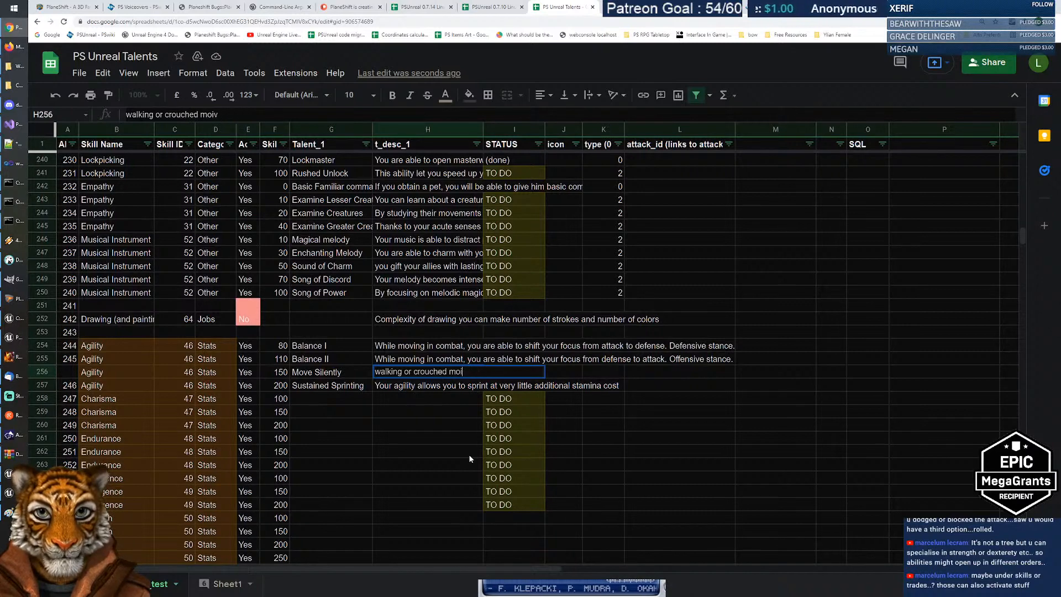
key("BackSpace")
type("vement do not ")
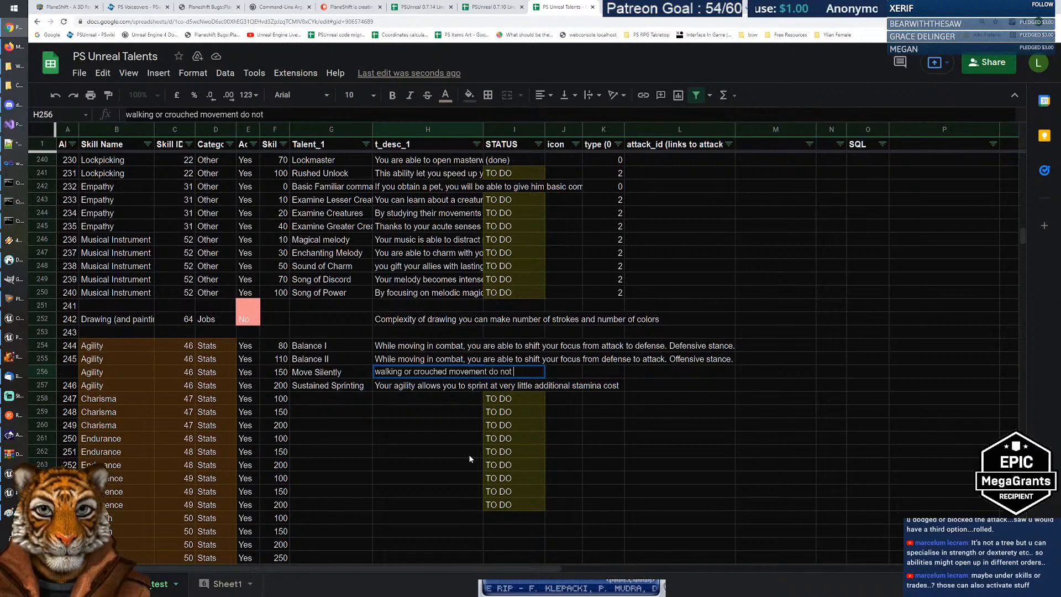
type("emit any sounds")
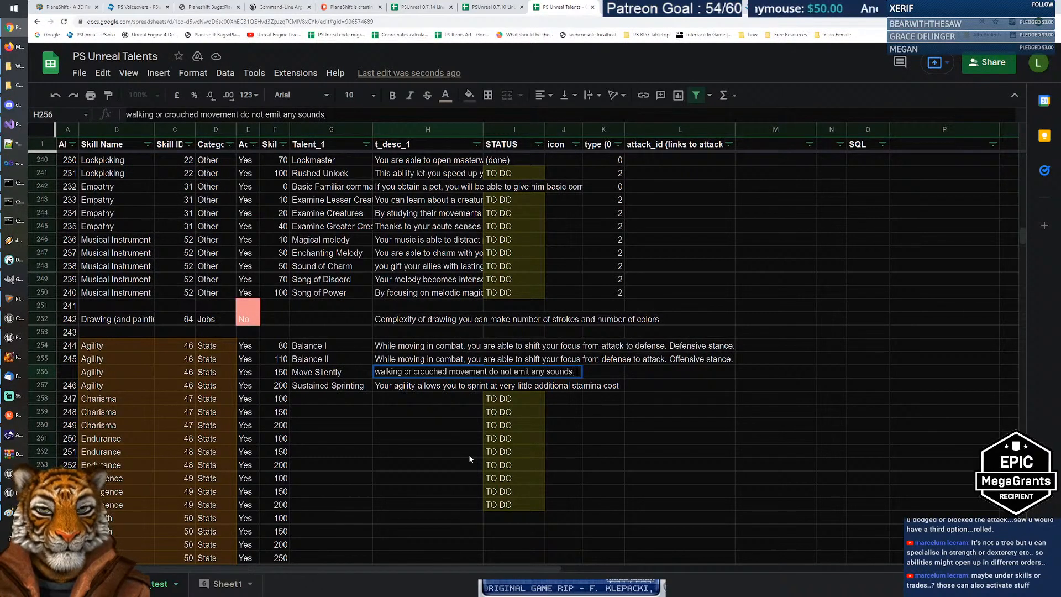
type(", creatures are")
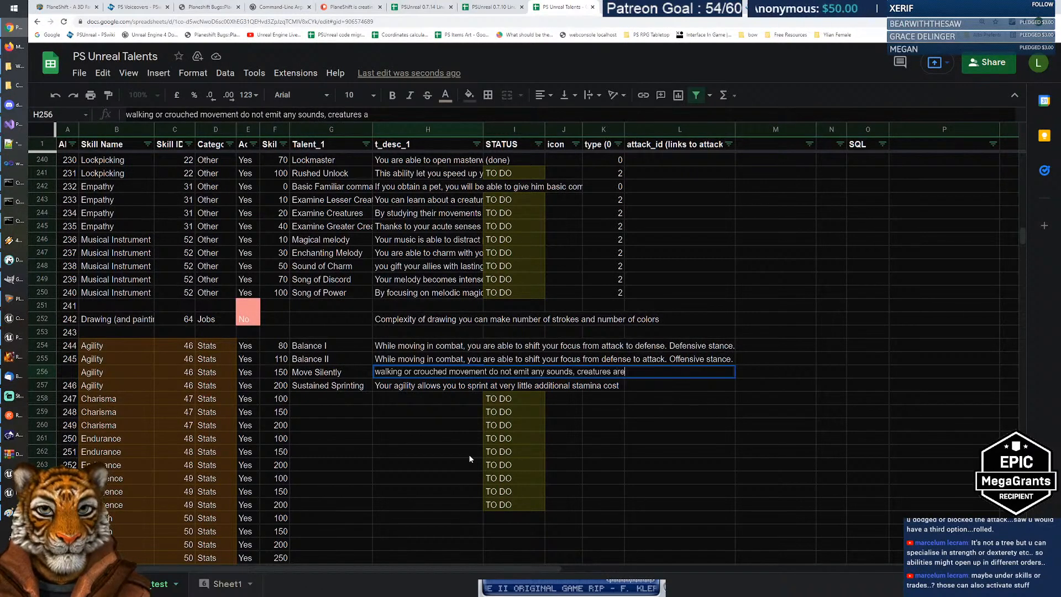
type(" less likely to notice you")
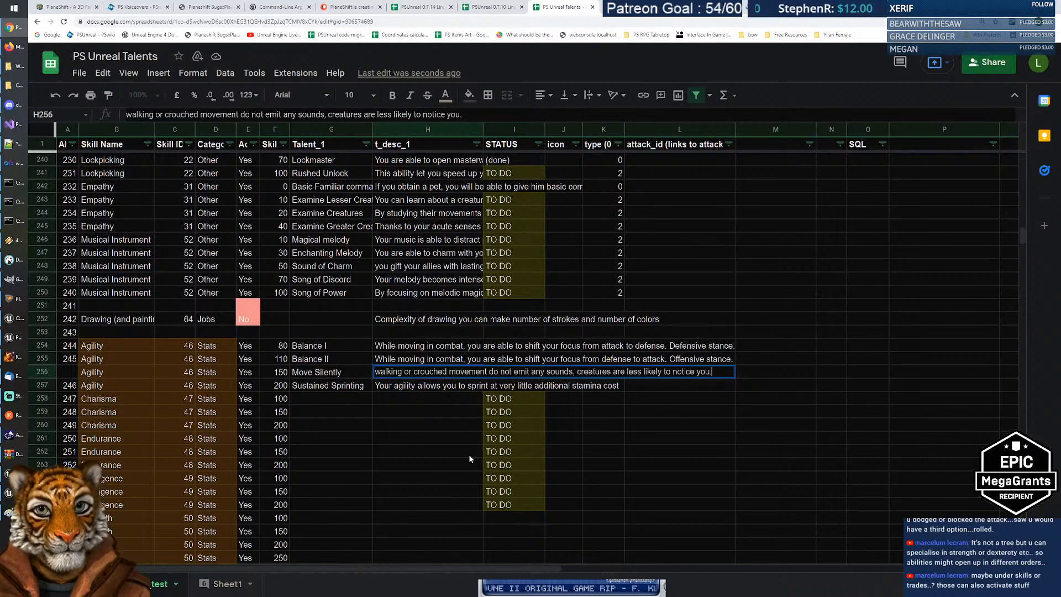
type(".")
key("Home")
key("shift+Right")
type("W")
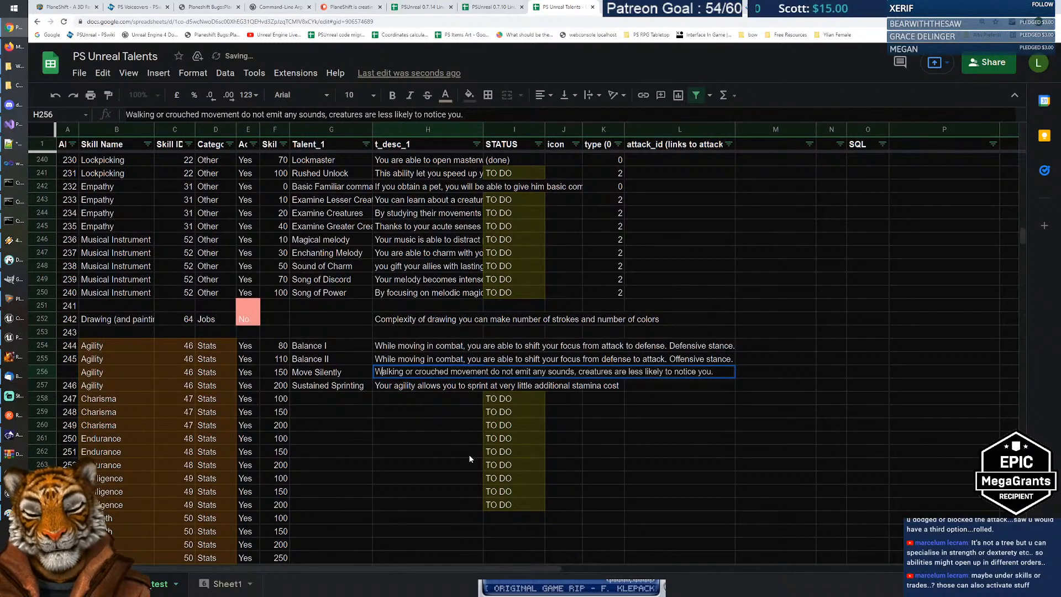
key("Return")
key("Up")
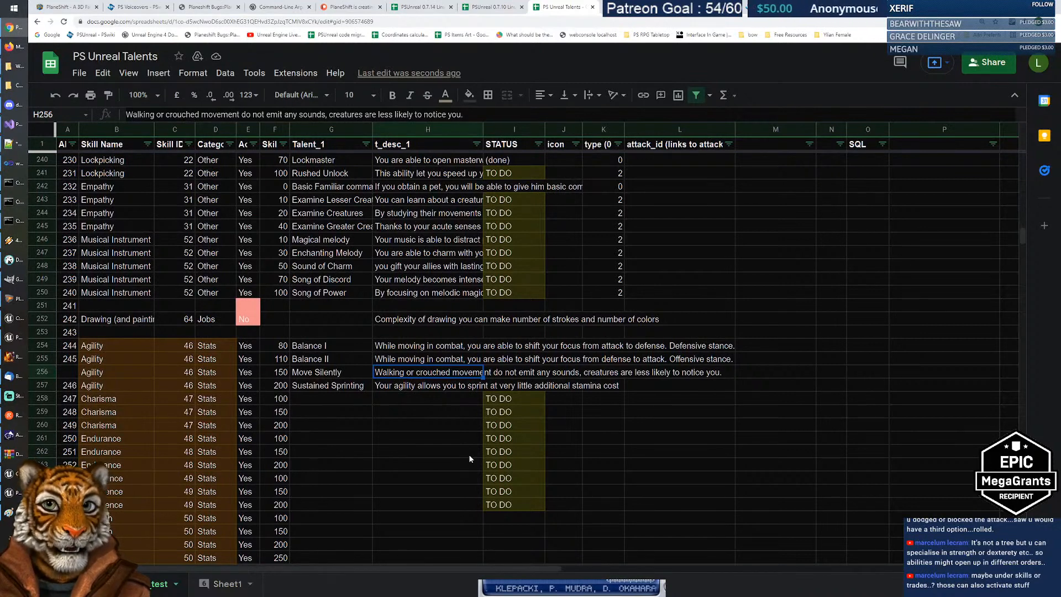
Step: Switch briefly to the PSUnreal game, then bring the Paint slider sketch forward
key("alt+Tab")
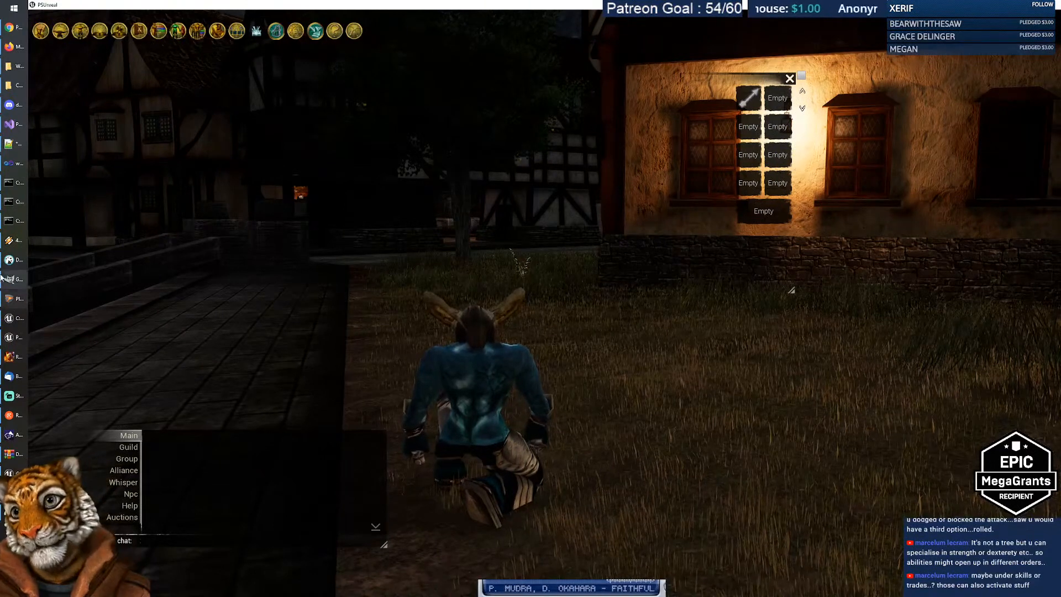
left_click(21, 357)
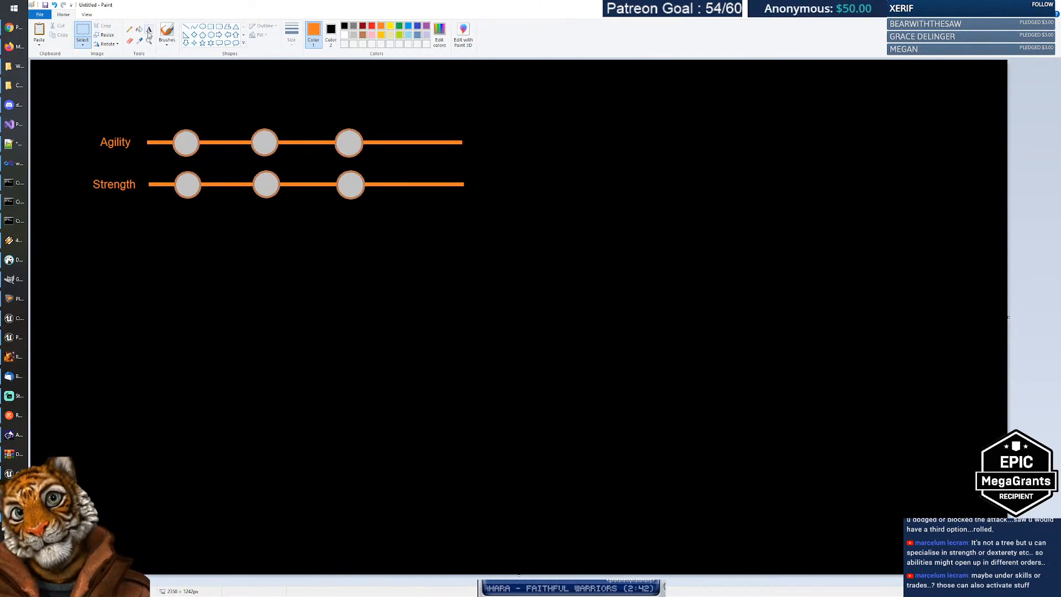
Step: Draw an orange '<' angle and a light-blue five-point star to its left, then return to Sheets
left_click(187, 26)
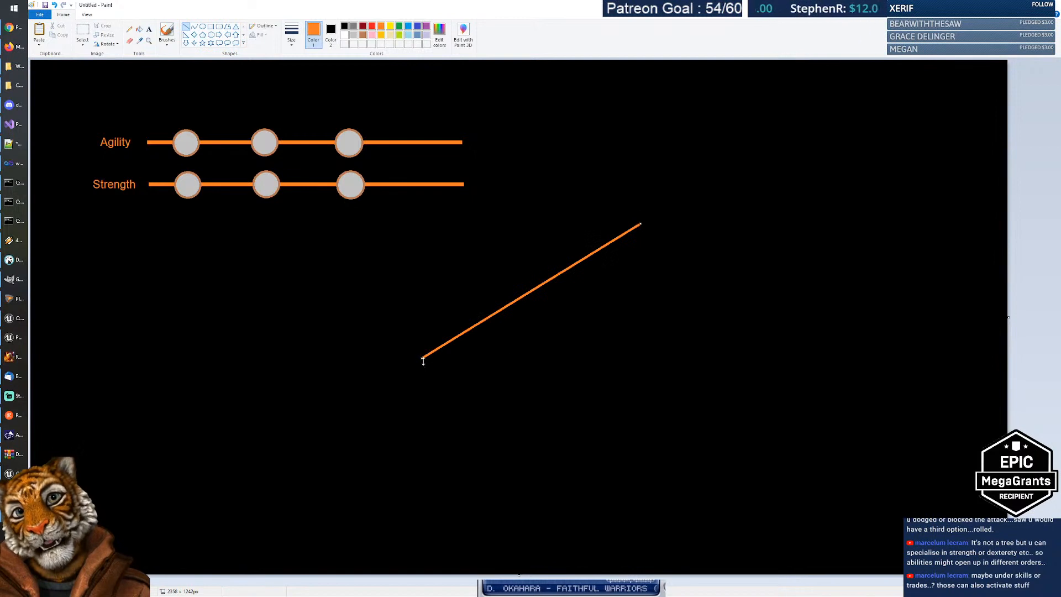
left_click_drag(421, 357, 642, 512)
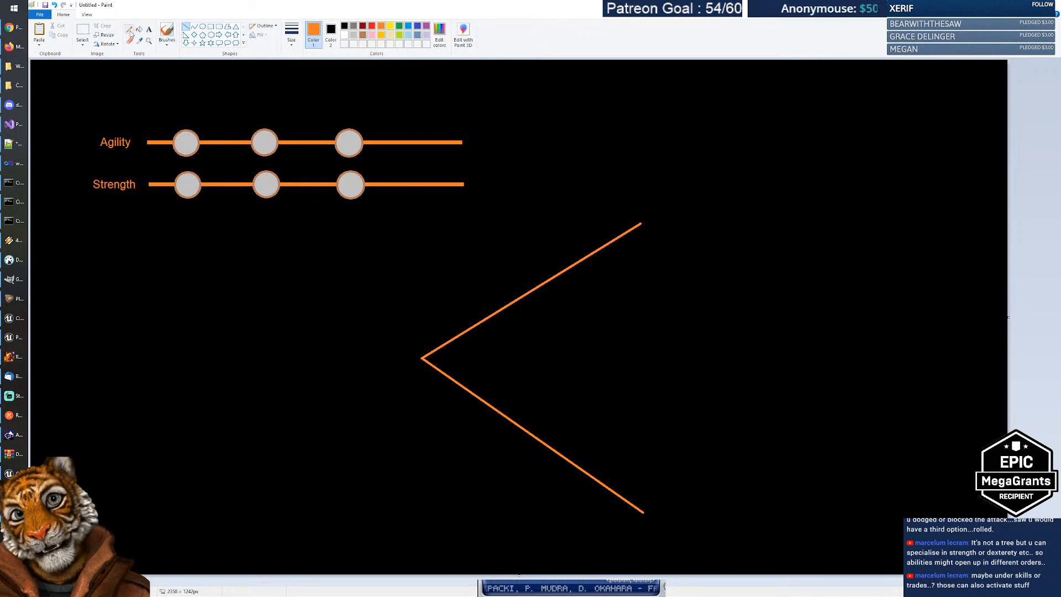
left_click(203, 27)
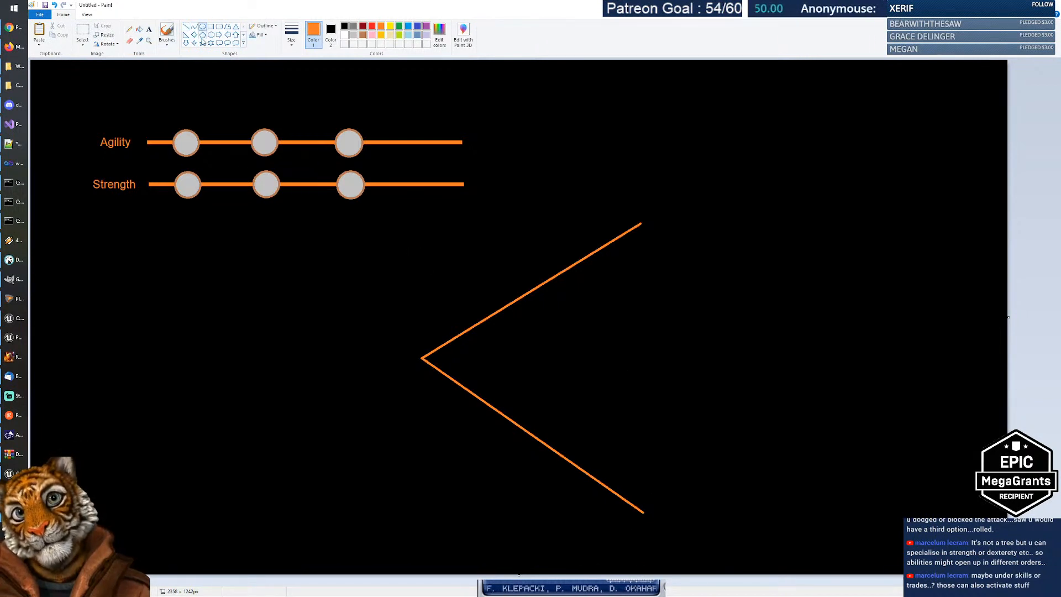
left_click(202, 43)
left_click(407, 28)
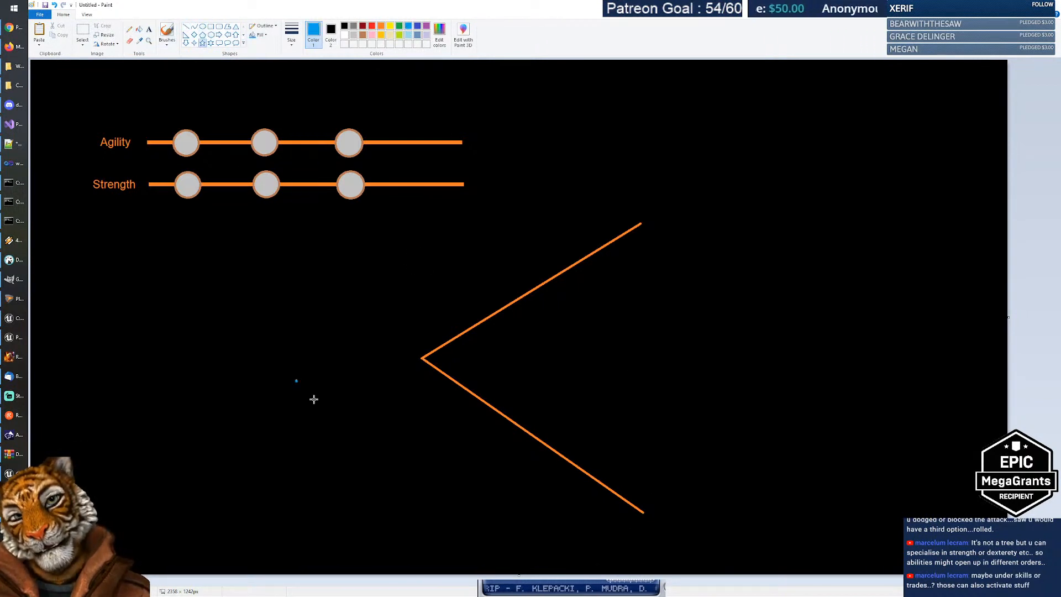
left_click_drag(314, 399, 375, 462)
left_click_drag(337, 426, 318, 365)
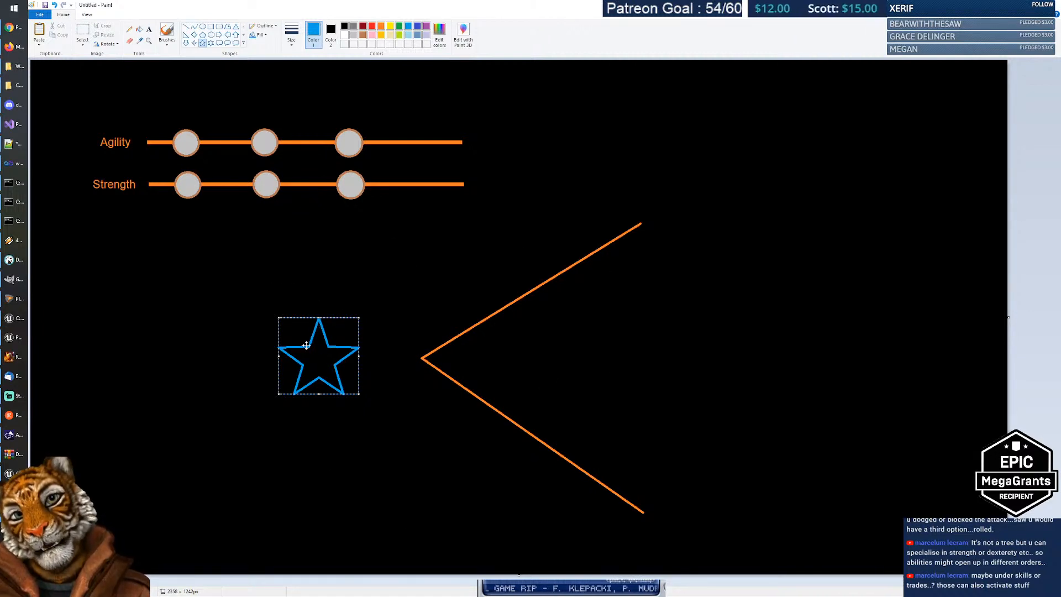
mouse_move(316, 359)
left_mouse_down()
mouse_move(340, 360)
mouse_move(316, 360)
left_mouse_up()
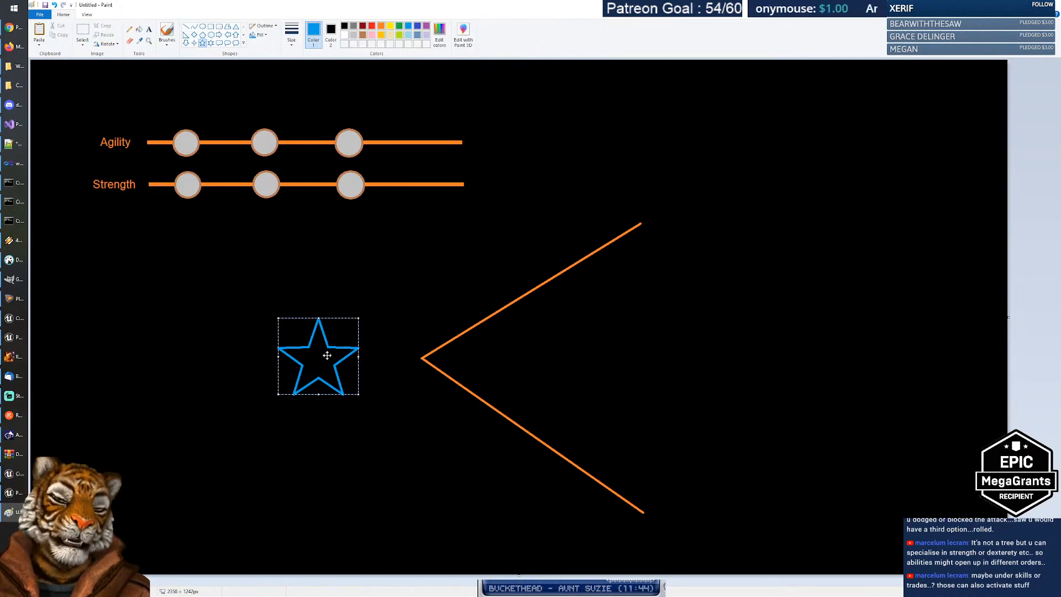
key("alt+Tab")
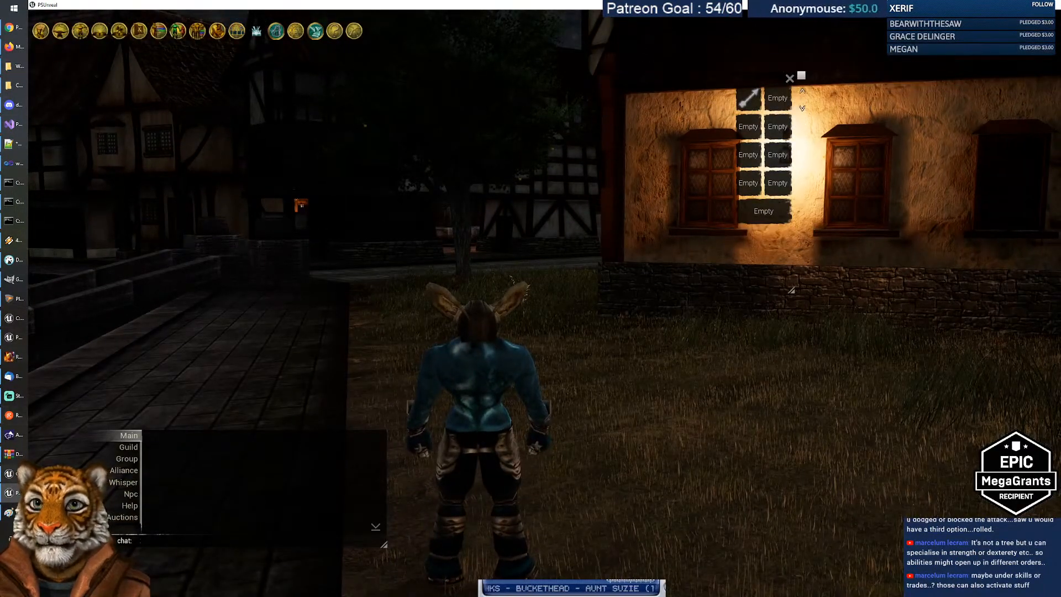
key("alt+Tab")
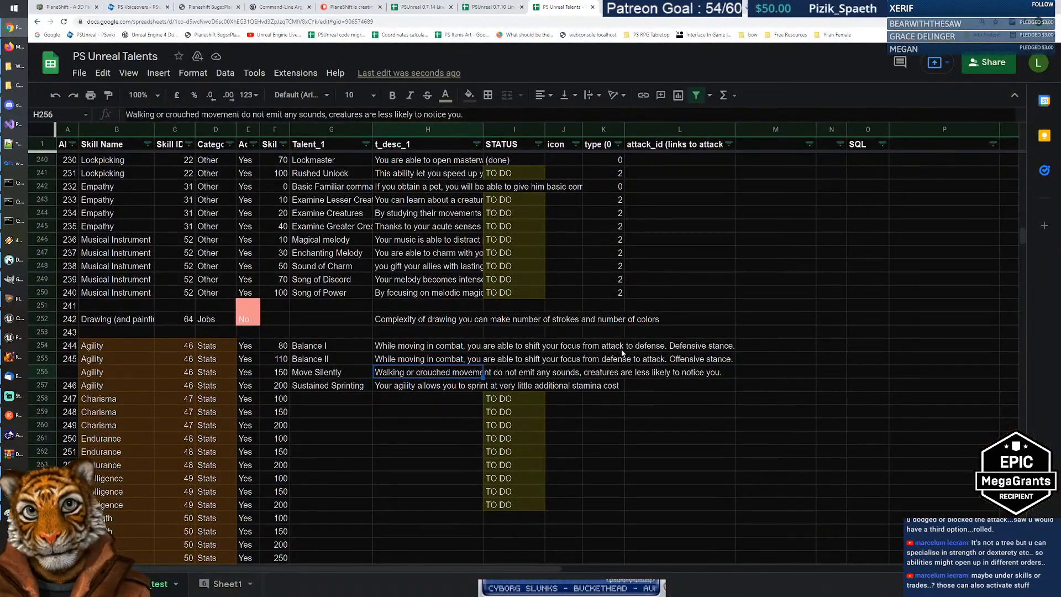
Step: Check the K1 type legend and enter type 2 for Balance I, Balance II and Move Silently
left_click(590, 145)
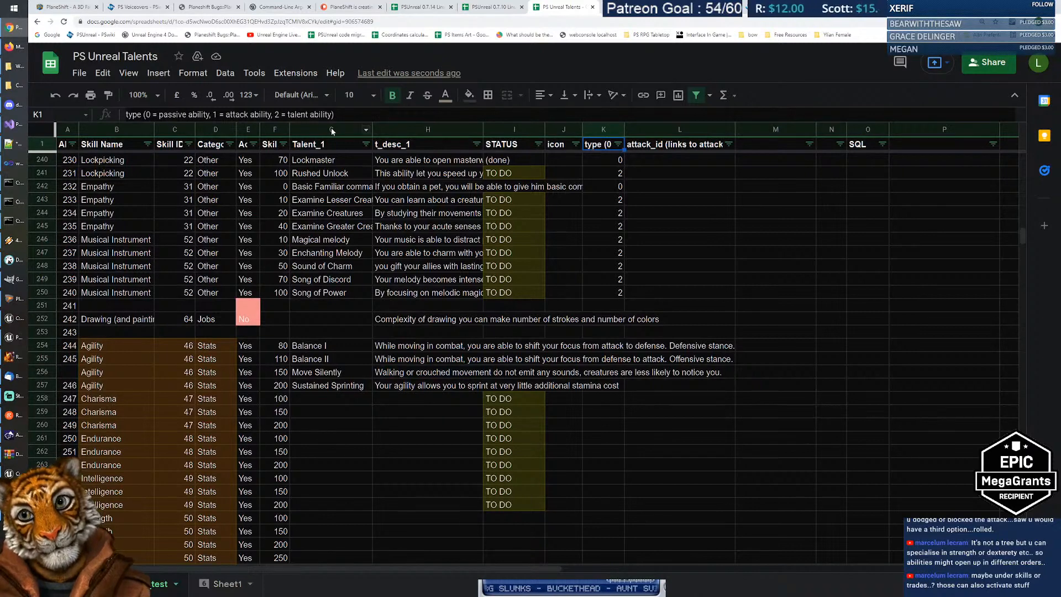
left_click(603, 347)
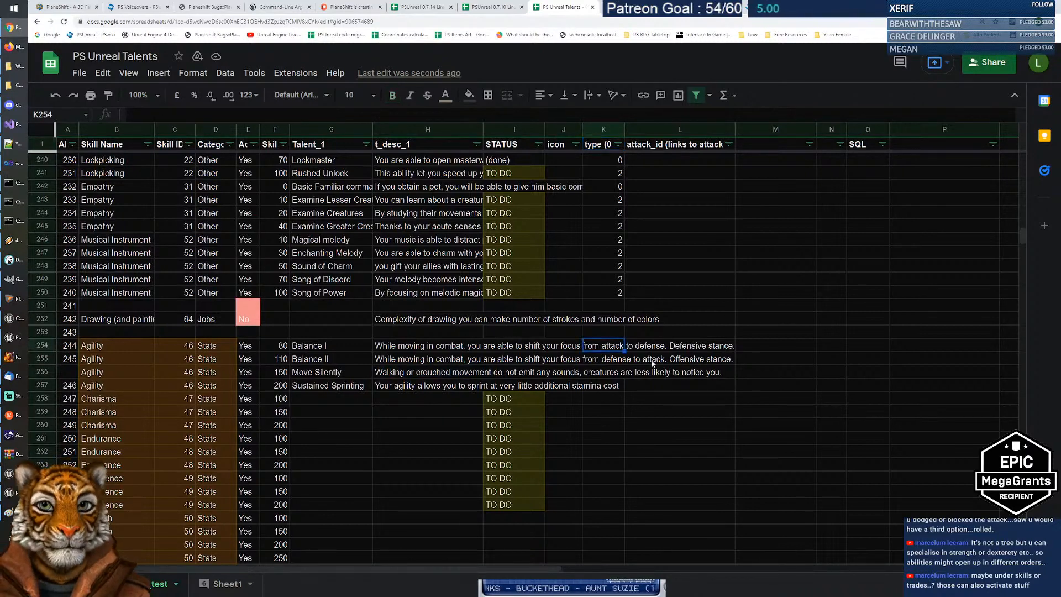
type("2")
key("Return")
type("2")
key("Return")
type("2")
key("Return")
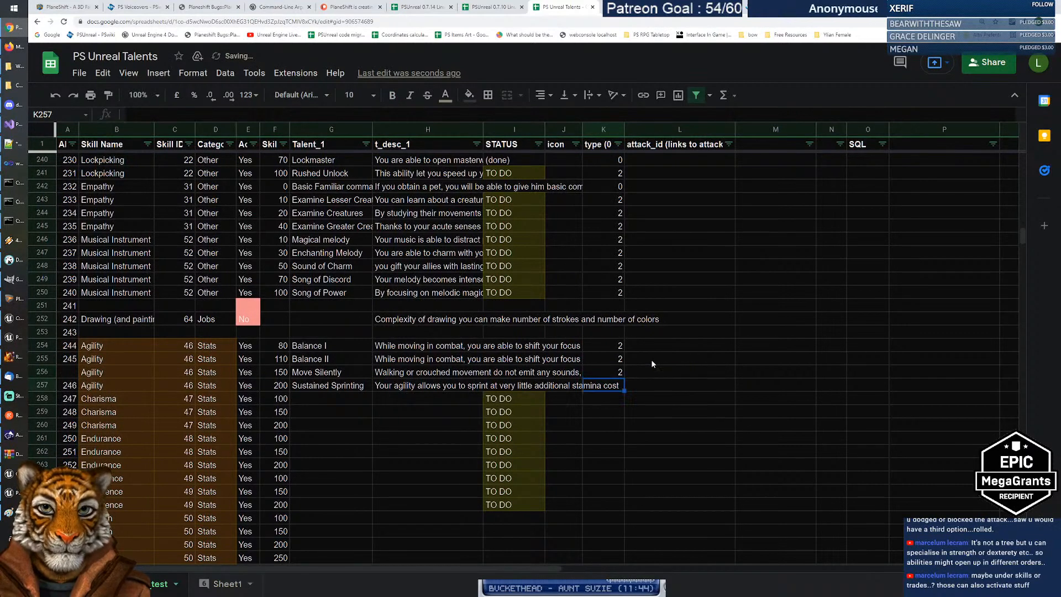
key("Up")
key("Up")
key("Down")
key("Down")
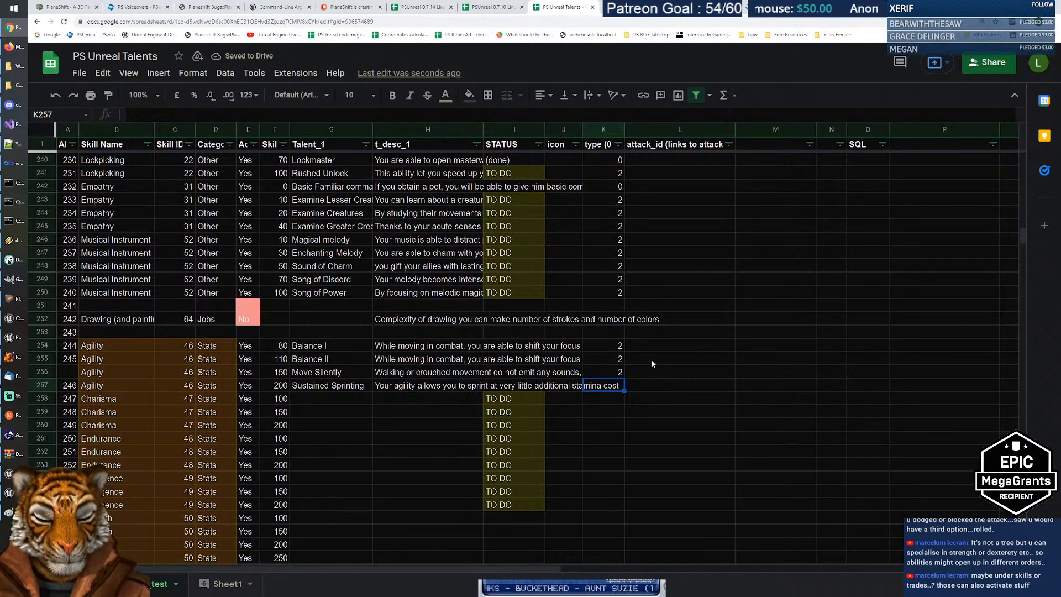
Step: Set Sustained Sprinting's type to 0, then switch to the PSUnreal game and swing the camera right
left_click(598, 148)
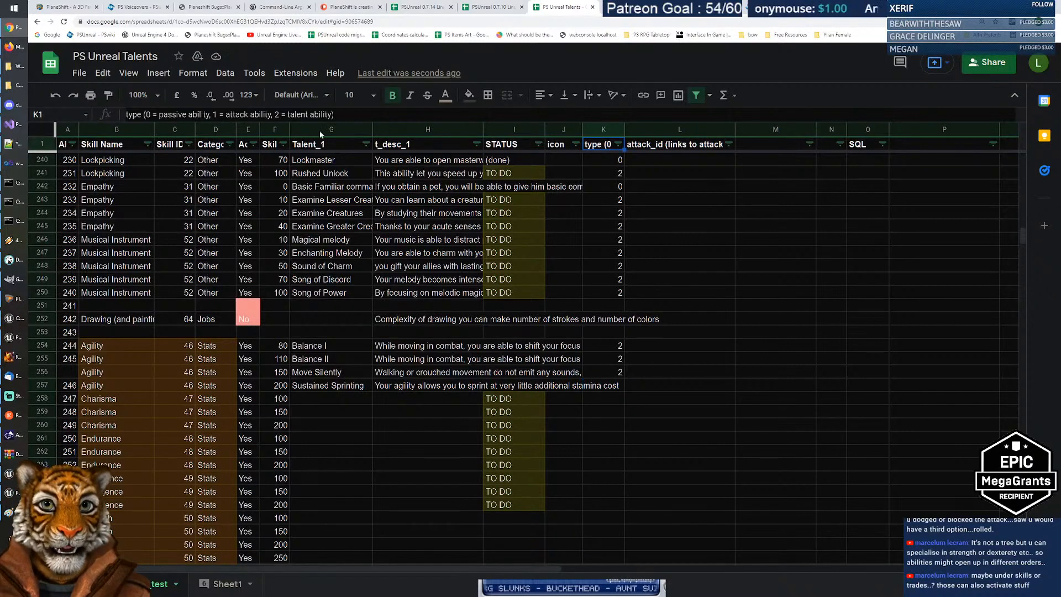
left_click(614, 387)
type("0")
key("Return")
key("Up")
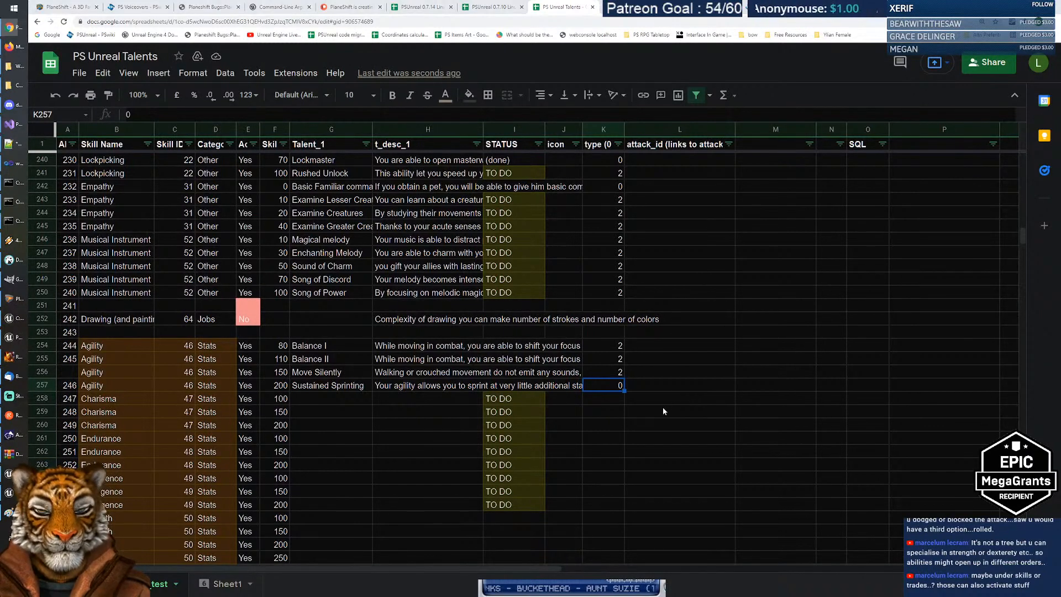
key("alt+Tab")
left_click_drag(418, 304, 624, 318)
Step: Run the character past the building toward the fountain plaza and past the stone planters
key("w")
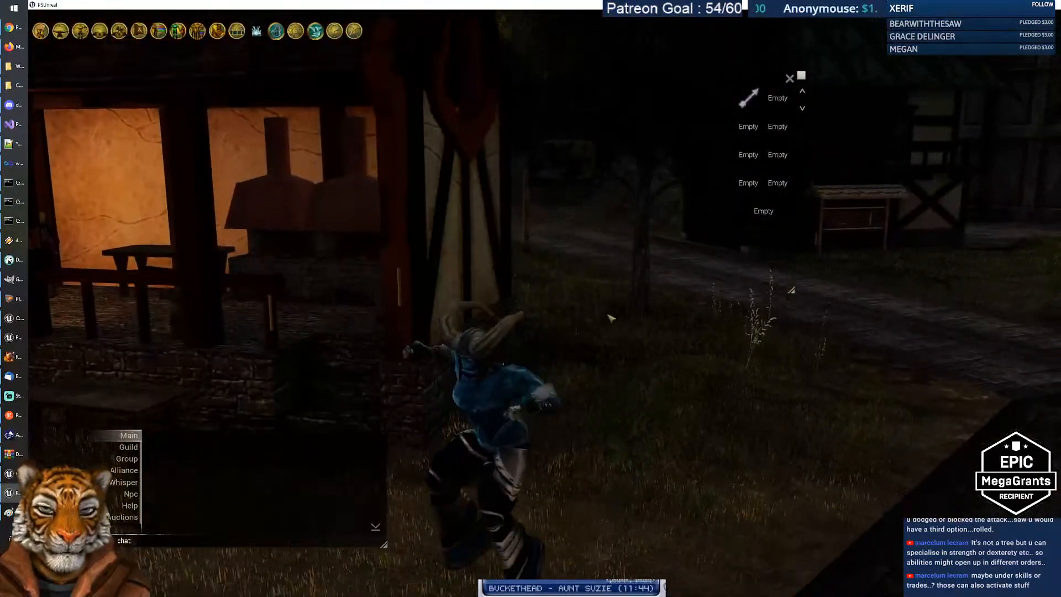
key("w")
key("w")
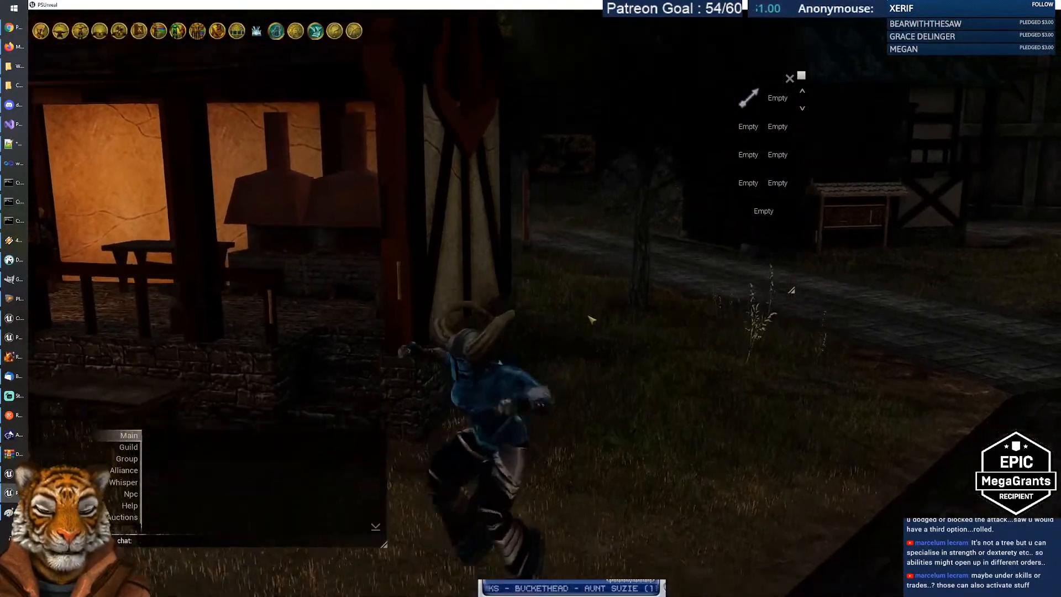
key("w")
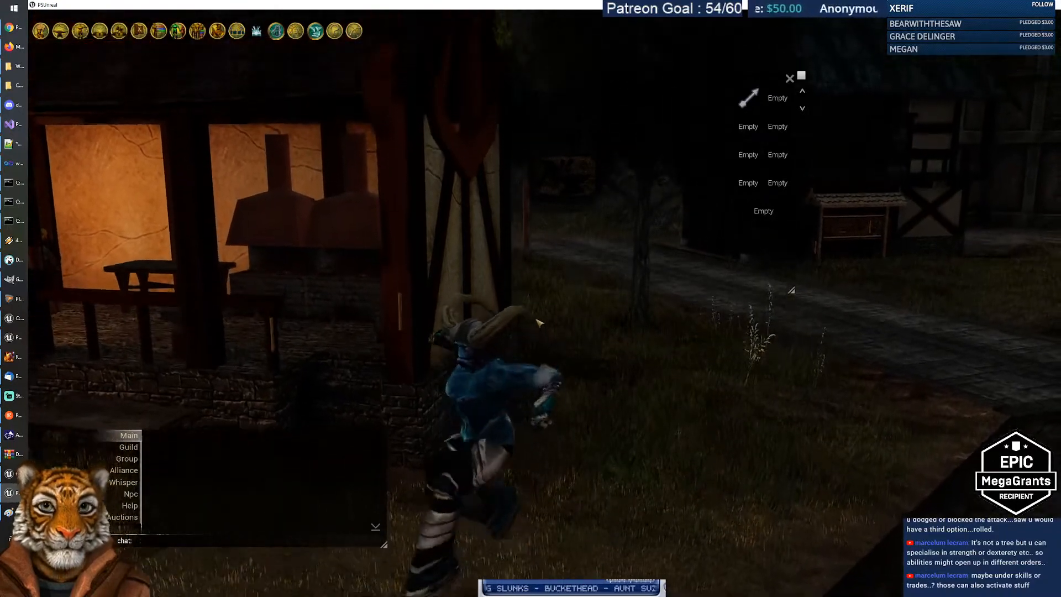
left_click_drag(542, 323, 476, 278)
key("w")
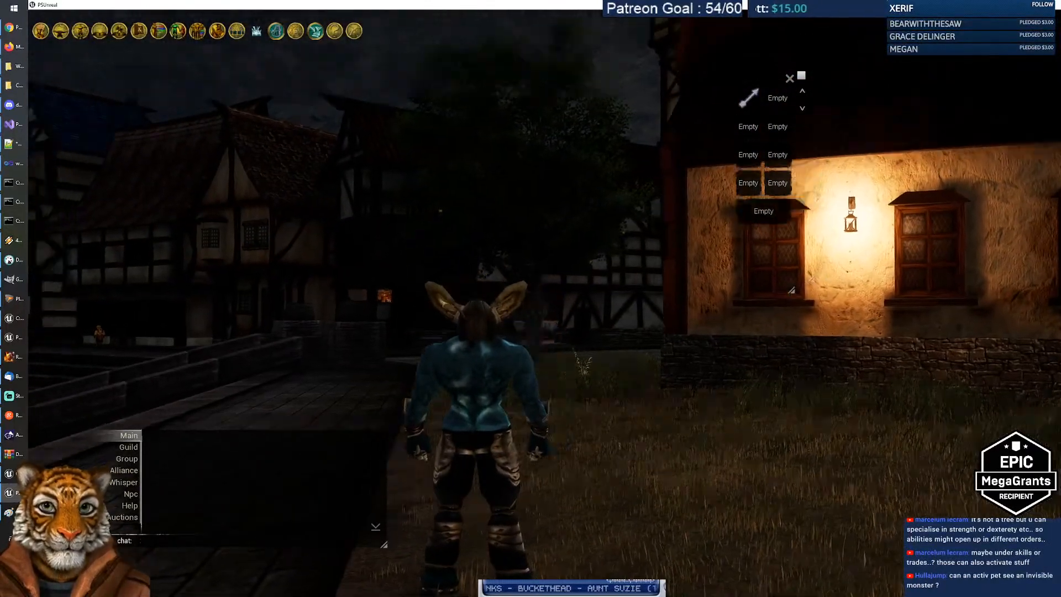
key("w")
left_click_drag(475, 278, 536, 539)
key("w")
left_click_drag(496, 475, 519, 528)
key("w")
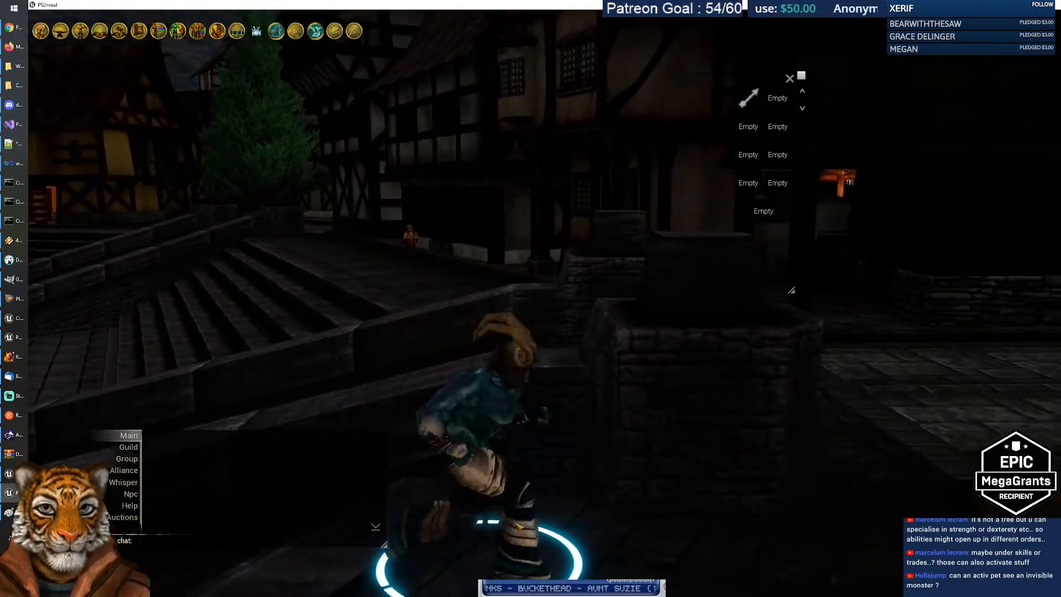
Step: Run up onto the stone ledge, along it, down into the grass and onto the paving by the steps
key("s")
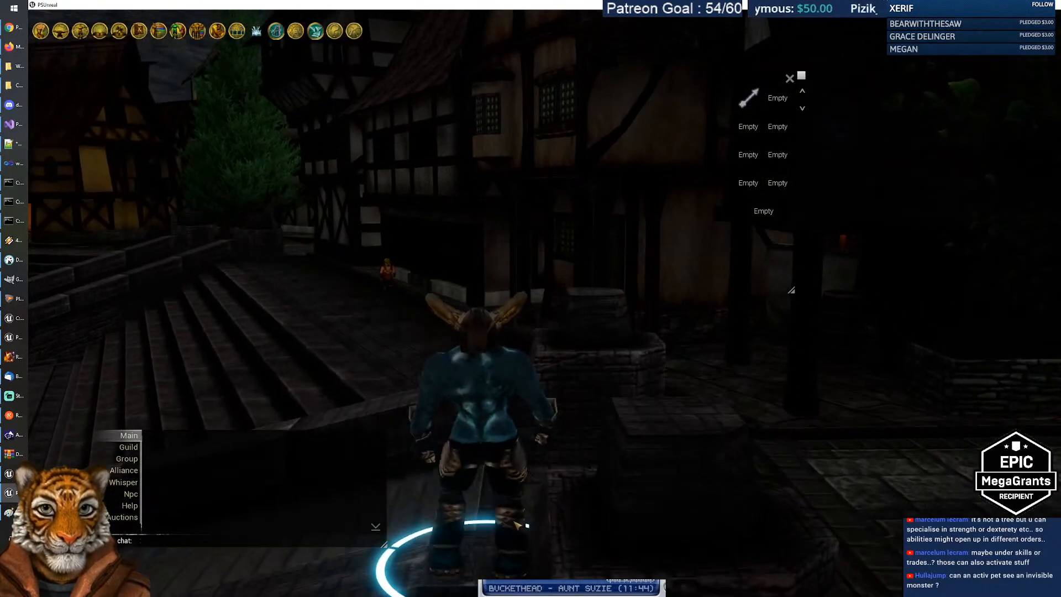
key("w")
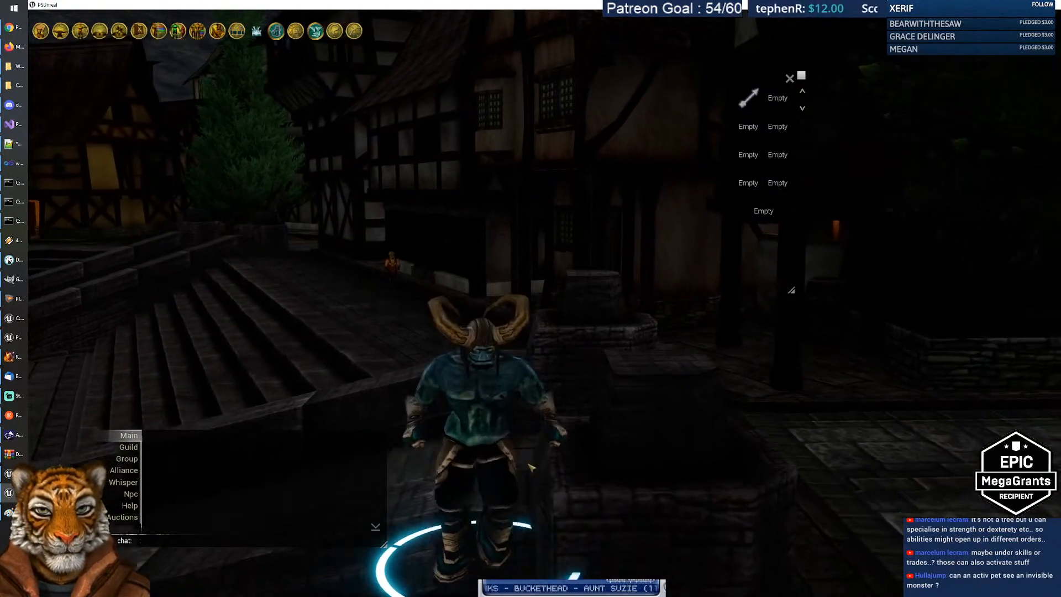
key("w")
key("w")
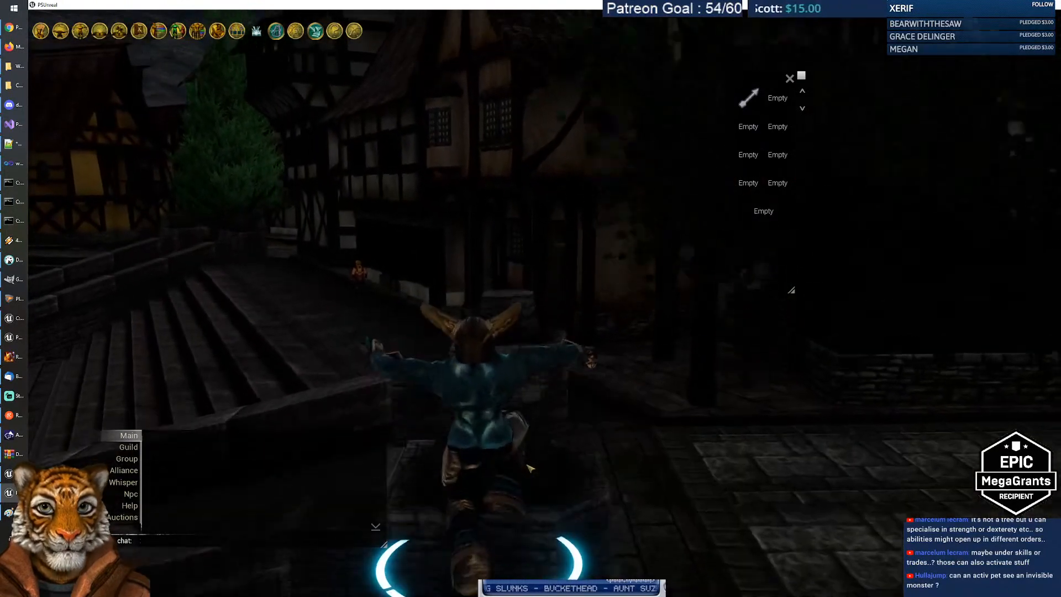
key("w")
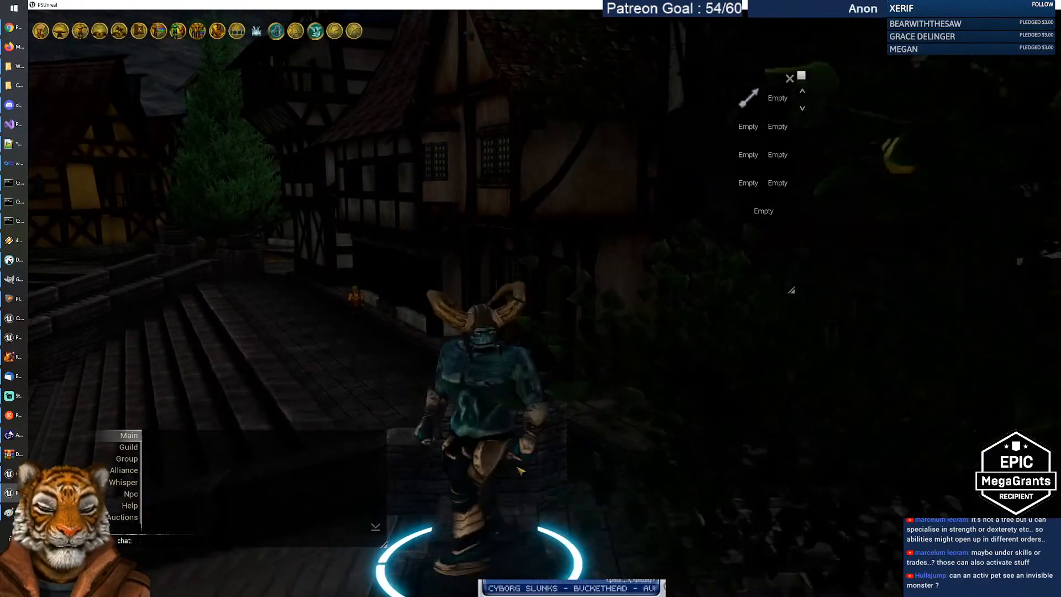
key("w")
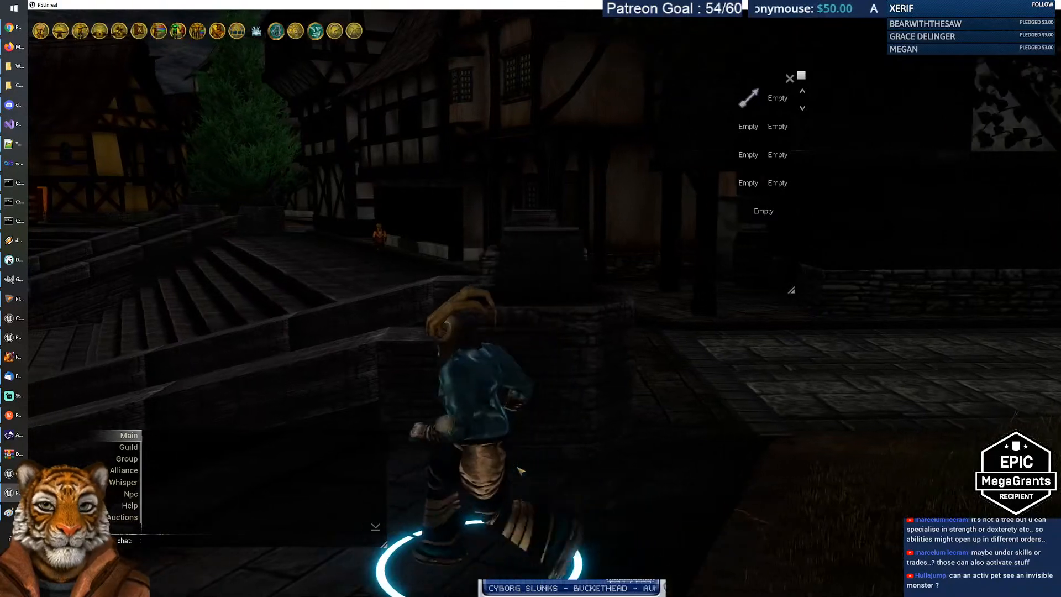
key("w")
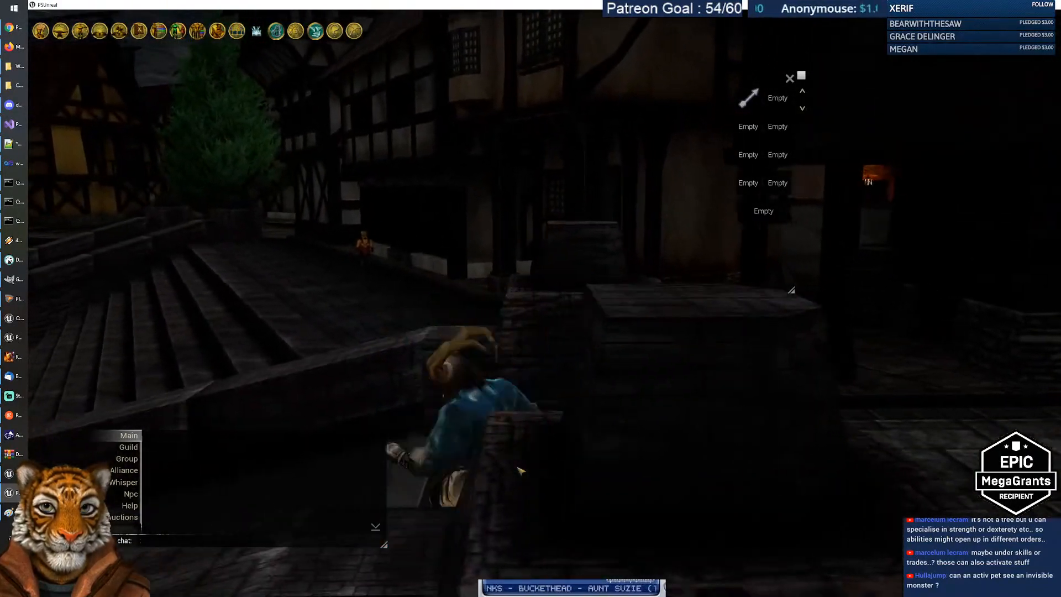
key("s")
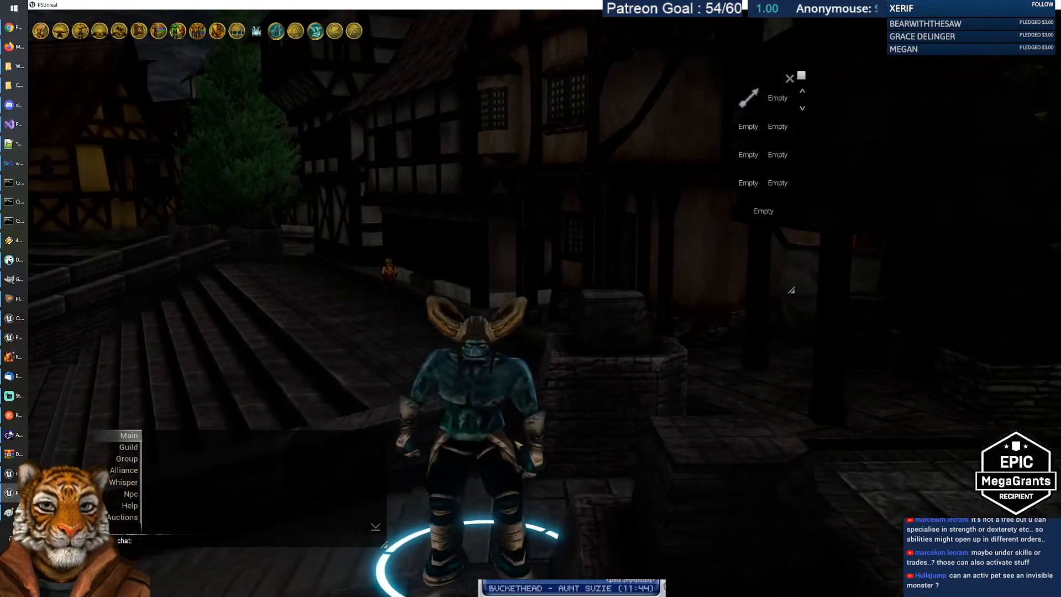
key("w")
key("w")
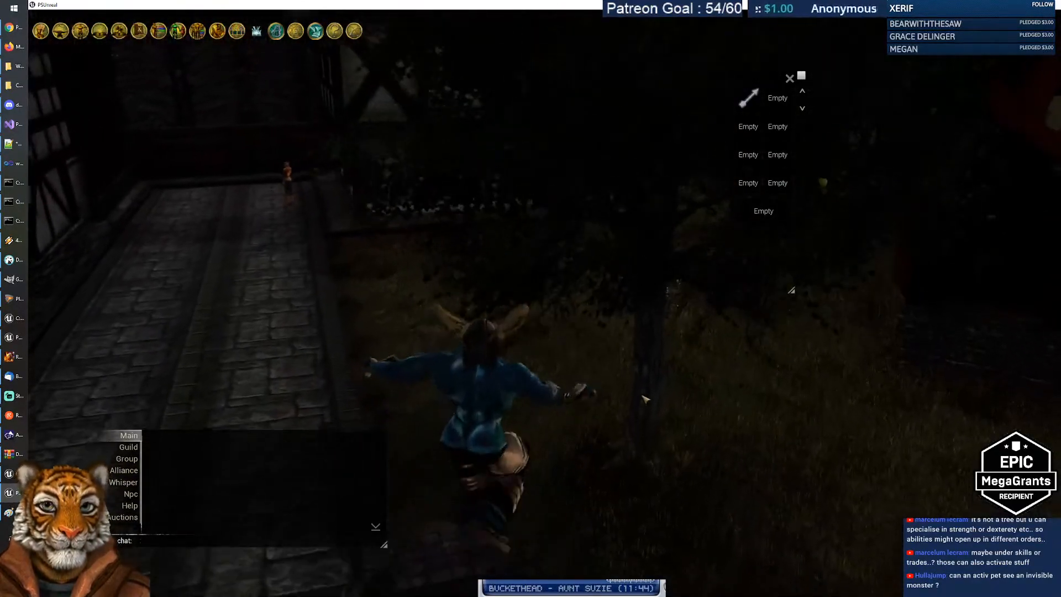
key("w")
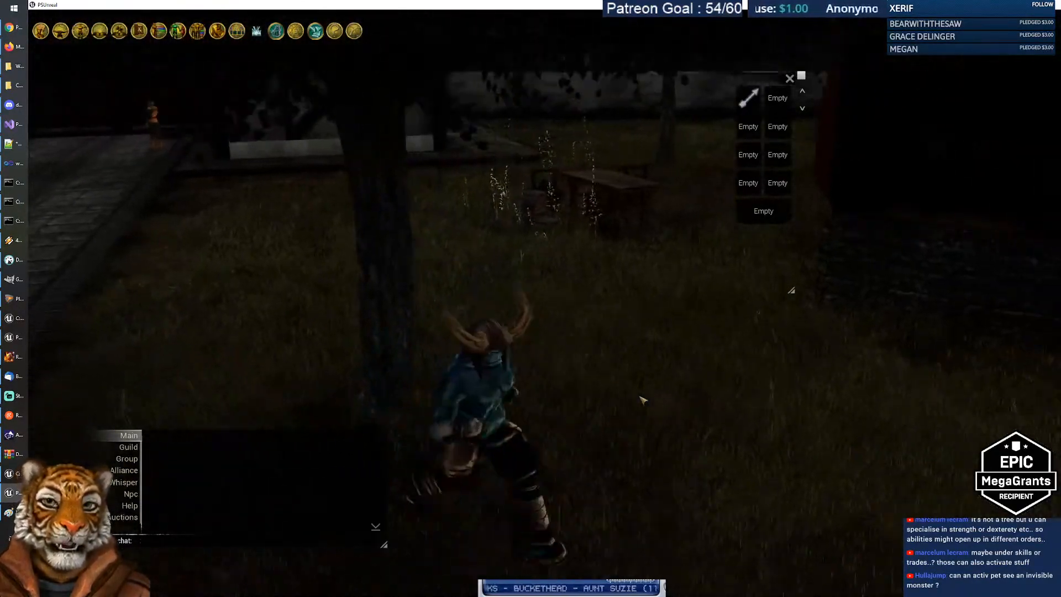
key("w")
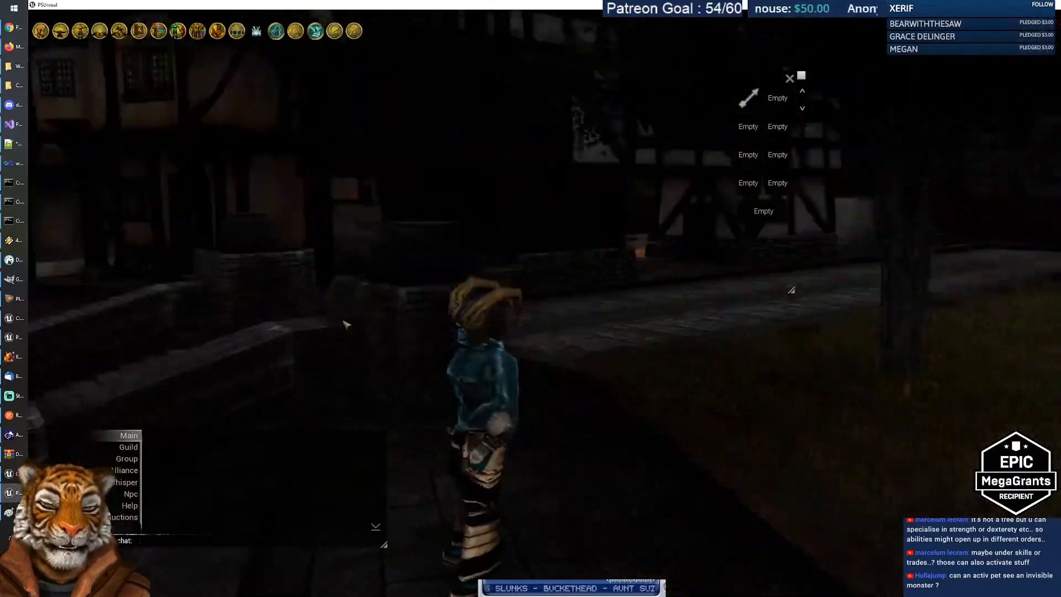
key("w")
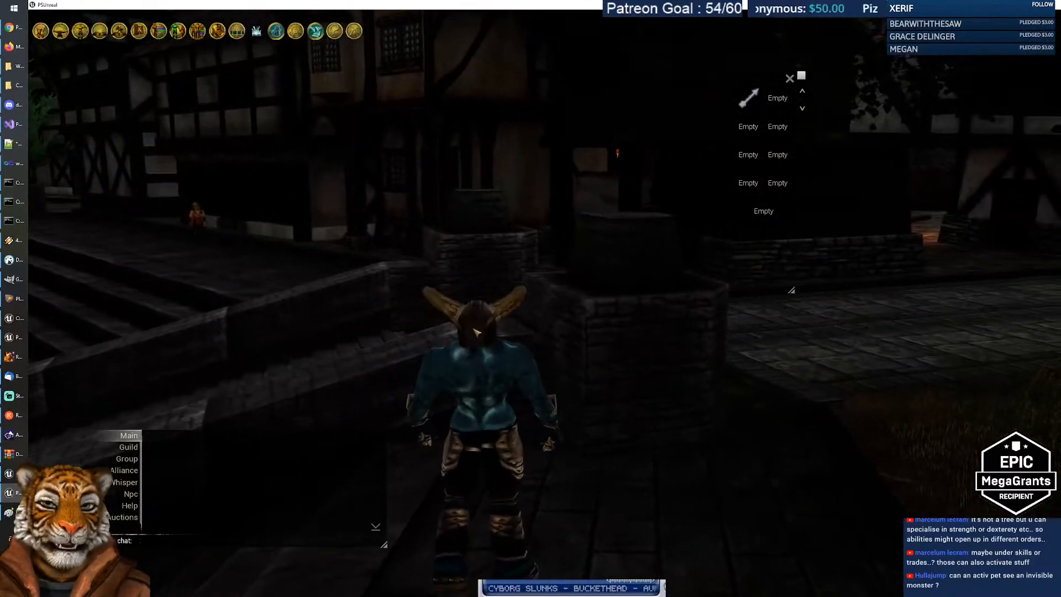
Step: Enable the daylight time-of-day override in the Options Devs settings and close the menu
left_click(297, 31)
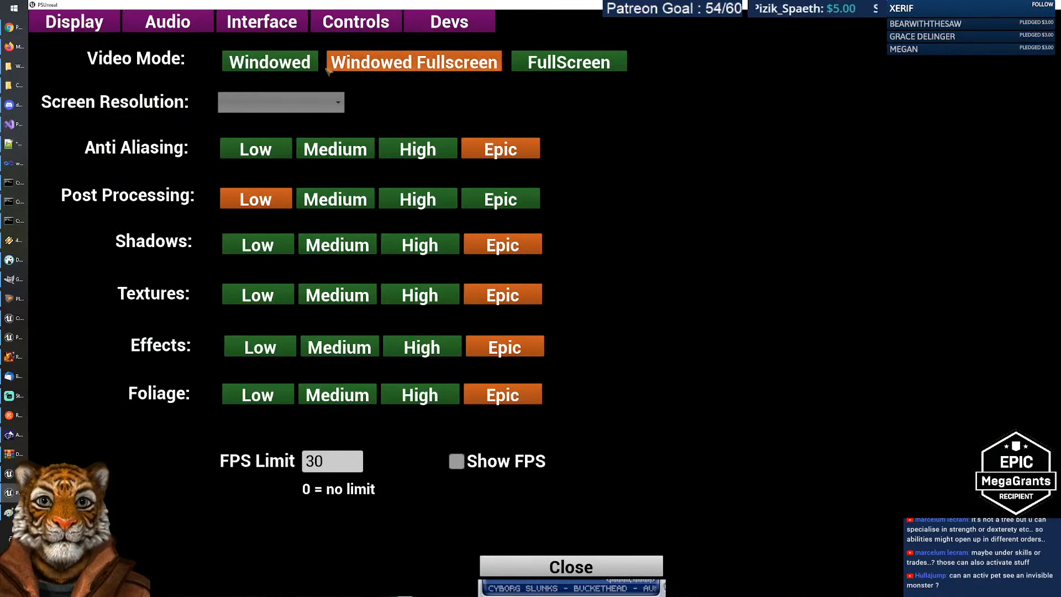
left_click(449, 22)
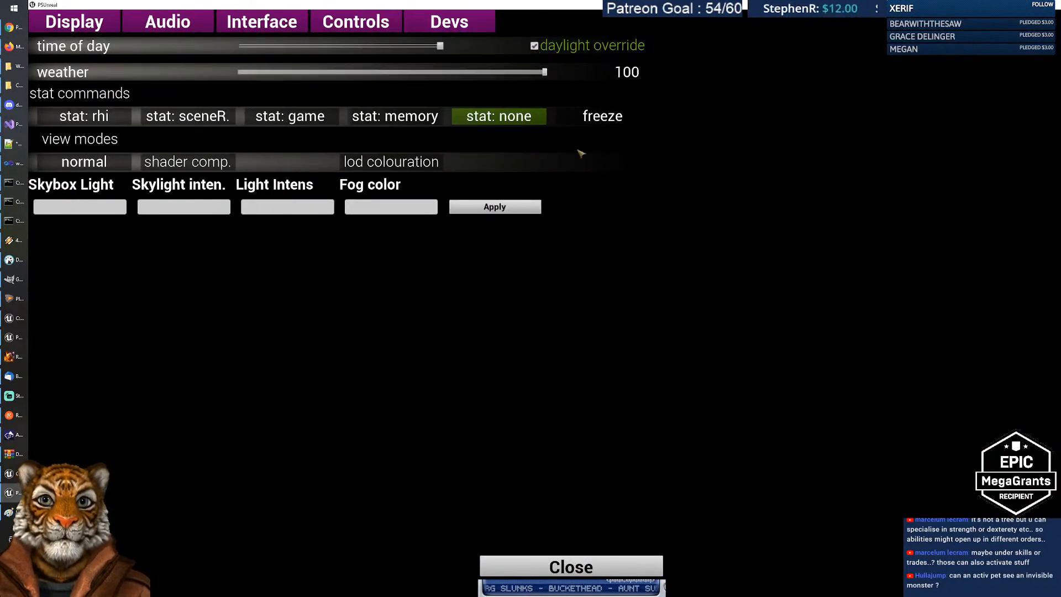
left_click(594, 566)
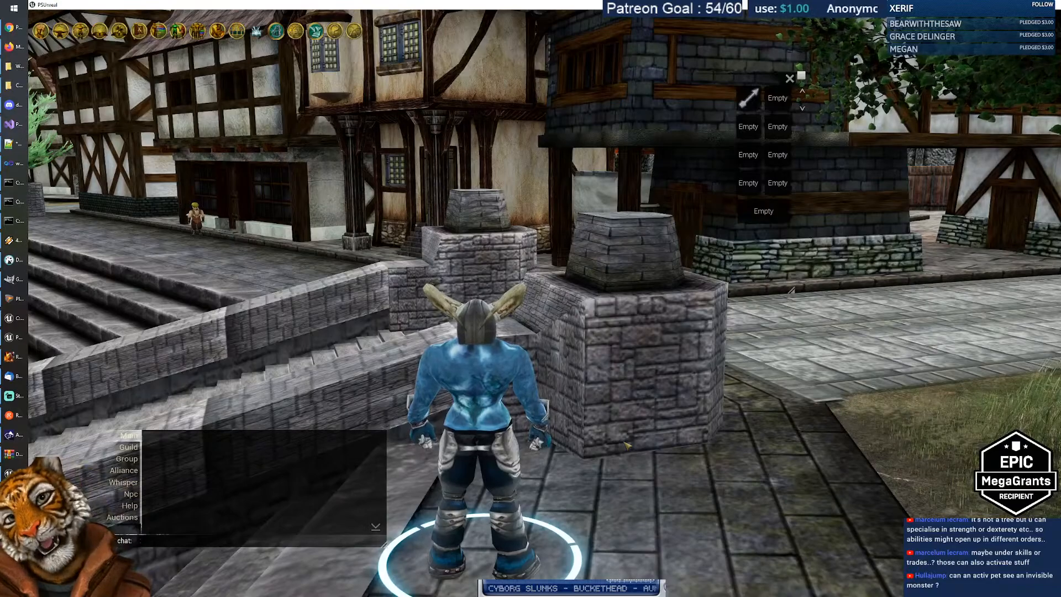
Step: Turn toward the timber forge building, run across the courtyard and jump up beside it
key("a")
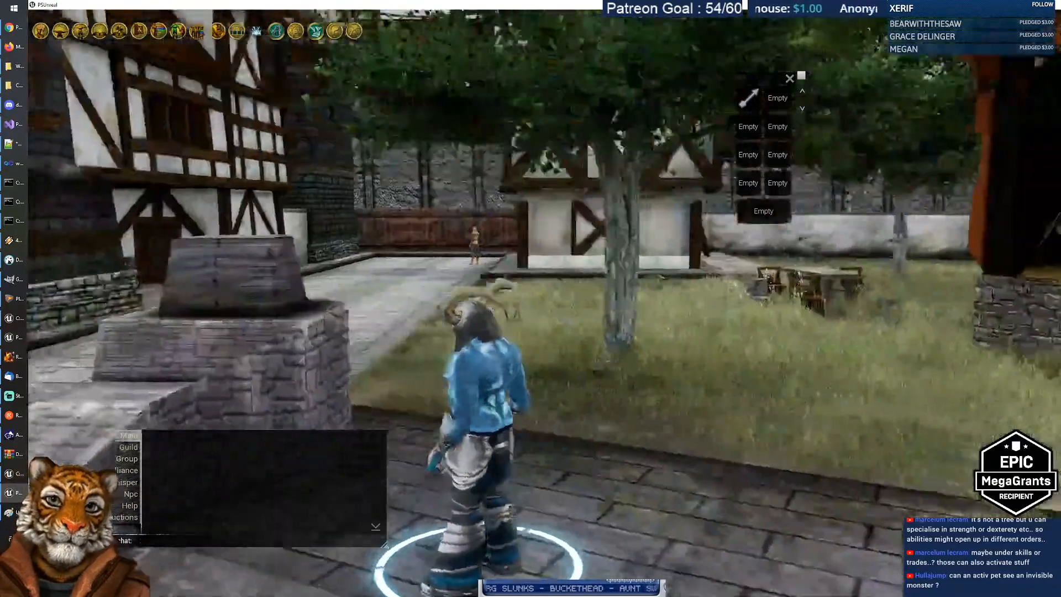
key("d")
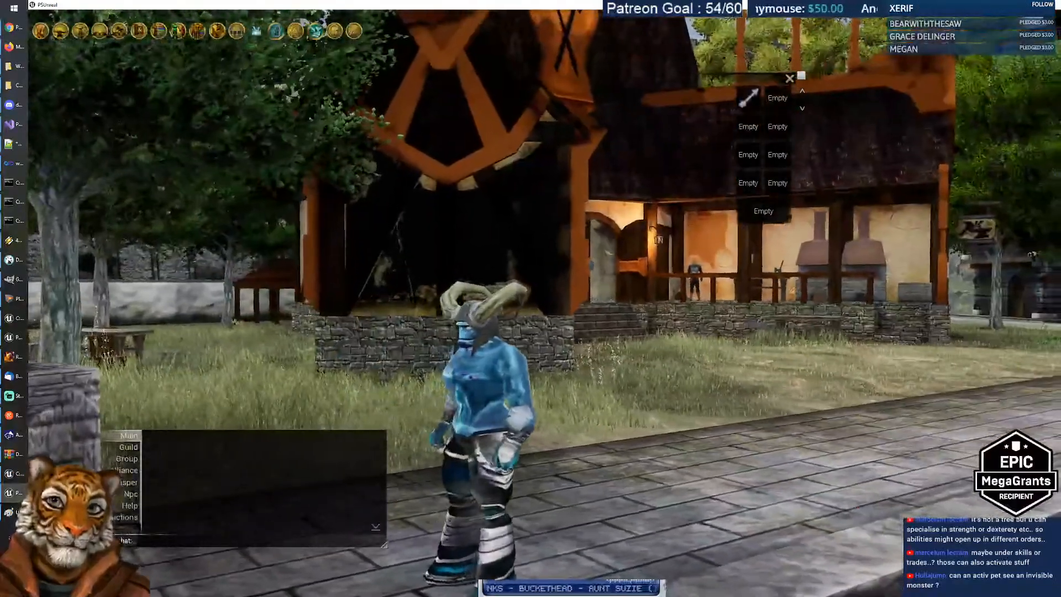
key("w")
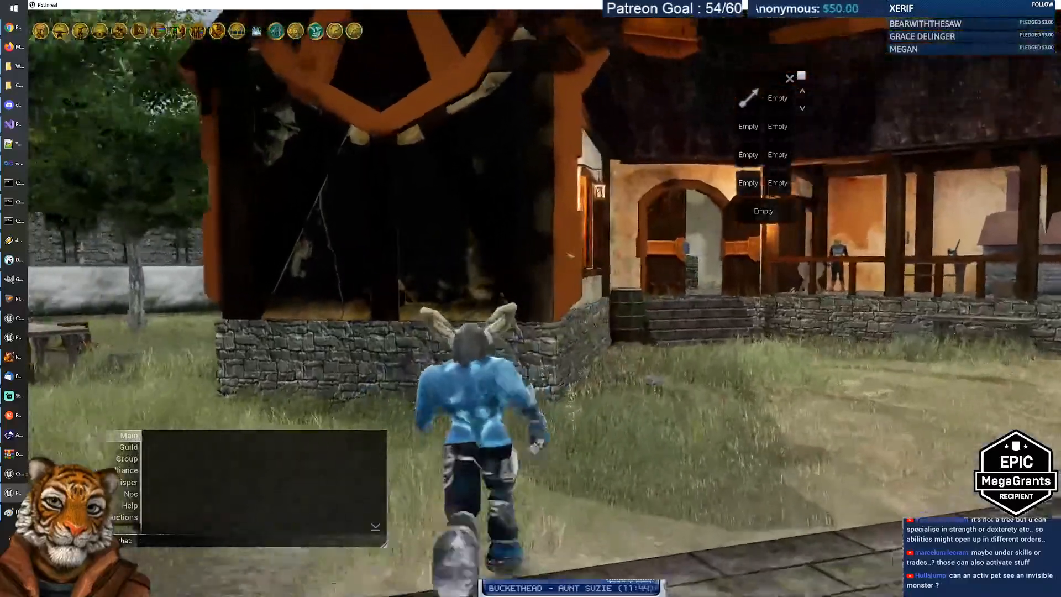
key("w")
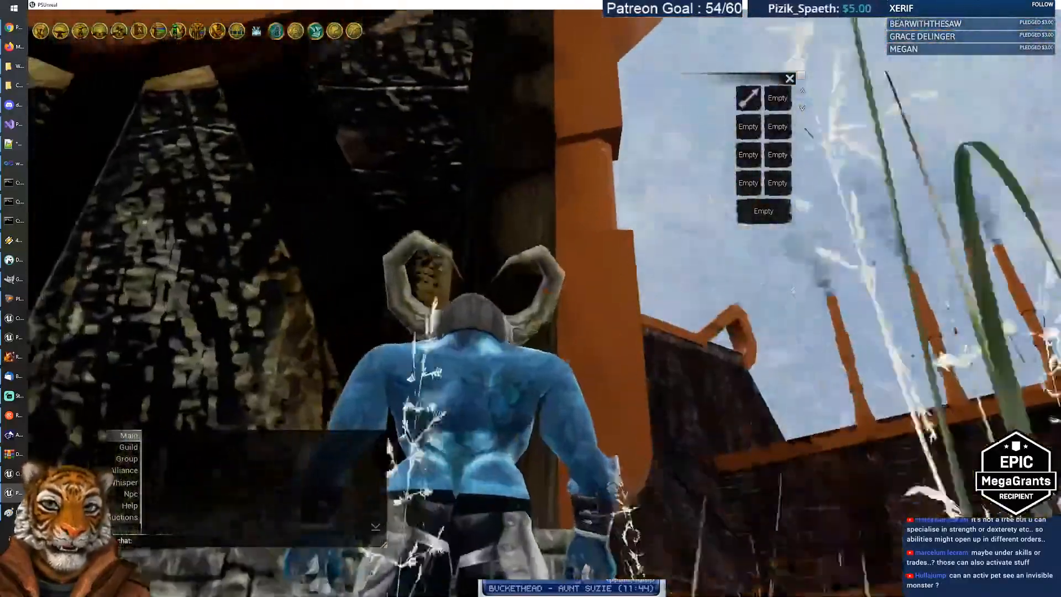
key("w")
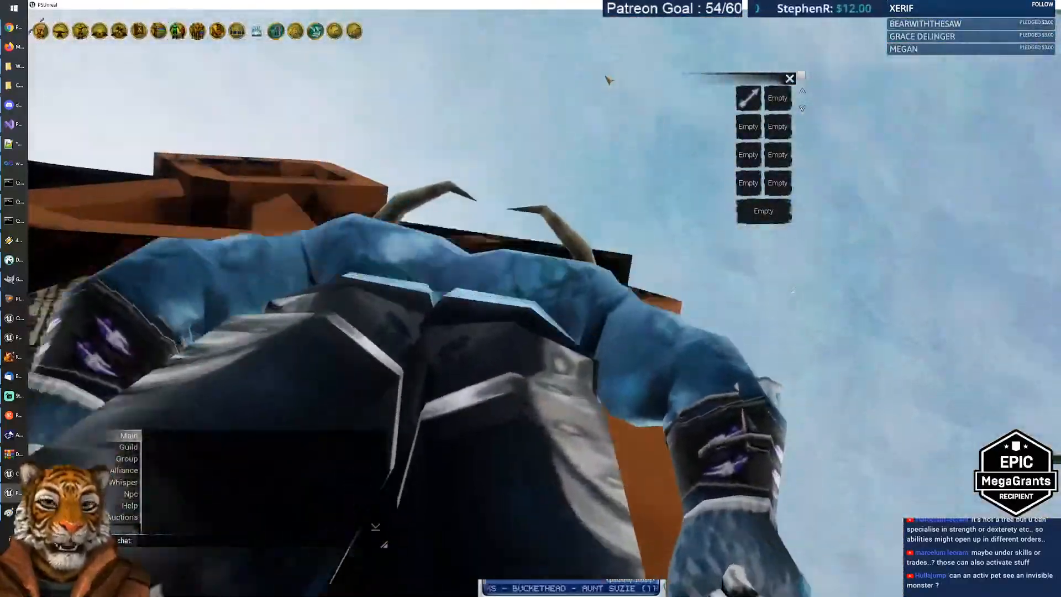
key("w")
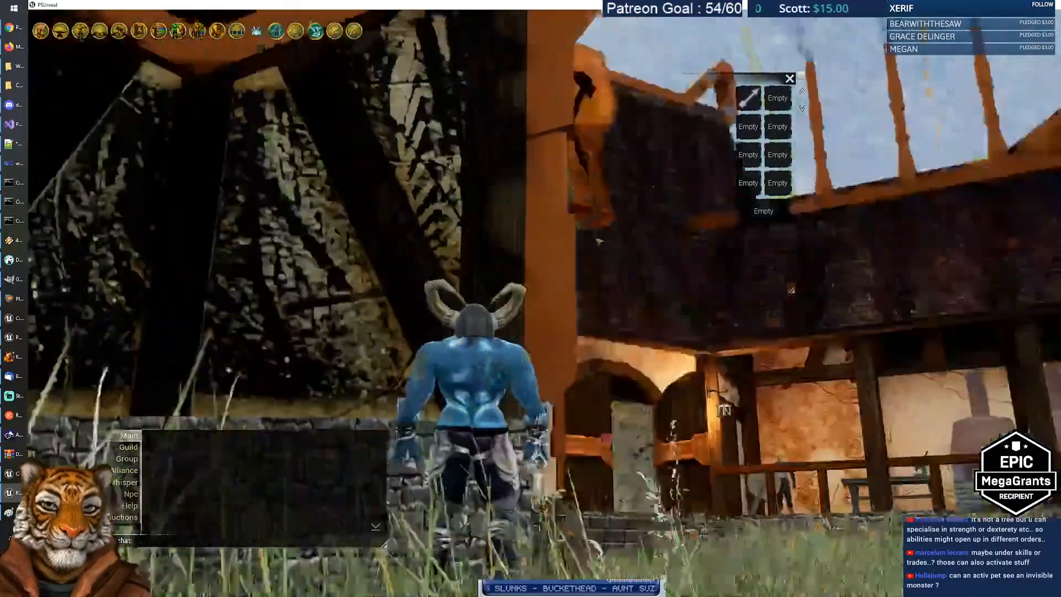
key("space")
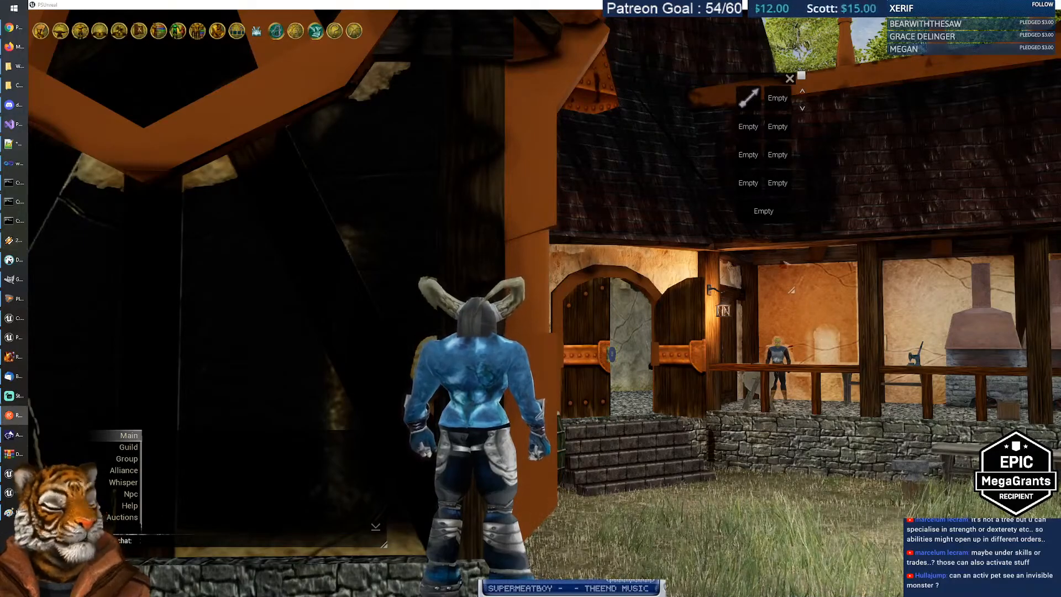
Step: Circle the forge, run back toward the blue-roofed house, then return to the Talents spreadsheet
key("s")
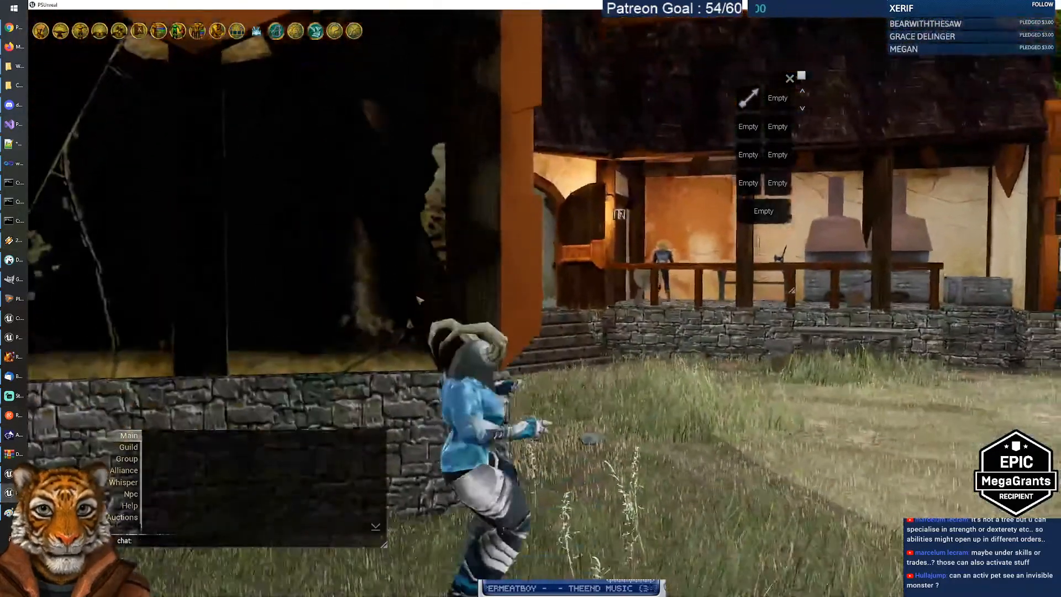
key("w")
left_click_drag(417, 300, 403, 215)
key("space")
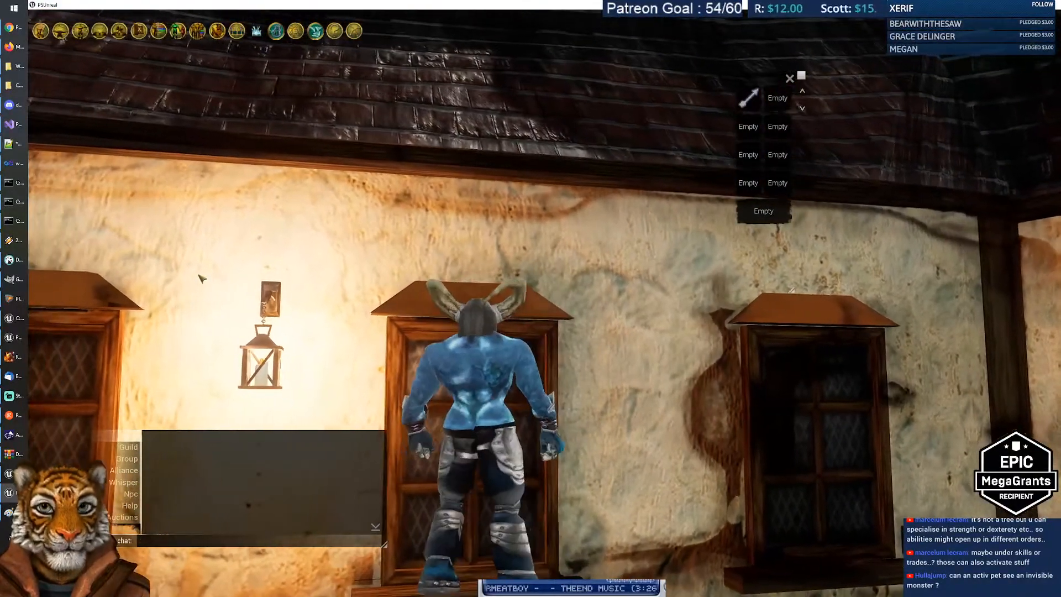
key("s")
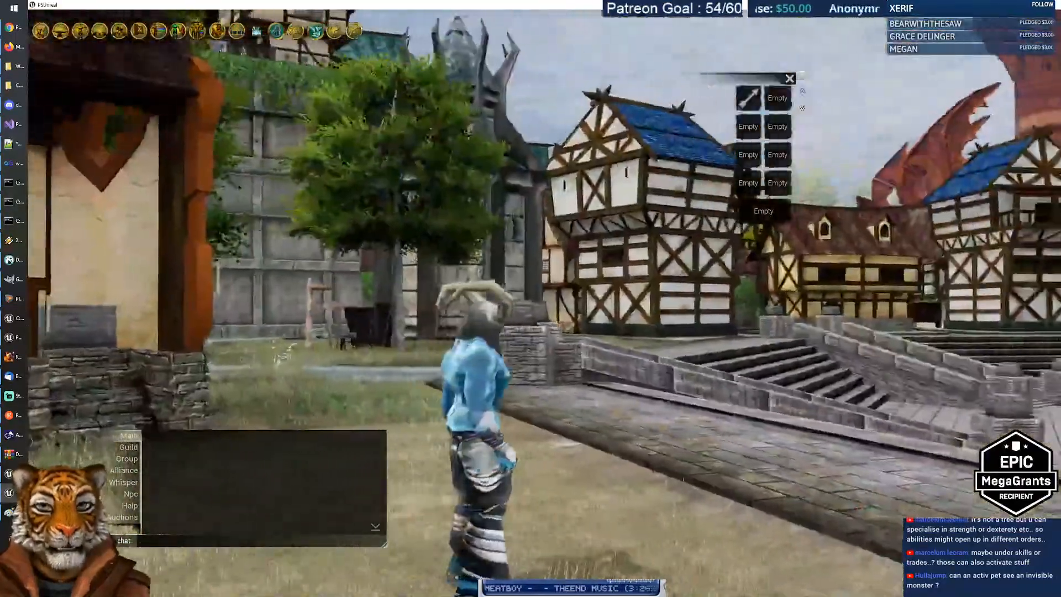
key("a")
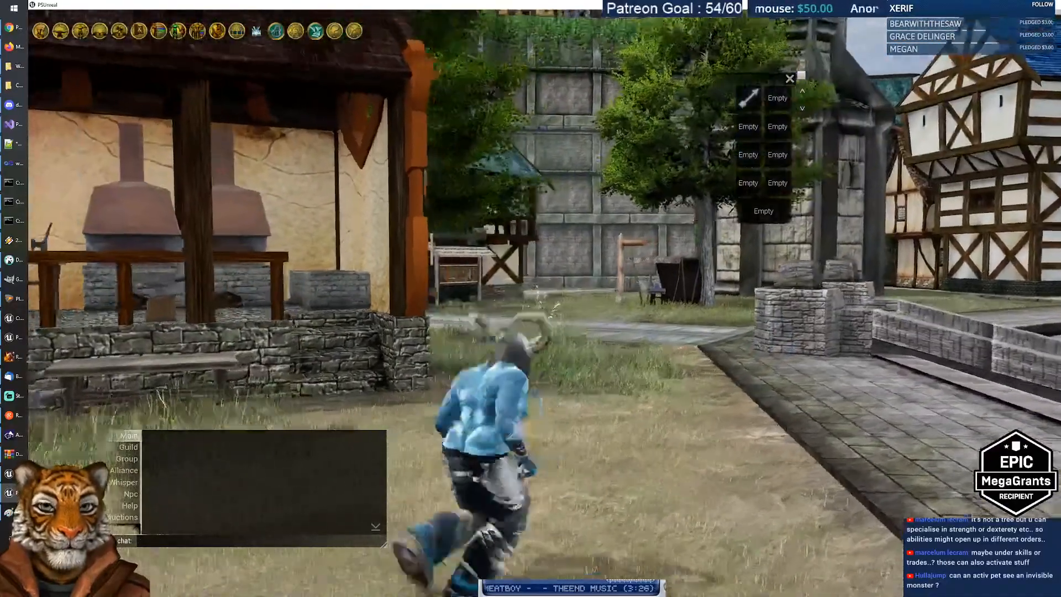
key("w")
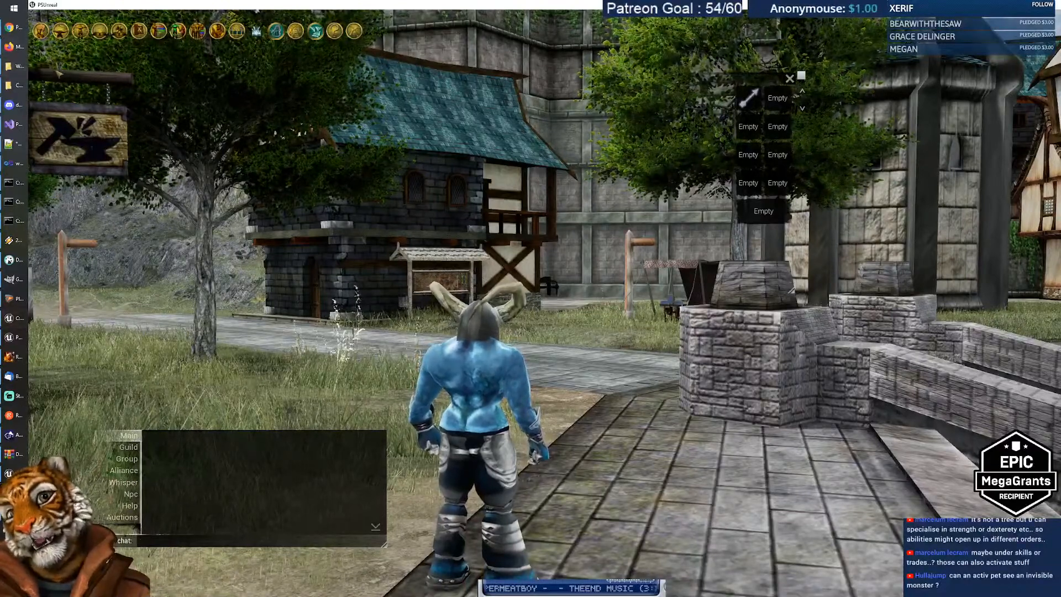
left_click(18, 27)
Step: Review the Agility talents from Balance I down to Sustained Sprinting
left_click_drag(309, 346, 328, 387)
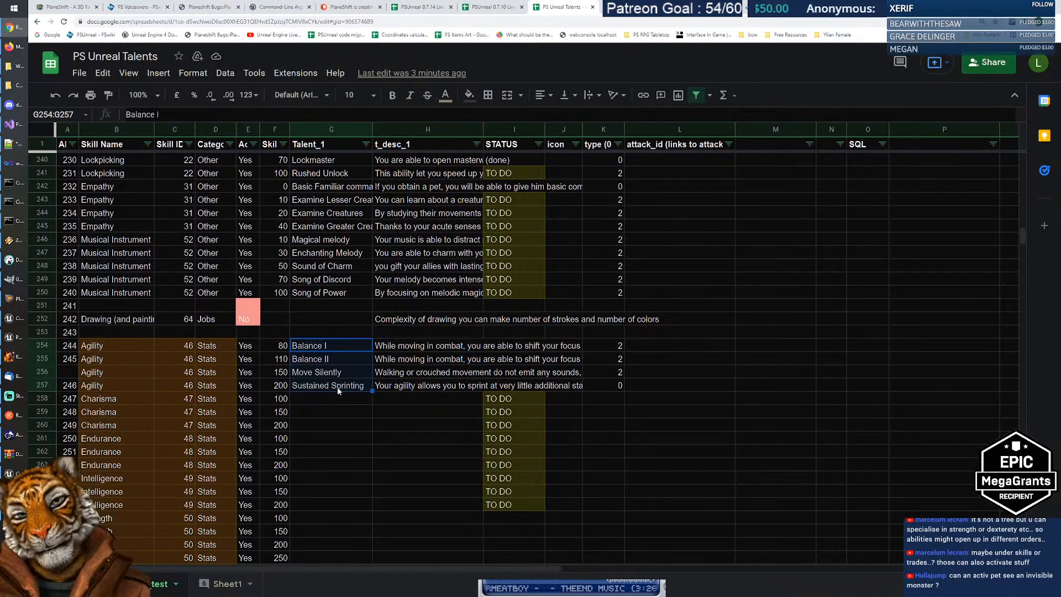
left_click(339, 387)
key("Up")
key("Up")
key("Up")
key("Down")
key("Down")
key("Down")
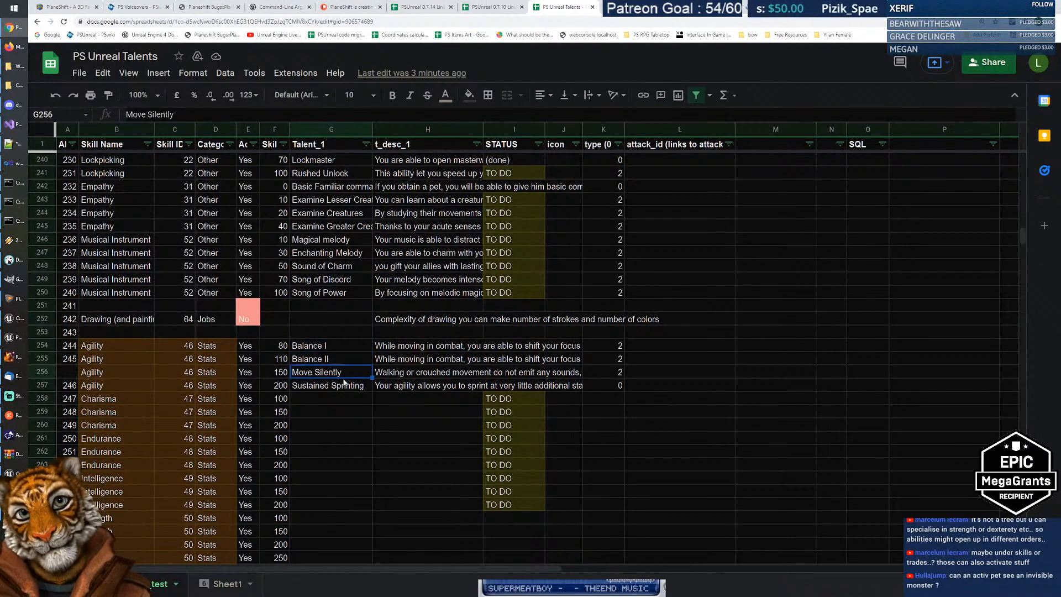
key("Up")
key("Up")
key("Up")
key("Down")
key("Down")
key("Down")
key("Down")
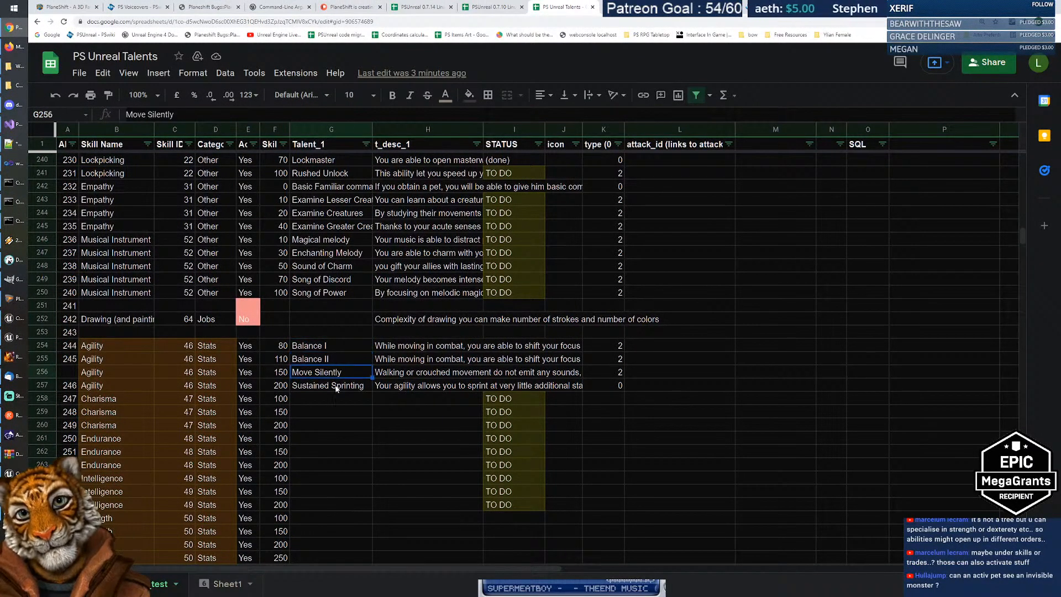
Step: Insert an empty row above row 258, below the Agility talents
left_click(48, 401)
right_click(53, 399)
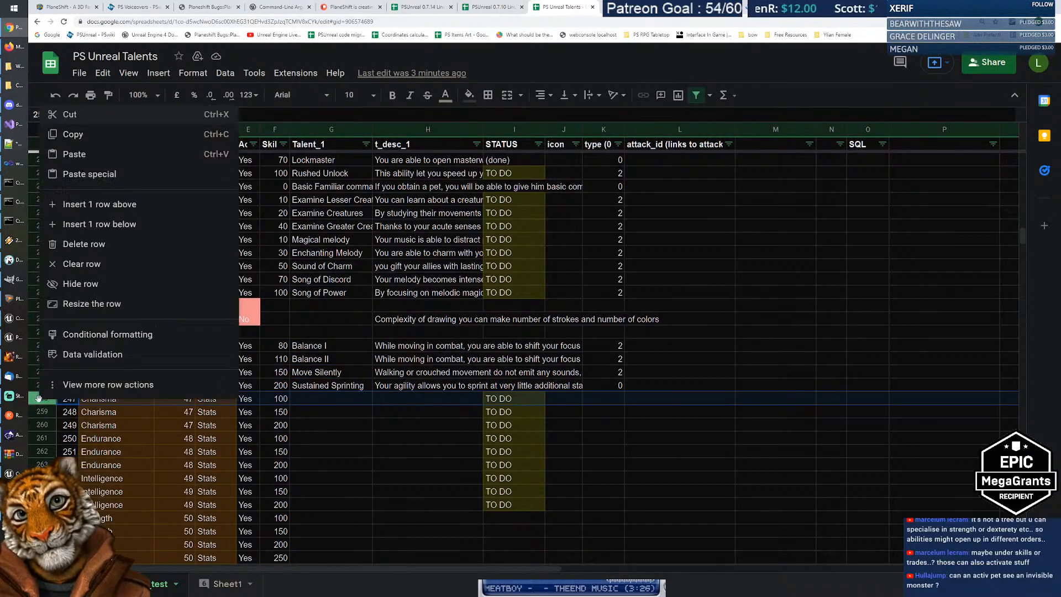
left_click(103, 205)
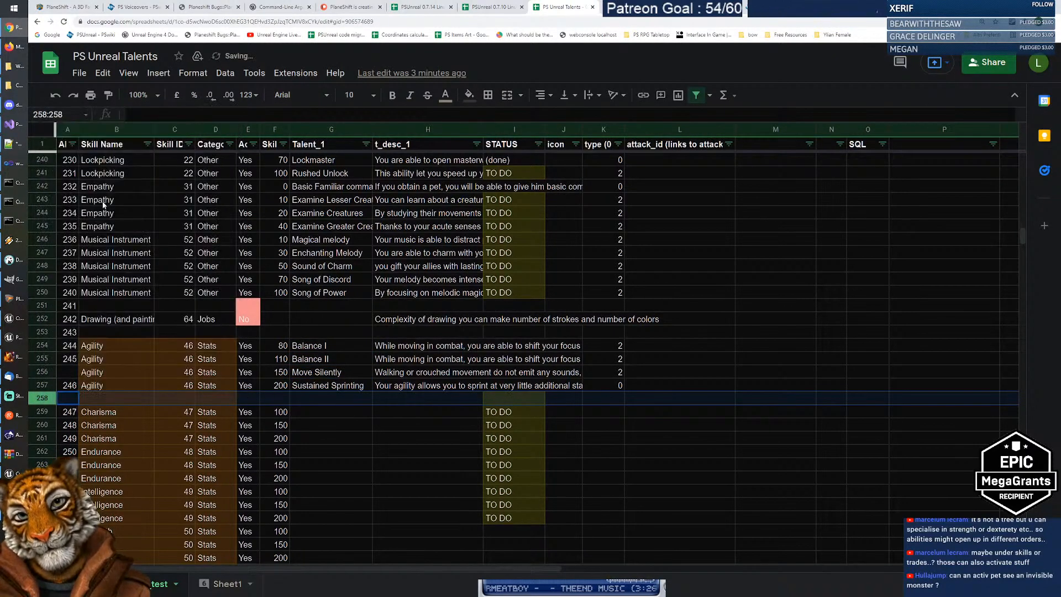
left_click(320, 397)
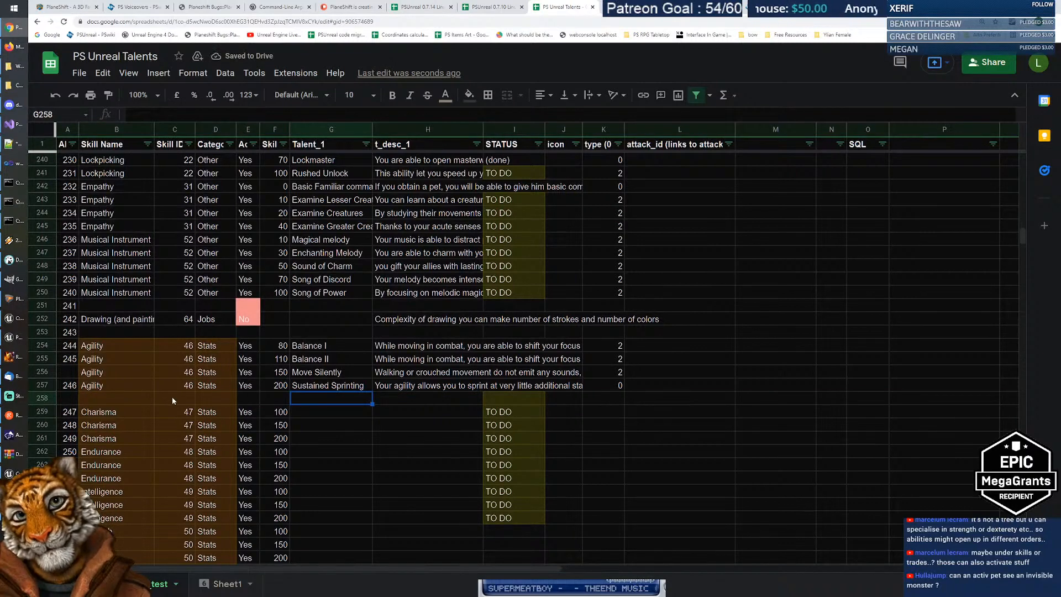
Step: Copy Agility into B258, enter ADDITIONAL IDEAS in G258 and 'Improved roll, Improved climbing, Improved Mantle' in H258
left_click(118, 385)
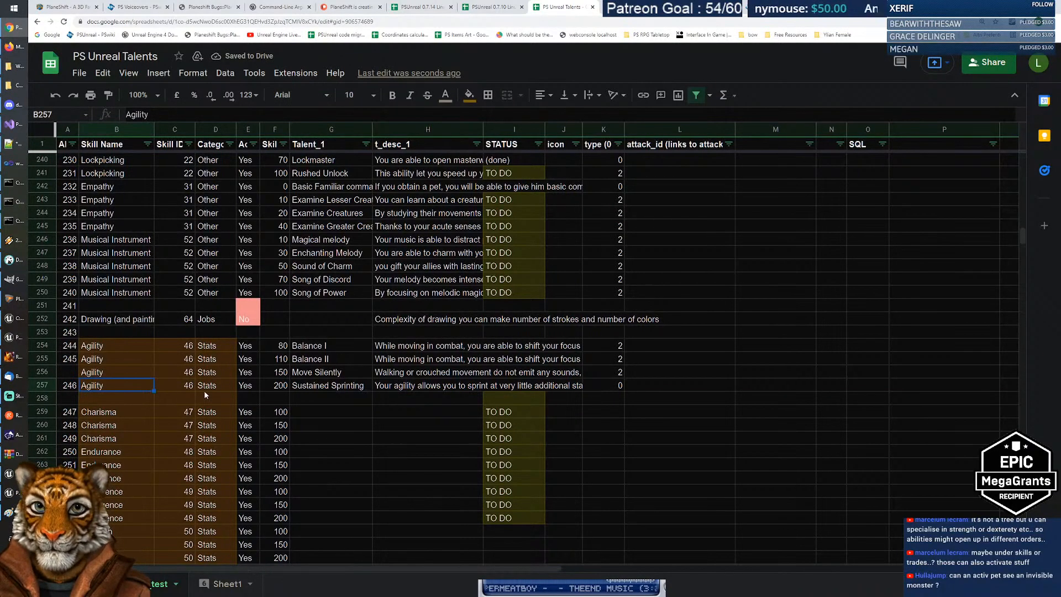
key("ctrl+c")
key("Down")
key("ctrl+v")
key("Right")
key("Right")
key("Right")
key("Right")
key("Right")
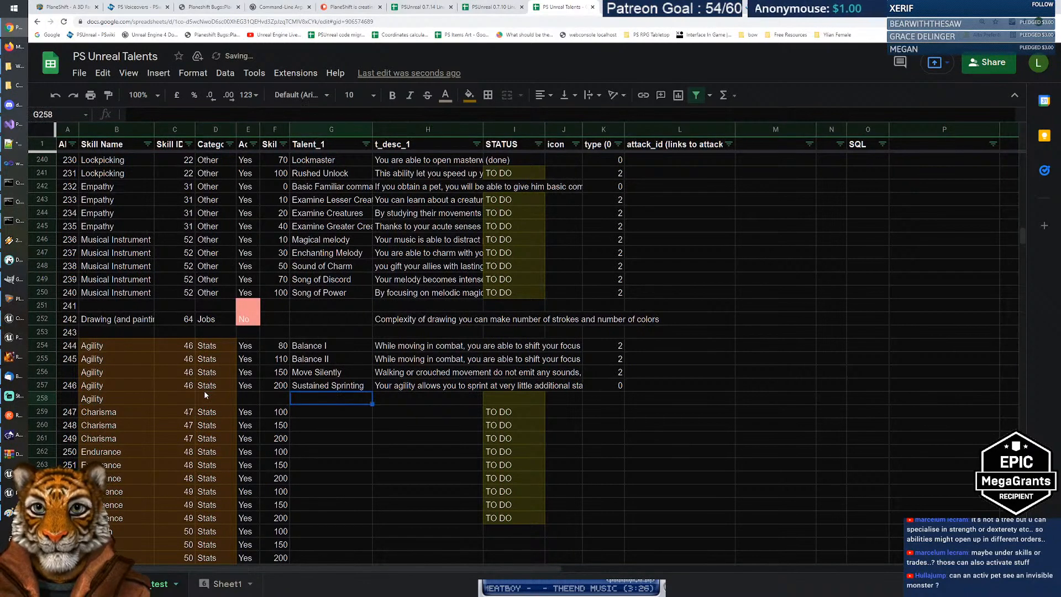
type("ADDITIONAL IT")
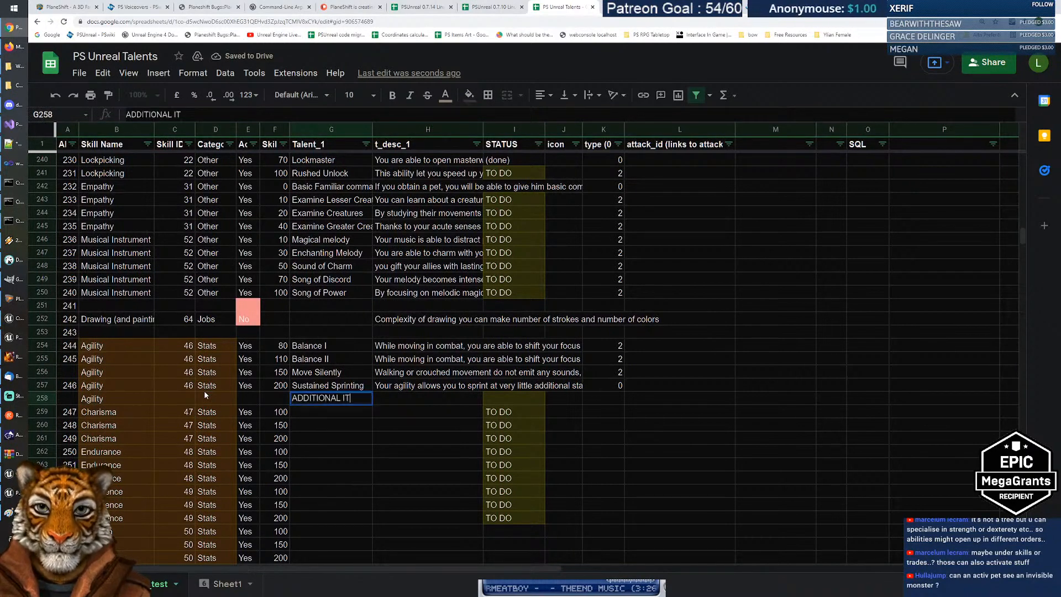
key("BackSpace")
type("DEAS")
key("Tab")
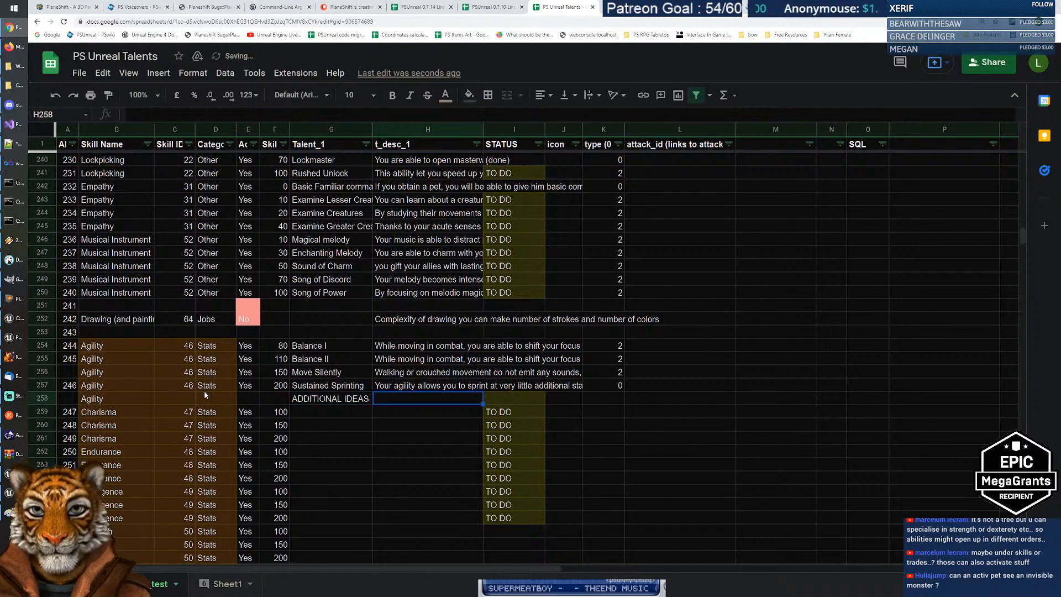
type("Improved ")
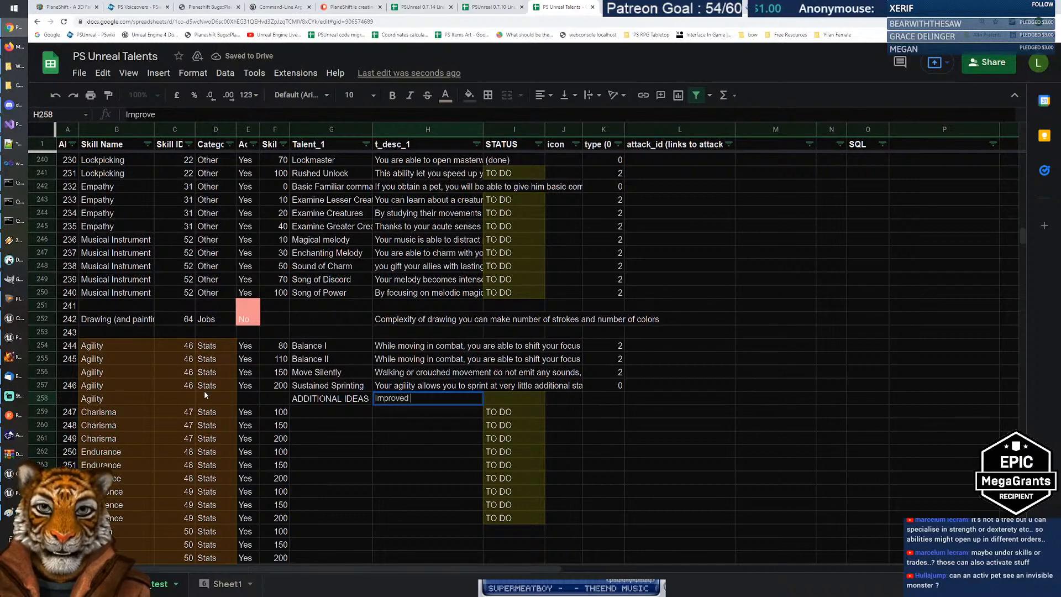
type("roll, I")
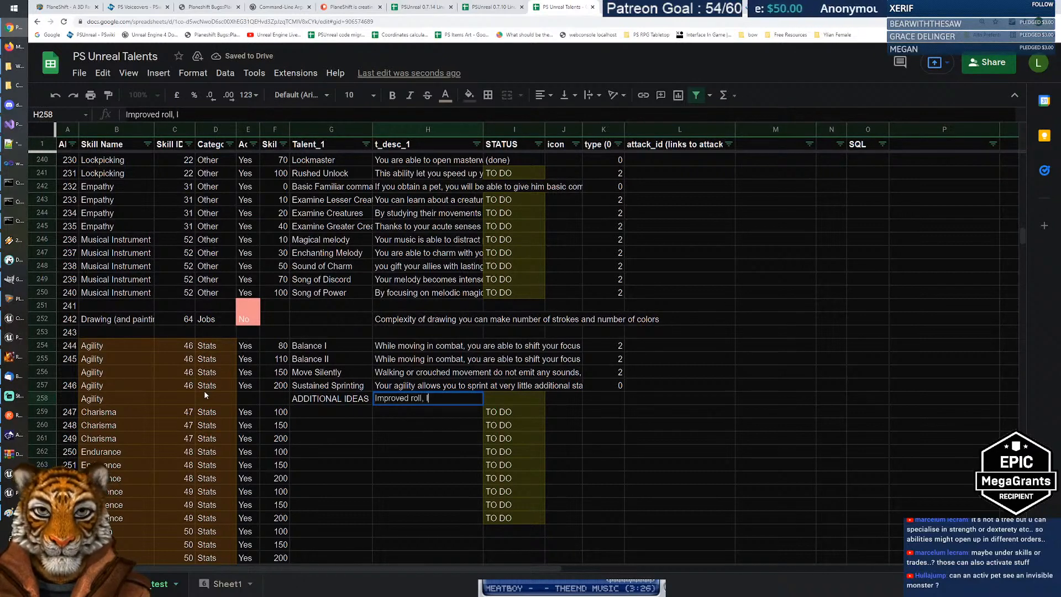
type("mprovemed cl")
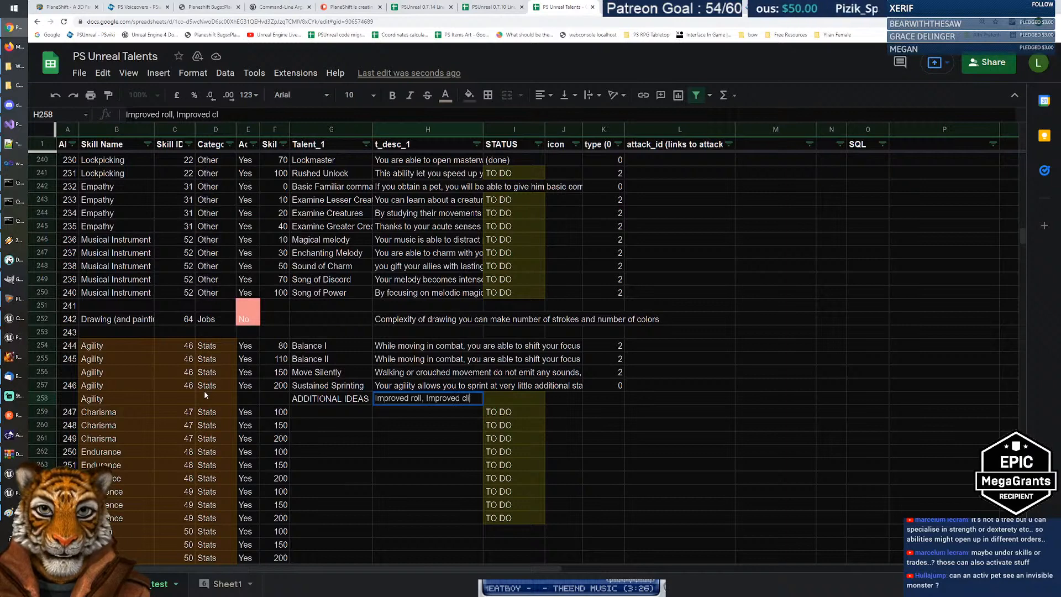
type("imbing")
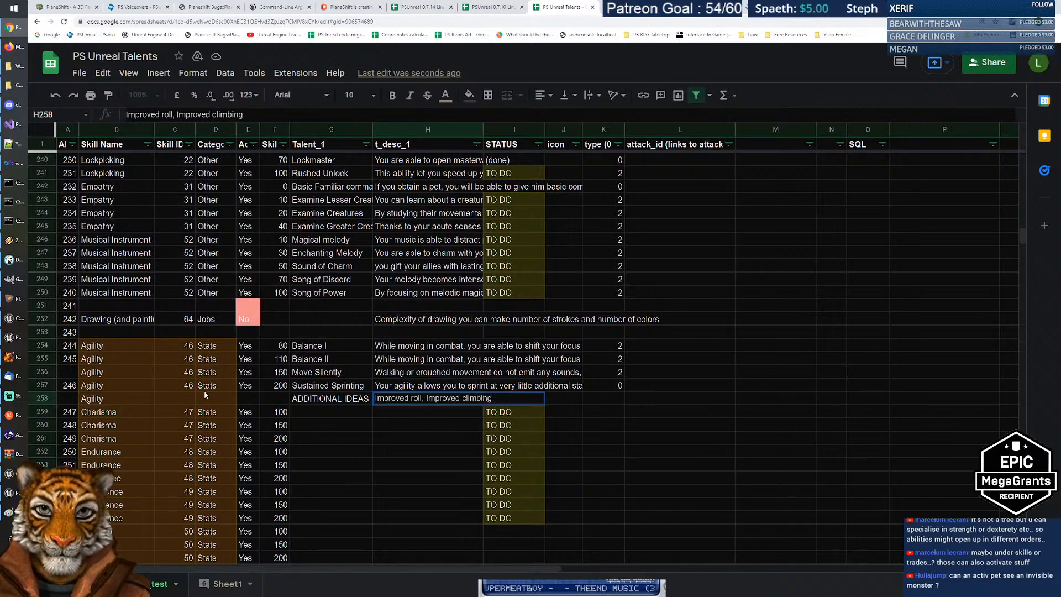
type(", Improved Mantle")
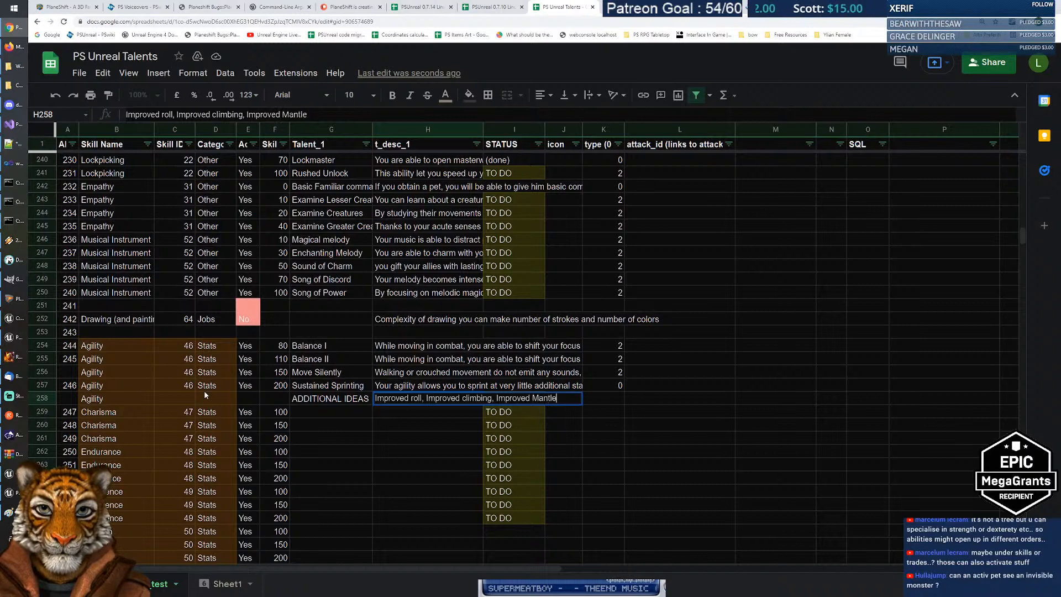
key("Return")
Step: Step through the cells around the new row 258 to check the entries
key("Up")
key("Up")
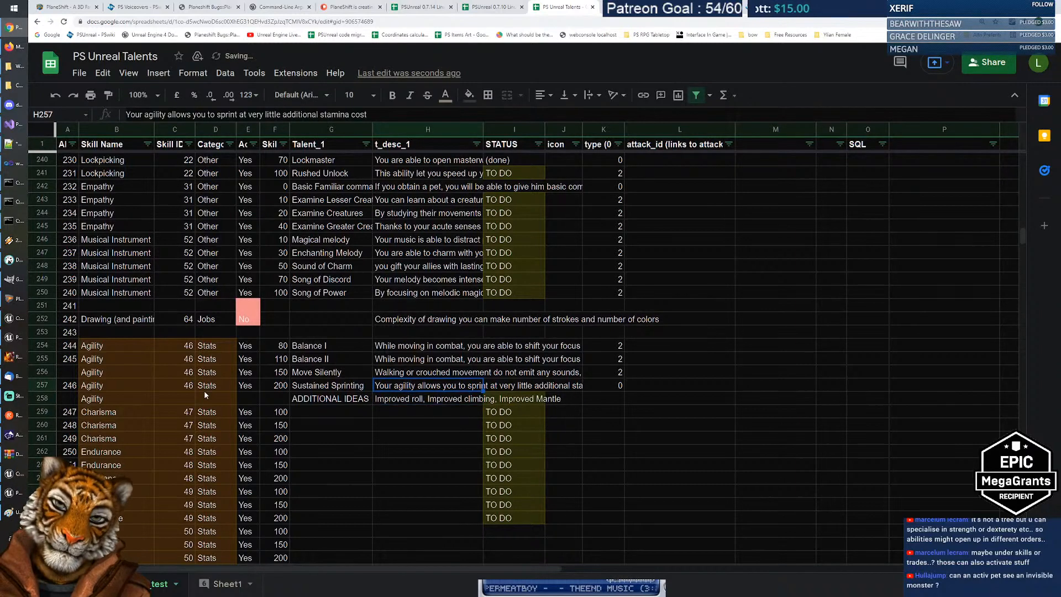
key("Down")
key("Right")
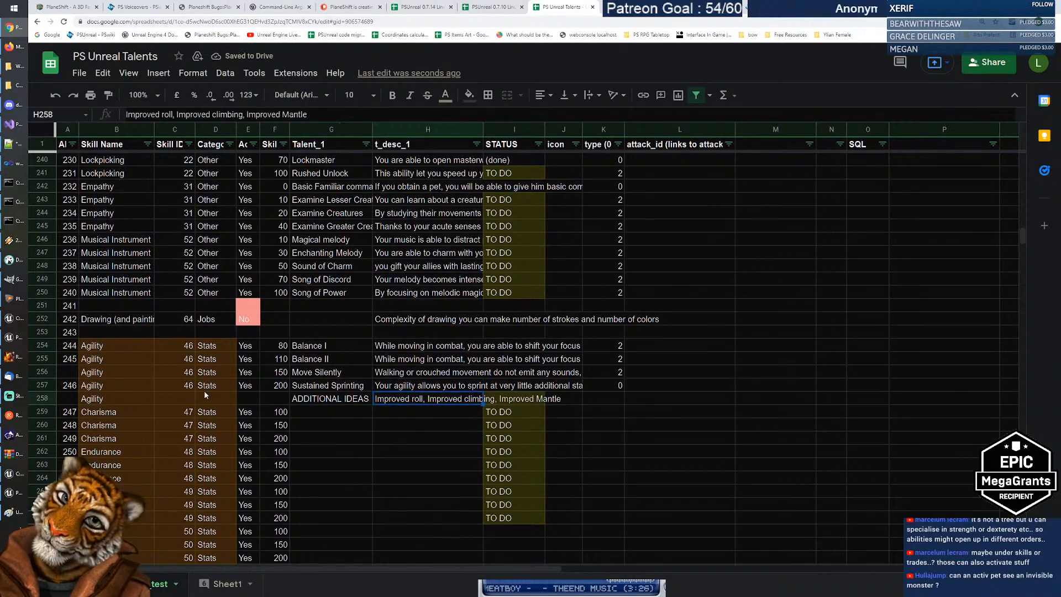
key("Up")
key("Down")
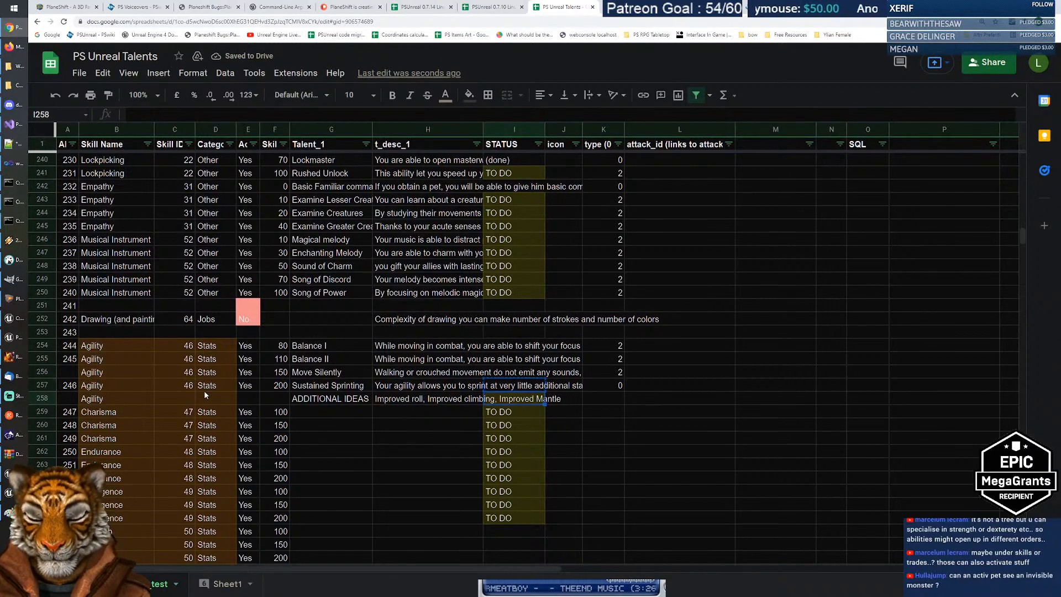
key("Down")
key("Up")
key("Left")
key("Left")
key("Right")
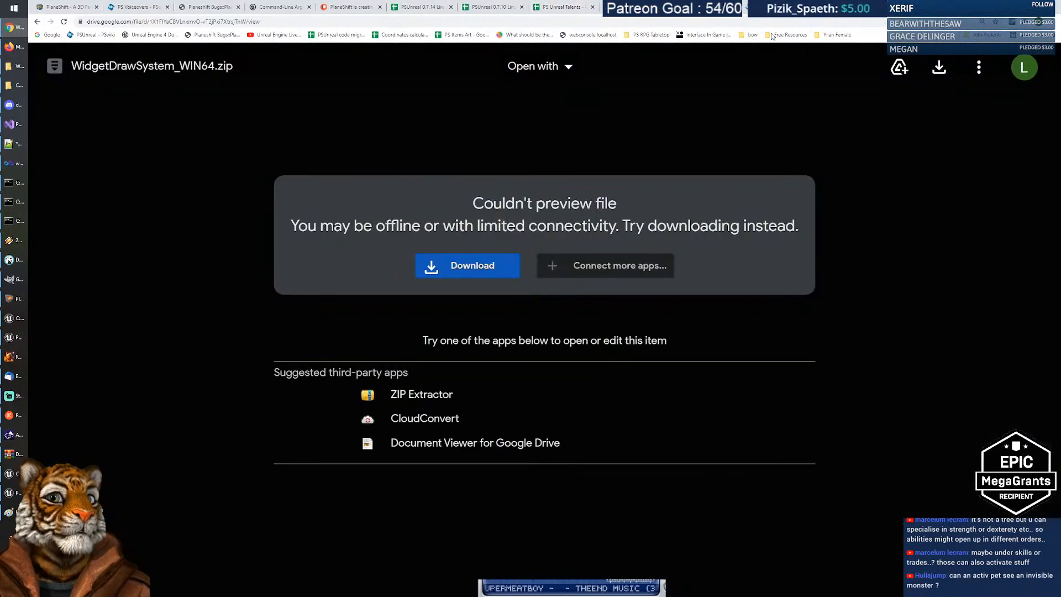
Step: Go back twice from the Drive zip preview to the Draw System product page
left_click(39, 24)
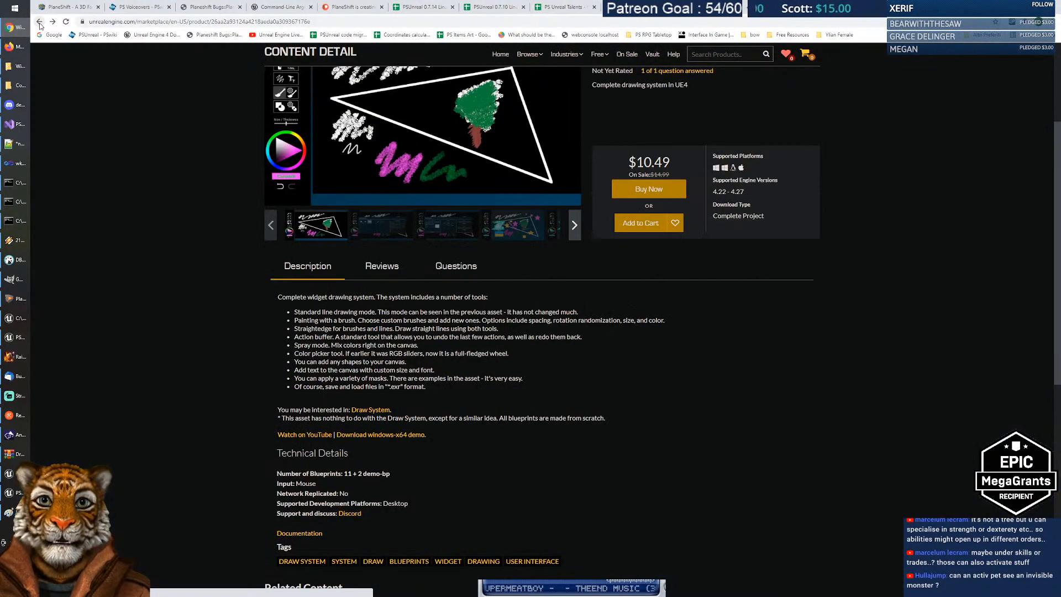
key("alt+Left")
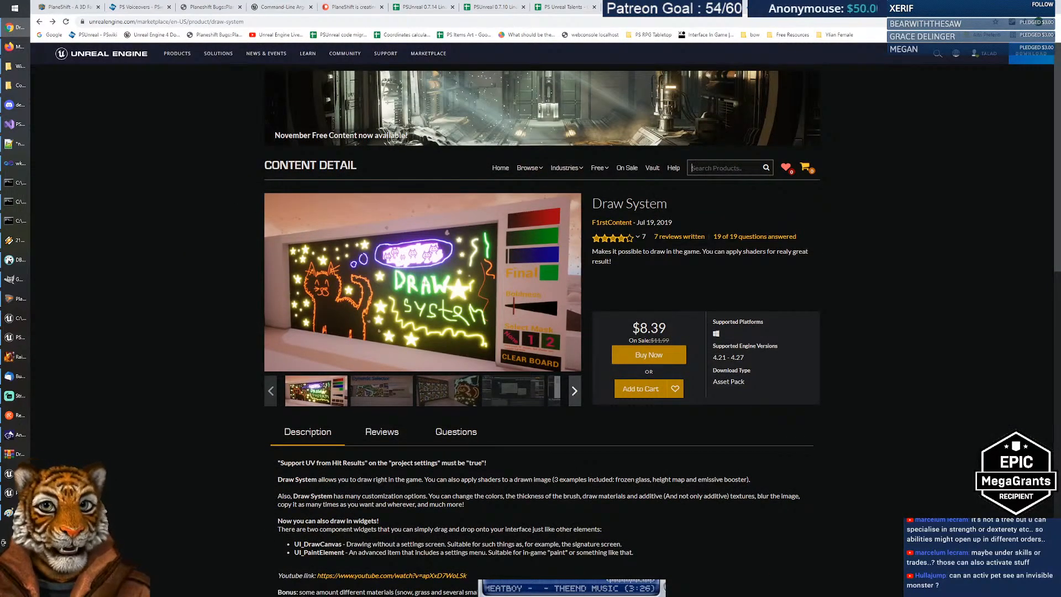
Step: Search the Marketplace for Infravision, then nightvision, and open Night Vision Hand Camera
left_click(719, 168)
type("Infravision")
key("Return")
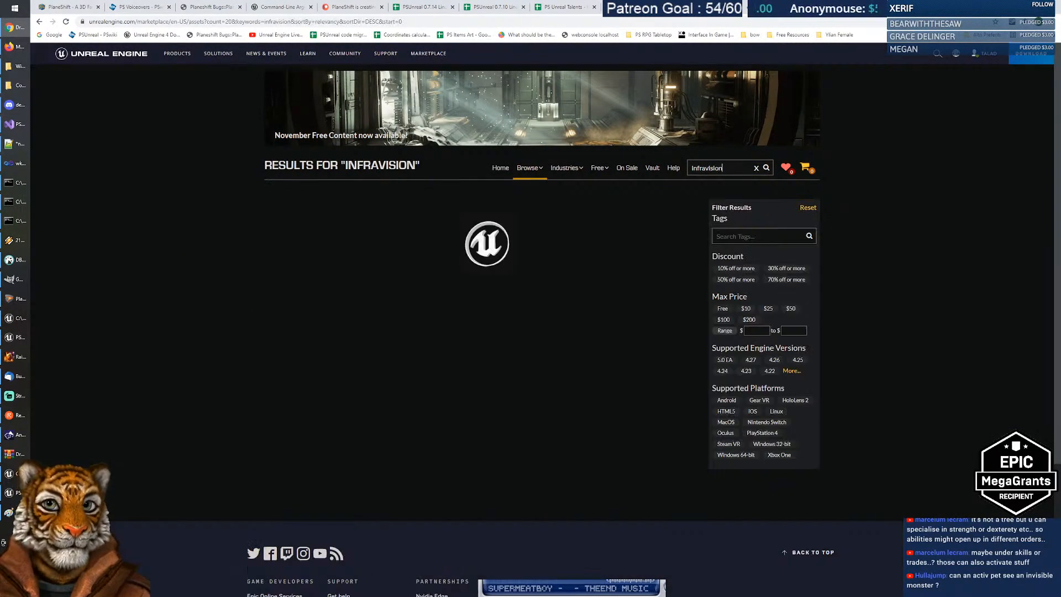
key("ctrl+a")
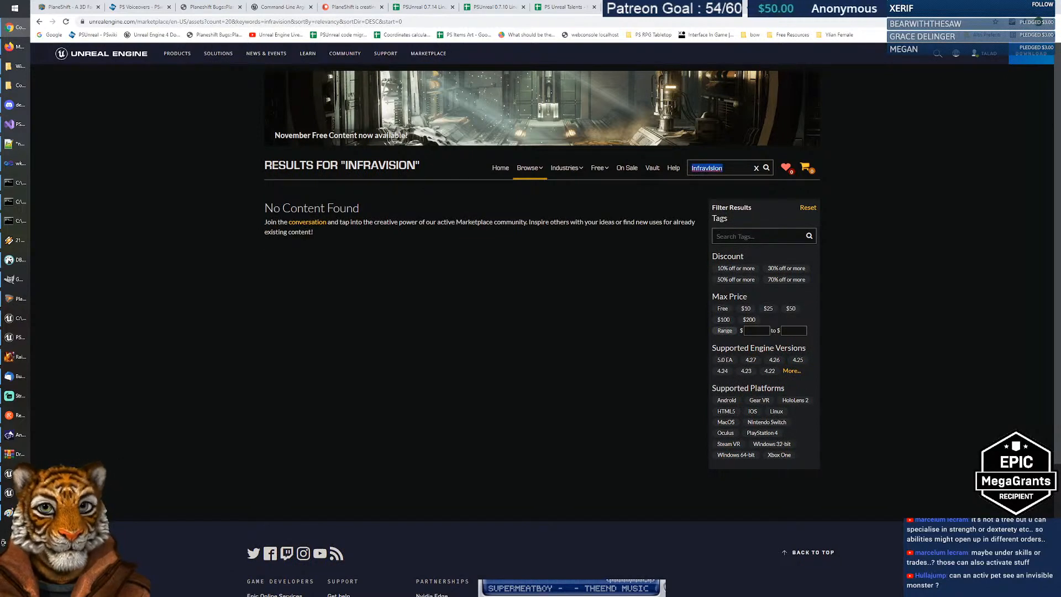
type("nightvision")
key("Return")
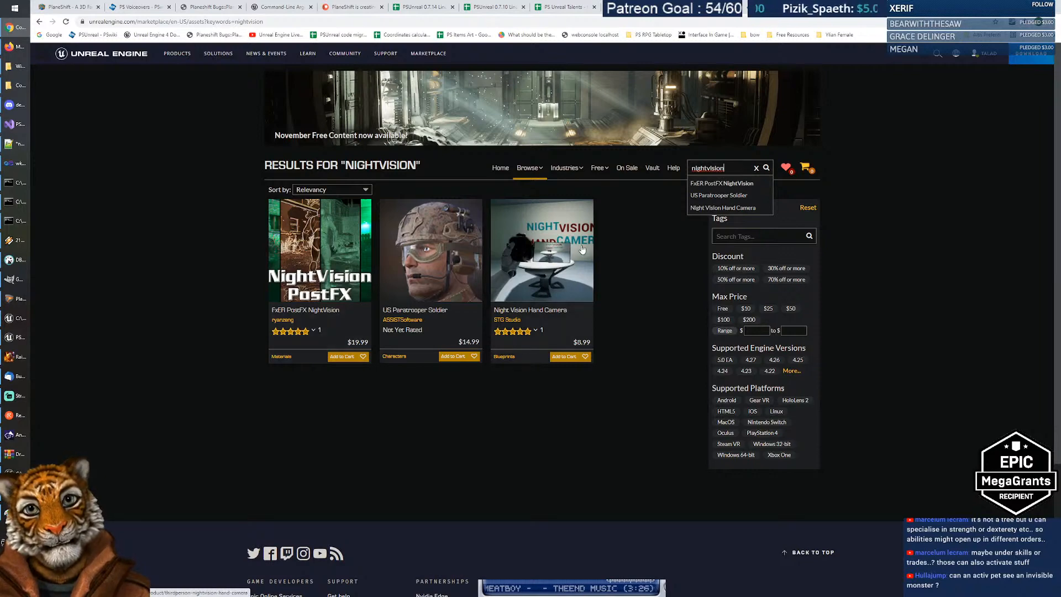
left_click(558, 253)
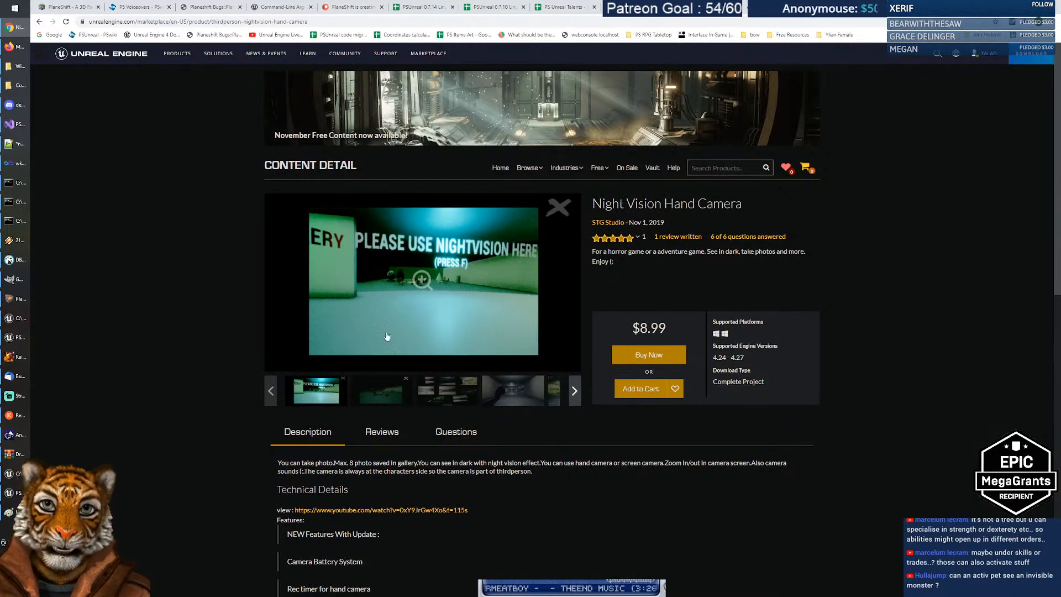
Step: Browse the product gallery to the zoom and battery screenshot and follow the YouTube demo link
left_click(381, 392)
left_click(440, 395)
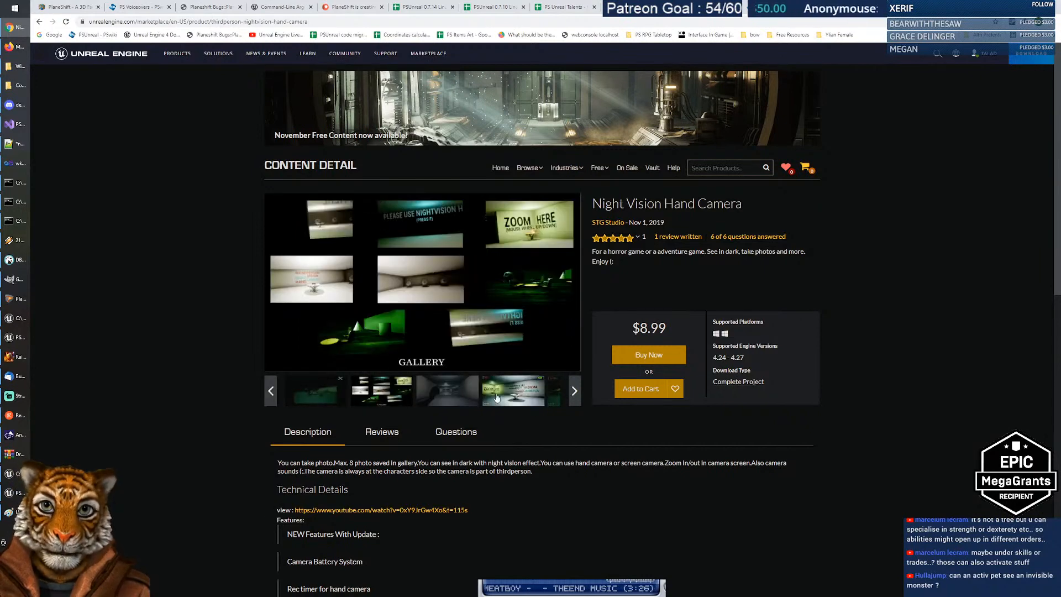
left_click(517, 397)
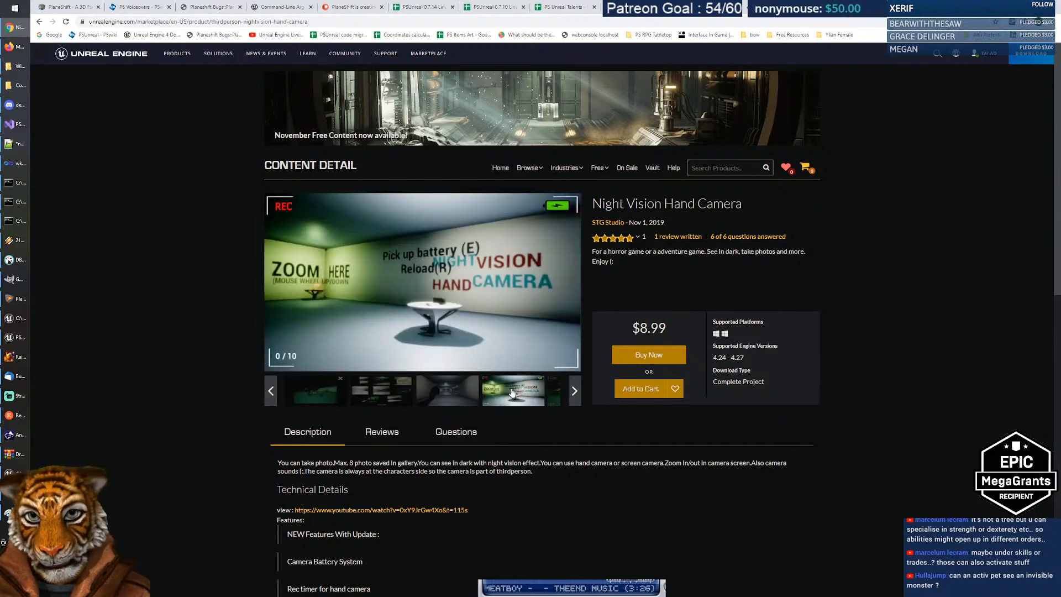
left_click(403, 510)
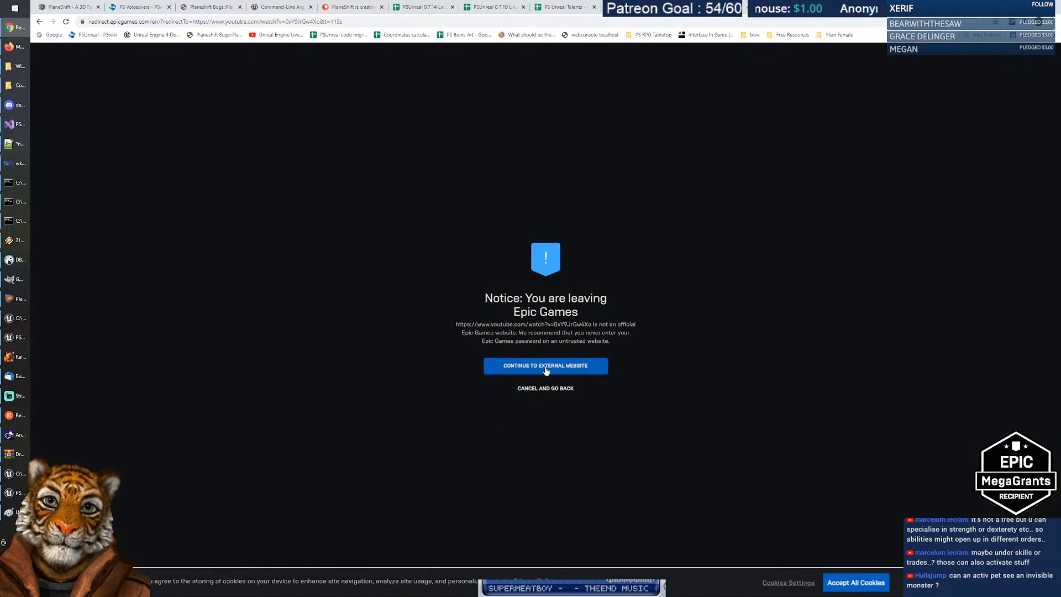
Step: Continue to the YouTube demo, skip to the night-vision footage, mute it and watch full screen
left_click(545, 366)
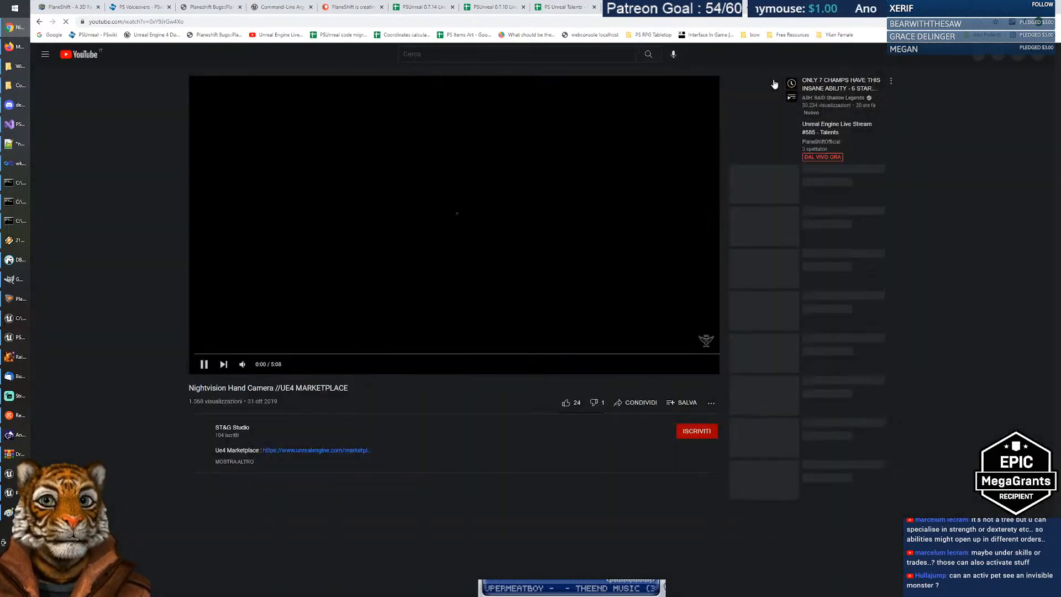
left_click(208, 353)
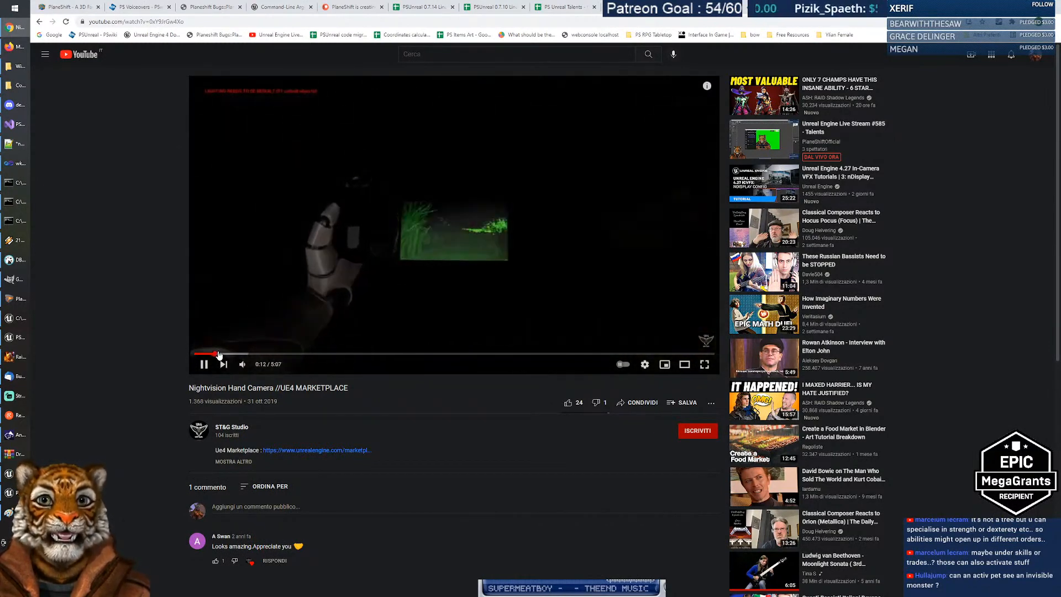
left_click(242, 364)
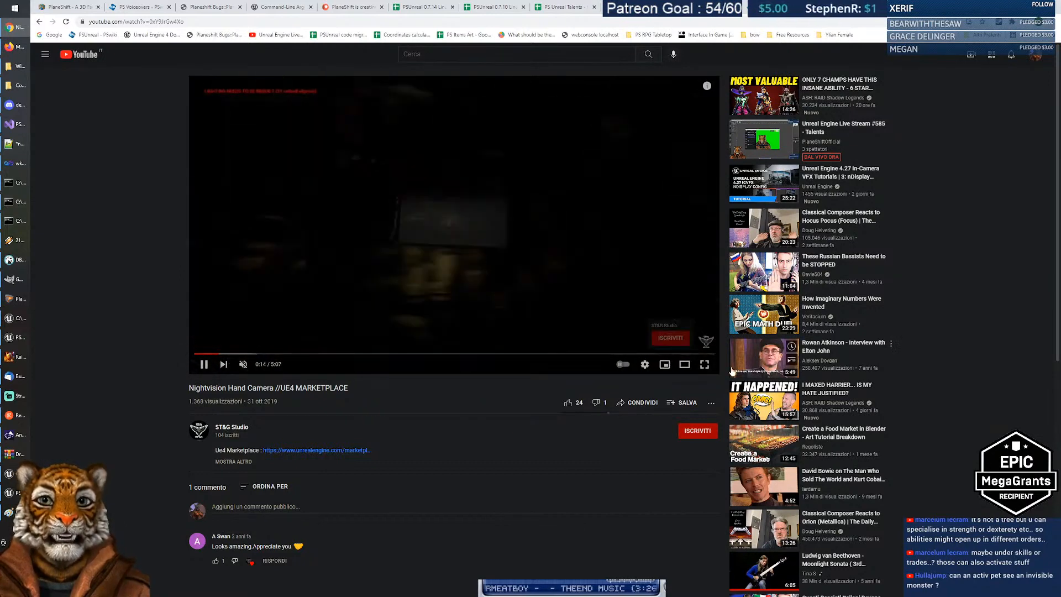
left_click(704, 365)
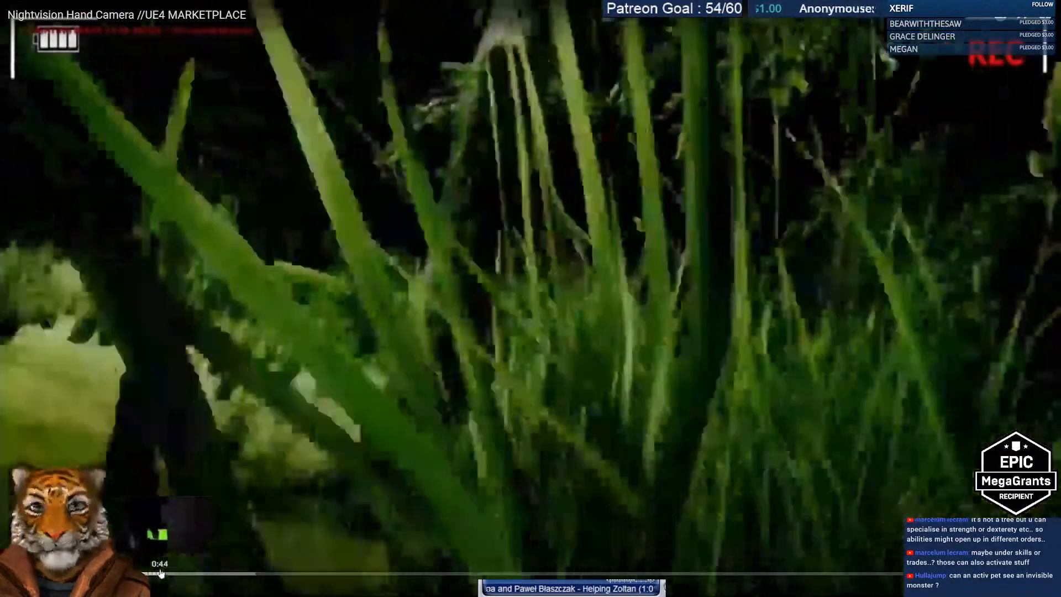
left_click(194, 573)
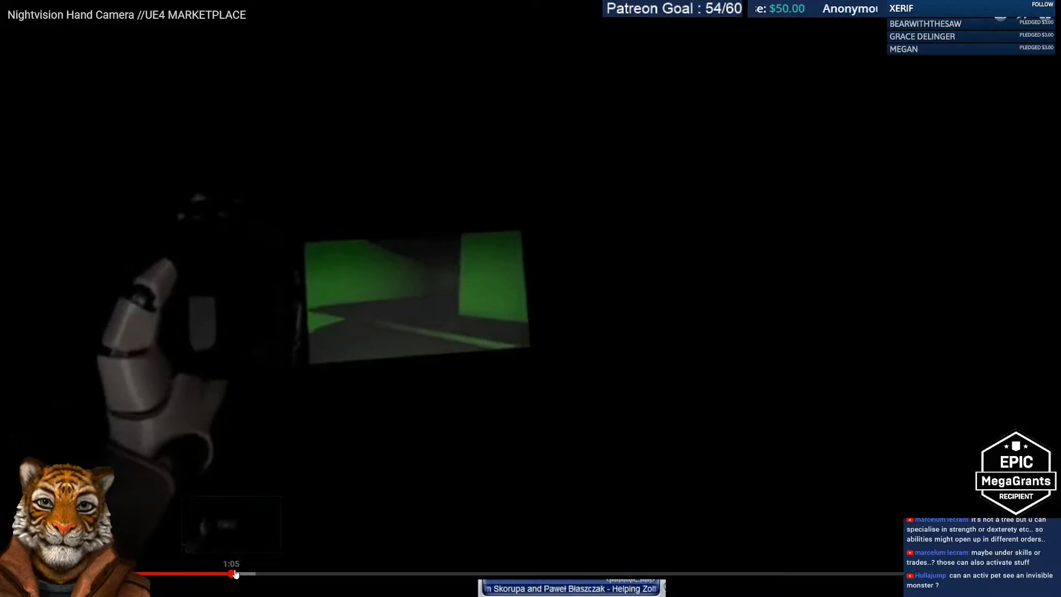
left_click_drag(235, 574, 254, 573)
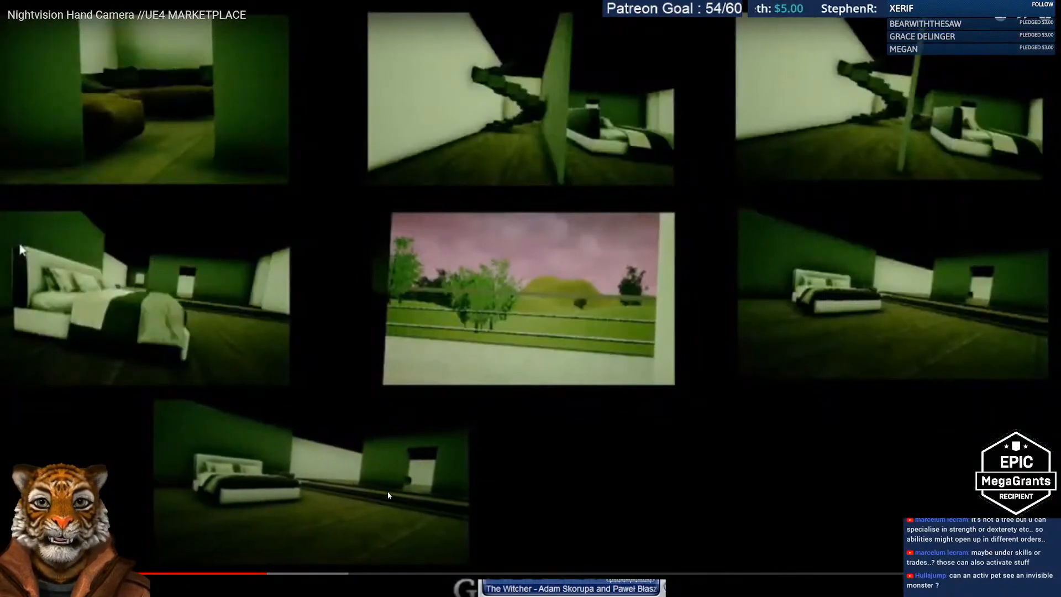
Step: Skip through the demo to near the end, exit fullscreen and return to the product page
left_click(310, 574)
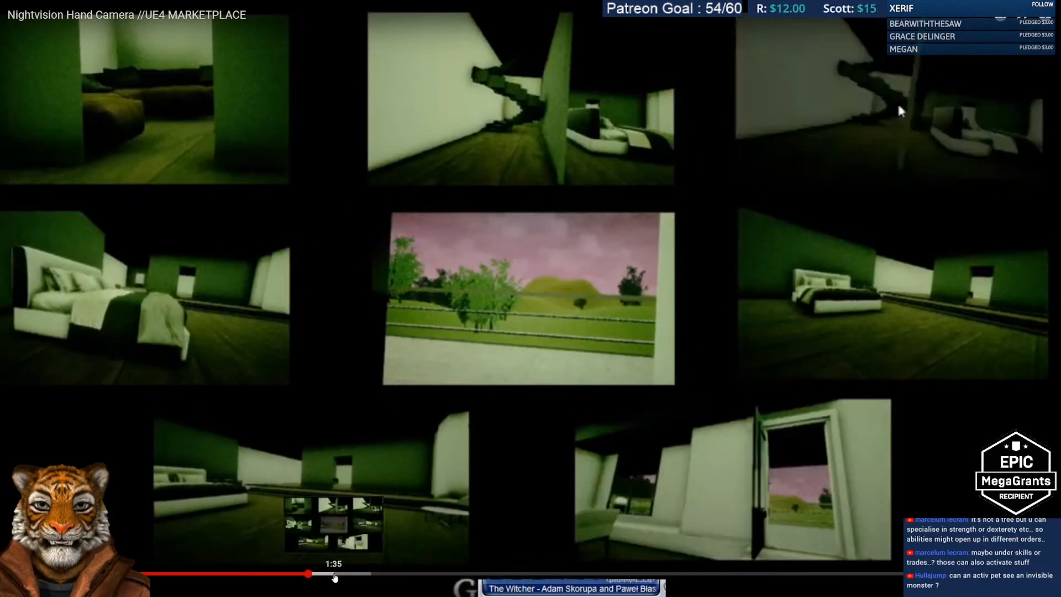
left_click(381, 575)
left_click(407, 575)
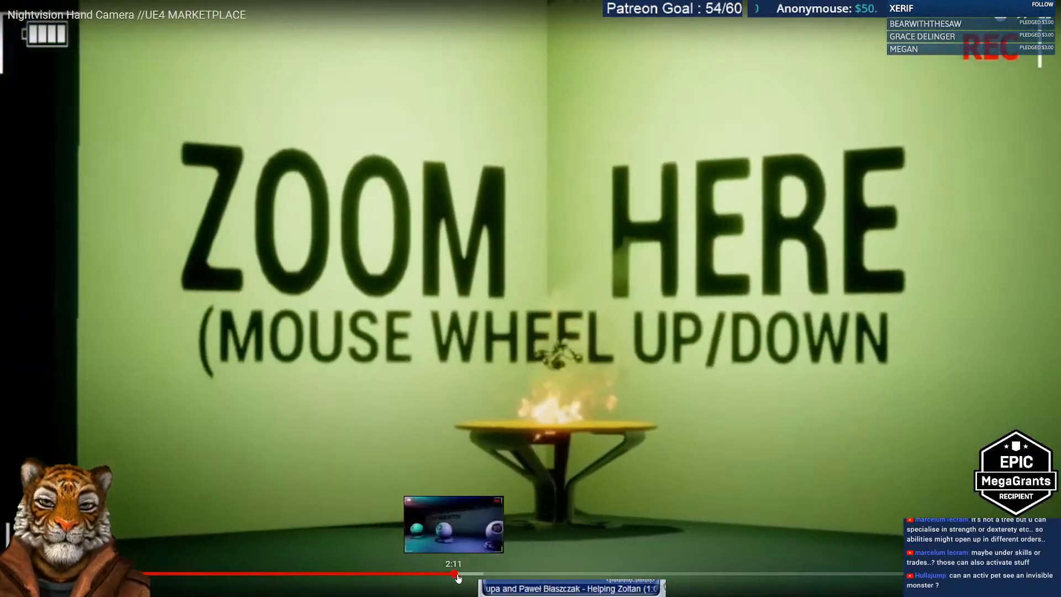
left_click(459, 575)
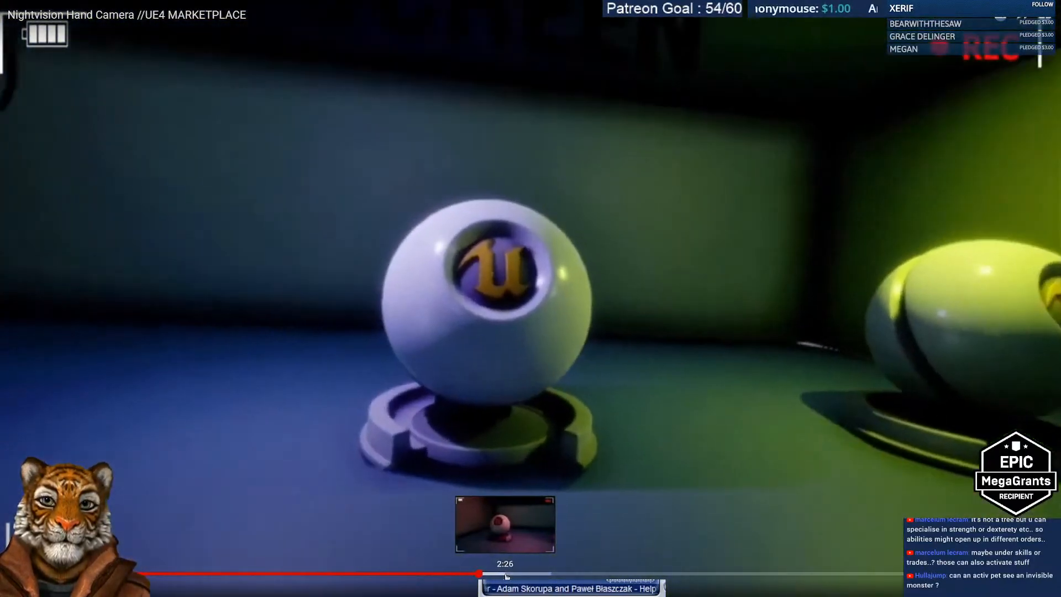
left_click_drag(506, 576, 559, 576)
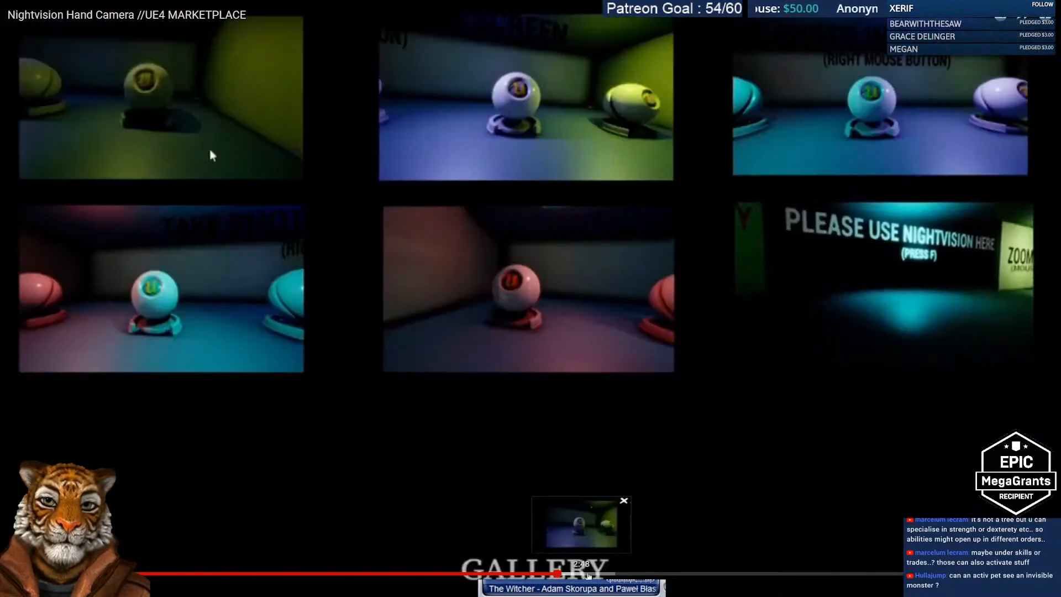
left_click(589, 576)
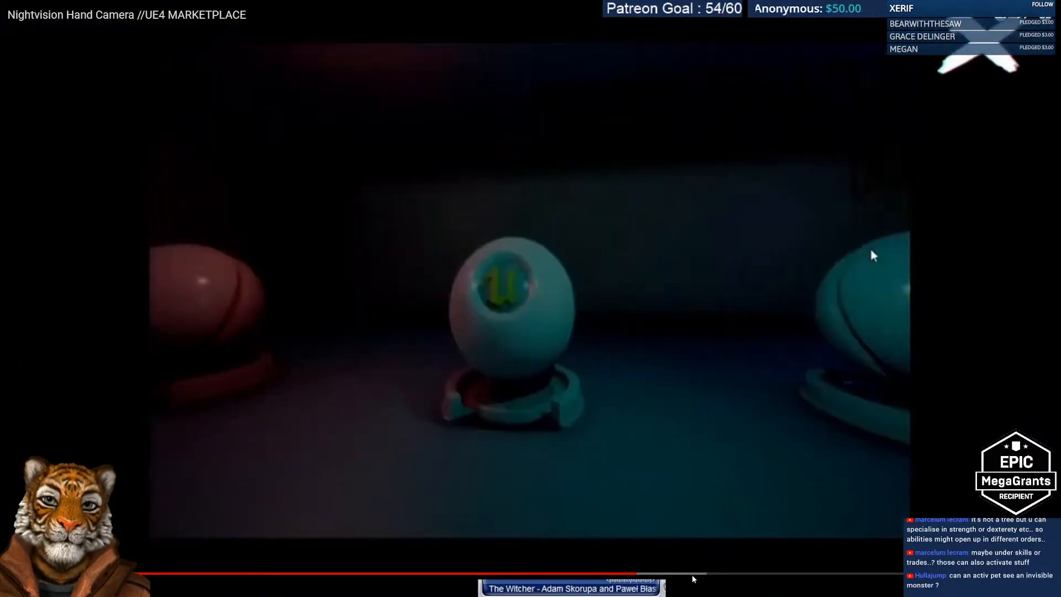
left_click(693, 576)
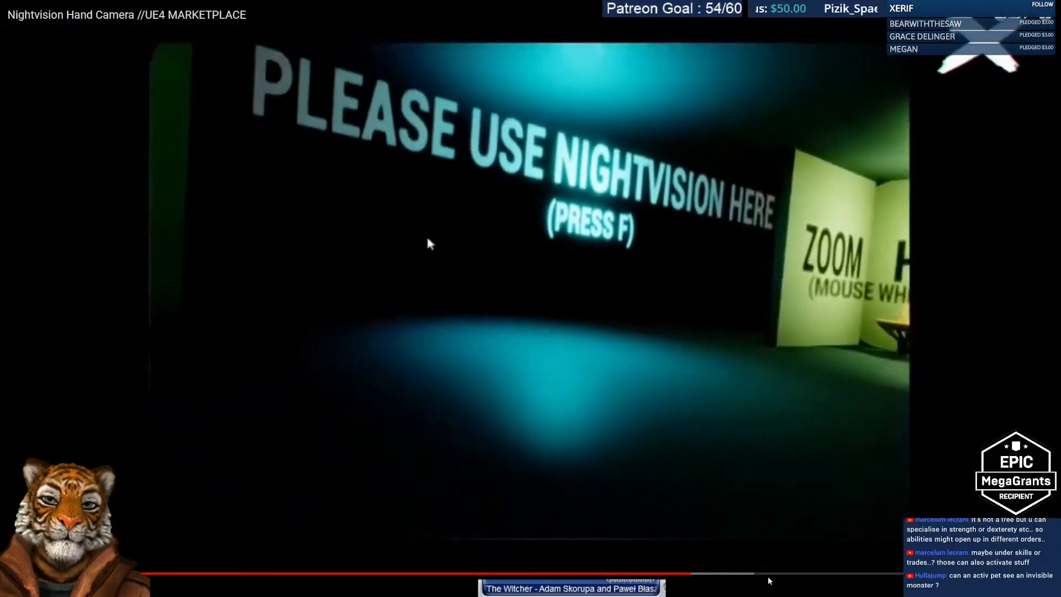
left_click(734, 576)
left_click(782, 576)
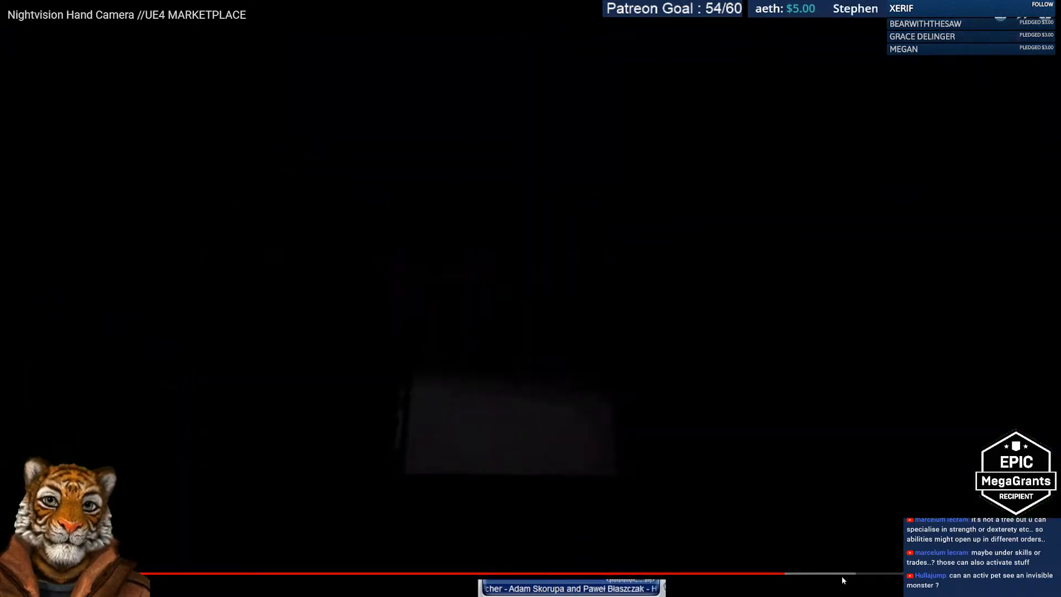
left_click(878, 576)
left_click(900, 576)
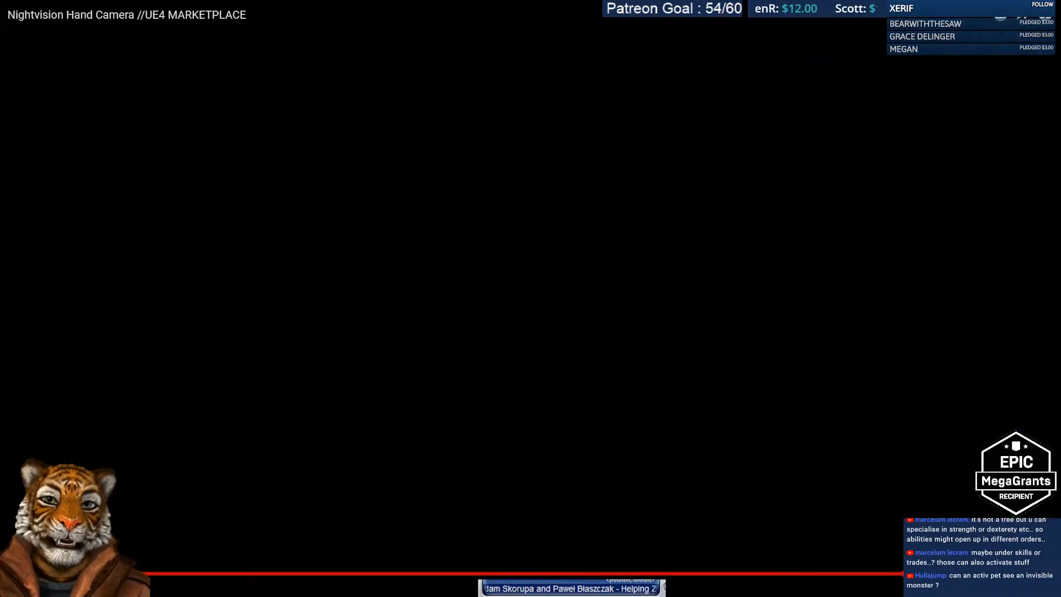
key("Escape")
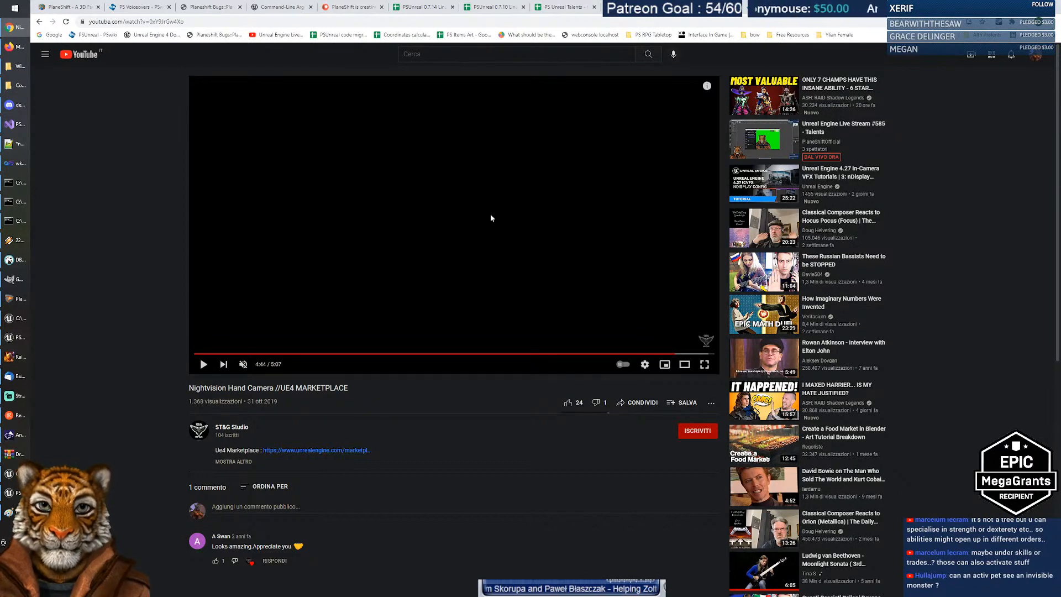
left_click(40, 22)
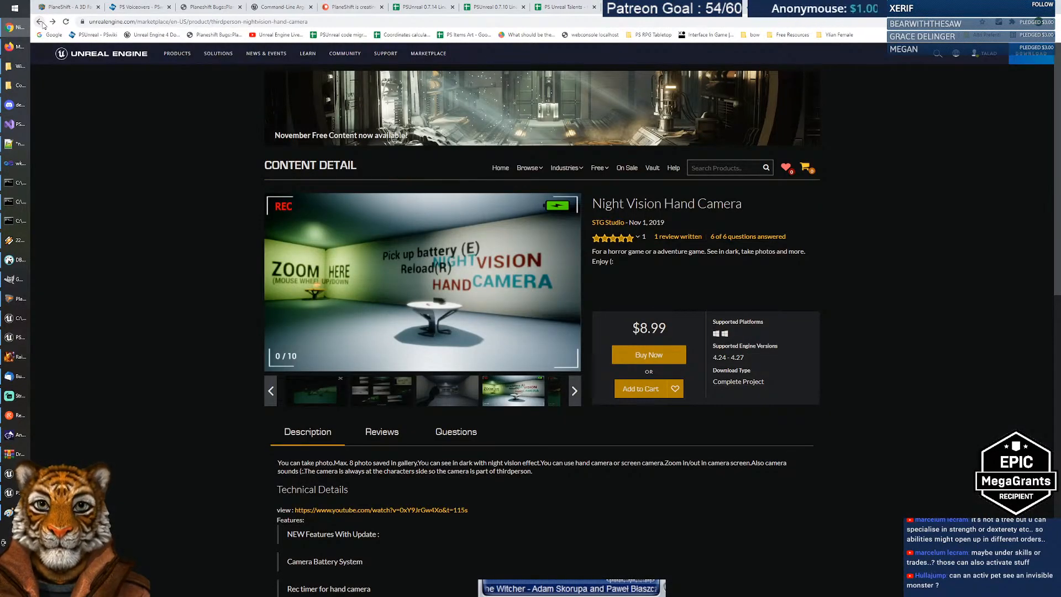
Step: Return to the nightvision results, open FxER PostFX NightVision and enlarge its screenshot
left_click(40, 23)
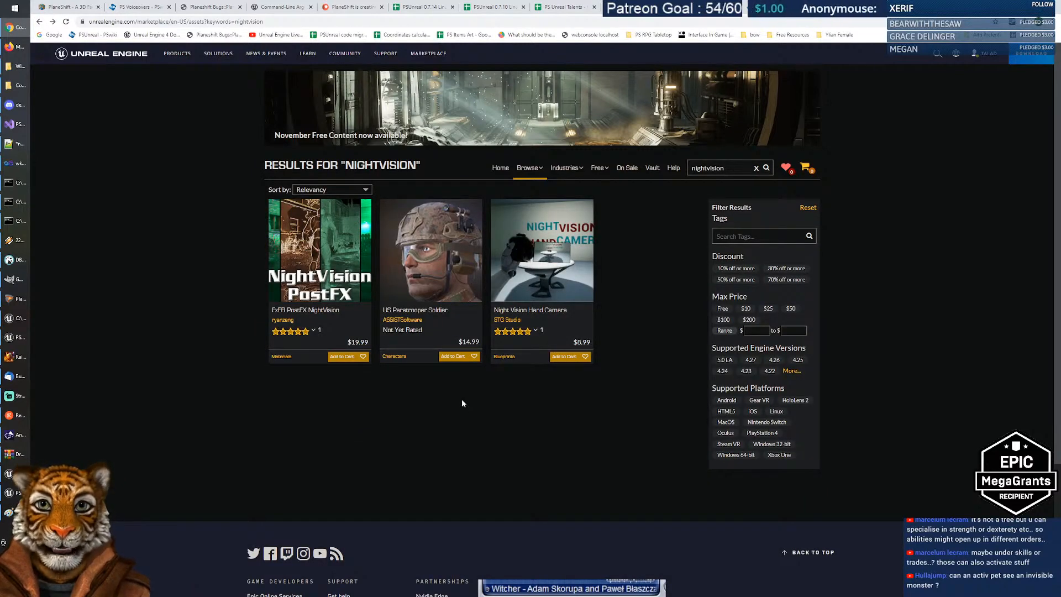
left_click(319, 248)
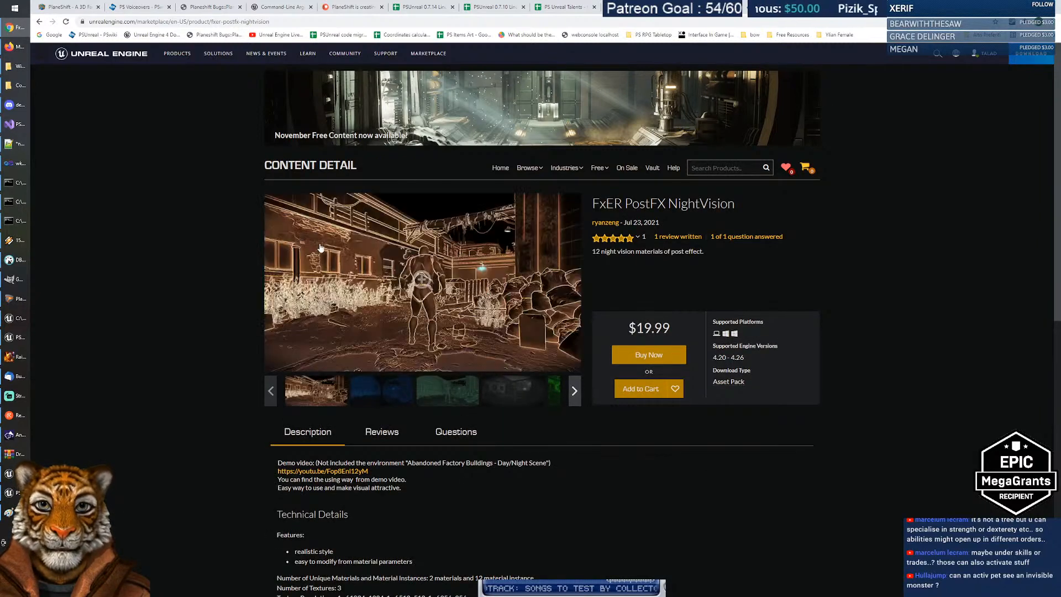
left_click(426, 286)
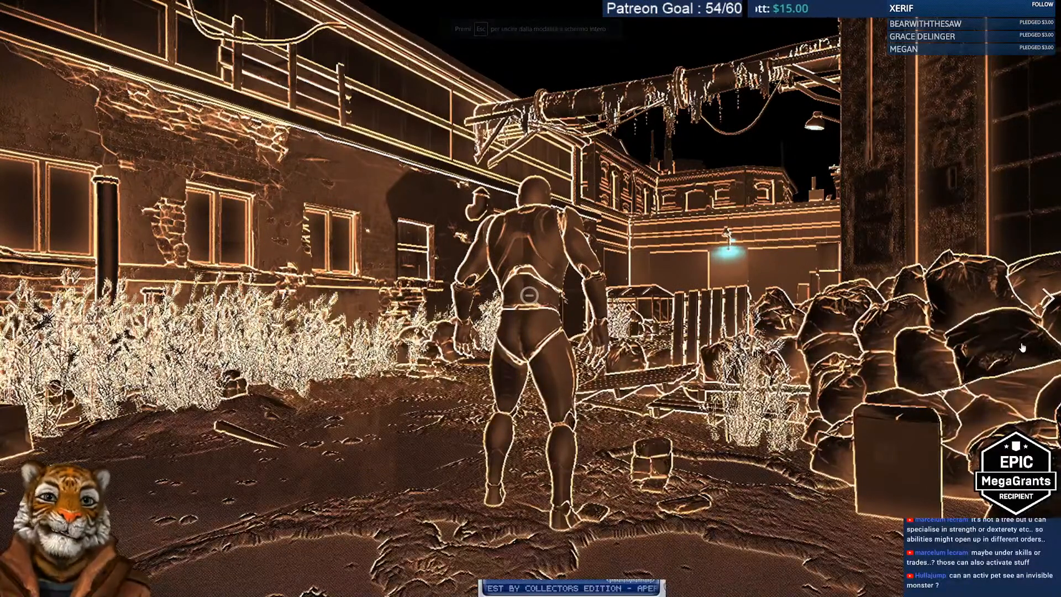
Step: Step through all FxER screenshots to the Night Vision Device title image, then close the gallery
left_click(1045, 303)
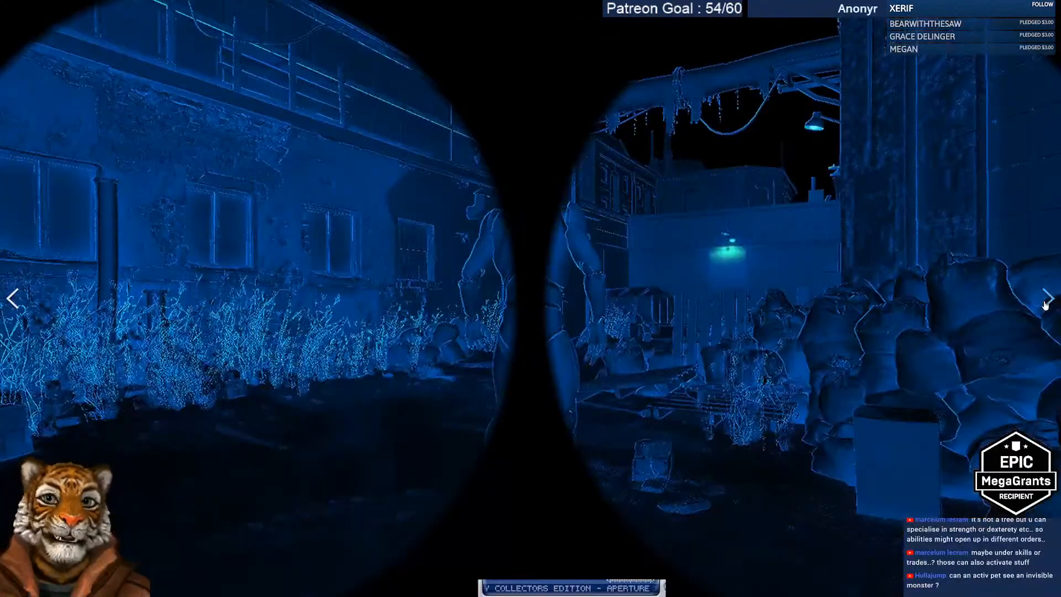
left_click(1048, 302)
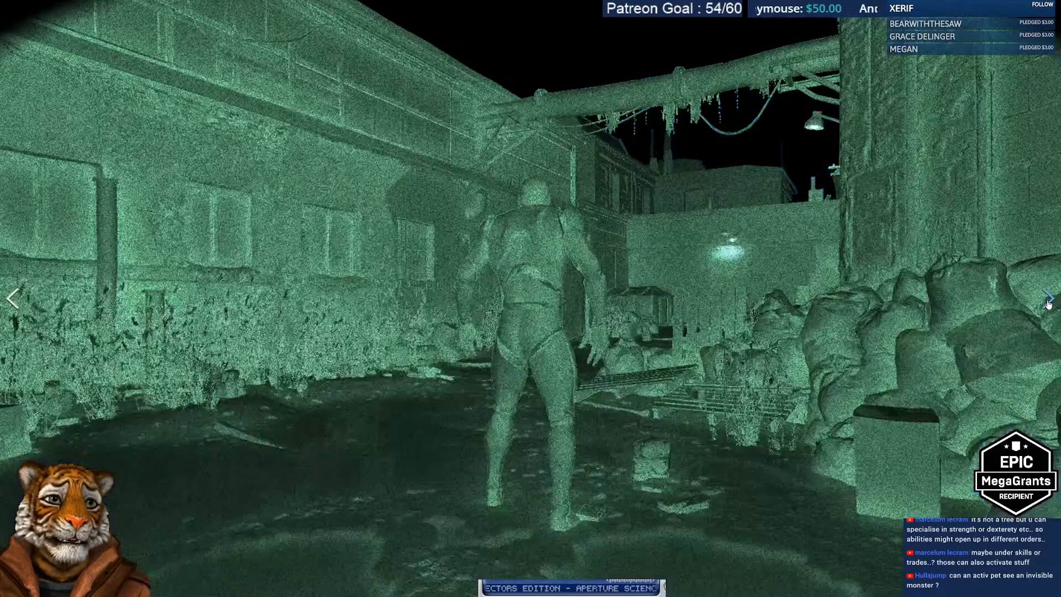
left_click(1048, 303)
left_click(1048, 303)
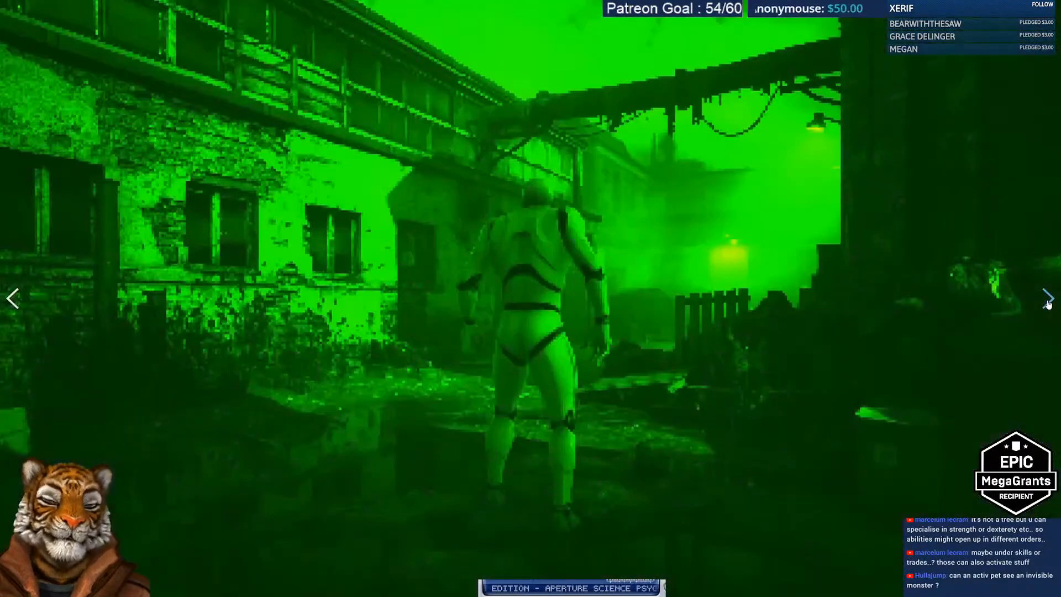
left_click(1048, 302)
left_click(1048, 303)
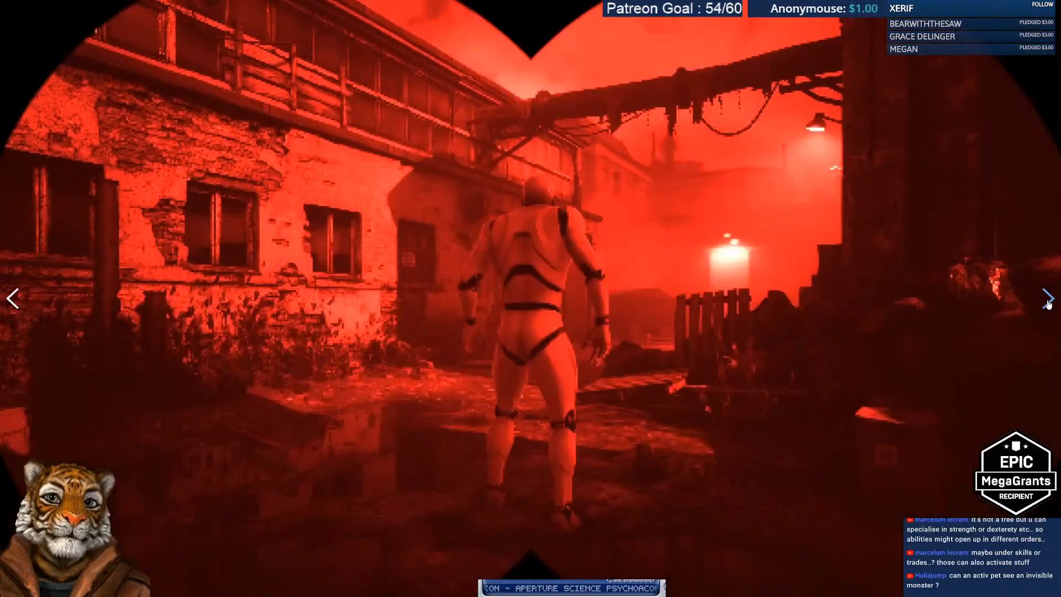
left_click(1048, 303)
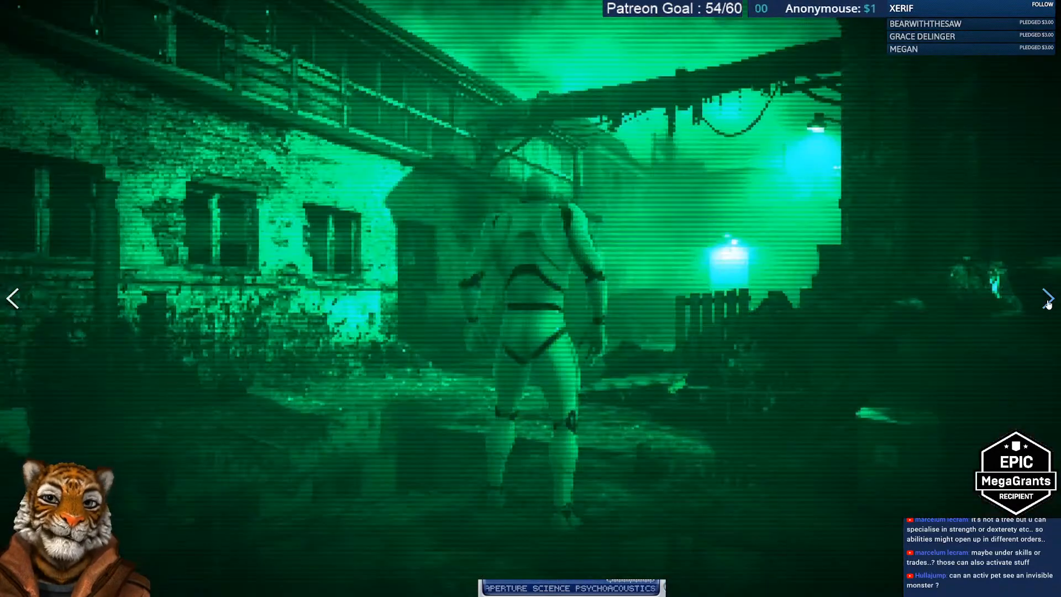
left_click(1048, 302)
left_click(1048, 303)
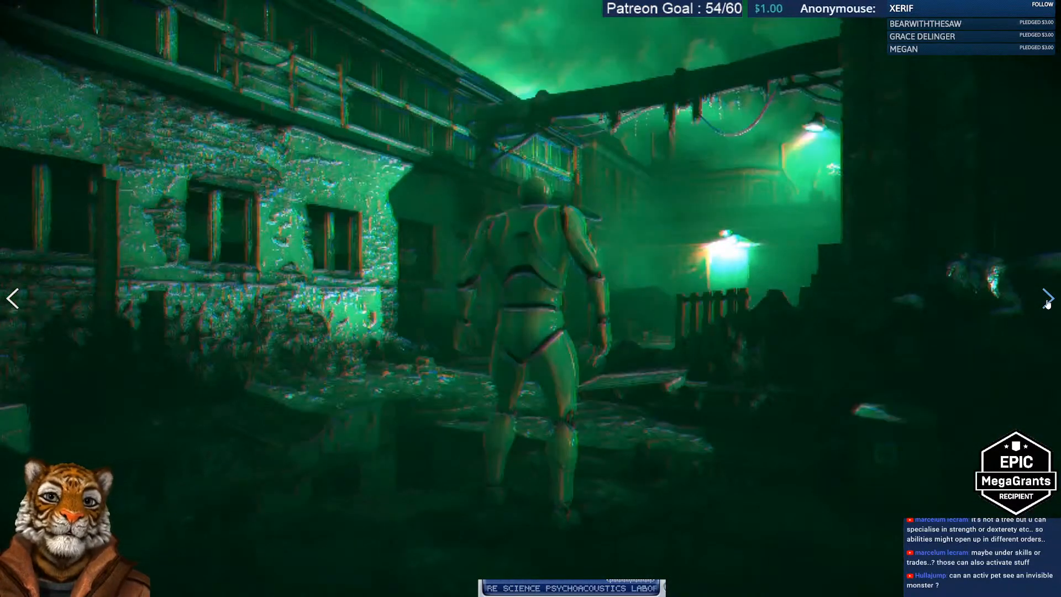
left_click(1049, 303)
left_click(1045, 303)
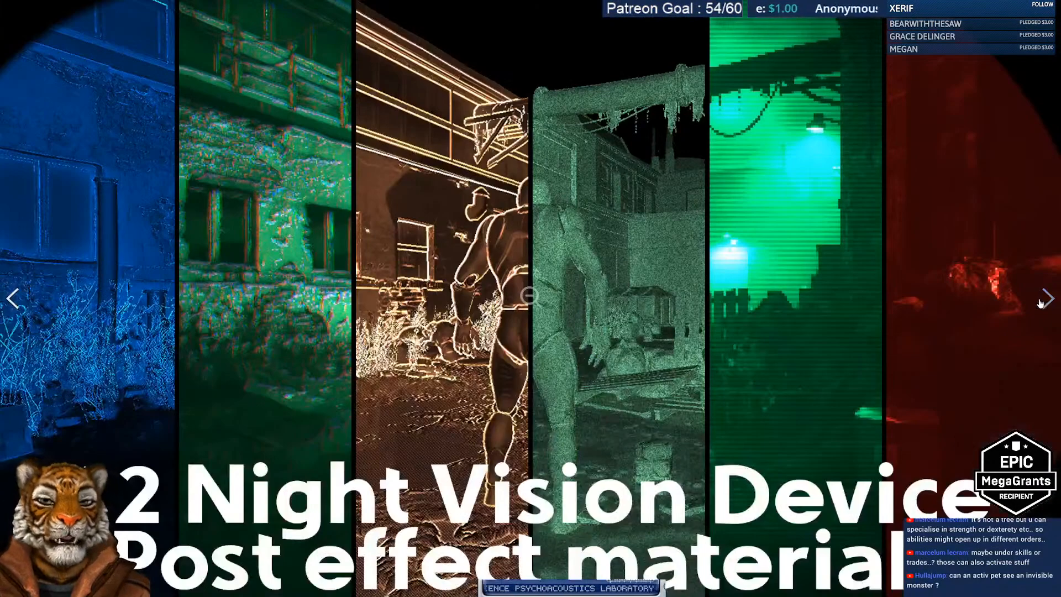
key("Escape")
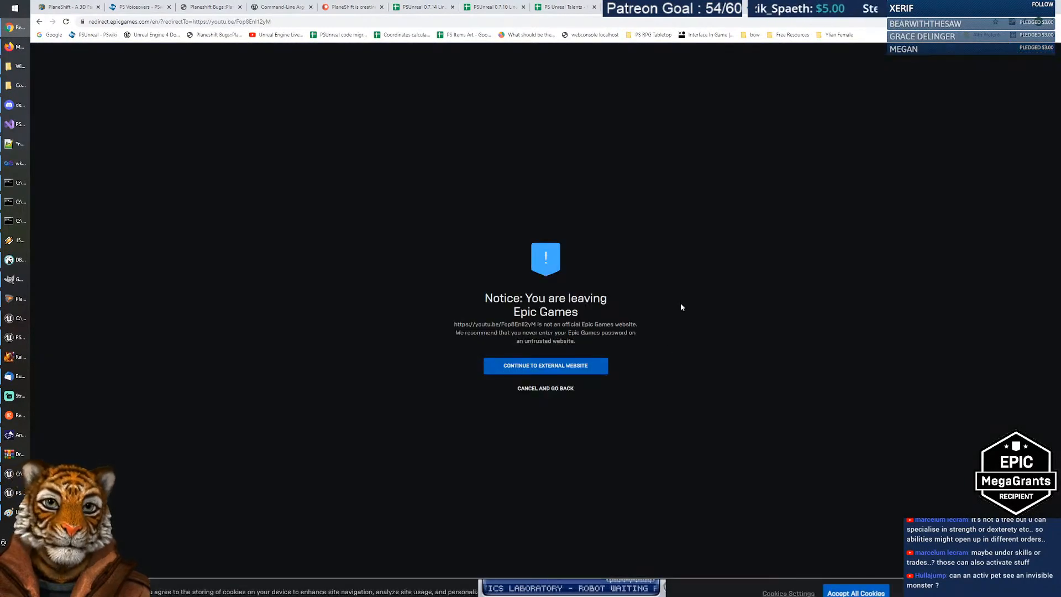
Step: Open the PostFX Night Vision demo fullscreen and skip ahead to the vignetted night-vision part
left_click(572, 366)
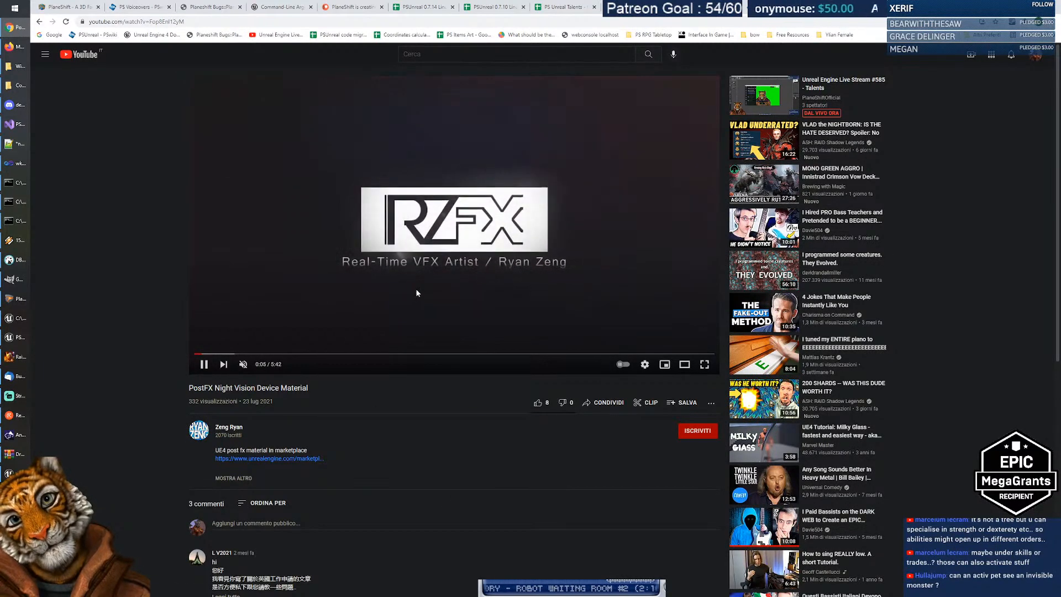
double_click(480, 319)
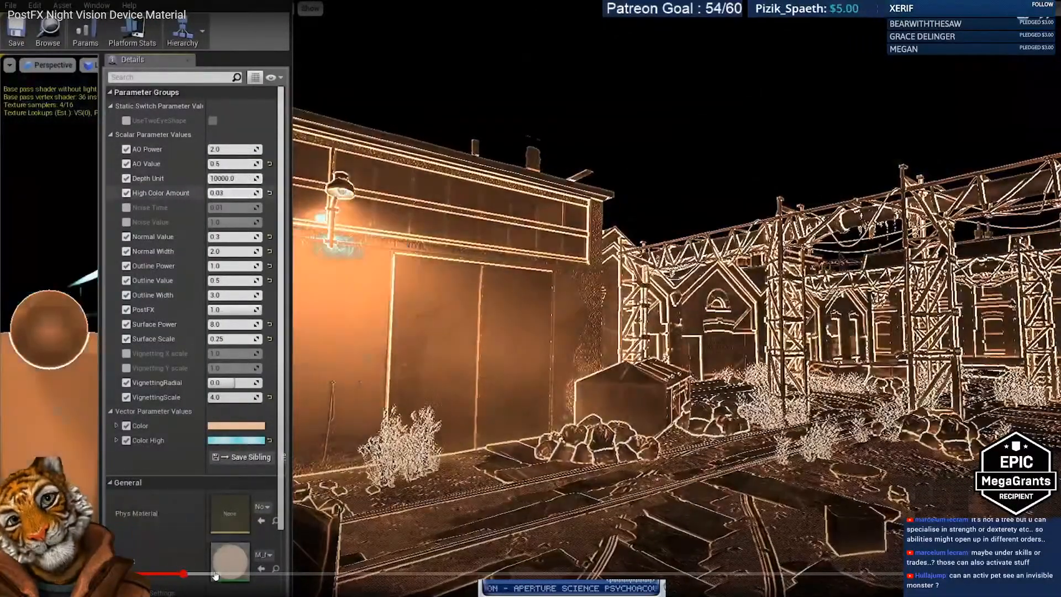
left_click(235, 574)
left_click(266, 575)
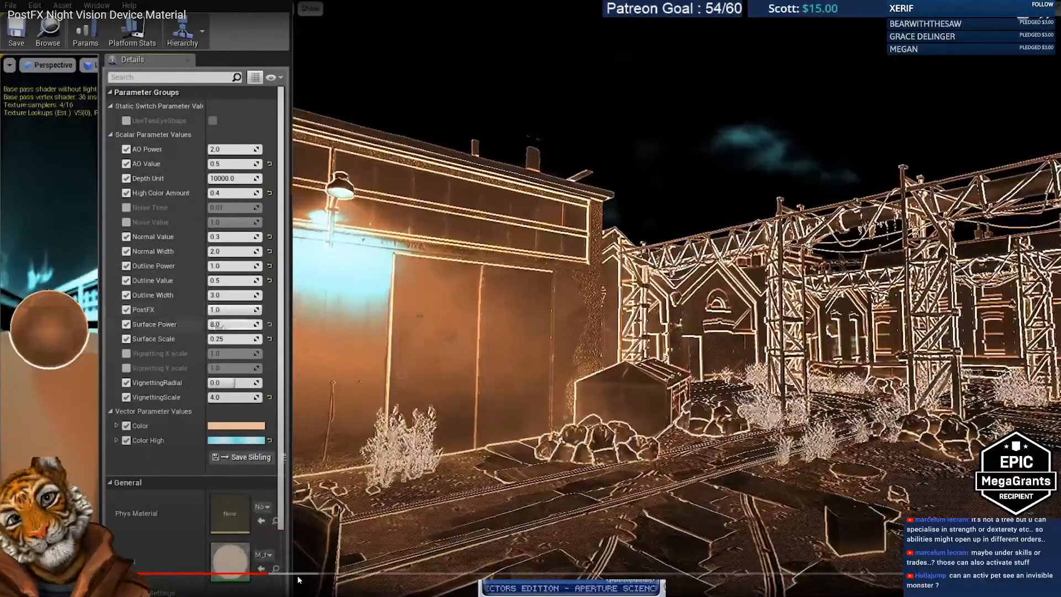
left_click(313, 575)
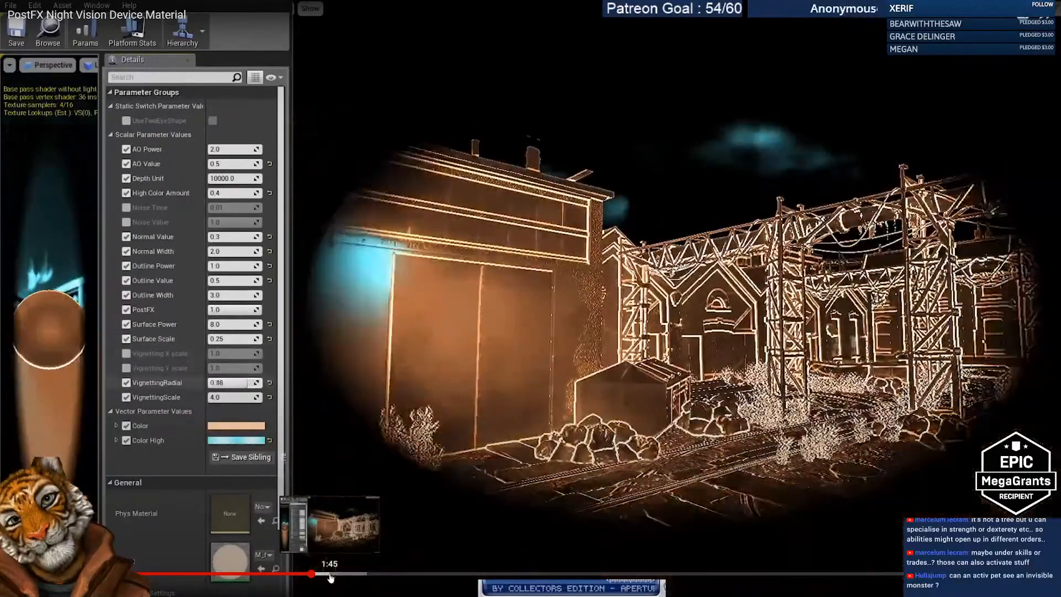
left_click(330, 575)
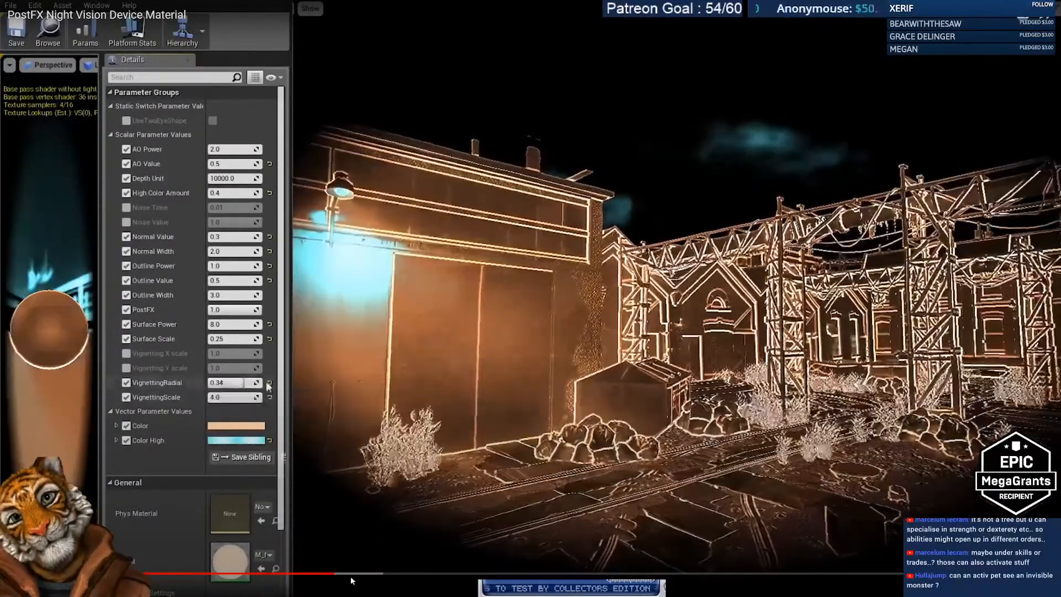
left_click(351, 575)
left_click(370, 575)
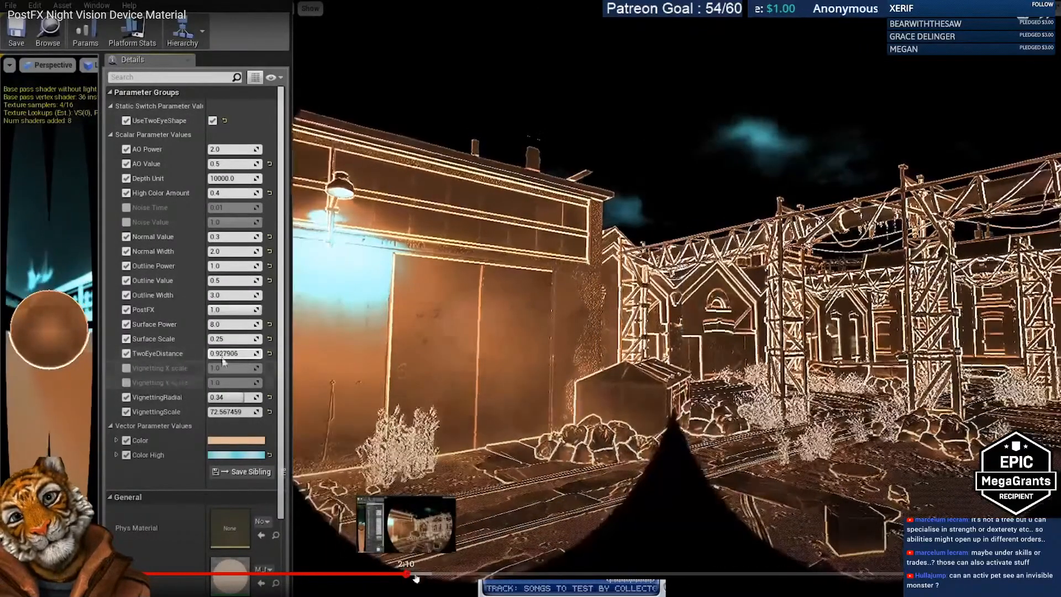
Step: Skip forward through the oval-vignette, contrast, glitch and scanline sections to past 4:09
left_click(409, 575)
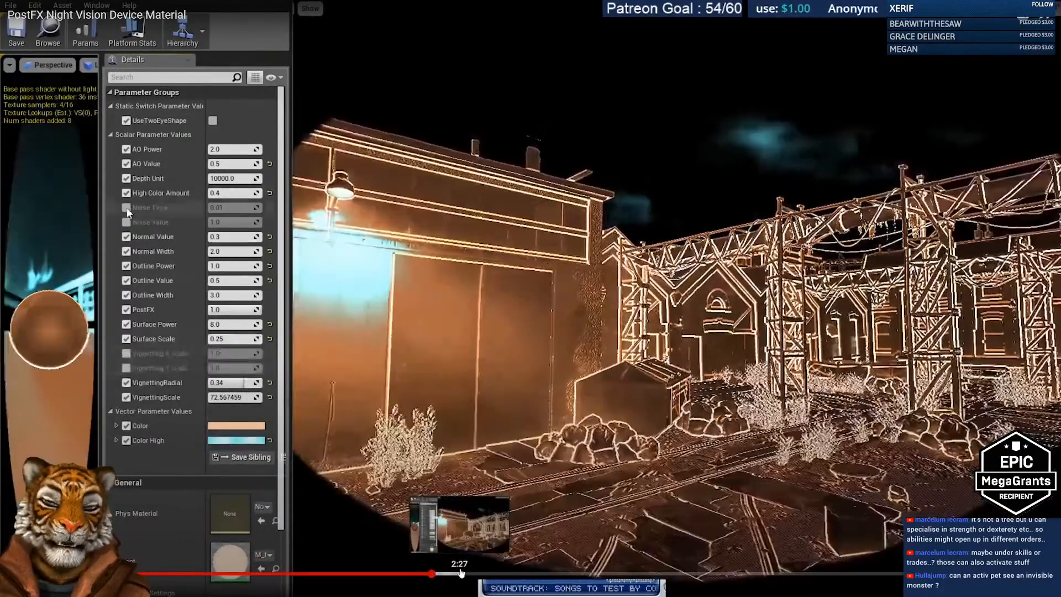
left_click_drag(464, 575, 538, 575)
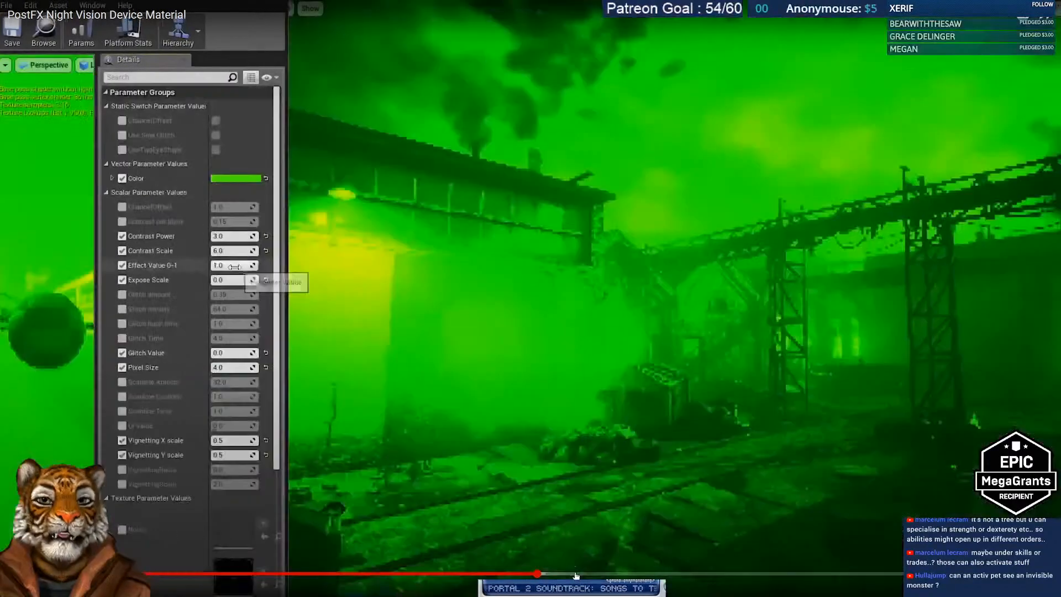
left_click(579, 575)
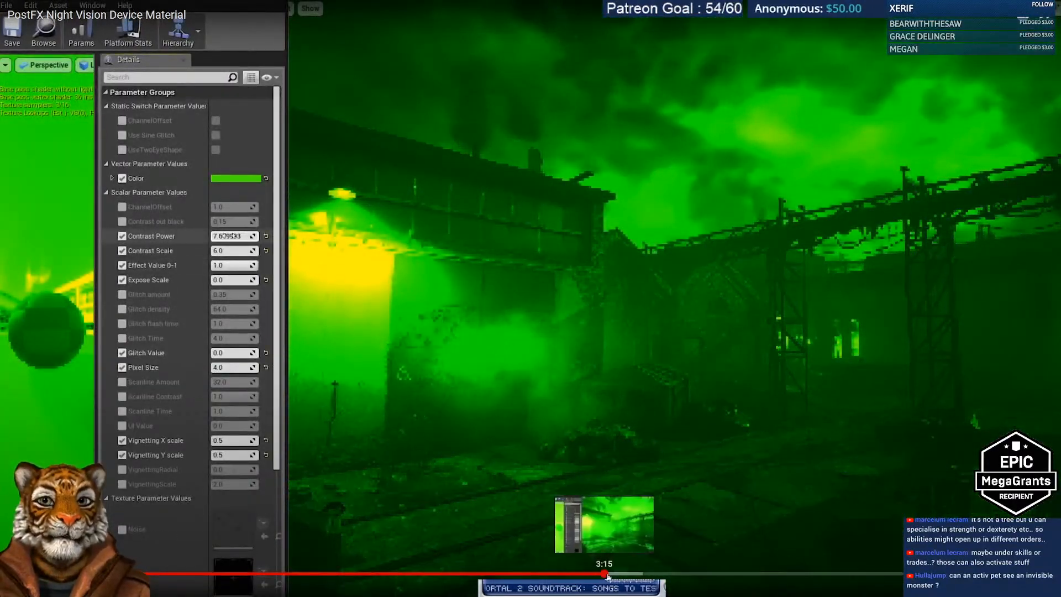
left_click(646, 575)
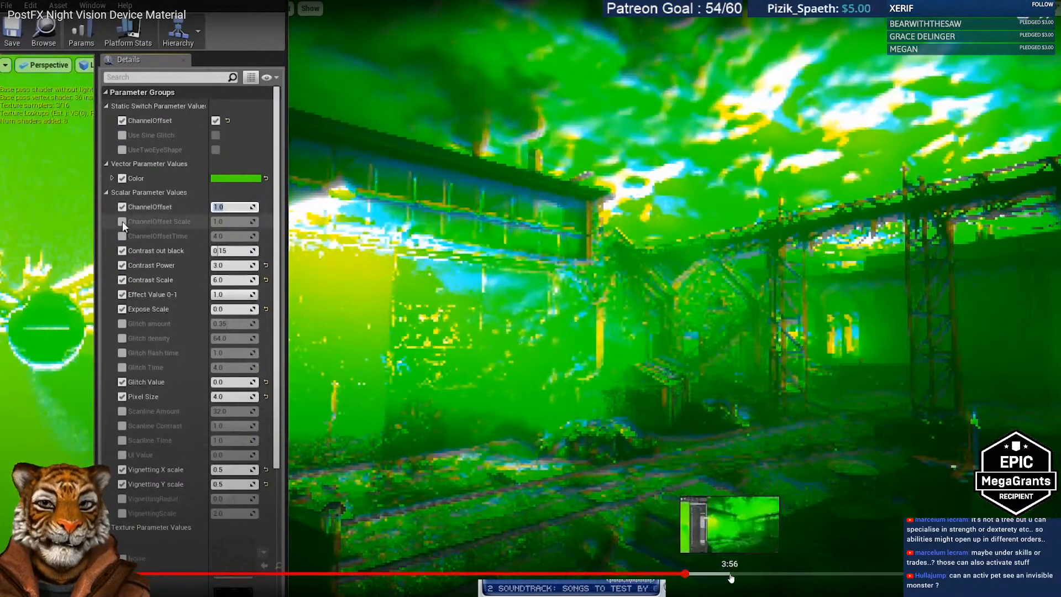
left_click(731, 575)
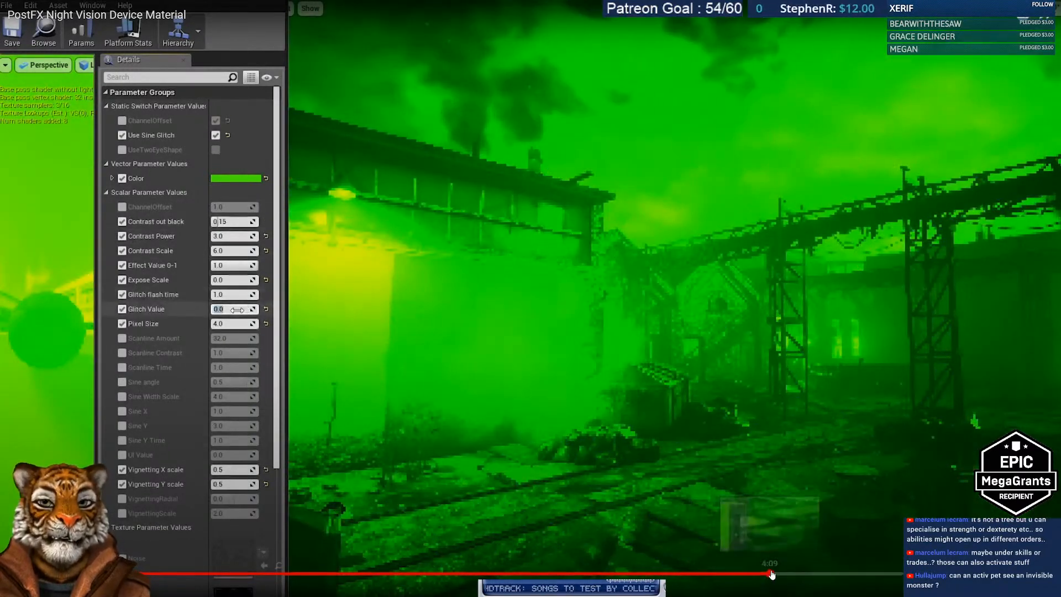
left_click(772, 575)
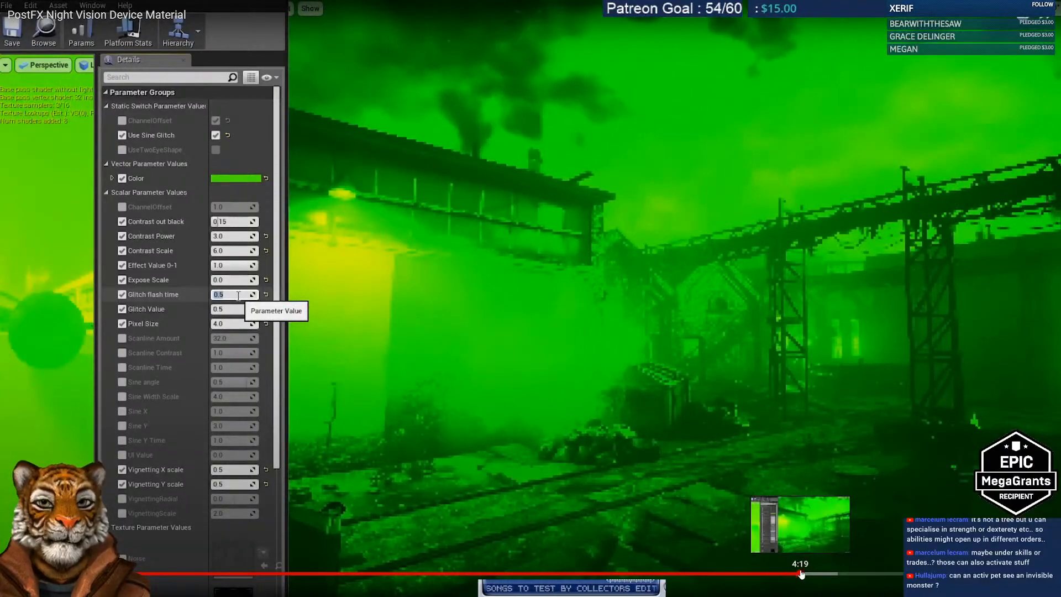
left_click(802, 575)
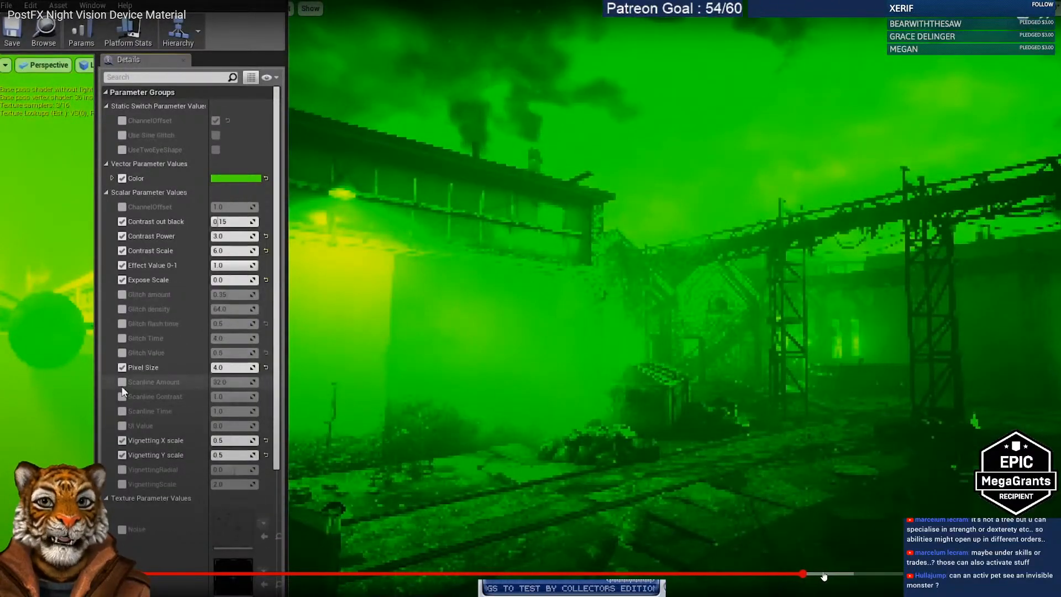
left_click(824, 575)
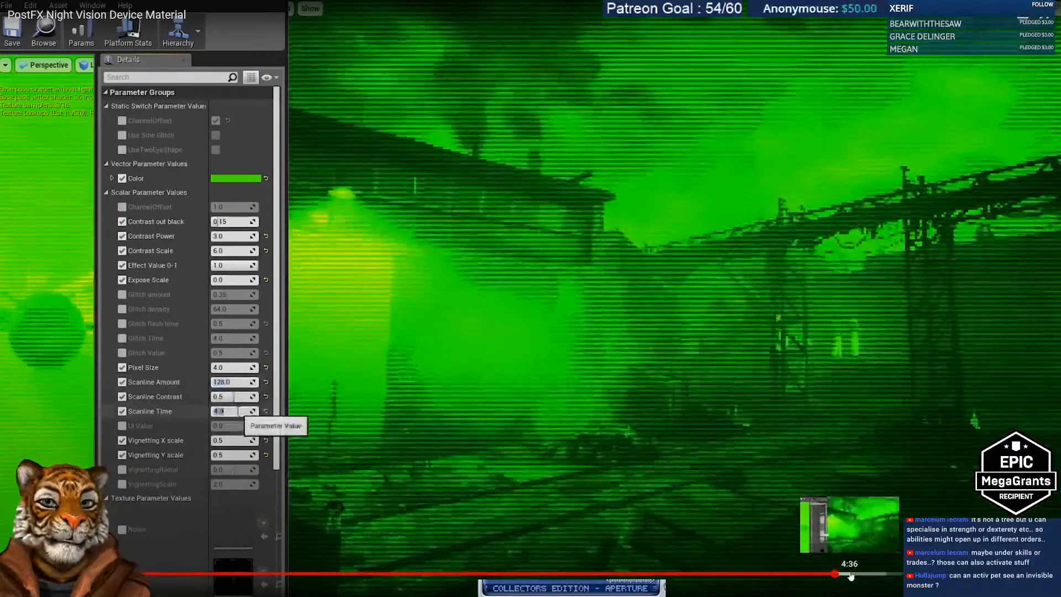
left_click(898, 574)
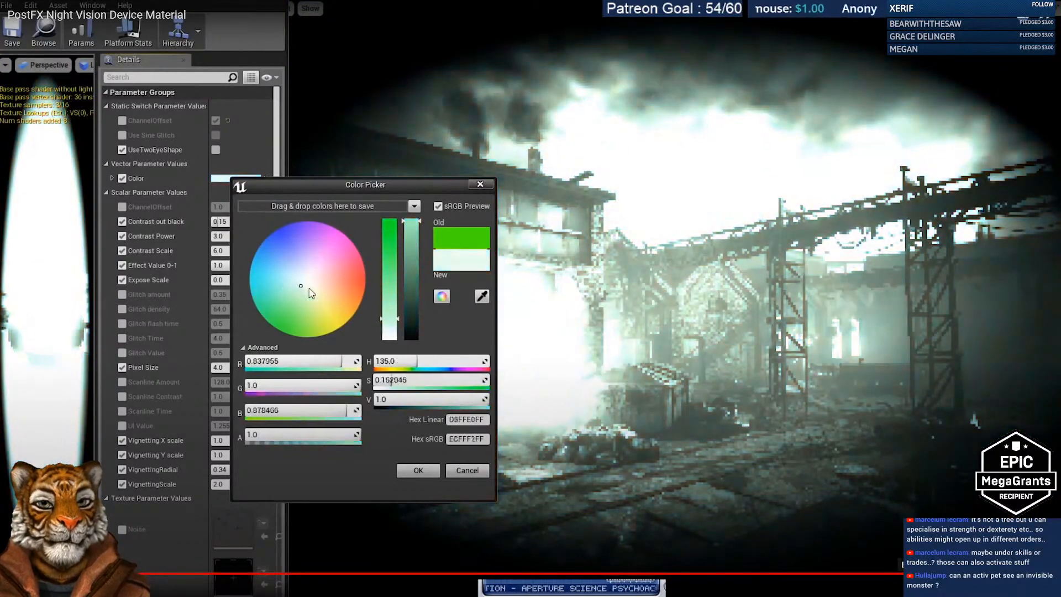
Step: Leave fullscreen, go back to the nightvision results and open the Night Vision Hand Camera's demo video
key("Escape")
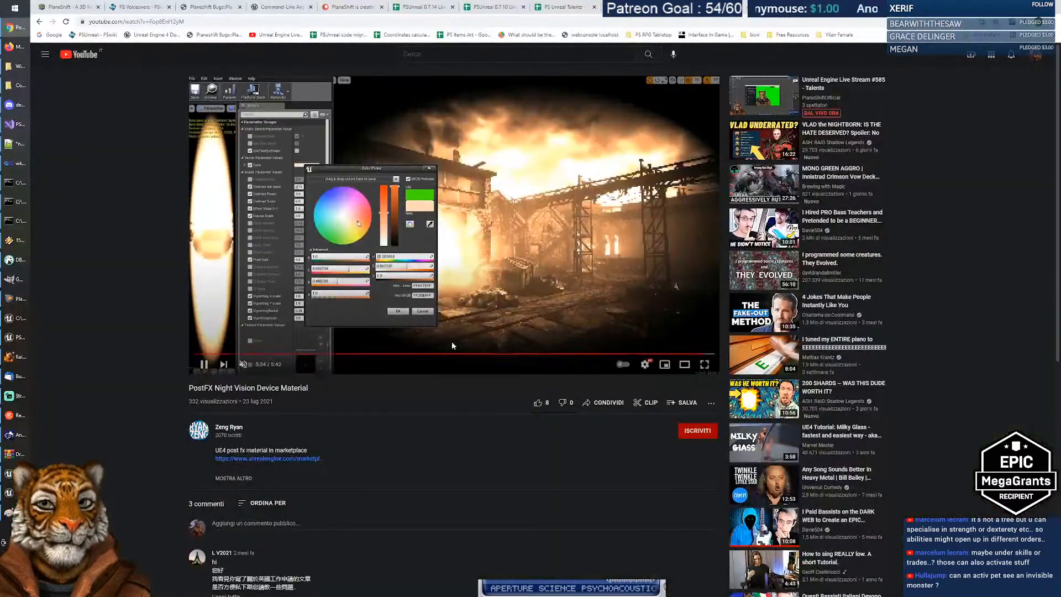
scroll(64, 155, "down", 4)
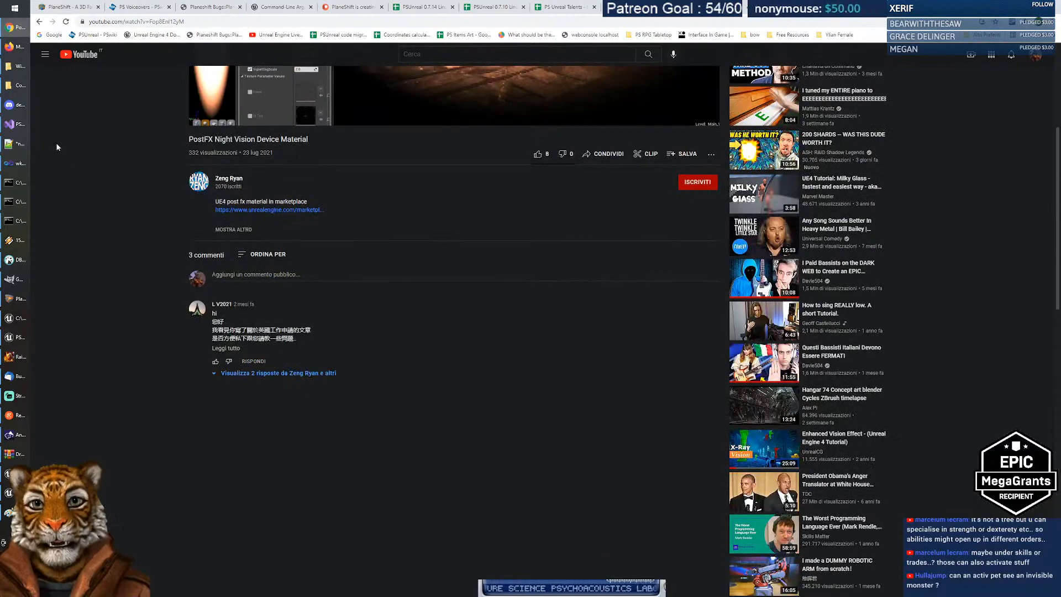
scroll(55, 143, "up", 3)
scroll(114, 205, "down", 4)
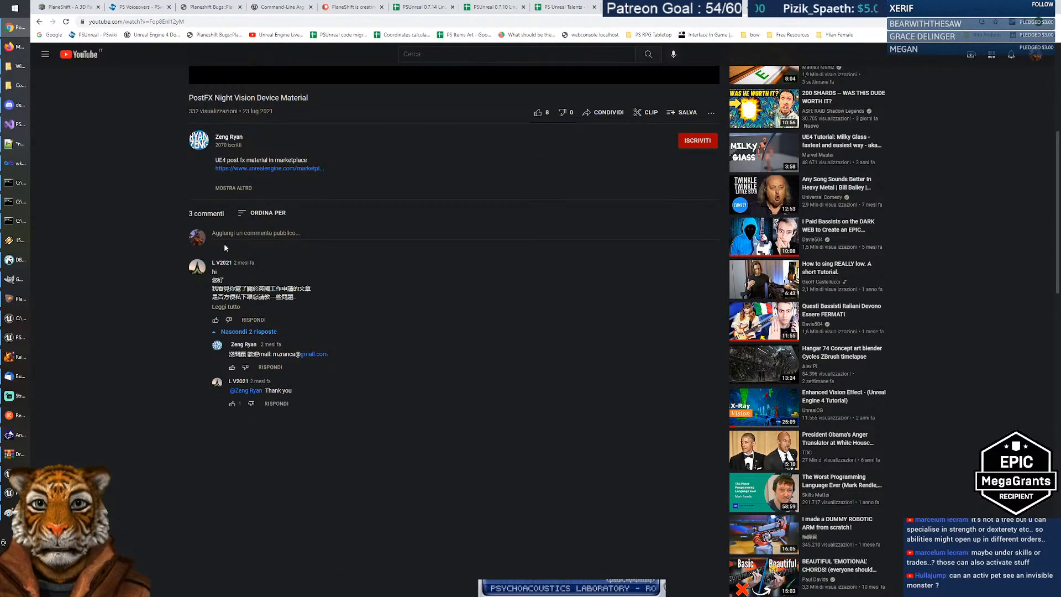
scroll(156, 154, "up", 4)
left_click(39, 22)
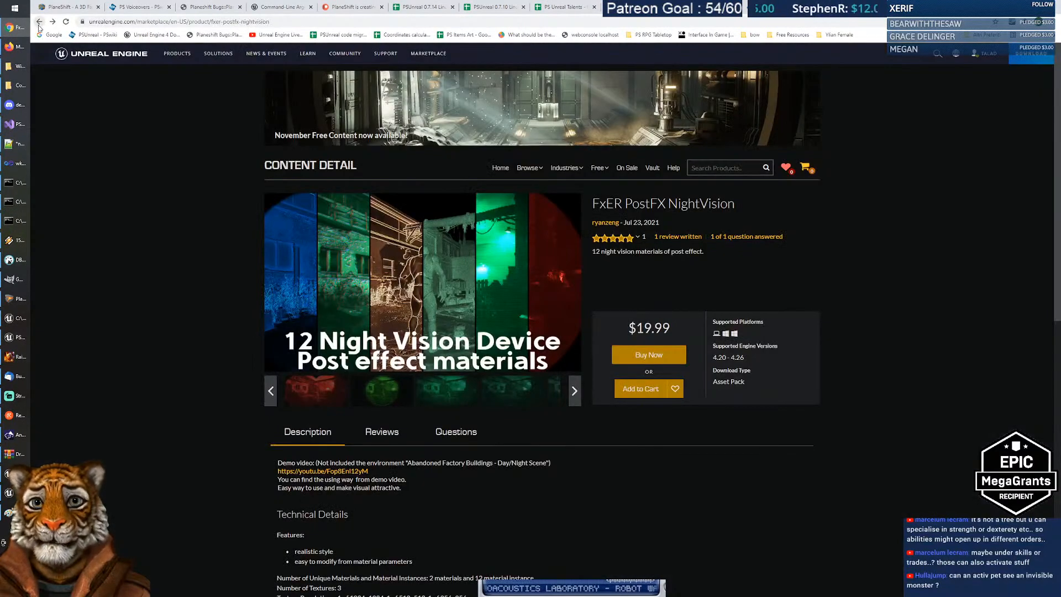
left_click(38, 23)
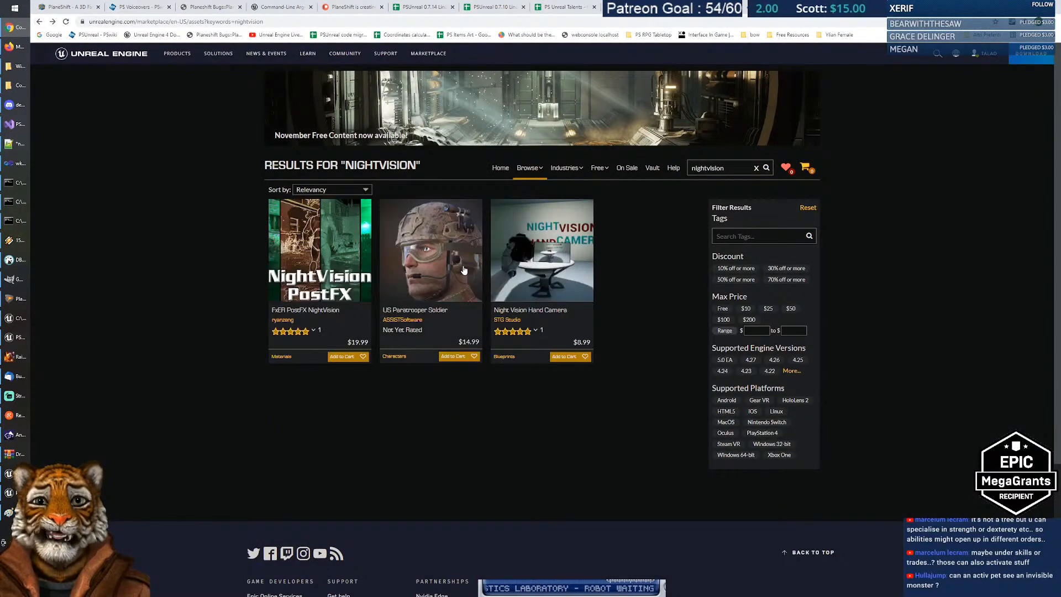
left_click(509, 250)
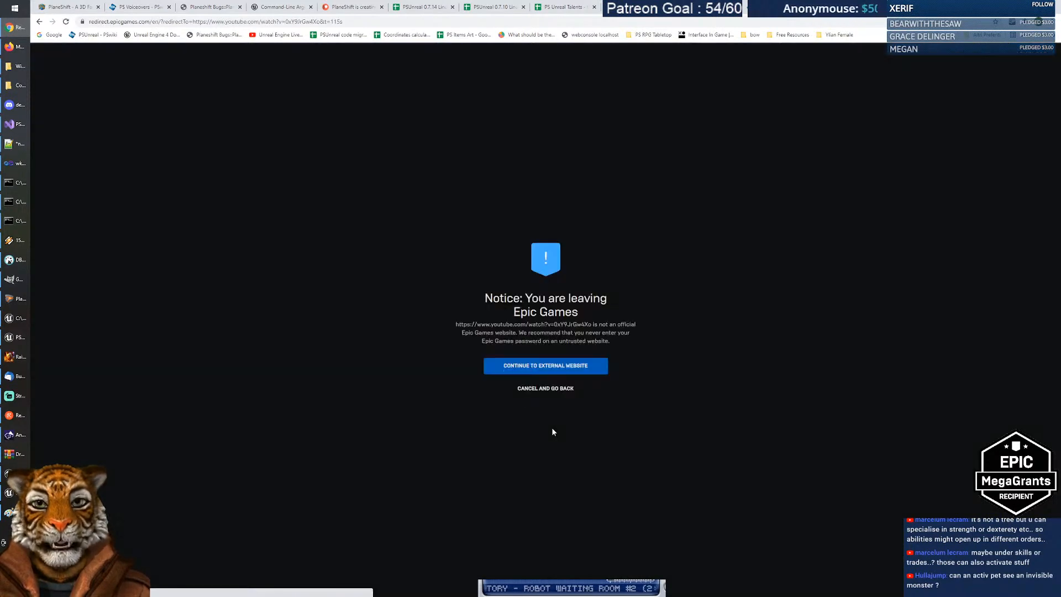
left_click(546, 366)
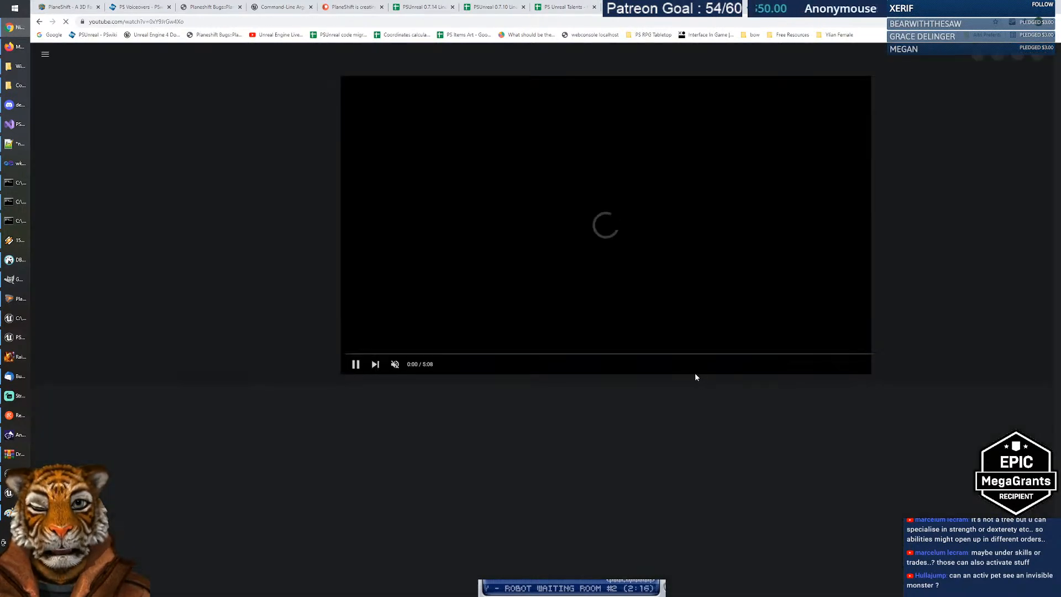
Step: Play the Nightvision Hand Camera demo fullscreen and skip through the dark room, green room and corridor
left_click(705, 366)
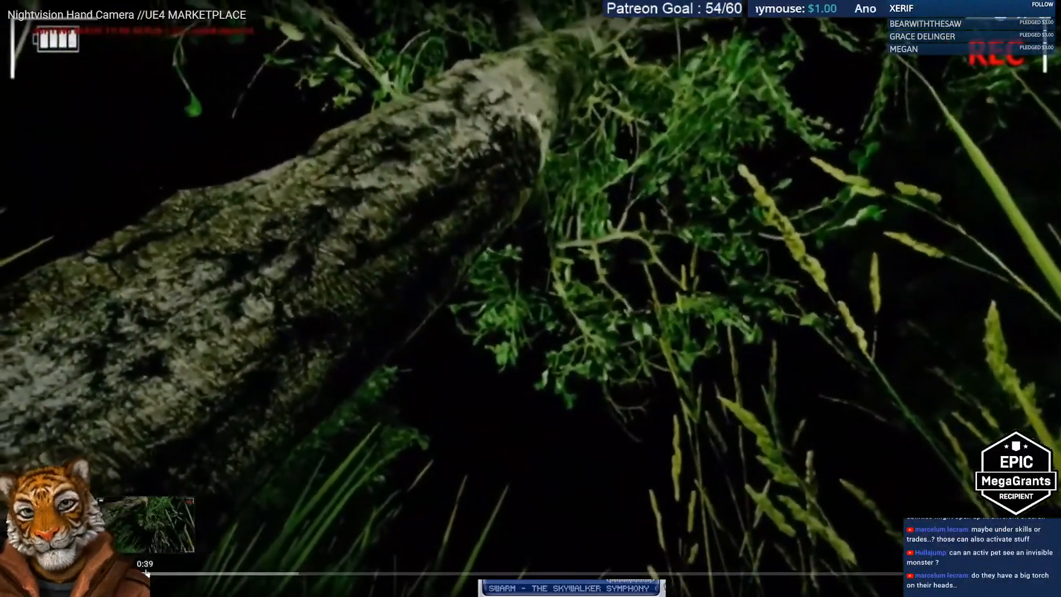
left_click(184, 573)
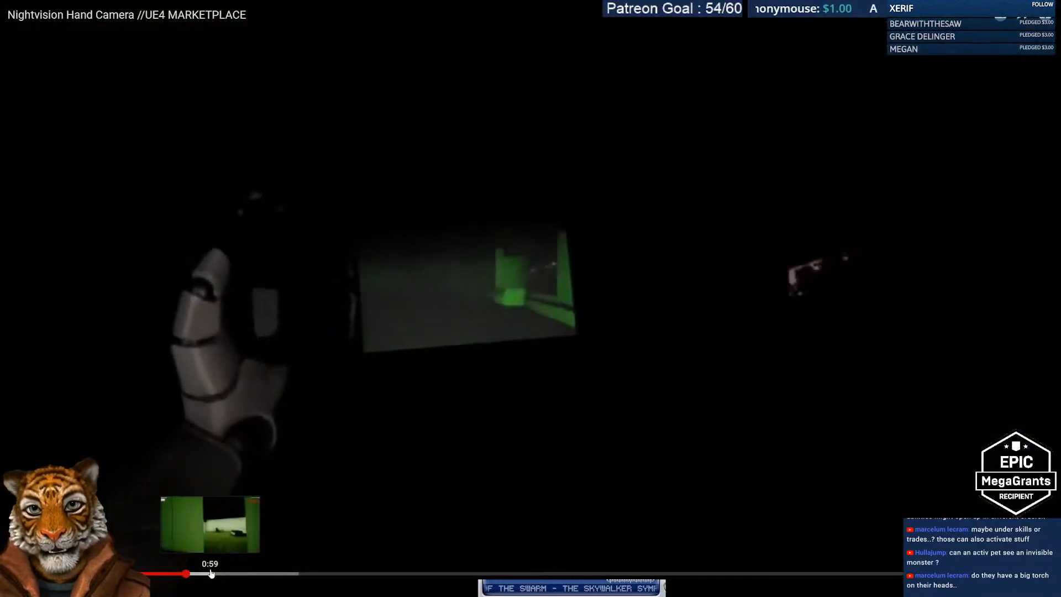
left_click(237, 573)
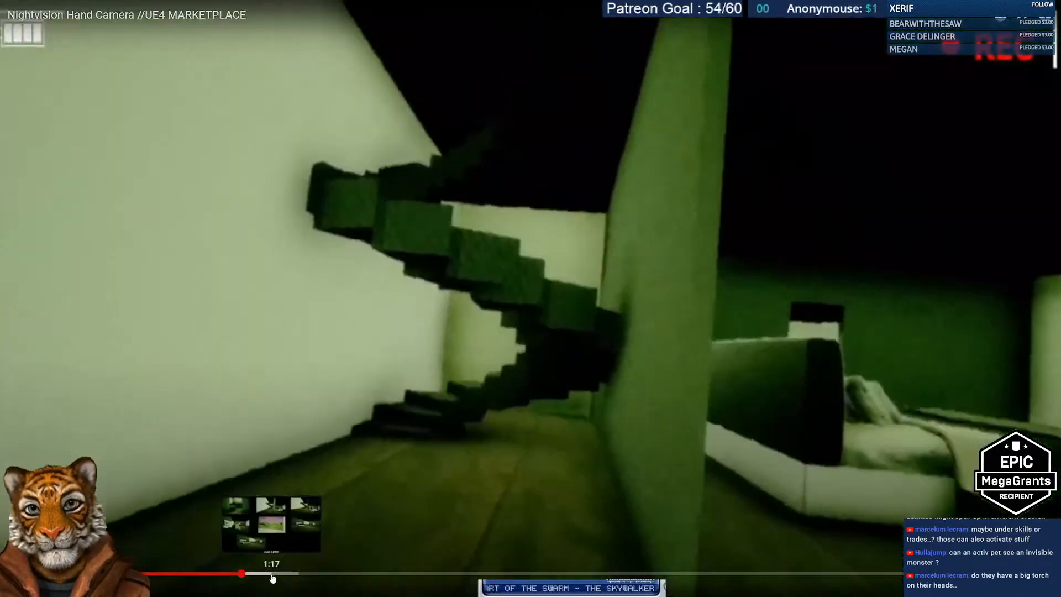
left_click(303, 573)
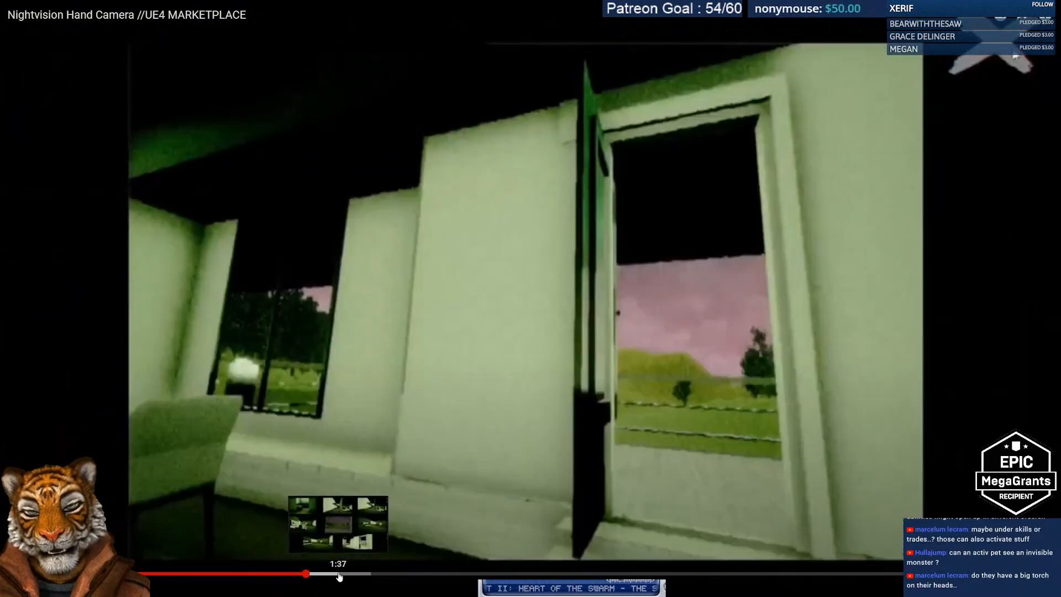
left_click(340, 575)
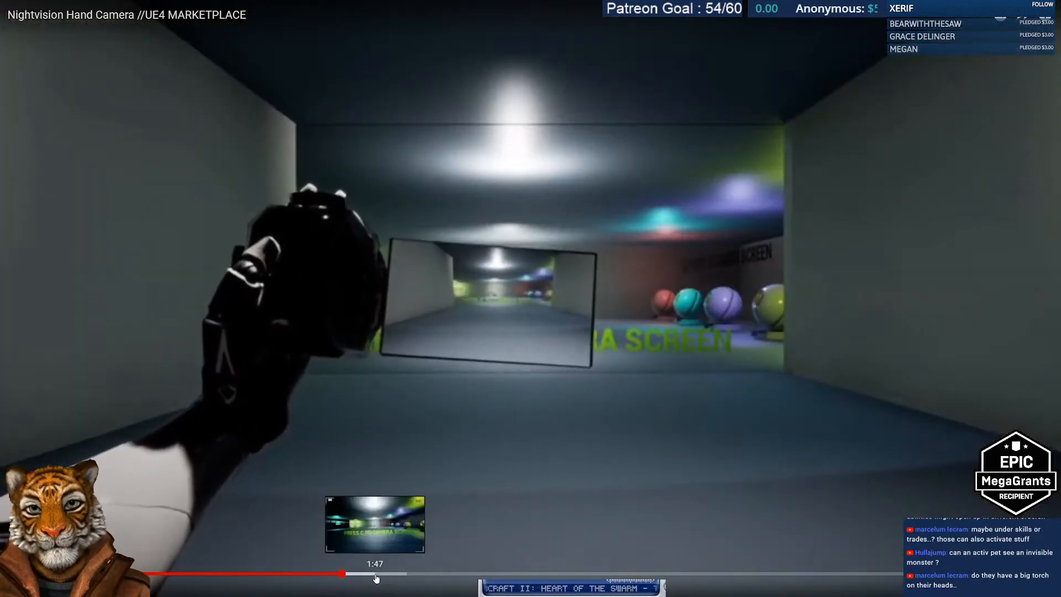
left_click(378, 574)
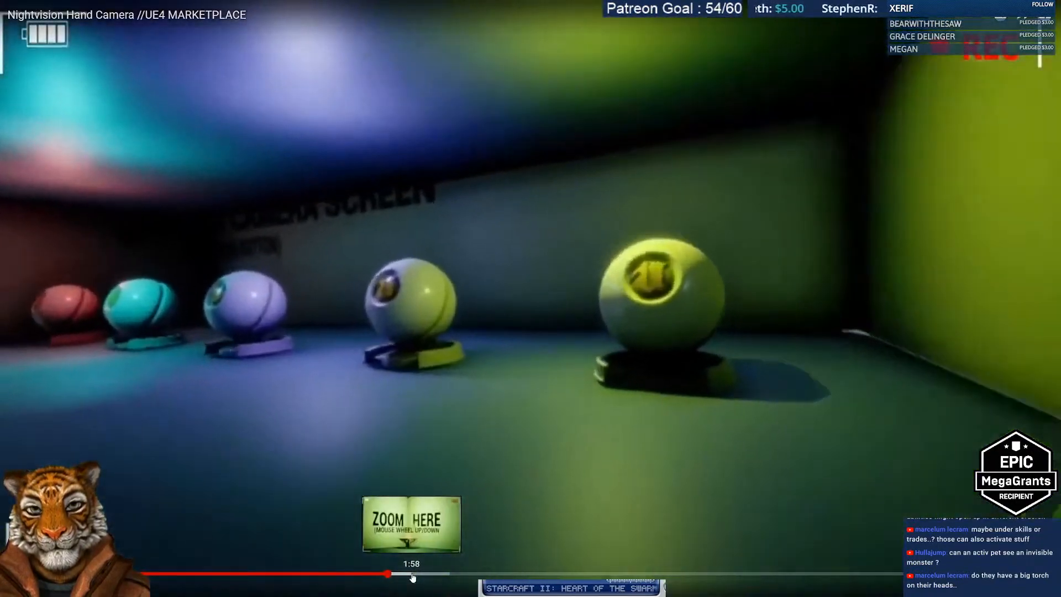
Step: Skip past the spheres room and photo gallery, then pause at 4:16 out of fullscreen
left_click(440, 575)
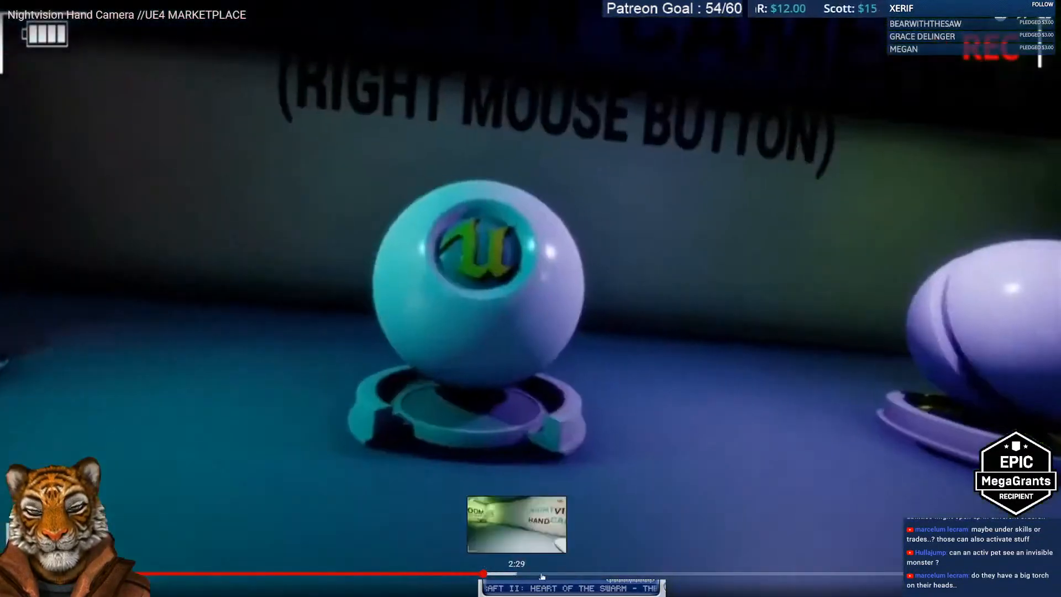
left_click(552, 575)
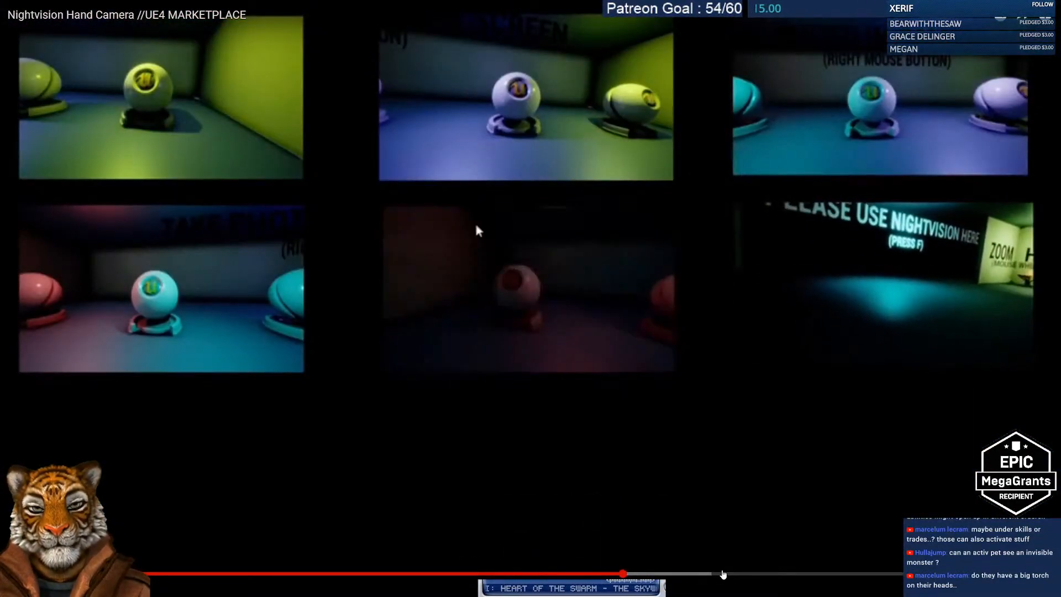
left_click(782, 575)
left_click(869, 575)
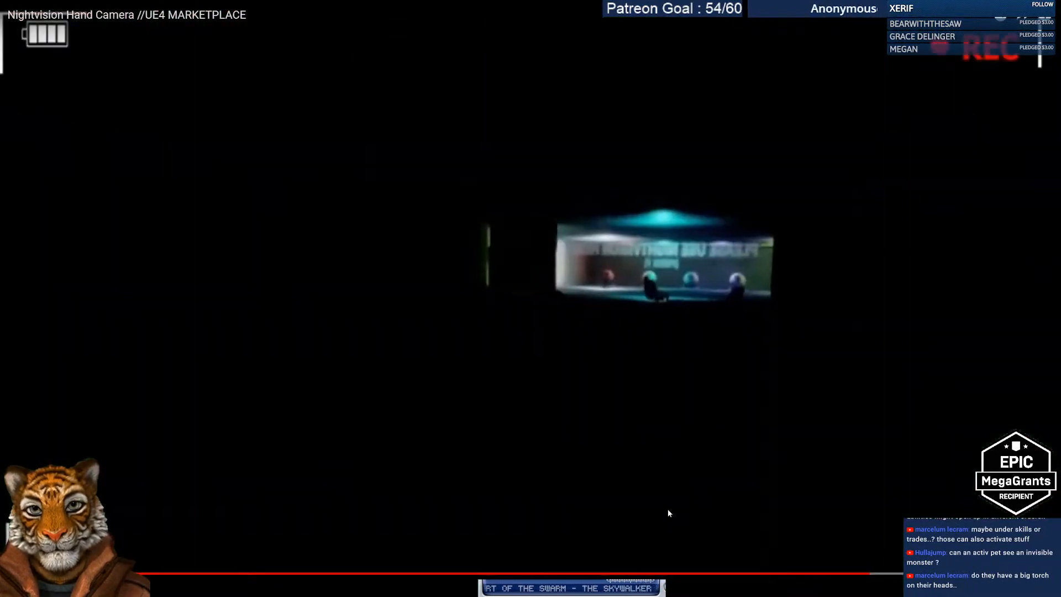
double_click(667, 510)
left_click(204, 365)
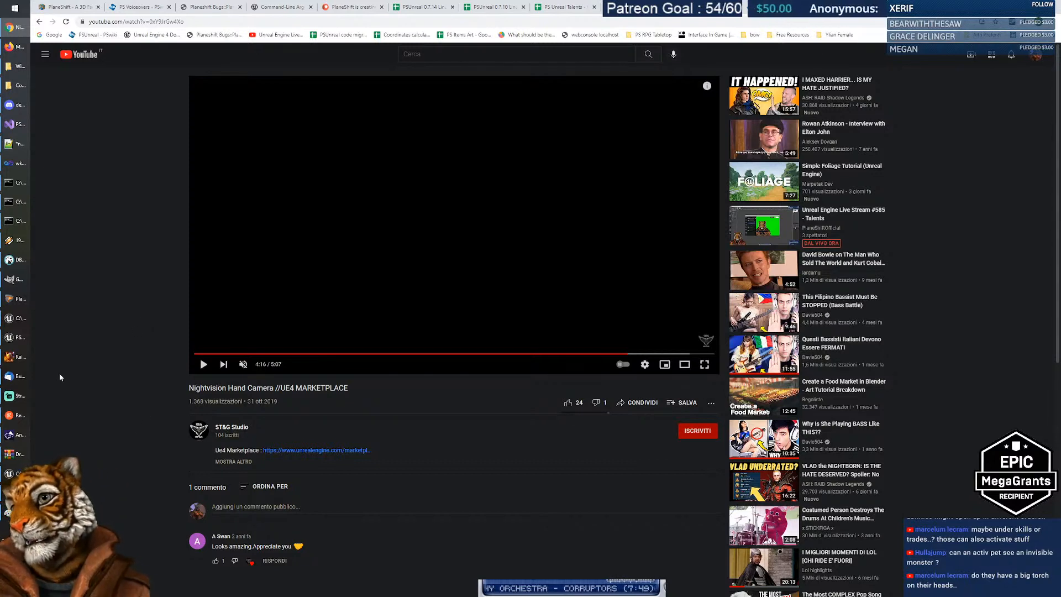
Step: Bring up the PS Unreal Talents sheet and scroll through the Agility talents and NOT IMPLEMENTED skills
left_click(636, 11)
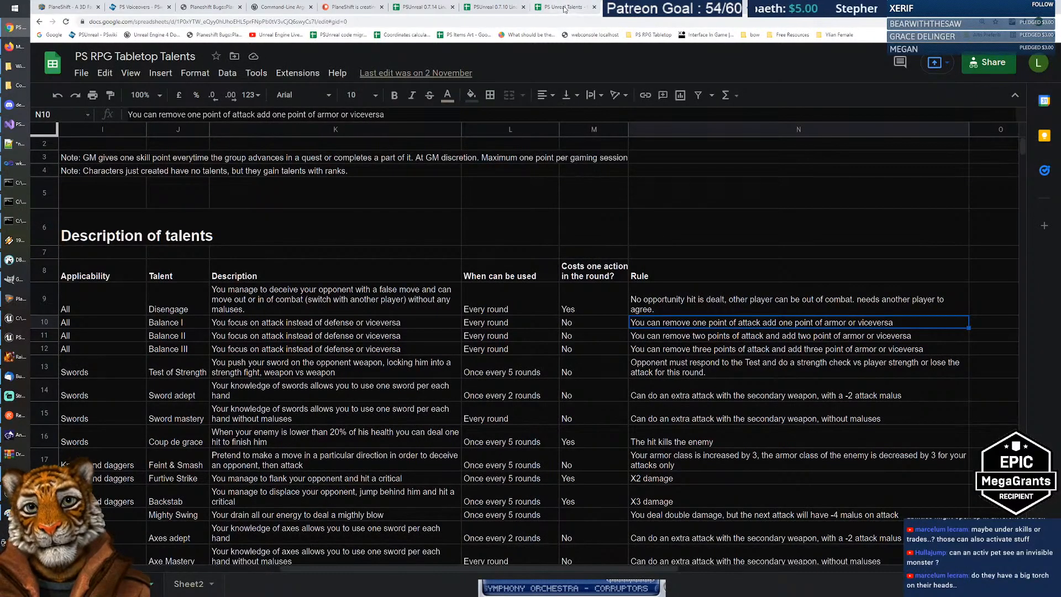
key("ctrl+shift+Tab")
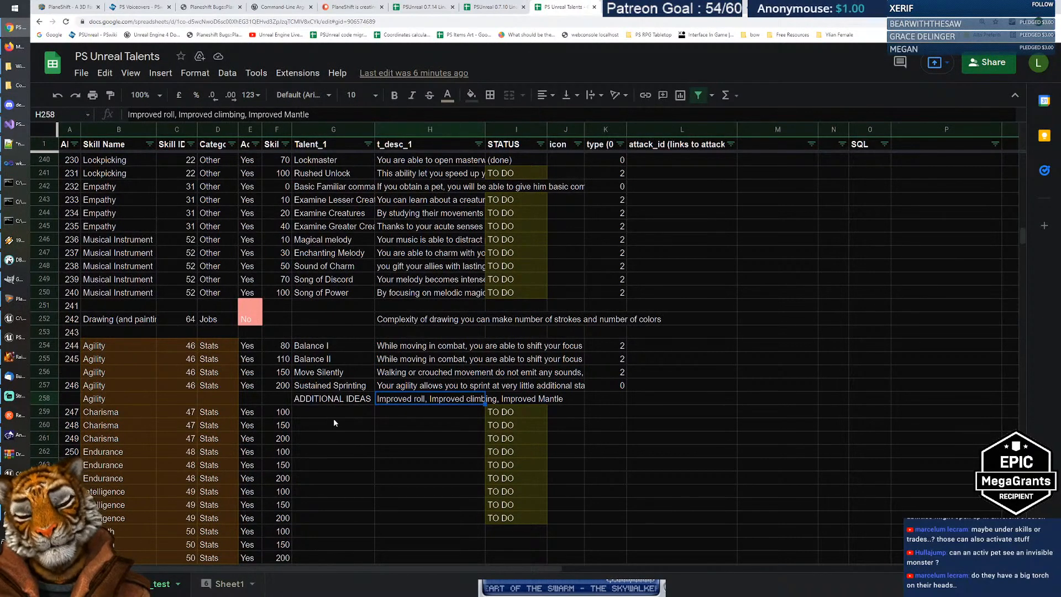
scroll(347, 413, "up", 2)
scroll(337, 398, "down", 7)
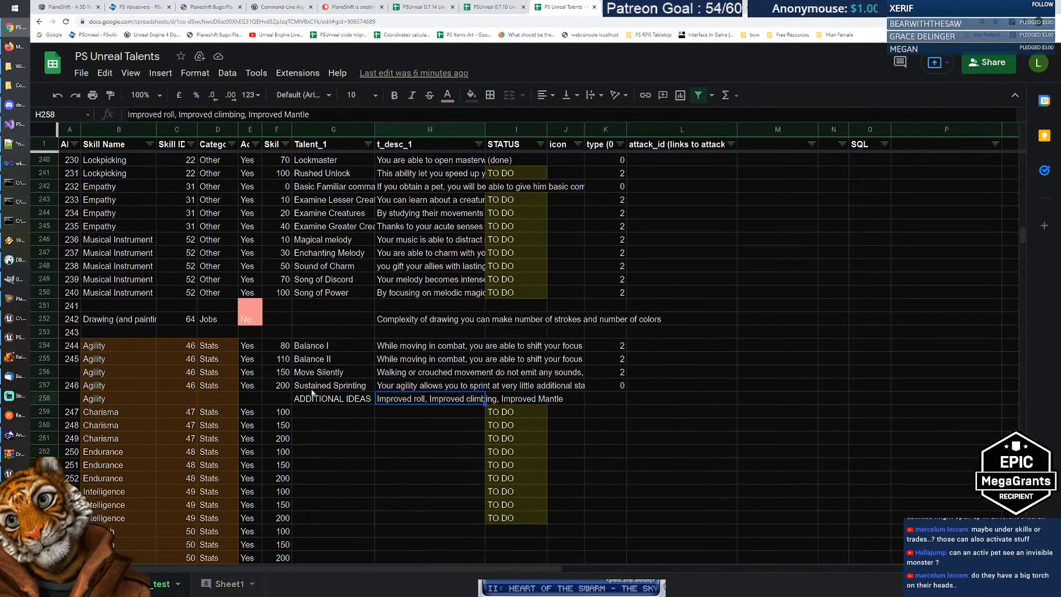
scroll(331, 394, "down", 4)
scroll(332, 391, "down", 6)
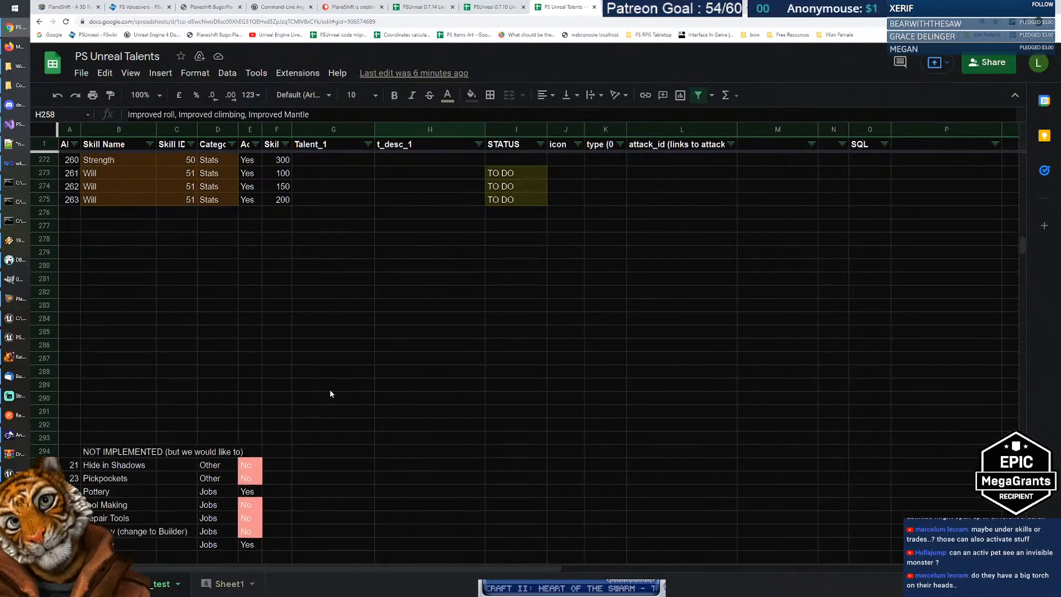
scroll(249, 376, "down", 3)
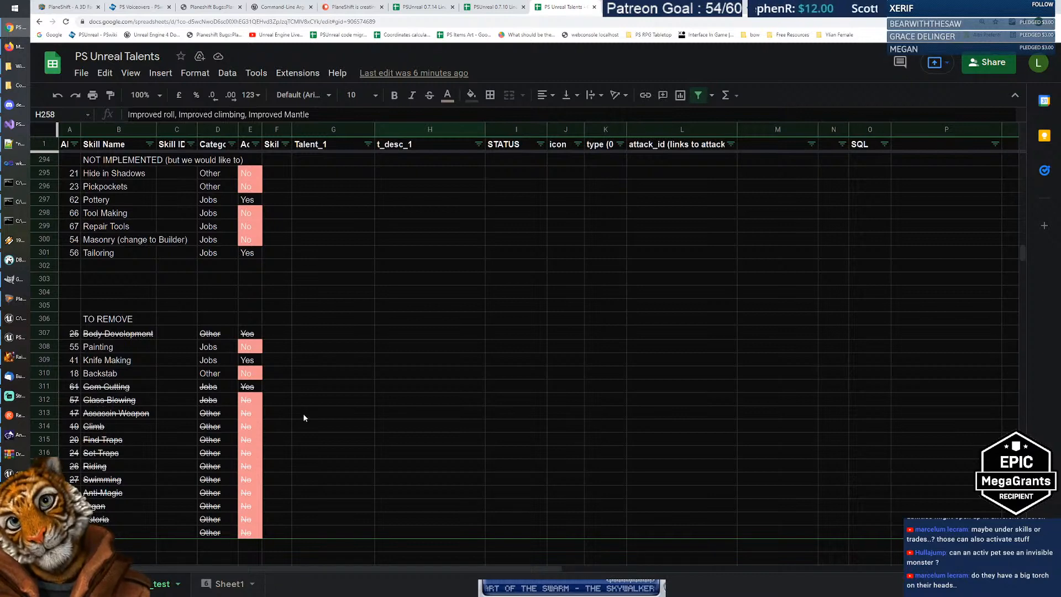
scroll(307, 417, "up", 6)
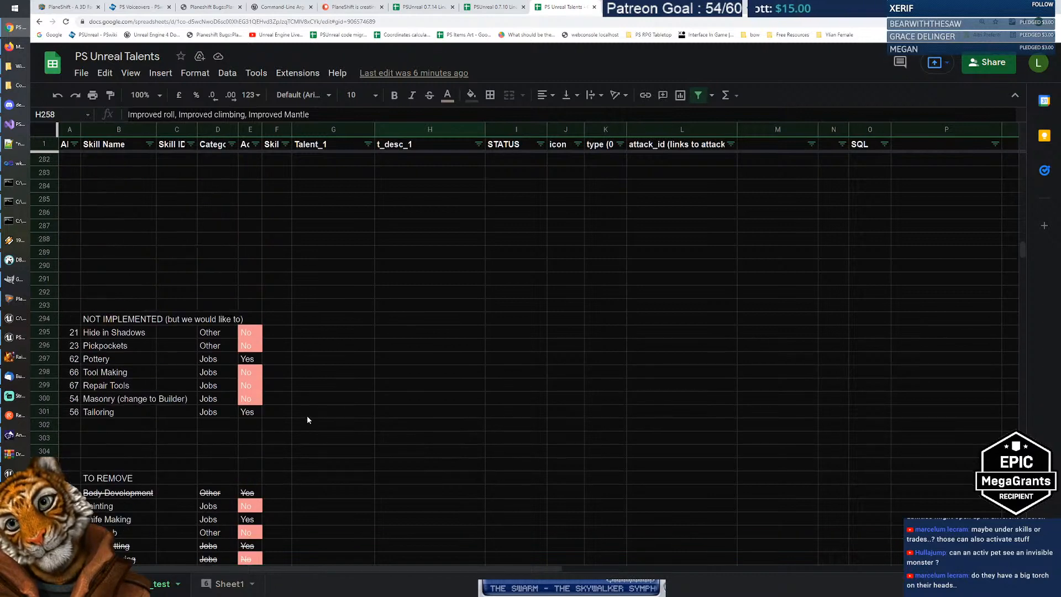
scroll(307, 417, "down", 1)
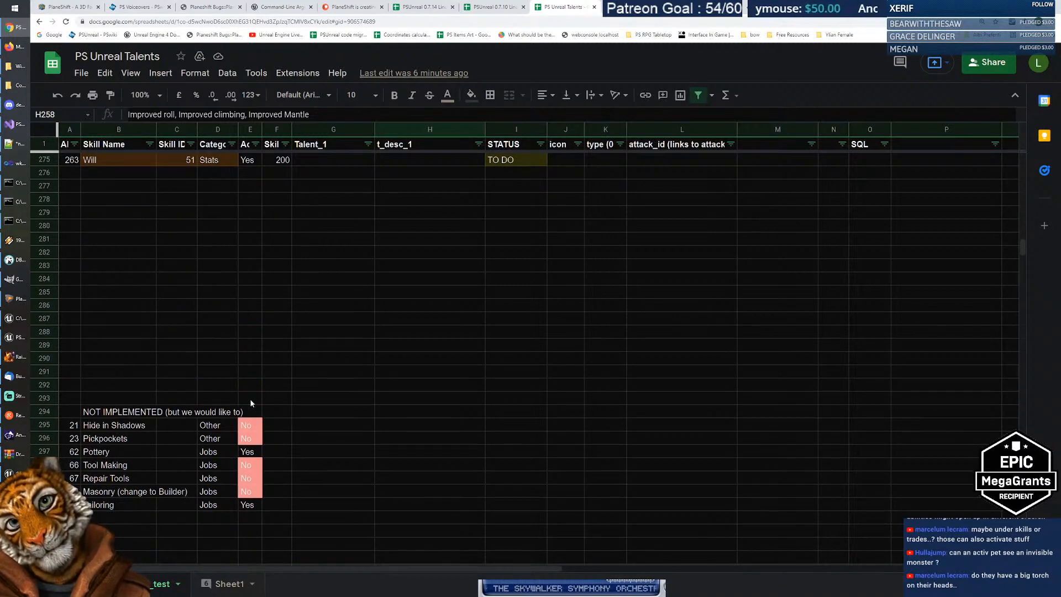
scroll(251, 403, "up", 3)
Step: In B278 enter the Racial Talents heading with Nightvision, Infravision, Underwater breathing and Fly below it
left_click(110, 363)
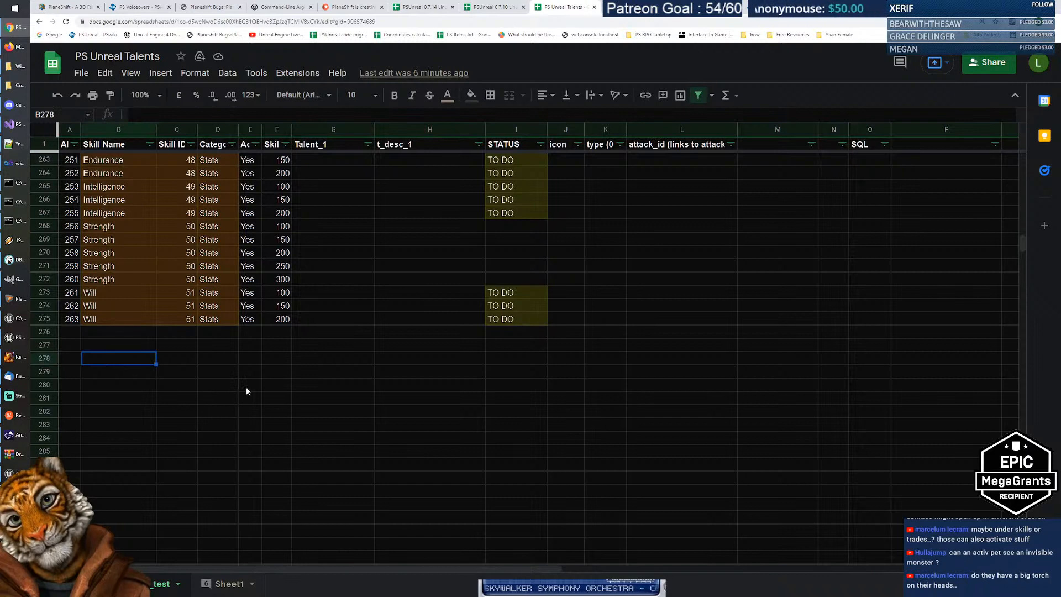
type("Raci")
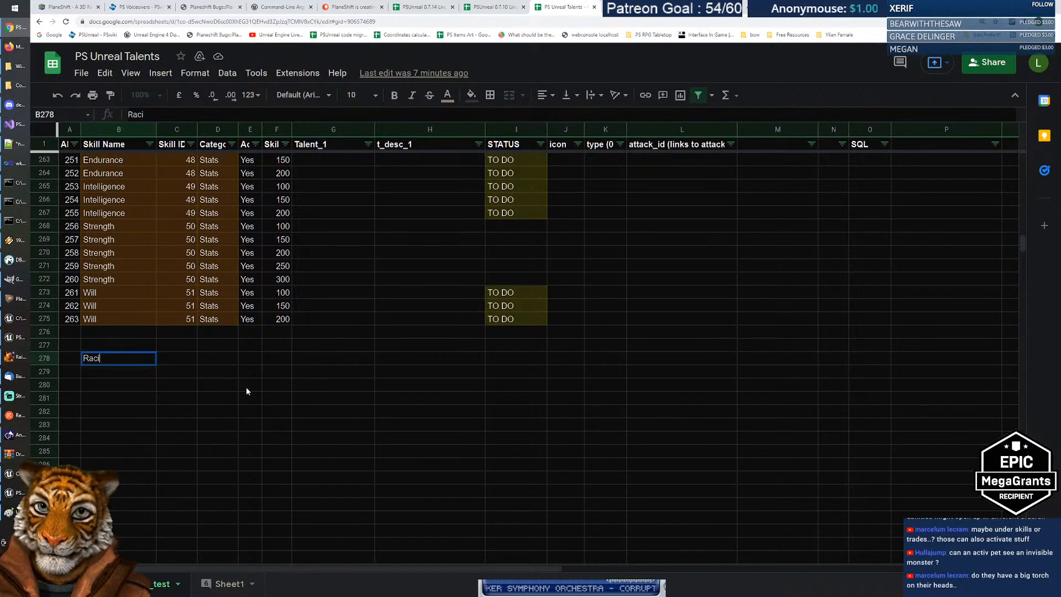
type("al Talents")
key("Return")
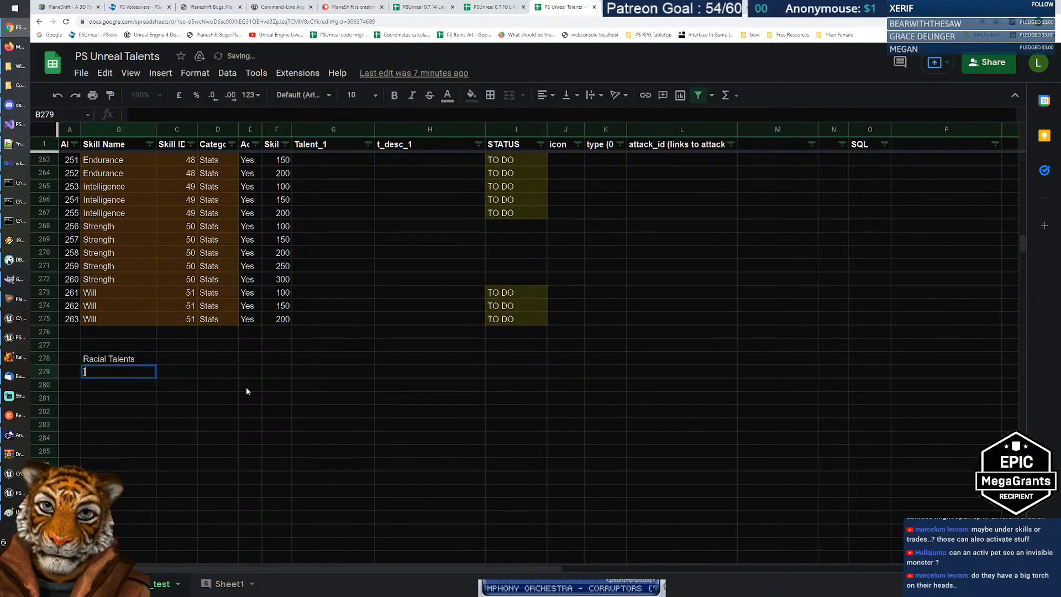
type("Nigh")
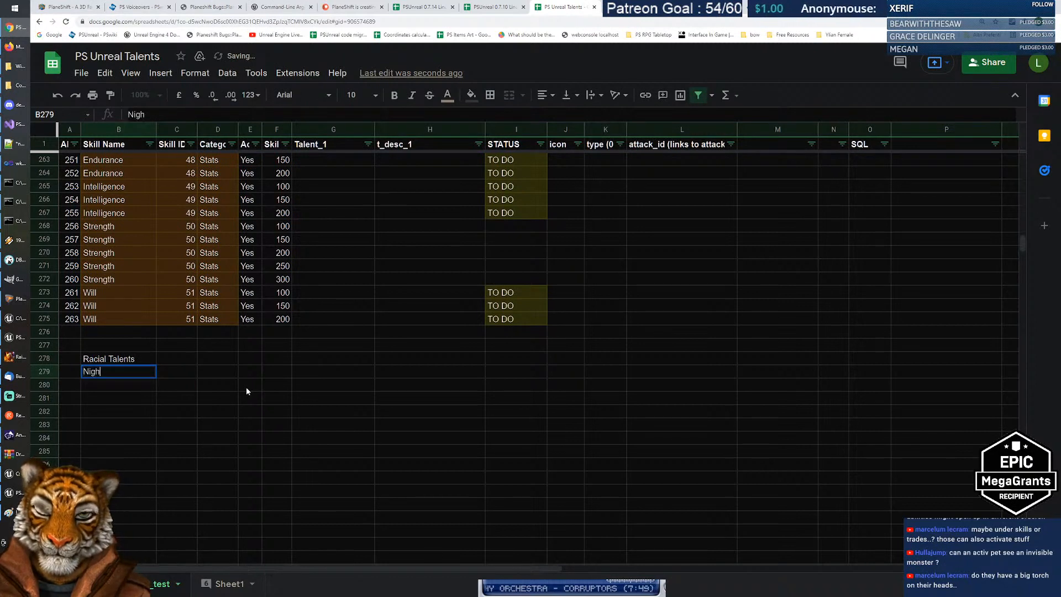
type("tvision")
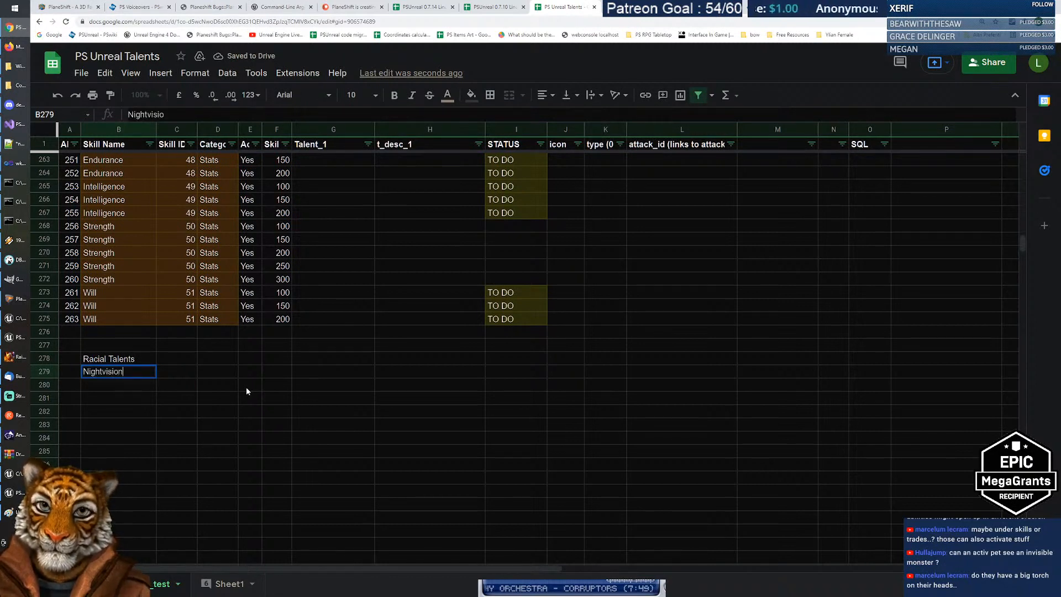
key("Return")
type("Infravision")
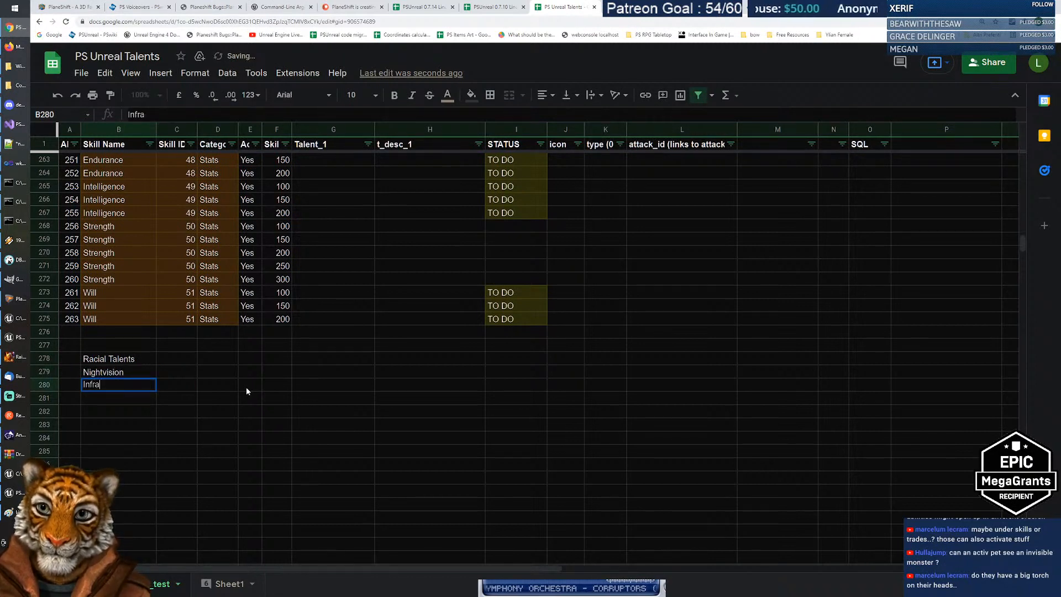
key("Return")
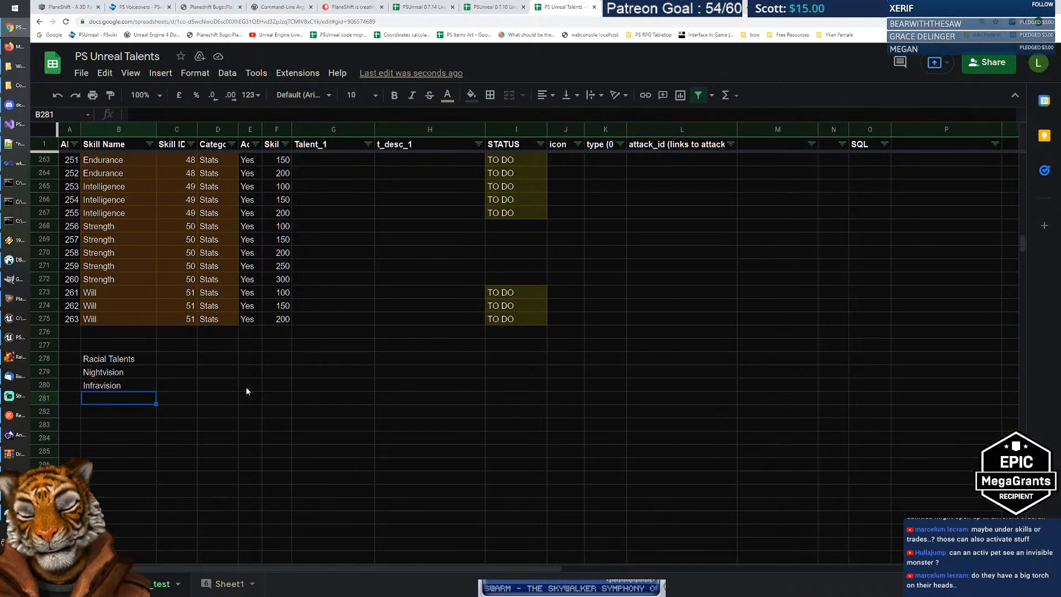
type("Underwater")
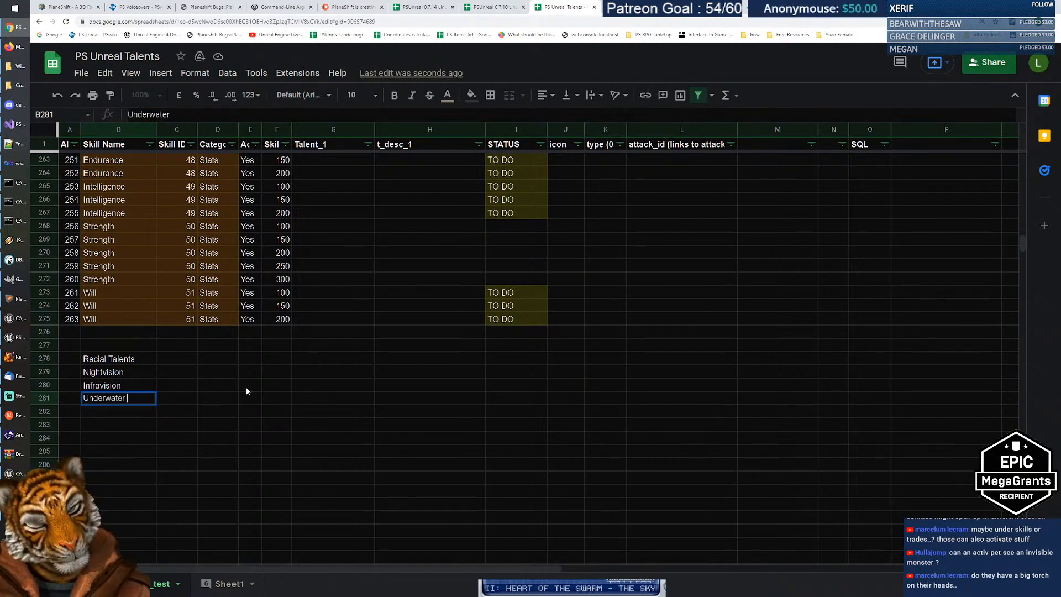
type(" breathing")
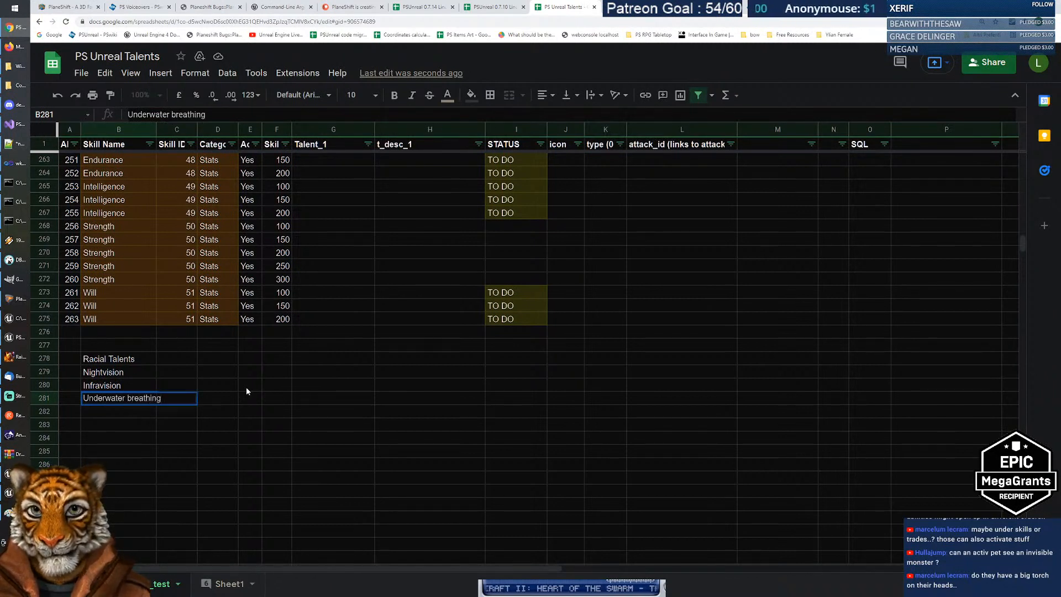
key("Return")
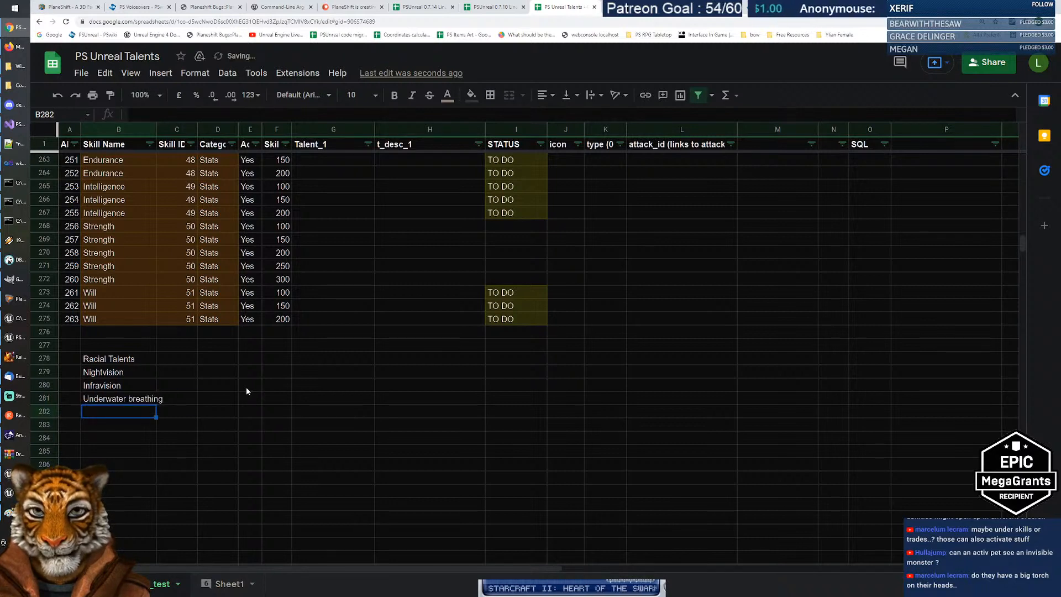
type("Fly")
key("Return")
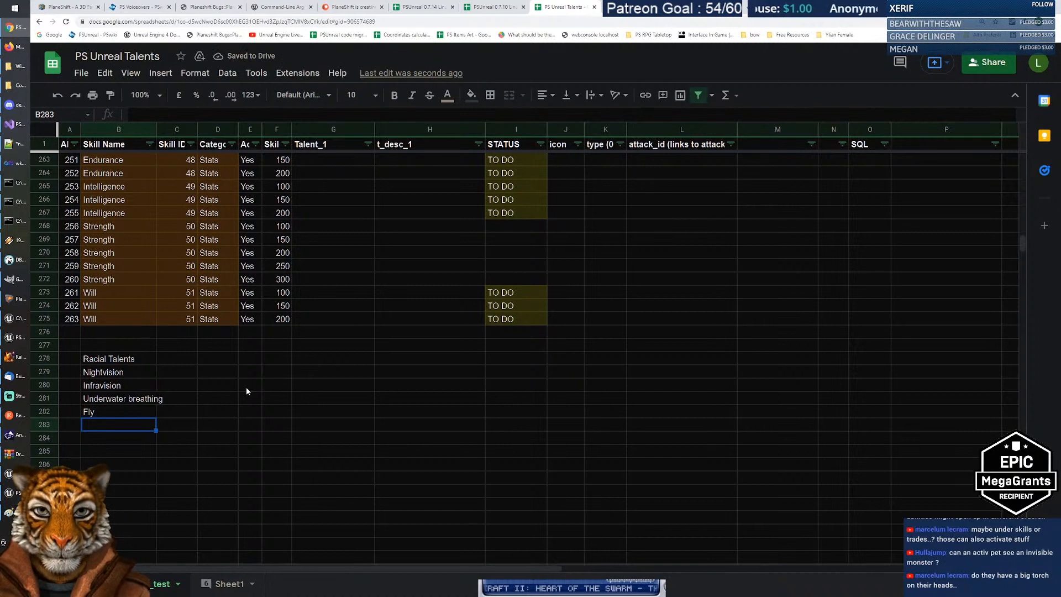
Step: Bold the Racial Talents heading and select the four talent names beneath it
key("Up")
key("Up")
key("Up")
key("Up")
key("Up")
key("ctrl+b")
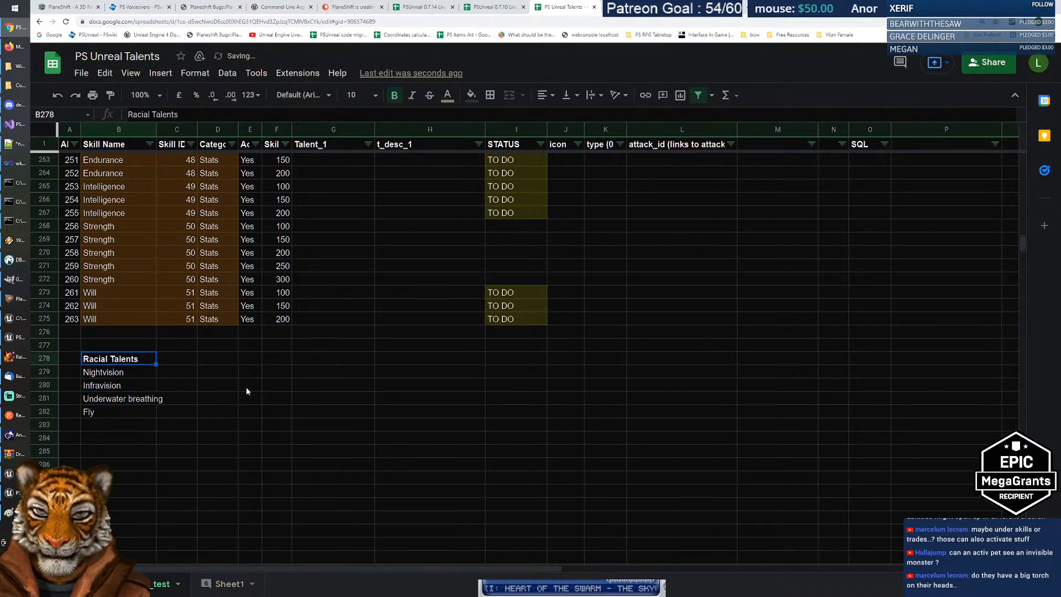
key("Down")
key("Down")
key("Down")
key("Down")
key("Down")
key("Up")
key("shift+Up")
key("shift+Up")
key("shift+Up")
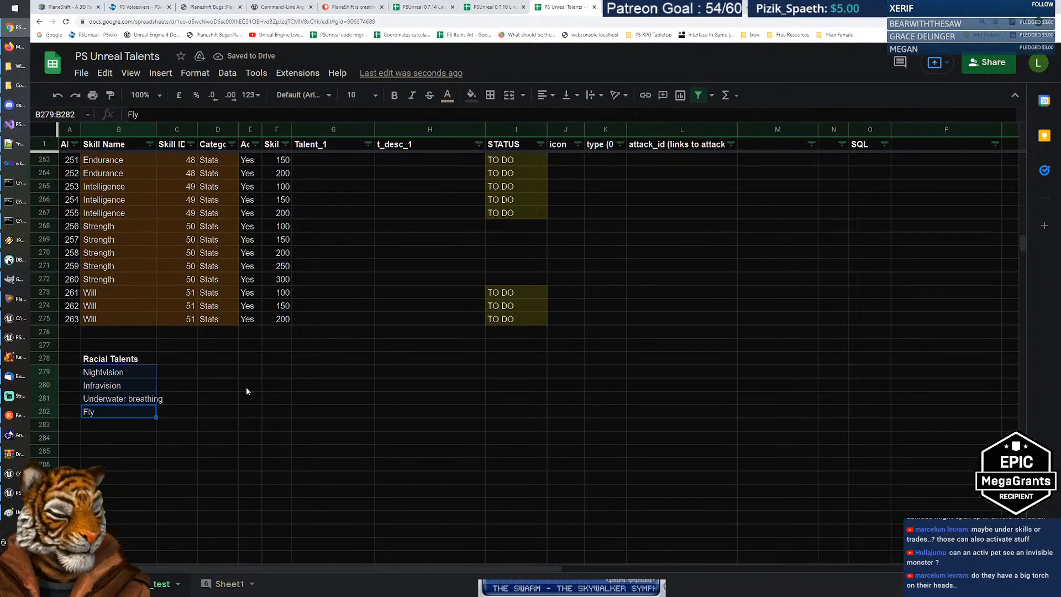
Step: Toggle between the Nightvision and Infravision cells, finally settling on Nightvision
left_click_drag(127, 379, 128, 382)
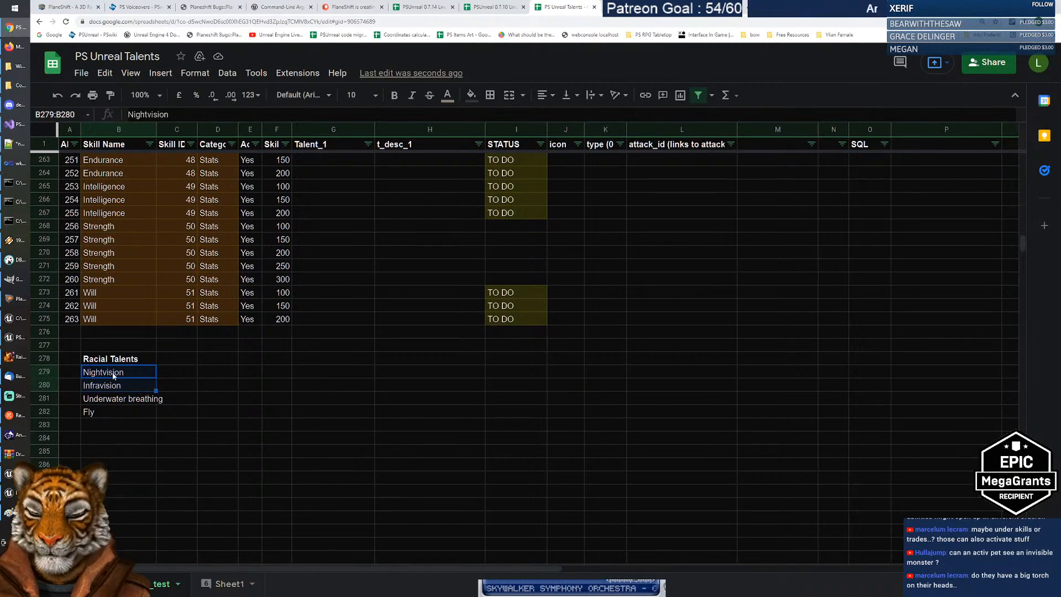
left_click_drag(113, 373, 121, 383)
left_click(120, 381)
left_click(122, 373)
left_click(122, 383)
left_click(122, 374)
left_click(122, 383)
left_click(123, 374)
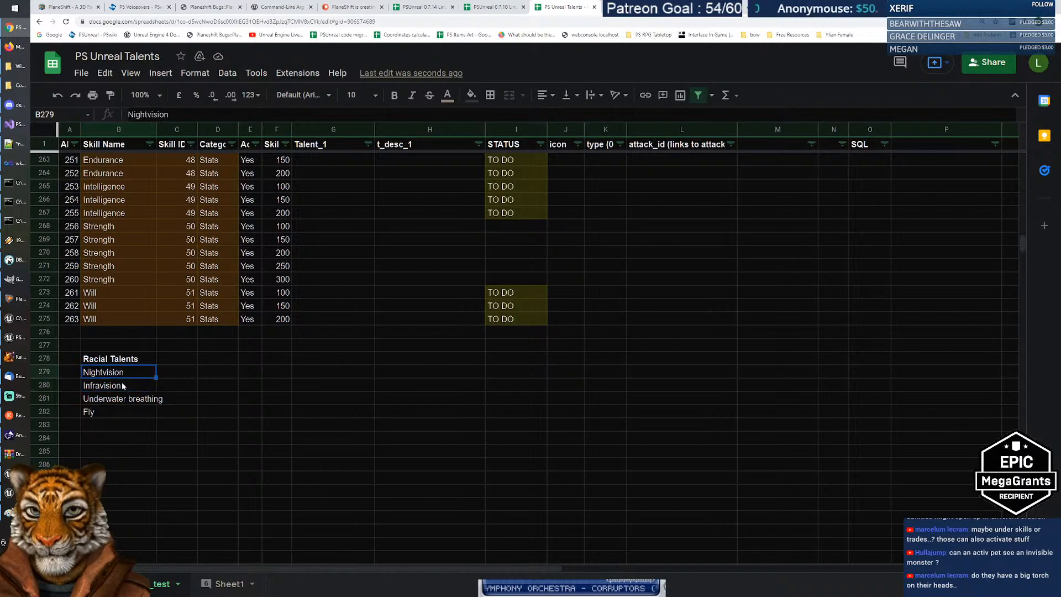
left_click(122, 384)
left_click(122, 375)
left_click(121, 383)
left_click(122, 375)
left_click(126, 387)
left_click(131, 375)
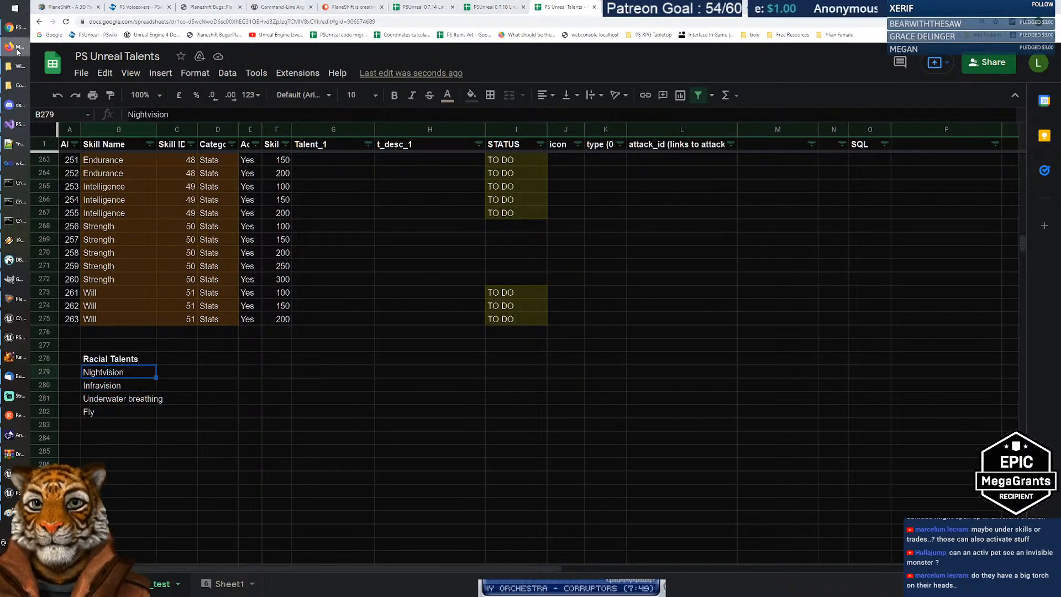
Step: Return to the Nightvision Hand Camera video and expand its full description to reveal the marketplace link
key("ctrl+Tab")
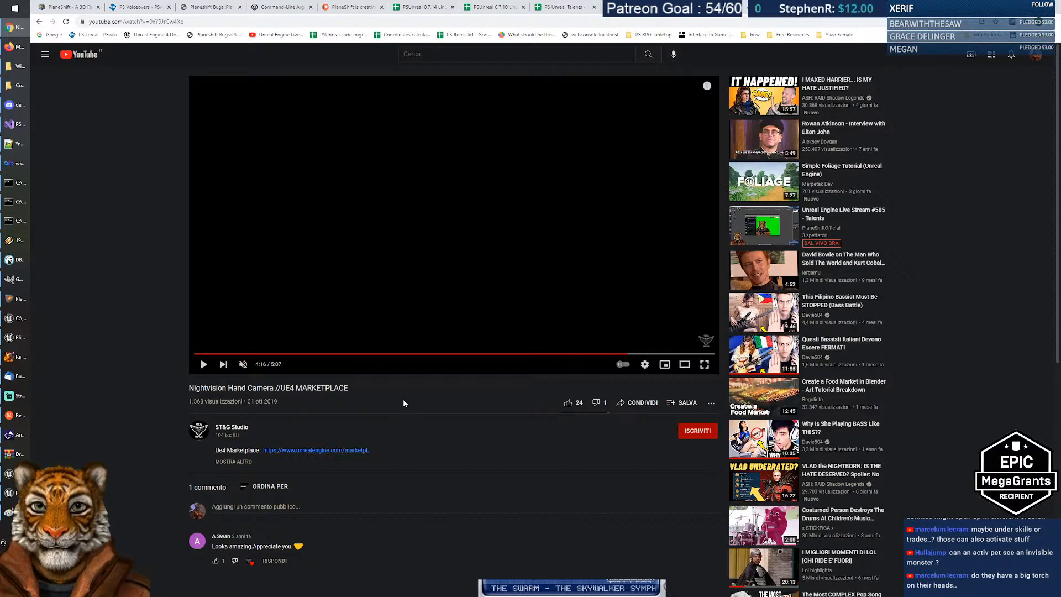
left_click(233, 461)
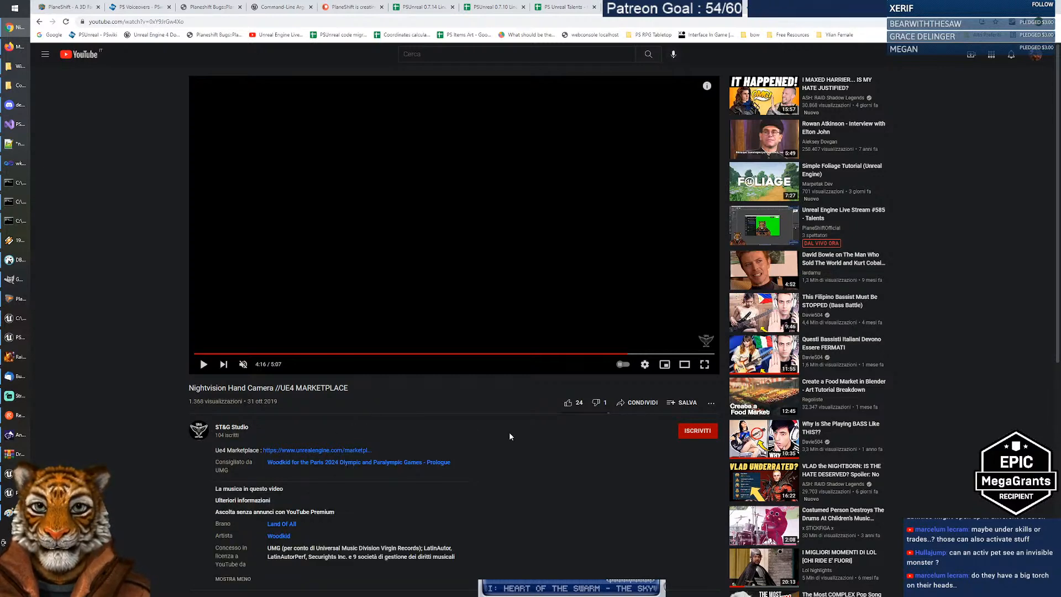
scroll(510, 433, "down", 2)
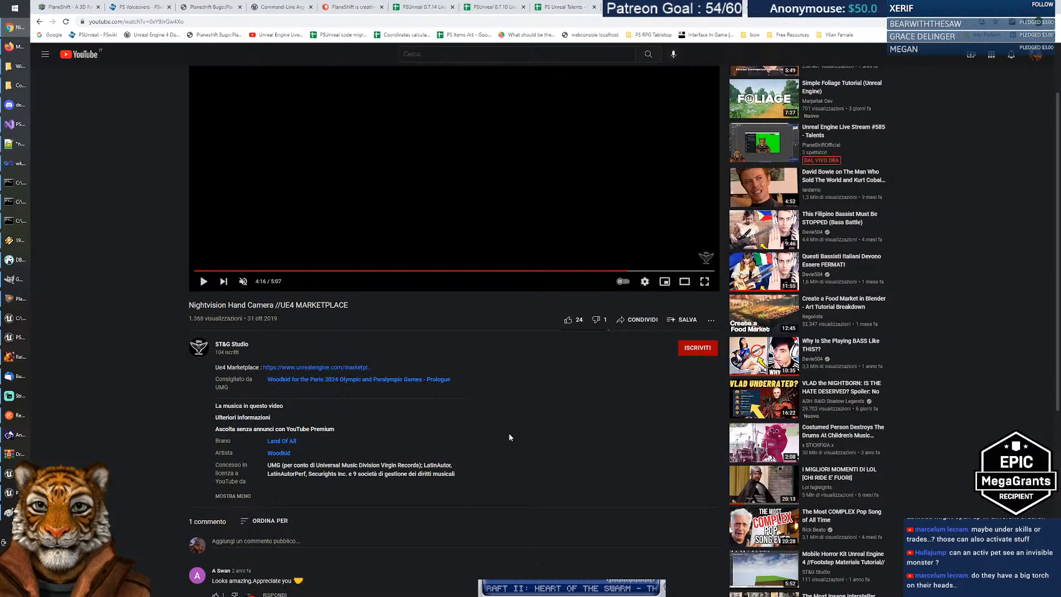
Step: Open the marketplace link and highlight the Camera Battery System, Rec timer and other feature bullets
left_click(311, 367)
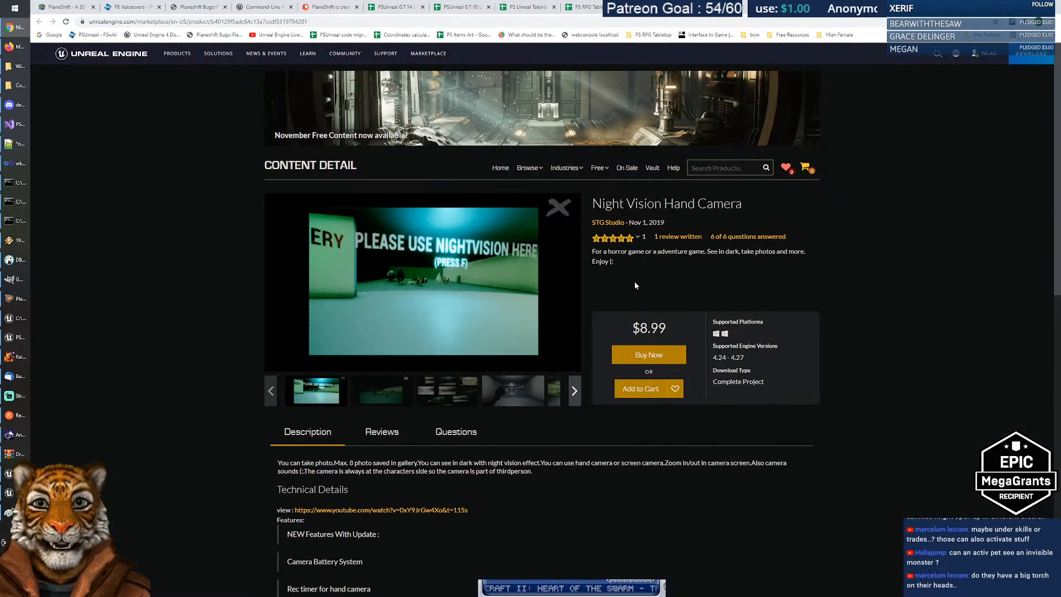
left_click(682, 323)
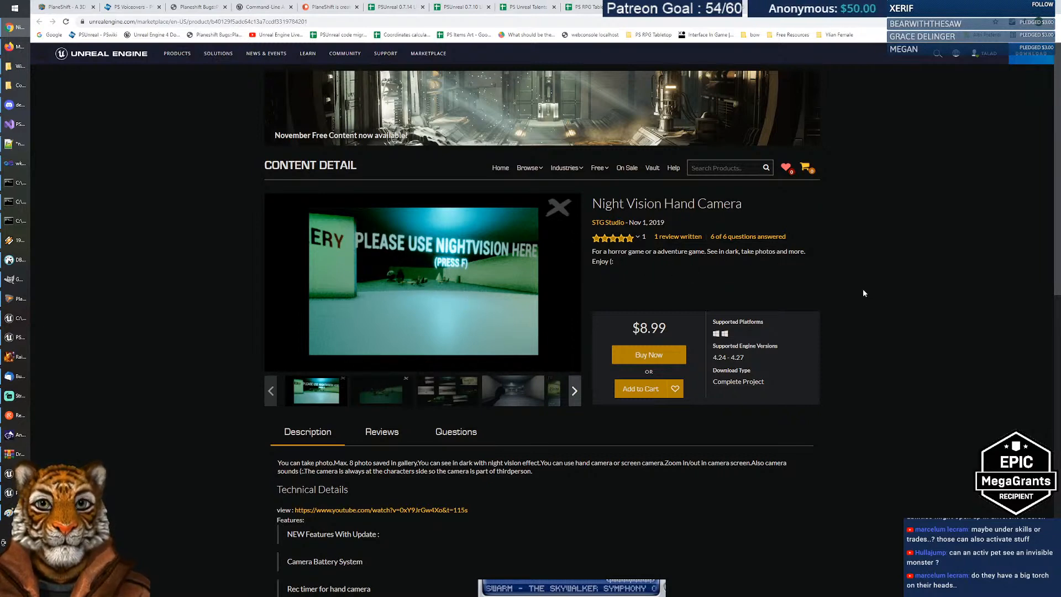
scroll(864, 307, "down", 5)
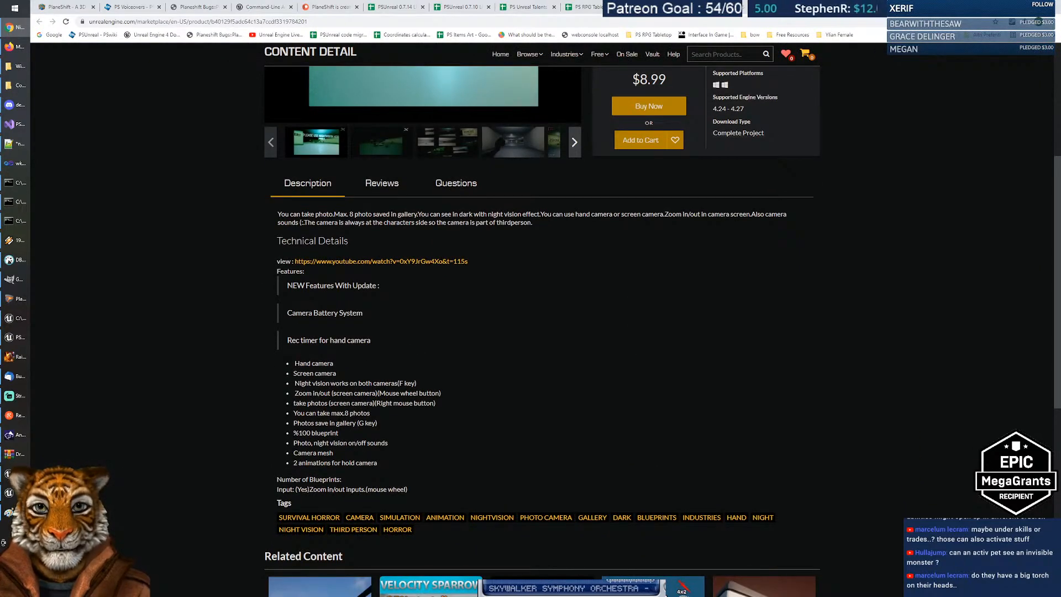
left_click_drag(287, 313, 410, 310)
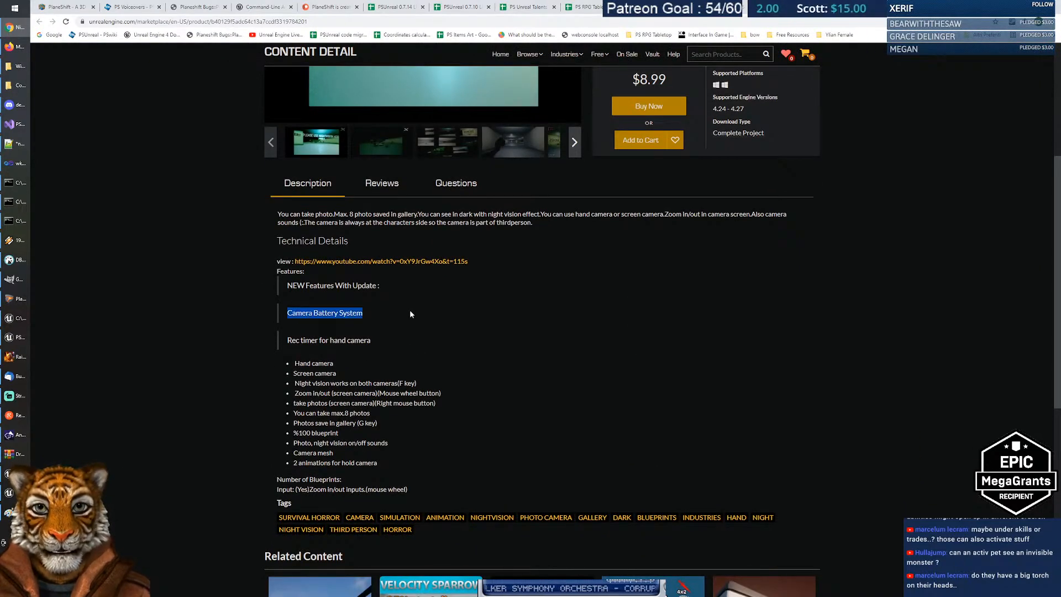
left_click(288, 340)
left_click_drag(288, 340, 408, 335)
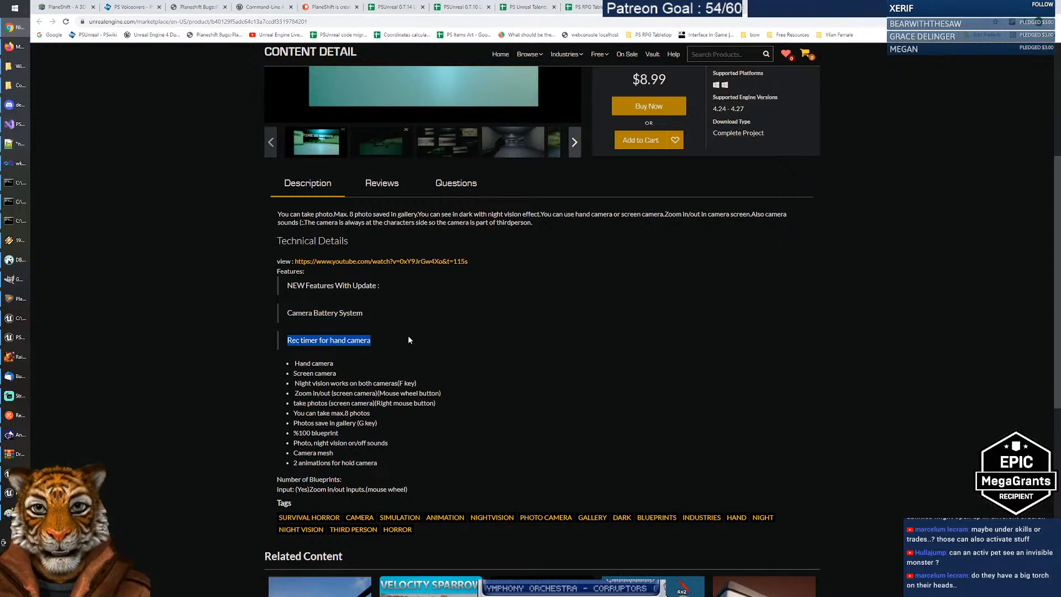
left_click(403, 339)
left_click_drag(294, 363, 472, 429)
left_click(473, 429)
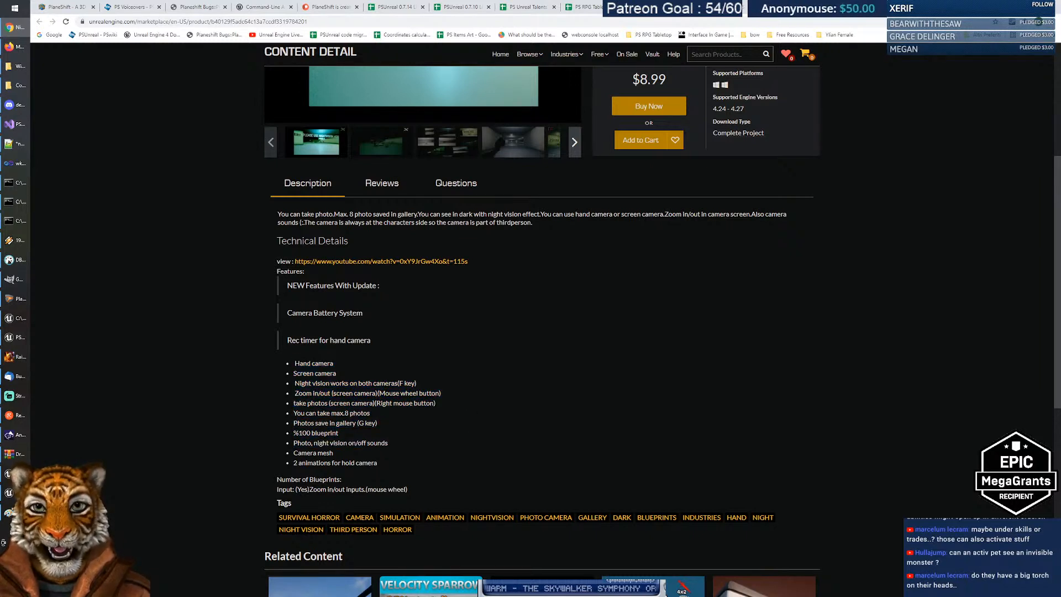
triple_click(497, 431)
Step: Scroll further to highlight the %100 blueprint line and the last three feature lines
scroll(496, 426, "down", 2)
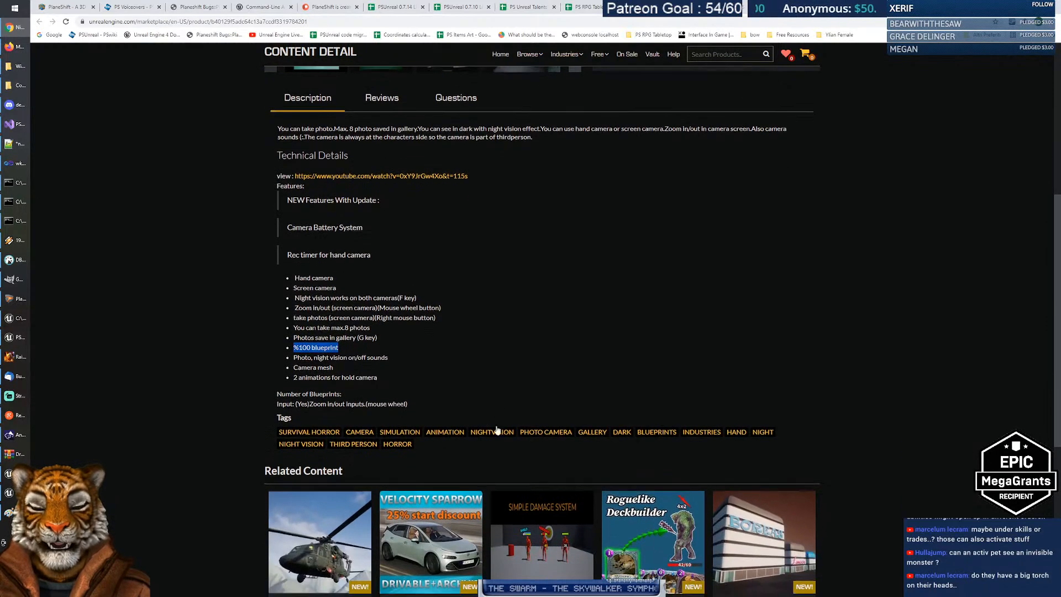
scroll(496, 431, "down", 1)
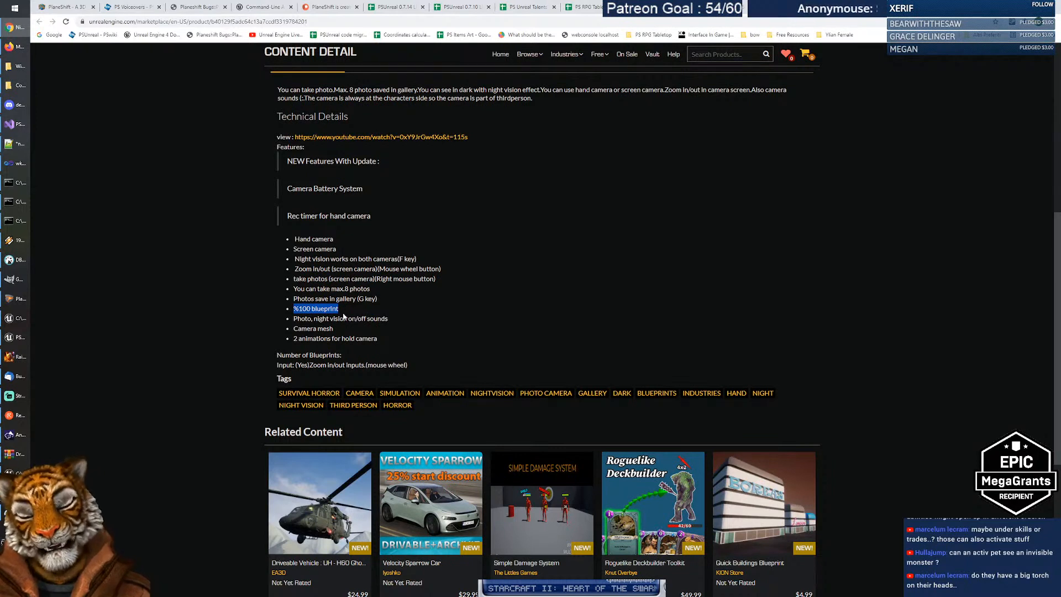
key("alt+Tab")
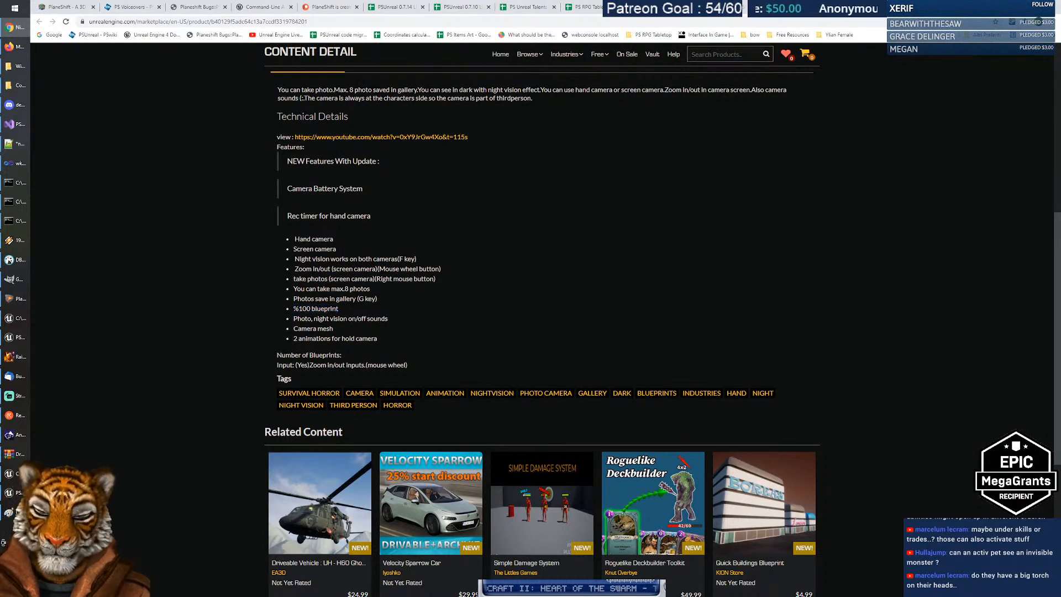
left_click_drag(294, 309, 349, 310)
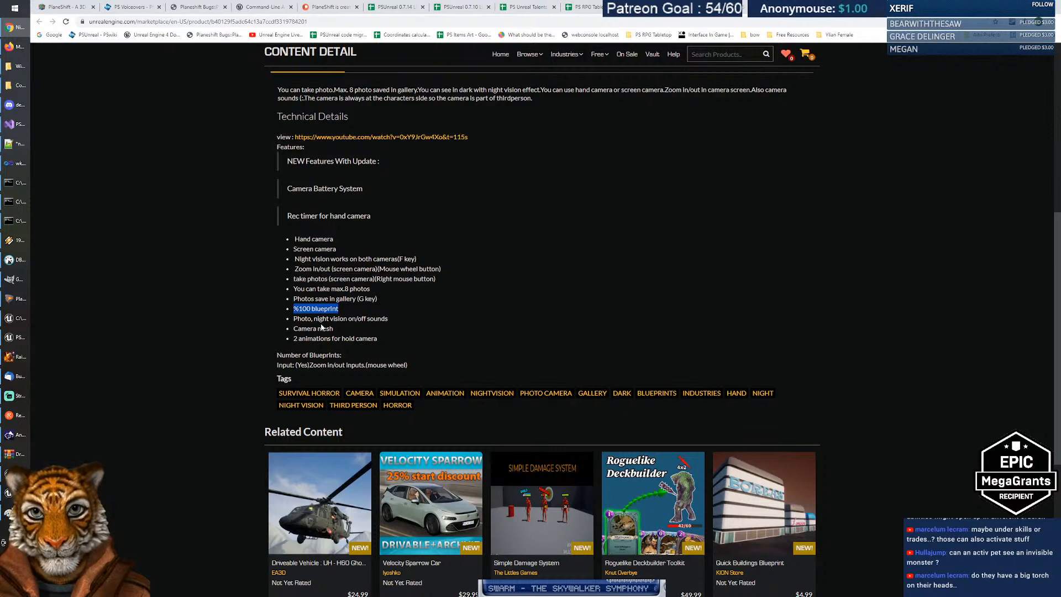
left_click_drag(414, 311, 423, 339)
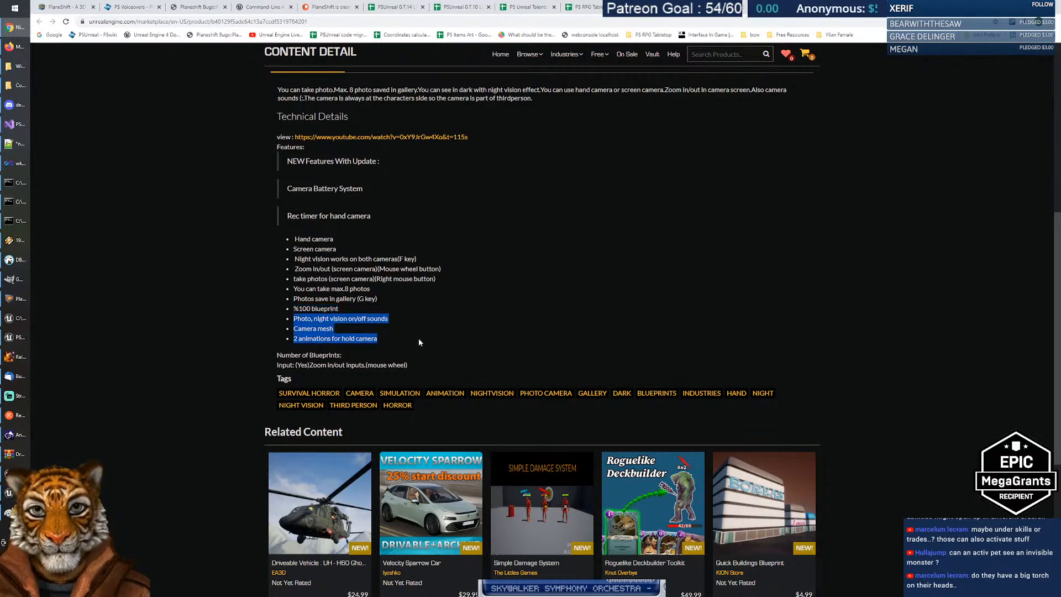
left_click(419, 338)
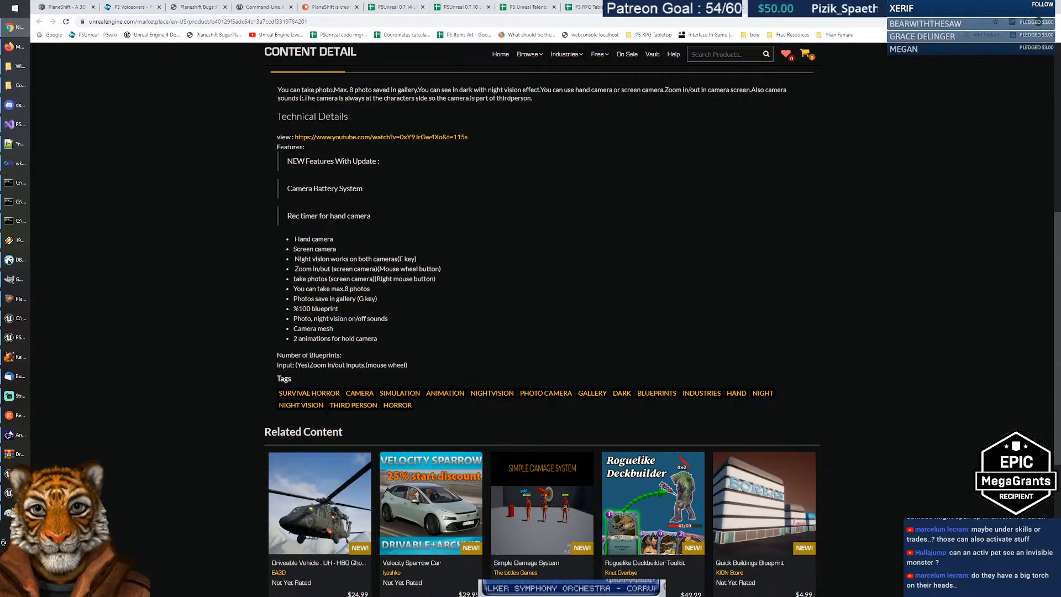
scroll(463, 361, "up", 4)
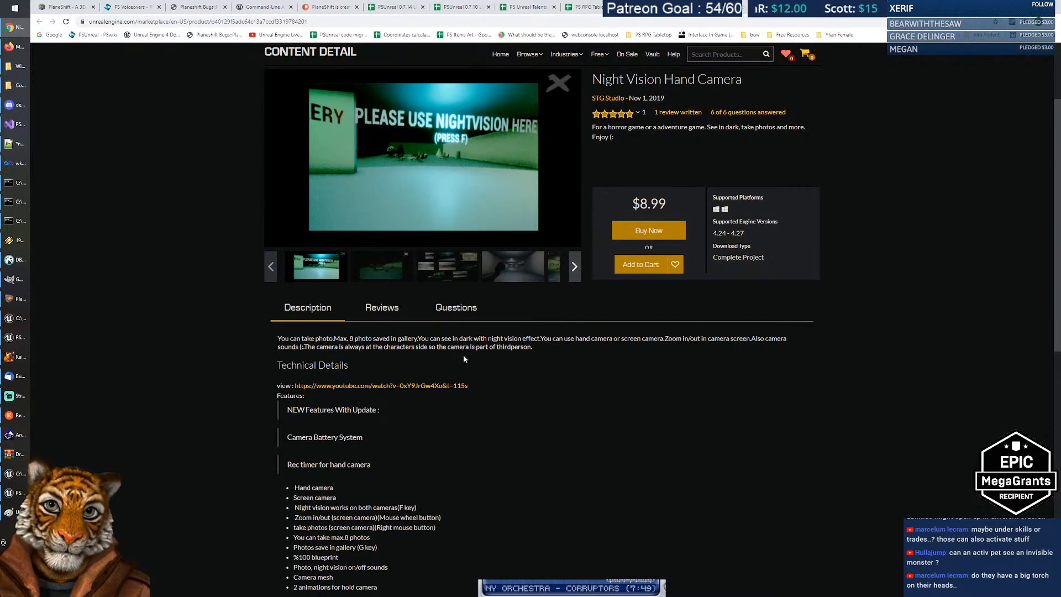
scroll(463, 357, "up", 2)
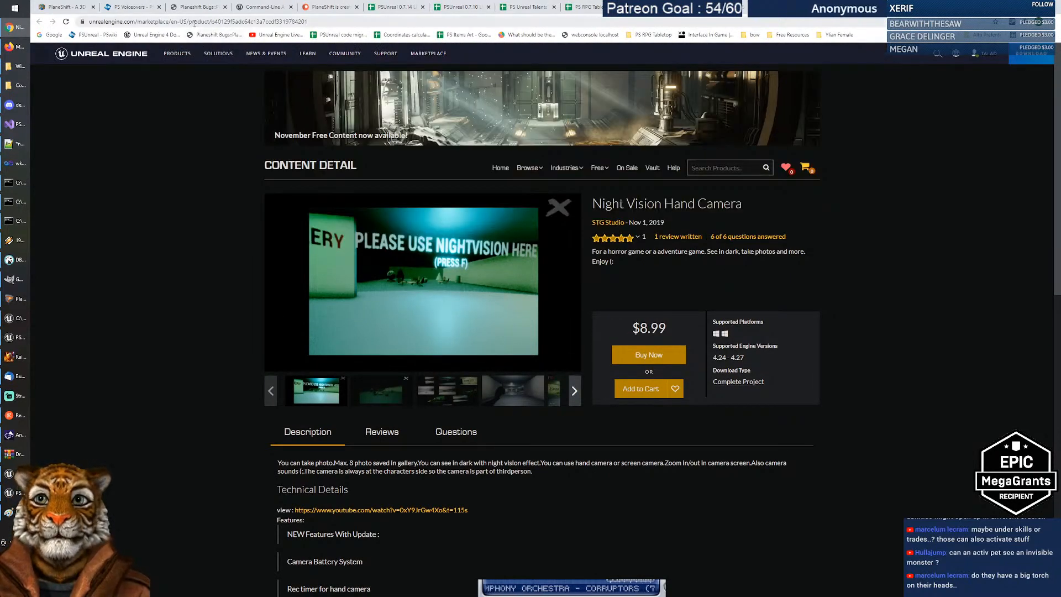
Step: Select the product page's web address and return to the PS Unreal Talents sheet
left_click(197, 22)
key("ctrl+c")
key("alt+Tab")
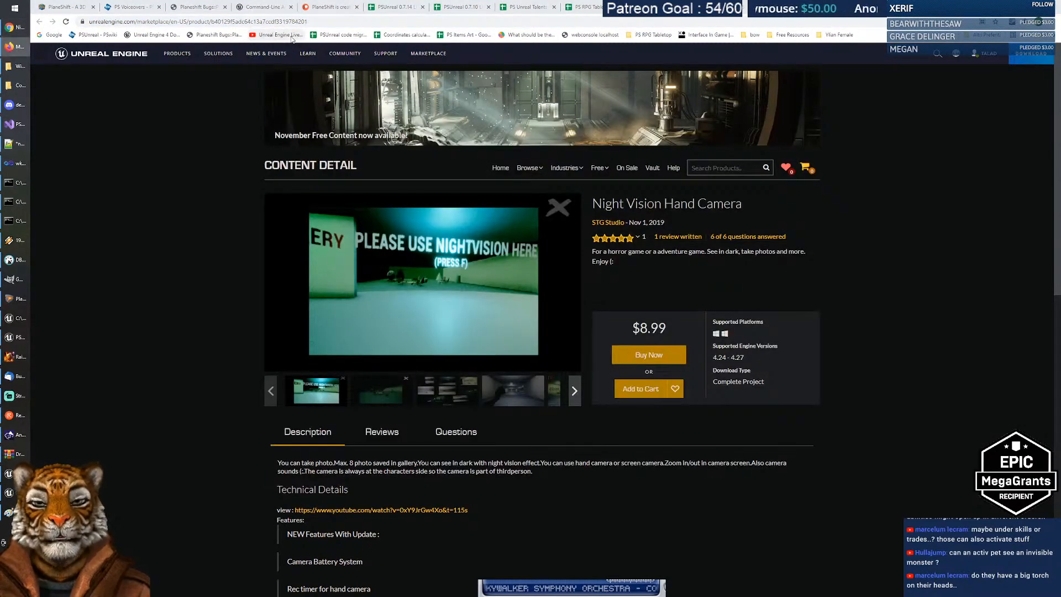
key("alt+Tab")
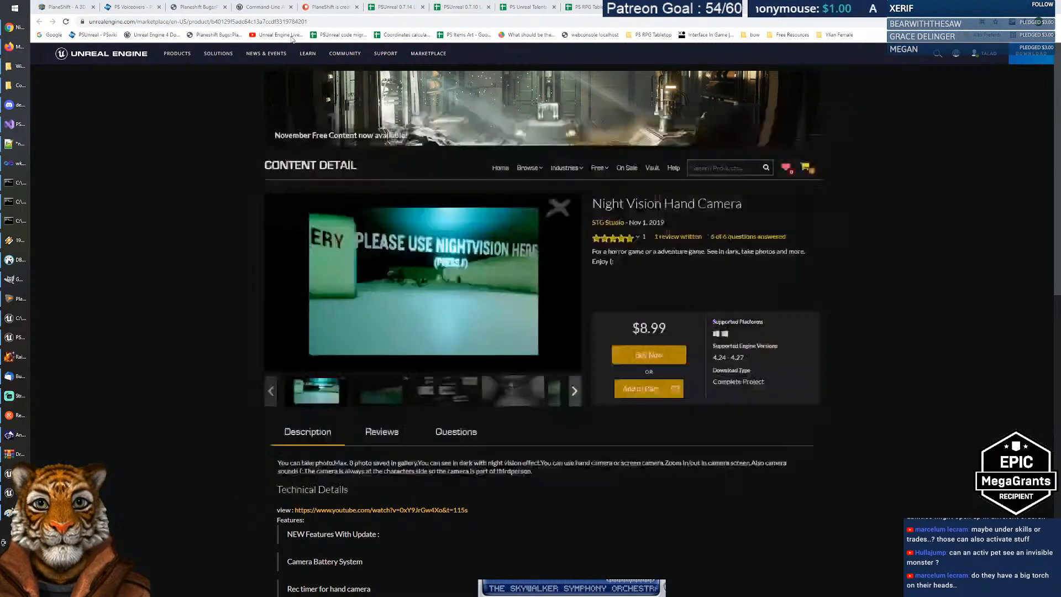
key("alt+Tab")
key("alt+Tab")
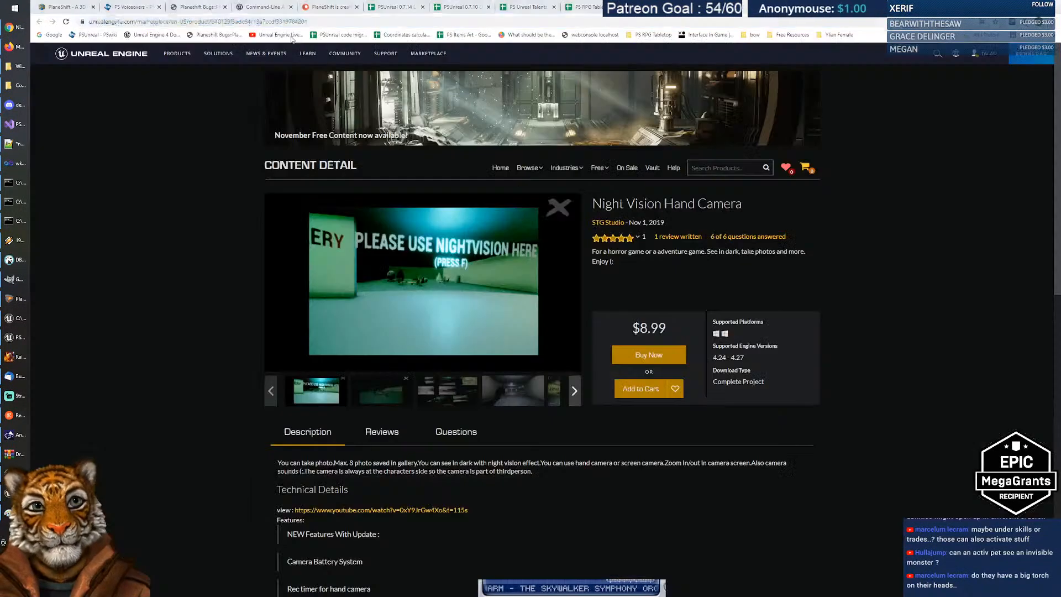
left_click(528, 8)
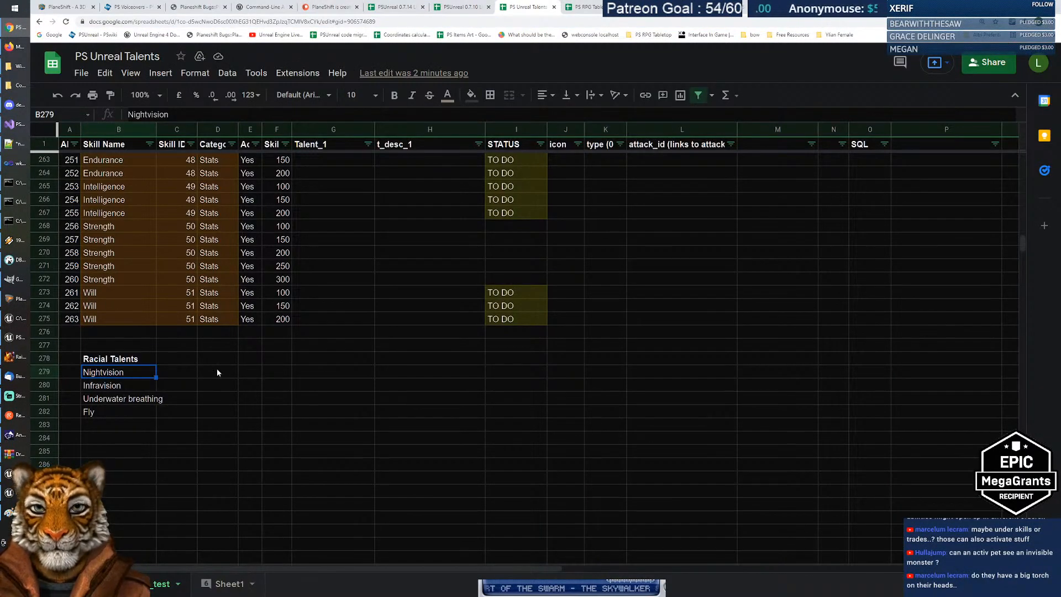
Step: Paste the Nightvision marketplace link into G279 in the Nightvision row
key("Right")
left_click(354, 373)
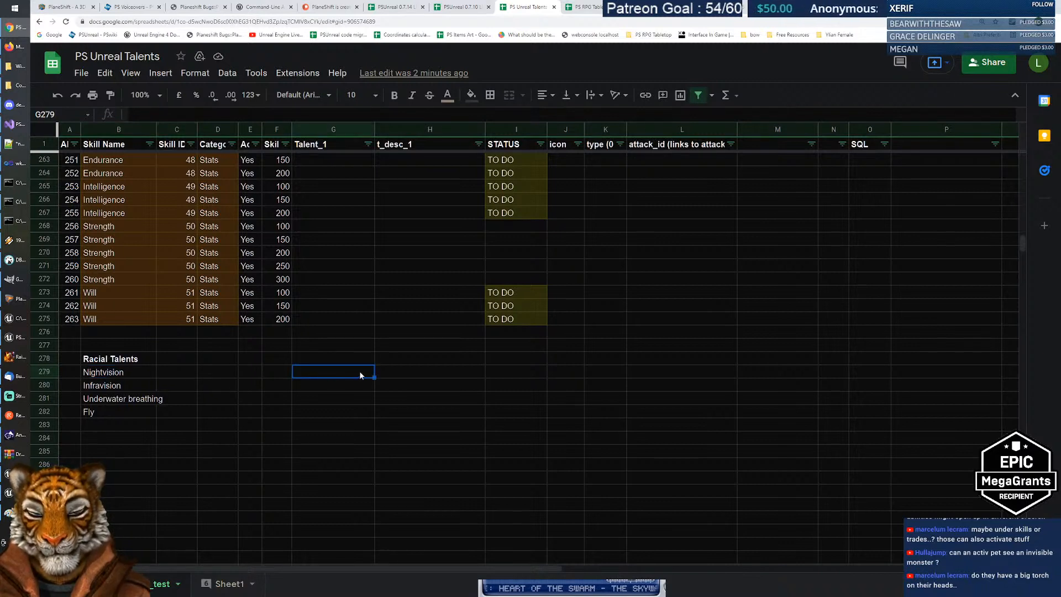
key("ctrl+v")
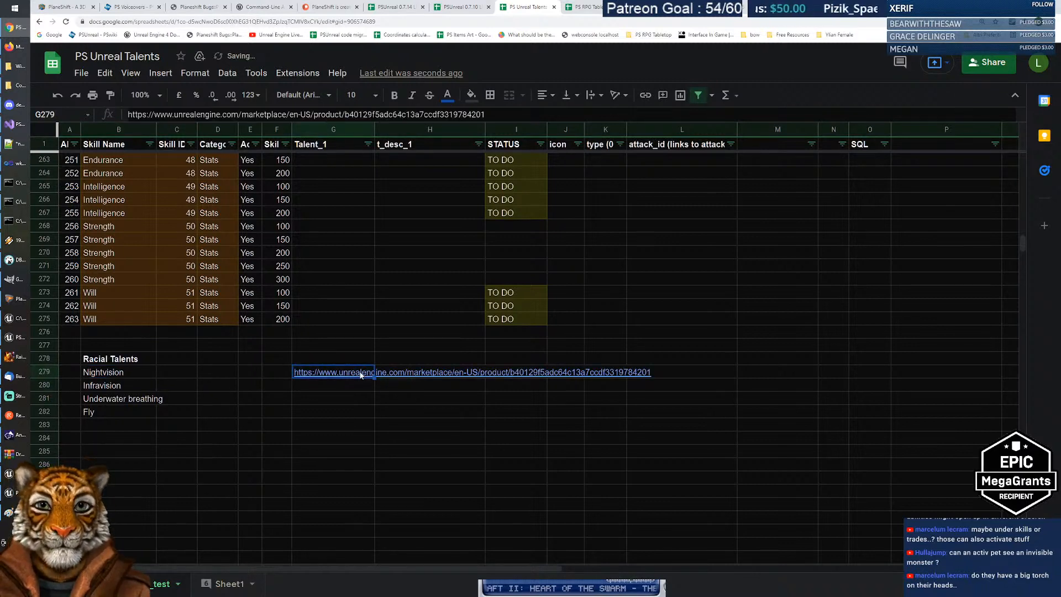
key("Left")
key("Left")
key("Left")
key("Left")
key("Left")
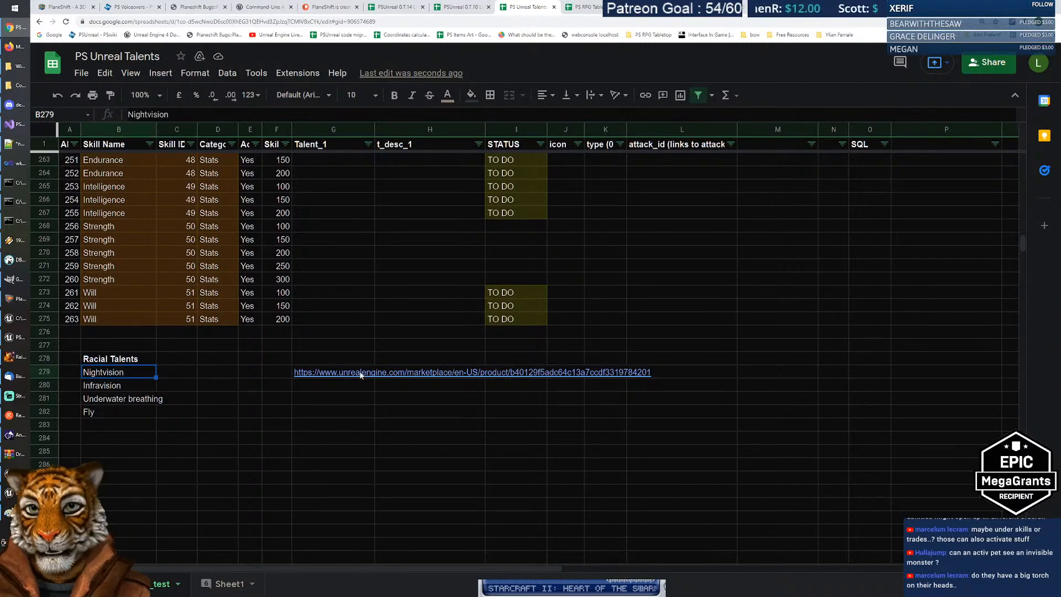
Step: Check the Agility talents Balance I, Balance II, Move Silently and Sustained Sprinting
scroll(353, 376, "up", 7)
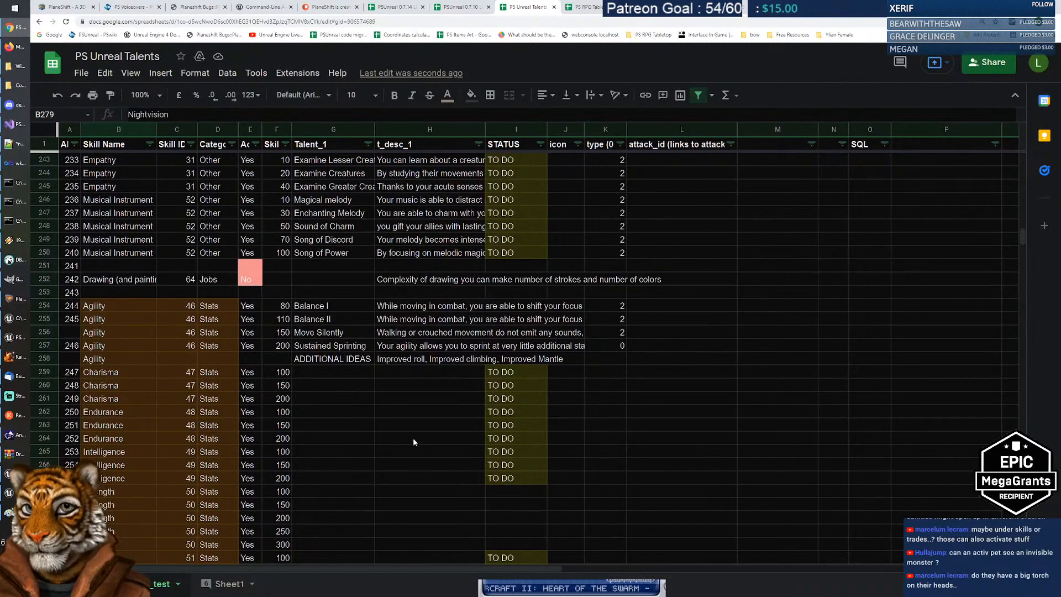
left_click_drag(335, 305, 340, 347)
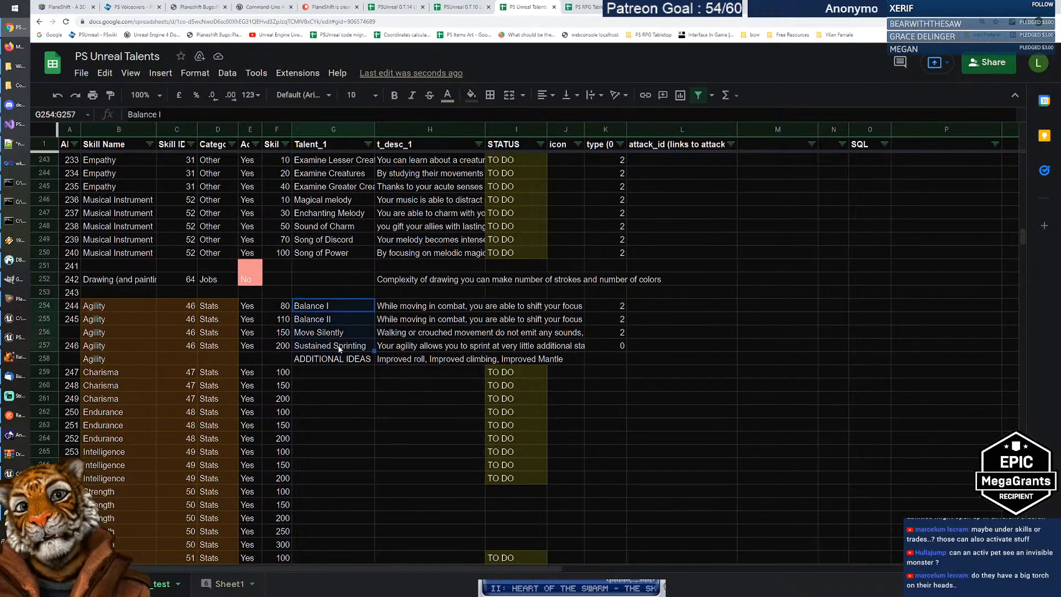
left_click(340, 345)
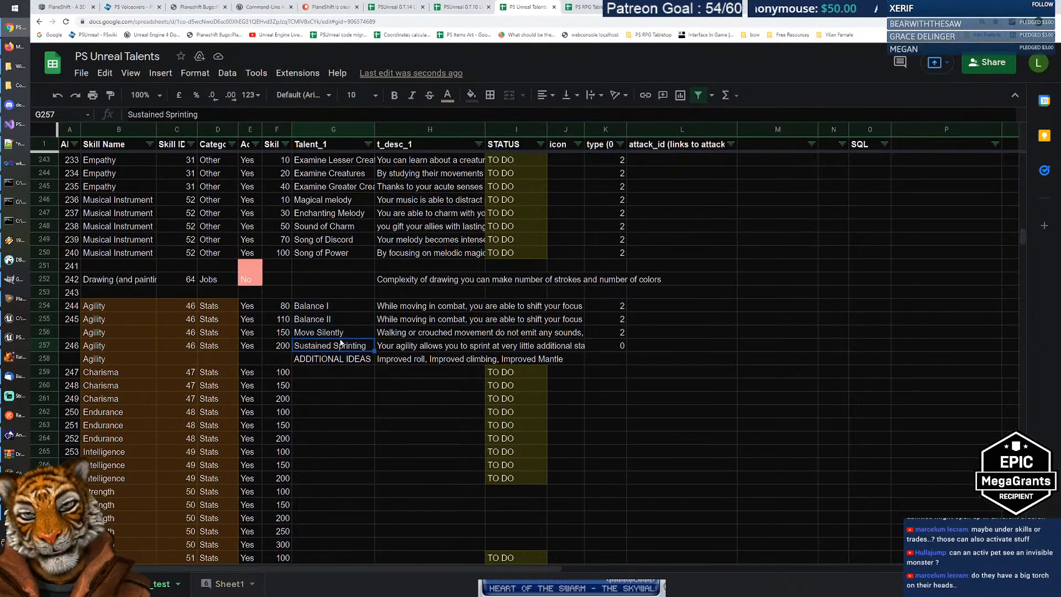
left_click(340, 307)
left_click(340, 319)
left_click(339, 332)
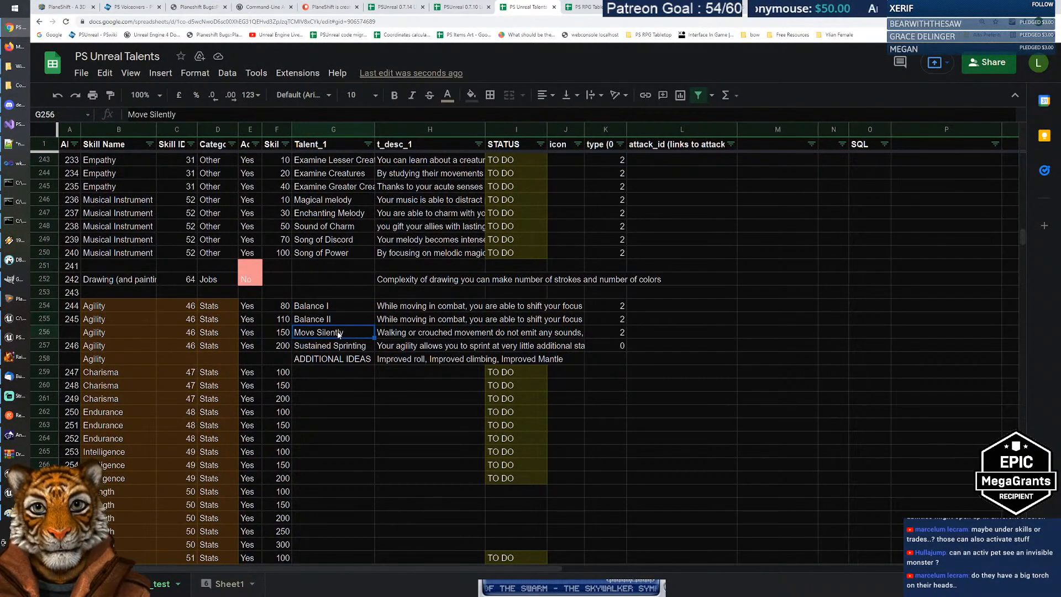
left_click(339, 346)
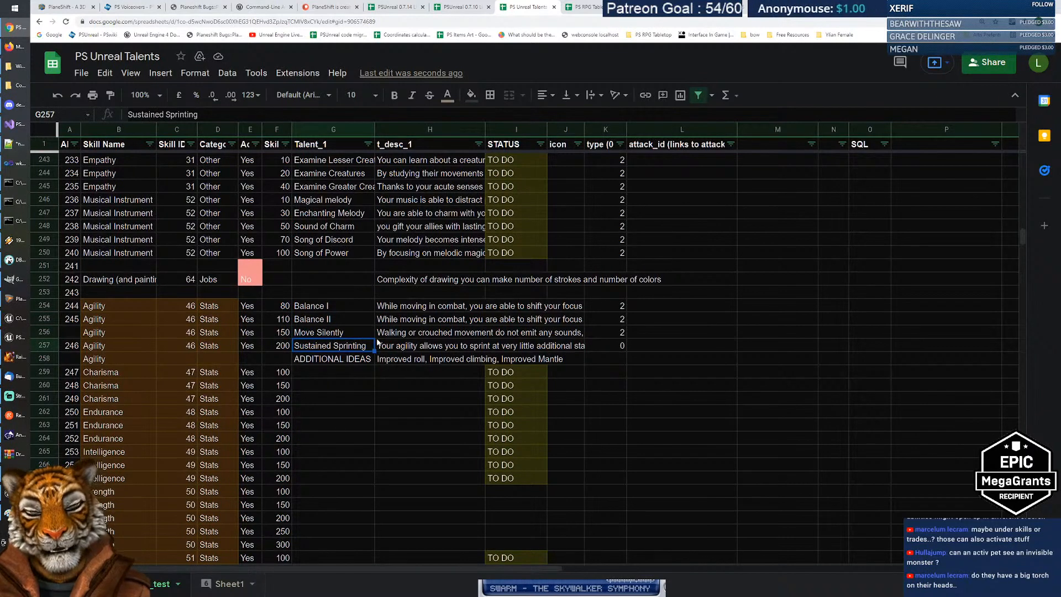
left_click(340, 305)
left_click(347, 347, "shift")
left_click(317, 334)
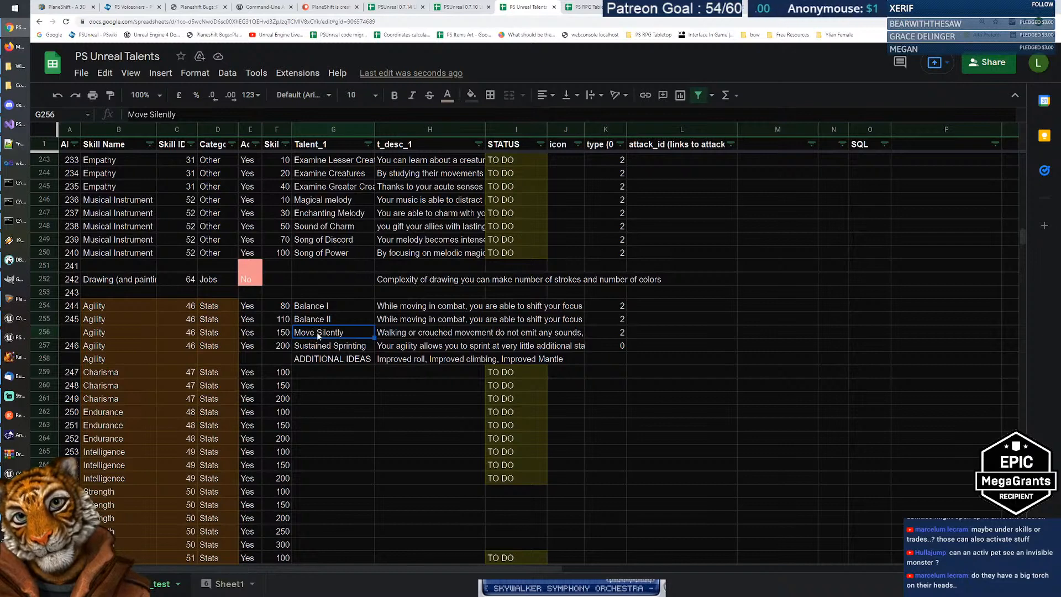
Step: Inspect the Move Silently row, reselect Balance I–II, and pick the first empty Charisma talent cell
left_click(440, 333, "shift")
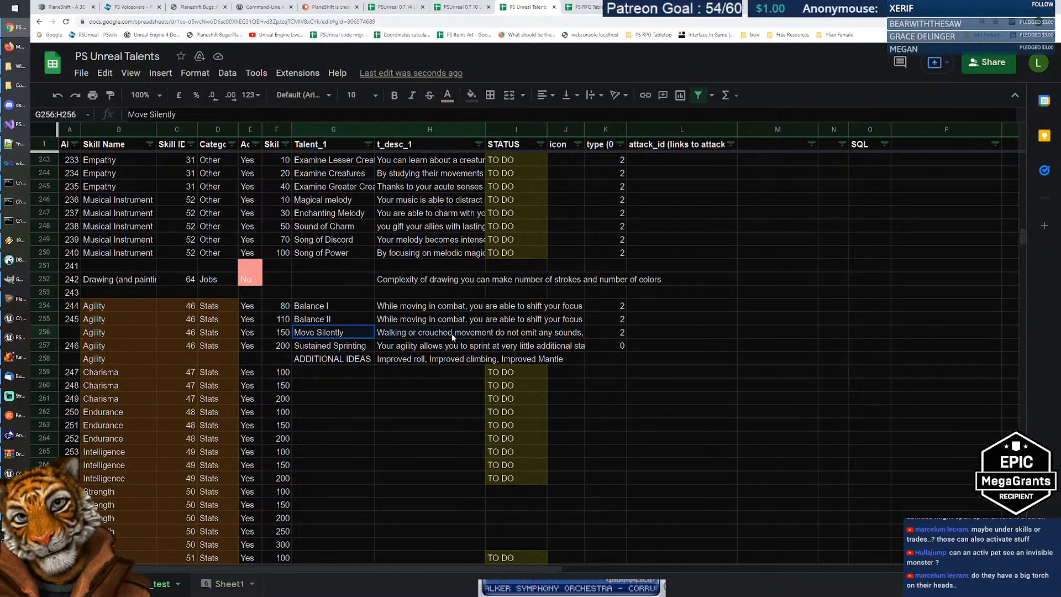
left_click(558, 335, "shift")
left_click(615, 333, "shift")
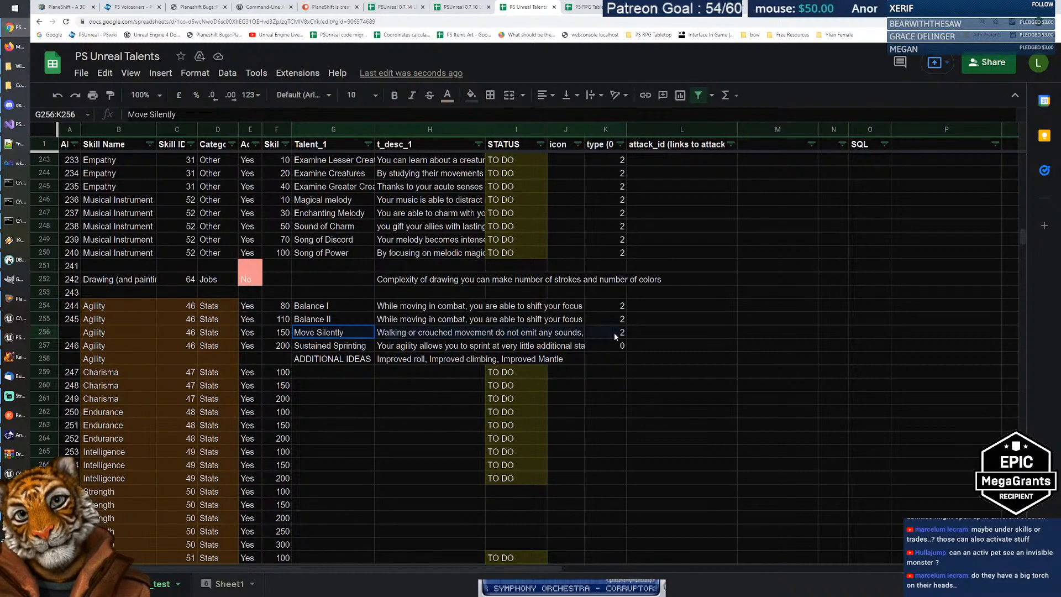
left_click(326, 332)
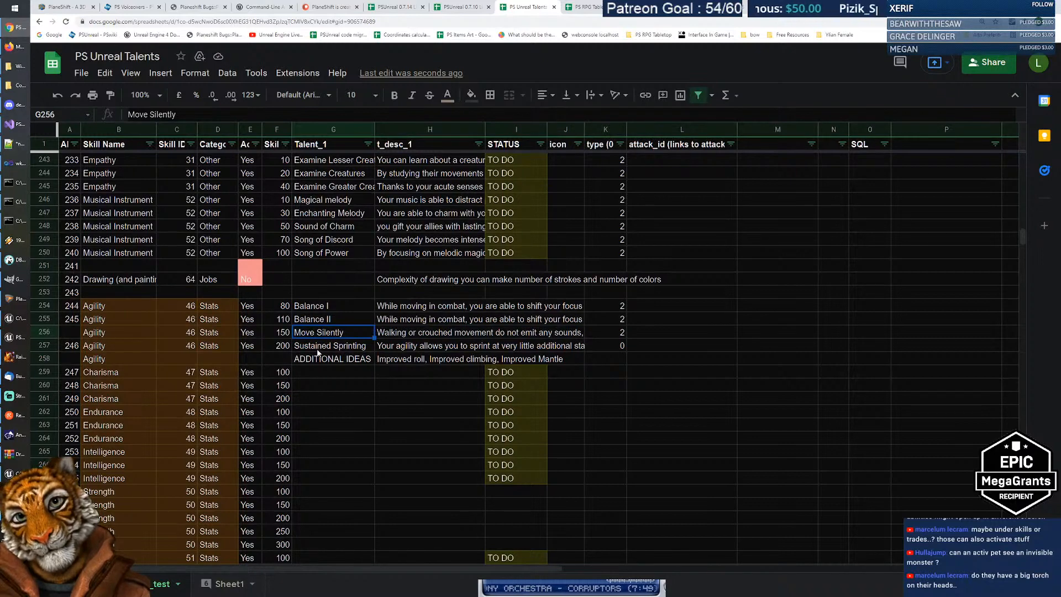
left_click(318, 351)
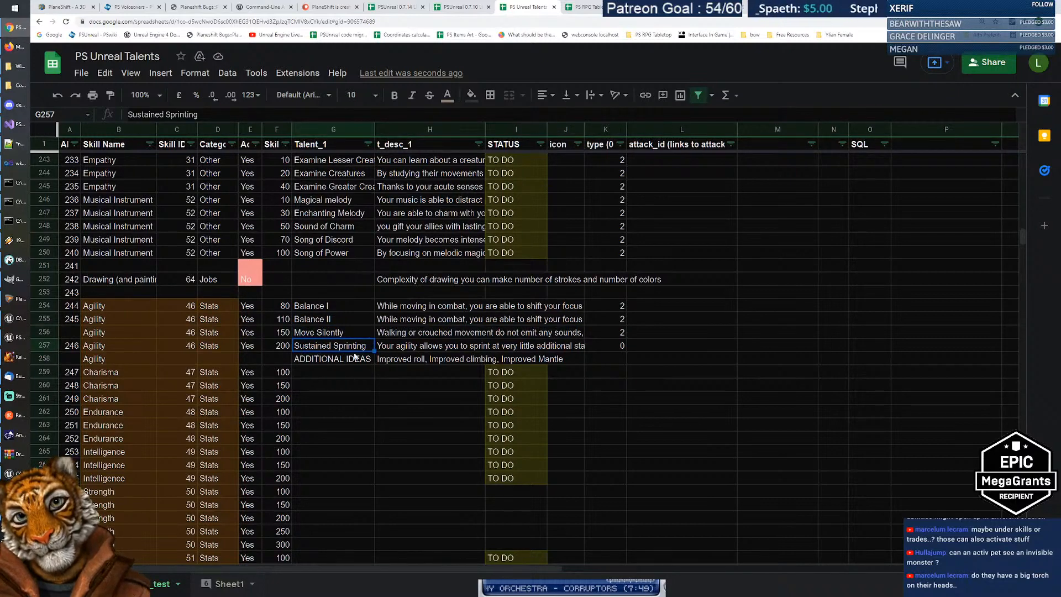
left_click_drag(324, 307, 326, 321)
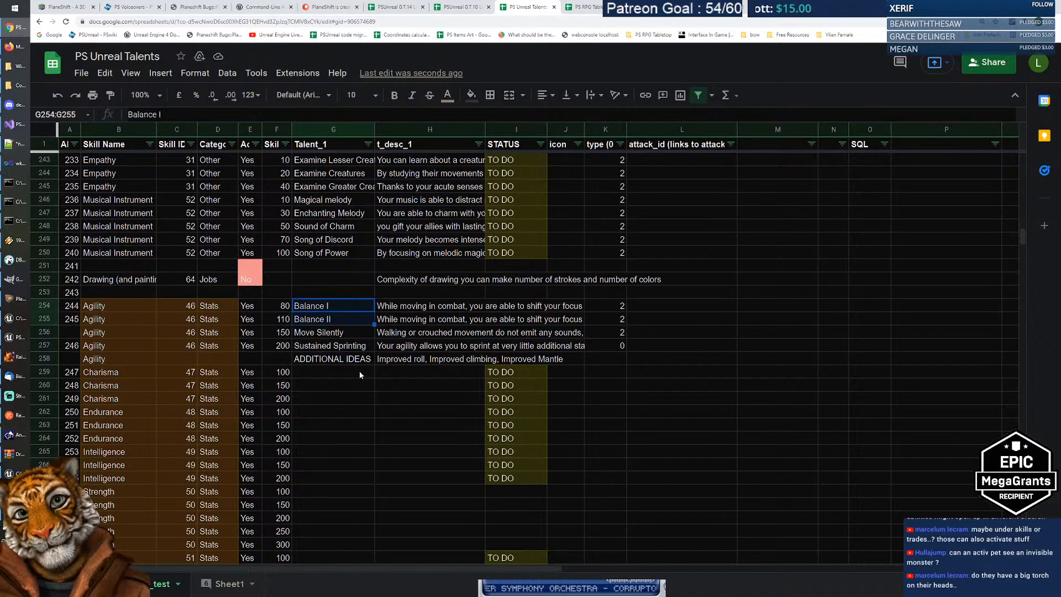
scroll(359, 375, "down", 1)
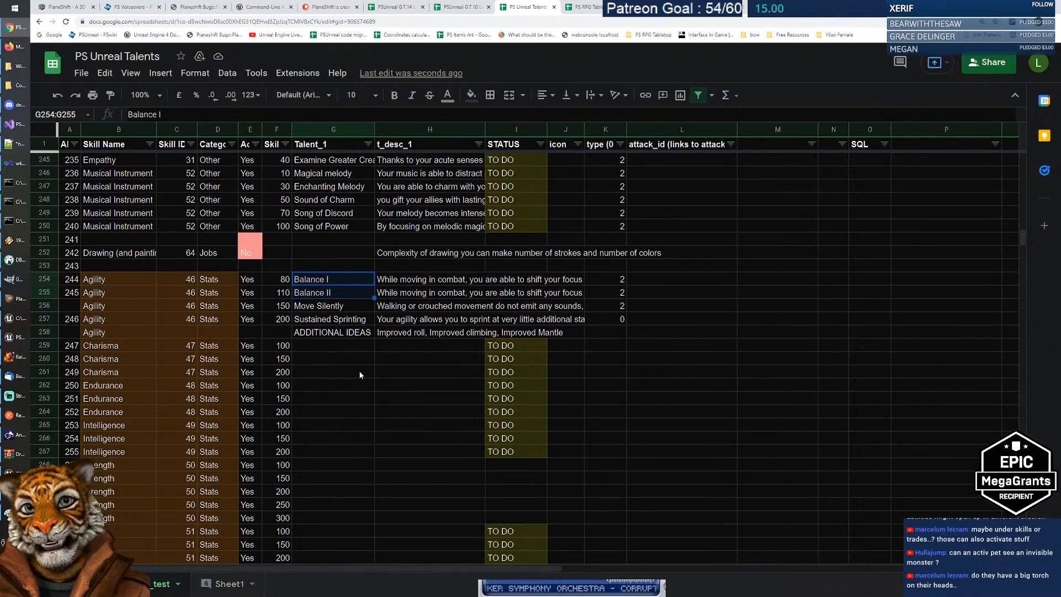
left_click(330, 346)
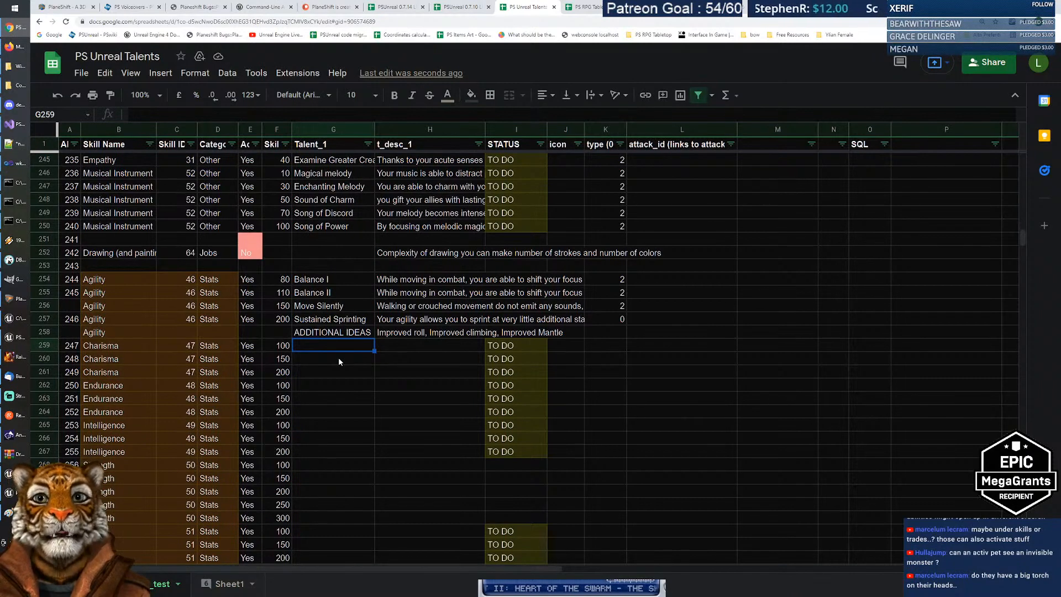
Step: Search Google for 'charisma', dismiss the location prompt, and return to the spreadsheet
left_click(718, 7)
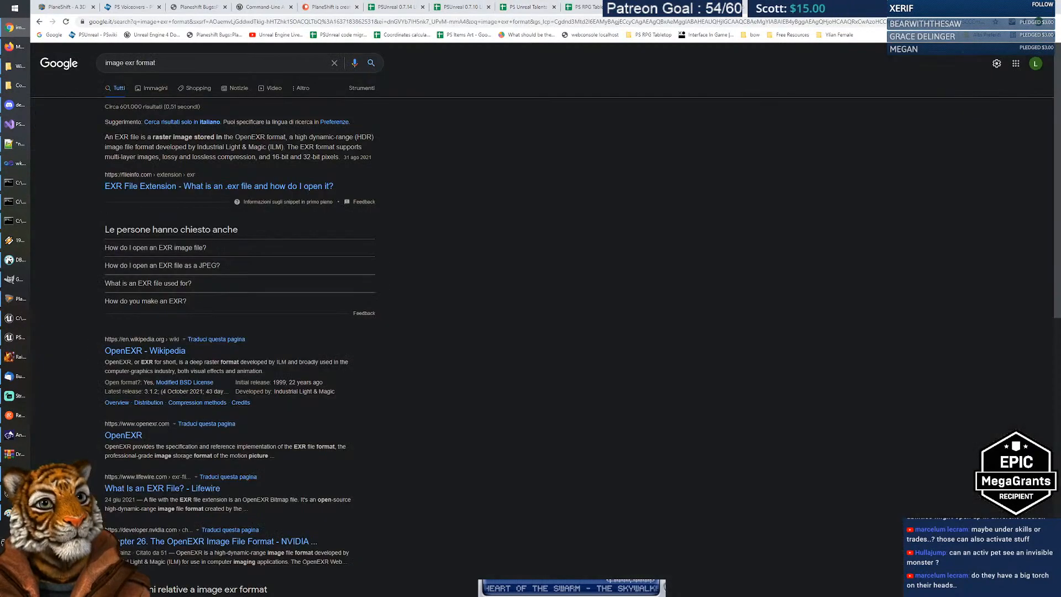
triple_click(192, 68)
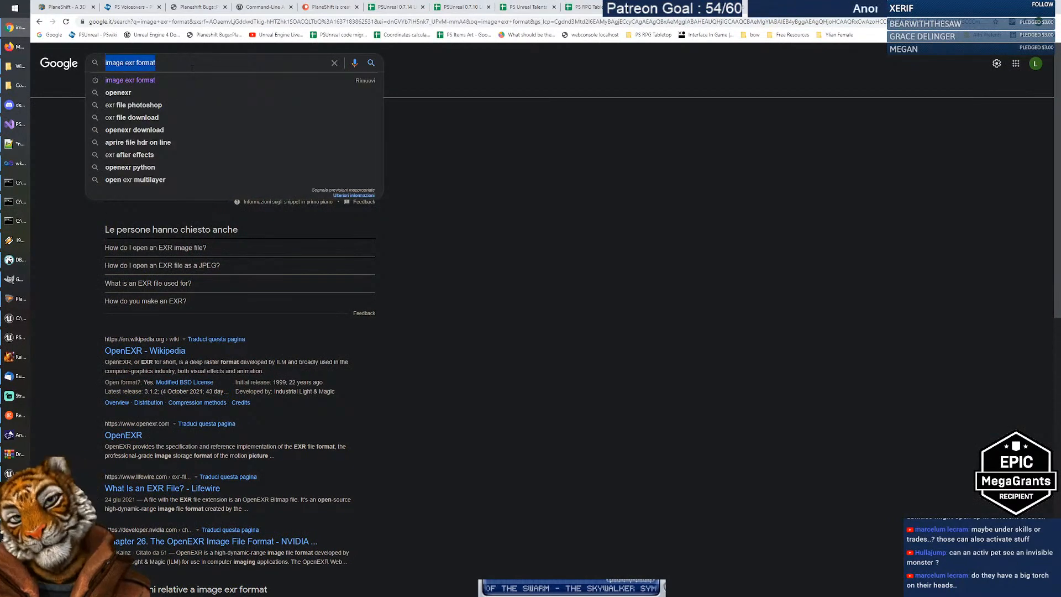
type("charisma")
key("Return")
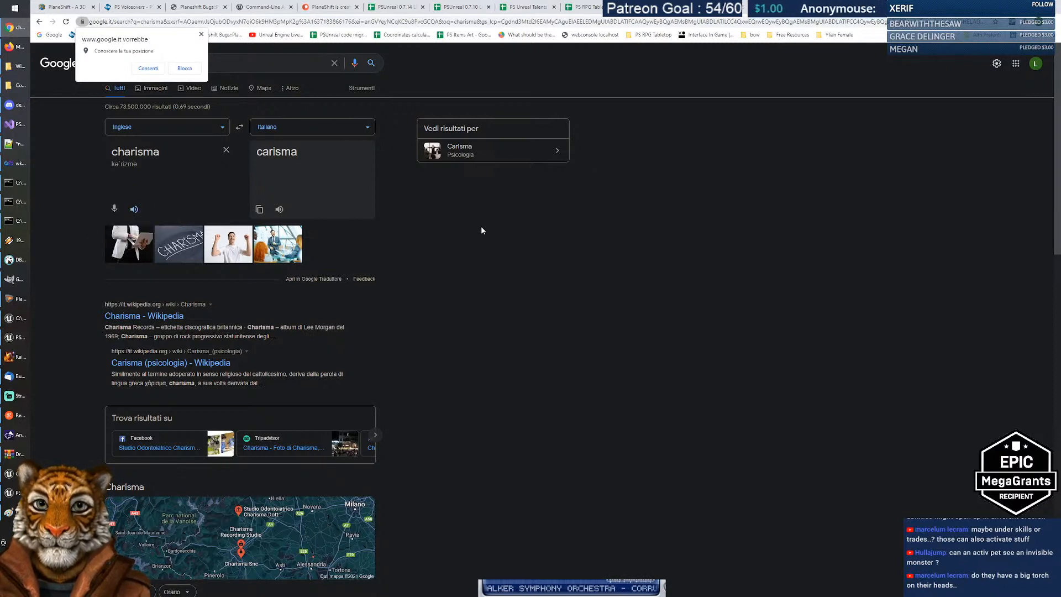
left_click(201, 34)
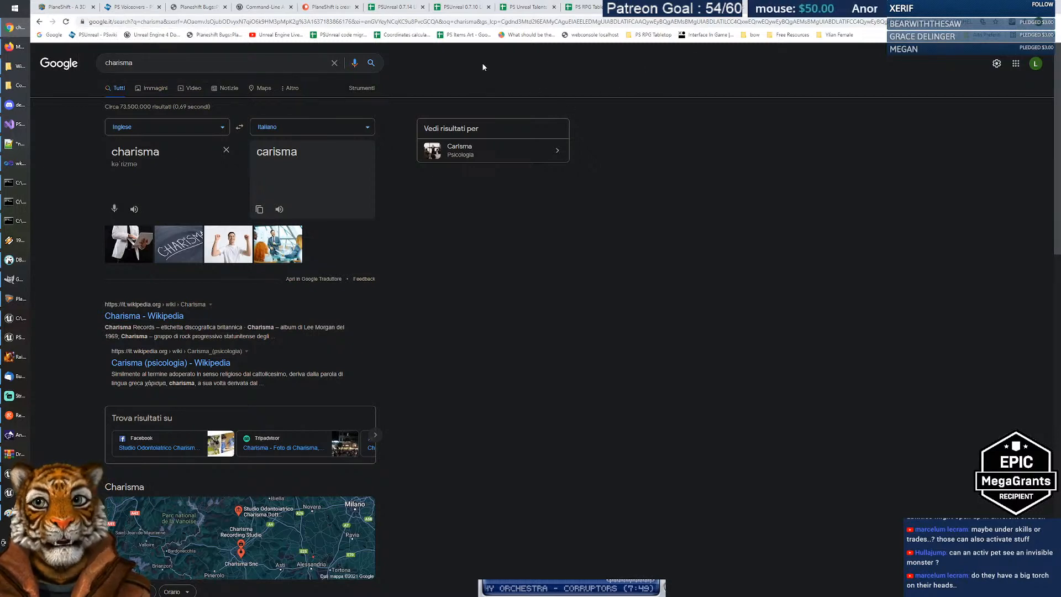
left_click(527, 7)
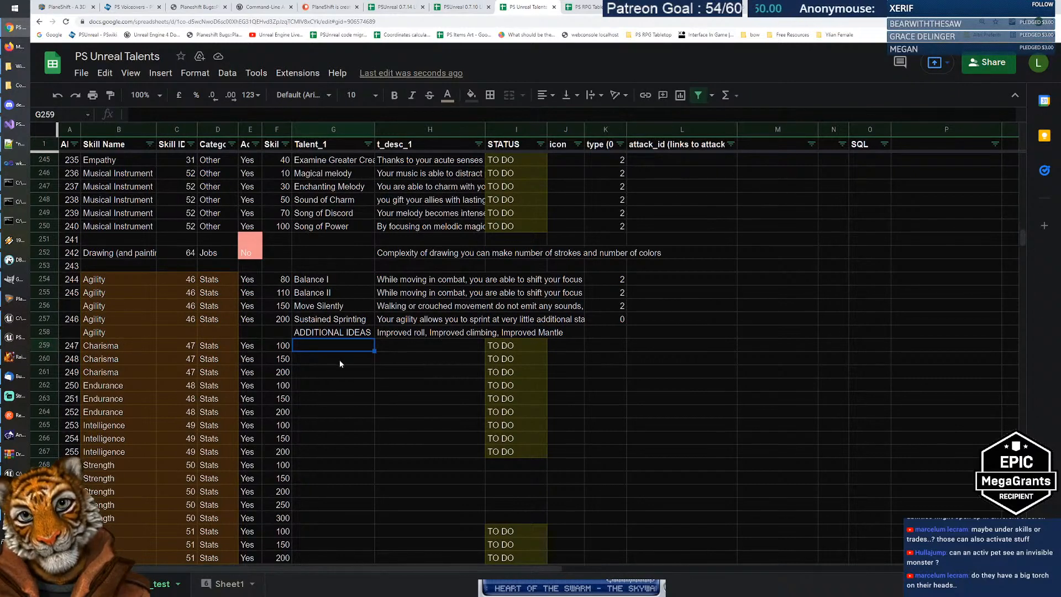
left_click_drag(126, 347, 131, 371)
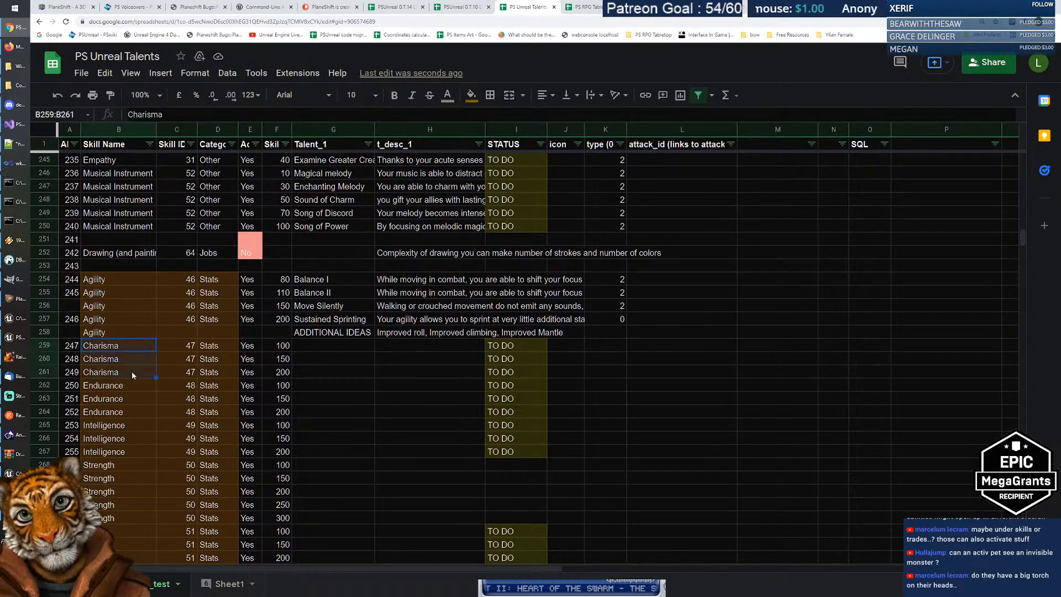
left_click(358, 345)
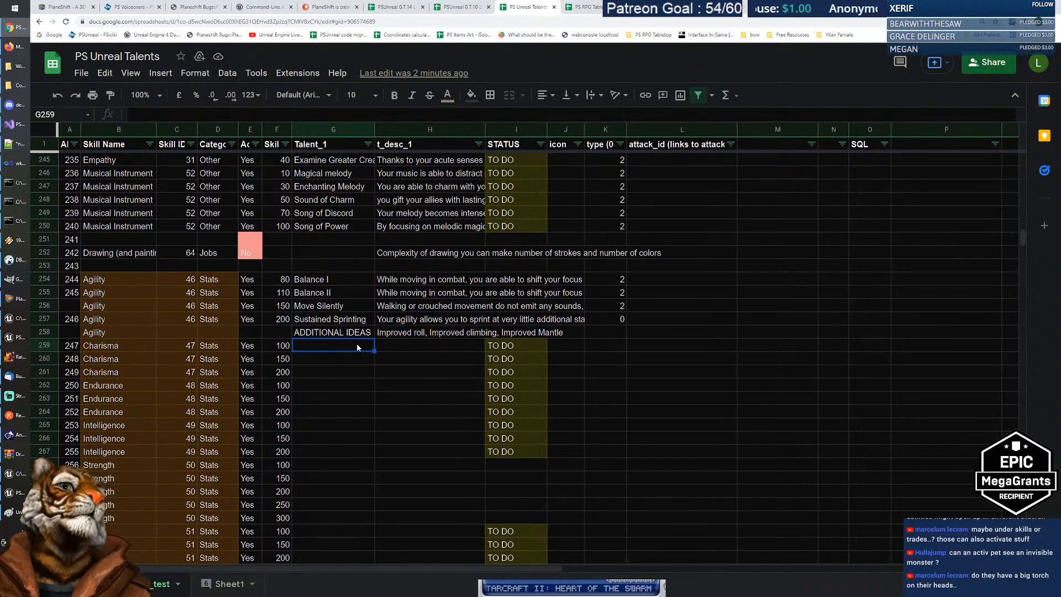
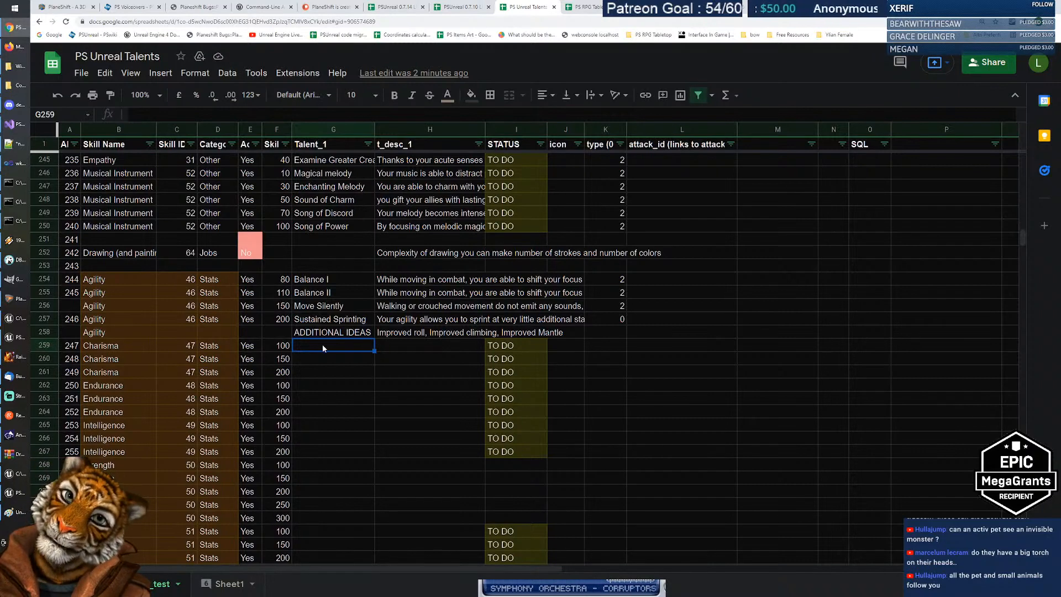
Step: Review the Empathy skill rows one by one and read the Basic Familiar commands talent
scroll(324, 347, "up", 3)
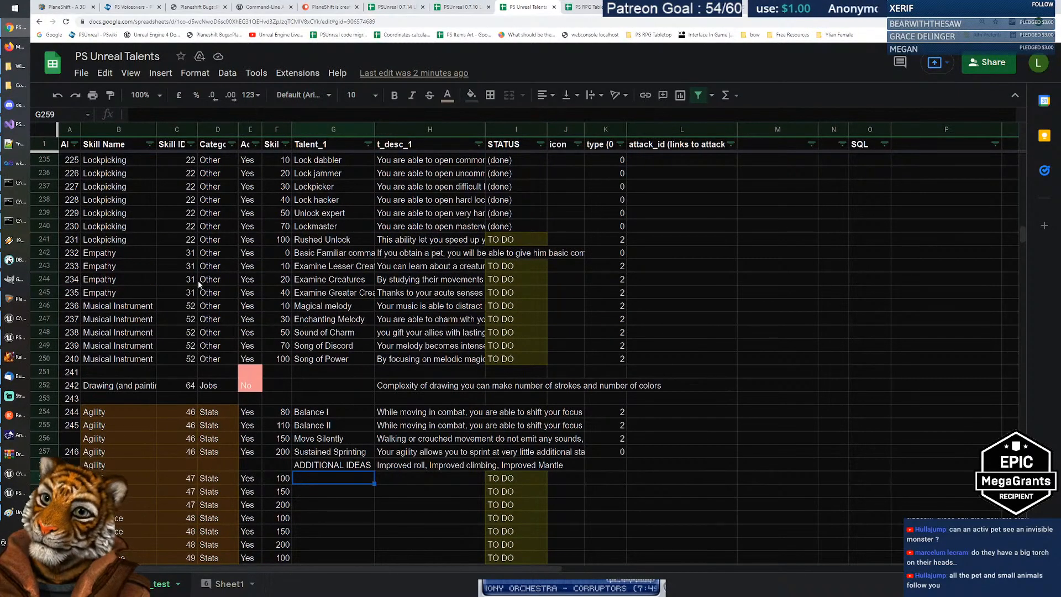
left_click(118, 254)
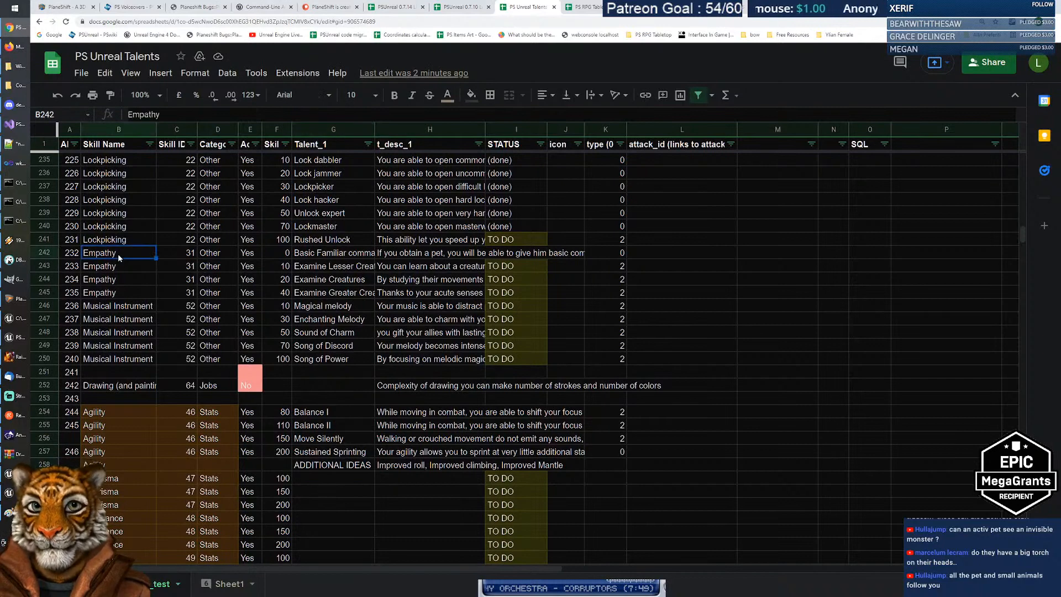
left_click(118, 265)
left_click(119, 279)
left_click(120, 292)
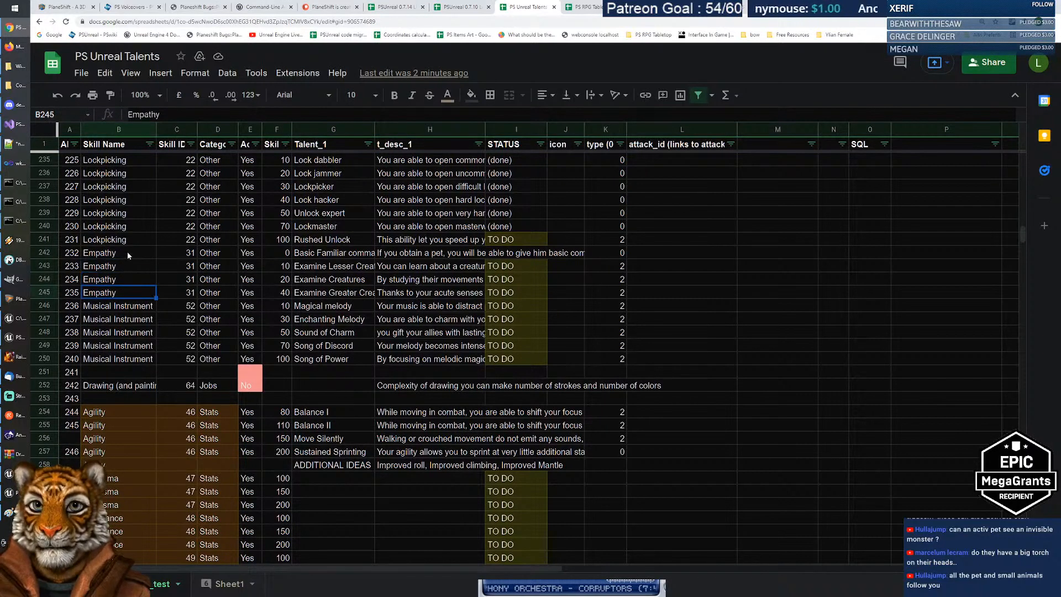
left_click(127, 252)
left_click(125, 266)
left_click(124, 279)
left_click(123, 291)
left_click(121, 253)
left_click(121, 265)
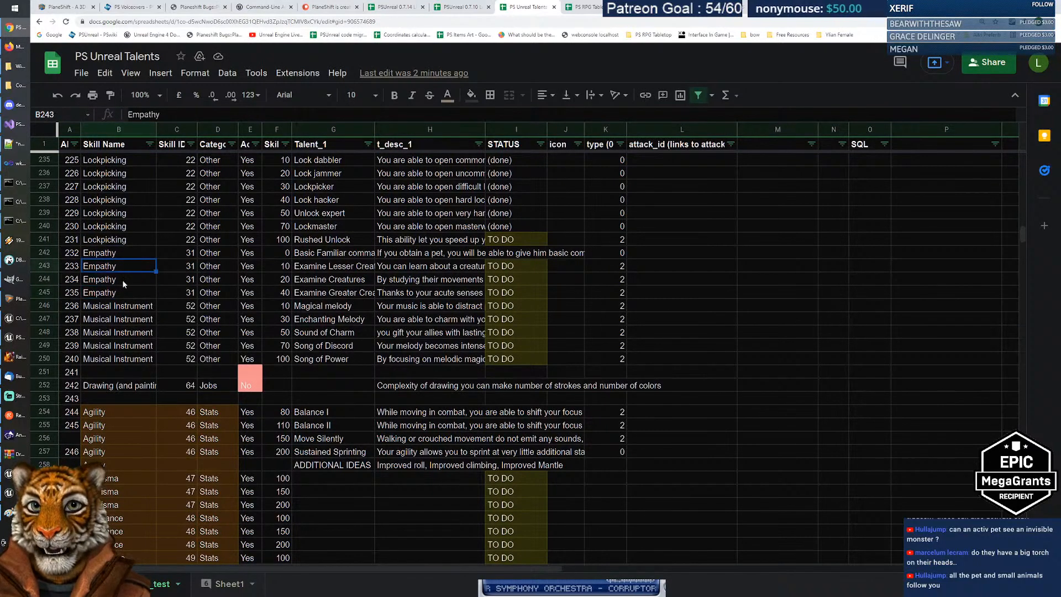
left_click(122, 279)
left_click(123, 292)
left_click(124, 280)
left_click(124, 266)
left_click(122, 253)
left_click(121, 266)
left_click(122, 279)
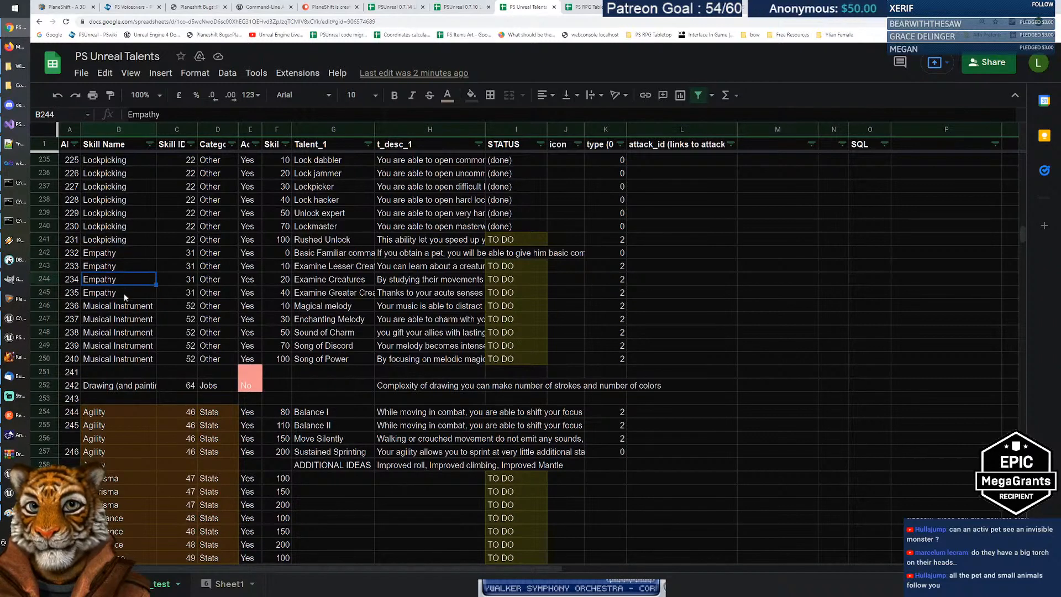
left_click(124, 293)
left_click(125, 279)
left_click(127, 266)
left_click(126, 253)
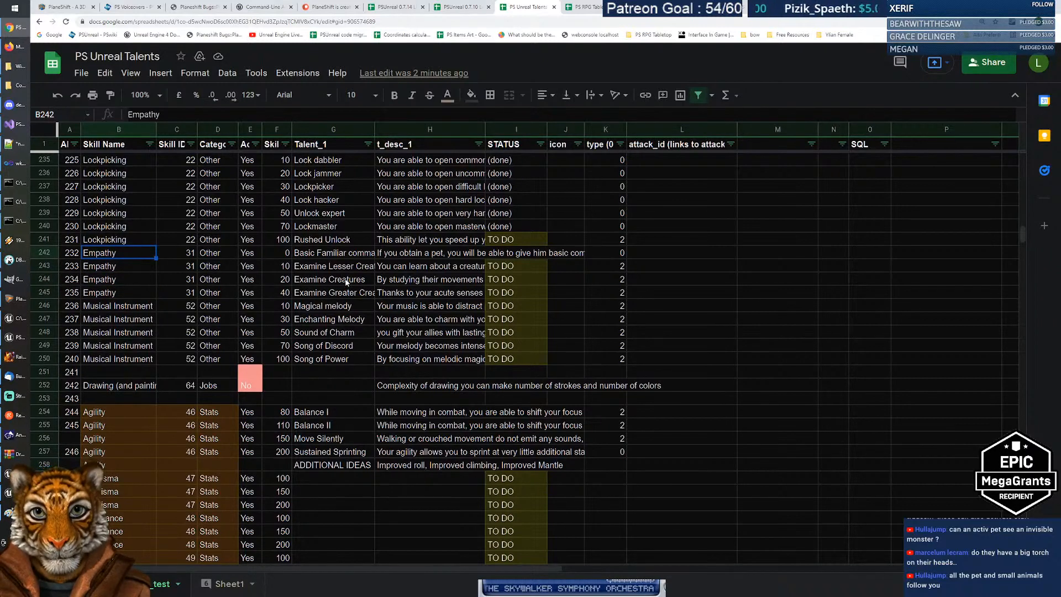
left_click(324, 255)
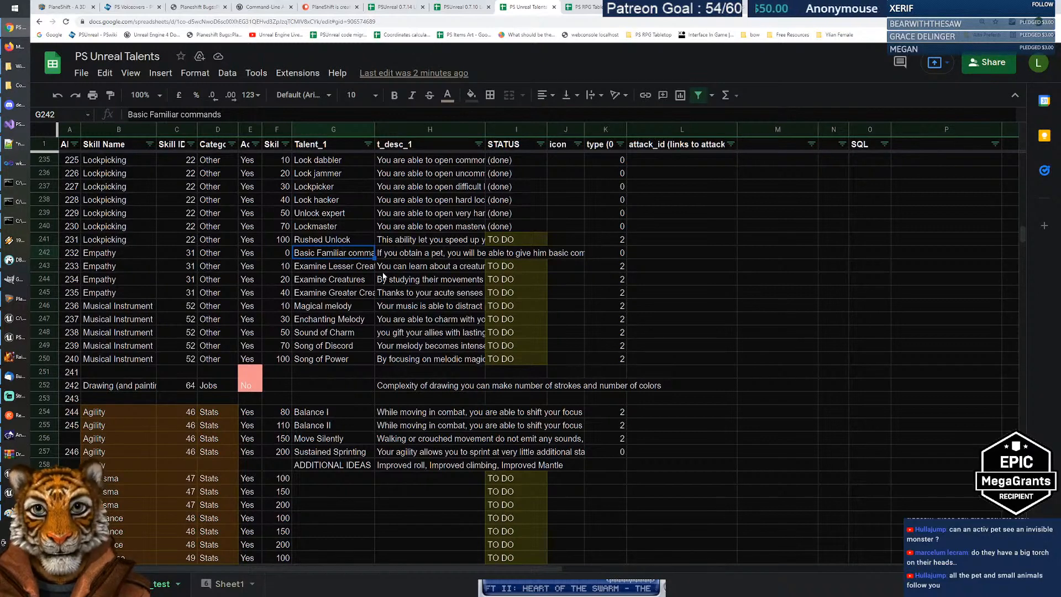
Step: Look across the first Charisma row and settle on its empty talent cell
key("Left")
key("Left")
key("Left")
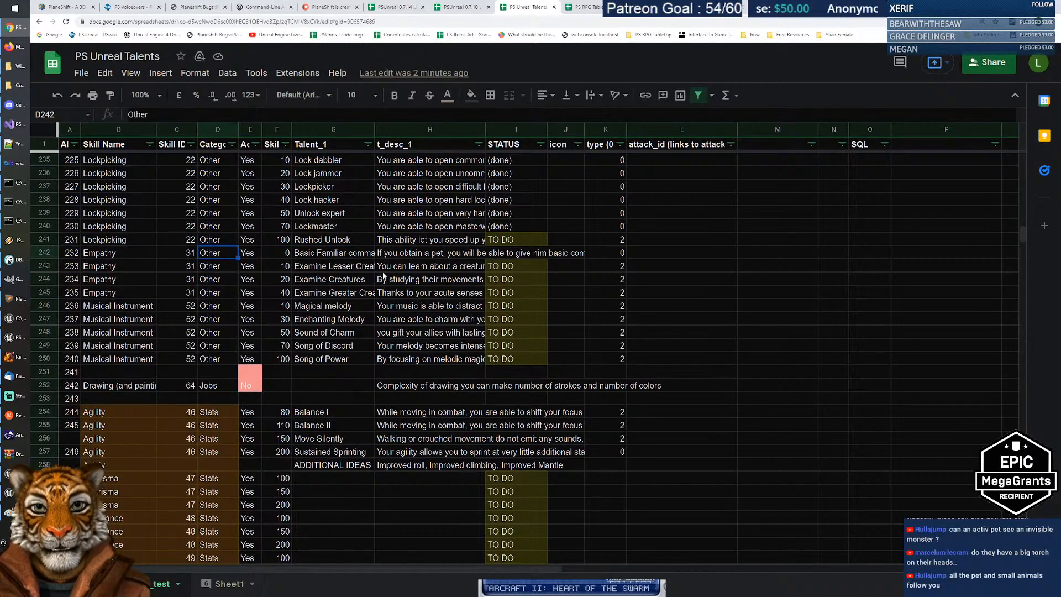
key("Right")
key("Right")
key("Right")
key("Down")
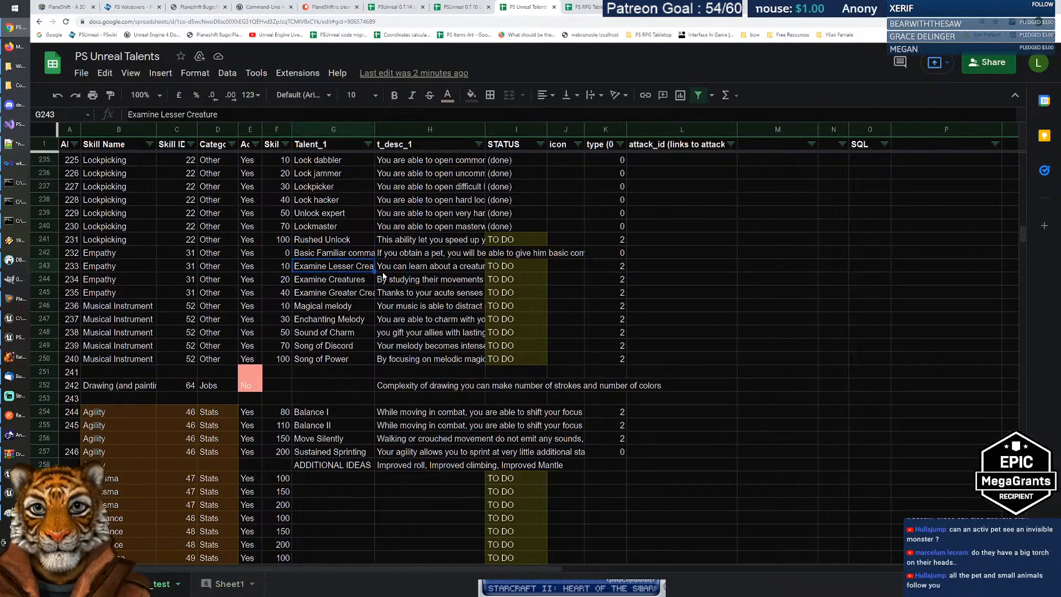
key("Down")
key("Down")
key("Down")
key("Down")
key("Down")
key("Down")
key("Down")
key("Down")
key("Down")
key("Down")
key("Down")
key("Down")
key("Down")
key("Down")
key("Down")
key("Down")
key("Down")
key("Down")
key("Down")
key("Down")
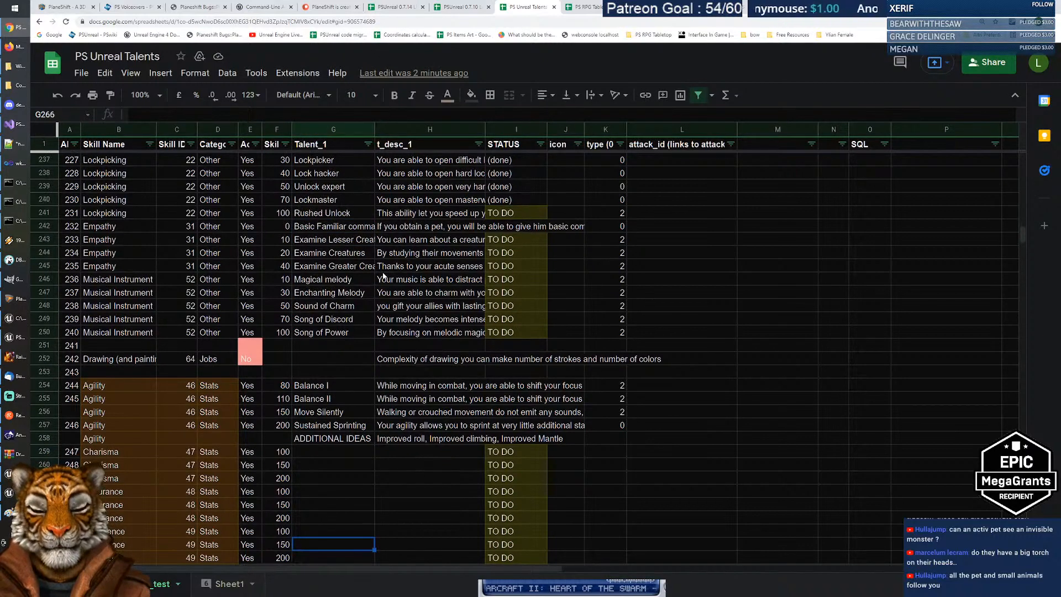
key("Up")
key("Up")
key("Up")
key("Up")
key("Up")
key("Up")
key("Up")
key("Down")
key("Down")
key("Up")
key("Up")
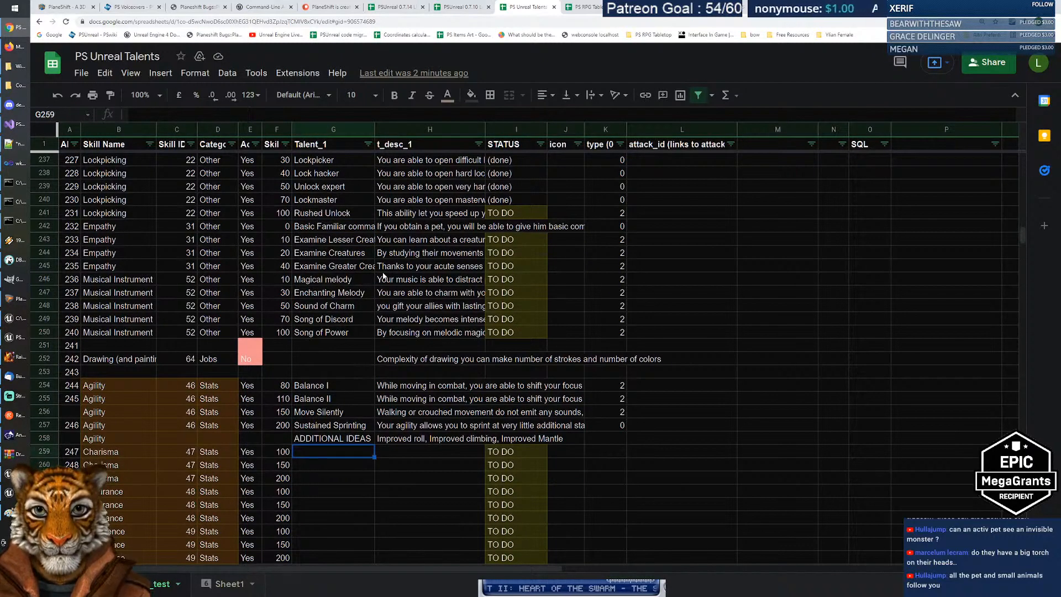
key("Down")
key("Down")
key("Down")
key("Down")
key("Down")
key("Down")
key("Down")
key("Down")
key("Down")
key("Down")
key("Down")
key("Down")
key("Down")
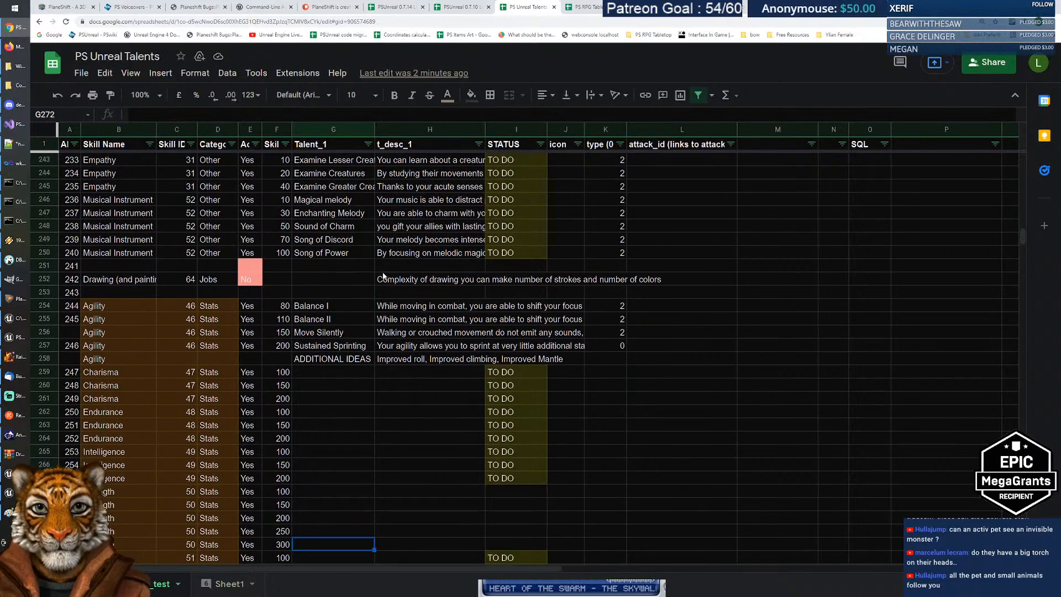
key("Up")
key("Up")
key("Up")
key("Up")
key("Up")
key("Up")
key("Up")
key("Up")
key("Up")
key("Up")
key("Up")
key("Up")
key("Up")
key("Left")
key("Left")
key("Left")
key("Left")
key("Left")
key("Left")
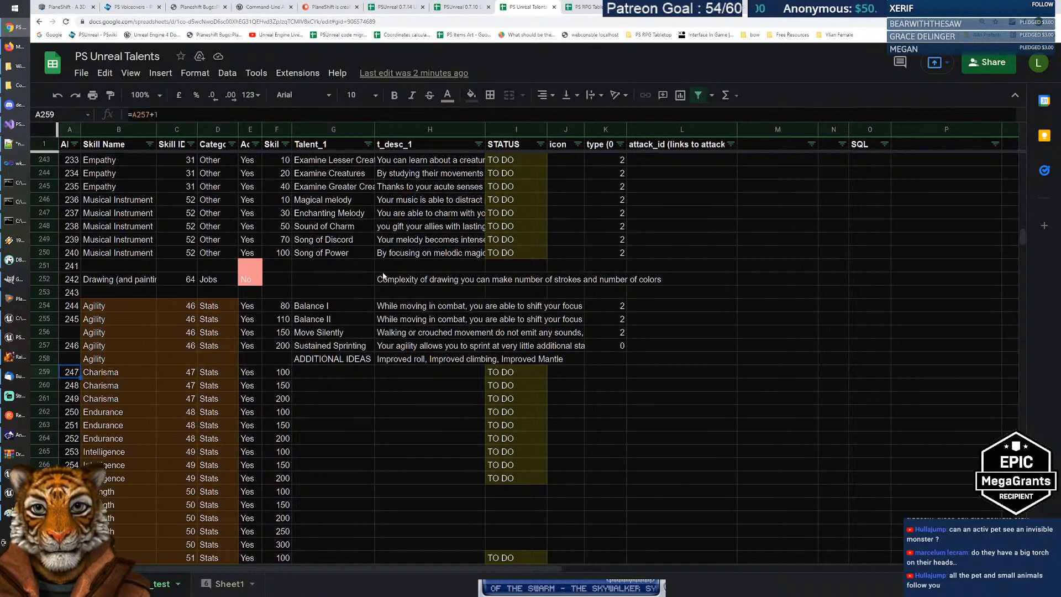
key("Right")
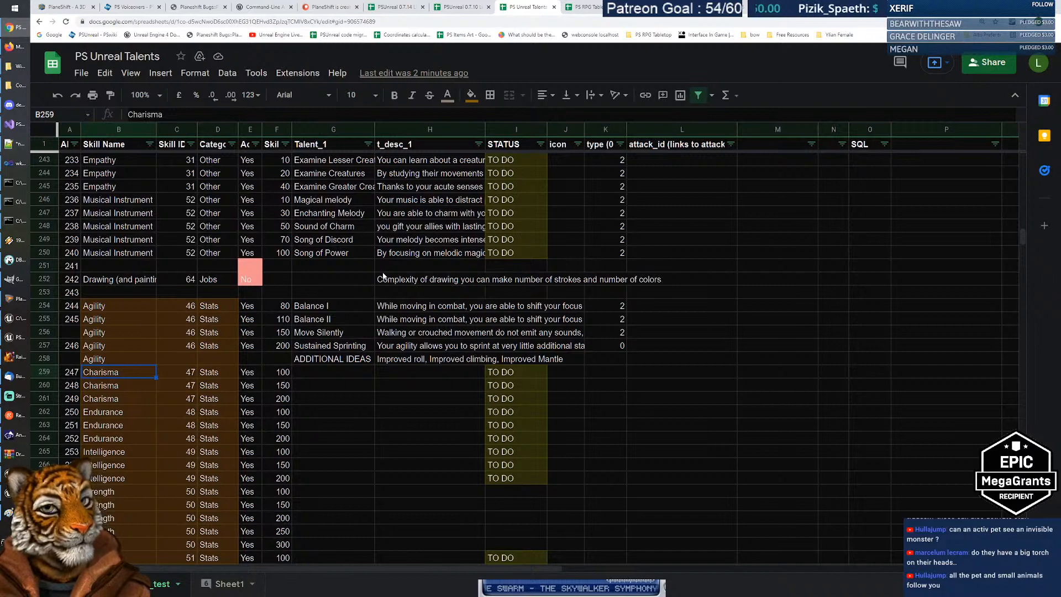
key("Right")
key("Right")
key("Right")
key("Right")
key("Right")
key("Left")
key("Left")
key("Left")
key("Left")
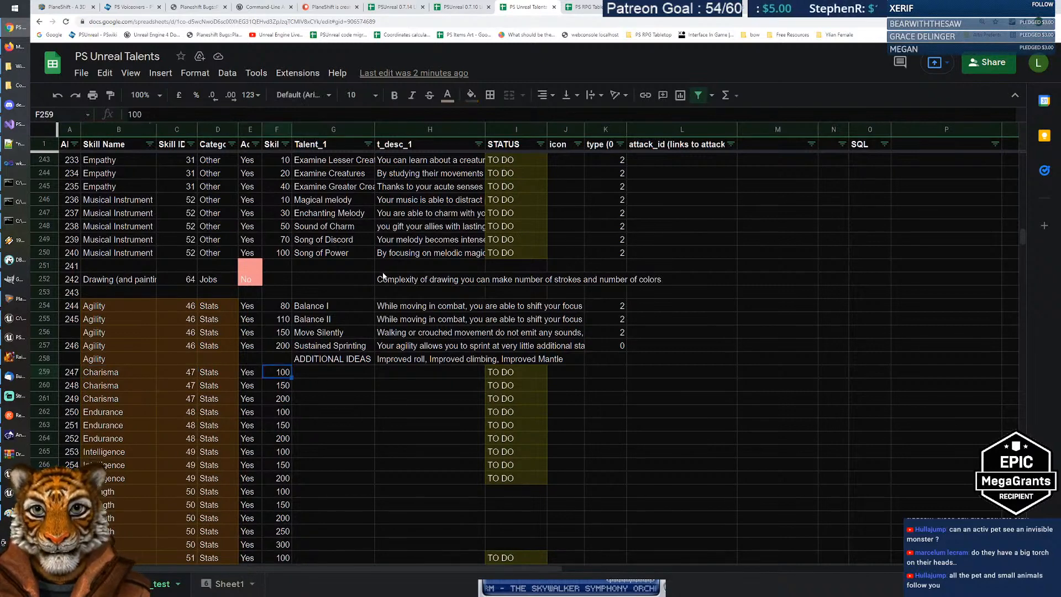
key("Left")
key("Up")
key("Up")
key("Up")
key("Up")
key("Up")
key("Up")
key("Up")
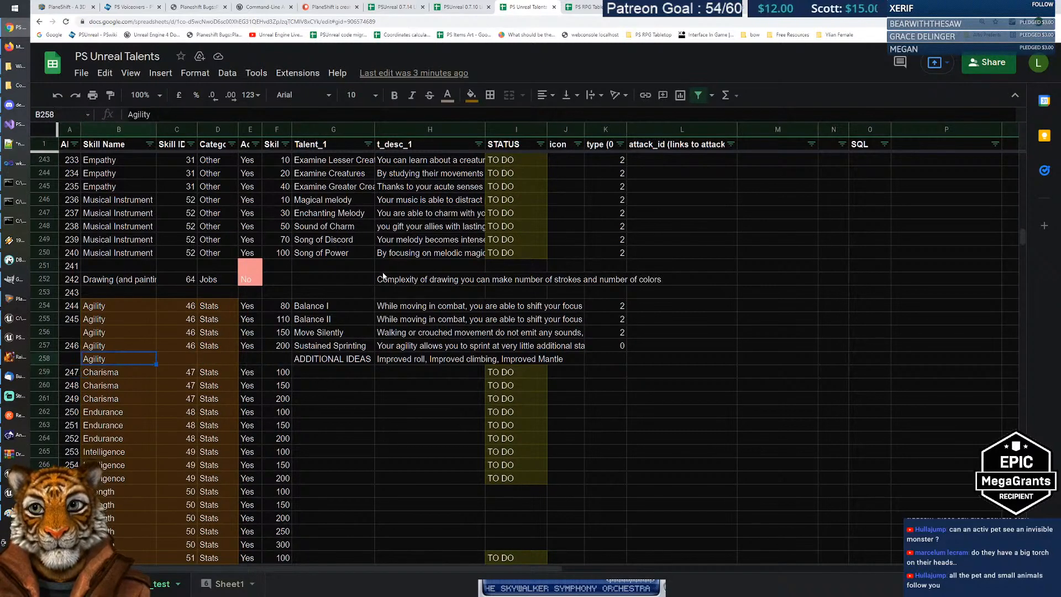
key("Up")
key("Up")
key("Up")
key("Up")
key("Up")
key("Up")
key("Up")
key("Up")
key("Down")
key("Down")
key("Down")
key("Down")
key("Down")
key("Down")
key("Down")
key("Down")
key("Down")
key("Down")
key("Down")
key("Down")
key("Down")
key("Down")
key("Down")
key("Down")
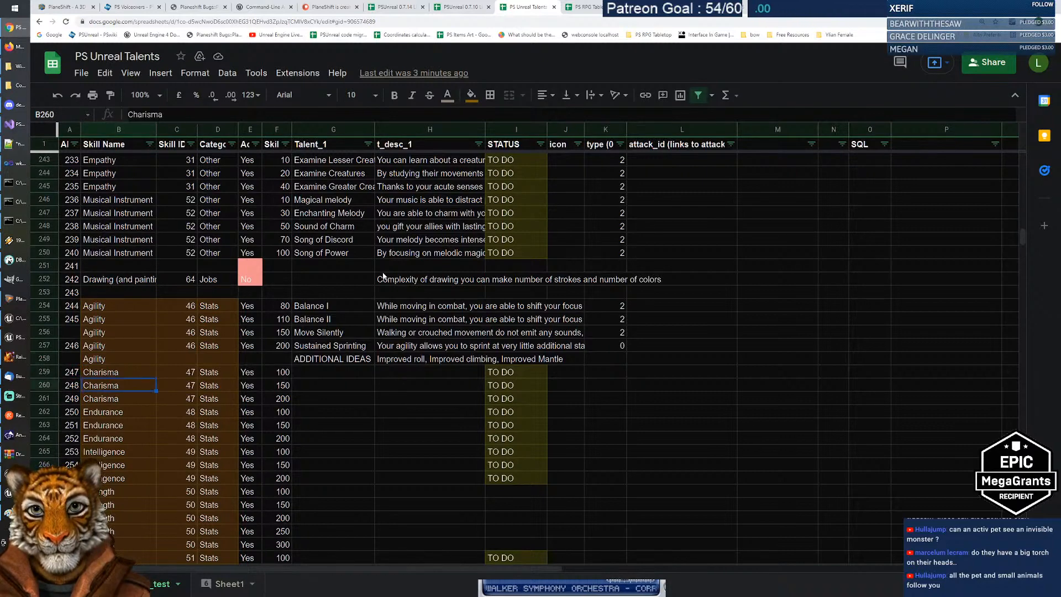
key("Up")
key("Right")
key("Right")
key("Right")
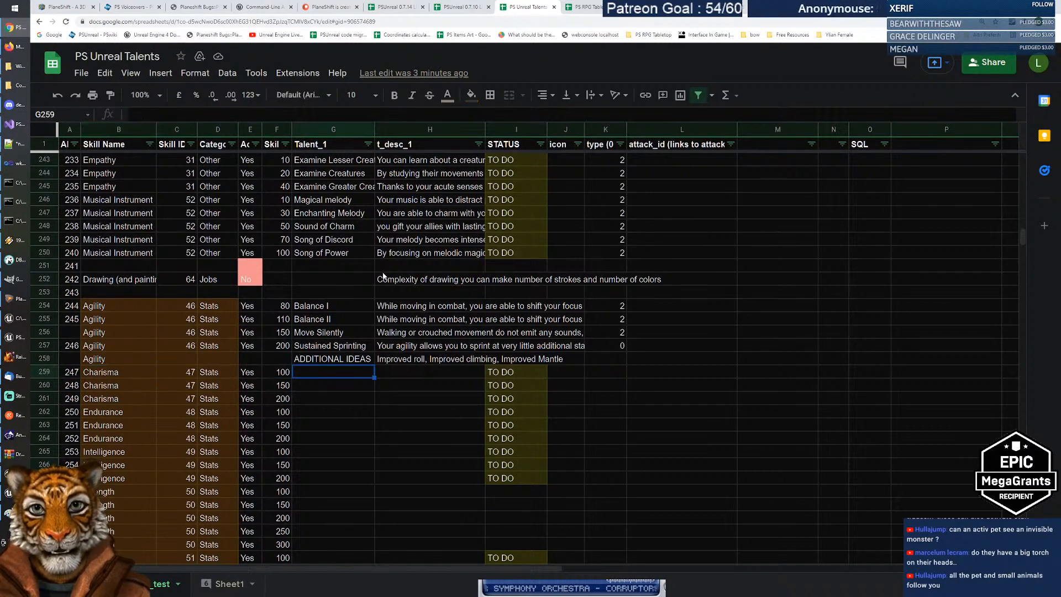
key("Left")
key("Left")
key("Left")
key("Left")
key("Left")
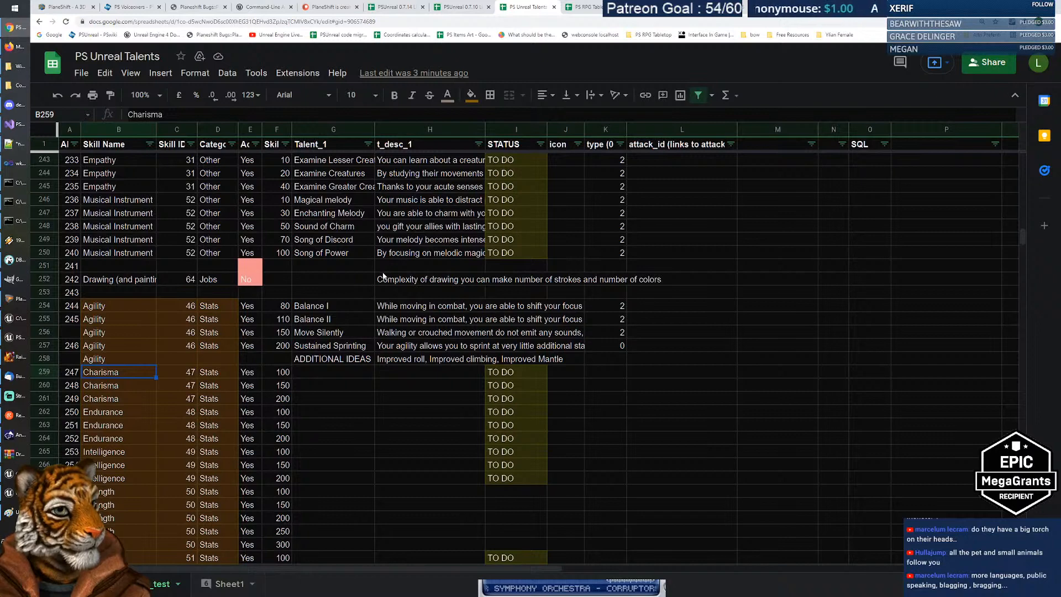
key("Right")
key("Right")
key("Right")
key("Right")
key("Right")
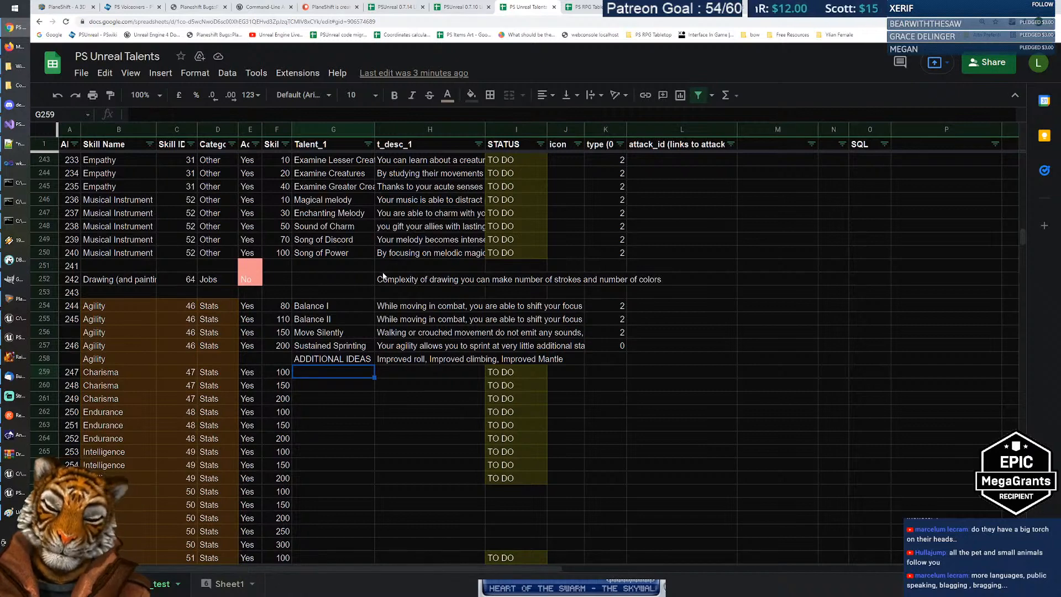
Step: Enter Negotiator and Advanced Negotiator as the first two Charisma talents
type("Negotiator")
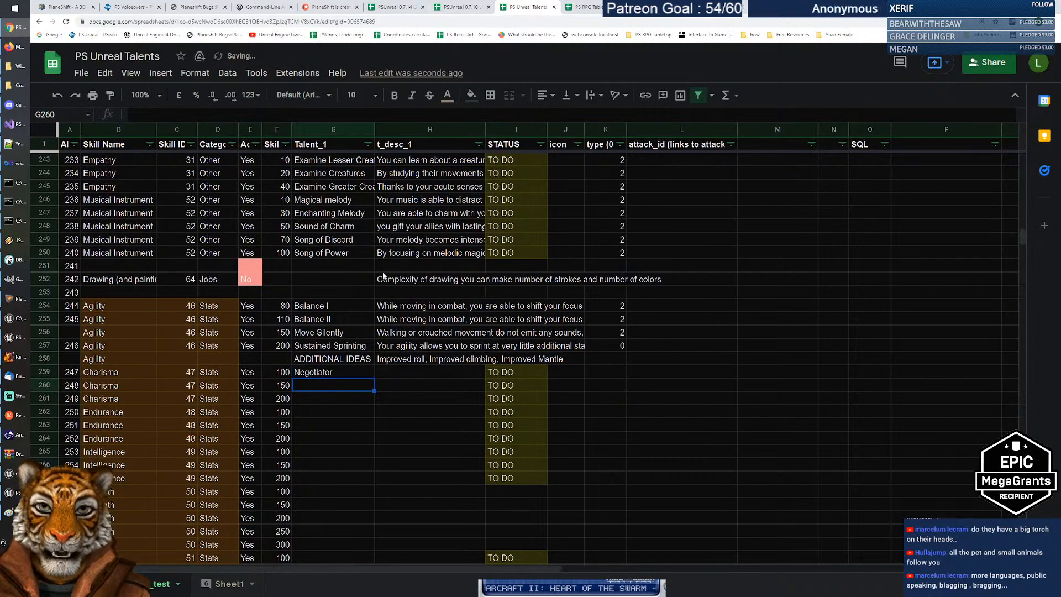
key("Tab")
key("Return")
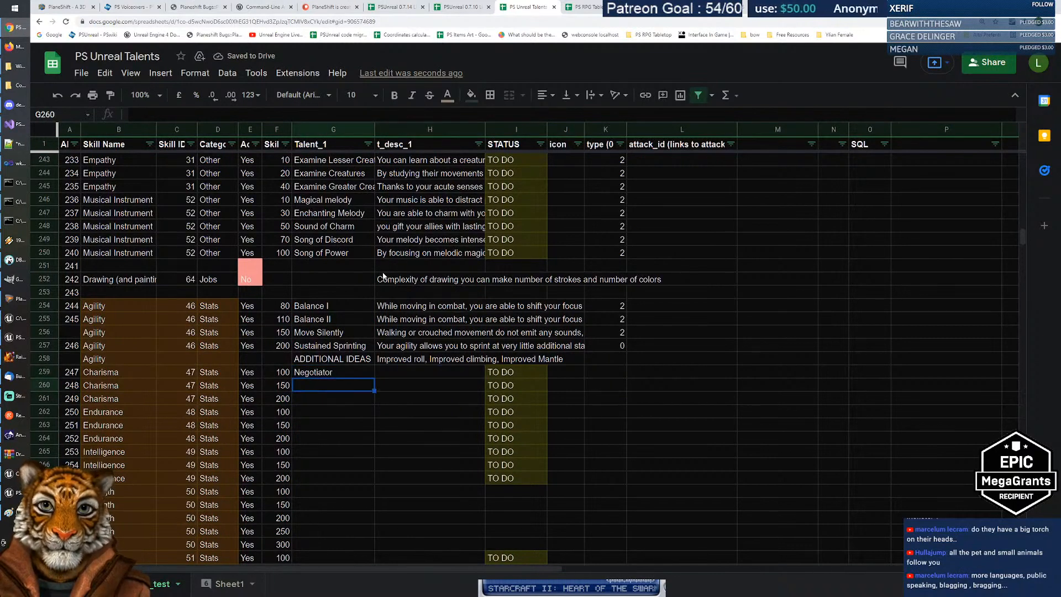
type("Advanced Nego")
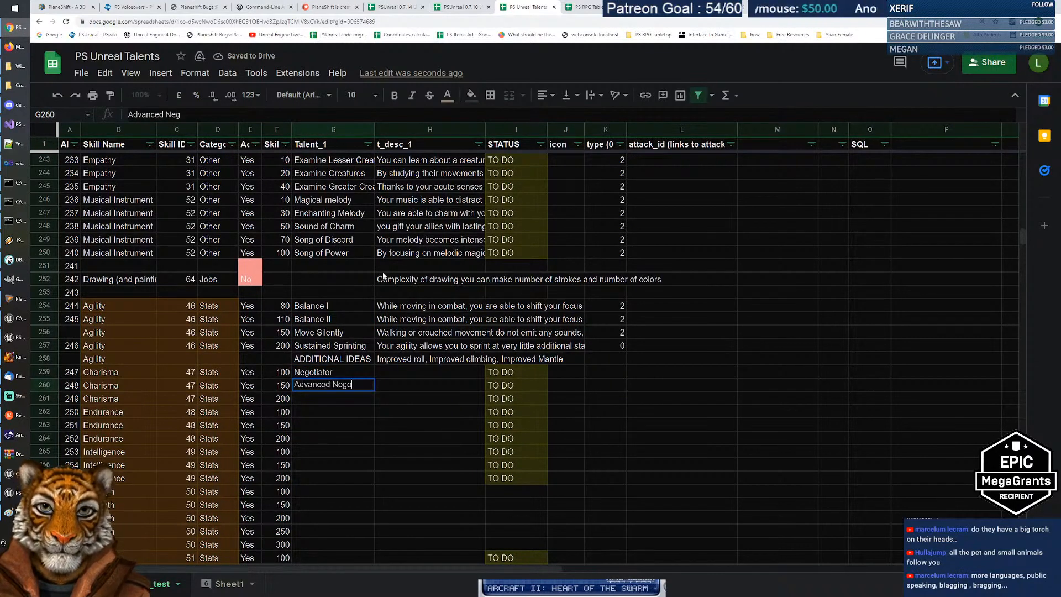
type("tiator")
key("Return")
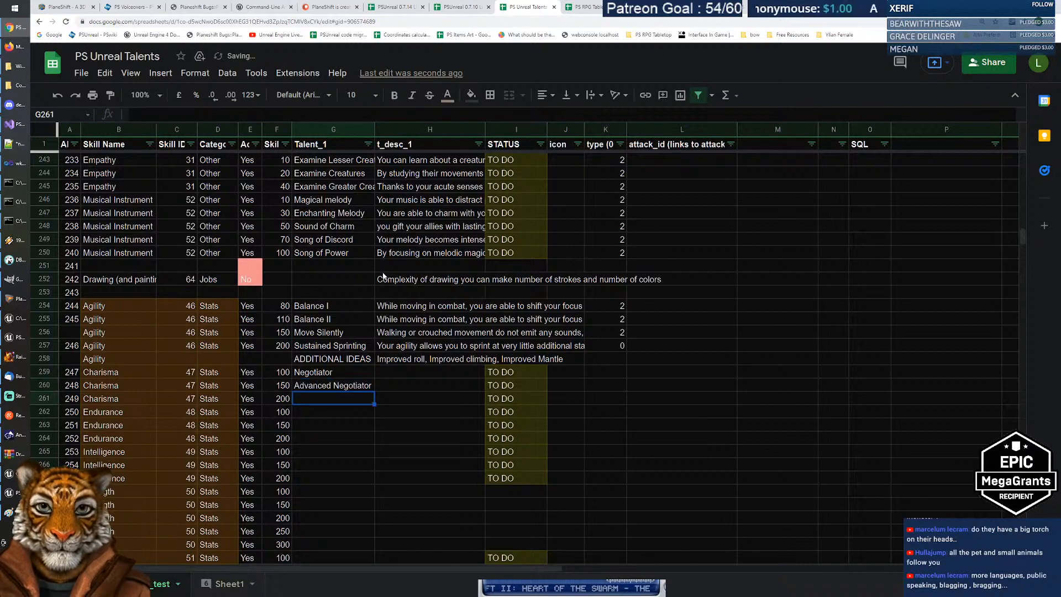
Step: Check the new Negotiator and Advanced Negotiator entries
key("Up")
key("Up")
key("Down")
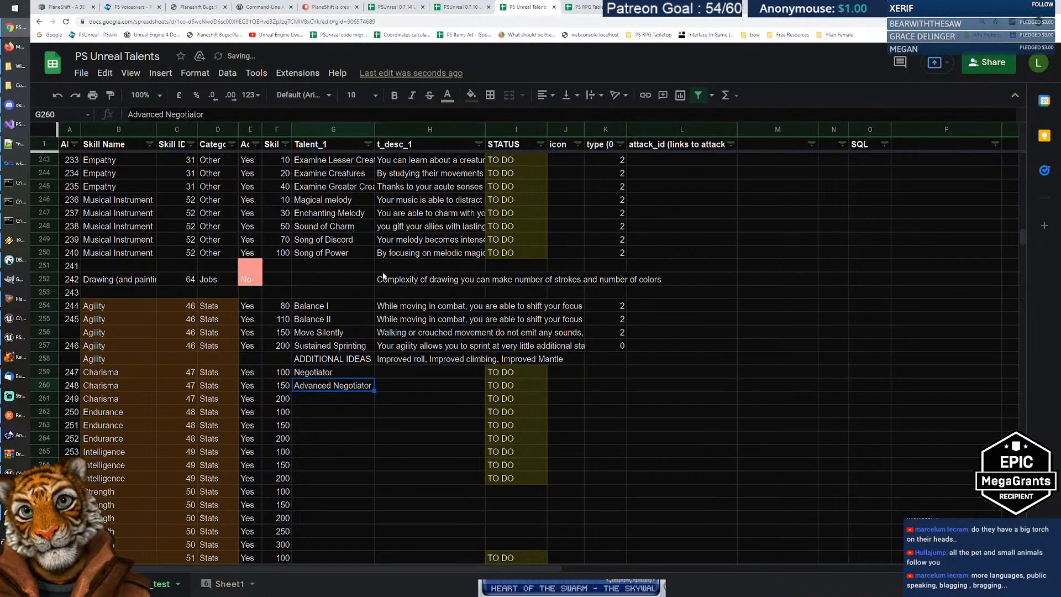
key("Up")
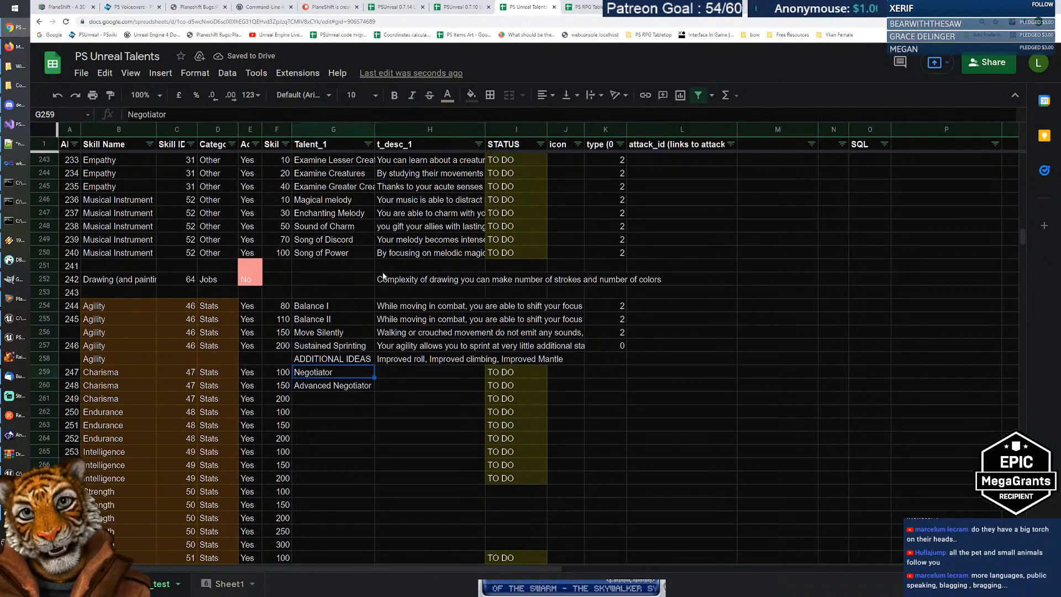
key("shift+Down")
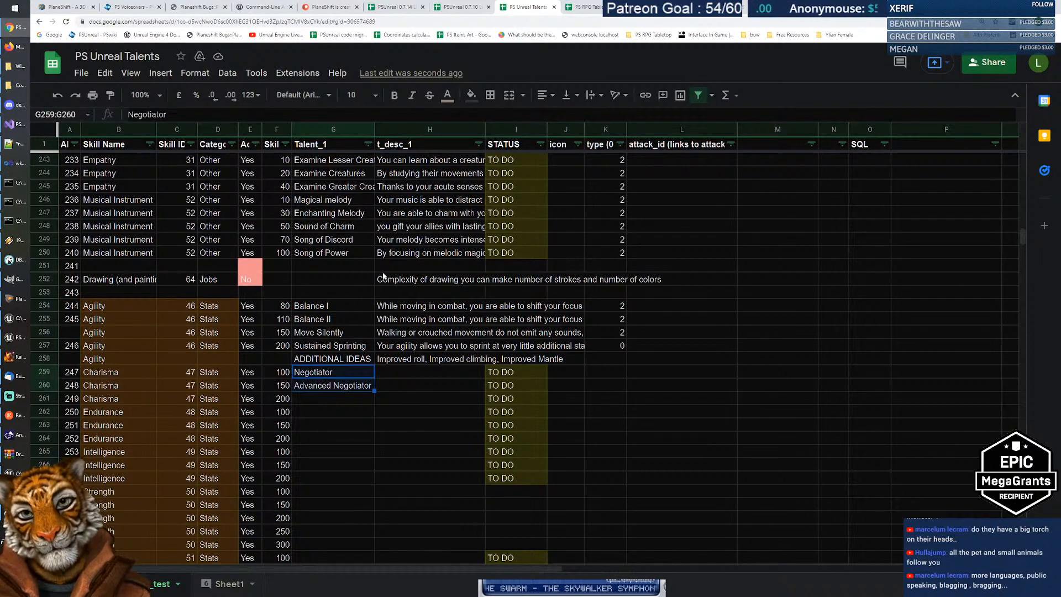
key("shift+Up")
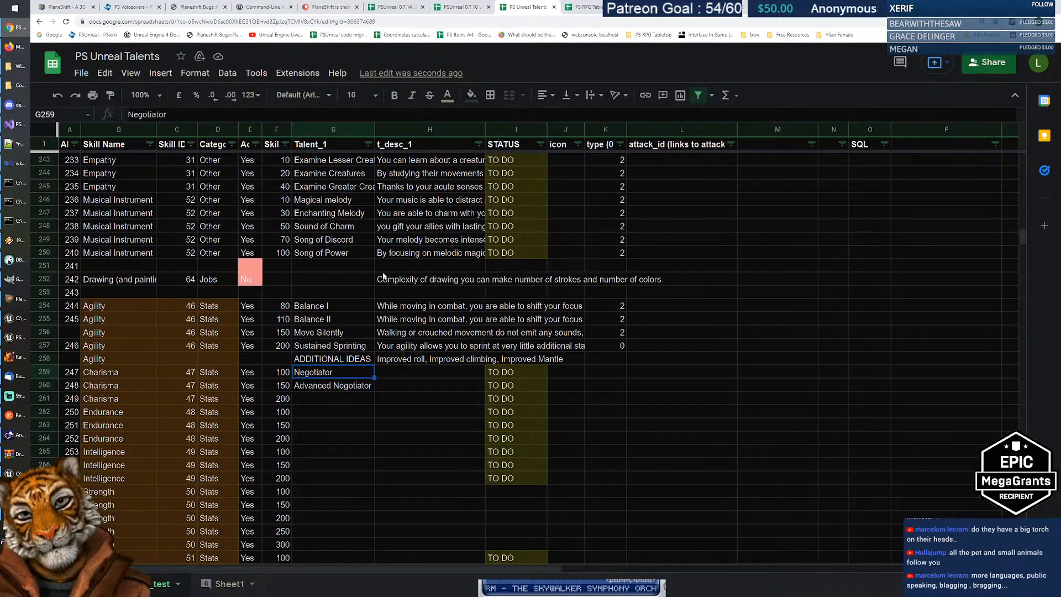
key("Right")
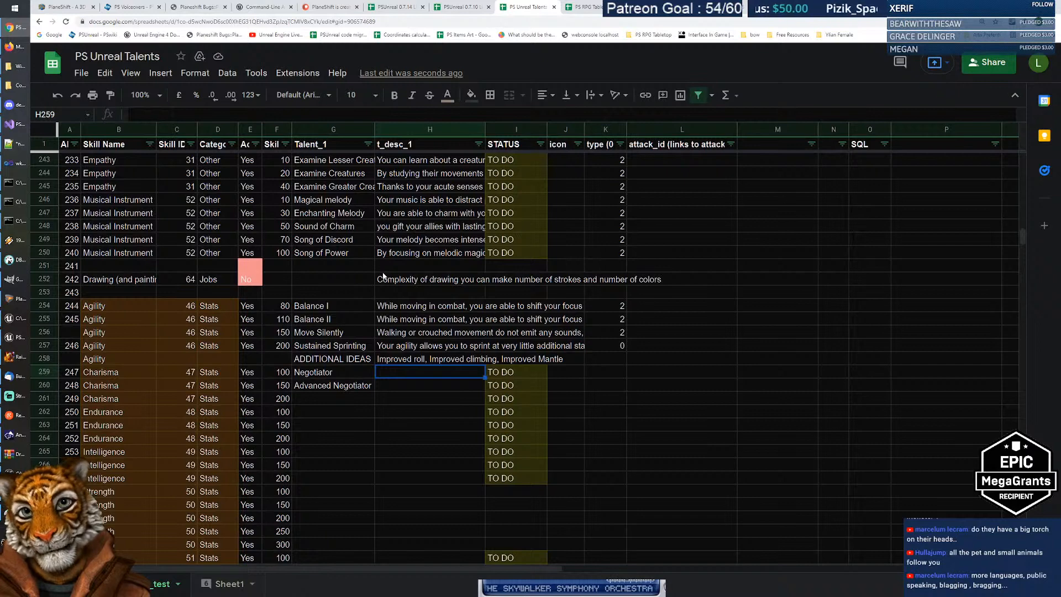
Step: Write Negotiator's description: 'You have good capabilities in speaking and convincing merchants to give you better prices'
type("Your s")
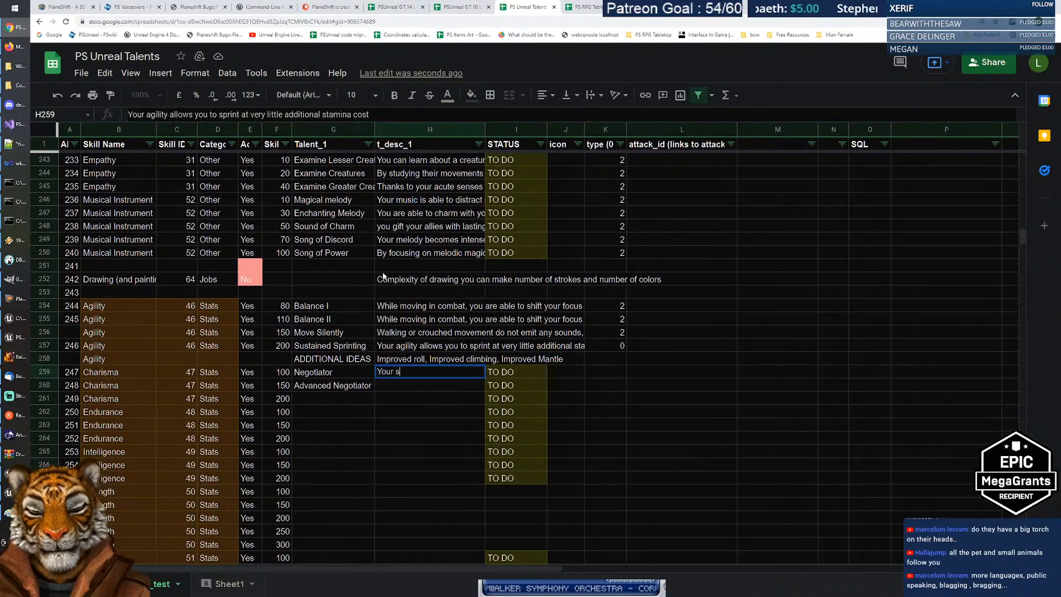
type("kills in speaking")
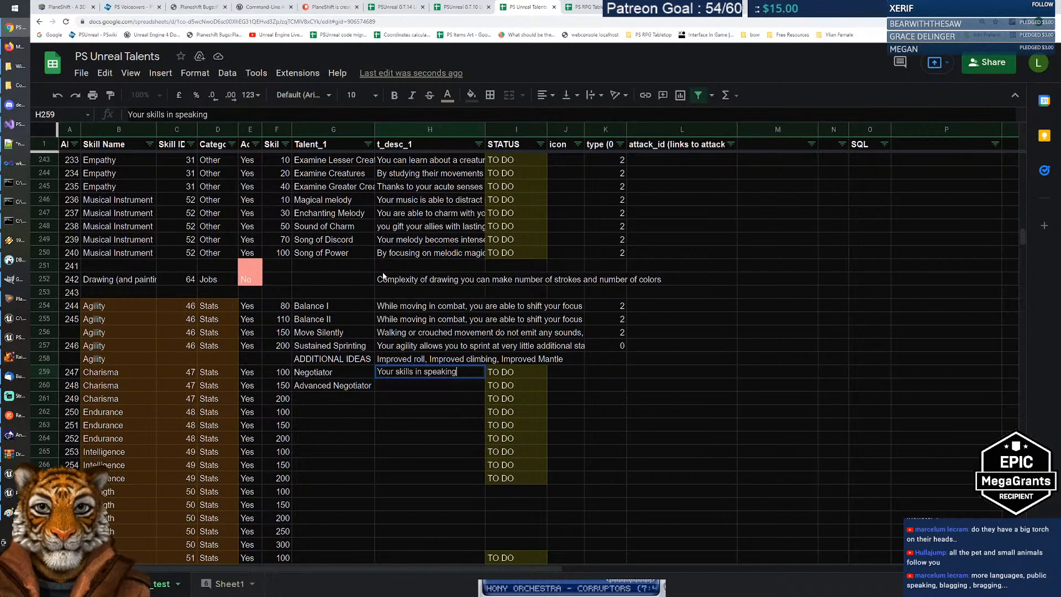
type(" and convincing")
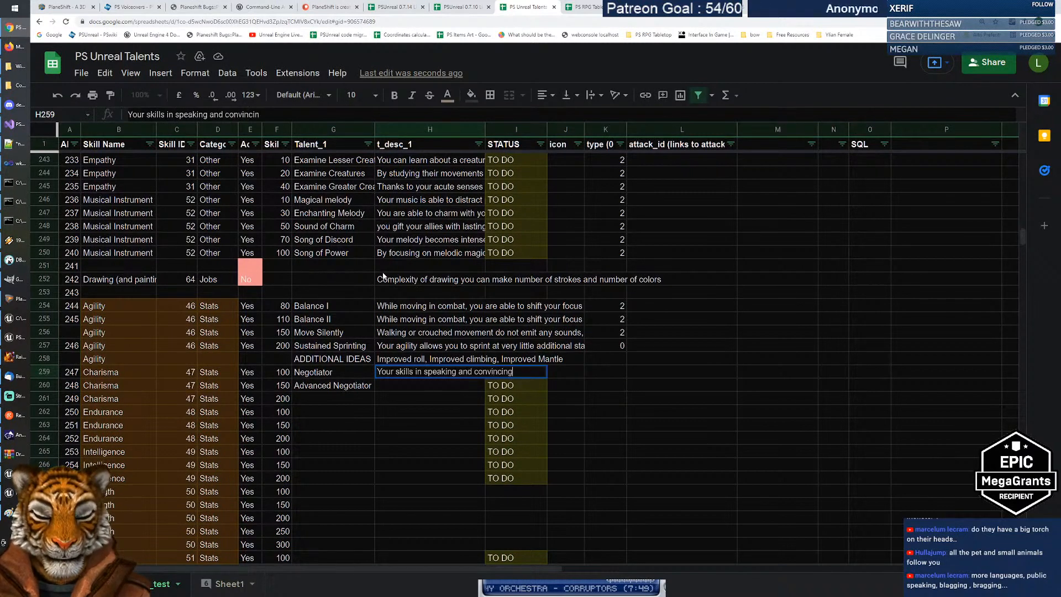
type(" merchants")
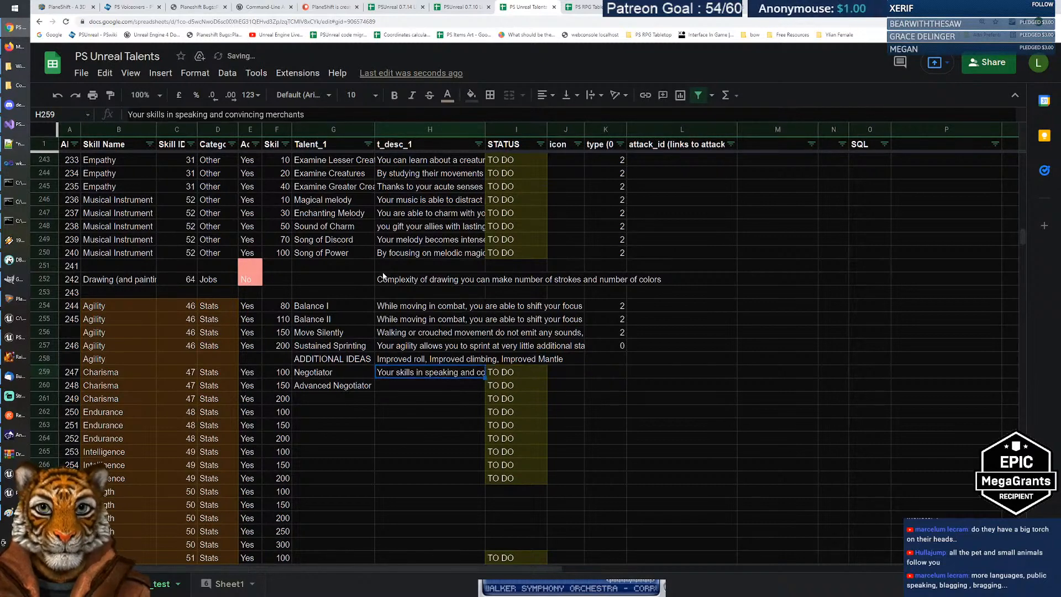
key("Home")
key("ctrl+shift+Right")
type("You ah")
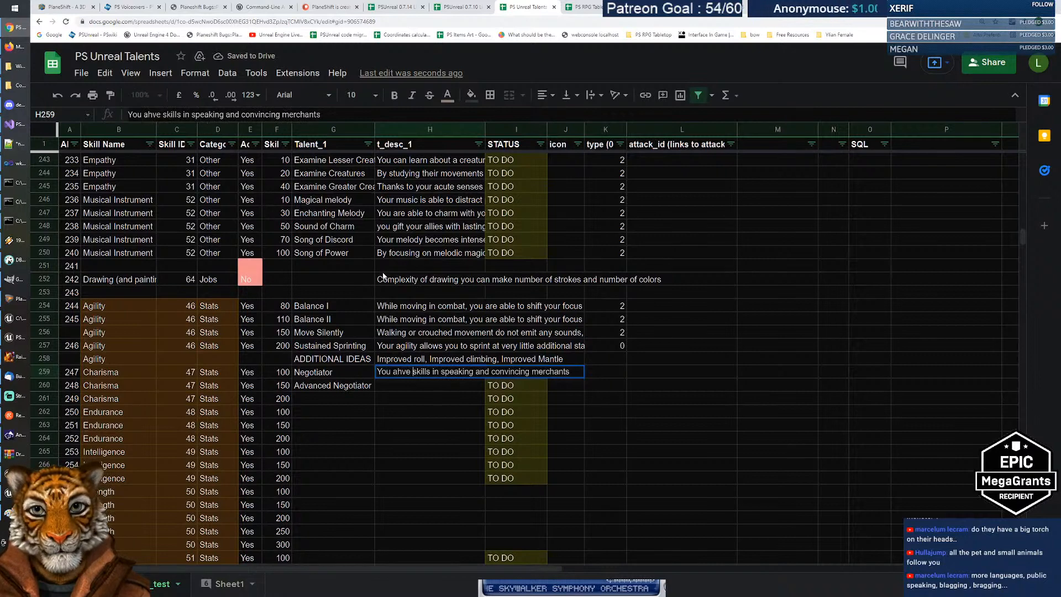
key("BackSpace")
key("BackSpace")
type("have ")
type("good capavi")
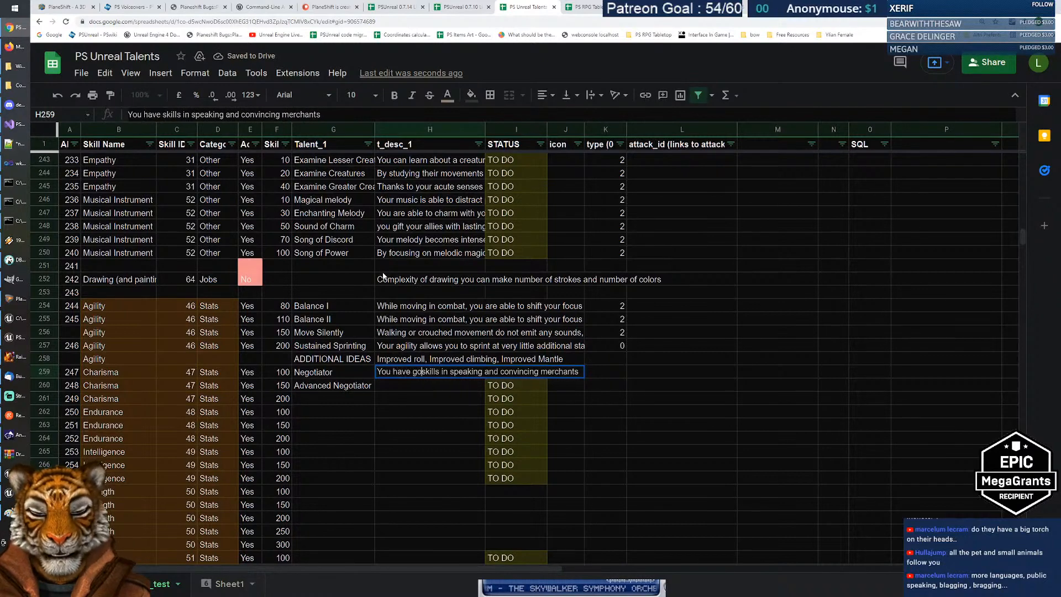
key("BackSpace")
key("BackSpace")
type("bilities in")
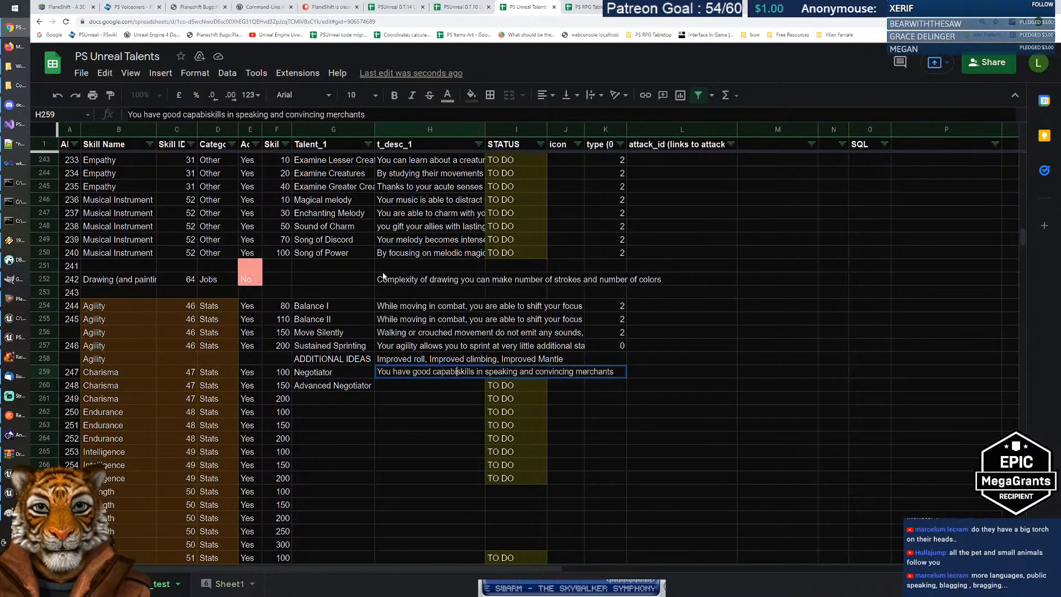
key("ctrl+shift+Right")
key("ctrl+shift+Right")
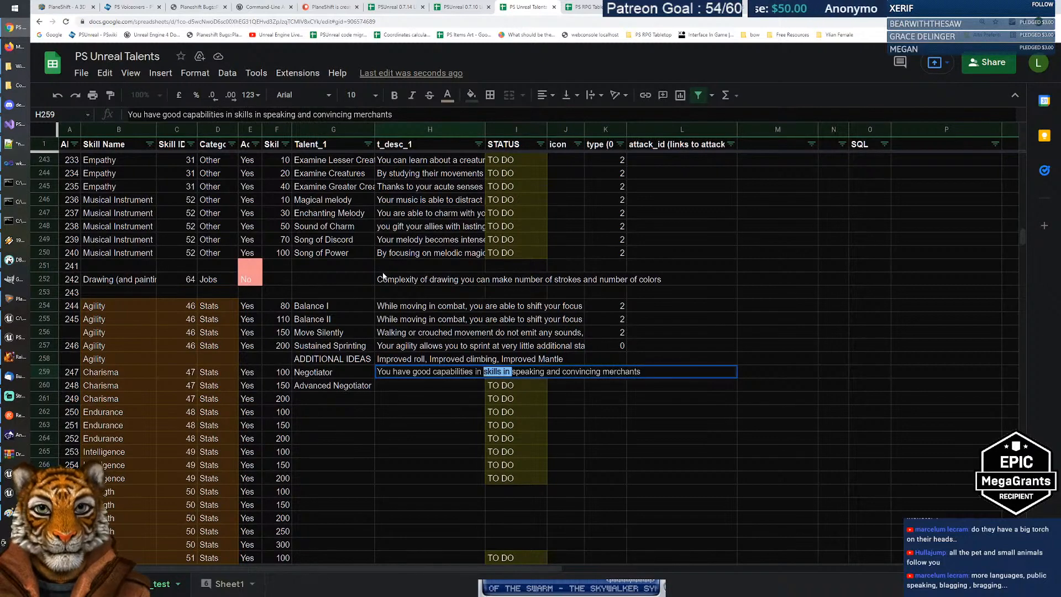
key("Delete")
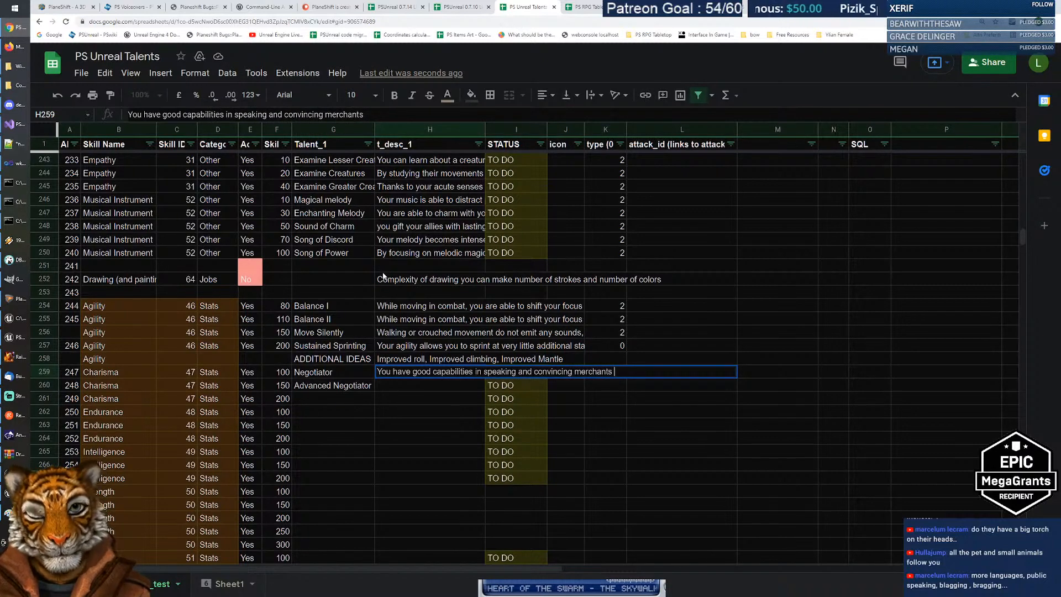
type("to give you ")
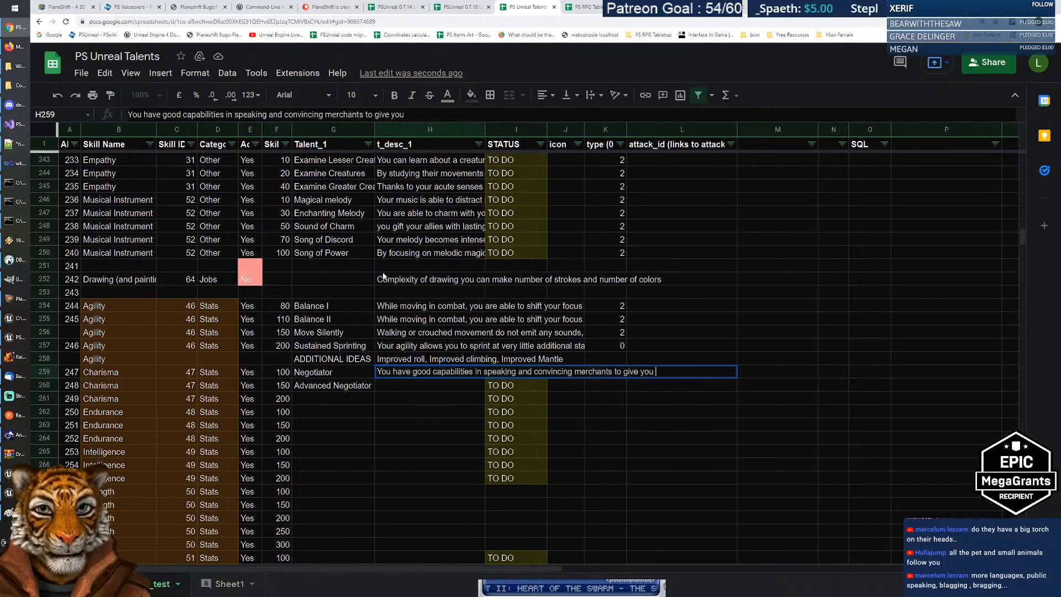
type("better prices")
key("Return")
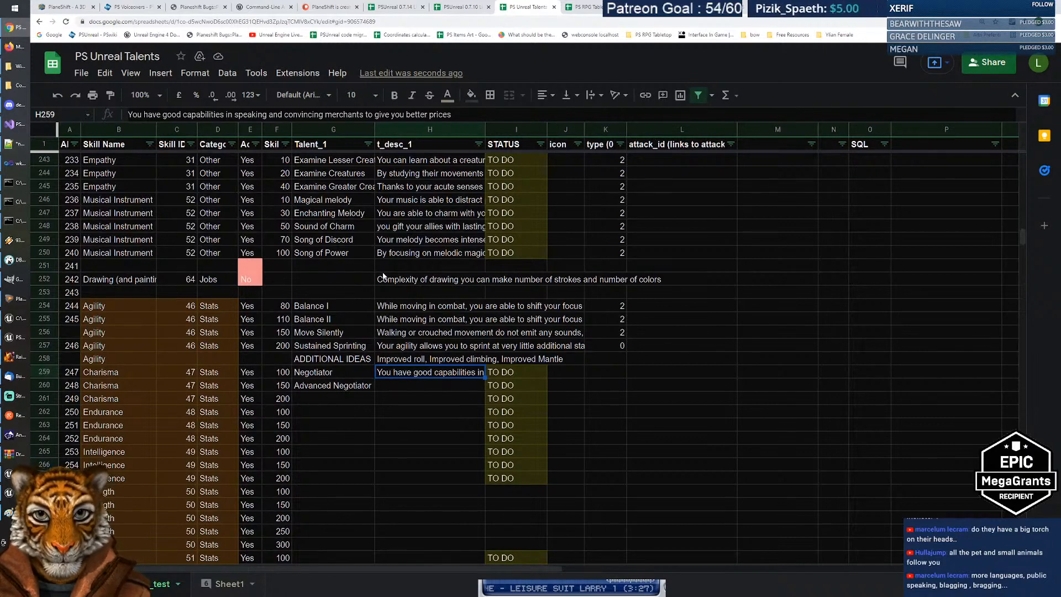
key("Down")
key("Left")
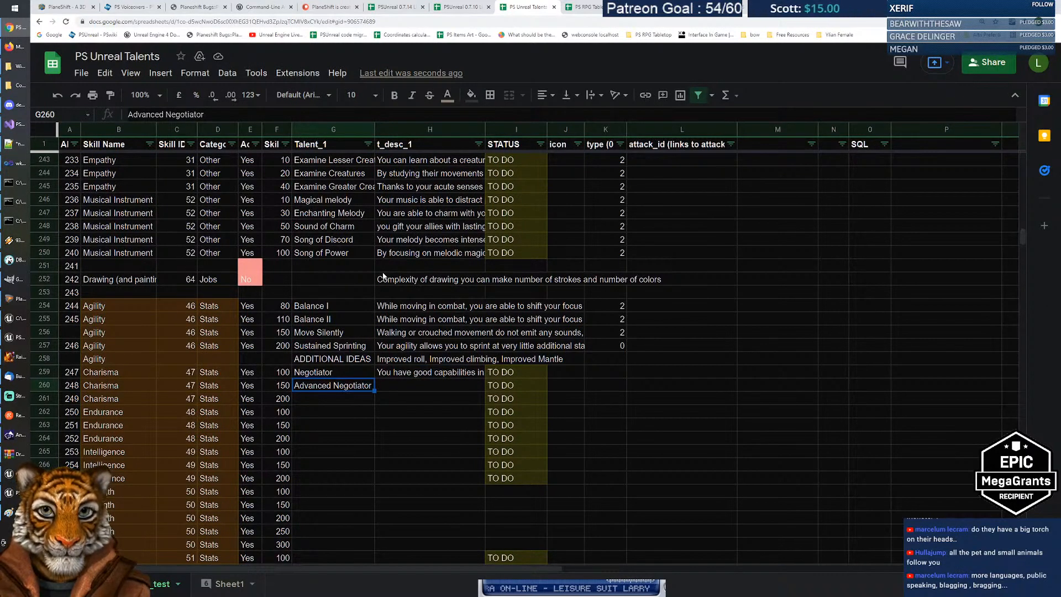
Step: Enter 'Capable of nullifying the effects of opposing factions merchant' as Advanced Negotiator's description
key("Right")
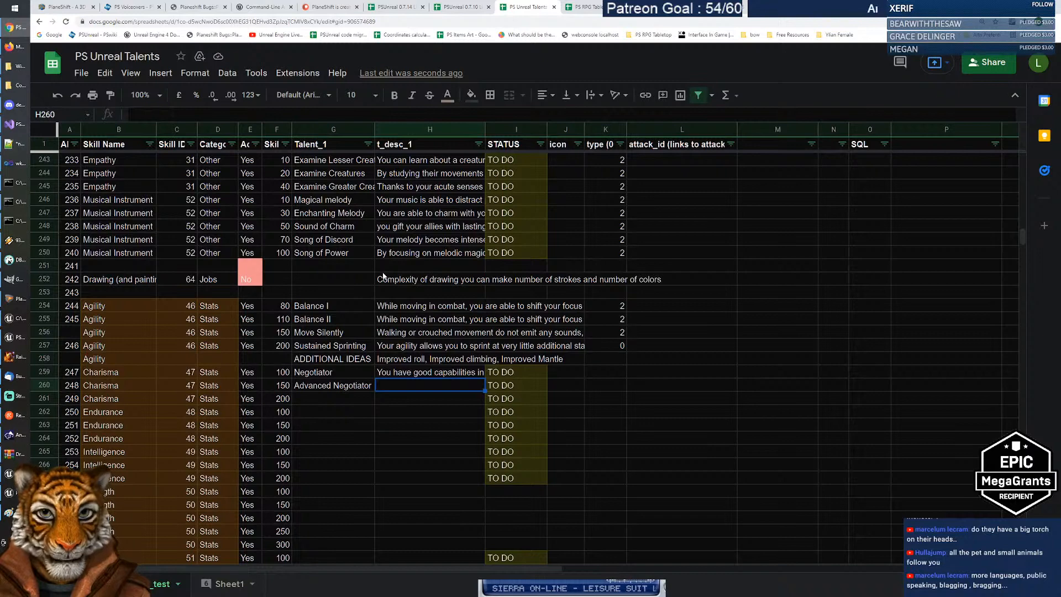
type("Capable of ")
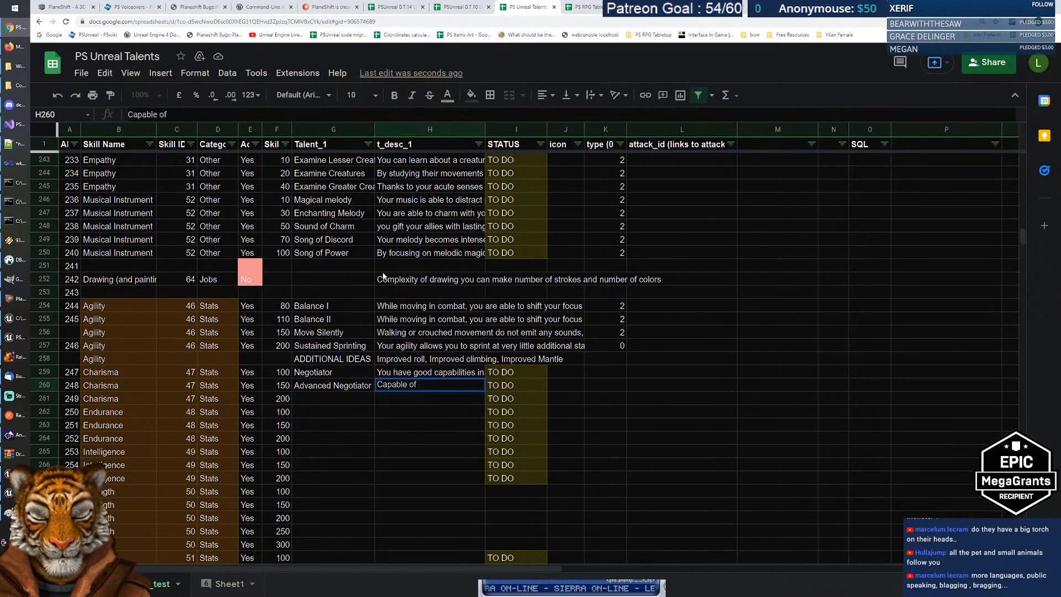
type("nullifyin")
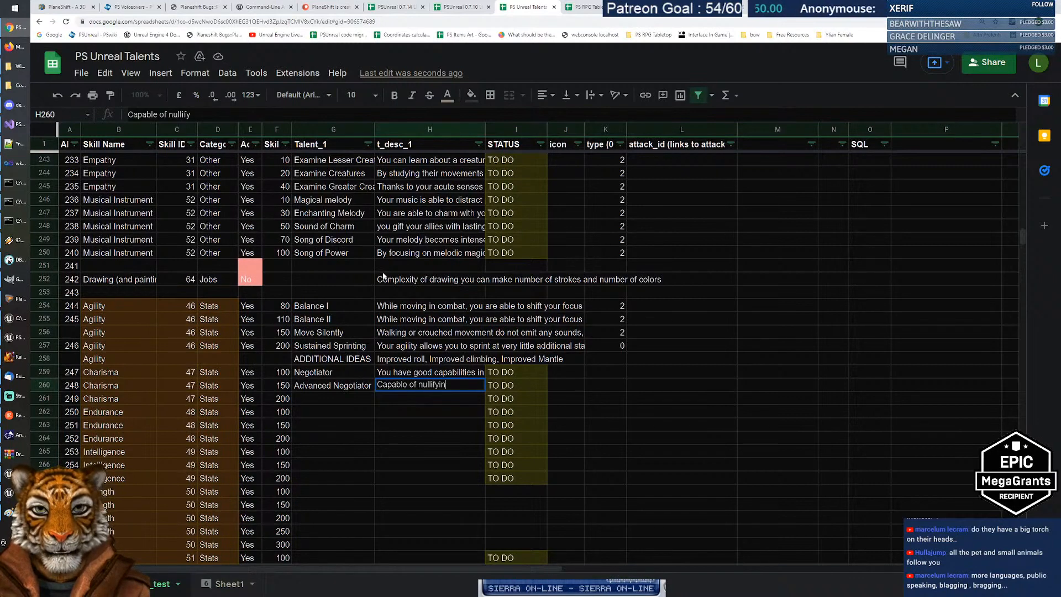
type("g the effe")
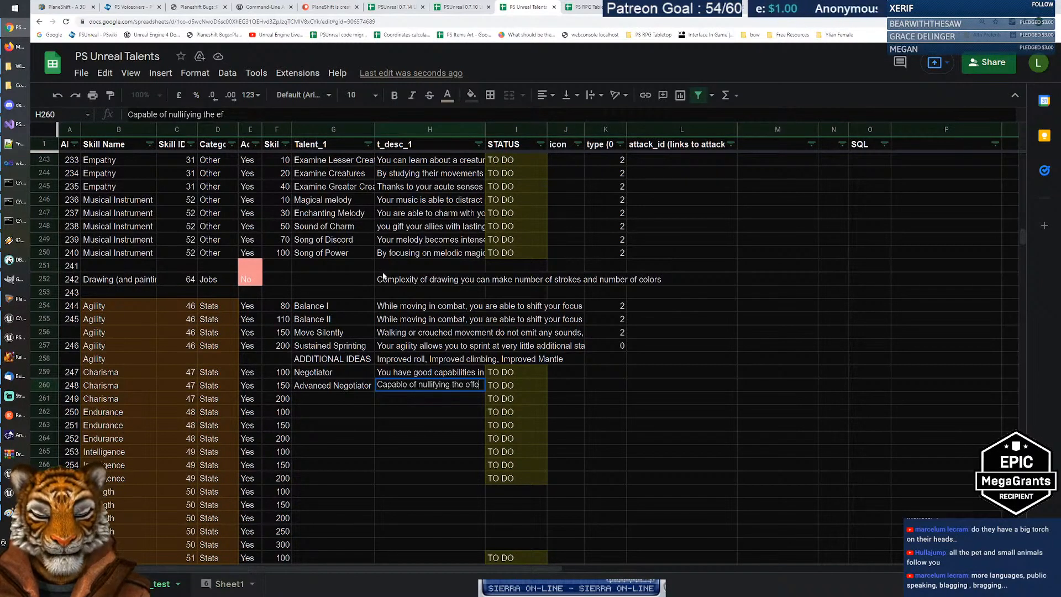
type("cts of opposi")
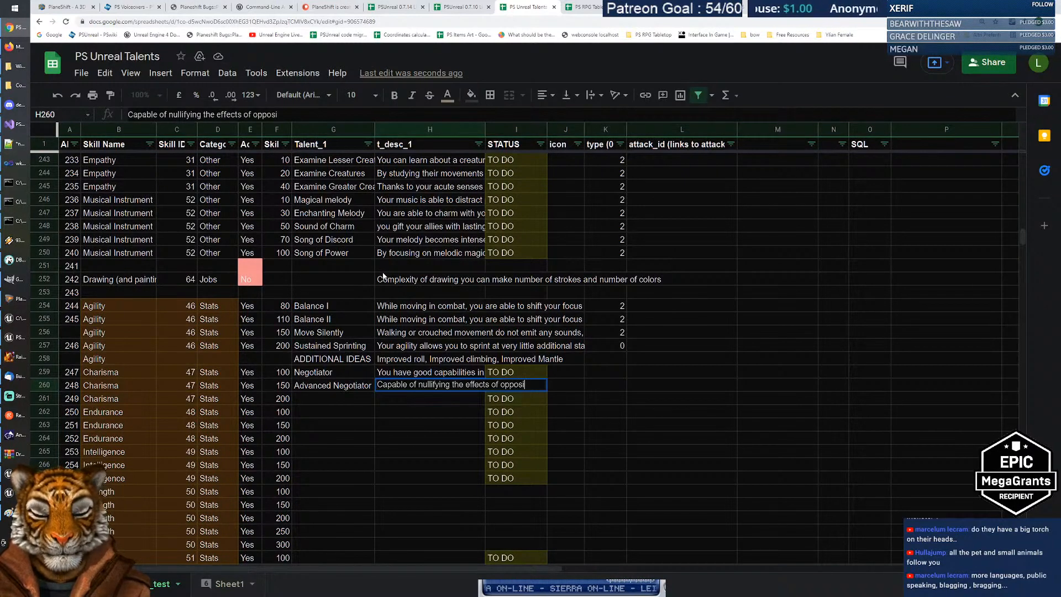
type("ng ")
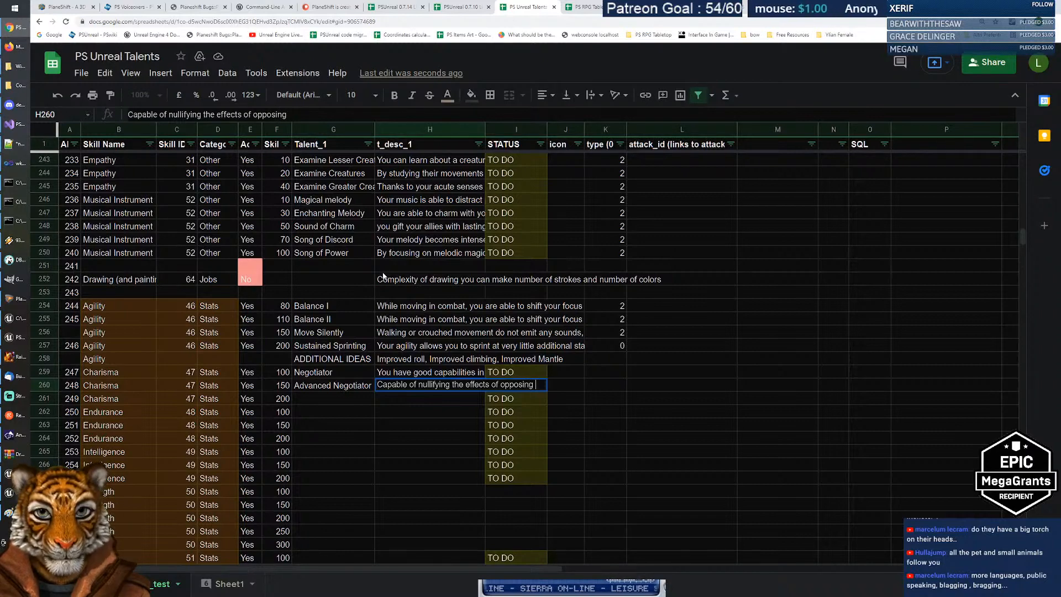
type("factions")
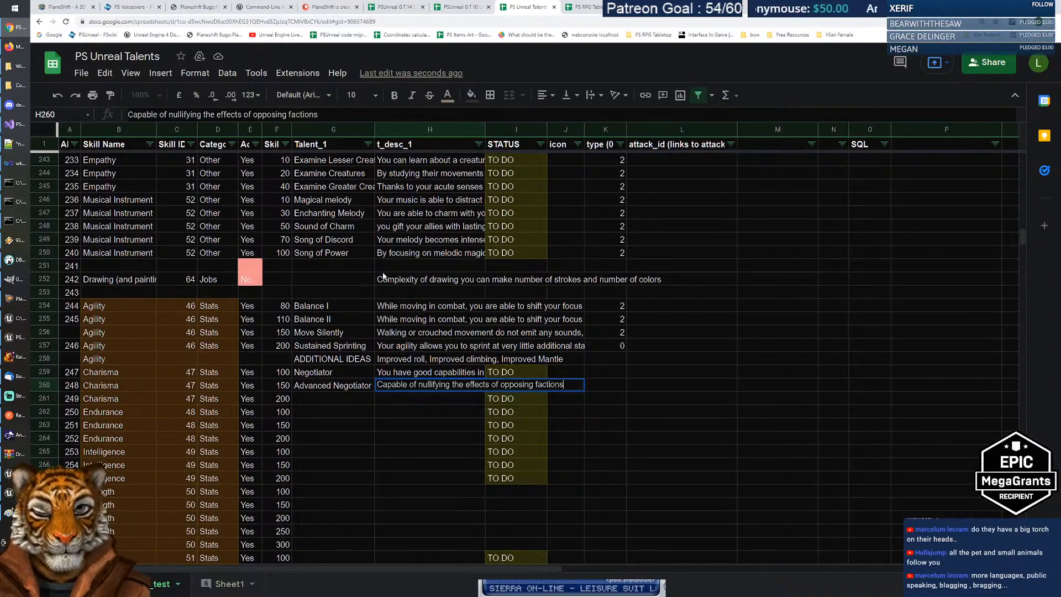
type(" merchant")
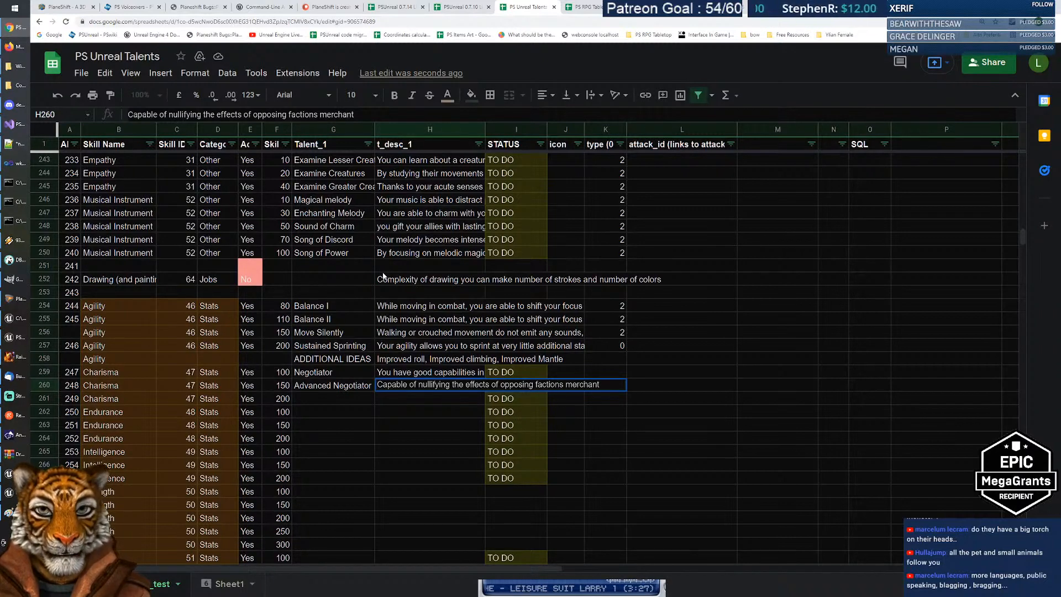
key("Return")
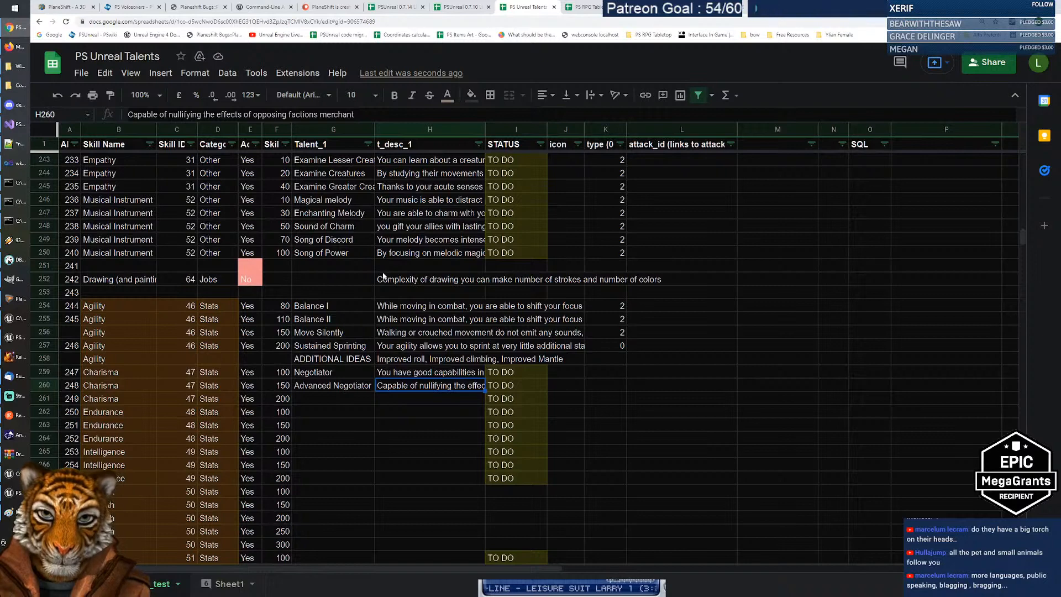
Step: Rewrite Advanced Negotiator's description as 'You can trade even with the merchants of opposing factions.'
key("Return")
type("You")
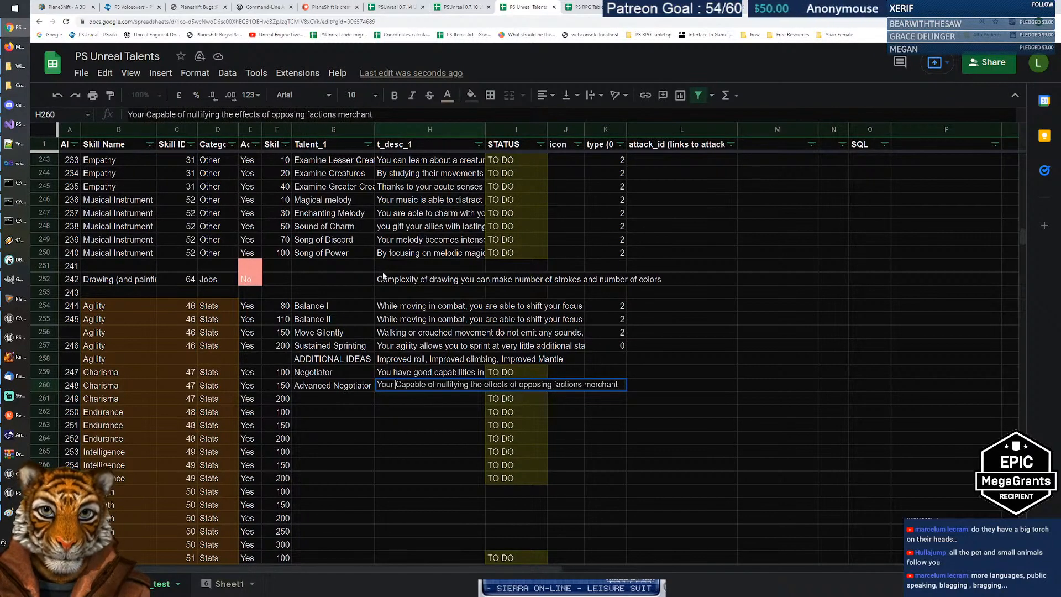
type(" can")
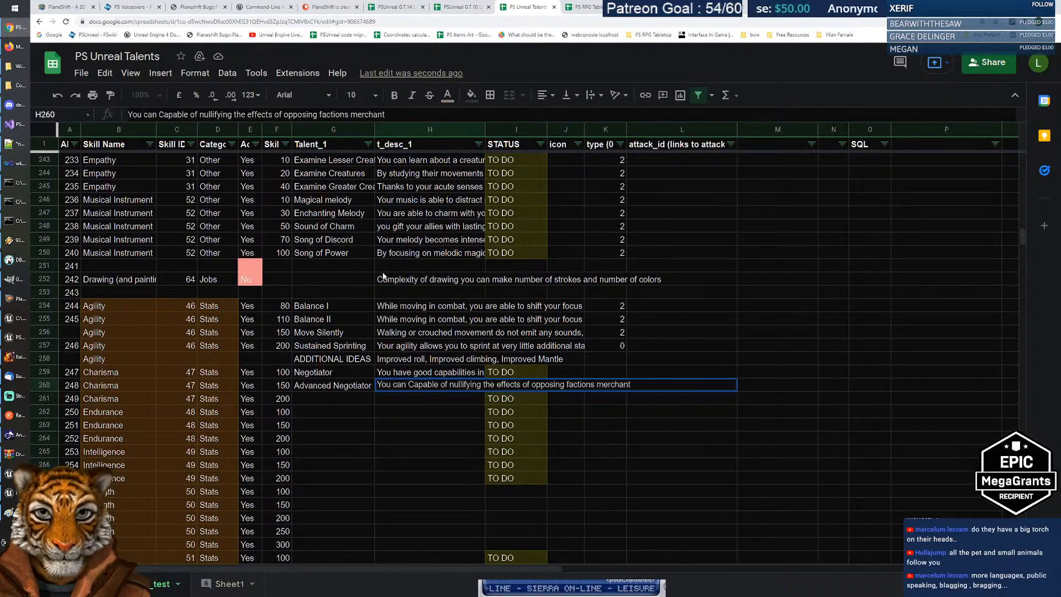
key("ctrl+shift+Right")
key("ctrl+shift+Right")
key("BackSpace")
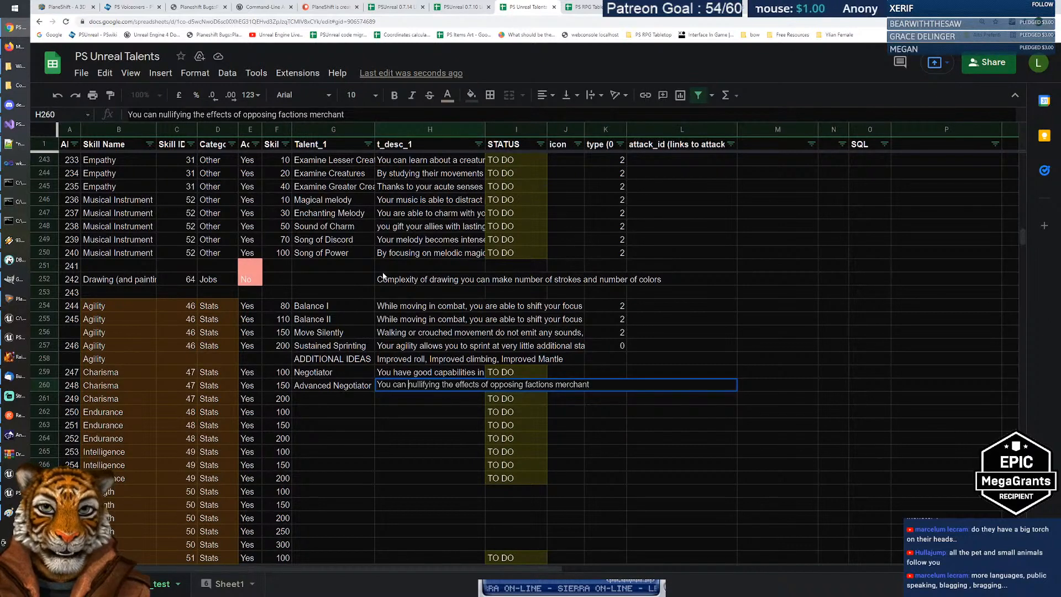
type("trade eve")
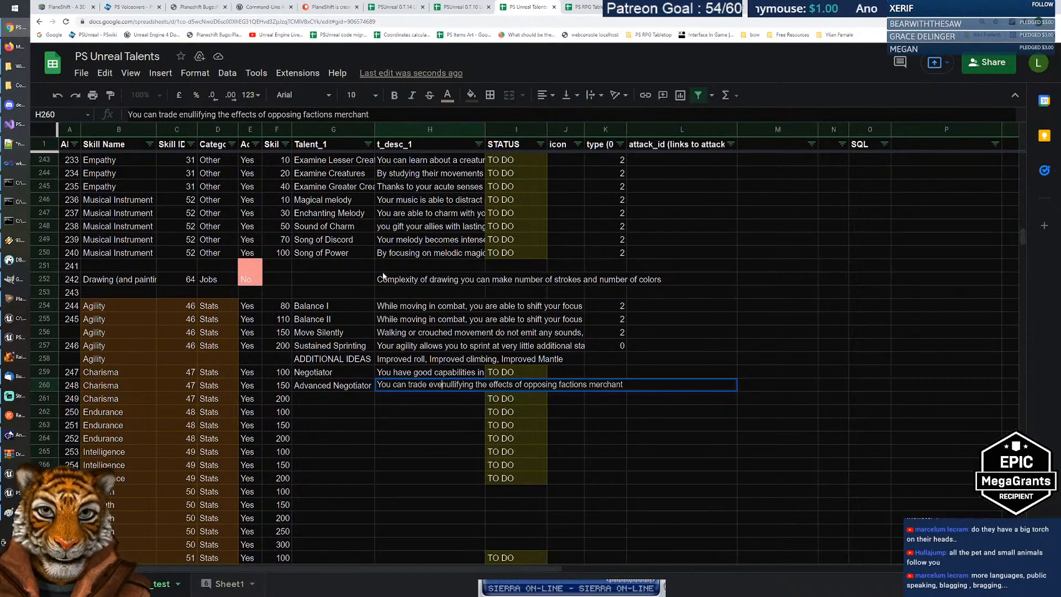
type("n with the m")
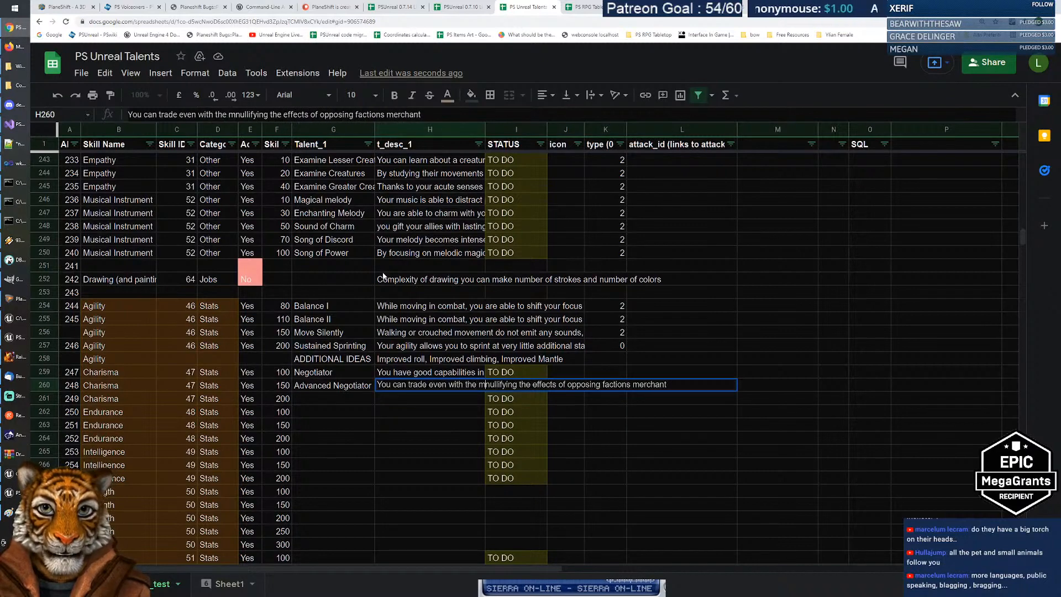
type("ercha")
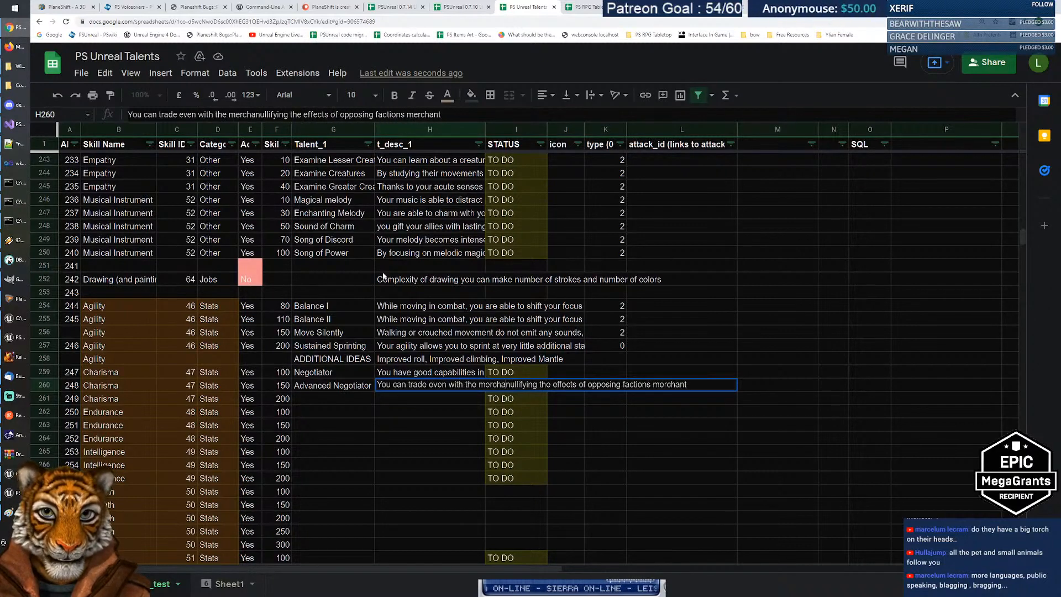
type("nts which")
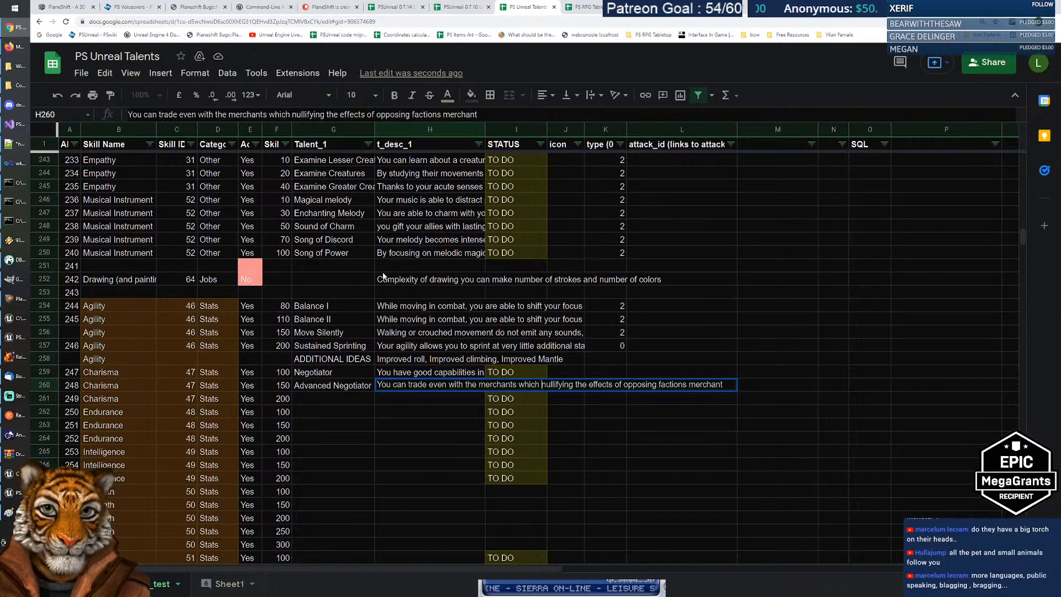
key("ctrl+shift+Left")
type("of op")
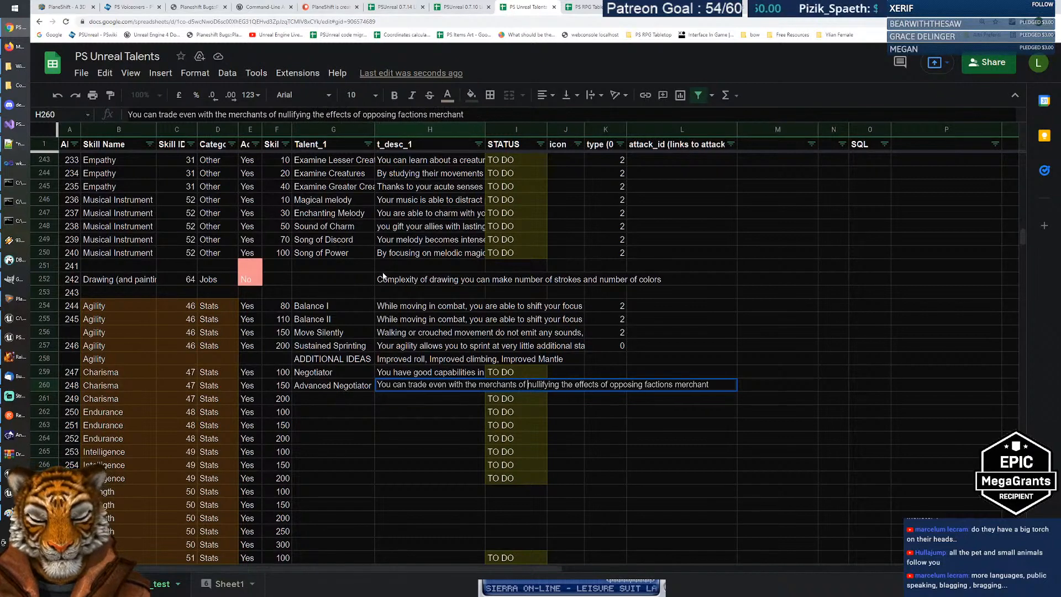
type("posing factio")
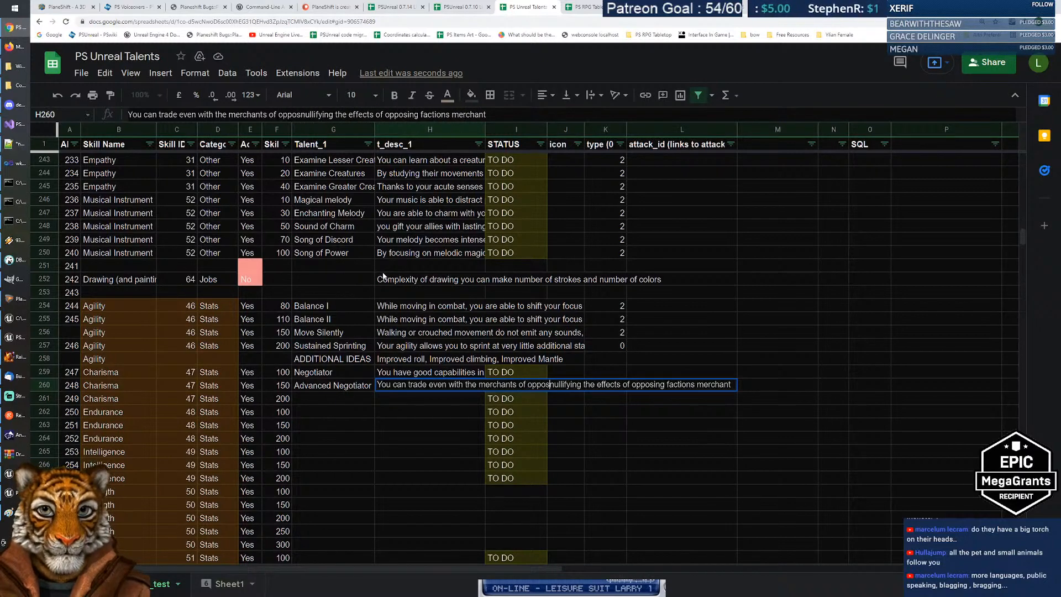
type("ns")
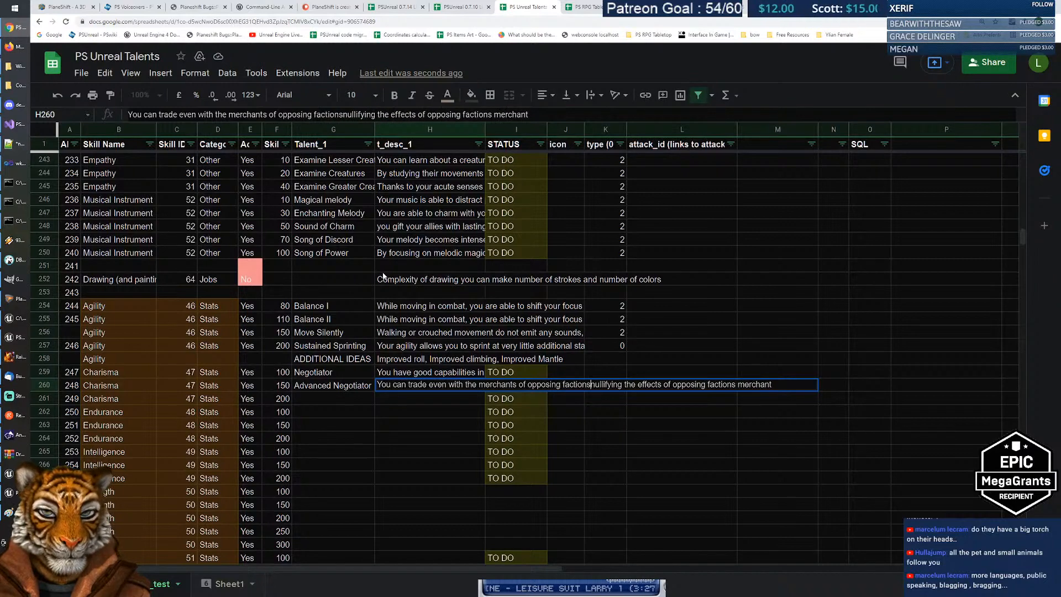
type(".")
key("shift+End")
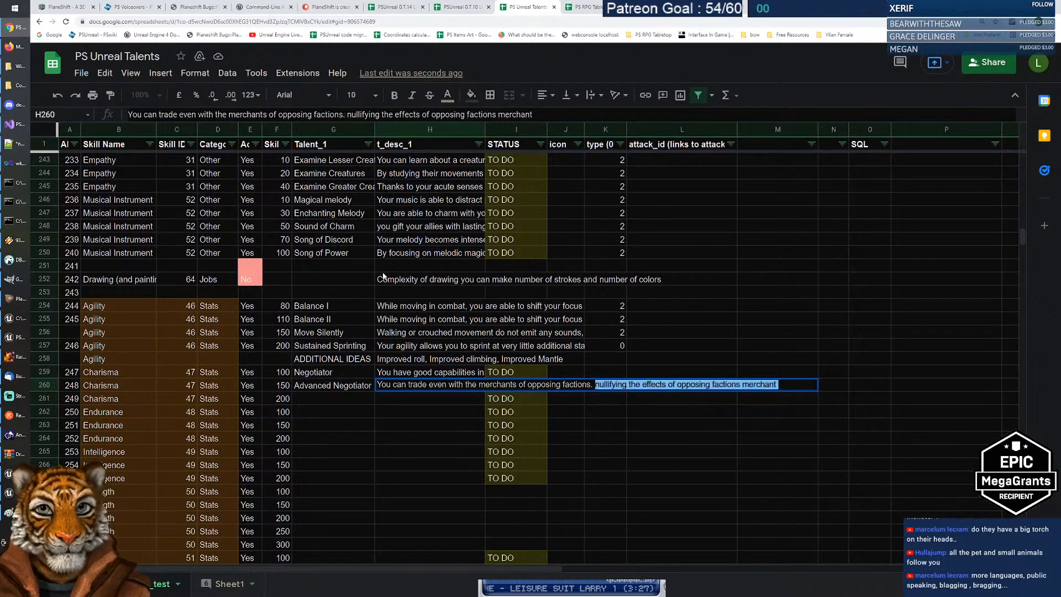
key("BackSpace")
key("ctrl+Return")
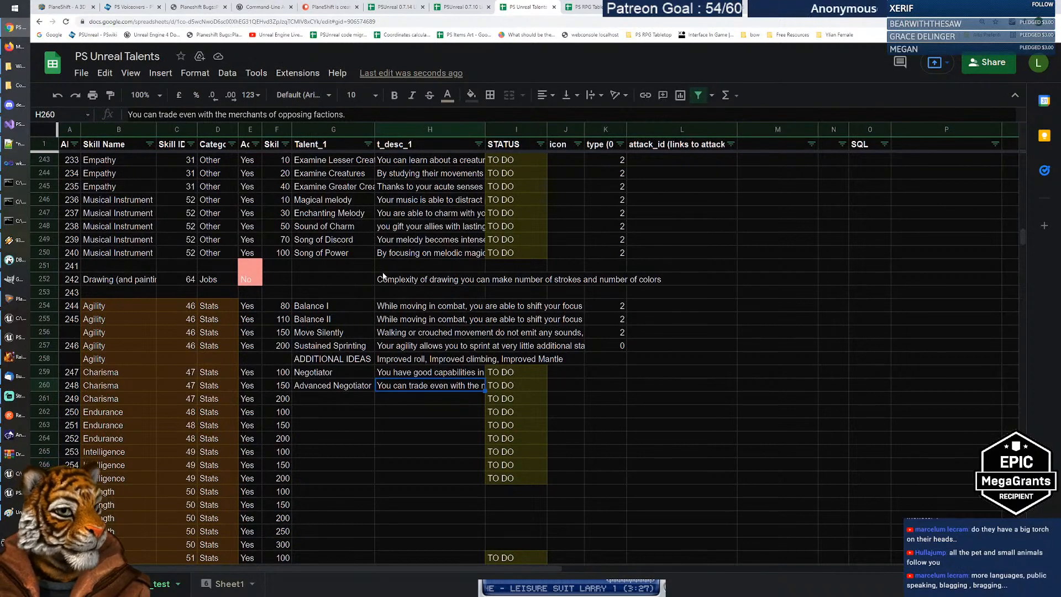
left_click(323, 386)
left_click(407, 386)
key("Return")
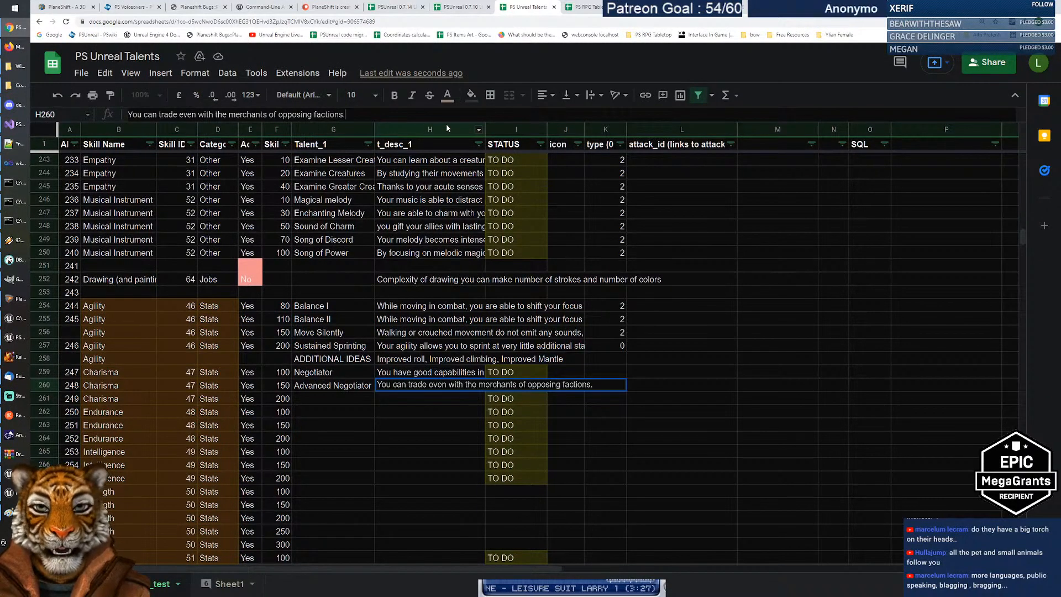
key("shift+Tab")
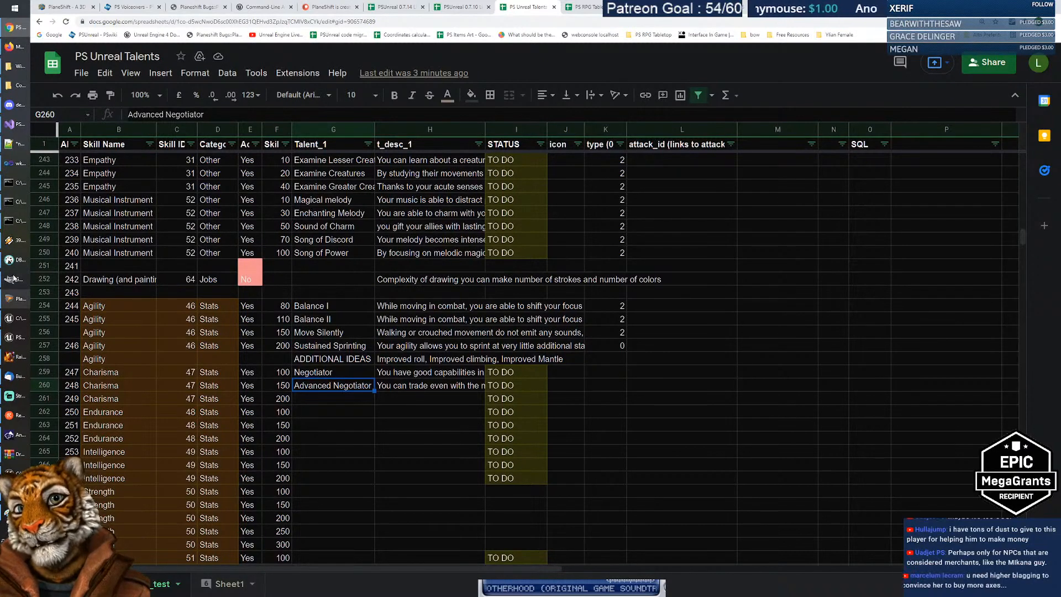
mouse_move(19, 265)
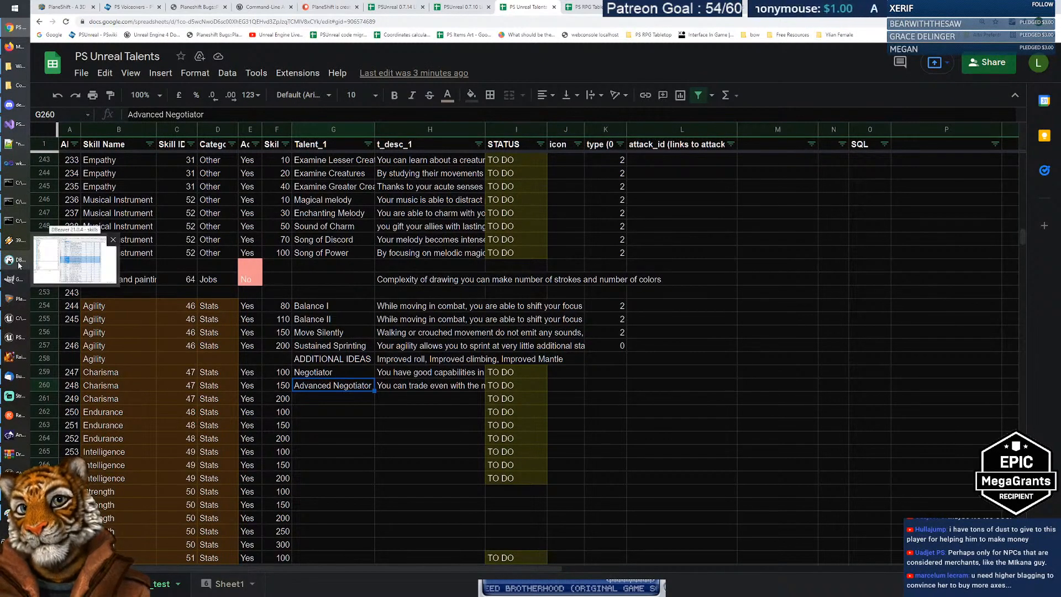
Step: In the Paint slider mock-up, fix the blue star in place and paste the ice-hands artwork
left_click(16, 415)
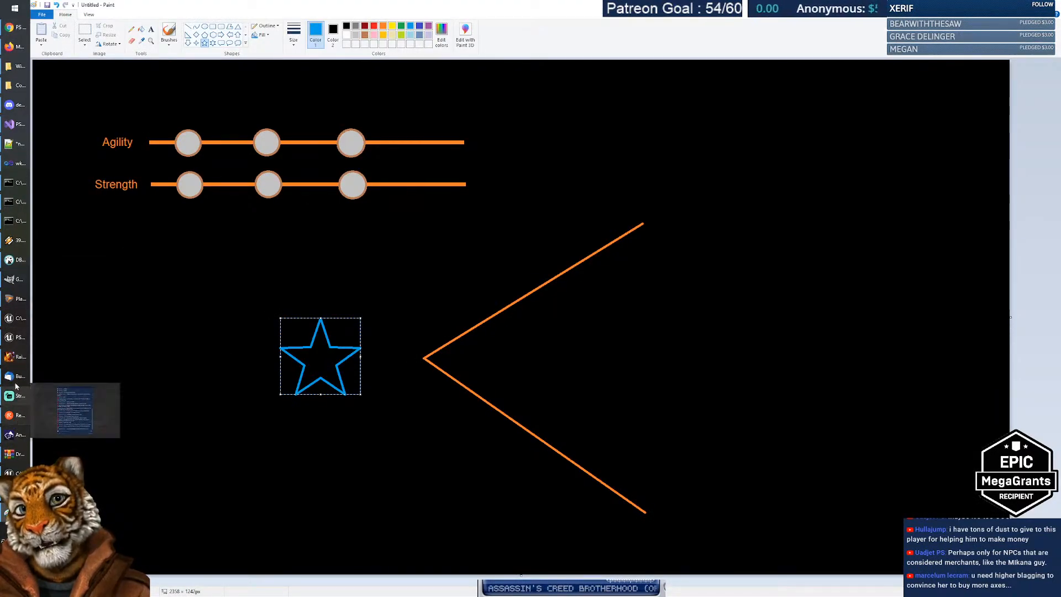
mouse_move(12, 342)
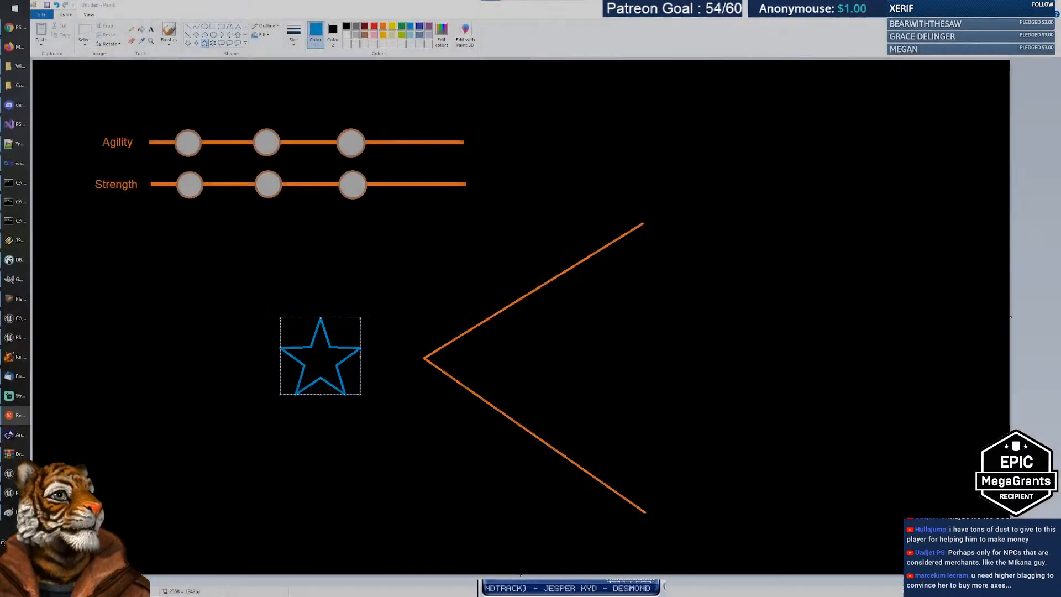
left_click(200, 252)
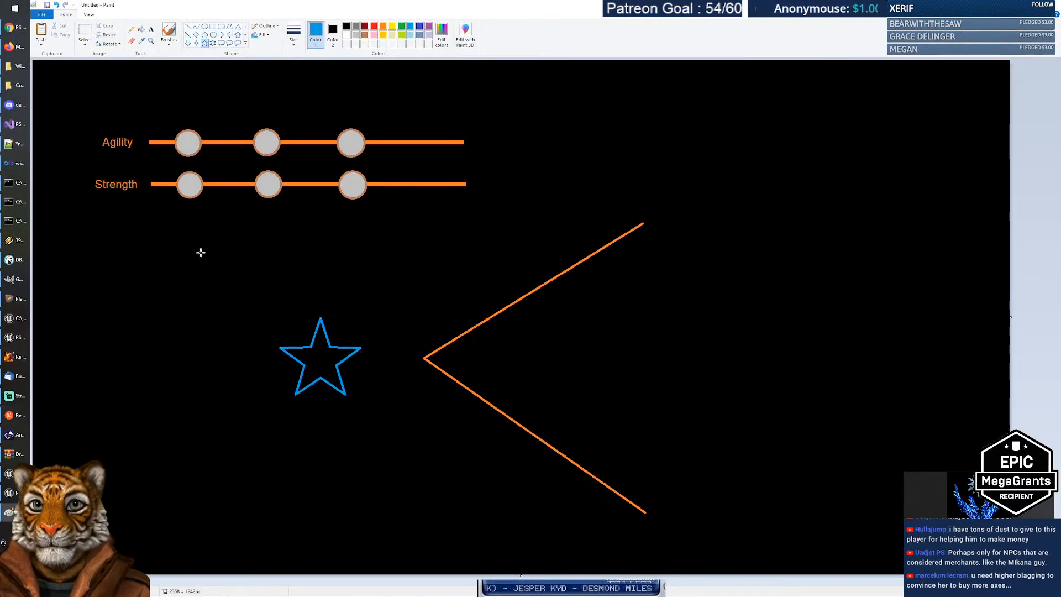
key("ctrl+v")
Step: Place the ice-hands artwork at the canvas centre, then paste the storm-over-brain image
left_click_drag(184, 182, 544, 232)
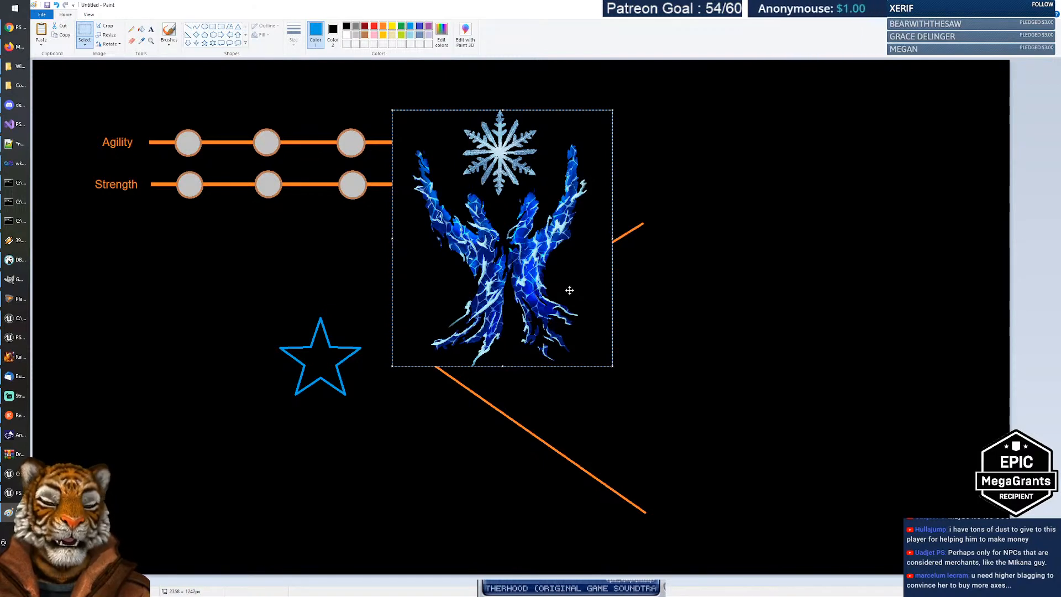
left_click(710, 256)
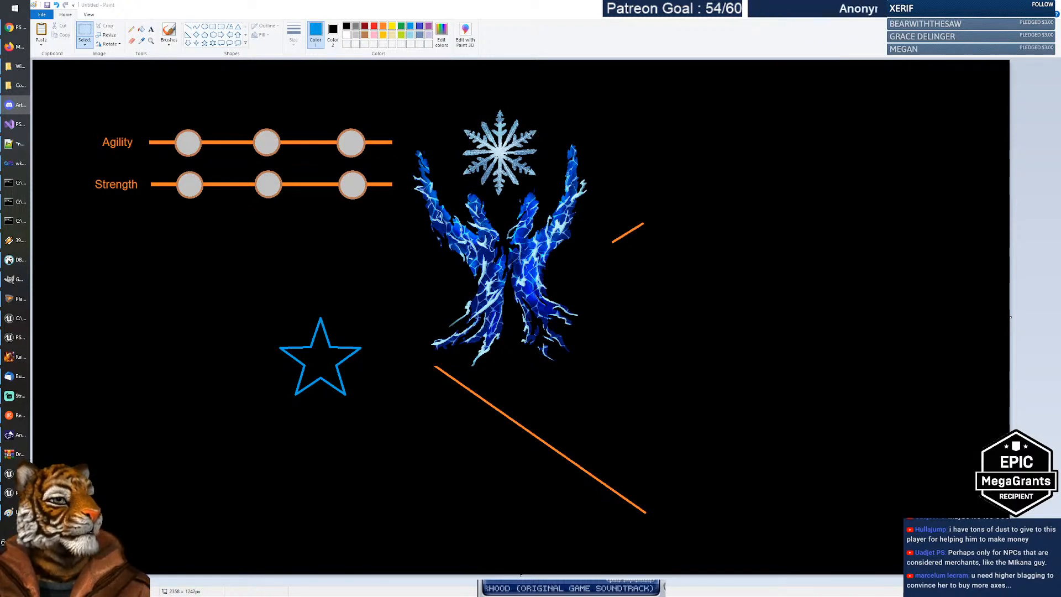
key("super+shift+s")
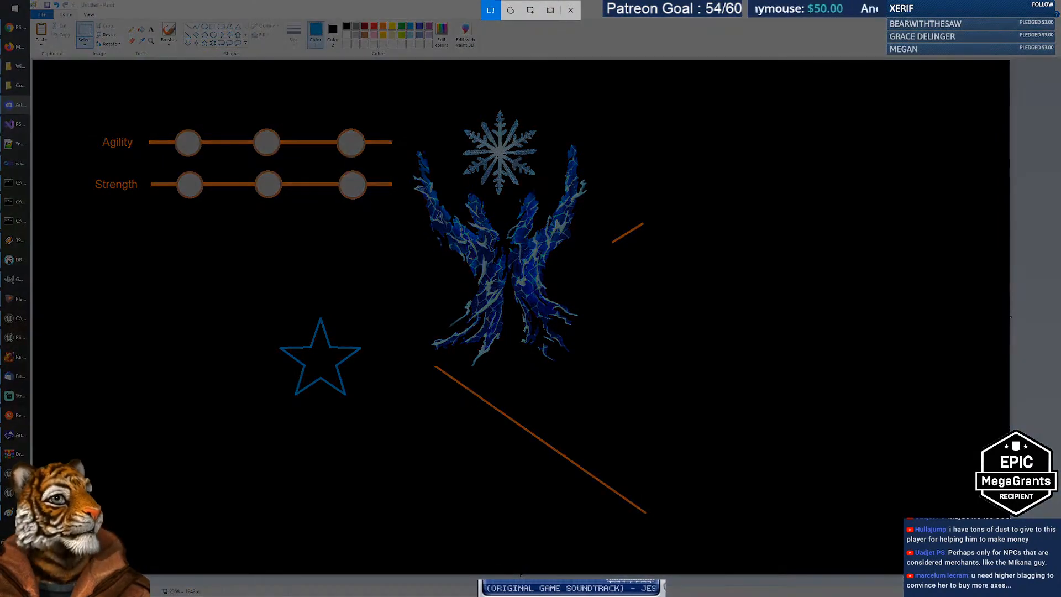
key("Escape")
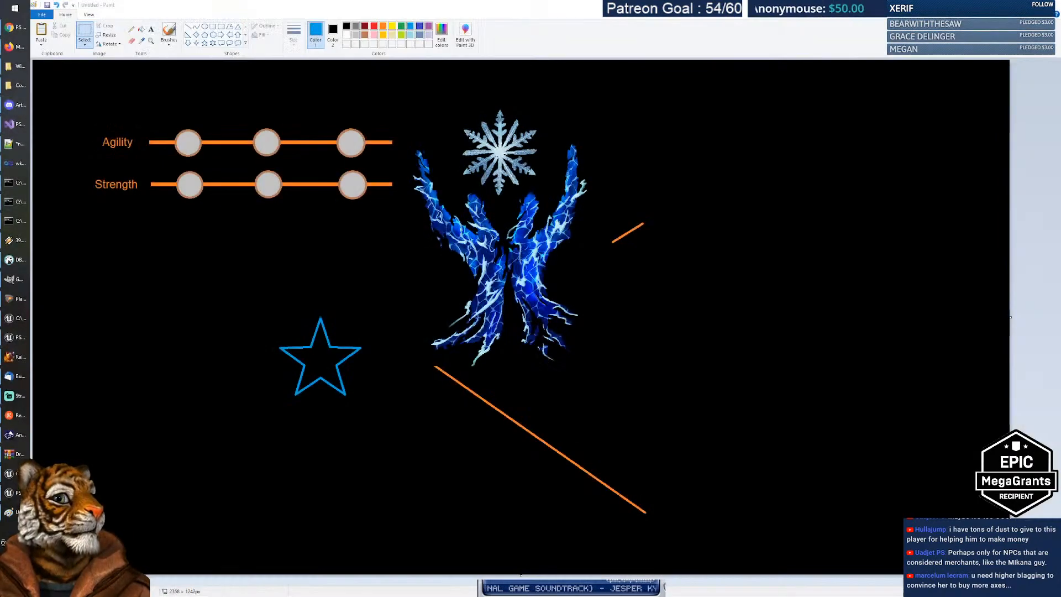
key("ctrl+v")
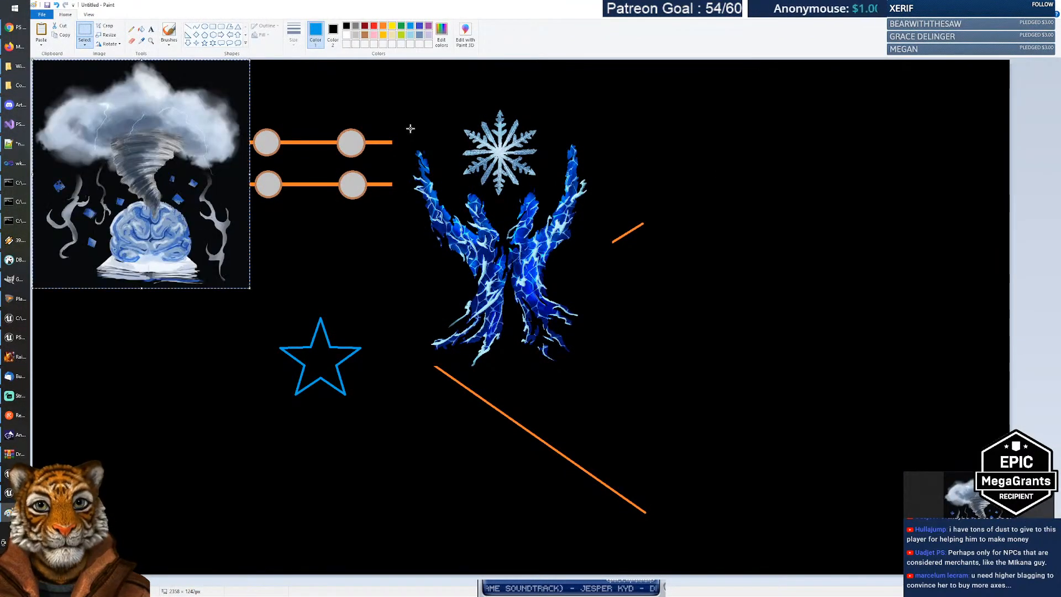
Step: Position the storm-over-brain image over the sliders, left of the ice-hands artwork
left_click_drag(154, 158, 300, 228)
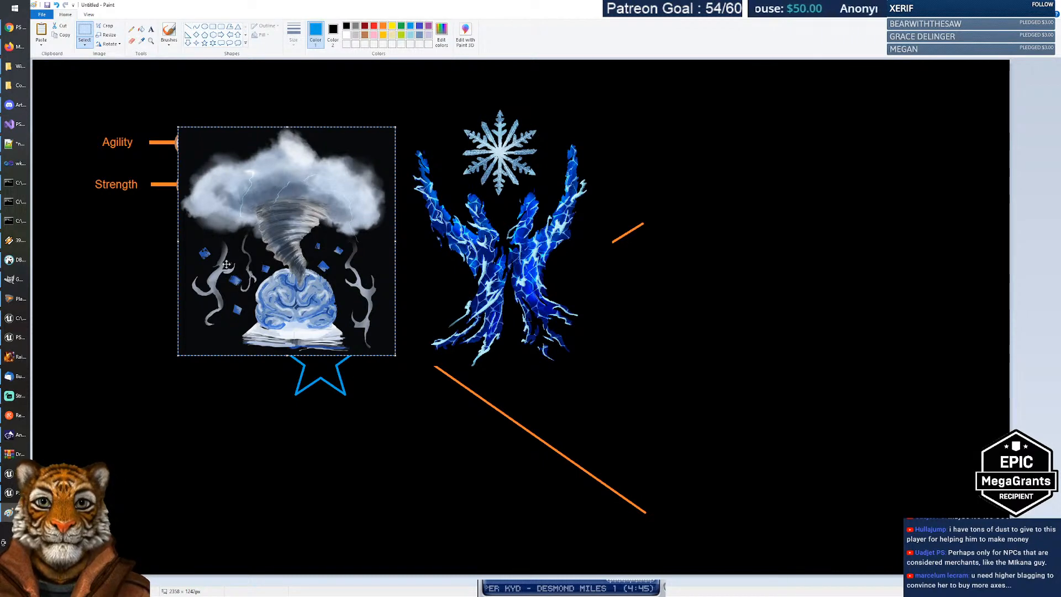
left_click(690, 287)
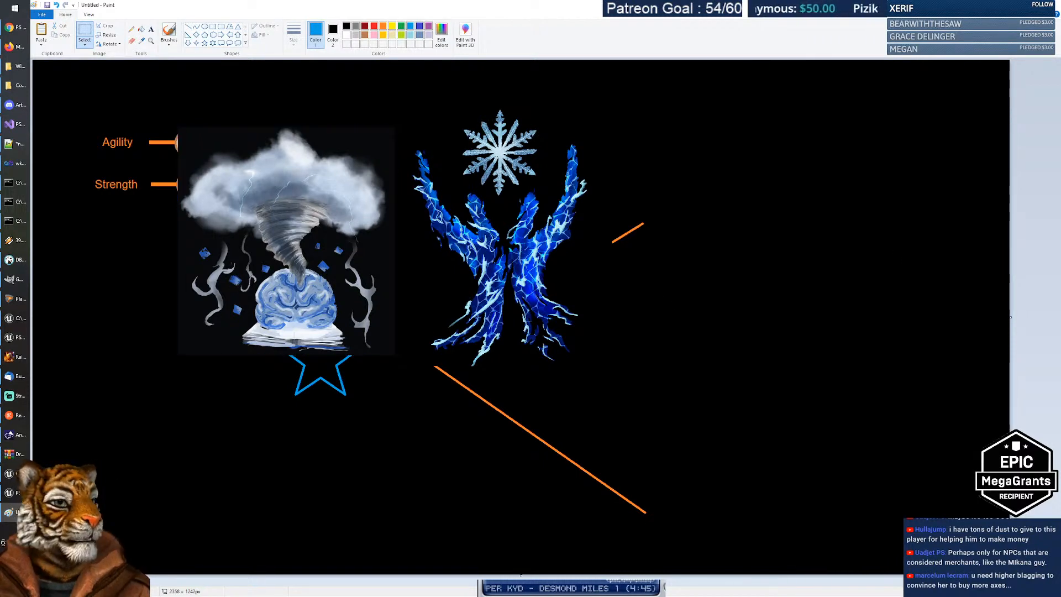
left_click(16, 104)
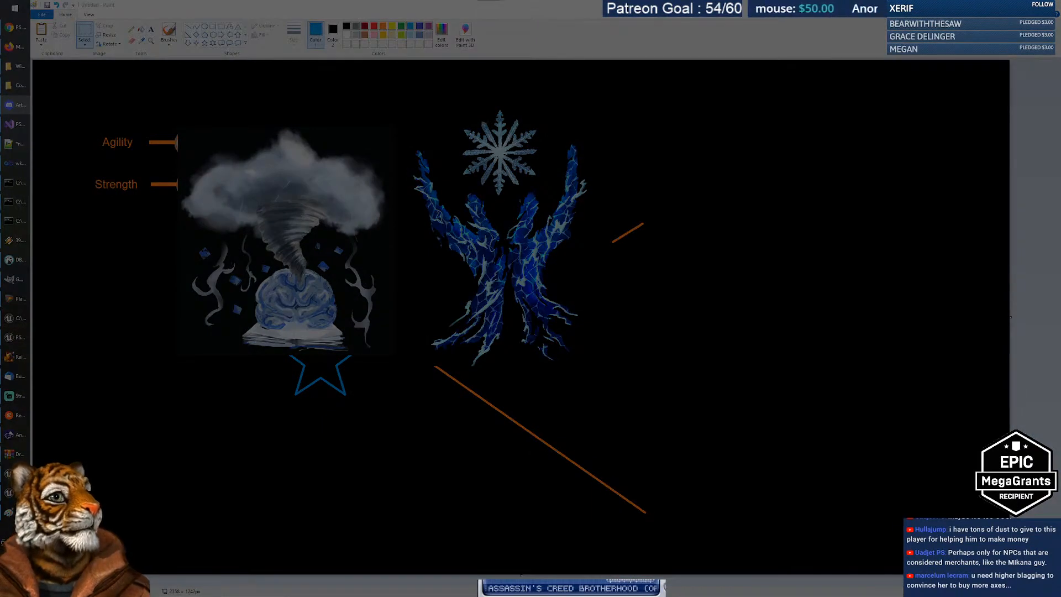
Step: Paste the hand emblem right of the ice hands, then undo all the pasted artwork
key("ctrl+v")
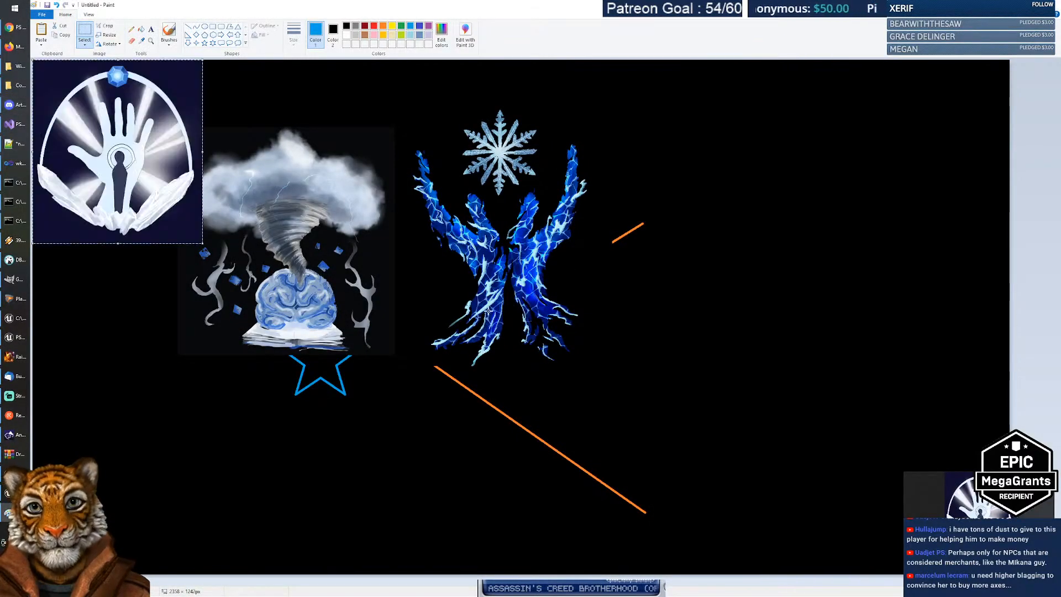
left_click_drag(145, 189, 729, 285)
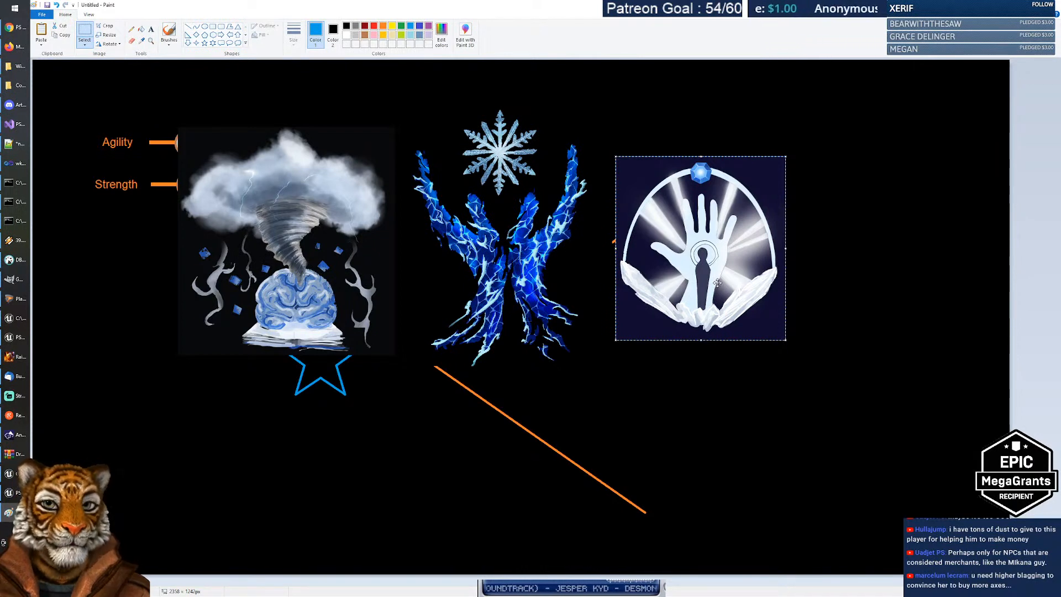
left_click(853, 262)
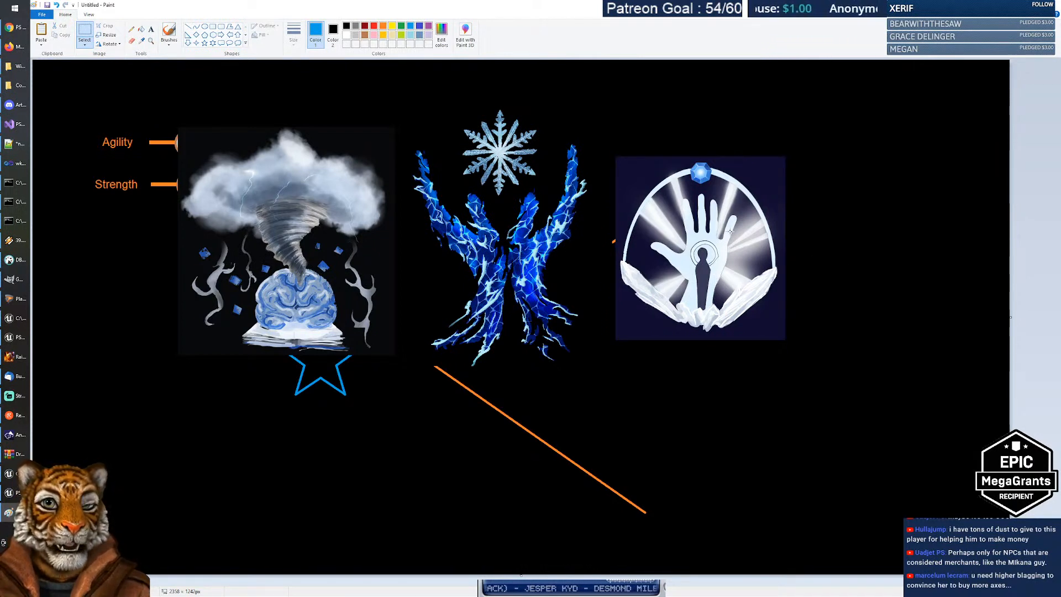
key("ctrl+z")
key("ctrl+z")
key("ctrl+z")
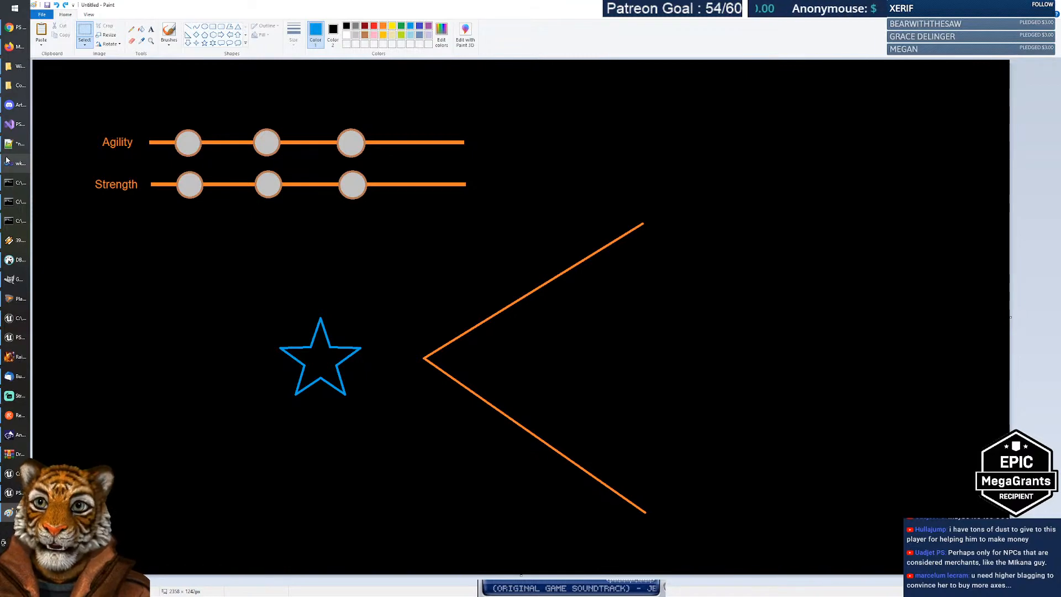
left_click(18, 48)
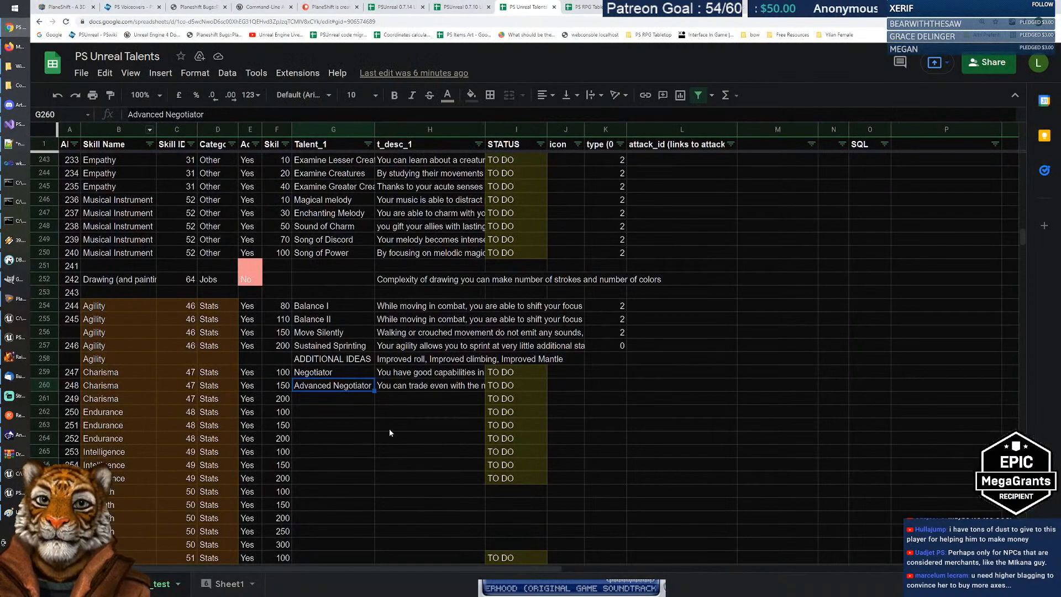
Step: Select the empty talent cell G261 below the Charisma talents
left_click(340, 397)
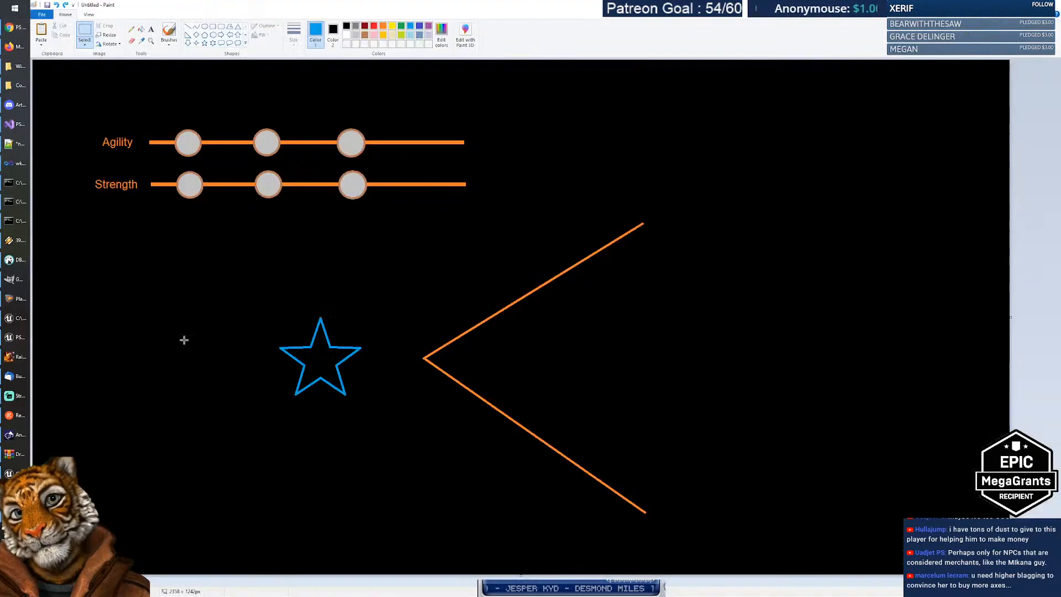
Step: Delete the blue star and the orange chevron from the Paint mock-up
left_click(17, 299)
left_click_drag(220, 263, 389, 431)
key("Delete")
left_click_drag(401, 200, 797, 545)
key("Delete")
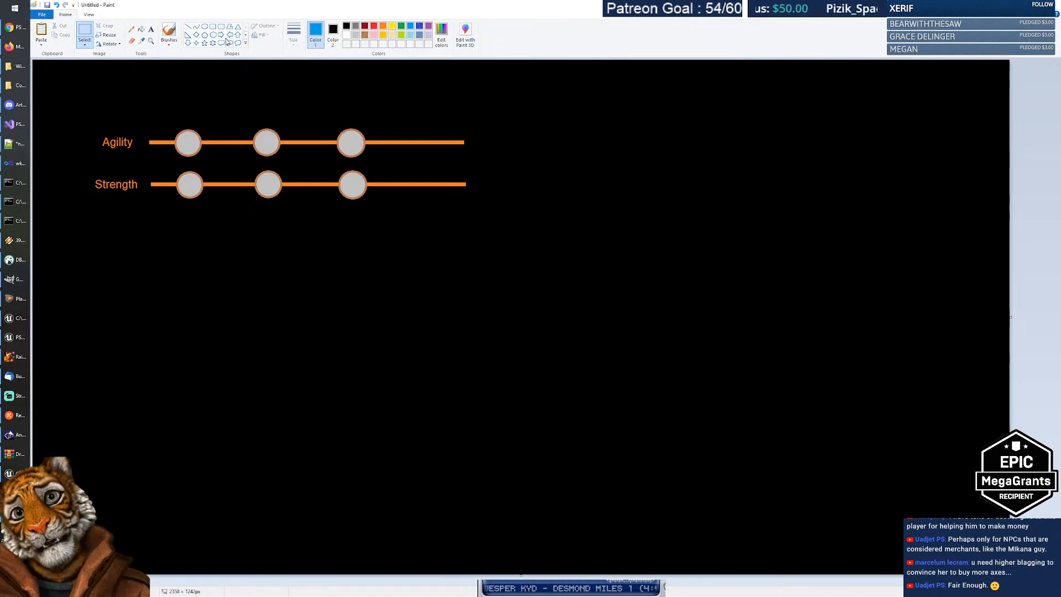
Step: Draw a large blue rectangle below the sliders with a vertical divider near its left edge
left_click(213, 29)
left_click_drag(192, 237, 537, 477)
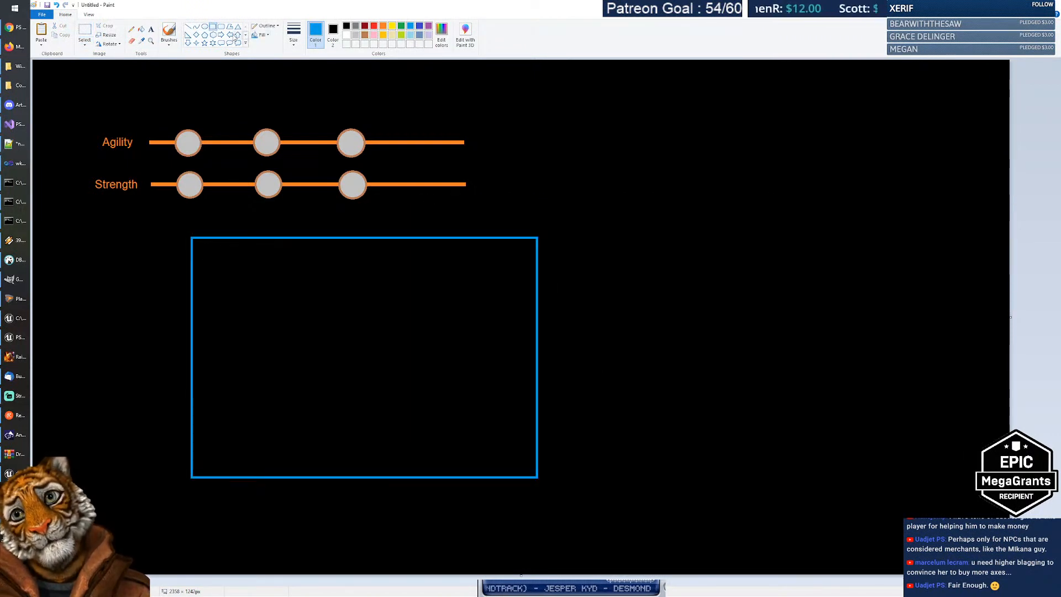
left_click(188, 27)
left_click_drag(280, 238, 279, 476)
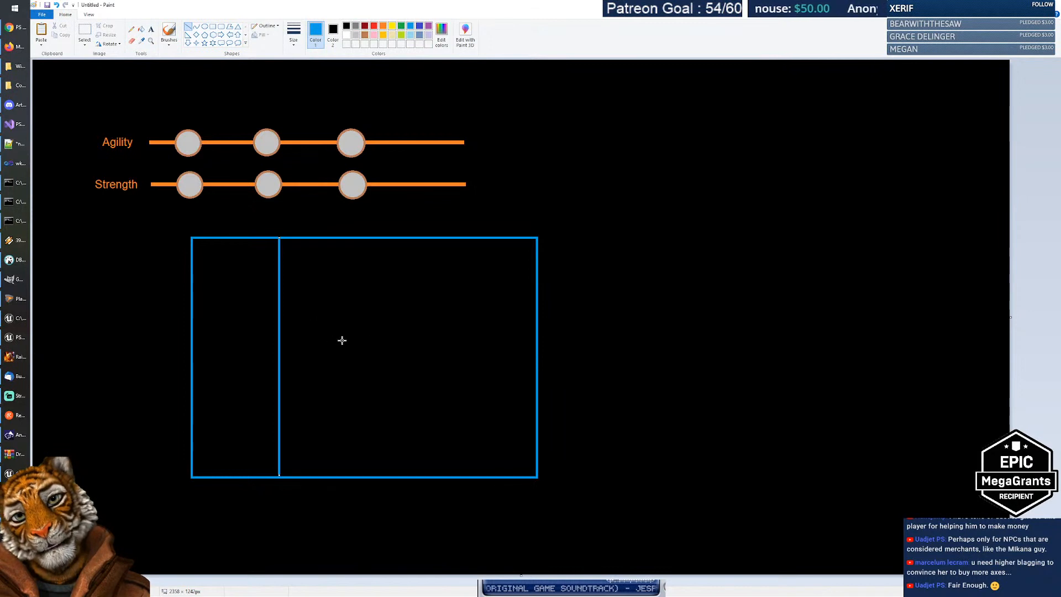
left_click(151, 28)
left_click(356, 26)
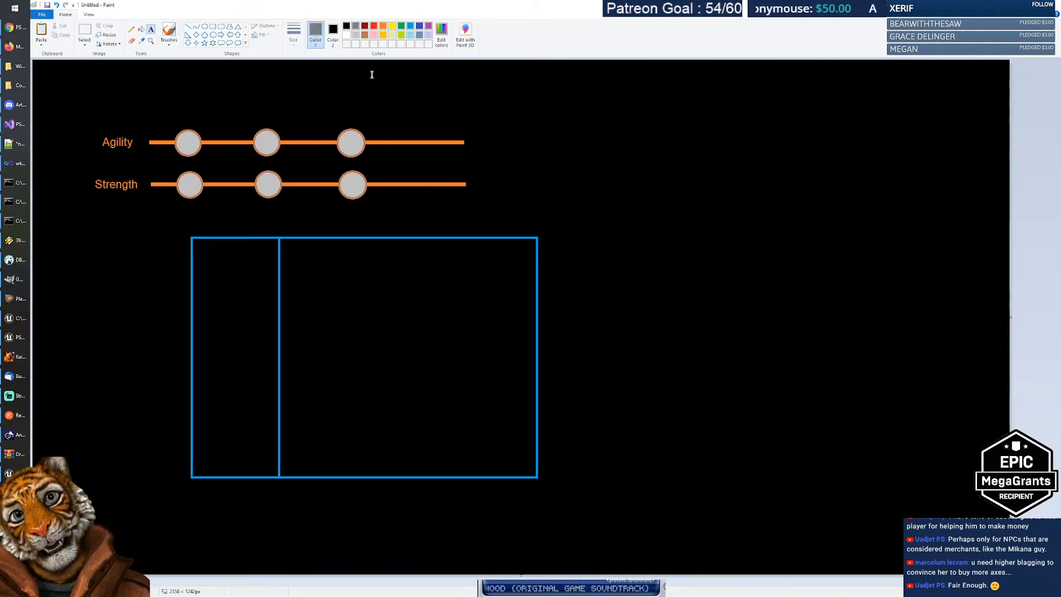
Step: Write 'Magic Staff of Unknown Properties' as one line in the frame's right section
left_click(287, 358)
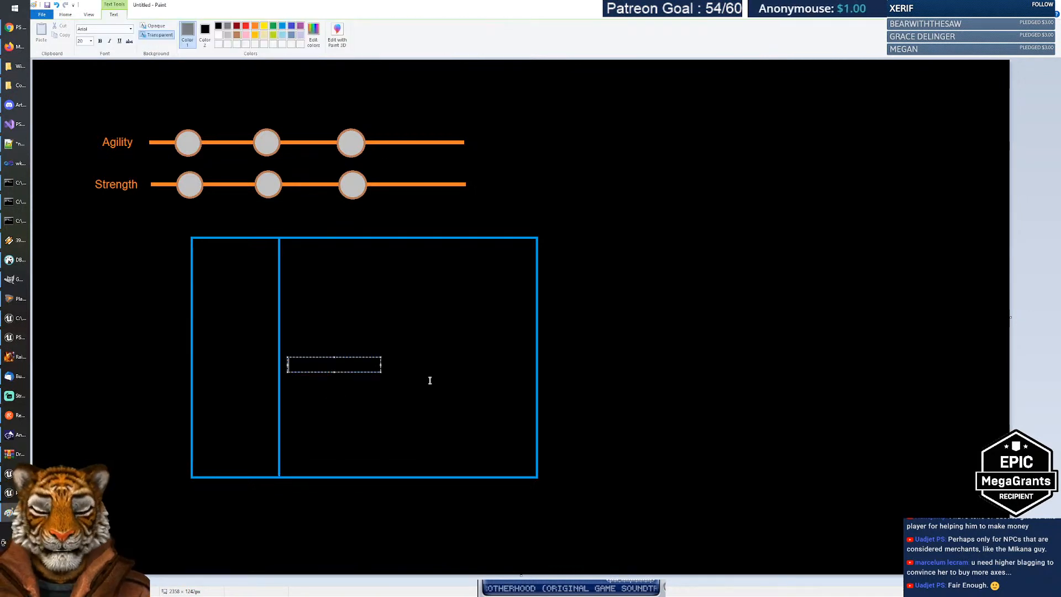
type("Magic S")
key("BackSpace")
key("BackSpace")
key("Return")
type("S")
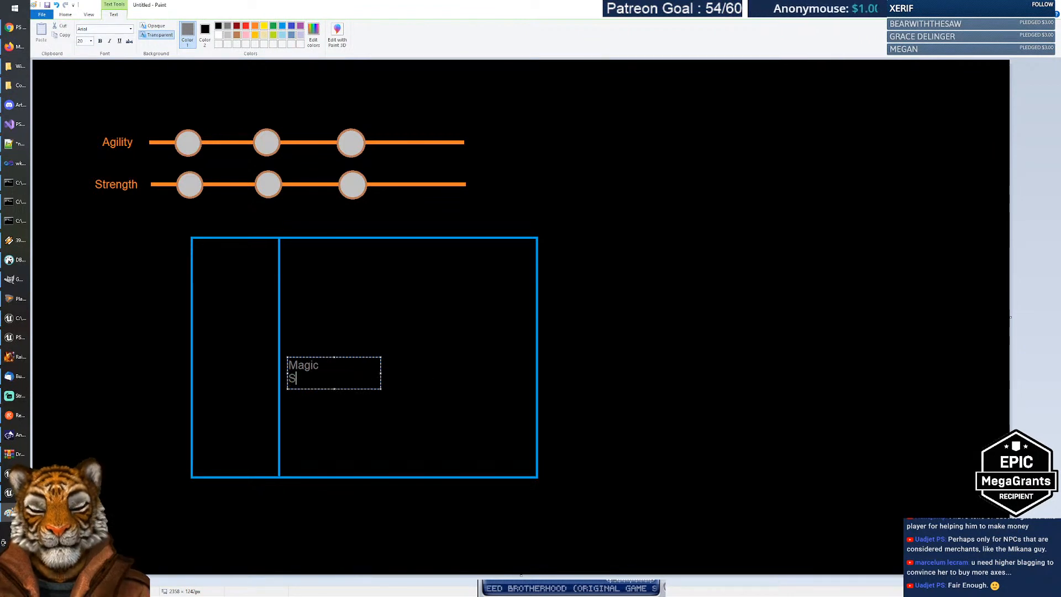
type("taff")
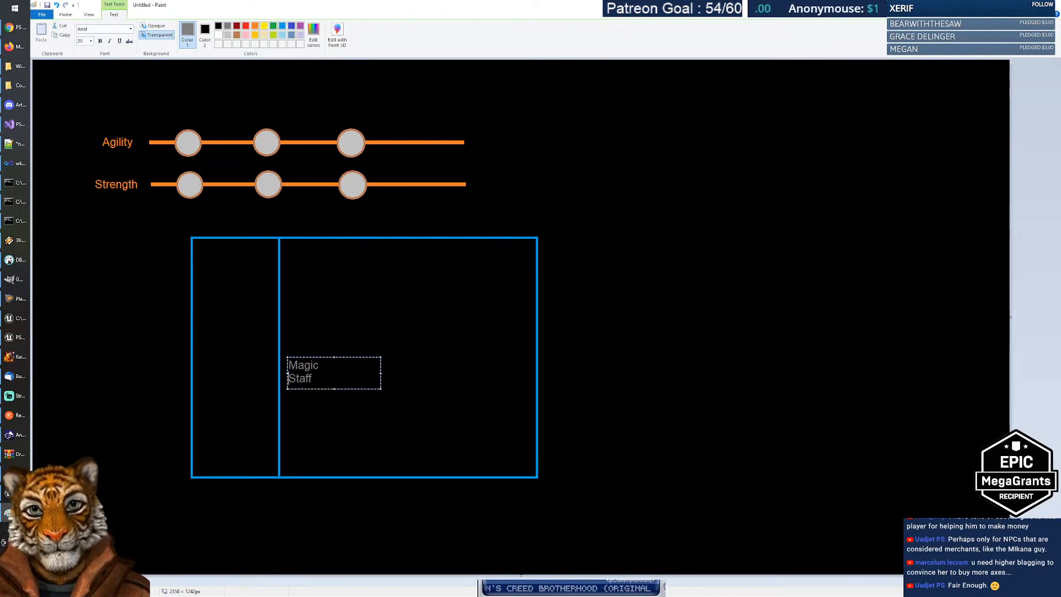
key("Home")
key("BackSpace")
key("End")
type("iof")
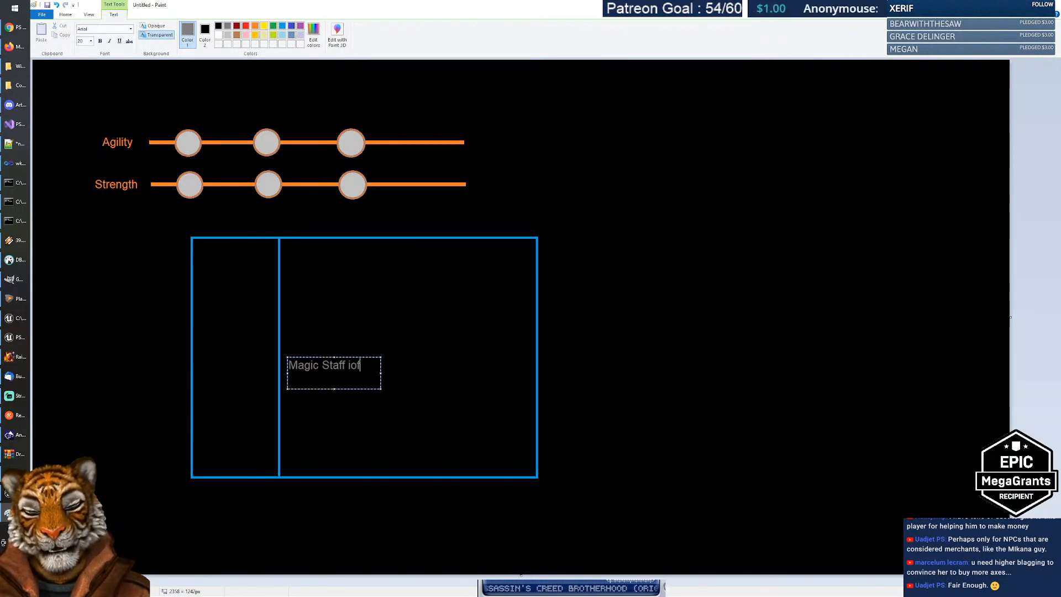
key("BackSpace")
key("BackSpace")
key("BackSpace")
type("of Unk")
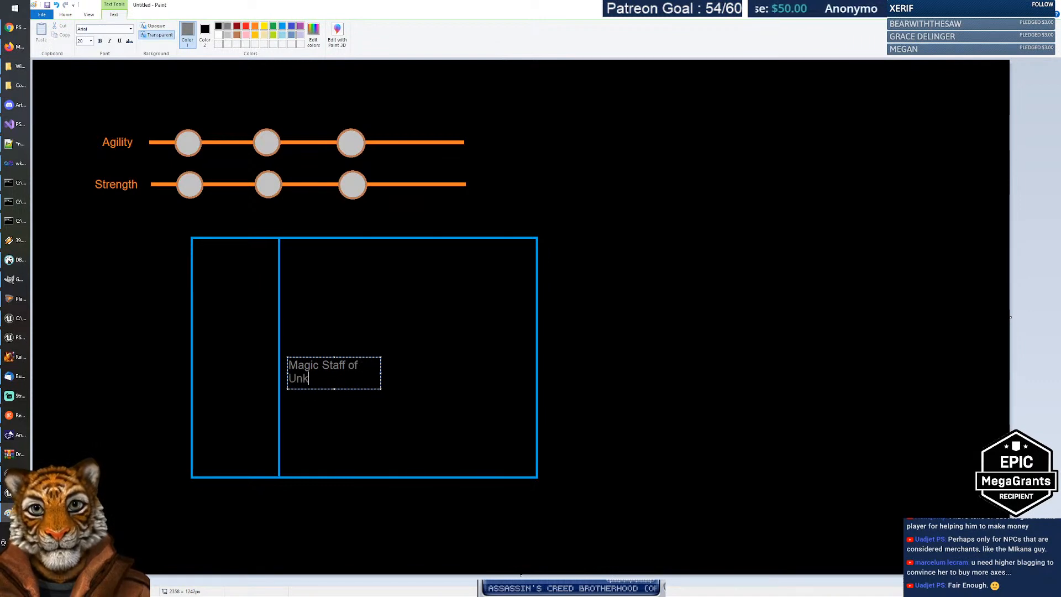
type("nown Properti")
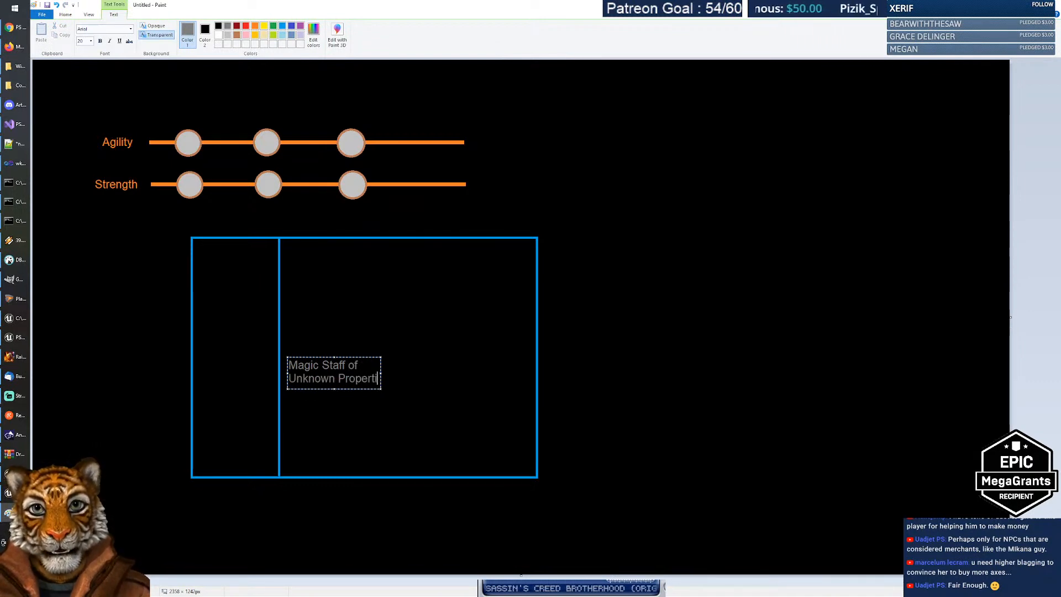
type("es")
left_click_drag(381, 373, 520, 373)
mouse_move(404, 357)
left_mouse_down()
mouse_move(407, 381)
mouse_move(394, 363)
left_mouse_up()
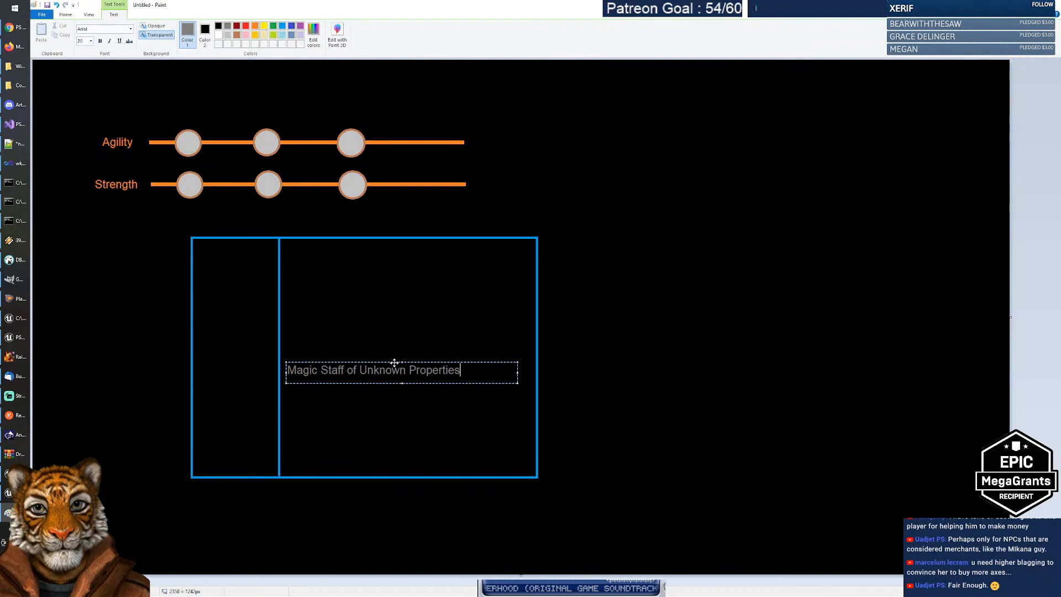
left_click(401, 328)
Step: Add a white 'Normal Axe' label just above the Magic Staff line
left_click(347, 35)
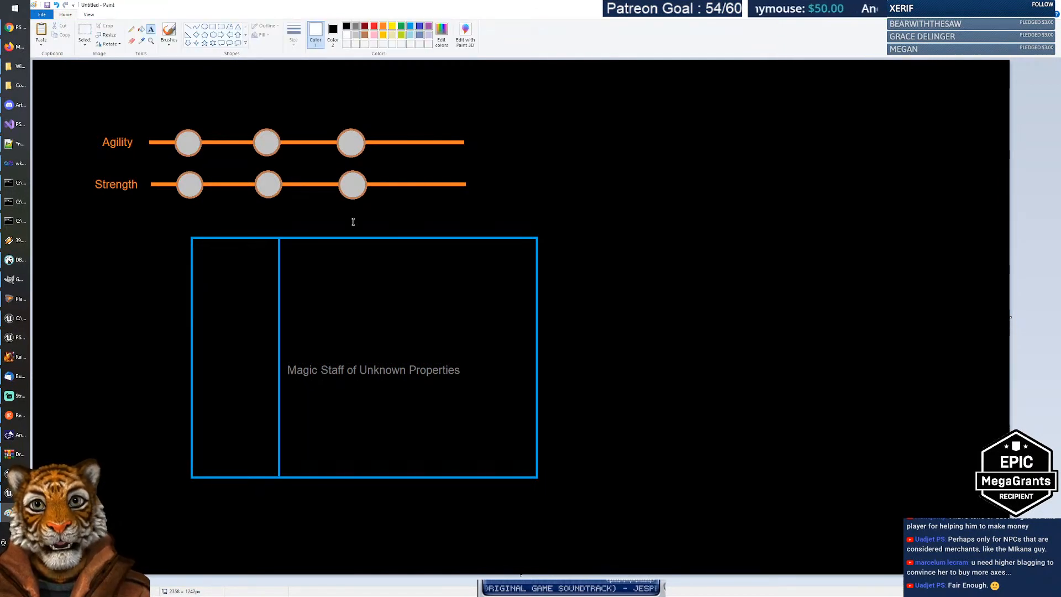
left_click(290, 298)
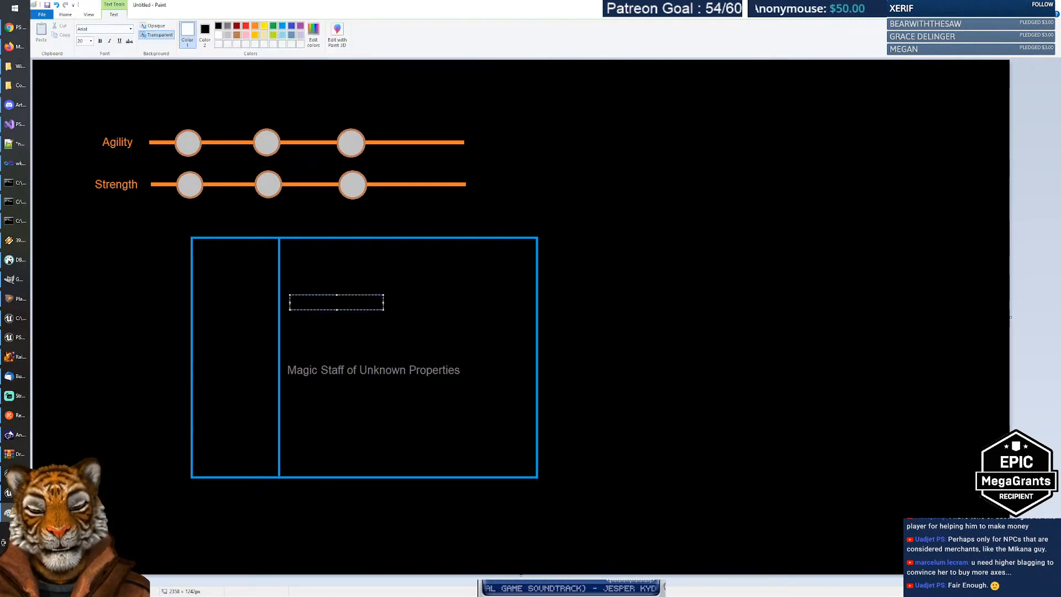
type("Normal Axe")
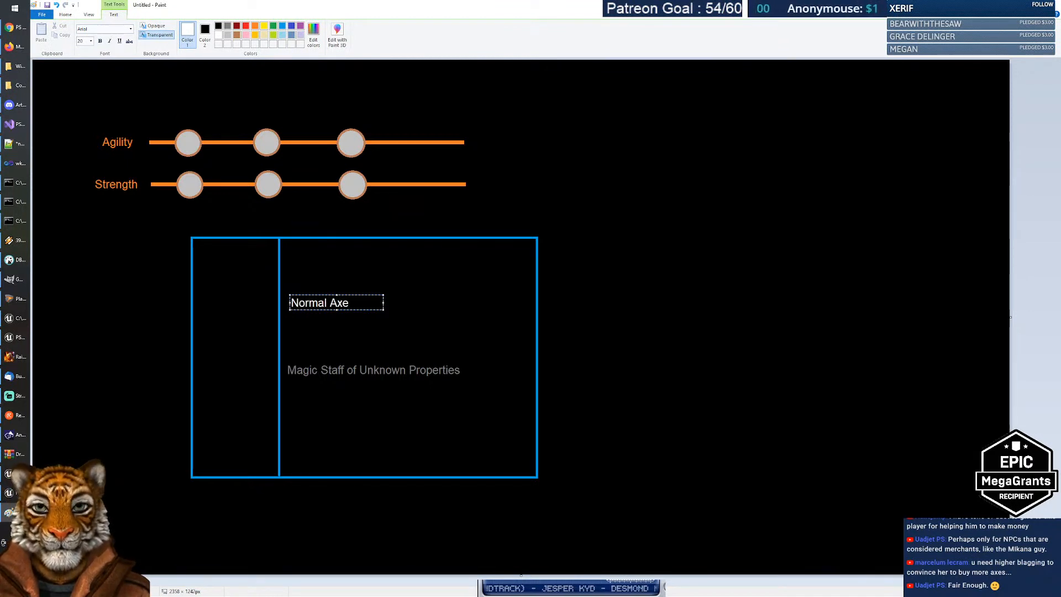
left_click_drag(353, 294, 353, 340)
left_click(393, 310)
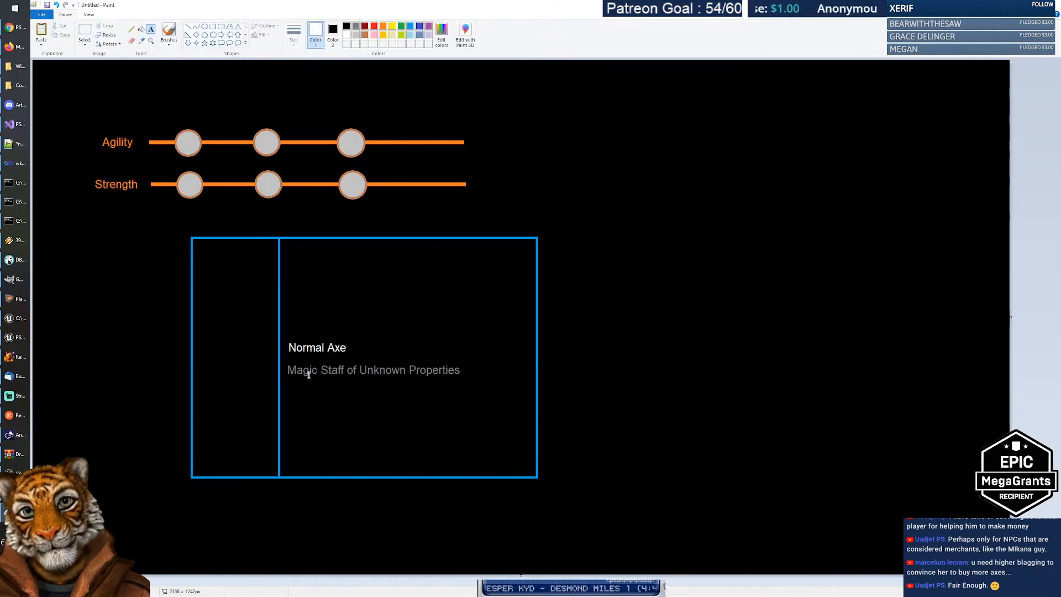
Step: Select both item names and move them to the top of the right panel
left_click(85, 33)
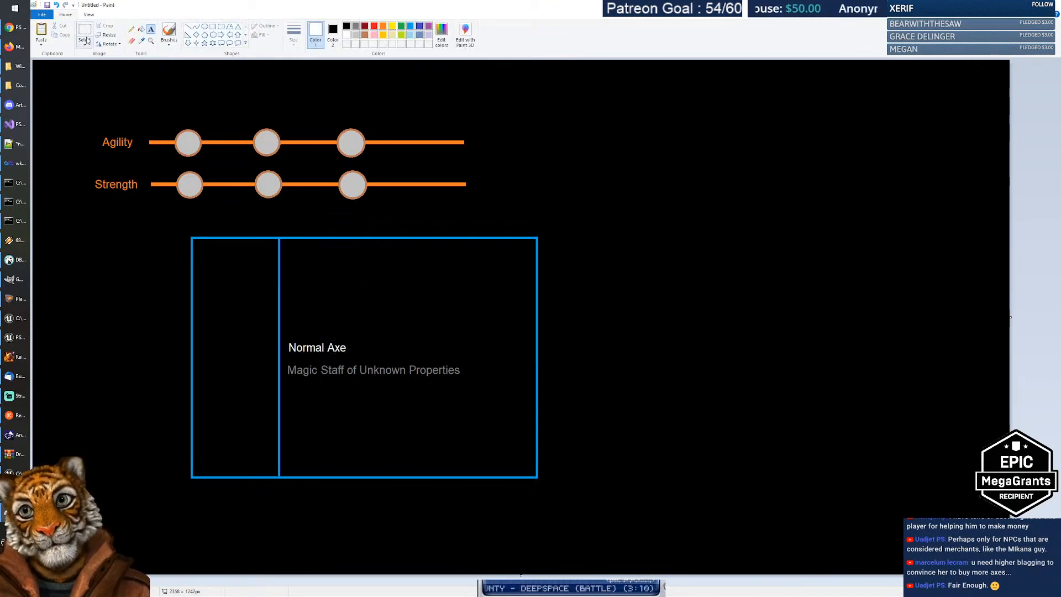
left_click_drag(286, 336, 477, 282)
left_click(472, 348)
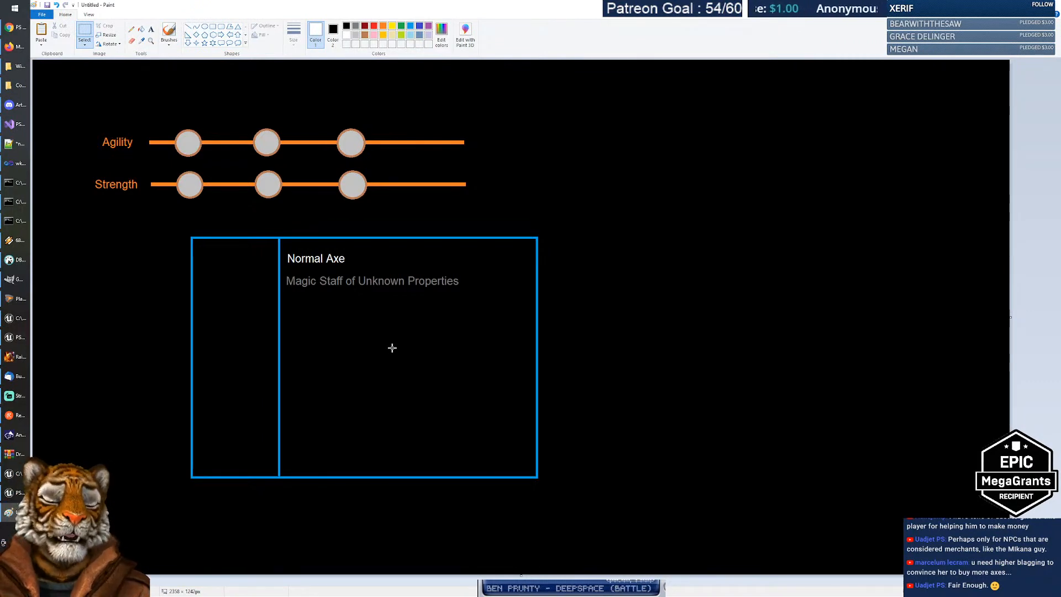
Step: Return to the talents sheet and select the Advanced Negotiator description sentence in H260
key("alt+Tab")
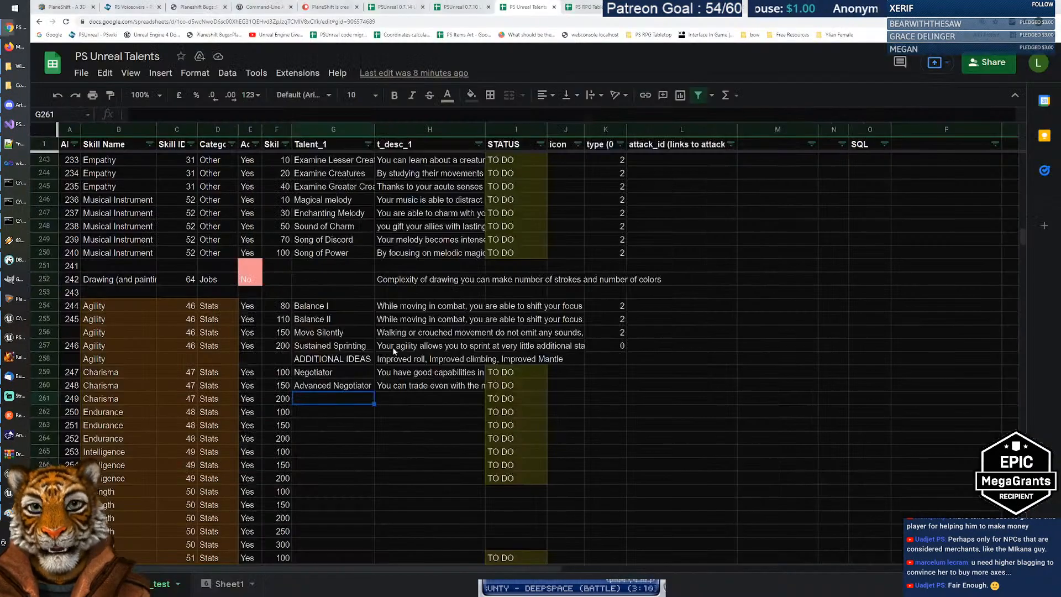
left_click(423, 387)
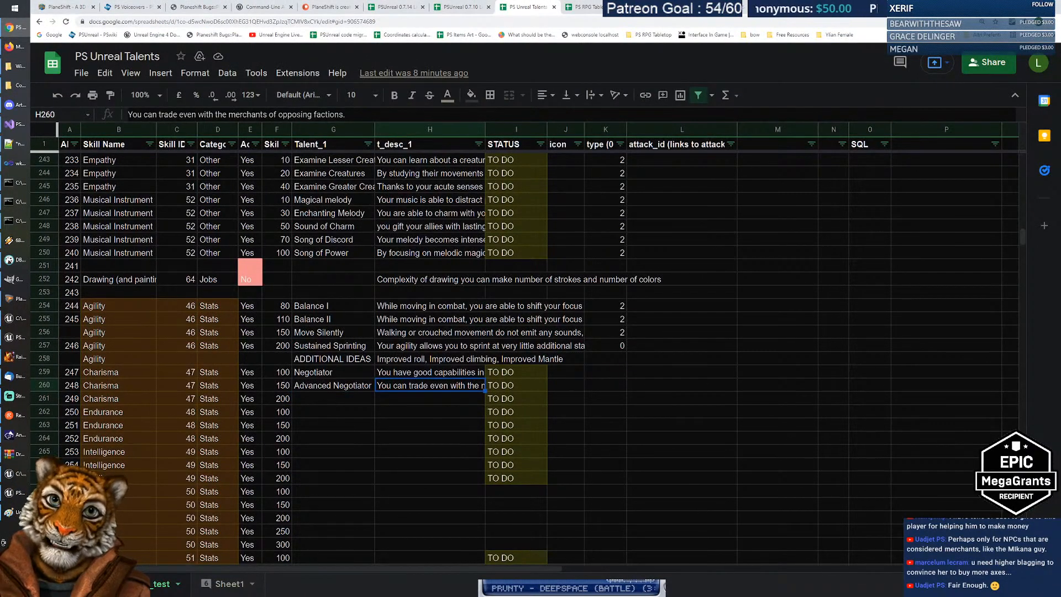
left_click(255, 114)
key("ctrl+a")
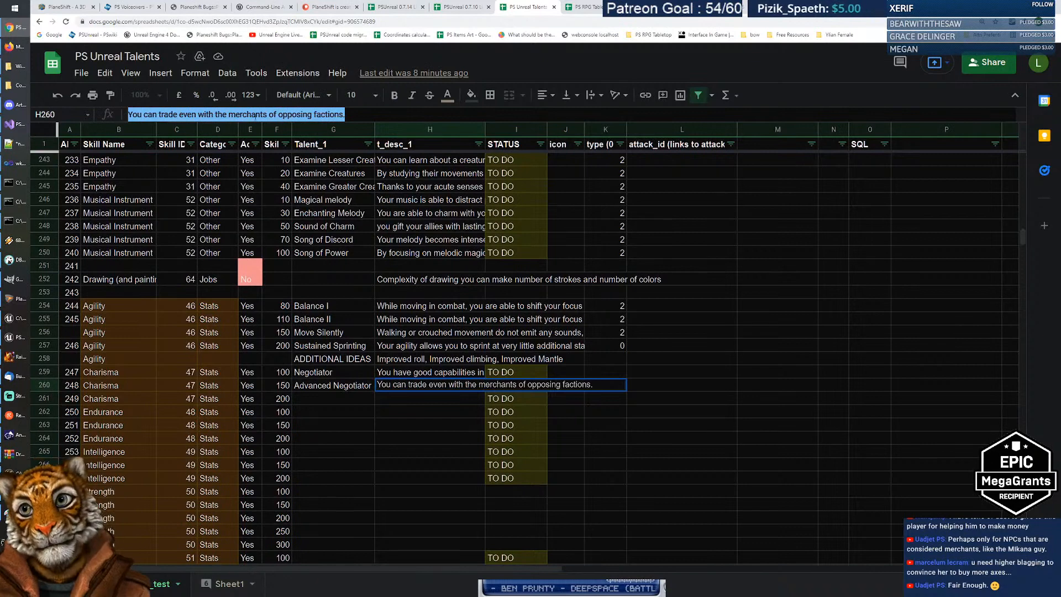
left_click_drag(354, 115, 108, 107)
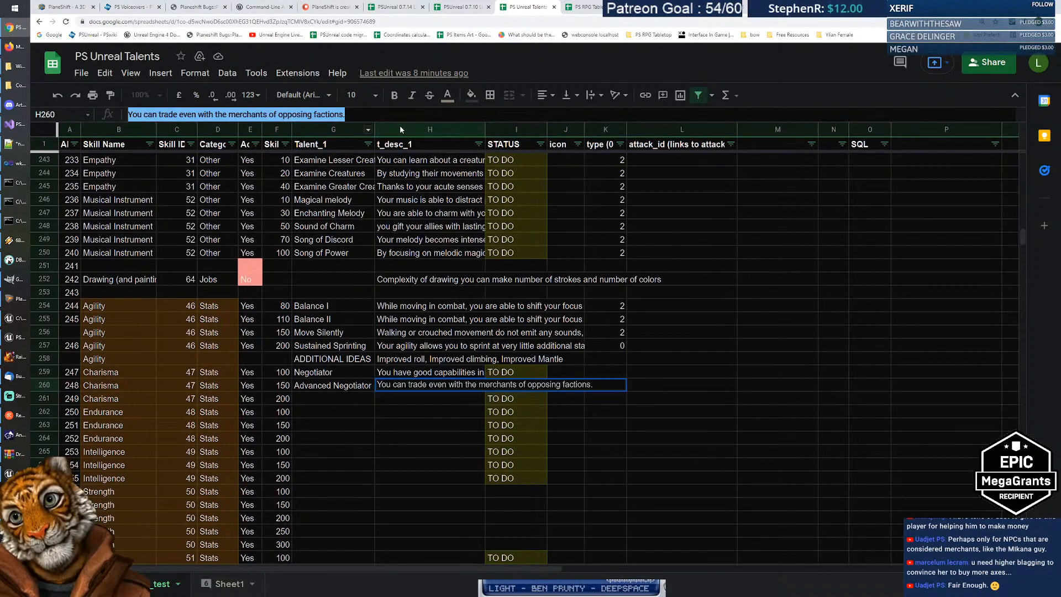
left_click(365, 116)
left_click_drag(346, 115, 110, 105)
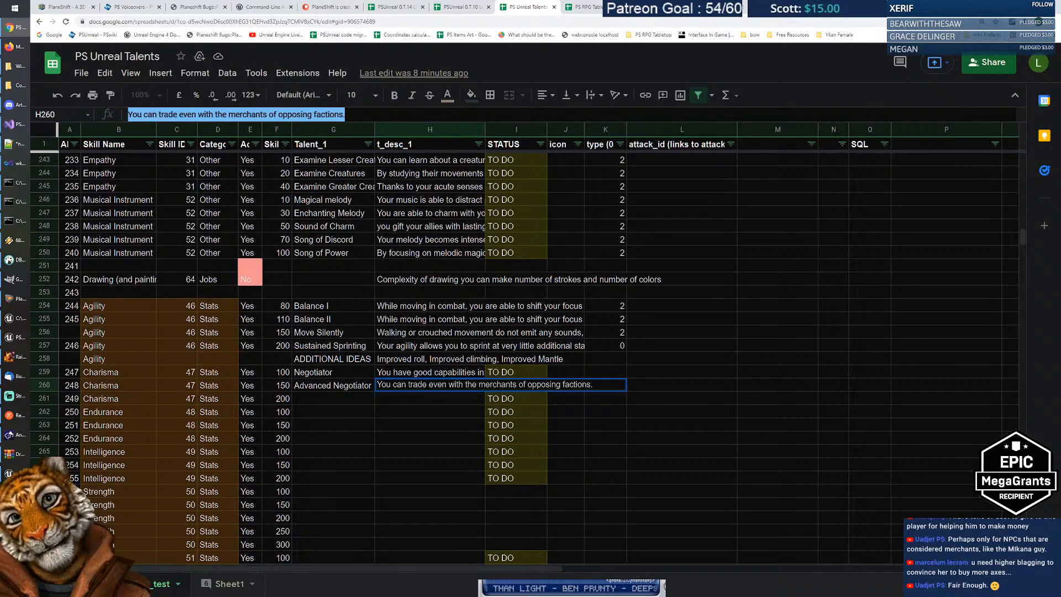
left_click(354, 115)
left_click_drag(347, 115, 106, 110)
left_click(354, 115)
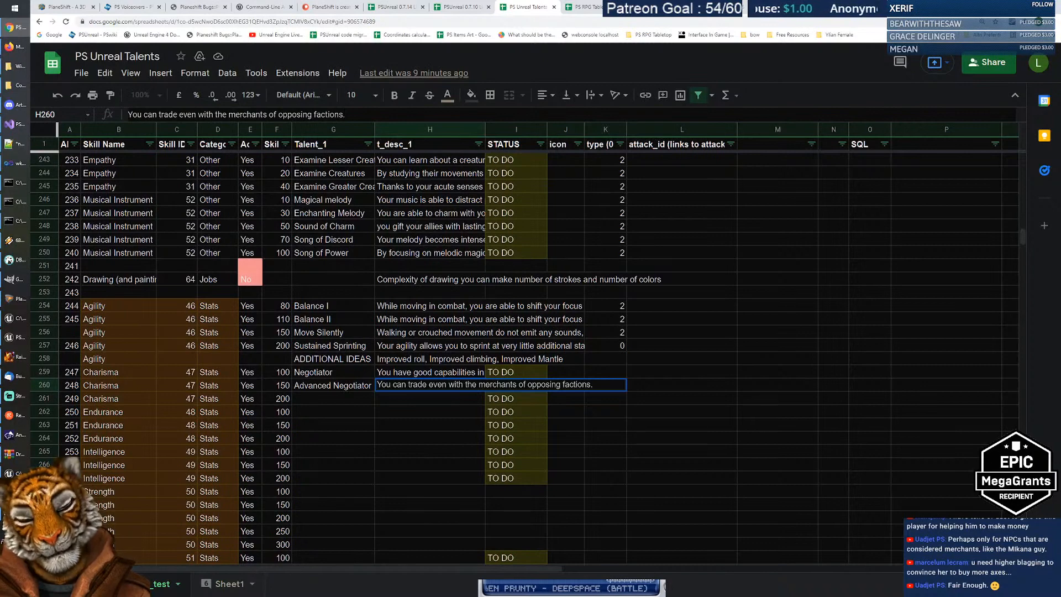
left_click_drag(346, 115, 117, 115)
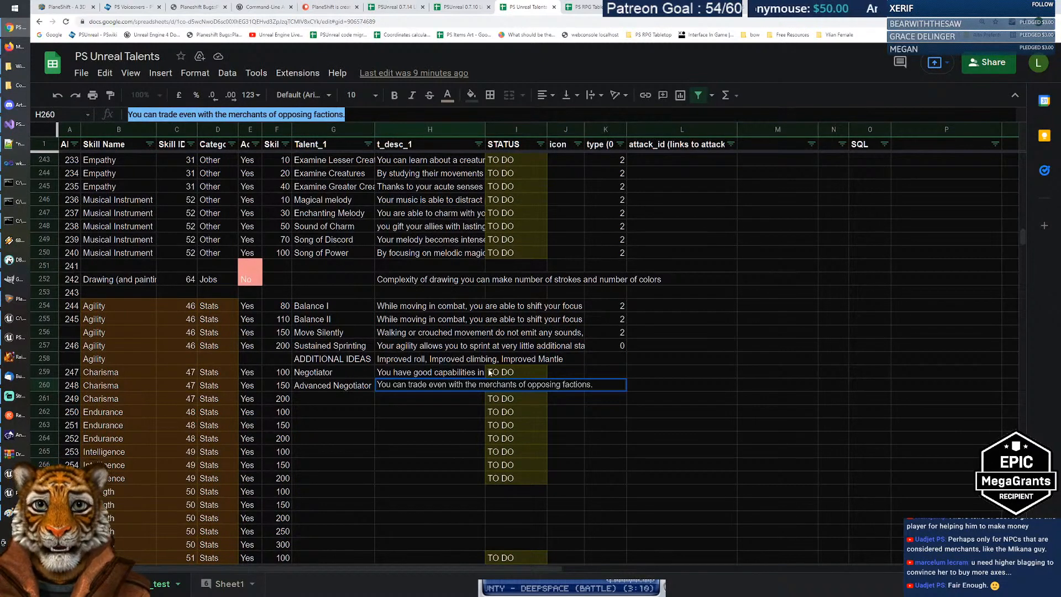
Step: Leave H260 unchanged and move to the empty talent cell G261
left_click(400, 396)
left_click(397, 388)
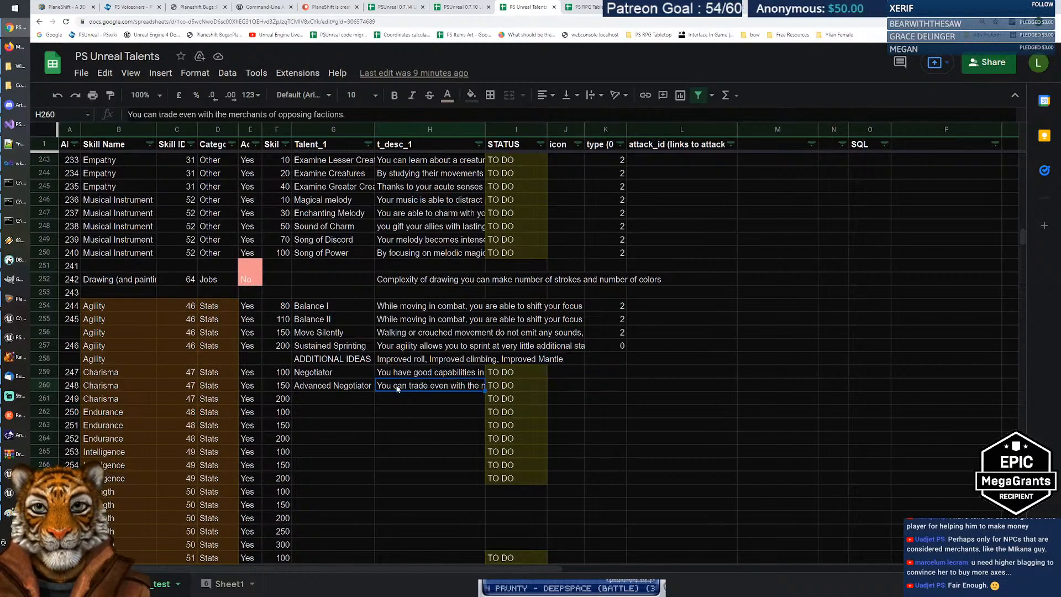
left_click_drag(346, 114, 117, 105)
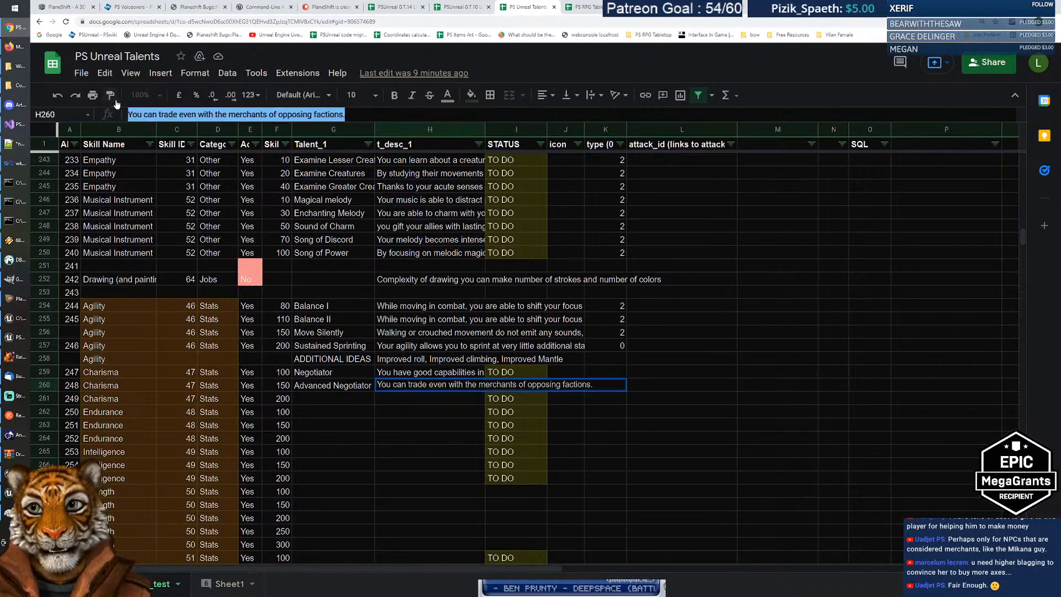
key("Right")
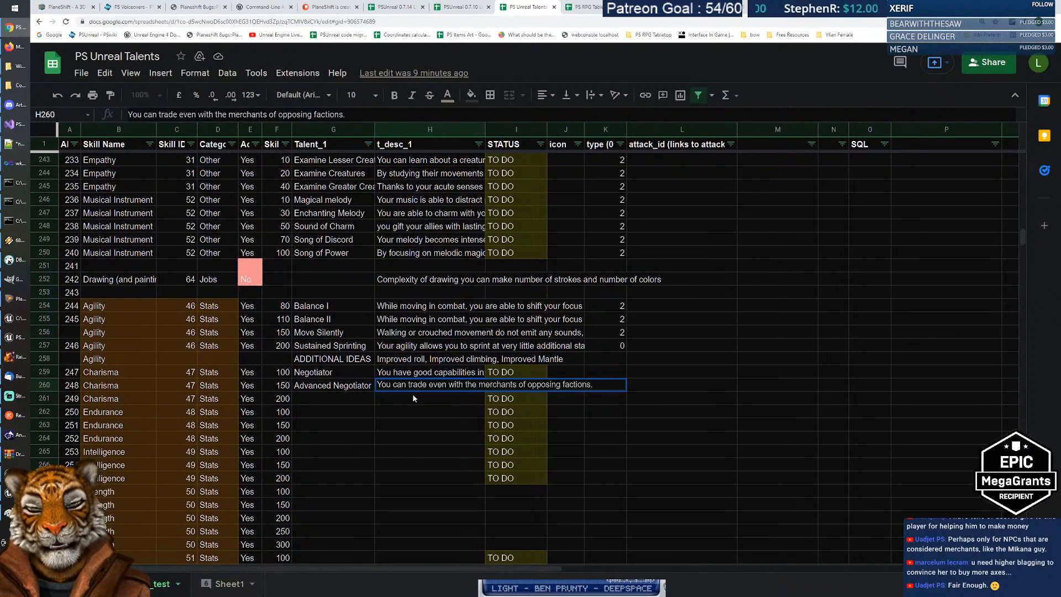
left_click(412, 398)
left_click(404, 387)
left_click(397, 397)
left_click(397, 387)
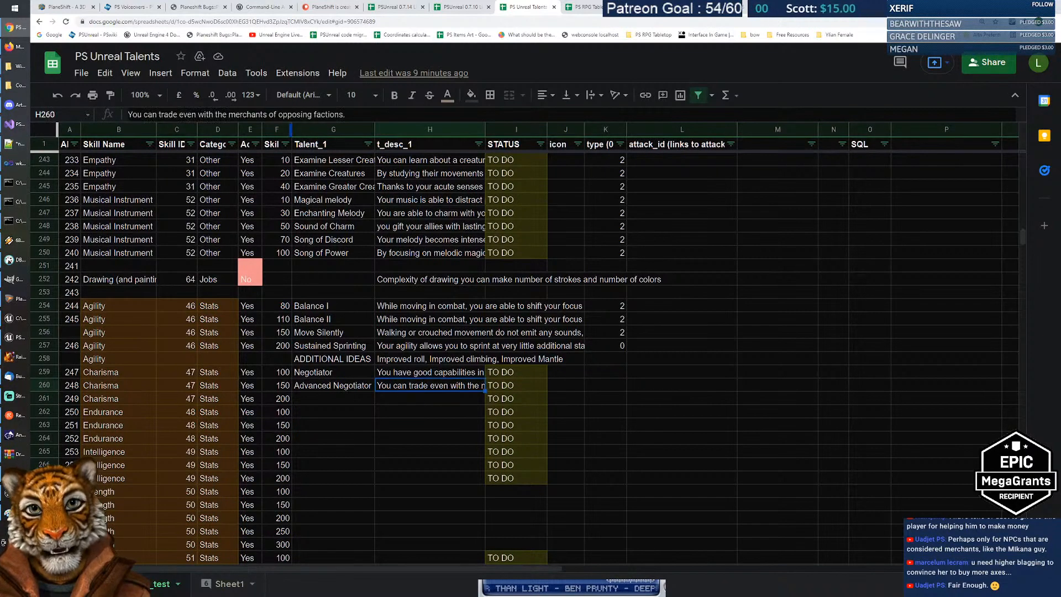
left_click(332, 399)
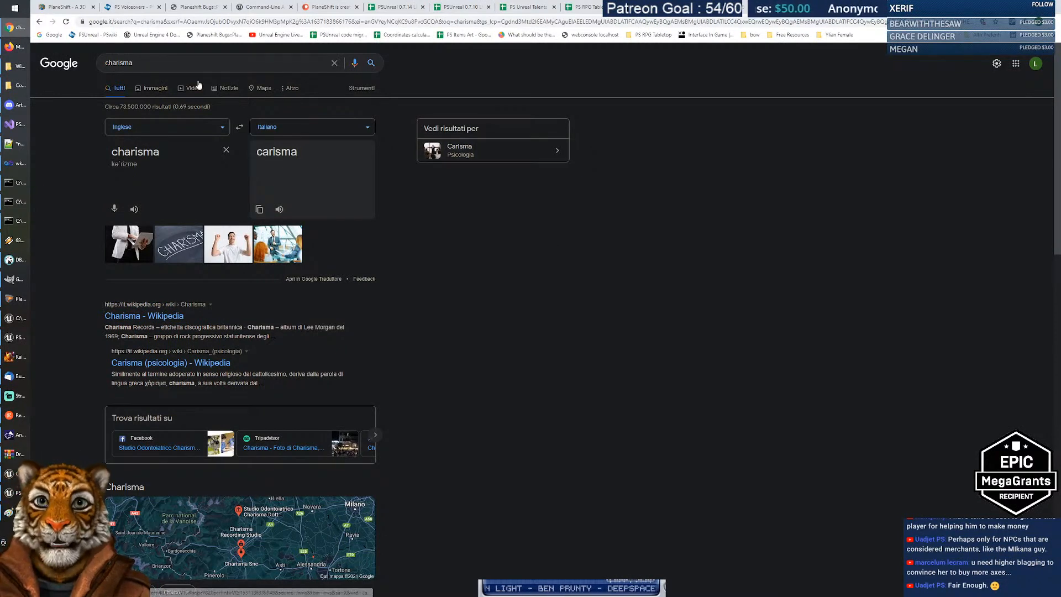
Step: Search Google for 'ad&d proficiencies charisma'
left_click(199, 64)
type("d&D")
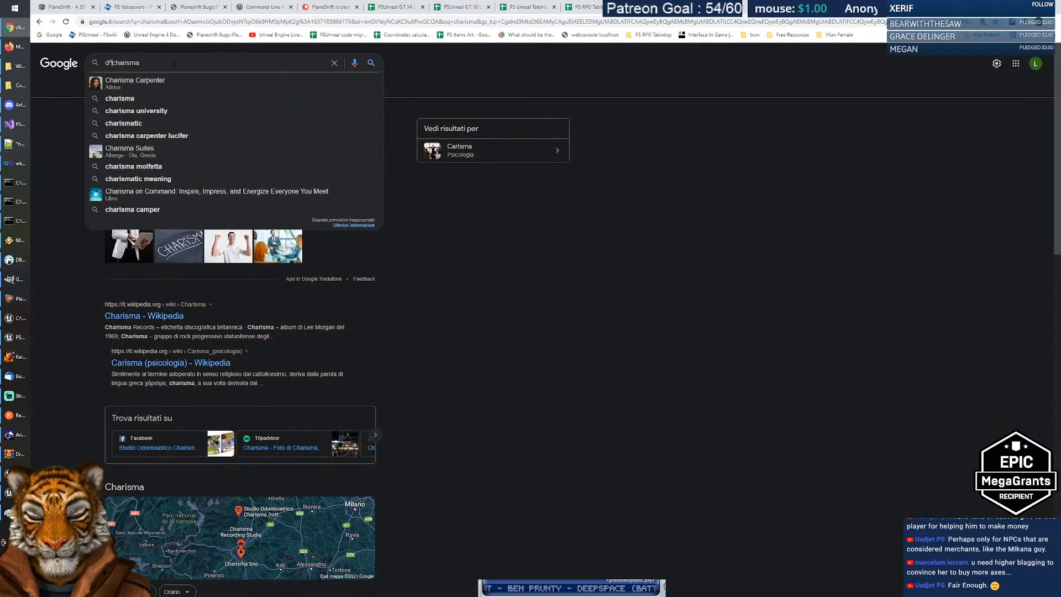
key("BackSpace")
type("d ")
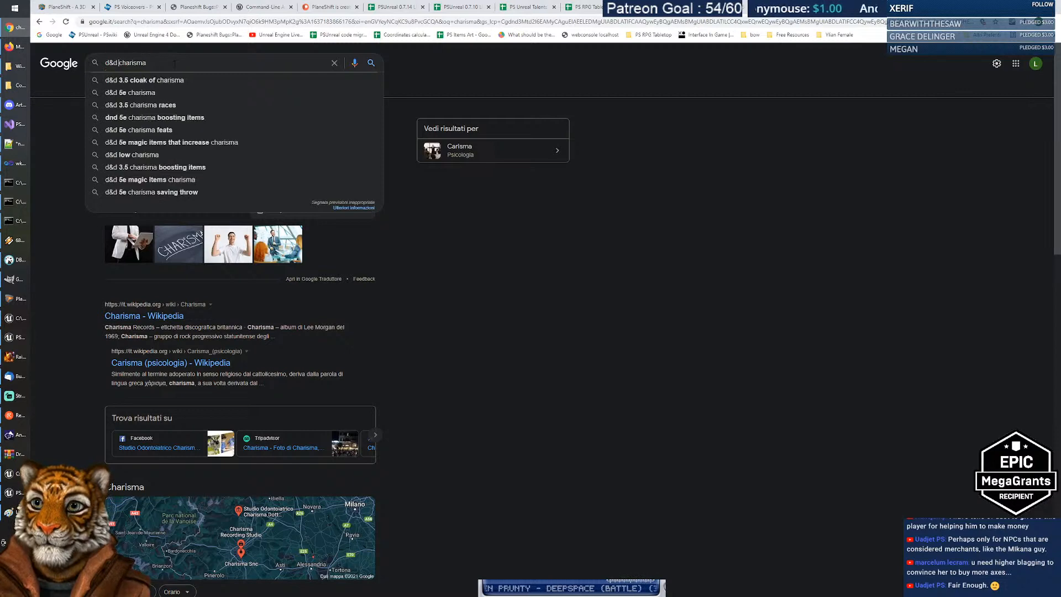
type("pro")
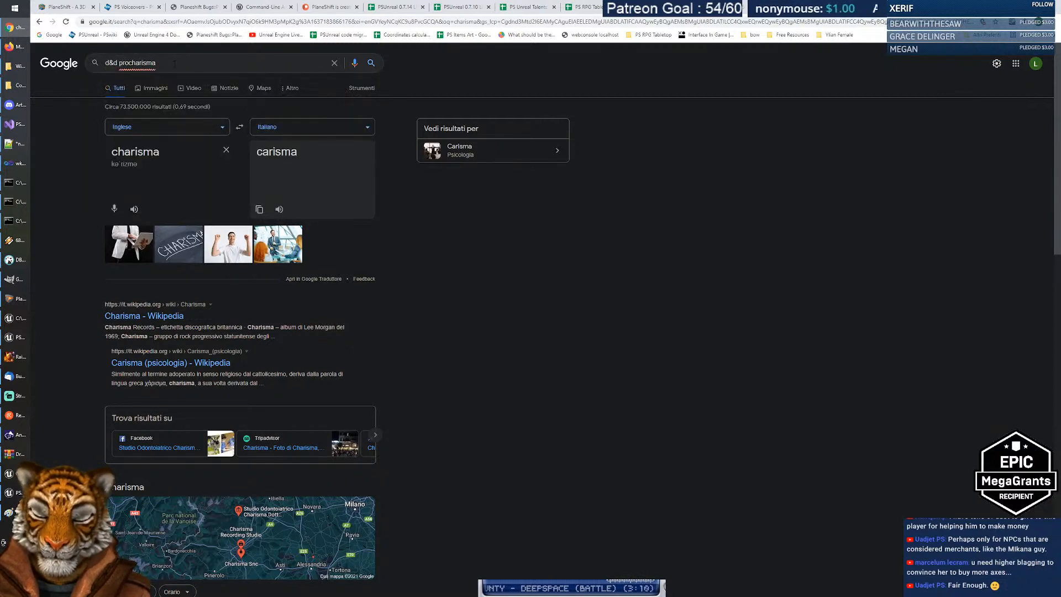
type("ficiences")
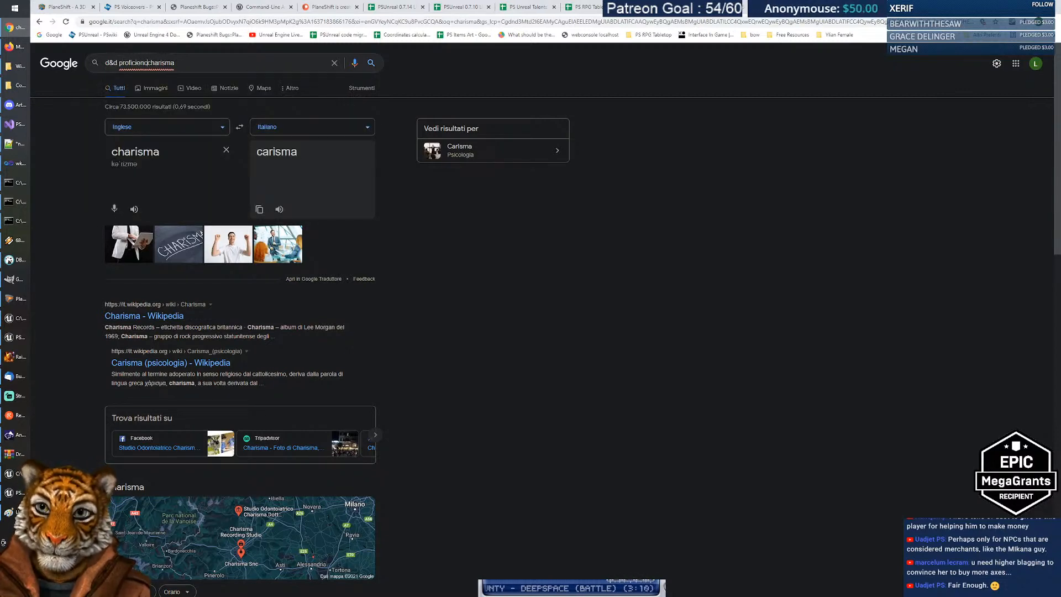
key("BackSpace")
key("BackSpace")
type("ies")
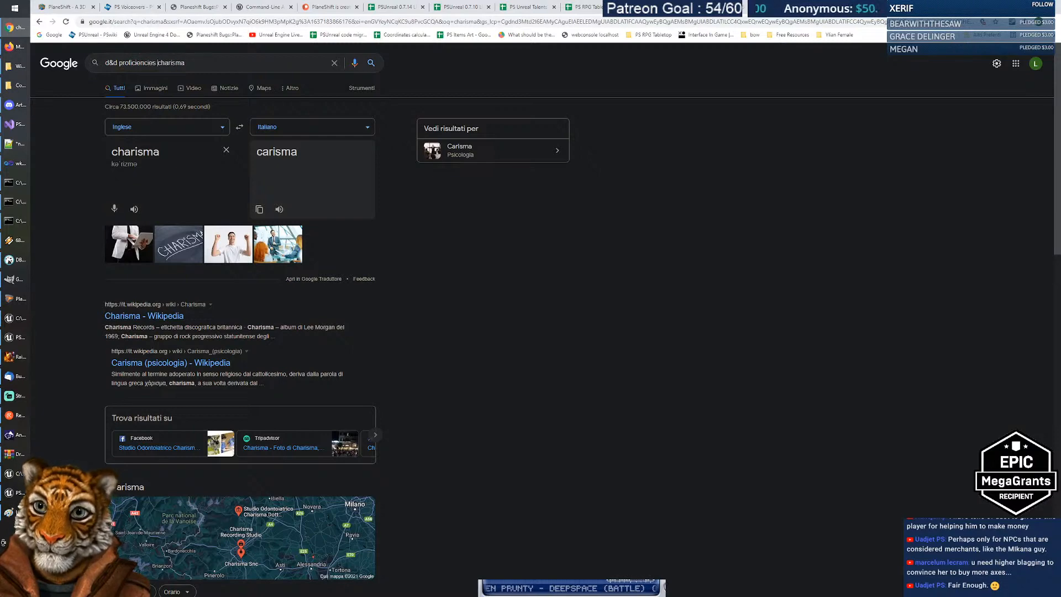
key("Home")
type("a")
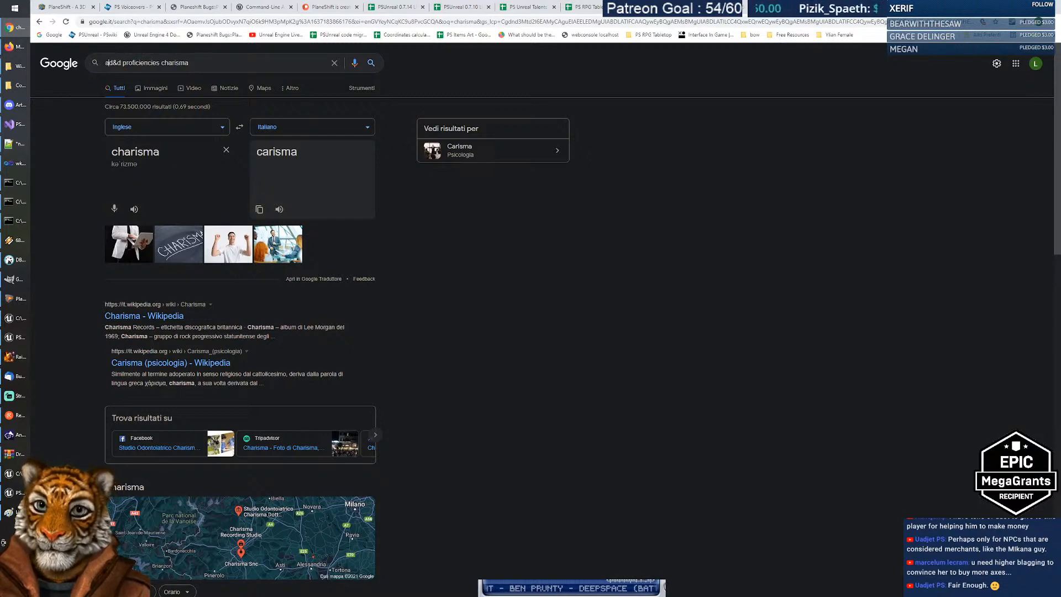
key("Return")
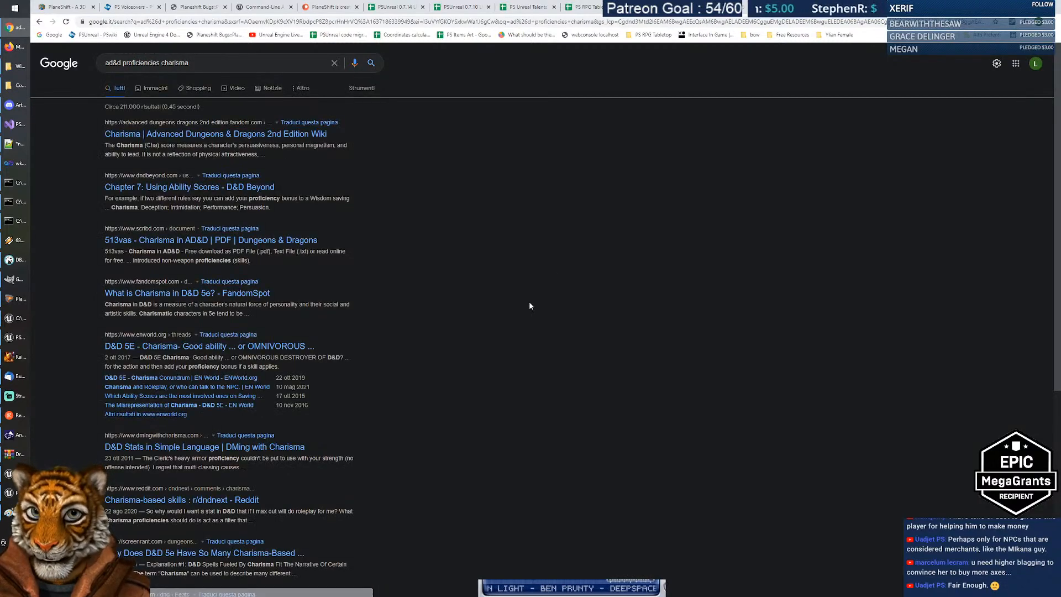
Step: Read the AD&D 2nd Edition wiki Charisma page, then return to the results
left_click(238, 135)
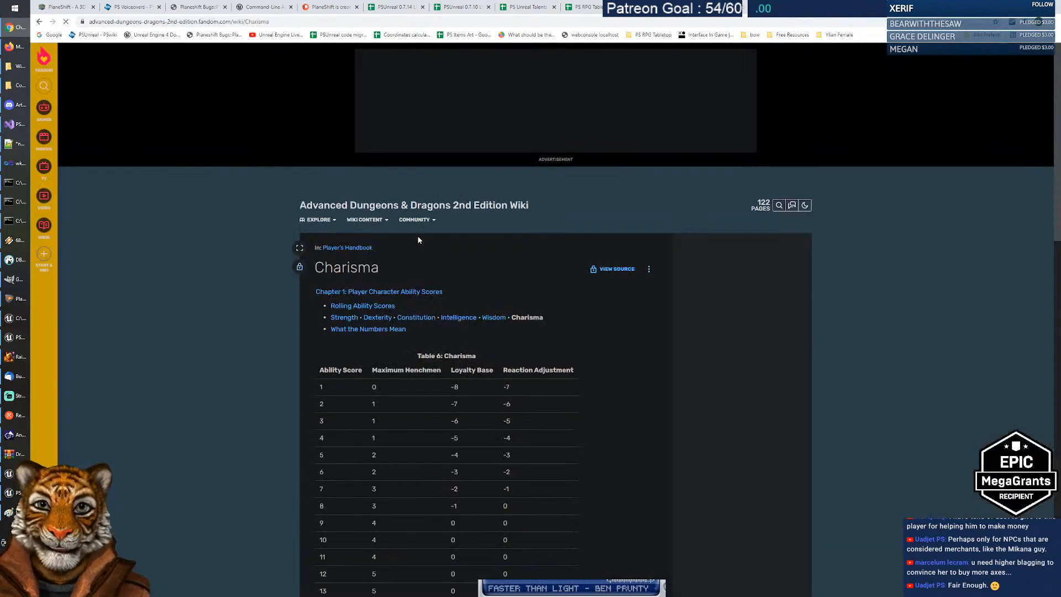
scroll(612, 324, "down", 10)
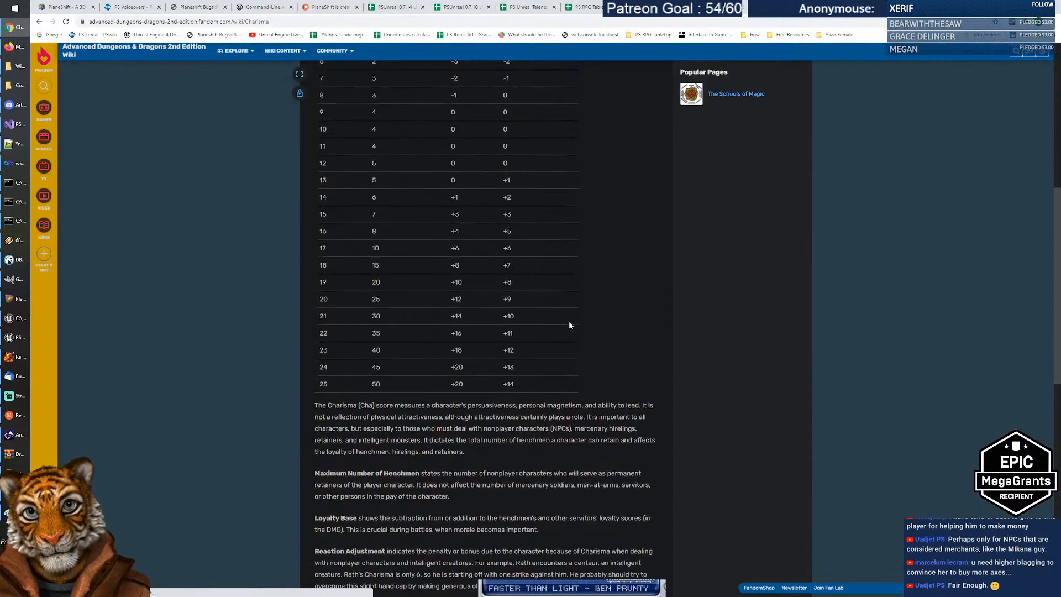
scroll(493, 288, "down", 3)
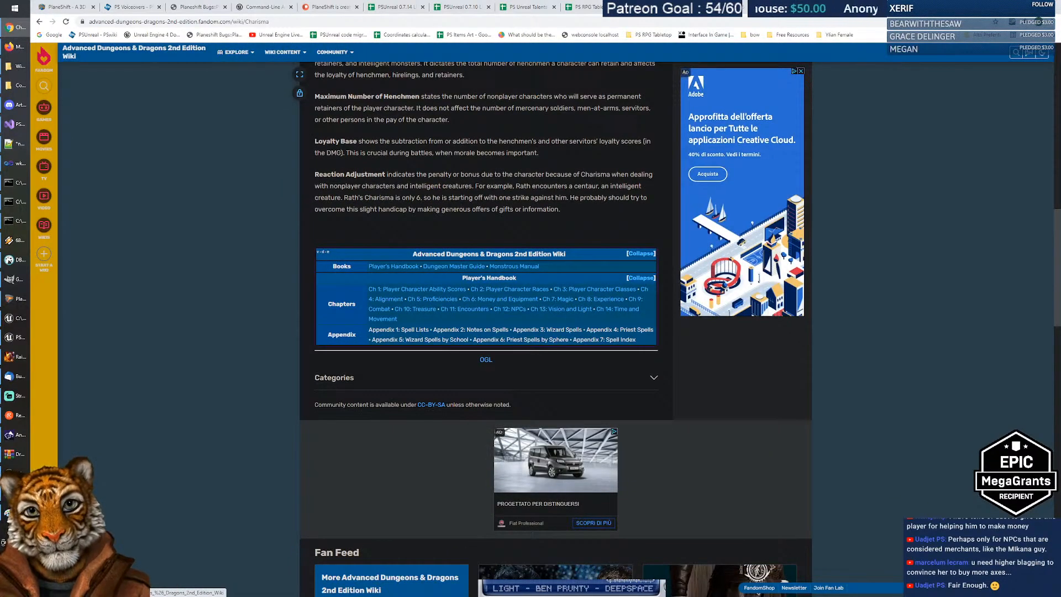
scroll(432, 214, "down", 7)
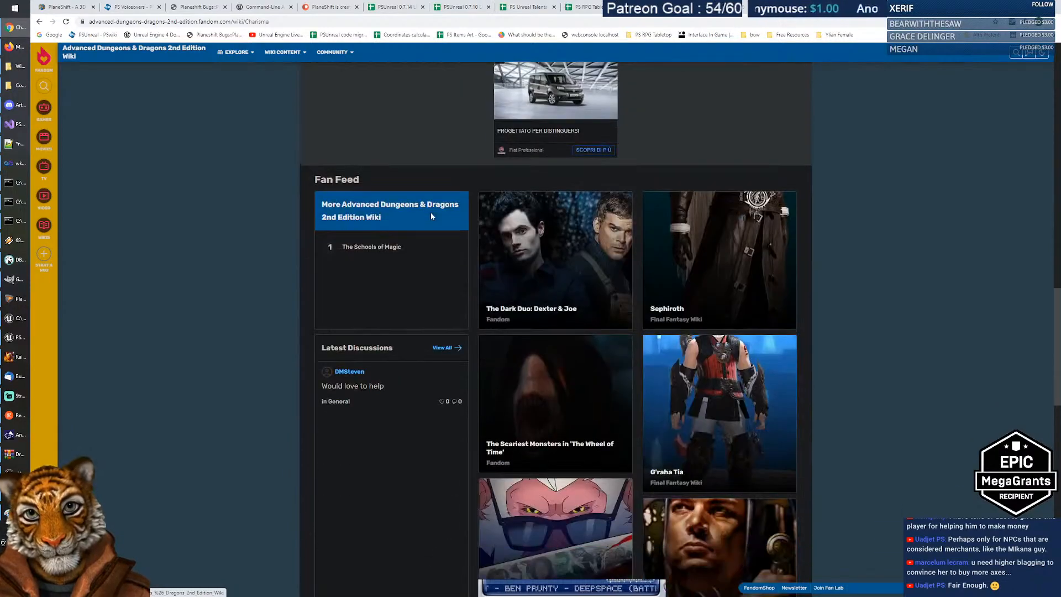
scroll(432, 214, "up", 20)
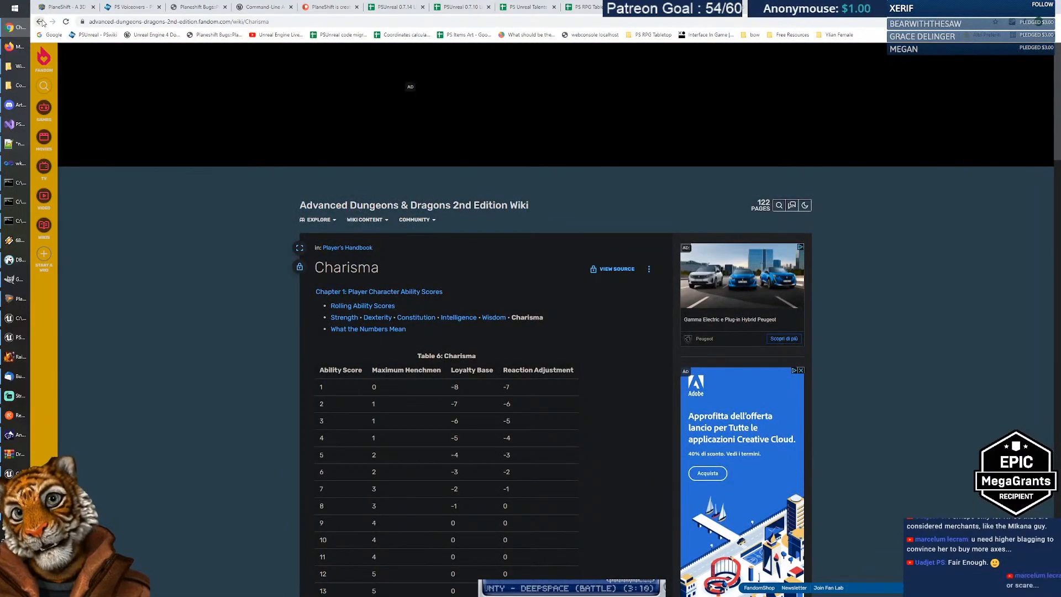
left_click(39, 22)
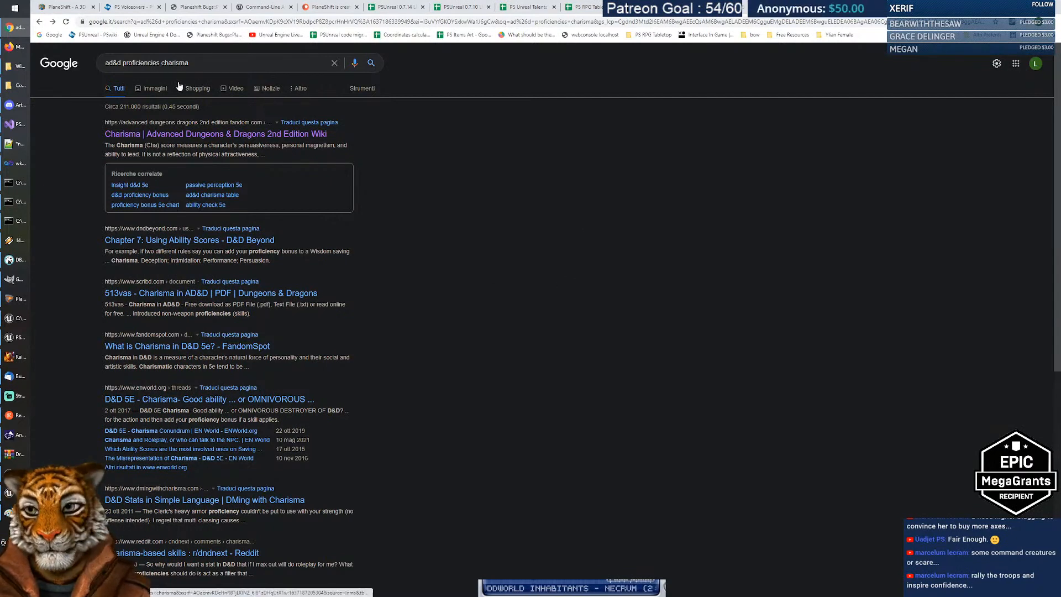
Step: Search for 'ad&d complete wizard handbook' and switch to the Immagini (Images) results
triple_click(207, 66)
left_click_drag(123, 63, 274, 62)
type("complete ")
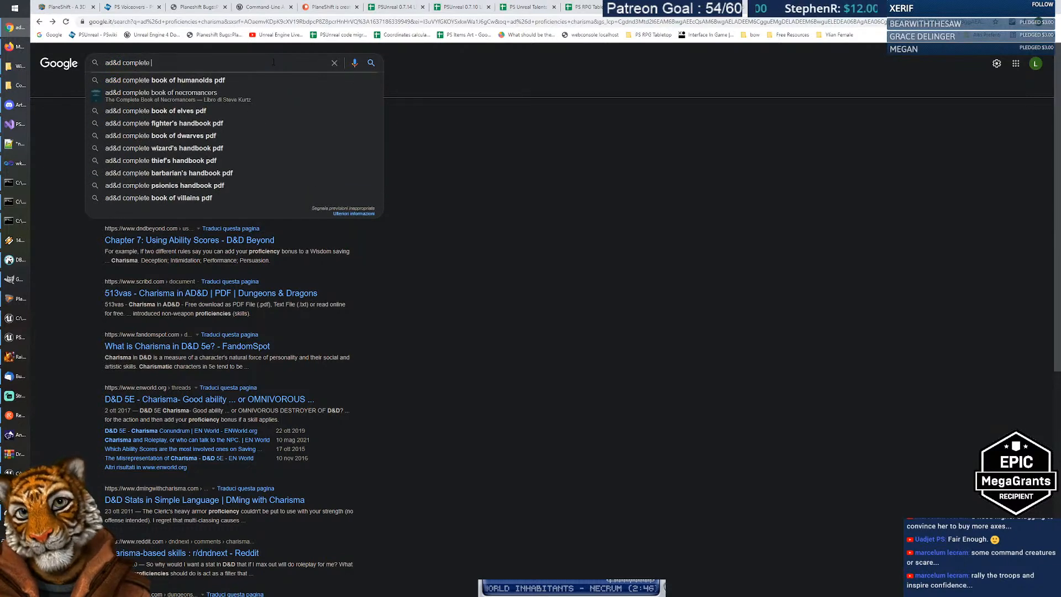
type("wizard")
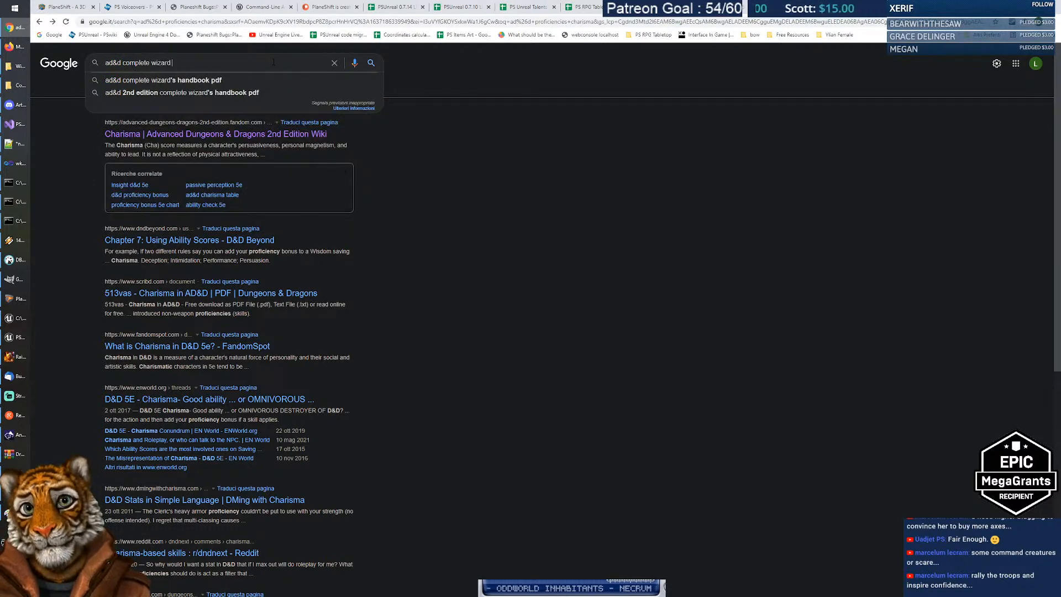
type(" hanmd")
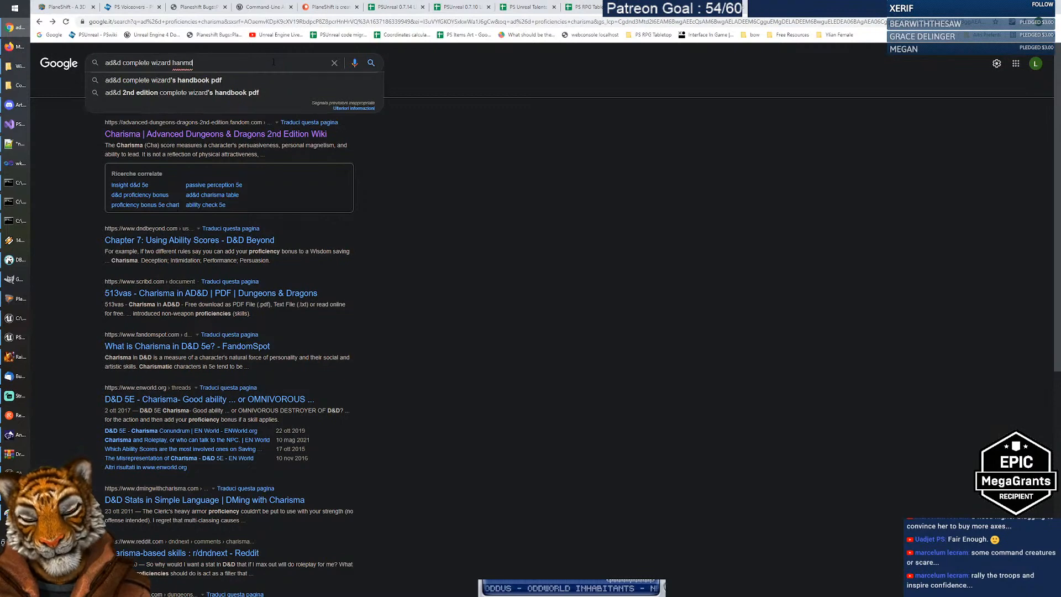
key("BackSpace")
key("BackSpace")
type("book")
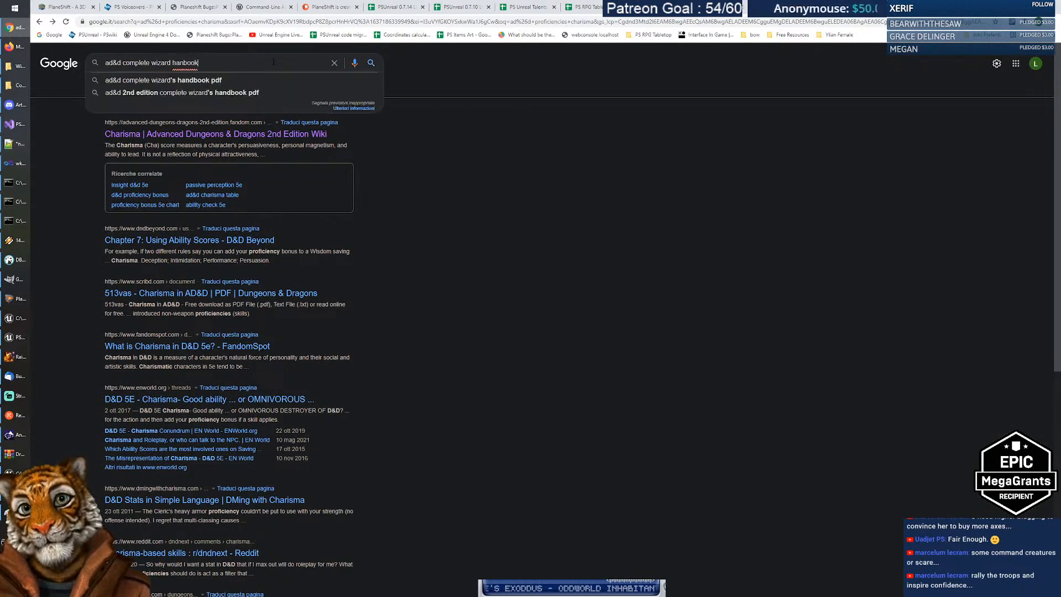
type("d")
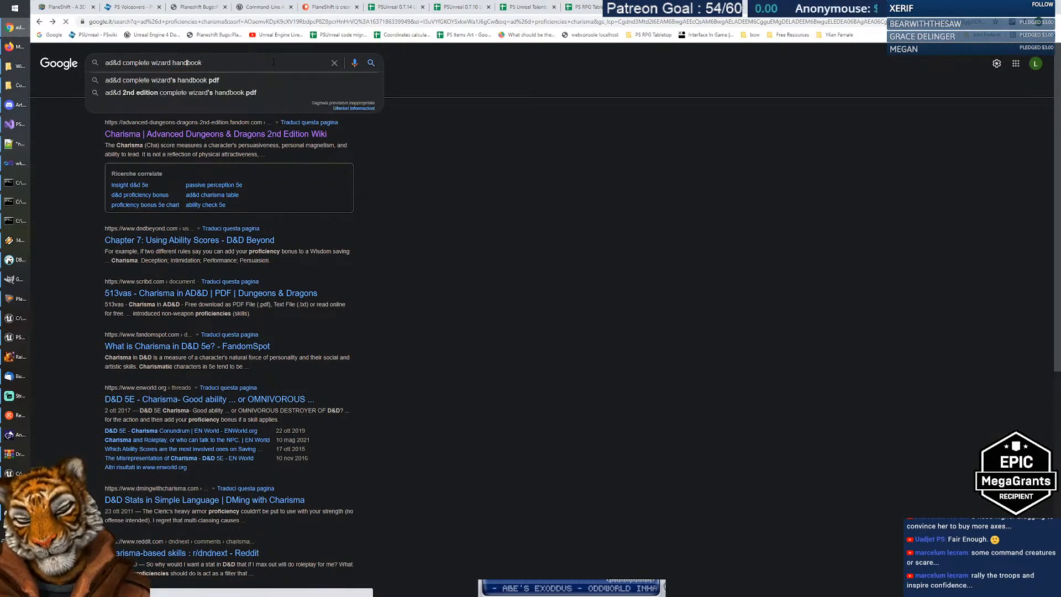
key("Return")
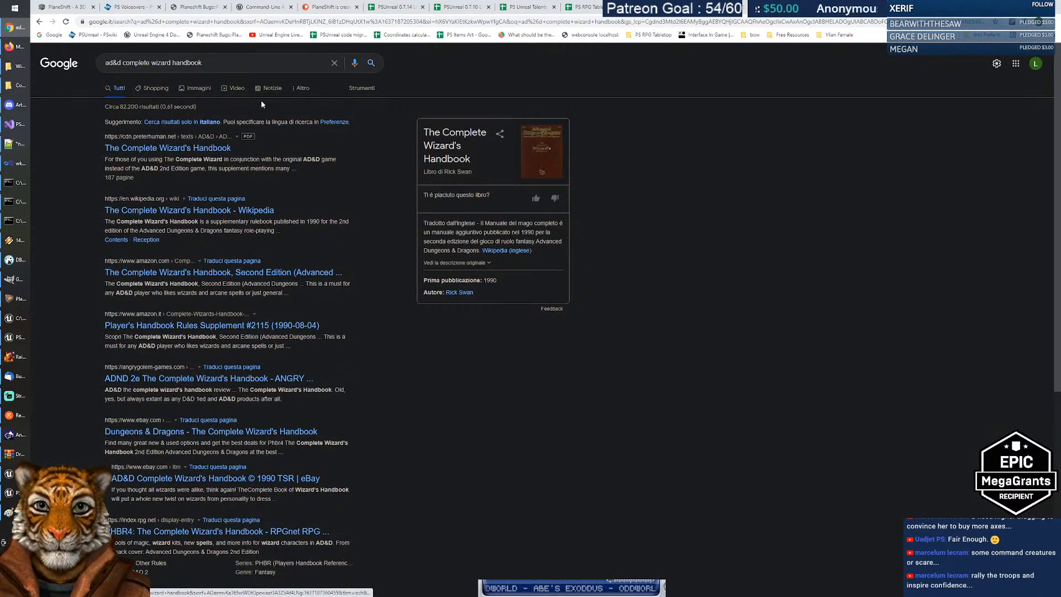
left_click(200, 88)
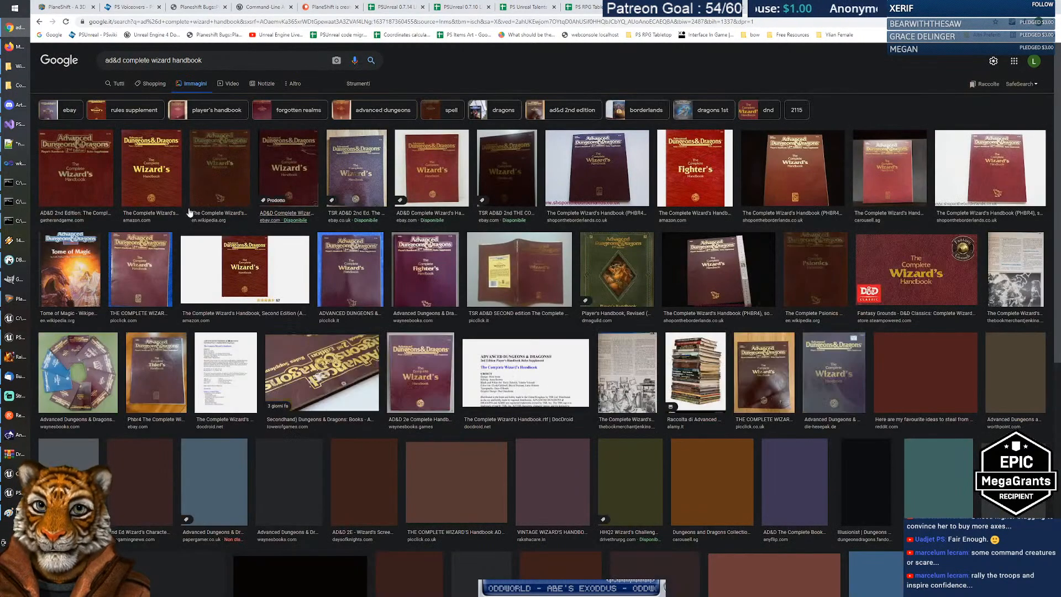
Step: Preview the first Complete Wizard's Handbook cover, from the Gather & Game listing
left_click(89, 184)
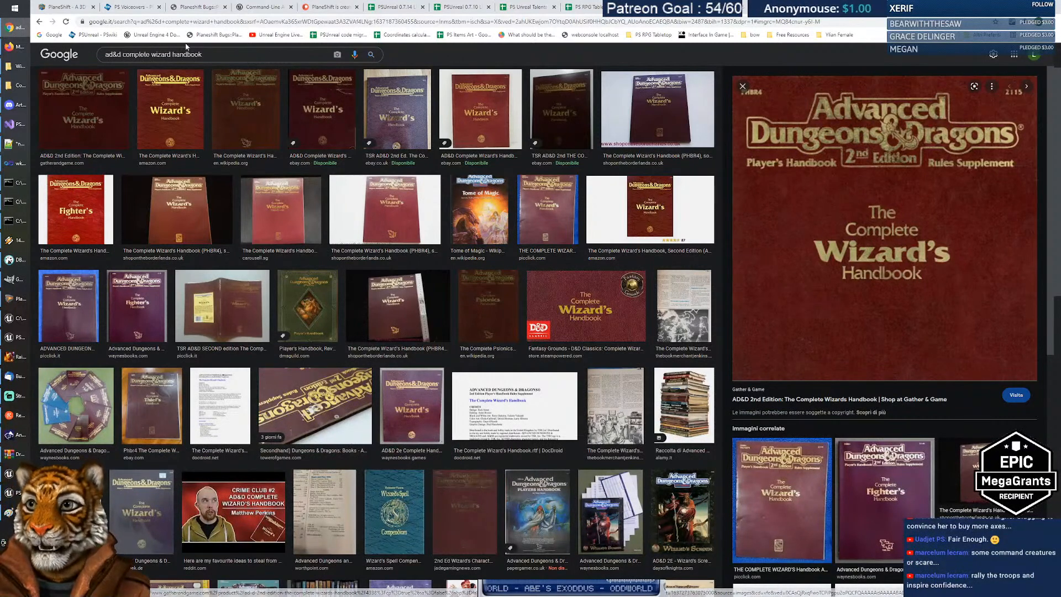
Step: Search images for 'ad&d magic encyclopedia' and view the Volume One cover full-size on Wikipedia
left_click_drag(123, 54, 330, 66)
type("ma")
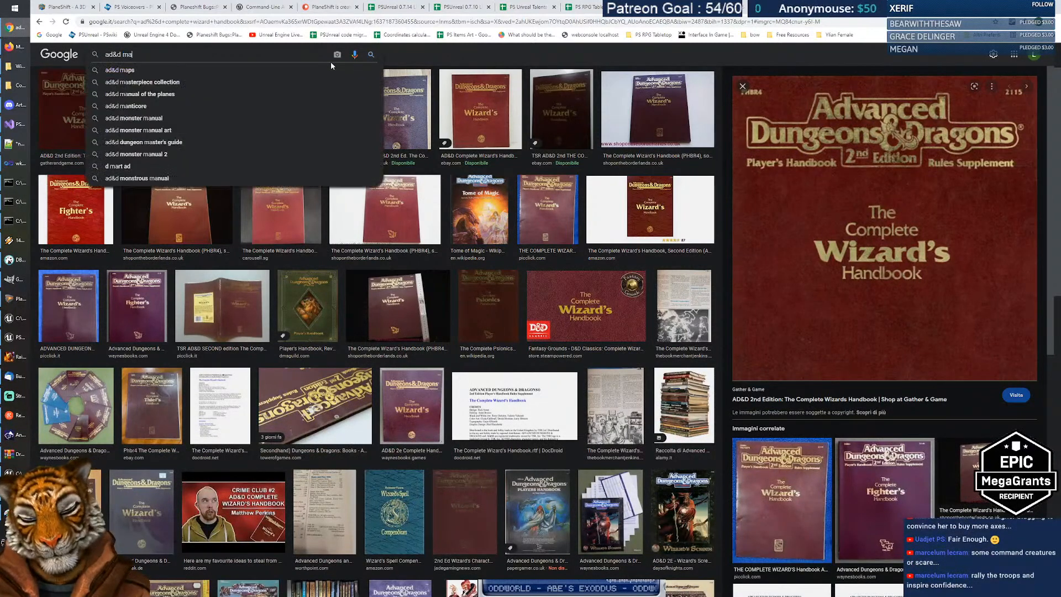
type("gic encyclopedi")
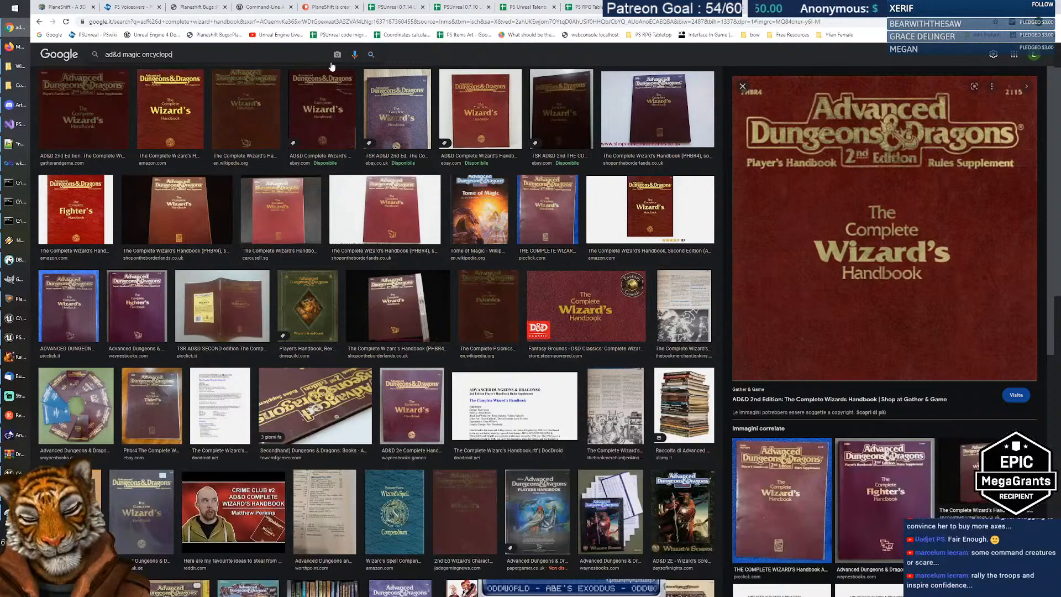
key("Return")
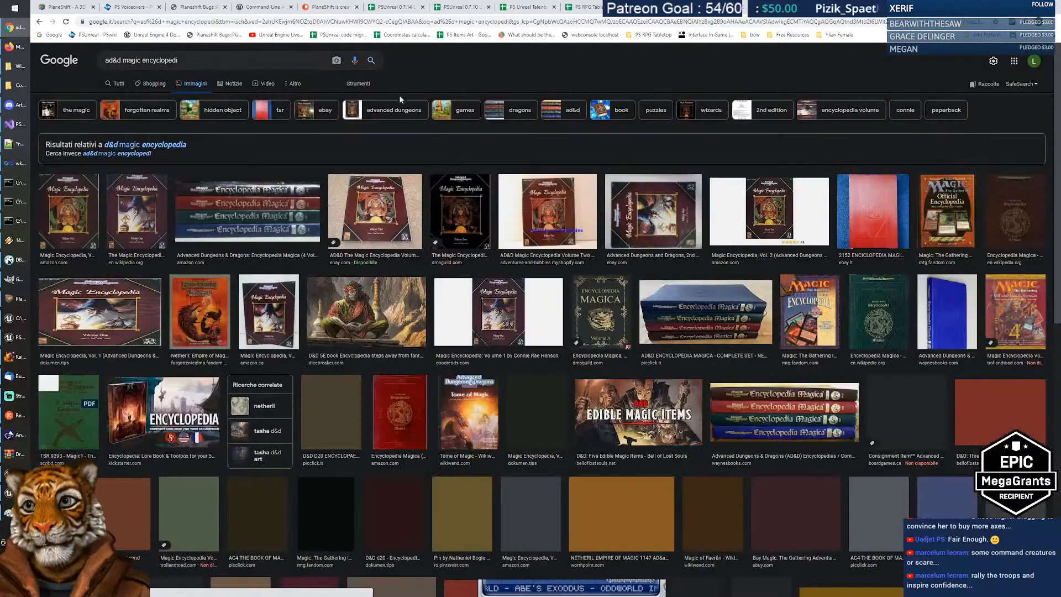
left_click(727, 274)
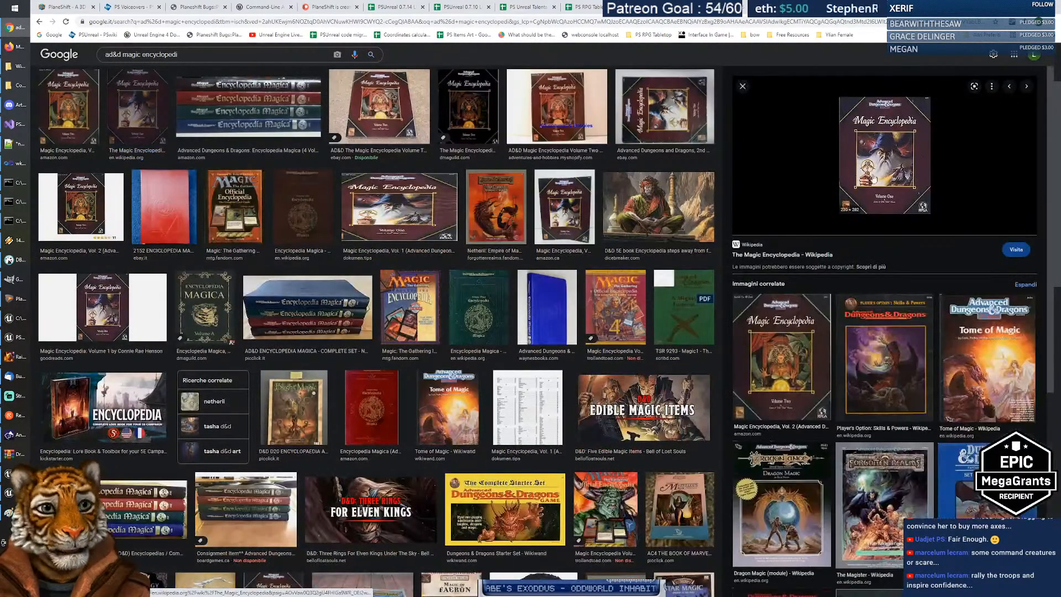
left_click(877, 178)
left_click(929, 337)
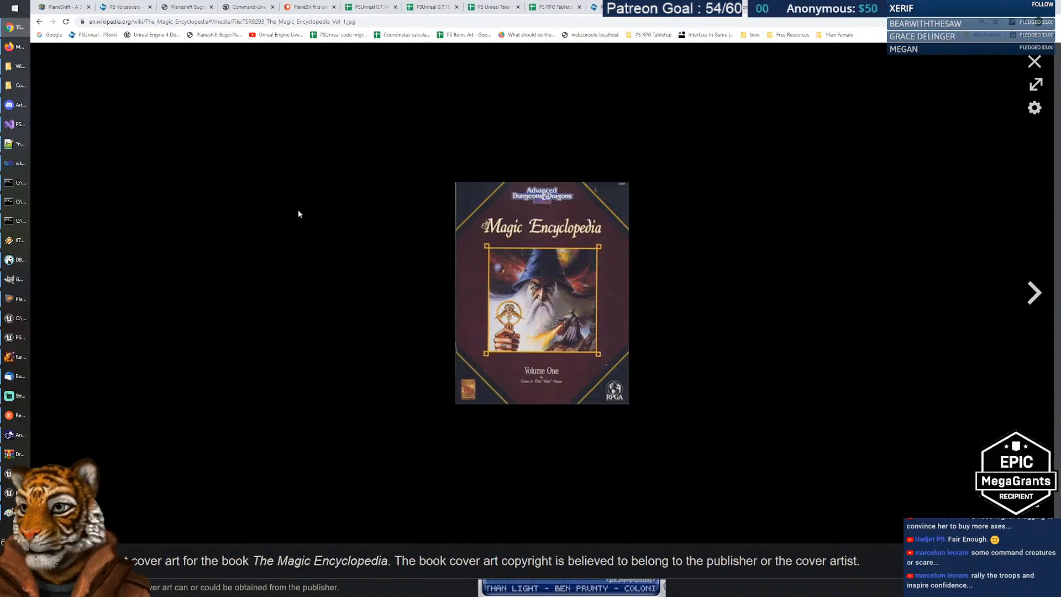
Step: Switch to the psunreal_shipping_0.7.14 WindowsClient folder showing PSUnrealClient.exe and PSLauncher.exe
left_click(19, 65)
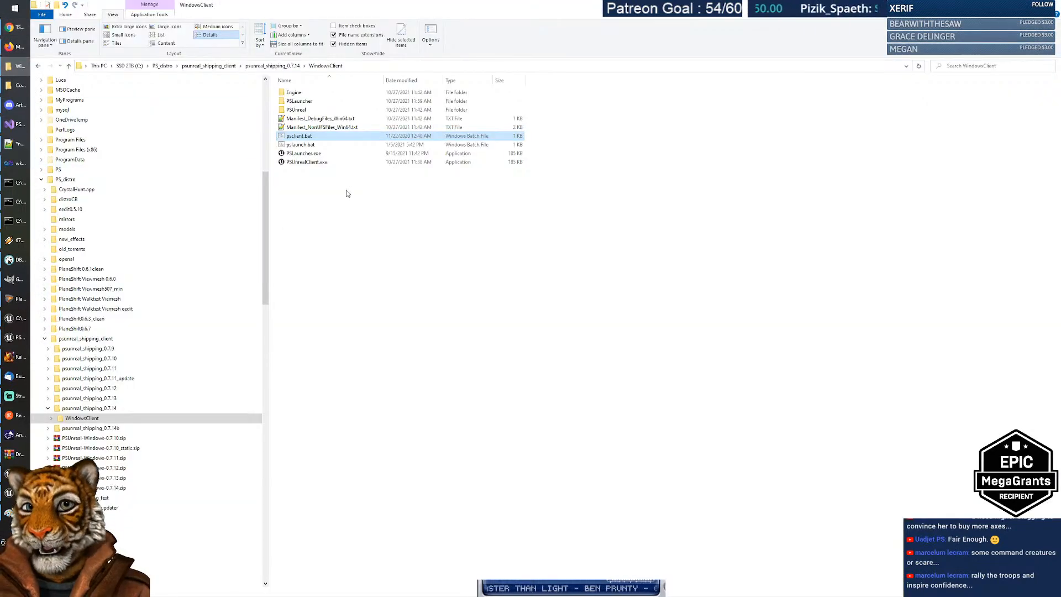
left_click_drag(265, 217, 274, 168)
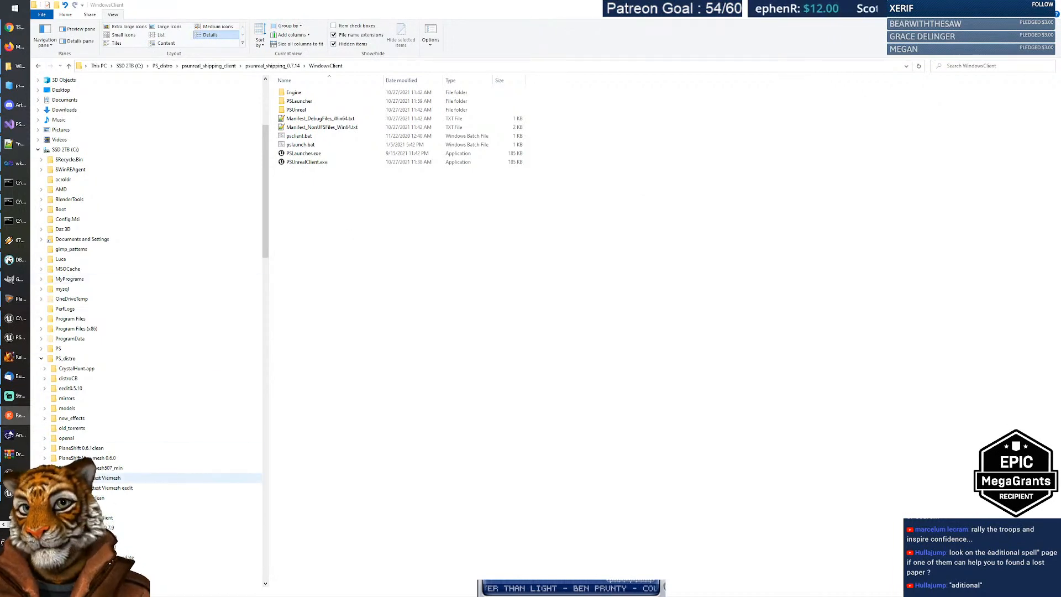
scroll(14, 112, "down", 2)
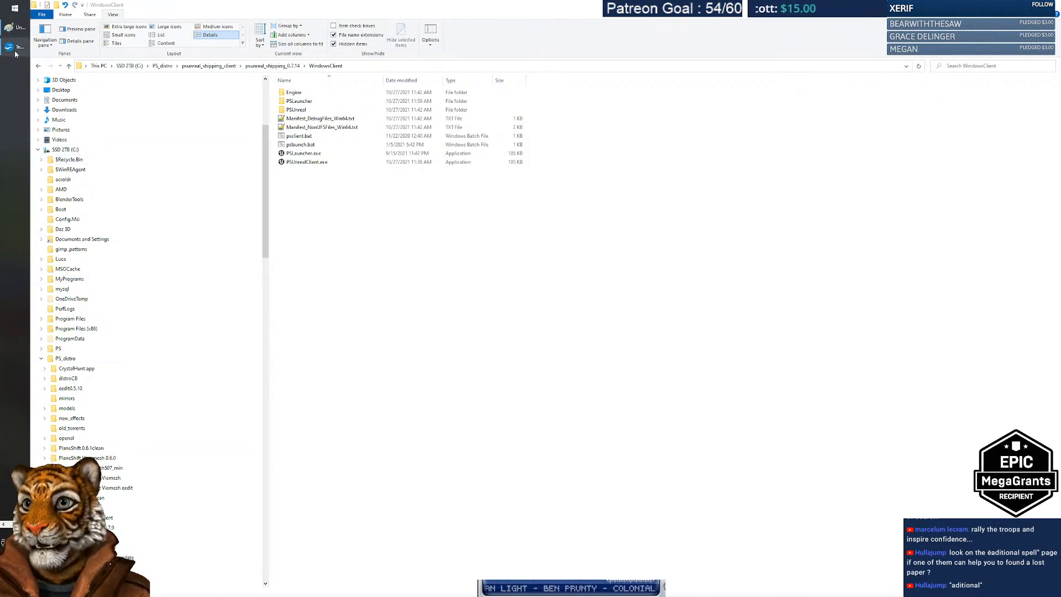
mouse_move(16, 52)
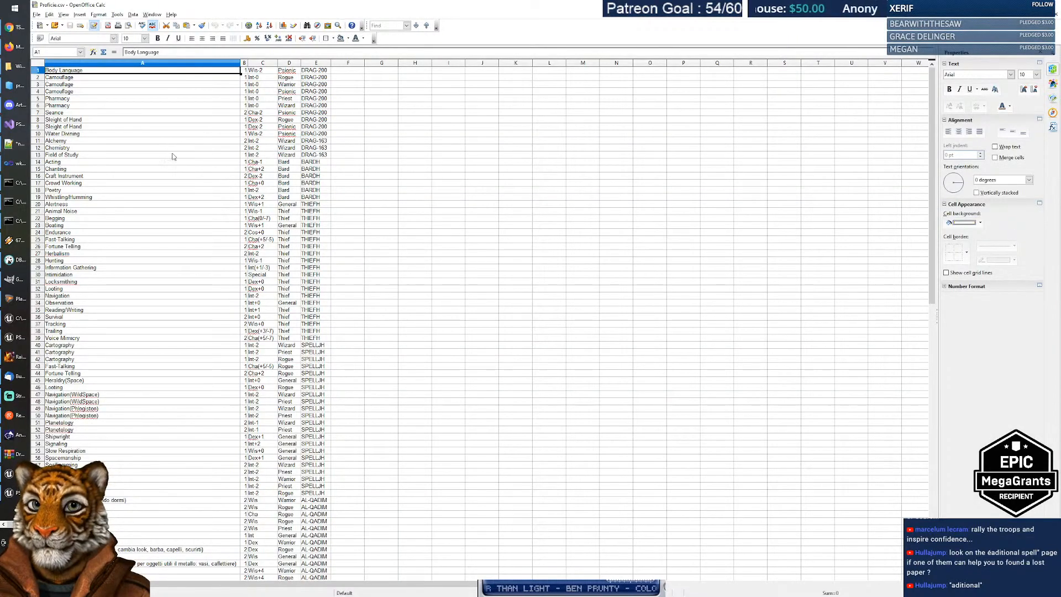
Step: Scroll Proficie.csv back up and narrow column A to fit the proficiency names
scroll(154, 147, "down", 1)
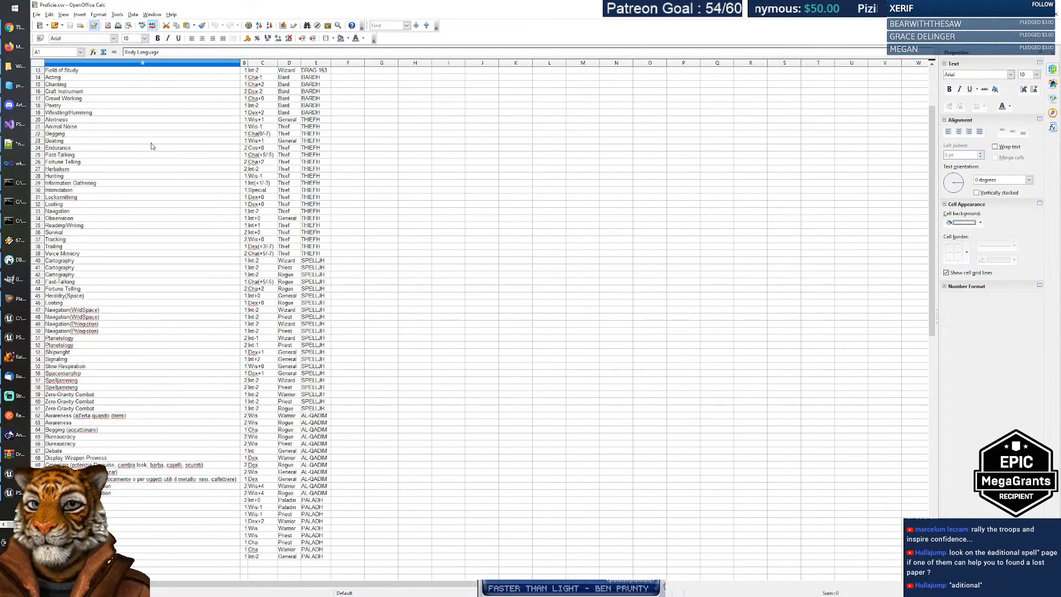
scroll(153, 146, "up", 1)
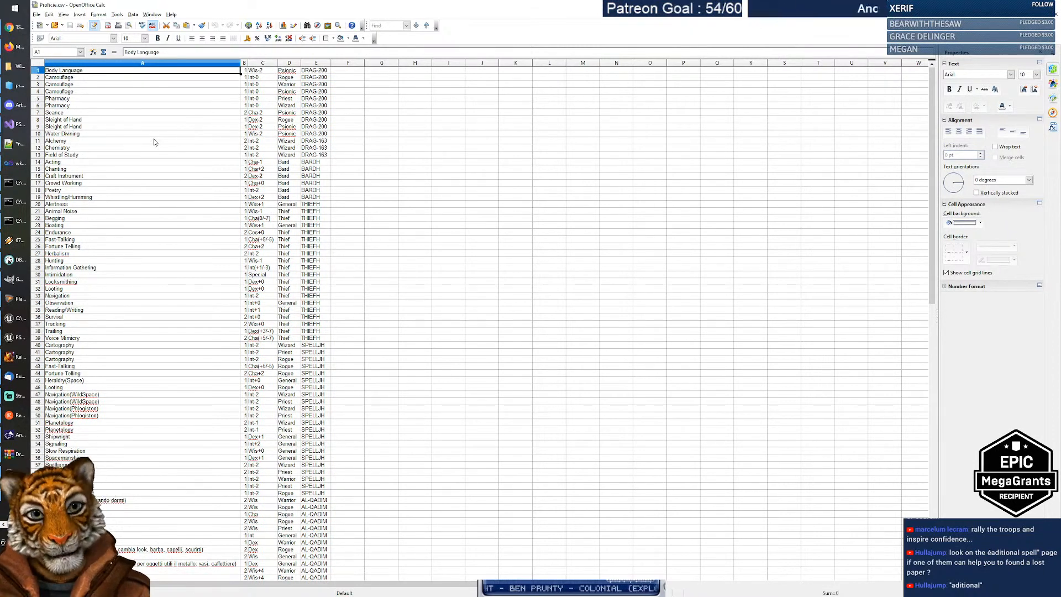
scroll(196, 198, "up", 1, "ctrl")
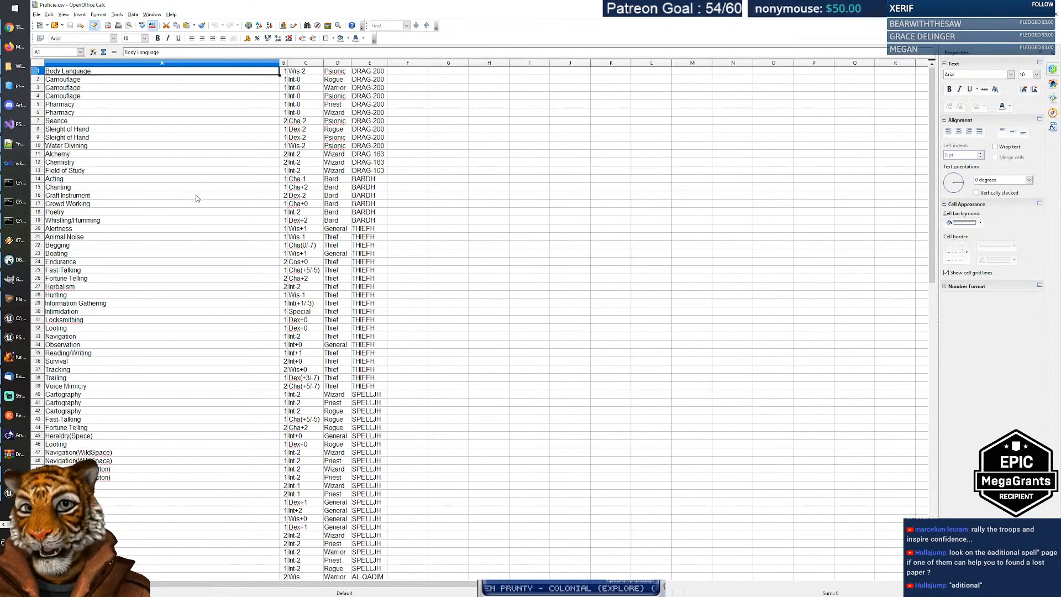
scroll(197, 198, "up", 1, "ctrl")
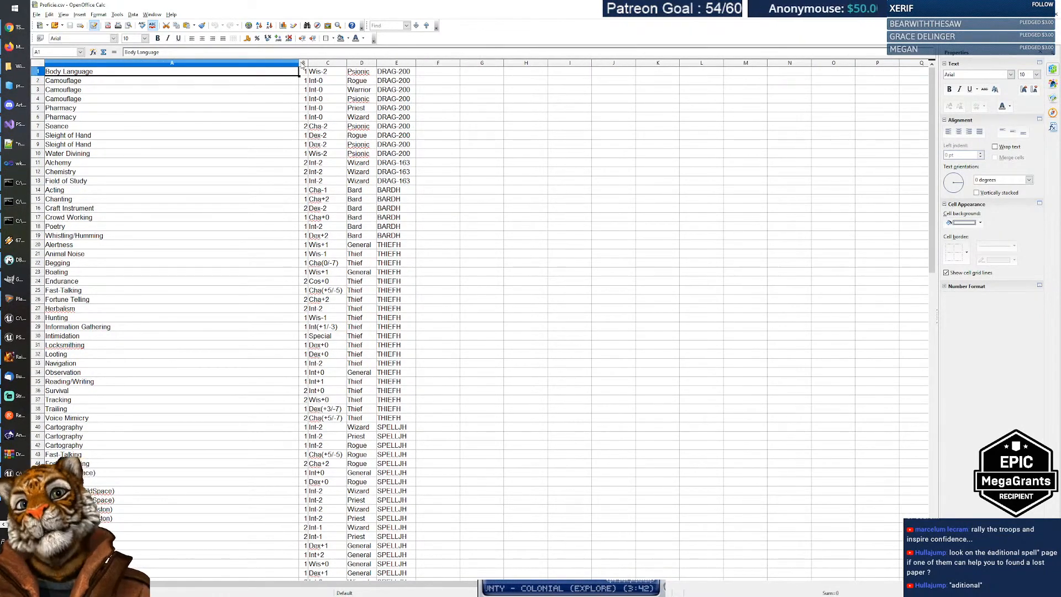
left_click_drag(303, 64, 244, 63)
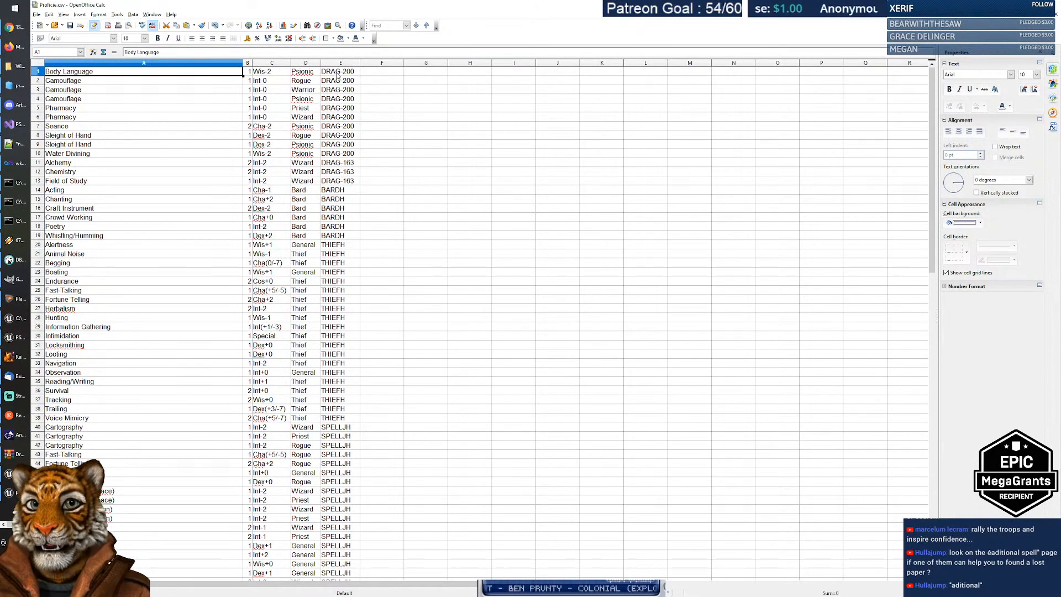
left_click(103, 82)
left_click(98, 92)
left_click(99, 100)
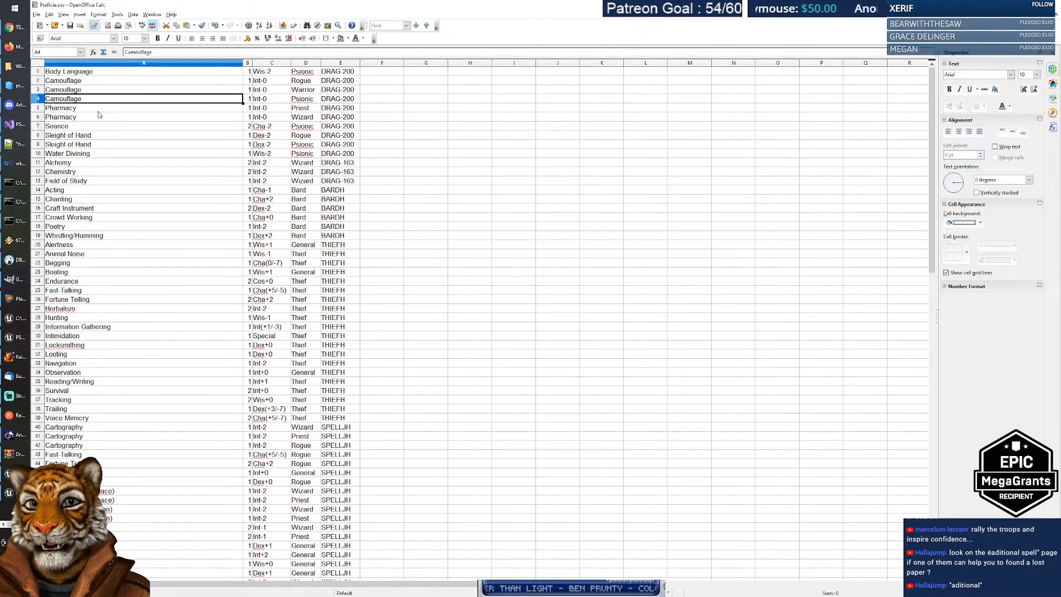
left_click(98, 111)
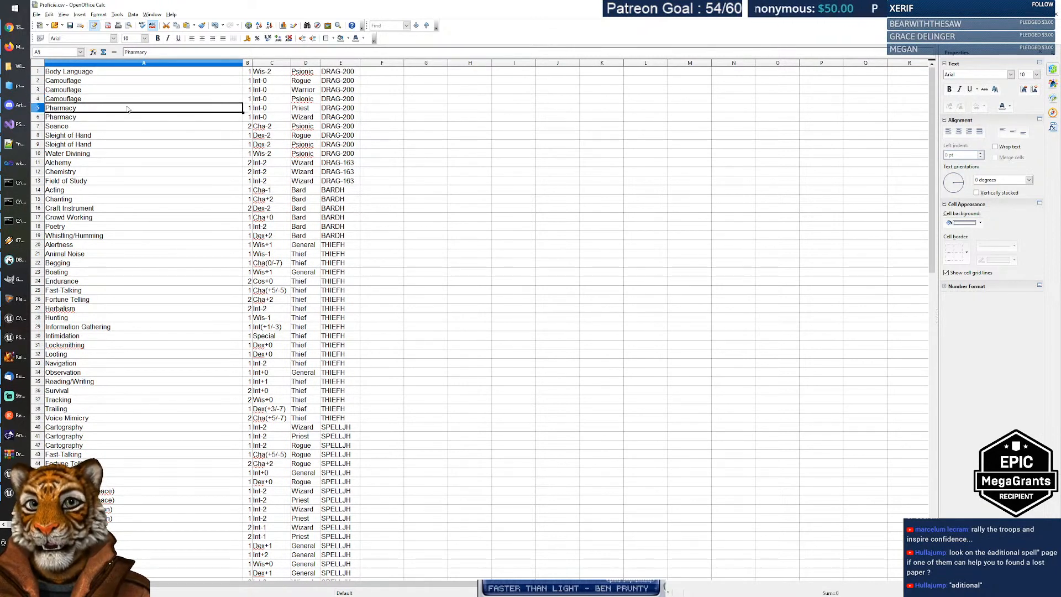
left_click_drag(262, 72, 259, 263)
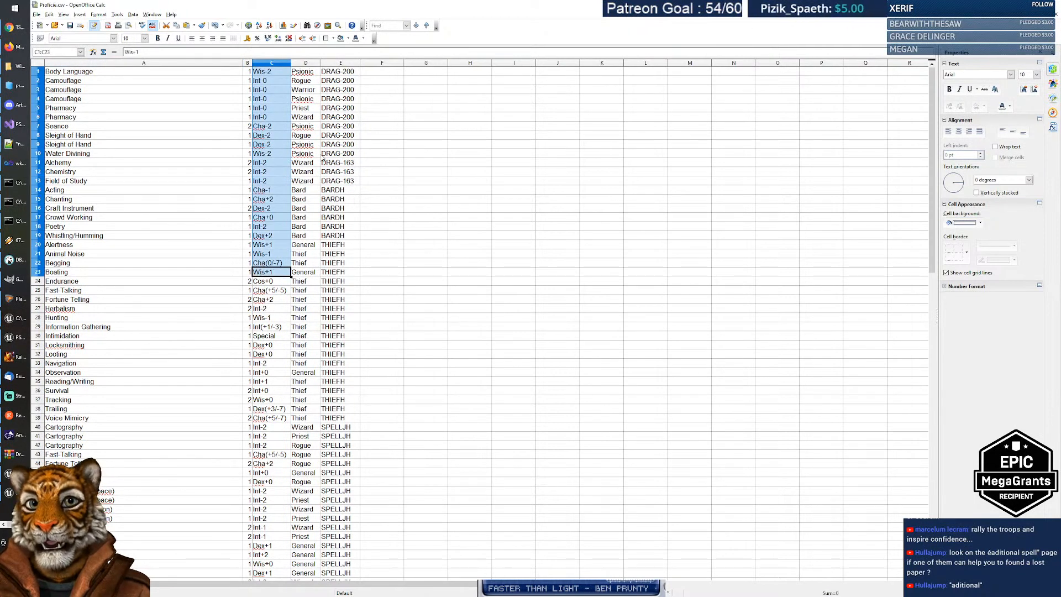
left_click_drag(306, 72, 303, 319)
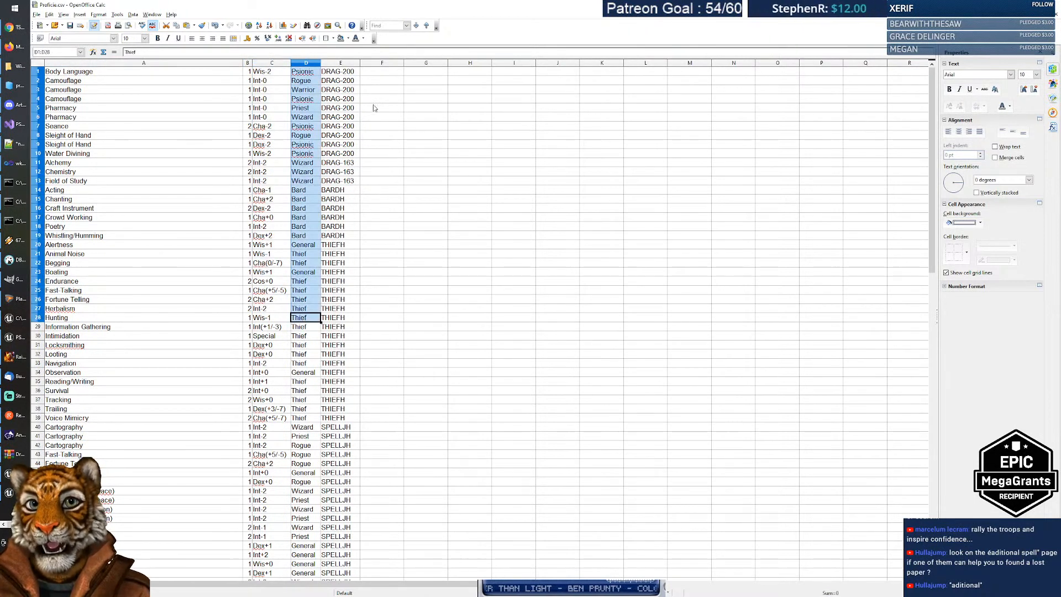
left_click_drag(347, 71, 347, 186)
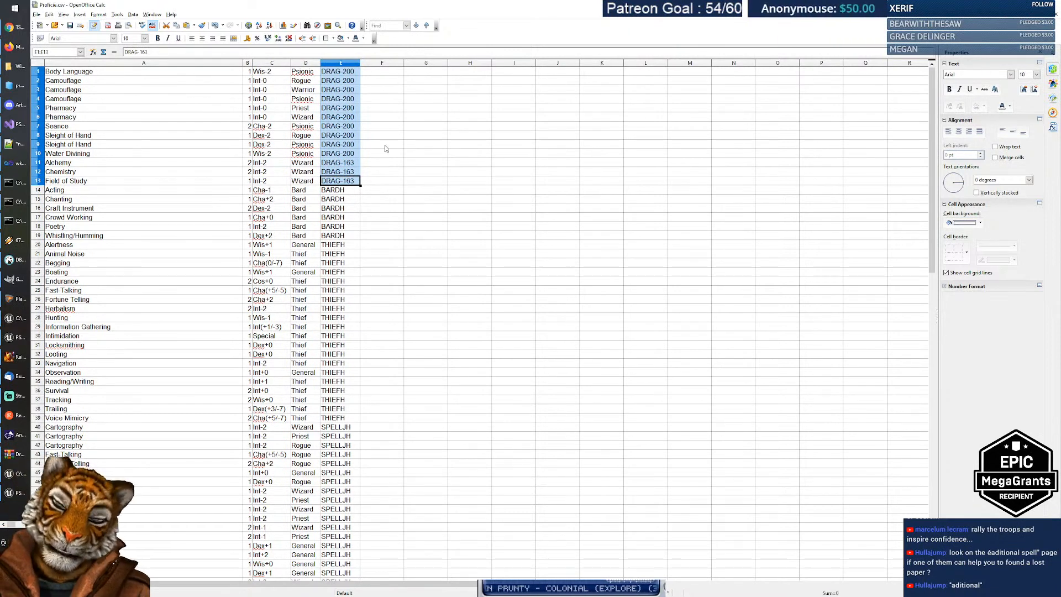
left_click(382, 129)
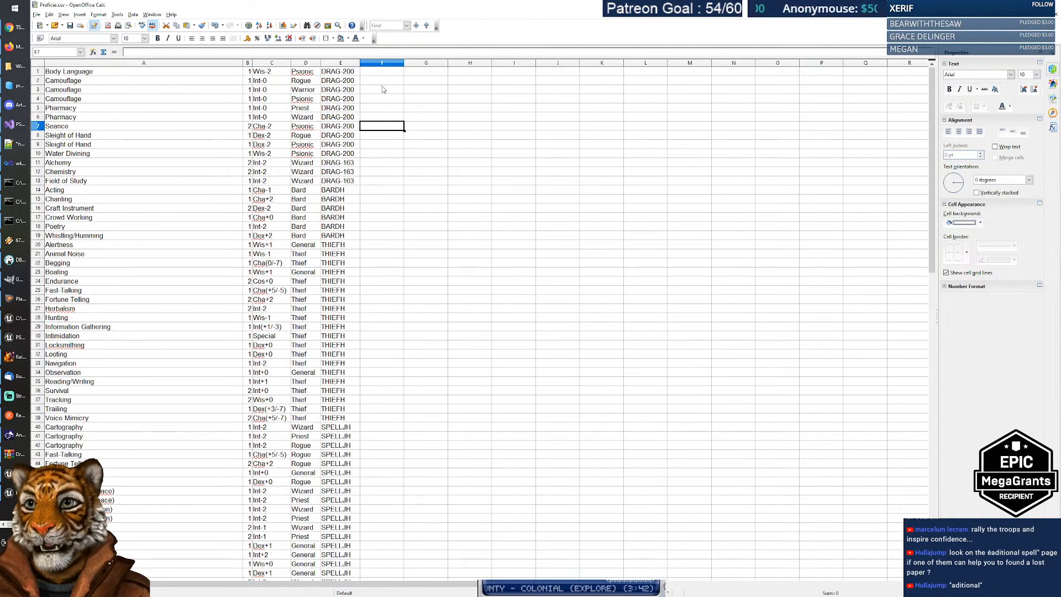
left_click_drag(338, 72, 345, 156)
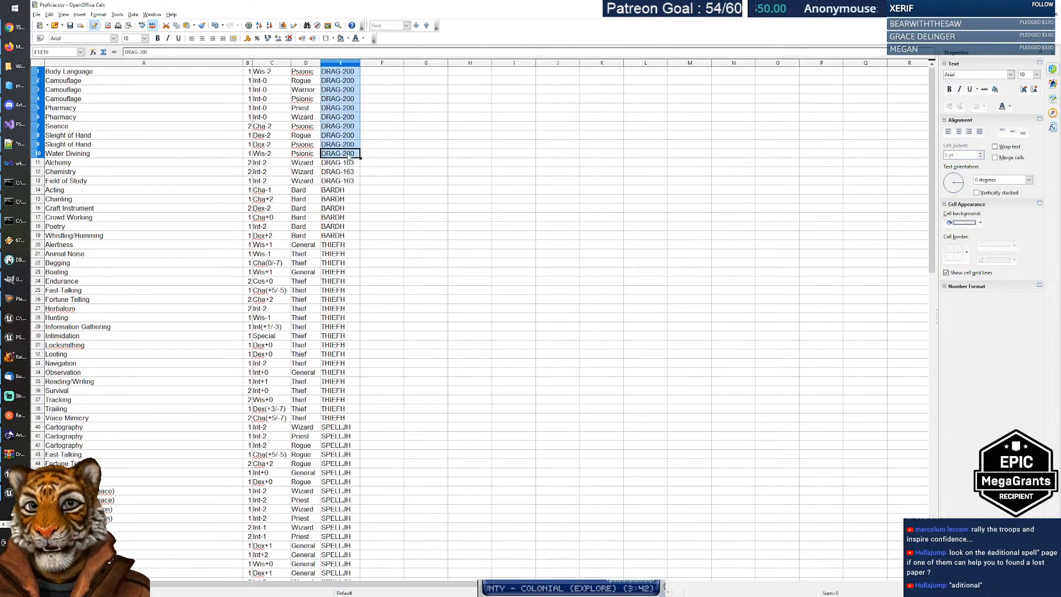
left_click_drag(345, 89, 344, 153)
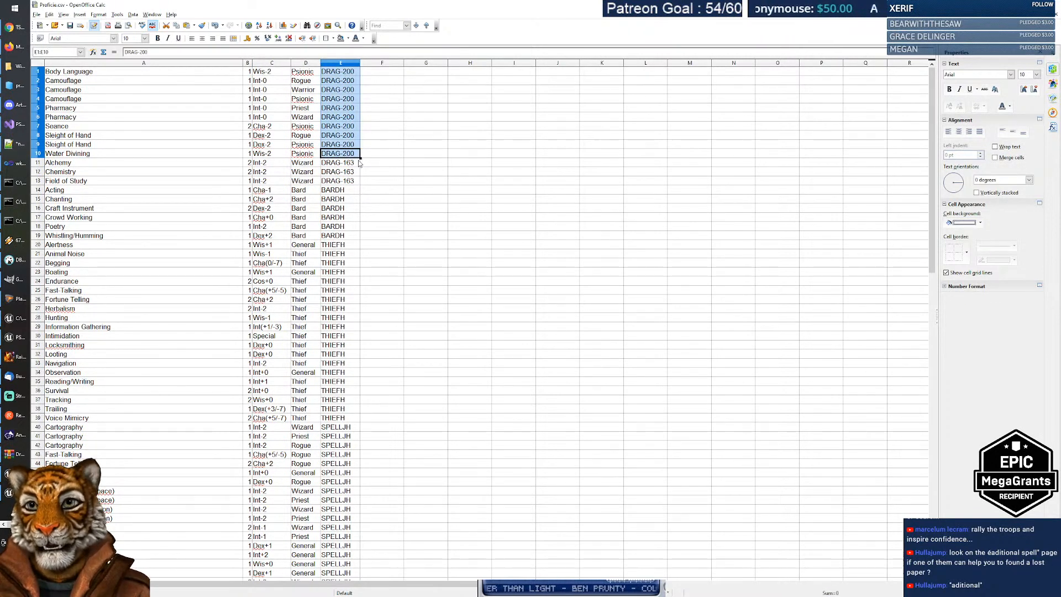
left_click(345, 180)
left_click(379, 180)
left_click(346, 191)
left_click_drag(347, 193, 354, 237)
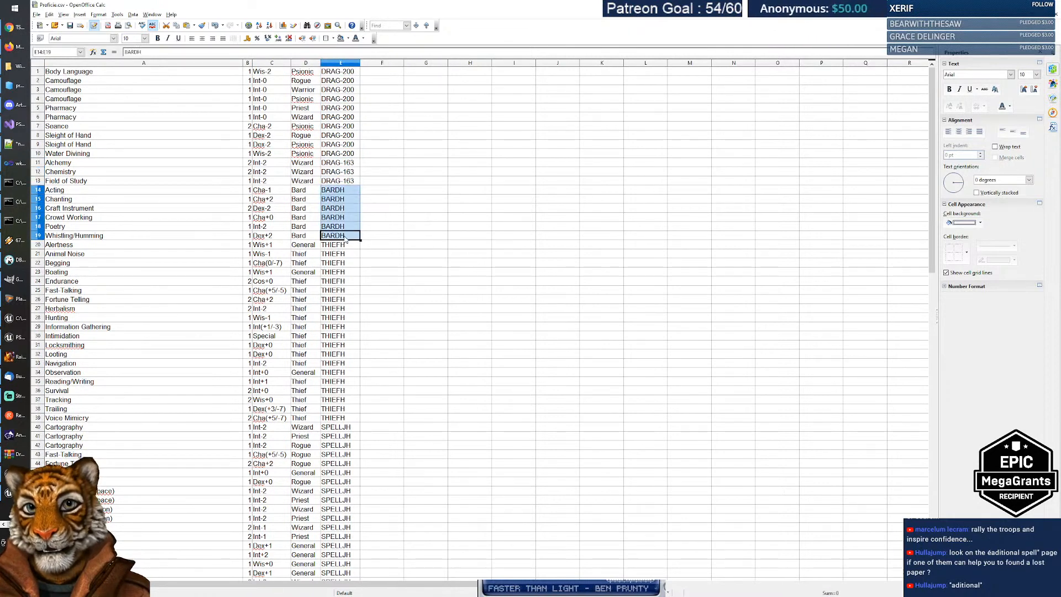
scroll(393, 215, "down", 3)
left_click_drag(341, 166, 342, 335)
scroll(343, 332, "down", 5)
left_click_drag(338, 211, 343, 399)
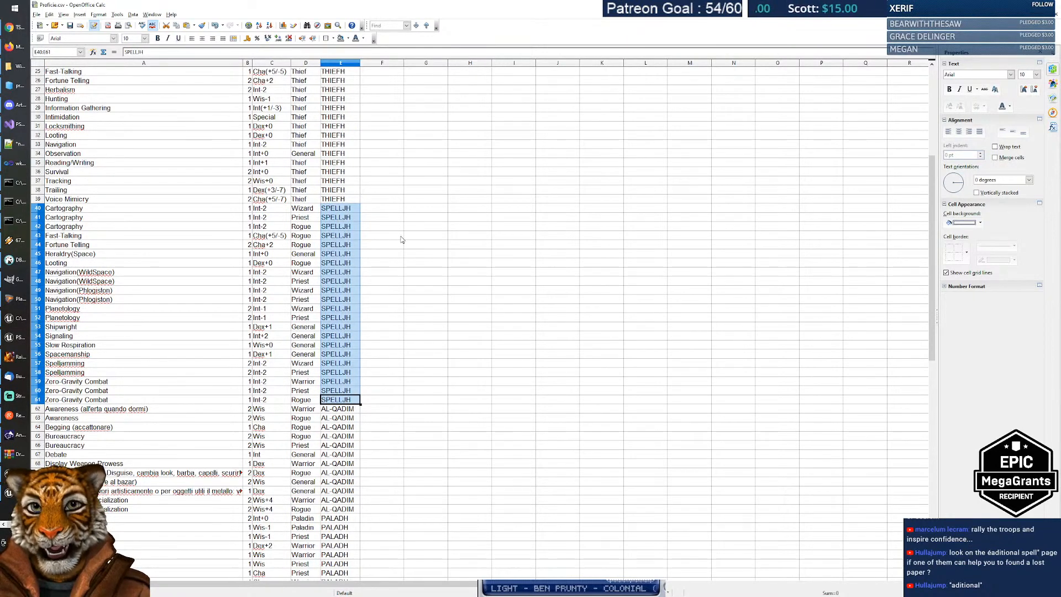
scroll(391, 244, "down", 2)
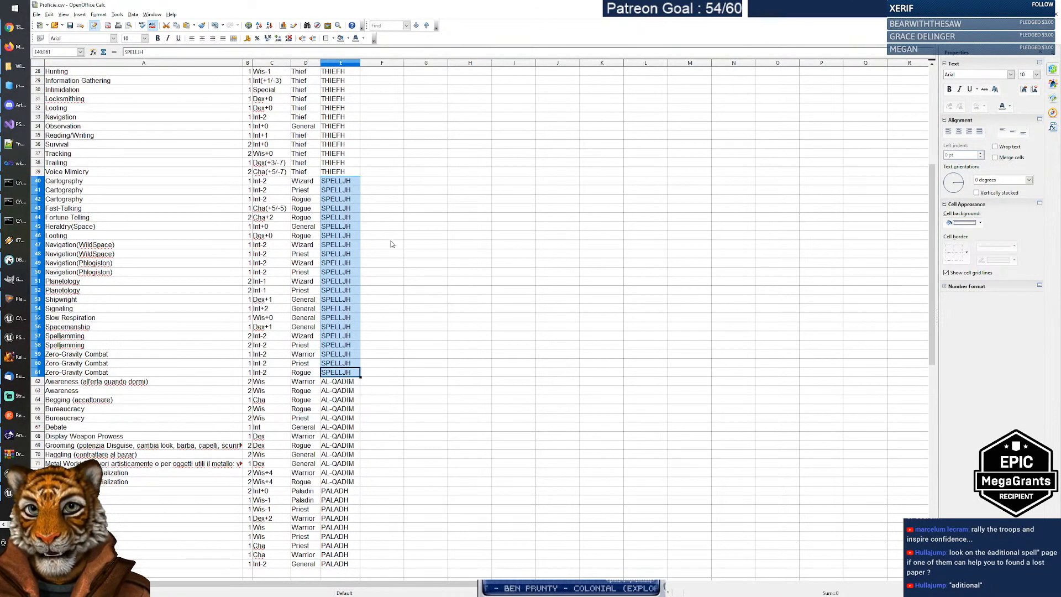
scroll(383, 297, "down", 3)
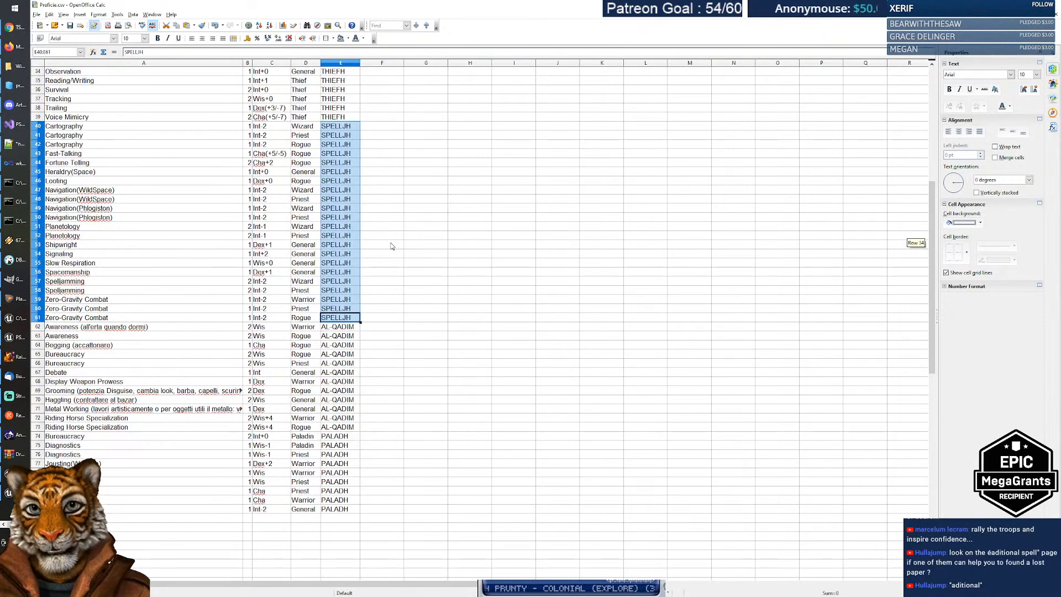
scroll(381, 297, "up", 1)
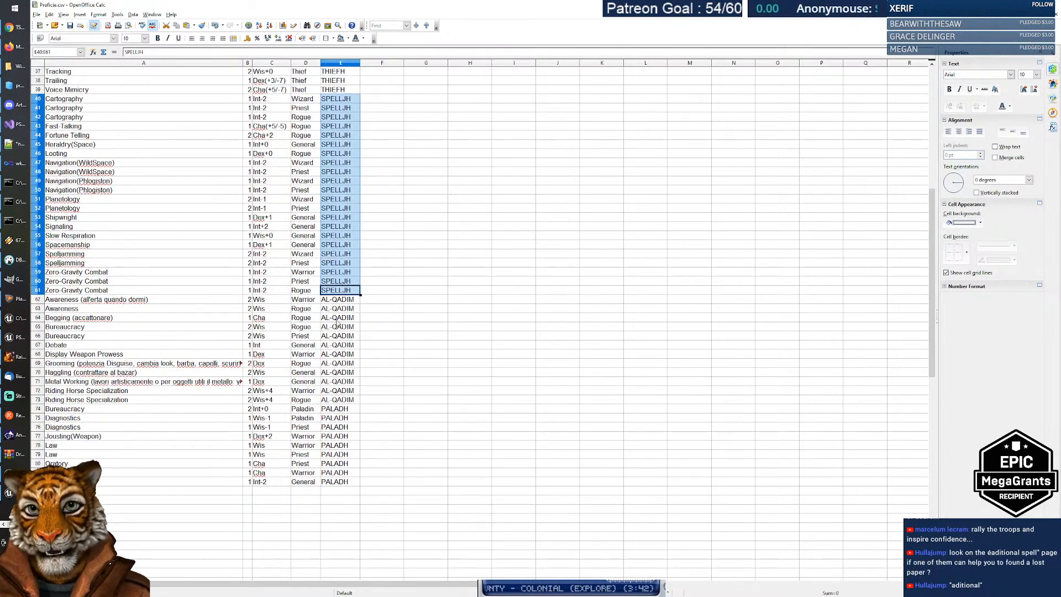
left_click_drag(339, 302, 342, 399)
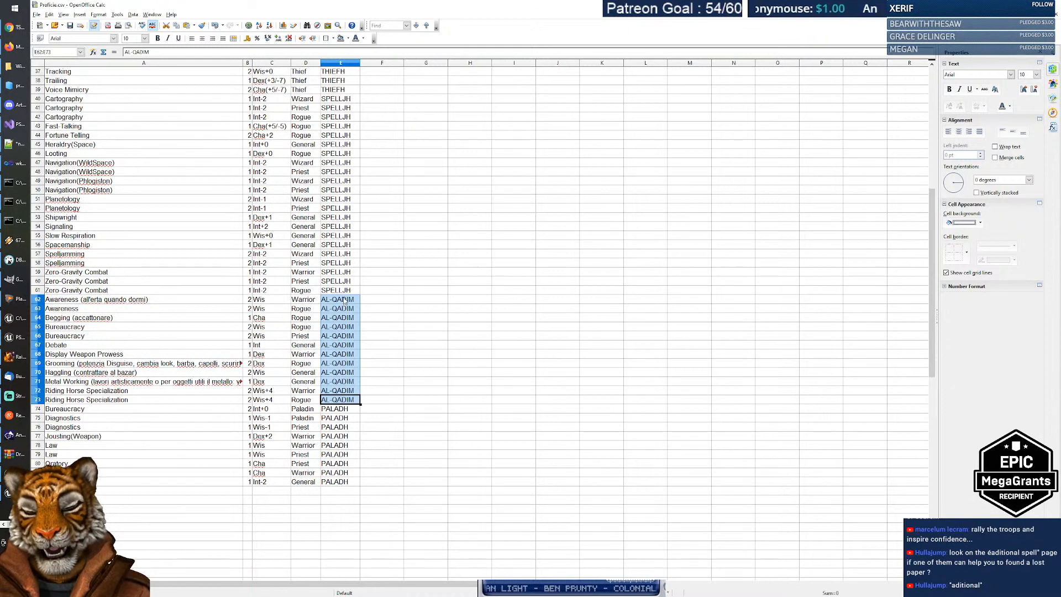
left_click_drag(344, 300, 342, 402)
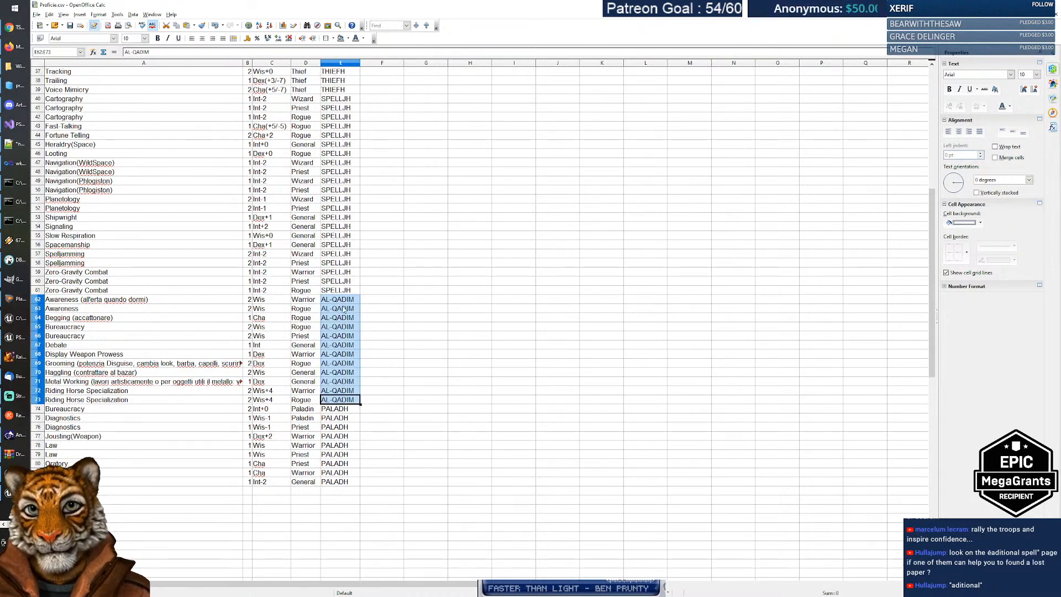
left_click(348, 412)
left_click_drag(349, 420, 350, 482)
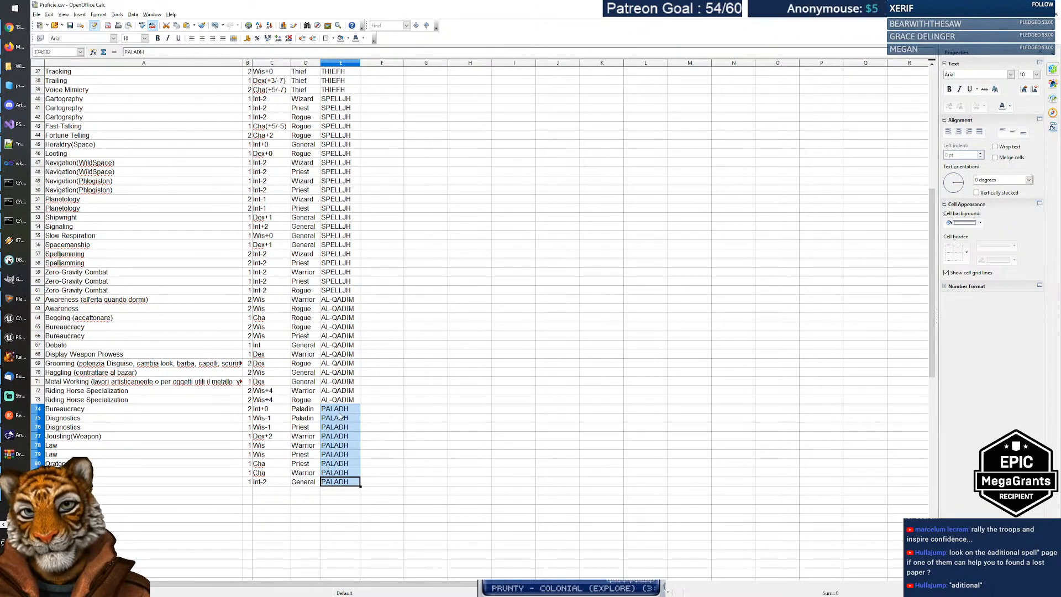
scroll(193, 271, "up", 12)
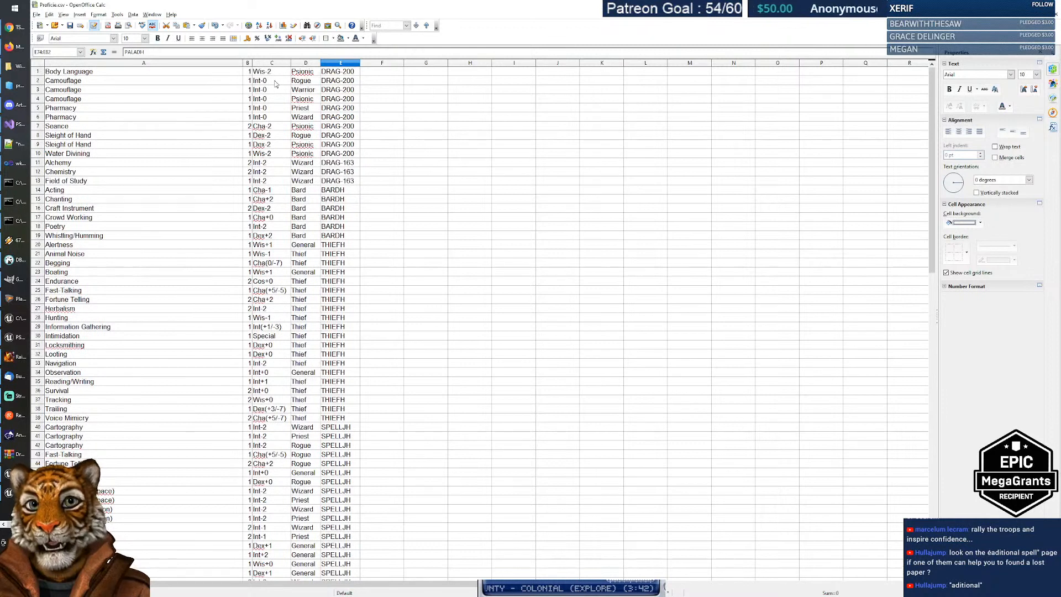
left_click(275, 190)
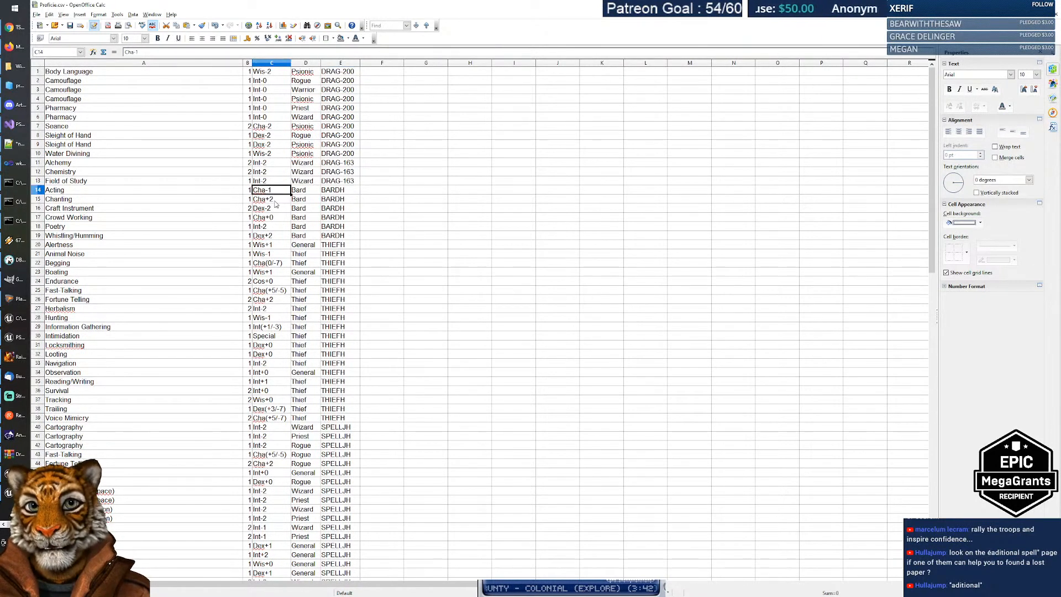
left_click(88, 191)
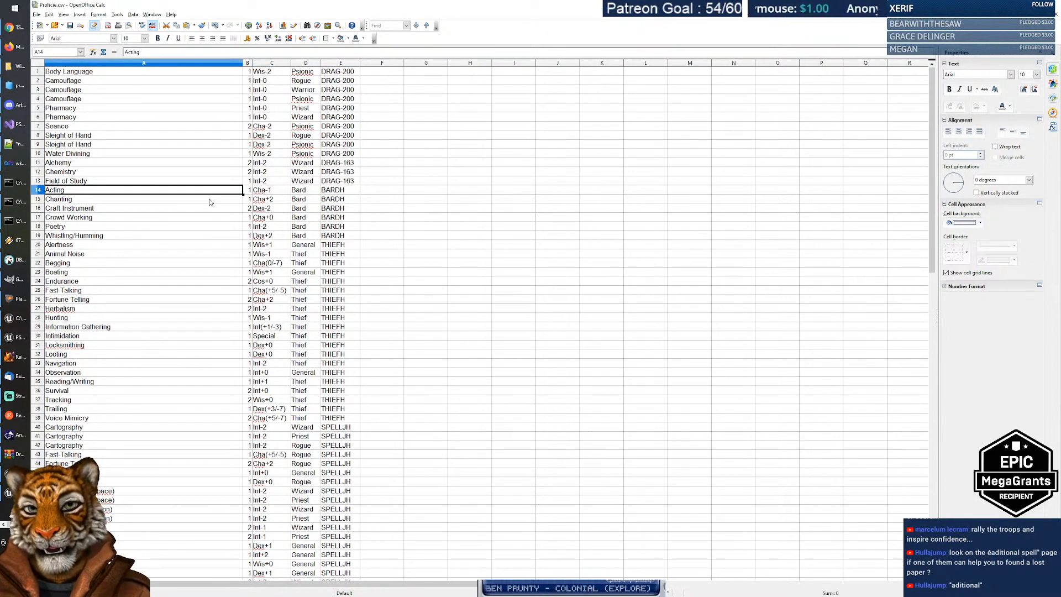
left_click(271, 200)
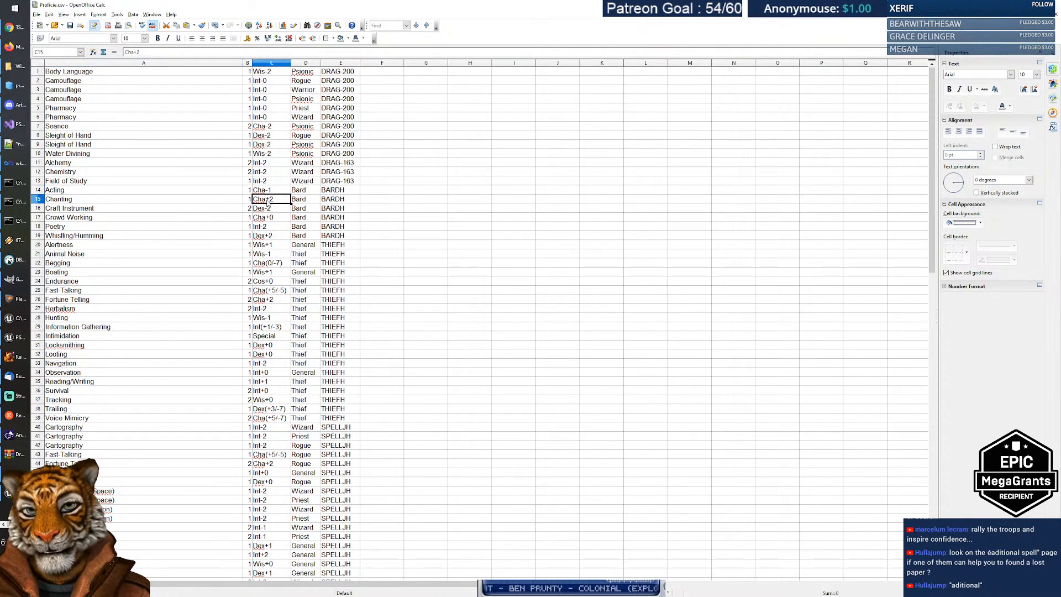
left_click(124, 201)
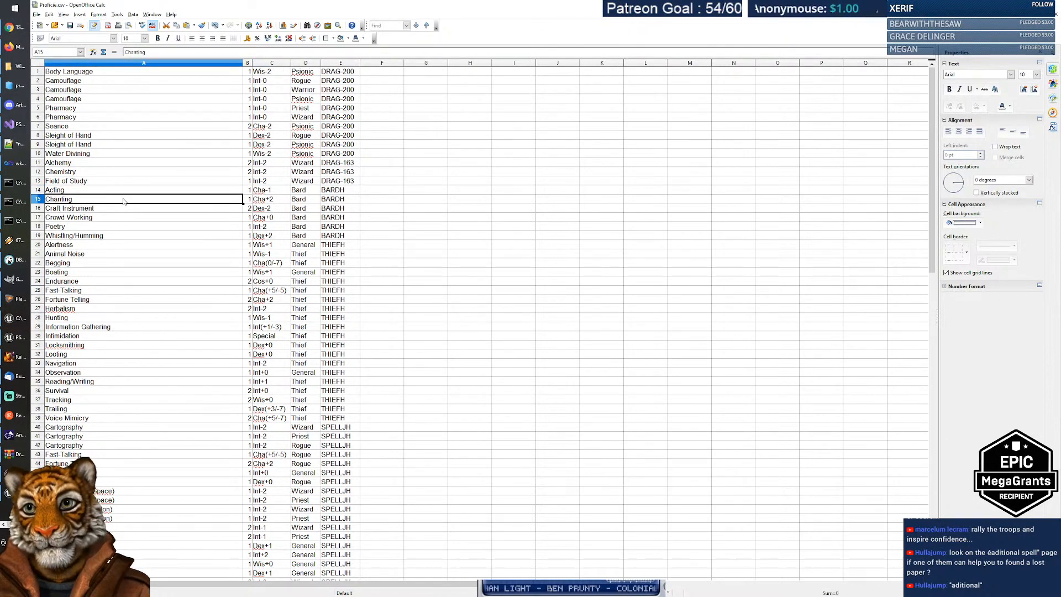
left_click(267, 221)
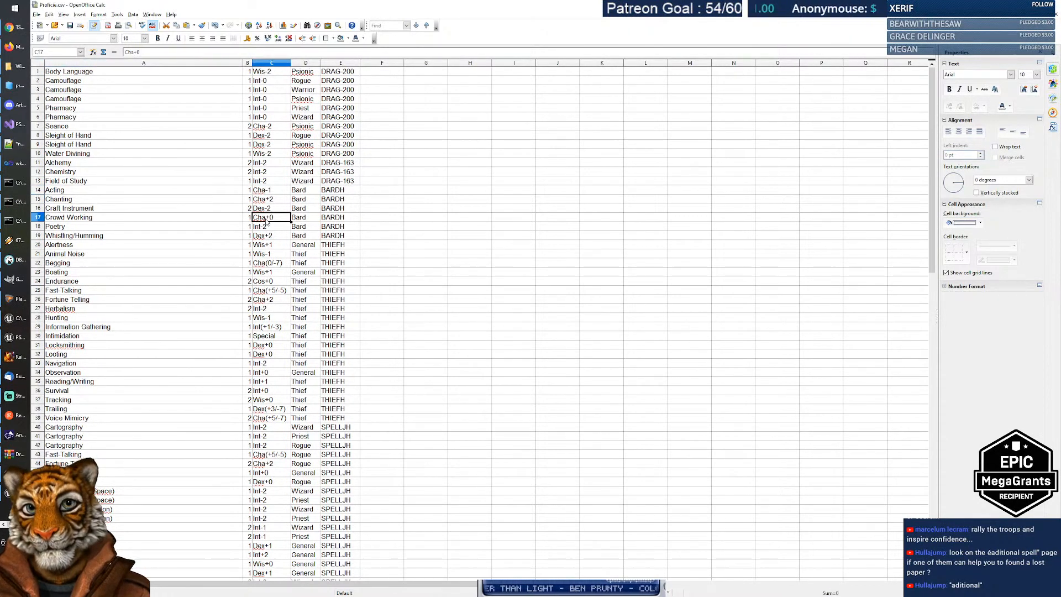
left_click(102, 223)
double_click(111, 220)
key("ctrl+shift+Left")
key("ctrl+shift+Left")
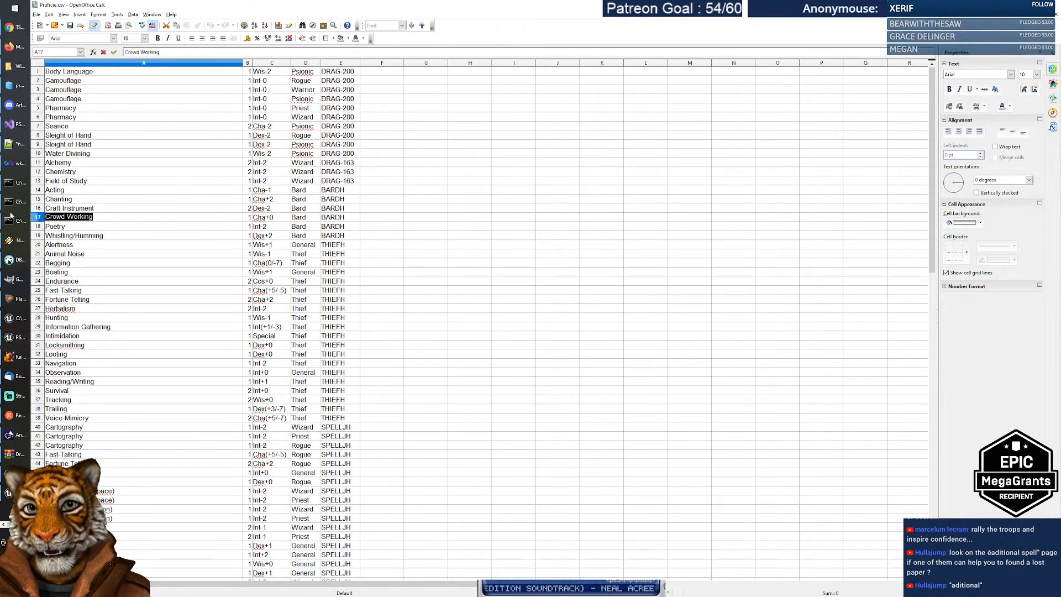
key("Escape")
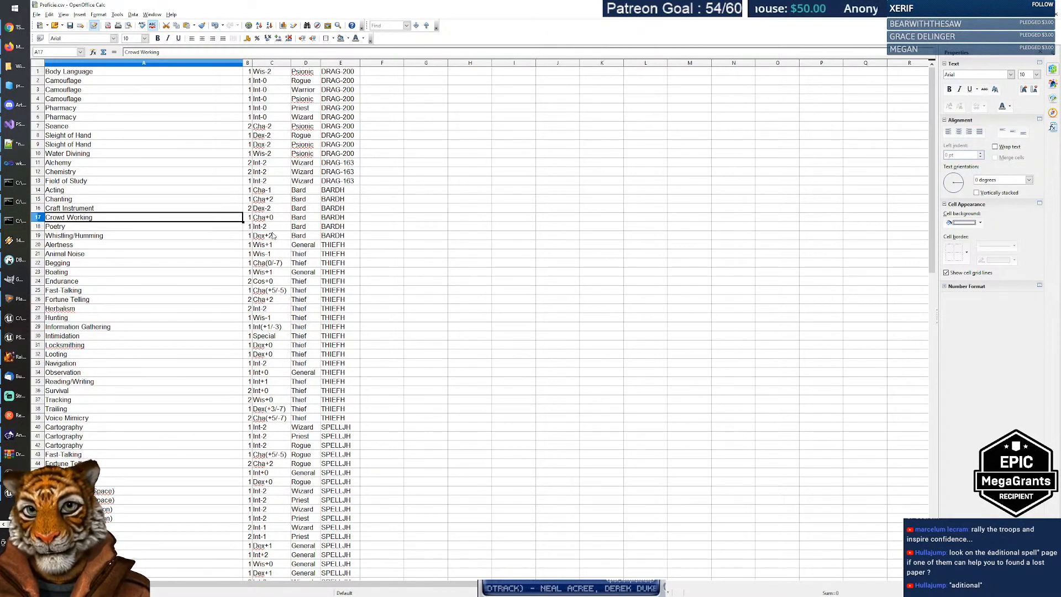
left_click(264, 262)
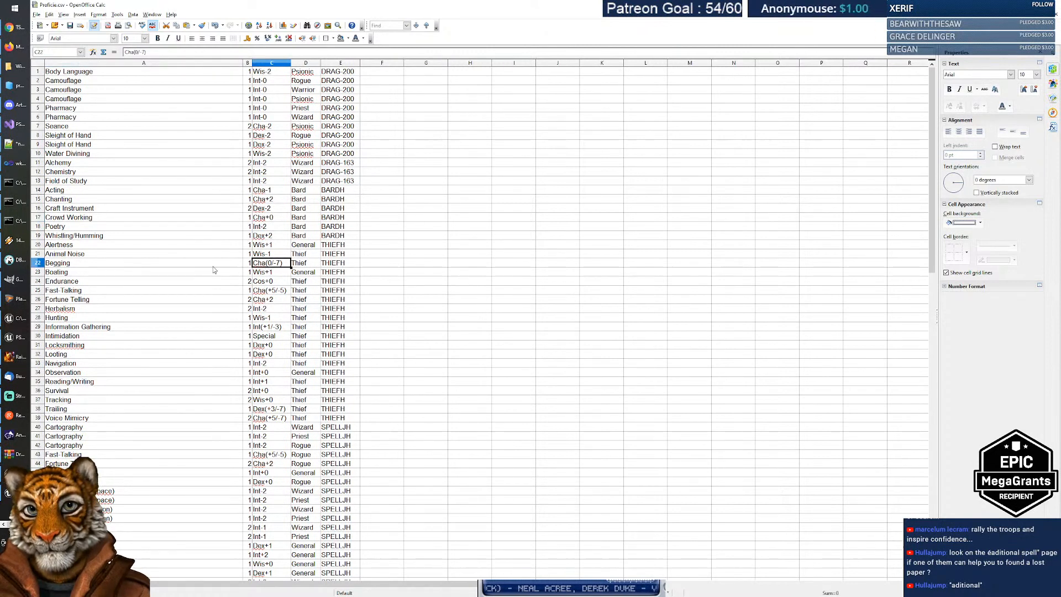
left_click(95, 266)
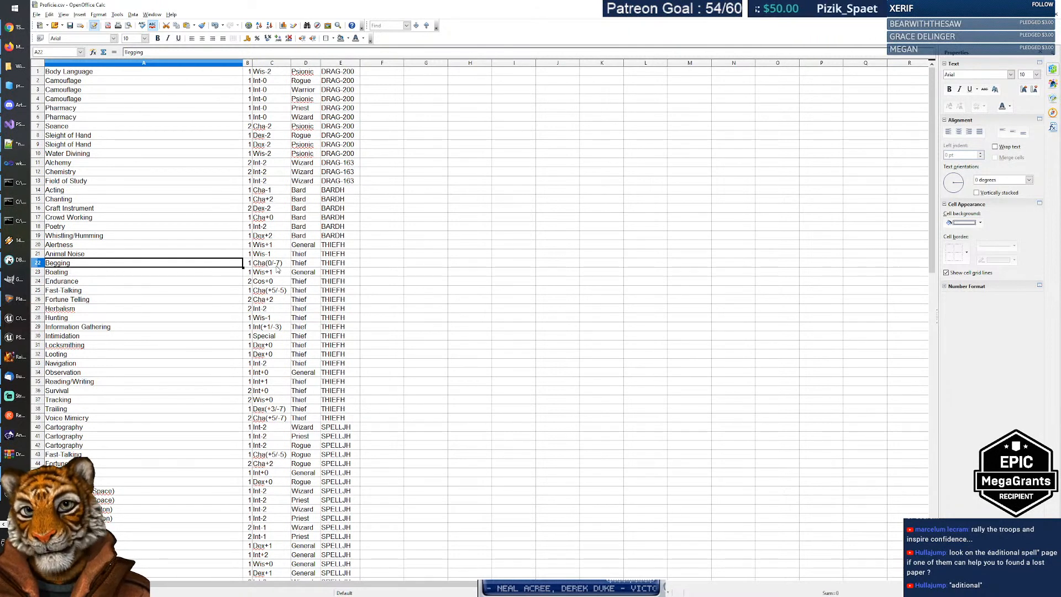
left_click(268, 292)
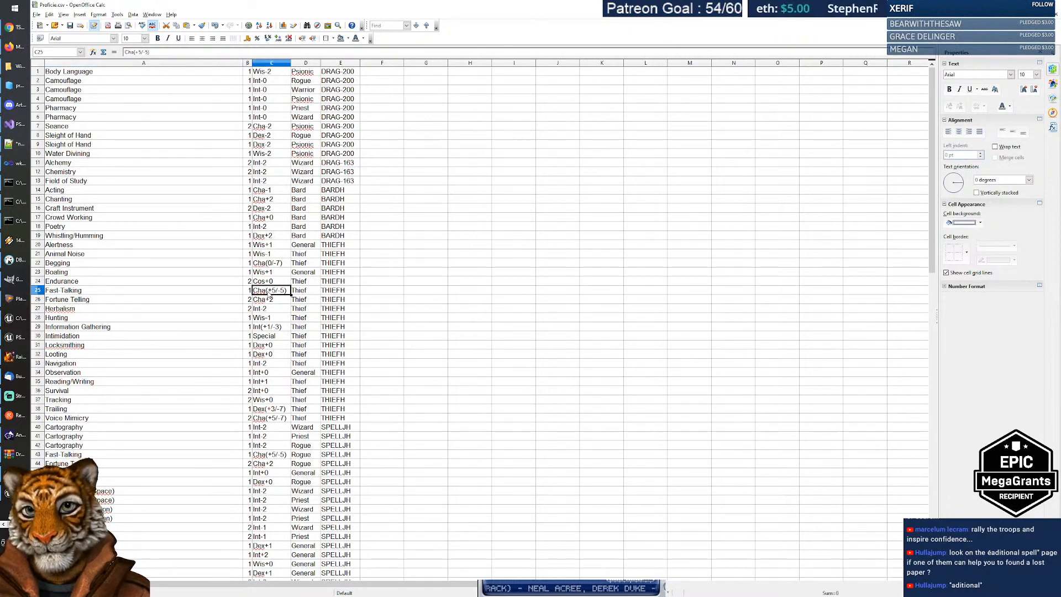
left_click(102, 292)
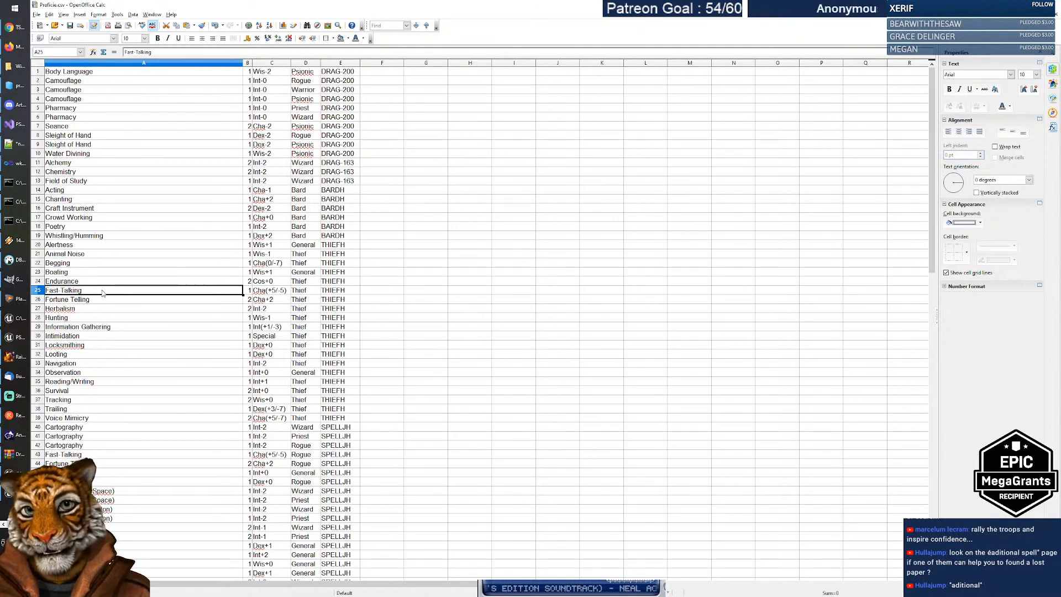
left_click(256, 301)
left_click(162, 300)
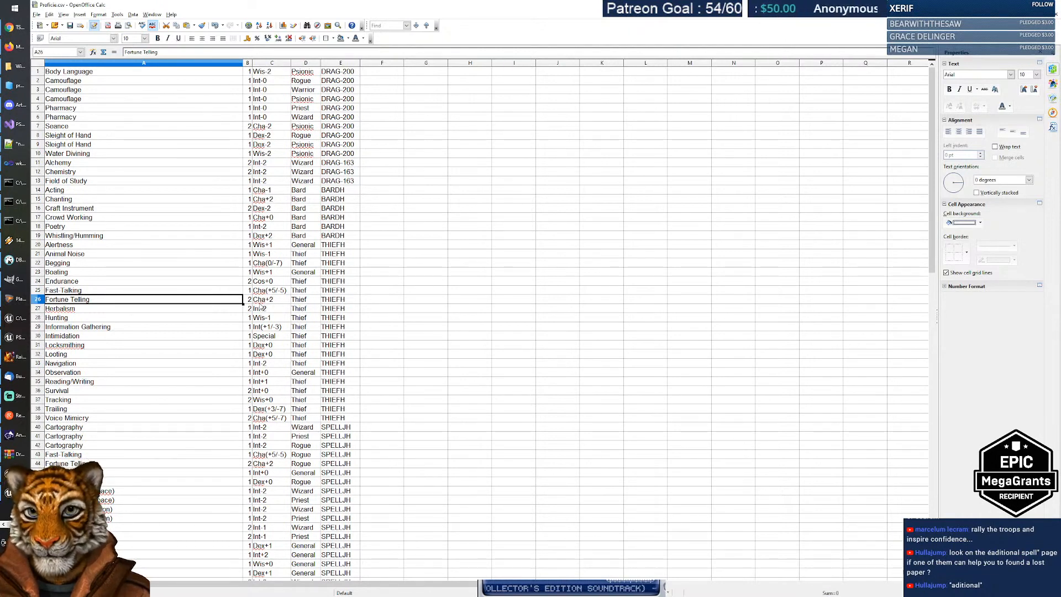
scroll(260, 305, "down", 6)
scroll(274, 200, "up", 6)
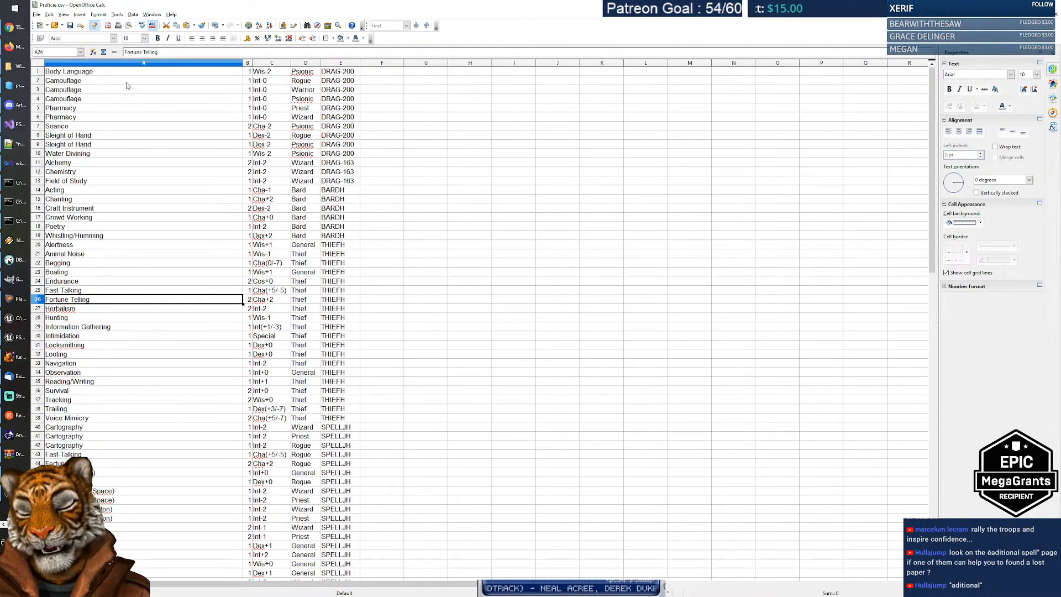
scroll(164, 249, "down", 9)
scroll(163, 252, "up", 5)
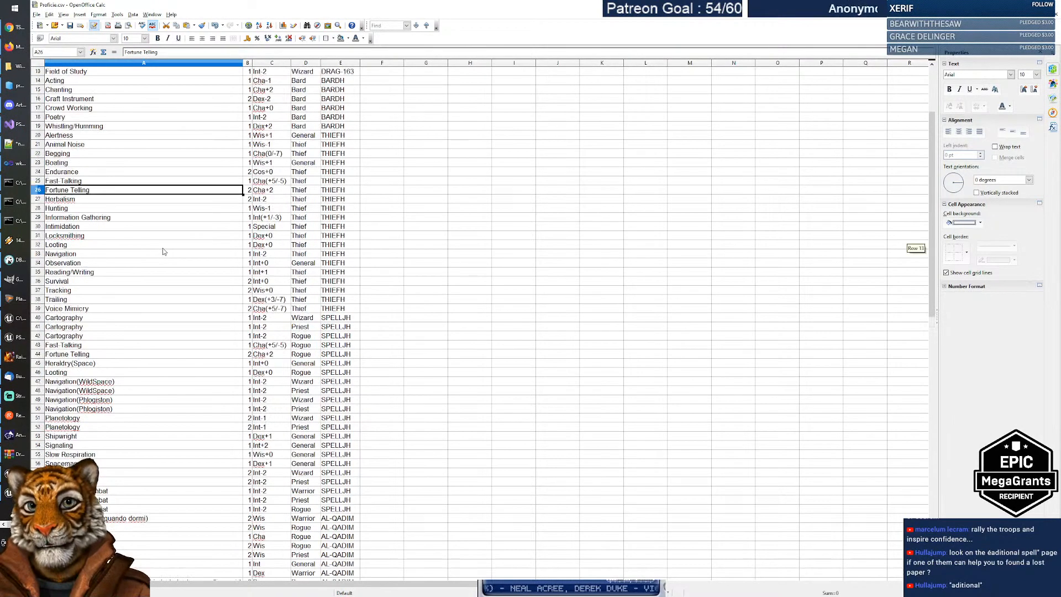
scroll(163, 251, "up", 4)
scroll(232, 277, "down", 2)
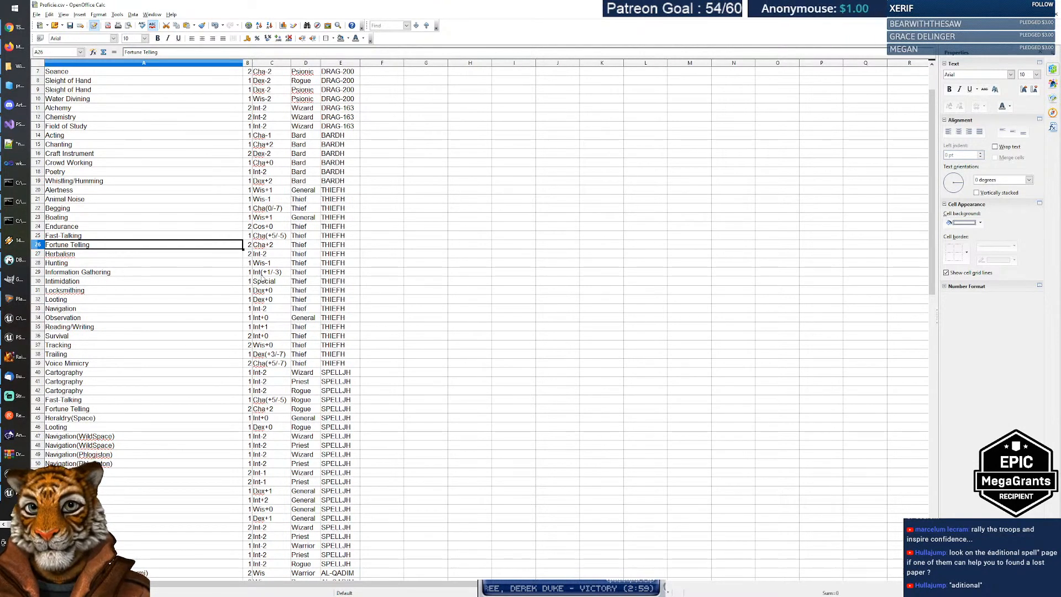
scroll(265, 322, "down", 2)
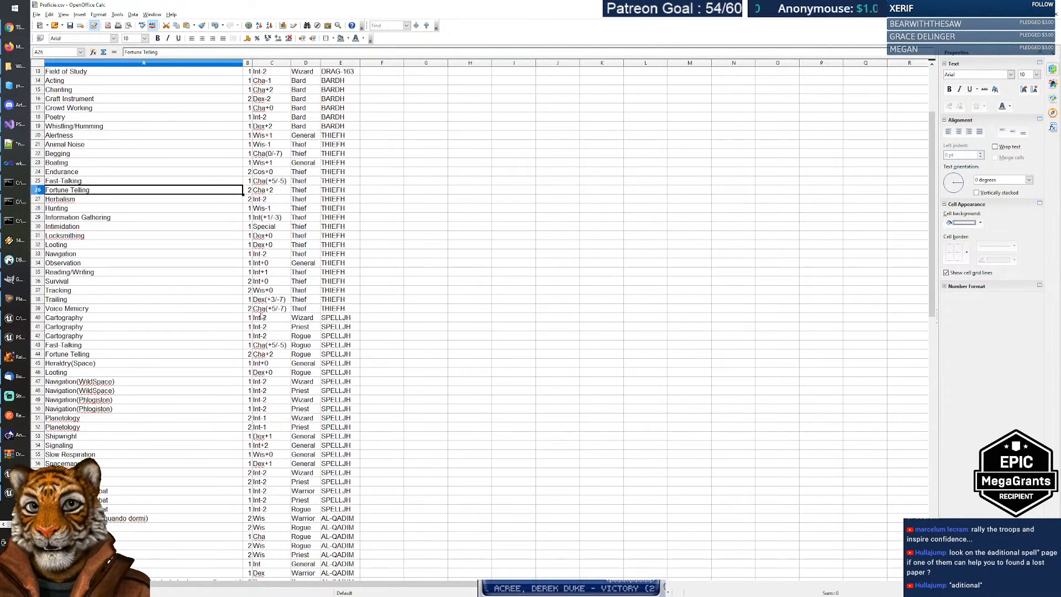
left_click(264, 309)
left_click(239, 310)
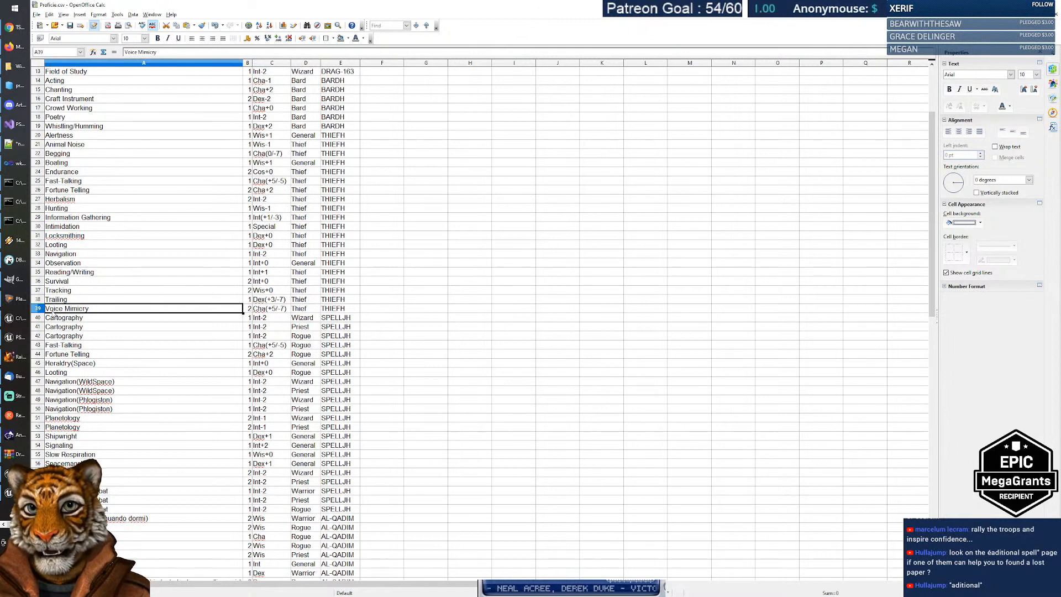
double_click(96, 310)
triple_click(104, 310)
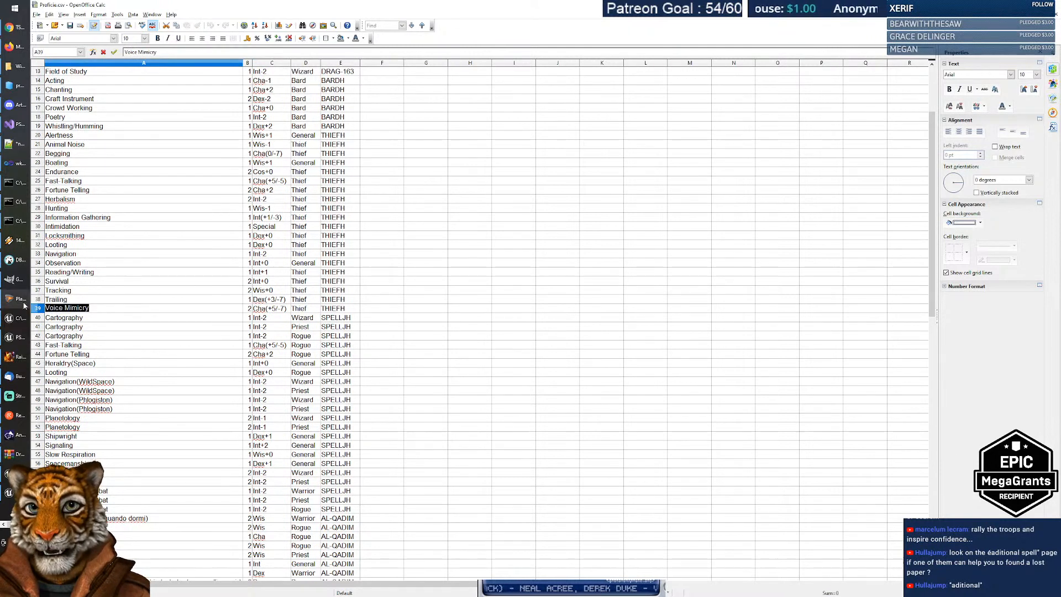
left_click(104, 310)
triple_click(104, 309)
left_click(105, 310)
triple_click(105, 310)
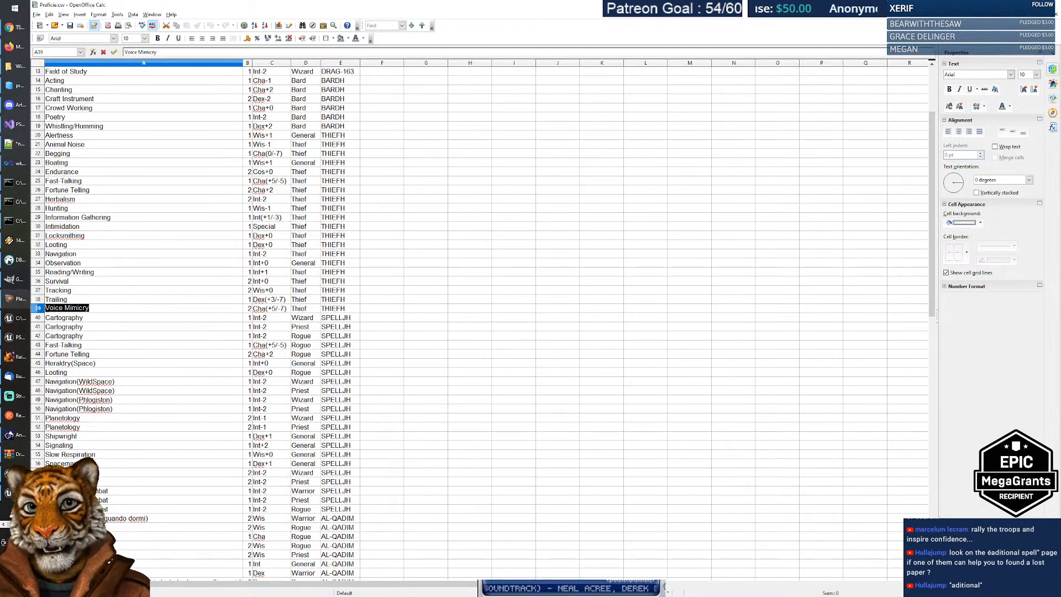
left_click(99, 309)
triple_click(100, 310)
left_click(100, 310)
triple_click(100, 309)
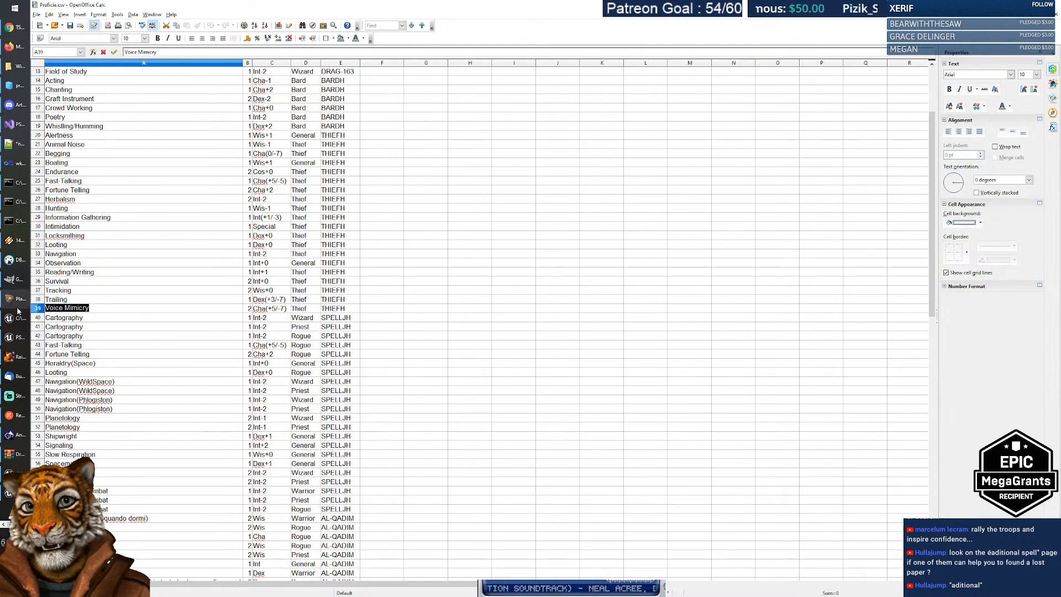
left_click(100, 310)
triple_click(100, 309)
left_click(103, 310)
triple_click(111, 309)
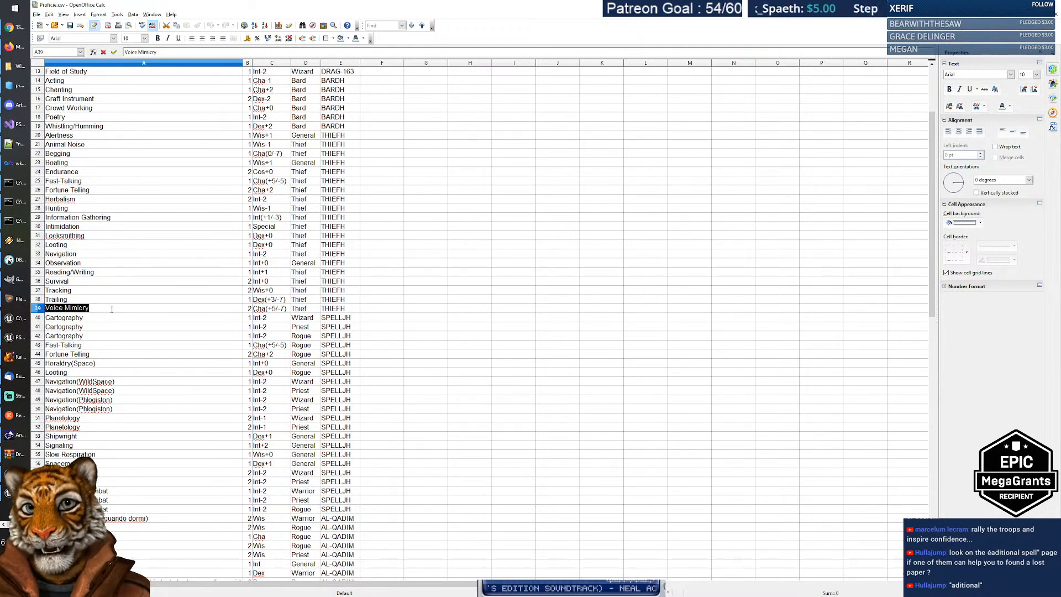
left_click(108, 310)
double_click(70, 308)
left_click(104, 308)
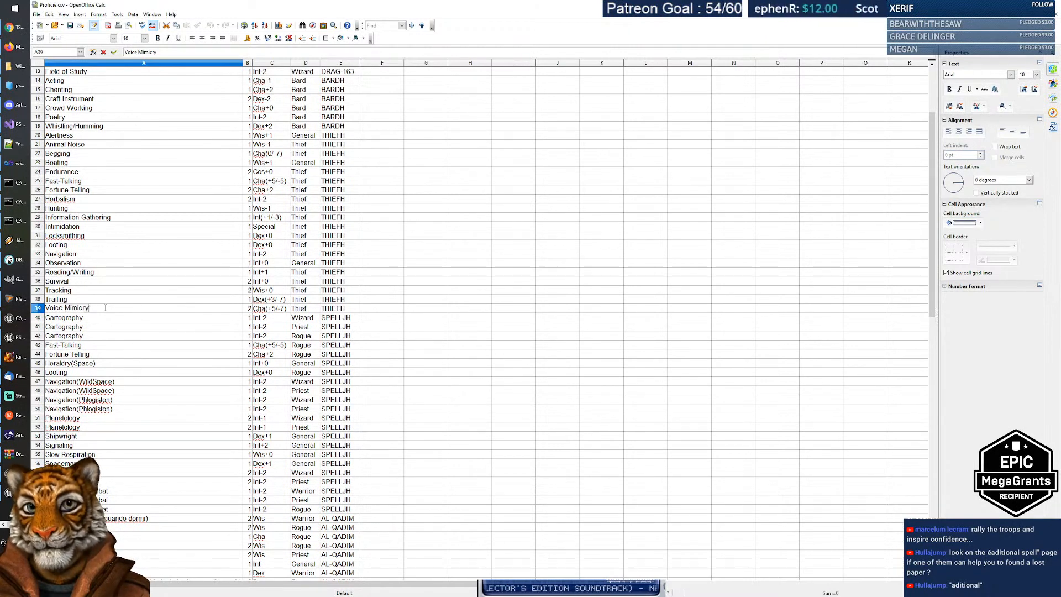
left_click_drag(104, 308, 28, 304)
left_click(111, 310)
triple_click(101, 310)
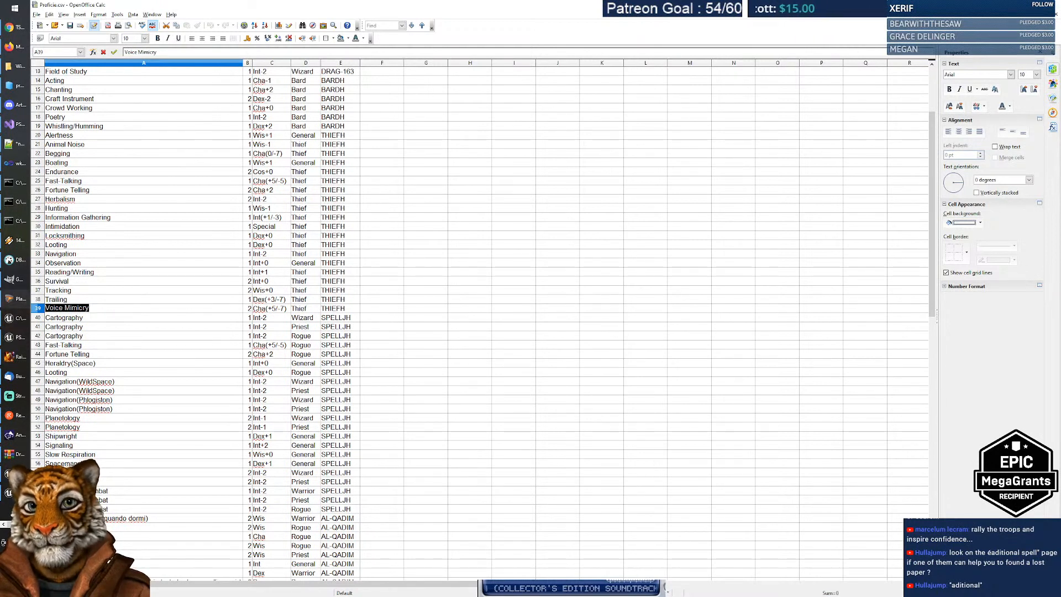
left_click(105, 308)
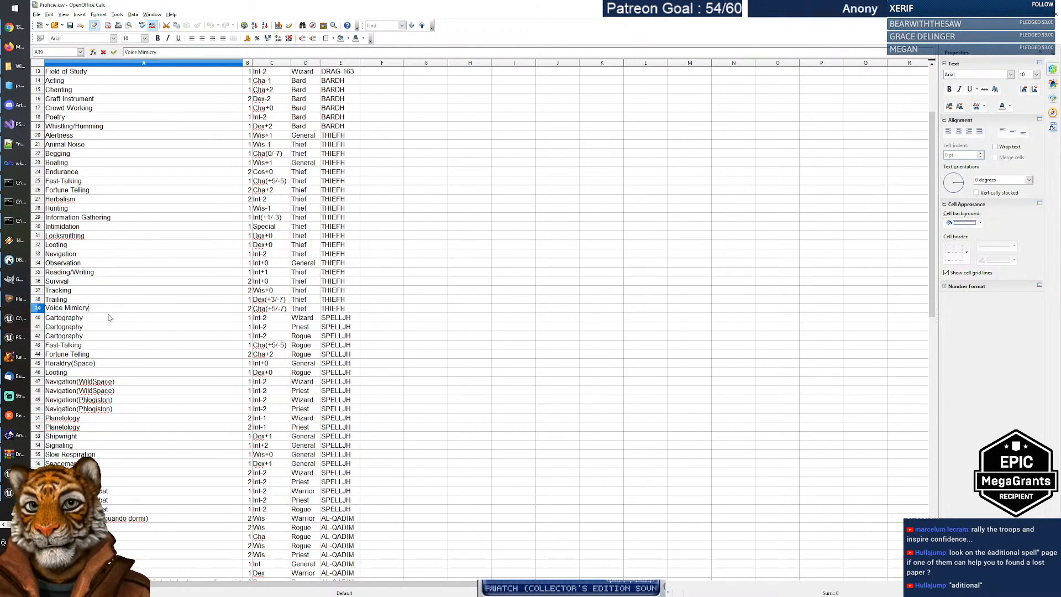
left_click(108, 316)
double_click(102, 308)
left_click_drag(102, 308, 27, 304)
left_click(109, 310)
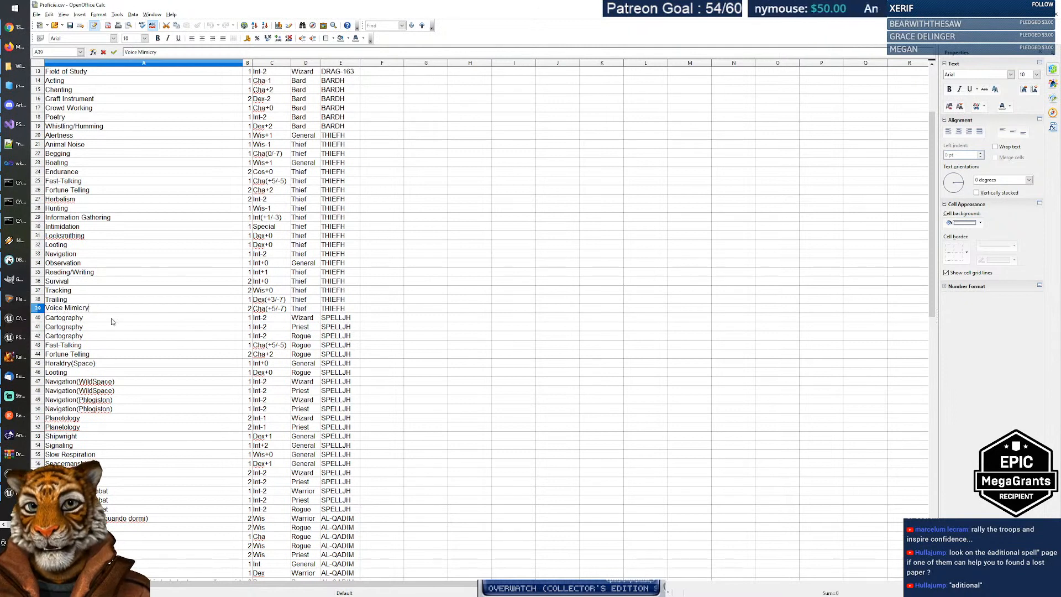
triple_click(105, 310)
left_click(108, 311)
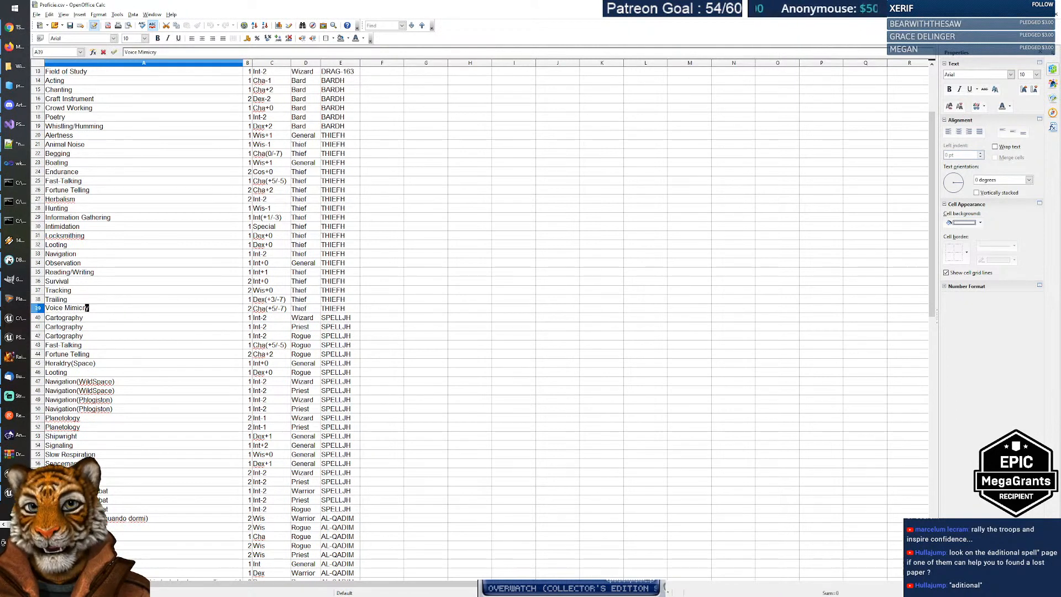
left_click(106, 318)
triple_click(105, 310)
left_click(109, 309)
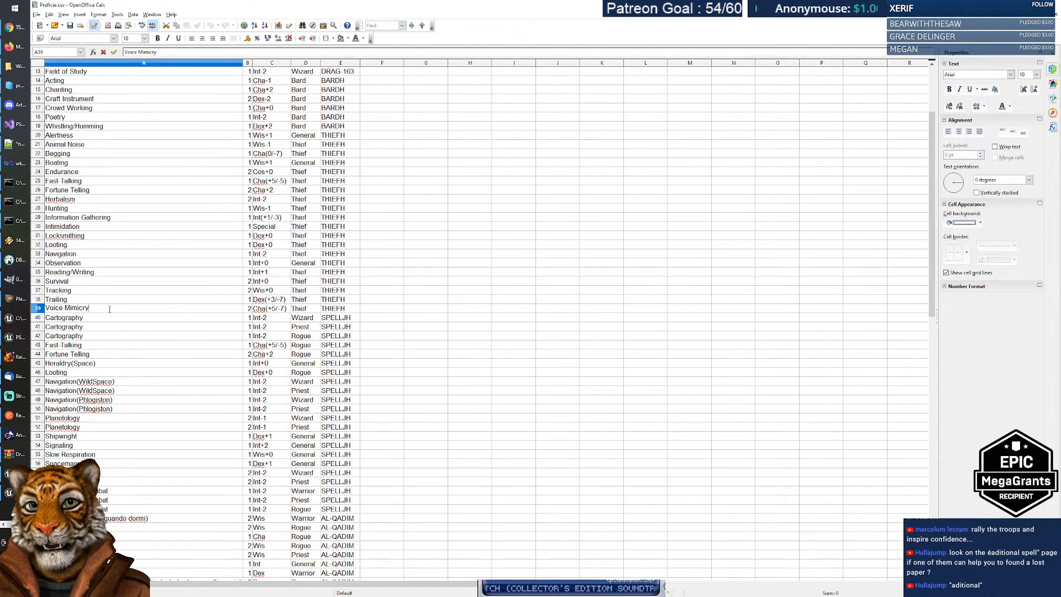
left_click_drag(109, 309, 25, 303)
left_click_drag(108, 308, 20, 312)
left_click(101, 309)
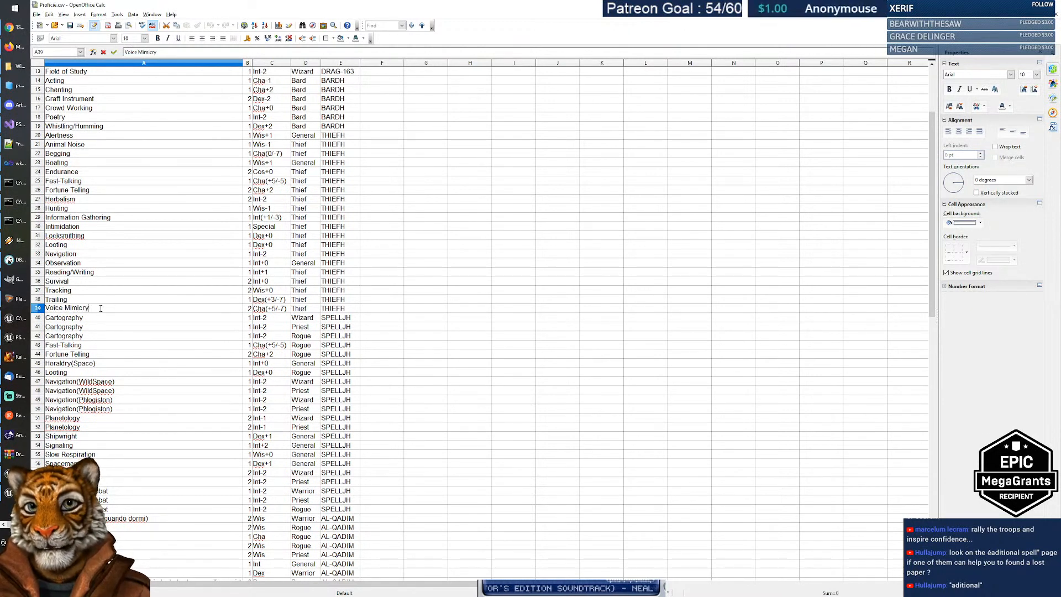
left_click_drag(100, 309, 23, 304)
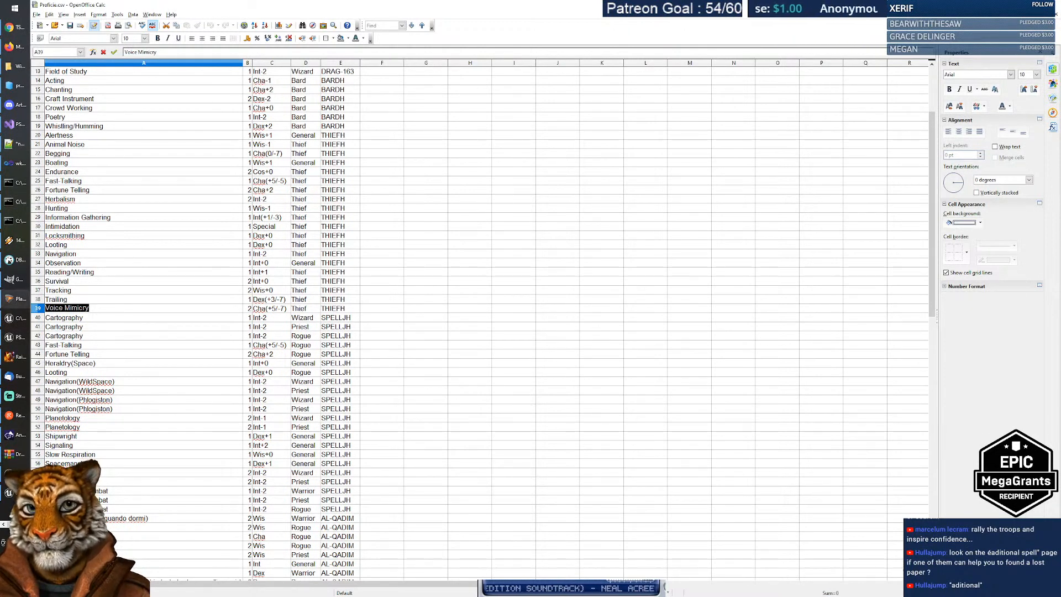
left_click(106, 309)
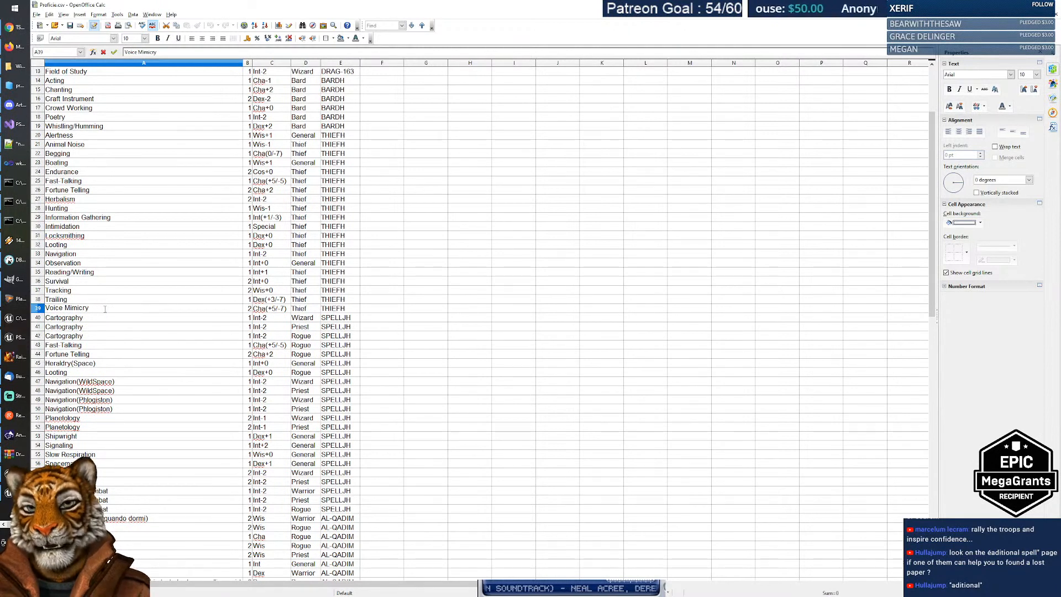
double_click(79, 309)
double_click(61, 309)
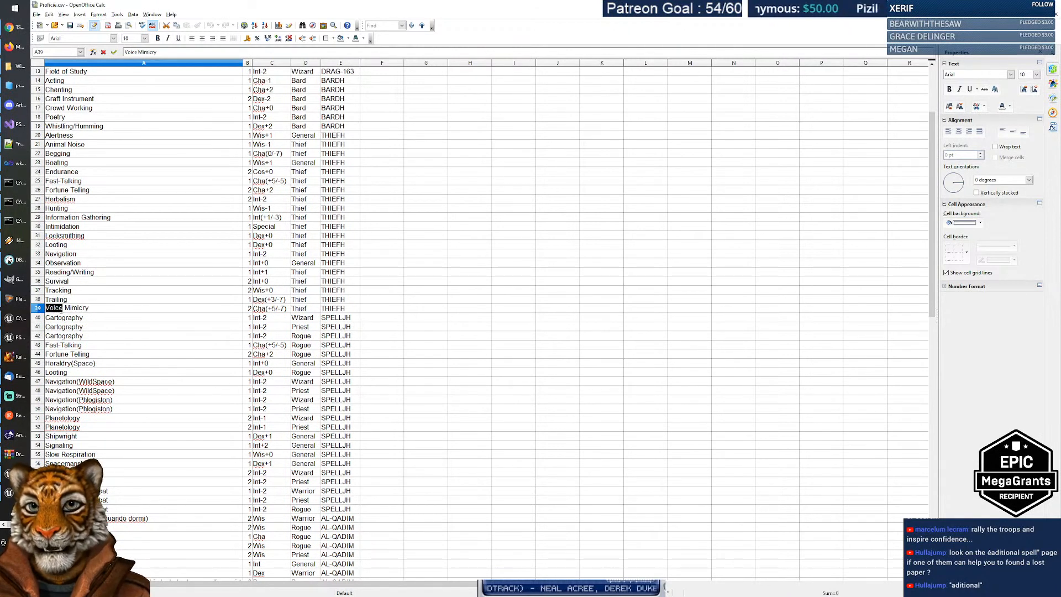
left_click_drag(93, 310, 23, 303)
left_click(93, 310)
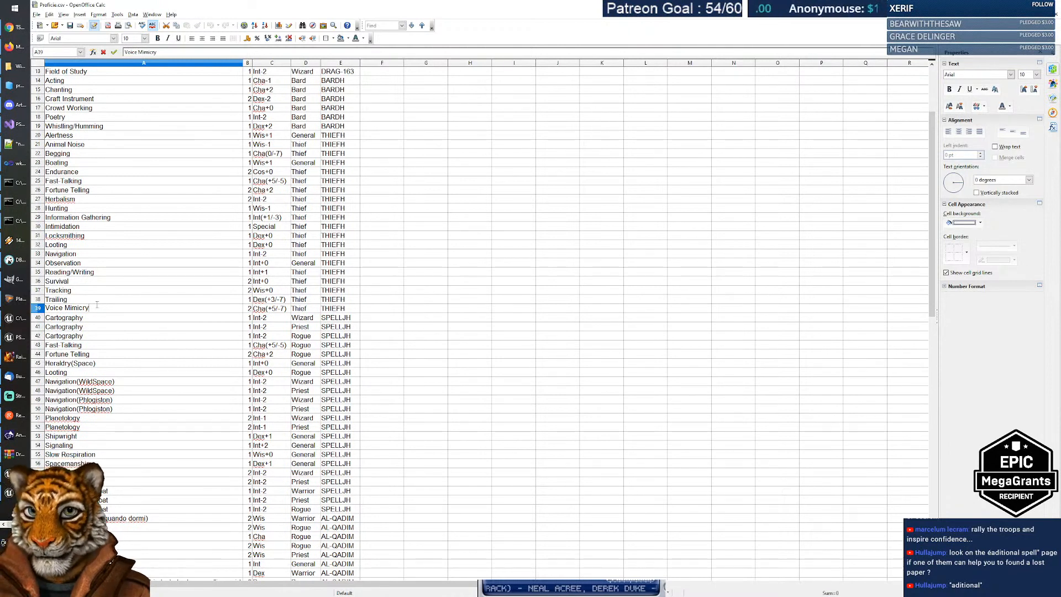
triple_click(90, 306)
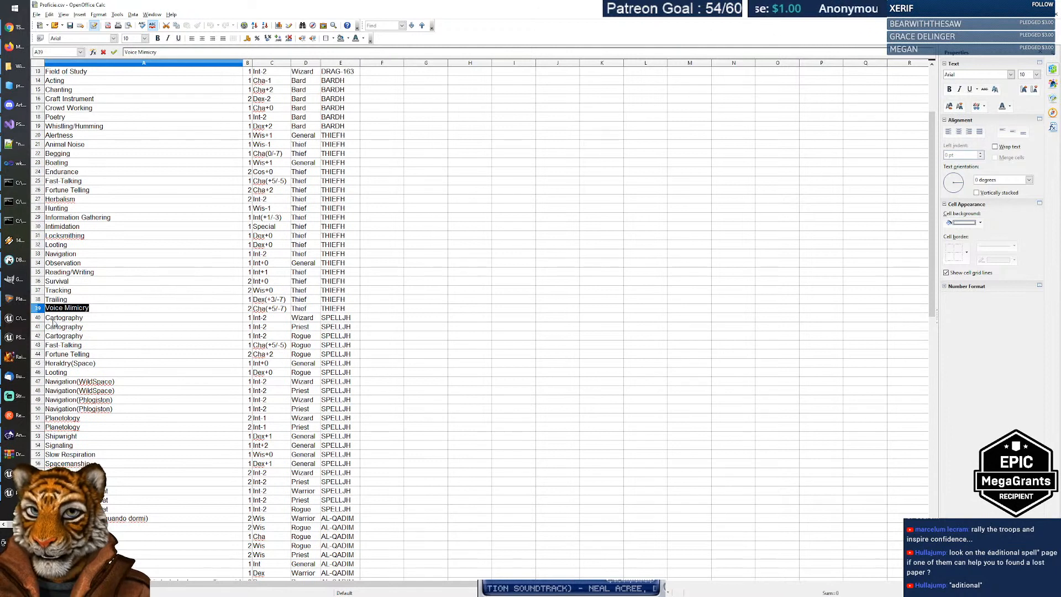
left_click(102, 319)
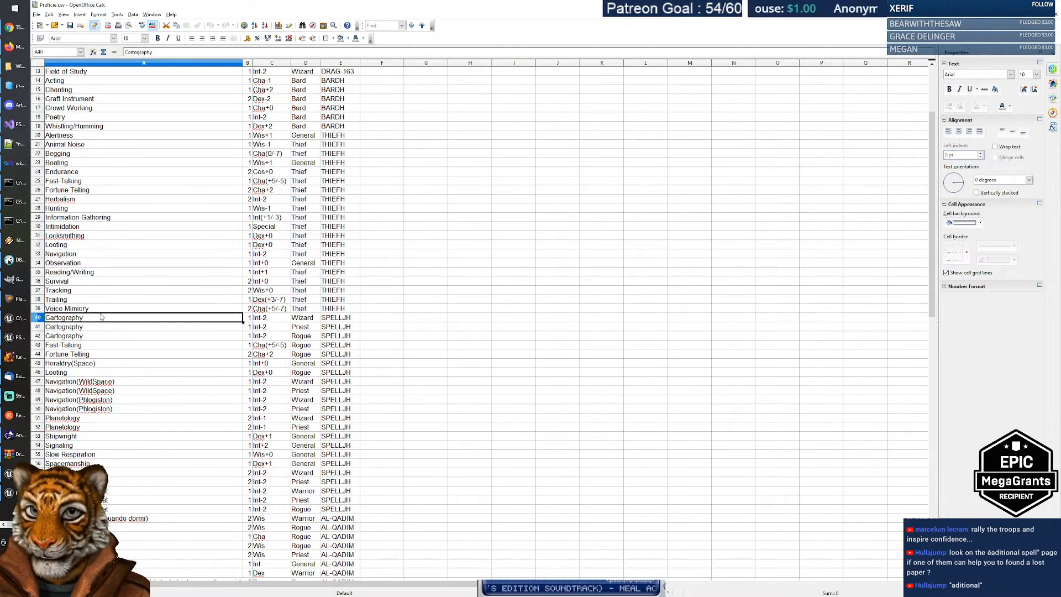
left_click(104, 310)
double_click(104, 310)
triple_click(111, 309)
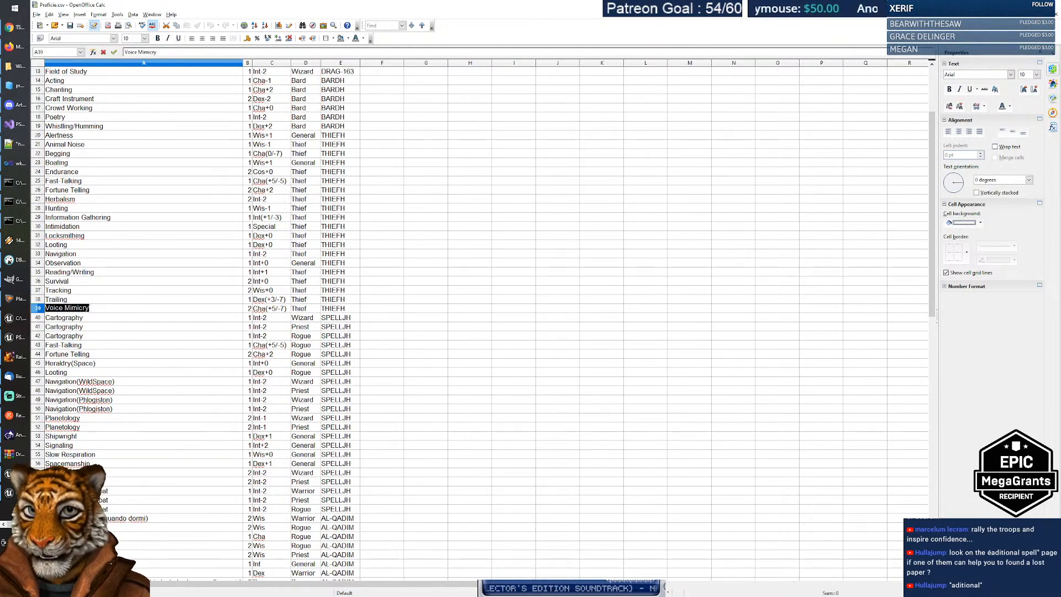
left_click(135, 312)
left_click(102, 320)
left_click(140, 311)
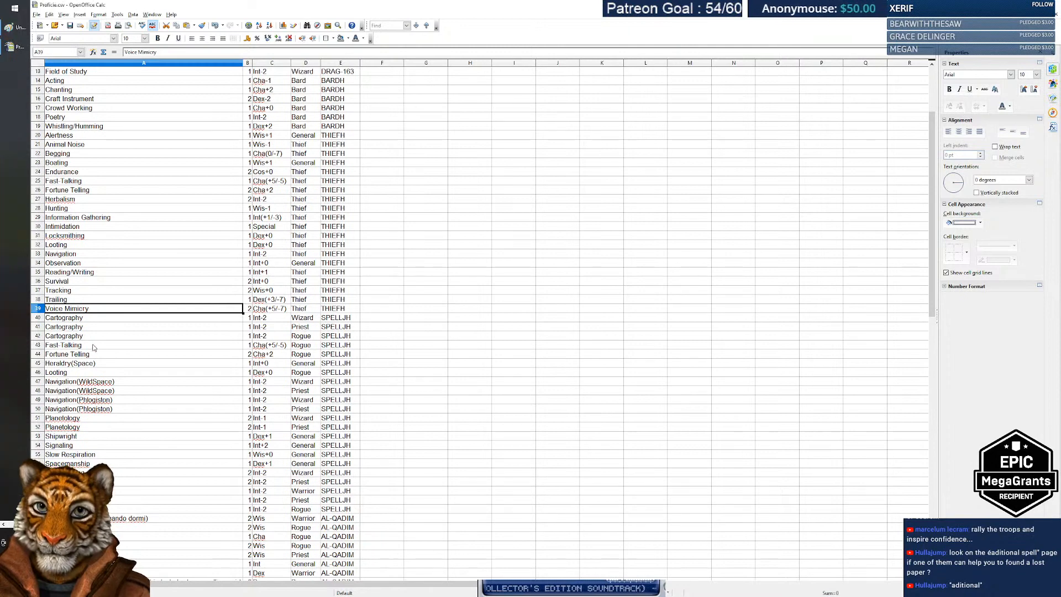
Step: Step past Fast-Talking and Fortune Telling to check Begging (accattonare) and its Cha attribute
left_click(92, 343)
scroll(209, 302, "down", 1)
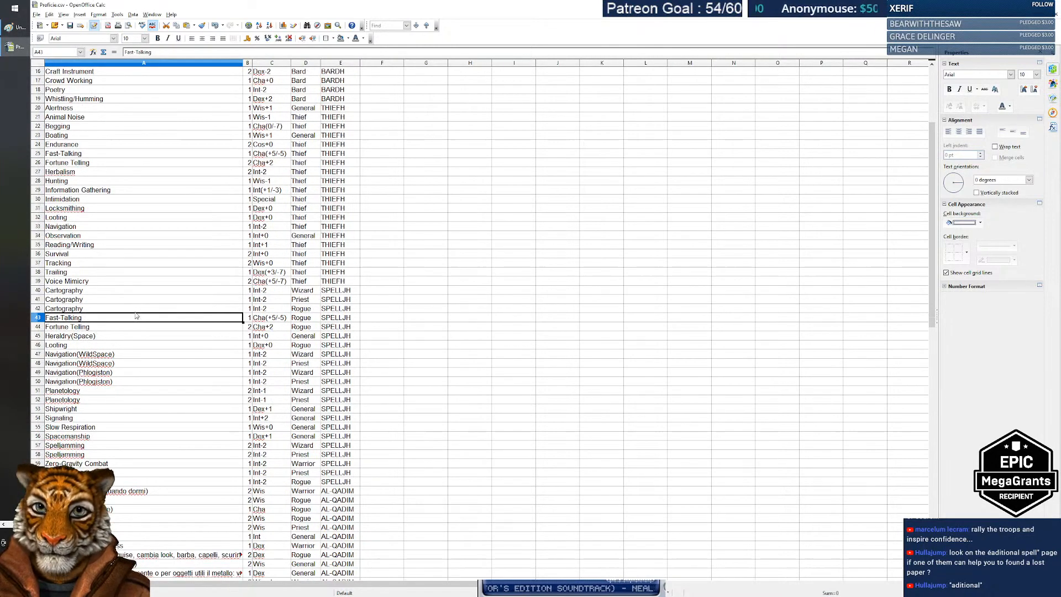
key("Down")
scroll(223, 300, "down", 1)
scroll(300, 294, "down", 2)
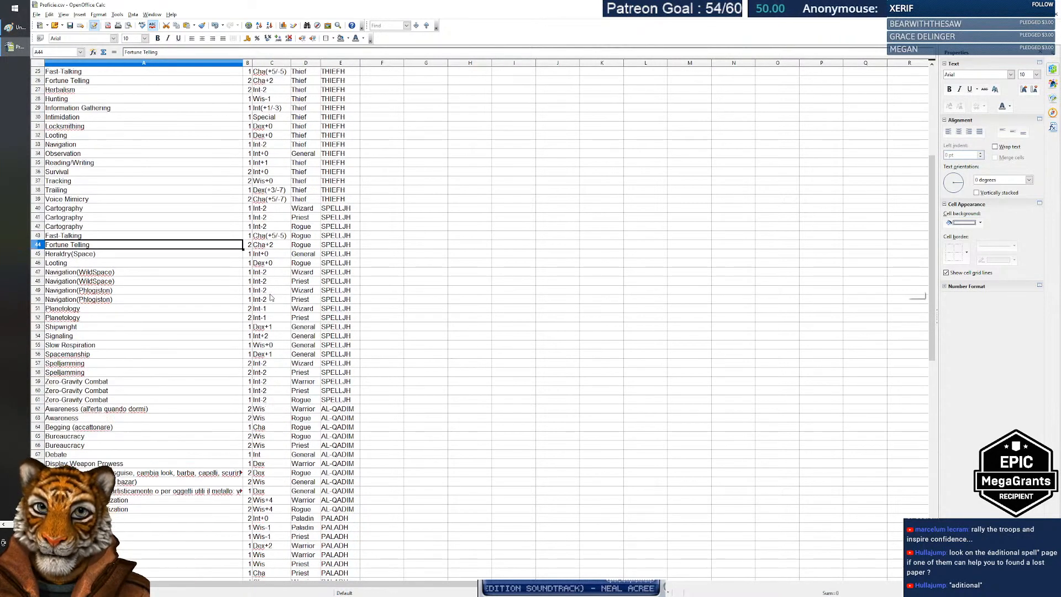
scroll(270, 290, "down", 2)
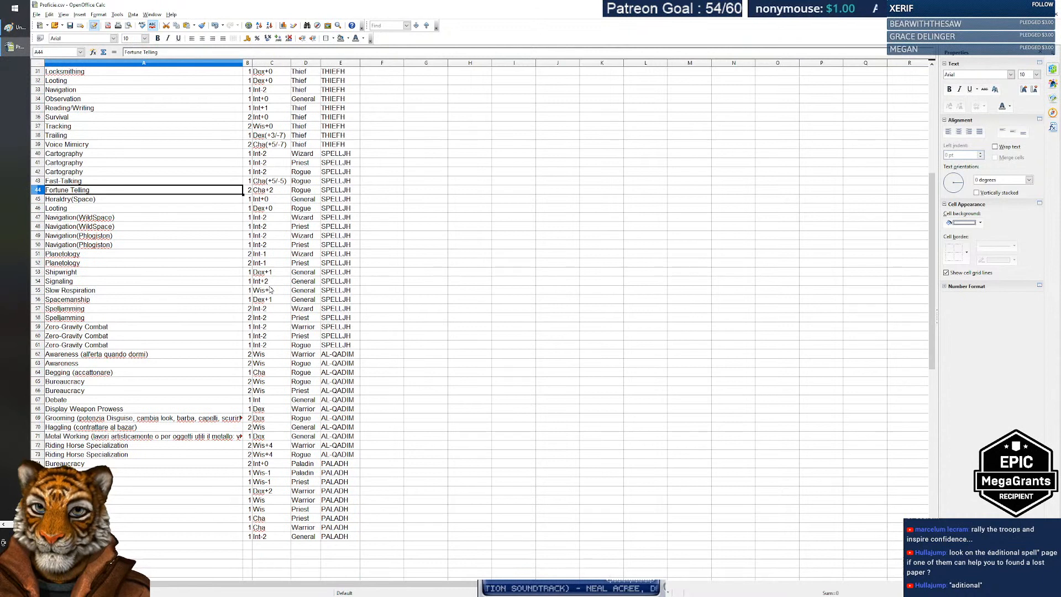
left_click(263, 375)
left_click(84, 372)
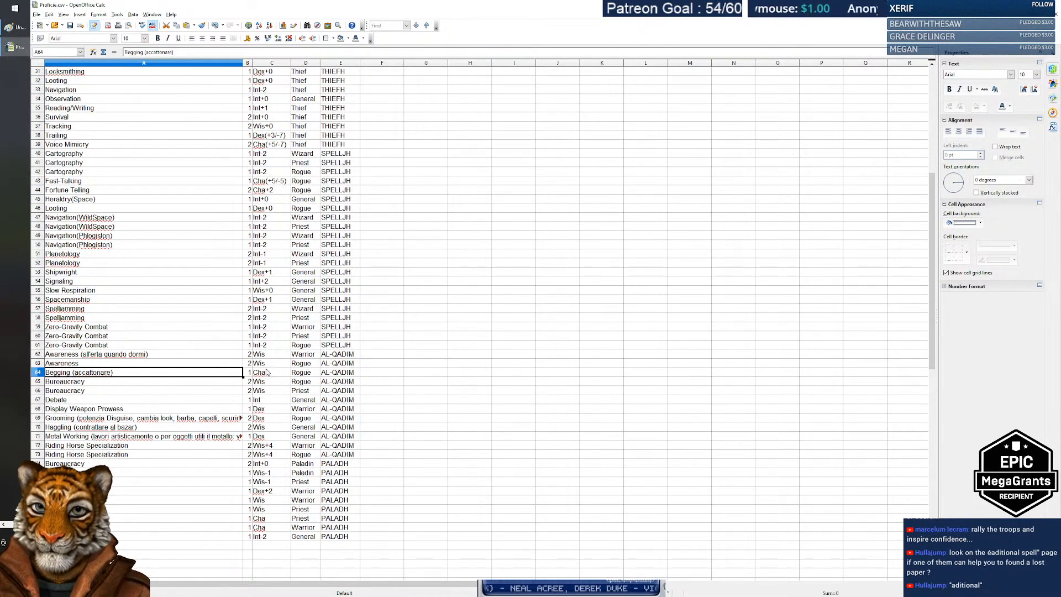
Step: Compare the two Oratory entries and the Poetry row below them
scroll(86, 384, "down", 5)
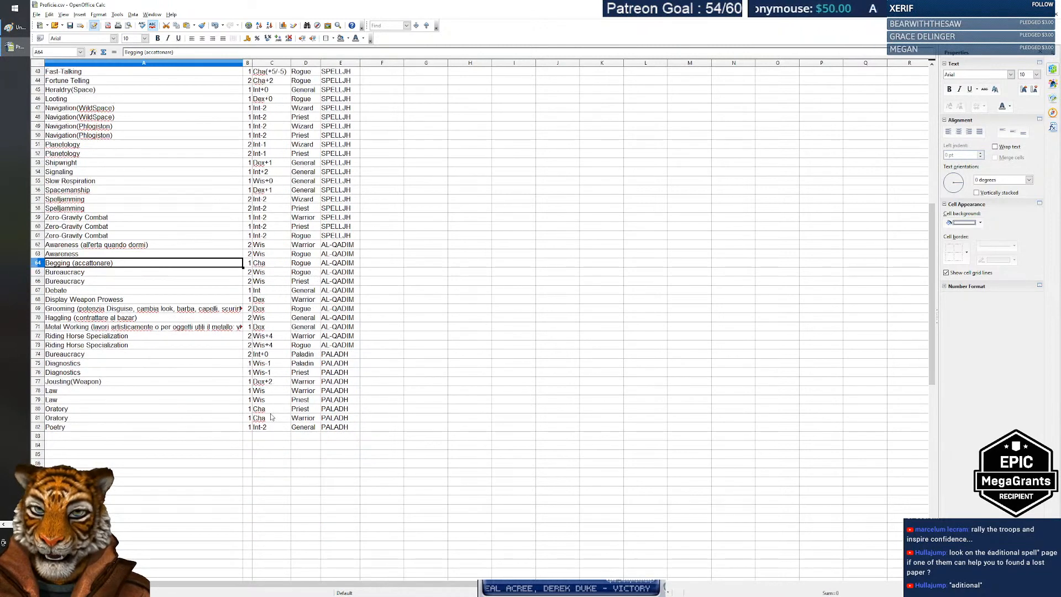
left_click(86, 382)
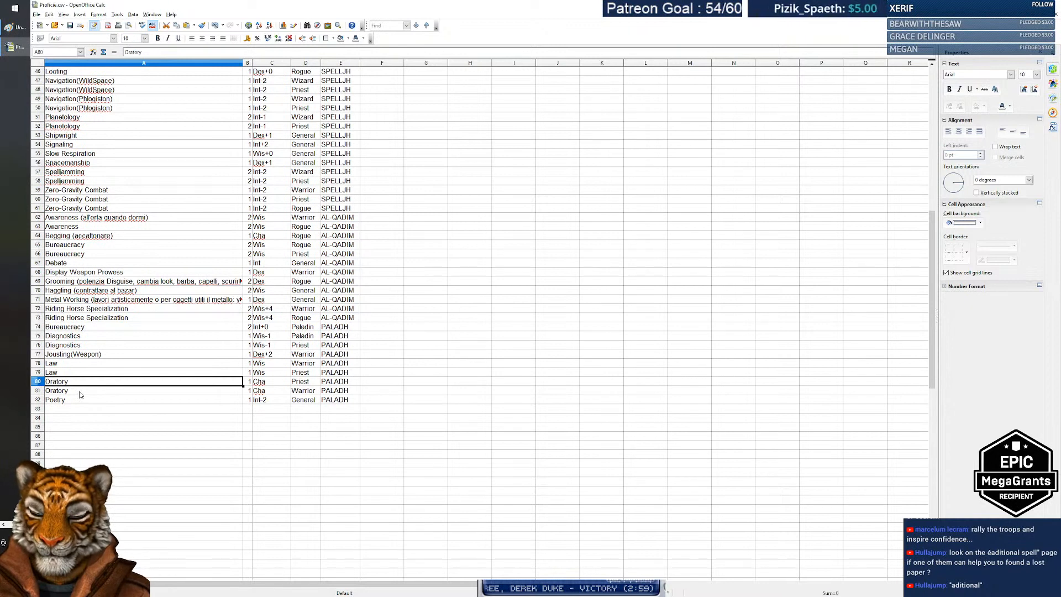
left_click(80, 394)
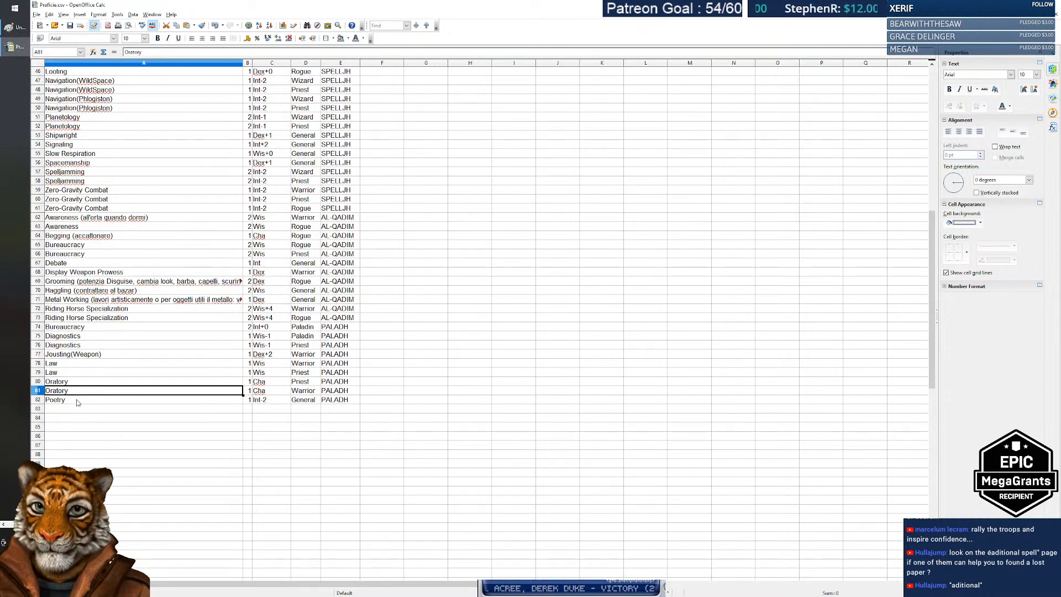
left_click(78, 402)
left_click(78, 392)
left_click(78, 383)
left_click(79, 390)
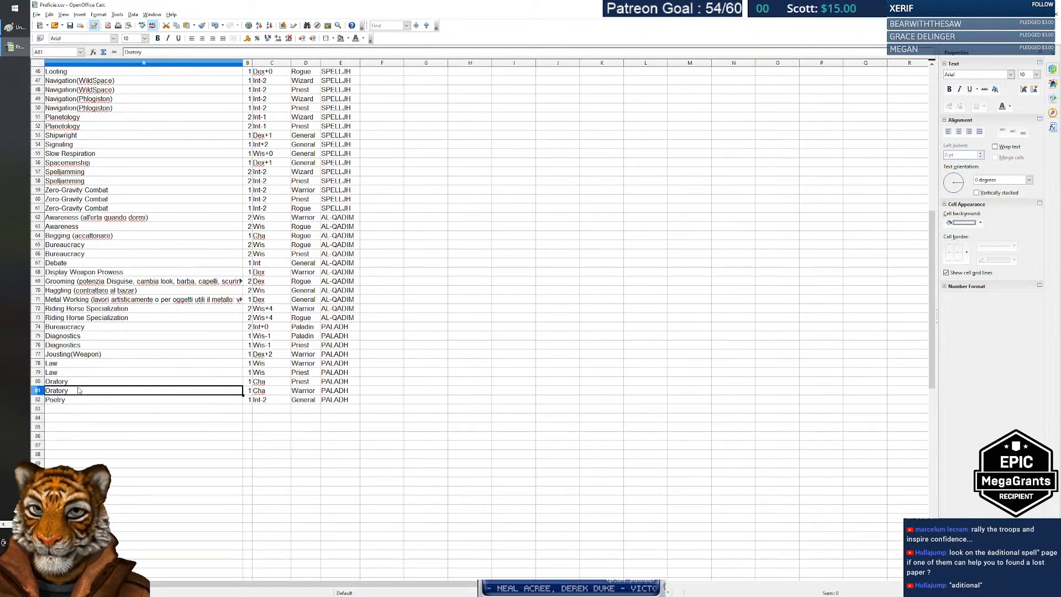
left_click(79, 382)
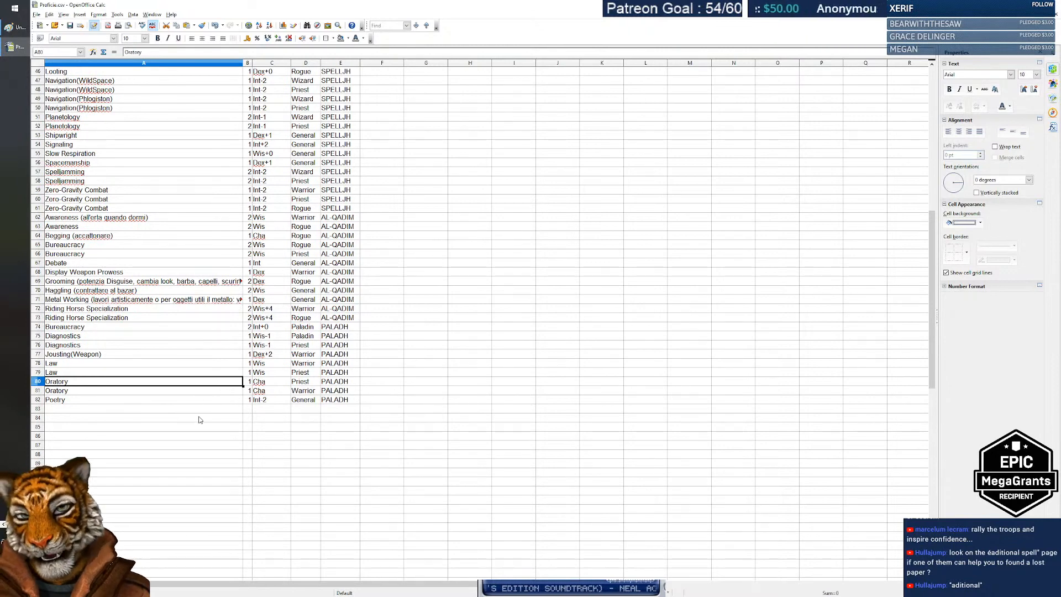
scroll(144, 409, "up", 3)
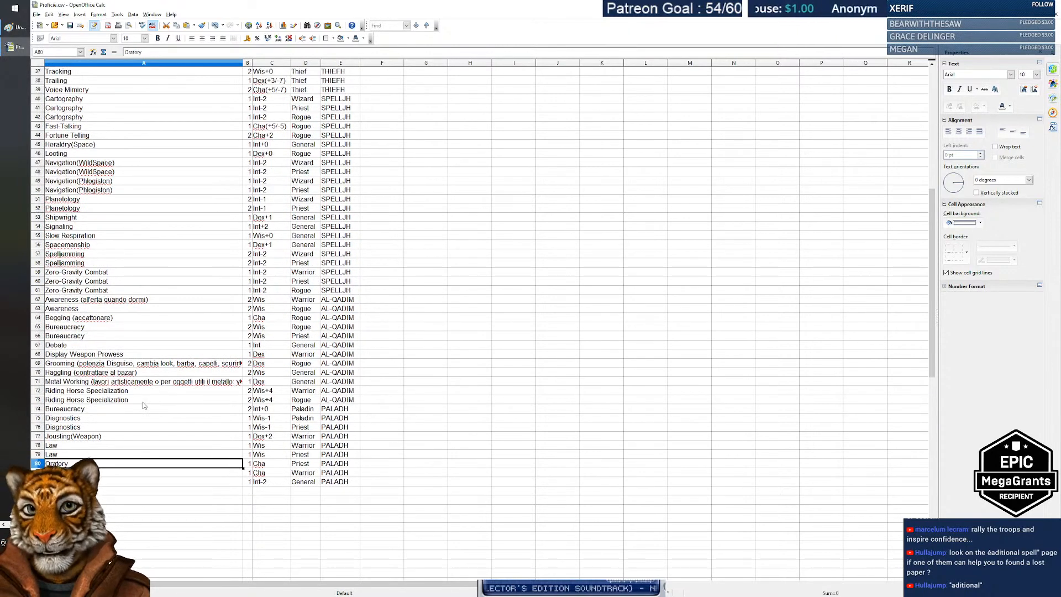
Step: Select the word Begging in the Begging (accattonare) cell and recheck its Cha attribute
scroll(144, 405, "up", 1)
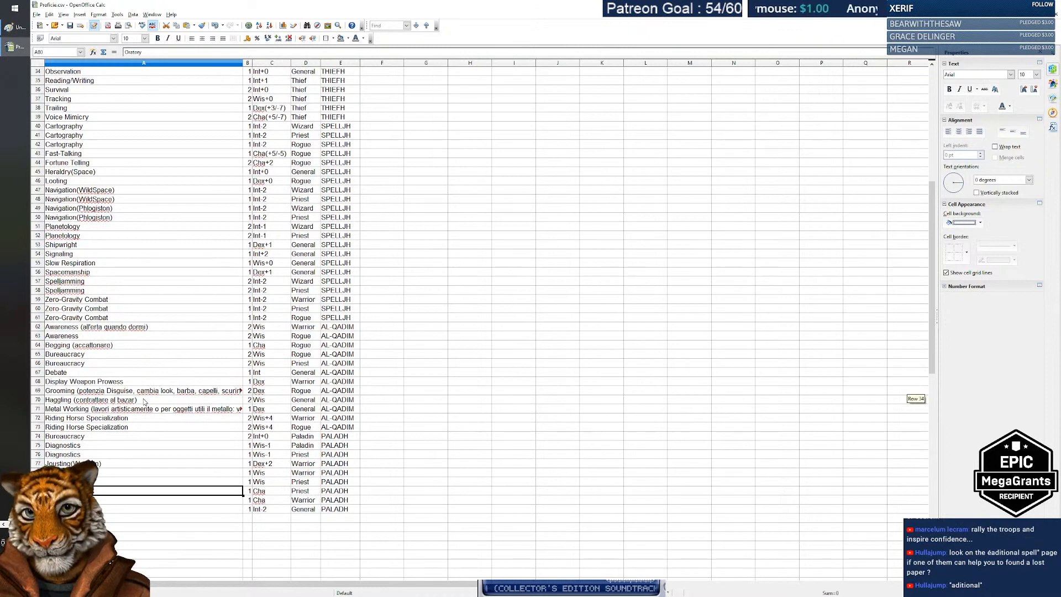
double_click(50, 344)
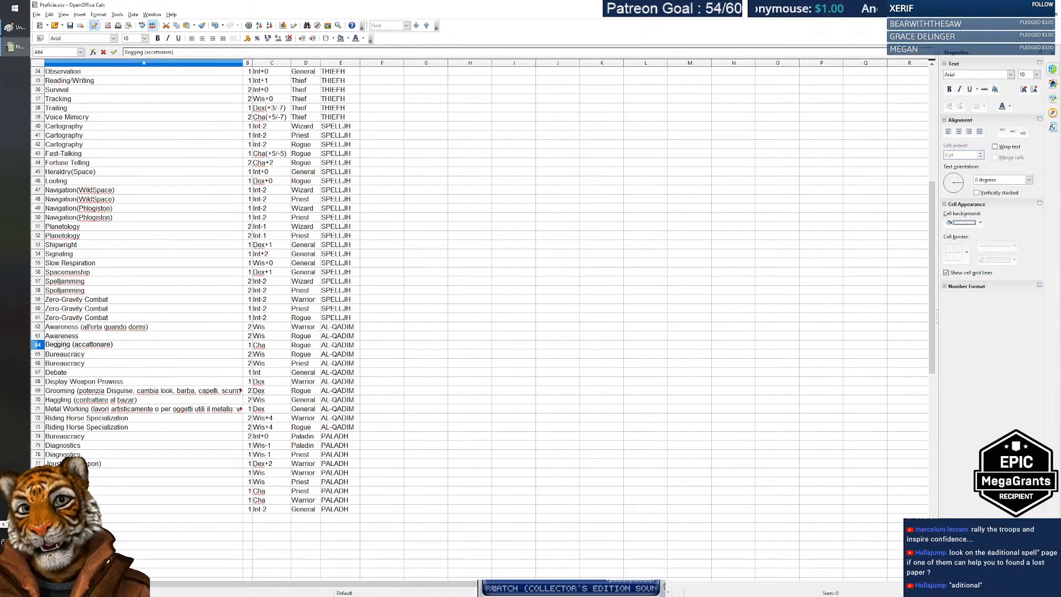
double_click(63, 344)
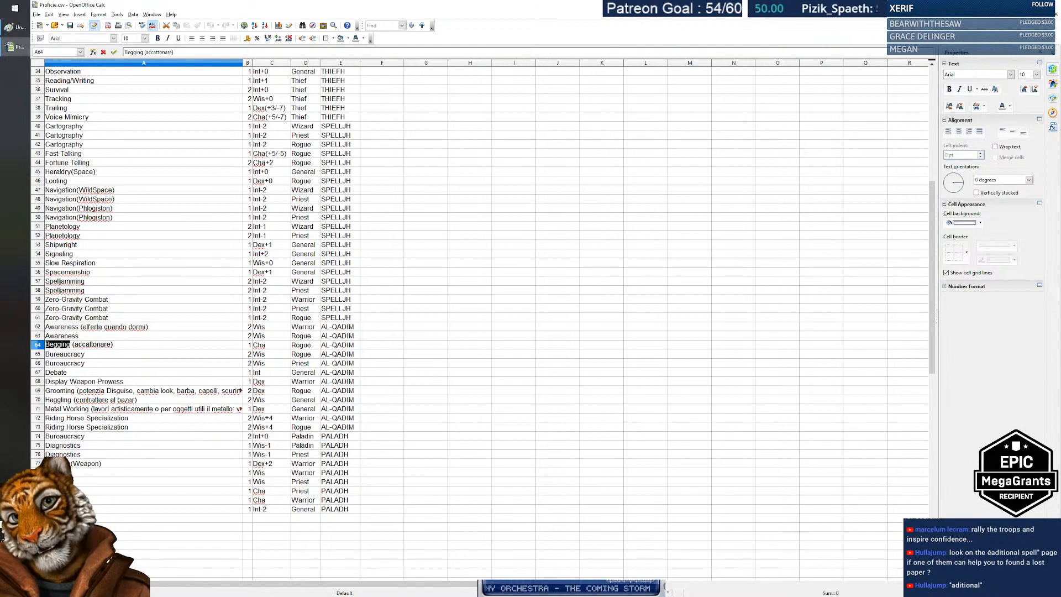
key("shift+End")
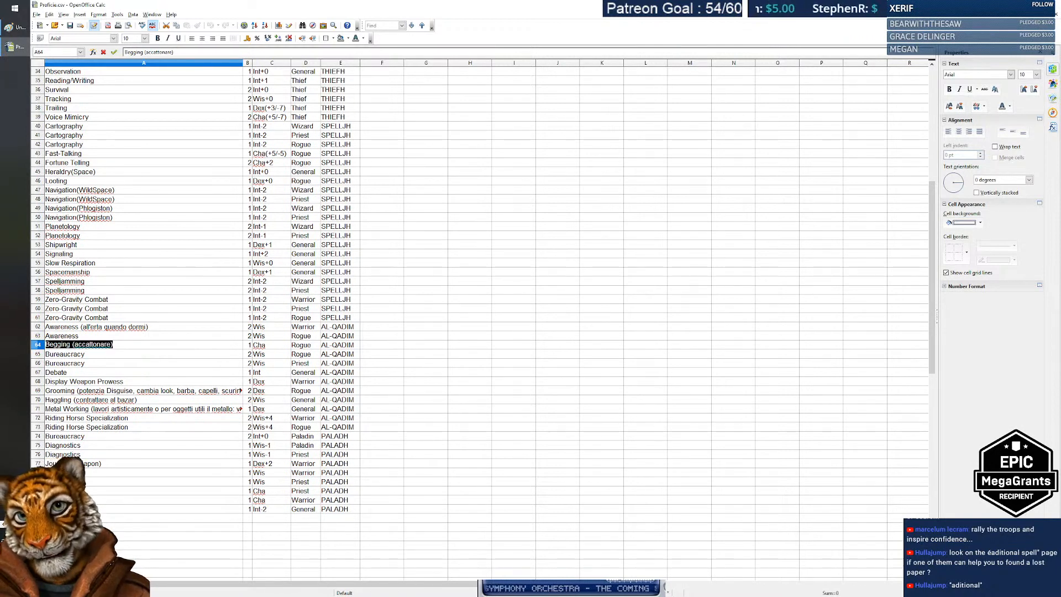
key("Home")
key("ctrl+shift+Right")
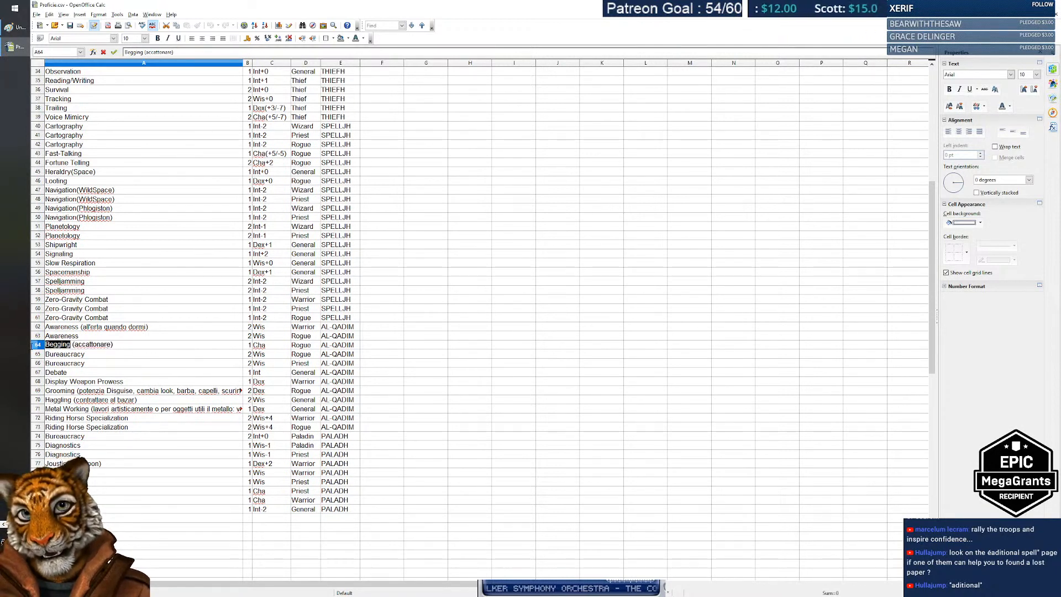
left_click(262, 347)
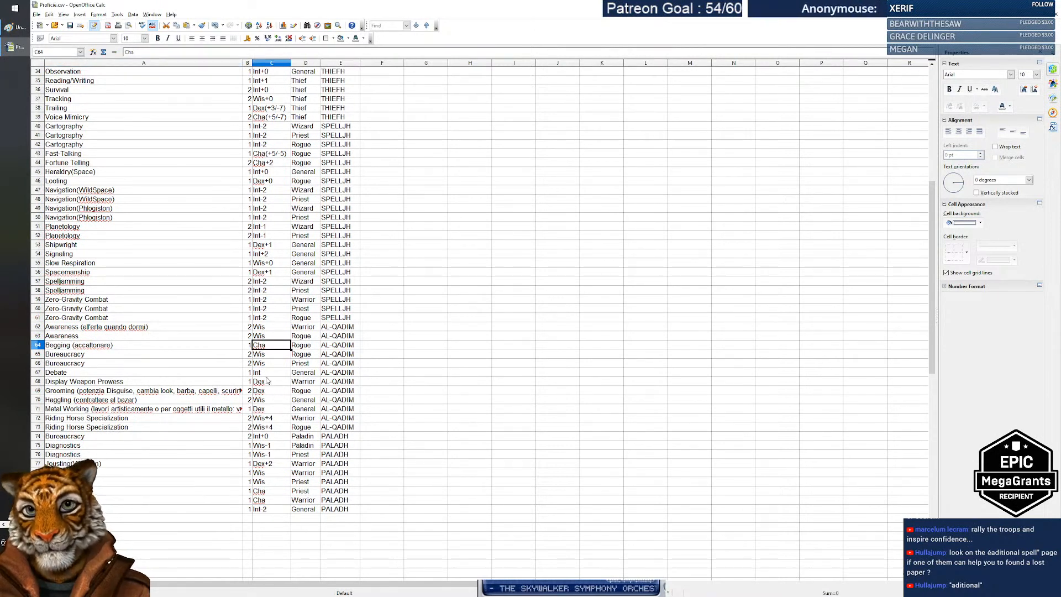
Step: Check Fortune Telling and Fast-Talking's Cha(+5/-5), then bring up the open windows list
left_click(98, 165)
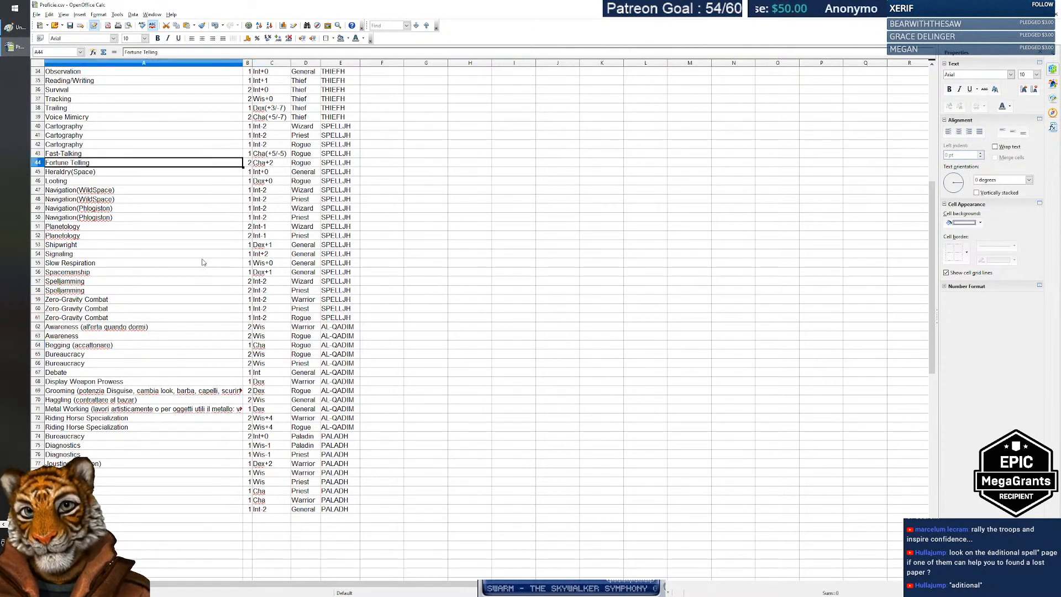
left_click(264, 155)
key("Left")
key("Left")
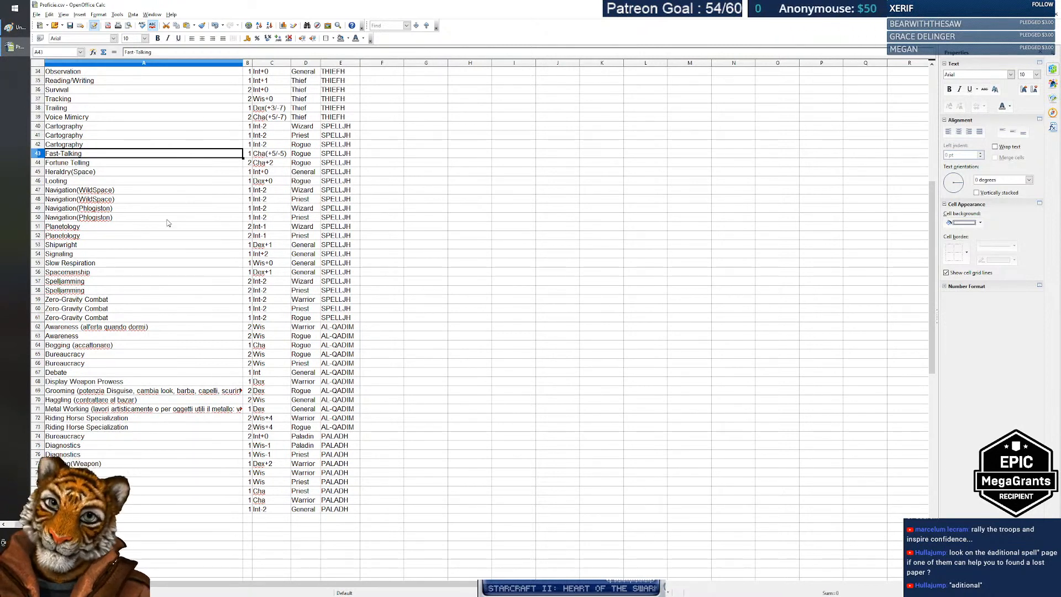
key("alt+Tab")
key("alt+Tab")
key("alt+Tab")
key("alt+Tab")
key("alt+Tab")
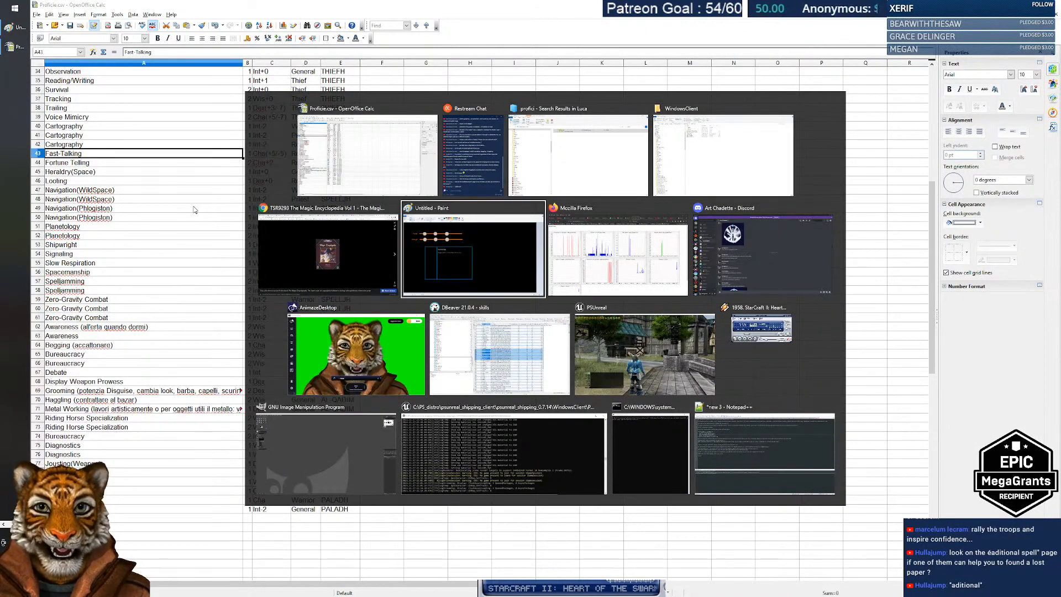
Step: Close the encyclopedia image tab in Chrome and bring up the PS Unreal Talents sheet
key("alt+shift+Tab")
key("ctrl+w")
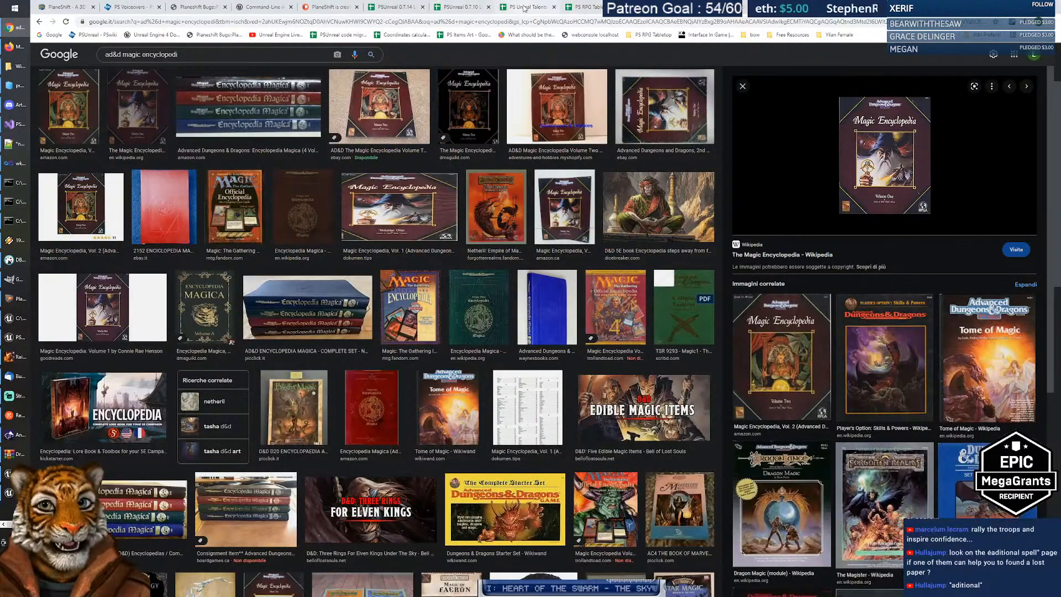
left_click(526, 8)
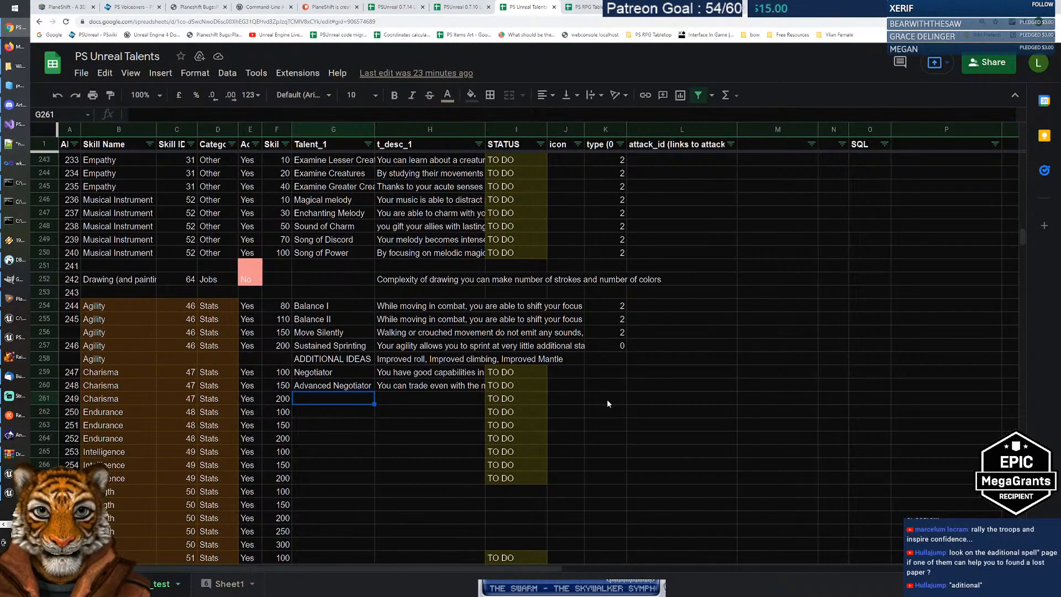
Step: Enter 'ADDITIONAL IDEAS' in L261 and 'Begging, Oratory,' in M261, then return to Calc's proficiency list
left_click(682, 398)
type("ADDITIONAL")
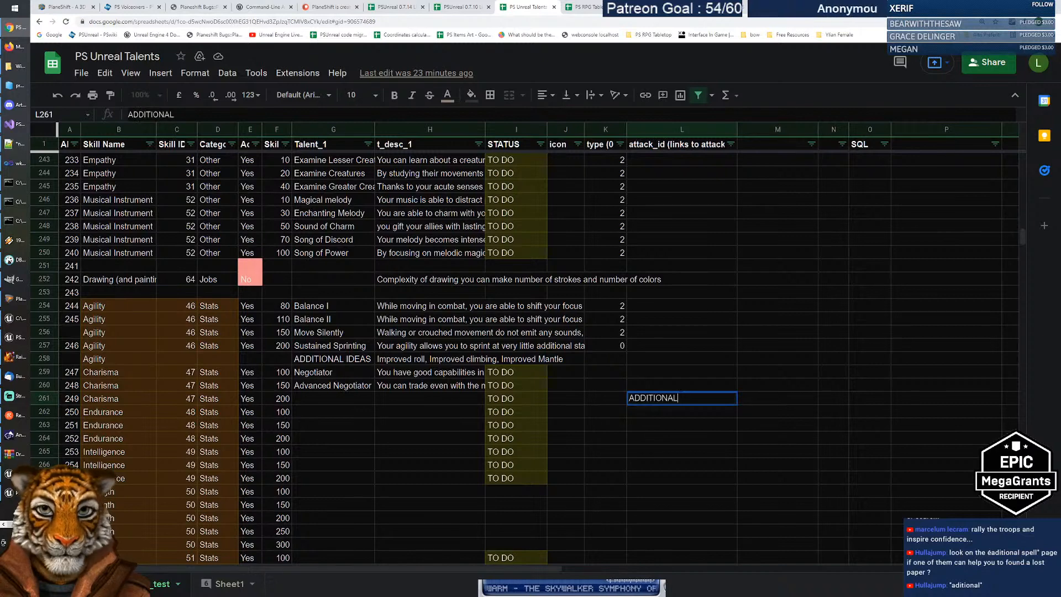
type(" IDEAS")
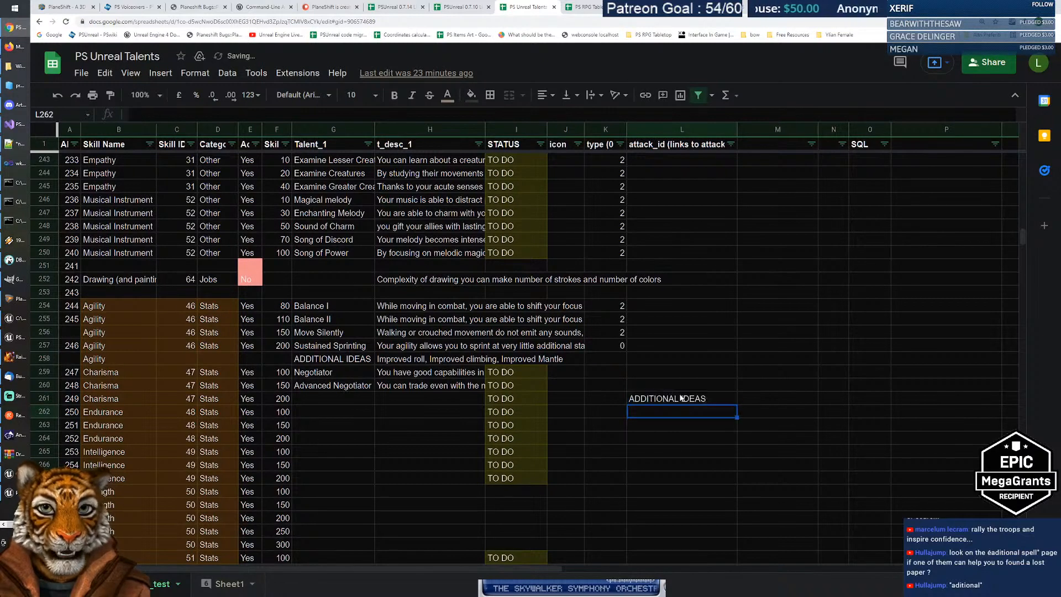
key("Tab")
type("Beggin")
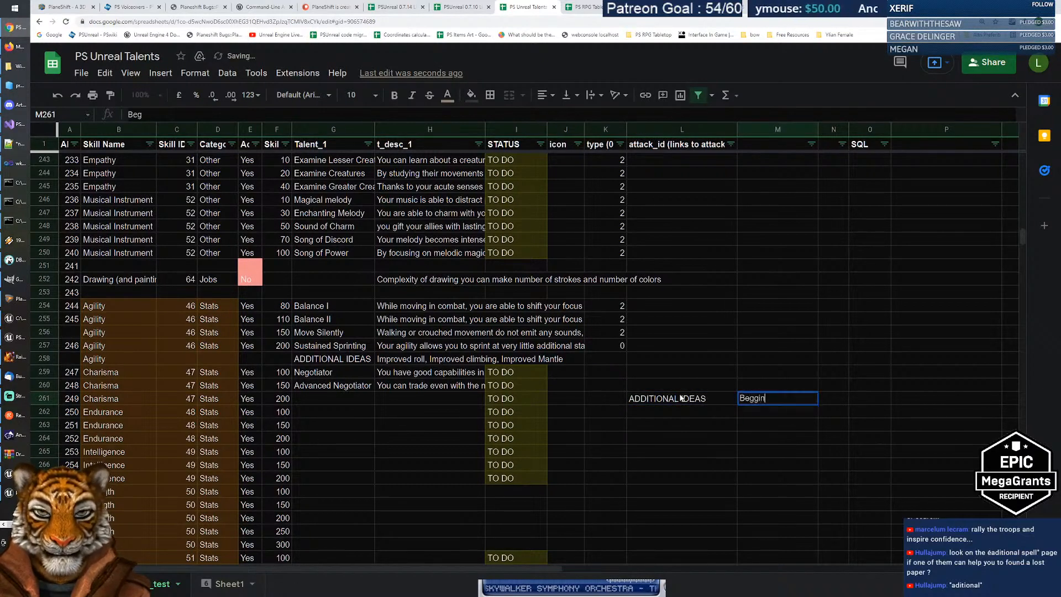
type("g, Oratory,")
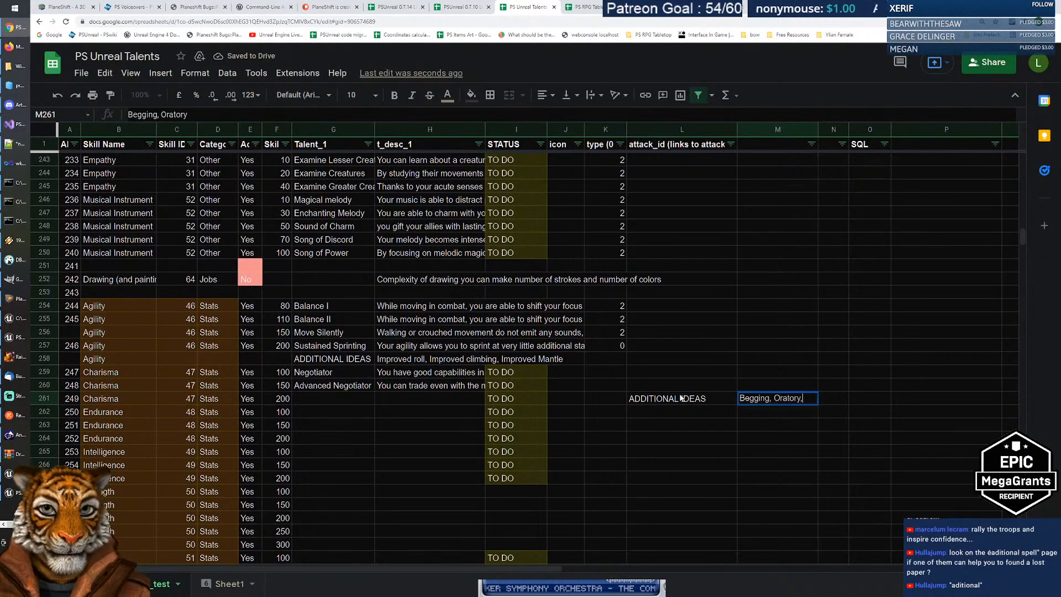
key("ctrl+super+Right")
scroll(172, 309, "up", 4)
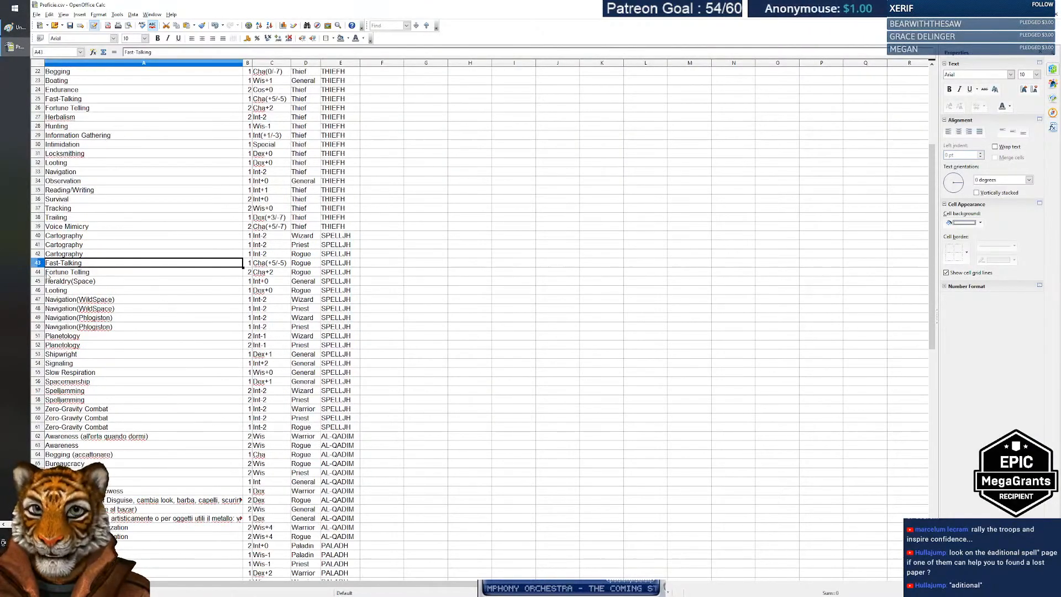
left_click(98, 273)
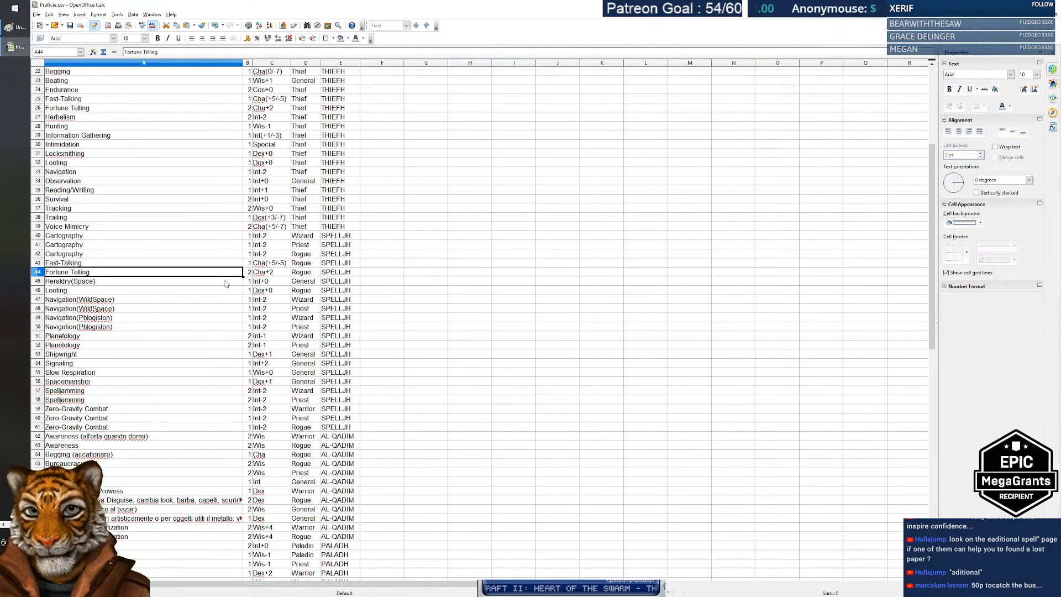
left_click(108, 265)
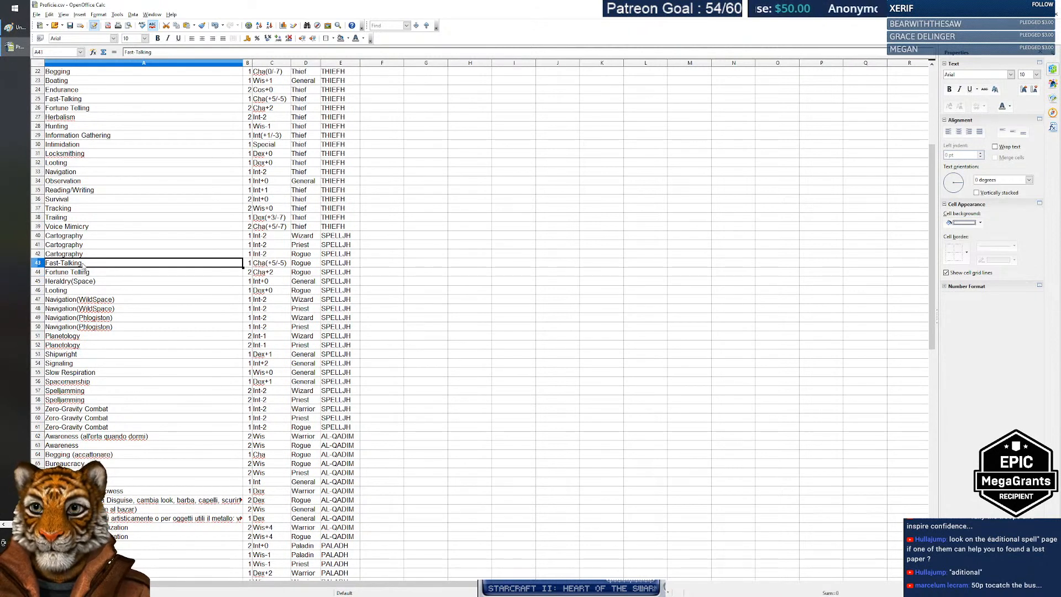
double_click(83, 263)
left_click_drag(83, 263, 15, 261)
key("Home")
key("Right")
key("Right")
key("shift+End")
left_click_drag(88, 263, 25, 261)
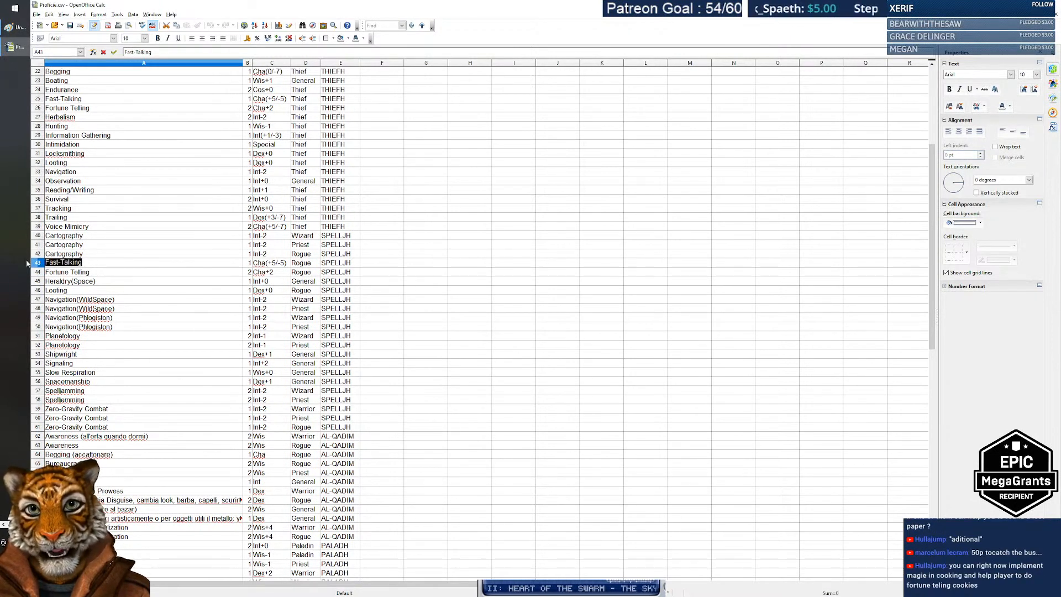
left_click_drag(131, 263, 22, 262)
left_click_drag(86, 264, 21, 261)
left_click_drag(94, 265, 22, 262)
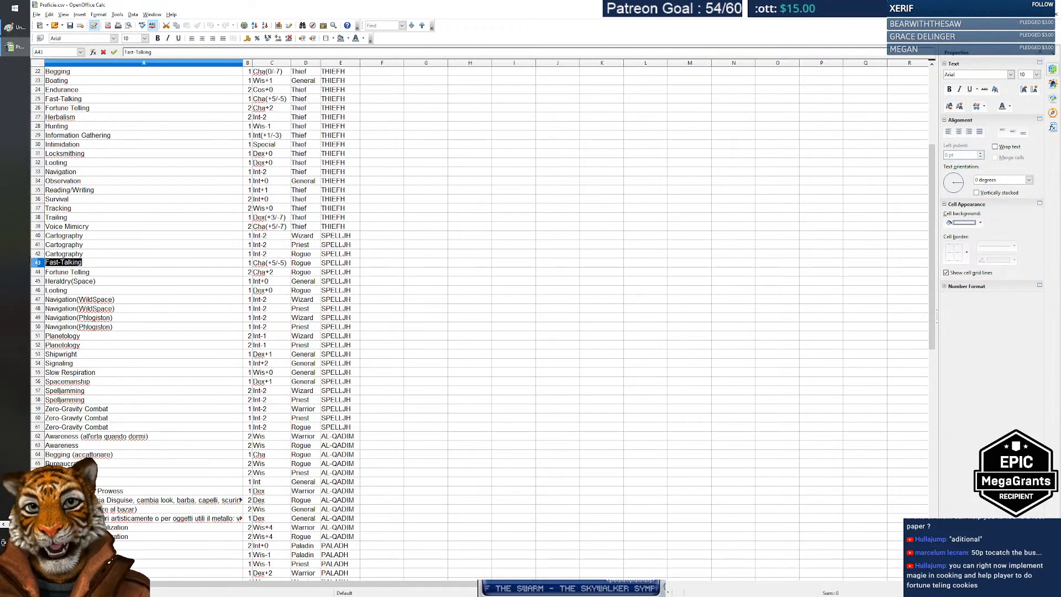
left_click(107, 265)
left_click_drag(95, 264, 23, 262)
left_click(104, 263)
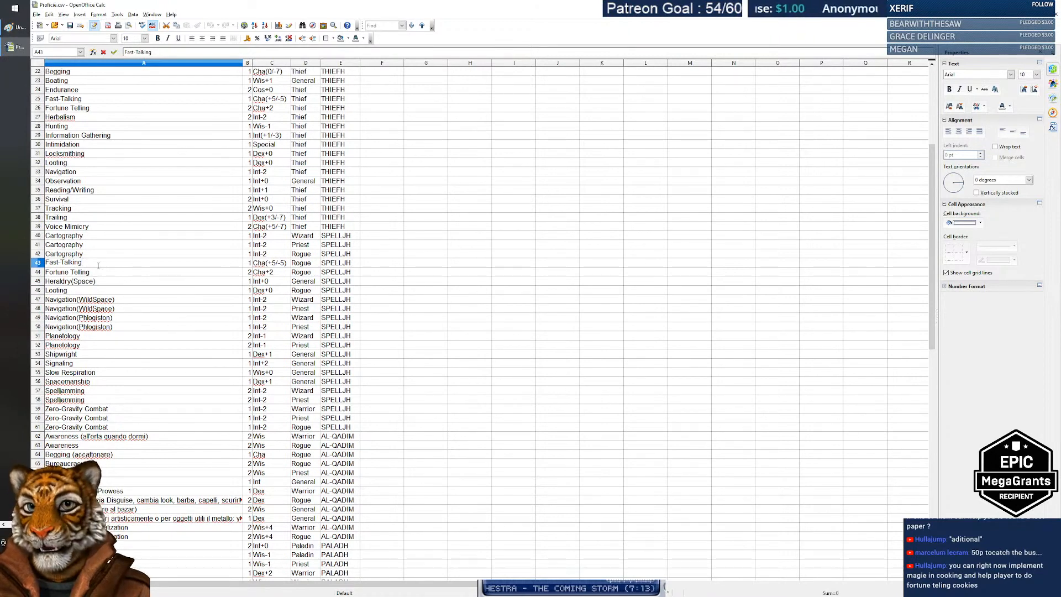
left_click(126, 245)
scroll(126, 258, "up", 1)
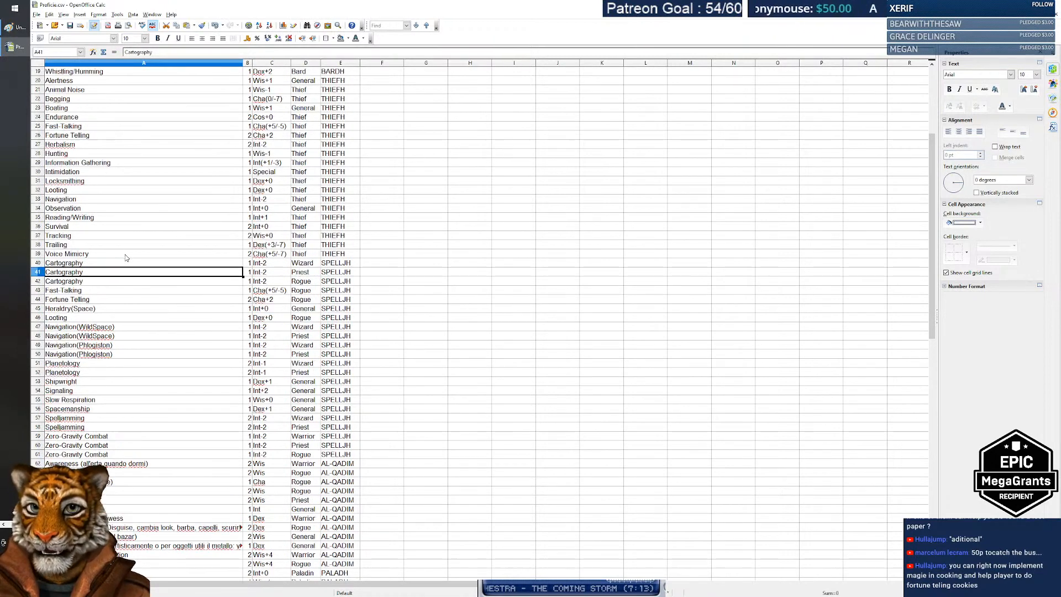
triple_click(84, 252)
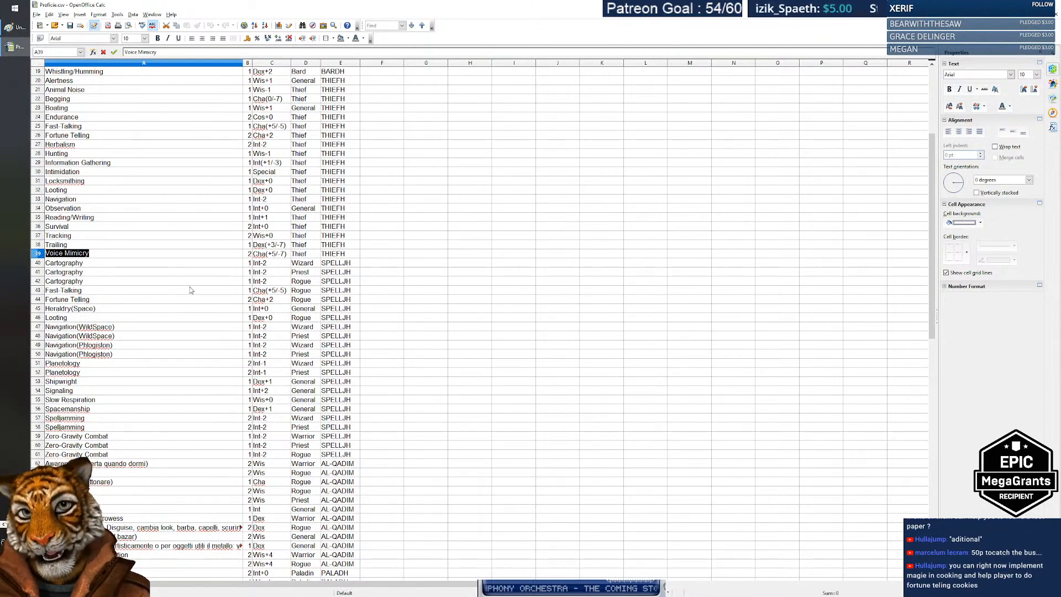
scroll(190, 289, "up", 2)
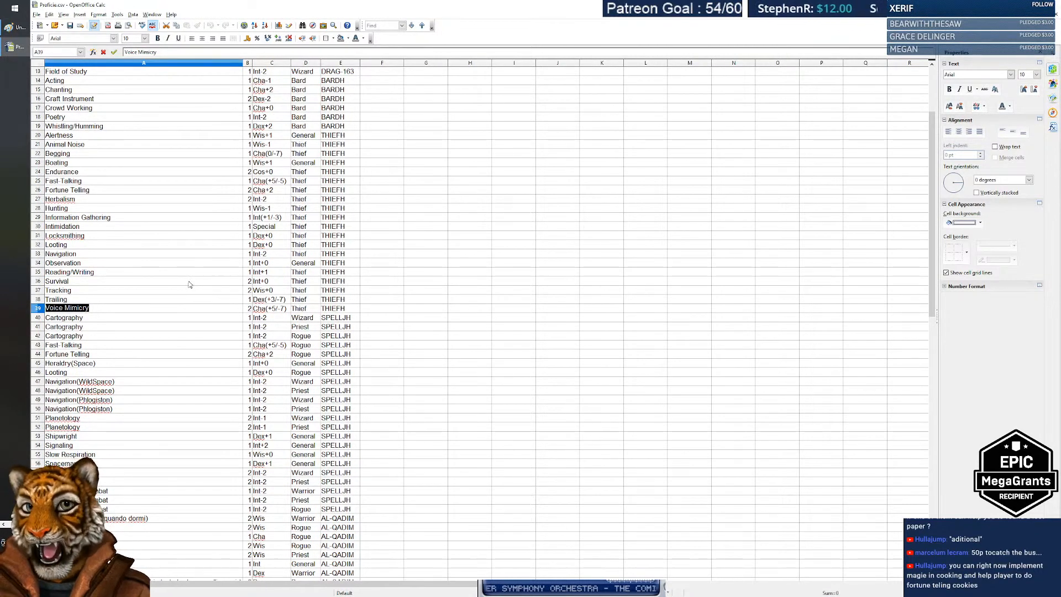
triple_click(98, 190)
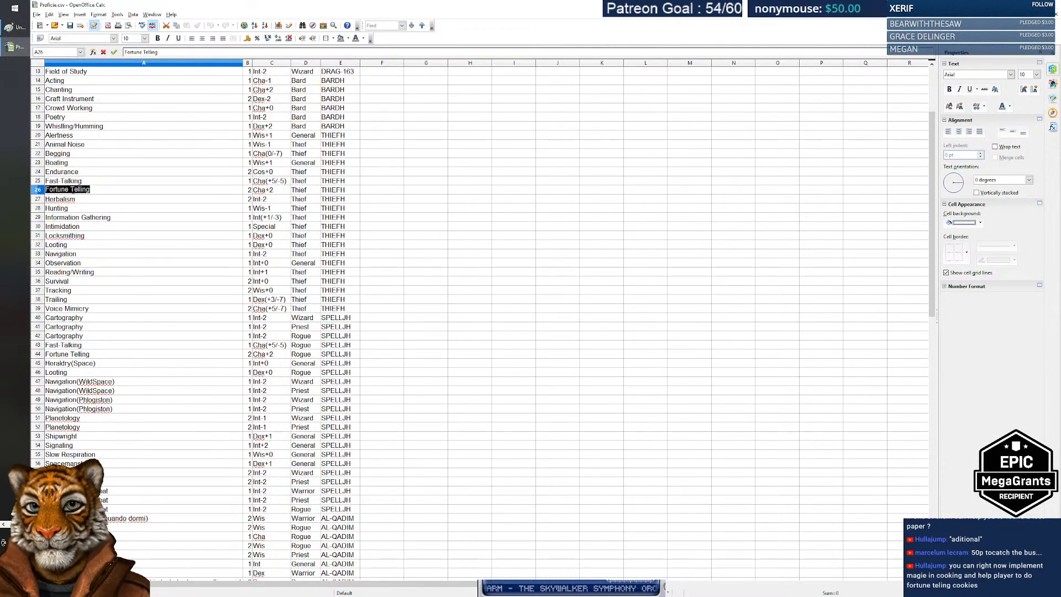
scroll(162, 232, "up", 2)
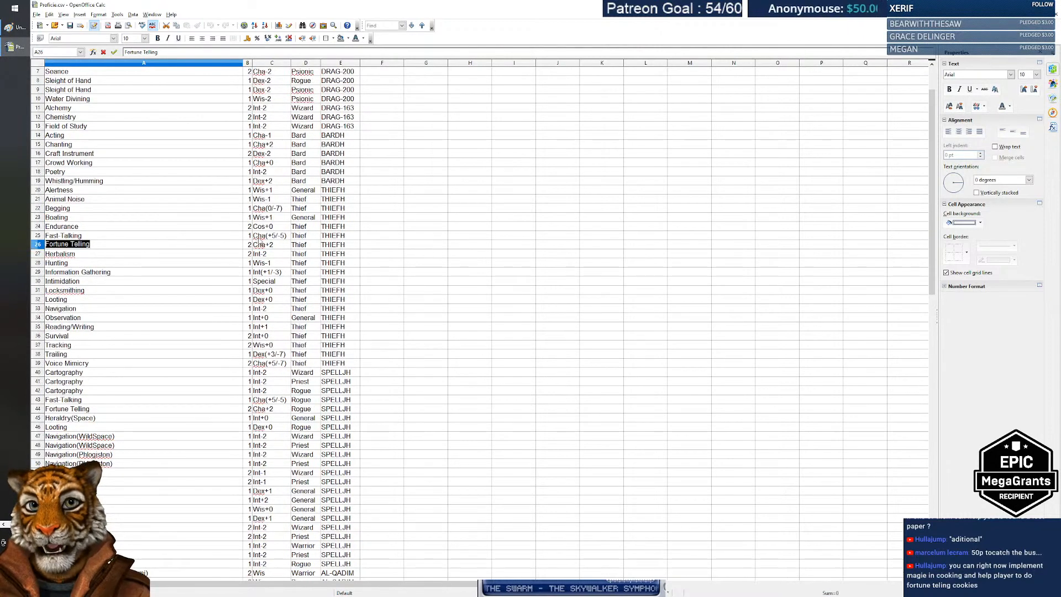
left_click(98, 238)
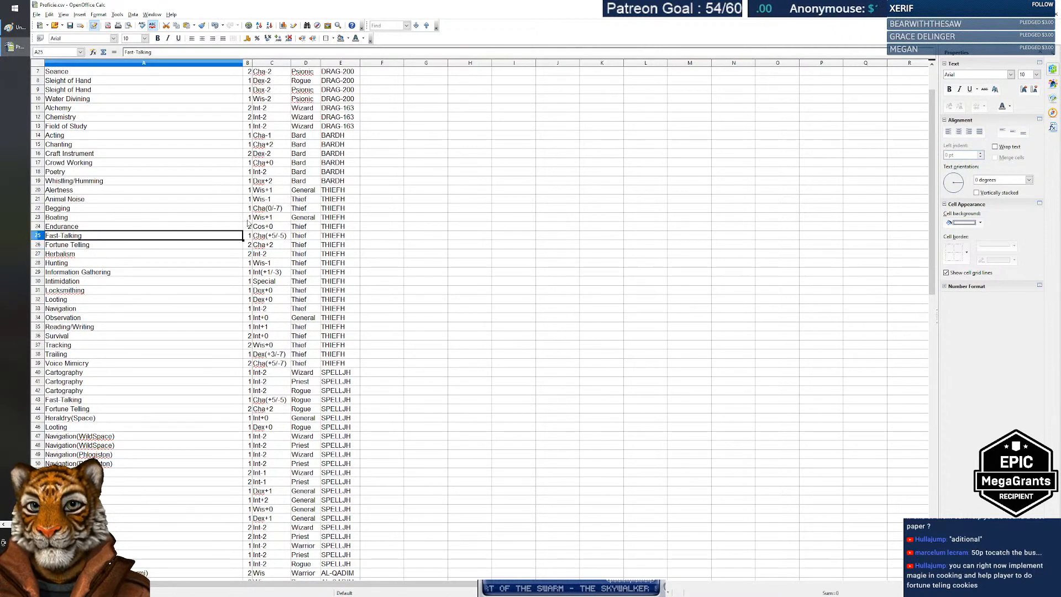
double_click(84, 209)
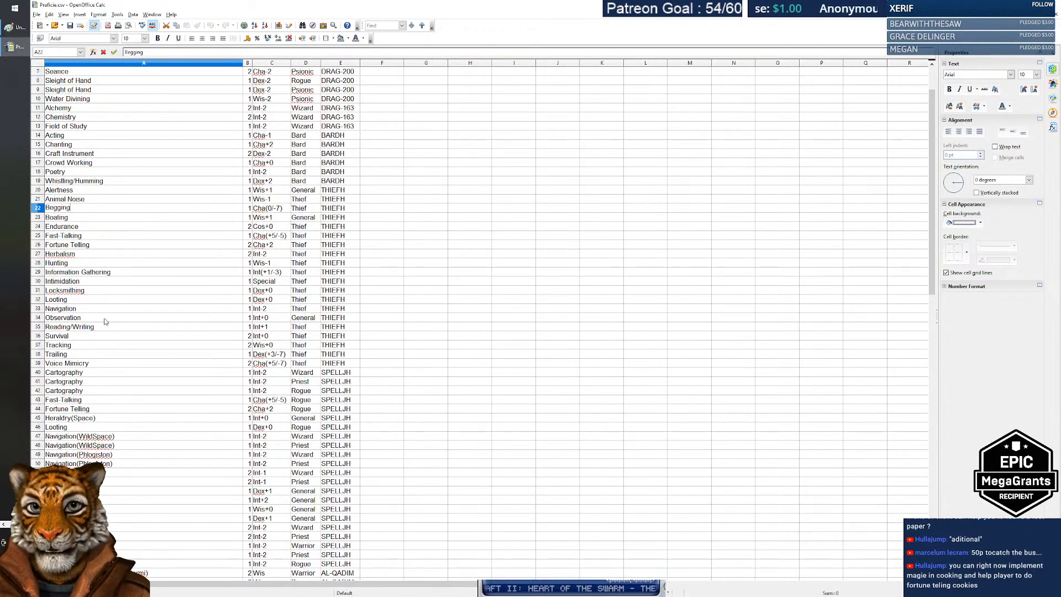
scroll(183, 353, "up", 2)
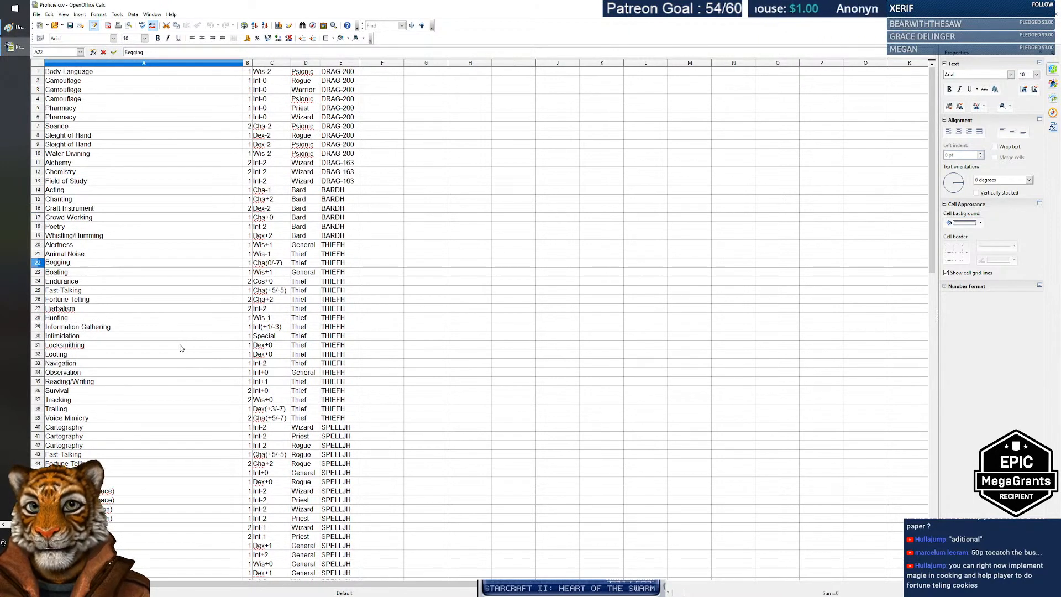
double_click(95, 218)
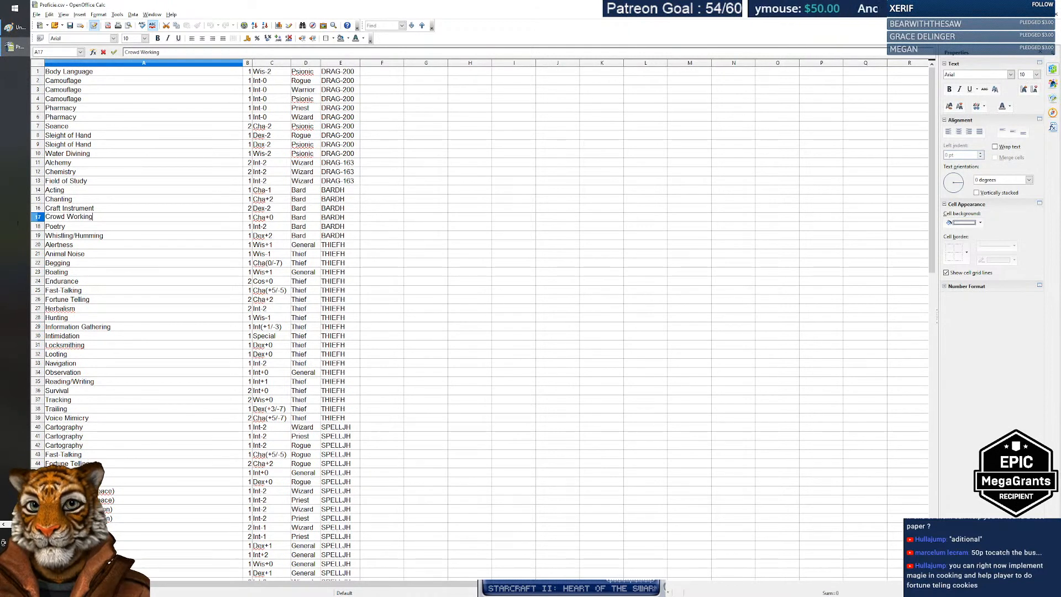
key("ctrl+shift+Left")
key("ctrl+shift+Left")
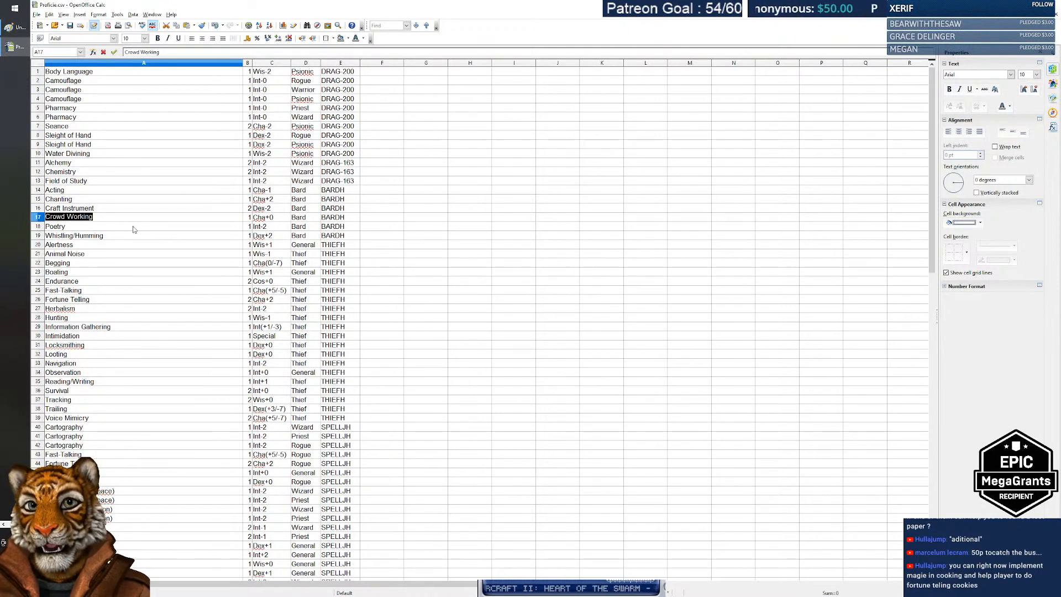
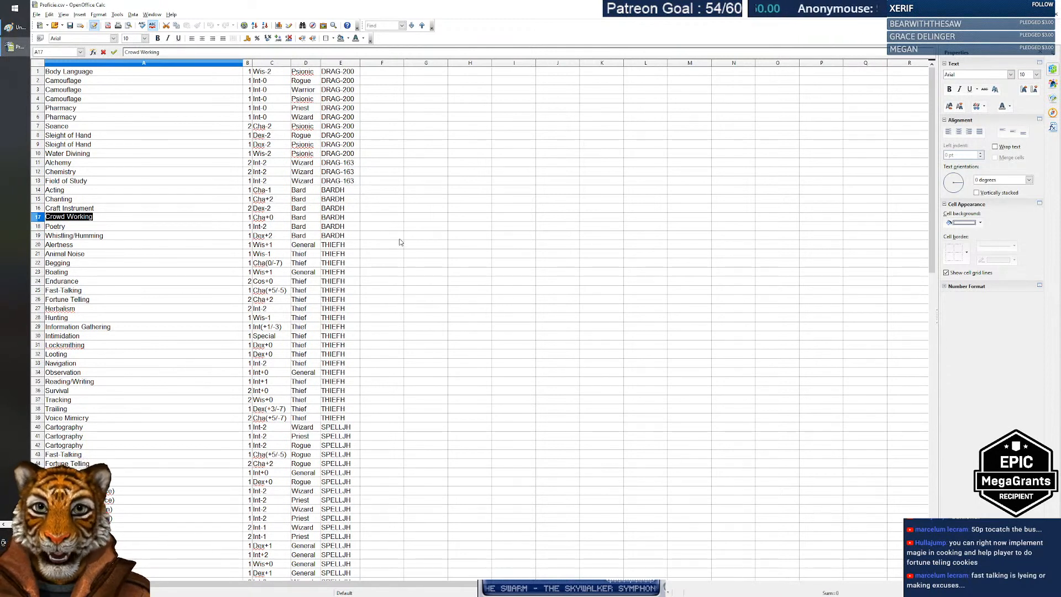
Step: Review the Crowd Working row's values in the Calc proficiency list, then move to Chanting
left_click(389, 217)
left_click(89, 219)
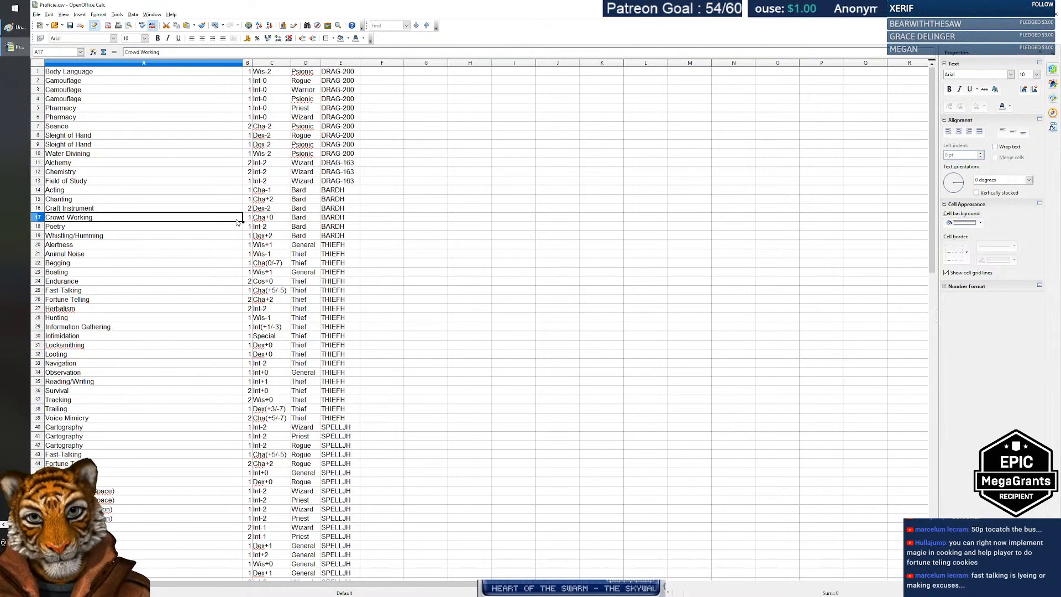
key("Right")
key("Right")
key("Right")
key("Right")
key("Left")
key("Left")
key("Left")
key("Left")
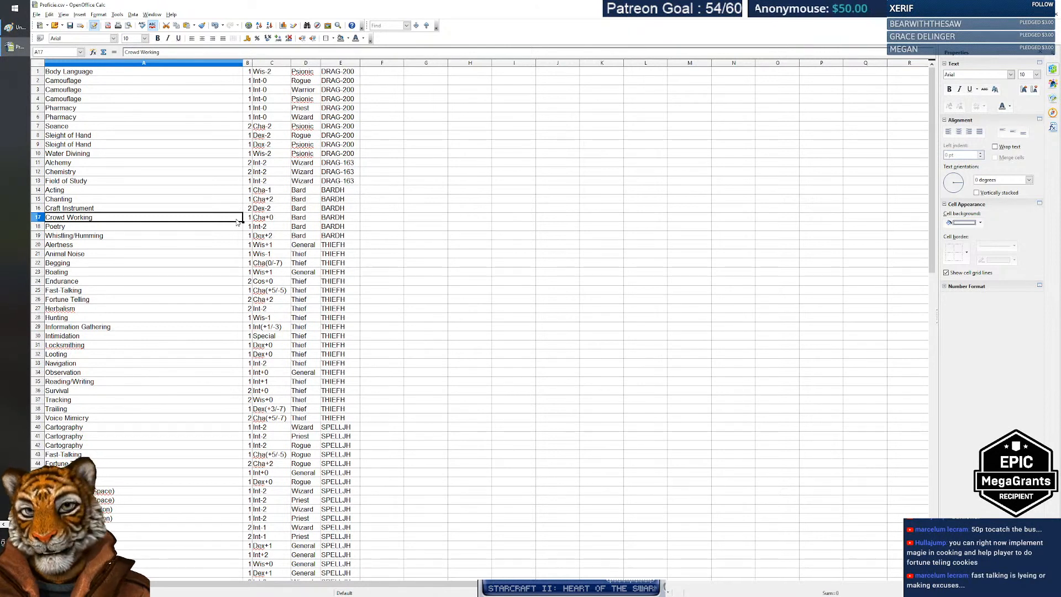
key("Right")
key("Up")
key("Up")
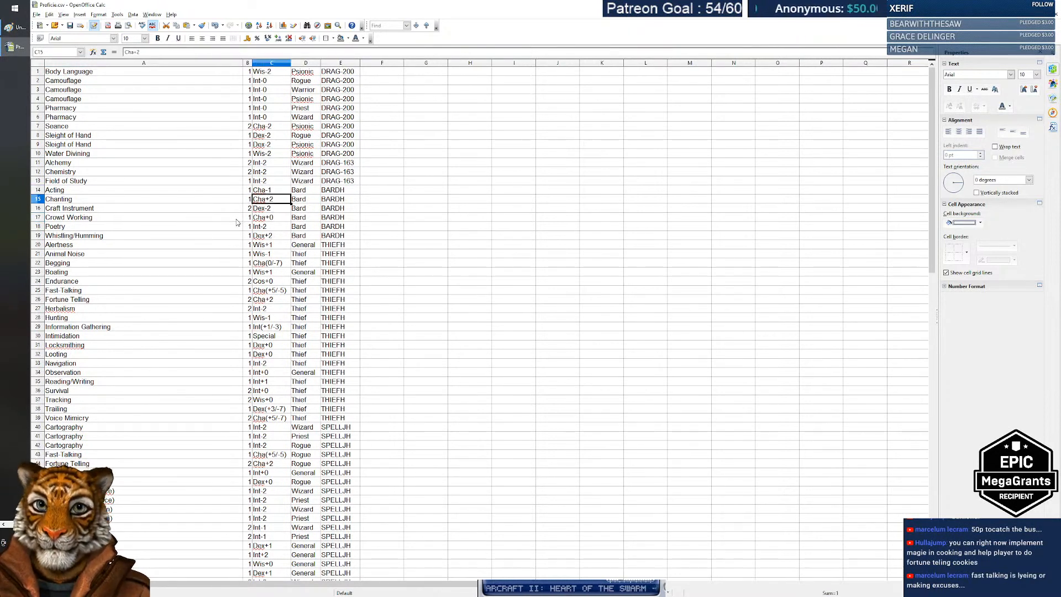
key("Left")
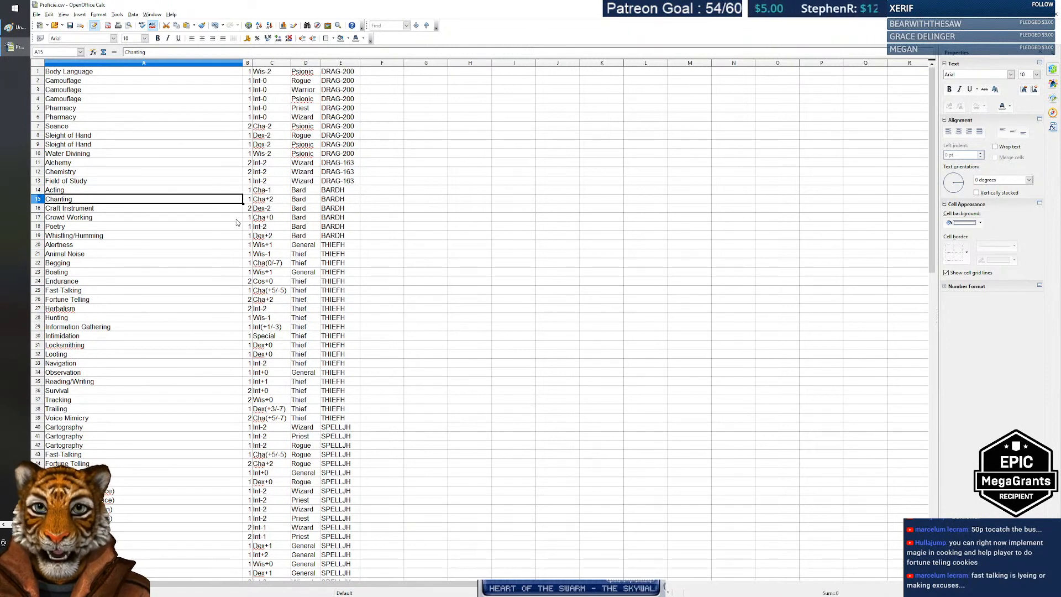
Step: Inspect the Chanting skill name, then return to the PS Unreal Talents sheet
double_click(78, 201)
left_click_drag(78, 201, 35, 203)
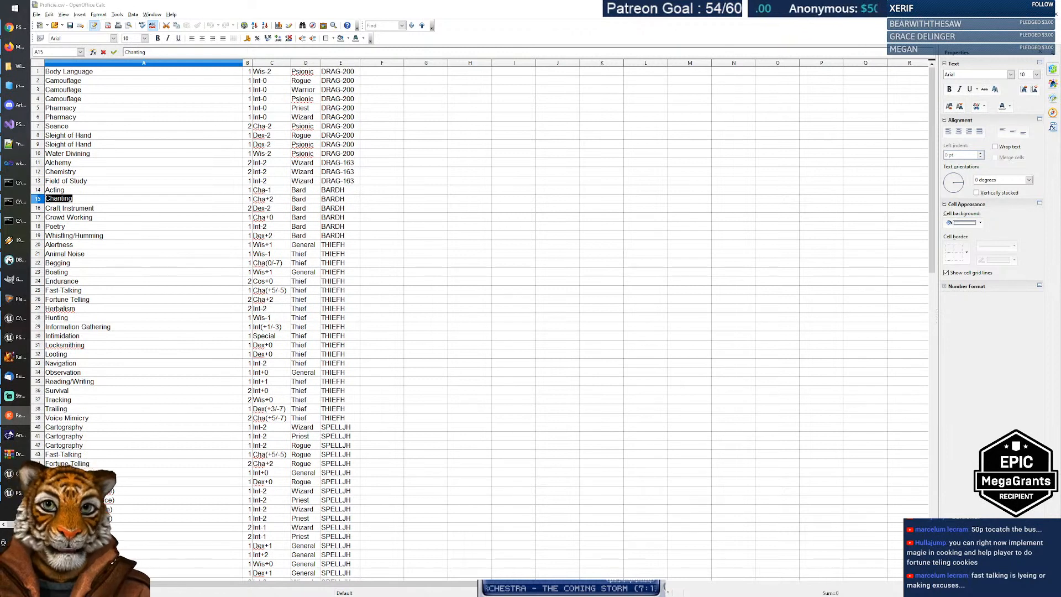
left_click(391, 198)
left_click(145, 201)
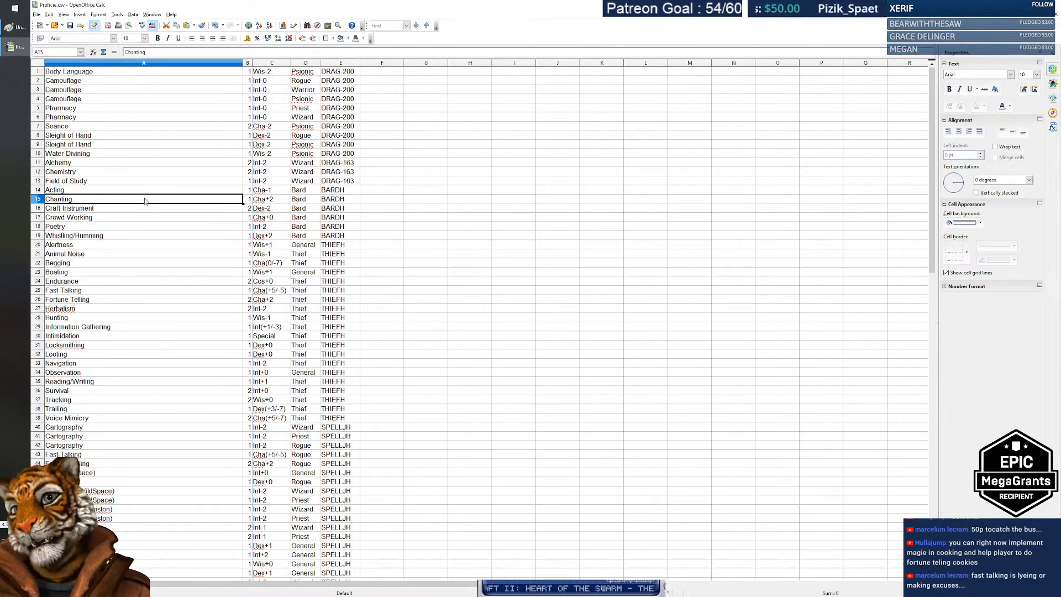
key("alt+Tab")
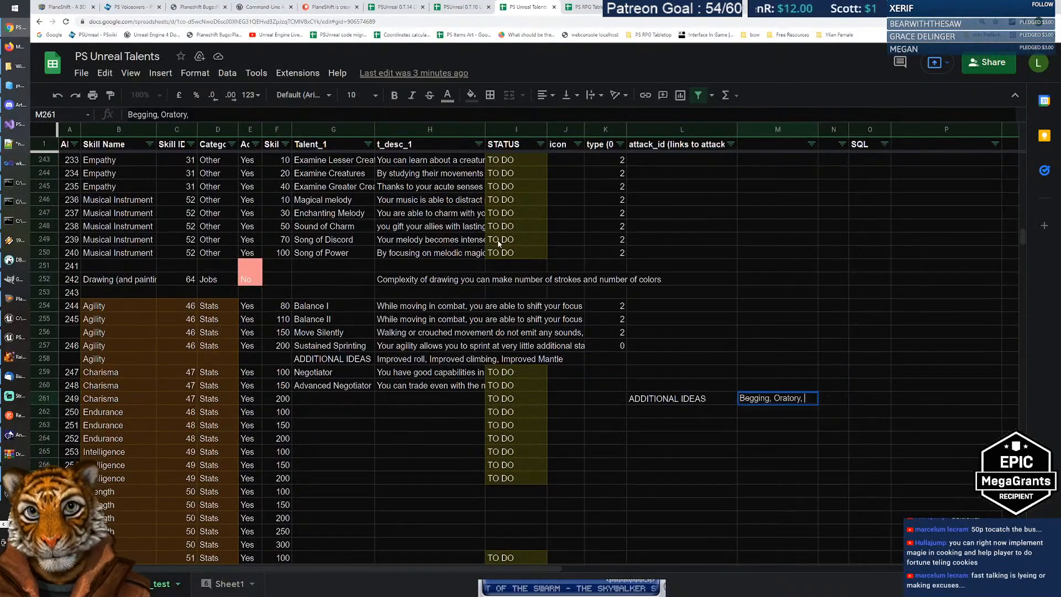
Step: Change M261's note to 'Begging (NPCs give you money)' and move to the talent-name cell G261
key("BackSpace")
key("BackSpace")
key("BackSpace")
key("BackSpace")
key("BackSpace")
key("BackSpace")
key("BackSpace")
key("BackSpace")
key("BackSpace")
key("BackSpace")
key("BackSpace")
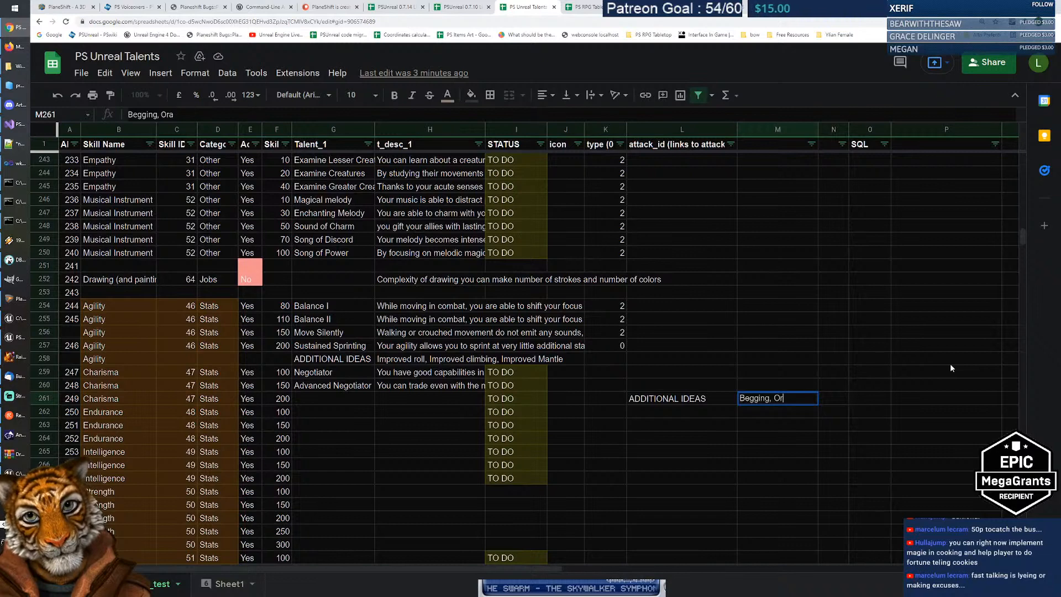
type("(")
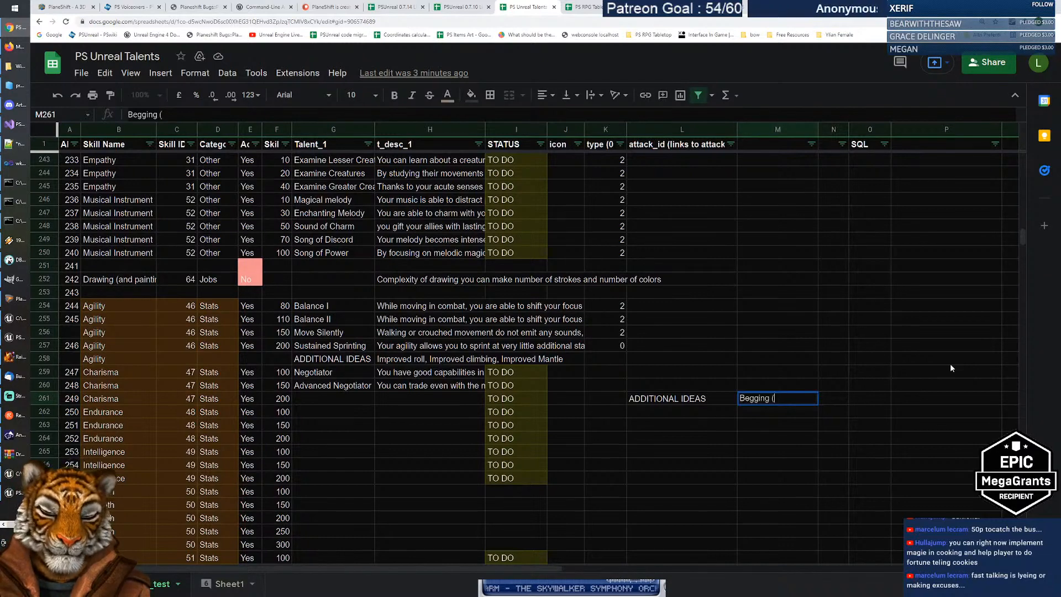
type("NPCs ")
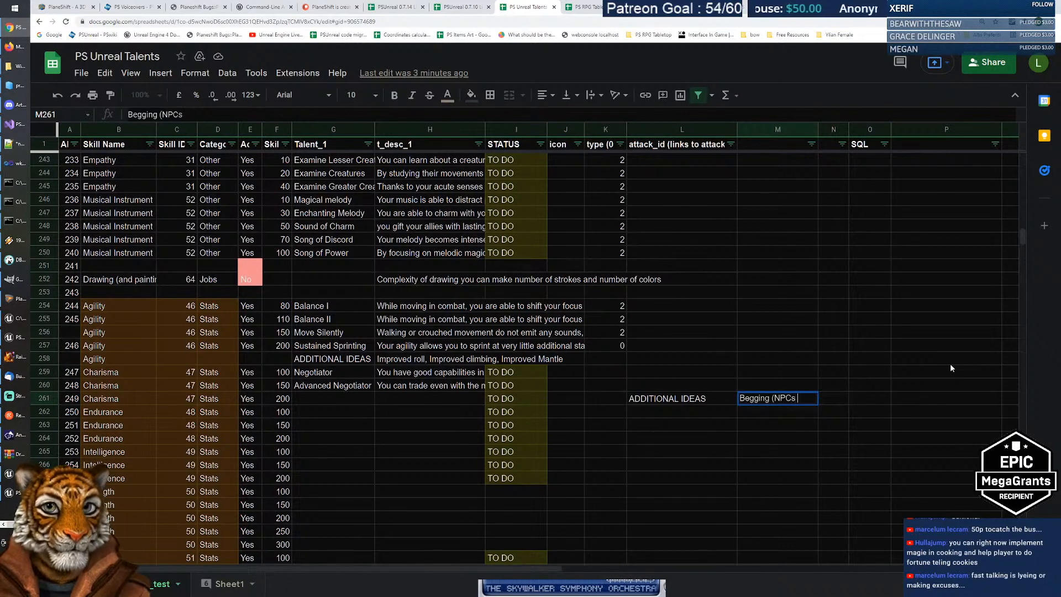
type("give you money)")
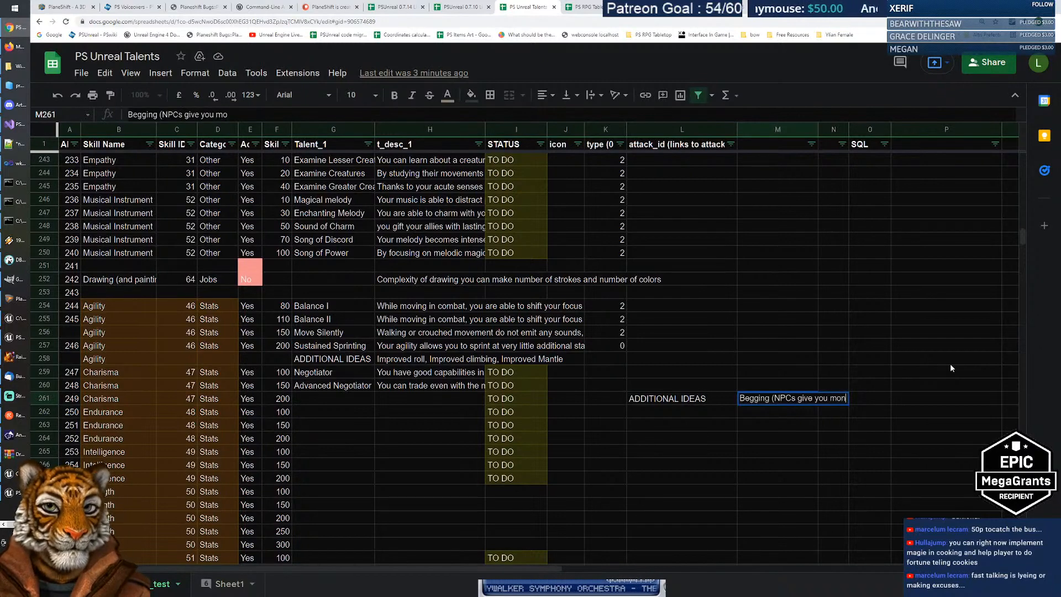
key("Return")
key("Up")
key("Left")
key("Left")
key("Left")
key("Left")
key("Left")
key("Left")
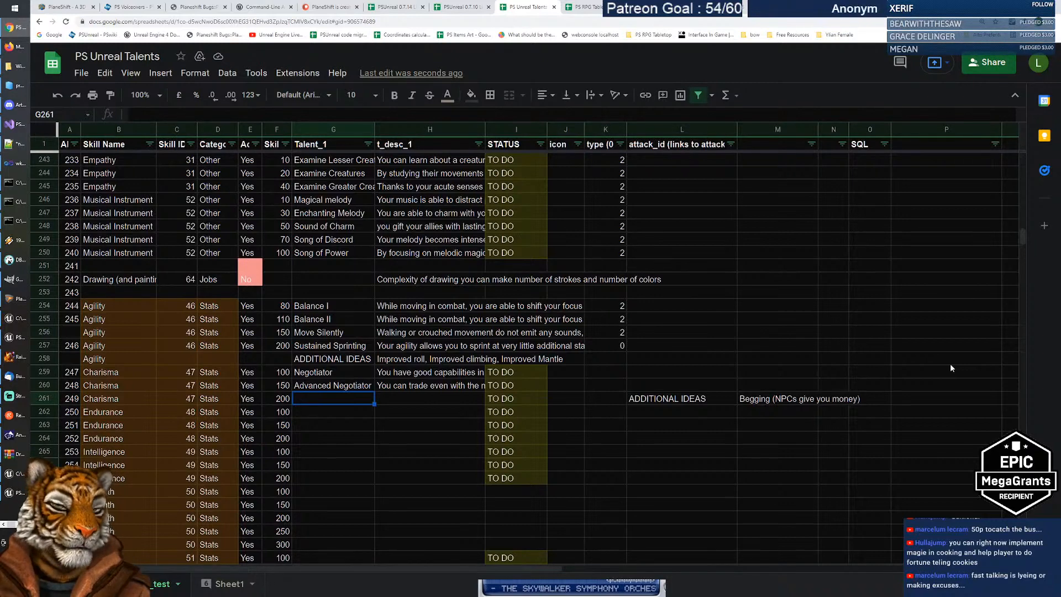
Step: Name the row 261 talent 'Empowering Speech' in G261
type("Empo")
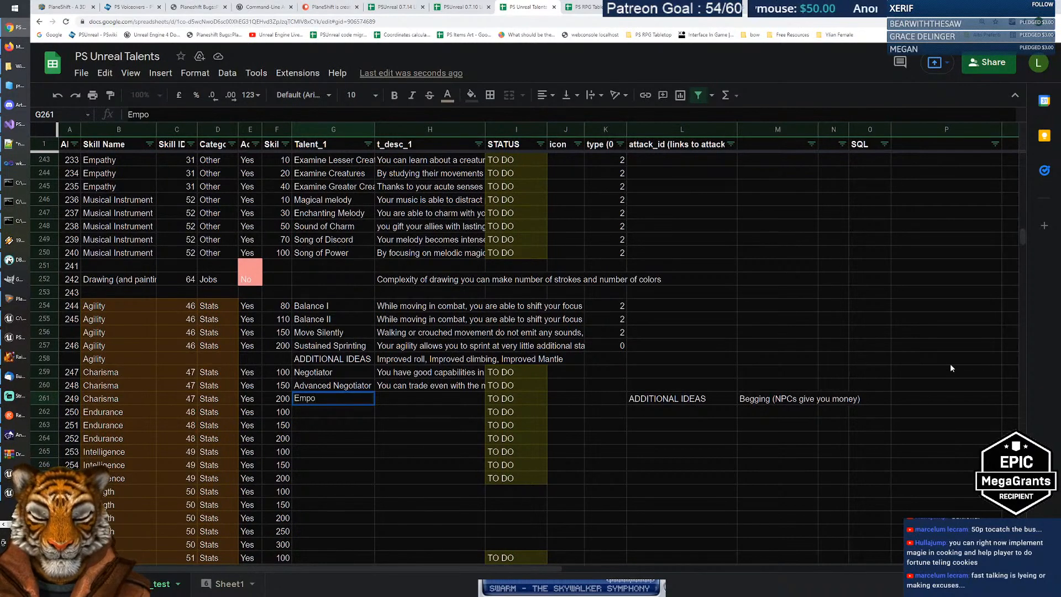
type("wering Speech")
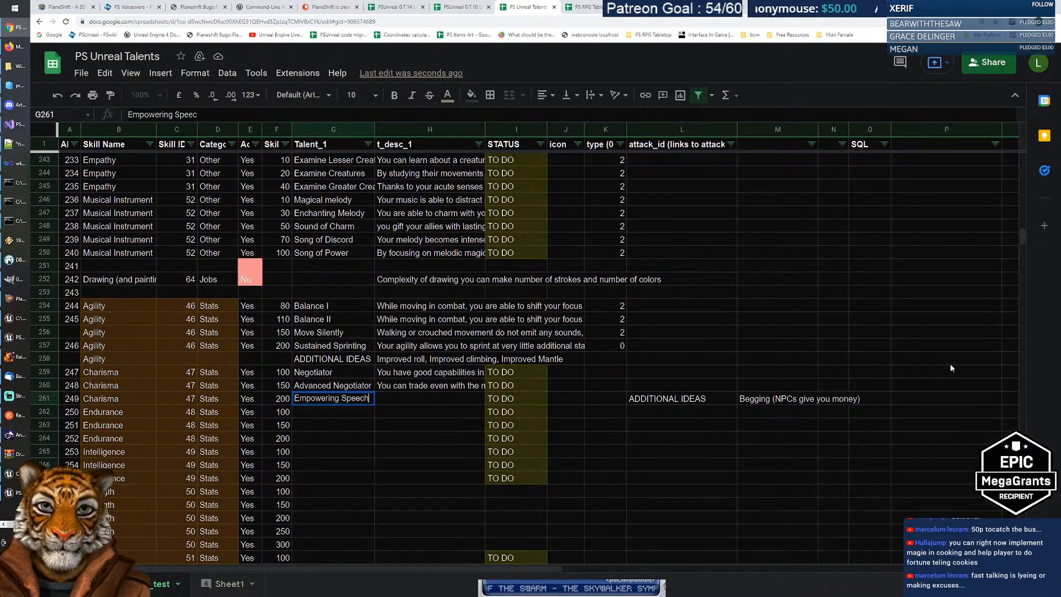
key("Return")
key("Right")
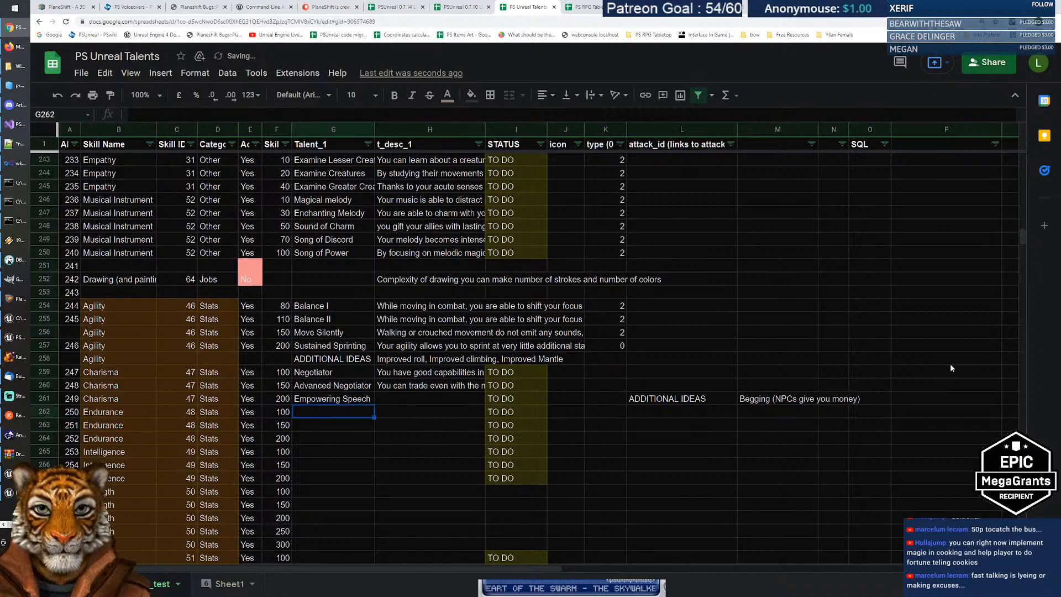
key("Up")
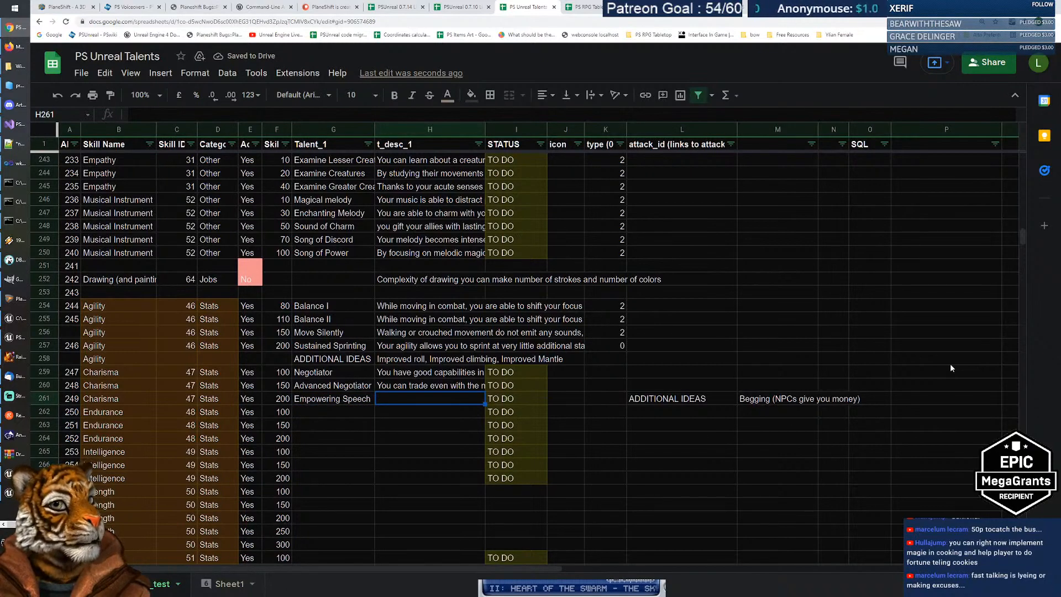
Step: Describe it in H261: 'With an inspiring speech you can boost the morale of your friends. Bonus to'
type("You can")
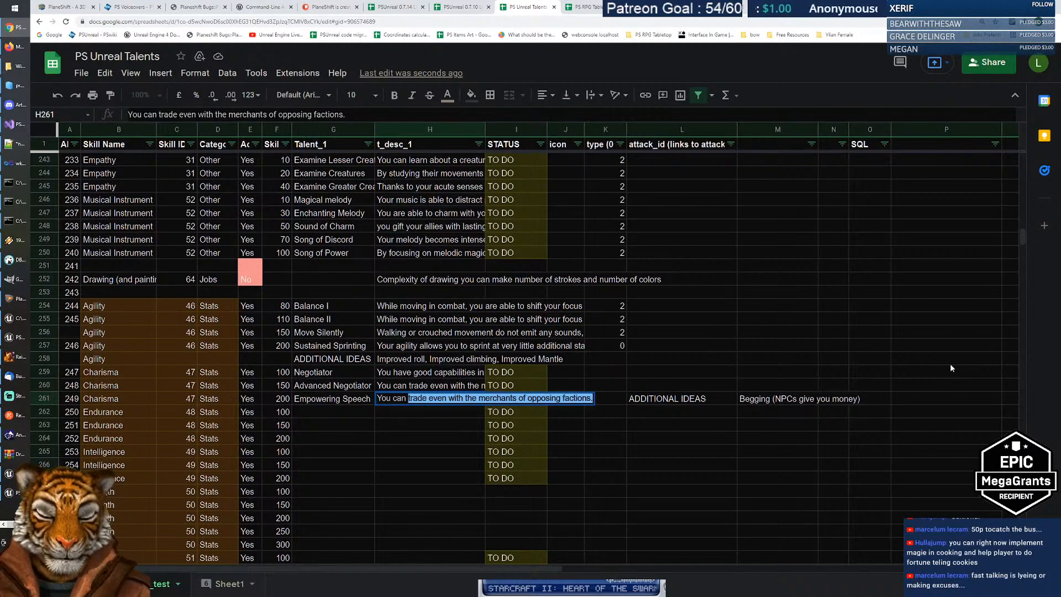
key("BackSpace")
key("BackSpace")
key("BackSpace")
key("BackSpace")
key("BackSpace")
key("BackSpace")
key("BackSpace")
key("BackSpace")
type("W")
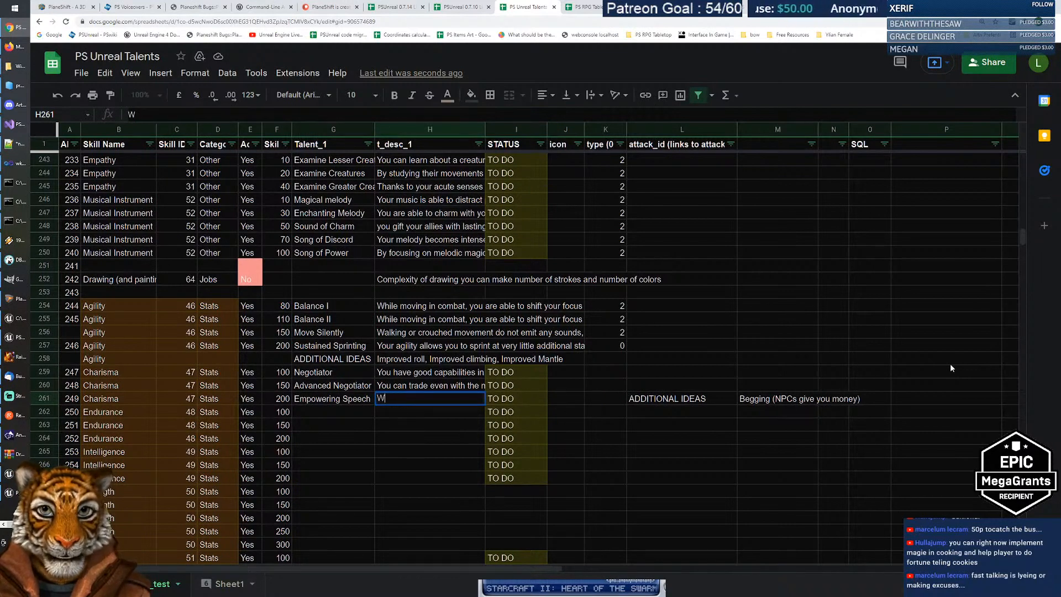
type("ith an i")
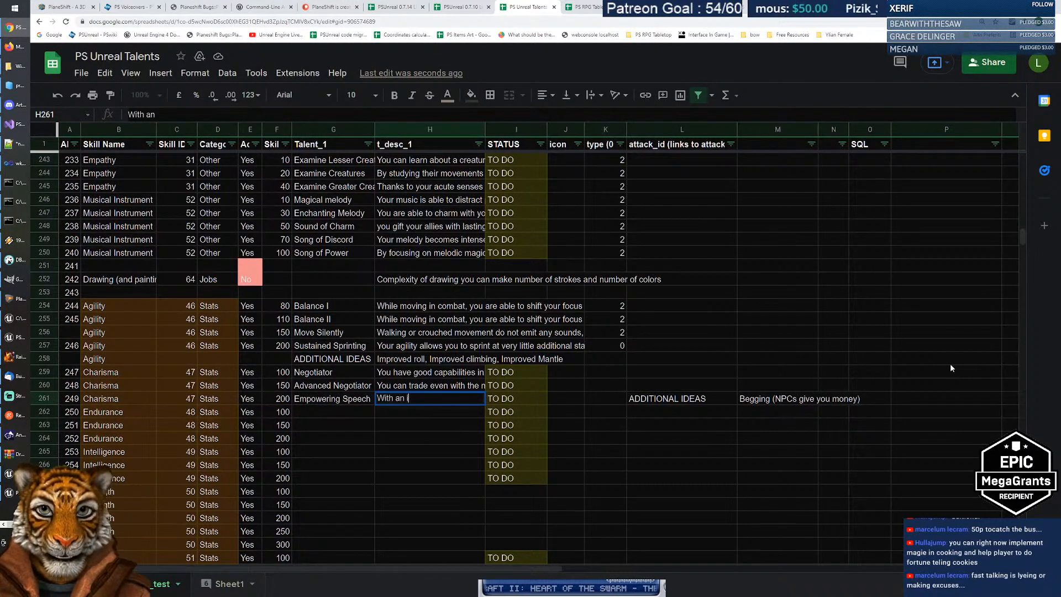
type("nspiring and")
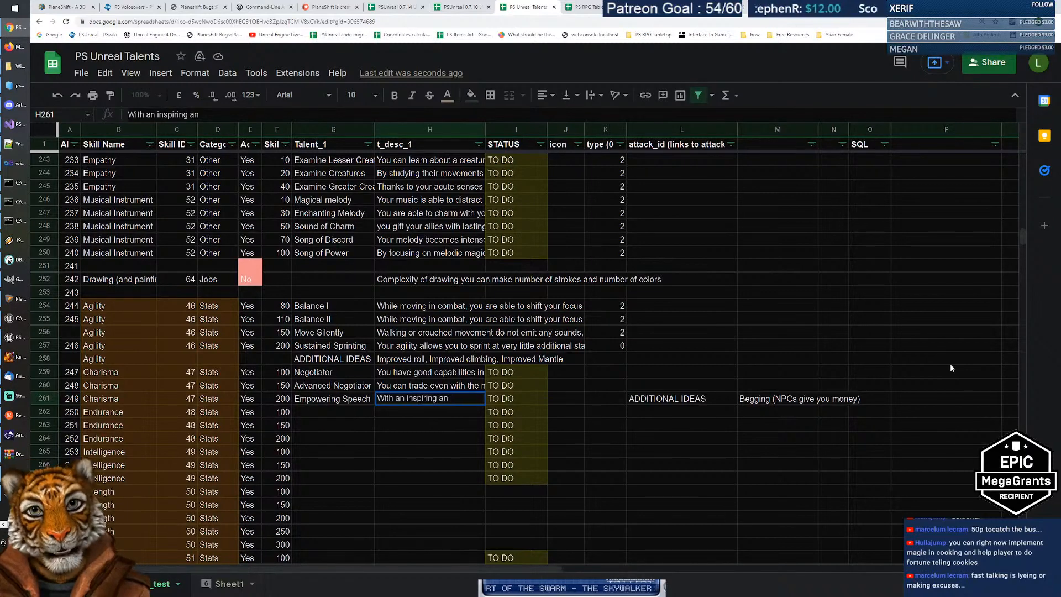
key("BackSpace")
key("BackSpace")
type("speech")
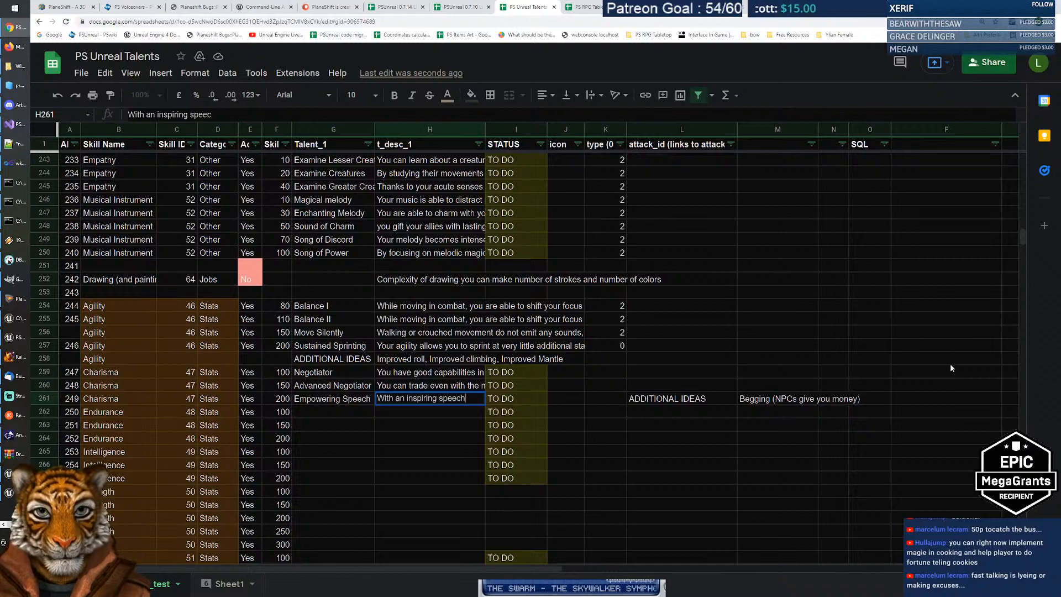
type(" you can ")
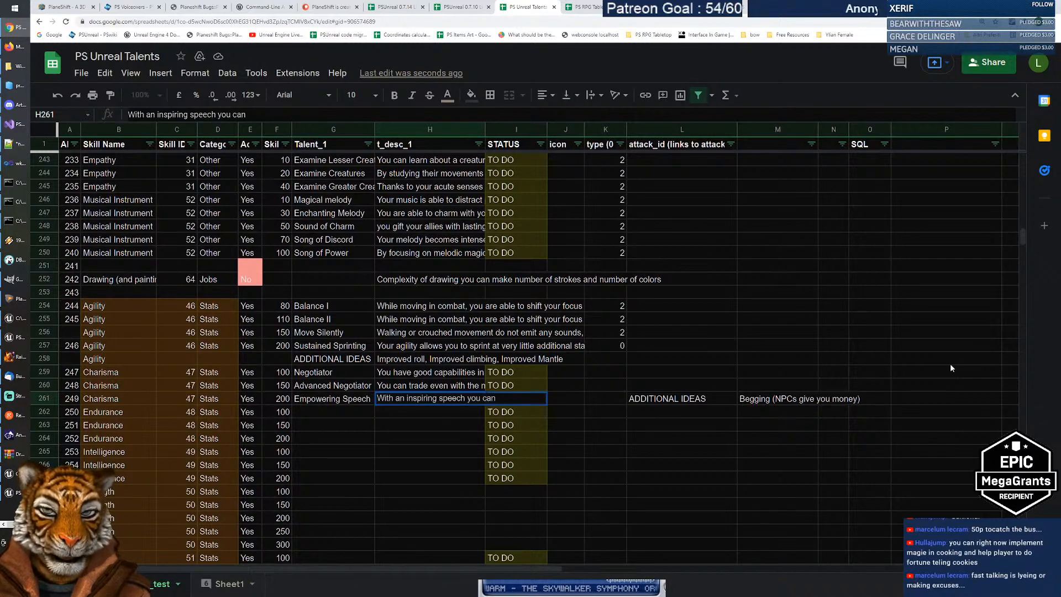
type("boost the moral of")
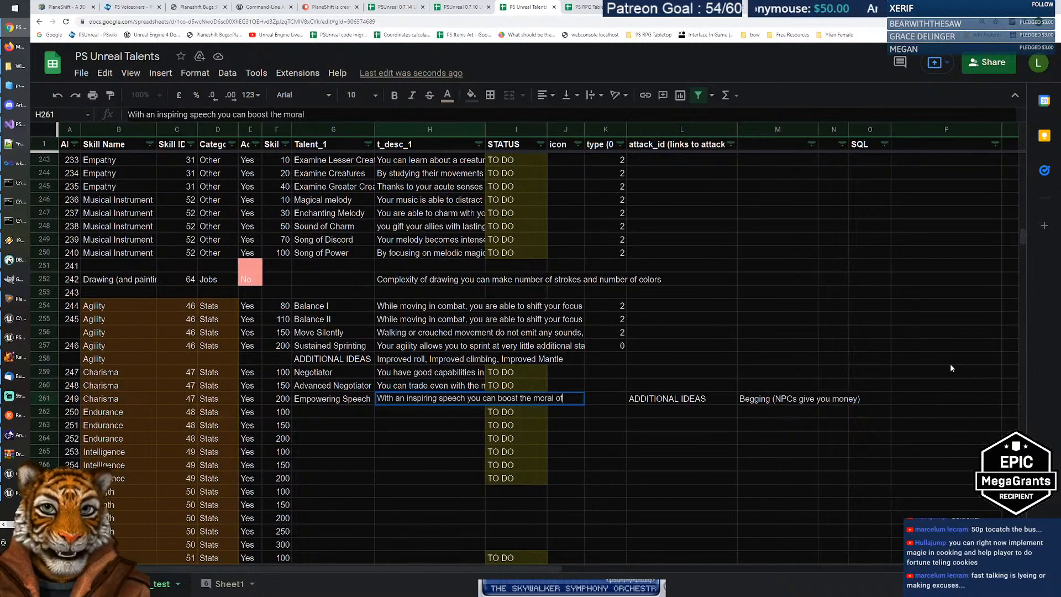
key("BackSpace")
key("BackSpace")
key("BackSpace")
type("e of")
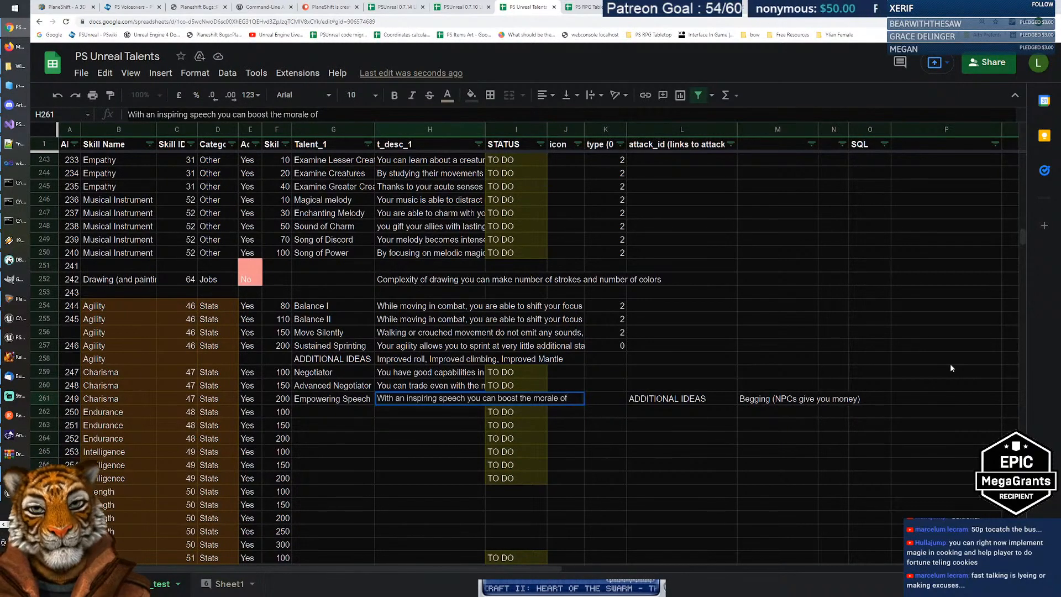
type("your group")
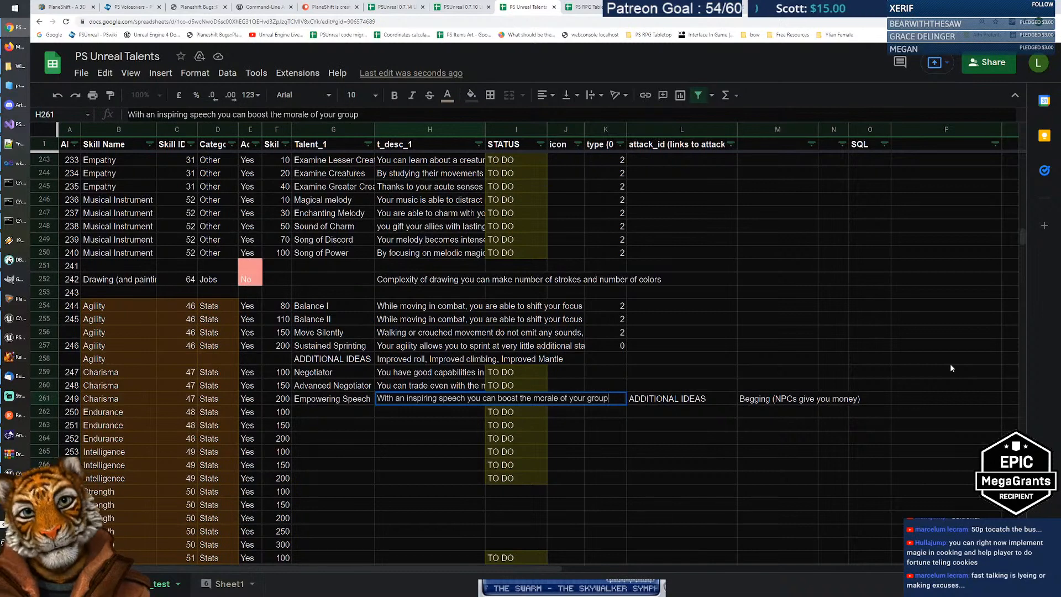
key("BackSpace")
key("BackSpace")
key("BackSpace")
key("BackSpace")
key("BackSpace")
type("friend")
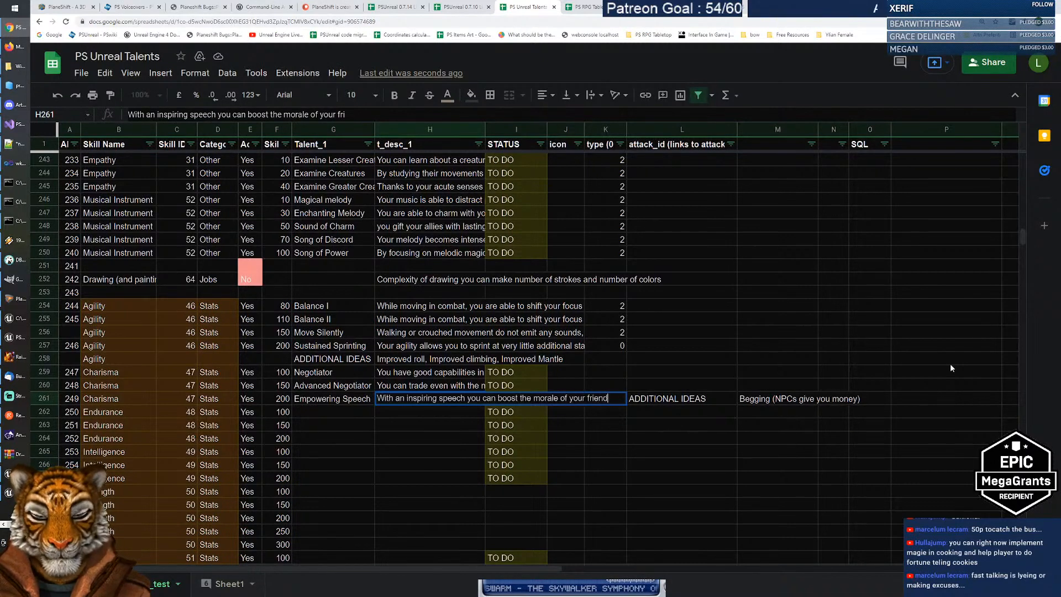
type("s. ")
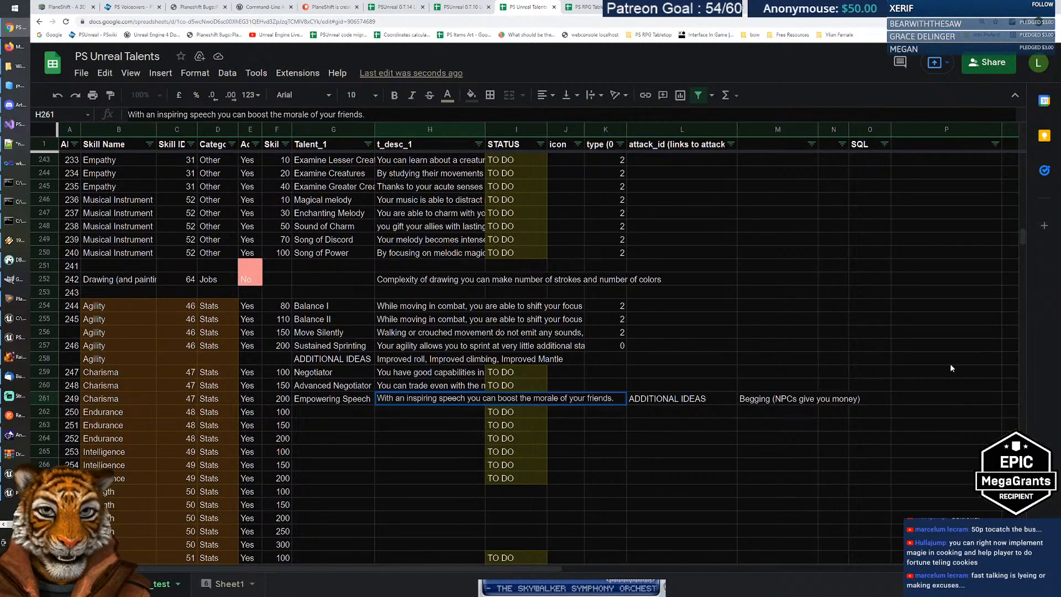
type("Bonus to")
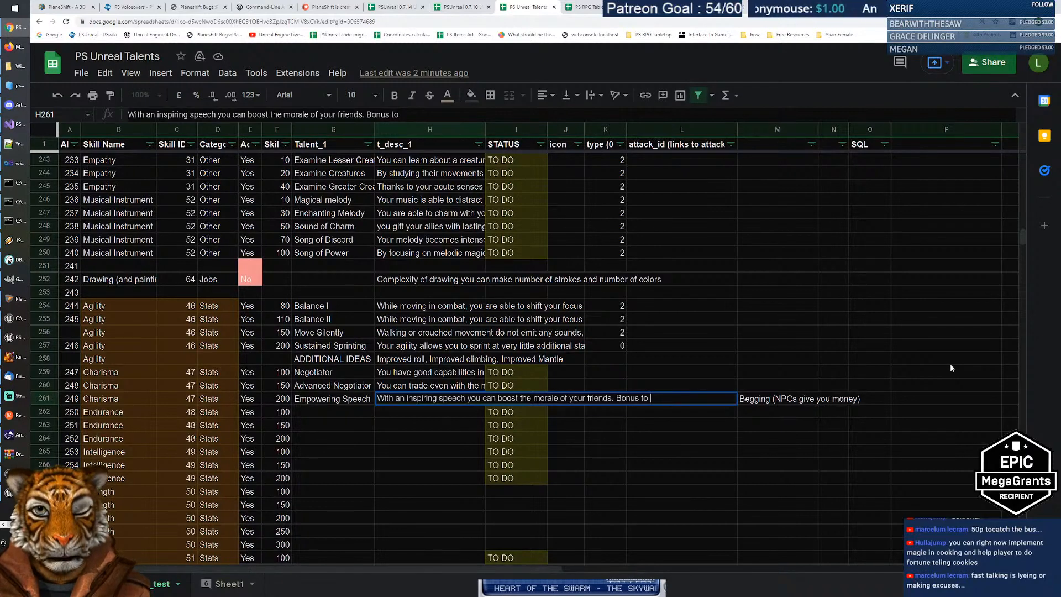
type("()")
key("Left")
key("Right")
key("Return")
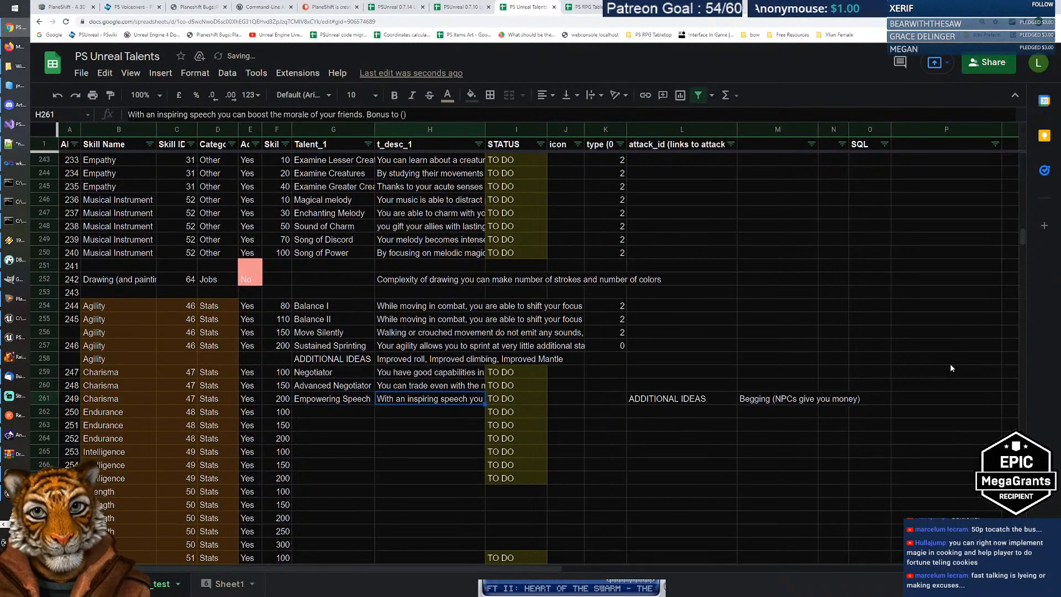
key("Left")
type("TBD")
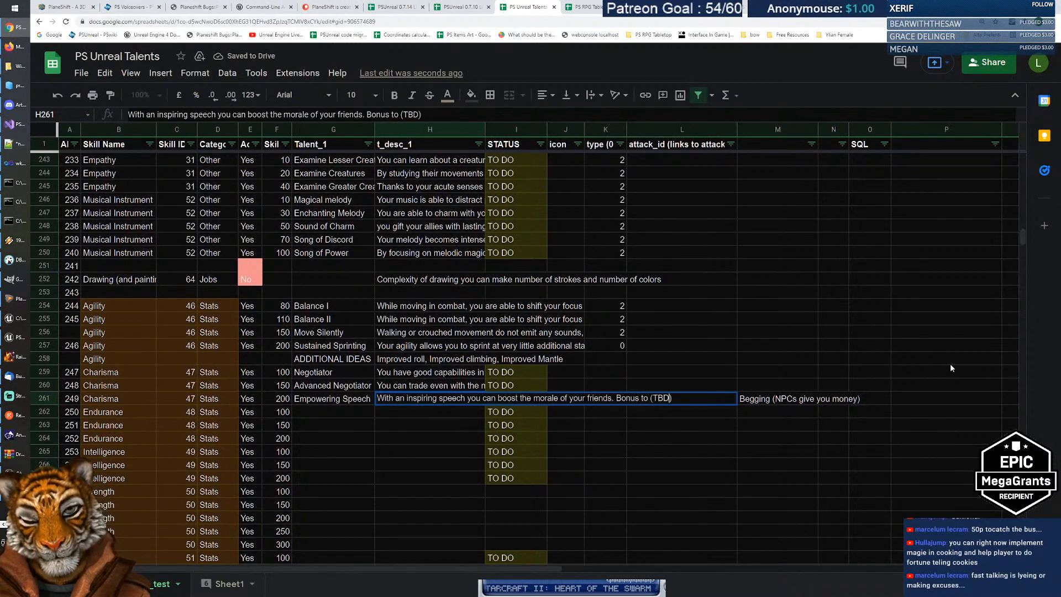
key("Return")
key("Up")
key("Left")
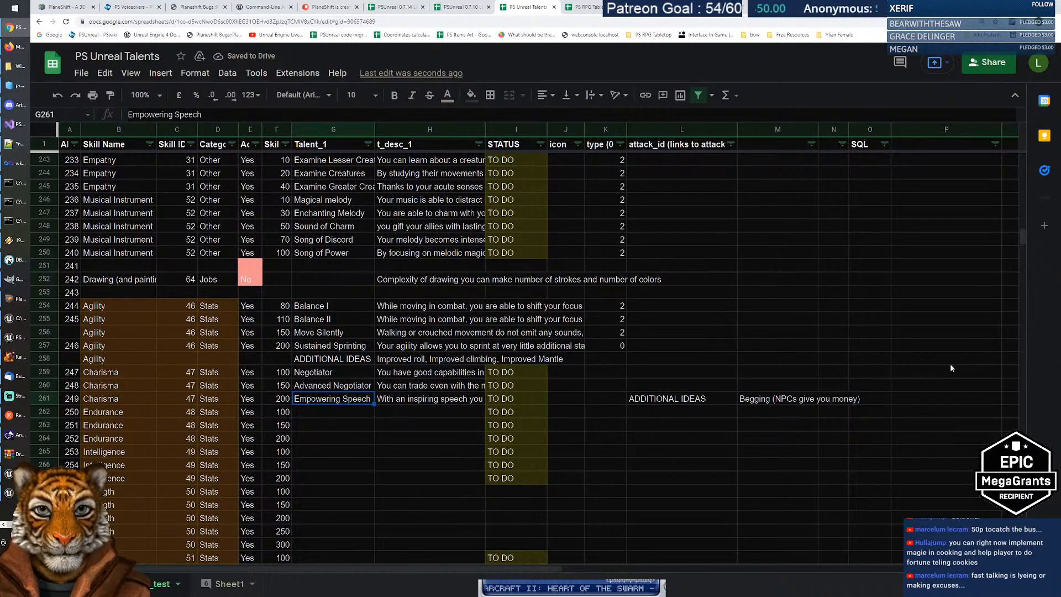
key("Up")
key("Up")
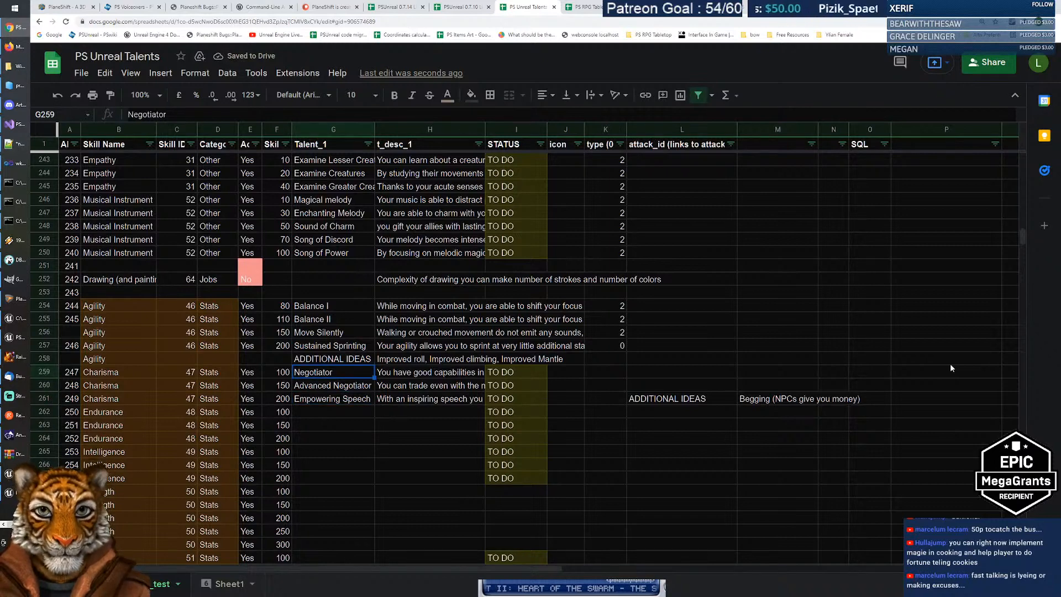
key("Right")
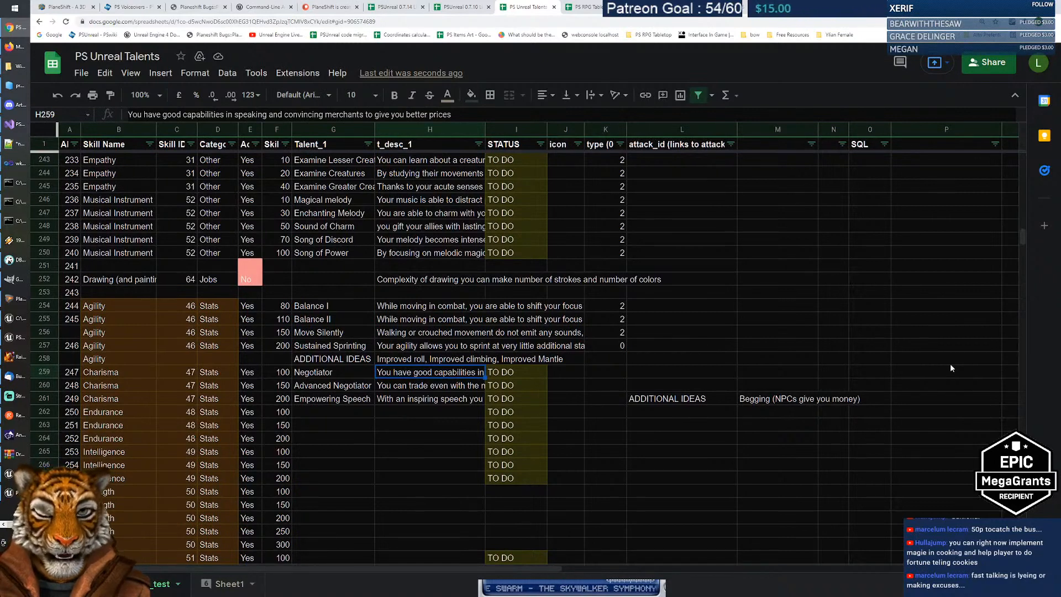
key("Left")
key("Down")
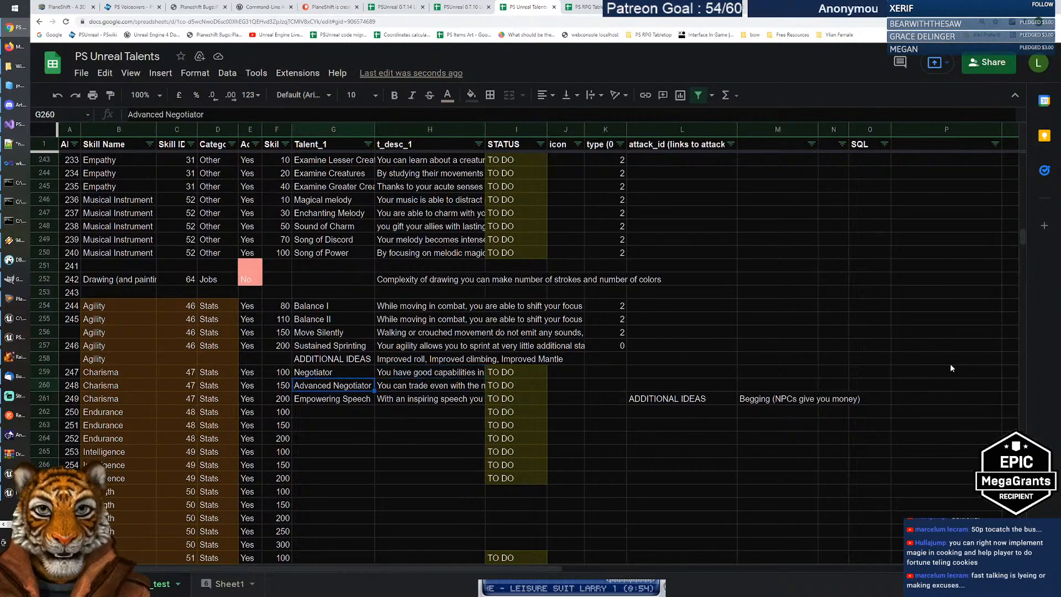
key("Right")
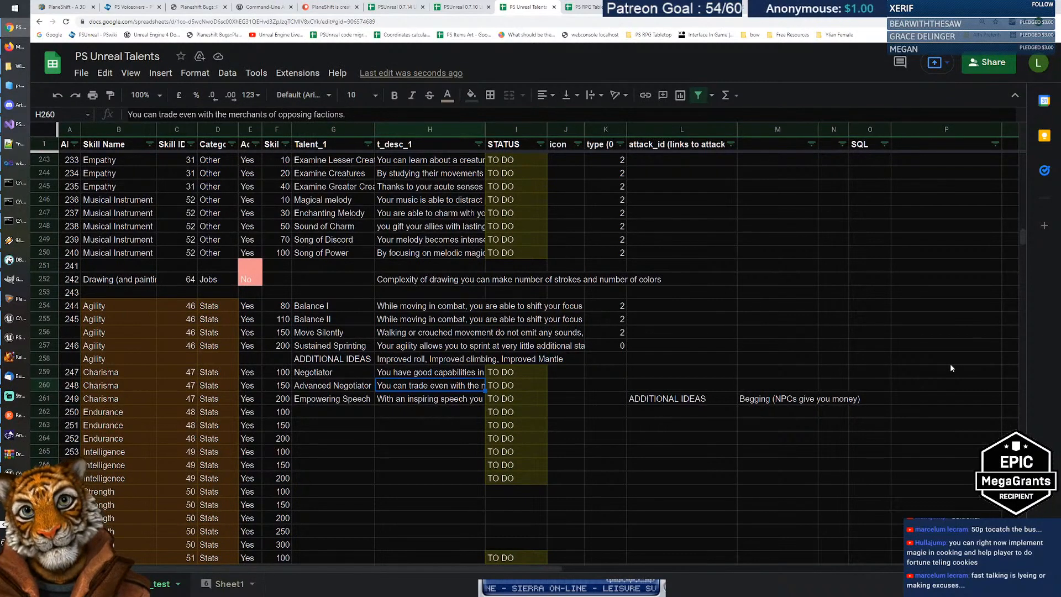
Step: Extend the Advanced Negotiator description in H260 to end with 'at standard prices.'
key("Return")
key("BackSpace")
type("at")
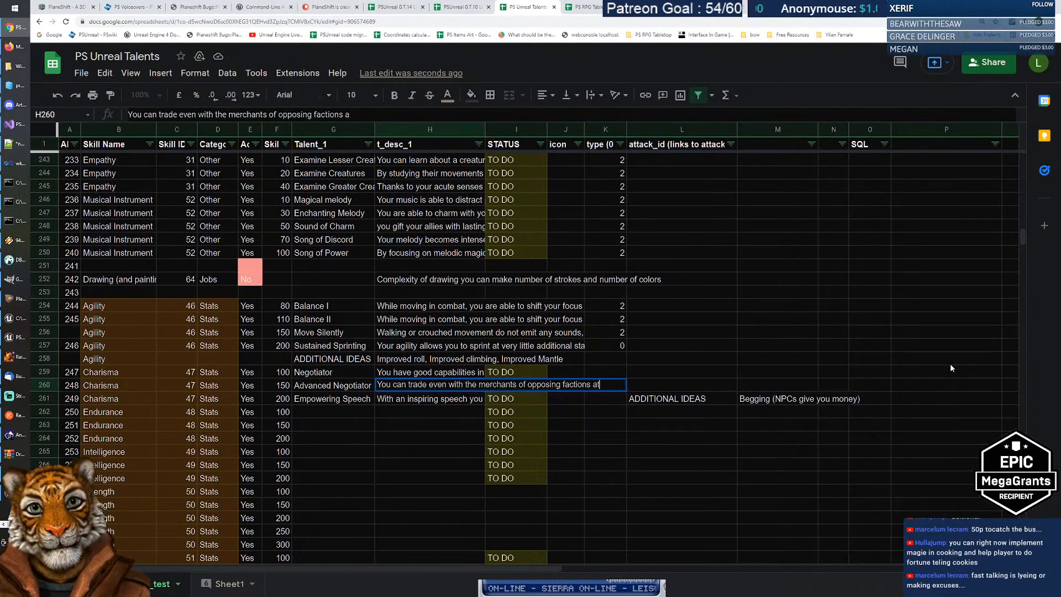
type(" standard prices.")
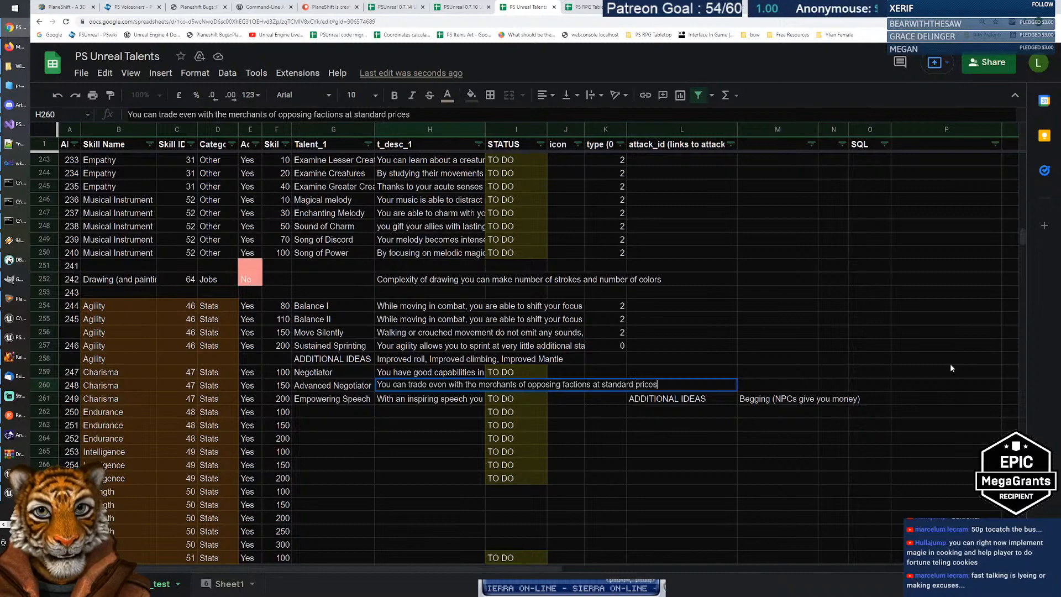
key("Return")
Step: Check the Empowering Speech entry and confirm row 262's skill is Endurance, then go to Google Images
key("Left")
key("Right")
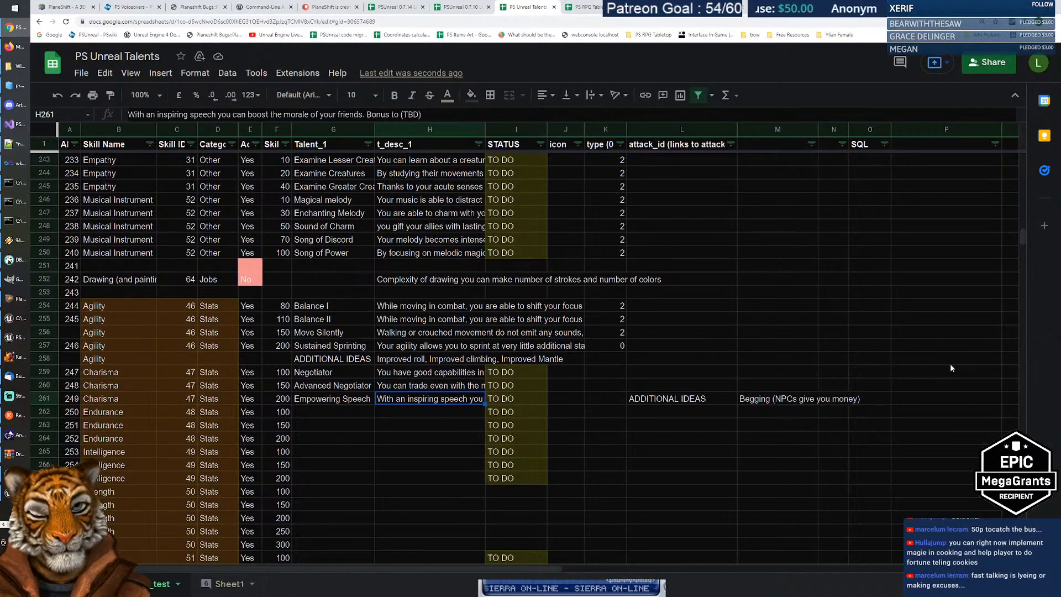
key("Return")
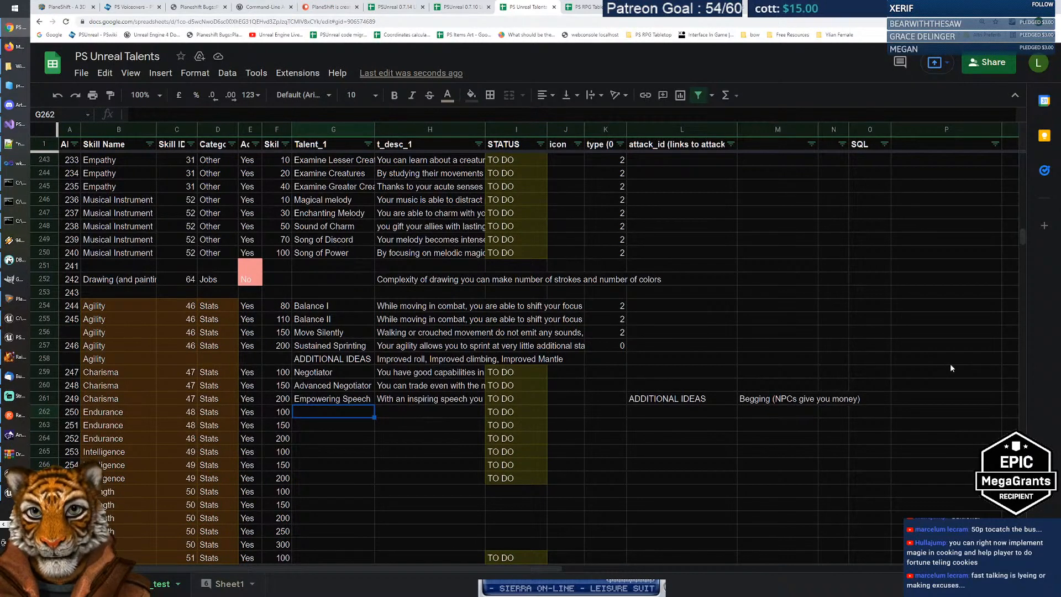
key("Up")
key("Up")
key("Up")
key("Down")
key("Down")
key("Down")
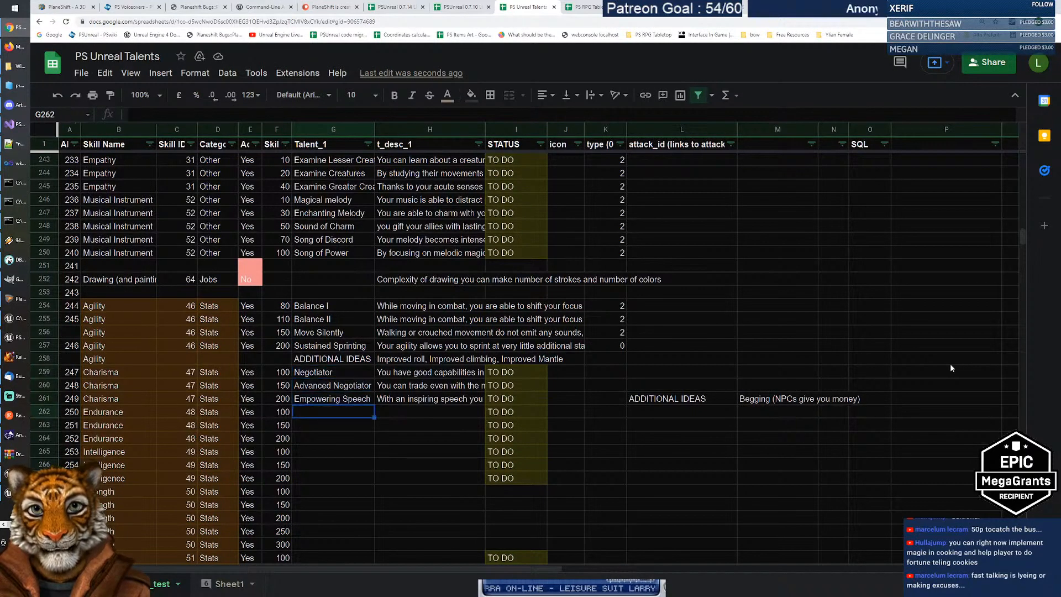
key("Left")
key("Left")
key("Left")
key("Left")
key("Left")
key("Left")
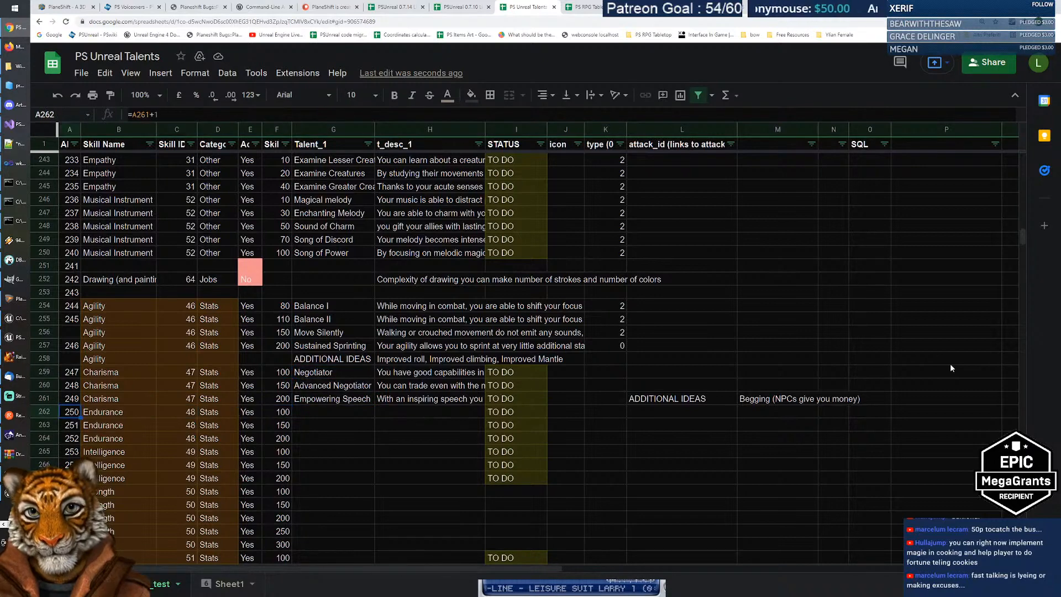
key("Right")
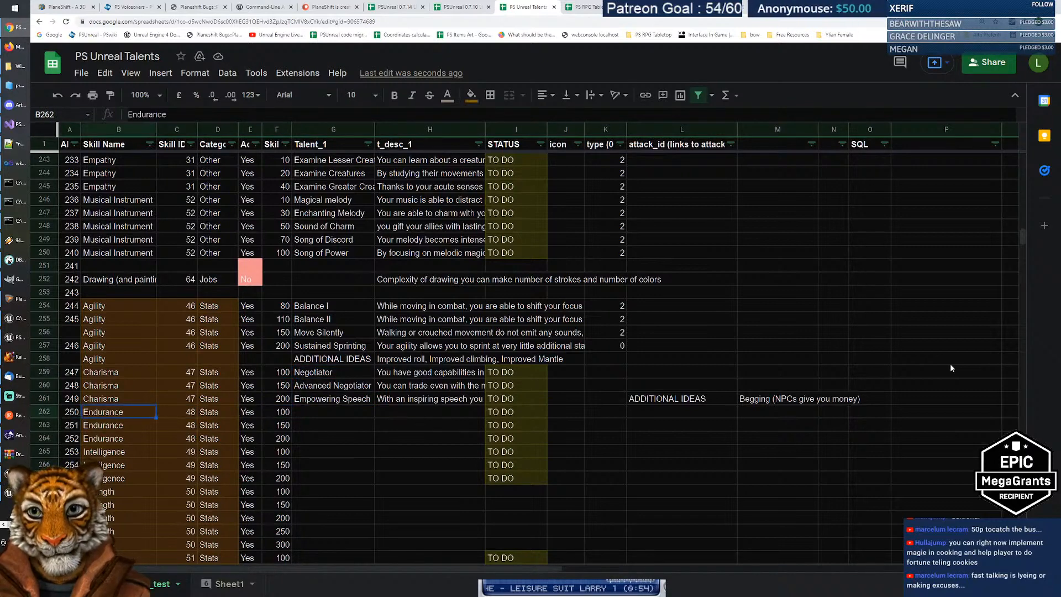
key("Right")
key("Right")
key("Right")
key("Right")
key("Right")
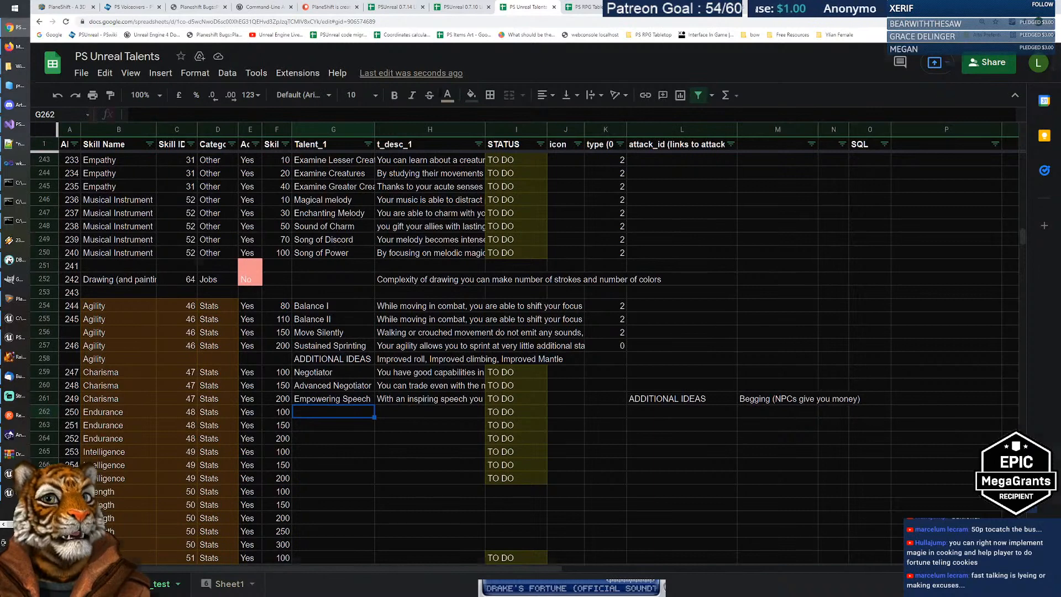
key("ctrl+Tab")
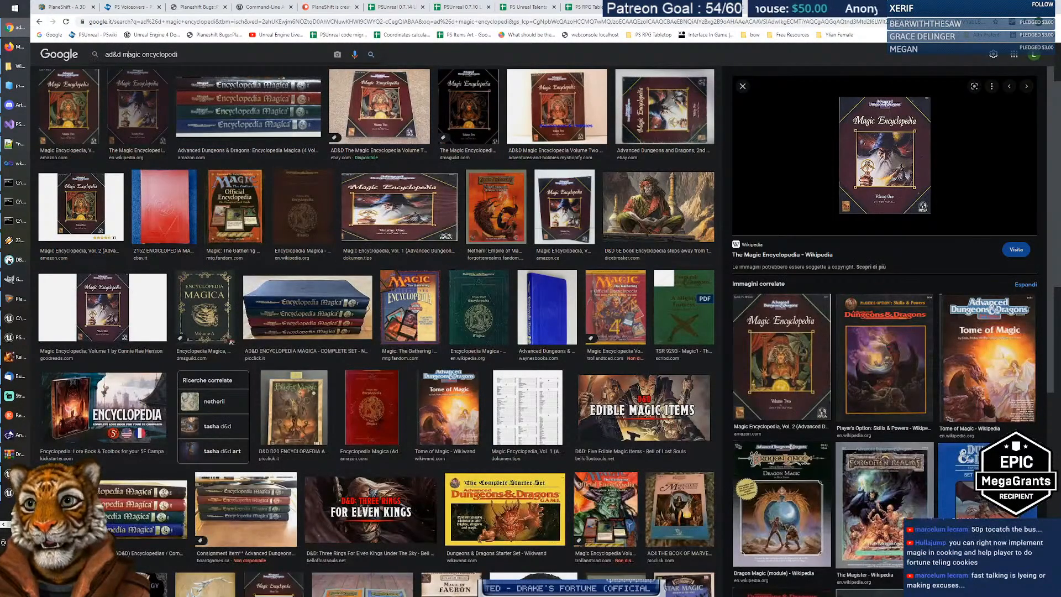
Step: Search for 'ad&d proficiencies' and open the City of Iron AD&D 2nd Edition Proficiencies List post
key("ctrl+shift+Left")
key("ctrl+shift+Left")
type("profici")
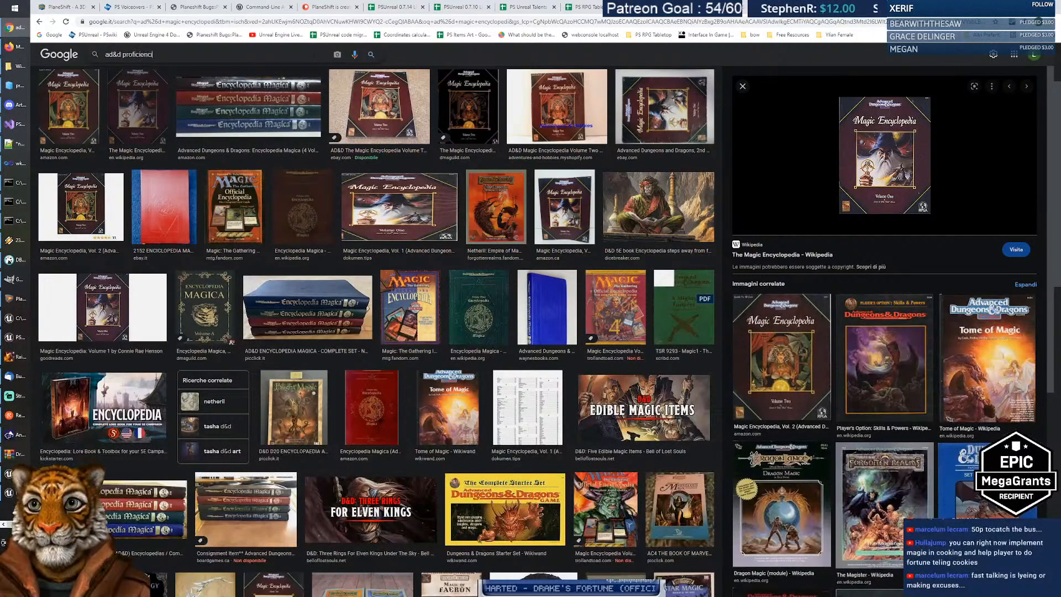
key("Return")
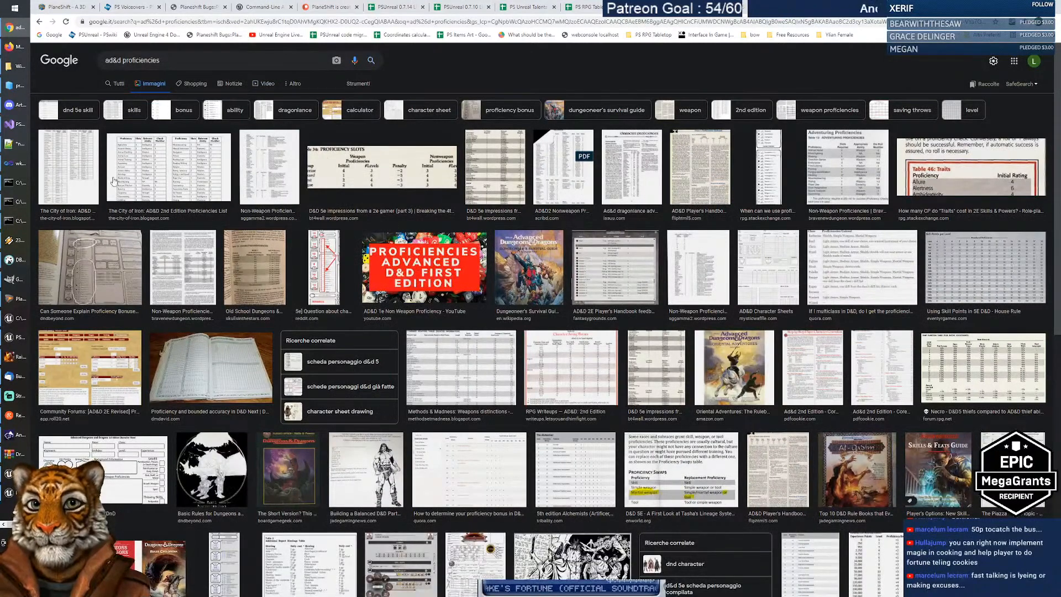
left_click(171, 213)
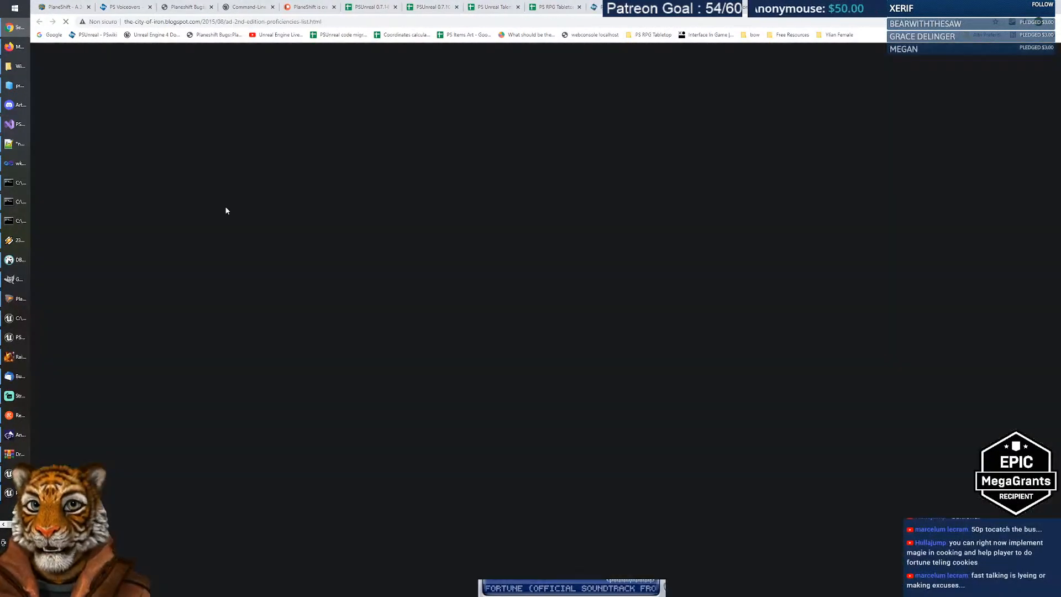
scroll(463, 257, "down", 6)
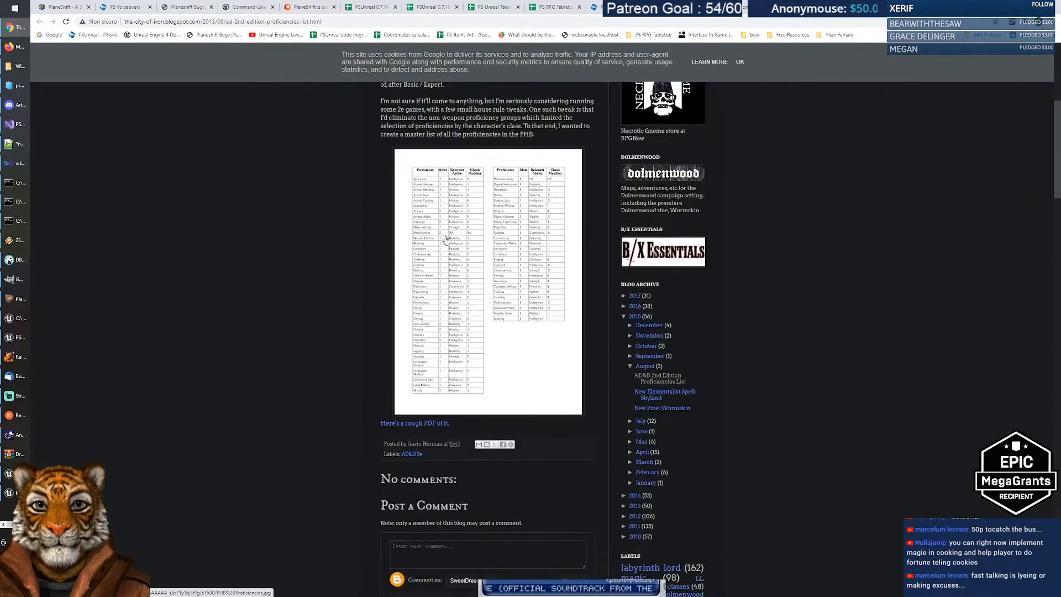
Step: Enlarge the AD&D proficiency table image in the blog post
left_click(464, 257)
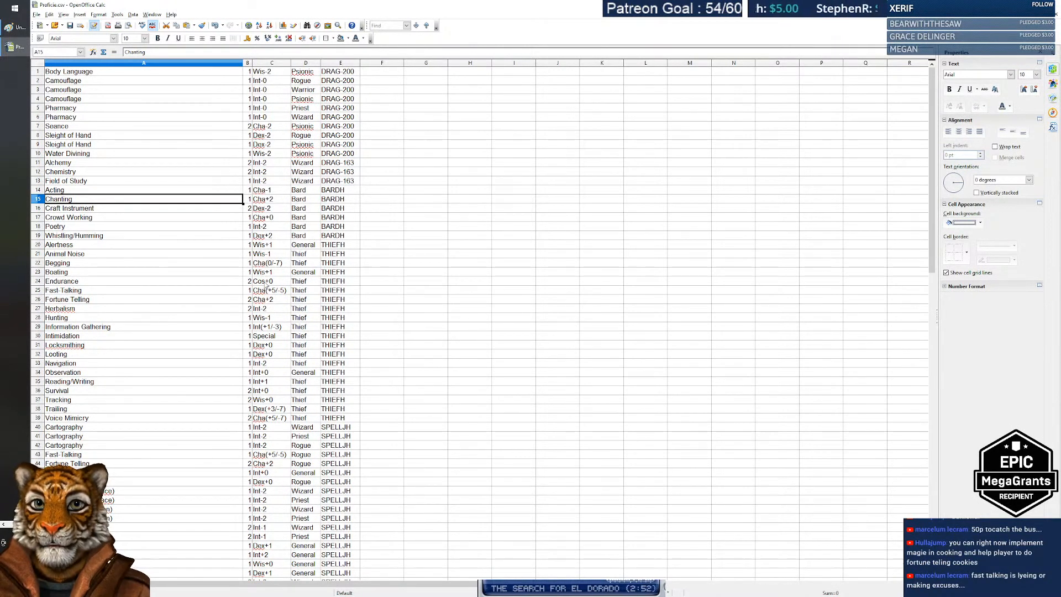
Step: Check the Endurance proficiency (Cos+0) in Calc and scroll through the list below it
left_click(267, 282)
left_click(100, 287)
scroll(236, 281, "down", 3)
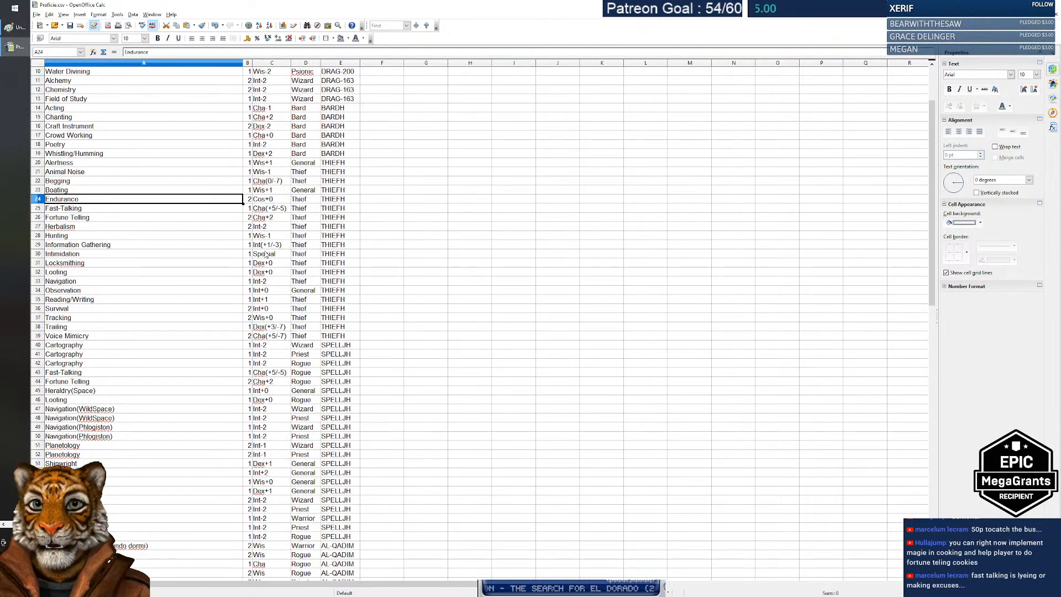
scroll(270, 297, "down", 1)
scroll(271, 305, "down", 6)
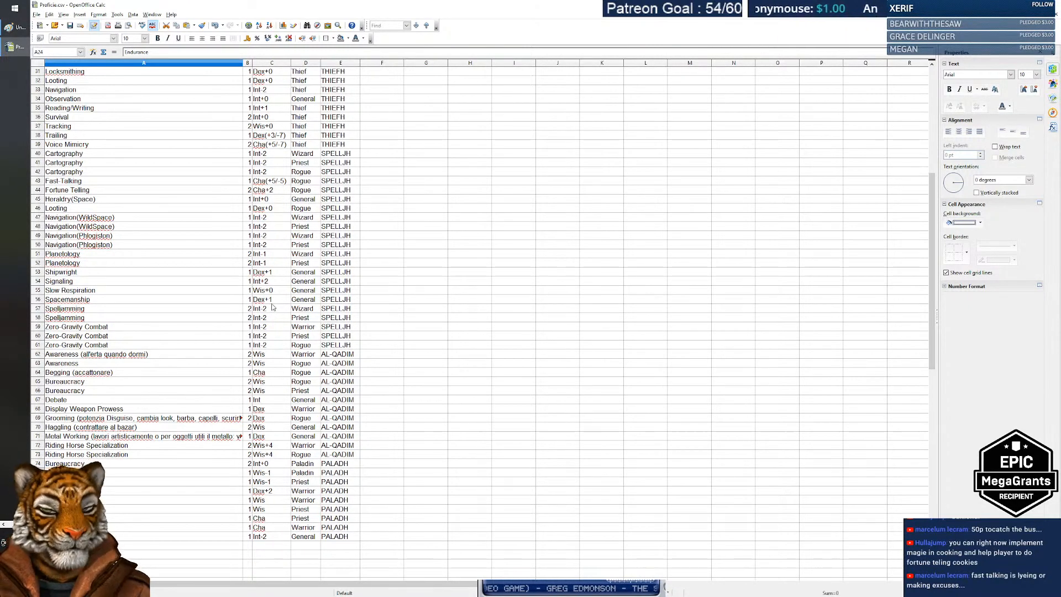
Step: Switch between windows and bring up the PS Unreal Talents sheet in Chrome
key("alt+Tab")
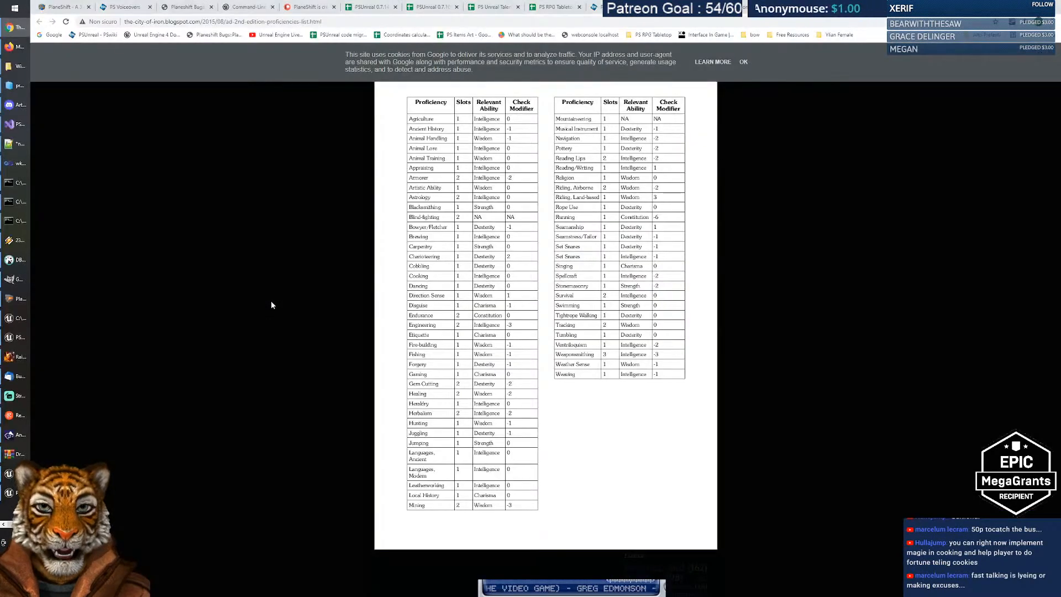
key("alt+Tab")
key("alt+Tab")
key("Escape")
key("alt+Tab")
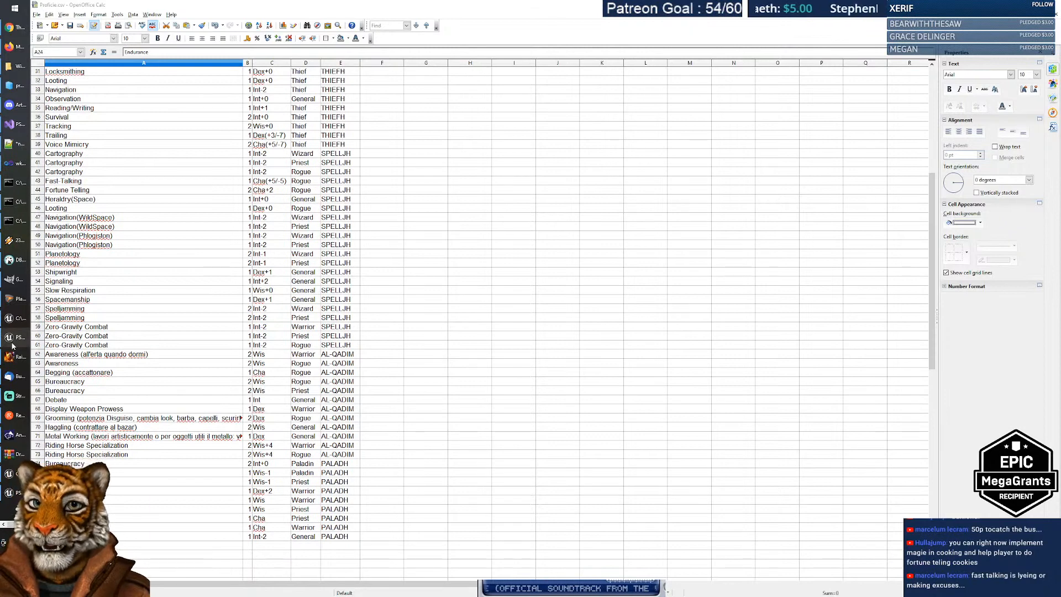
left_click(15, 31)
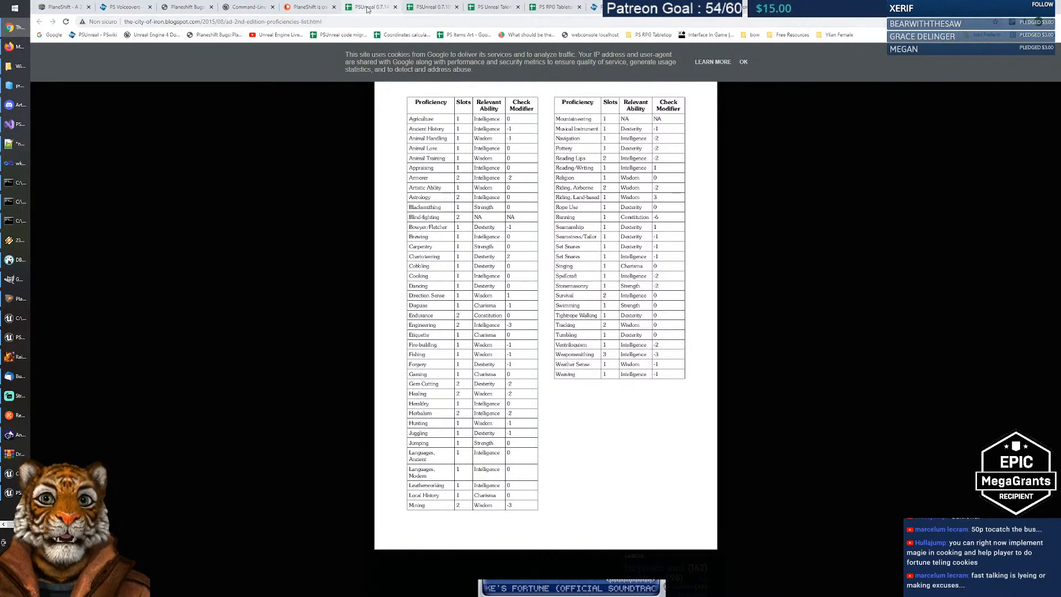
left_click(490, 7)
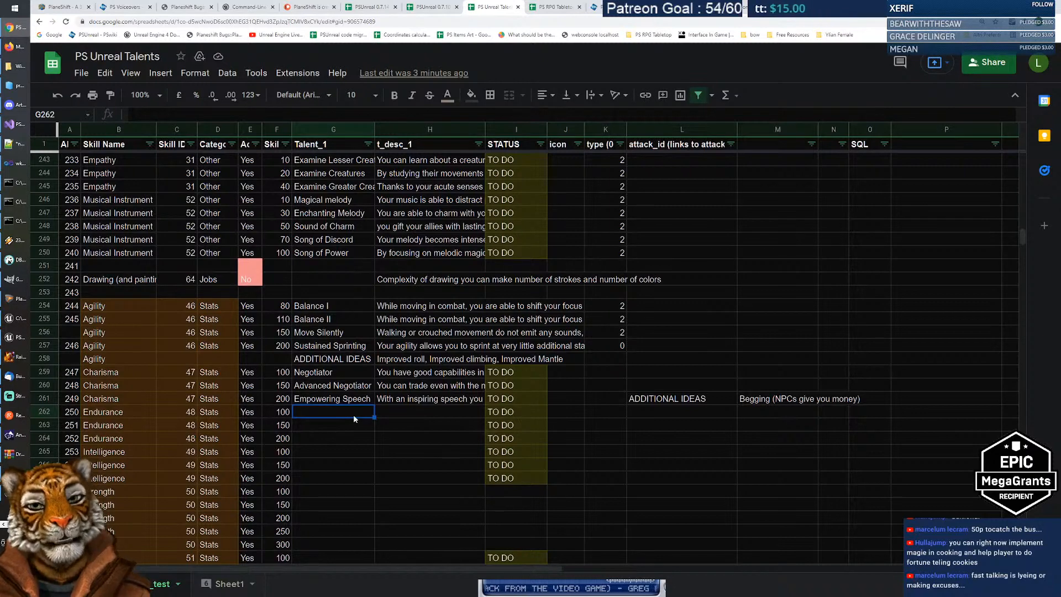
Step: Search the PSwiki for 'saving throw' and 'resistance', then open the Damage Types and Resistance article
left_click(122, 6)
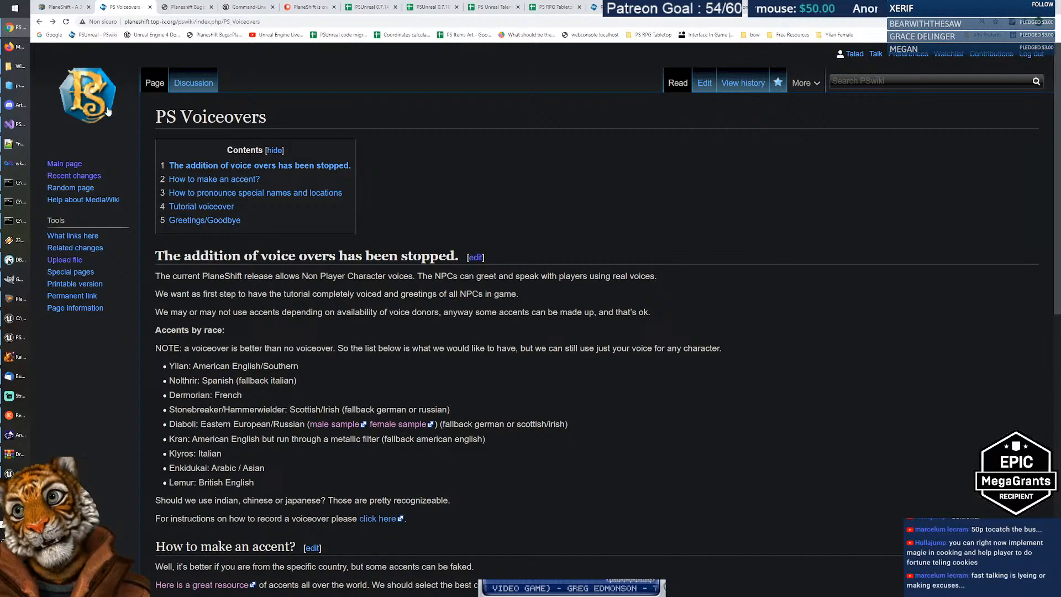
left_click(895, 81)
type("savin")
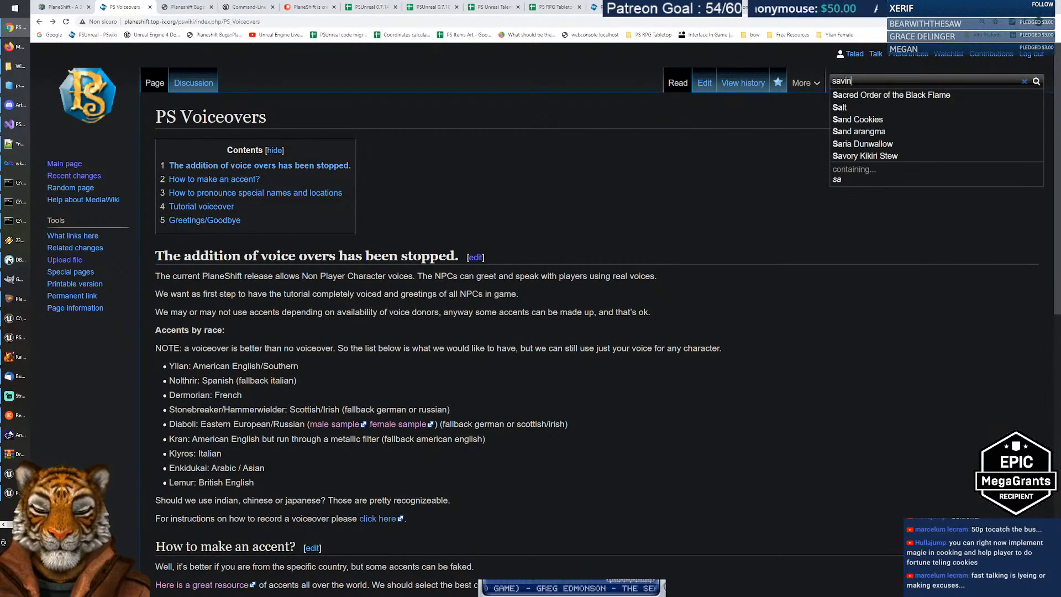
type("g throw")
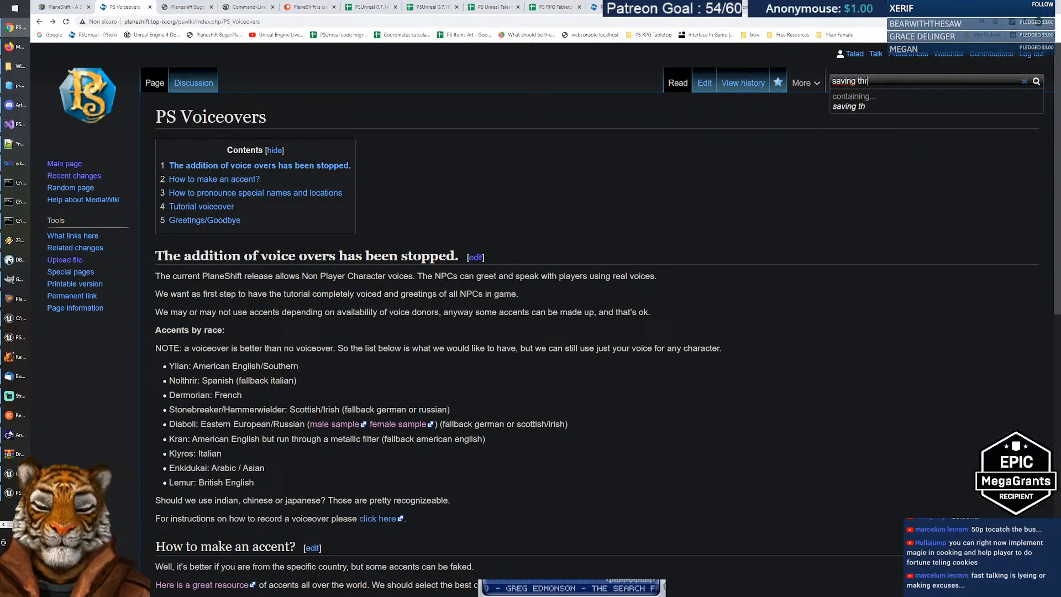
key("Return")
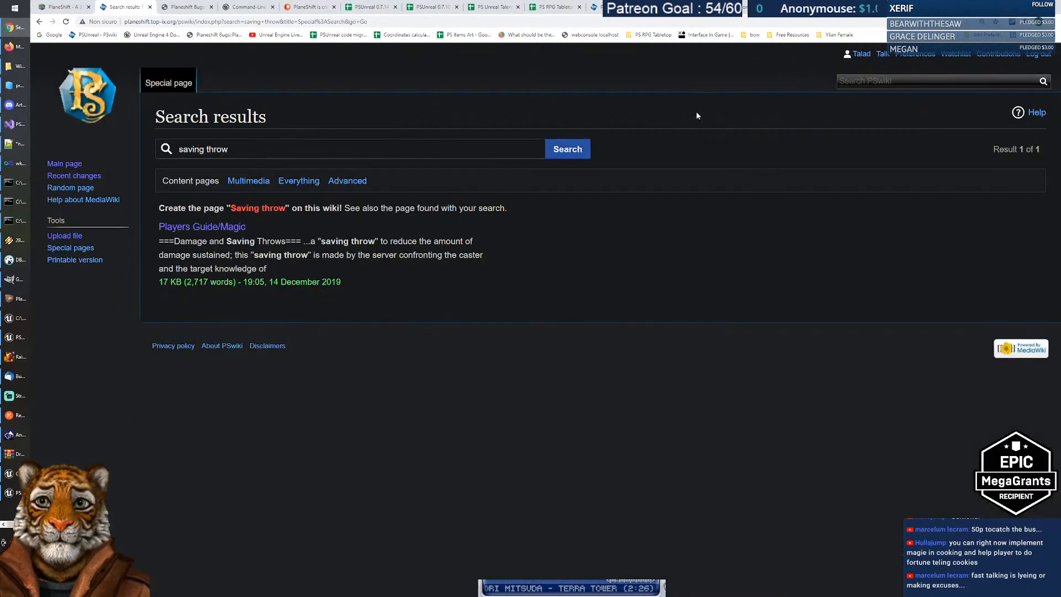
left_click(871, 80)
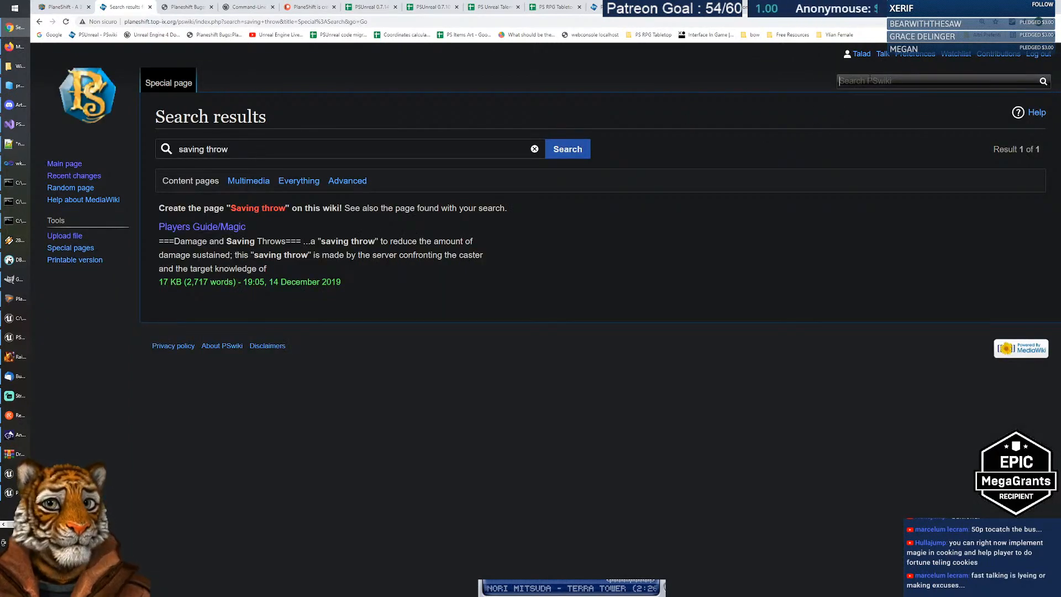
type("resistance")
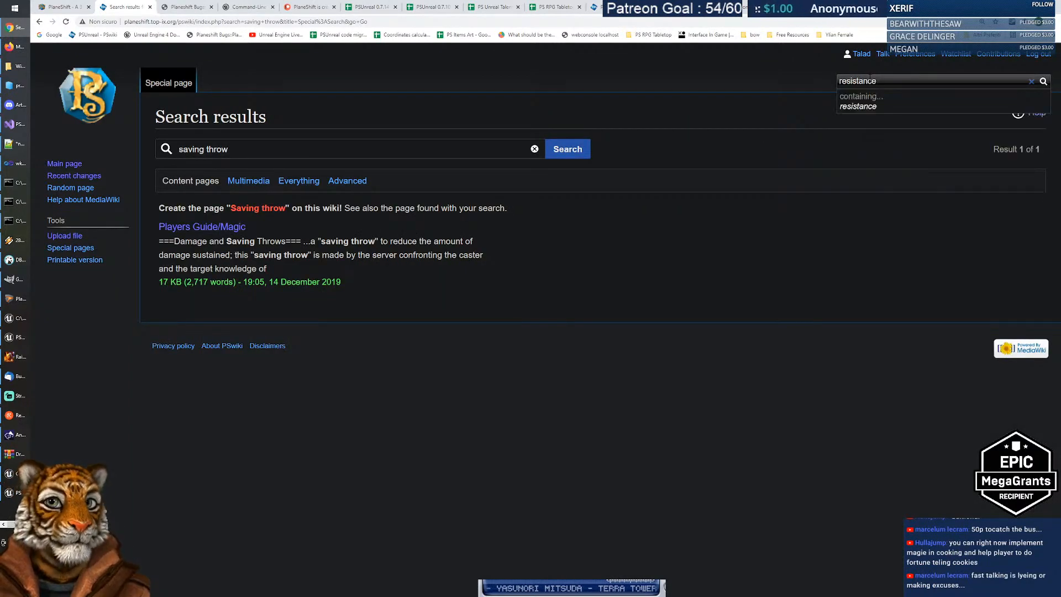
left_click(859, 102)
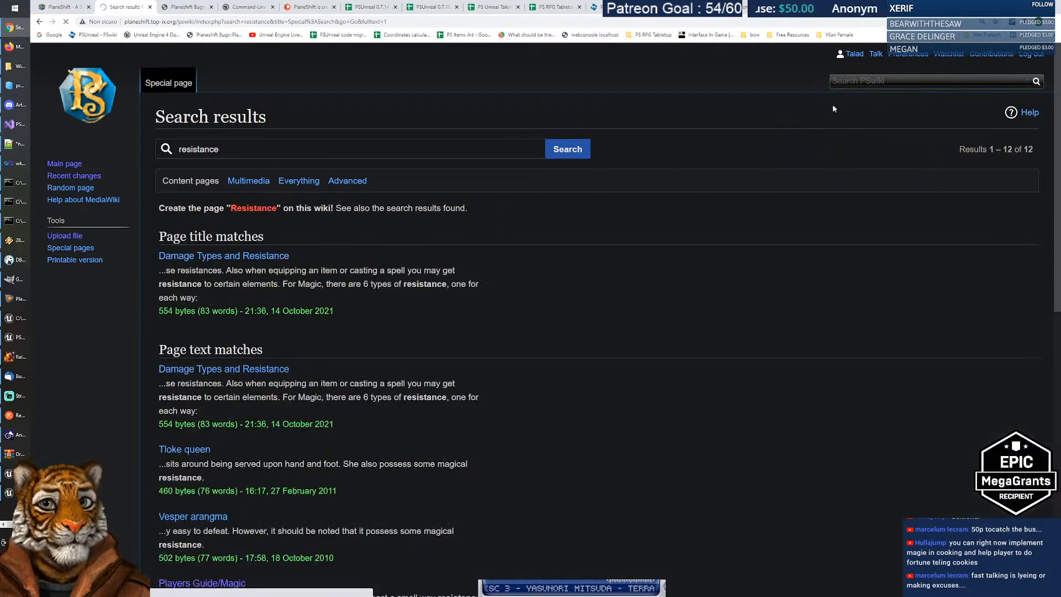
left_click(285, 256)
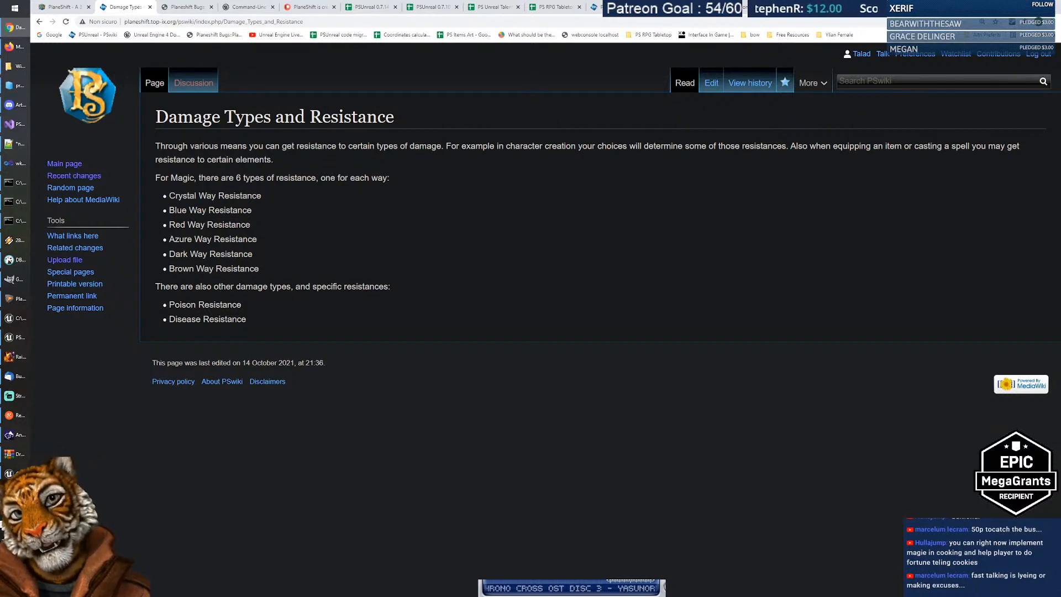
Step: Highlight the magic resistance list, then the Poison Resistance and Disease Resistance entries
left_click_drag(168, 195, 307, 272)
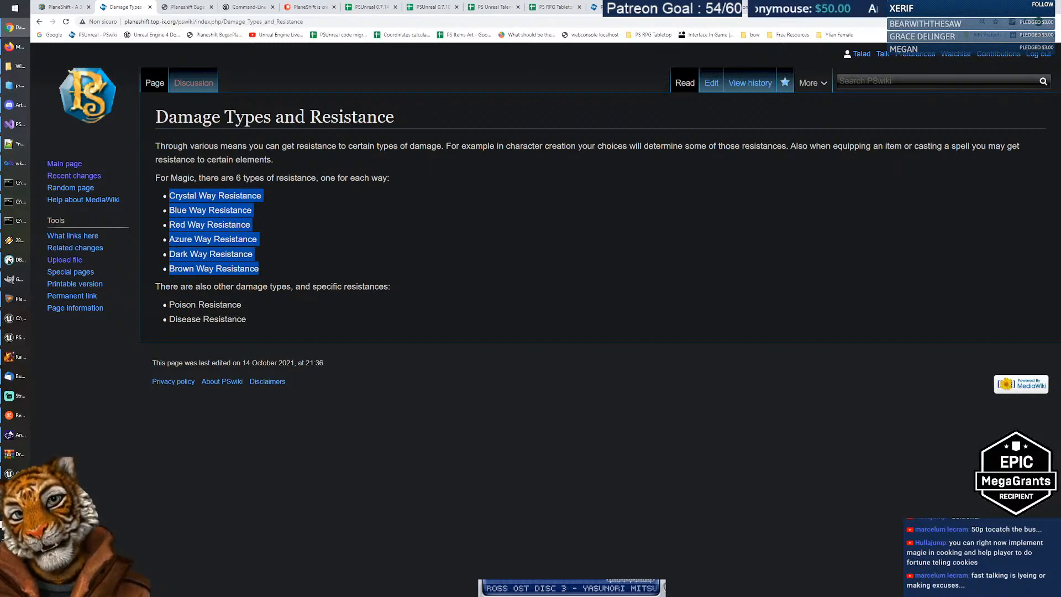
left_click(303, 262)
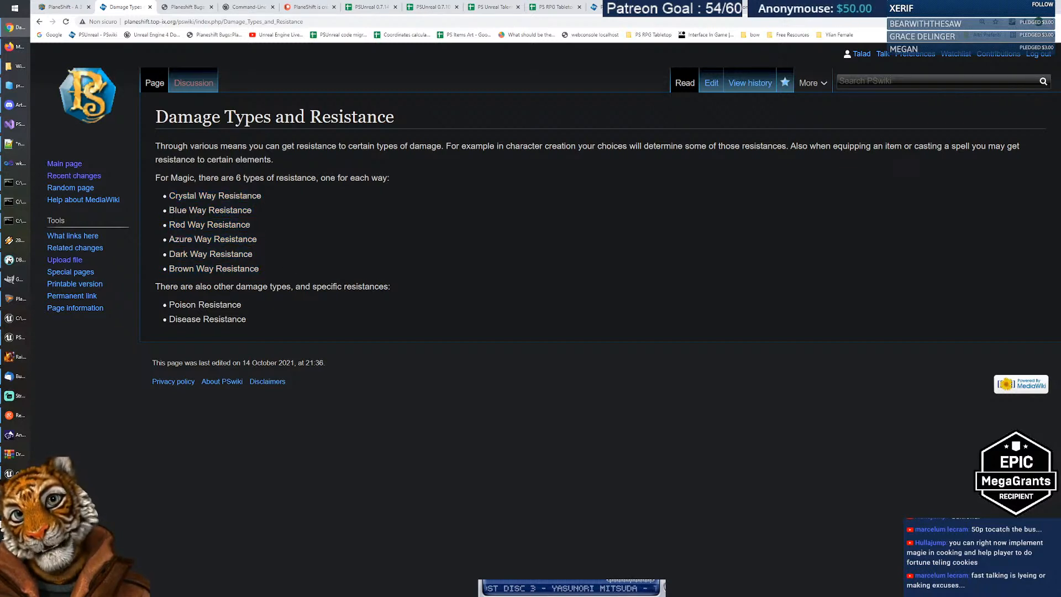
left_click_drag(168, 305, 265, 308)
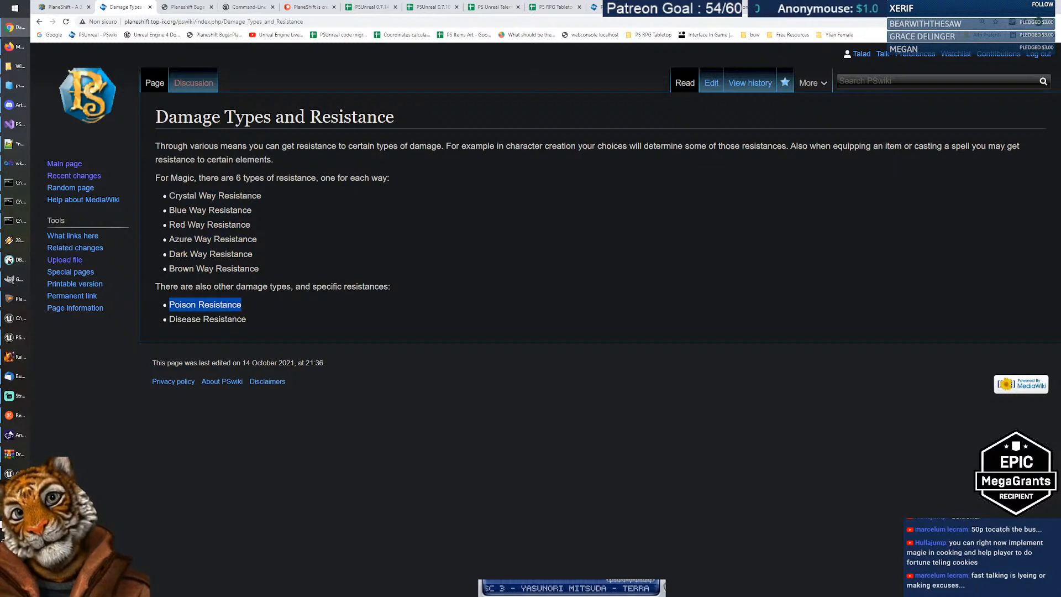
left_click_drag(168, 319, 290, 321)
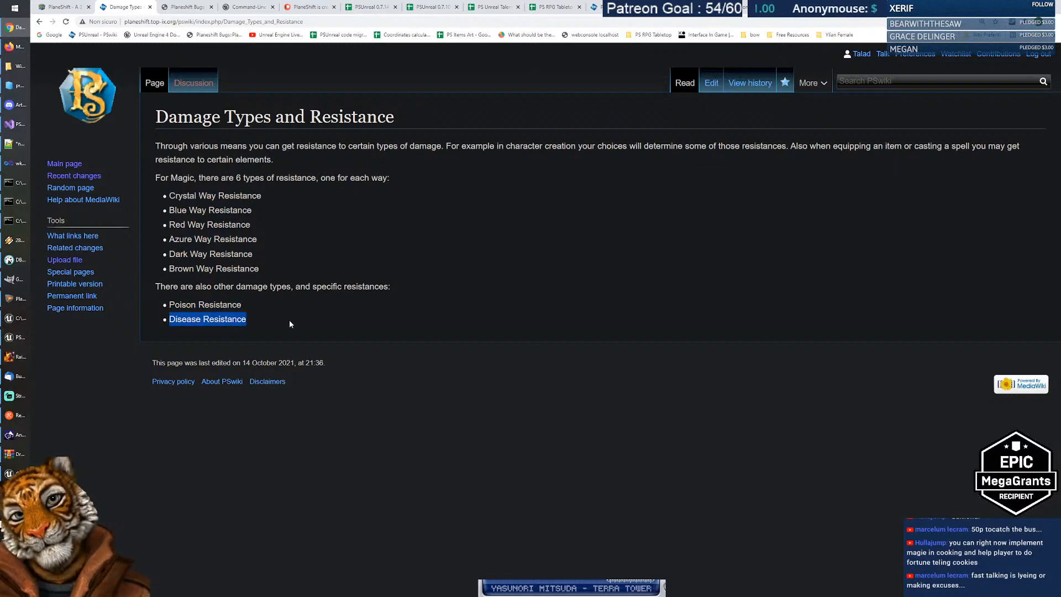
left_click_drag(168, 304, 281, 325)
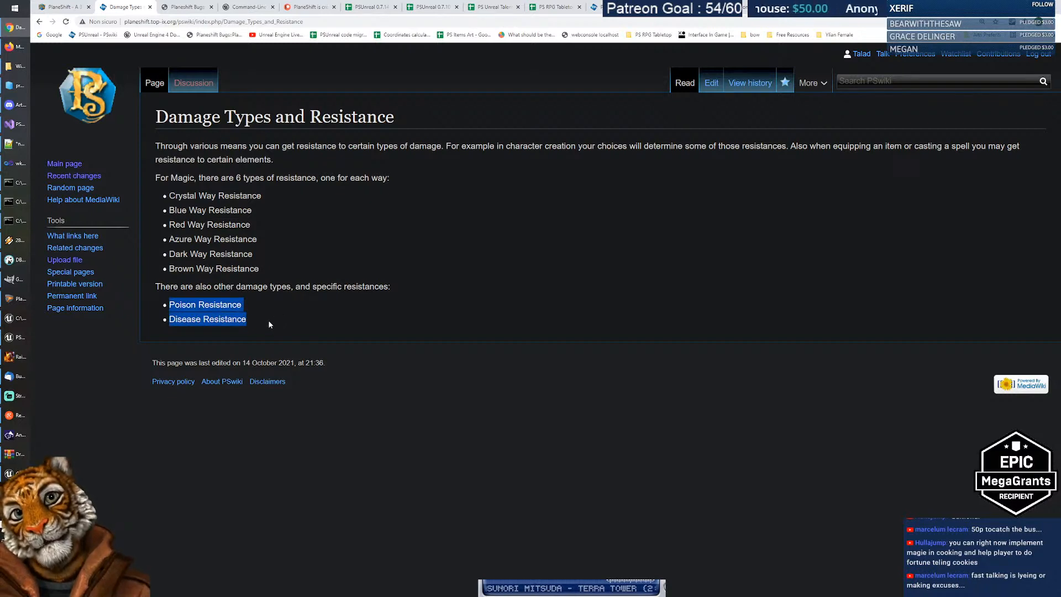
left_click(168, 309)
left_click_drag(168, 305, 300, 325)
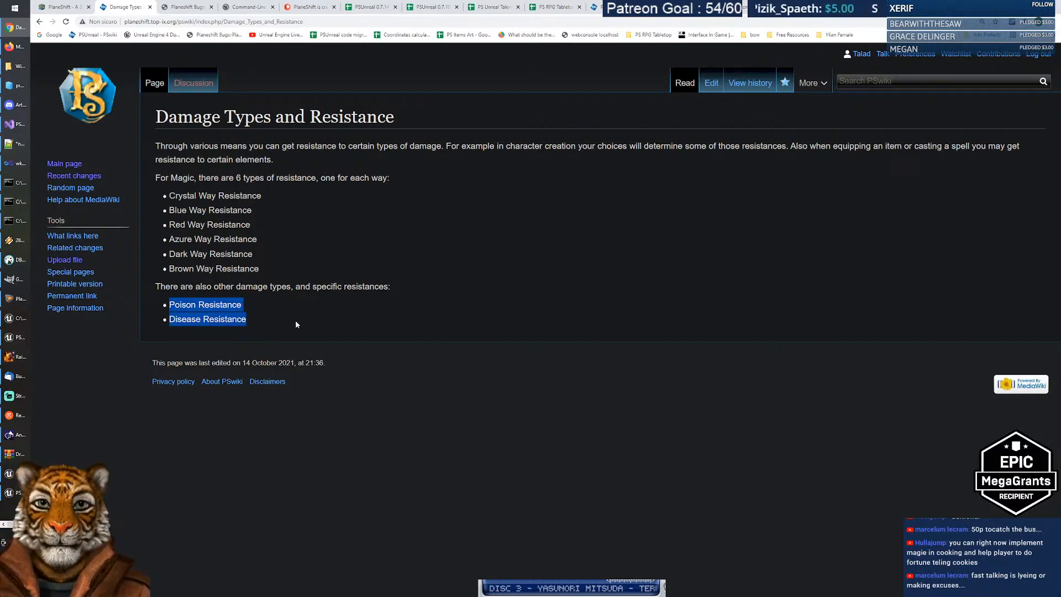
left_click_drag(168, 305, 272, 316)
mouse_move(185, 305)
left_mouse_down()
mouse_move(247, 320)
mouse_move(167, 305)
left_mouse_up()
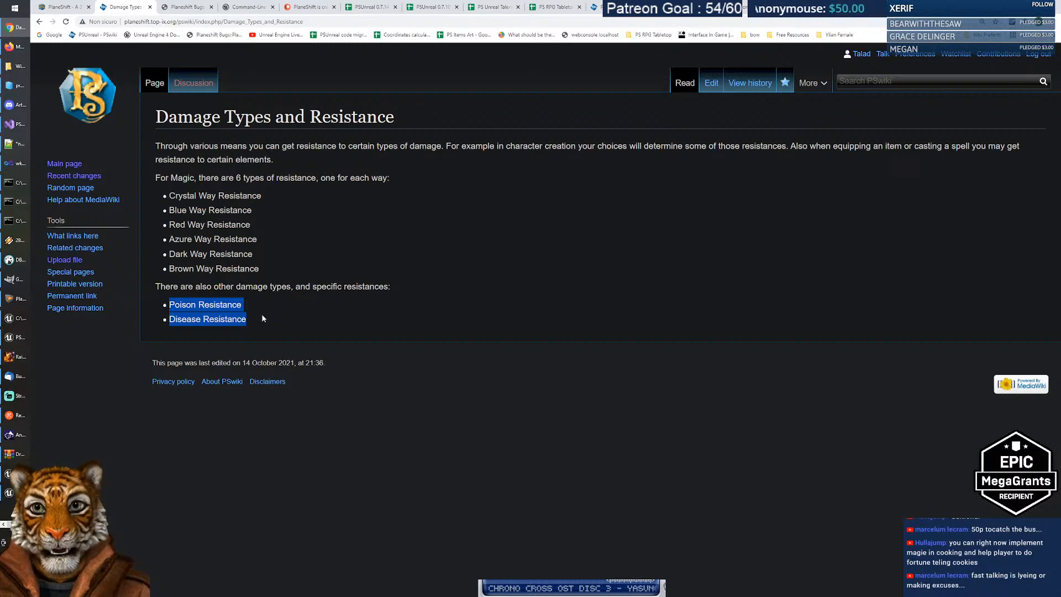
double_click(178, 305)
left_click(184, 319)
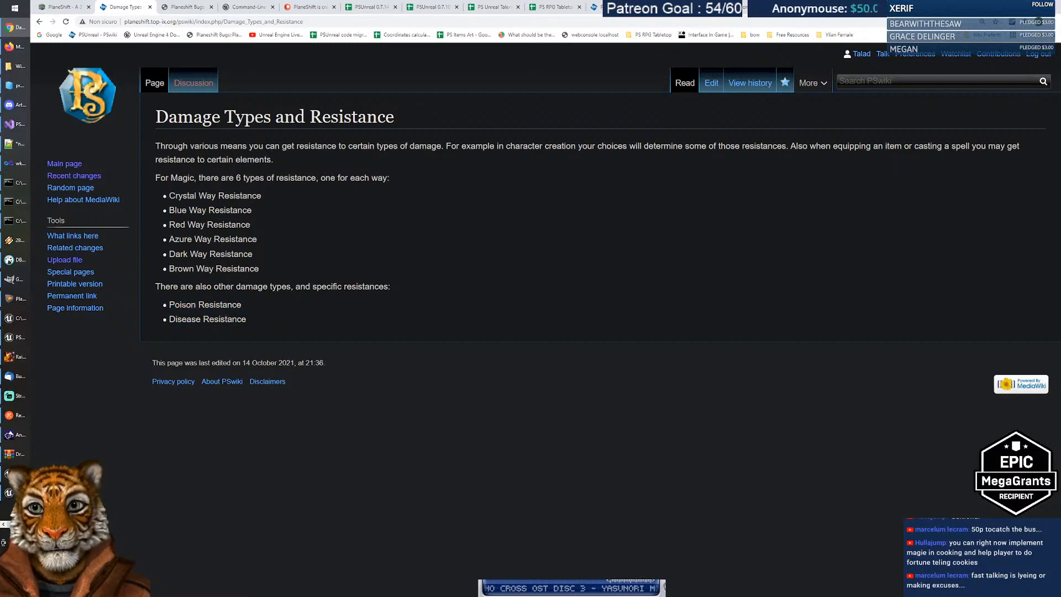
Step: Reselect the words Poison and Disease and both entries, then return to the PS Unreal Talents sheet
double_click(178, 305)
double_click(185, 319)
double_click(178, 305)
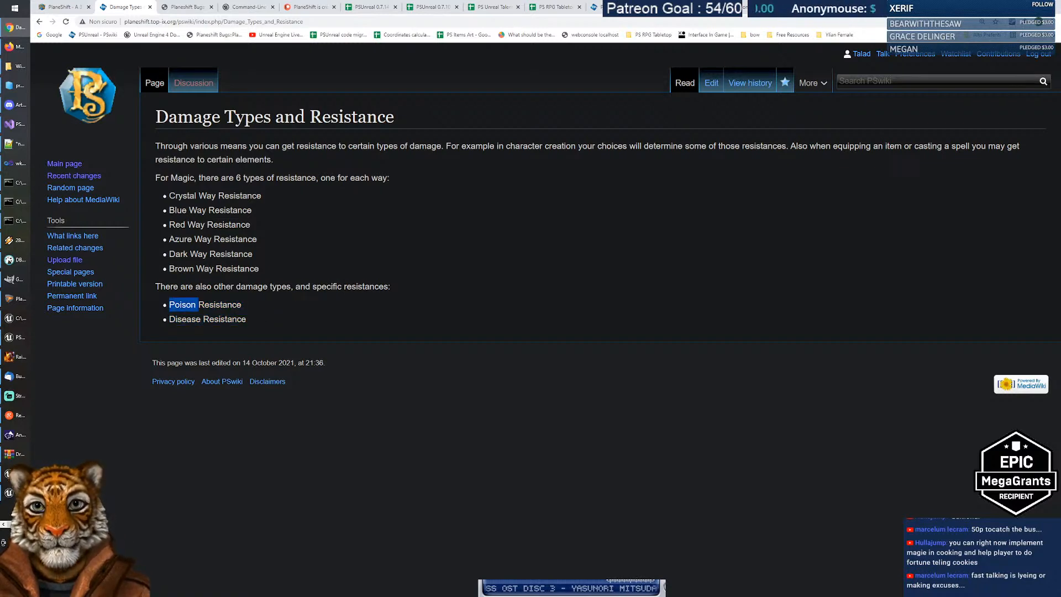
double_click(184, 319)
double_click(178, 305)
double_click(185, 318)
double_click(178, 305)
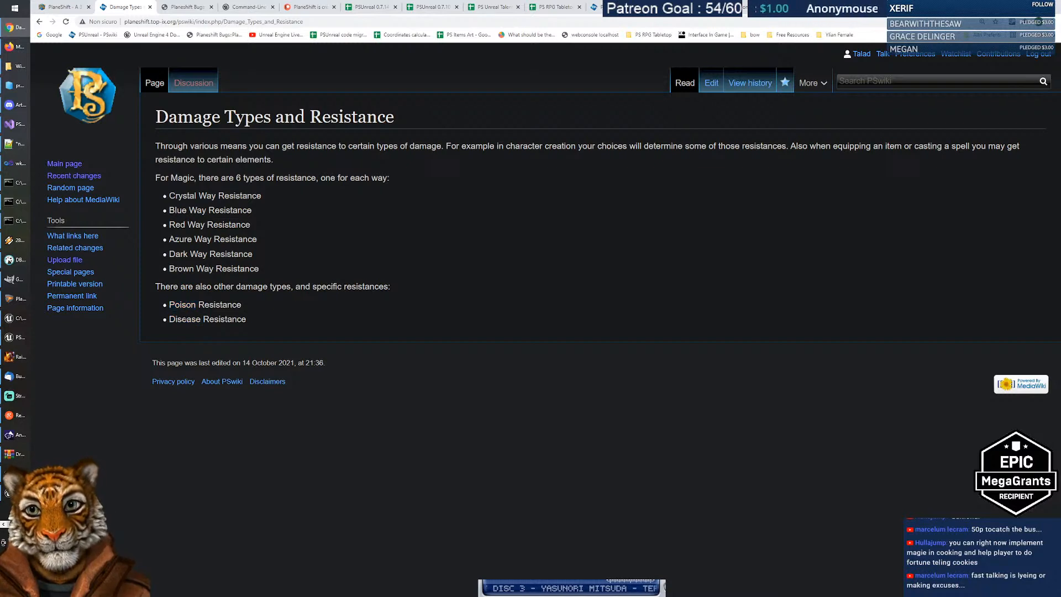
double_click(185, 319)
double_click(178, 304)
left_click(305, 312)
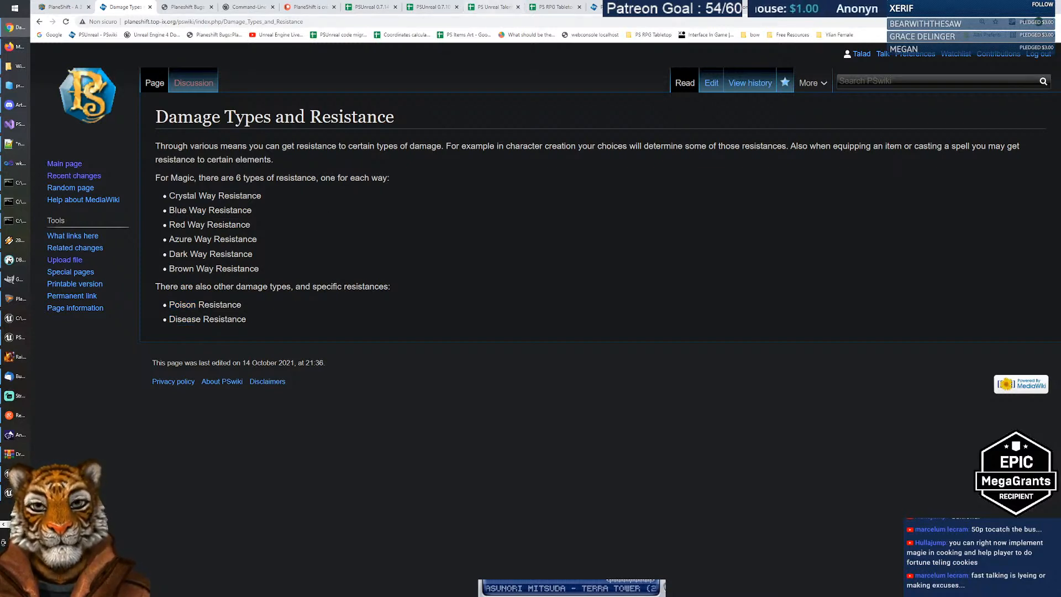
left_click_drag(256, 325, 163, 312)
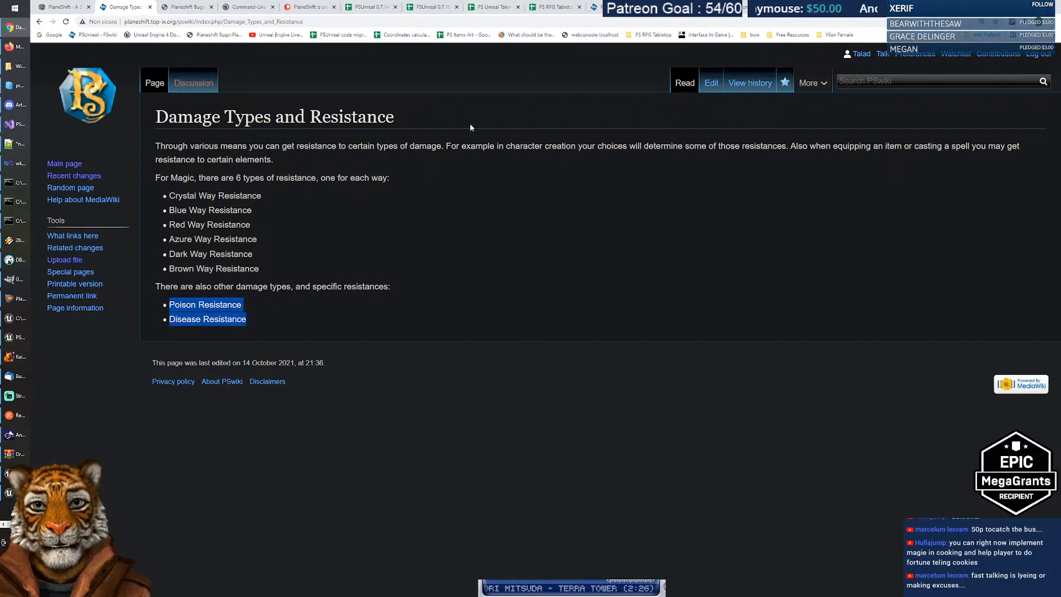
left_click(489, 7)
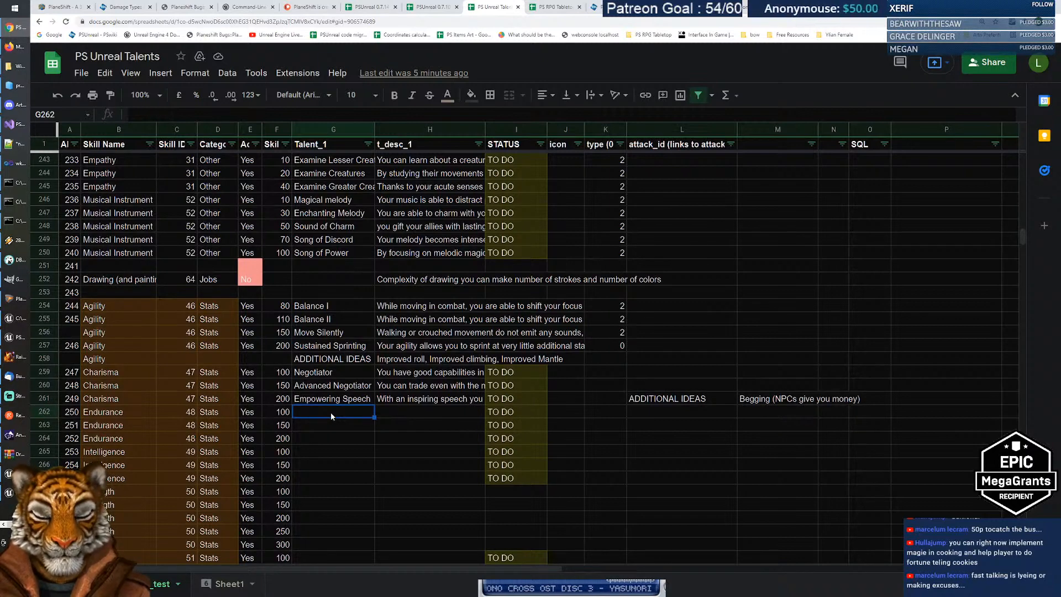
Step: Enter the Endurance talent name 'Strong Metabolism' in G262
type("St")
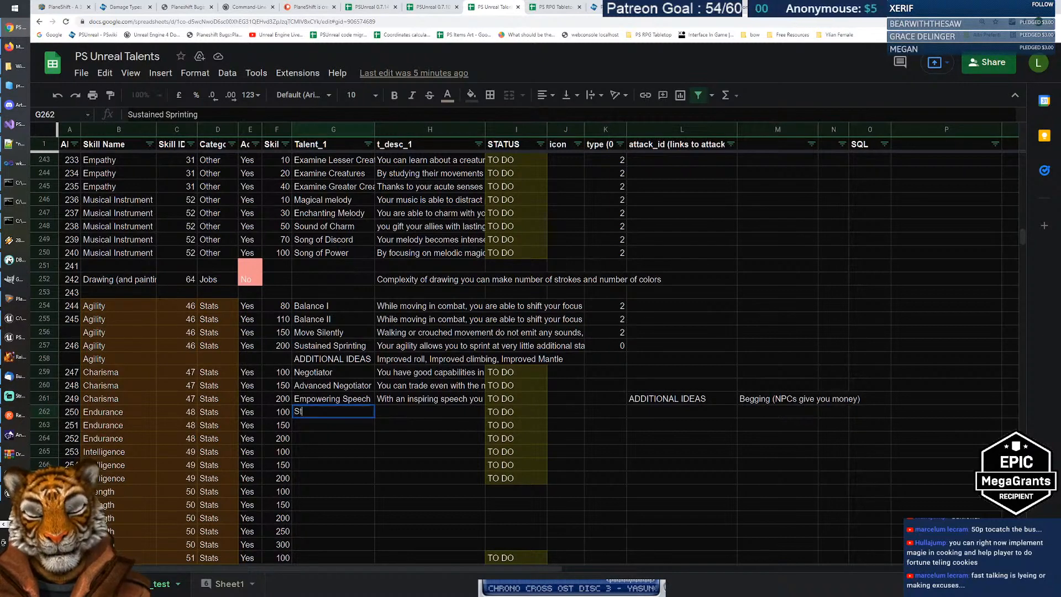
type("rong Metabolism")
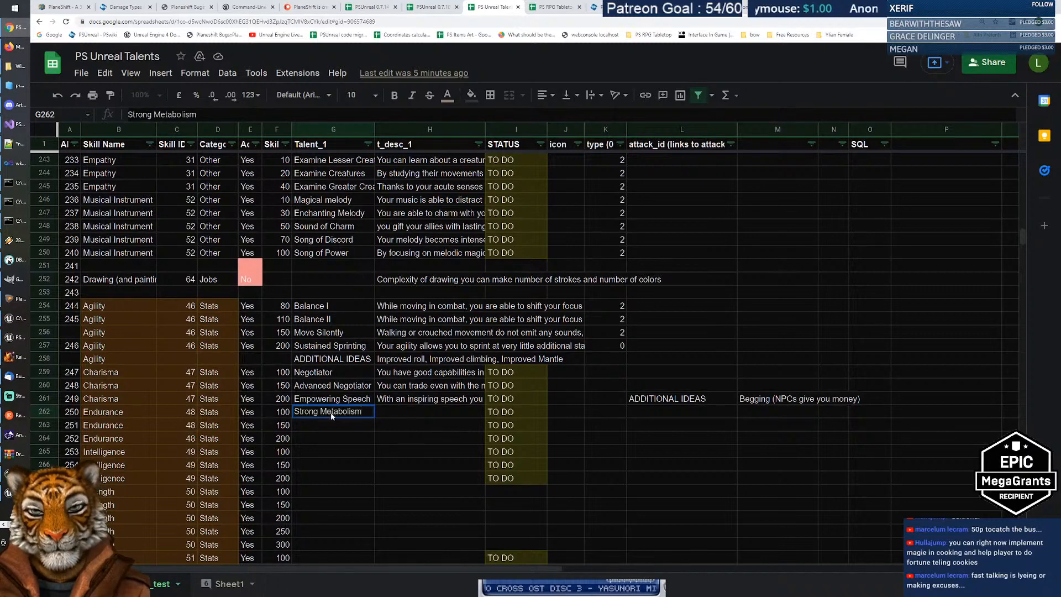
key("Return")
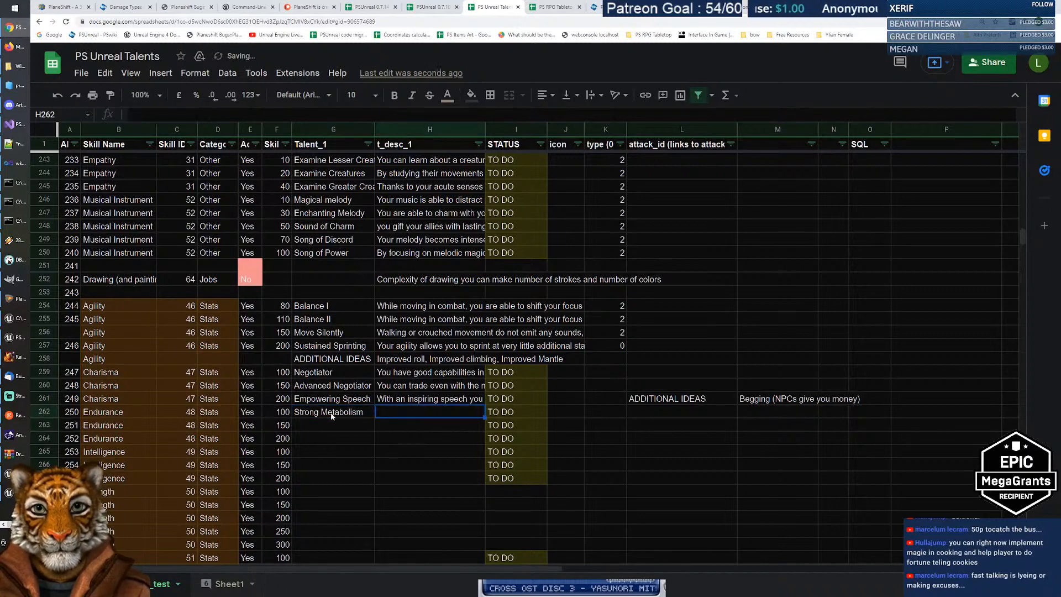
left_click(331, 416)
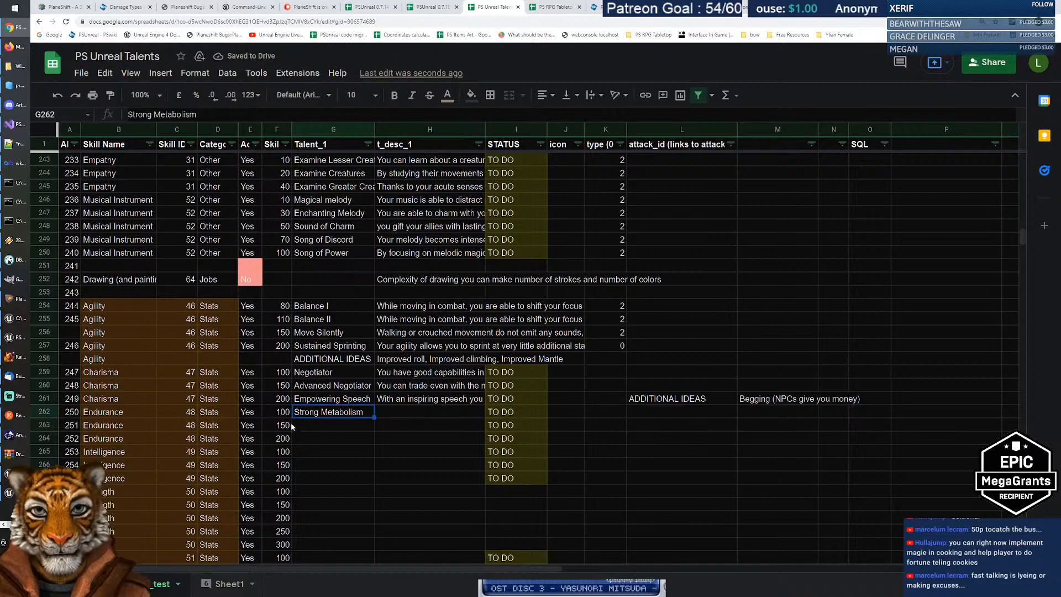
Step: Describe it in H262 as less affected by poisons with % Poison Resistance, and enter 'Immune' in G263
key("Tab")
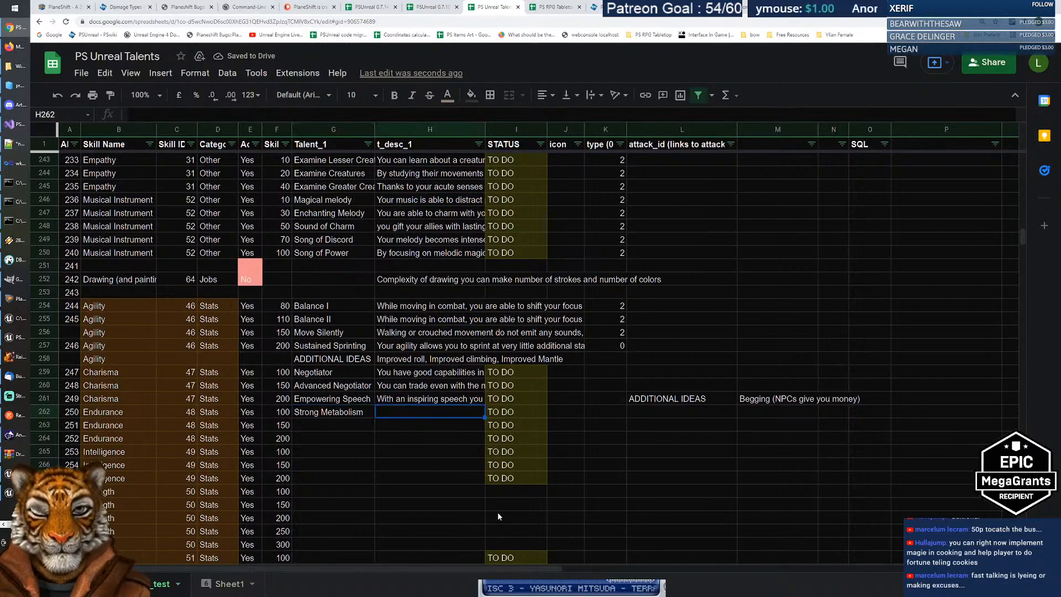
key("Return")
type("Your body ")
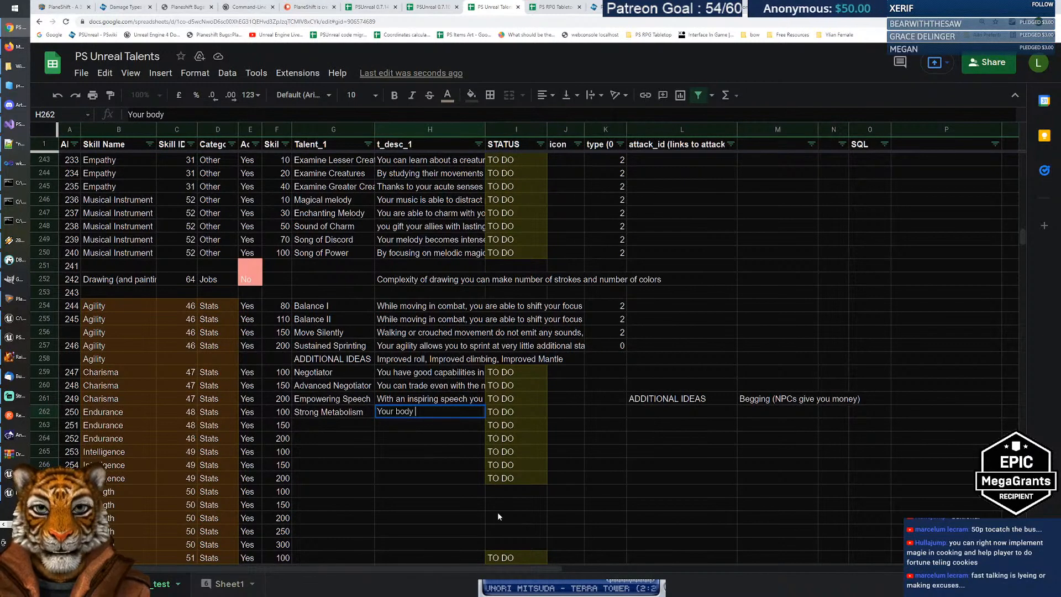
type("is ")
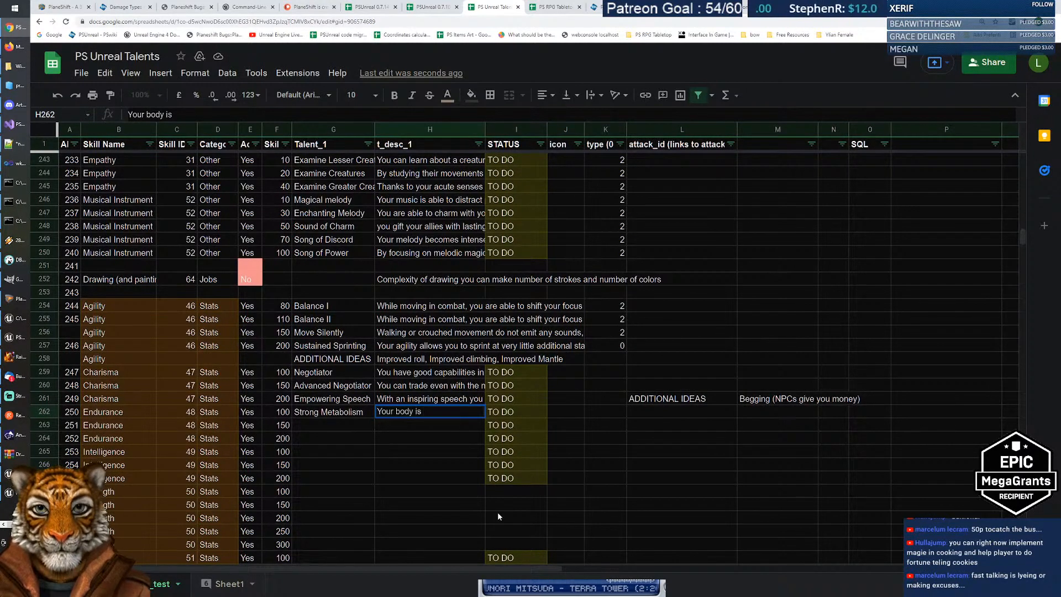
type("less ")
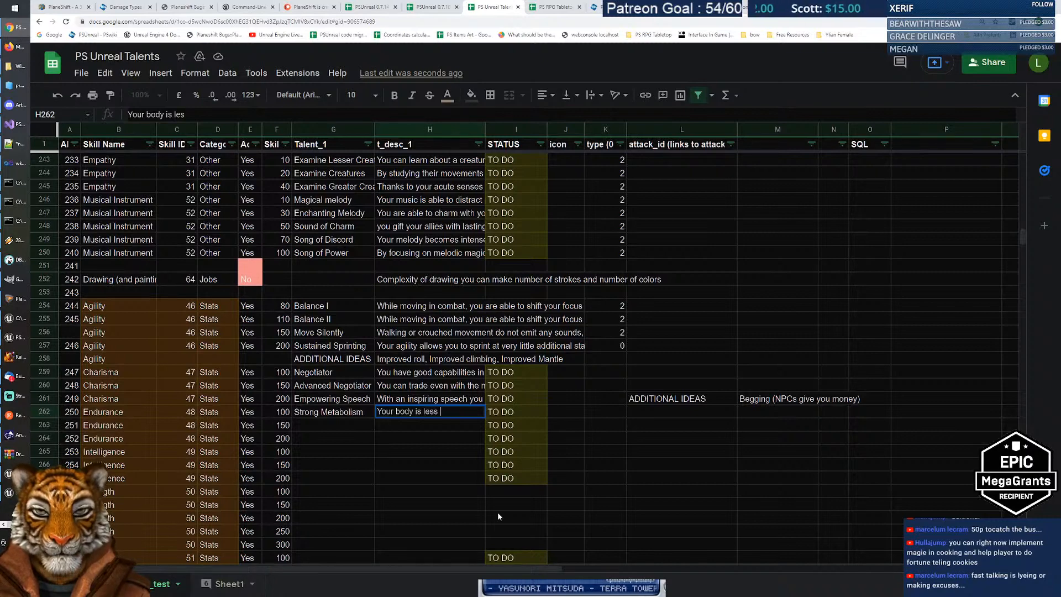
type("affected by ")
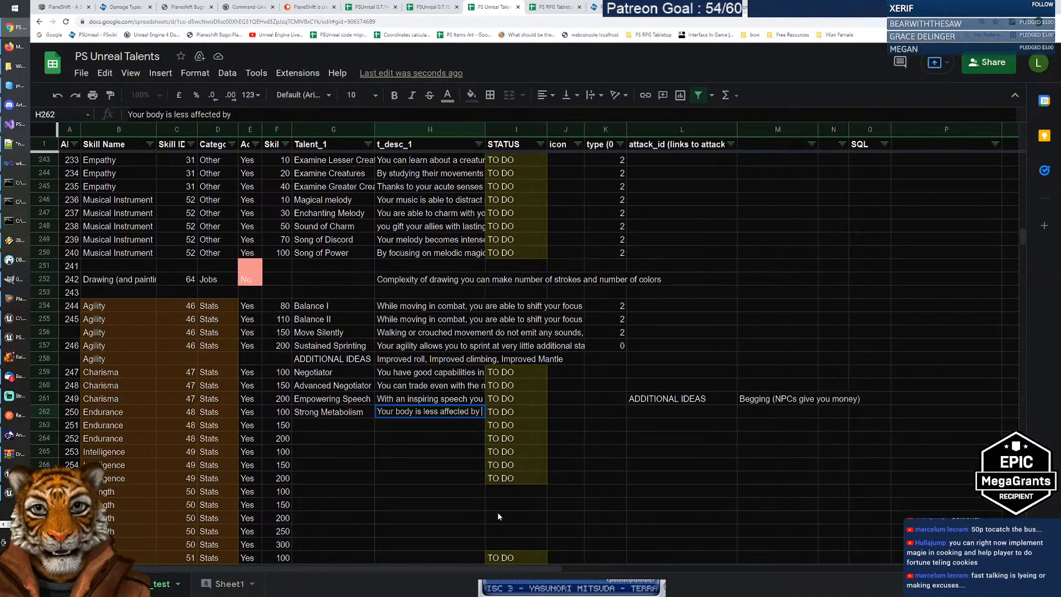
type("poisons")
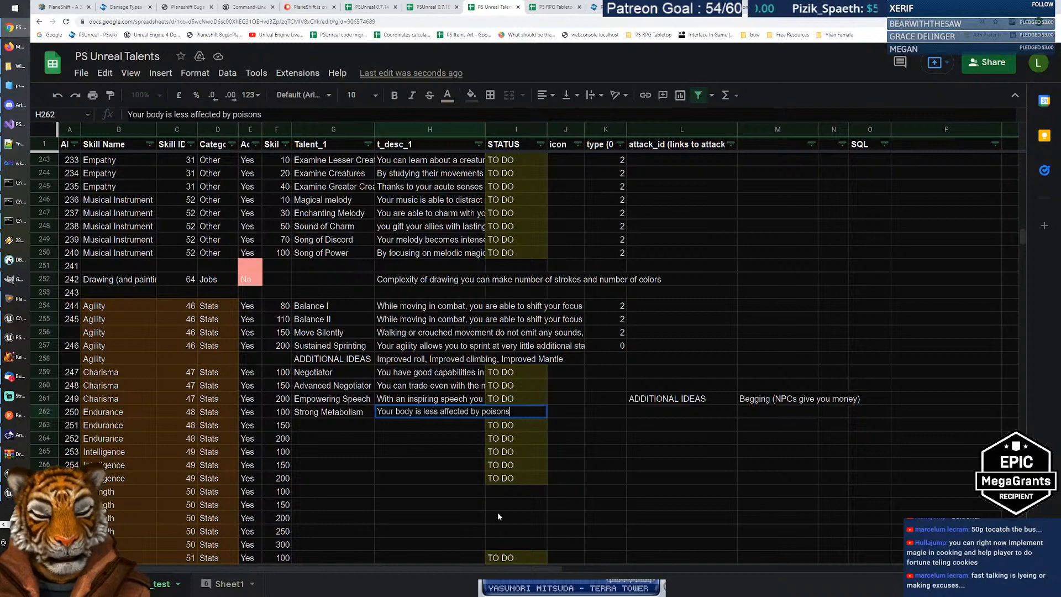
type(". %")
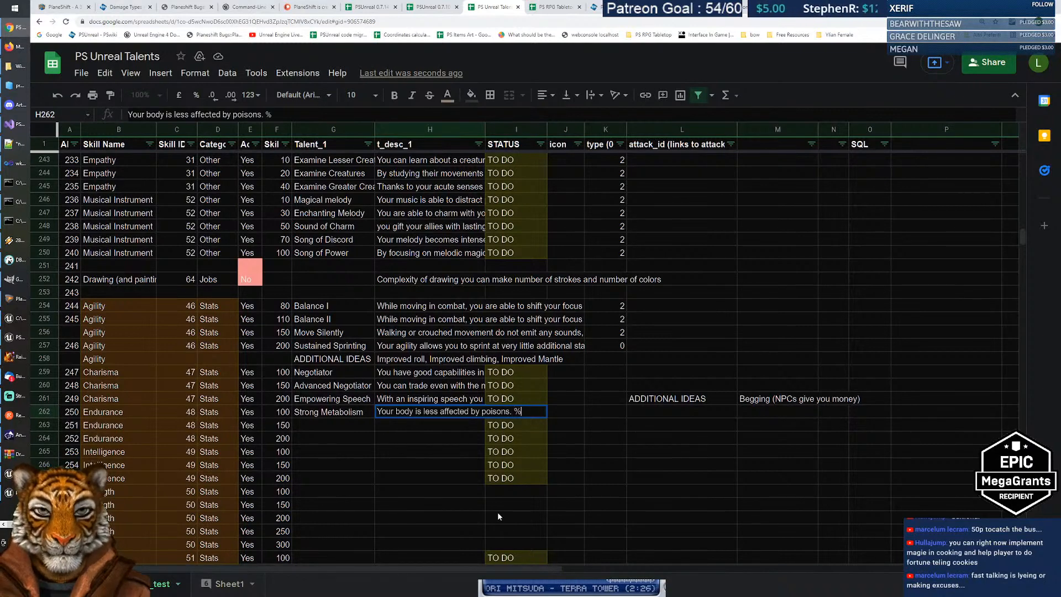
type(" of Poison ")
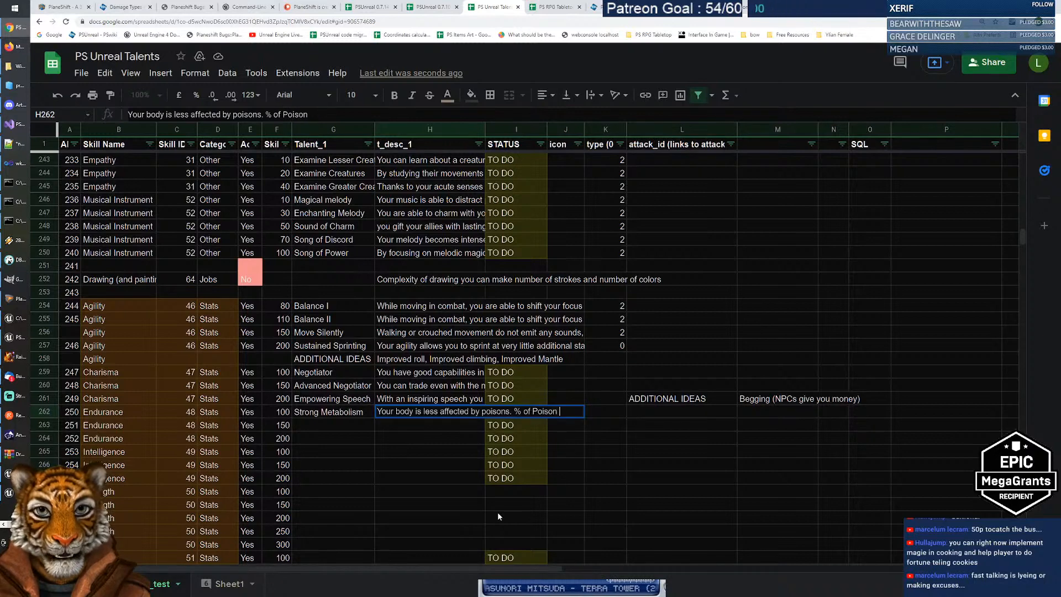
type("Resistanc")
type("e")
key("Return")
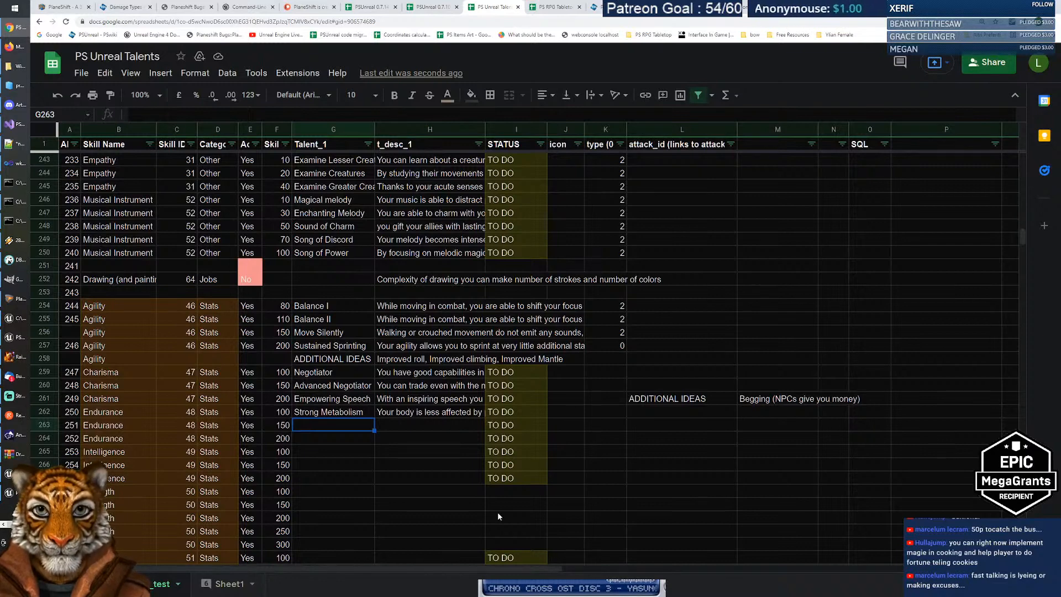
type("Immune")
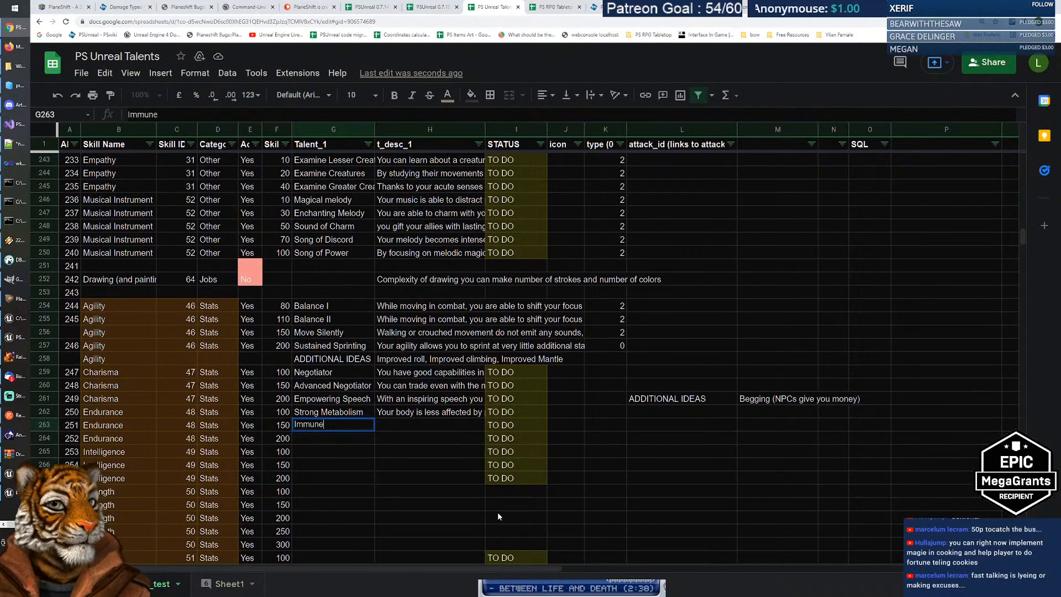
key("ctrl+Tab")
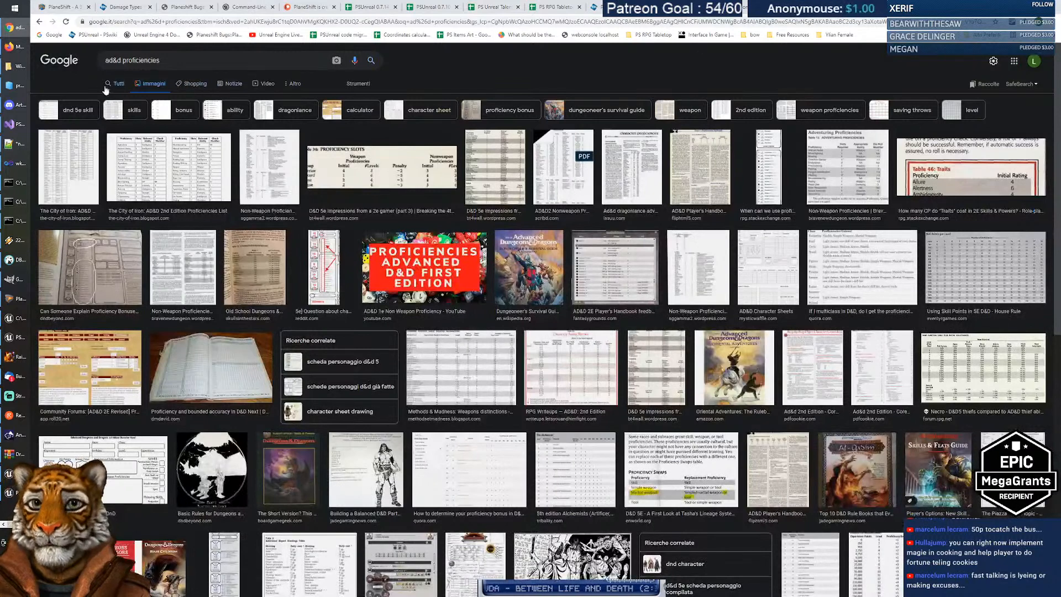
Step: Search Google for 'immunity synonyms' and glance at the Calc desktop
left_click(154, 82)
triple_click(162, 62)
type("immu")
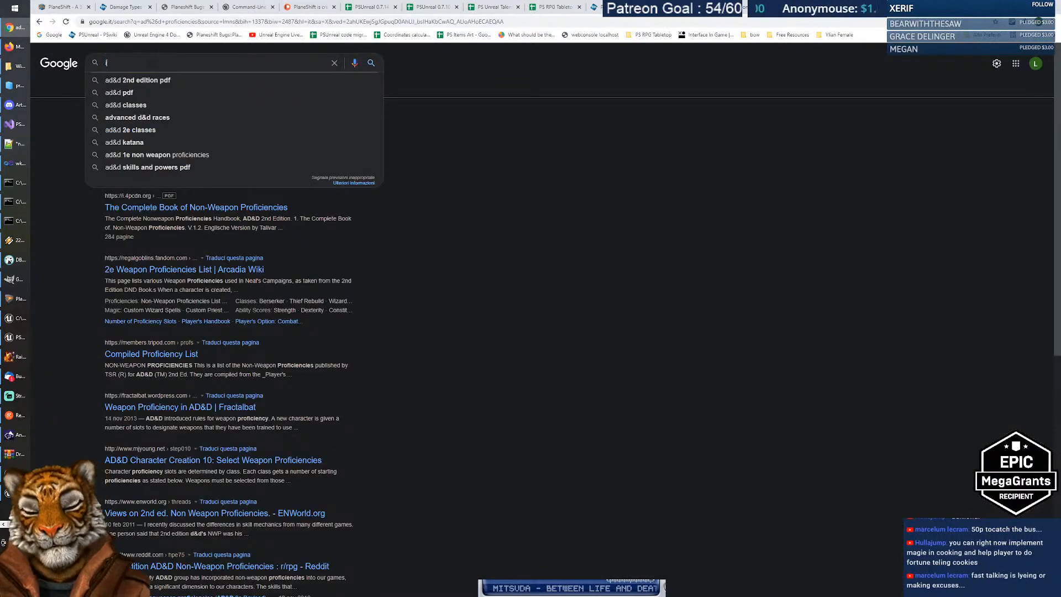
type("nity sy")
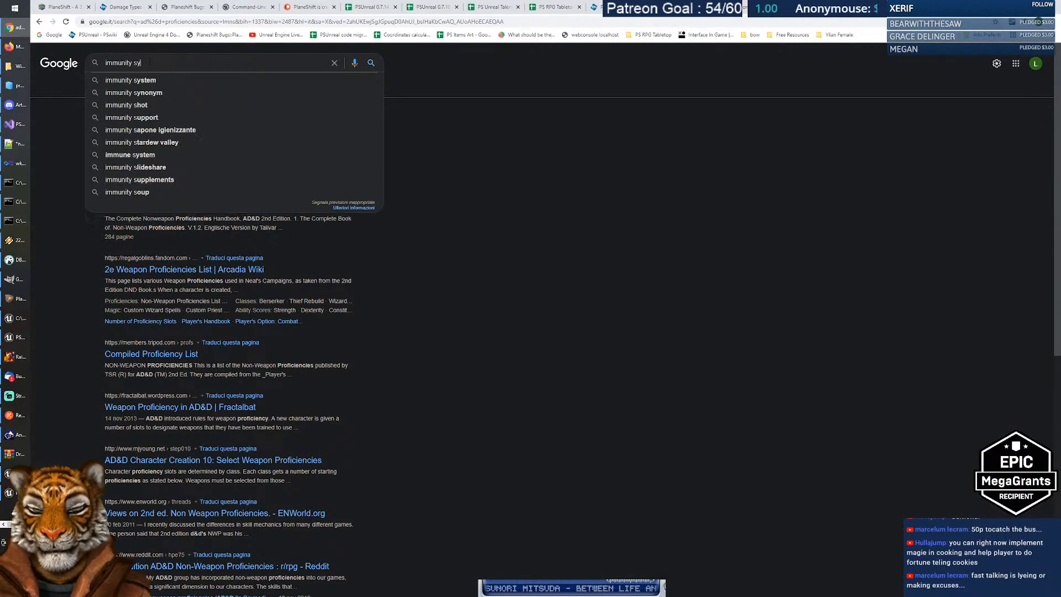
type("nonyms")
key("Return")
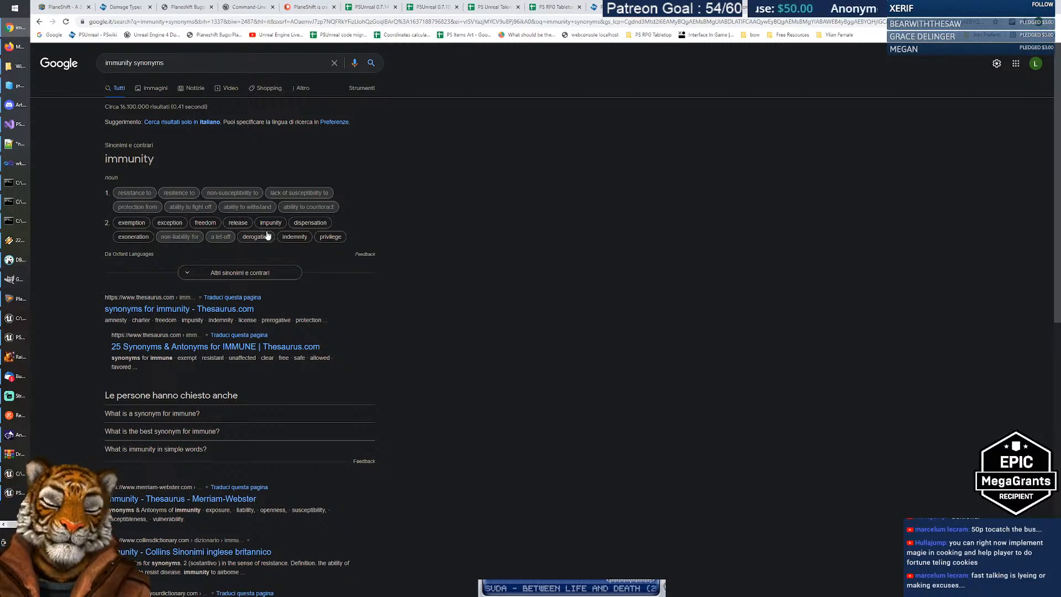
key("ctrl+super+Right")
key("ctrl+super+Left")
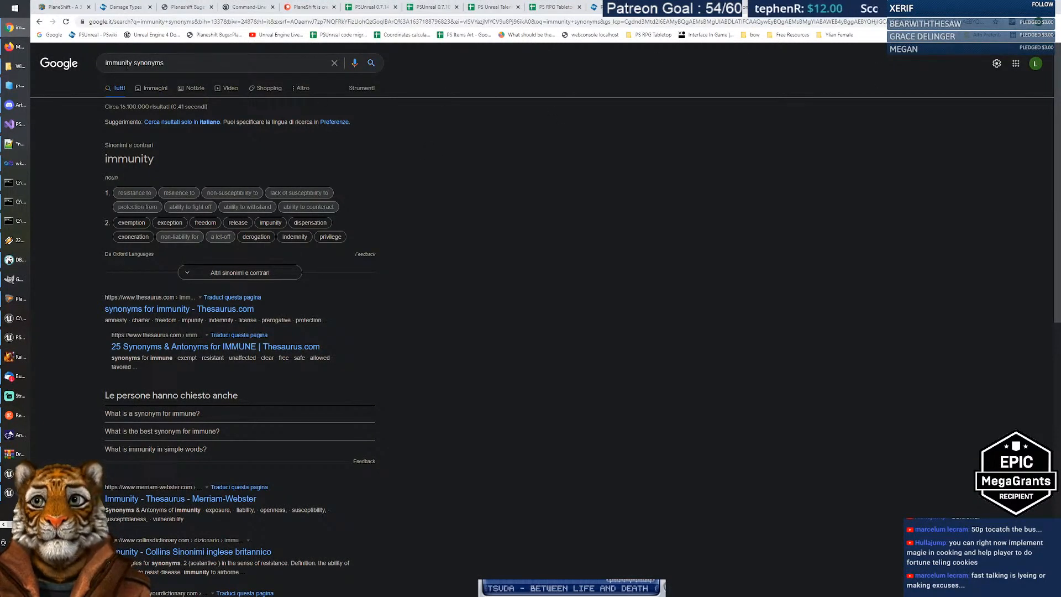
Step: Search for 'resilience' to find its Italian translation, then start editing the Immune talent name
triple_click(152, 62)
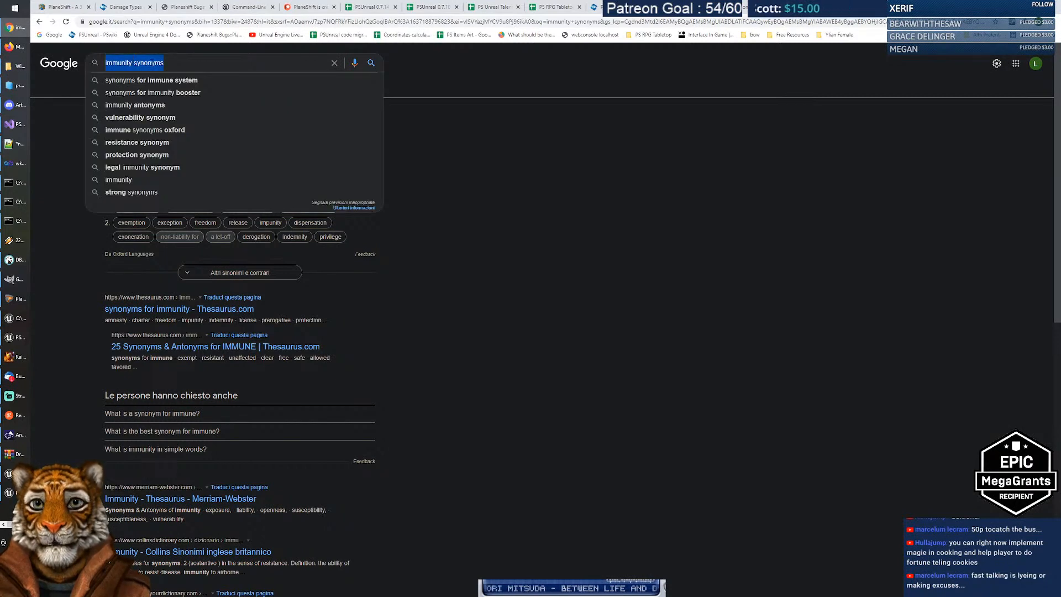
type("resi")
type("enace")
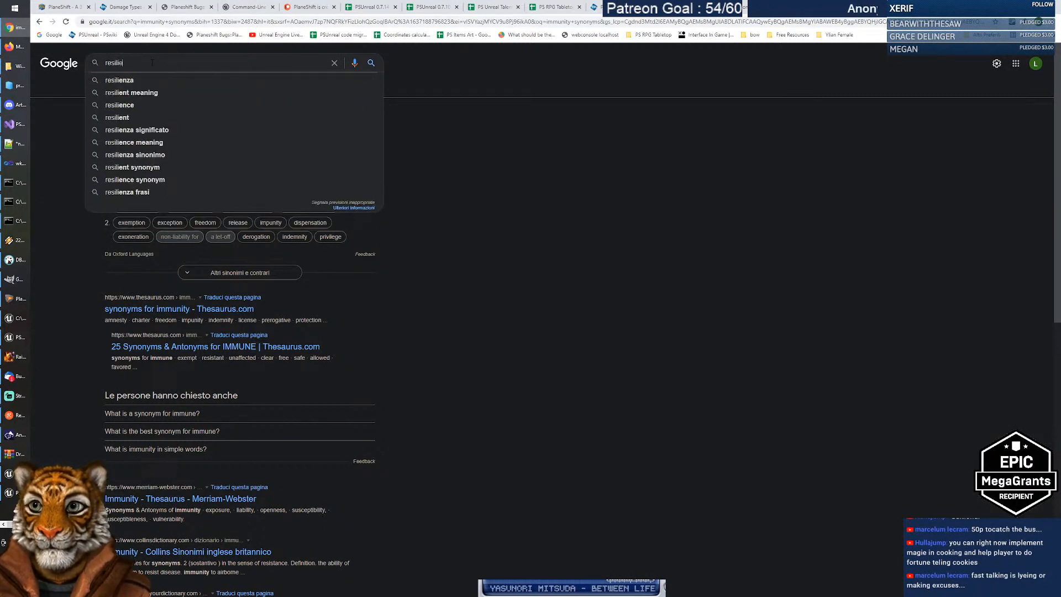
key("BackSpace")
key("BackSpace")
key("BackSpace")
key("BackSpace")
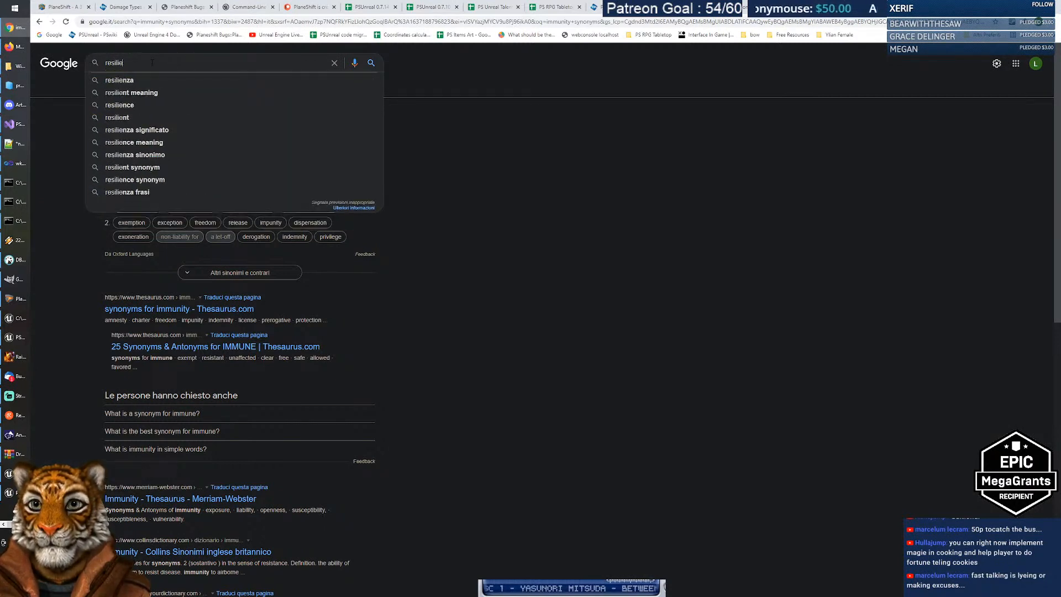
type("nce")
key("Return")
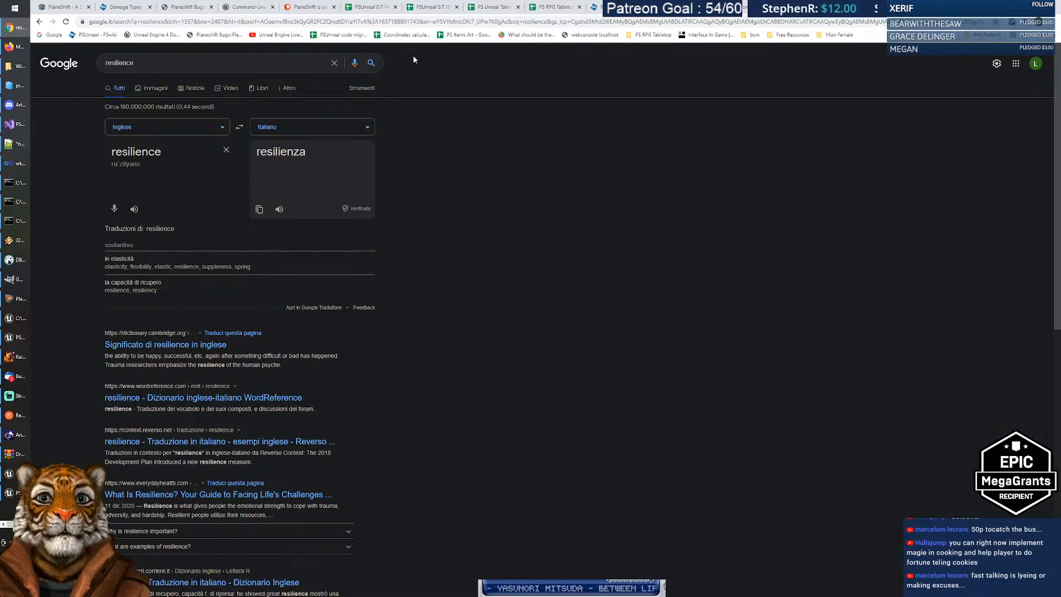
left_click(494, 6)
key("Return")
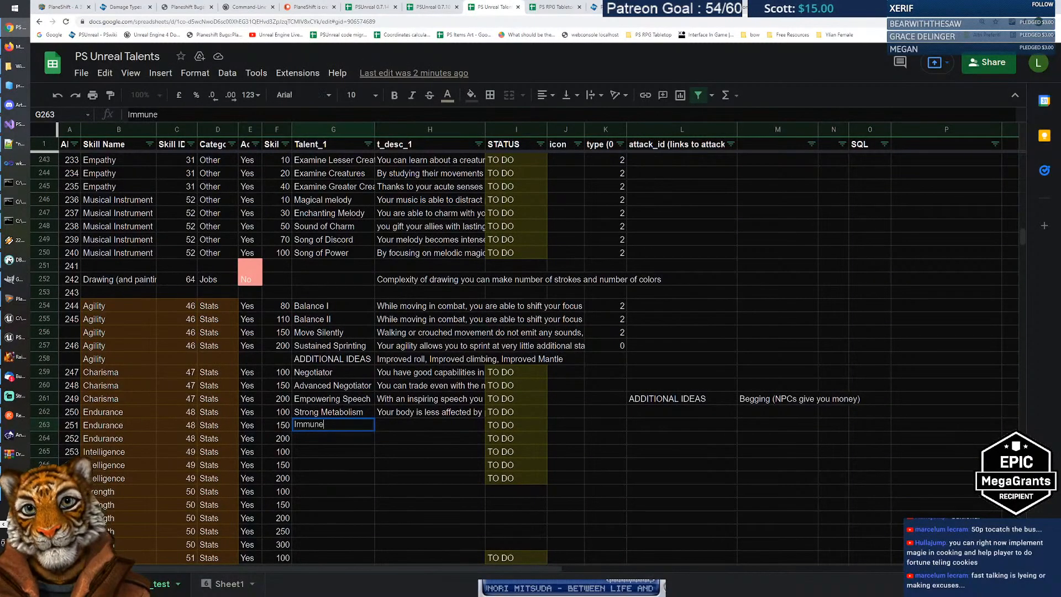
Step: Rename the Immune talent in G263 to 'Disease Protection'
key("ctrl+a")
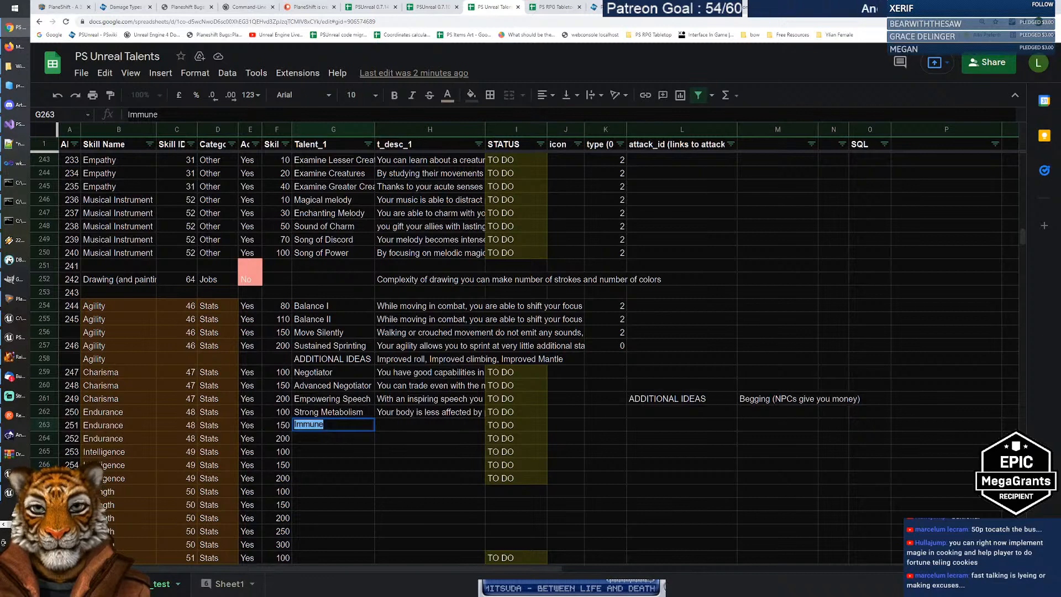
key("Right")
key("BackSpace")
type("ity")
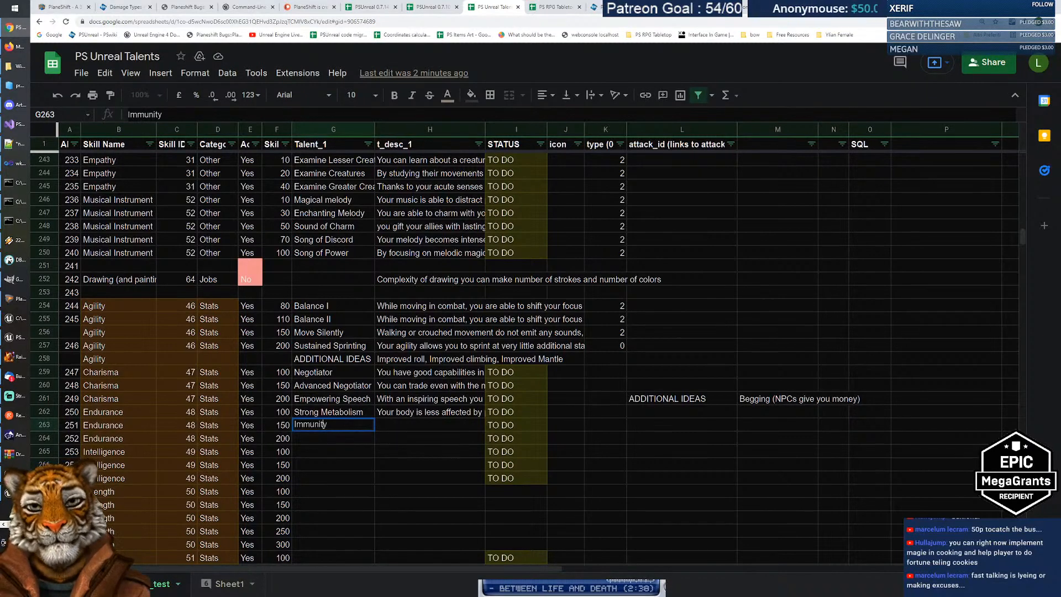
type("Disease")
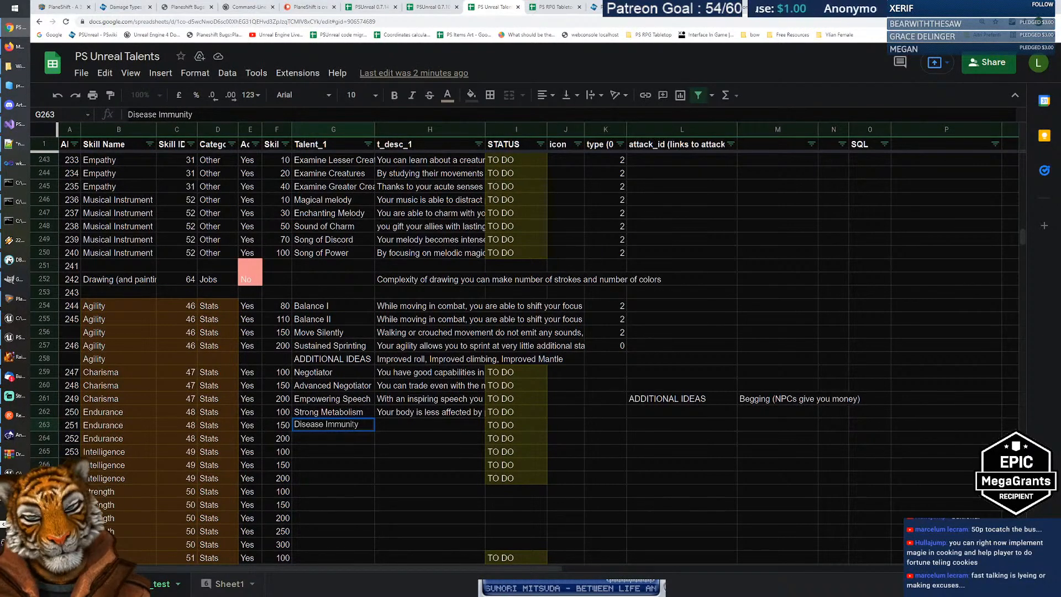
double_click(354, 424)
type("Protect")
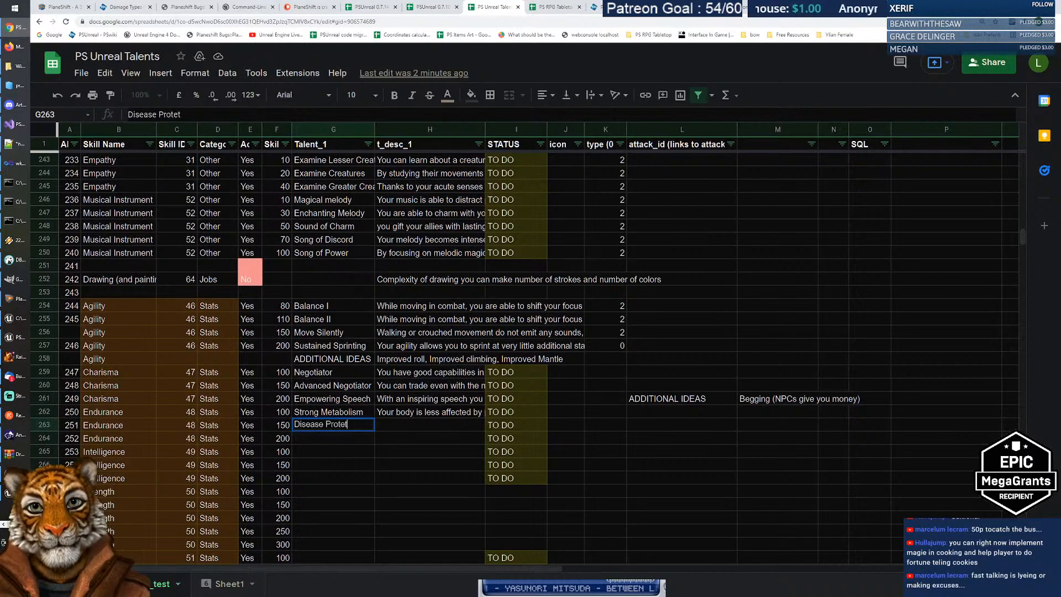
key("BackSpace")
type("ction")
key("Tab")
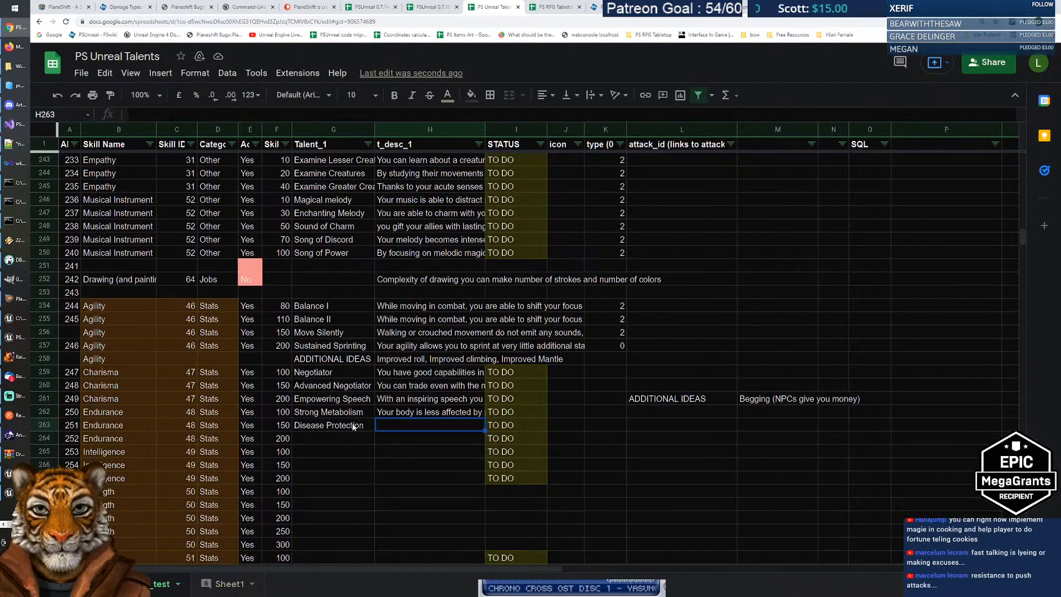
Step: Fill H263 with the autocompleted 'Your body is less…' description and reopen it
type("Your body is ")
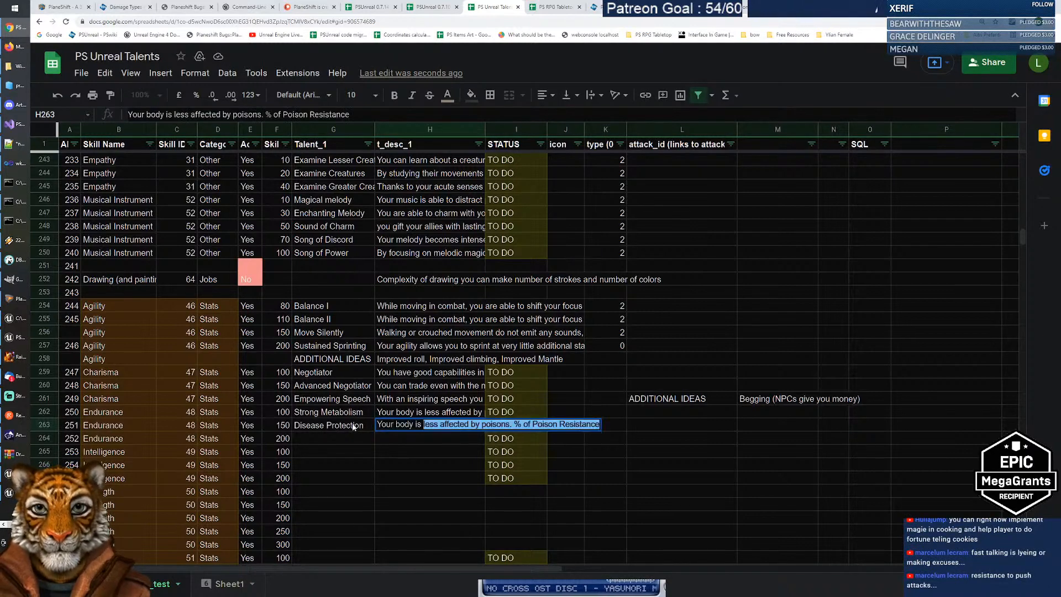
type("less")
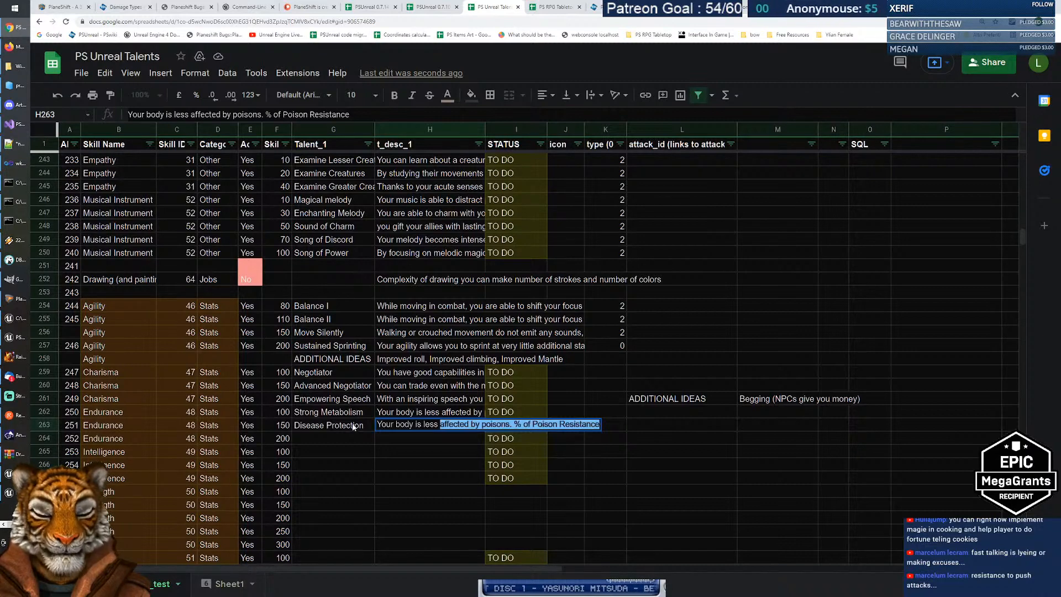
key("Tab")
key("Home")
key("Right")
key("Right")
key("Right")
key("Right")
key("Right")
key("Right")
key("Right")
key("Right")
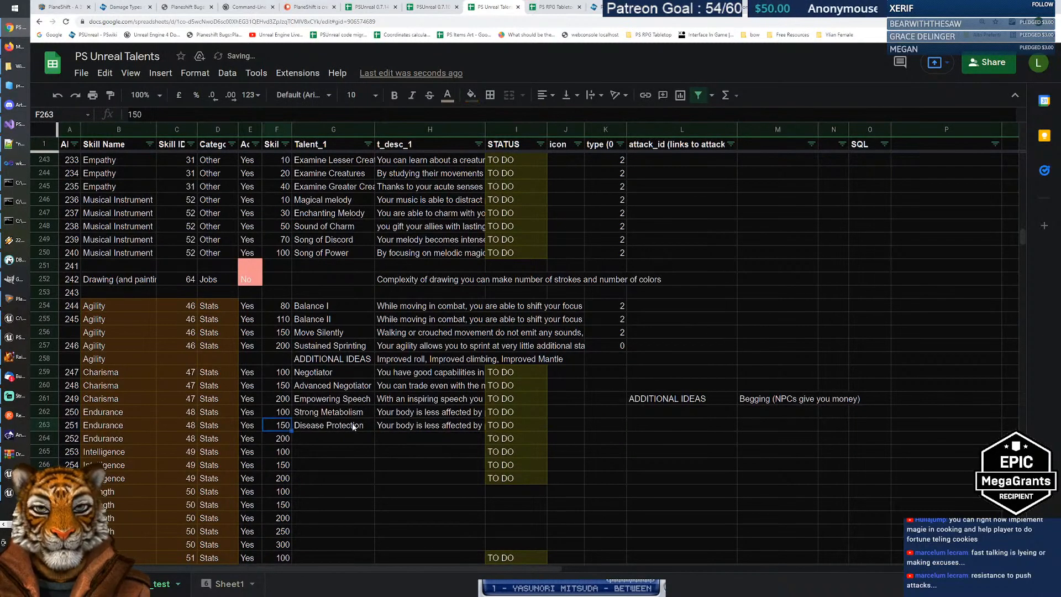
key("Left")
key("Return")
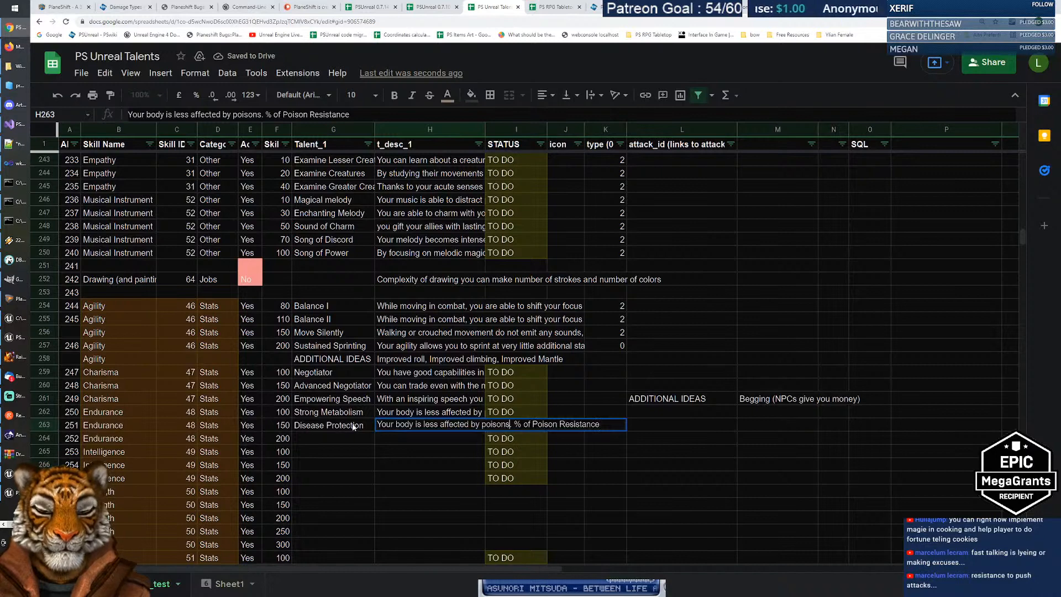
Step: Reword H263 to '…less likely to be affected by diseases. % of Disease Resistance'
key("ctrl+shift+Right")
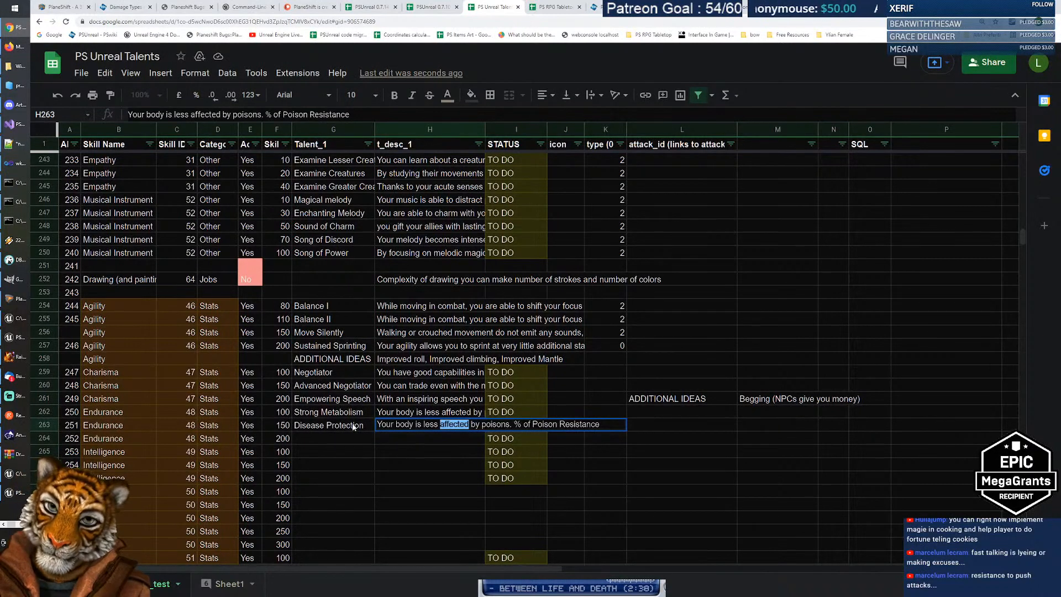
type("likely to be")
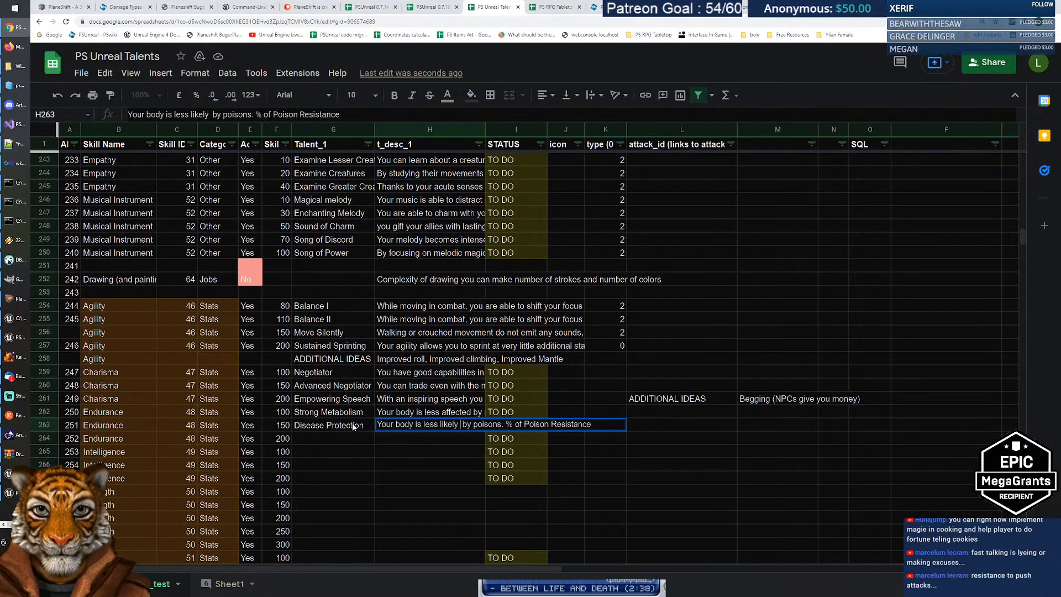
type(" affected")
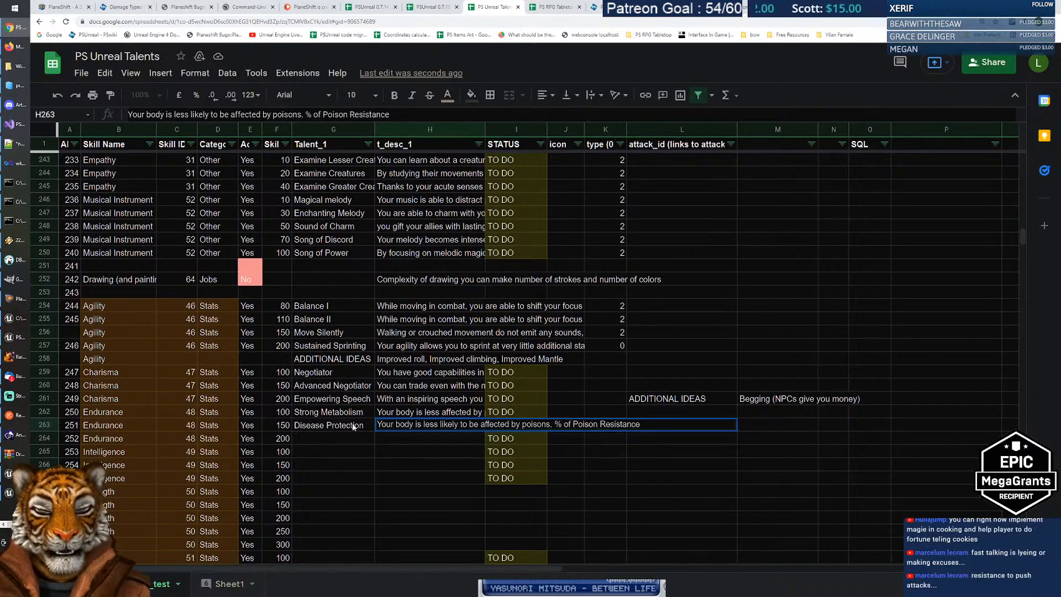
key("ctrl+Right")
key("ctrl+Right")
key("ctrl+shift+Right")
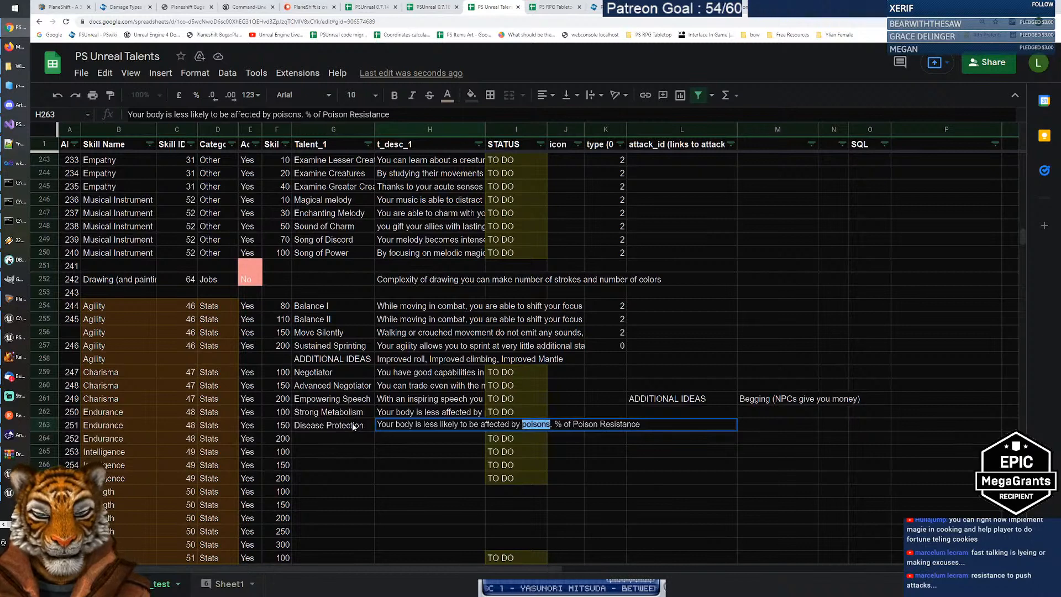
type("diseases")
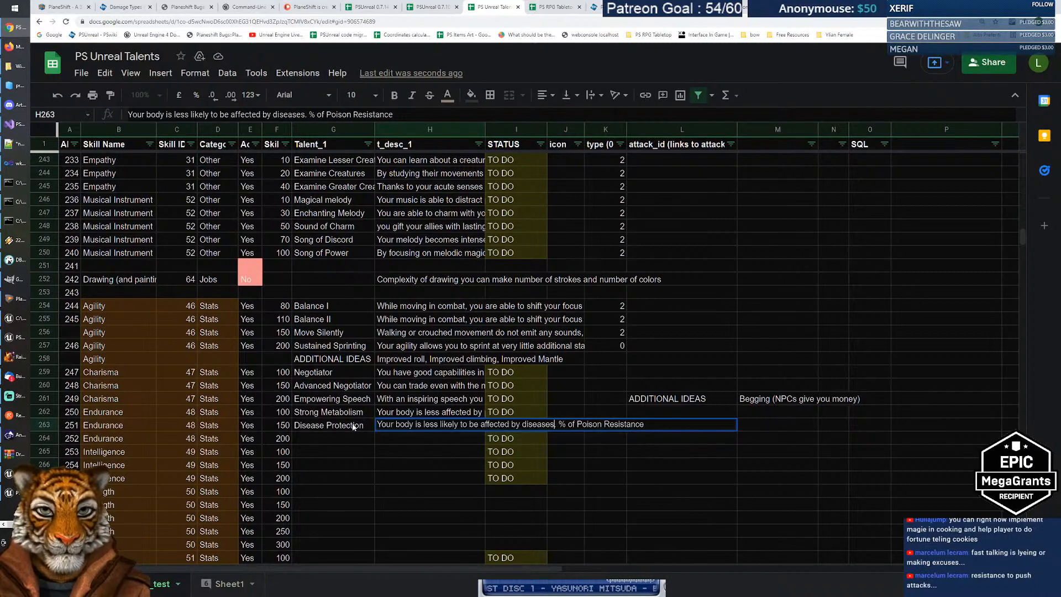
key("ctrl+shift+Right")
type("Disease")
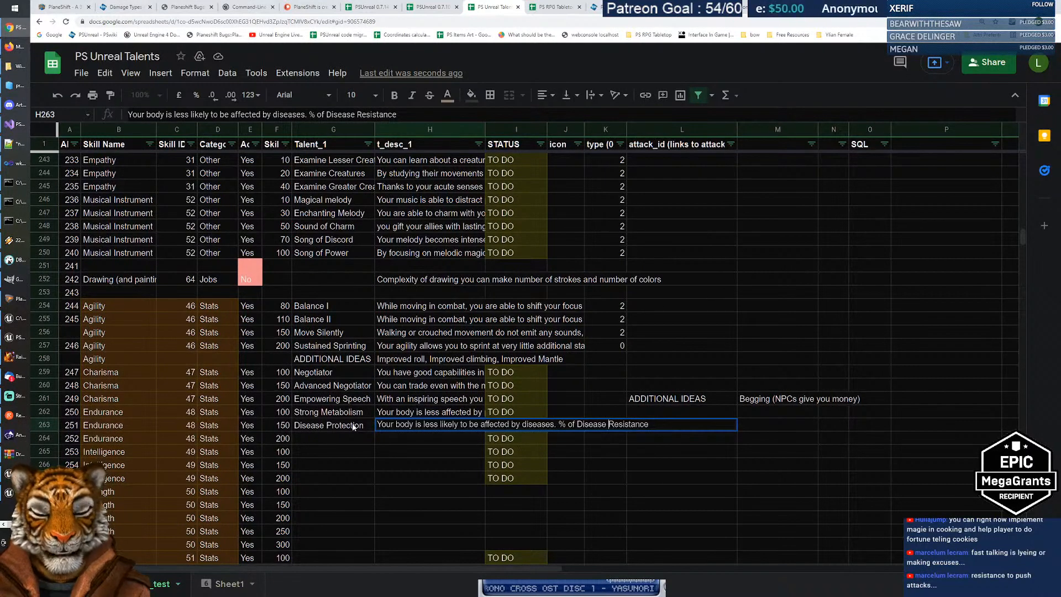
Step: Insert 'likely to be' after 'less' in the Strong Metabolism description in H262
key("Return")
key("Up")
key("Up")
key("Return")
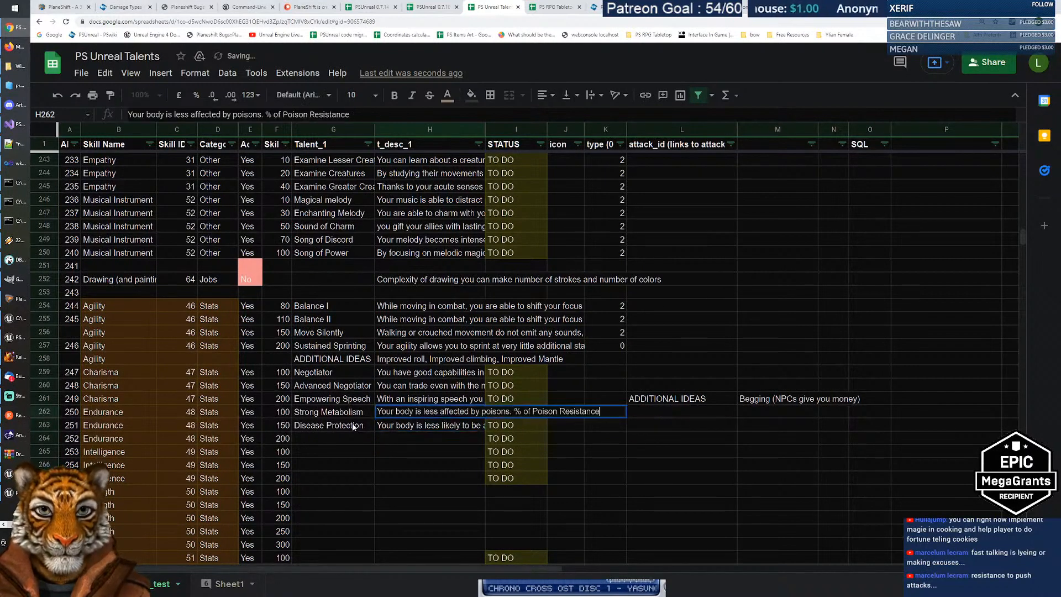
key("ctrl+Right")
type("likely to be")
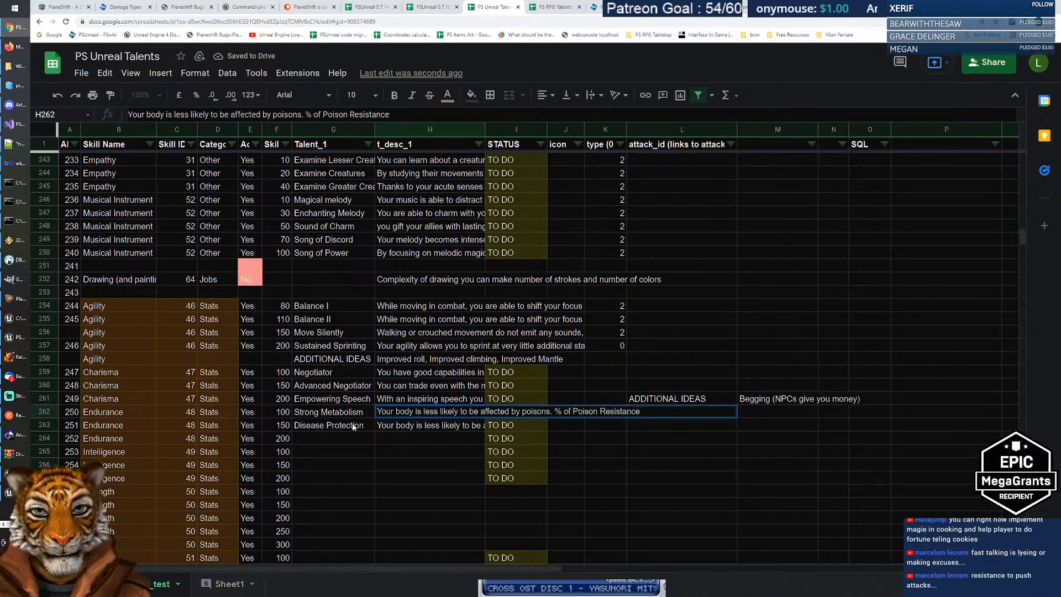
key("Return")
Step: Move to the empty talent and description cells in row 264
key("Up")
key("Left")
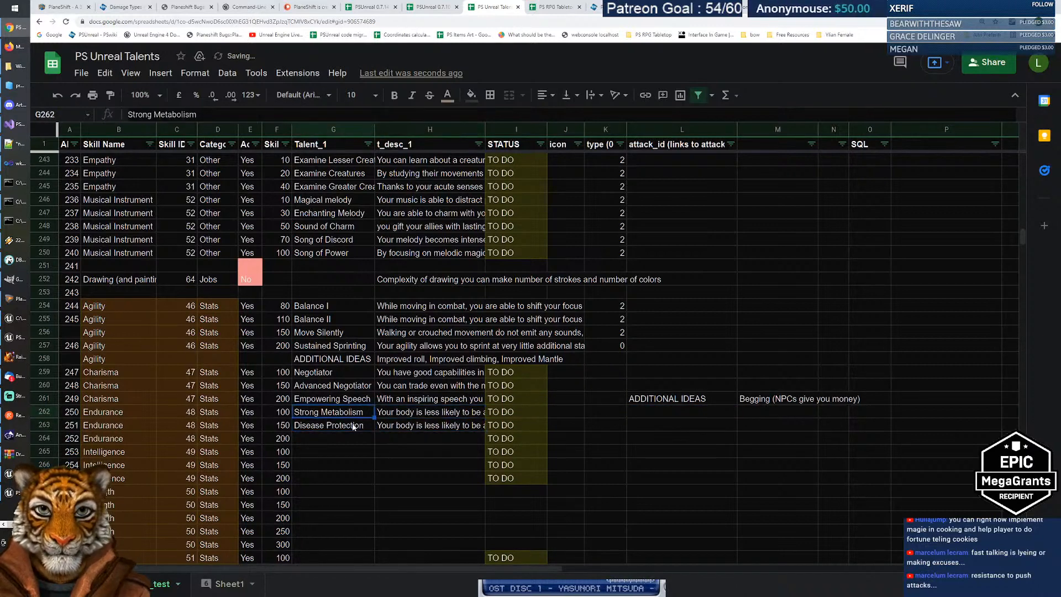
key("Down")
key("Down")
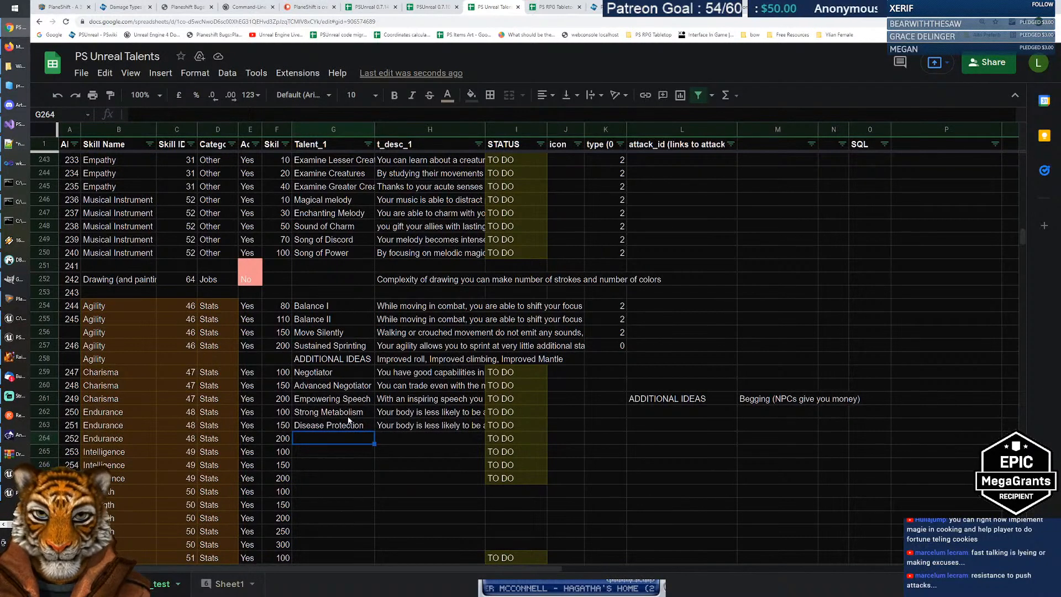
left_click(349, 413)
left_click(340, 439)
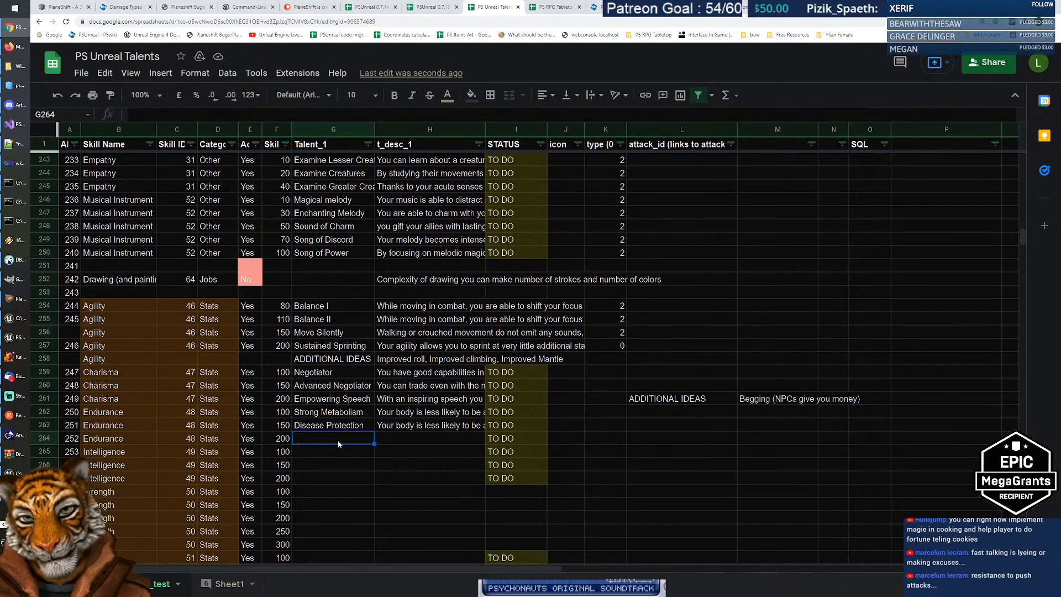
key("Right")
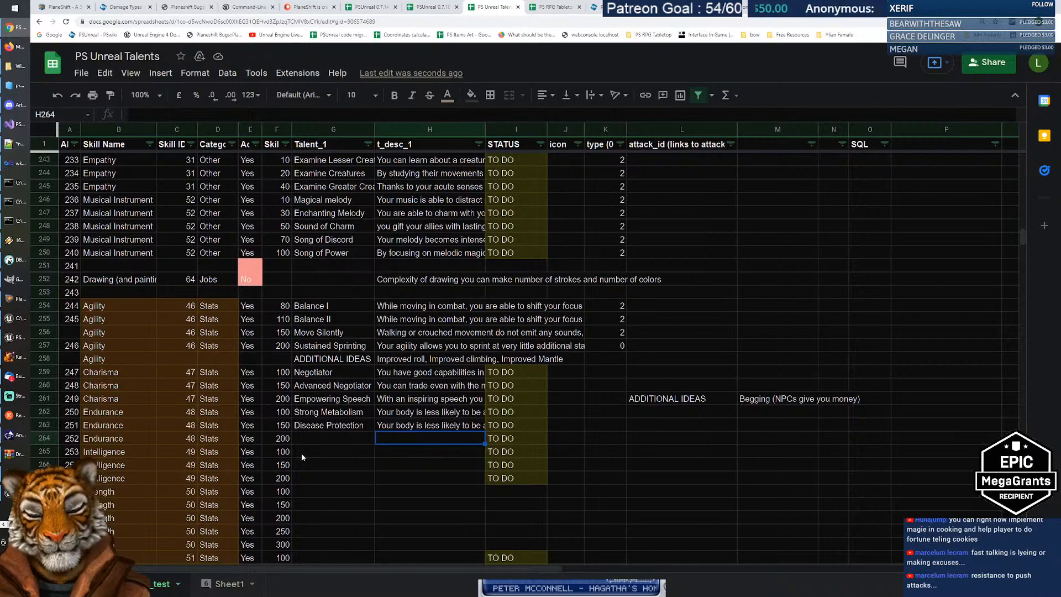
Step: Enter '(kran)' in D281 next to the Underwater breathing racial talent
scroll(301, 452, "down", 6)
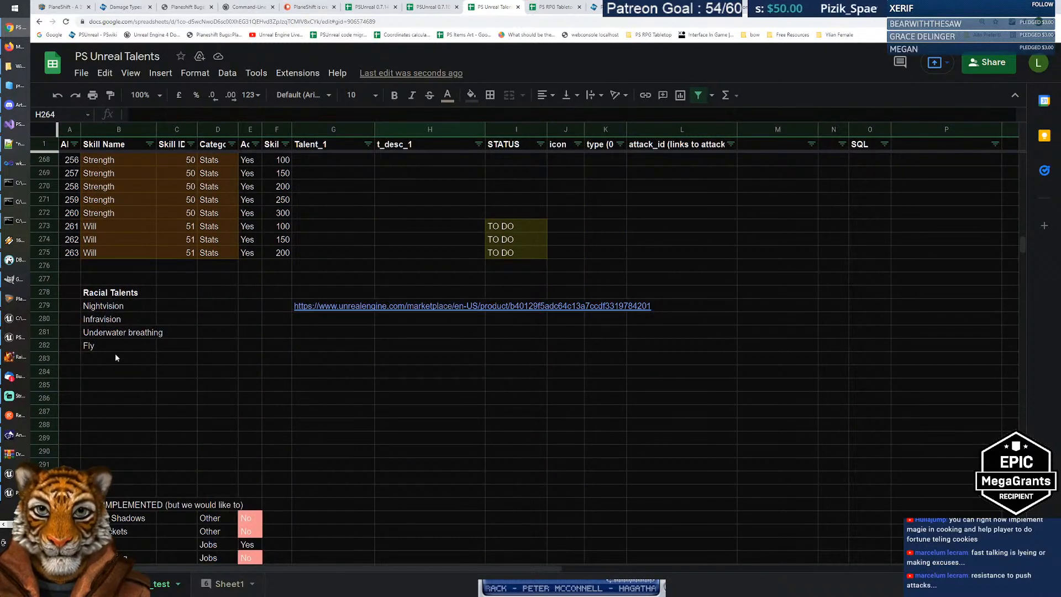
left_click(119, 336)
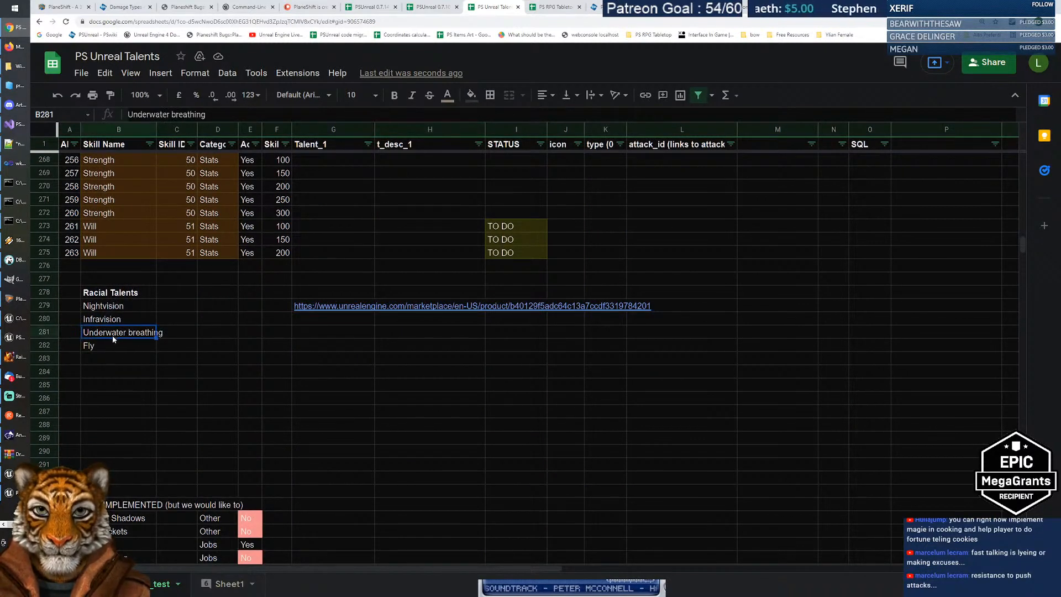
left_click(184, 334)
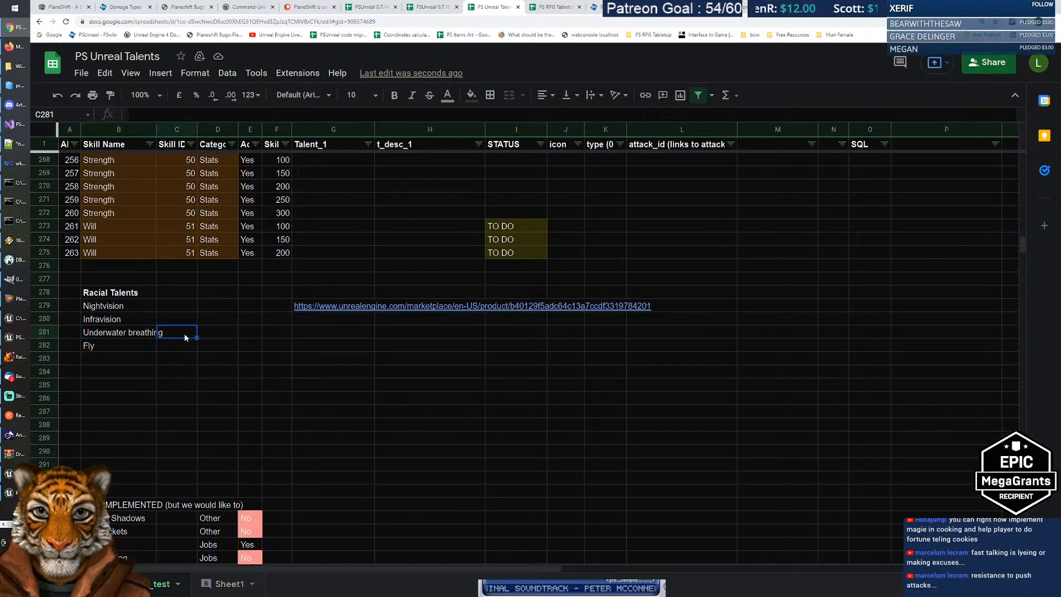
key("Tab")
type("(")
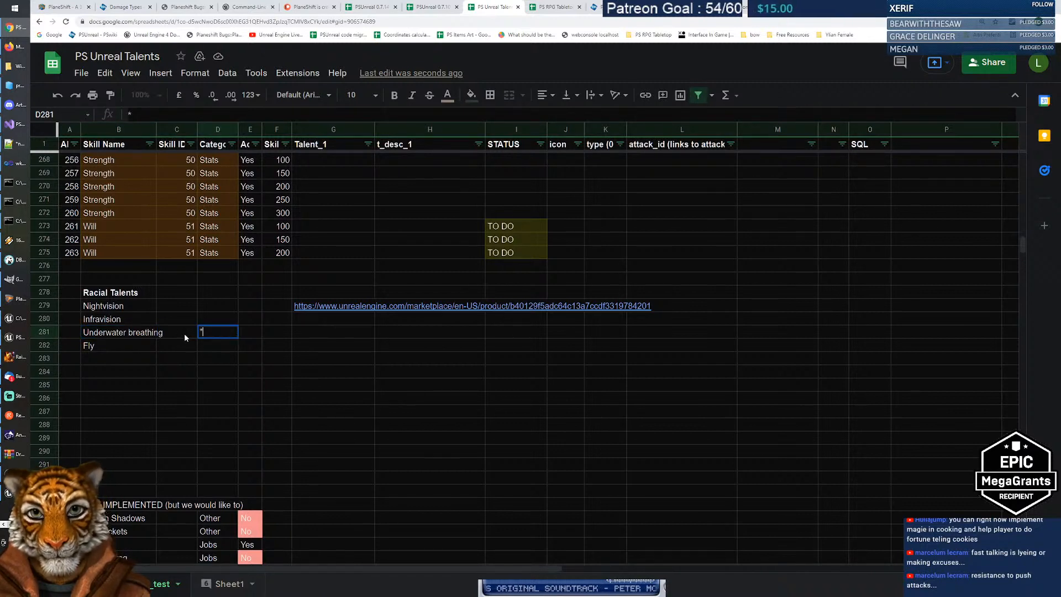
type("kran)")
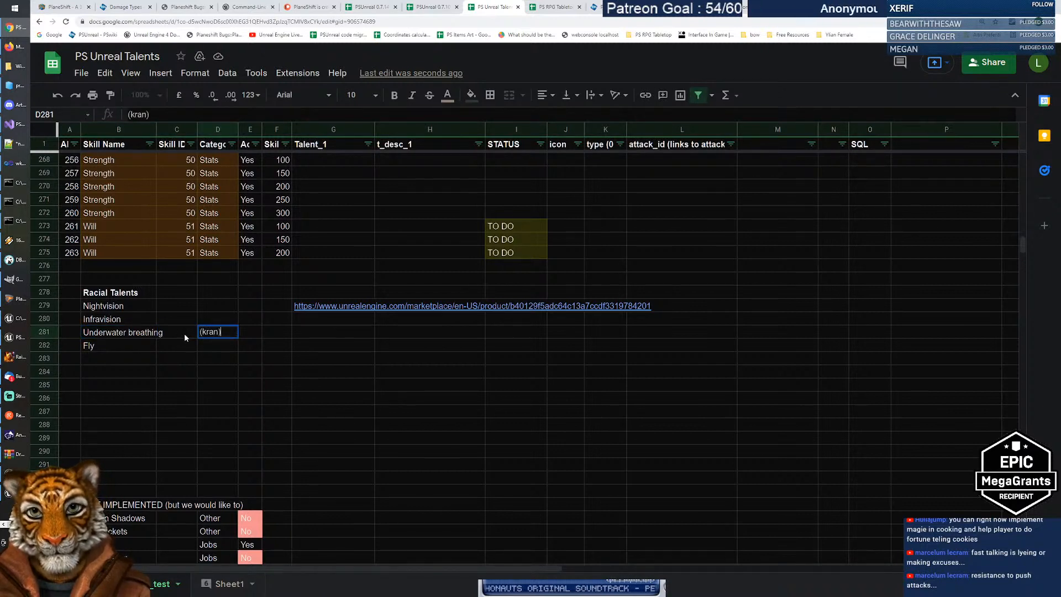
key("Return")
key("Up")
scroll(185, 334, "up", 5)
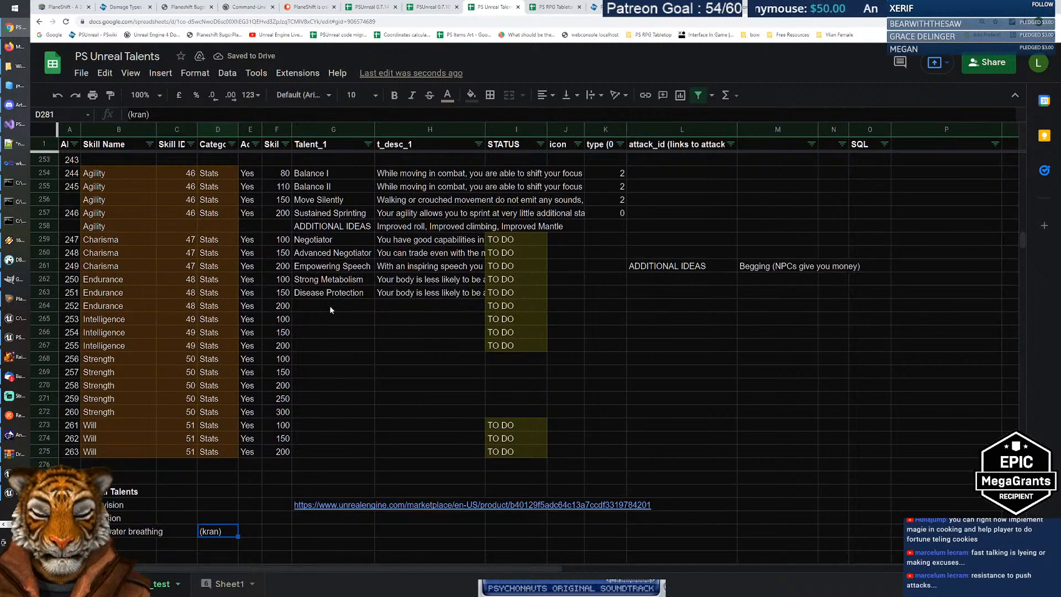
Step: After trying 'Deep diver' and 'Immersion expert', enter 'Underwater affinity' in G264
left_click(333, 309)
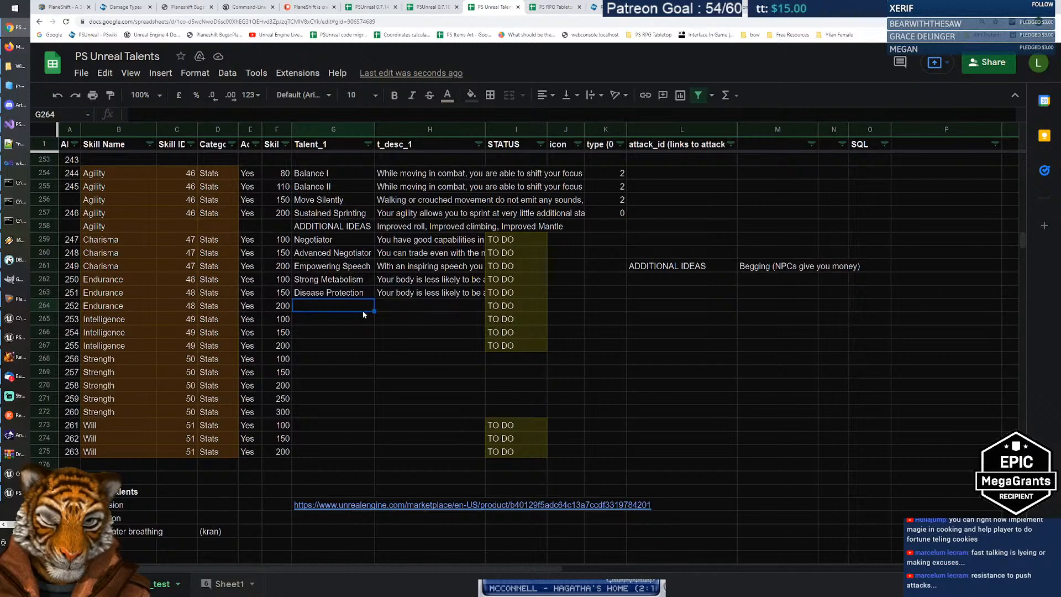
type("D")
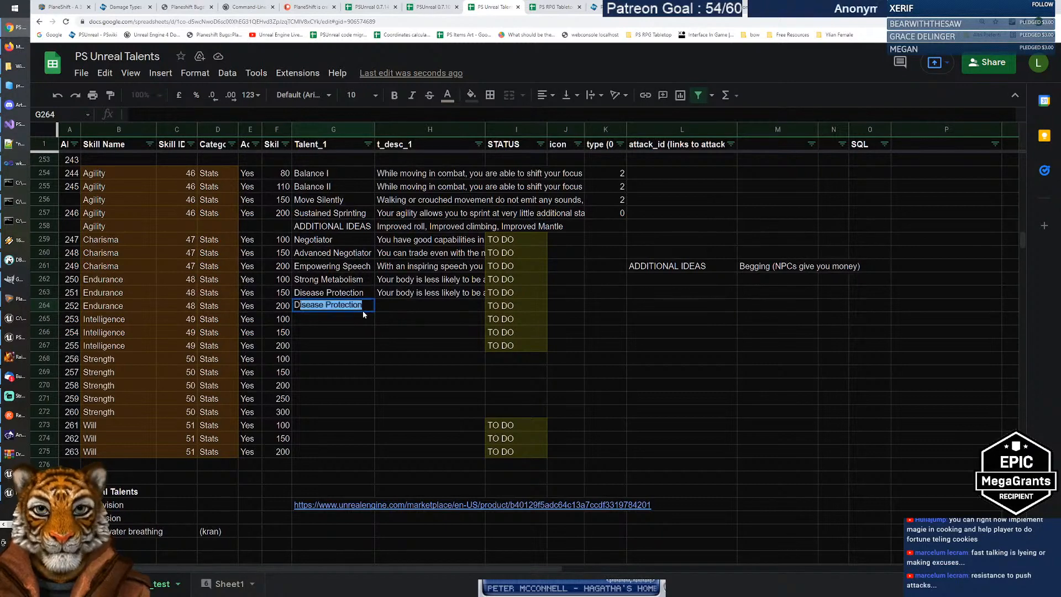
type("eep div")
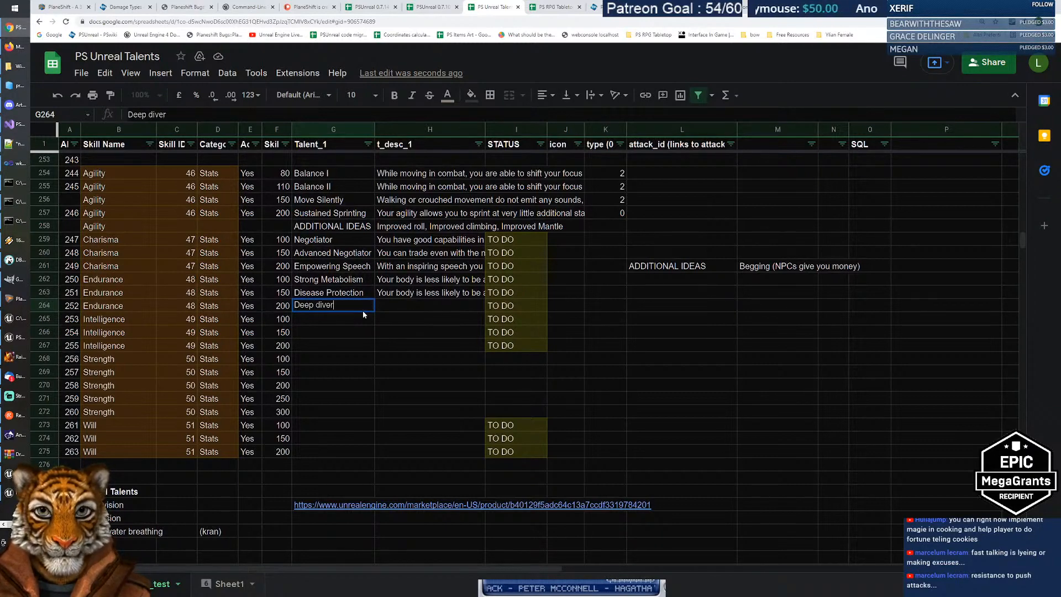
key("BackSpace")
key("BackSpace")
key("BackSpace")
key("BackSpace")
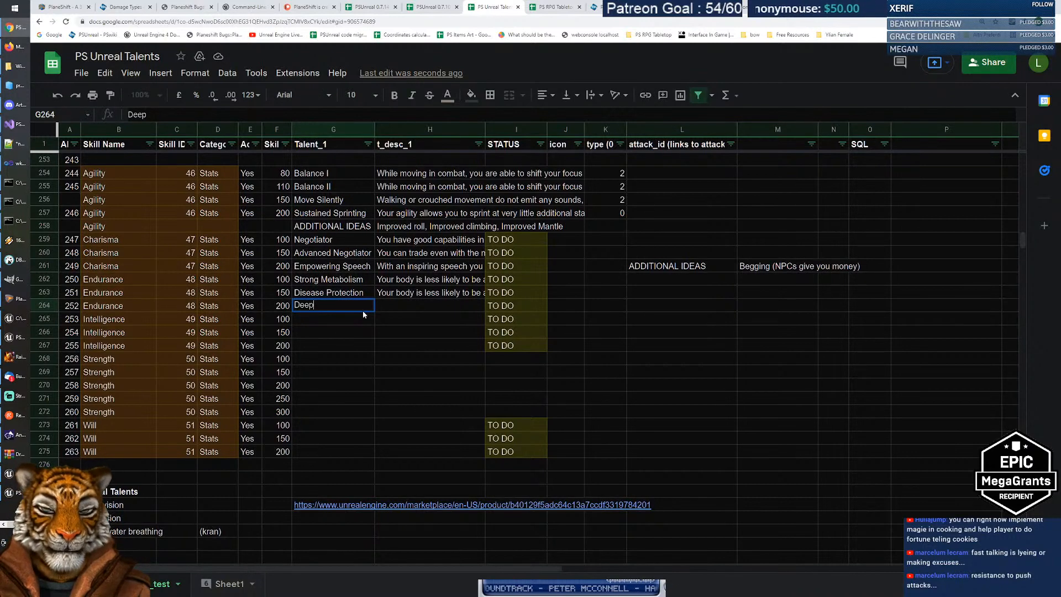
key("BackSpace")
key("BackSpace")
key("BackSpace")
key("BackSpace")
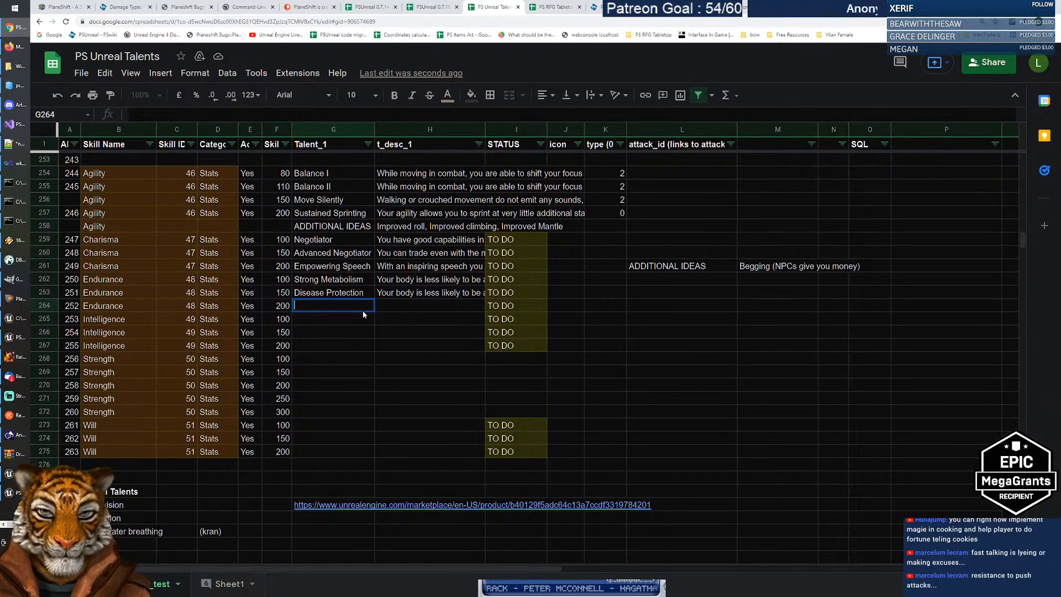
type("Immersion expert")
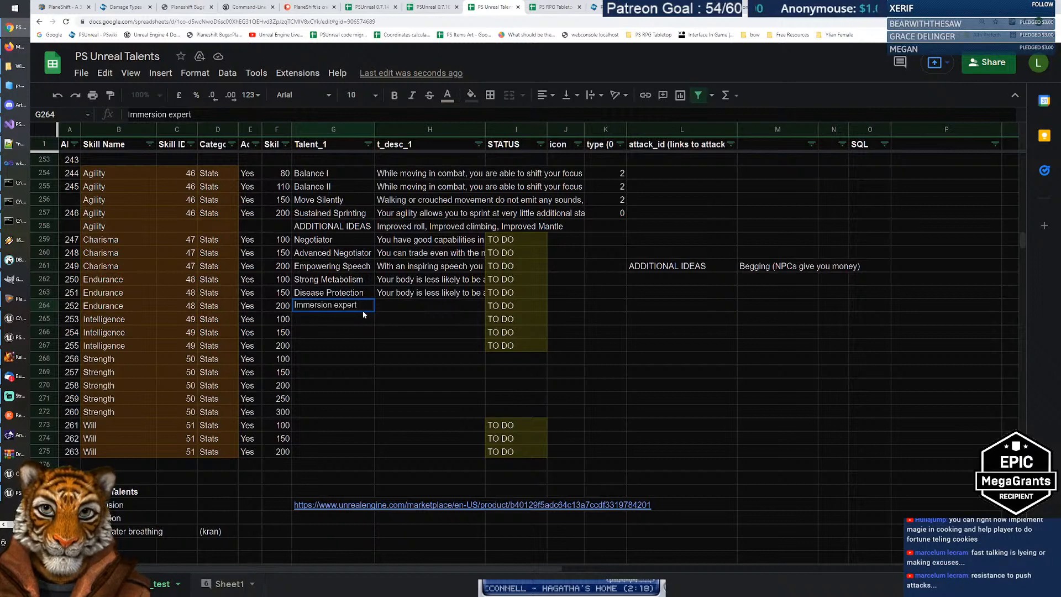
key("BackSpace")
key("BackSpace")
key("BackSpace")
key("BackSpace")
key("BackSpace")
key("BackSpace")
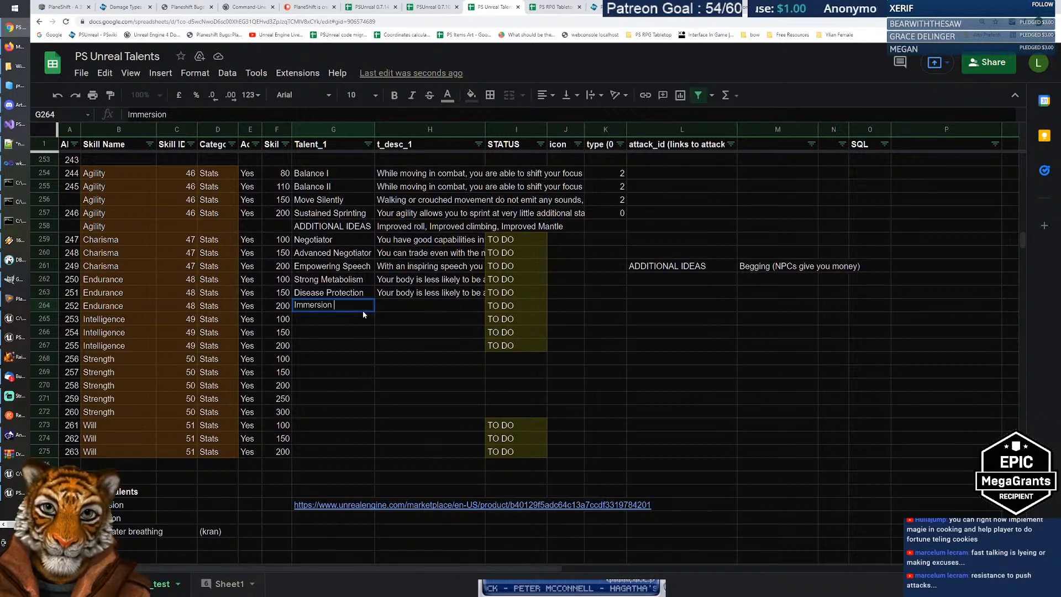
key("BackSpace")
key("BackSpace")
key("BackSpace")
key("BackSpace")
key("BackSpace")
key("BackSpace")
key("BackSpace")
key("BackSpace")
key("BackSpace")
type("U")
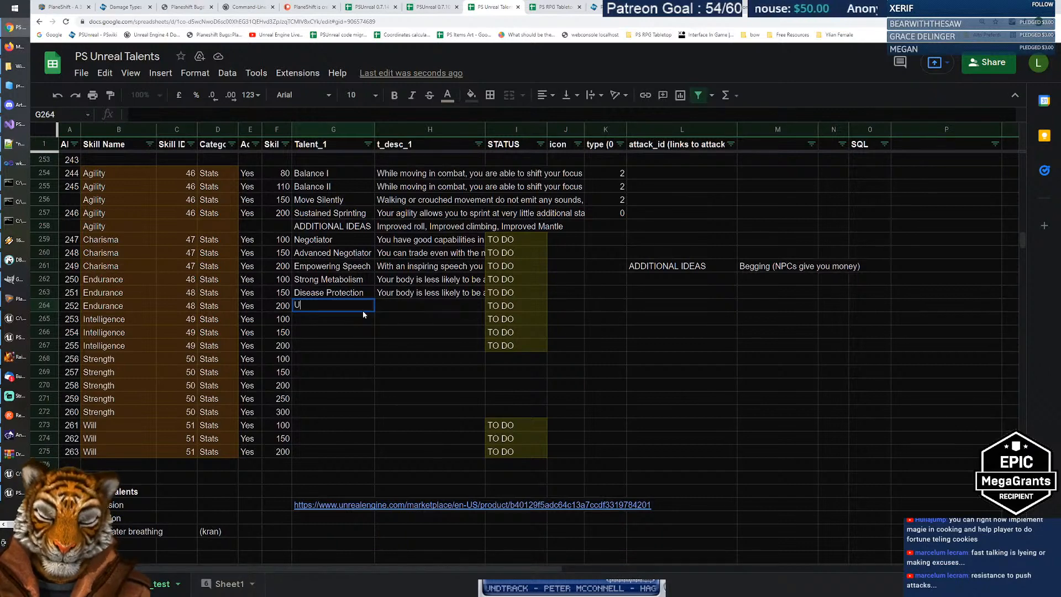
type("nderwater")
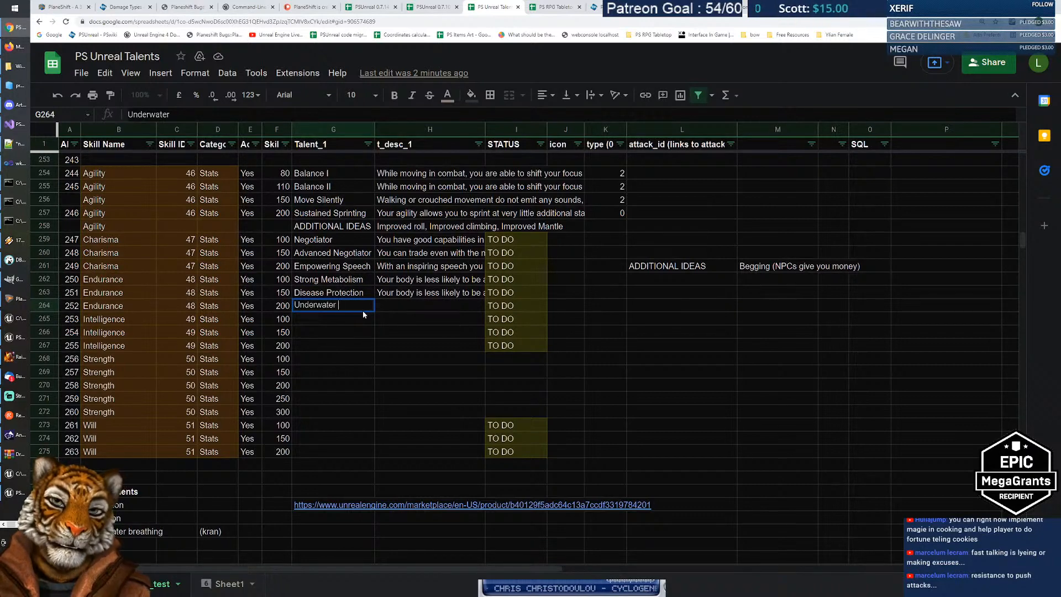
type("inity")
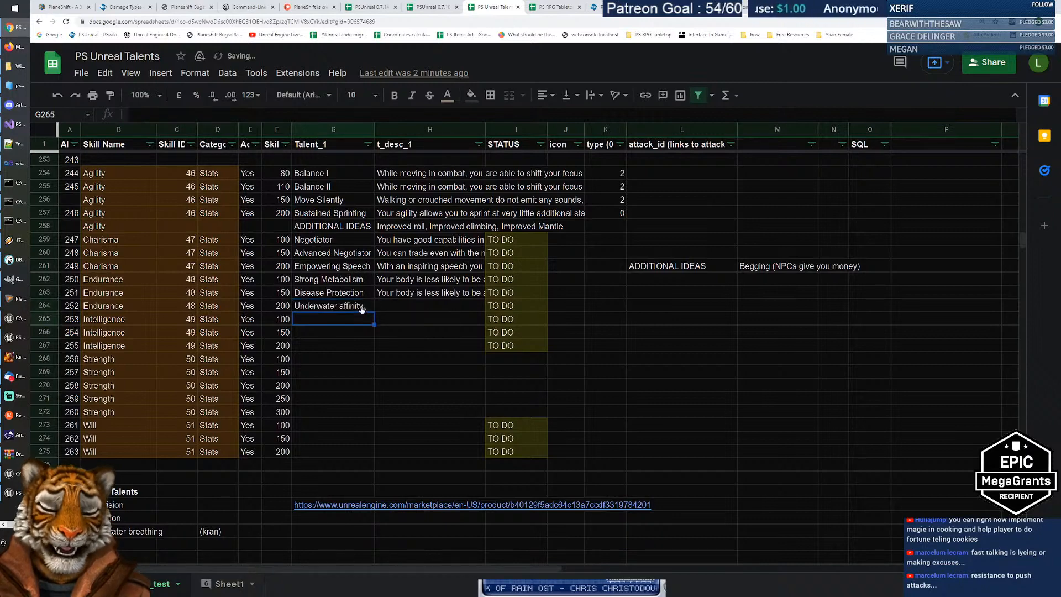
key("Tab")
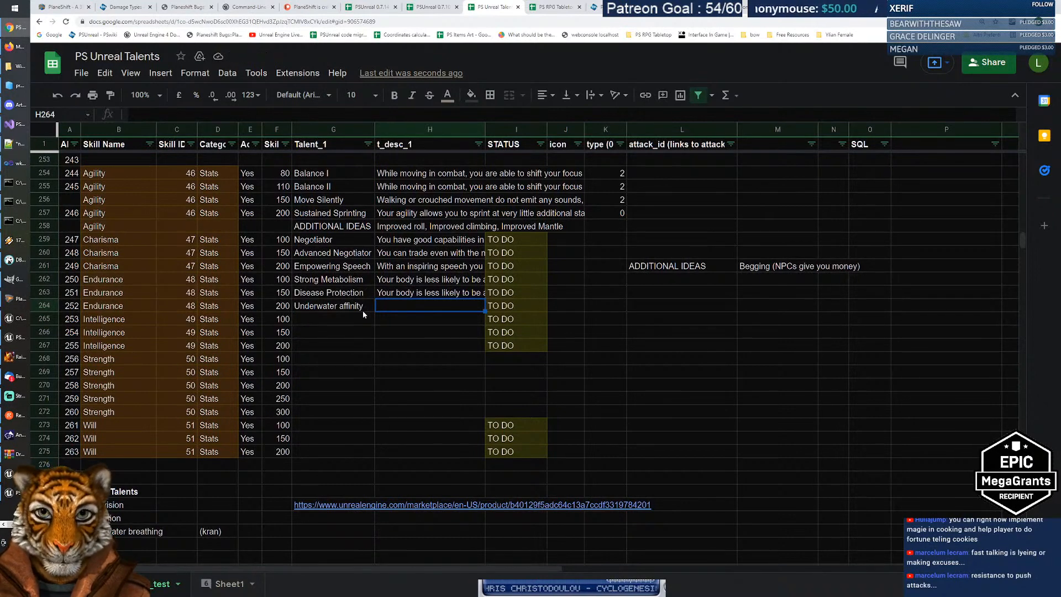
Step: Enter 'You can stay underwater twice the time of a normal person.' in H264
left_click(363, 311)
key("Down")
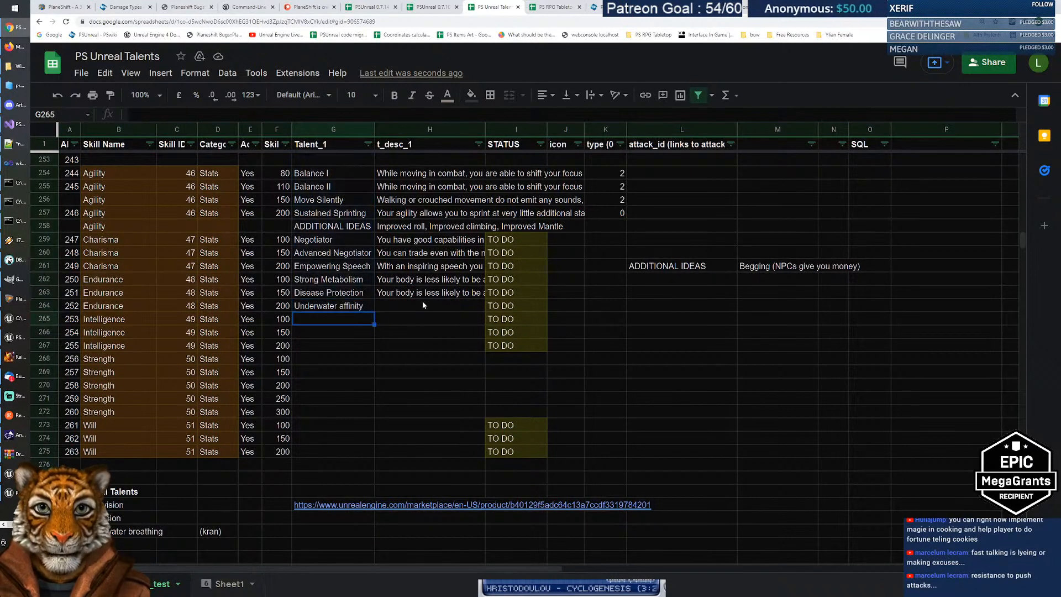
left_click(421, 304)
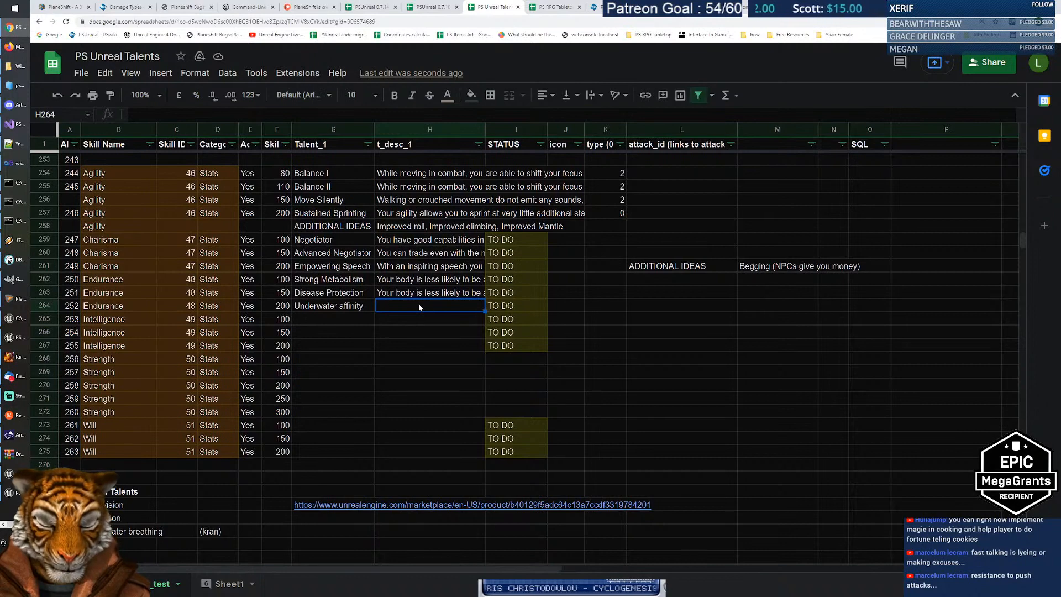
type("You can stay ")
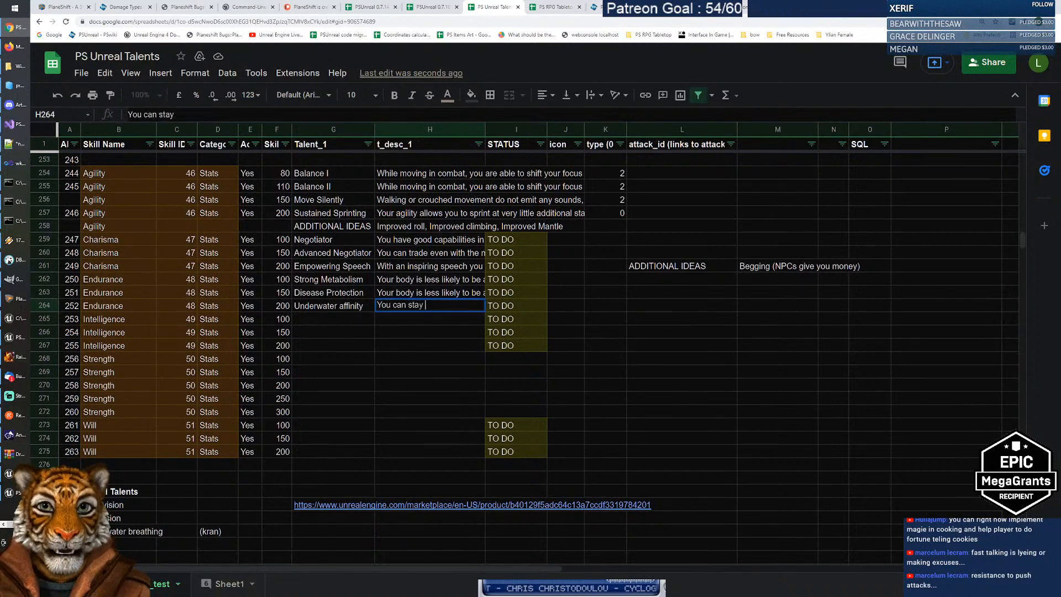
type("underwater ")
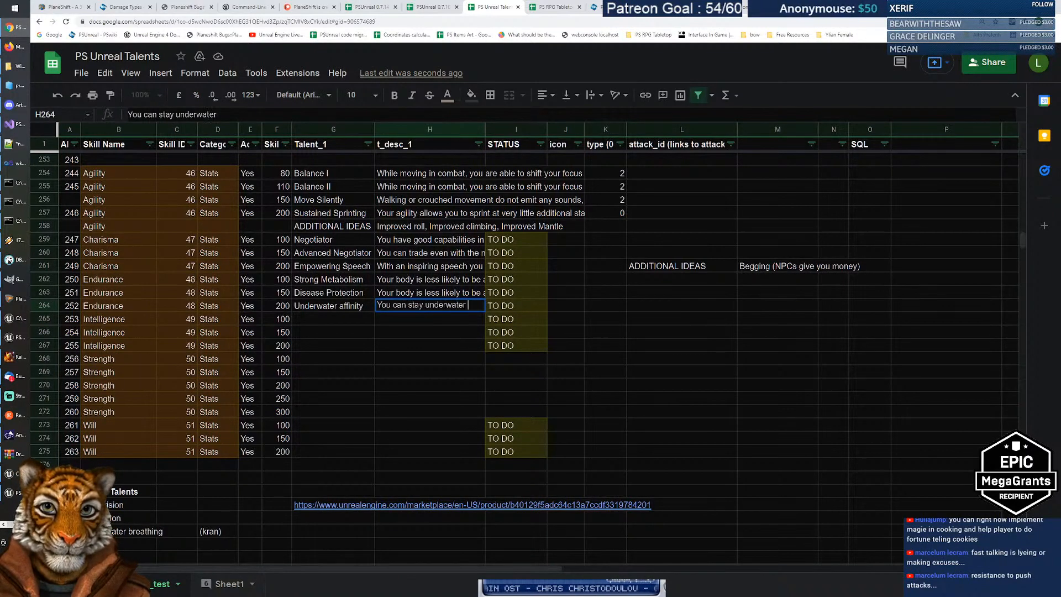
type("twice the imt e")
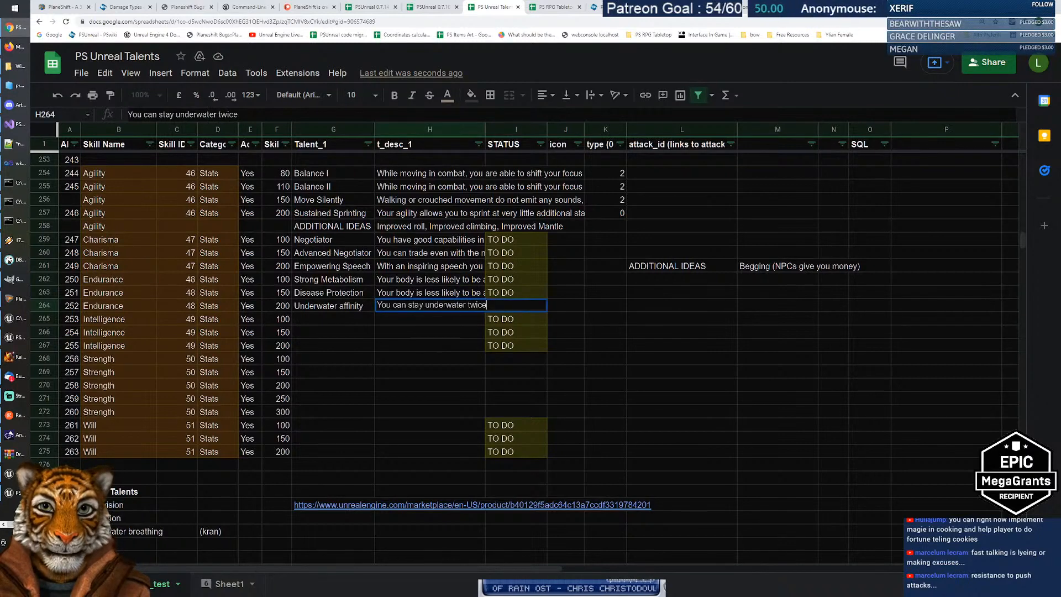
key("BackSpace")
key("BackSpace")
key("BackSpace")
key("BackSpace")
key("BackSpace")
type("time")
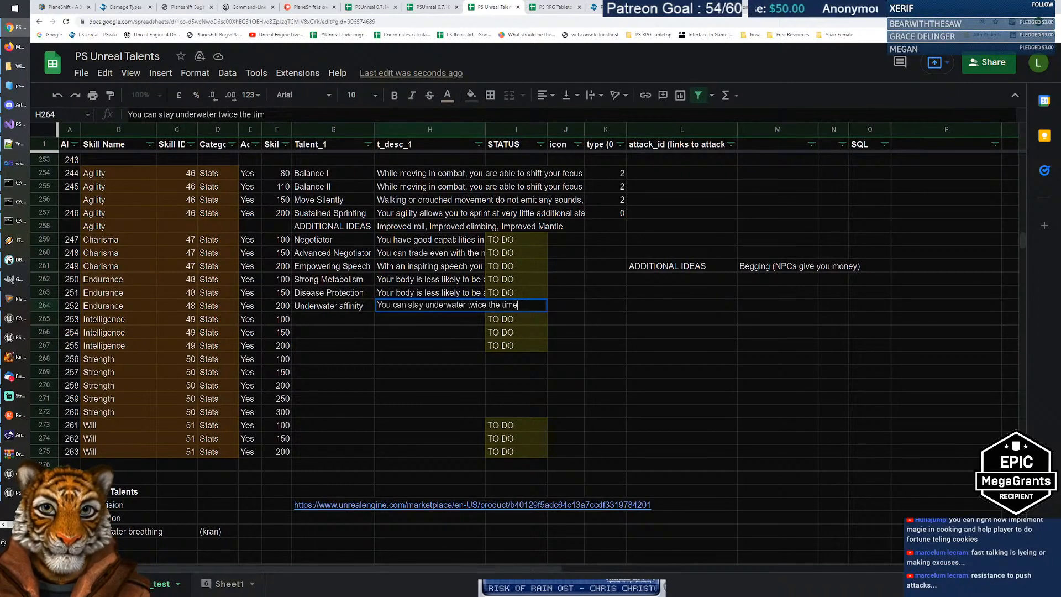
type(" of a nor")
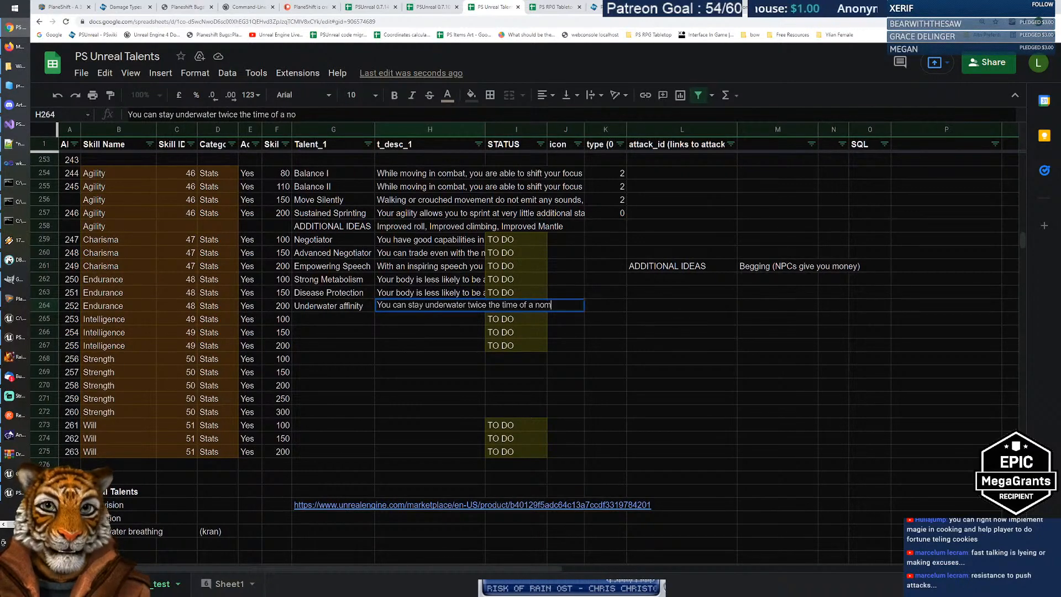
type("mal person.")
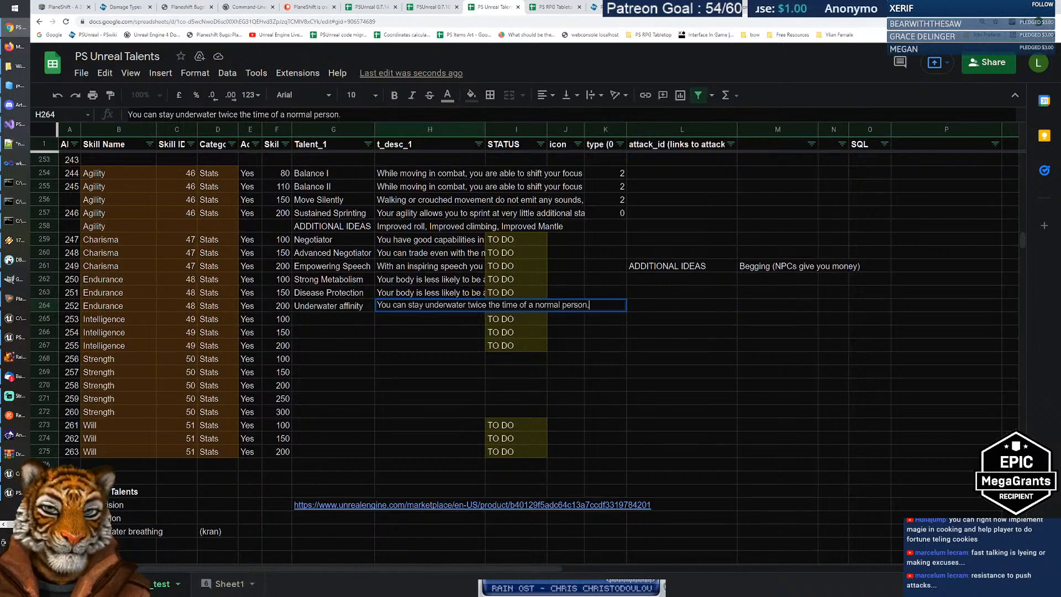
key("Return")
left_click(420, 308)
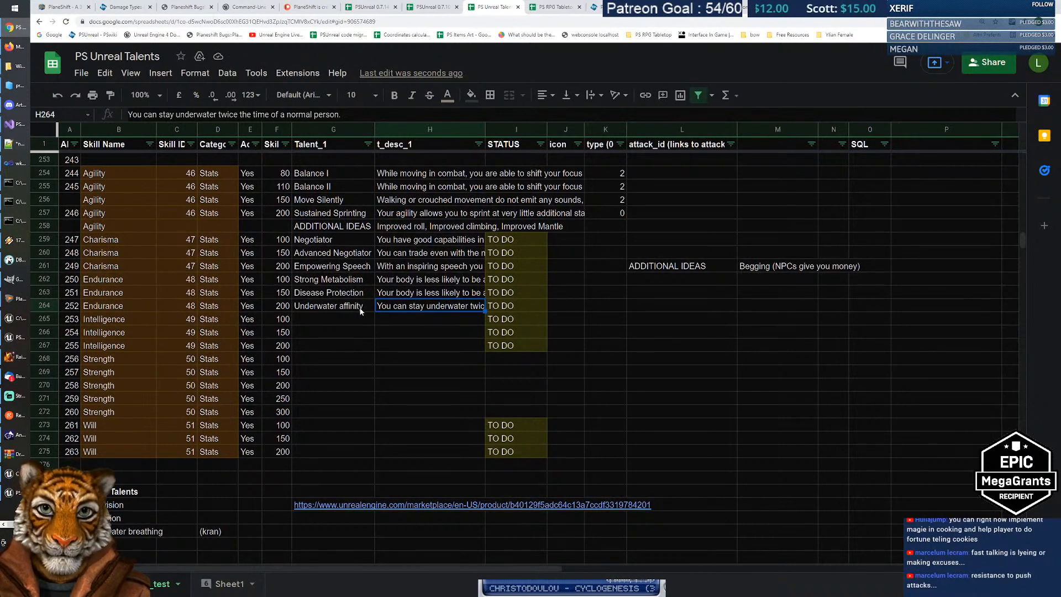
Step: Compare the 150 and 200 Endurance skill values and their talent rows
left_click(287, 293)
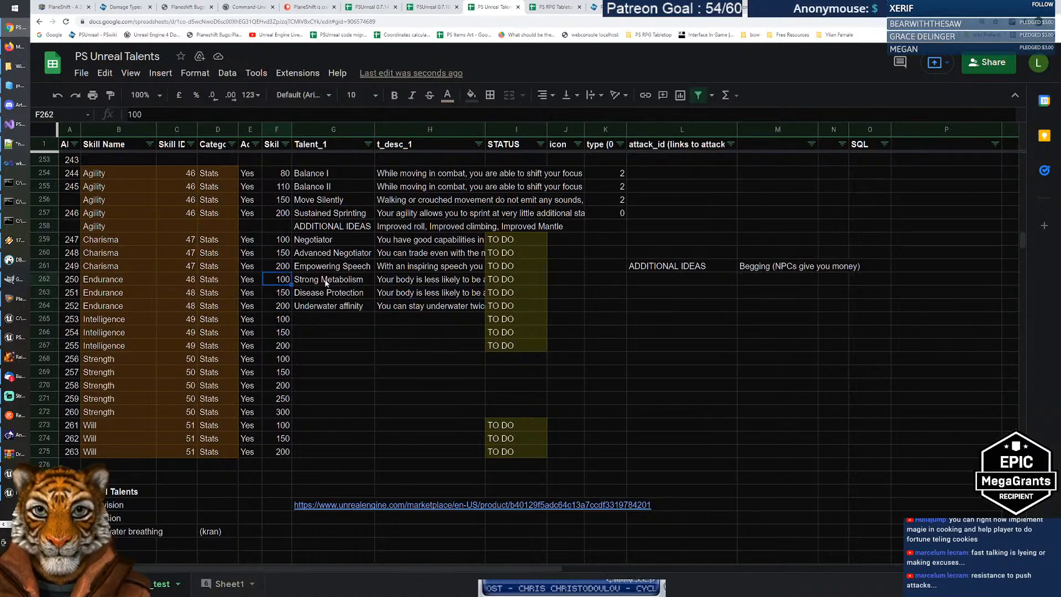
left_click(292, 281)
left_click(289, 292)
left_click(286, 309)
left_click(286, 294)
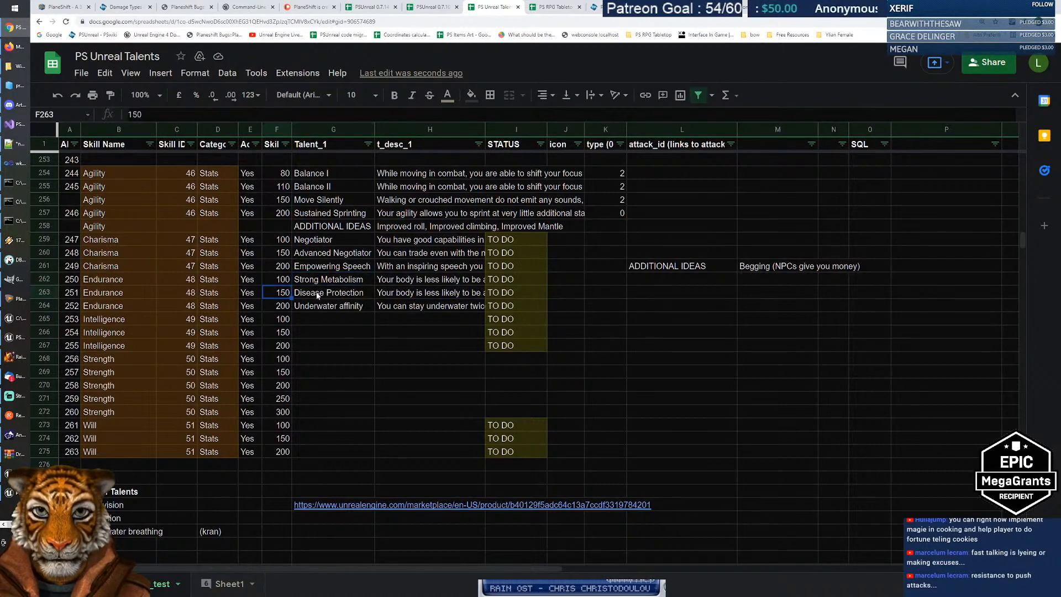
left_click(317, 294)
left_click(285, 294)
left_click(284, 307)
left_click(316, 293)
left_click(286, 307)
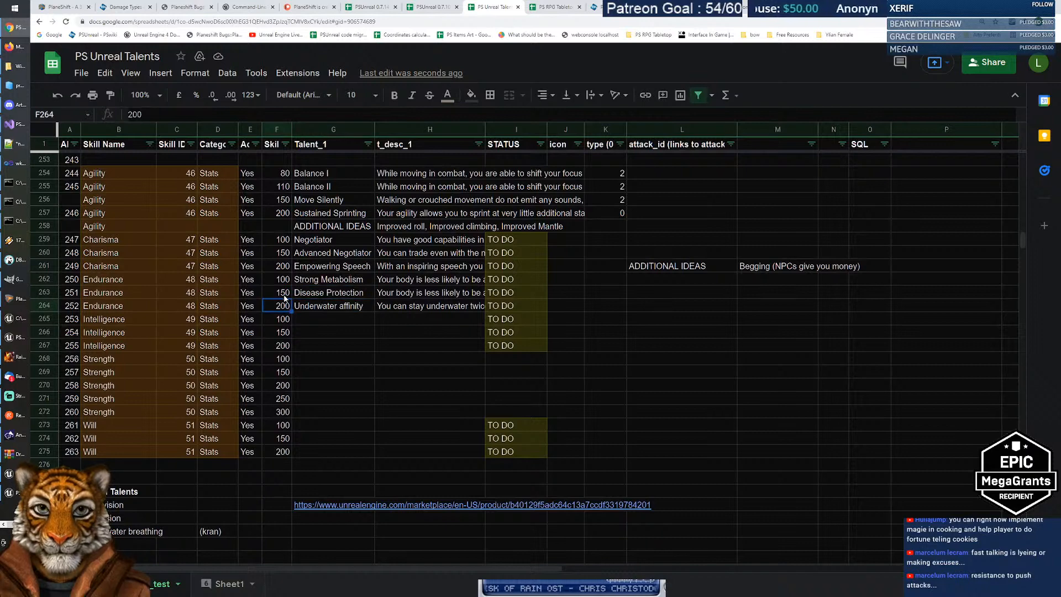
left_click(315, 295)
left_click(420, 280)
left_click(415, 296)
left_click(410, 307)
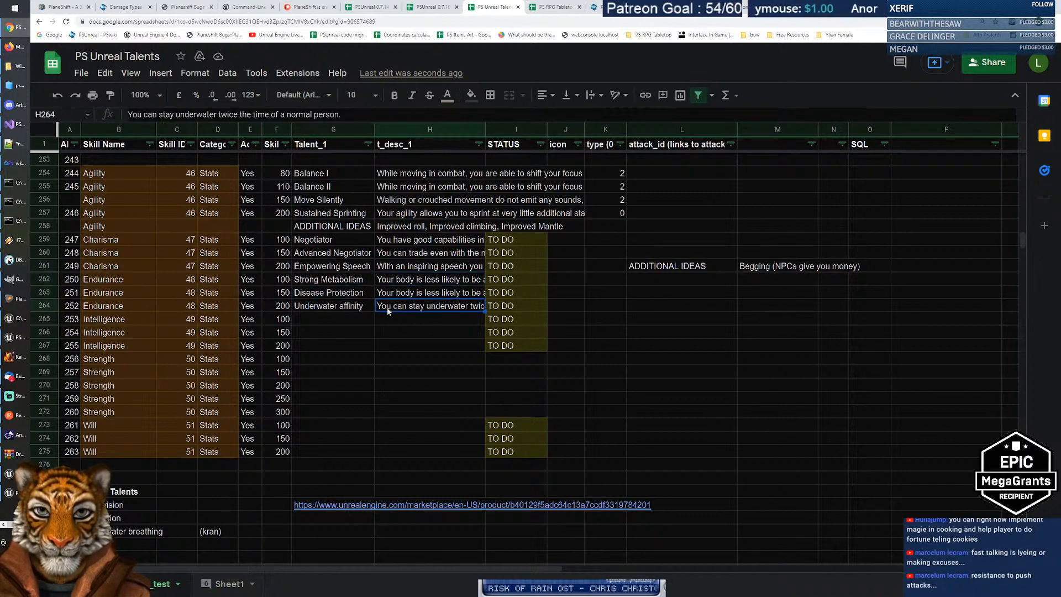
left_click(348, 309)
left_click(341, 298)
left_click(338, 302)
left_click(326, 294)
left_click(332, 305)
left_click(325, 295)
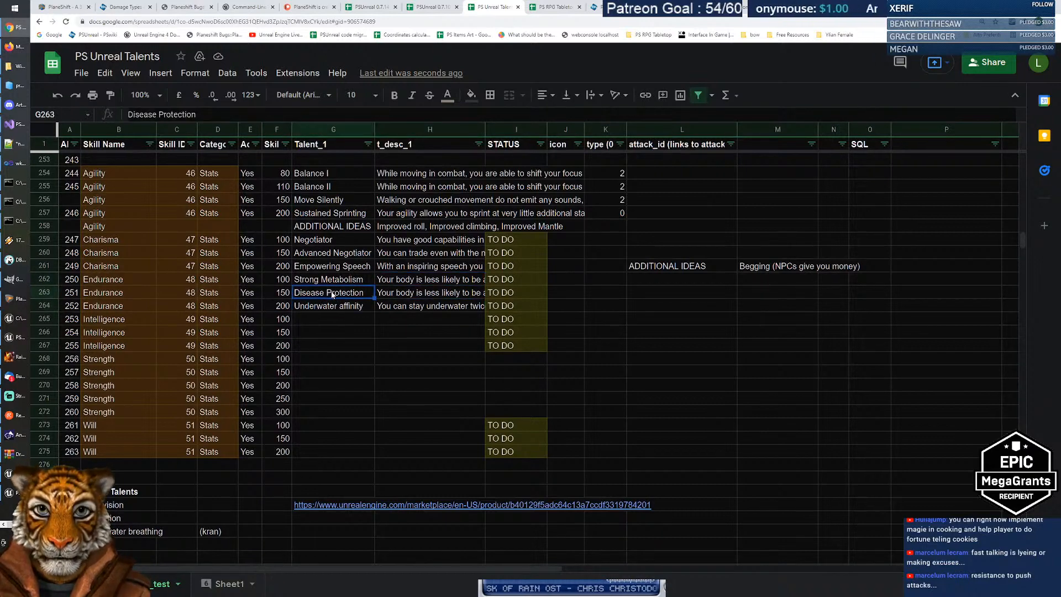
left_click(328, 306)
left_click(319, 296)
Step: Cut Underwater affinity with its description and paste it into the 150 row
left_click_drag(319, 296, 430, 296)
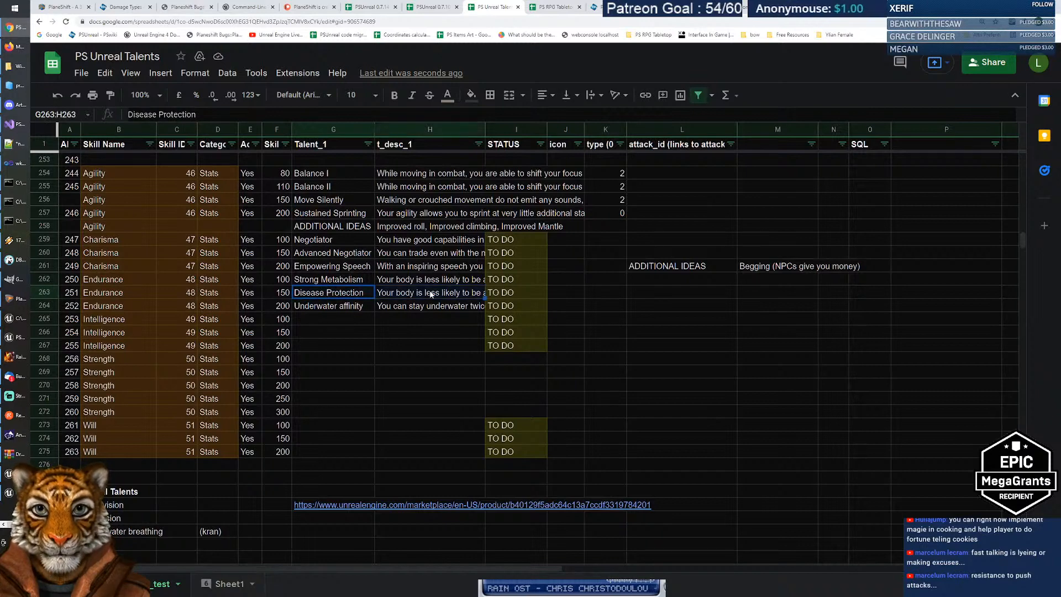
key("ctrl+x")
left_click(349, 319)
key("ctrl+v")
left_click_drag(346, 306, 393, 304)
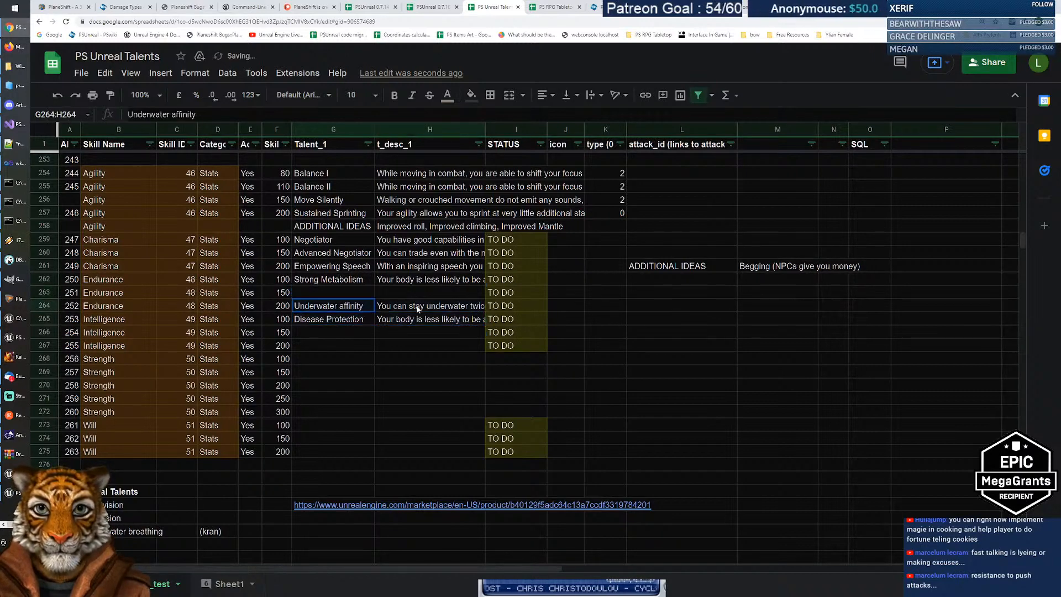
key("ctrl+x")
left_click(350, 288)
key("ctrl+v")
Step: Move Disease Protection with its description into the 200 row and check the order
left_click_drag(332, 319, 411, 320)
key("ctrl+x")
left_click(347, 303)
key("ctrl+v")
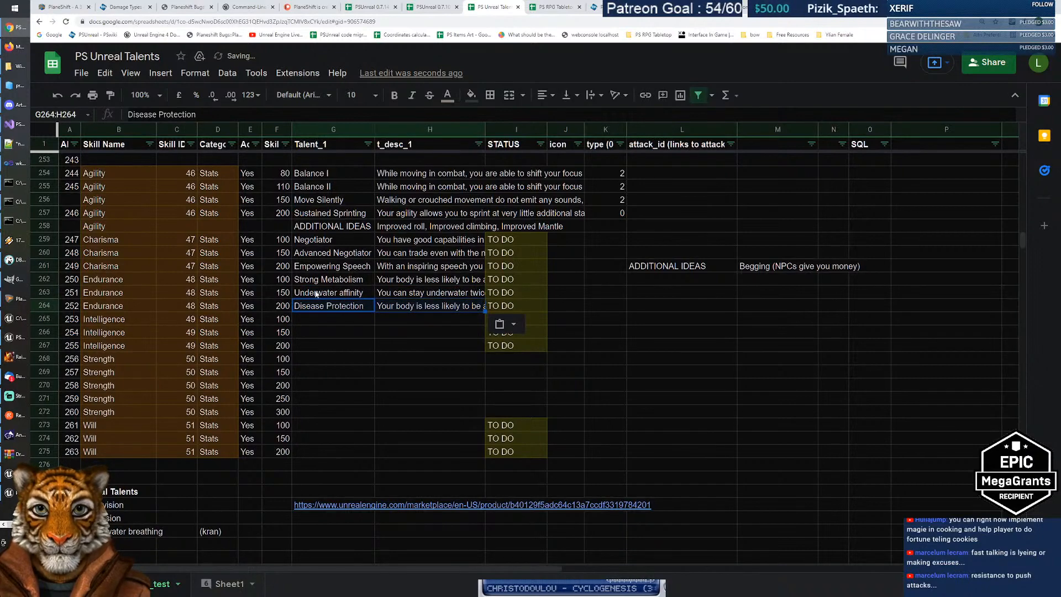
left_click(314, 296)
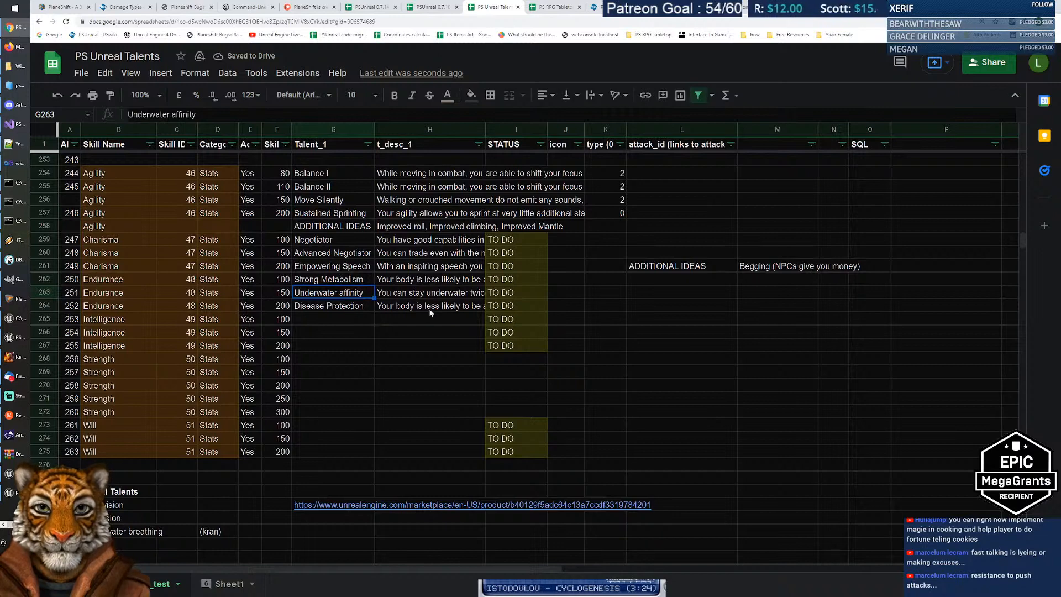
left_click(307, 284)
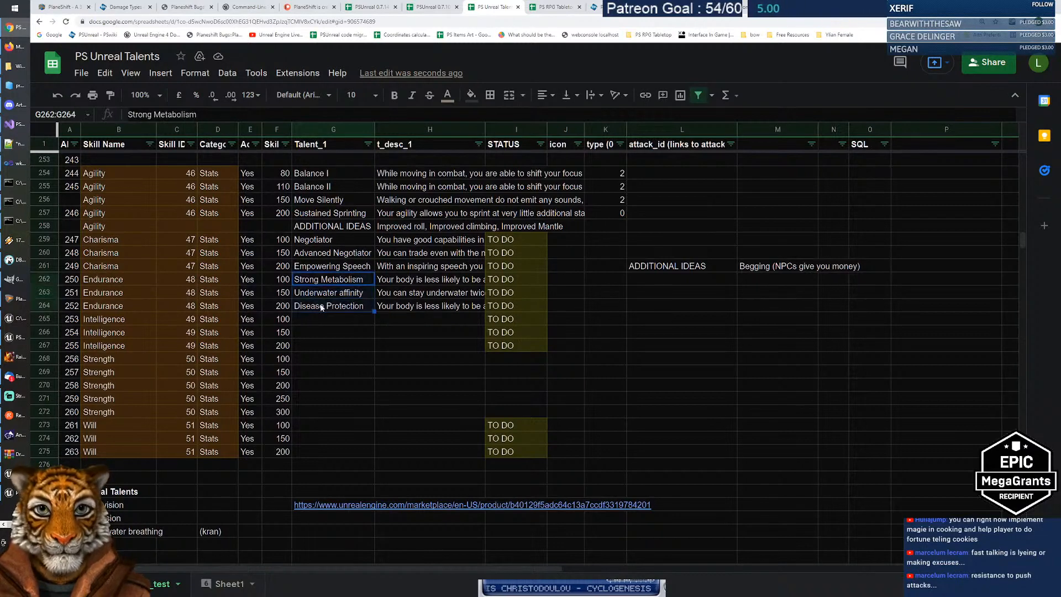
left_click(335, 319)
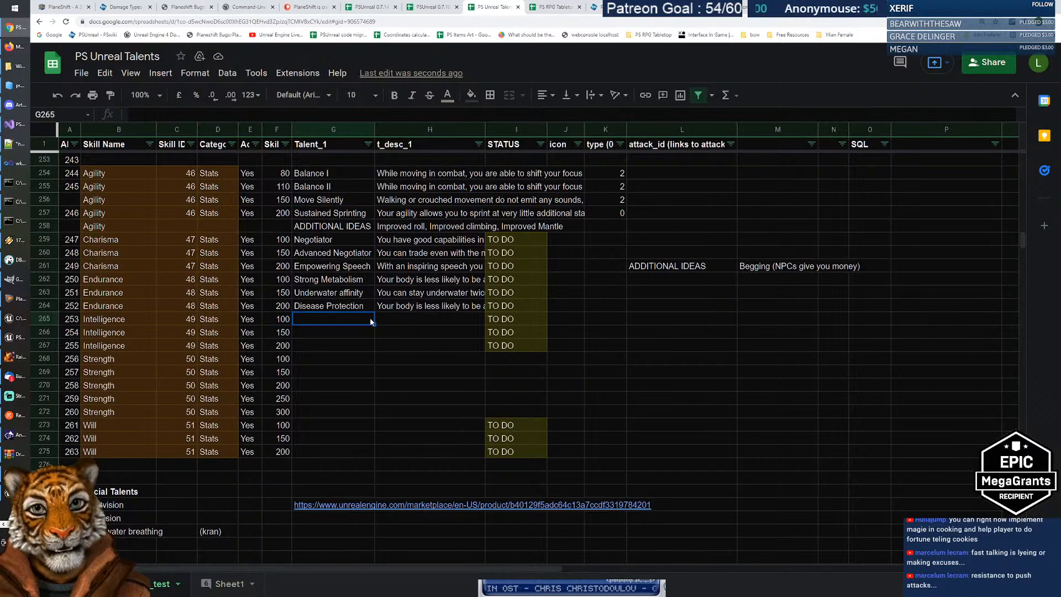
Step: Edit the Strong Metabolism description in H262 to end with '% of Poison Resistance'
left_click(420, 279)
left_click_drag(306, 114, 389, 114)
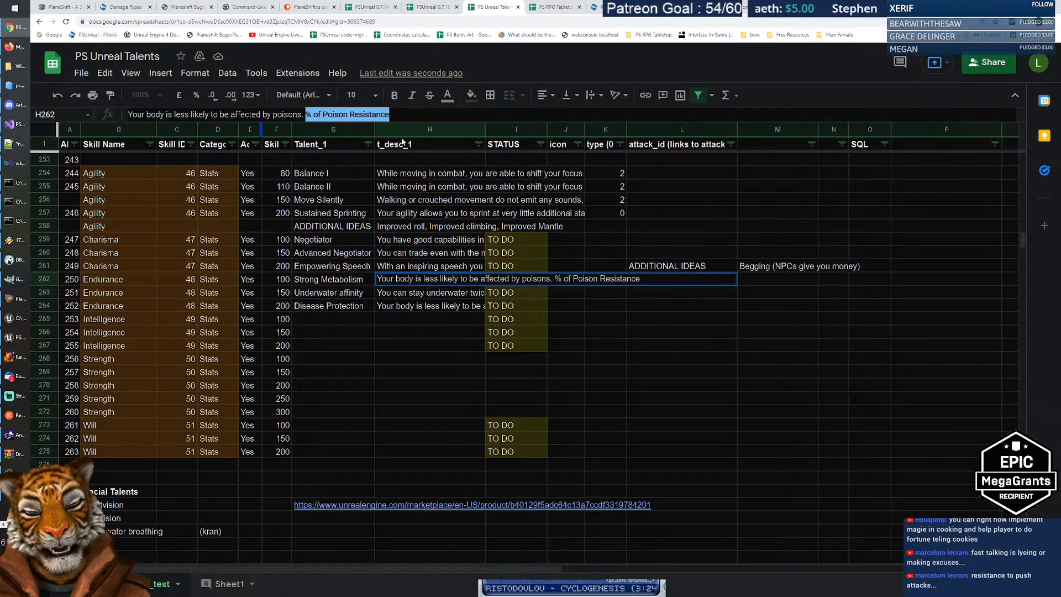
left_click(349, 115)
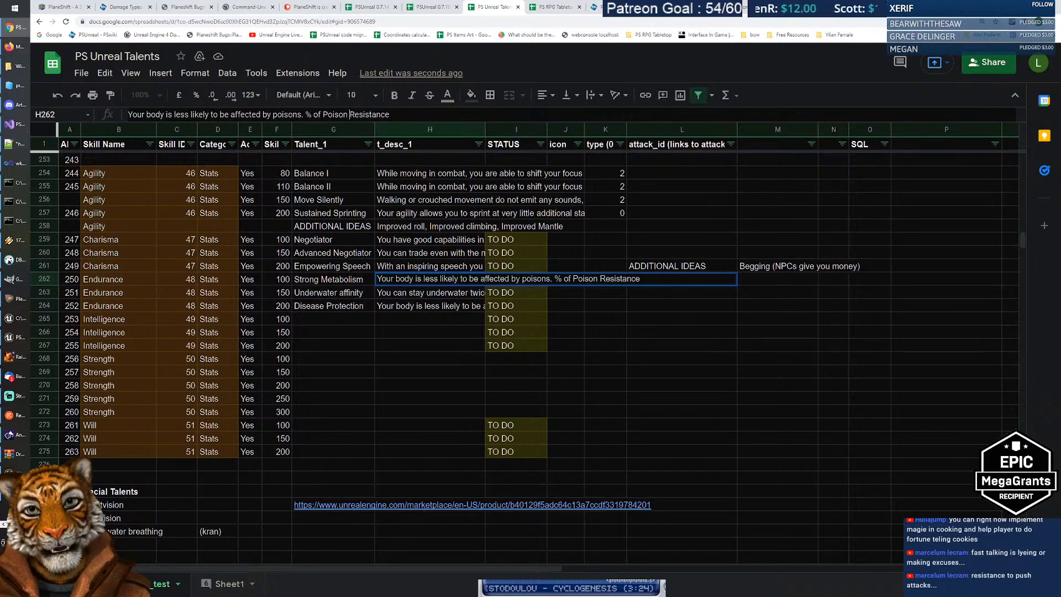
left_click_drag(323, 114, 389, 114)
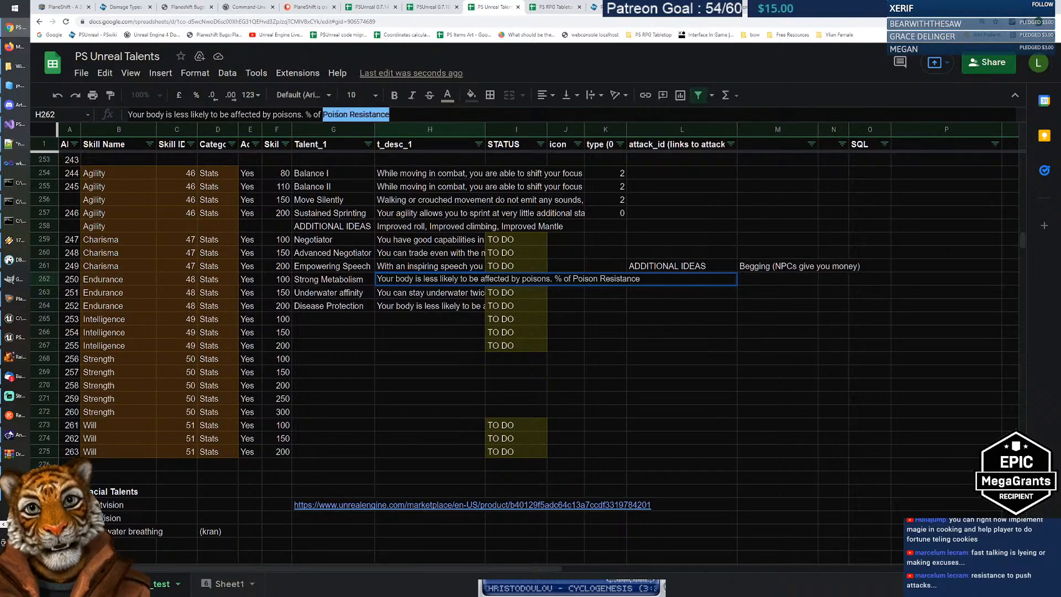
left_click(339, 114)
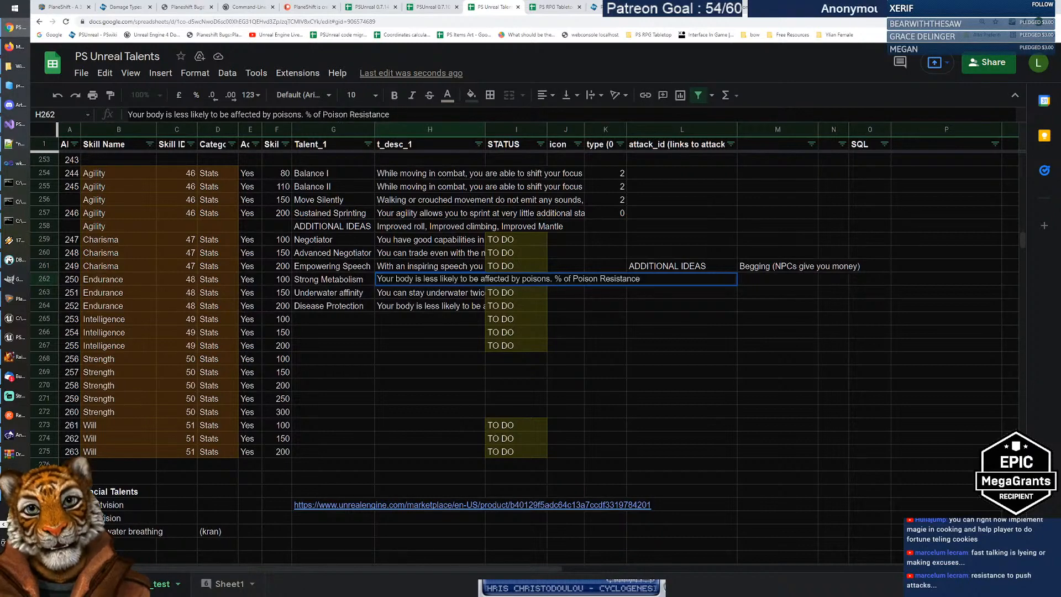
left_click_drag(322, 115, 389, 114)
left_click(350, 115)
left_click(354, 280)
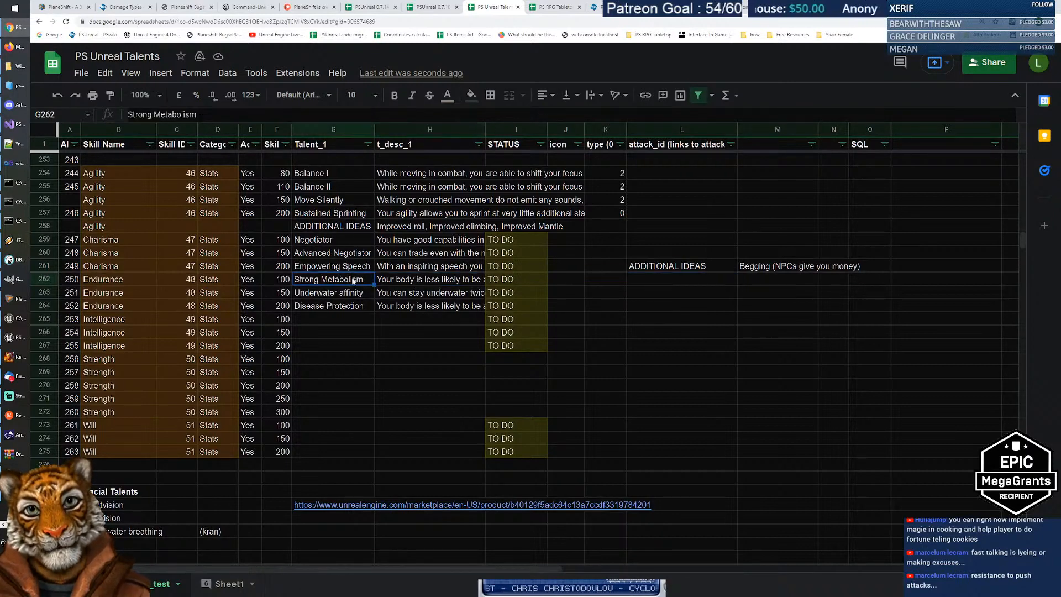
left_click(393, 280)
Step: Review the Strong Metabolism name and description in row 262
key("Left")
left_click(406, 281)
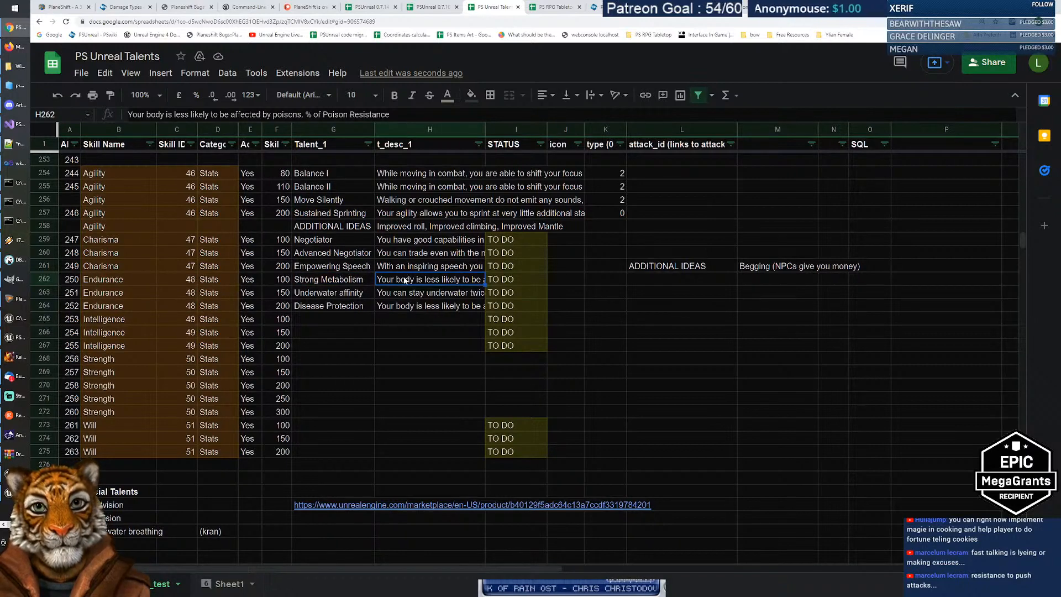
key("Left")
left_click(405, 280)
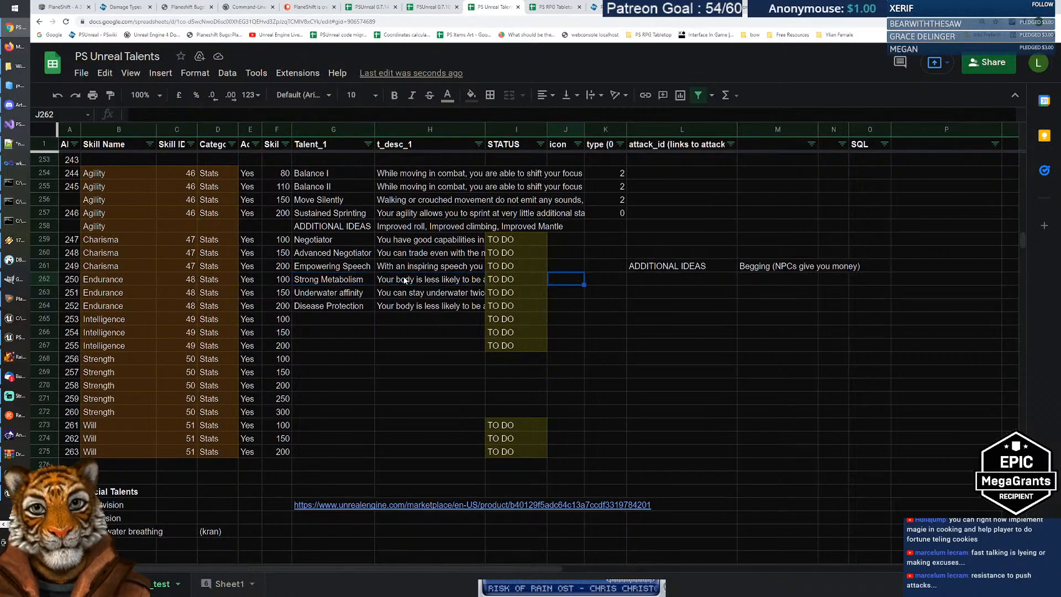
key("Left")
Step: Check the Underwater affinity and Disease Protection rows, ending on the empty cell below
key("Down")
key("Right")
key("Left")
key("Right")
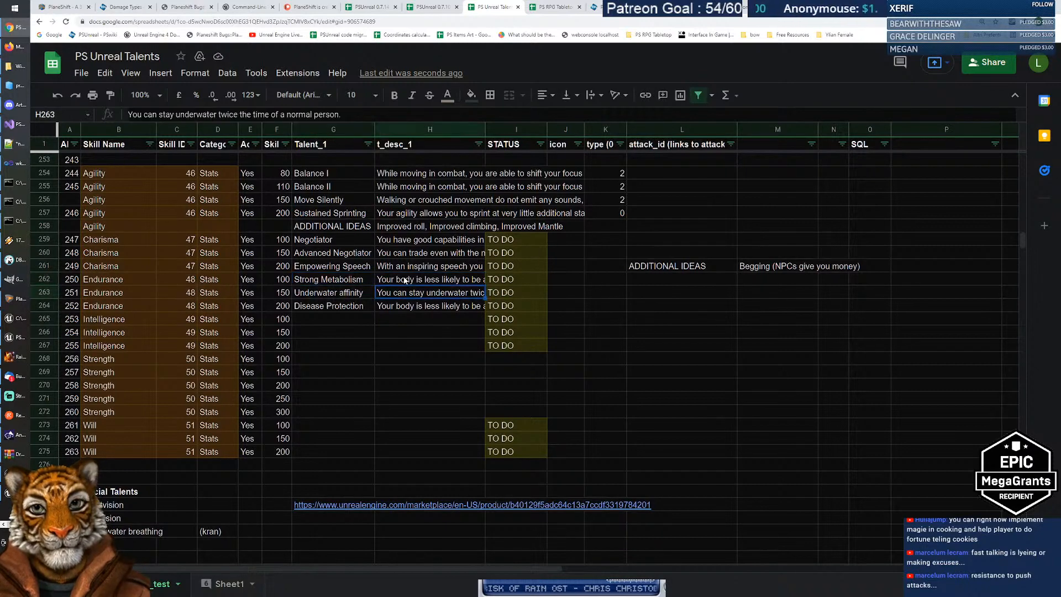
key("Left")
key("Right")
key("Left")
key("Right")
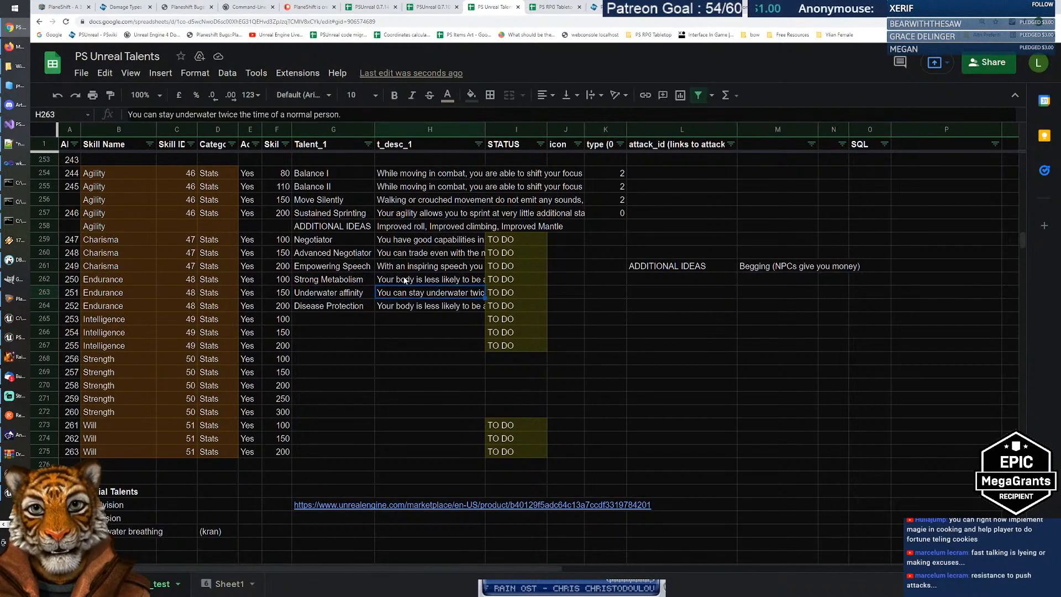
key("Down")
key("Left")
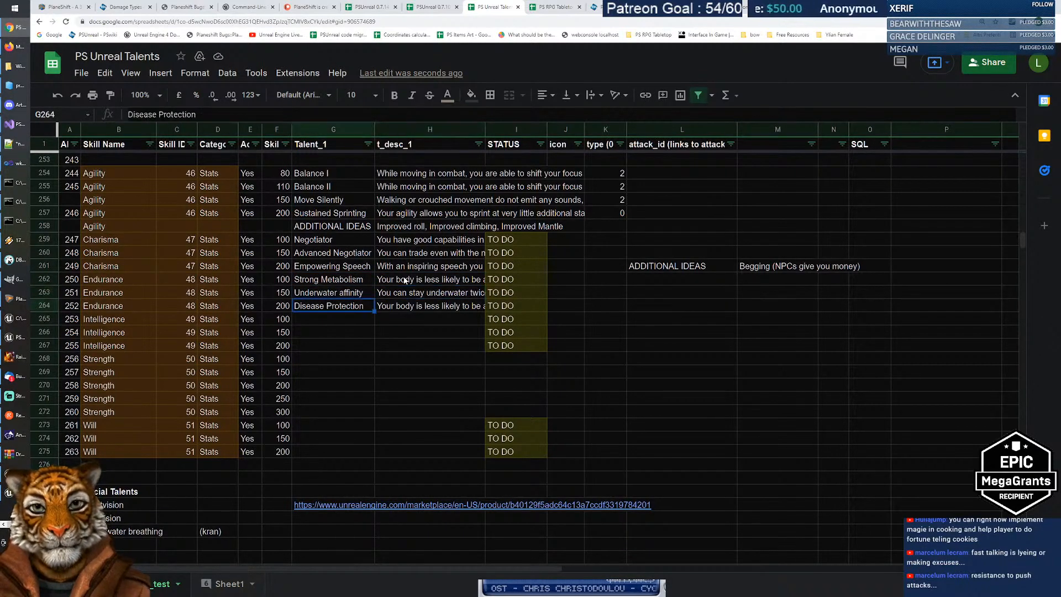
key("Down")
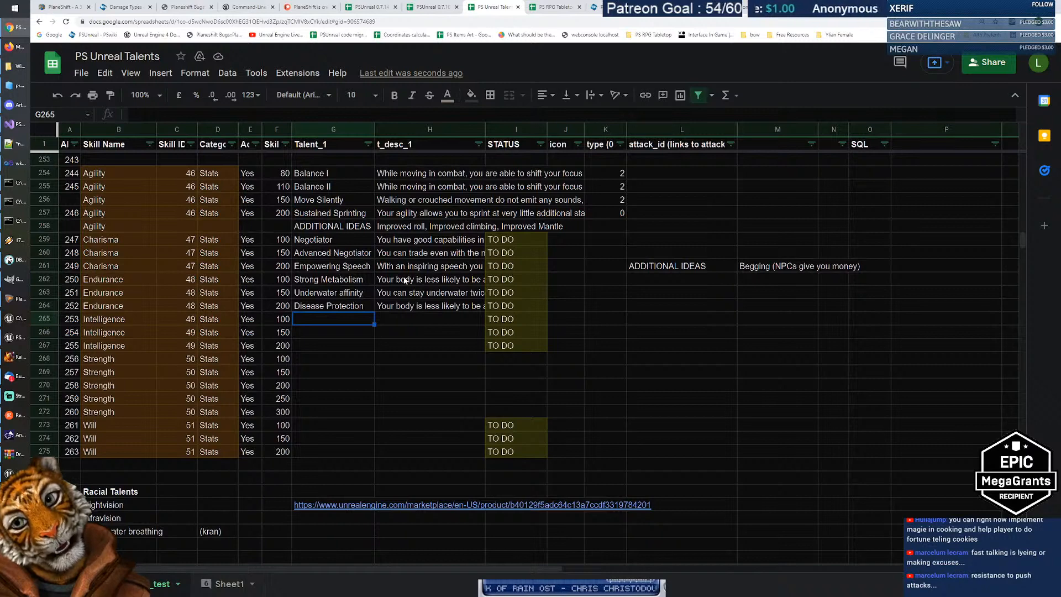
Step: Insert an empty row above row 265, below Disease Protection
left_click(128, 306)
left_click(343, 320)
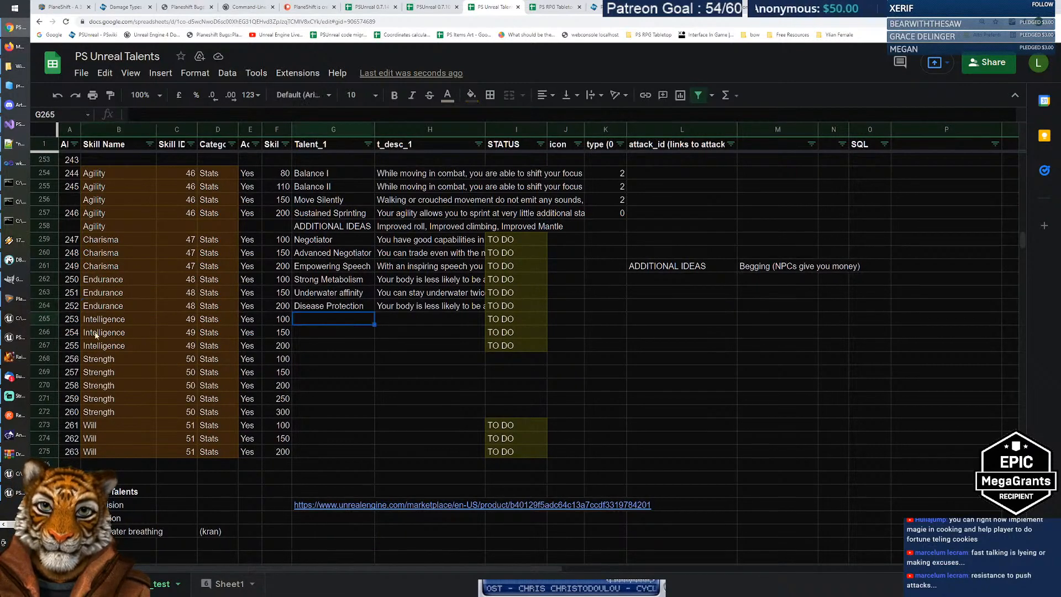
left_click(46, 320)
right_click(44, 318)
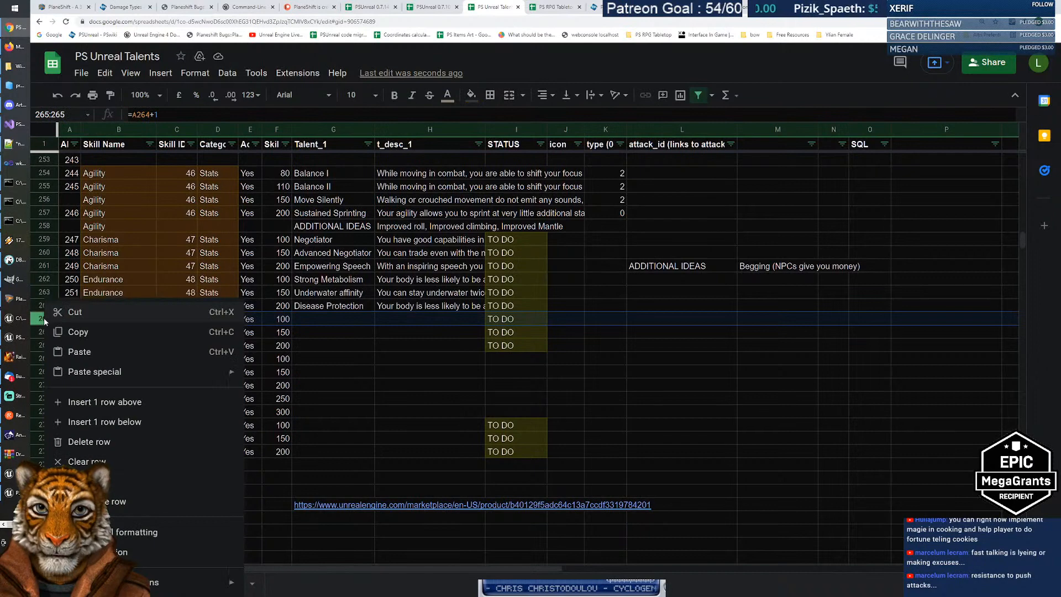
left_click(119, 402)
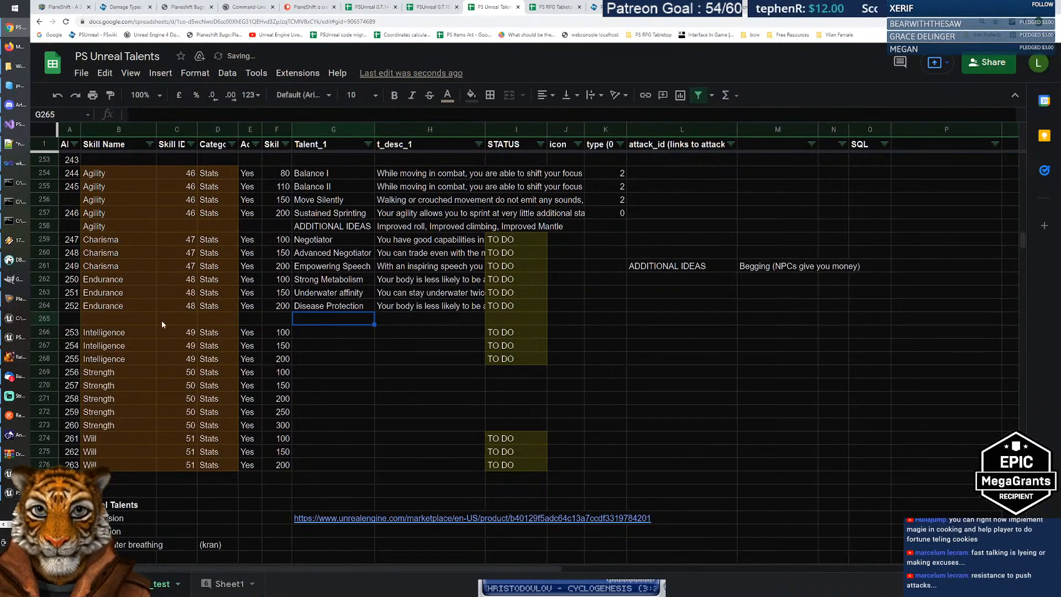
Step: Paste Endurance into the new row's skill-name cell and enter skill ID 48
left_click(140, 323)
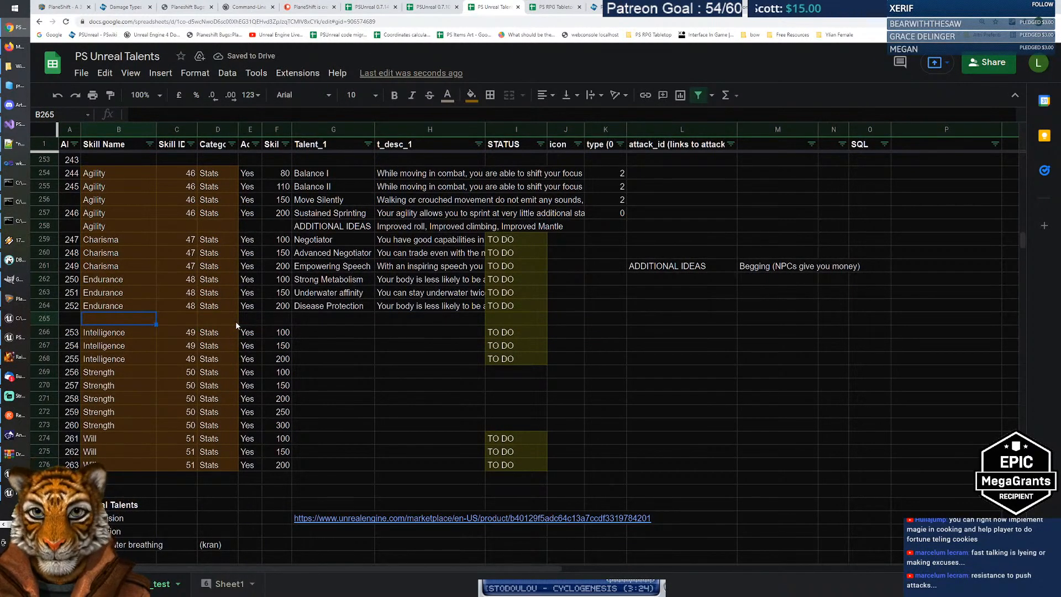
type("Endurance")
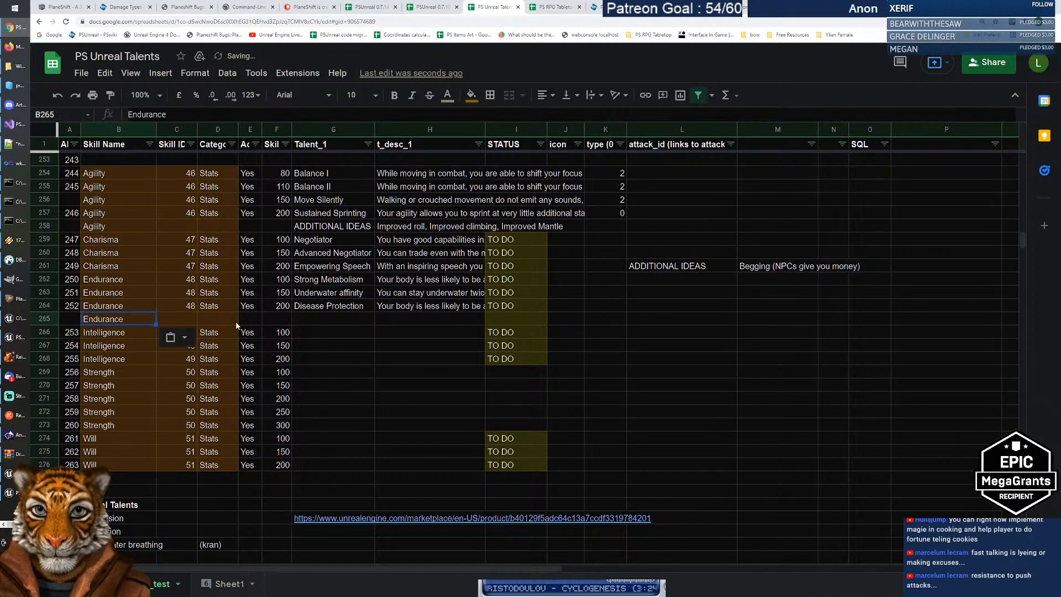
key("Right")
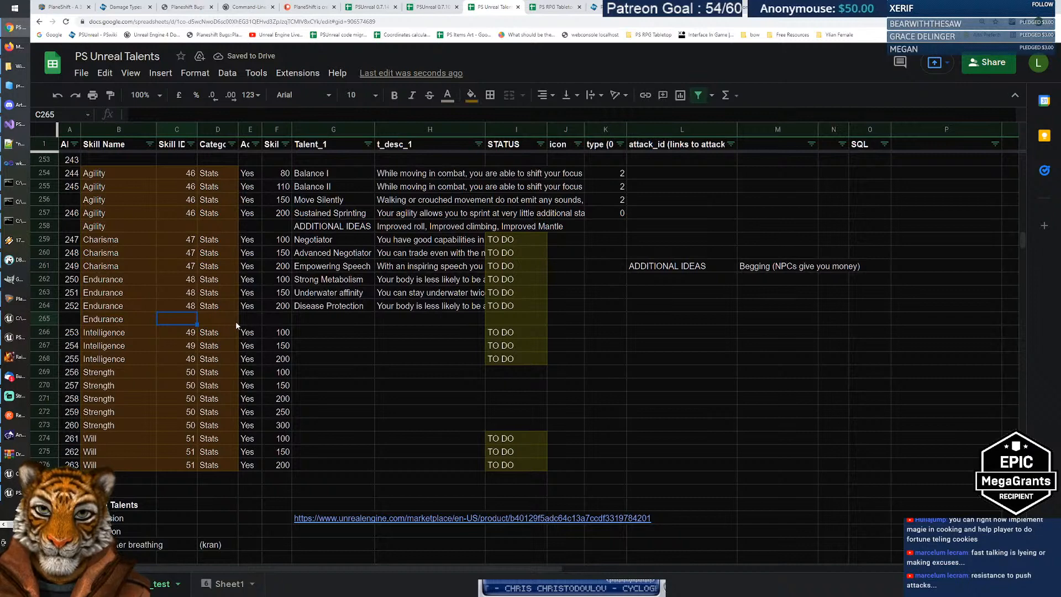
type("48")
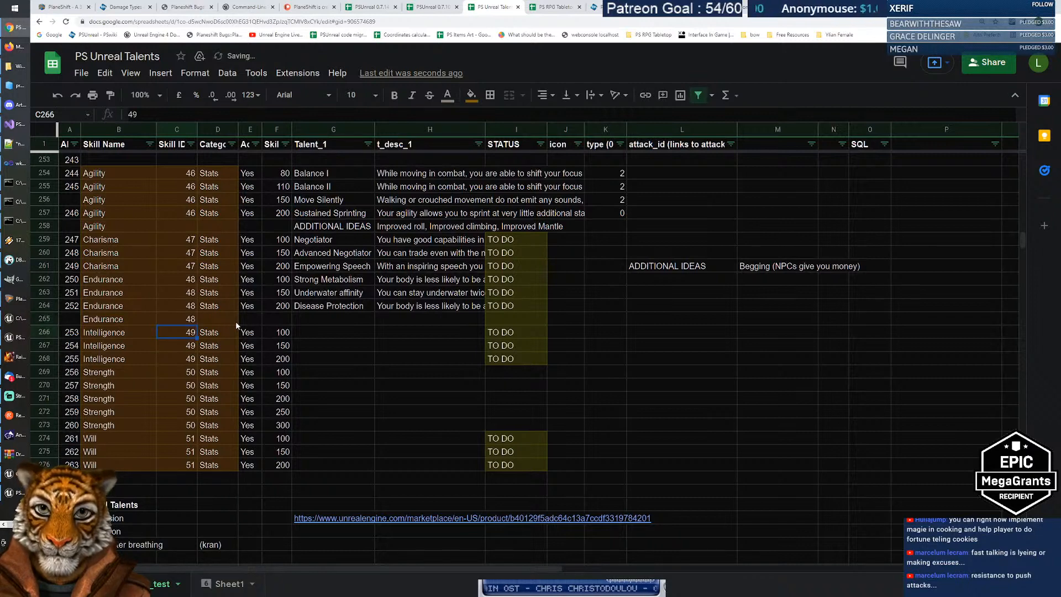
key("Tab")
Step: Change Disease Protection's value in F264 to 180 and give the new row 200
key("Right")
key("Right")
key("Up")
type("180")
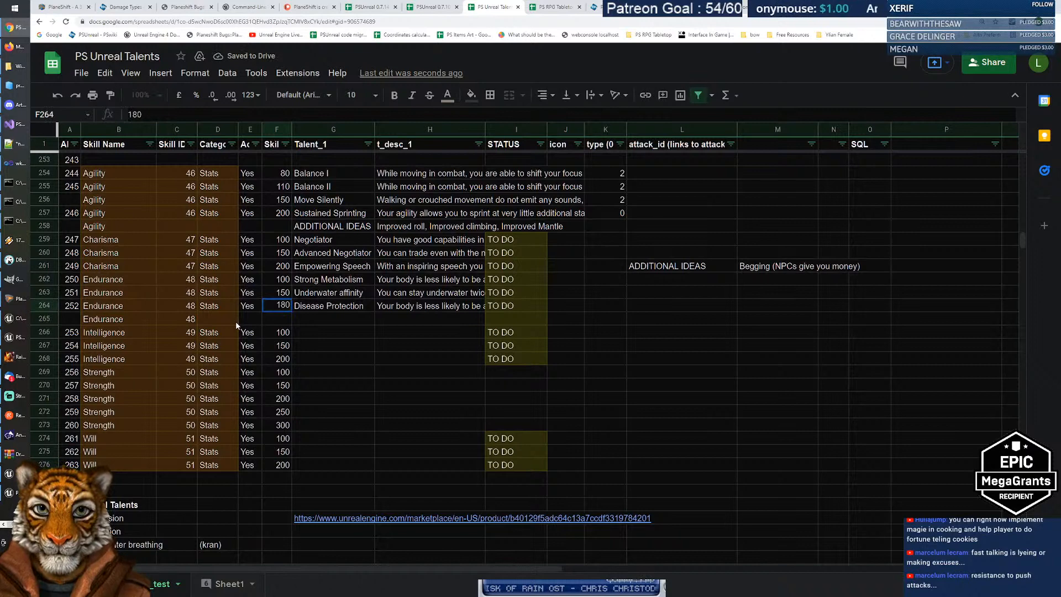
key("Return")
type("200")
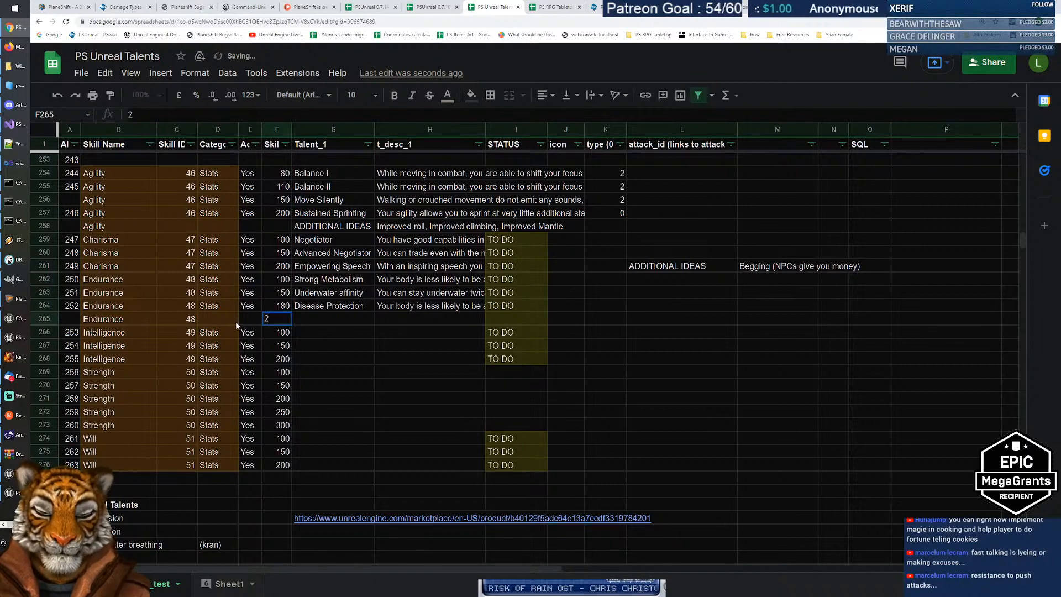
key("Return")
Step: Copy the Stats and Yes values from the row above into the new row
left_click(239, 320)
key("Up")
key("shift+Right")
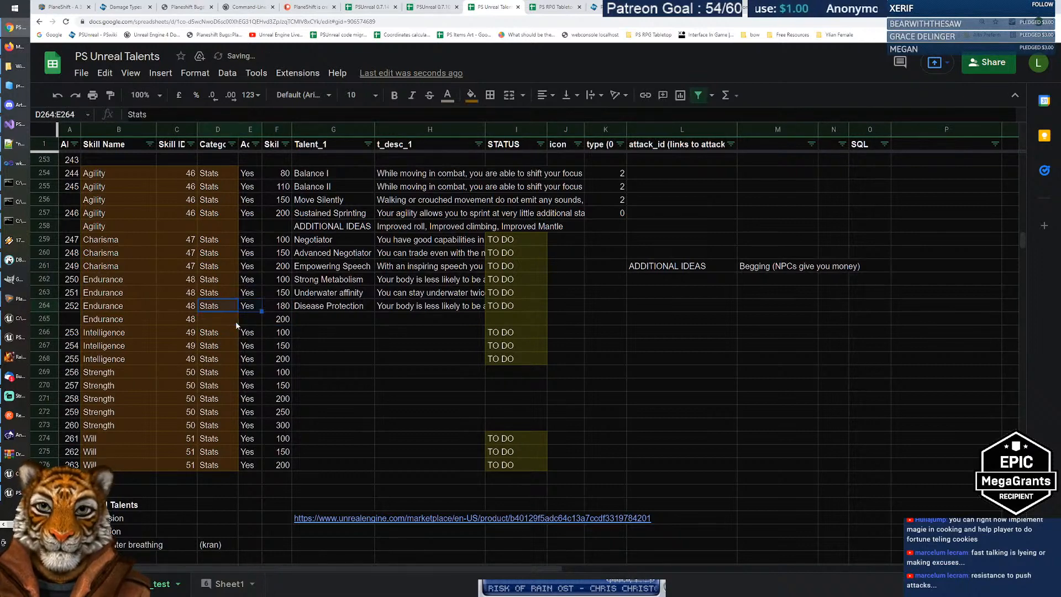
key("ctrl+c")
key("Down")
key("ctrl+v")
key("Right")
key("Right")
key("Right")
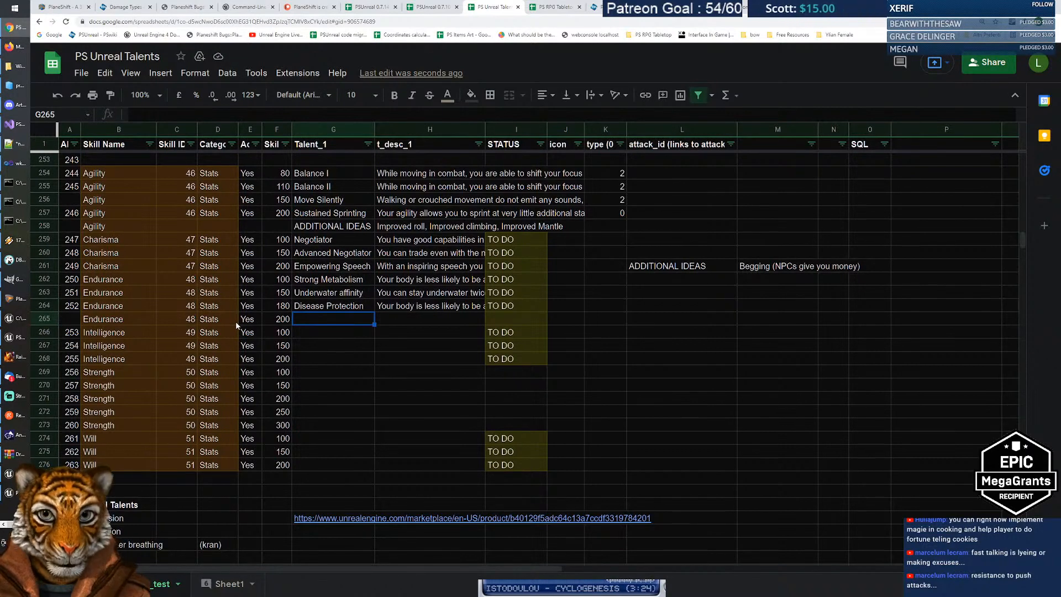
Step: Try the talent name 'Delayed Death' in G265, then discard it
type("Dealyed")
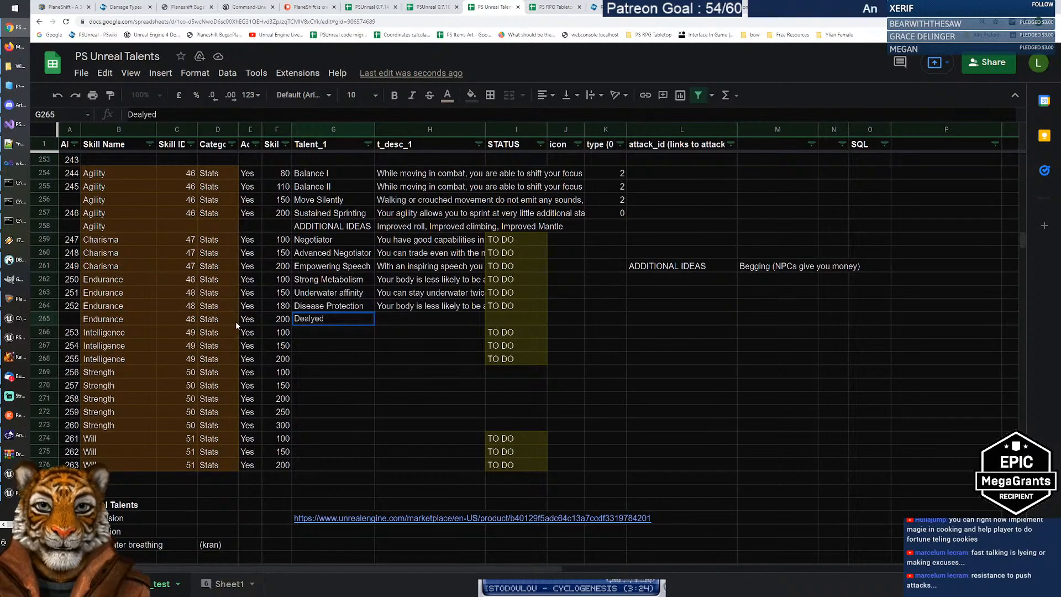
key("BackSpace")
key("BackSpace")
key("BackSpace")
key("BackSpace")
key("BackSpace")
type("l")
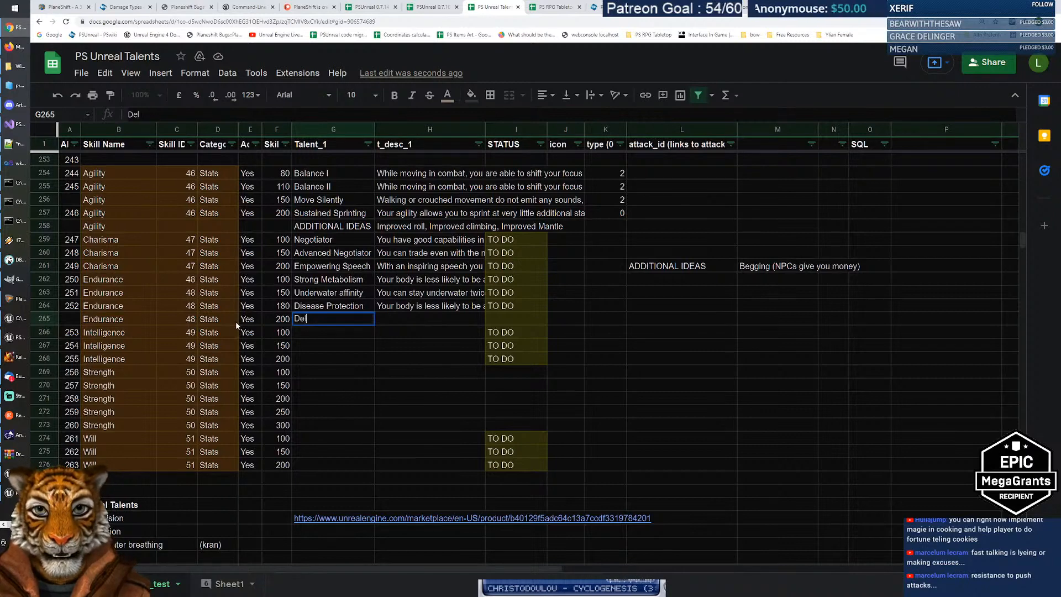
type("ayed Death")
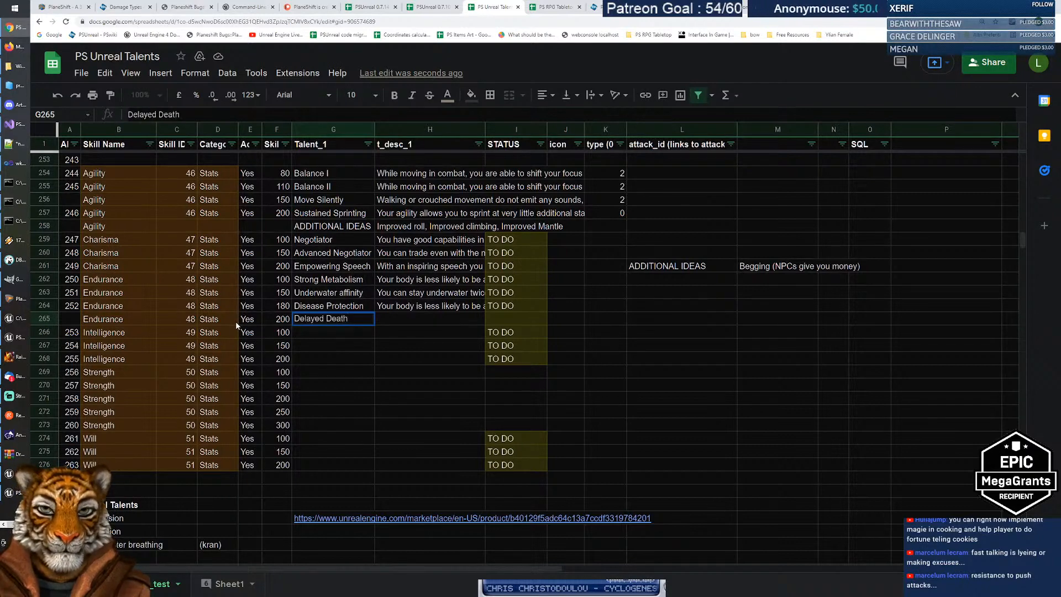
key("BackSpace")
key("BackSpace")
key("BackSpace")
key("BackSpace")
key("BackSpace")
key("BackSpace")
key("BackSpace")
key("BackSpace")
key("BackSpace")
key("BackSpace")
key("BackSpace")
key("BackSpace")
key("BackSpace")
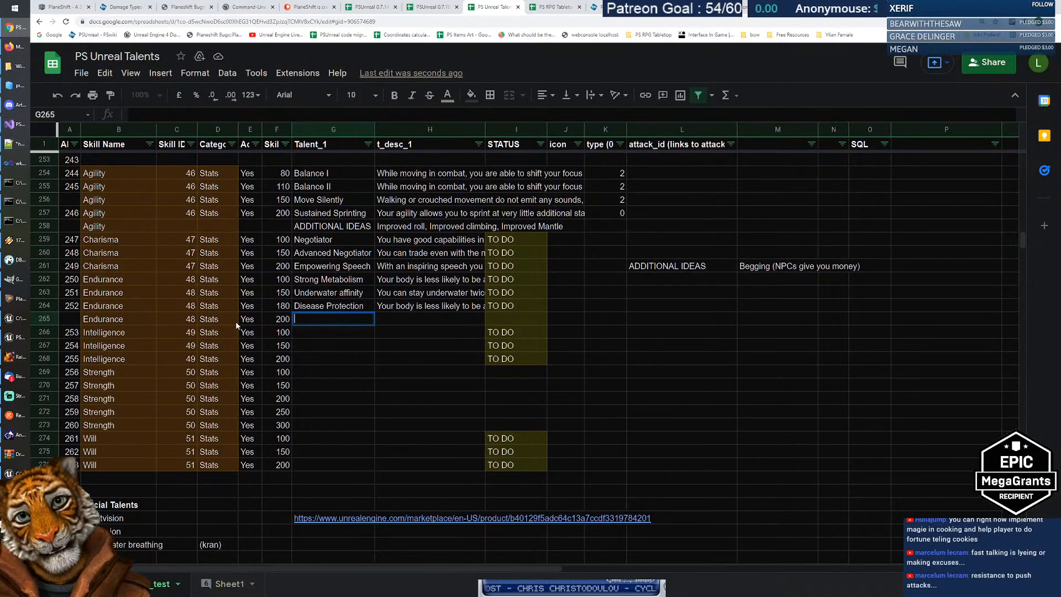
key("Escape")
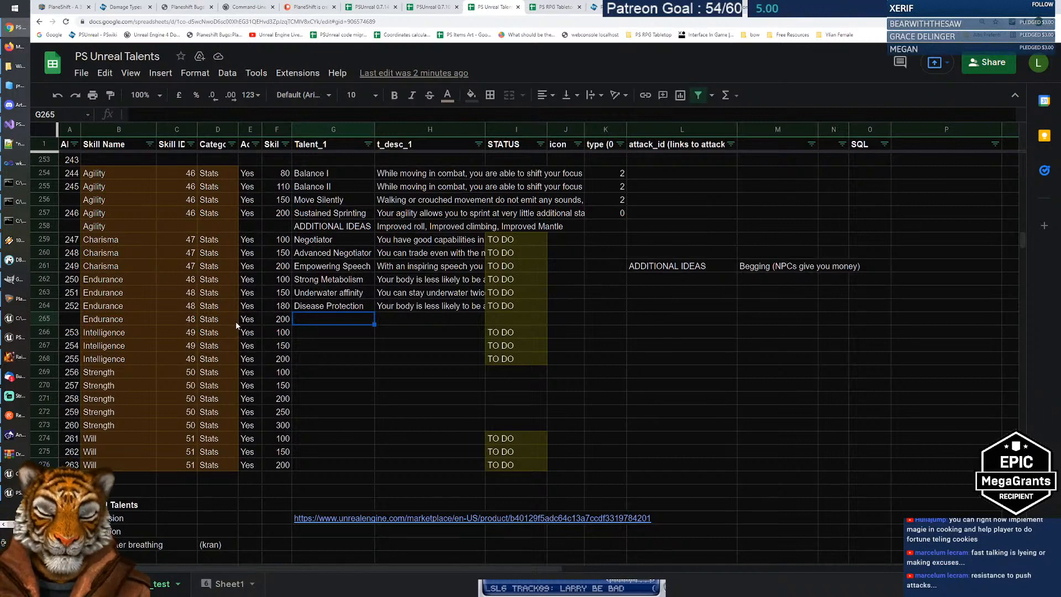
Step: Enter 'Cheat Death' as the talent name and move across to its type cell K265
type("Cheat Death")
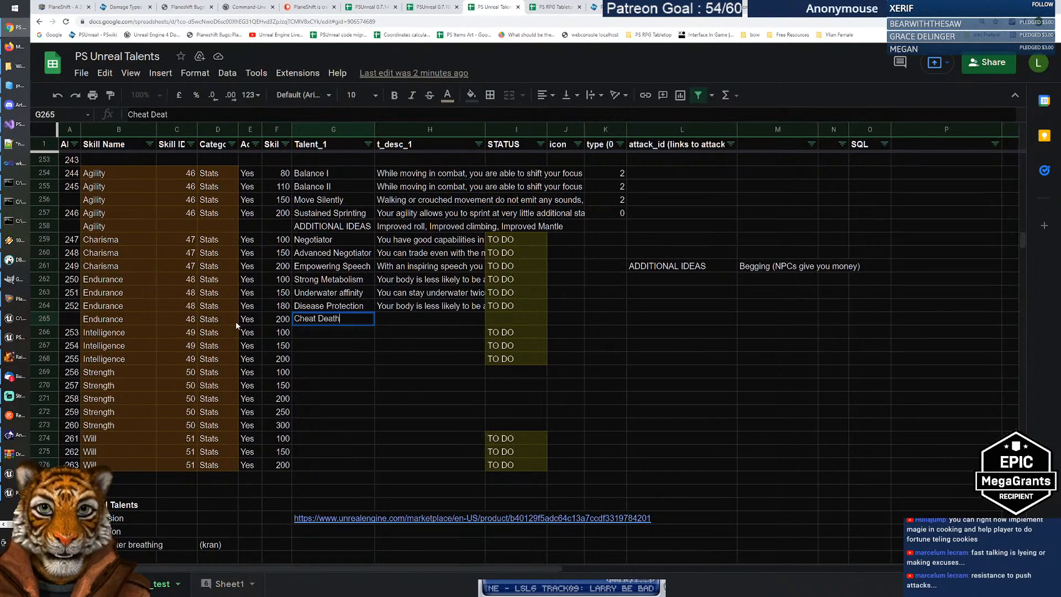
key("Return")
key("Up")
key("Right")
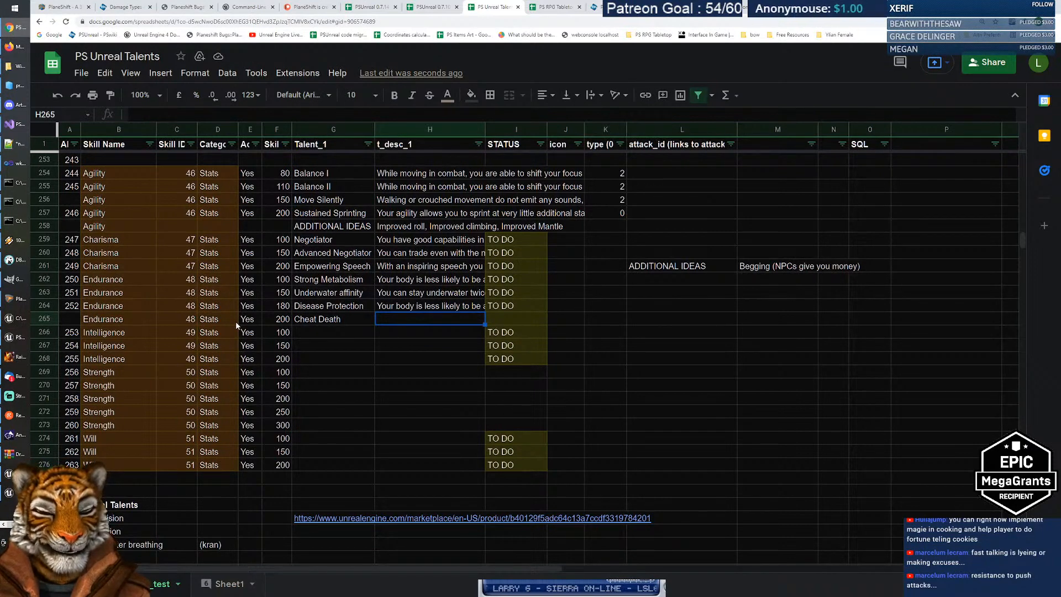
key("Right")
key("Right")
key("Right")
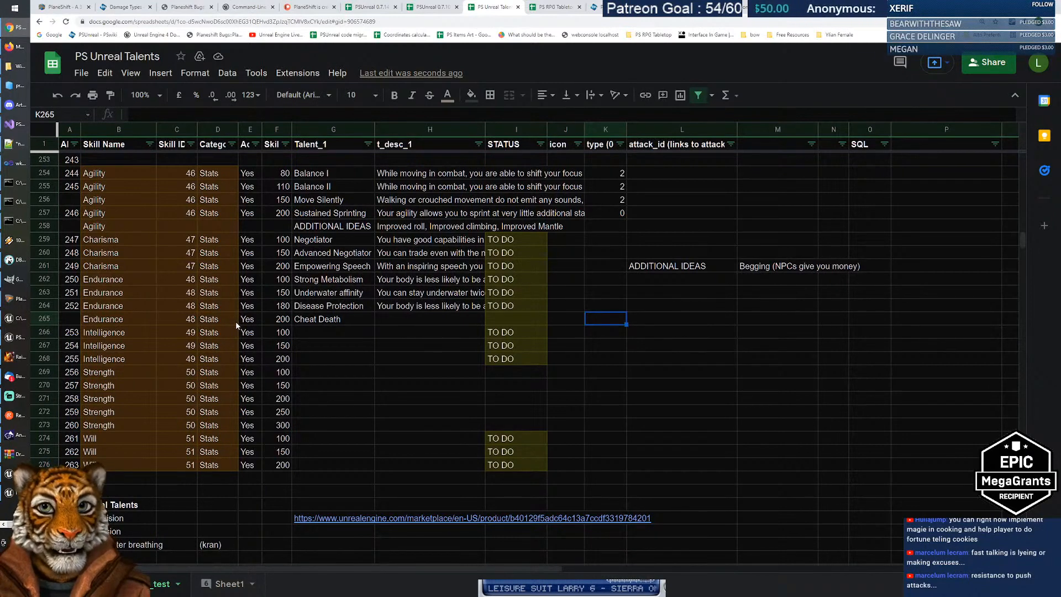
Step: Set Cheat Death's type to 2 and the Endurance talents above it to 0
type("2")
key("Return")
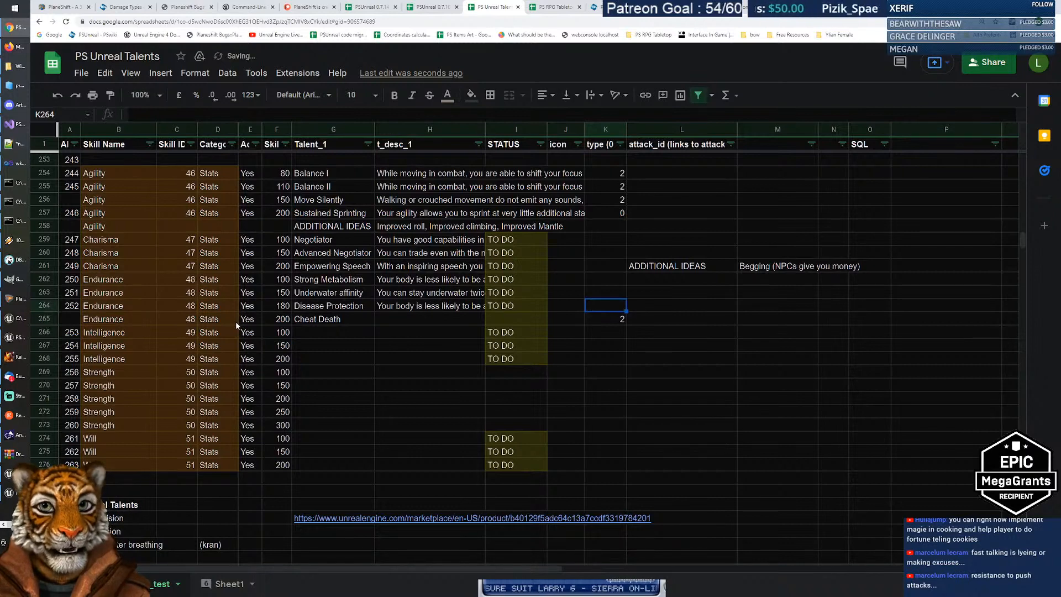
key("Up")
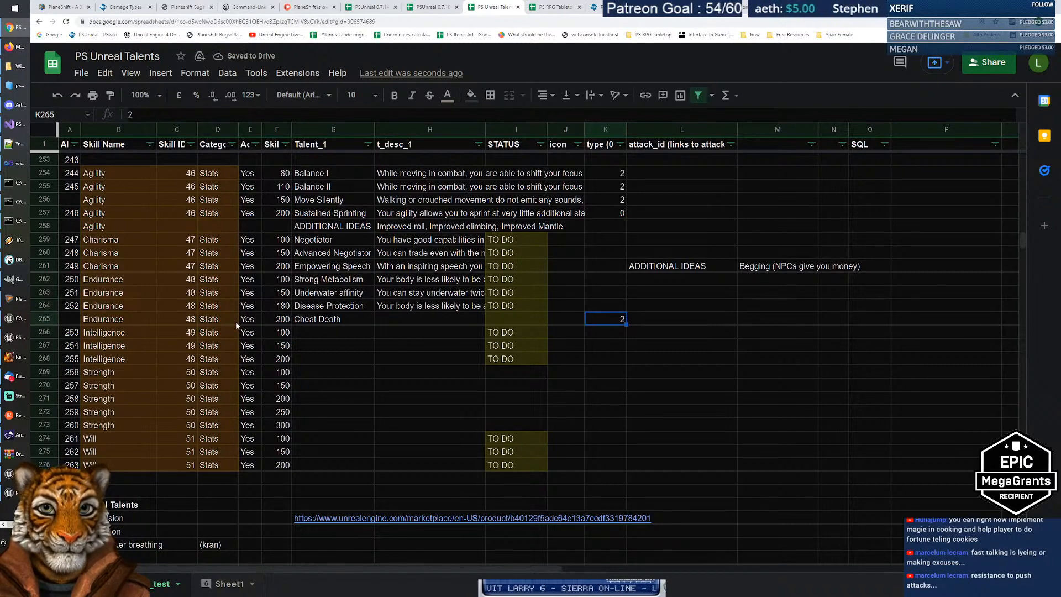
key("Up")
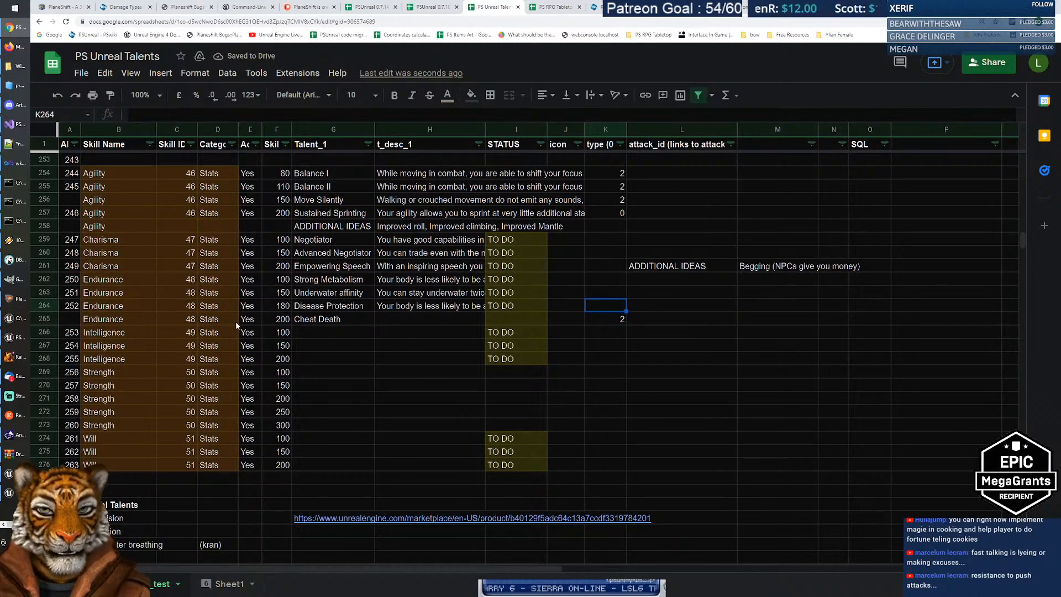
type("0")
key("Up")
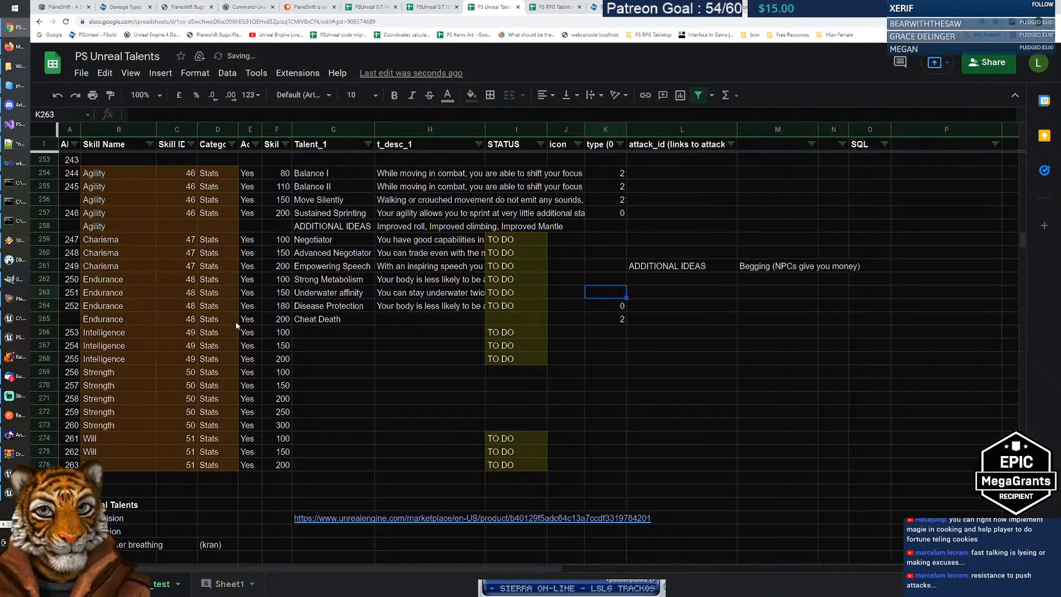
type("0")
key("Up")
Step: Enter types 0 for Strong Metabolism, 2 for Empowering Speech, and values for both Negotiator talents
type("0")
key("Up")
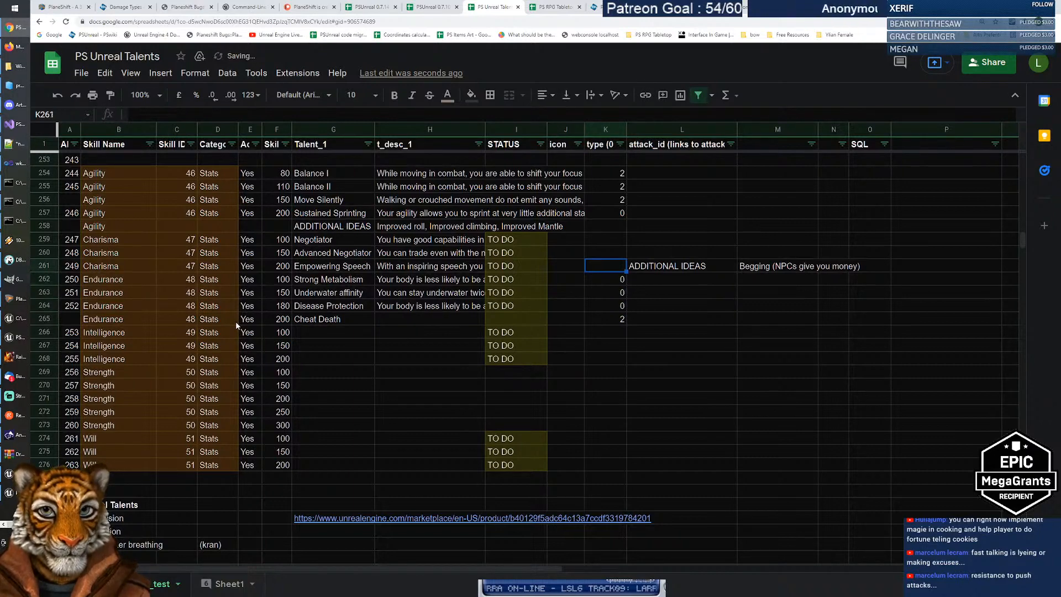
type("2")
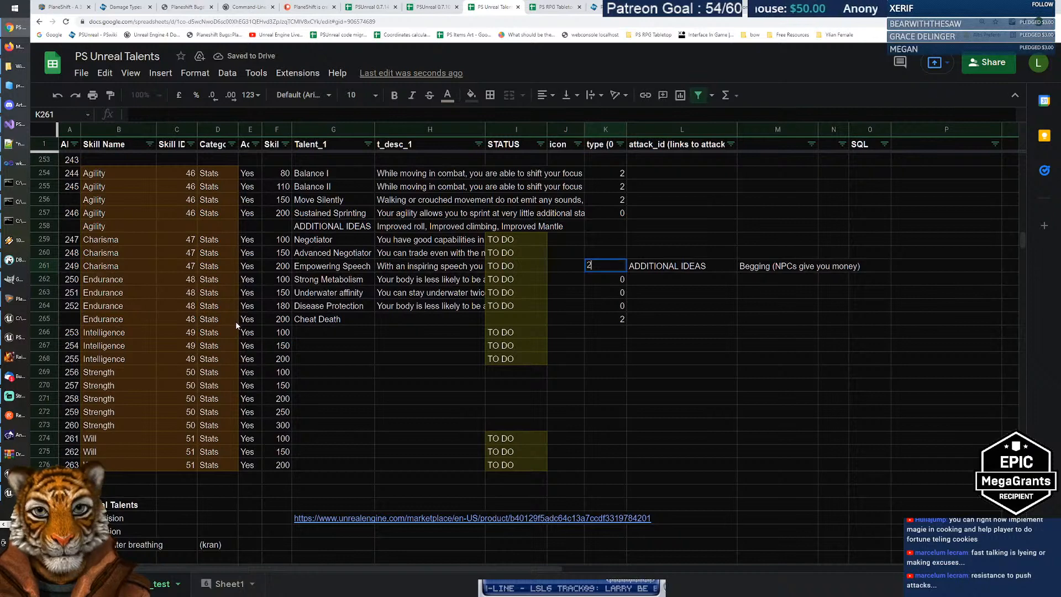
key("Up")
type("20")
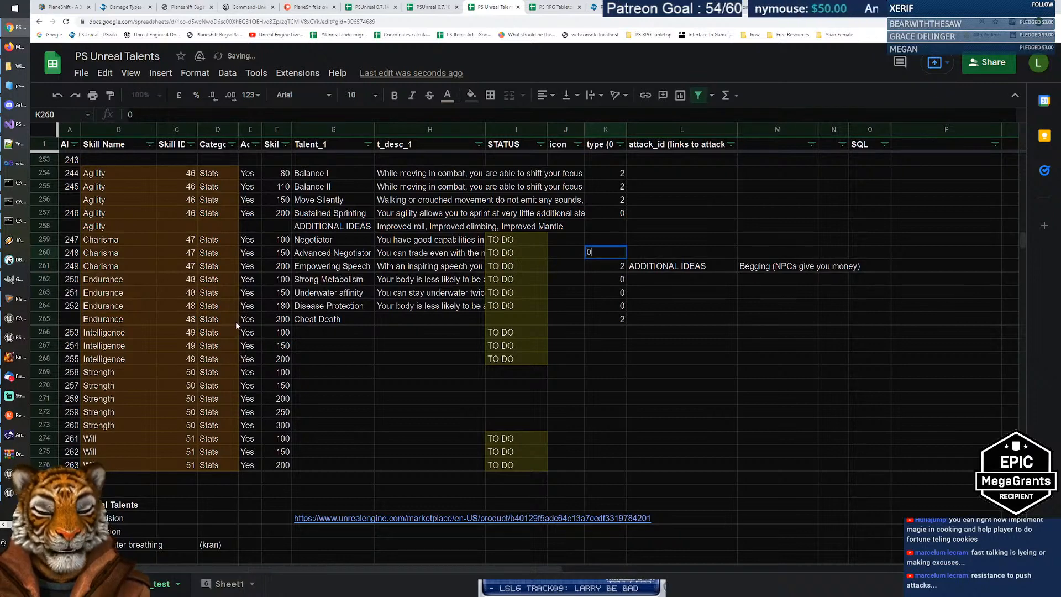
key("Up")
type("0")
key("Return")
Step: Review the entered type values around the Negotiator and Endurance rows 262 to 264
key("shift+Up")
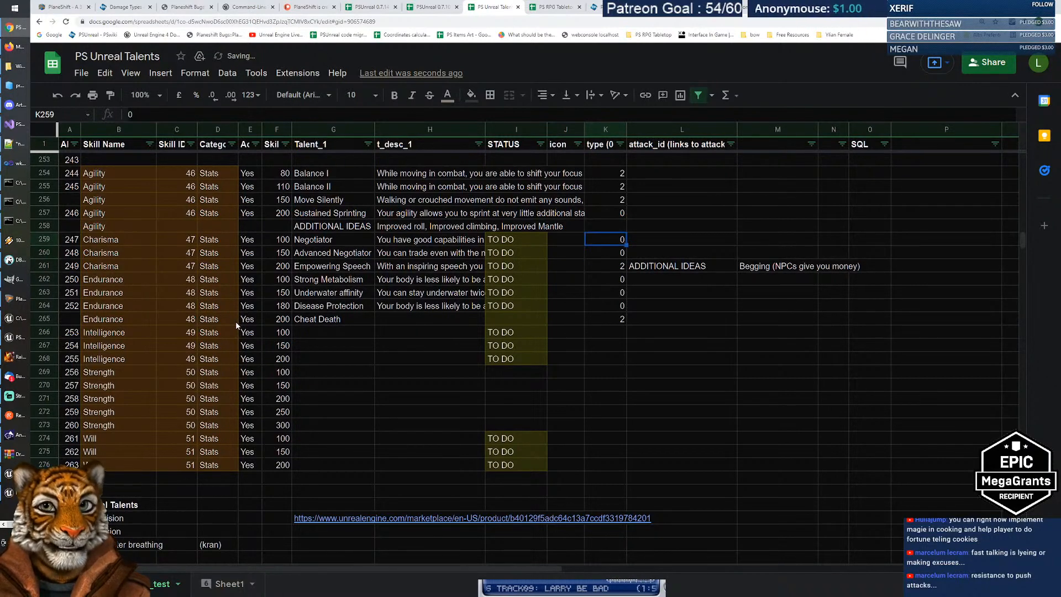
key("shift+Right")
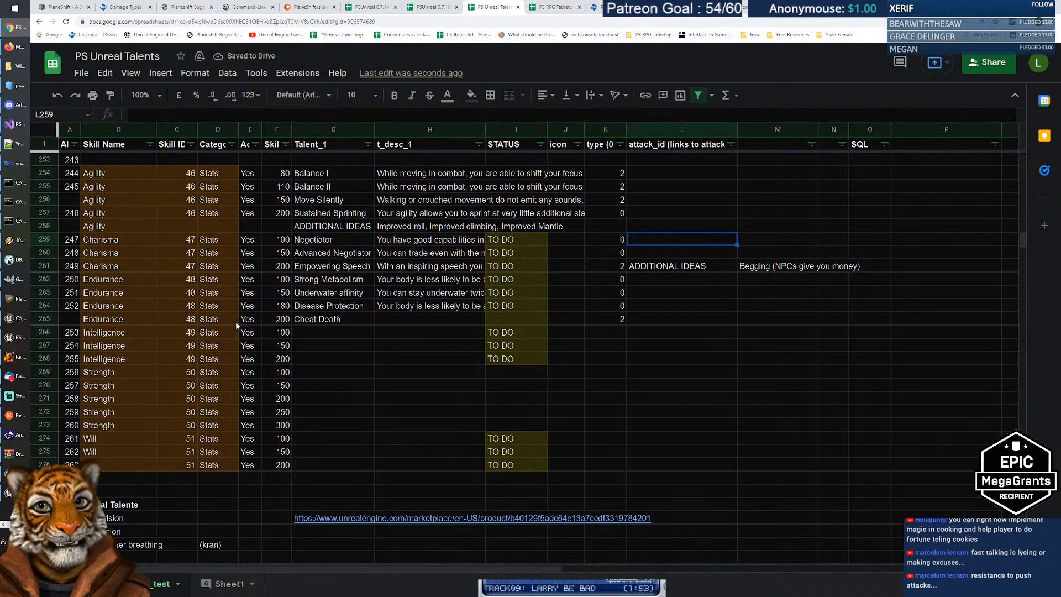
key("Left")
key("Left")
key("Left")
key("Left")
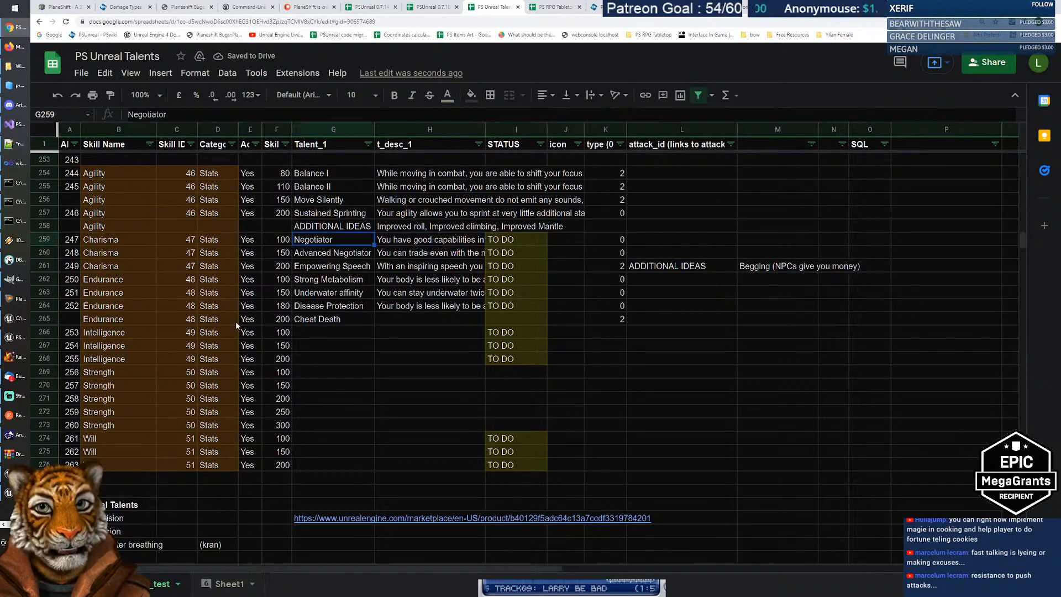
key("Right")
key("Right")
key("Right")
key("Right")
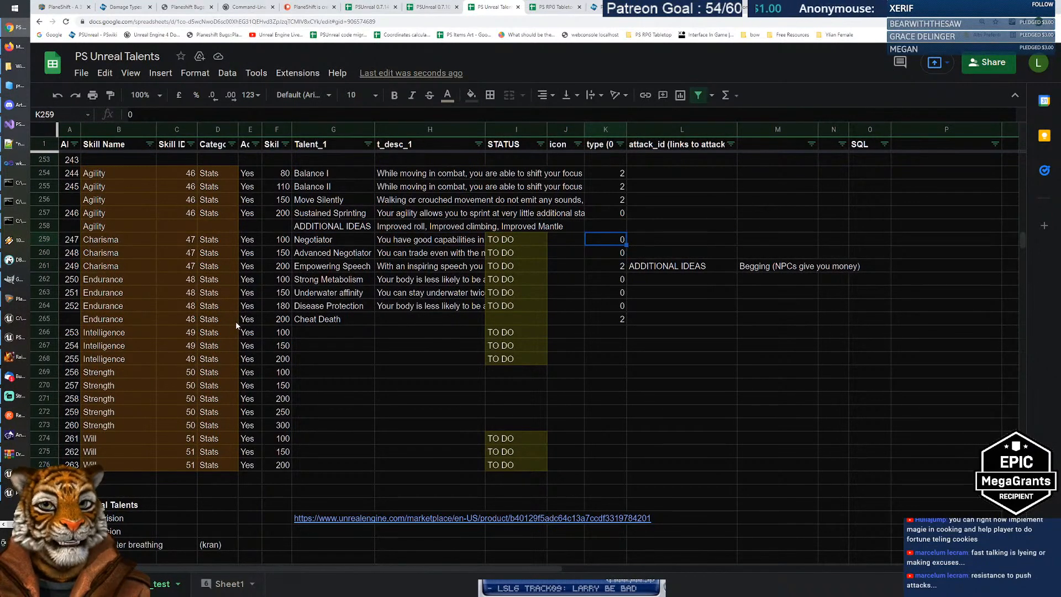
key("Down")
key("Down")
key("Down")
key("Down")
key("Down")
key("Down")
key("Down")
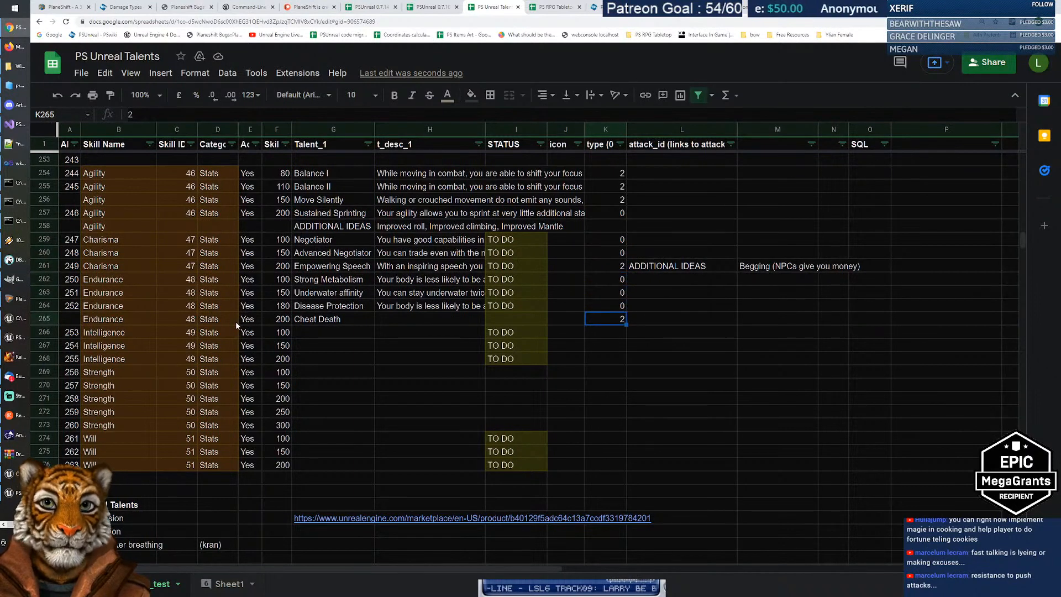
key("Up")
key("Up")
key("Up")
key("Up")
key("shift+Down")
key("shift+Down")
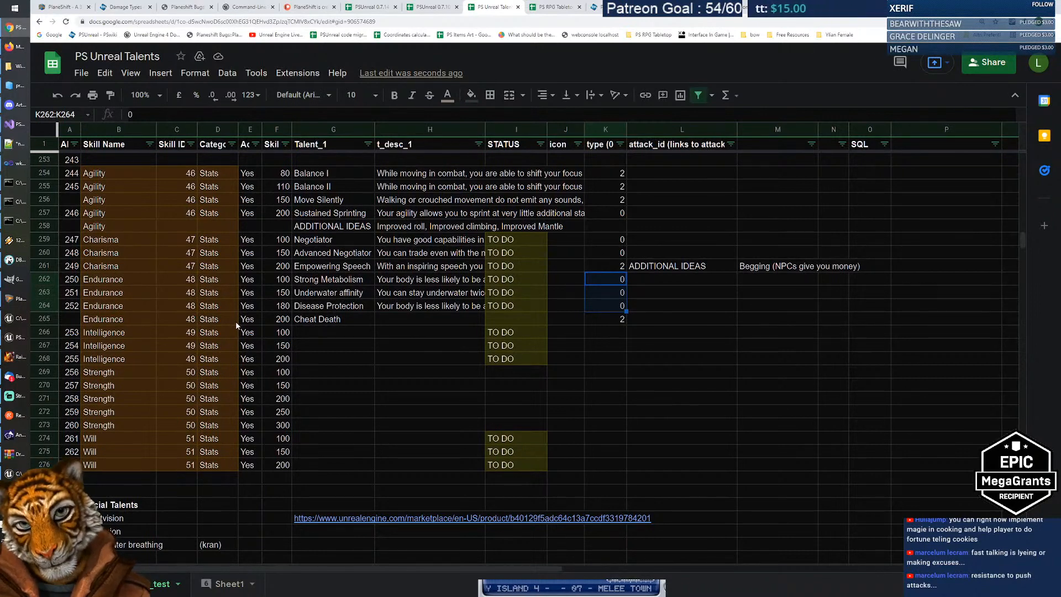
key("Up")
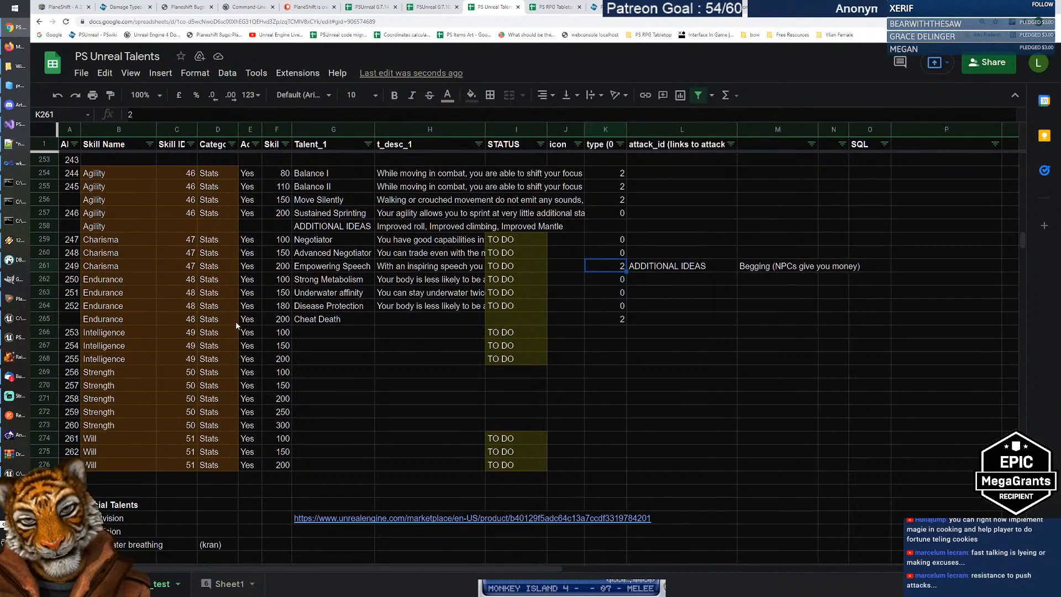
key("Down")
key("Down")
key("Up")
key("Down")
key("Up")
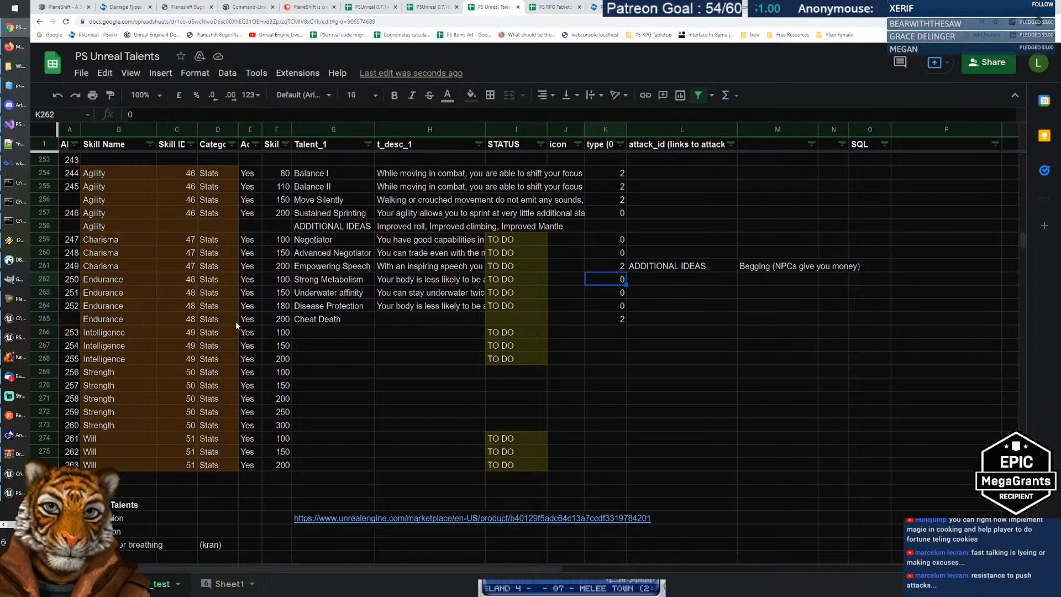
key("Left")
key("Left")
key("Left")
key("Left")
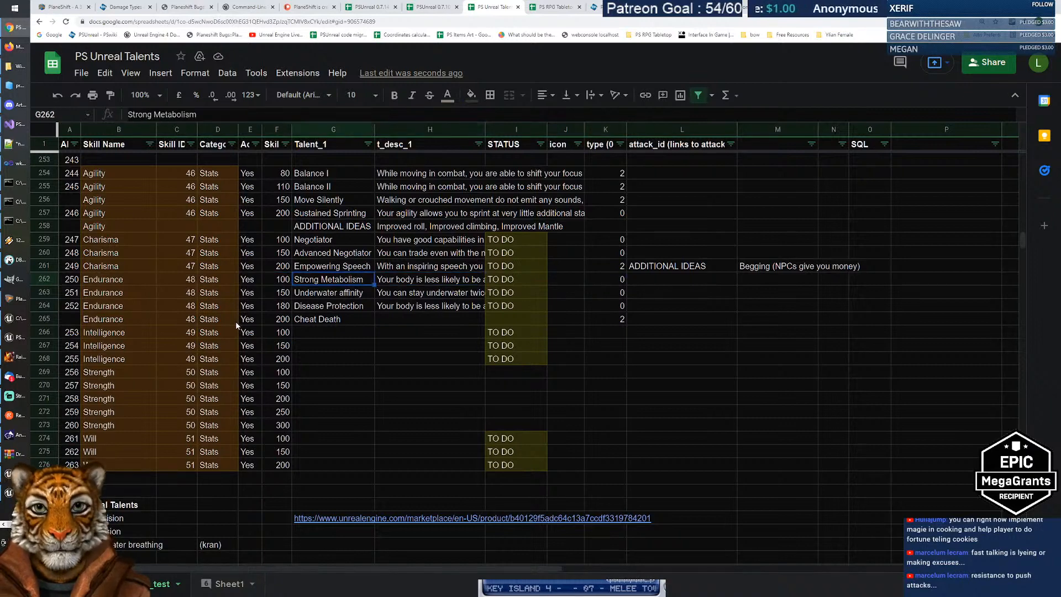
key("Right")
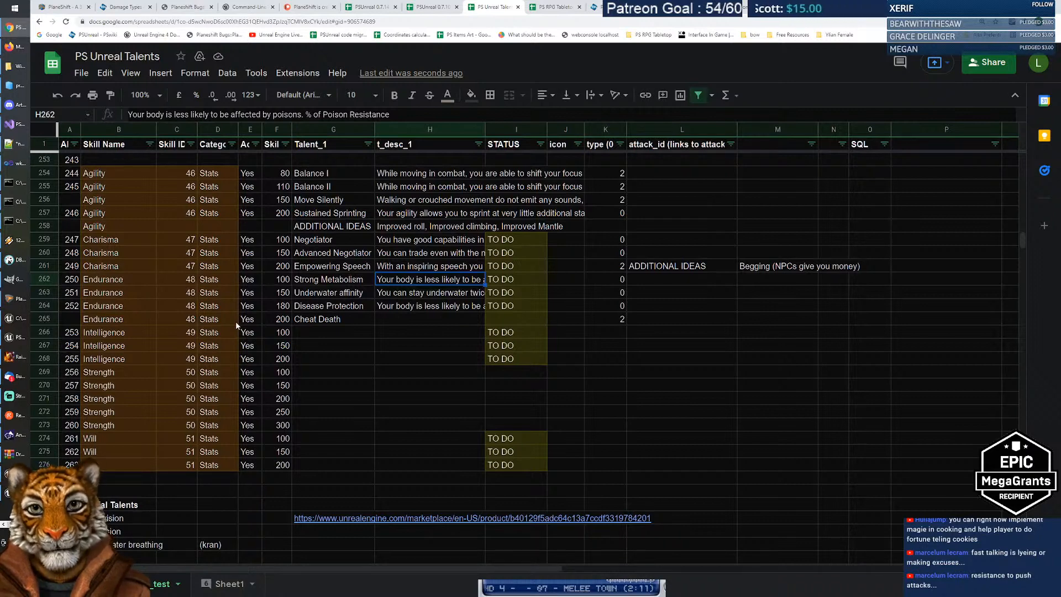
left_click(610, 282)
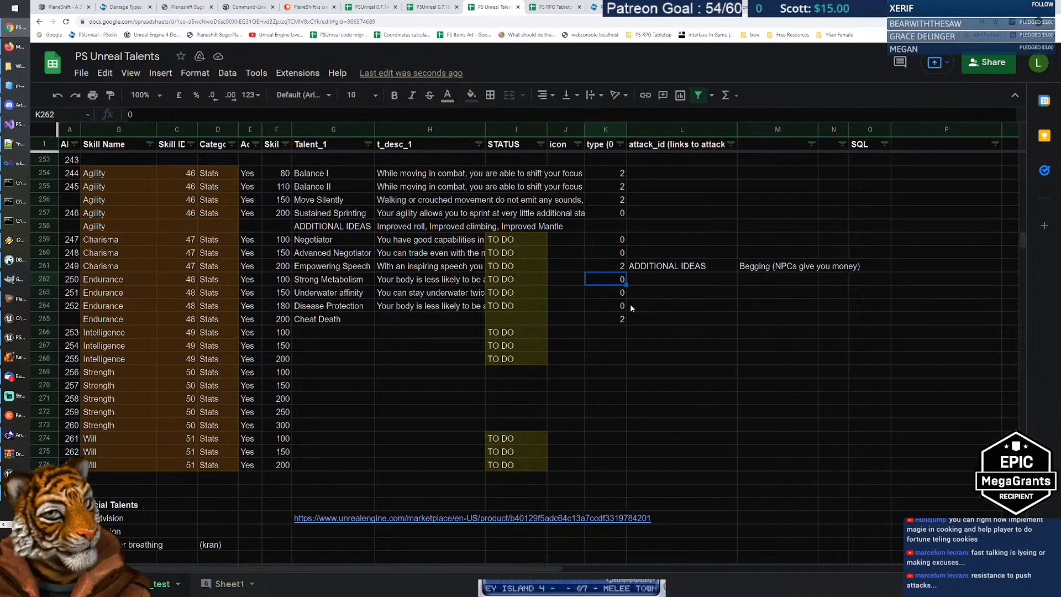
key("Down")
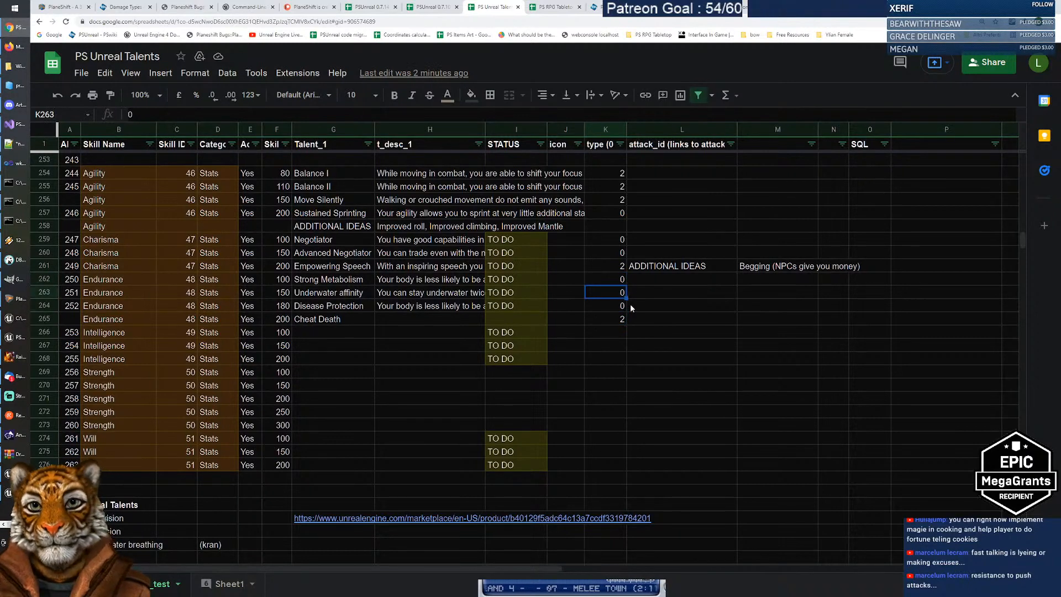
key("Up")
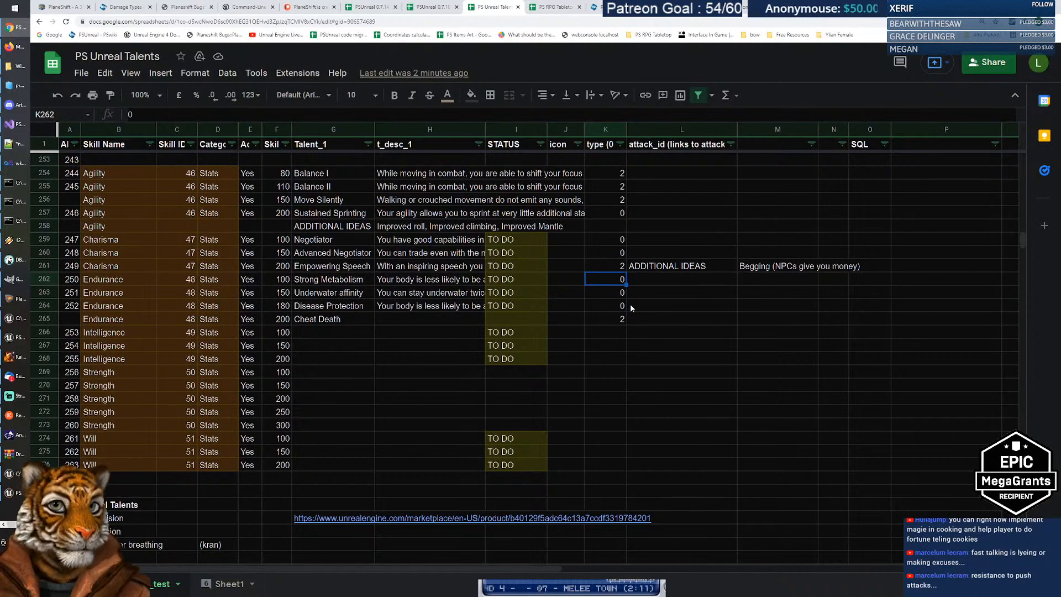
left_click(594, 147)
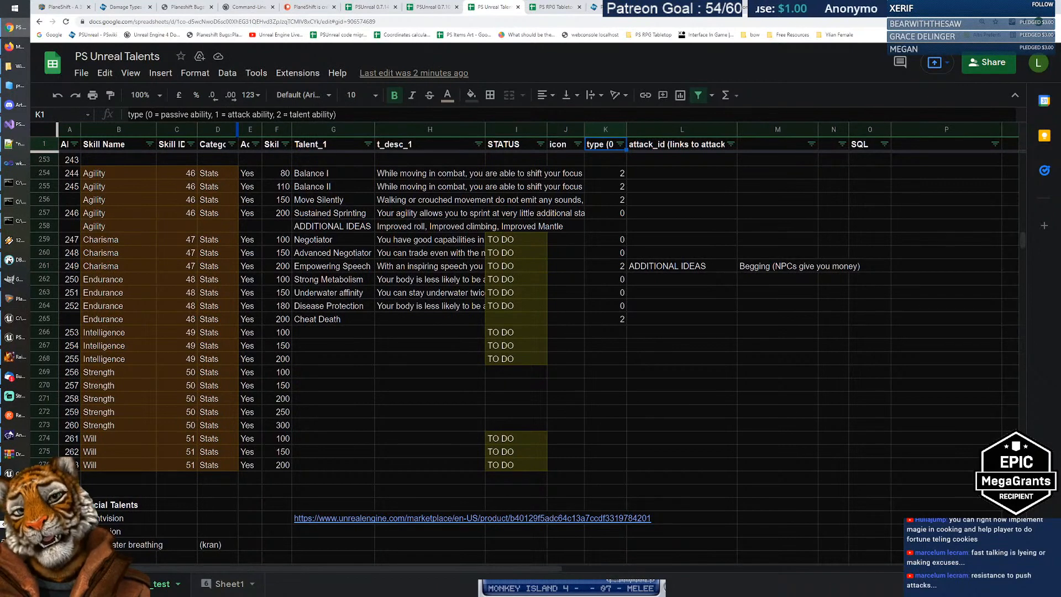
left_click_drag(286, 114, 332, 114)
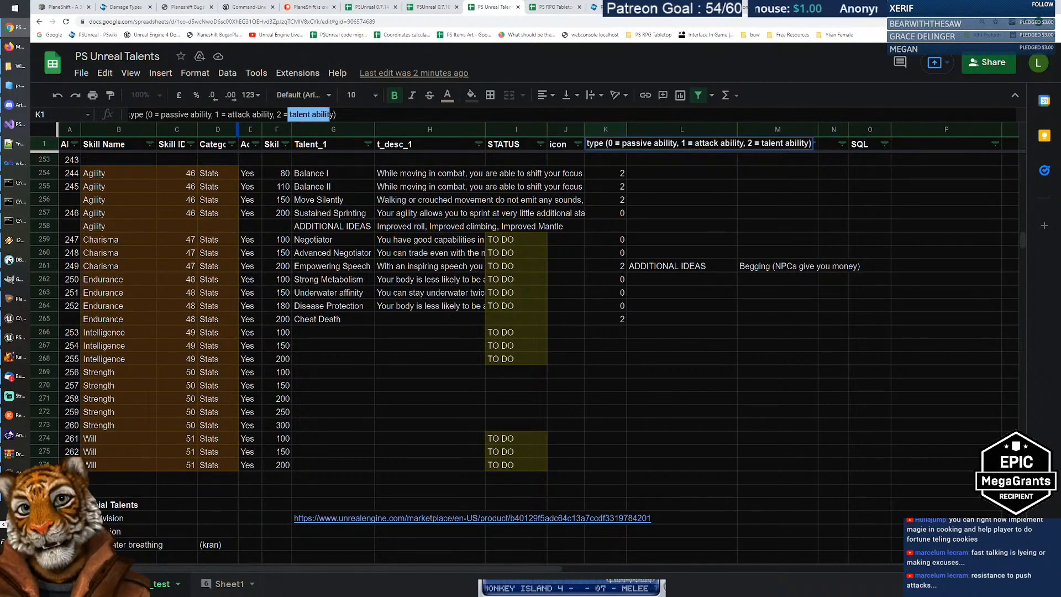
left_click_drag(214, 114, 335, 114)
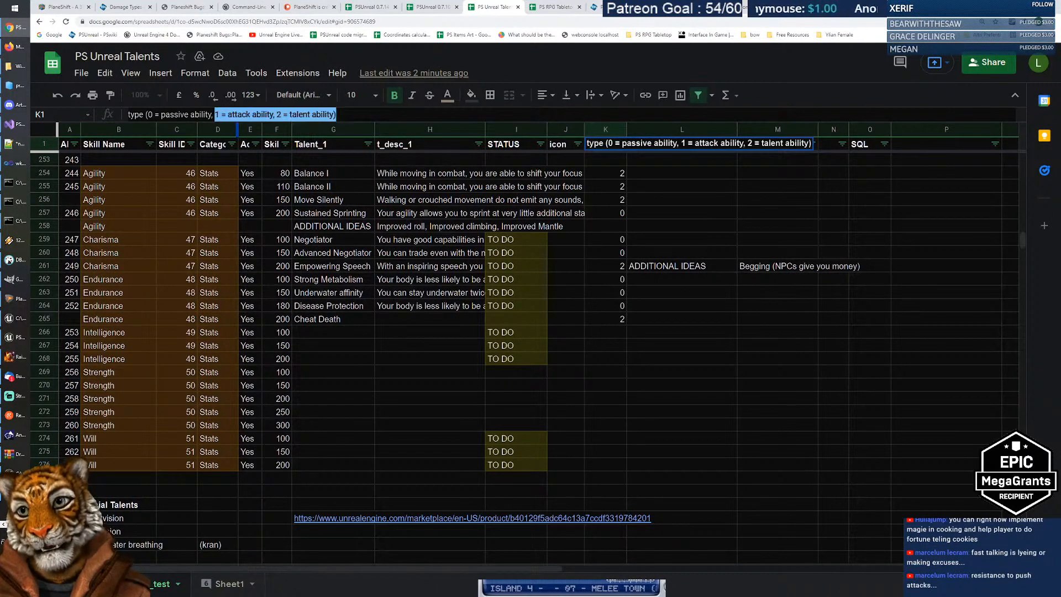
left_click(336, 115)
left_click_drag(146, 114, 212, 114)
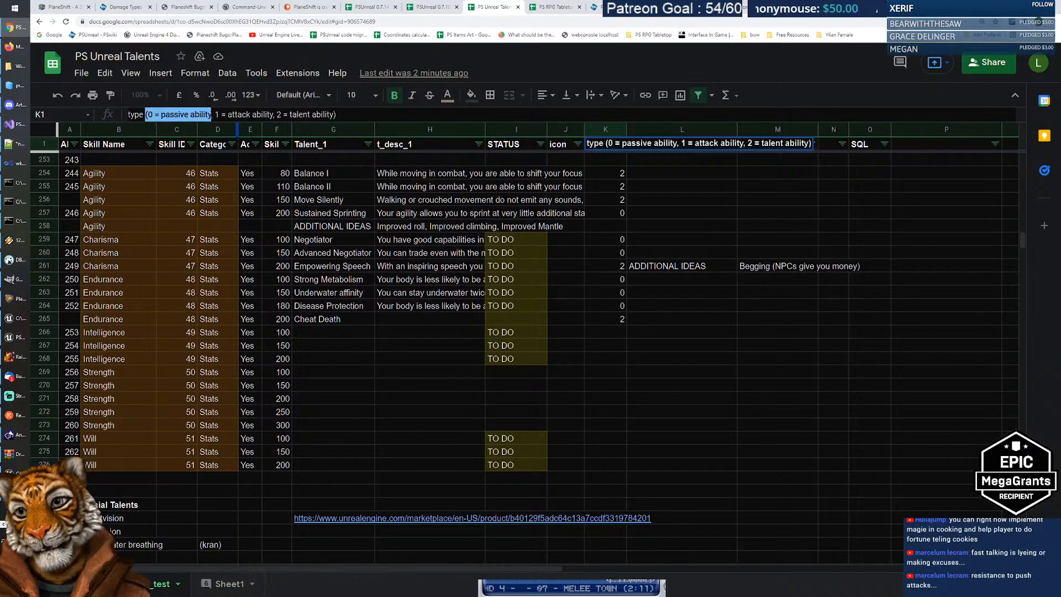
left_click(597, 358)
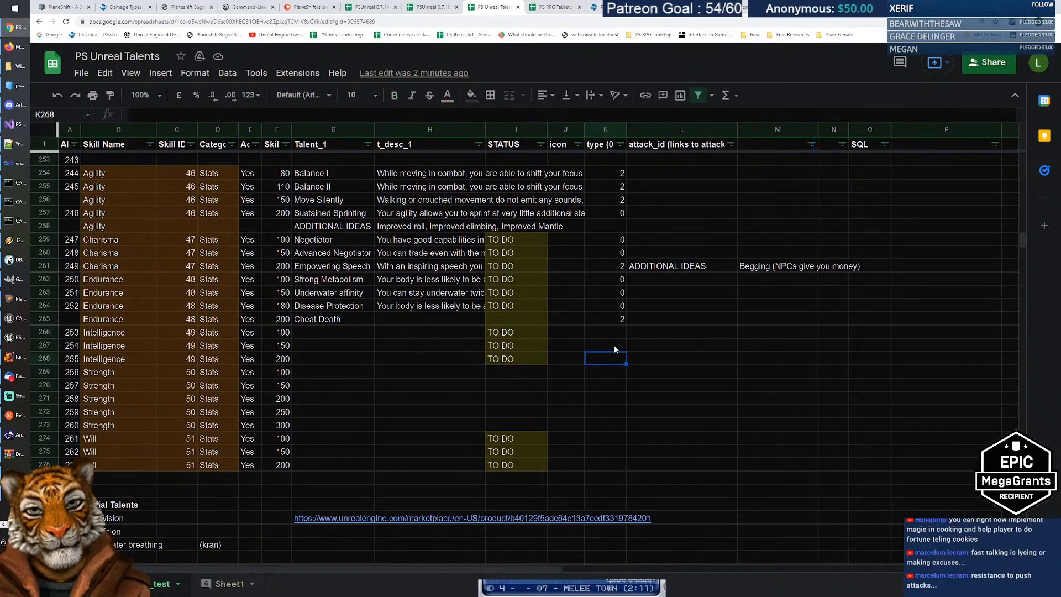
left_click(610, 320)
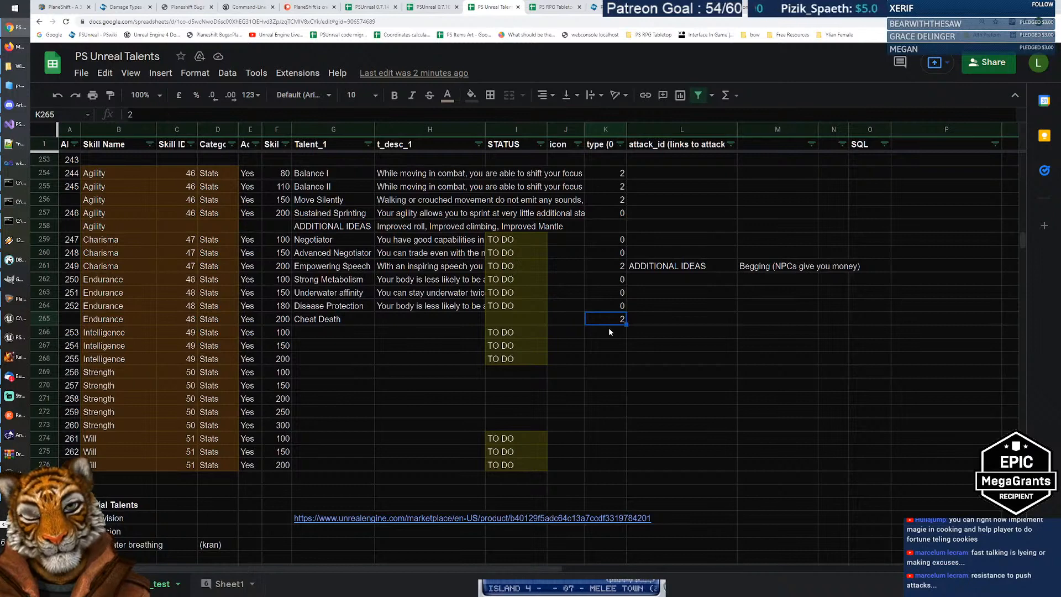
left_click(414, 319)
left_click(354, 319)
left_click(433, 319)
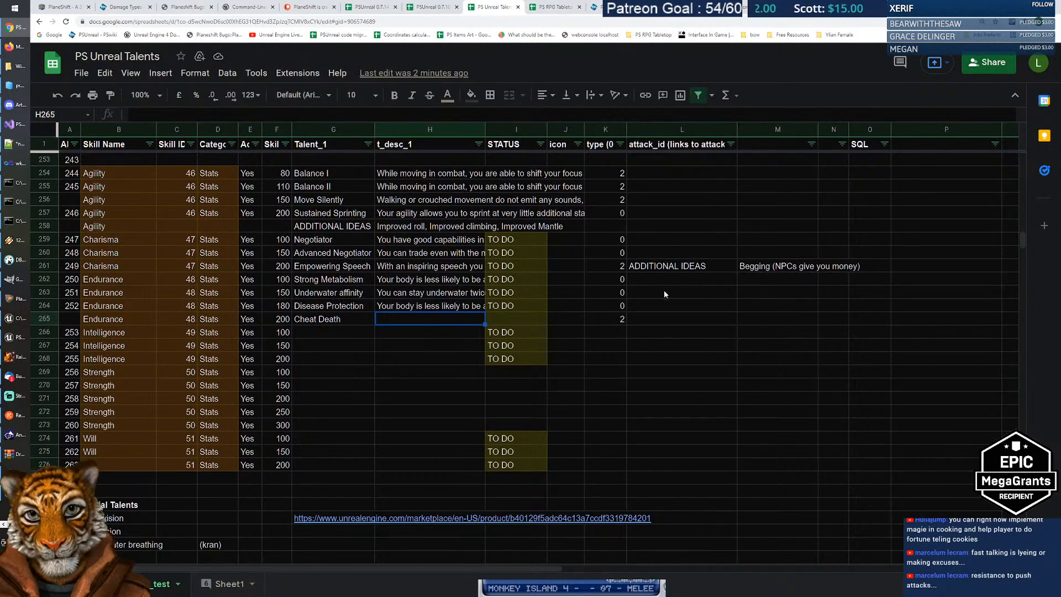
mouse_move(615, 280)
left_mouse_down()
mouse_move(618, 305)
mouse_move(613, 293)
left_mouse_up()
Step: Give type cells K262:K263 (Strong Metabolism, Underwater affinity) an orange fill
right_click(612, 293)
key("Escape")
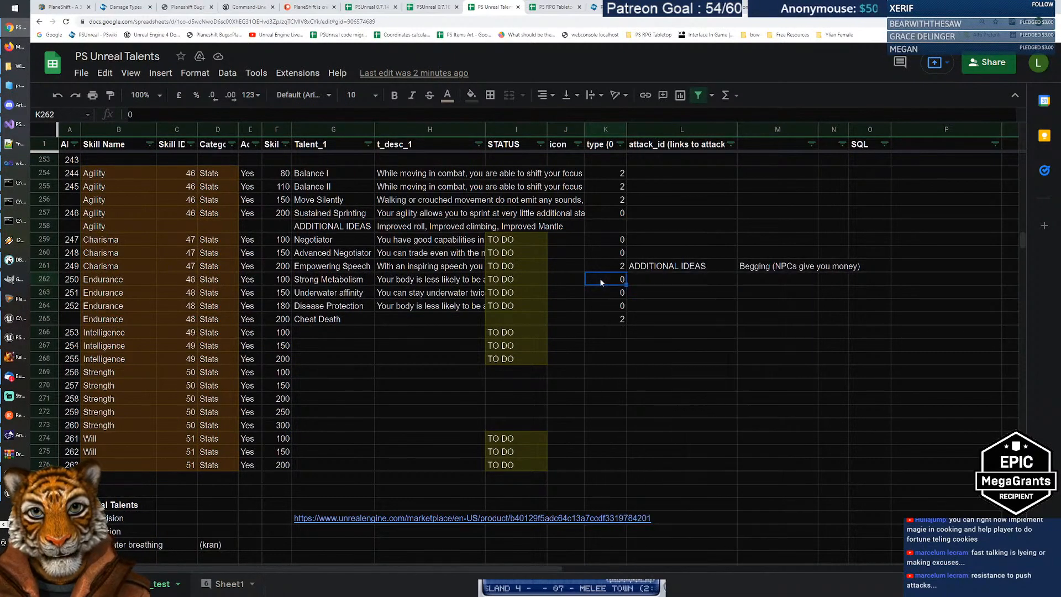
left_click(471, 95)
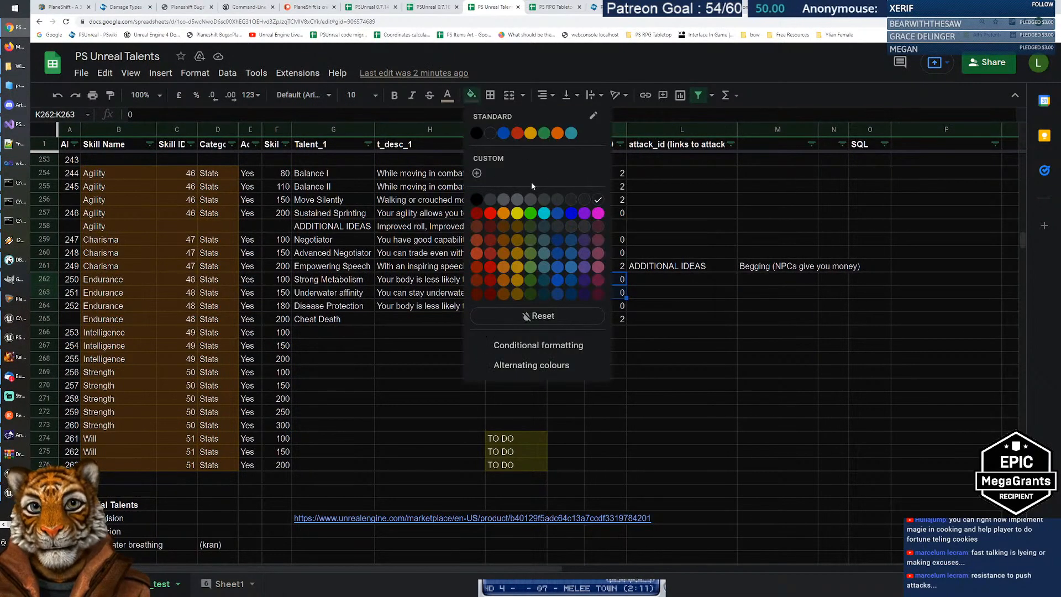
left_click(505, 254)
left_click(609, 324)
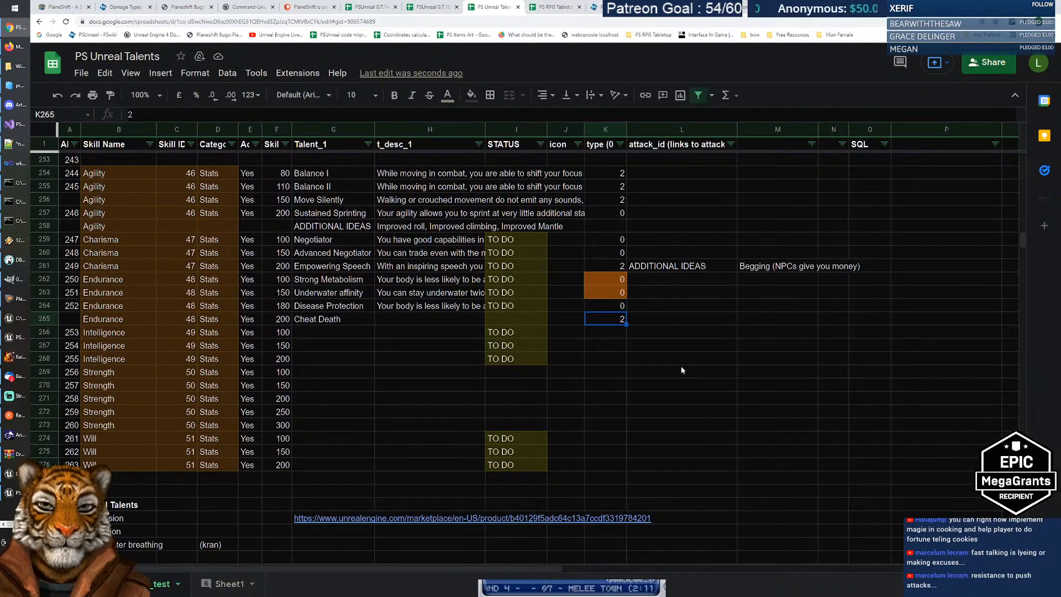
key("Left")
key("Left")
key("Left")
key("Left")
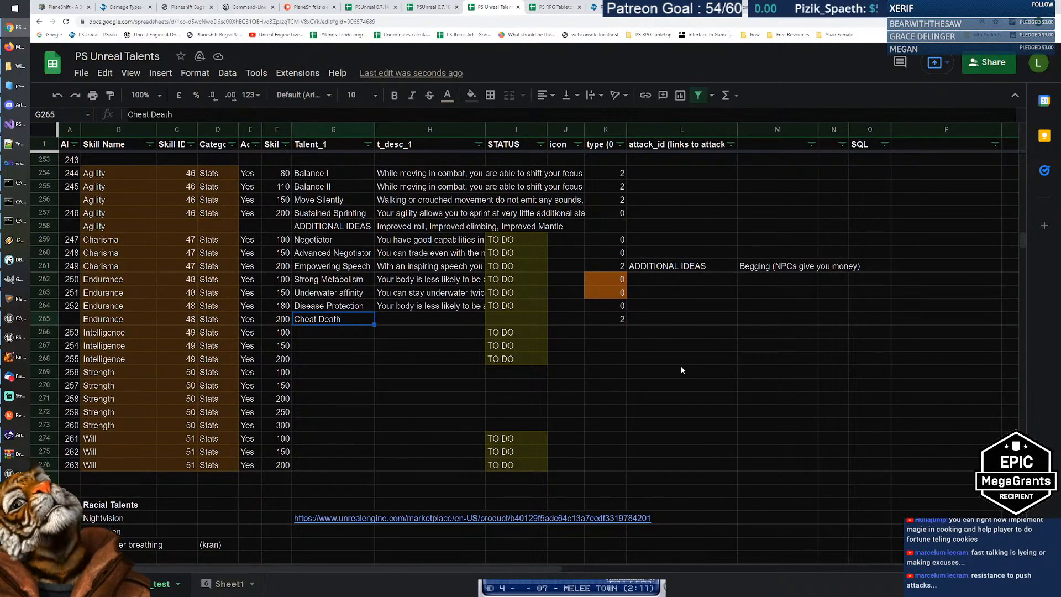
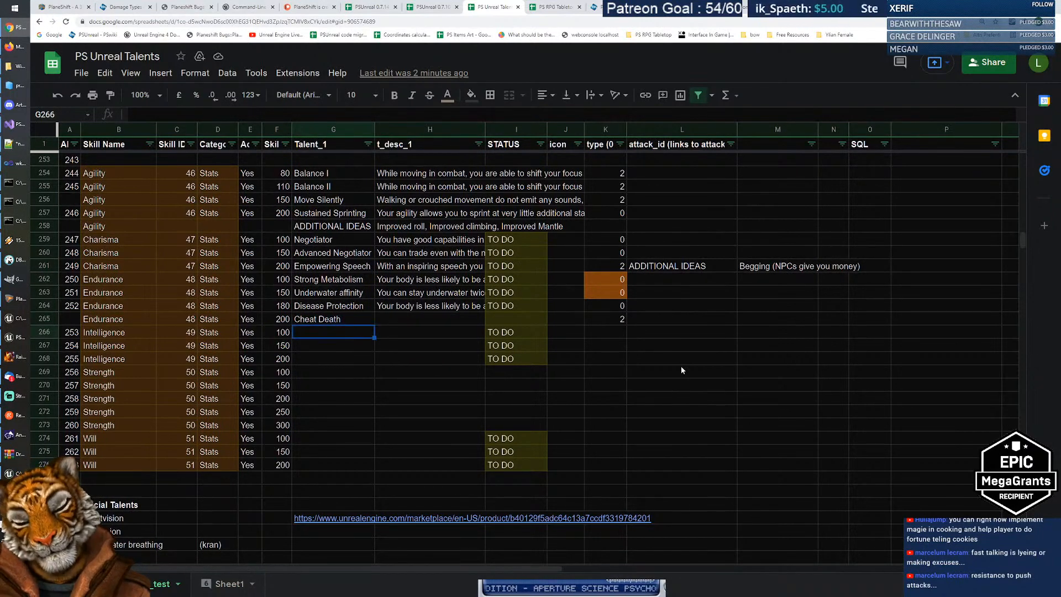
Step: Move between the Cheat Death talent name in G265 and its empty description cell
key("Down")
key("Up")
key("Right")
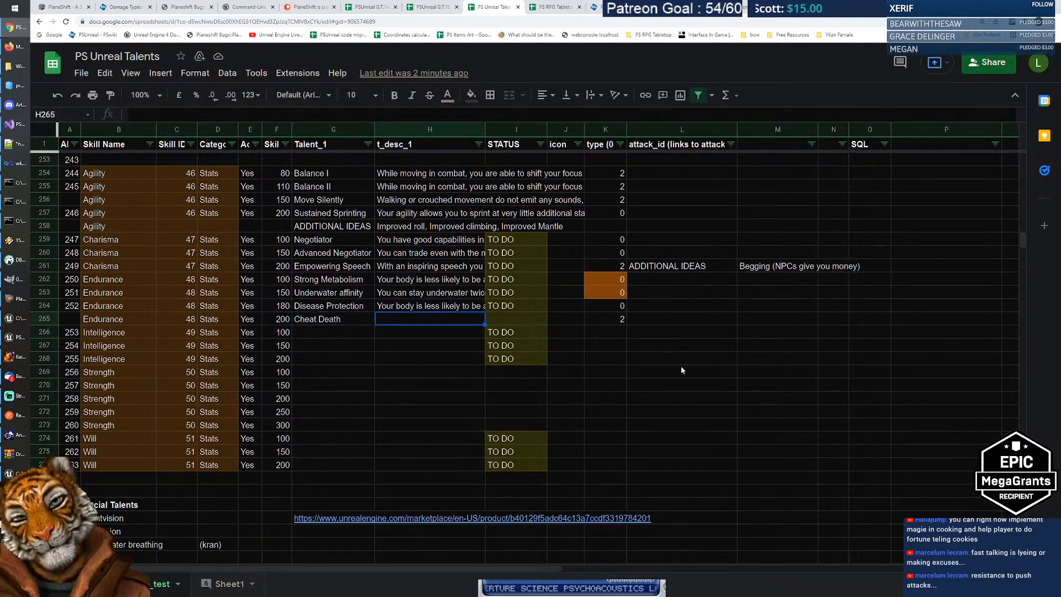
key("Left")
key("Down")
key("Up")
key("Right")
key("Left")
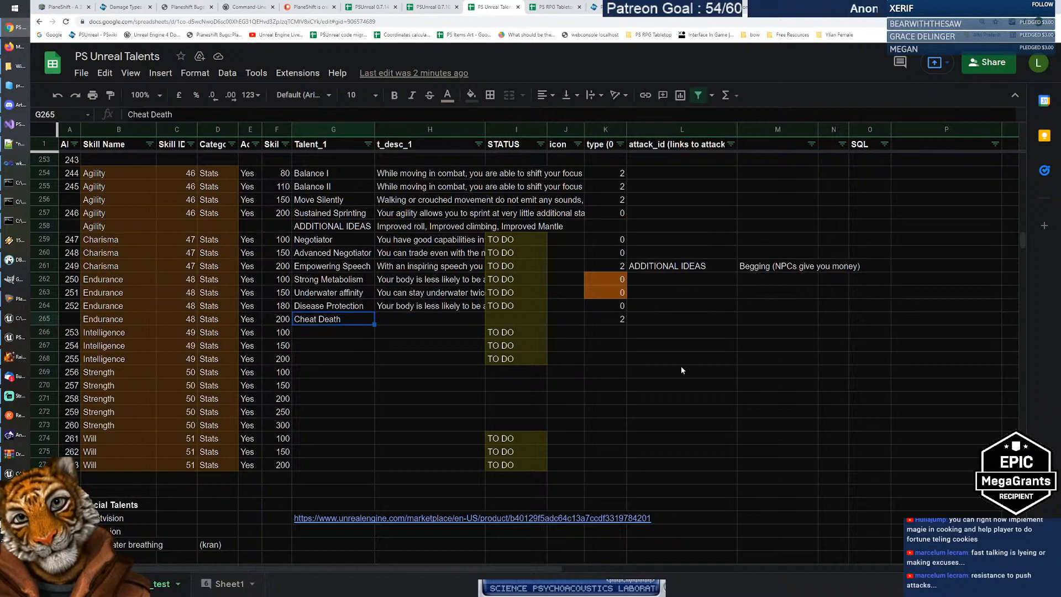
key("Right")
key("Left")
key("Right")
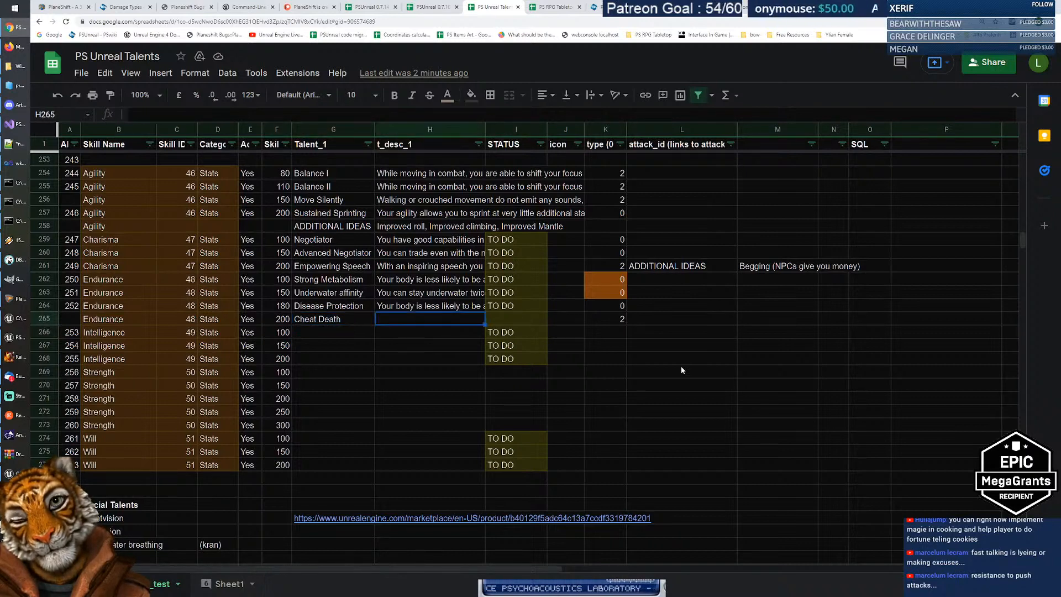
key("Left")
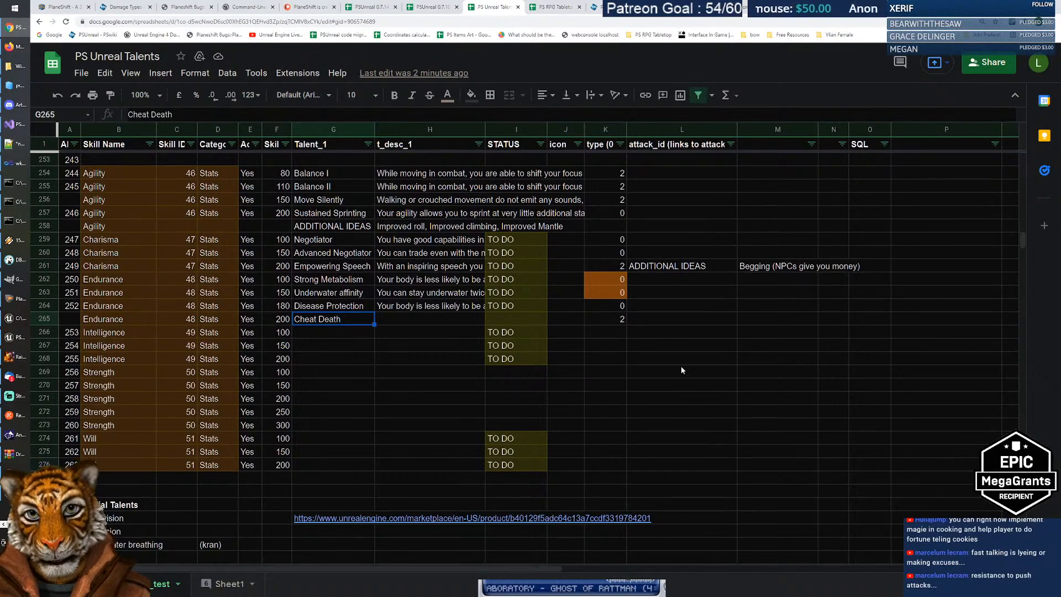
key("Tab")
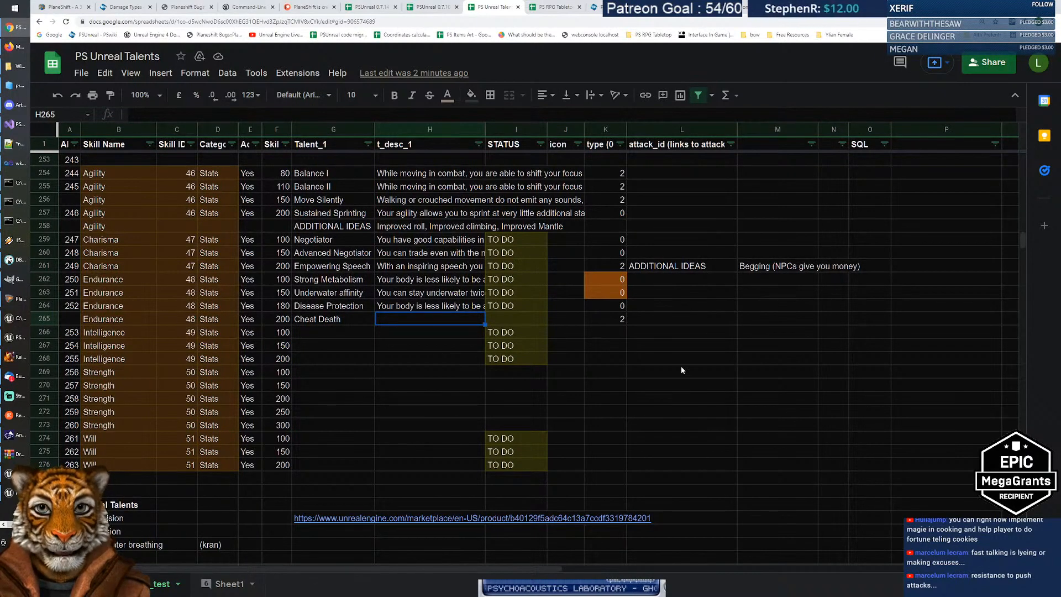
key("Left")
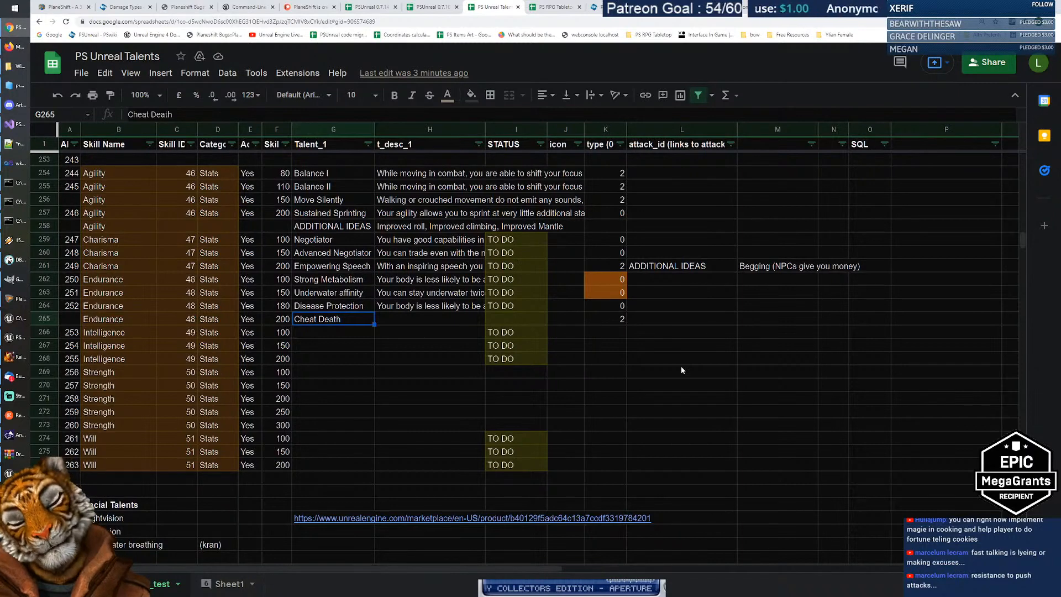
Step: Retype Cheat Death as 'Ultimate stand', then correct it to 'Final stand'
key("Return")
key("ctrl+a")
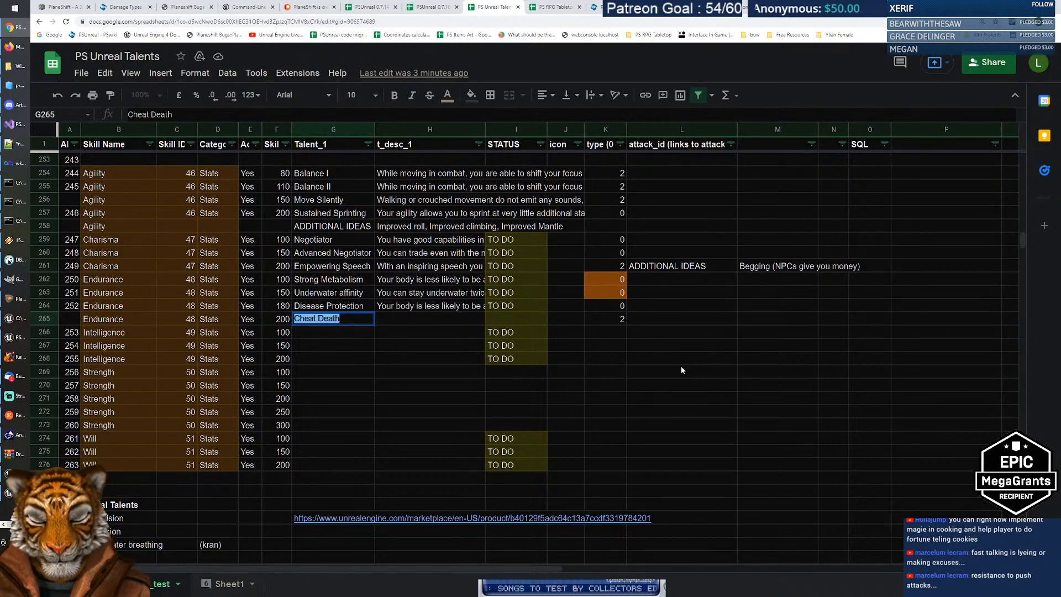
type("UI")
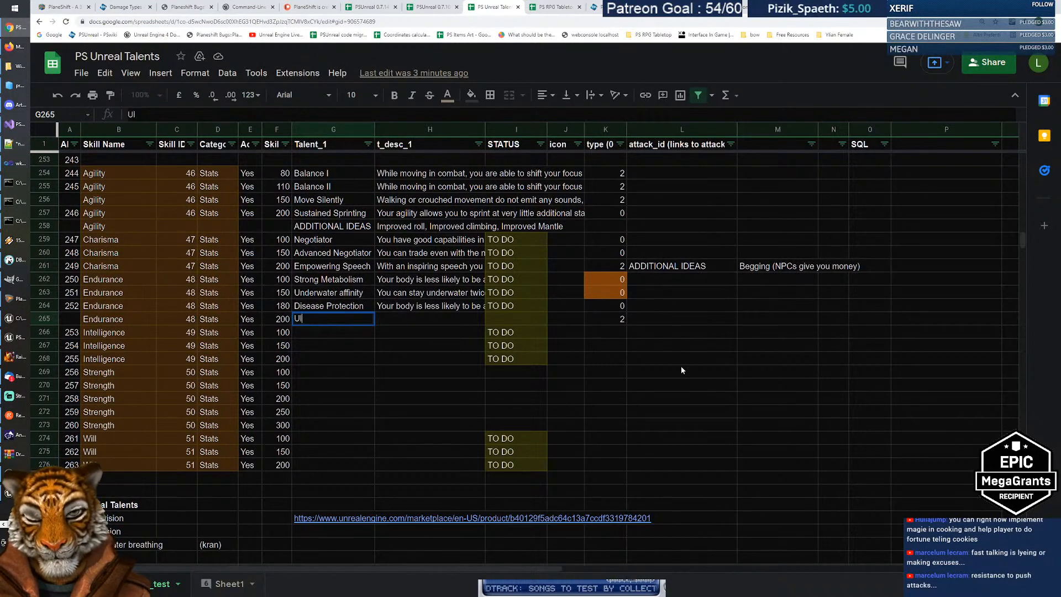
type("timate stand")
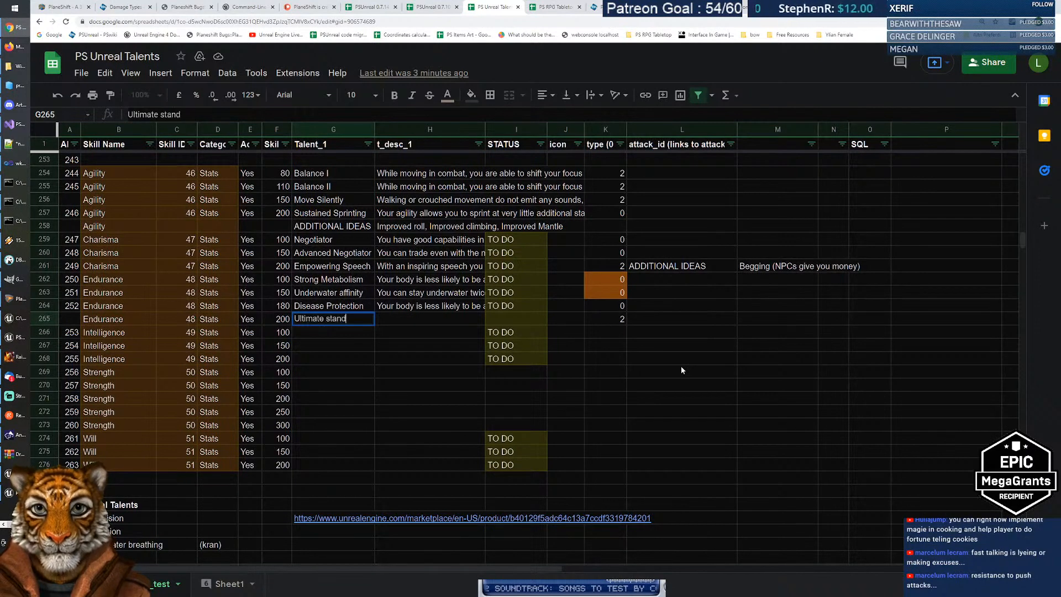
key("Return")
key("Up")
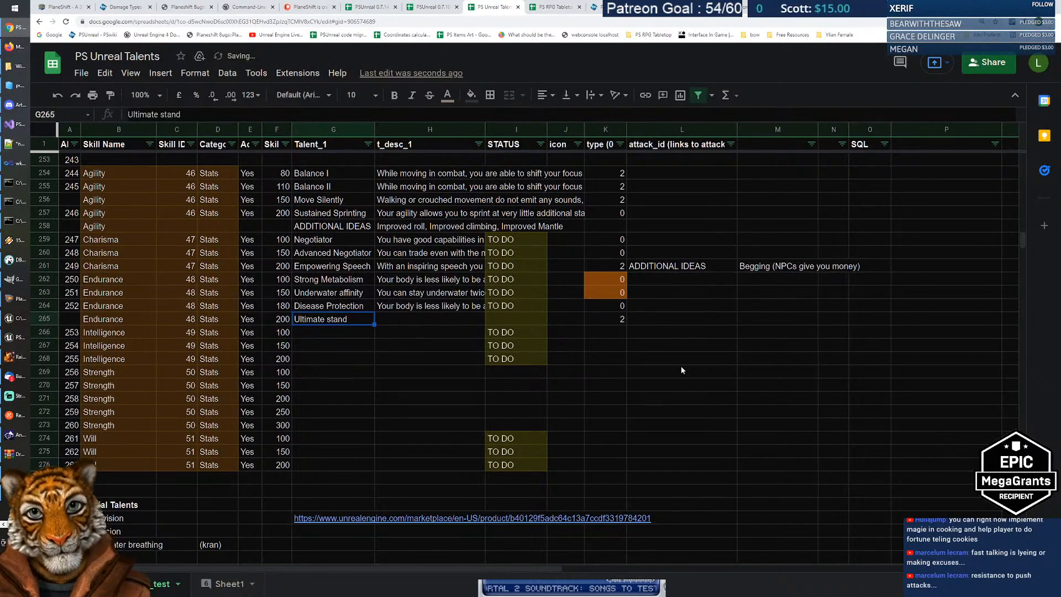
key("ctrl+shift+Right")
type("Final")
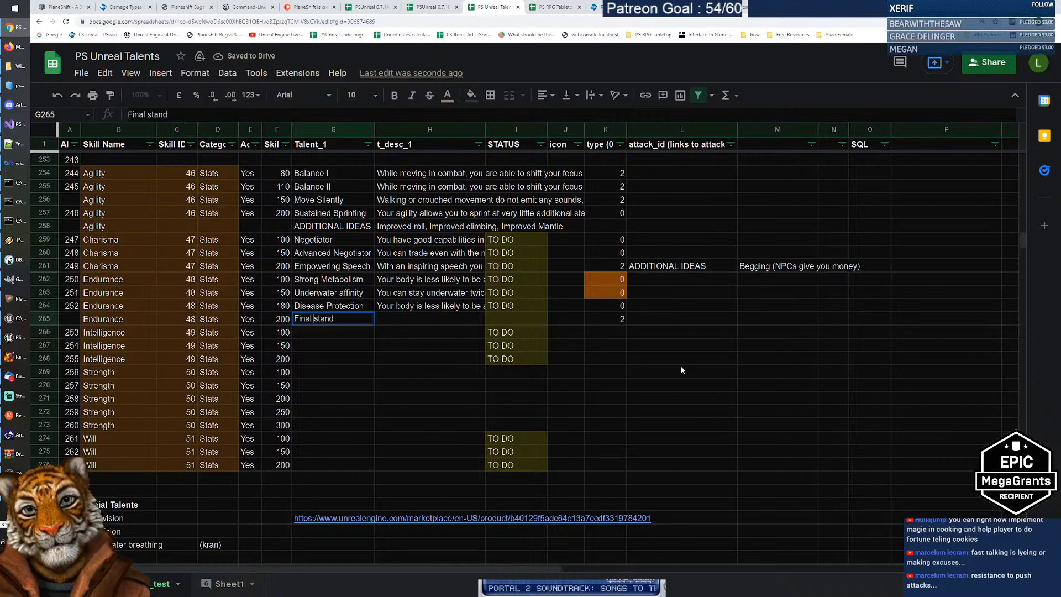
key("Return")
key("Up")
key("Right")
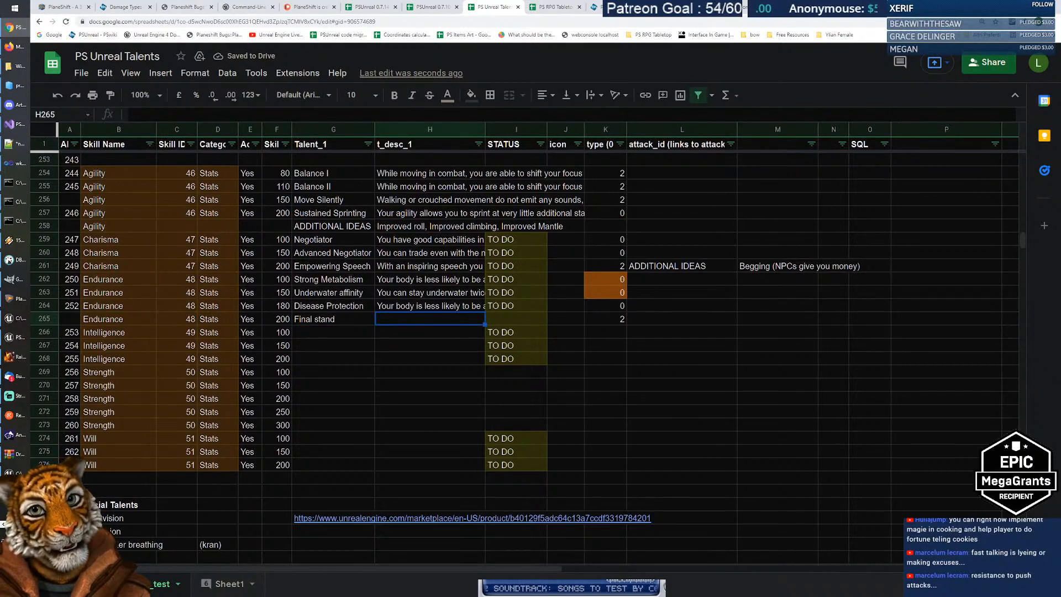
left_click(799, 7)
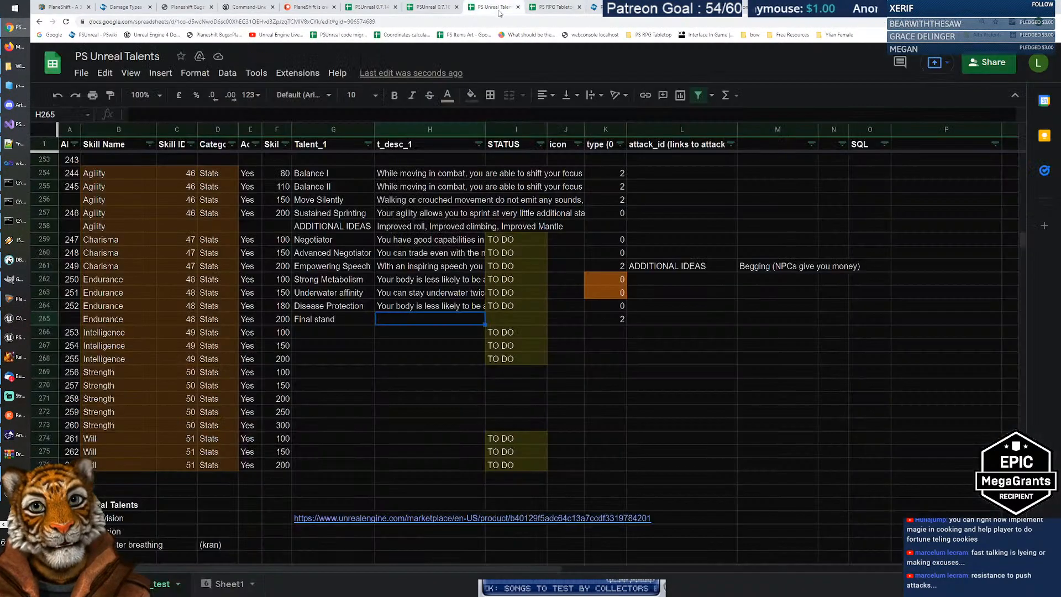
left_click(494, 7)
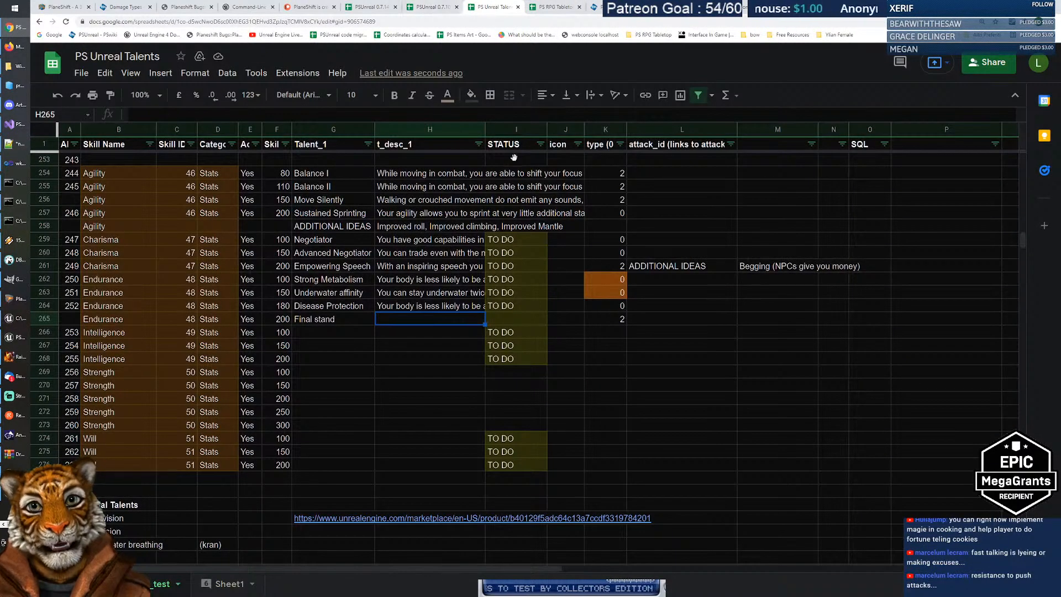
Step: Write 'You gather all your inner vitality to sustain any incoming damage. For X seconds you cannot drop below 1 HP'
left_click(321, 322)
left_click(421, 323)
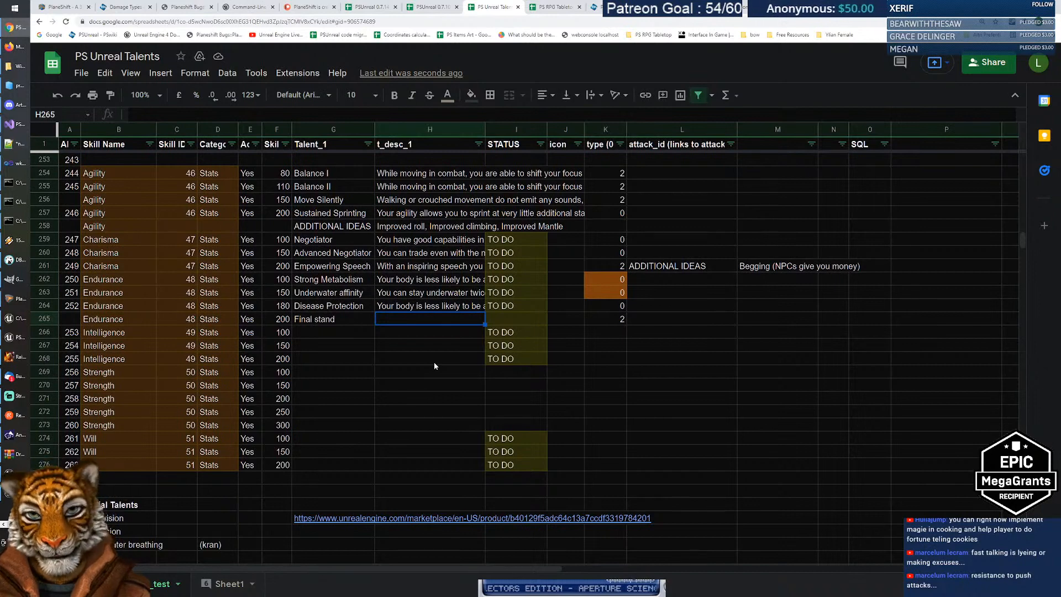
type("When active")
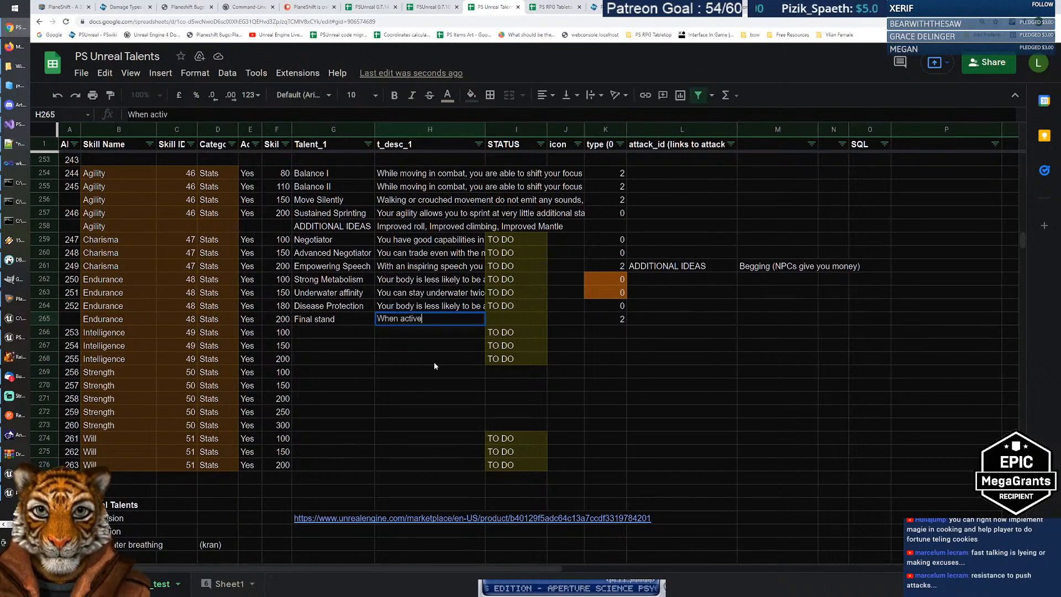
type("ated")
key("BackSpace")
key("BackSpace")
key("BackSpace")
key("BackSpace")
key("BackSpace")
key("BackSpace")
key("BackSpace")
key("BackSpace")
key("BackSpace")
key("BackSpace")
key("BackSpace")
key("BackSpace")
key("BackSpace")
key("BackSpace")
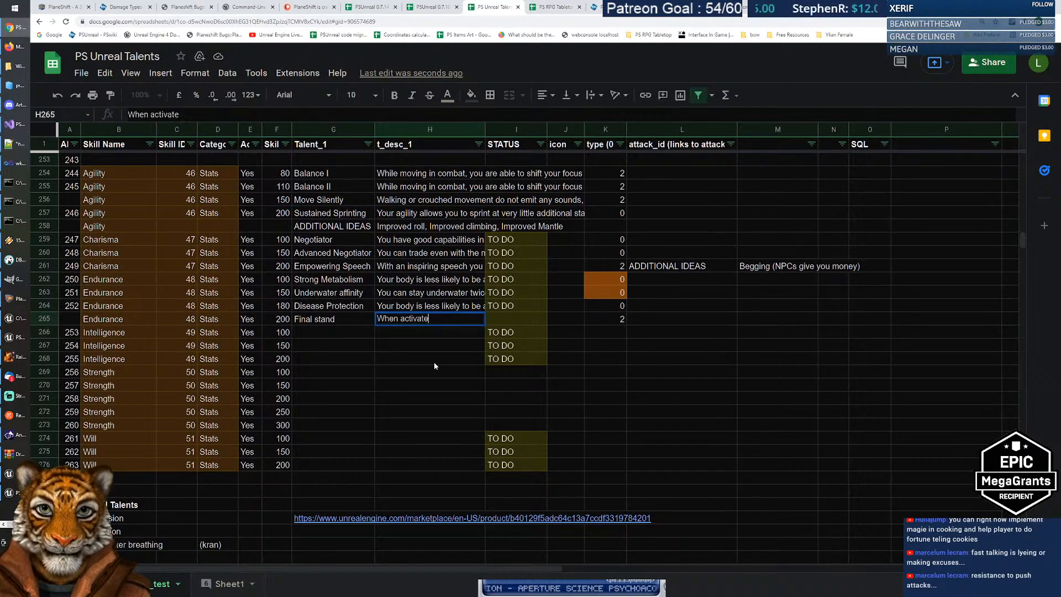
type("You gather all")
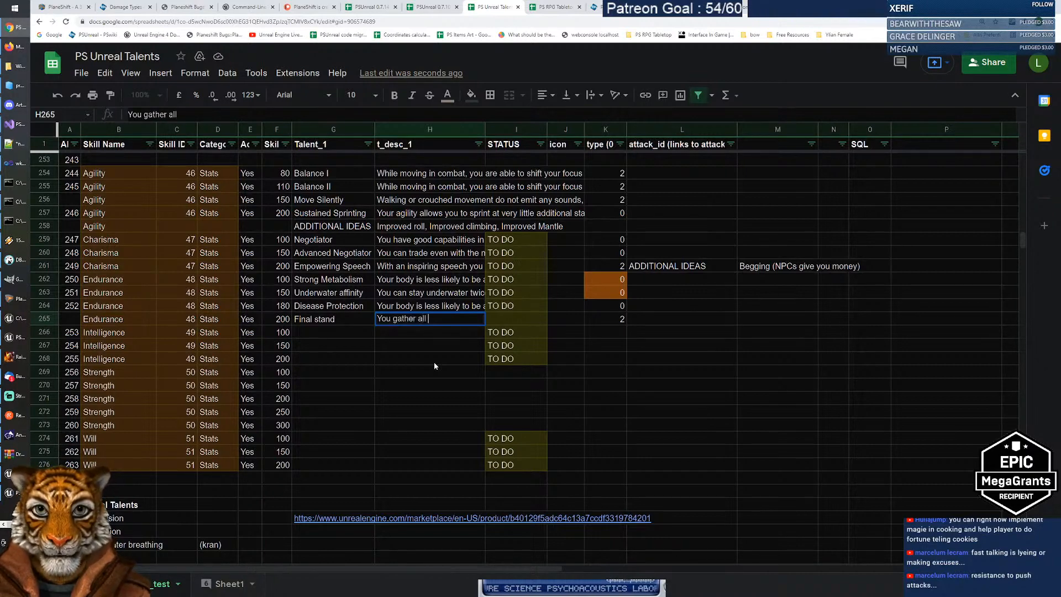
type(" your inner ")
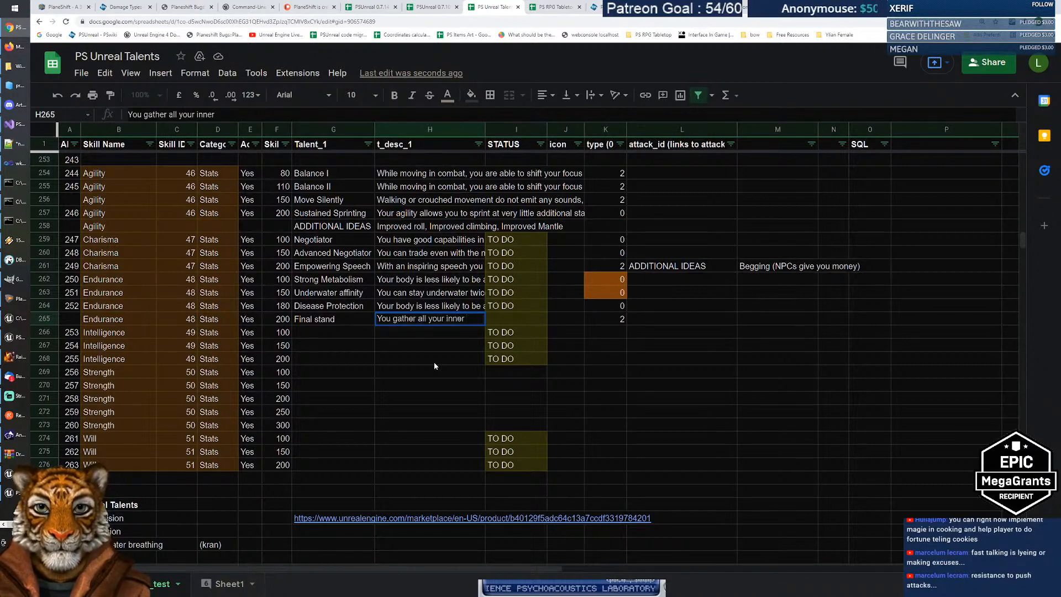
type("s")
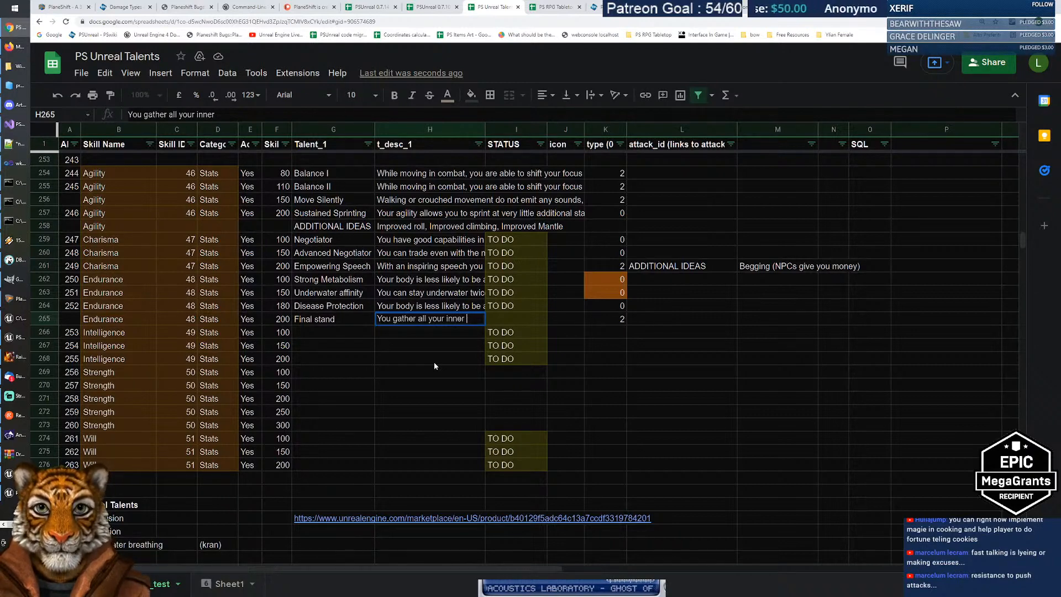
type("power")
key("BackSpace")
key("BackSpace")
key("BackSpace")
key("BackSpace")
key("BackSpace")
key("BackSpace")
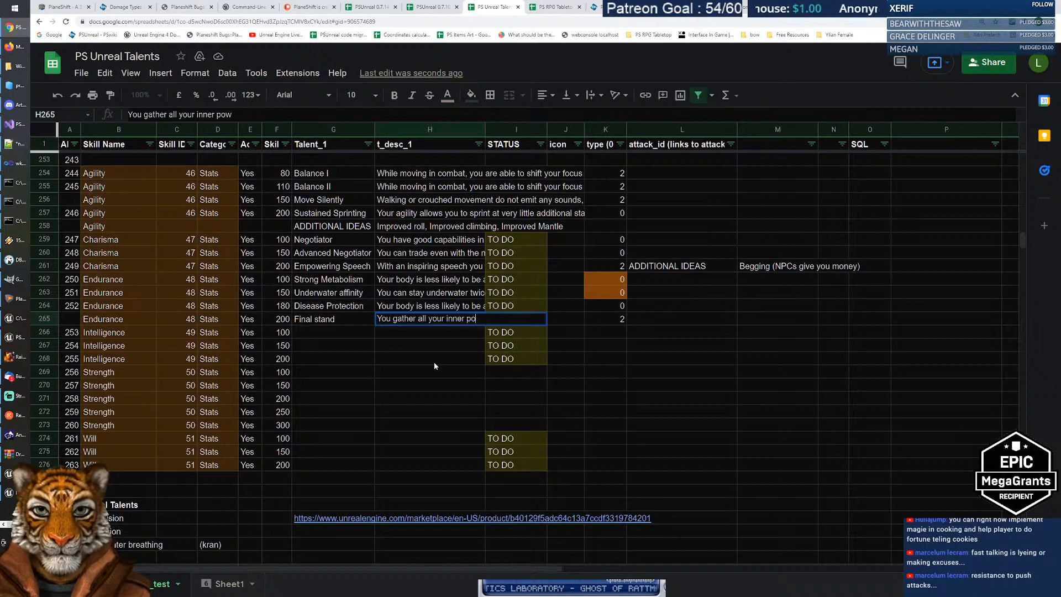
type("vitality")
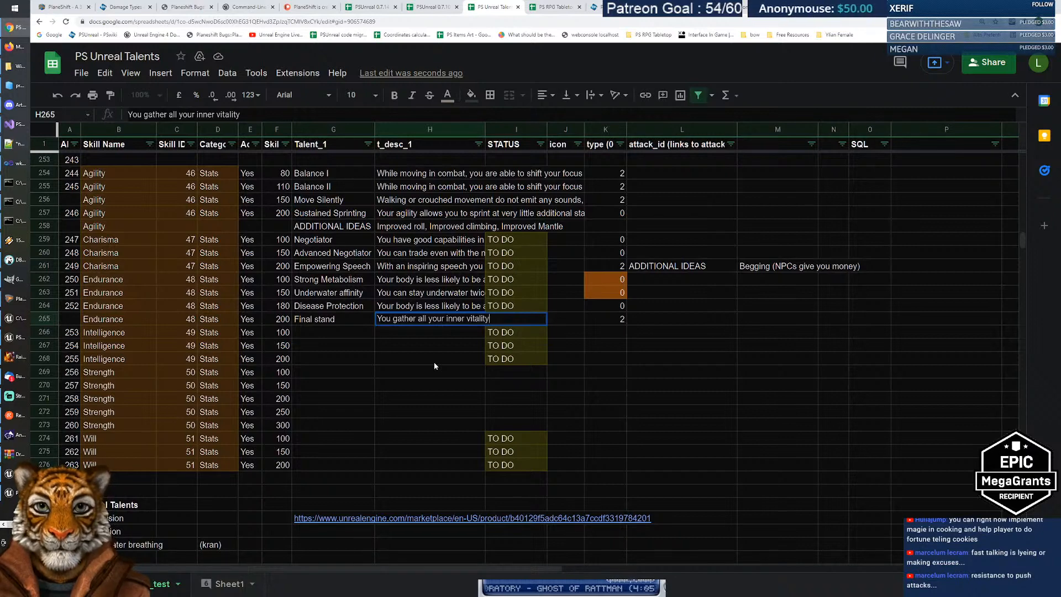
type("to sustain ")
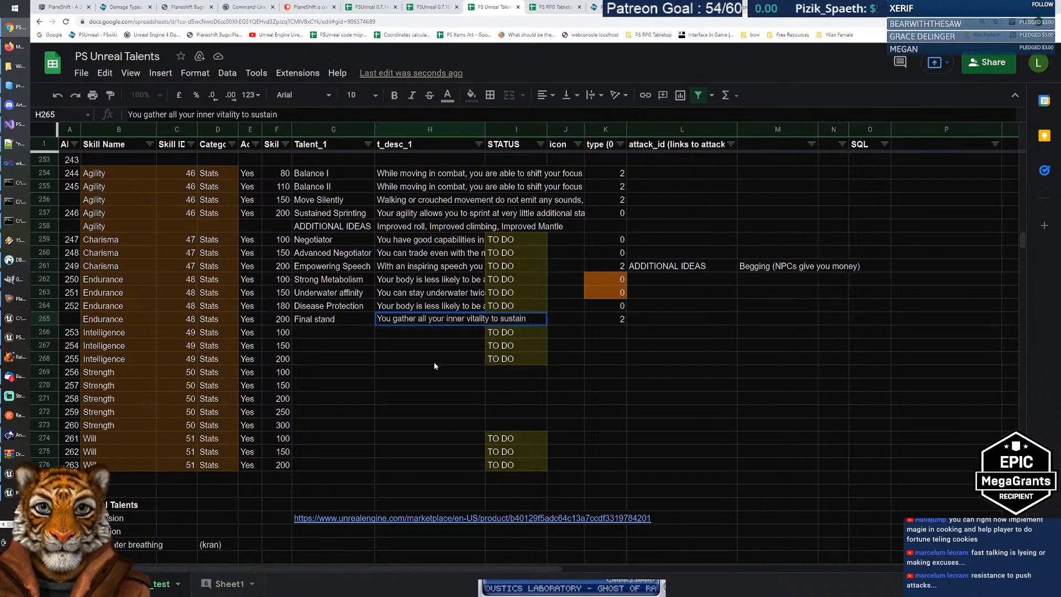
type("any ")
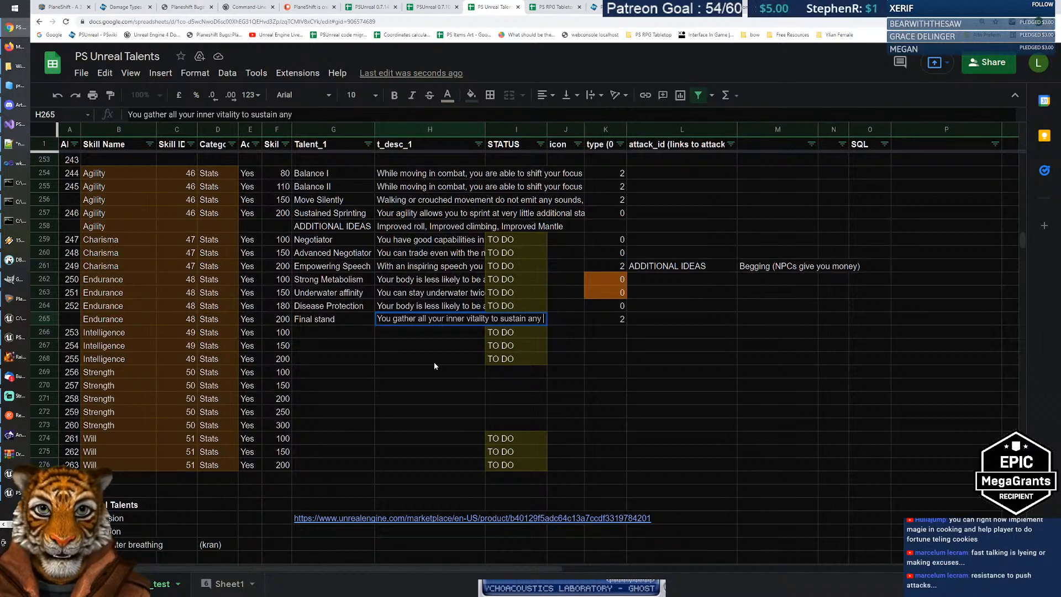
type("incoming damage")
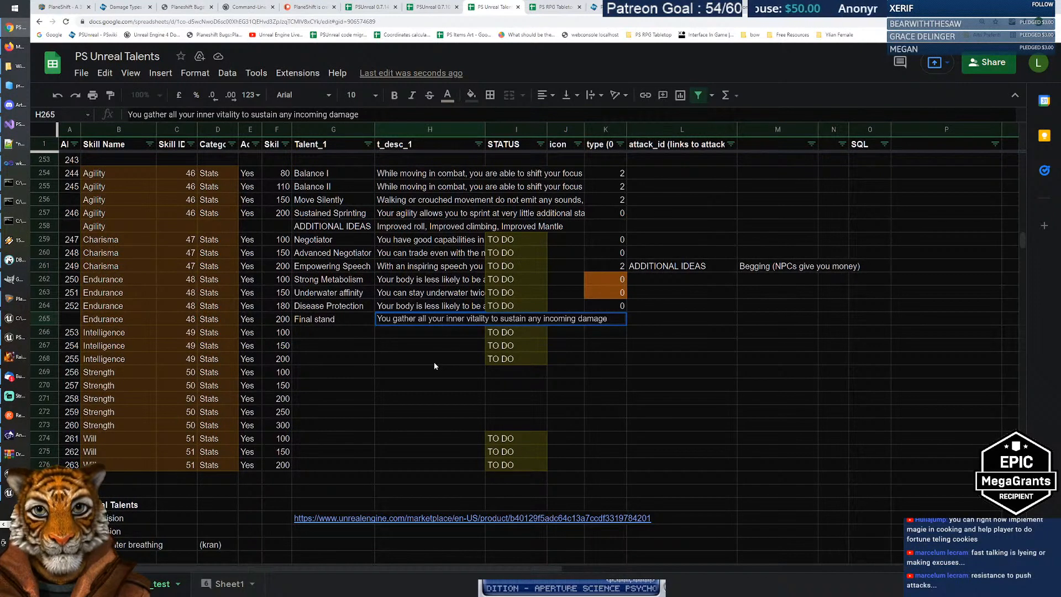
type(". For X")
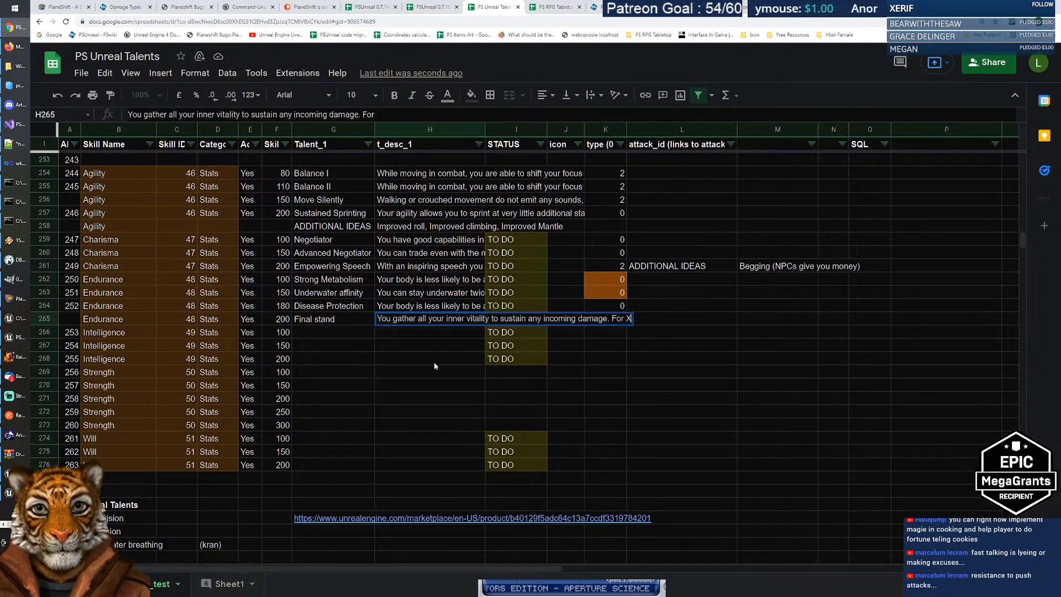
type(" seconds")
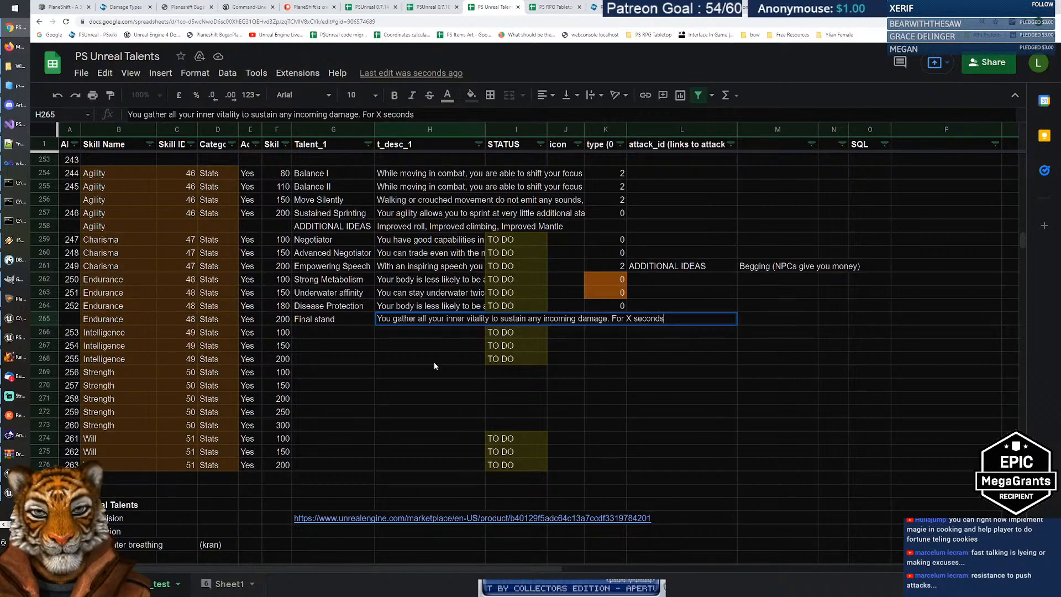
type(" y")
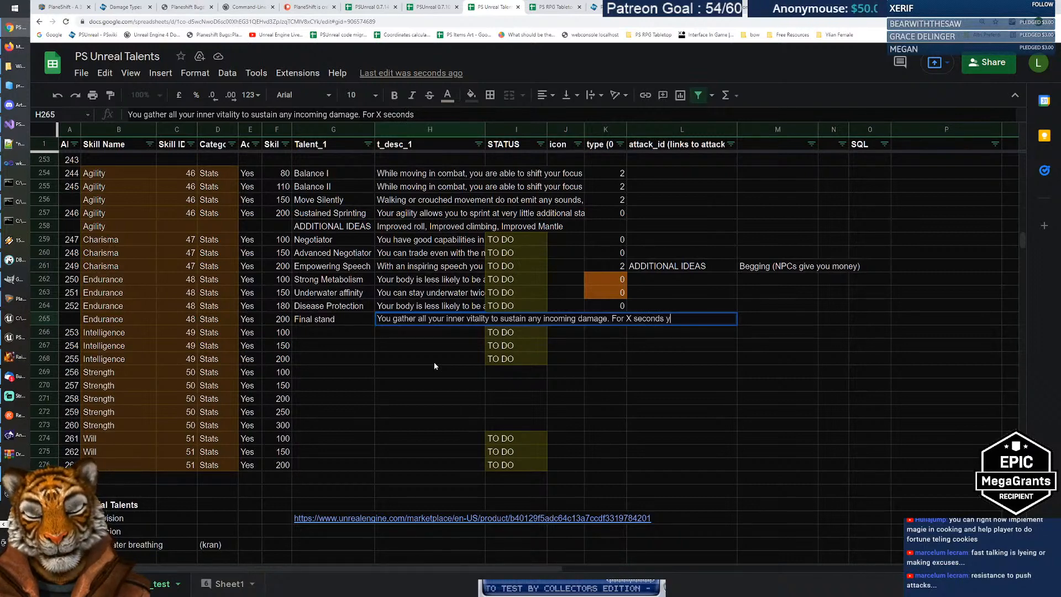
type("ou cannot drop be")
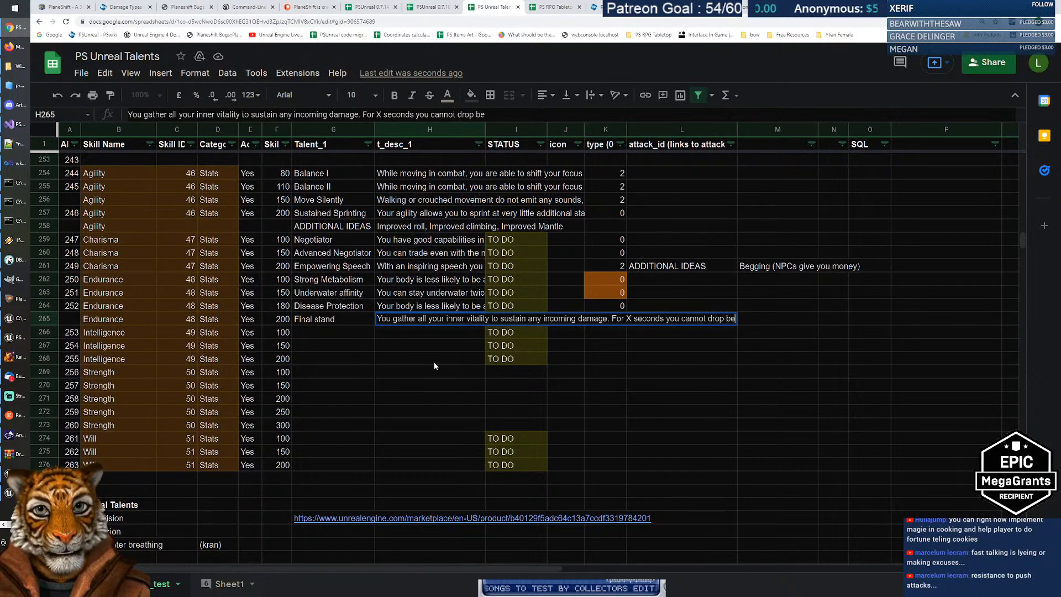
type("low 0 H")
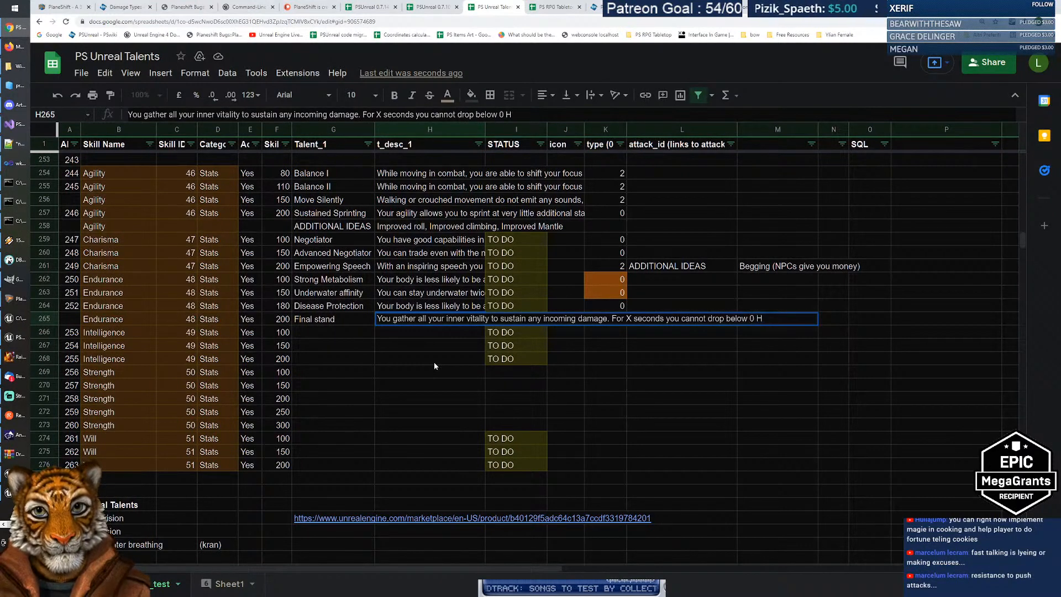
key("BackSpace")
type("1 H")
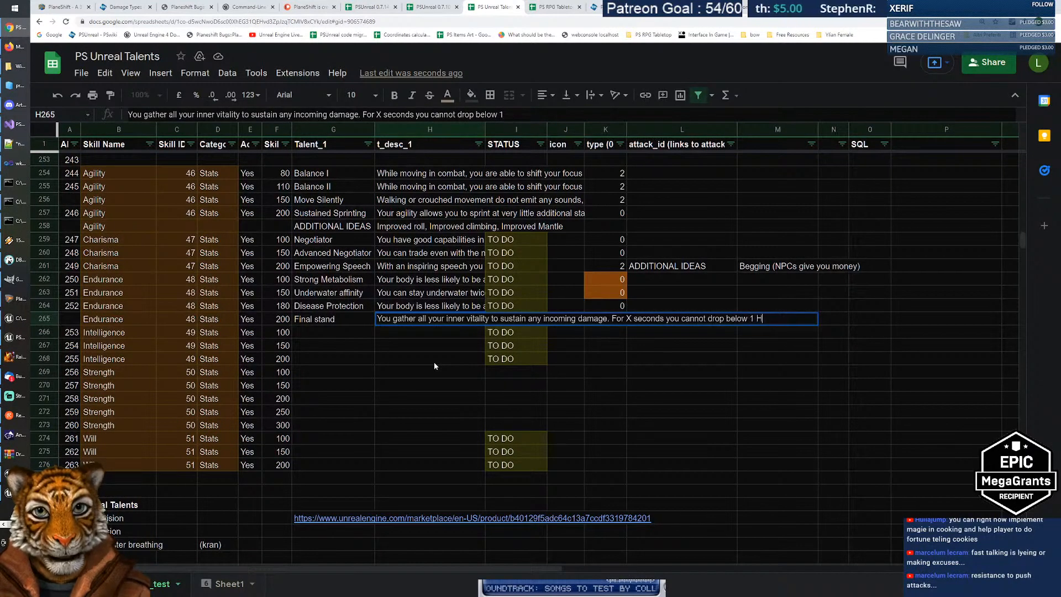
type("P.")
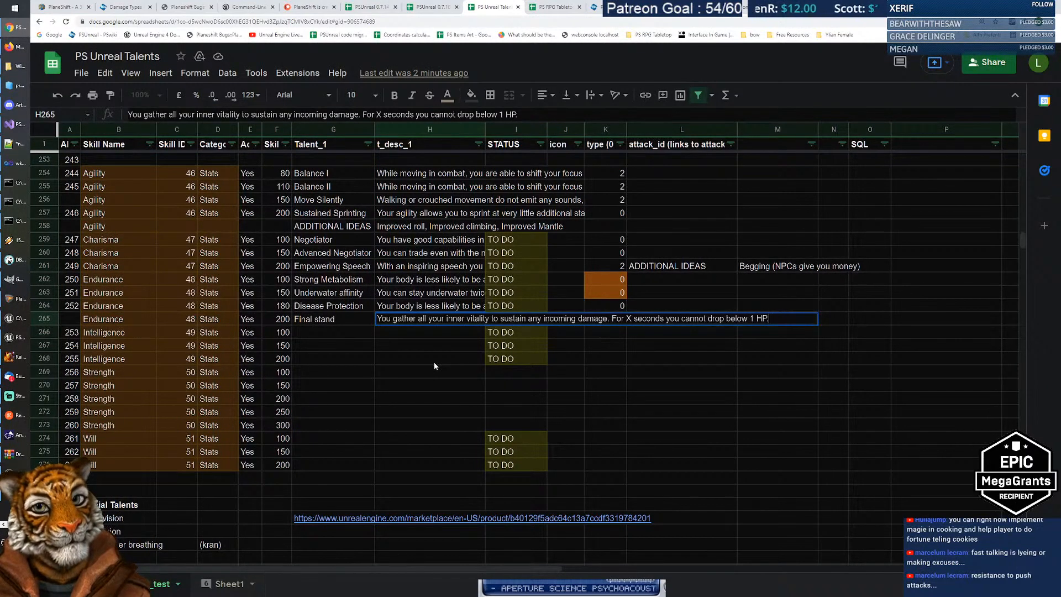
Step: Append '(only physical attacks?)' and 'Cooldown of 10+ minutes.' to the Final stand description and commit it
type("o")
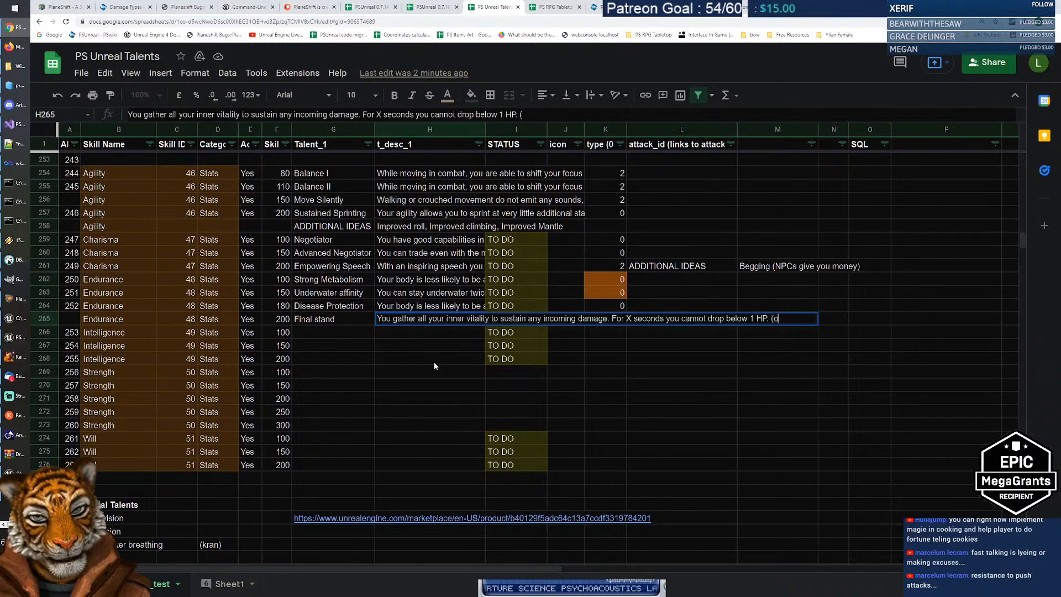
type("nly physical attacks?)")
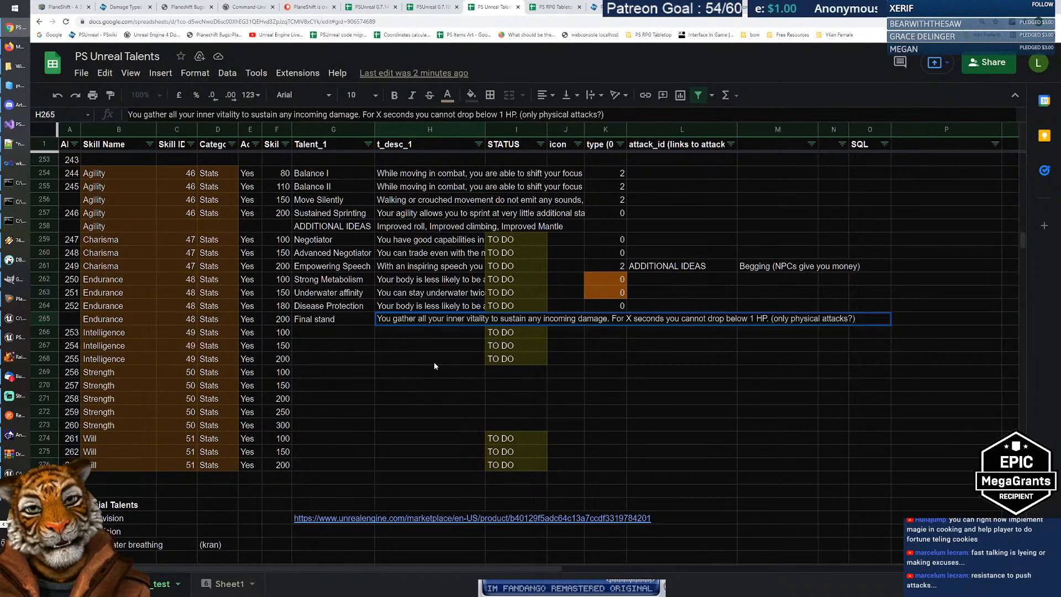
type(". Coold")
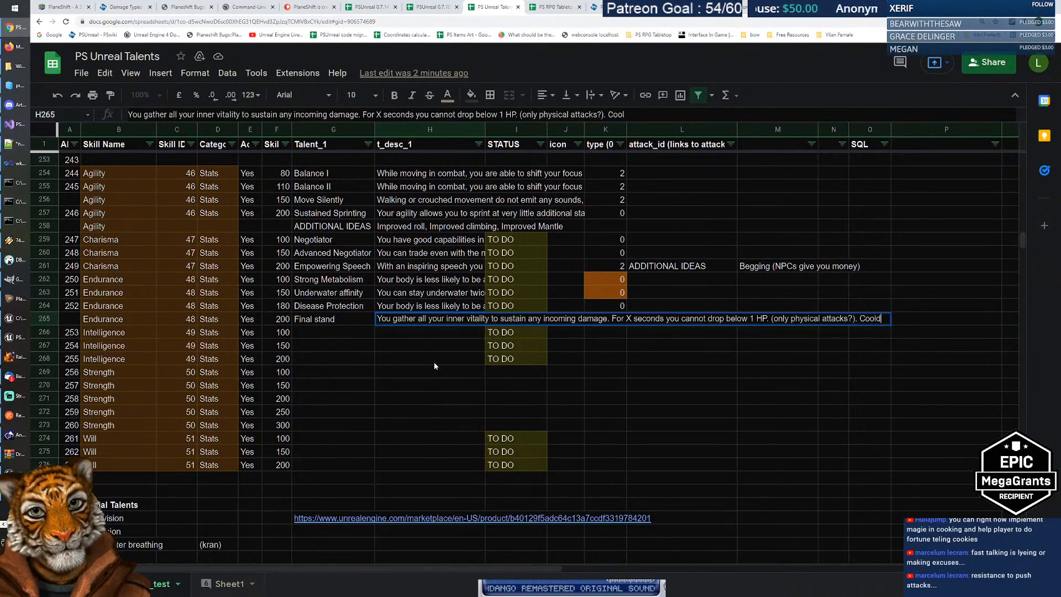
type("own od")
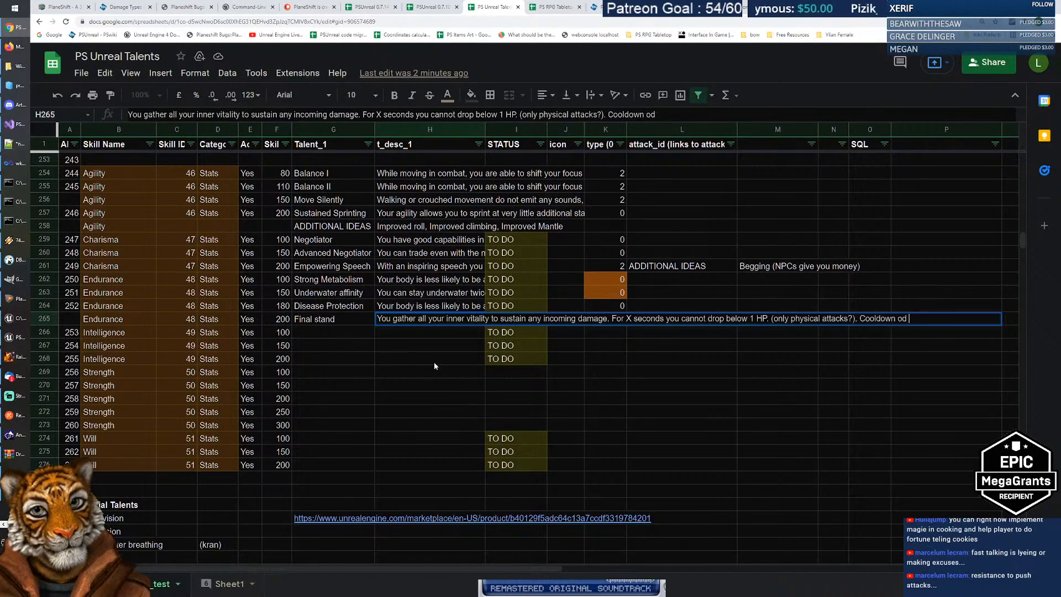
key("BackSpace")
type("f 10")
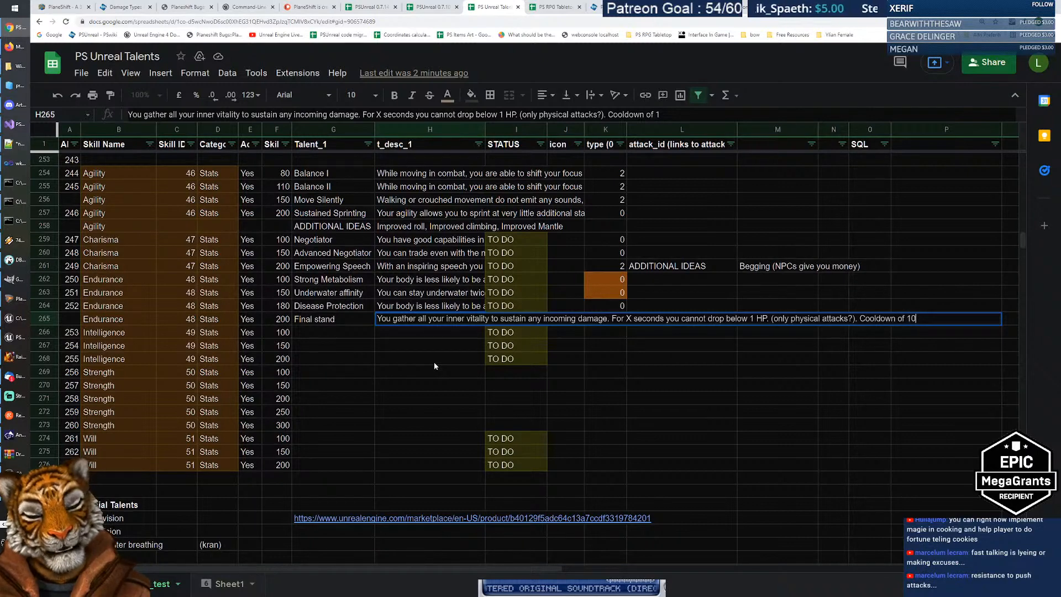
type("+ minutes")
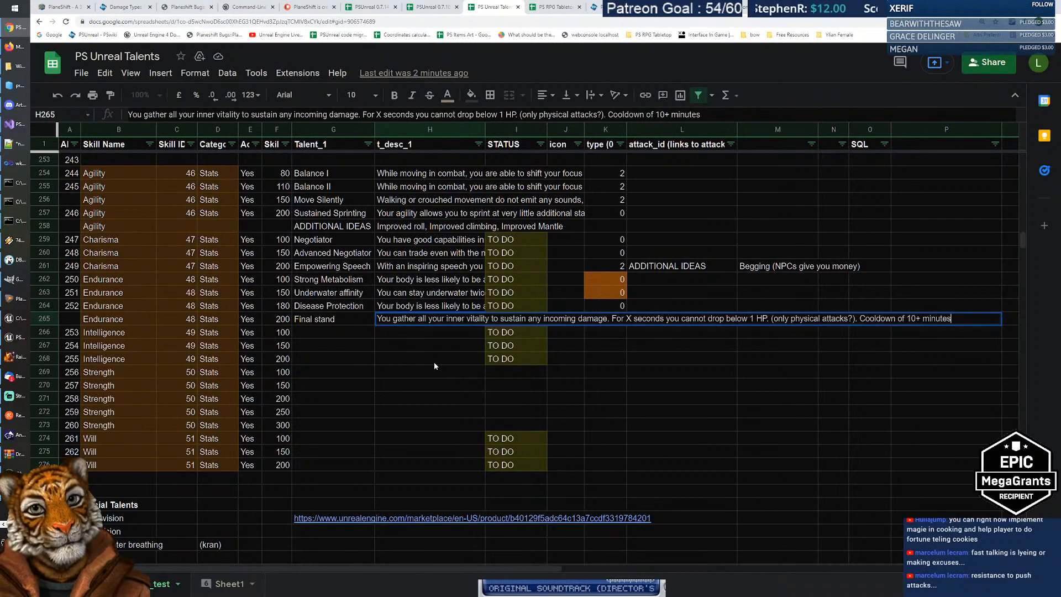
type(".")
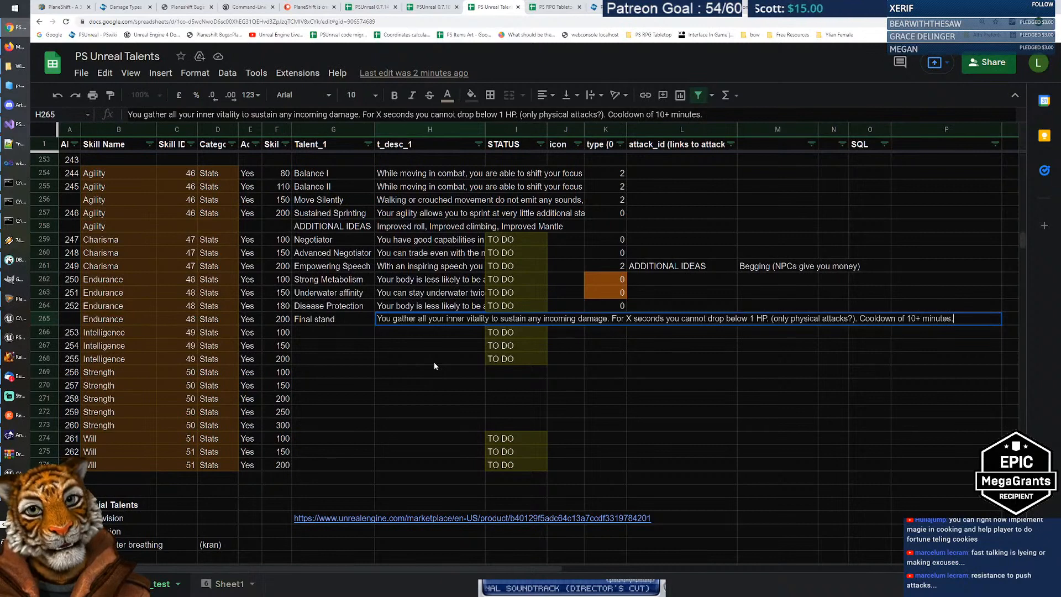
key("Return")
key("Up")
key("Left")
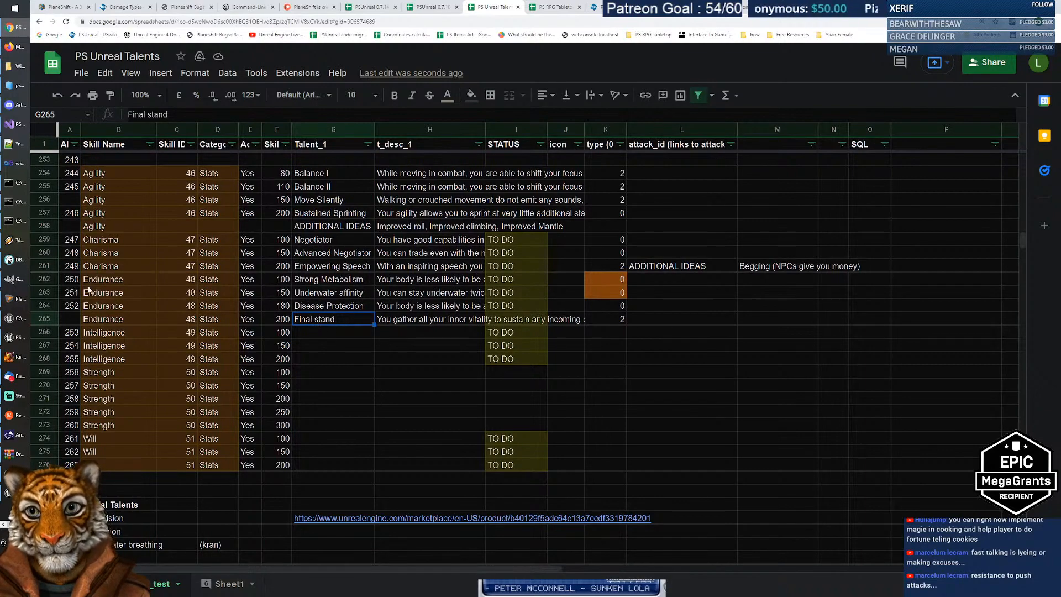
Step: Fill the talent ID sequence down column A from the A254:A255 pair
scroll(117, 304, "up", 10)
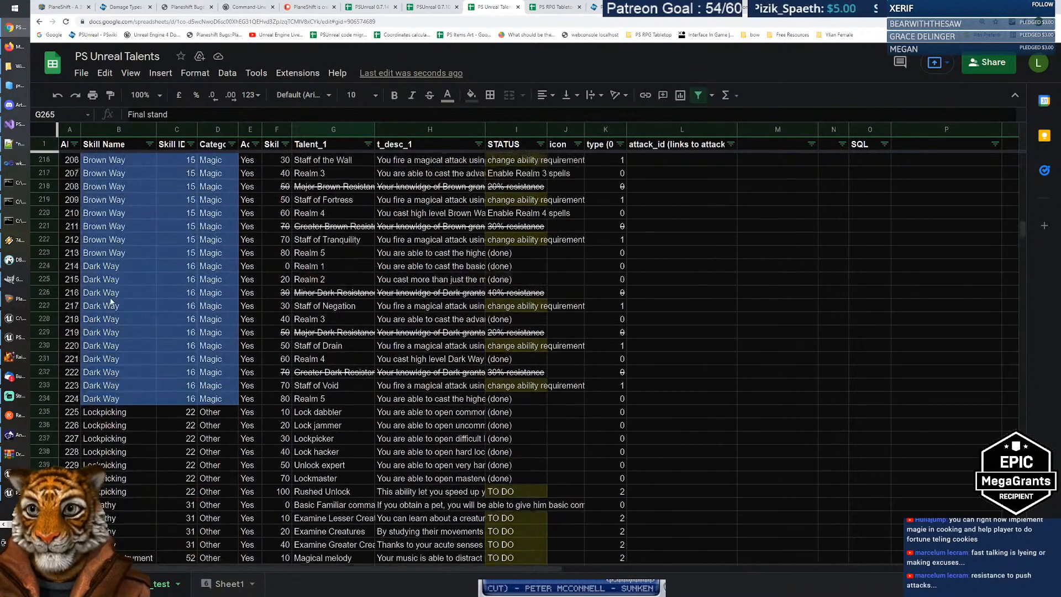
scroll(110, 302, "down", 8)
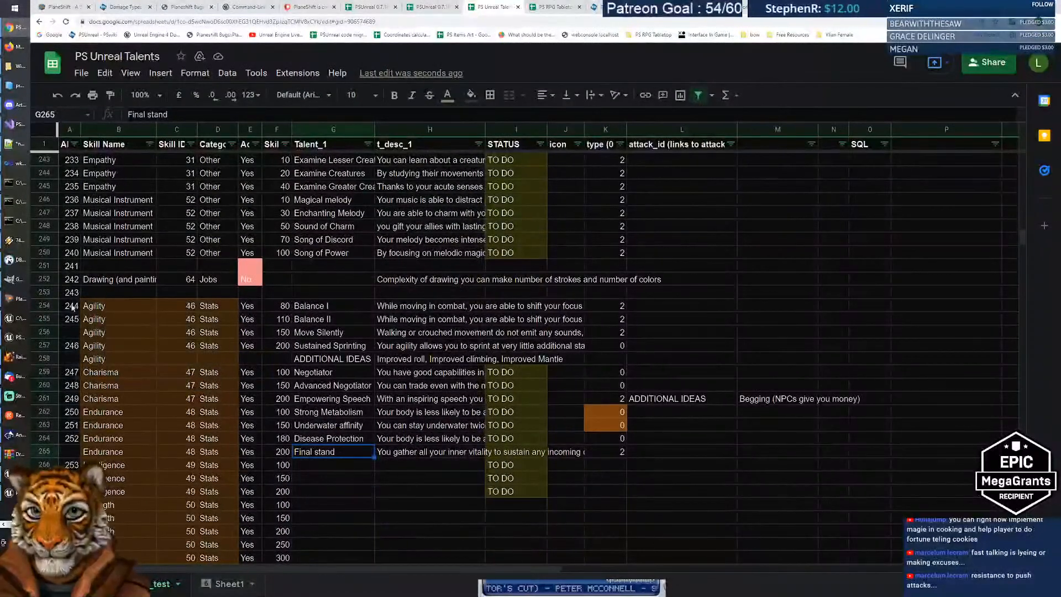
left_click_drag(72, 308, 73, 320)
scroll(128, 310, "down", 3)
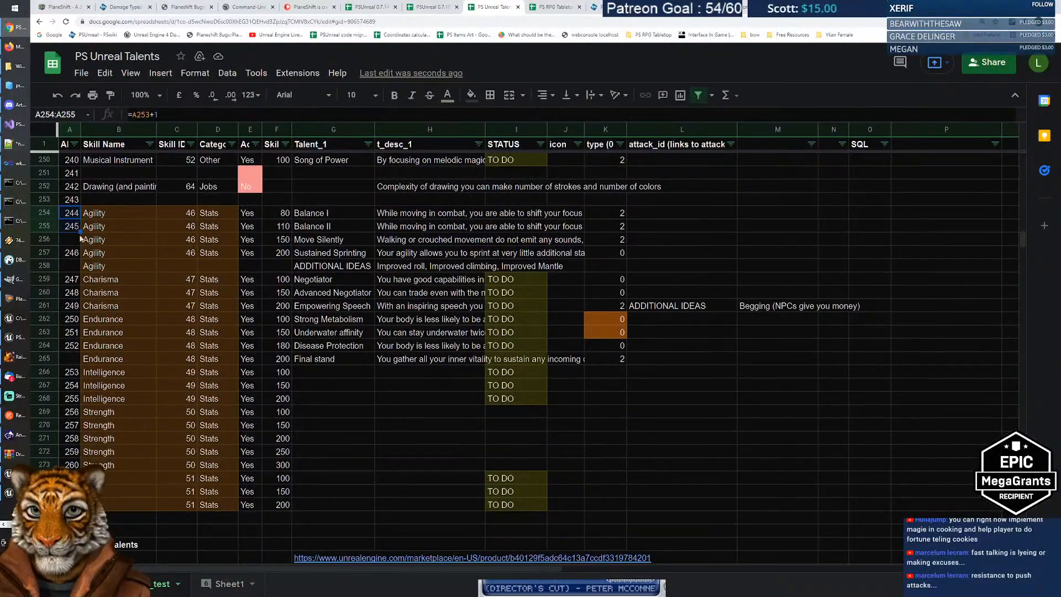
double_click(81, 232)
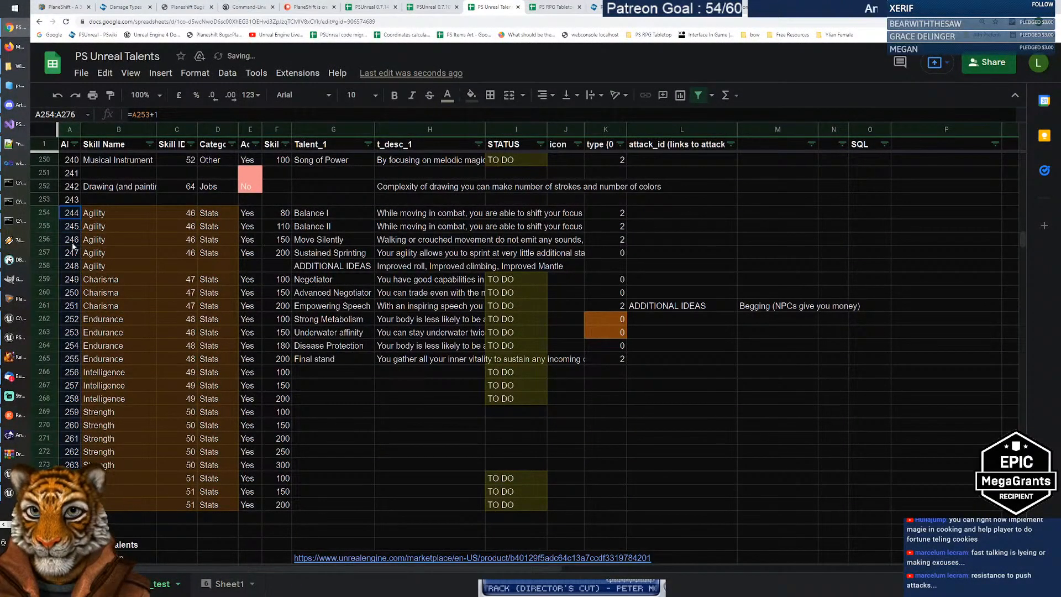
Step: Select the empty talent name cell G266 below Final stand
left_click(327, 359)
left_click(330, 371)
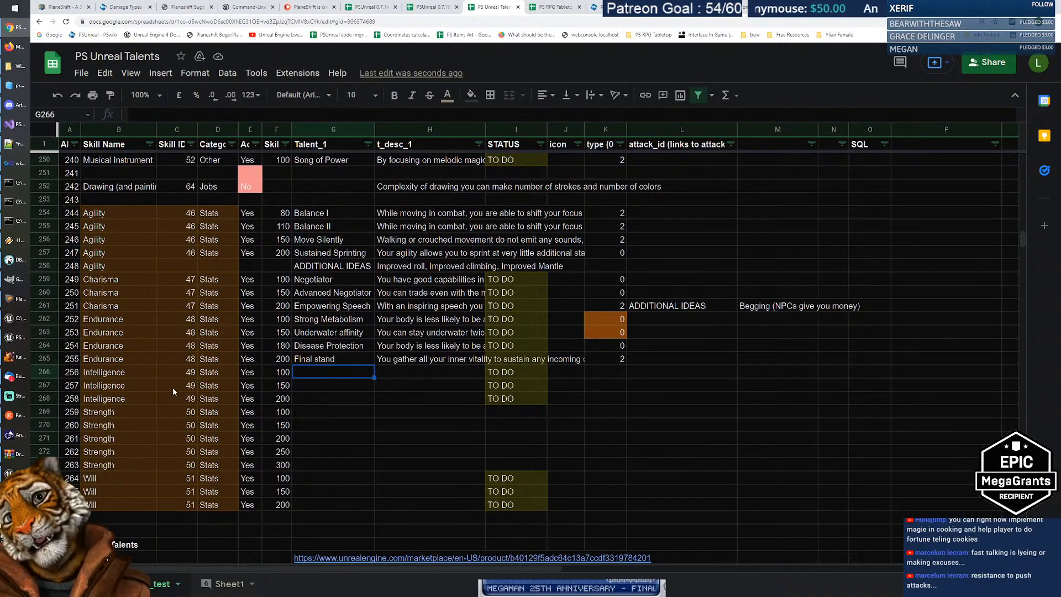
left_click(137, 393)
left_click(324, 372)
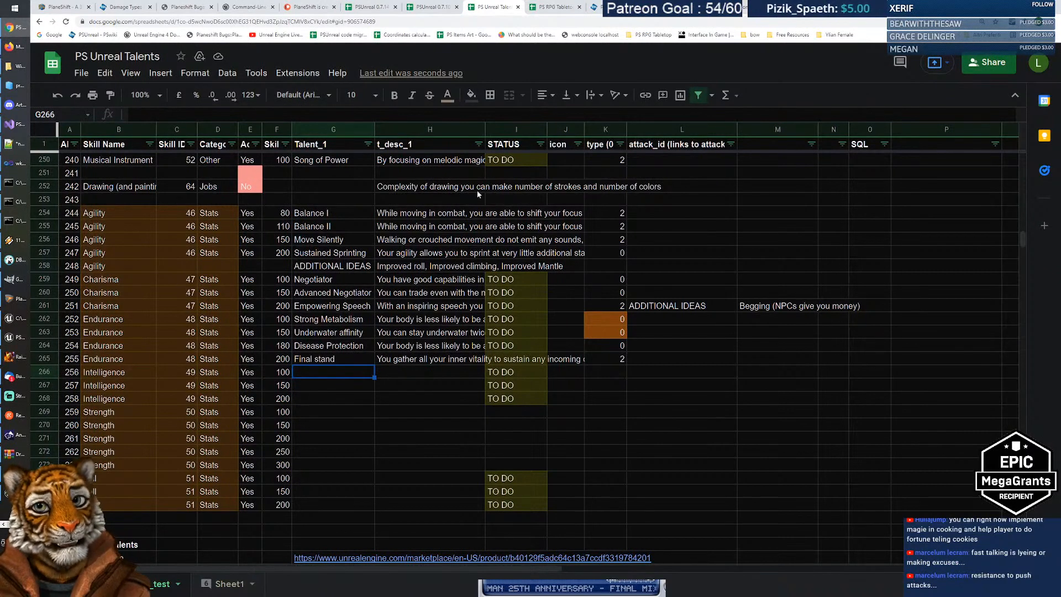
Step: Check the AD&D proficiencies page, switch to the PSUnreal client, and dismiss the lost-connection error
left_click(747, 7)
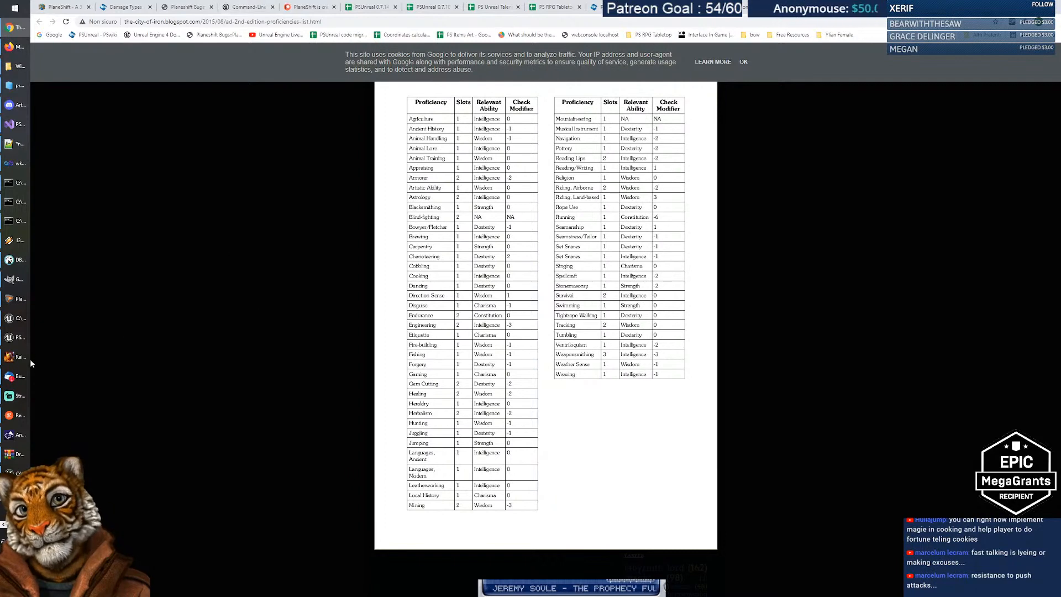
left_click(22, 338)
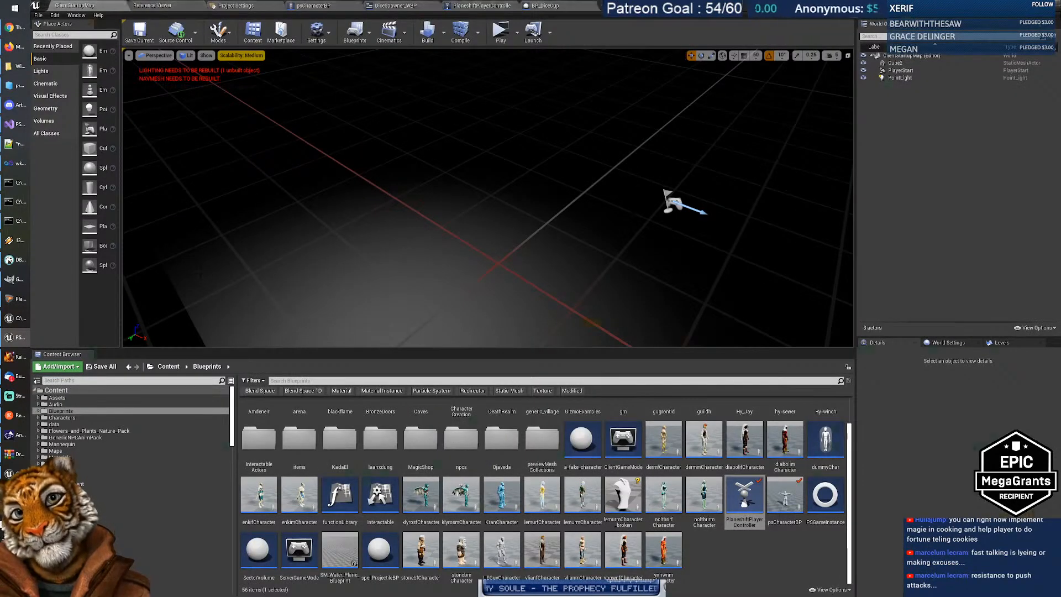
key("alt+Tab")
left_click(535, 395)
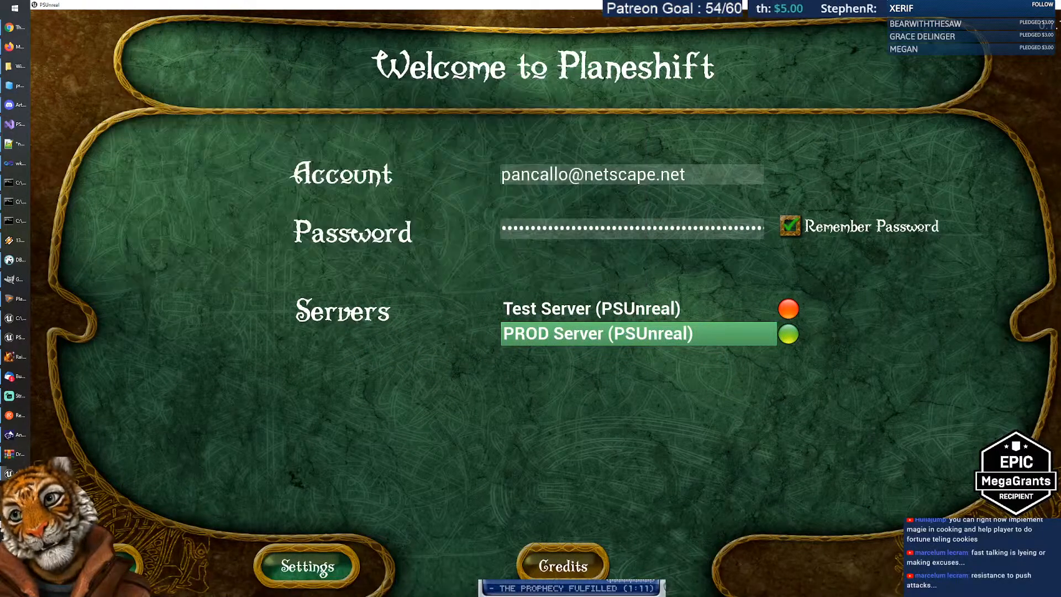
Step: Log in to PROD, inspect the Arangma Talon in inventory, and open trading with Harnquist
key("Return")
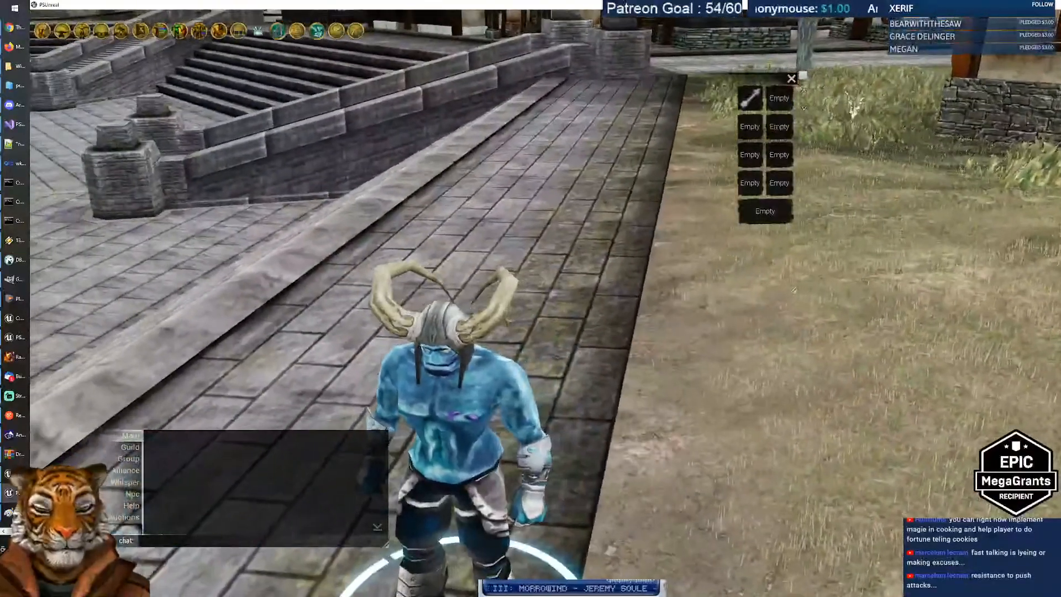
key("i")
right_click(246, 286)
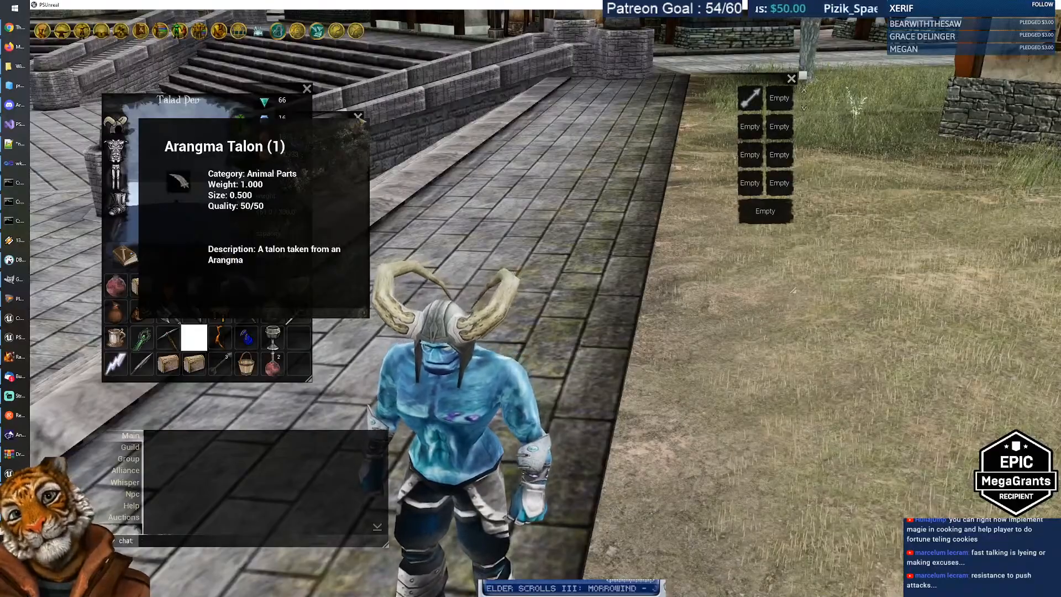
left_click_drag(461, 174, 608, 177)
key("w")
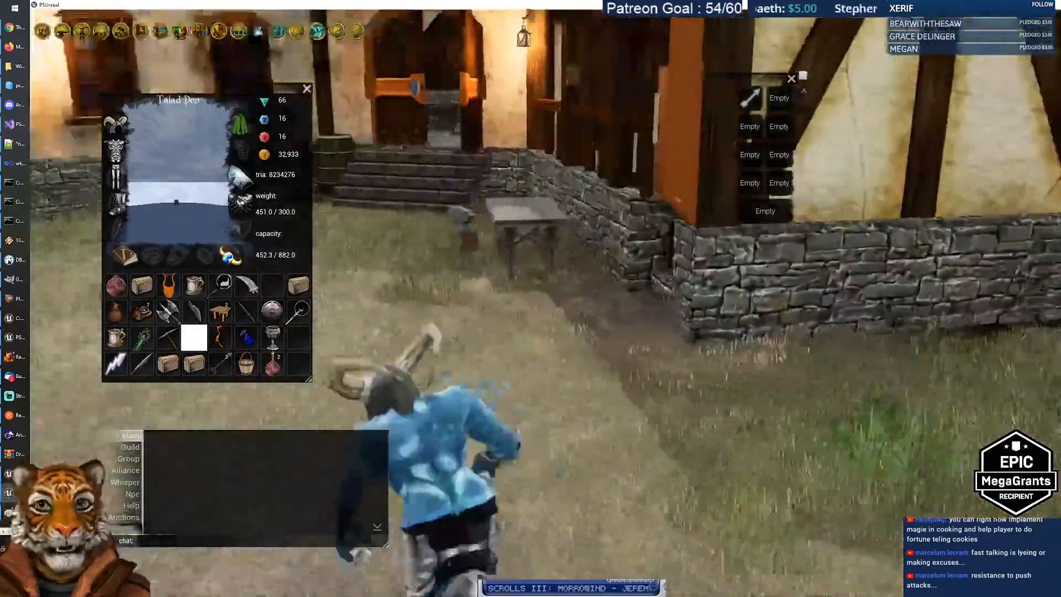
key("w")
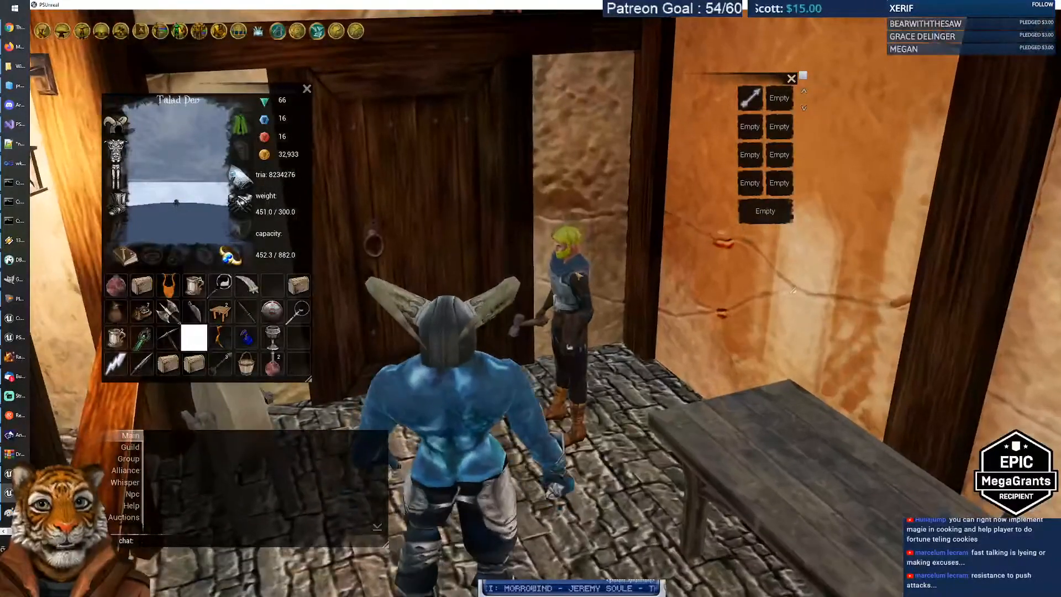
left_click(570, 266)
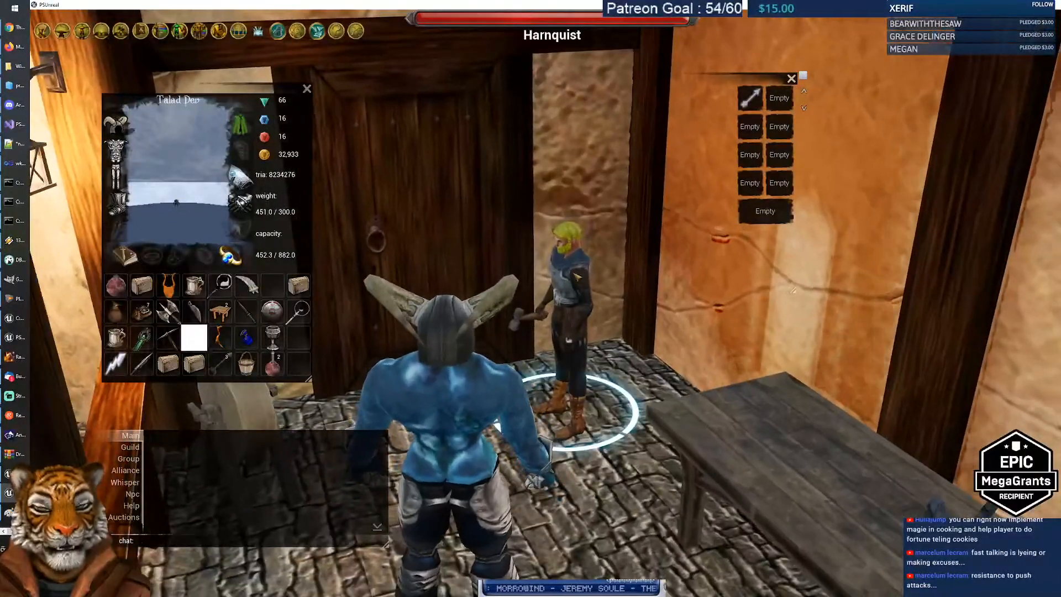
left_click(528, 227)
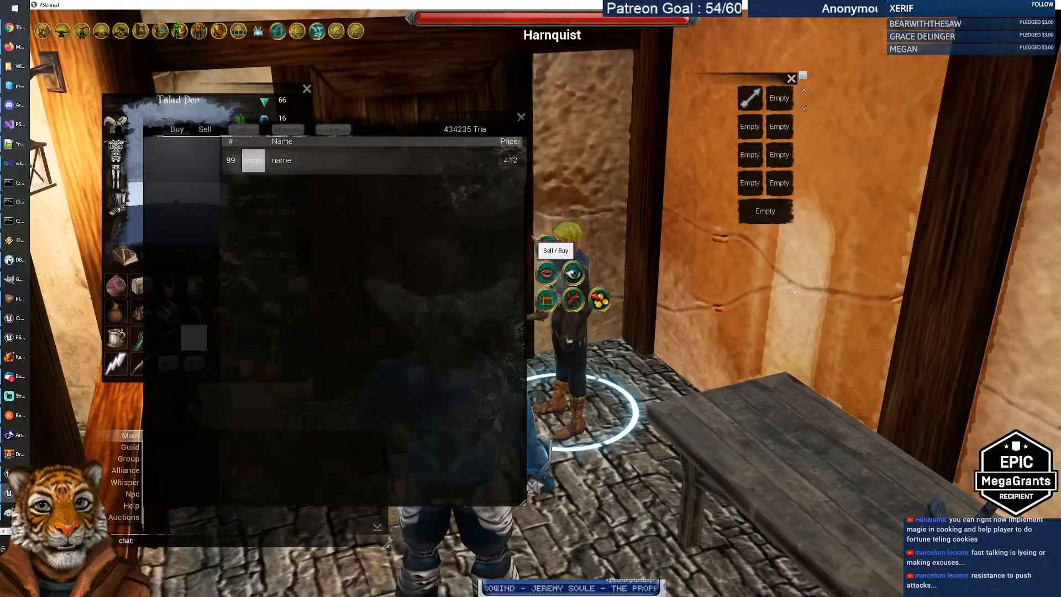
Step: Browse Harnquist's Armor Parts, Shield Parts, Shields, farming and mining tools, then close the trade window
left_click(187, 169)
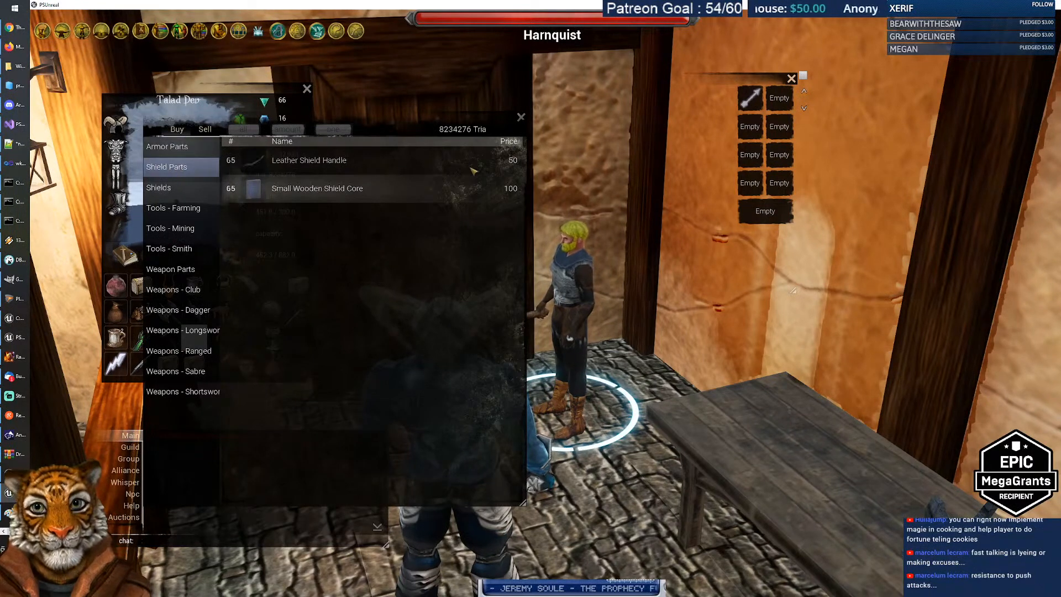
left_click(176, 154)
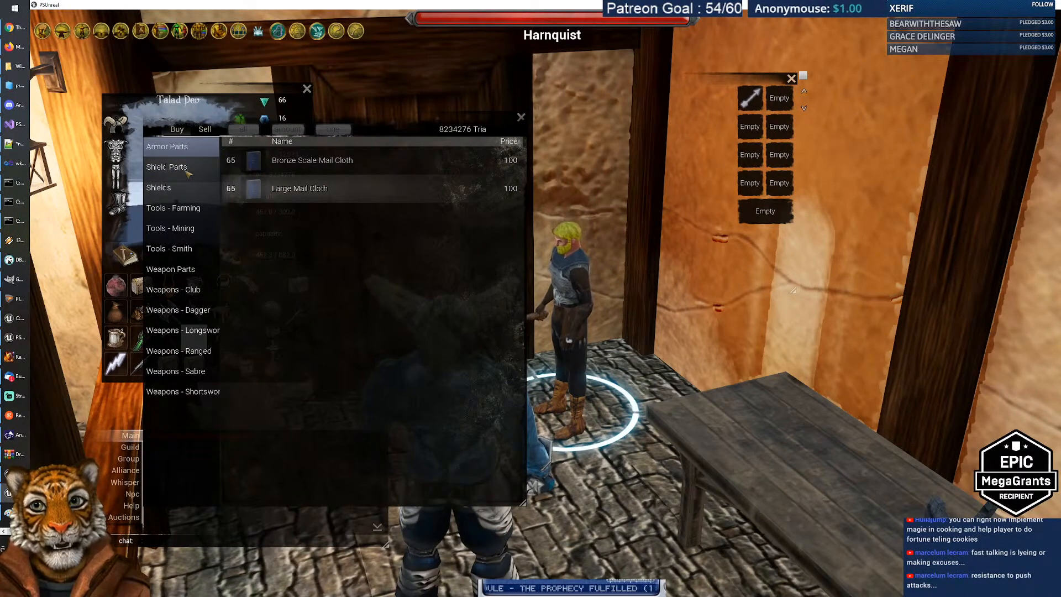
left_click(188, 172)
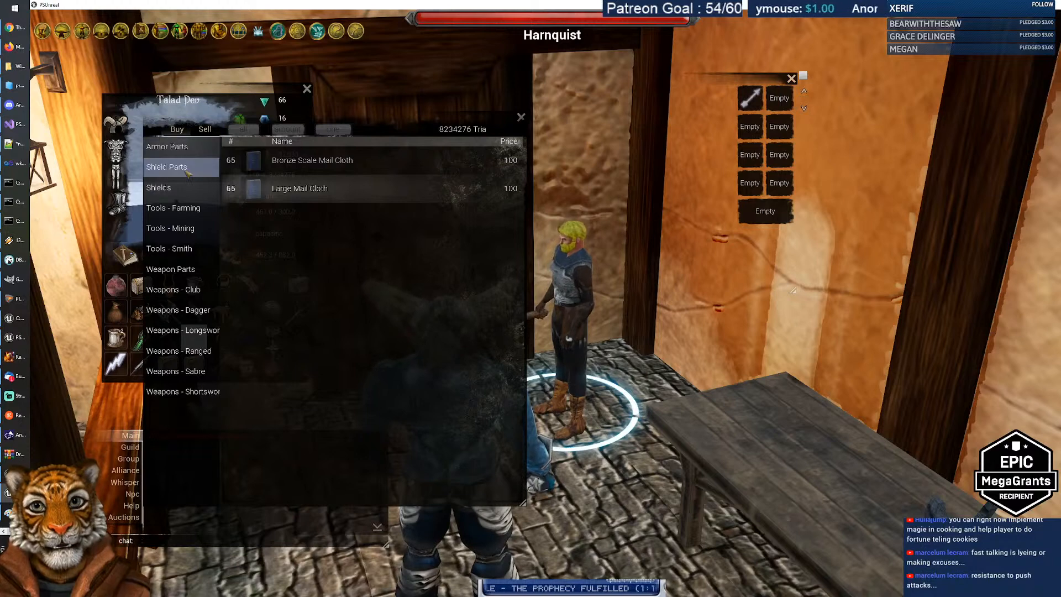
left_click(176, 193)
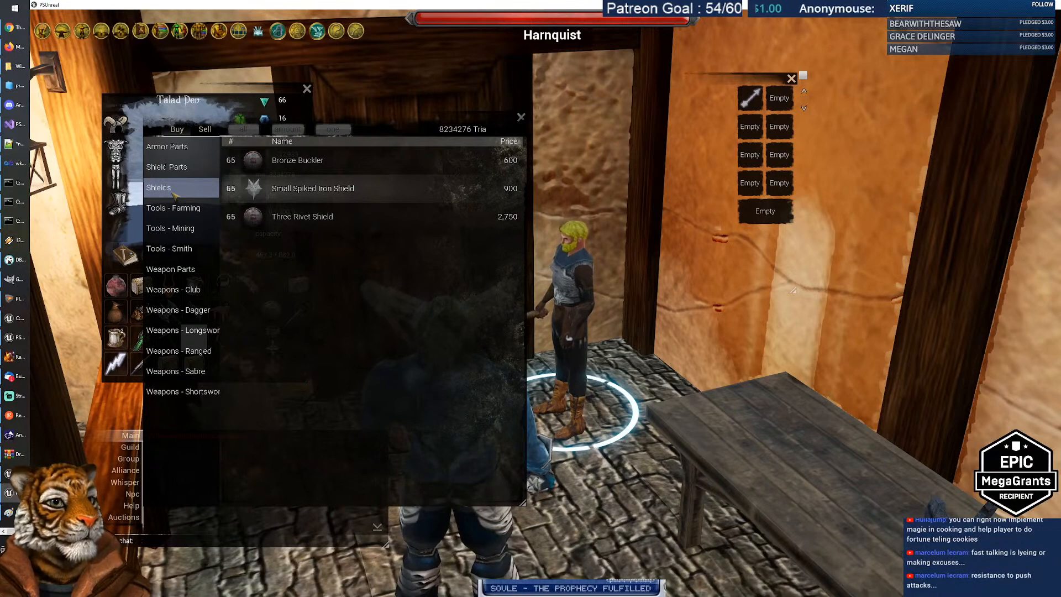
left_click(181, 210)
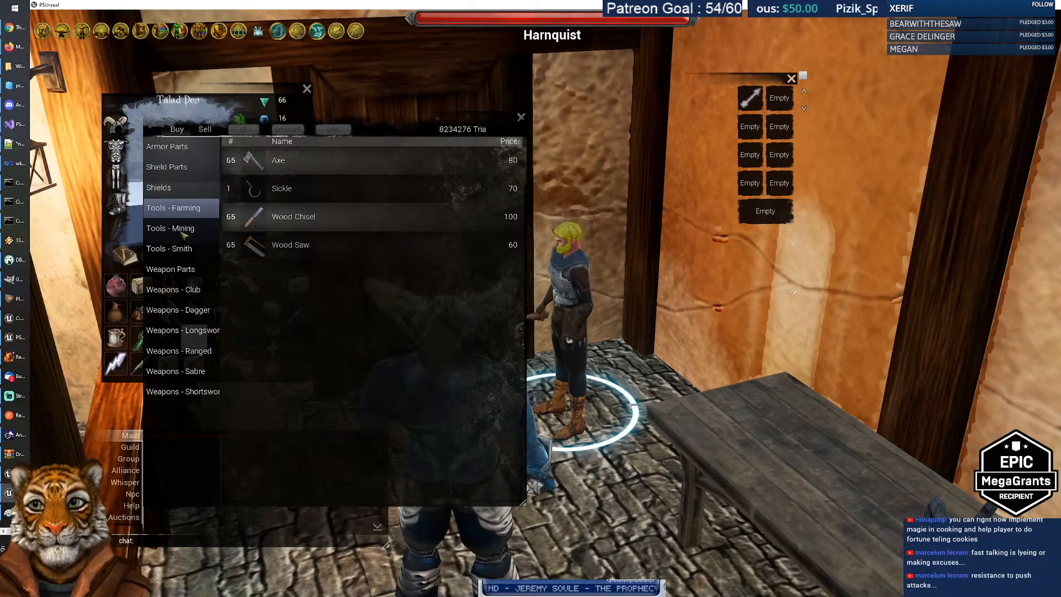
left_click(182, 230)
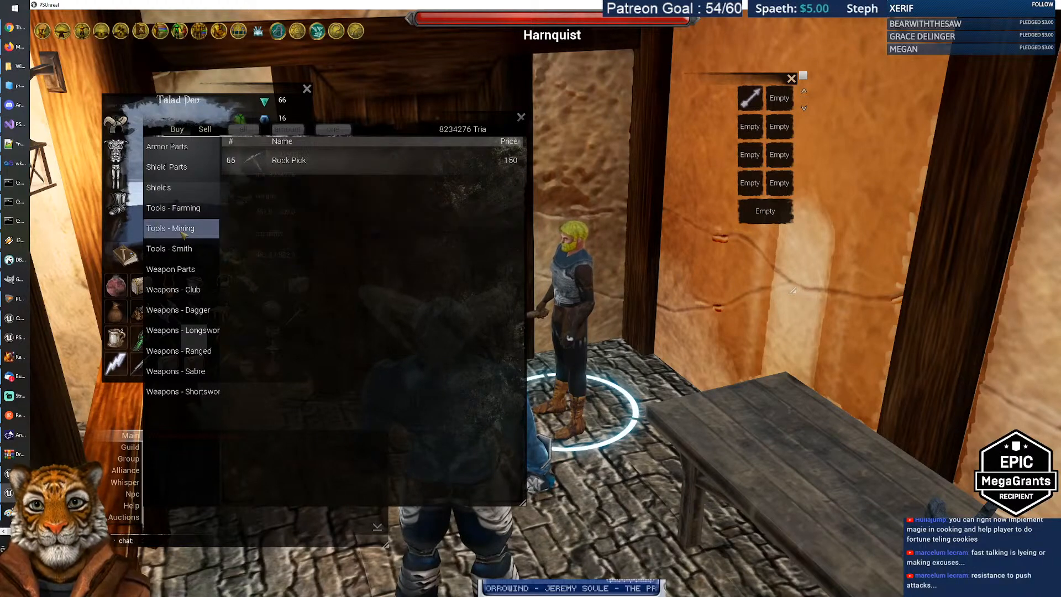
left_click_drag(363, 118, 538, 141)
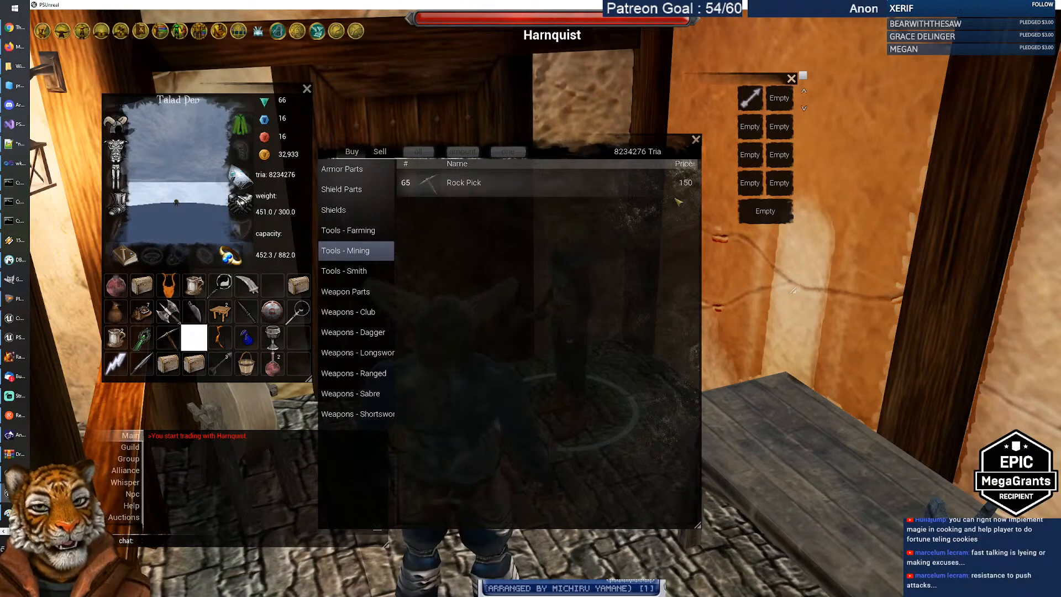
left_click(697, 140)
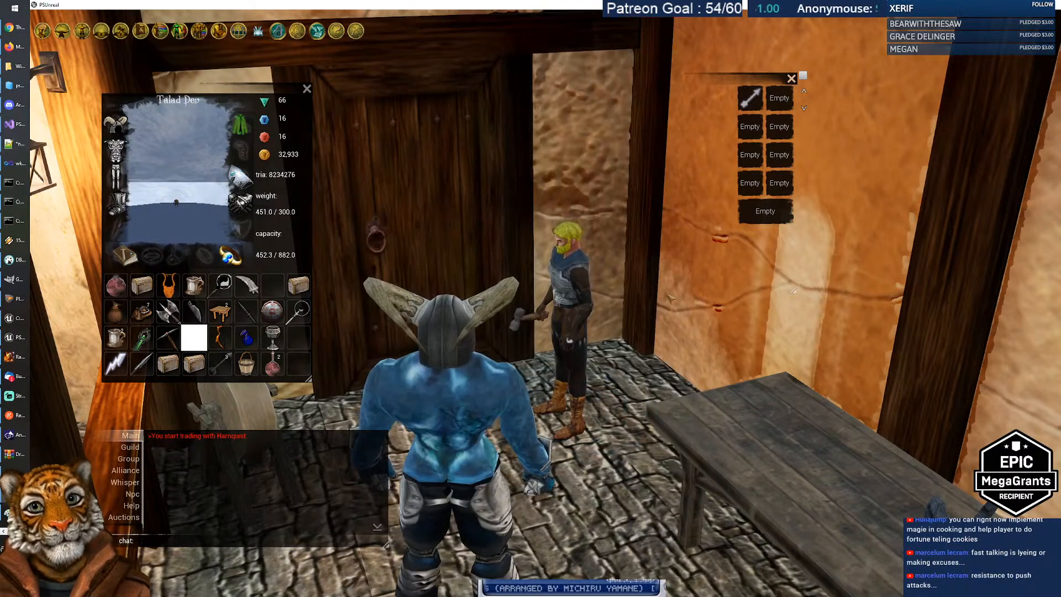
Step: Glance at the proficiencies page, then return to the PS Unreal Talents sheet
key("alt+Tab")
key("alt+Tab")
key("alt+Tab")
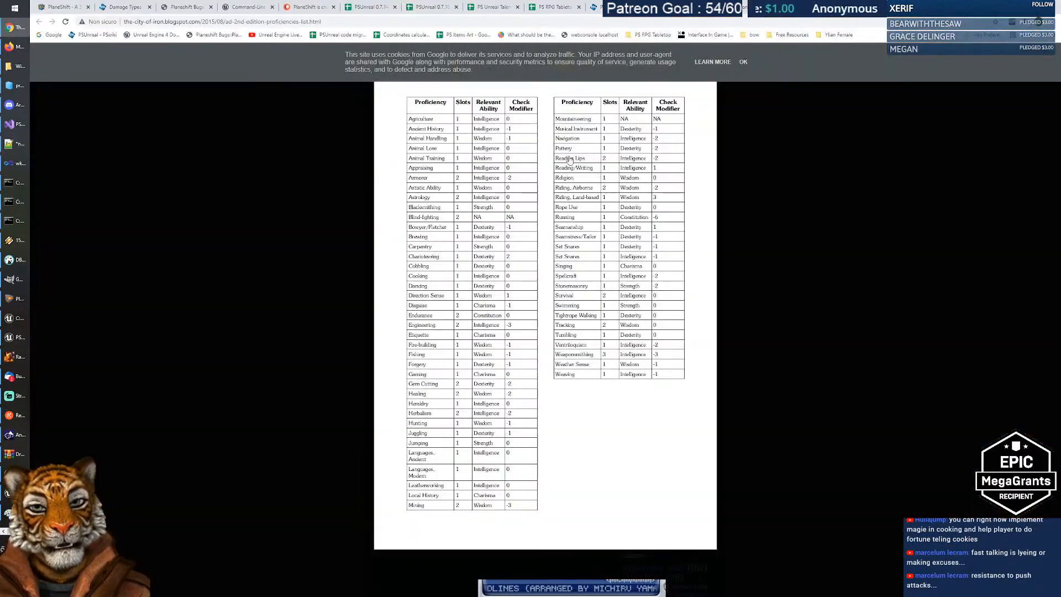
left_click(495, 8)
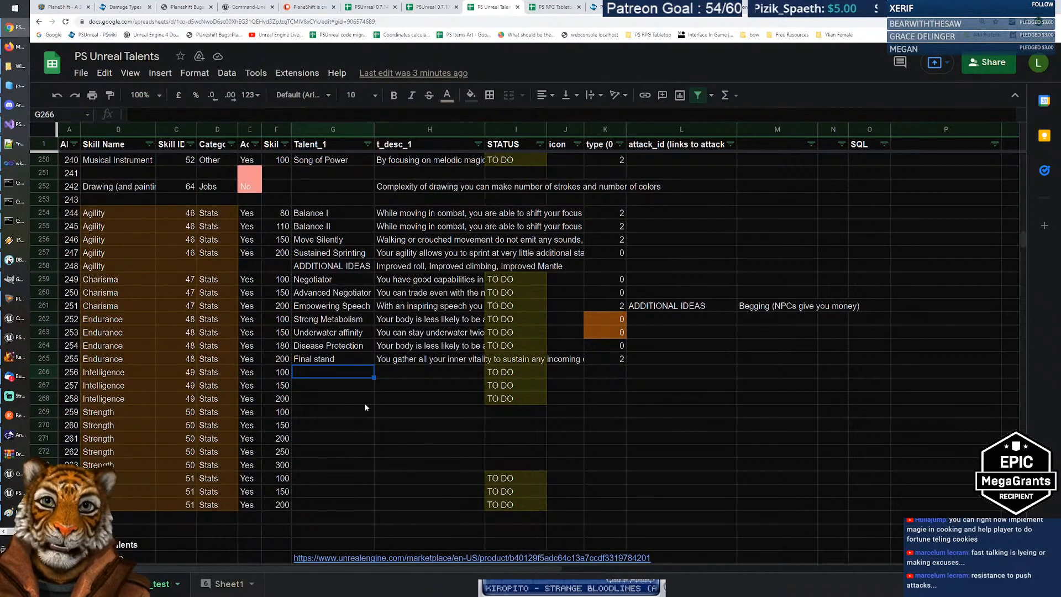
Step: Enter Appraising in G266, describe it as guessing an item's price and revealing standard price, type 2
type("Appraising")
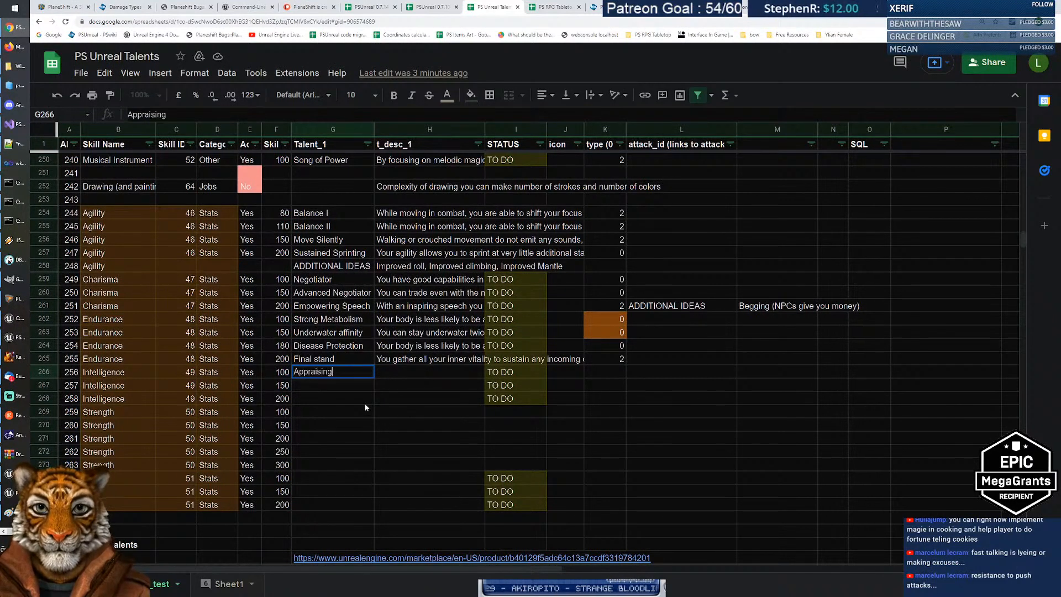
key("Tab")
type("You ")
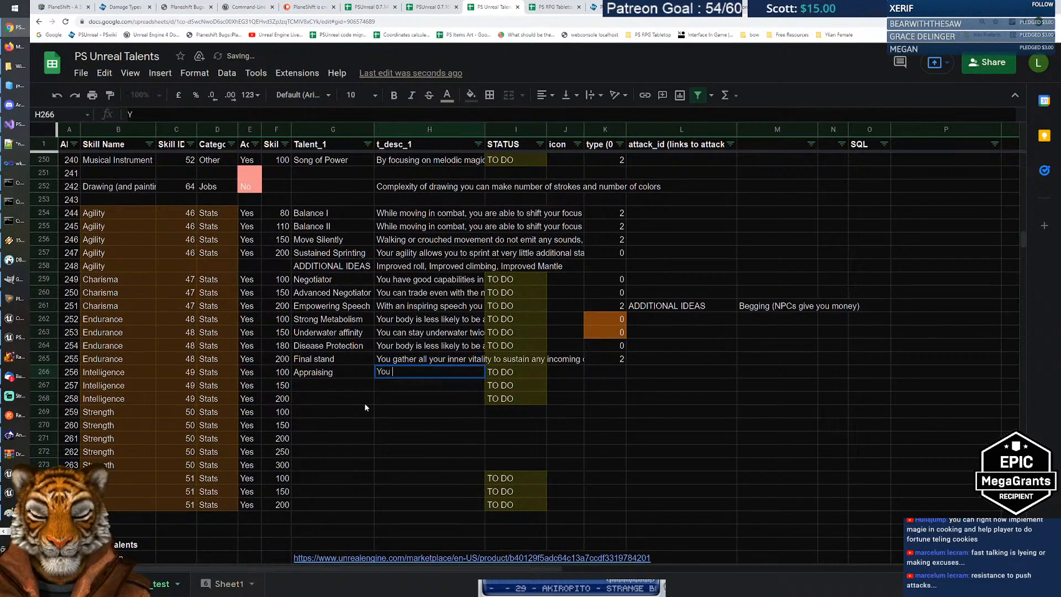
type("can guess")
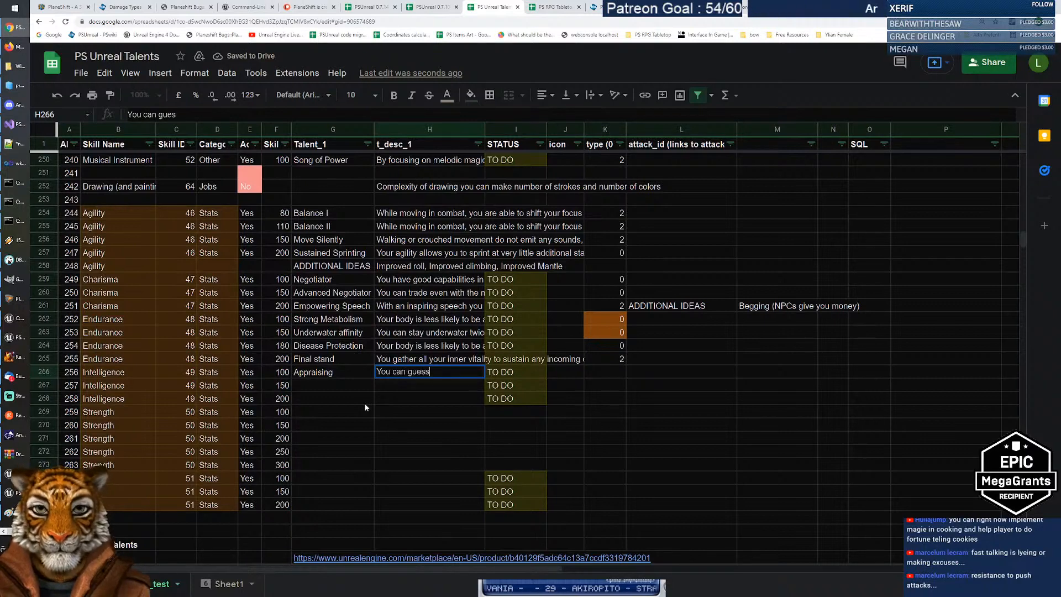
type(" the price of an ")
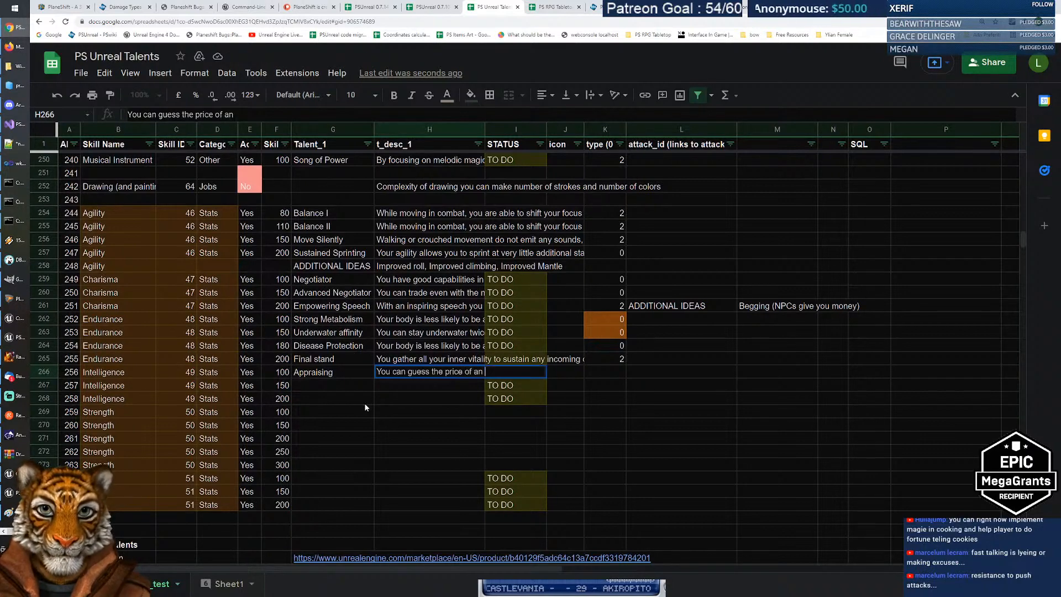
type("item.")
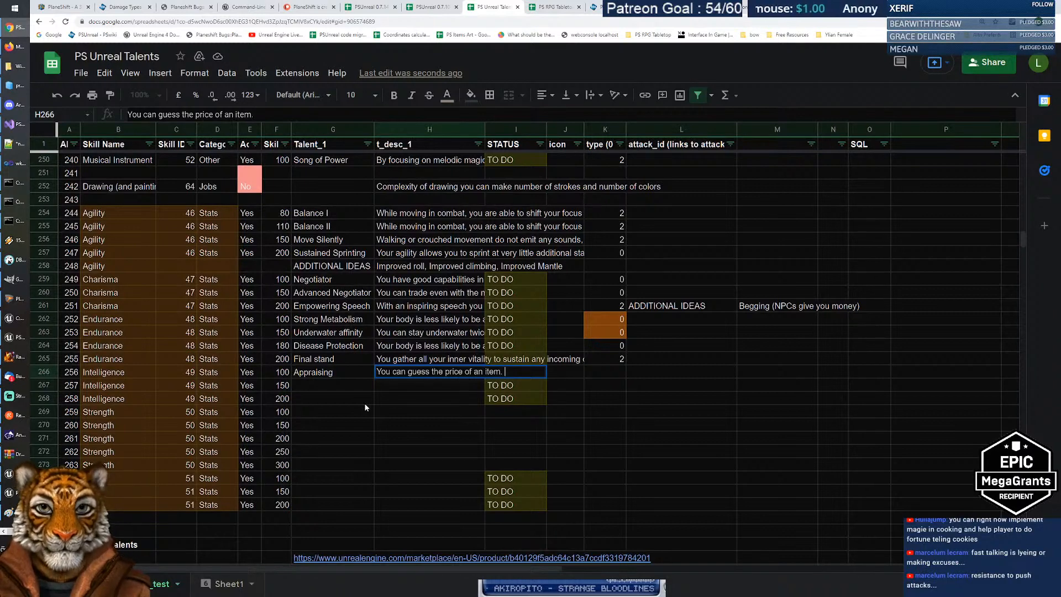
type("Reveal")
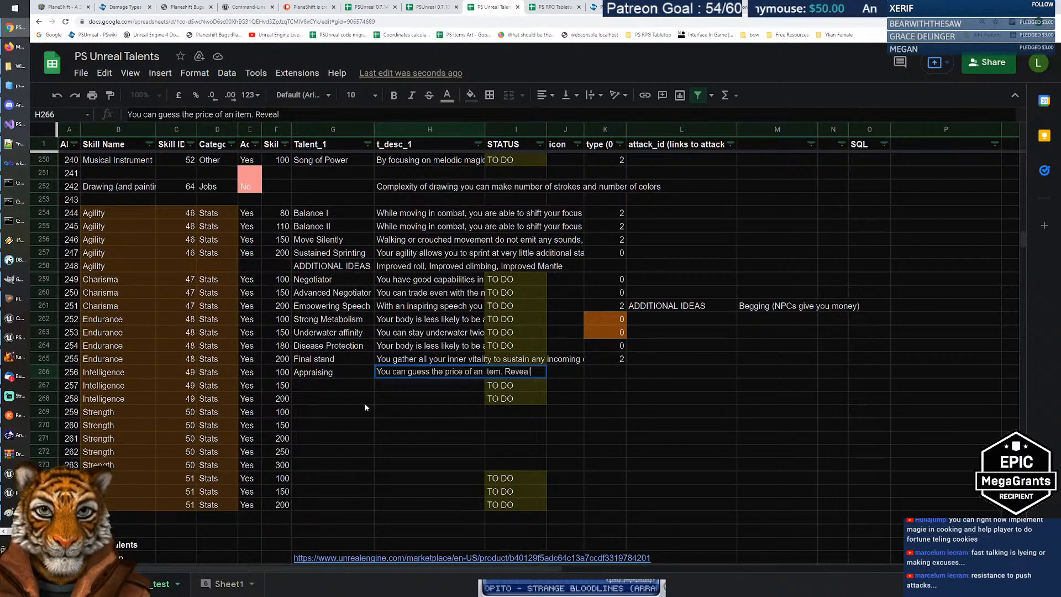
type("s standard price")
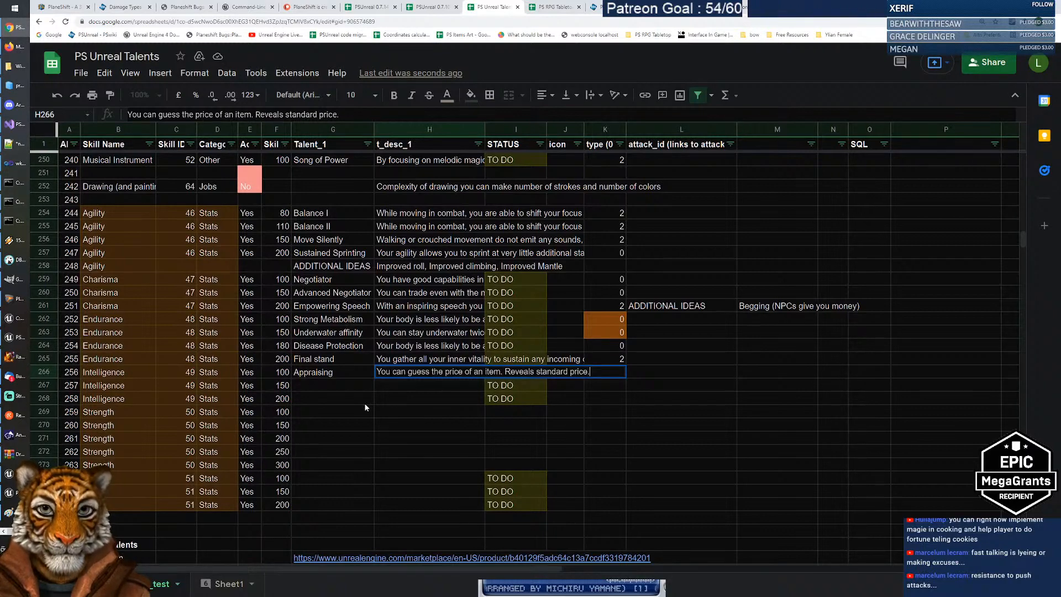
type(".")
key("Tab")
key("Tab")
key("Tab")
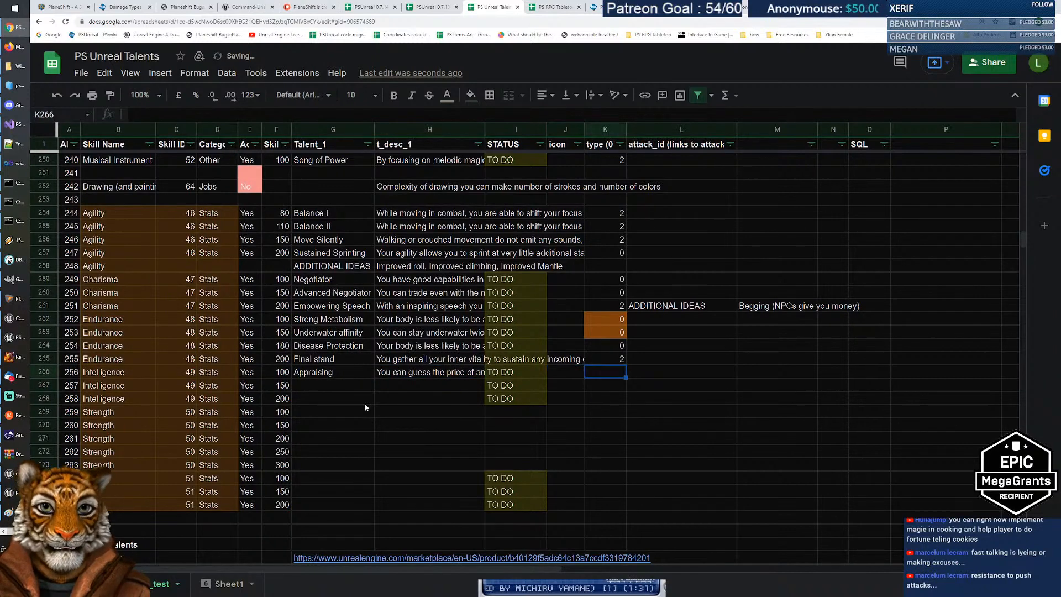
type("2")
key("Return")
key("Up")
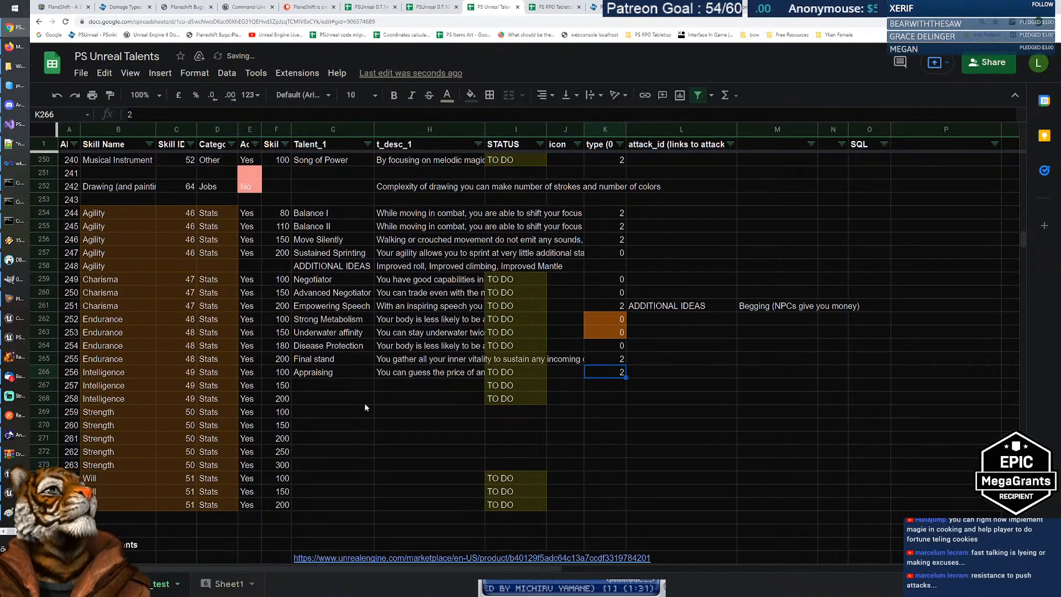
Step: Append '% of success' to the Appraising description
key("Left")
key("Left")
key("Left")
key("Return")
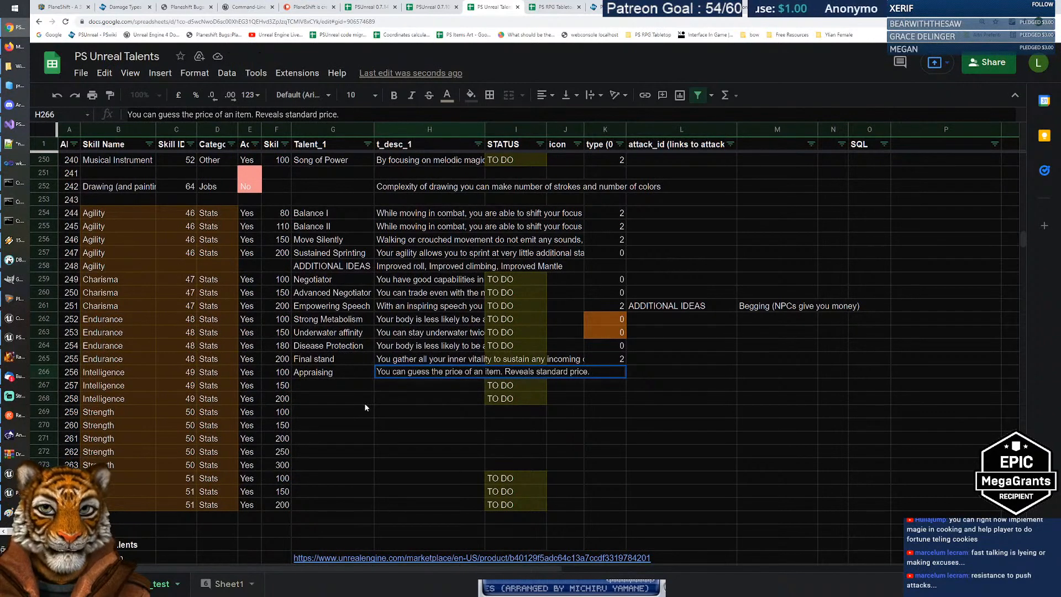
type("Check")
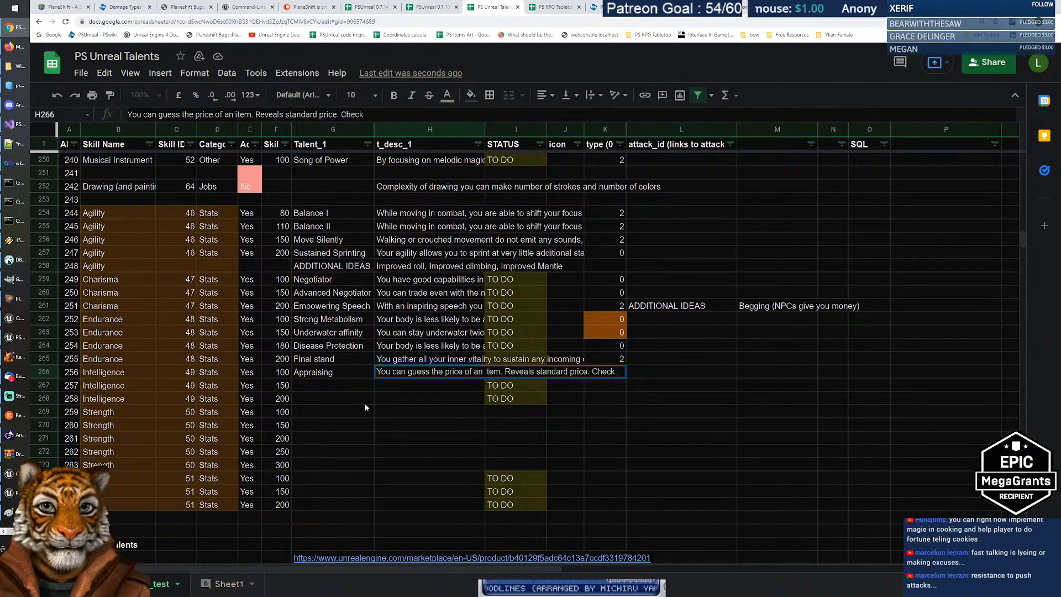
key("BackSpace")
key("BackSpace")
key("BackSpace")
key("BackSpace")
key("BackSpace")
key("BackSpace")
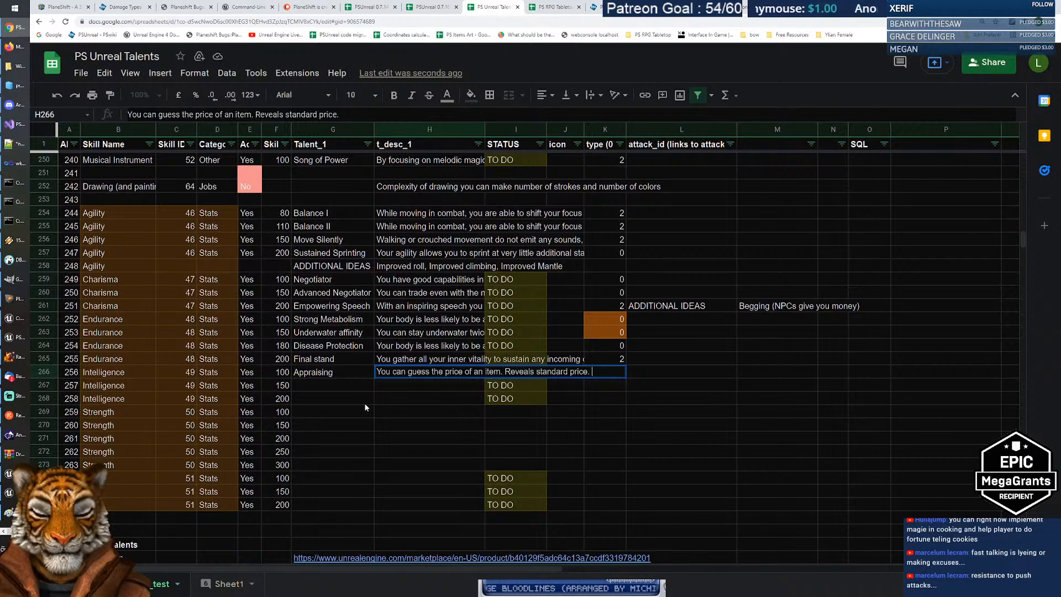
type("% of succes")
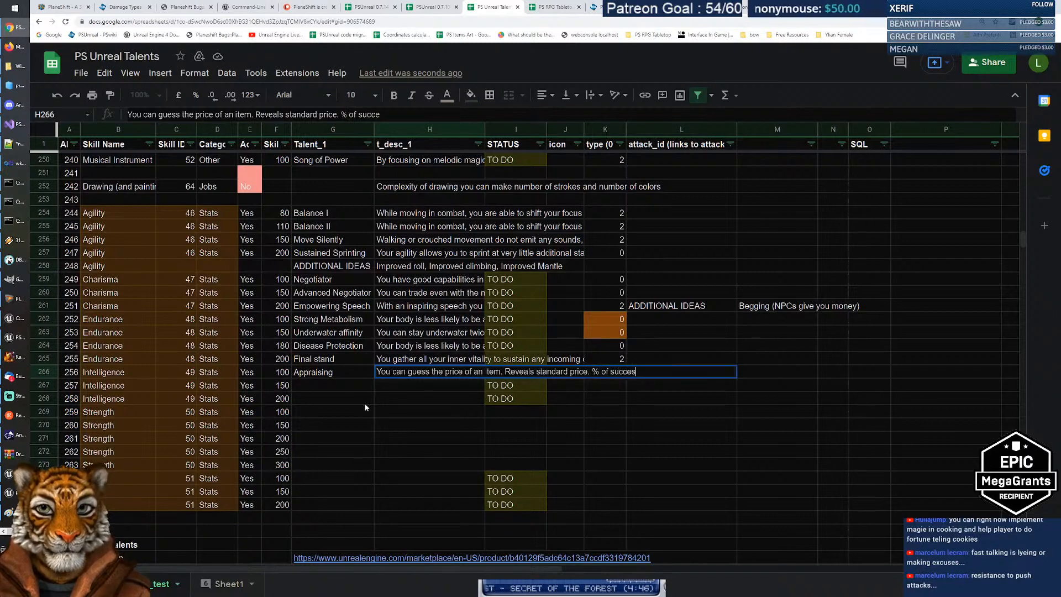
type("s")
key("Tab")
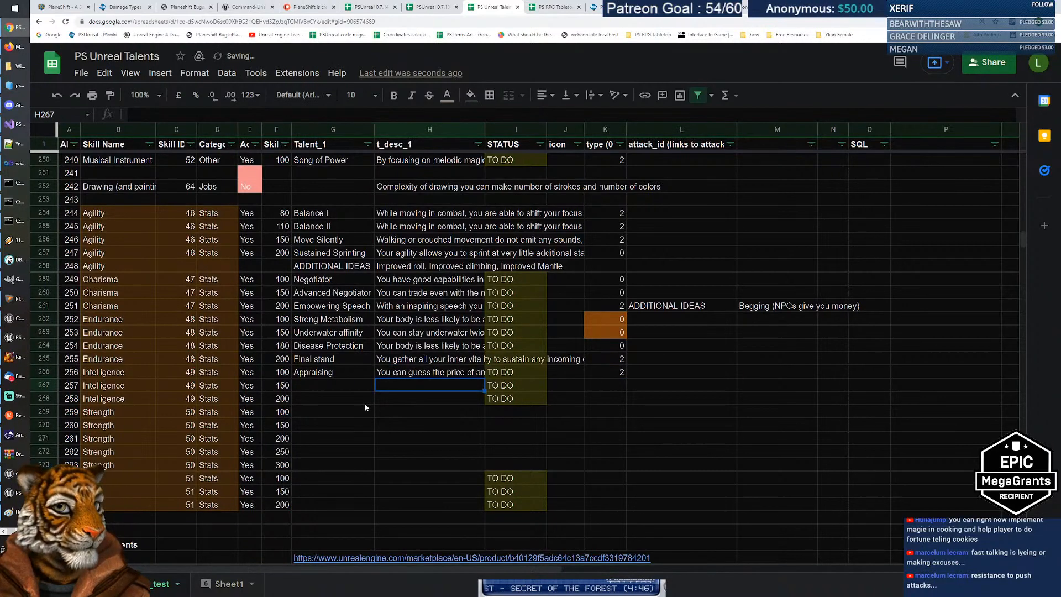
key("Tab")
key("Left")
key("Left")
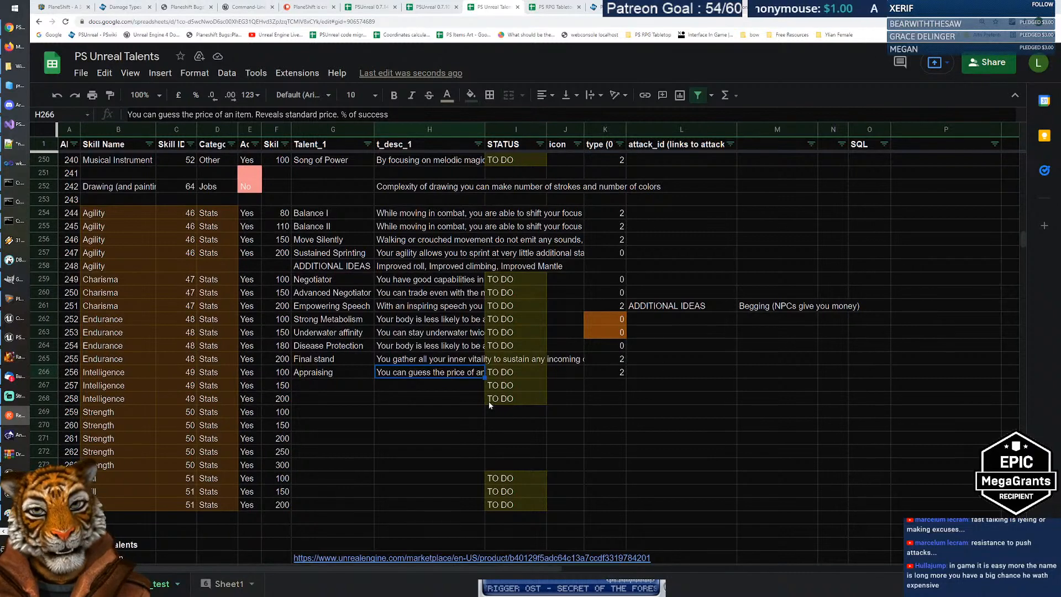
left_click(442, 385)
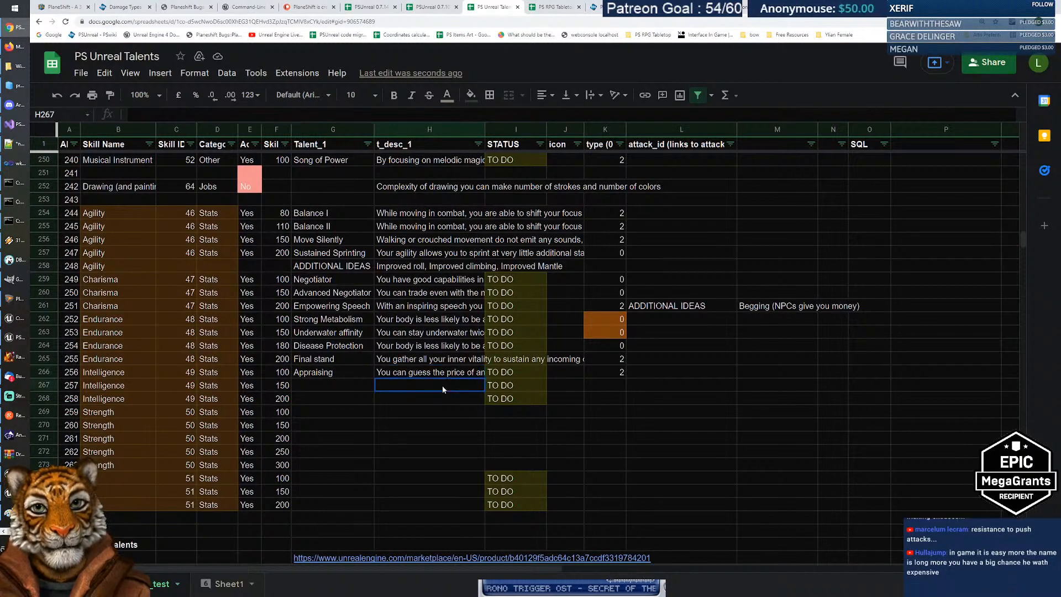
left_click(447, 375)
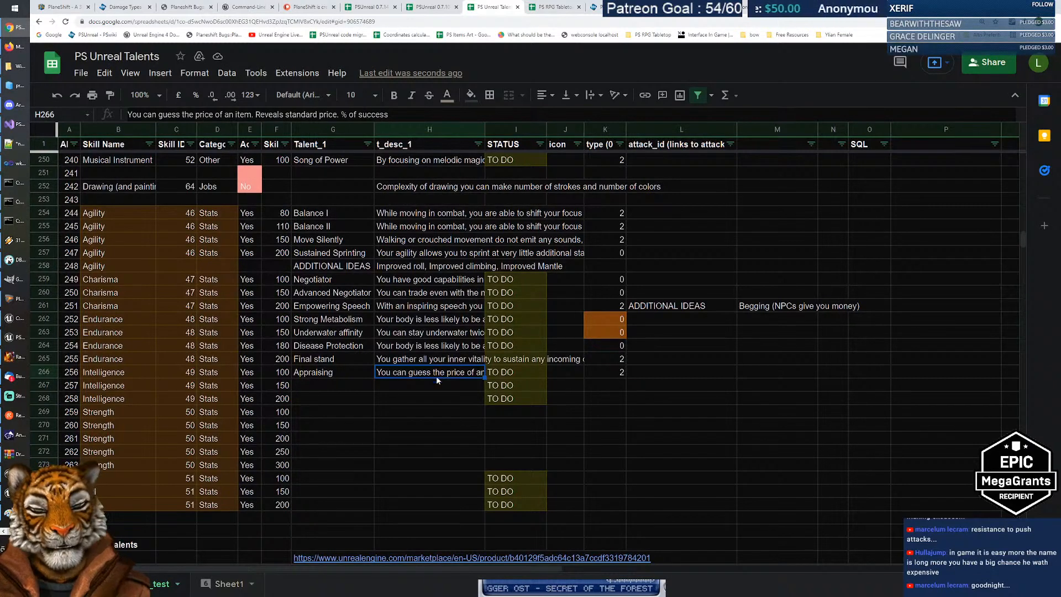
left_click(15, 572)
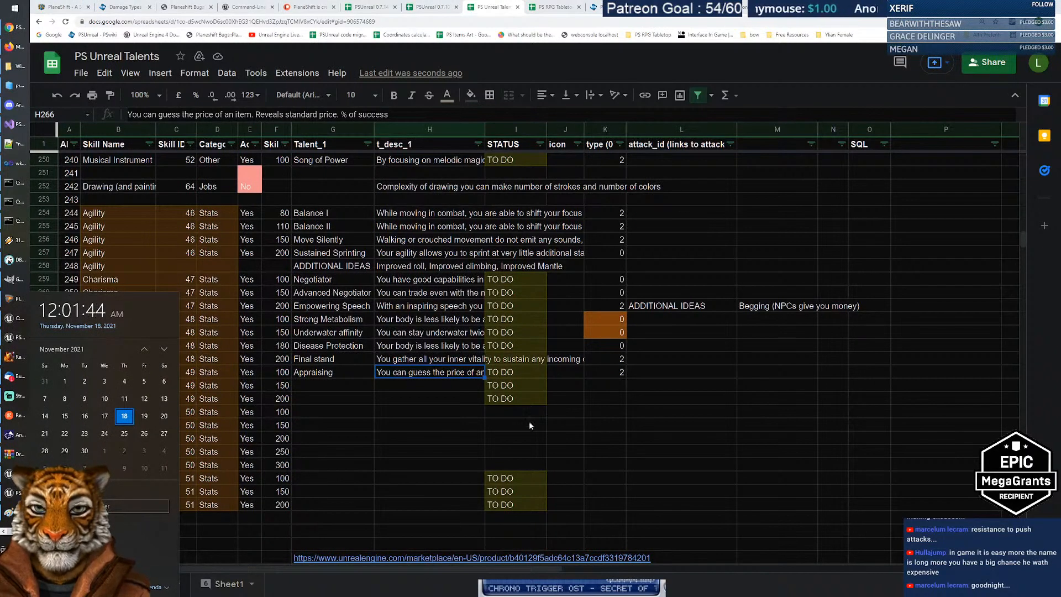
left_click(400, 383)
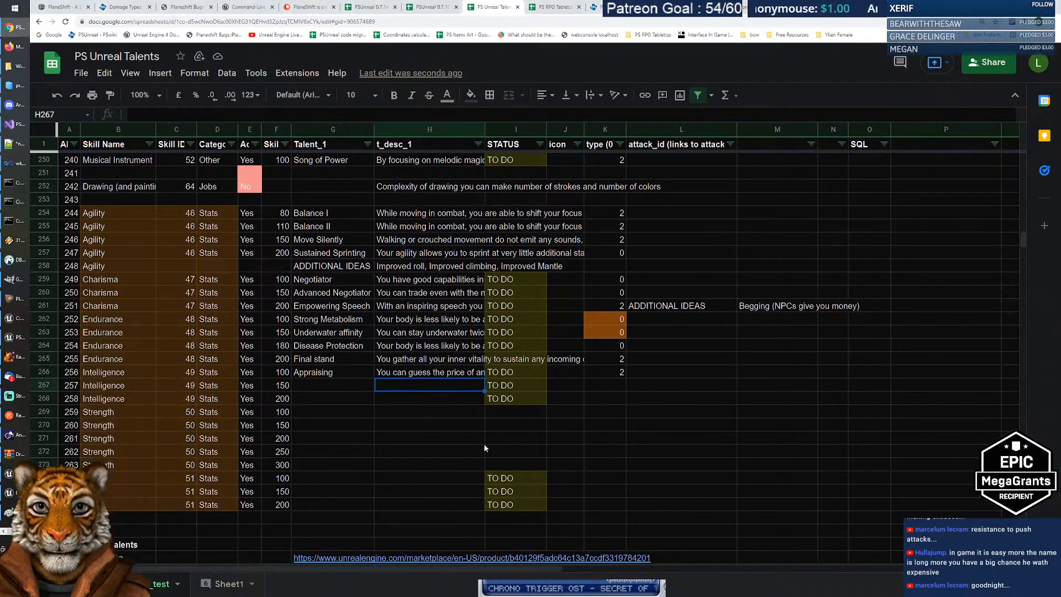
left_click(330, 383)
left_click(324, 375)
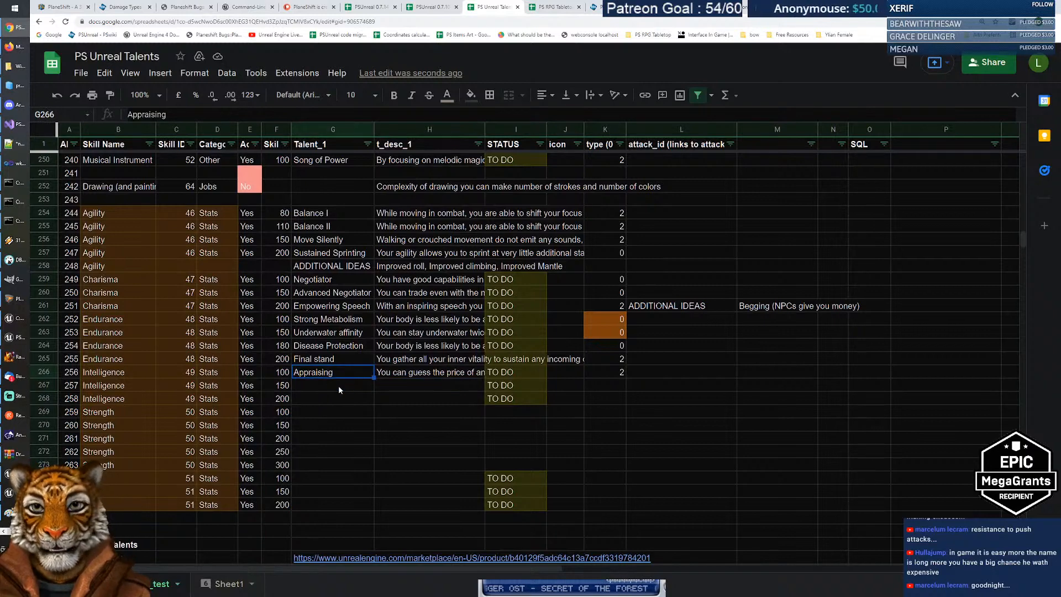
left_click(339, 386)
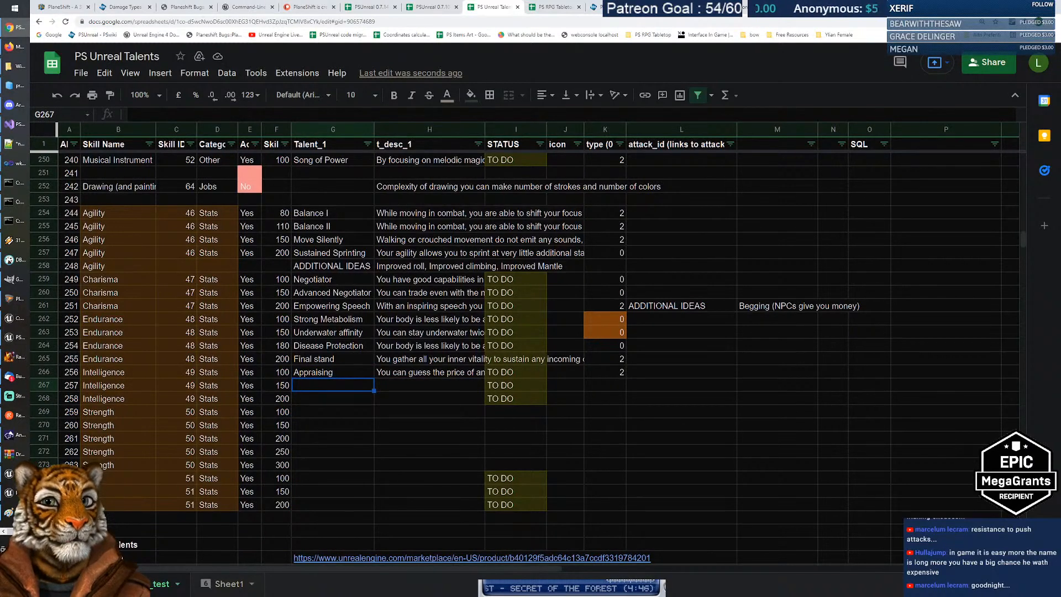
Step: Switch to the blogspot 2nd edition proficiencies list tab for comparison
left_click(906, 7)
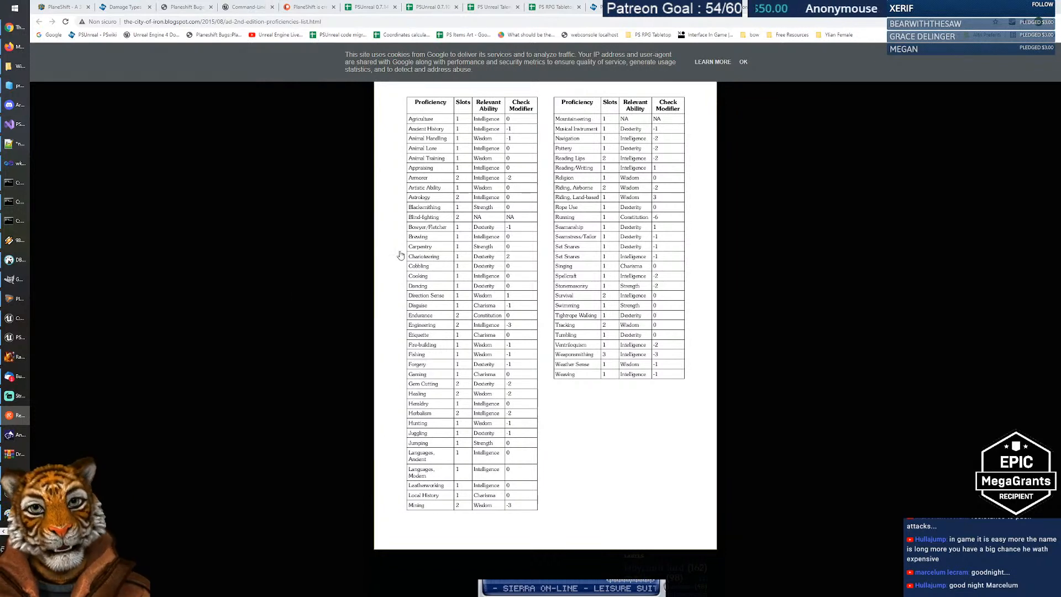
Step: Look through the taskbar's open programs for the PSUnreal game client
left_click(11, 531)
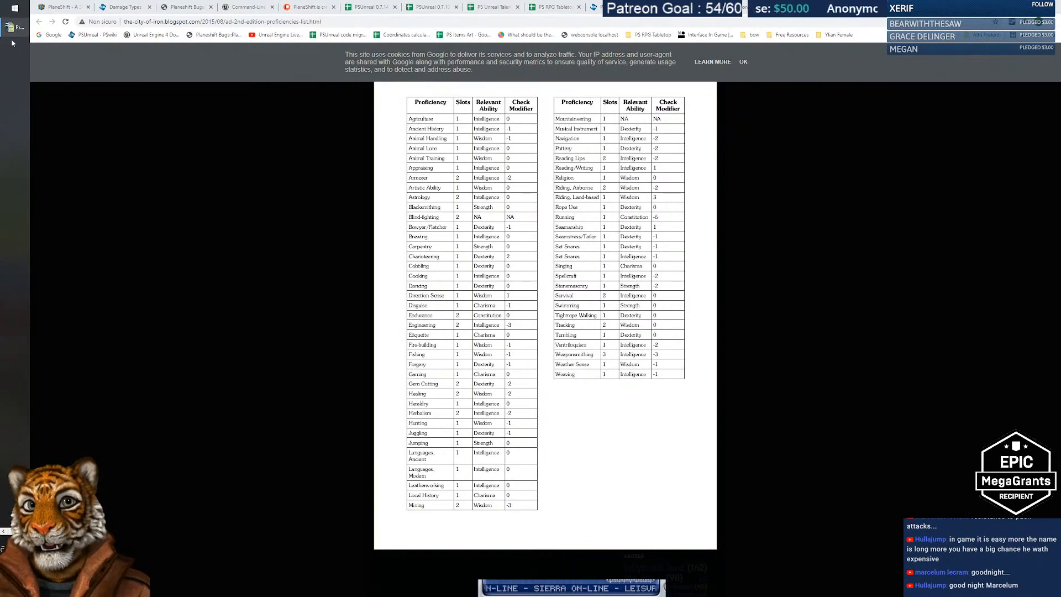
Step: Back in PlaneShift, dock the empty buff panel beside the trade slots and select your own character
left_click(16, 337)
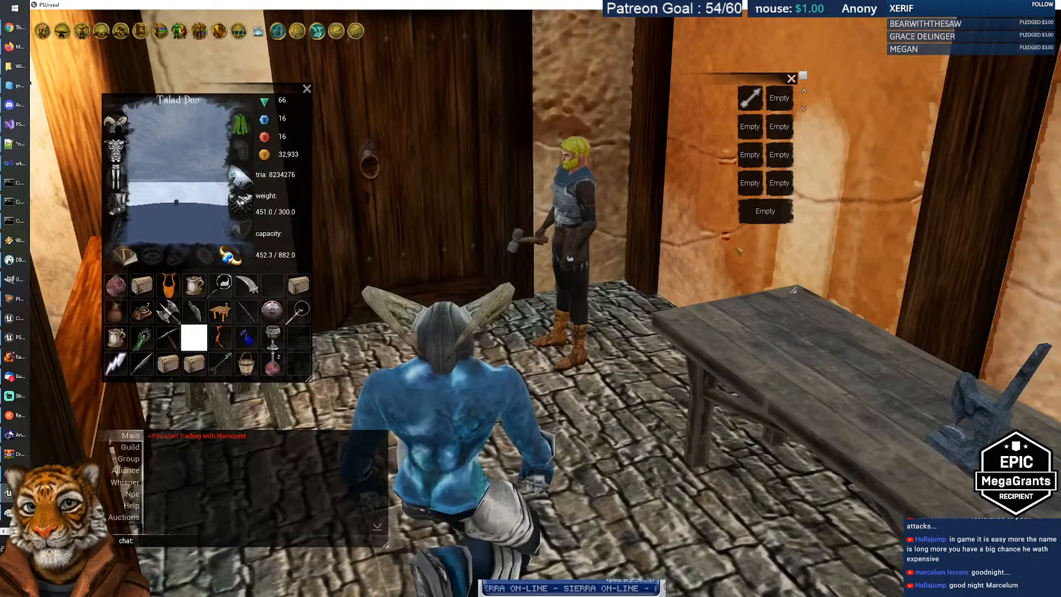
left_click_drag(739, 251, 287, 50)
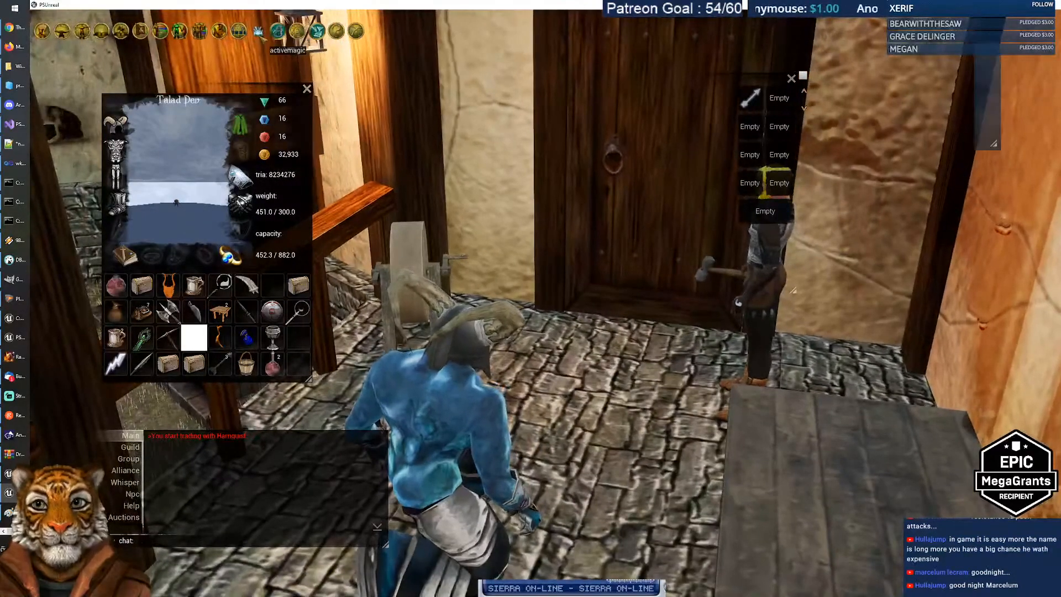
left_click_drag(983, 53, 893, 97)
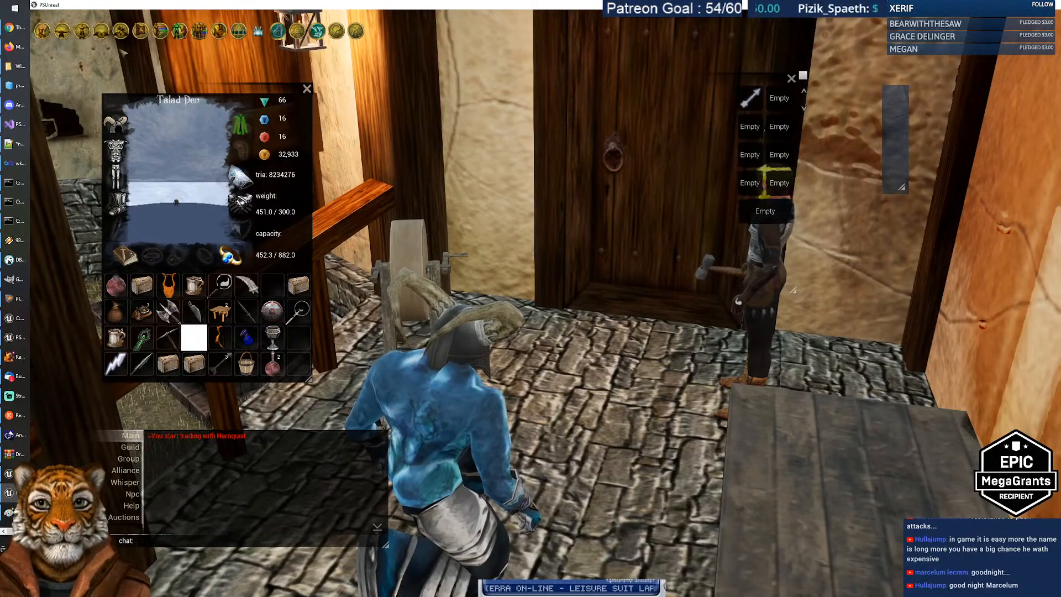
left_click_drag(586, 315, 522, 315)
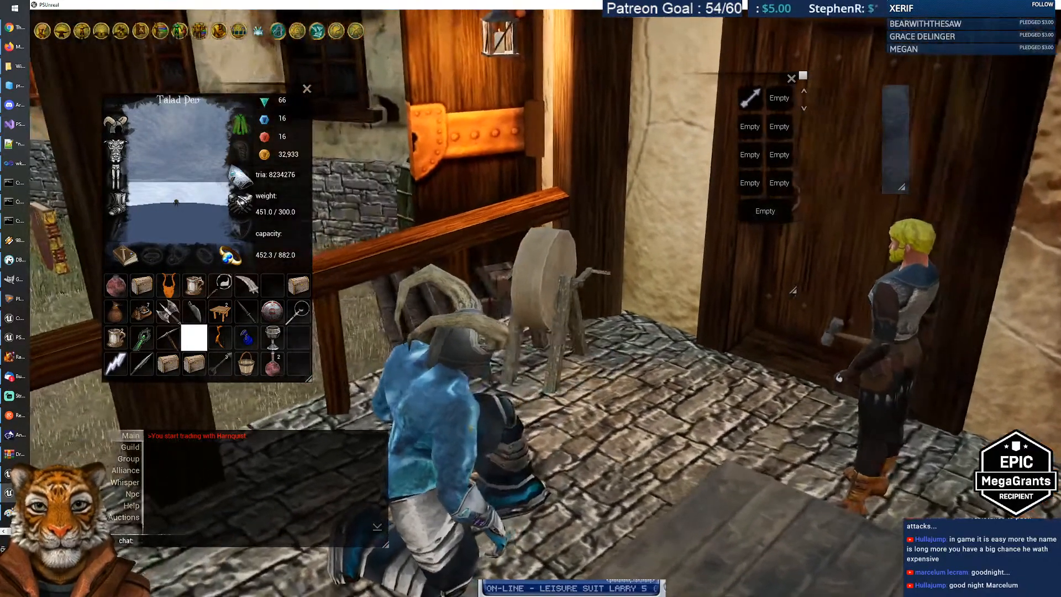
left_click(471, 428)
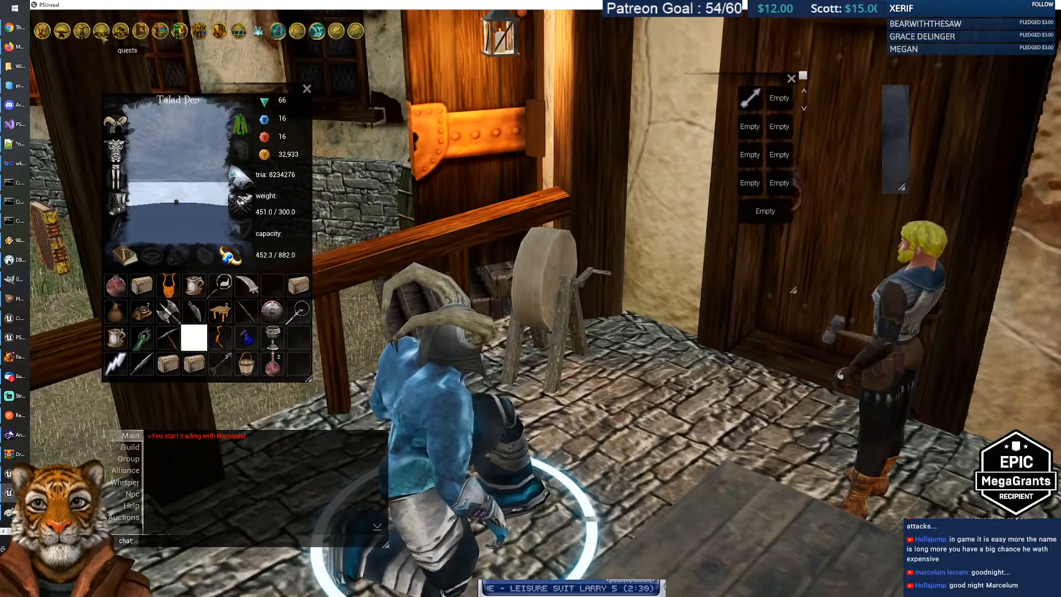
Step: Cast Strength on your character from the spell list, then enlarge the buff panel
left_click(120, 31)
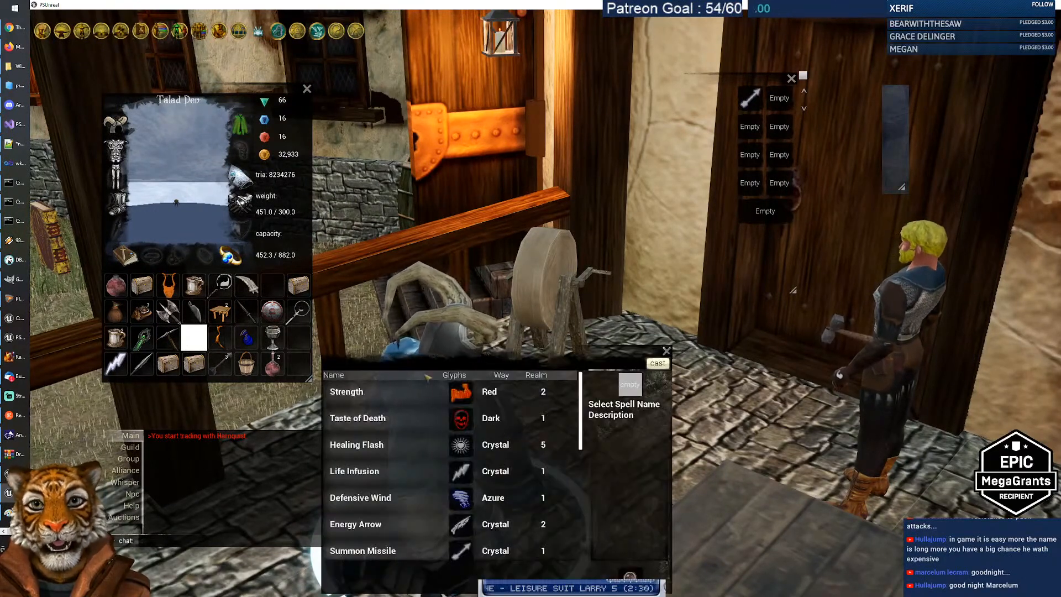
left_click(423, 392)
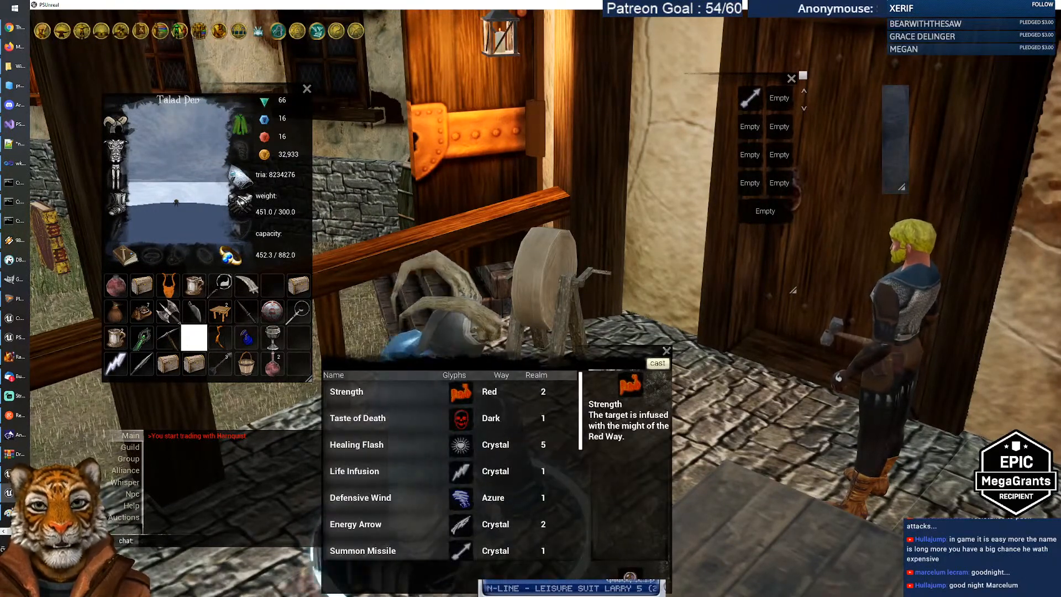
left_click(658, 363)
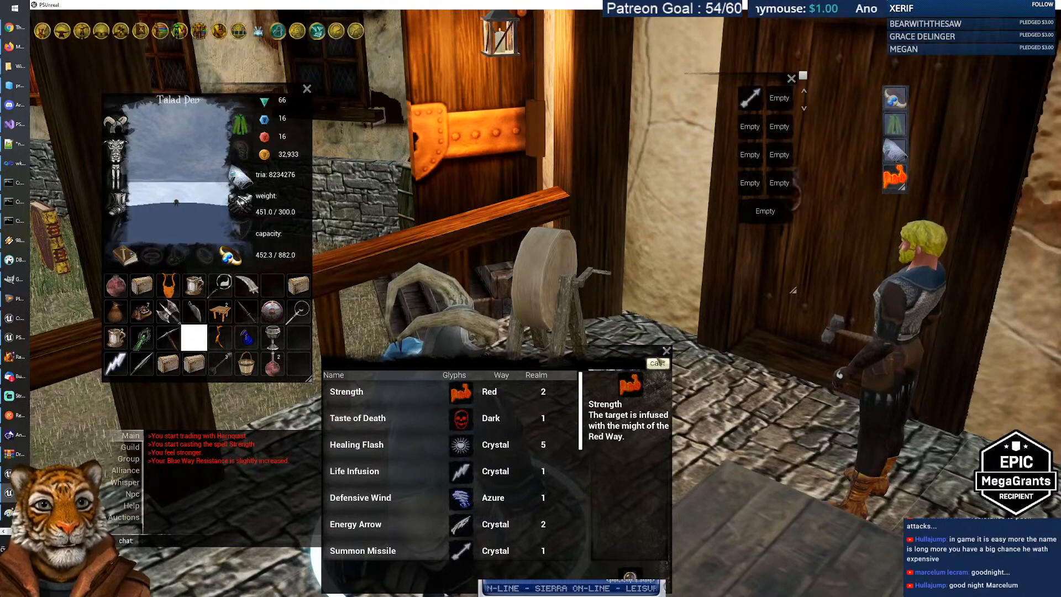
left_click(667, 351)
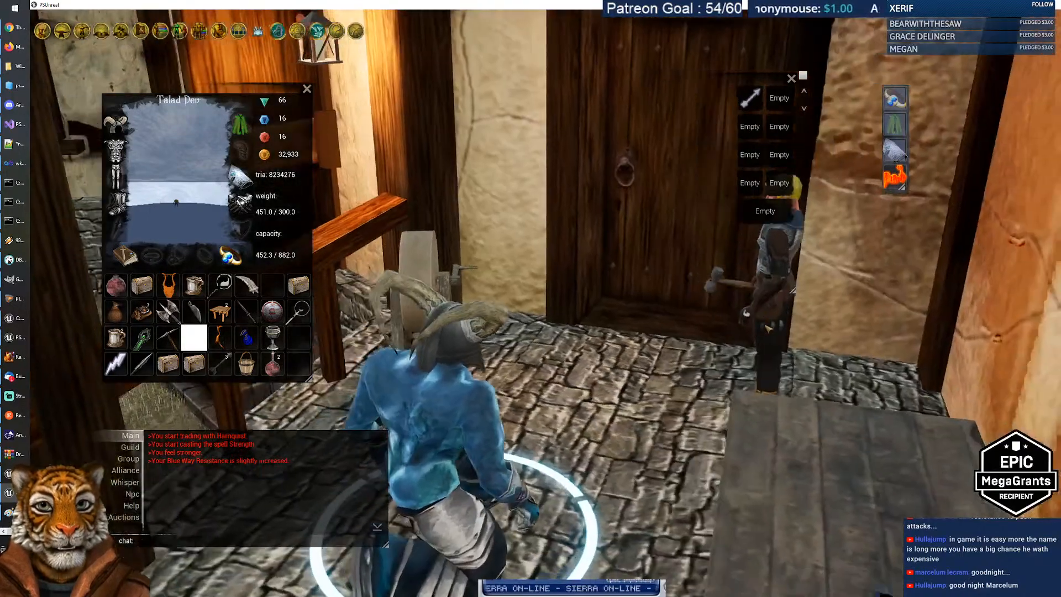
left_click_drag(768, 329, 934, 185)
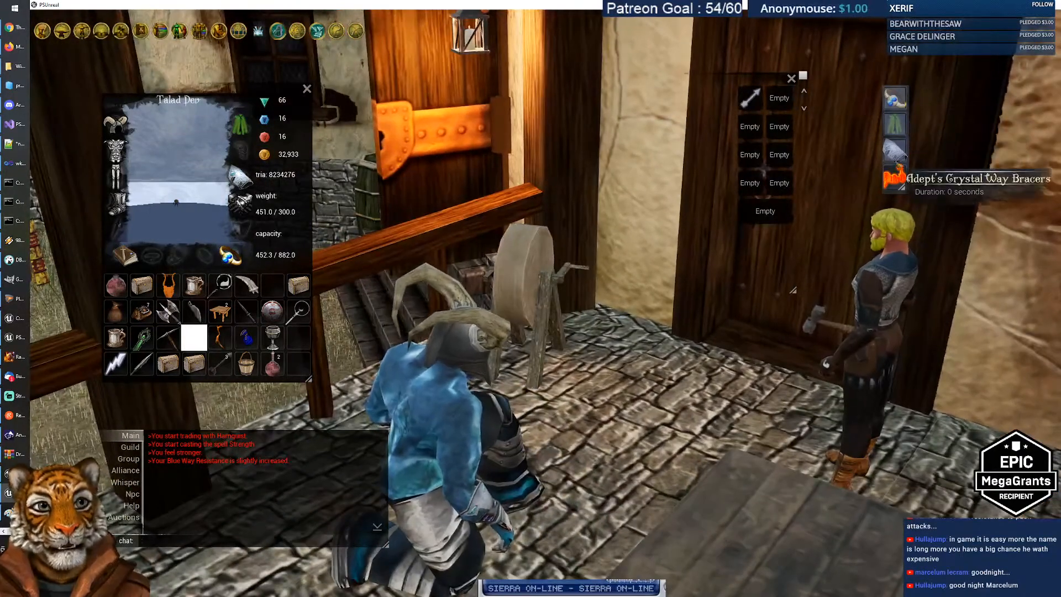
left_click_drag(902, 188, 903, 211)
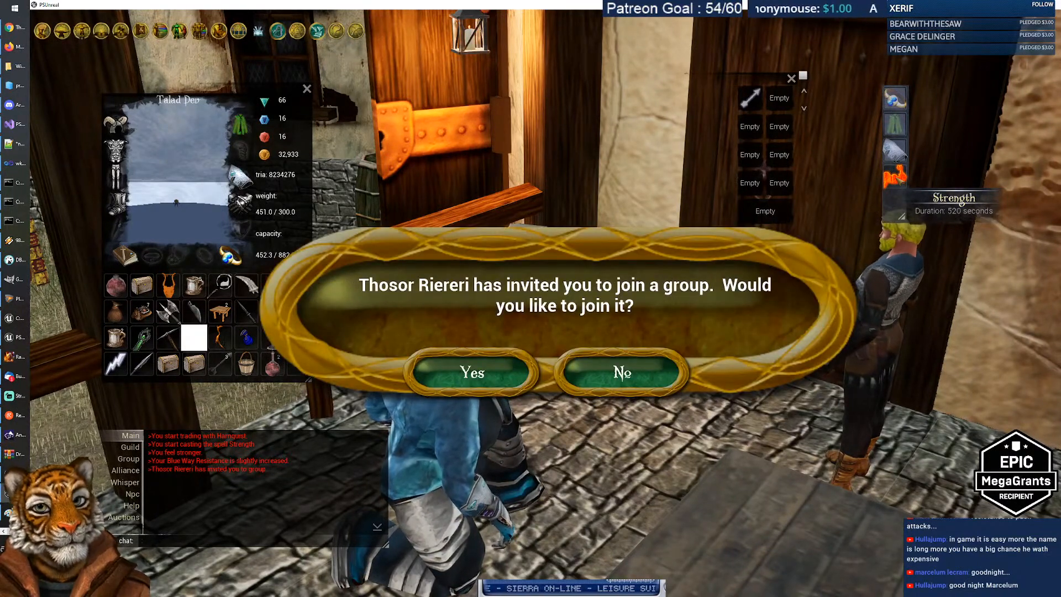
Step: Decline the group invitation, shift the inventory window right and enlarge the group panel
left_click(461, 382)
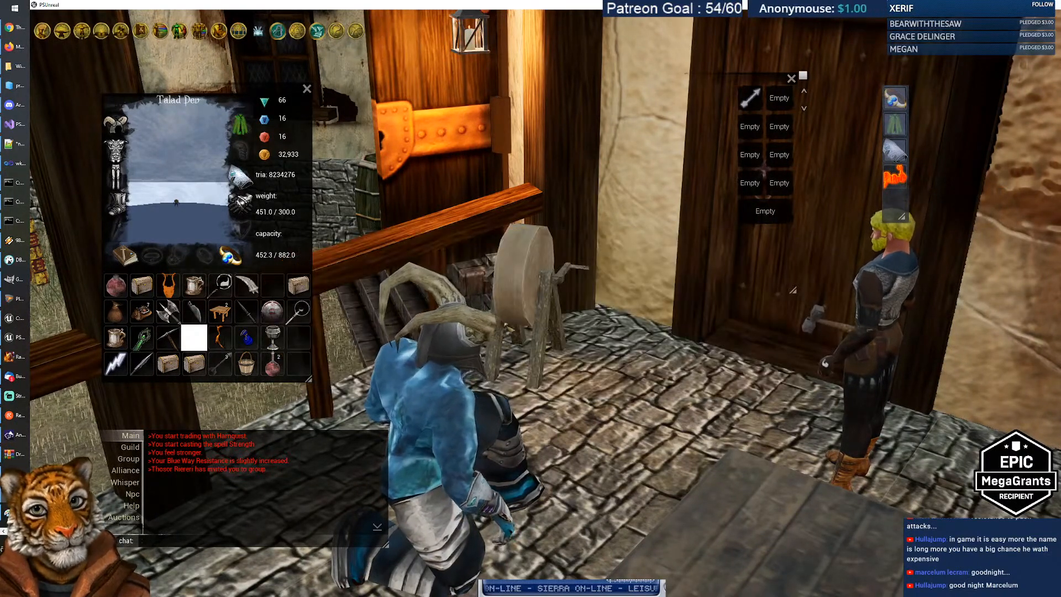
left_click_drag(177, 99, 276, 111)
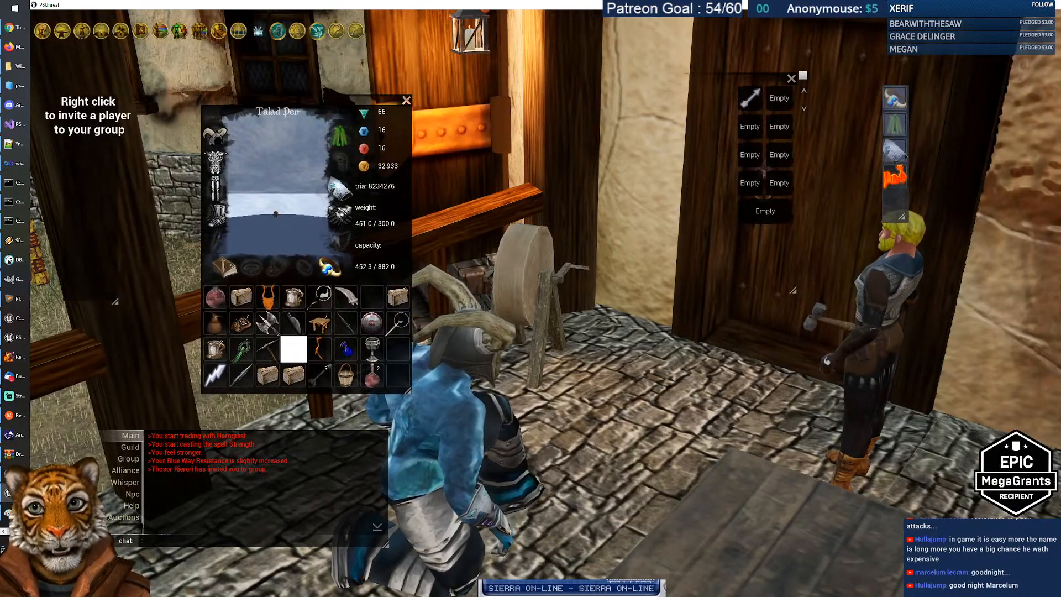
left_click_drag(115, 302, 134, 328)
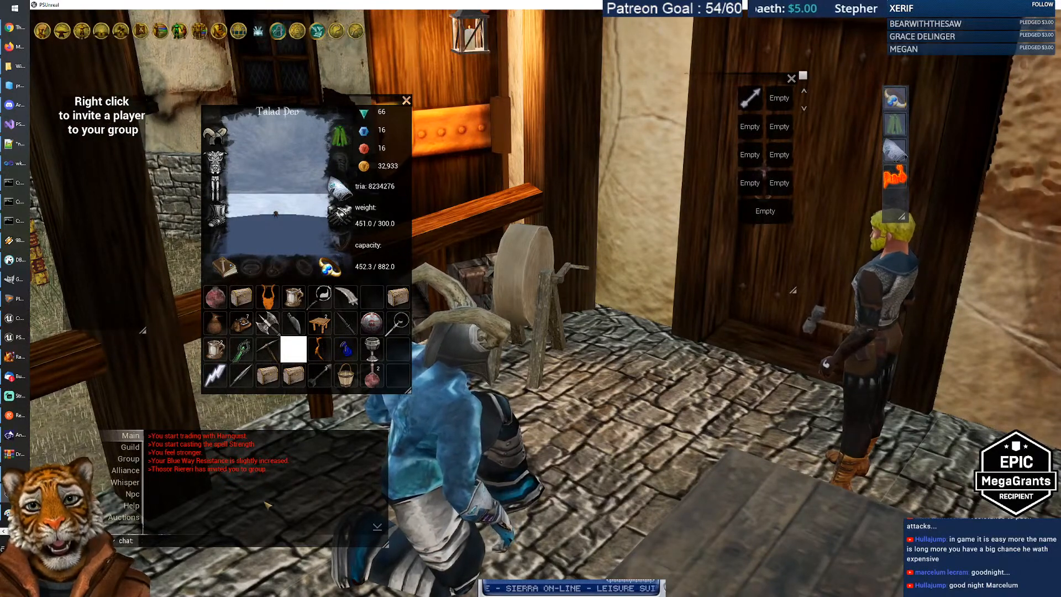
Step: Shout 'I said hi' in the chat
left_click(220, 540)
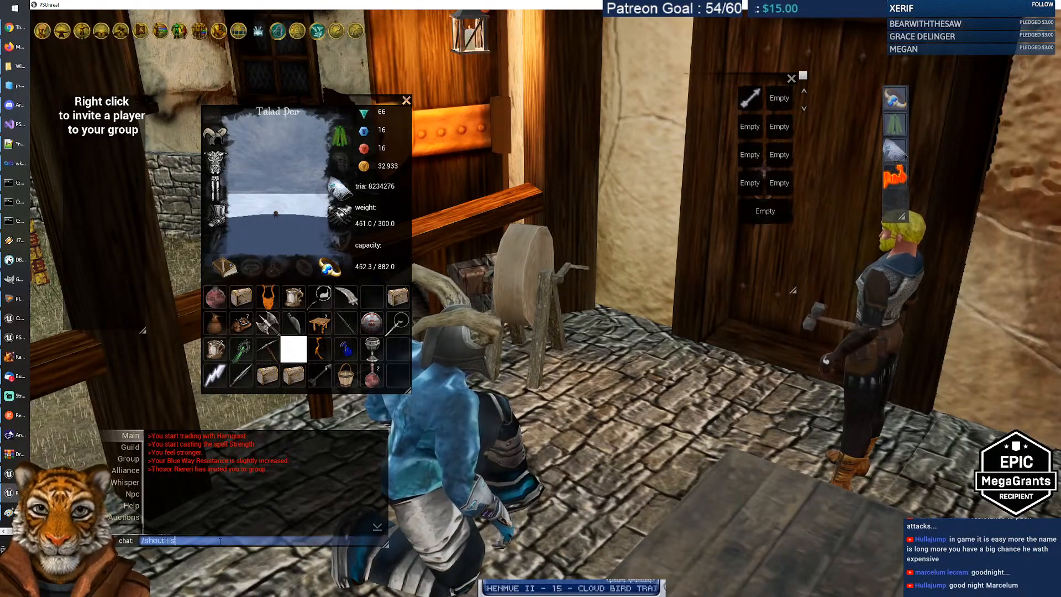
type("/shout I said hi")
key("Return")
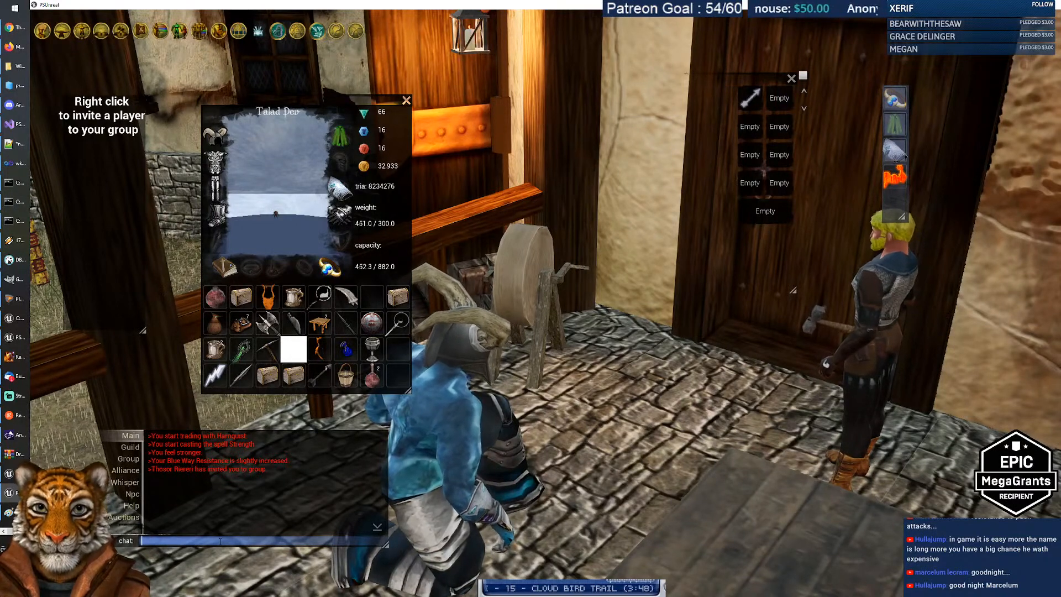
Step: Check the console log, clear the connection timed out error and log in to PROD Server
left_click(11, 493)
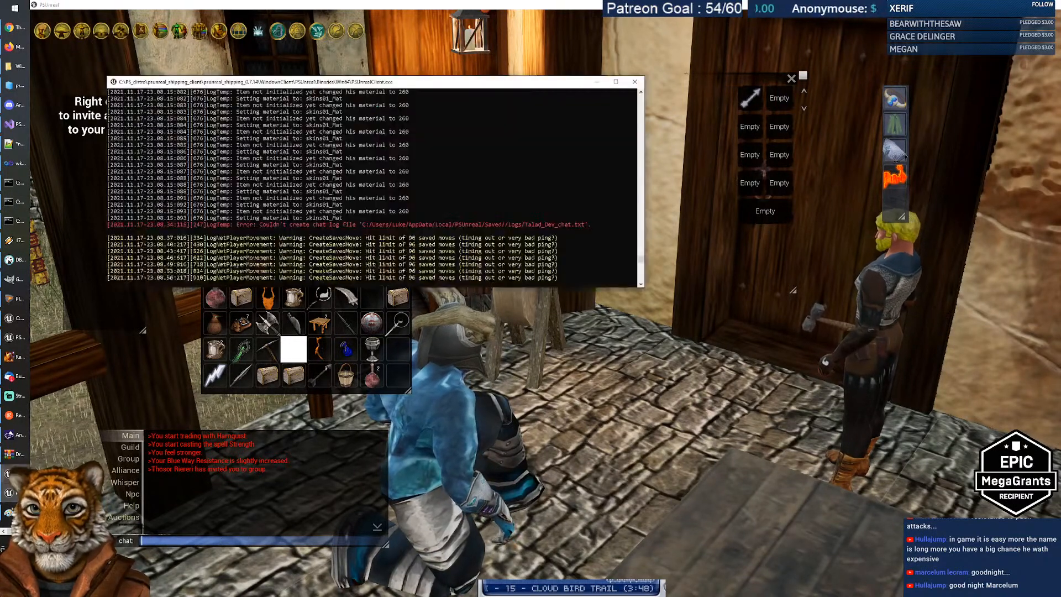
left_click(12, 493)
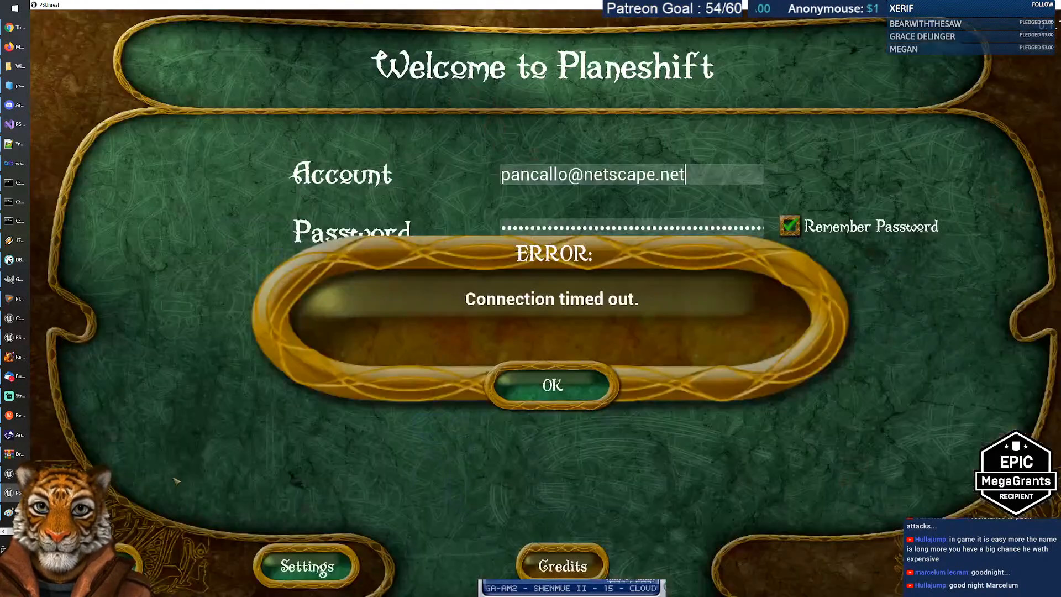
left_click(548, 402)
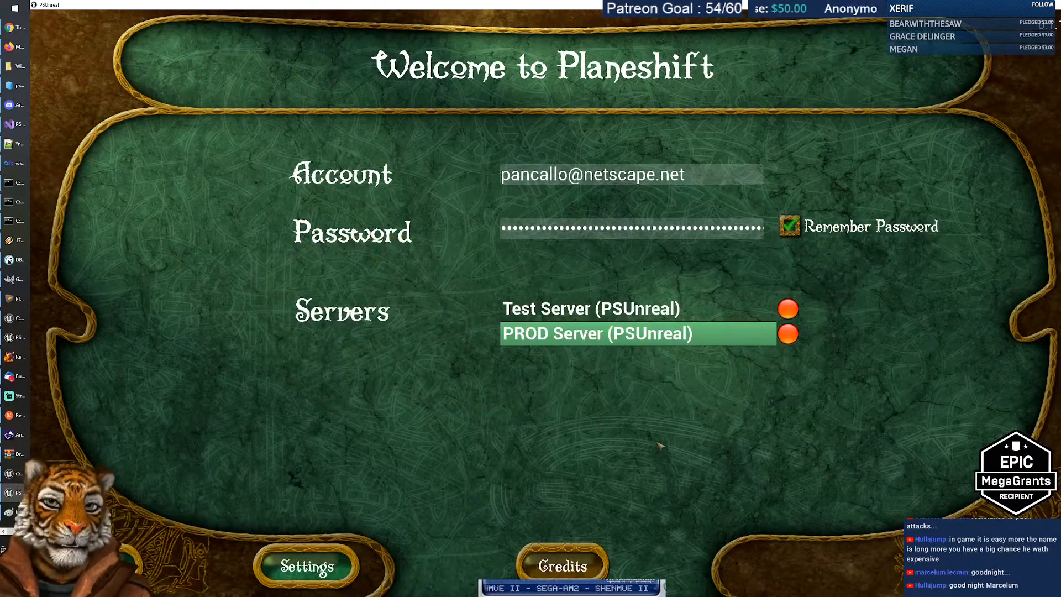
left_click(962, 564)
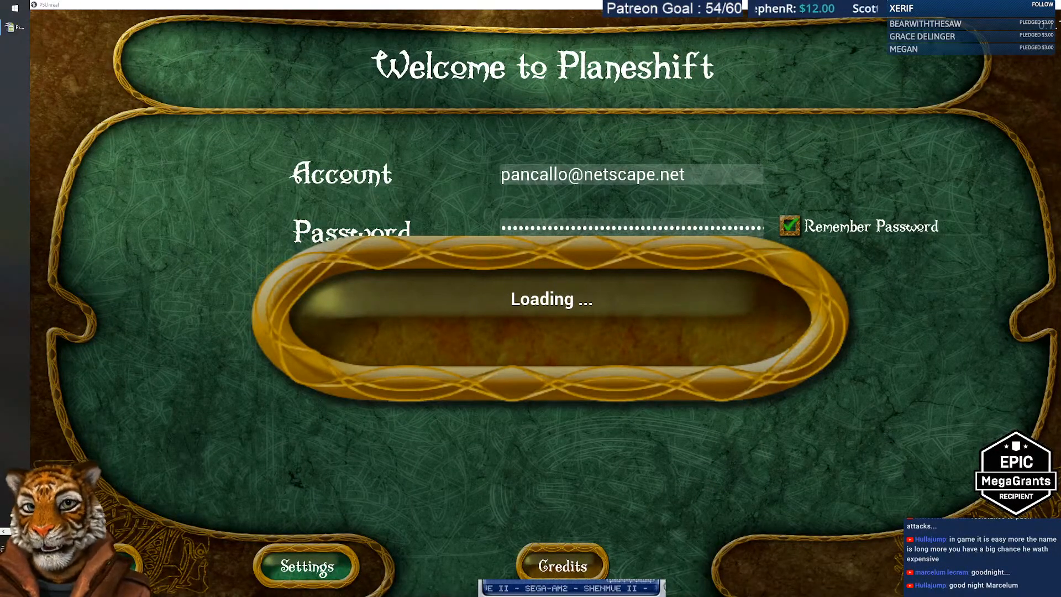
Step: Compare the top of the proficiency spreadsheet with Chrome's proficiencies table, then return to Calc
key("alt+Tab")
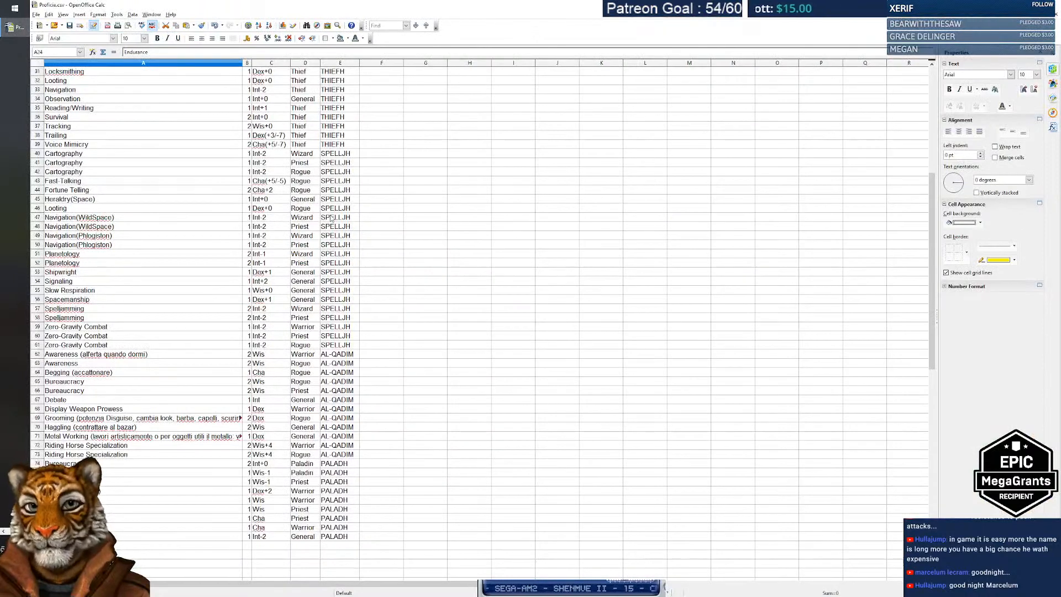
scroll(176, 359, "up", 10)
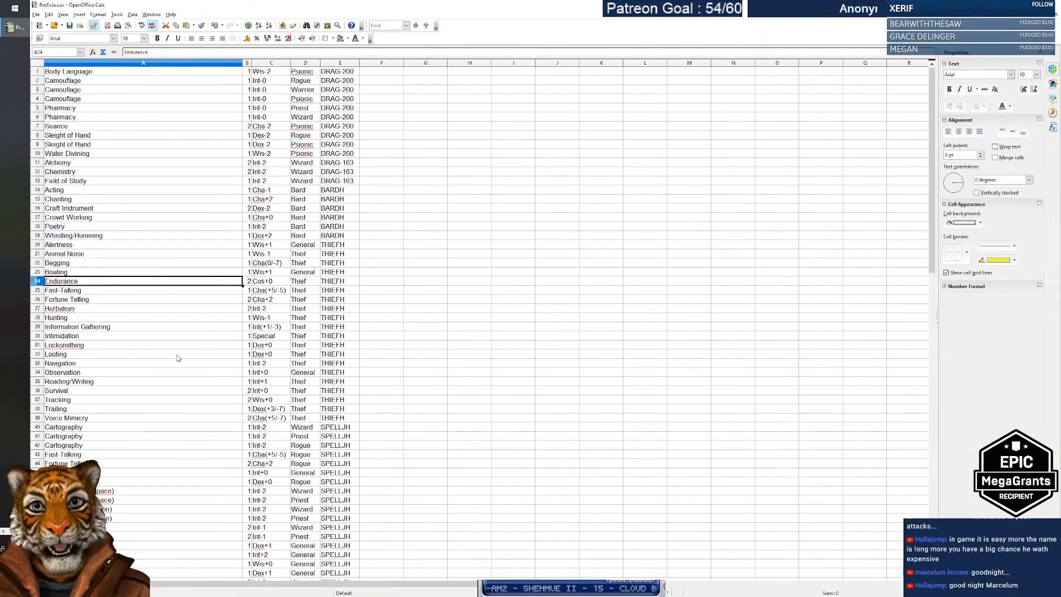
mouse_move(18, 47)
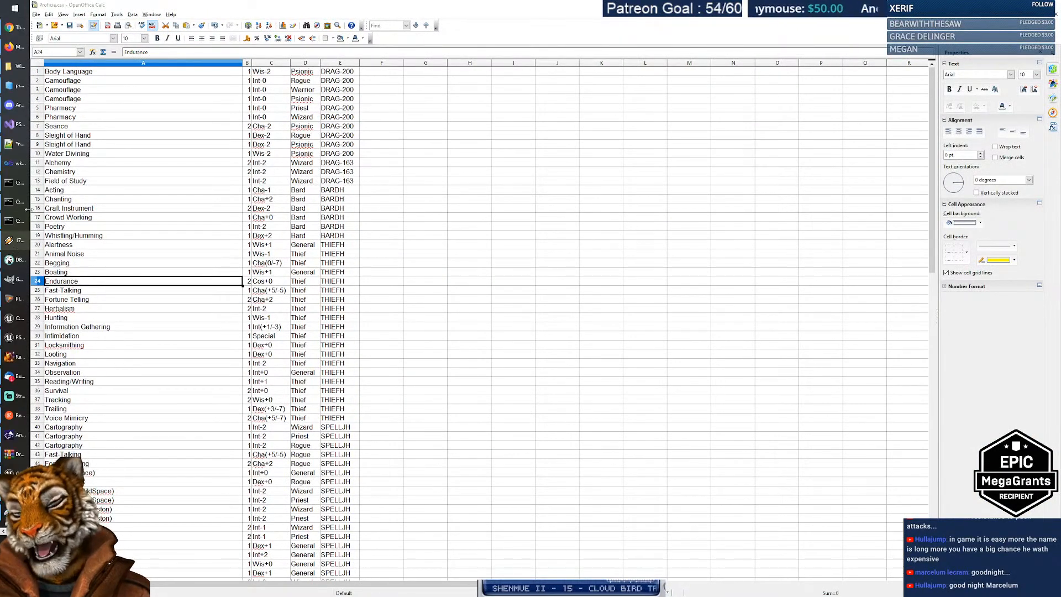
left_click(16, 27)
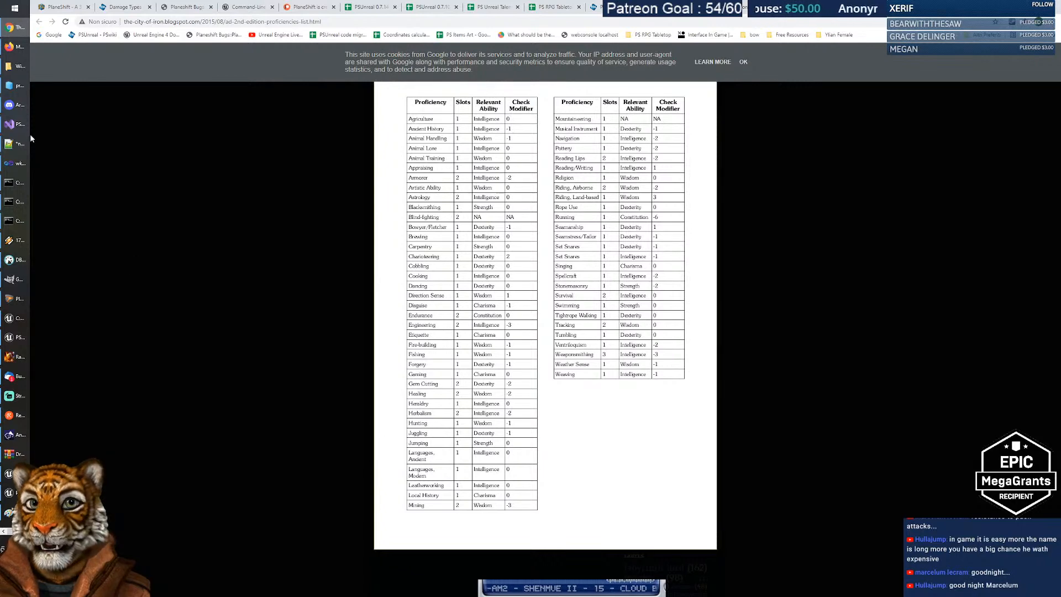
left_click(22, 532)
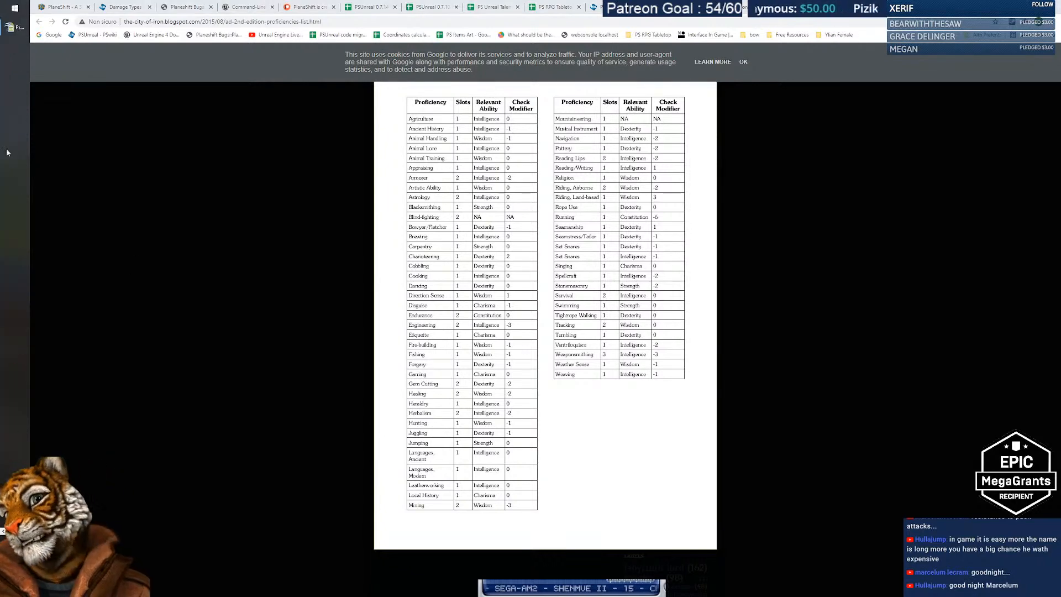
left_click(15, 32)
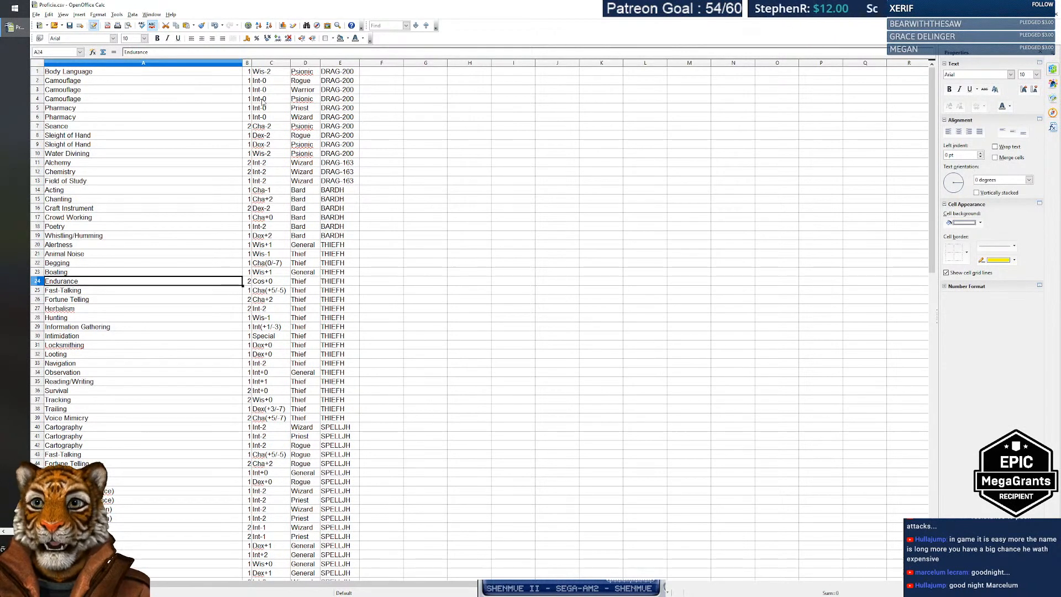
Step: Review entries from Camouflage and Pharmacy through Herbalism, Observation, Reading/Writing and Survival
left_click(93, 84)
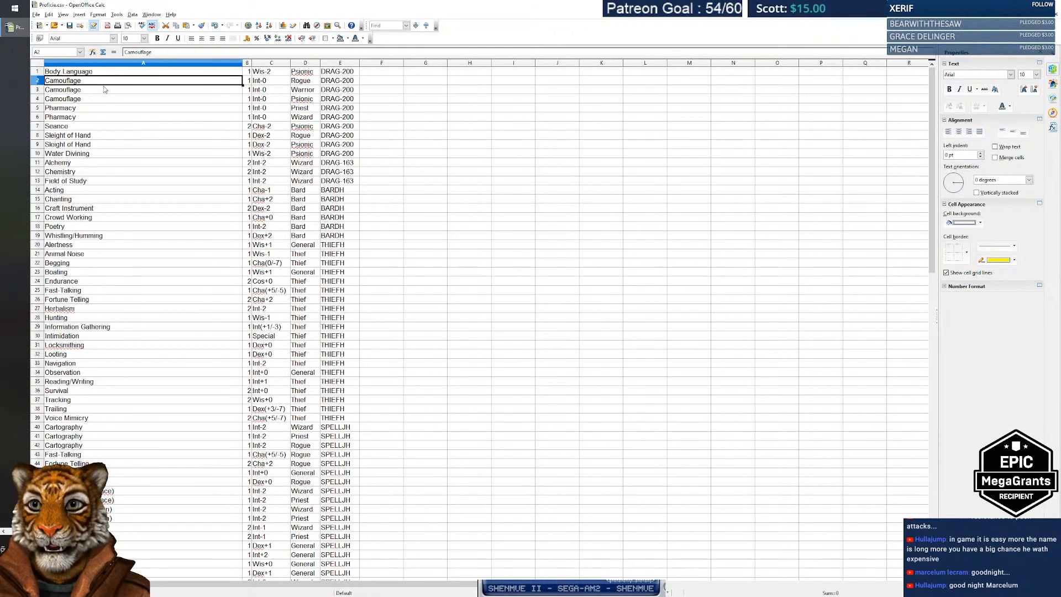
left_click(264, 108)
left_click(131, 117)
left_click(266, 117)
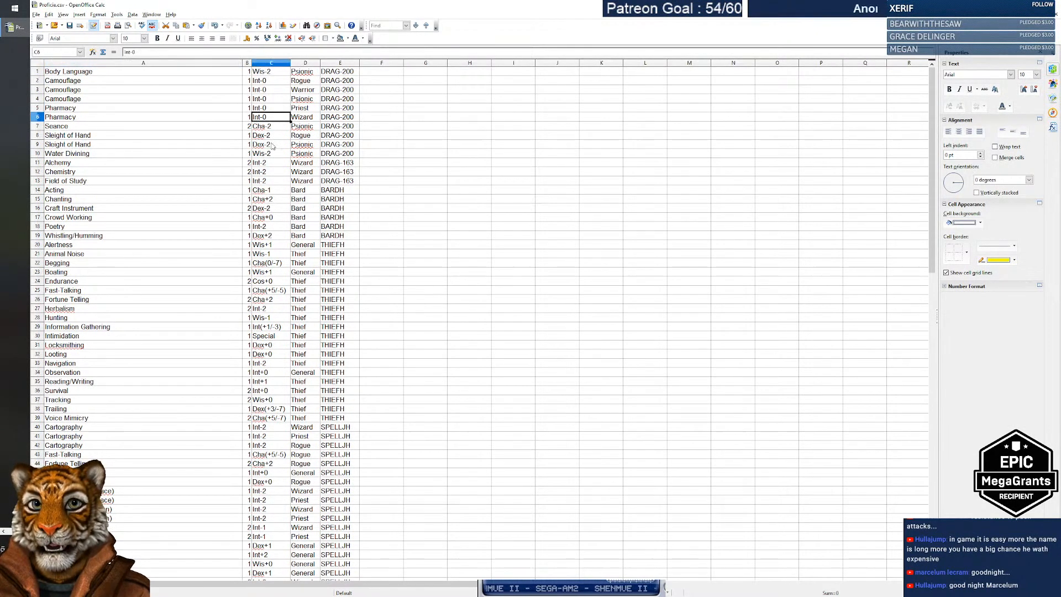
left_click(116, 171)
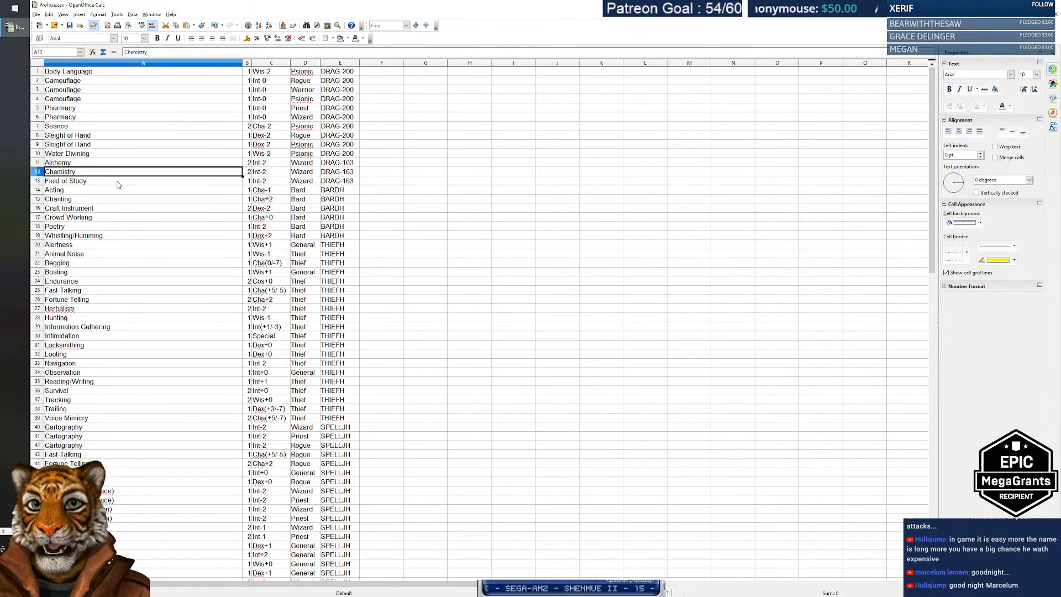
left_click(118, 183)
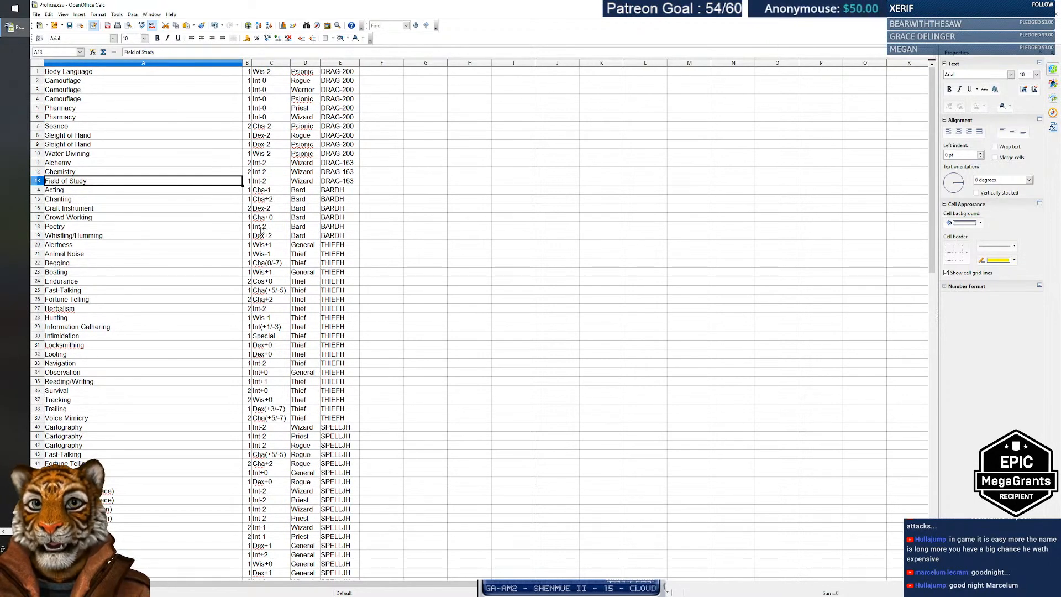
left_click(127, 228)
scroll(177, 216, "down", 3)
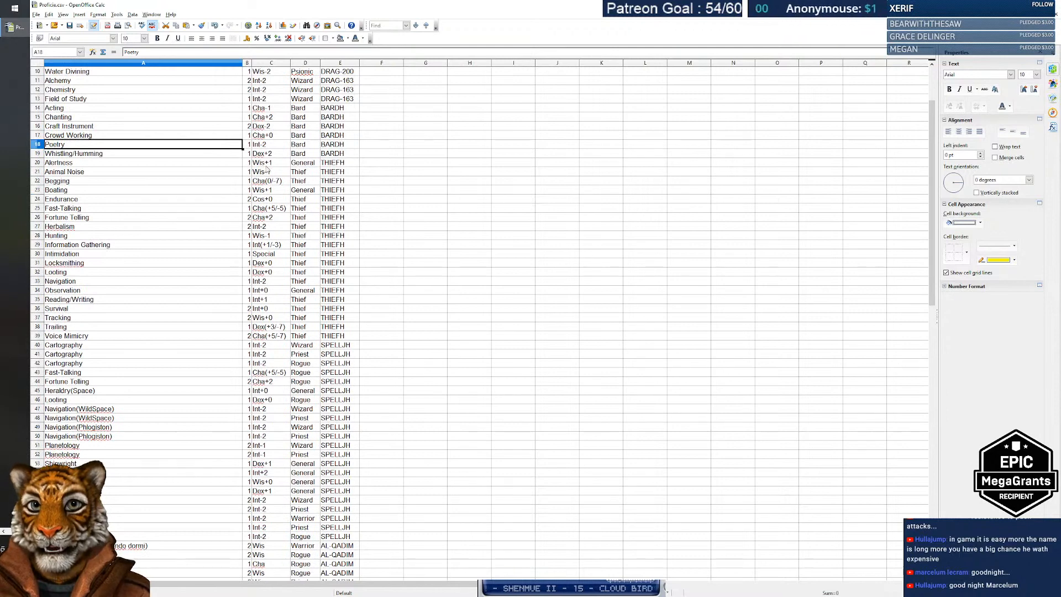
left_click(132, 228)
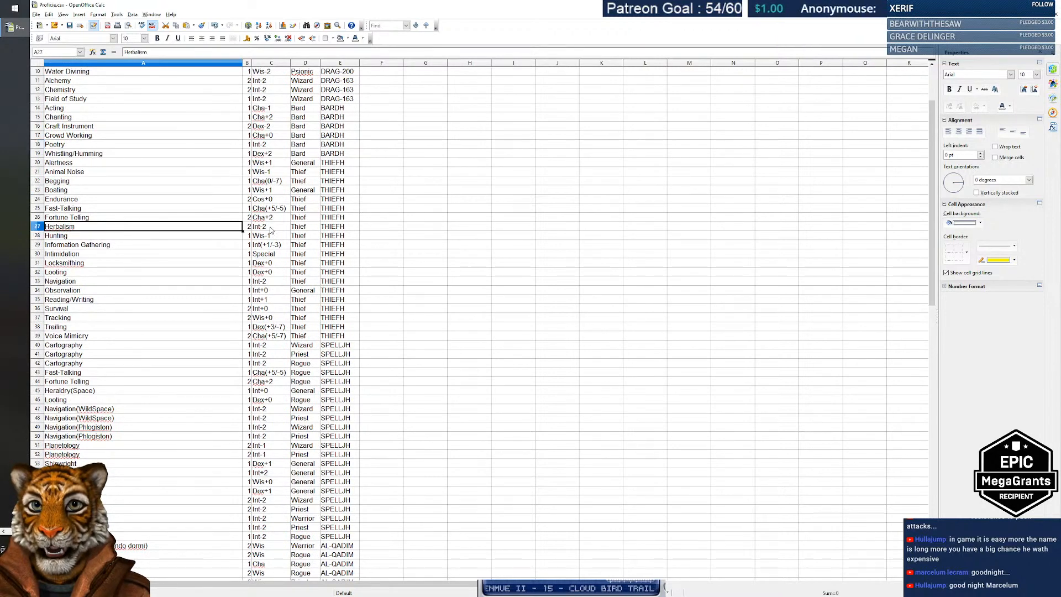
scroll(268, 235, "down", 2)
left_click(103, 236)
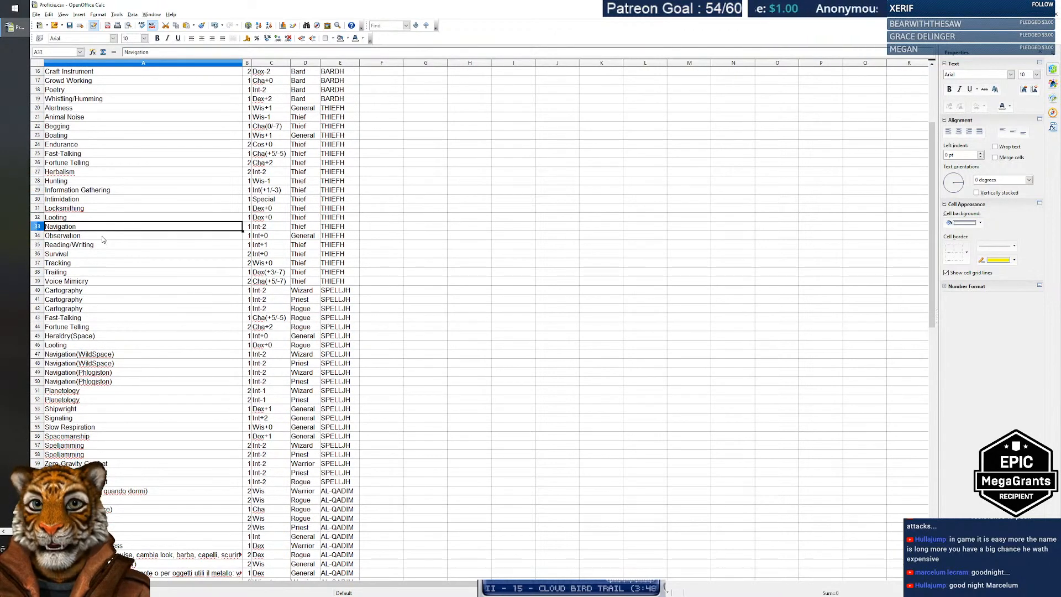
left_click(104, 246)
left_click(119, 253)
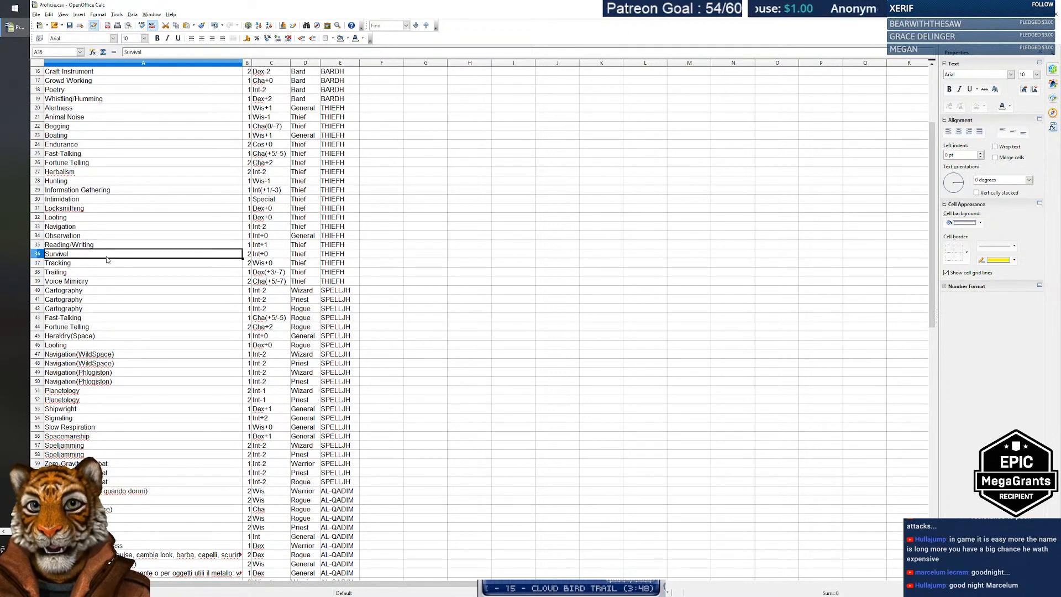
scroll(125, 255, "down", 2)
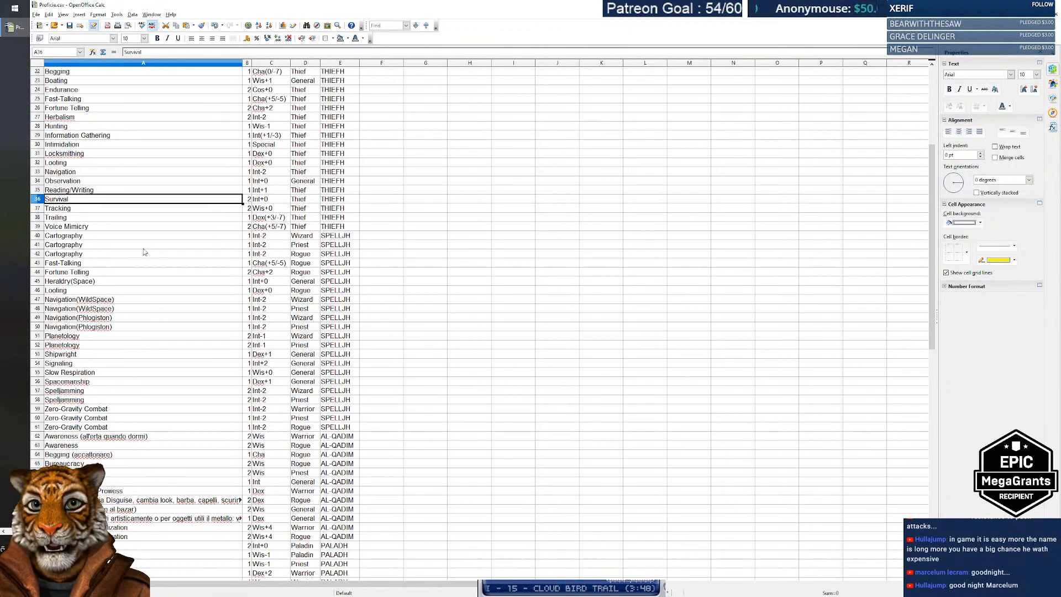
Step: Review the Cartography, Heraldry(Space), Navigation, Signaling, Spelljamming and Zero-Gravity Combat entries
left_click(109, 239)
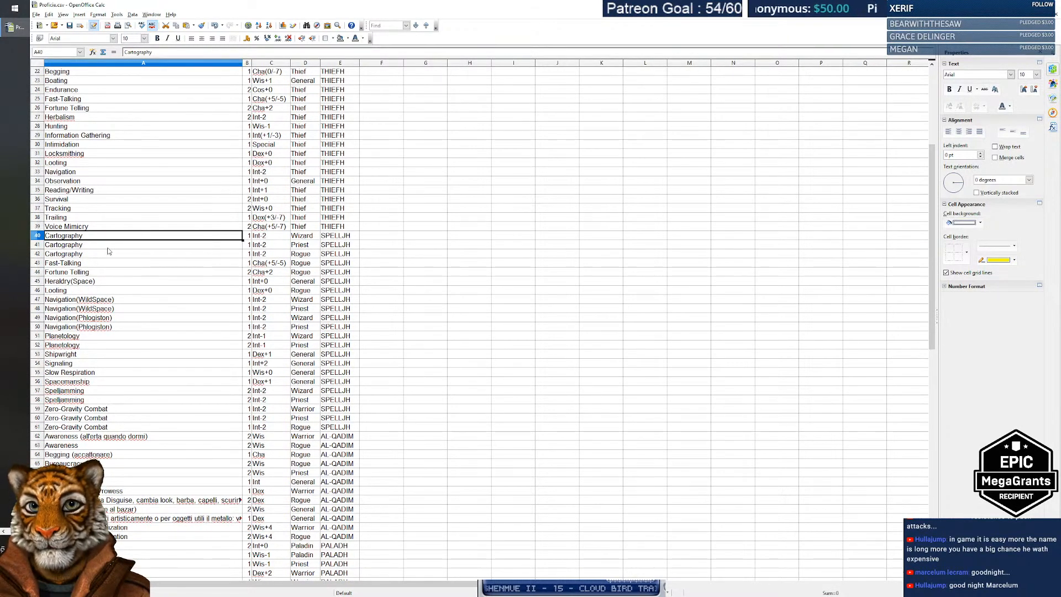
left_click(109, 245)
left_click(112, 255)
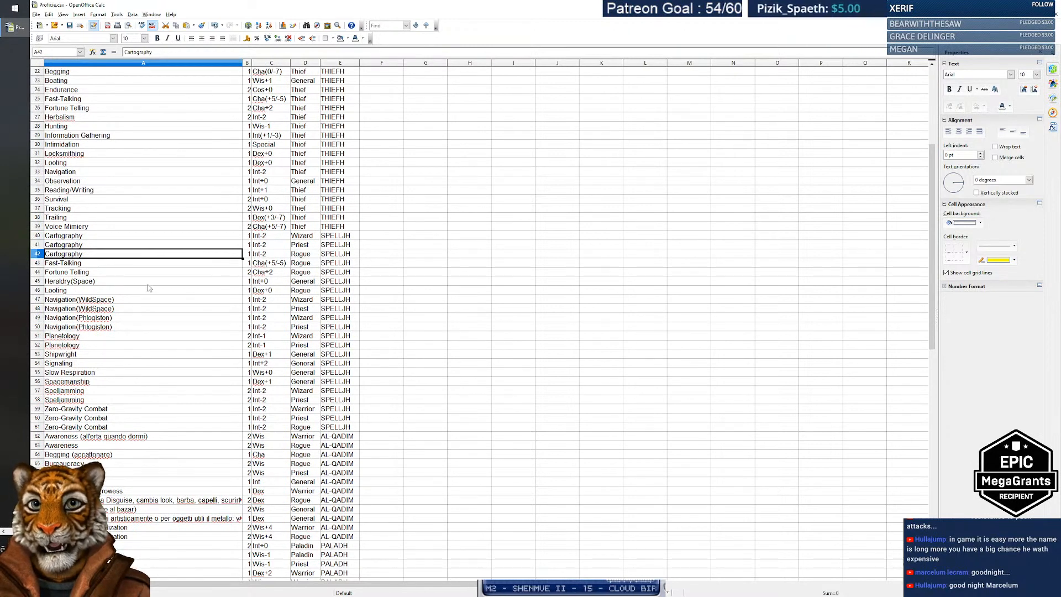
left_click(109, 283)
left_click(127, 299)
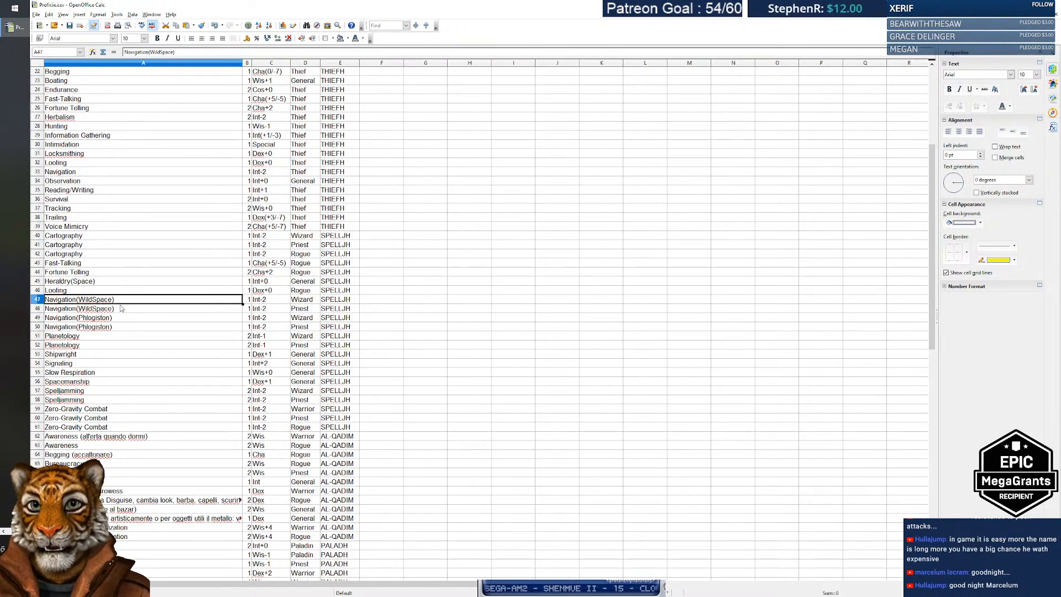
left_click(119, 308)
left_click(119, 317)
left_click(119, 308)
left_click(117, 301)
scroll(188, 303, "down", 2)
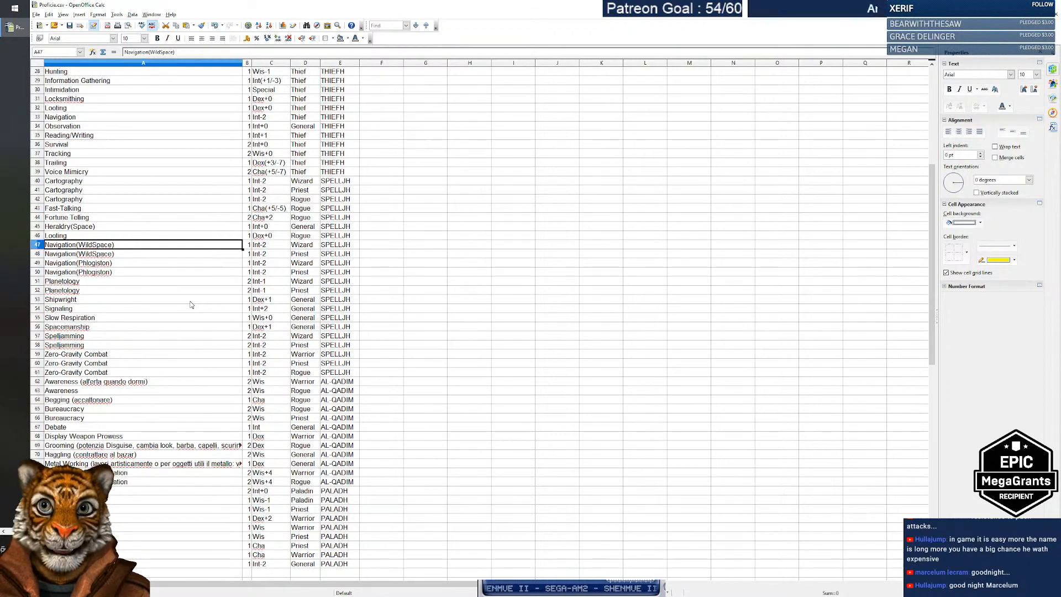
left_click(136, 308)
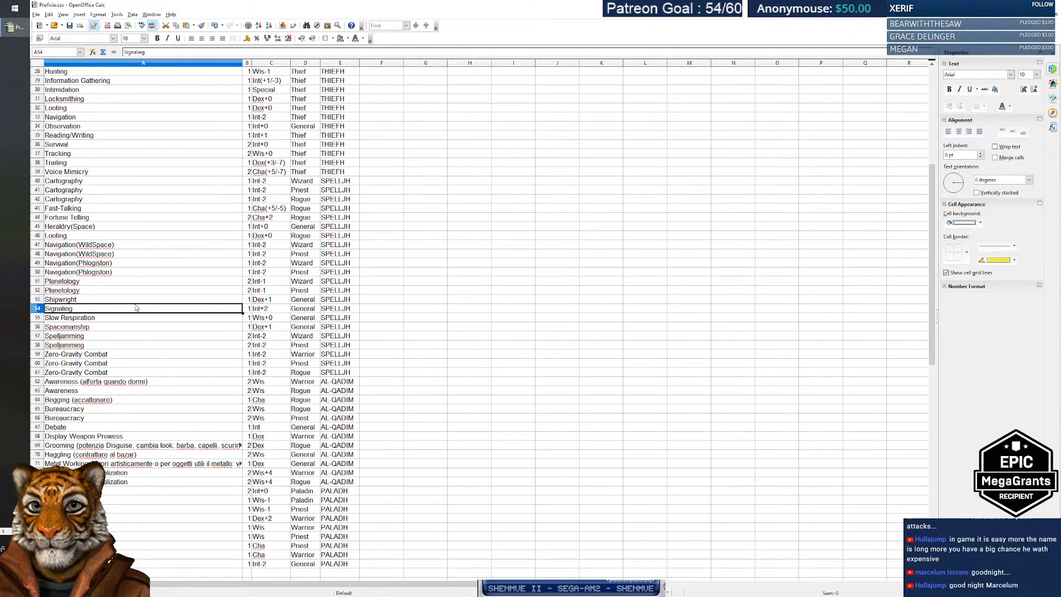
left_click(101, 338)
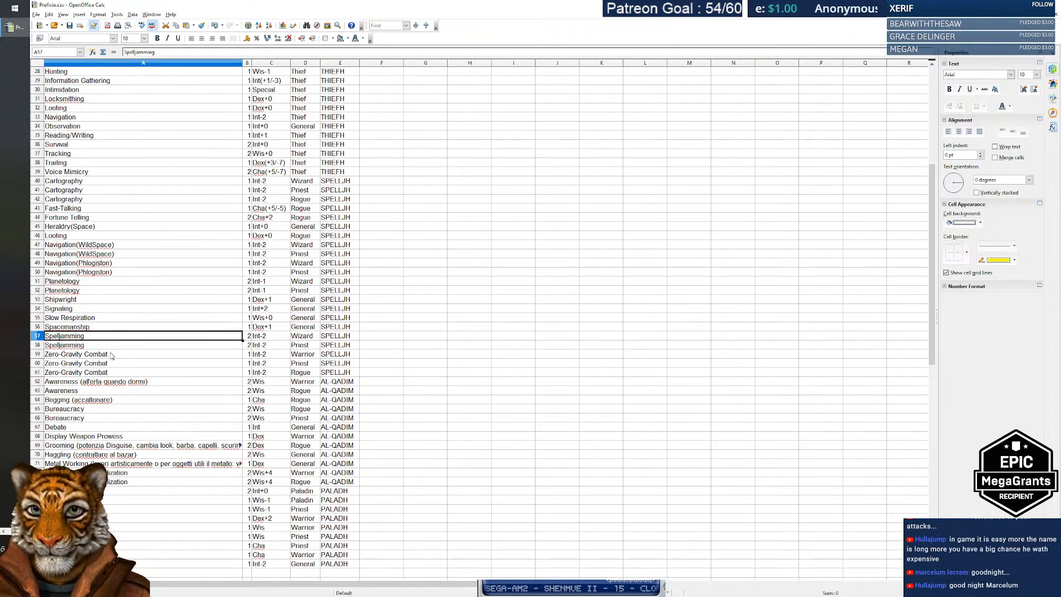
left_click(113, 356)
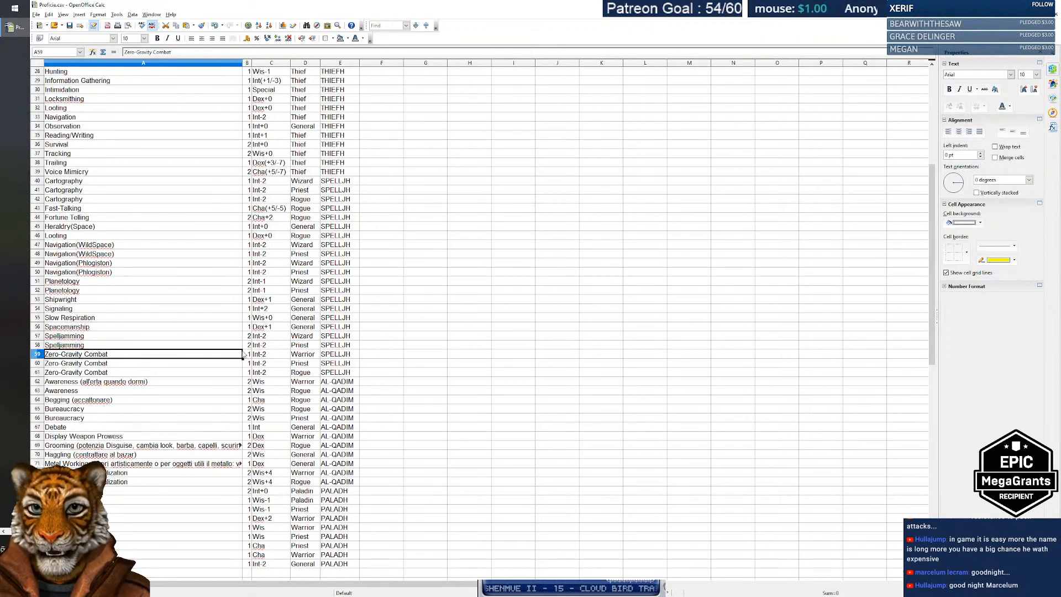
Step: Check Debate and Bureaucracy, jump to the list's last row, then return to the blog table
scroll(235, 363, "down", 1)
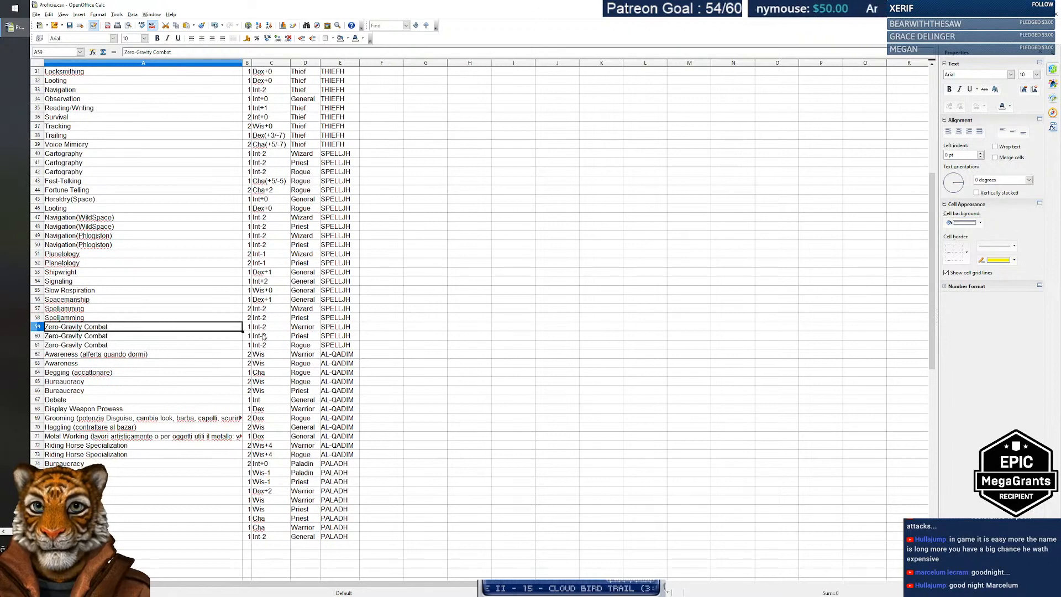
left_click(132, 399)
scroll(239, 354, "down", 1)
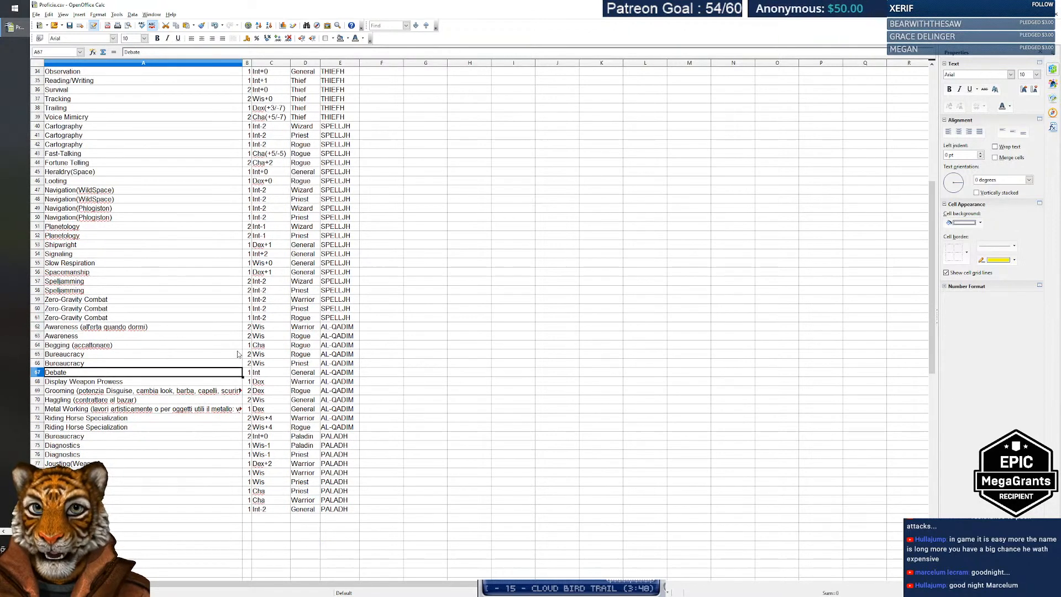
left_click(131, 437)
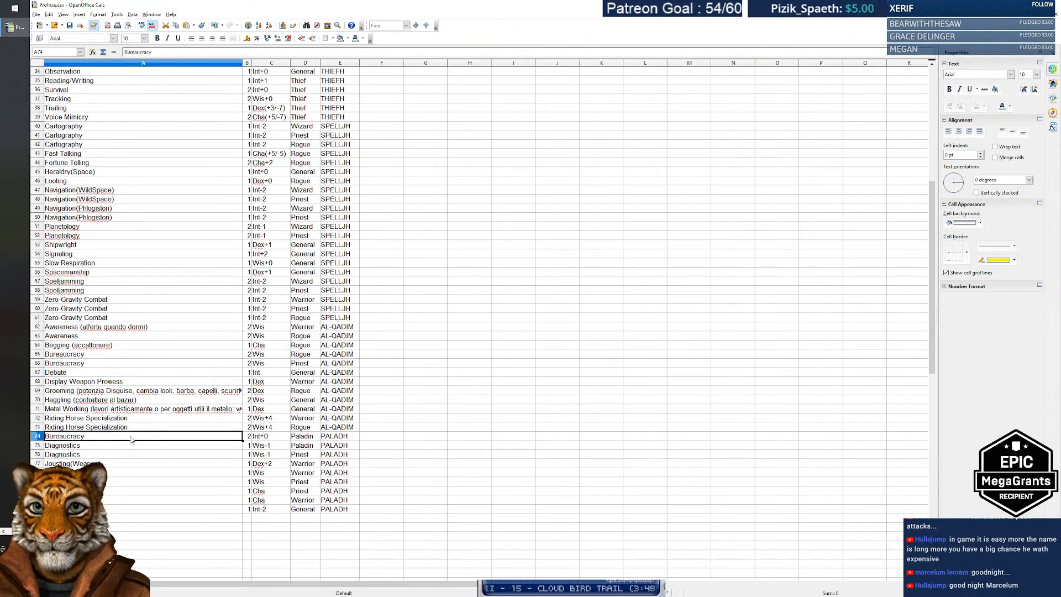
key("ctrl+Down")
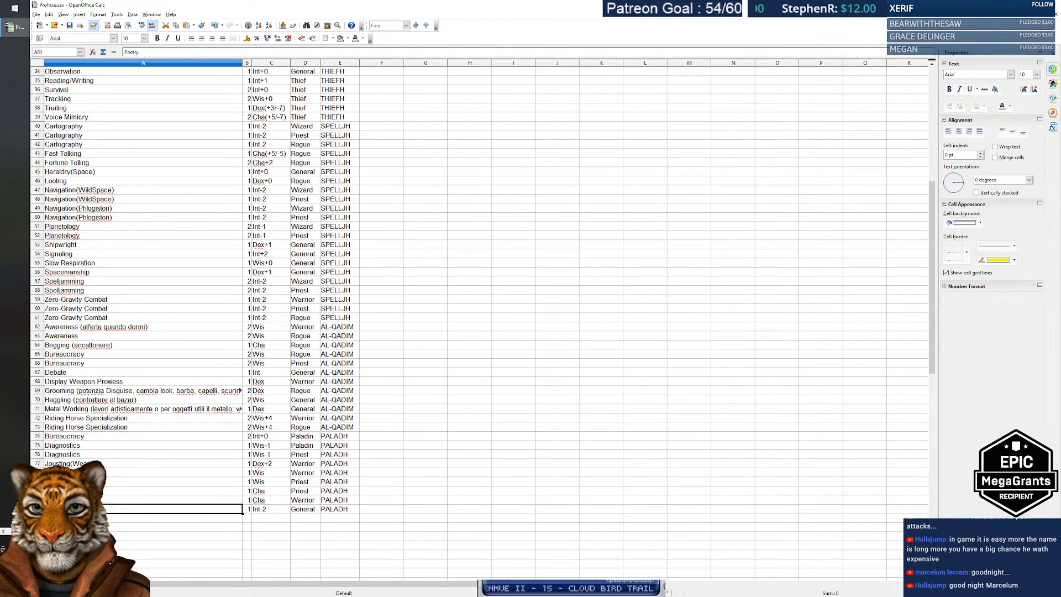
scroll(269, 423, "up", 11)
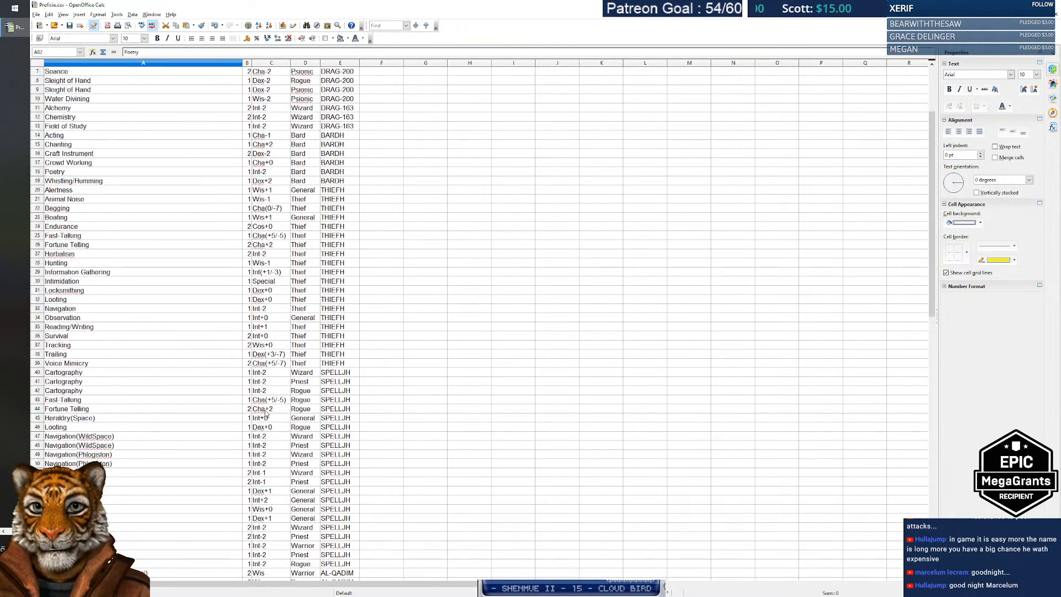
key("alt+Tab")
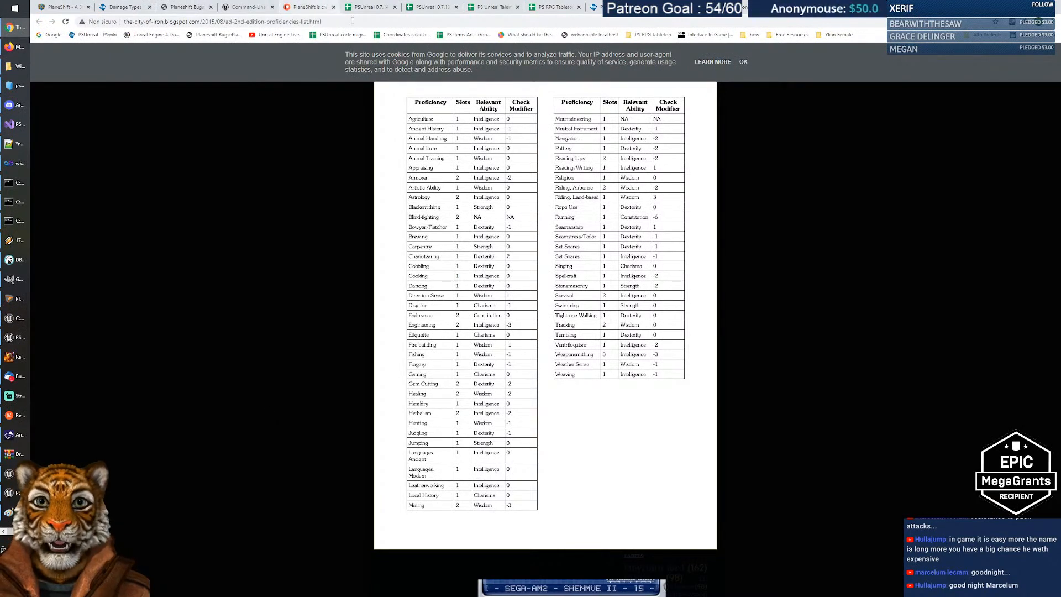
Step: Go from the City of Iron blog, via the Linux tests tab, to the PS Unreal Talents sheet
left_click(366, 6)
left_click(486, 7)
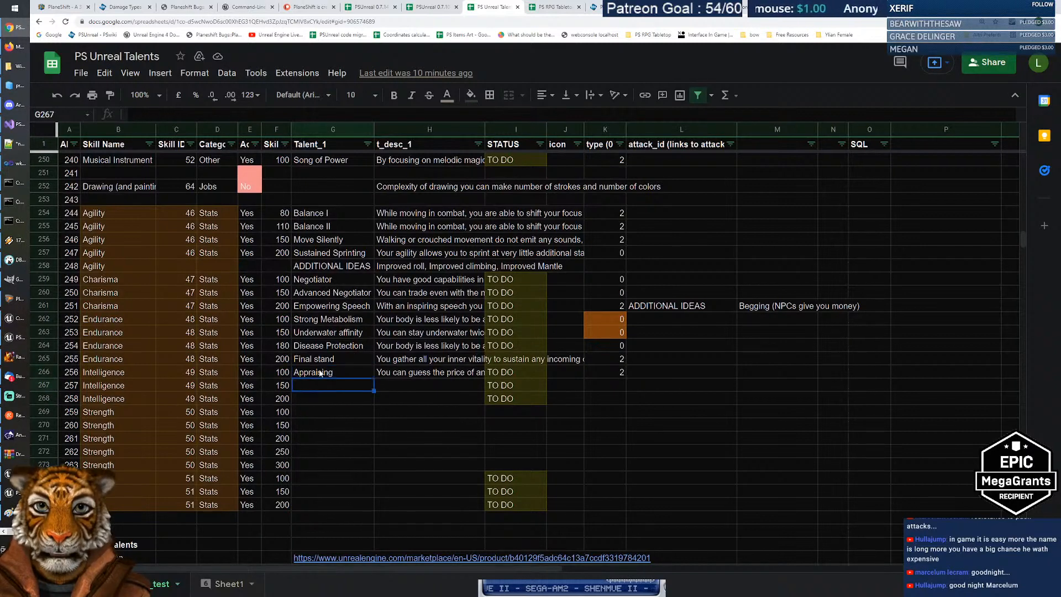
left_click(15, 572)
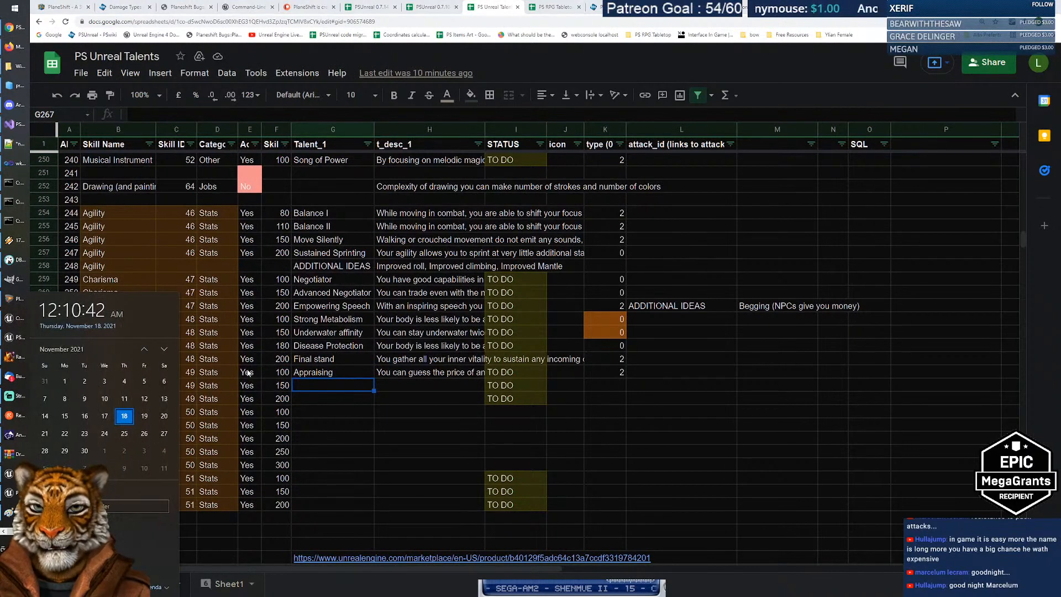
left_click(312, 377)
left_click_drag(332, 213, 464, 375)
left_click(339, 242)
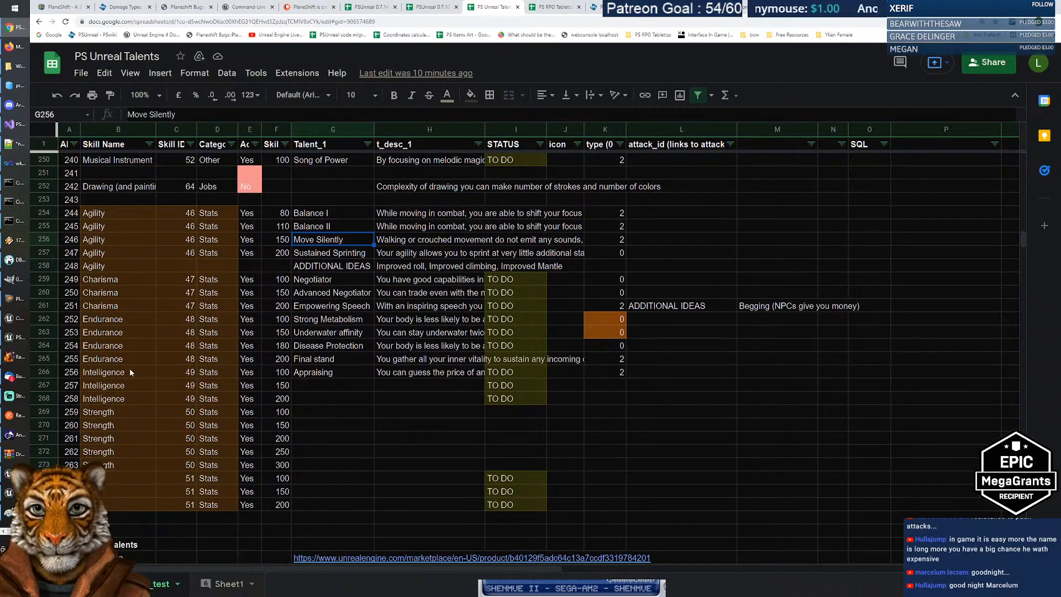
left_click_drag(130, 369, 118, 505)
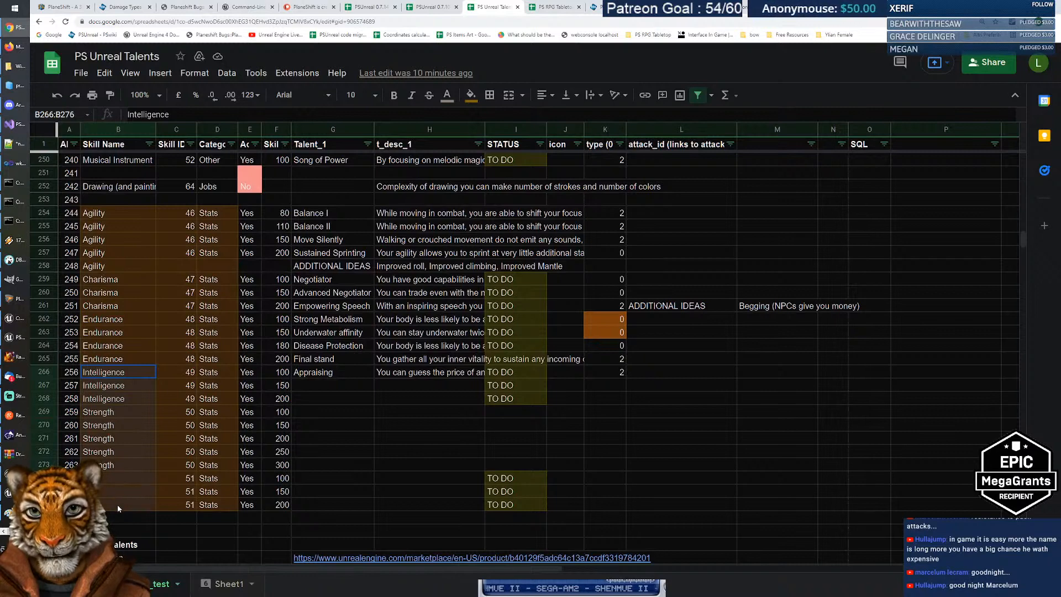
left_click(317, 376)
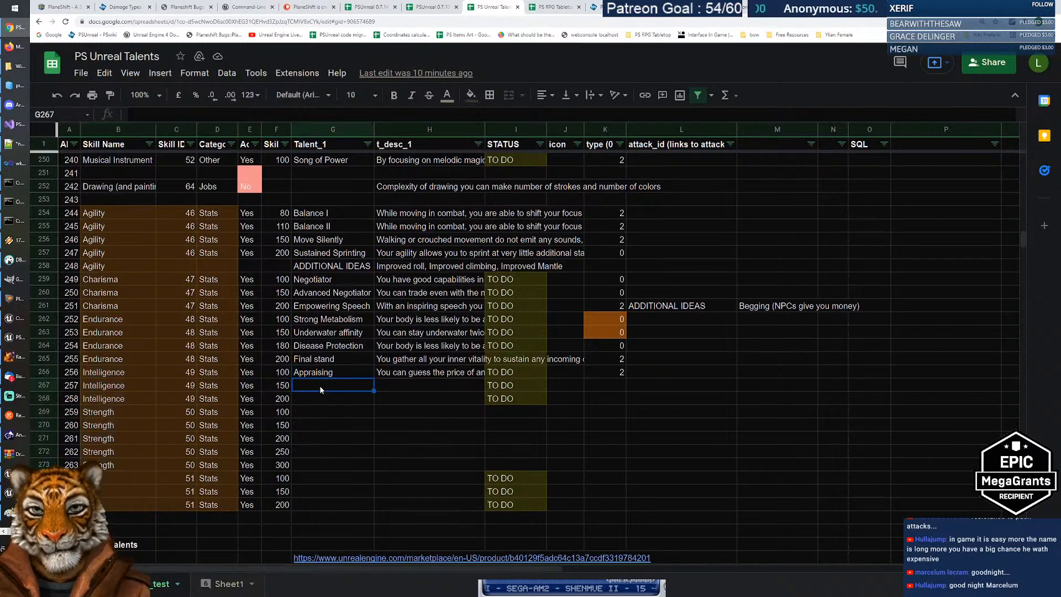
left_click(321, 386)
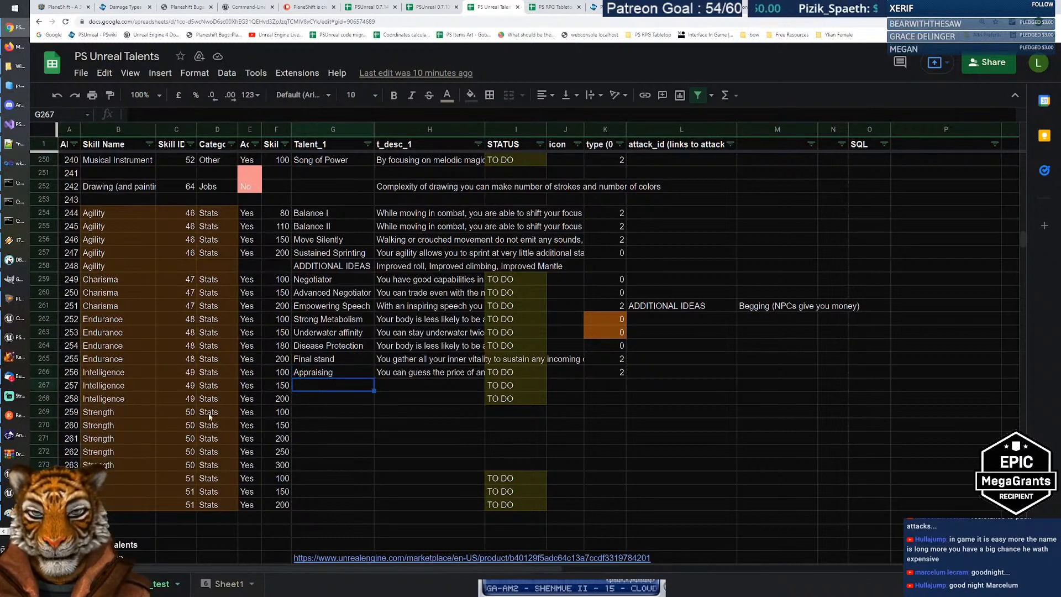
scroll(345, 387, "down", 3)
scroll(341, 423, "up", 6)
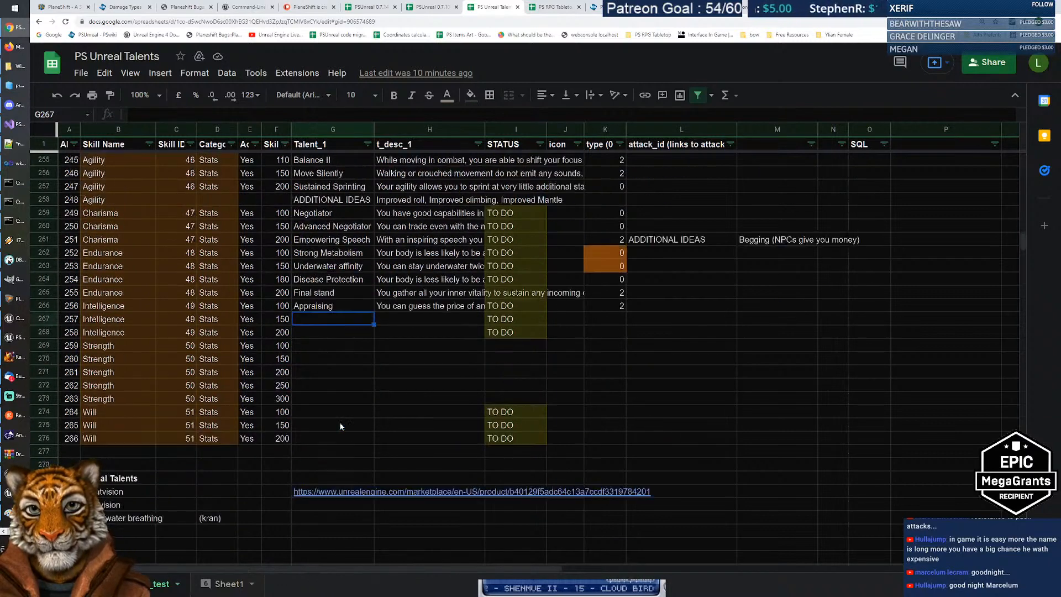
scroll(341, 425, "down", 3)
scroll(341, 425, "up", 1)
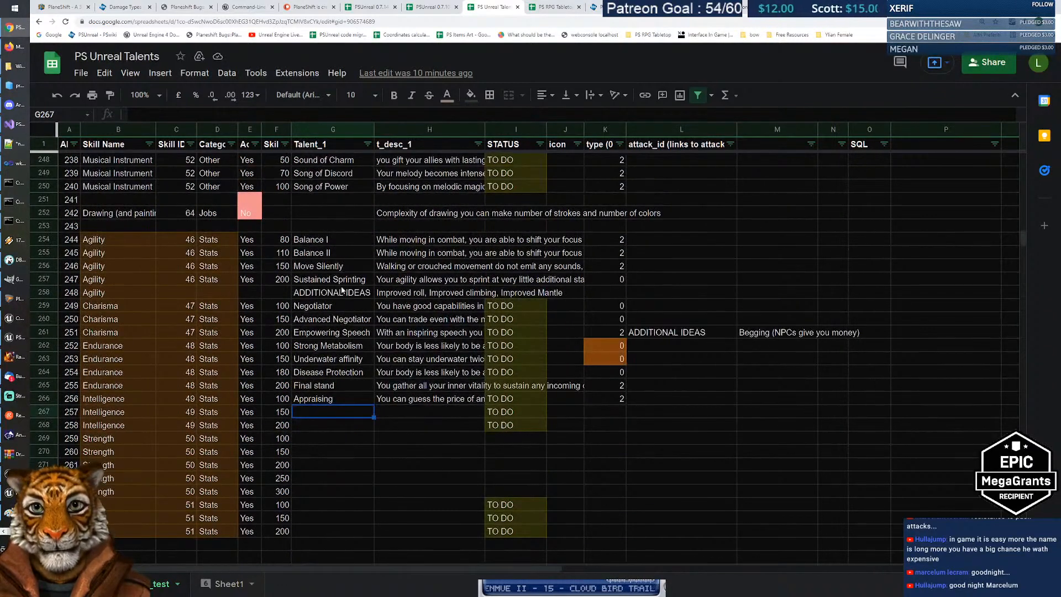
left_click(331, 241)
left_click(320, 386)
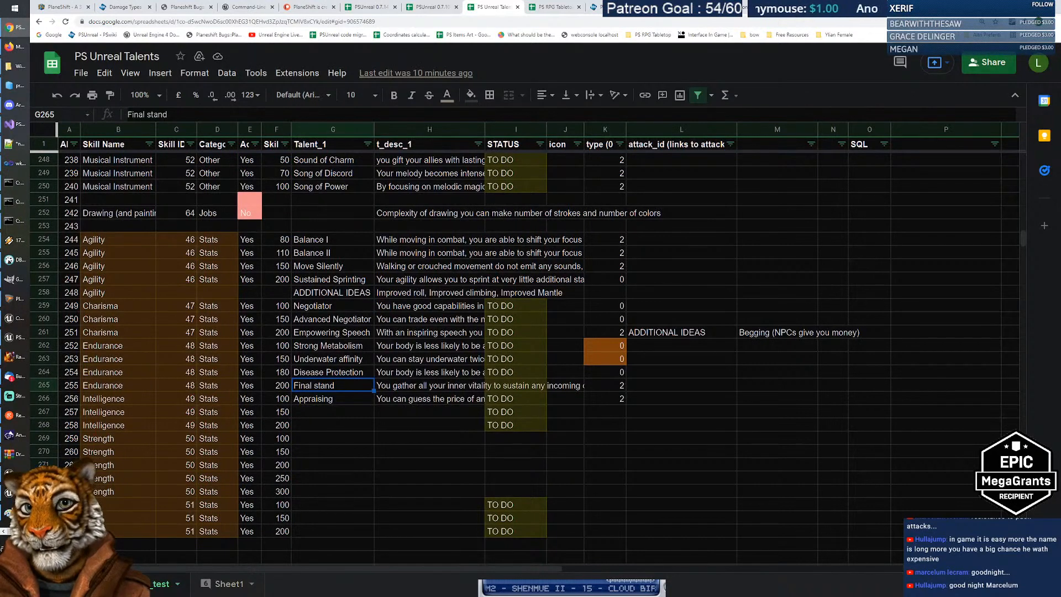
left_click(15, 575)
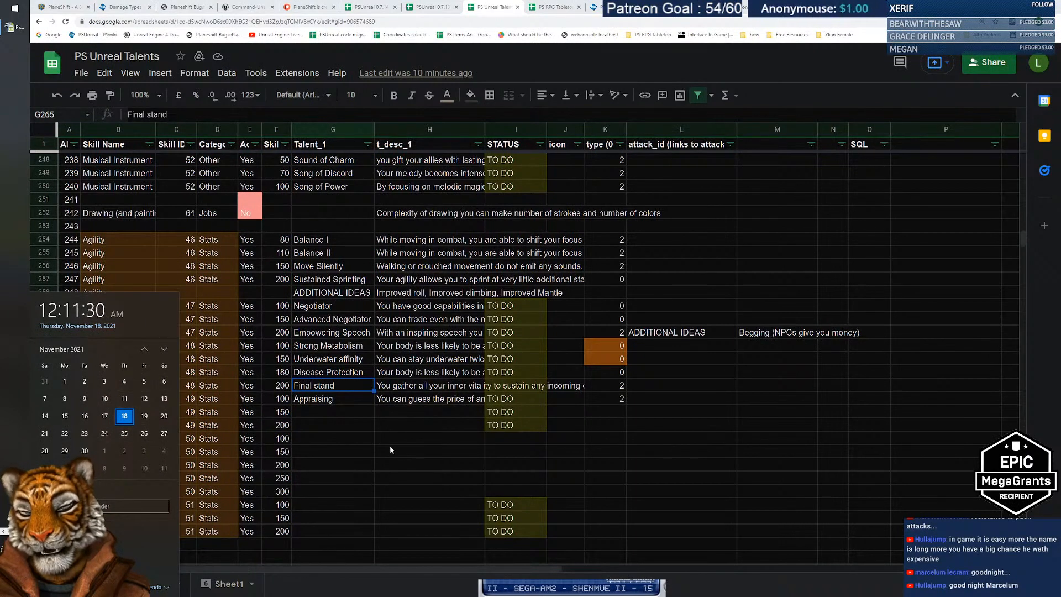
left_click(335, 454)
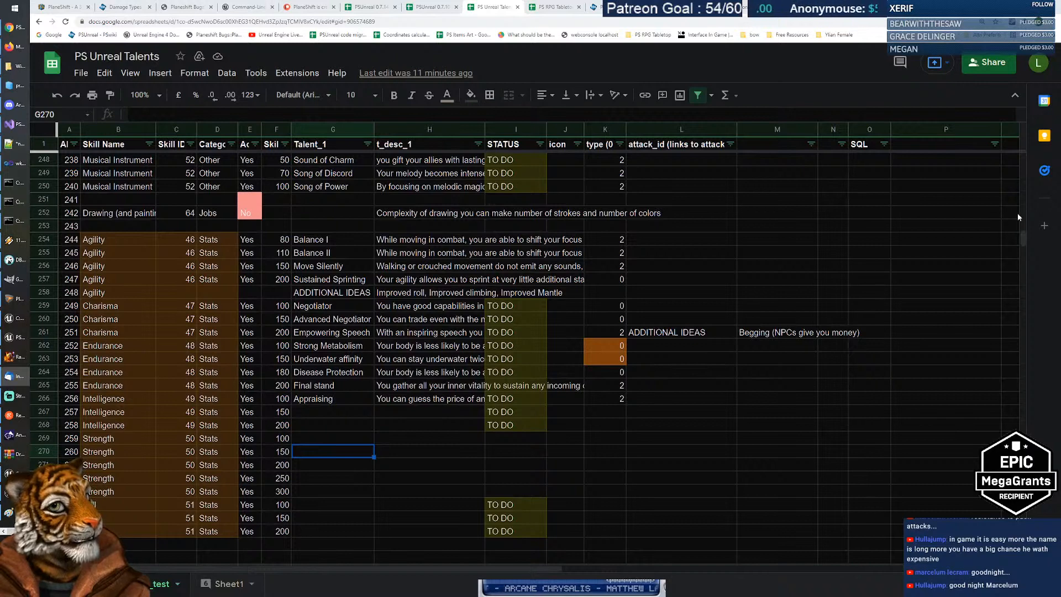
left_click(313, 437)
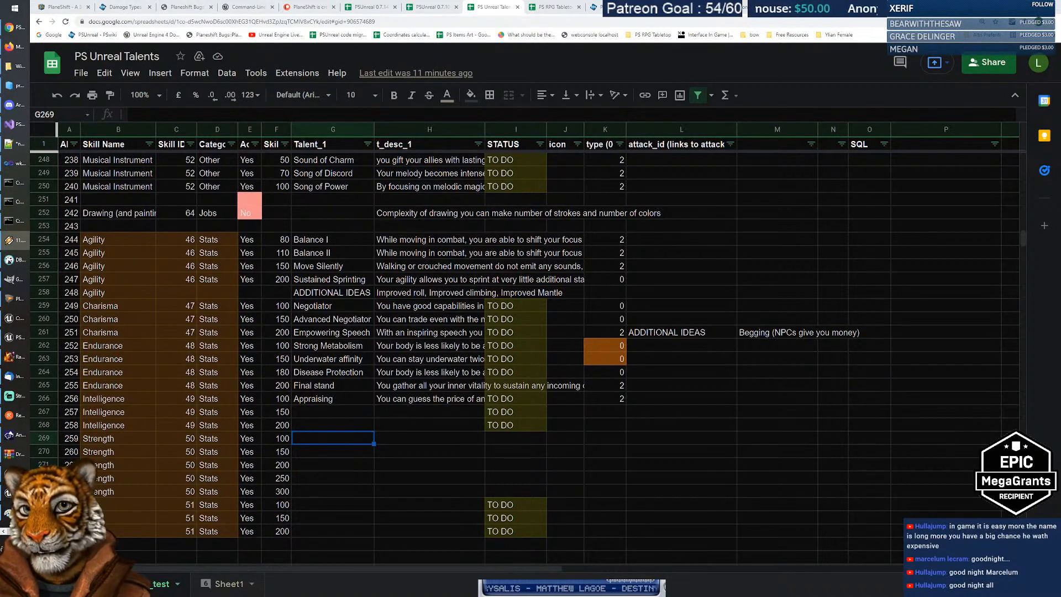
left_click(10, 242)
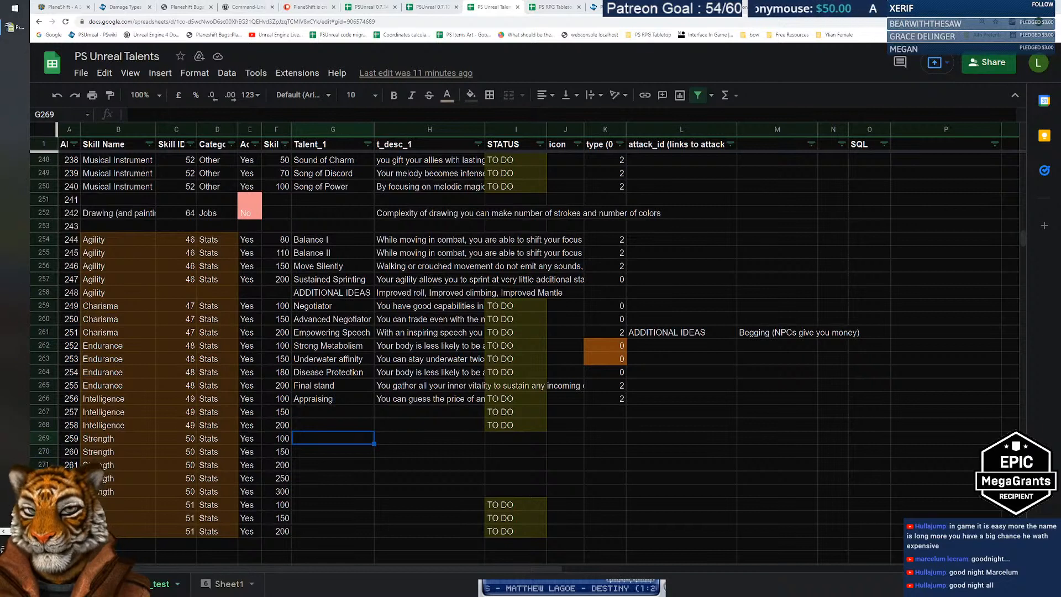